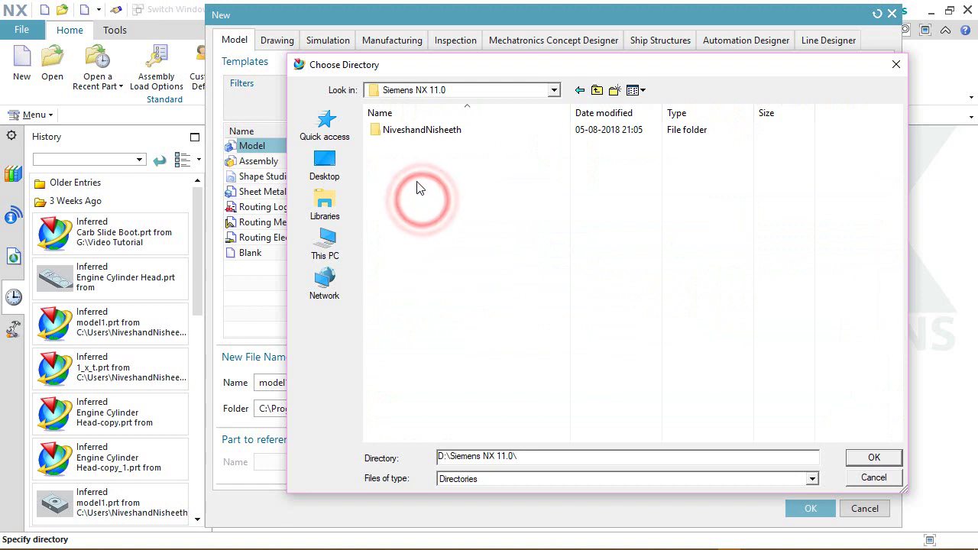
Create a folder named Computer Mouse in the existing subfolder of D:\Siemens NX 11.0 and create the inch Model part model1.prt there
double_click(415, 130)
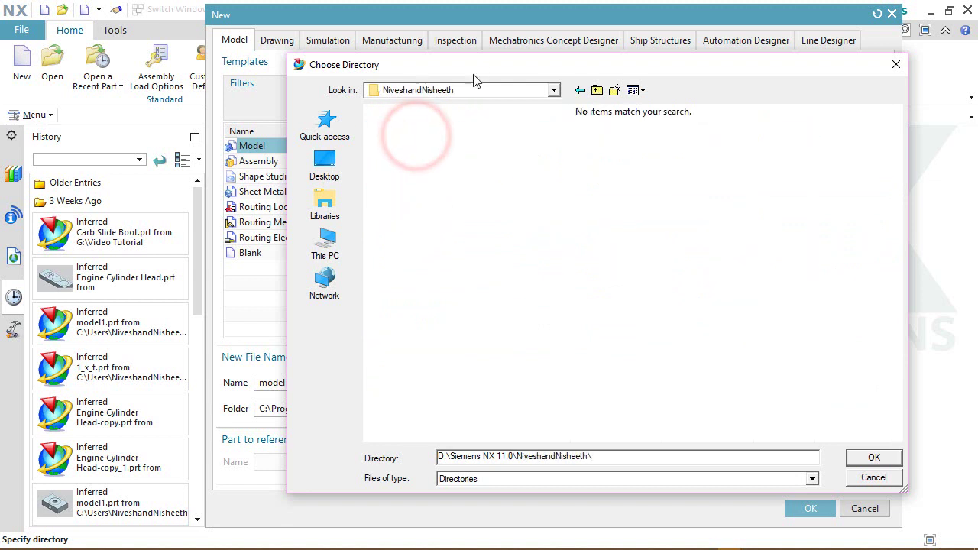
left_click_drag(478, 65, 446, 63)
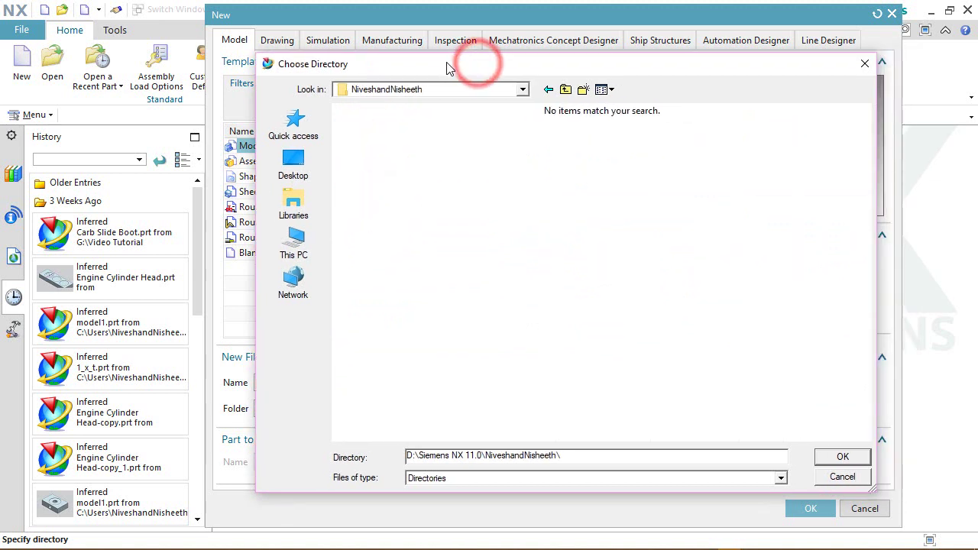
left_click(583, 91)
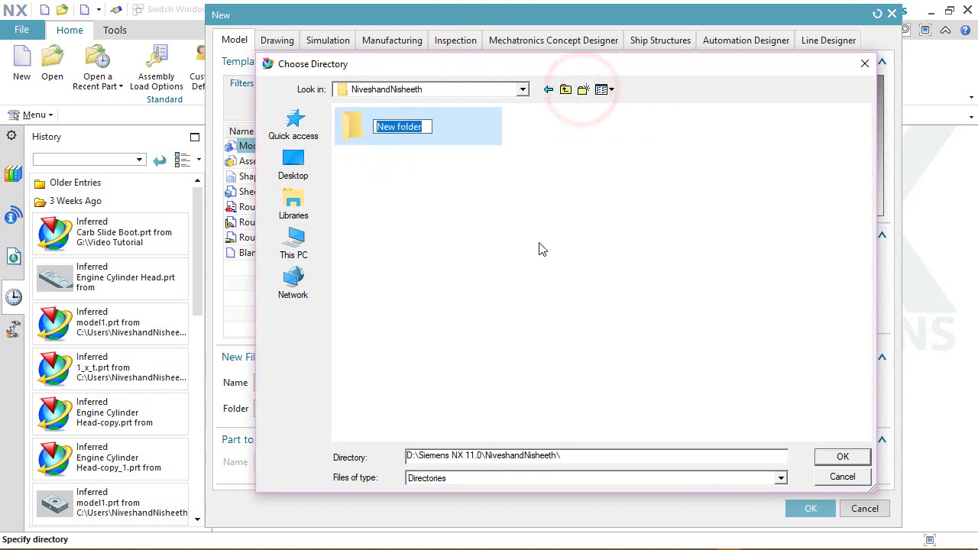
type("Computer Mouse")
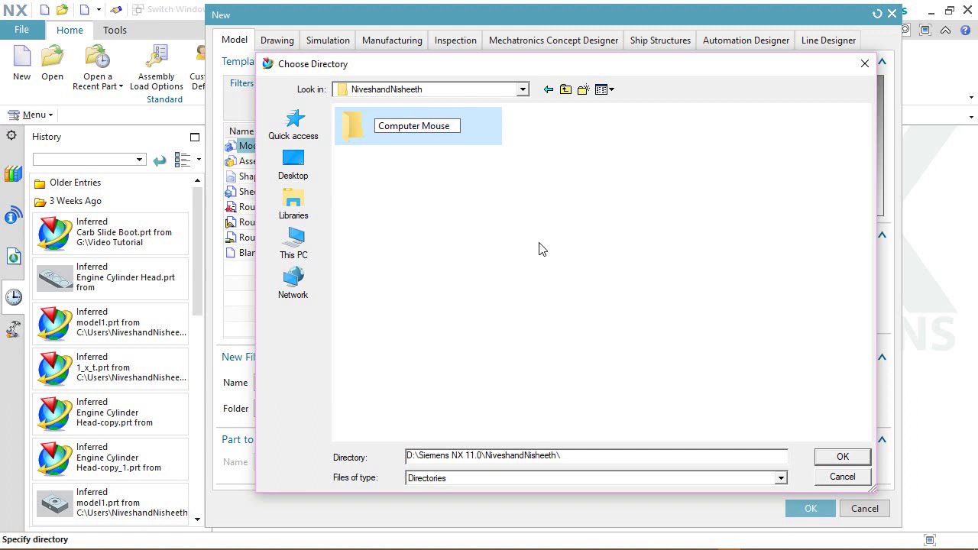
double_click(423, 127)
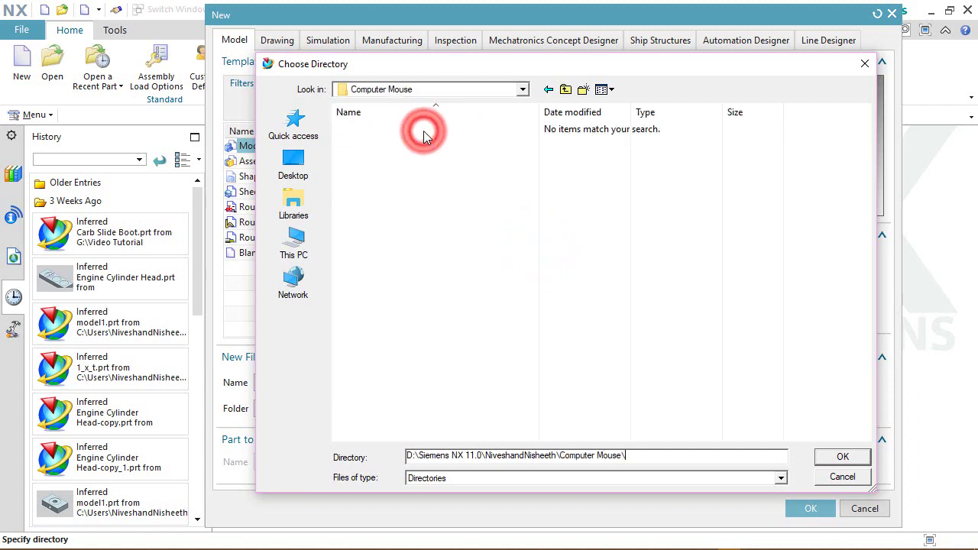
left_click(838, 457)
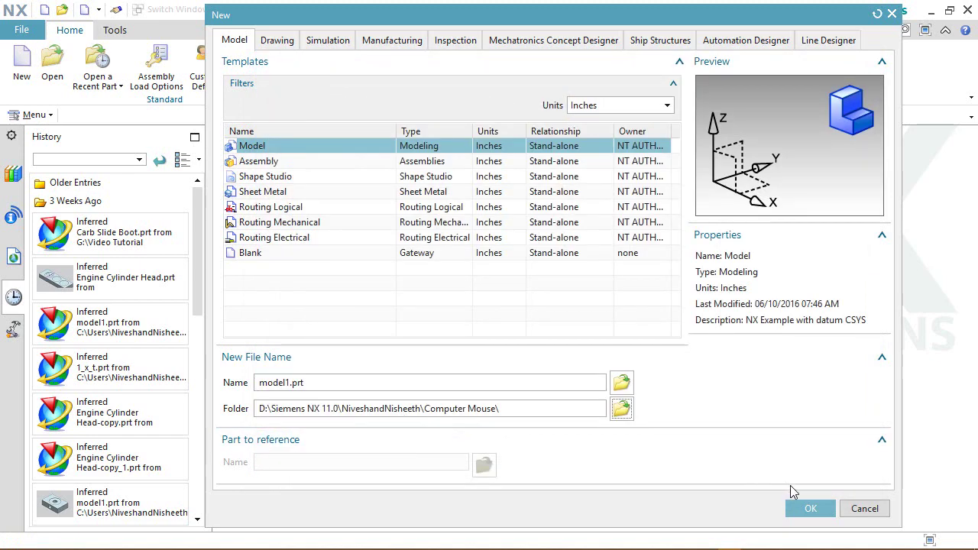
left_click(811, 508)
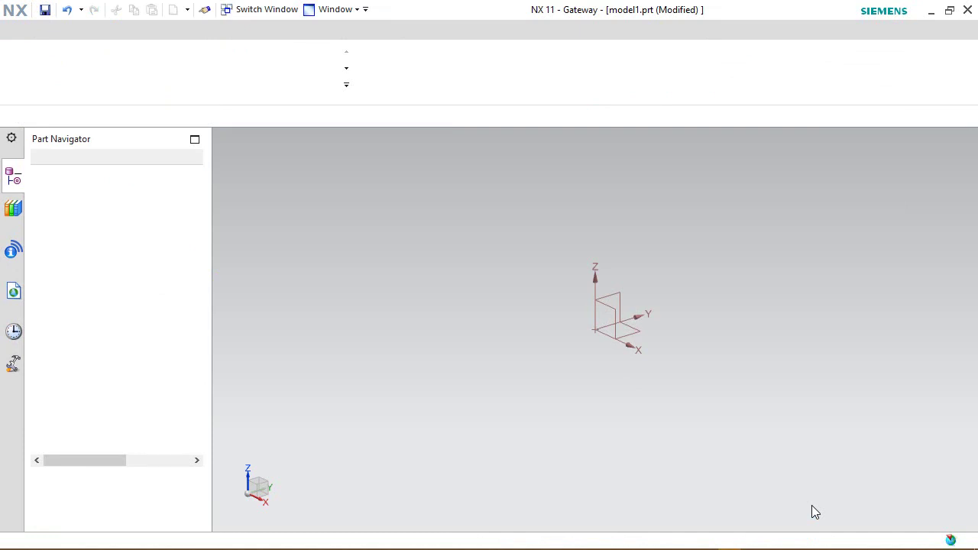
left_click(812, 505)
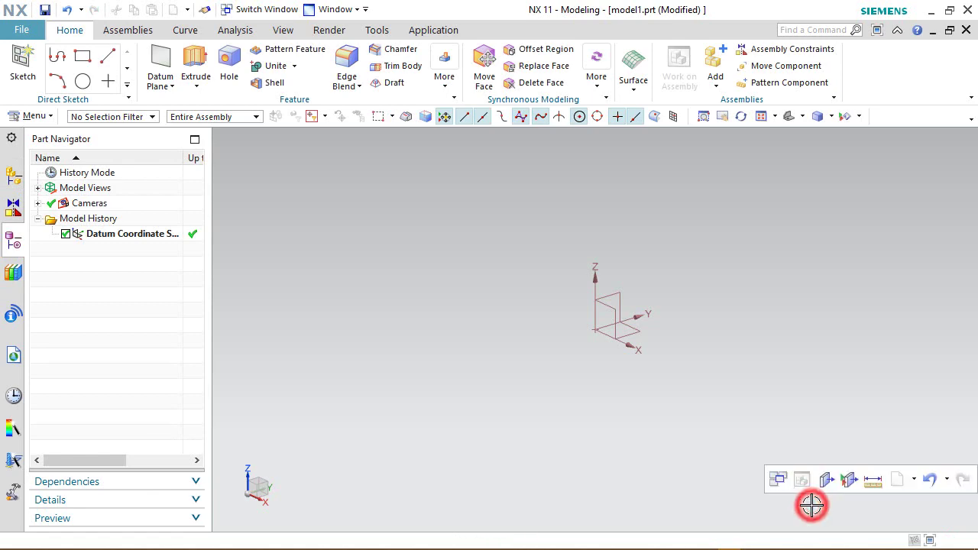
Turn off Change View Orientation and set the dimension label to Value in the sketch preferences
left_click(23, 35)
mouse_move(149, 154)
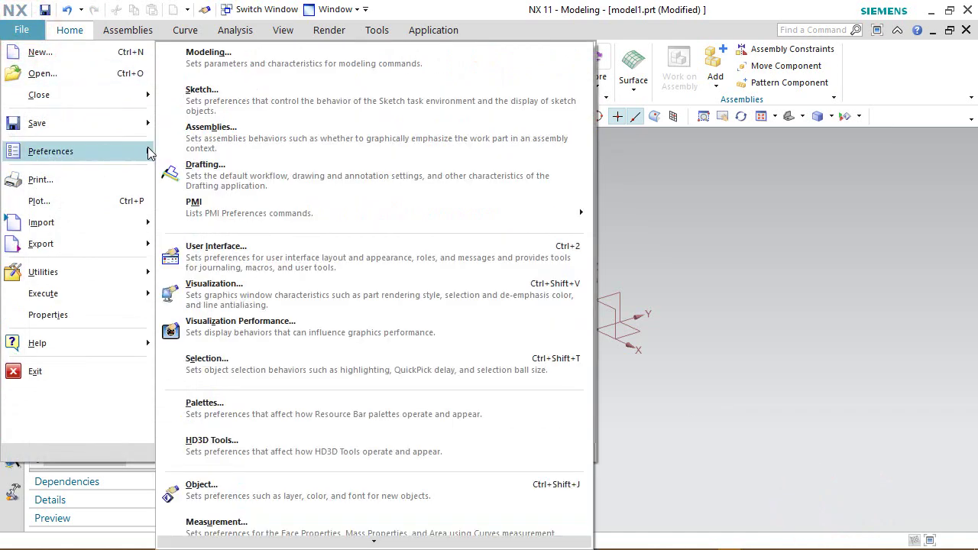
left_click(201, 101)
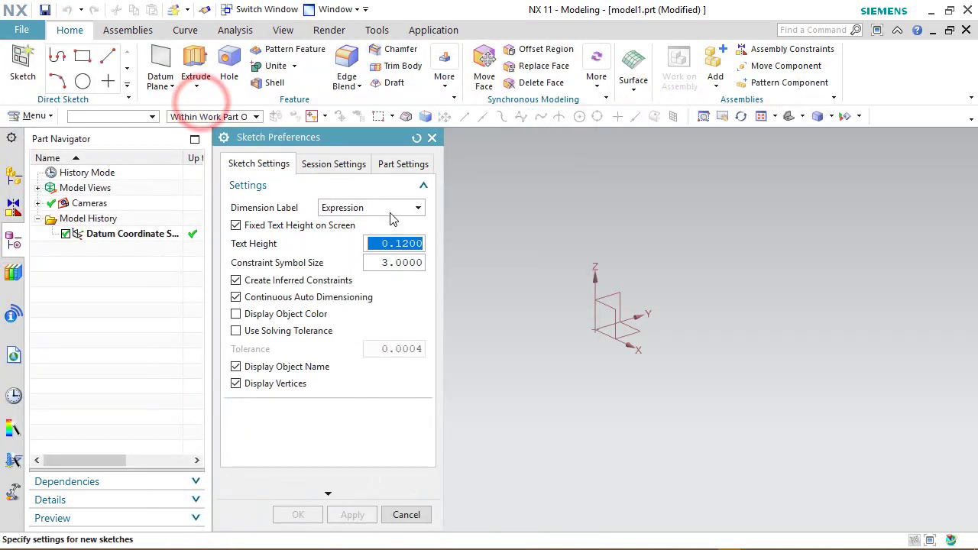
left_click(345, 165)
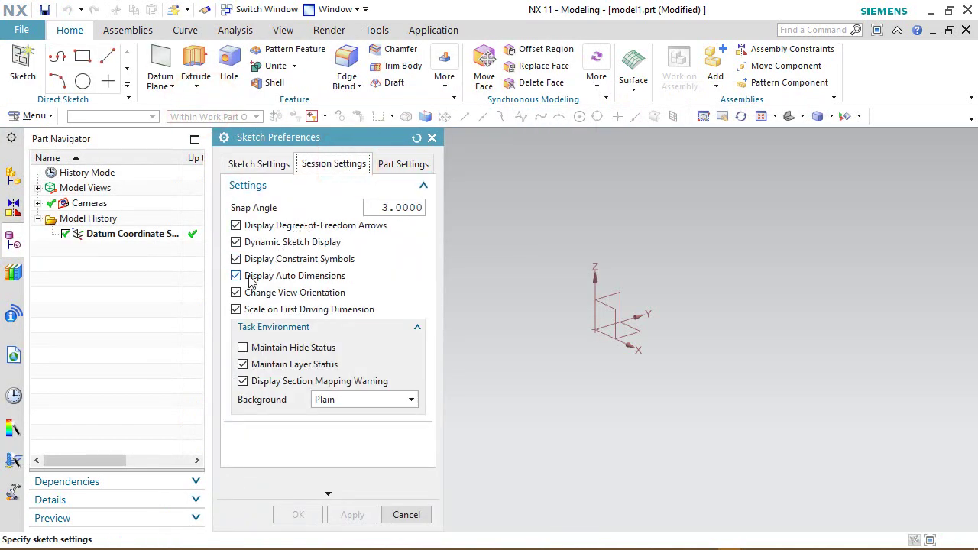
left_click(237, 293)
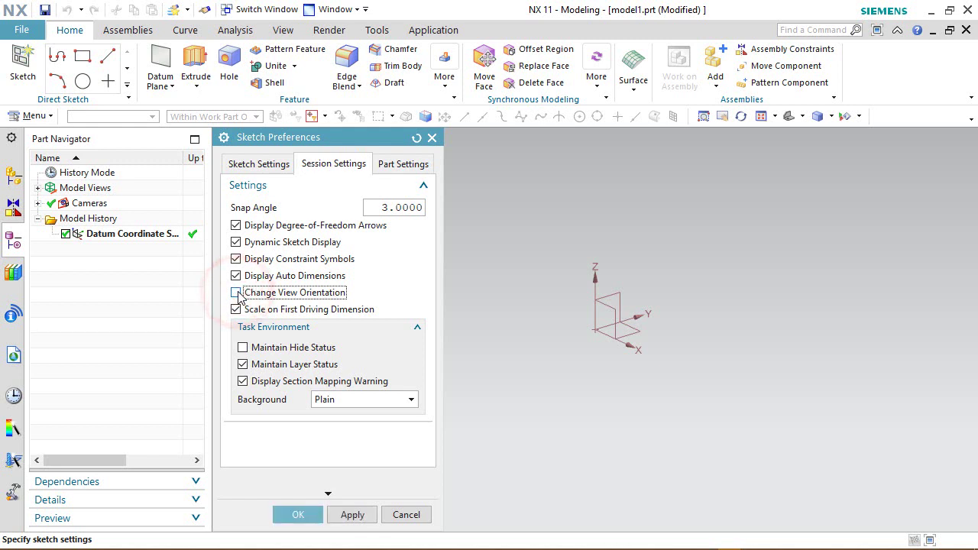
left_click(259, 164)
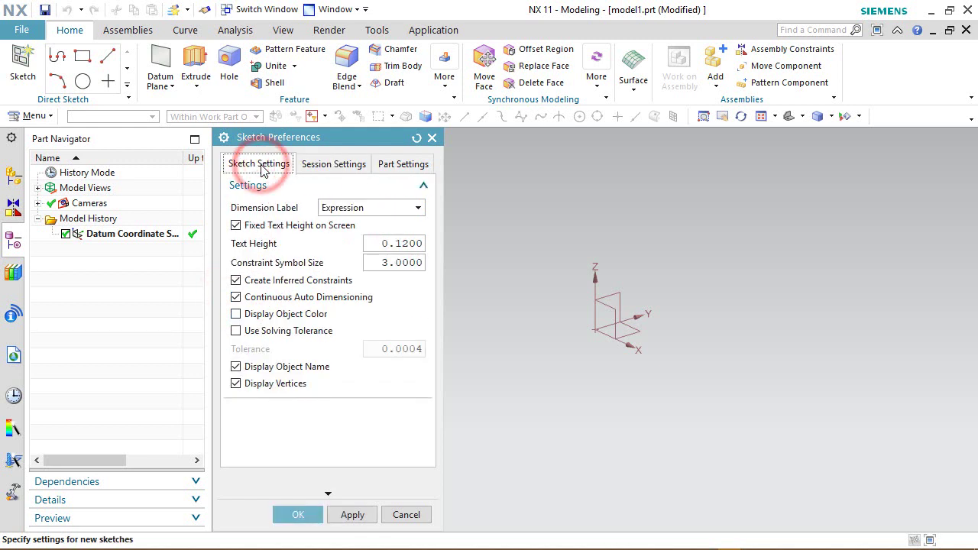
left_click(372, 207)
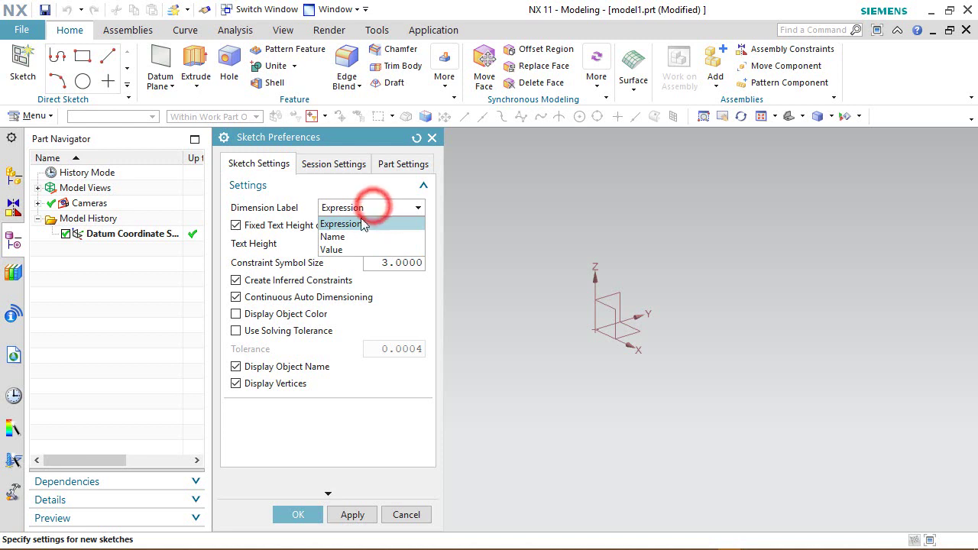
left_click(337, 250)
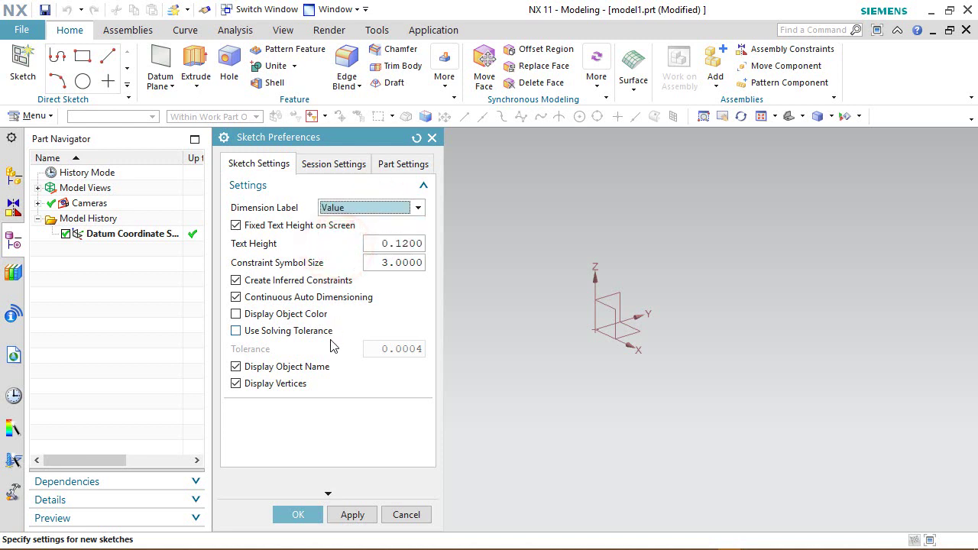
left_click(299, 517)
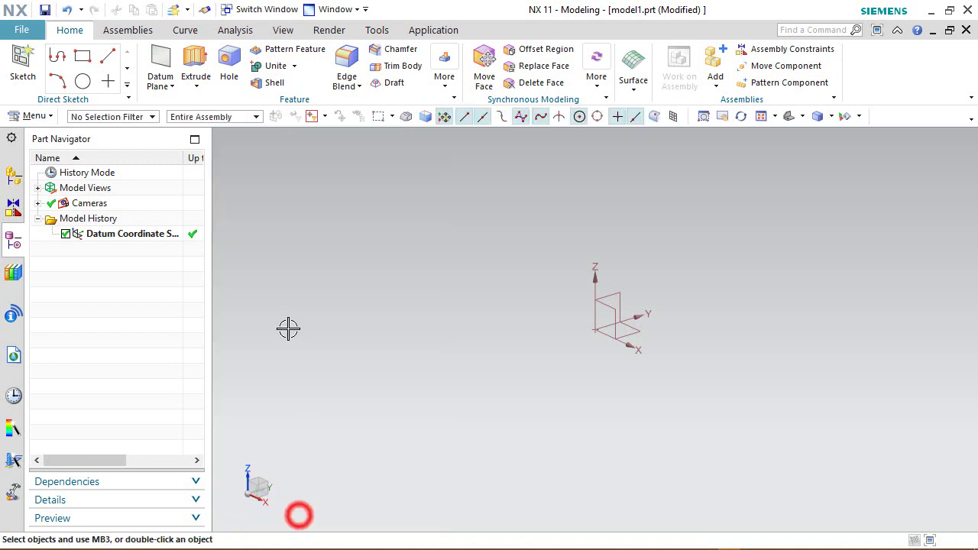
left_click(306, 262)
Set drafting dimension units to the slanted-fraction numerical display, 5 decimal places, a 1/64 fraction denominator and a Period decimal delimiter
left_click(21, 30)
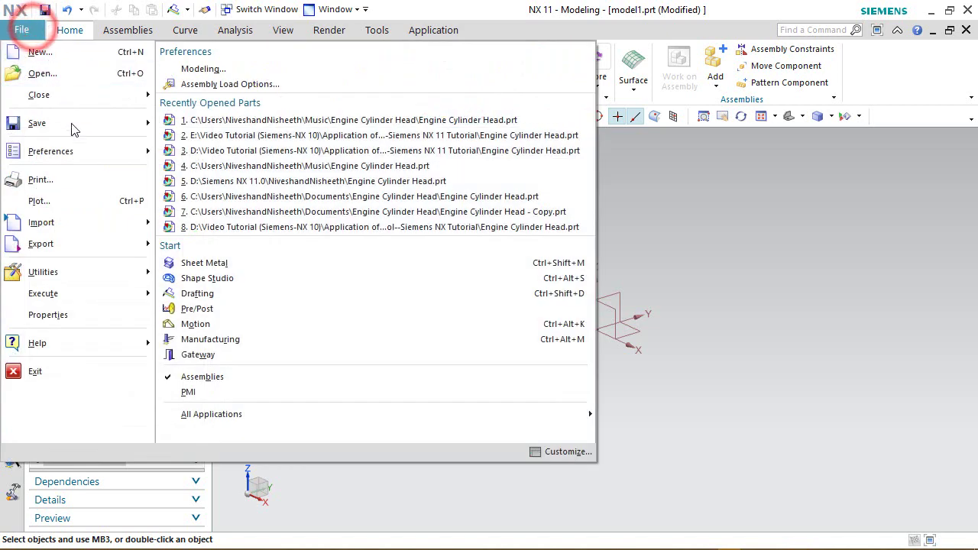
left_click(140, 156)
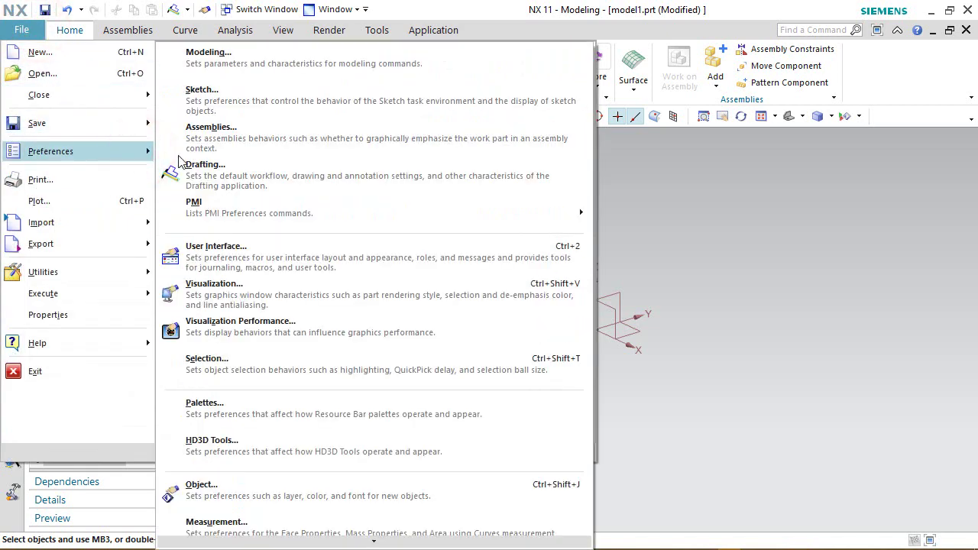
left_click(260, 174)
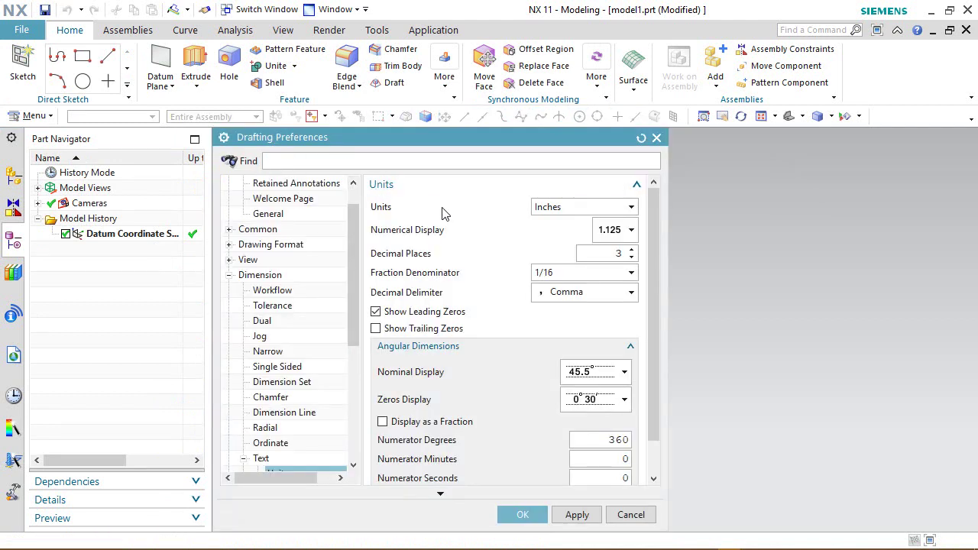
left_click(631, 230)
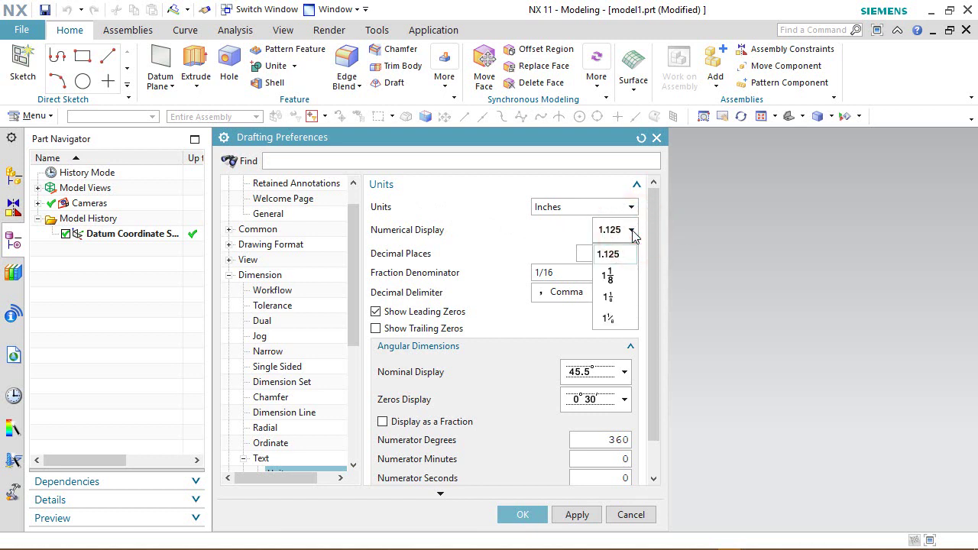
left_click(609, 318)
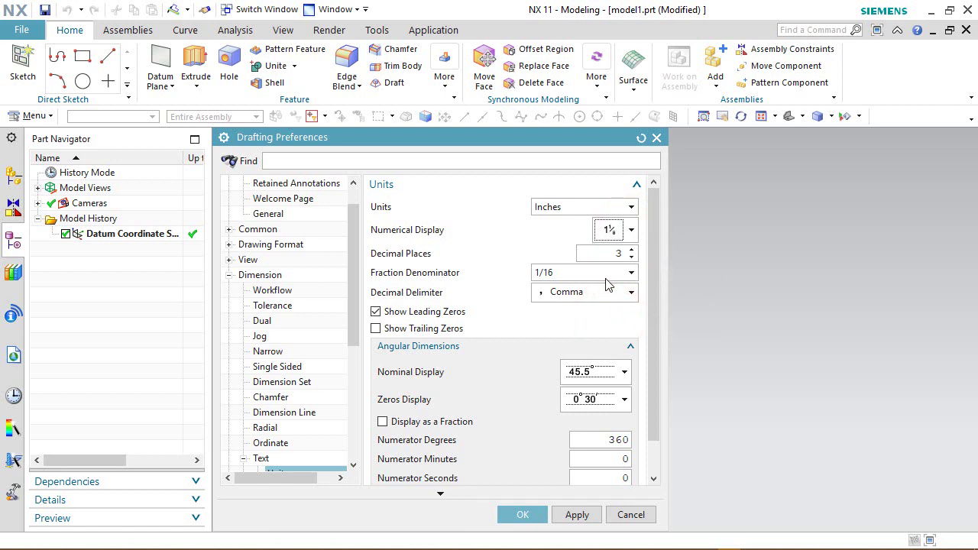
left_click(631, 250)
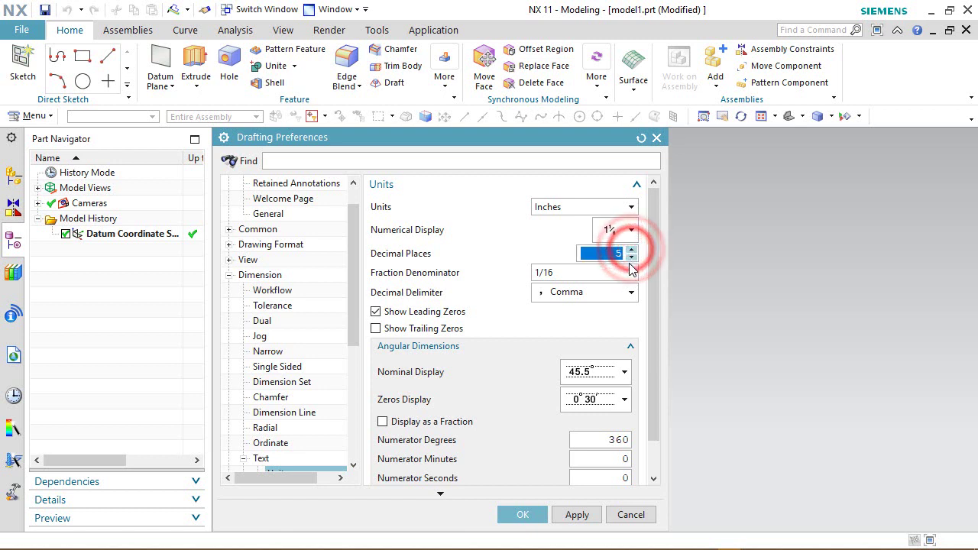
left_click(631, 273)
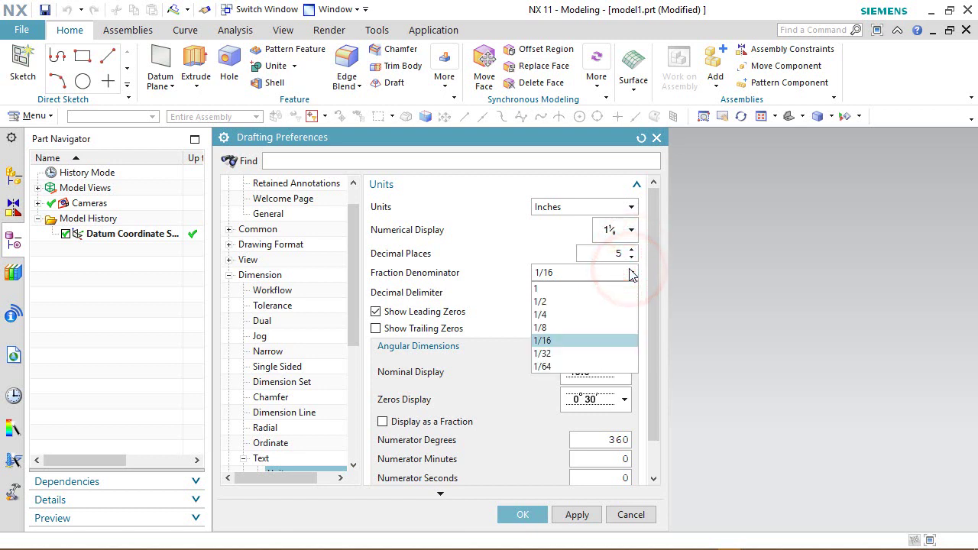
left_click(542, 366)
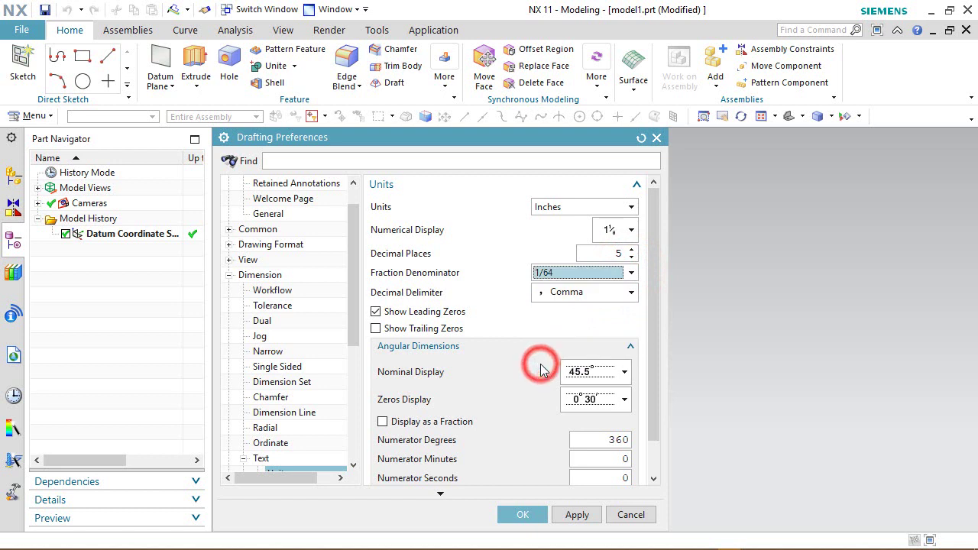
left_click(571, 297)
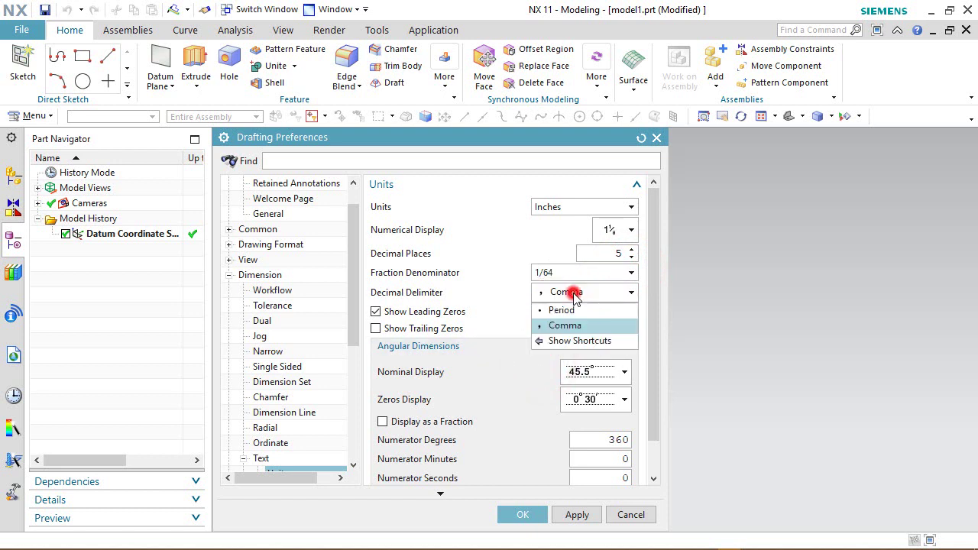
left_click(563, 312)
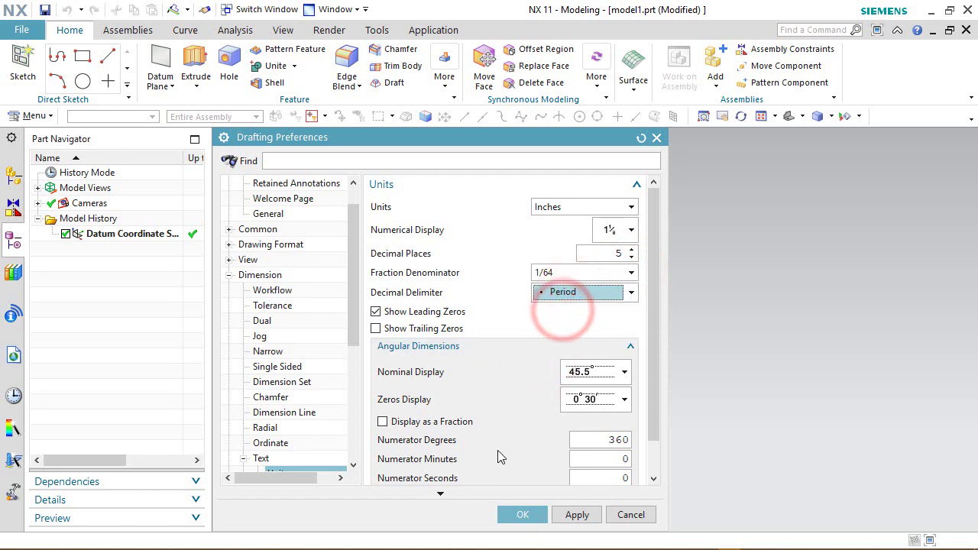
left_click(522, 514)
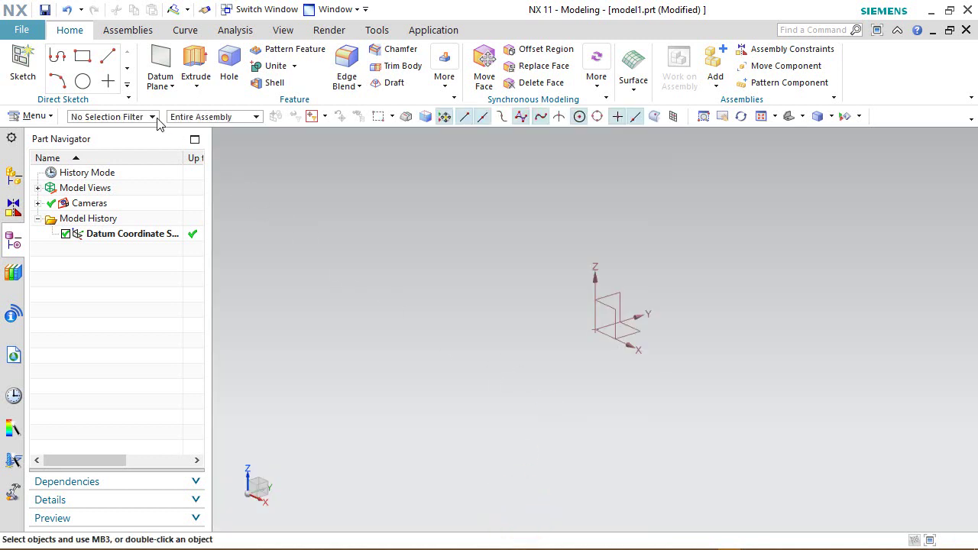
Save the part as model1.prt in the Computer Mouse folder
left_click(46, 9)
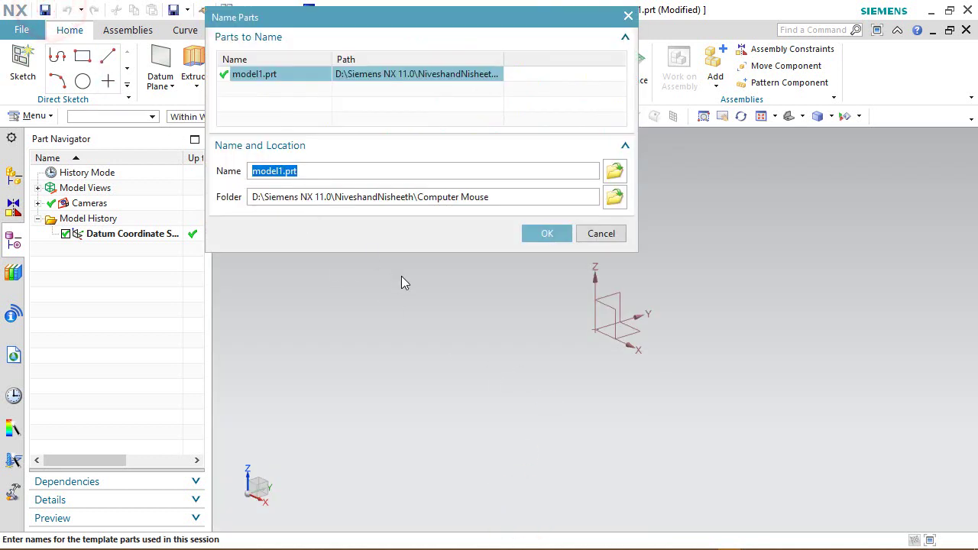
left_click_drag(444, 16, 497, 120)
left_click_drag(516, 154, 543, 198)
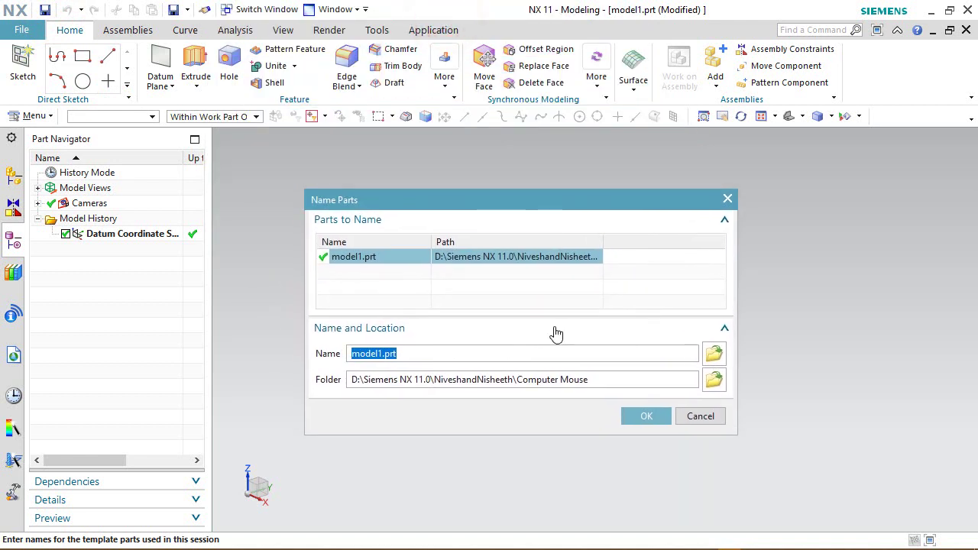
left_click(638, 416)
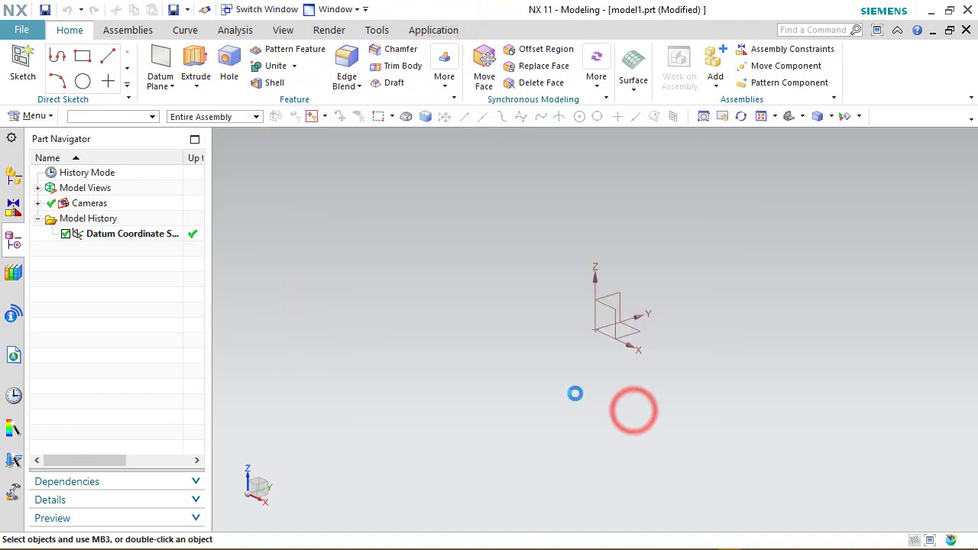
Orient the model to the isometric view and start a sketch on the XY plane with the inferred plane method
left_click(802, 117)
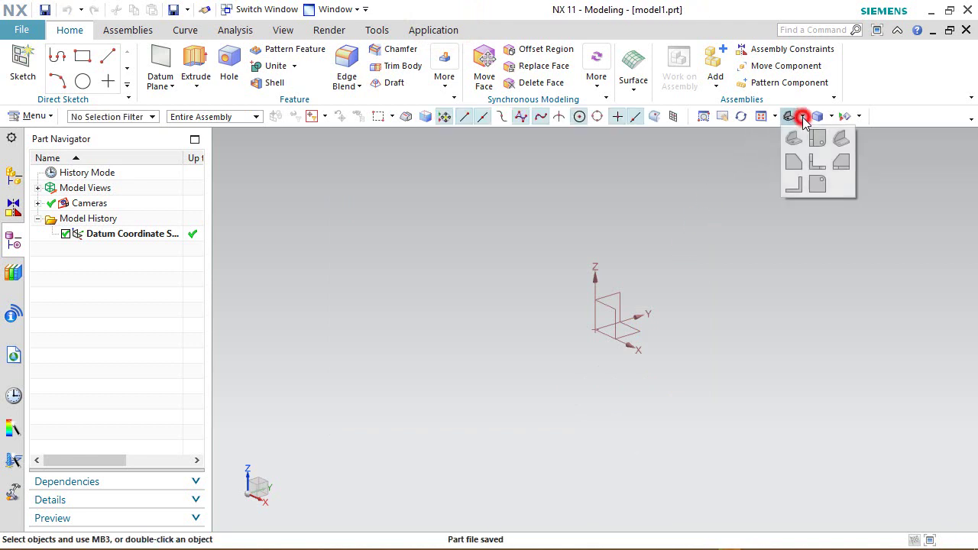
left_click(841, 138)
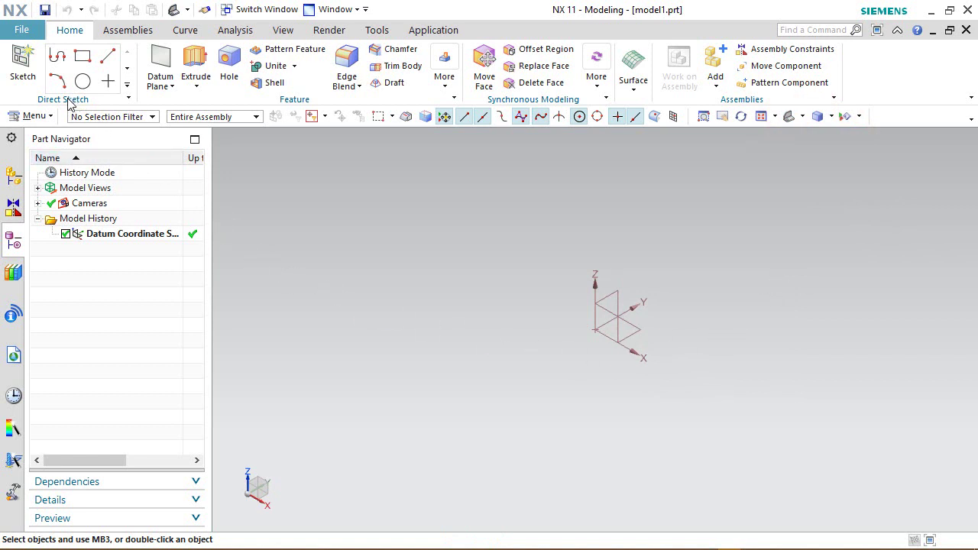
left_click(17, 76)
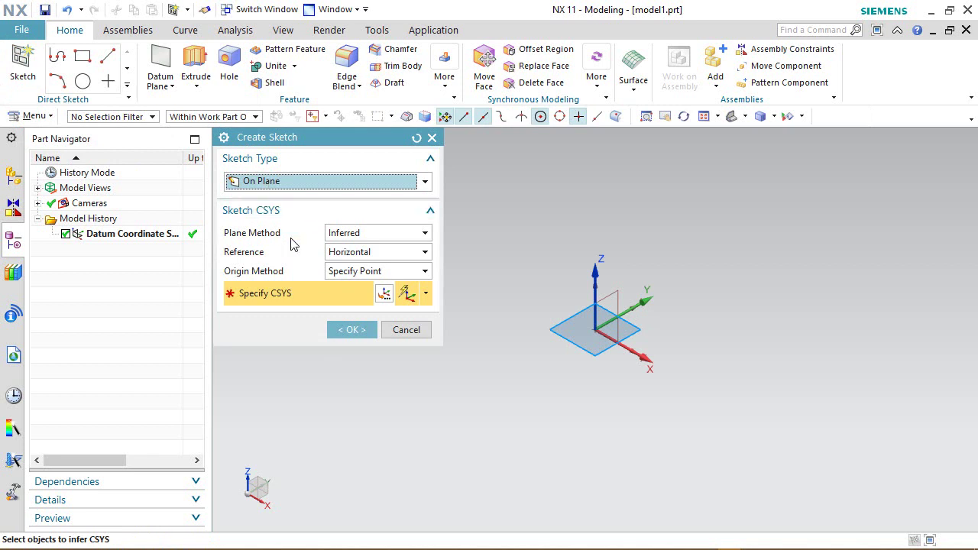
left_click(355, 333)
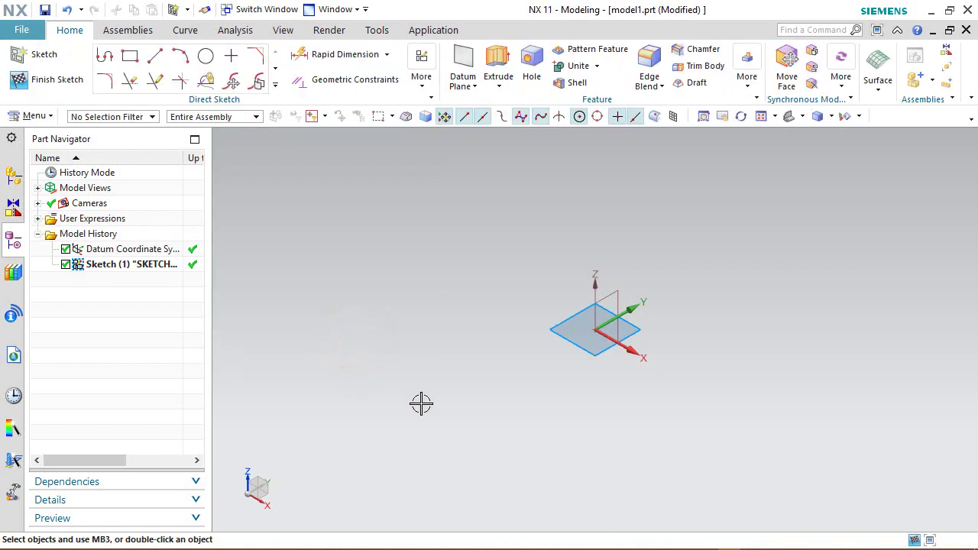
Draw a from-center rectangle on the sketch origin, about 2.4 in along X and 3.3 in along Y
left_click(692, 249)
mouse_move(663, 346)
middle_mouse_down()
mouse_move(629, 386)
mouse_move(659, 405)
mouse_move(654, 388)
middle_mouse_up()
left_click(704, 280)
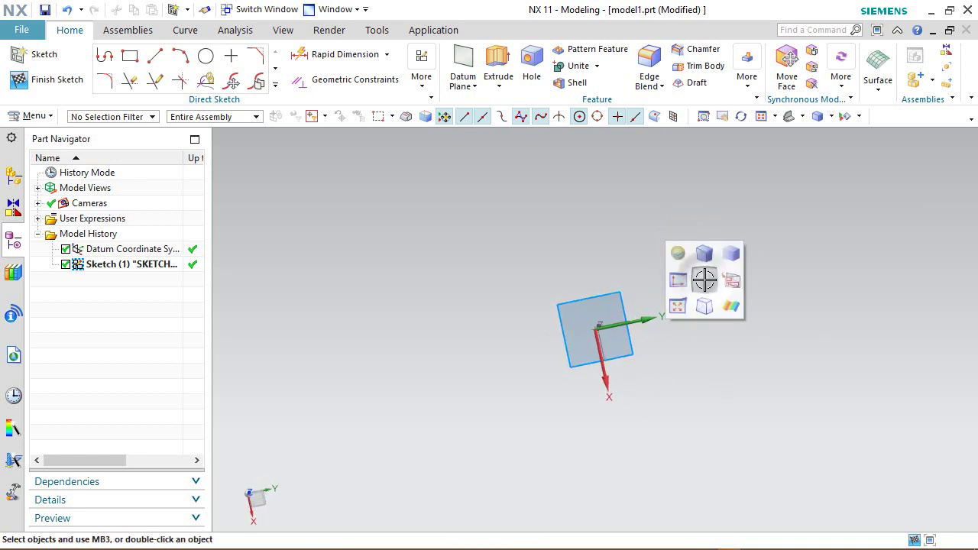
left_click(678, 280)
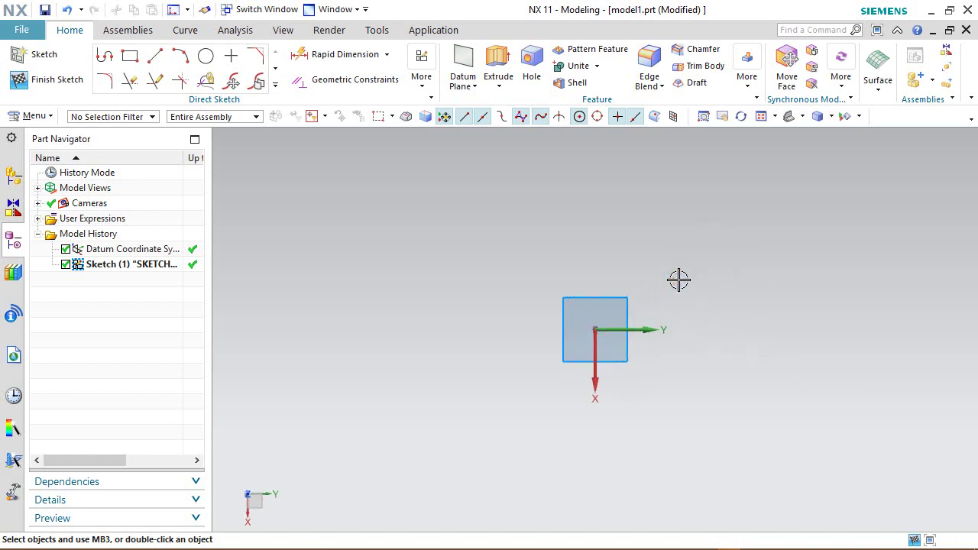
left_click(131, 55)
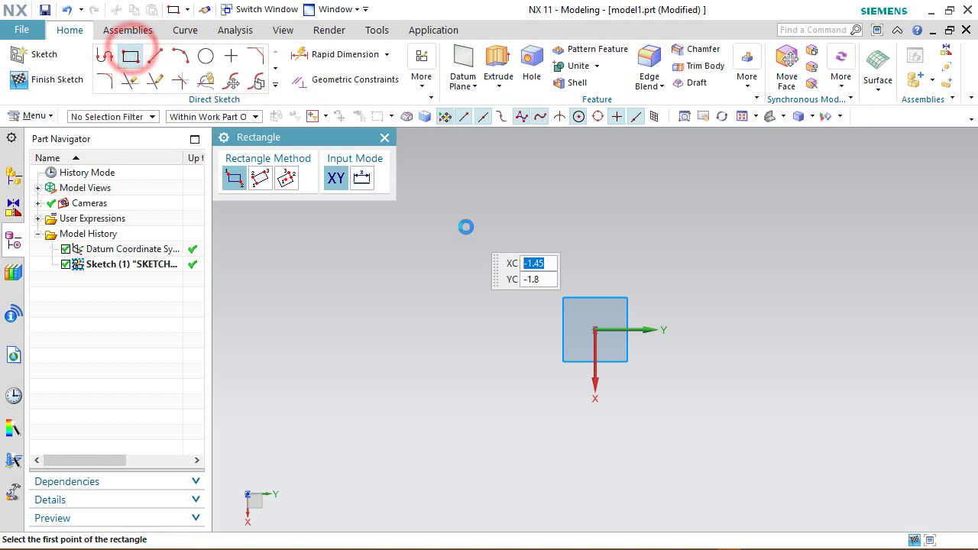
left_click(289, 180)
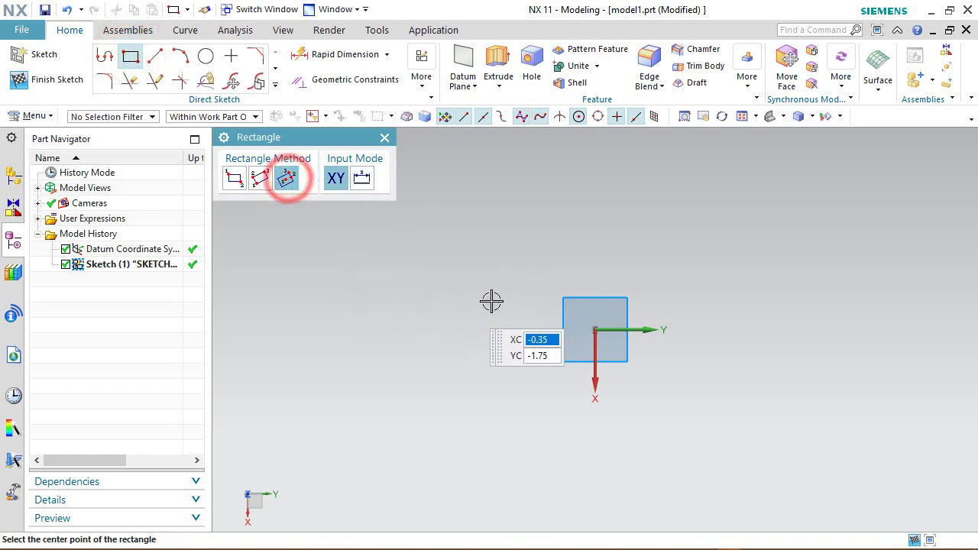
left_click(593, 328)
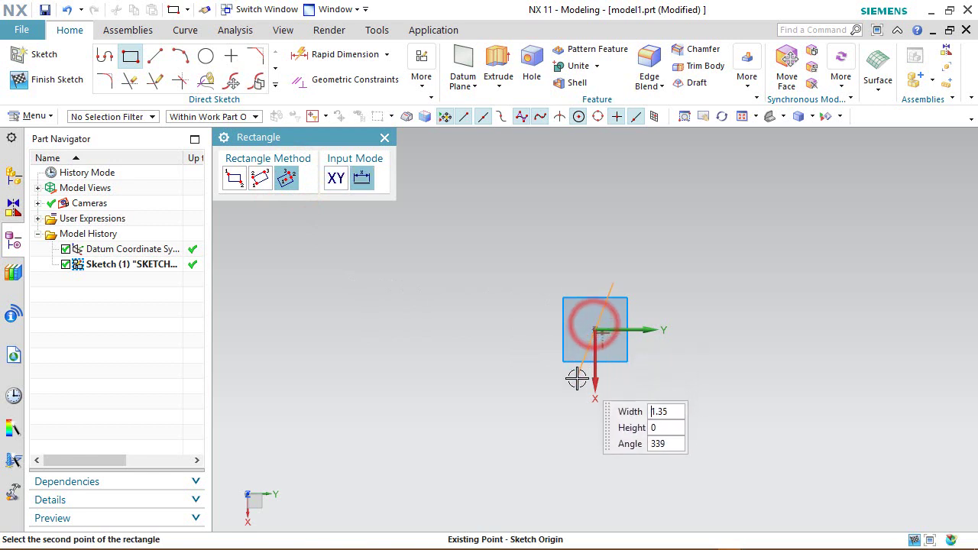
left_click(595, 414)
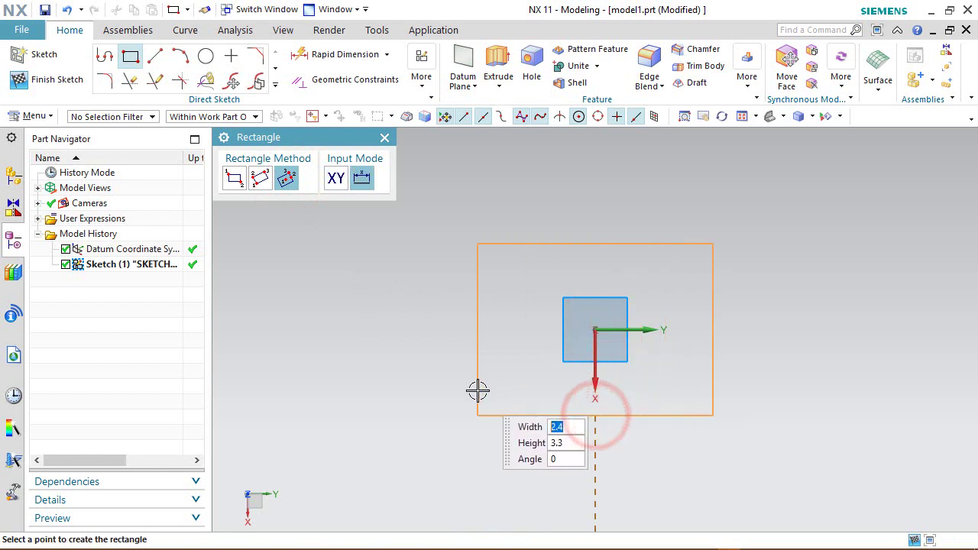
left_click(478, 390)
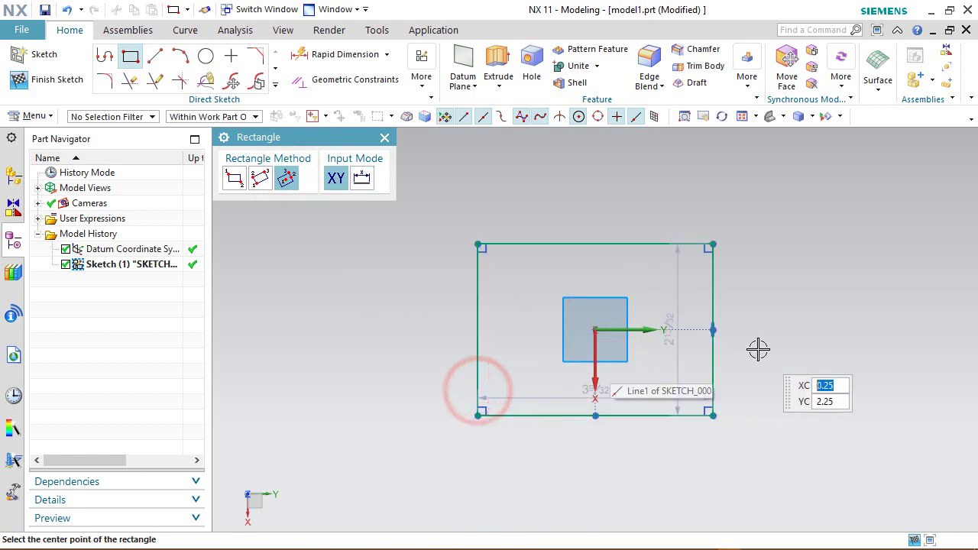
right_click(761, 264)
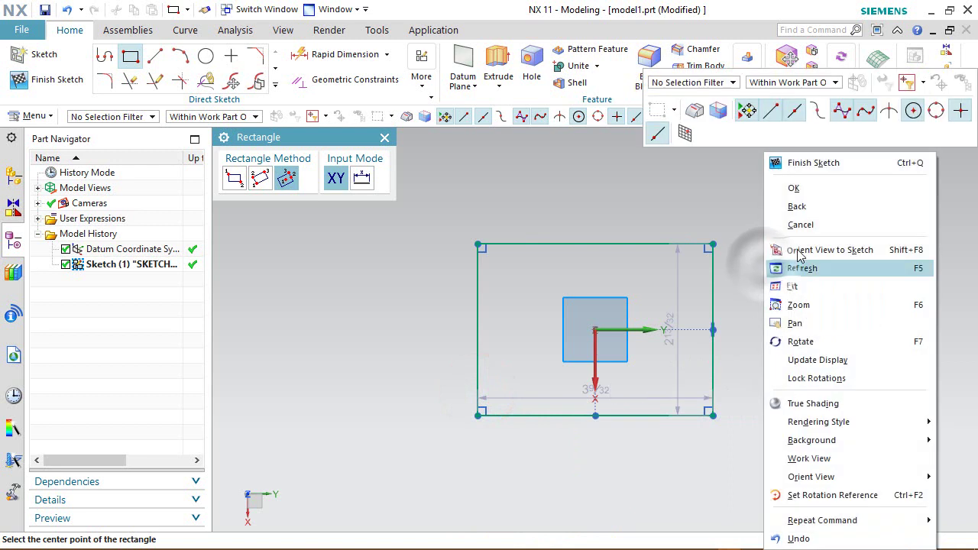
left_click(808, 184)
Place the rectangle's X-direction dimension outside the profile and set it to 2+1/8 in
scroll(673, 363, "up", 3)
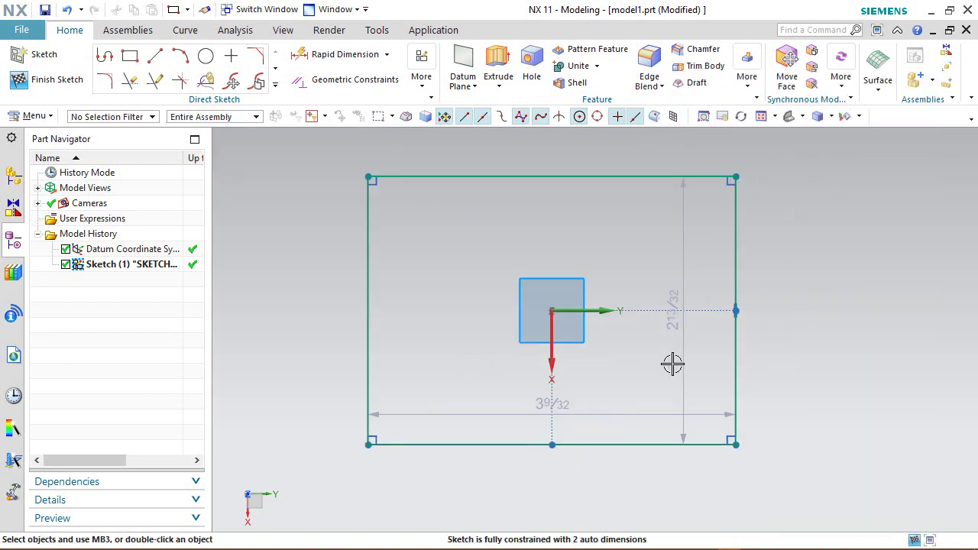
mouse_move(684, 290)
left_mouse_down()
mouse_move(829, 305)
mouse_move(817, 314)
left_mouse_up()
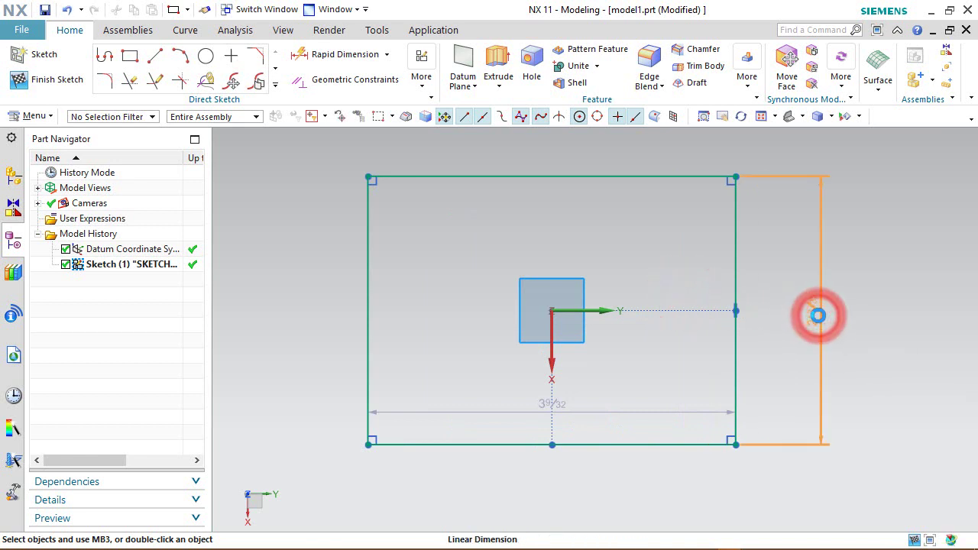
double_click(816, 314)
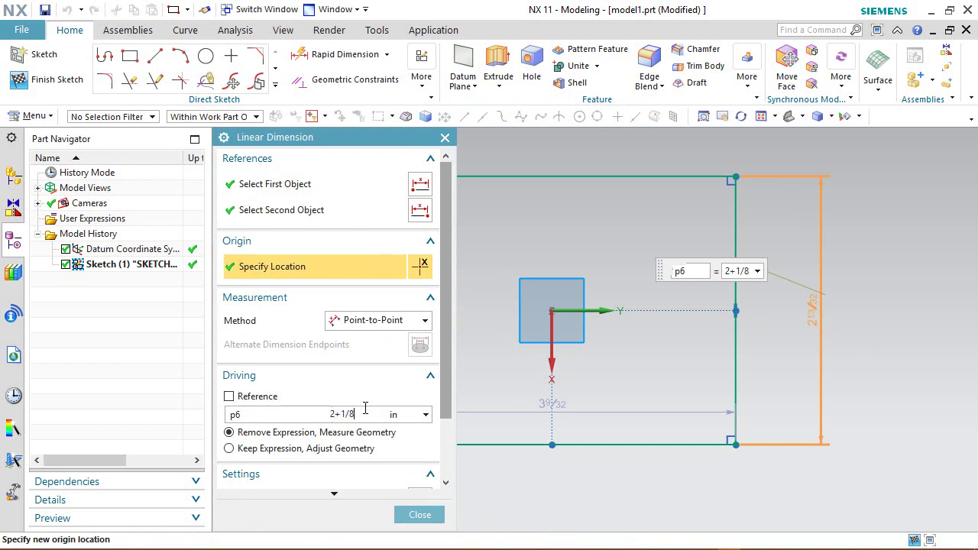
key("Return")
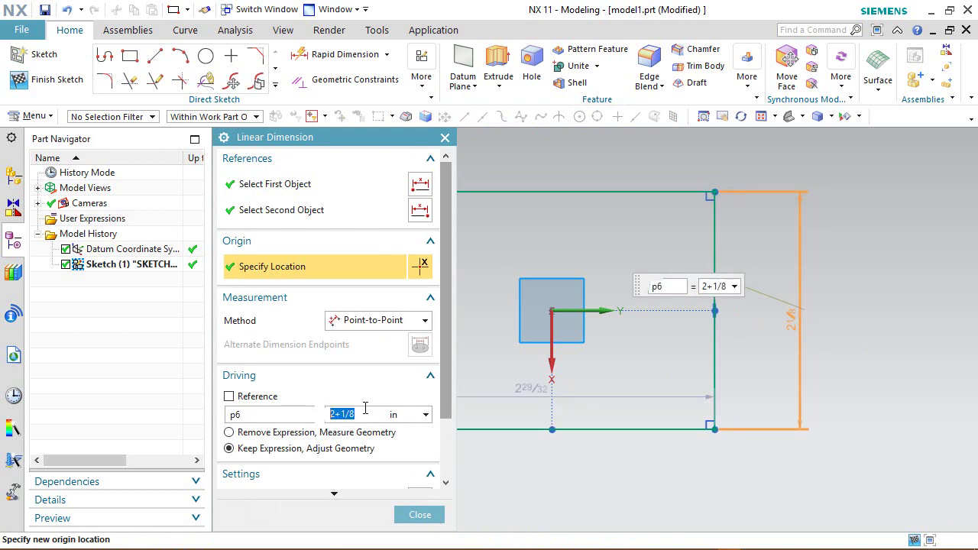
left_click(419, 514)
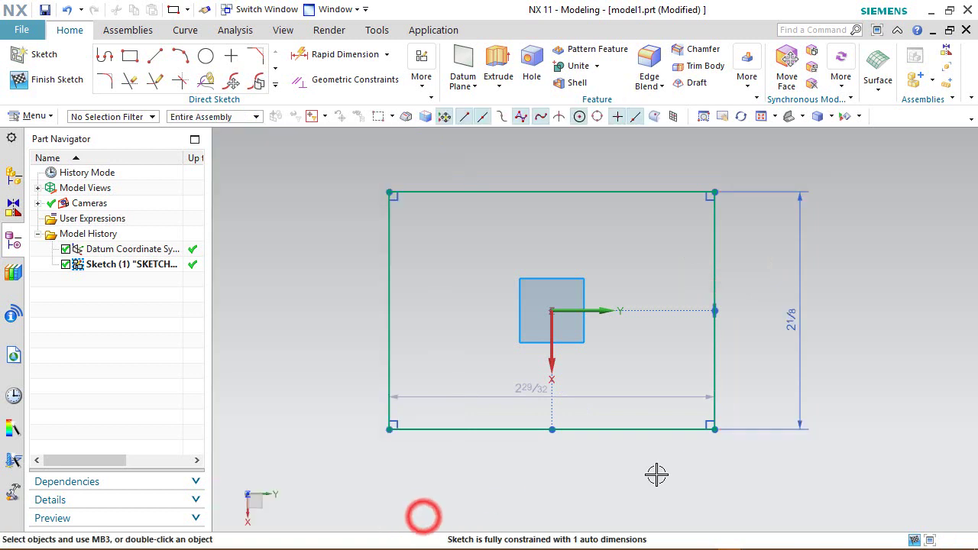
Place the rectangle's Y-direction dimension outside the profile and set it to 3+1/8 in
left_click_drag(530, 386, 578, 467)
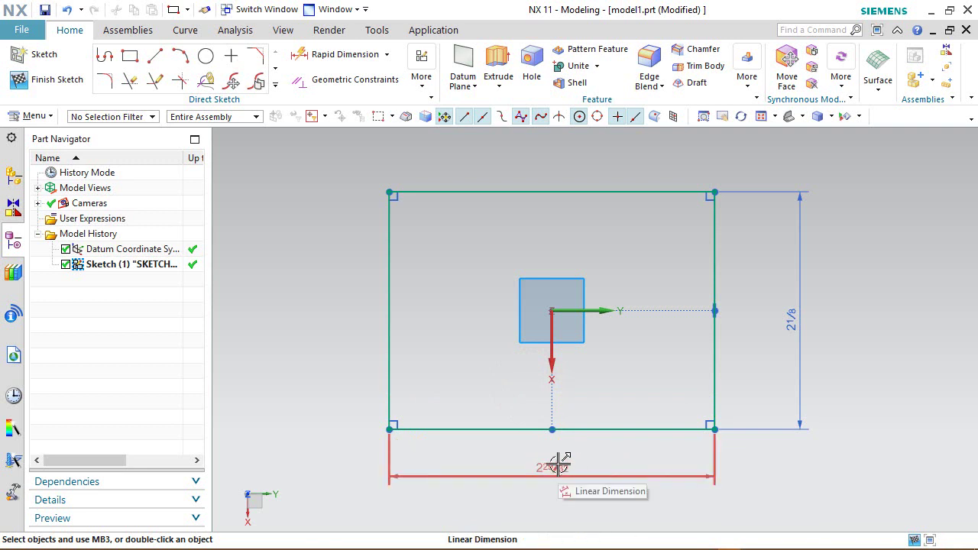
double_click(559, 464)
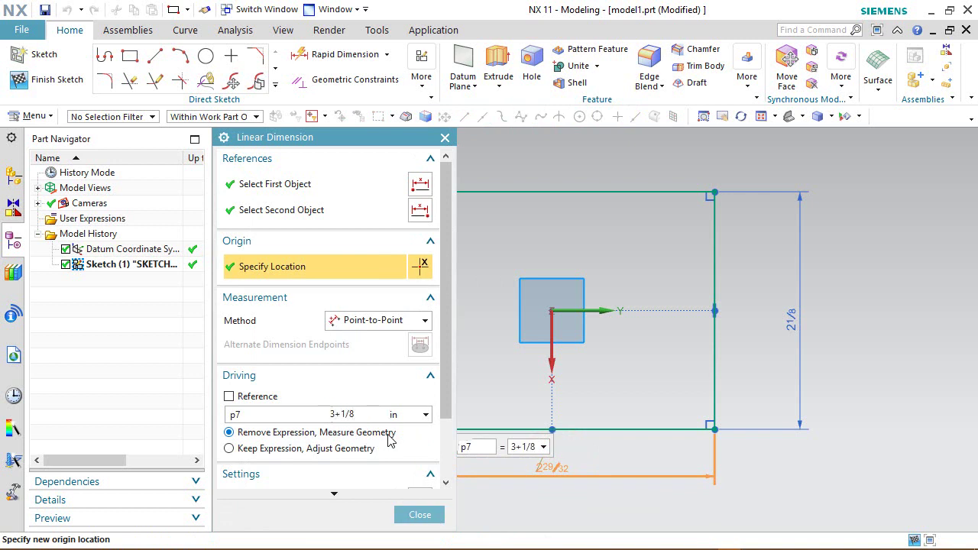
key("Return")
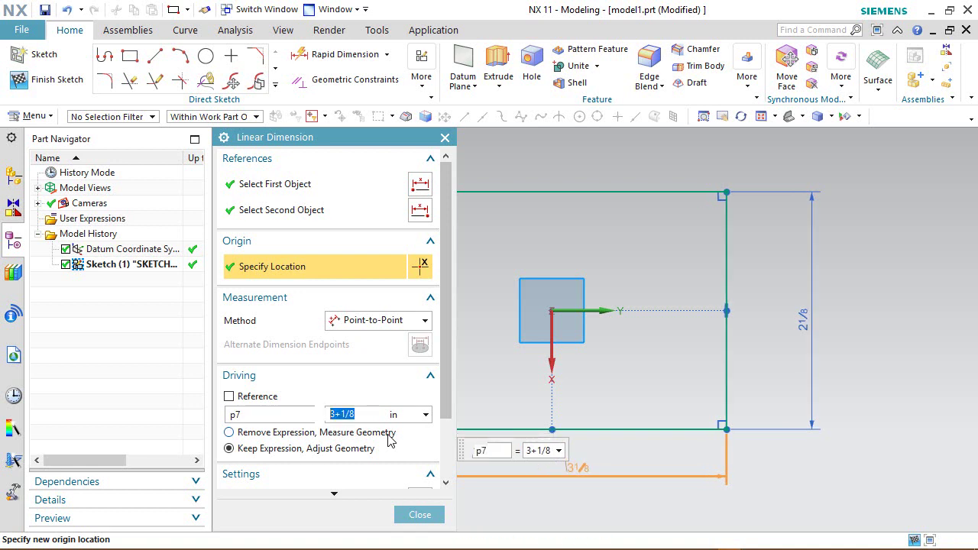
left_click(422, 518)
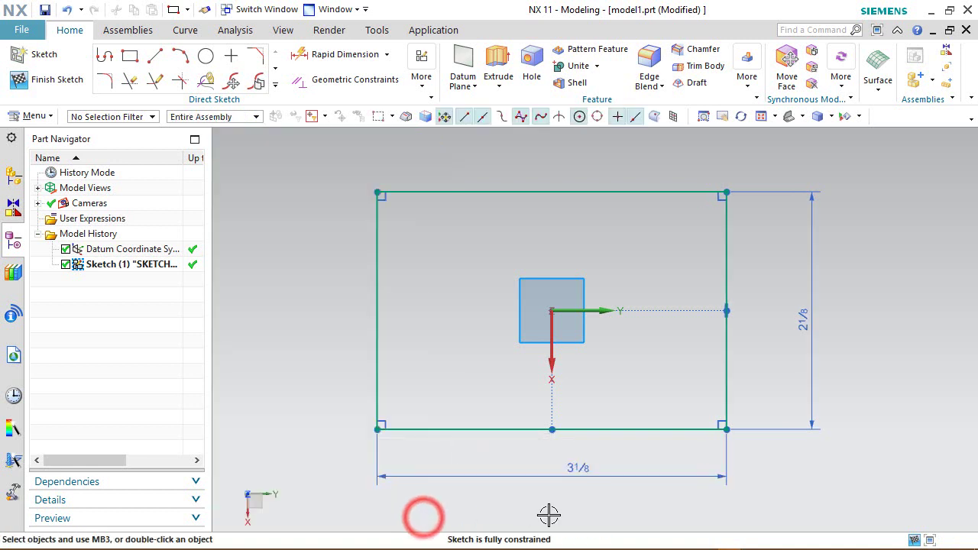
Draw a two-point rectangle around the origin inside the large one, about 61/64 in along X and 29/32 in along Y
left_click(600, 425)
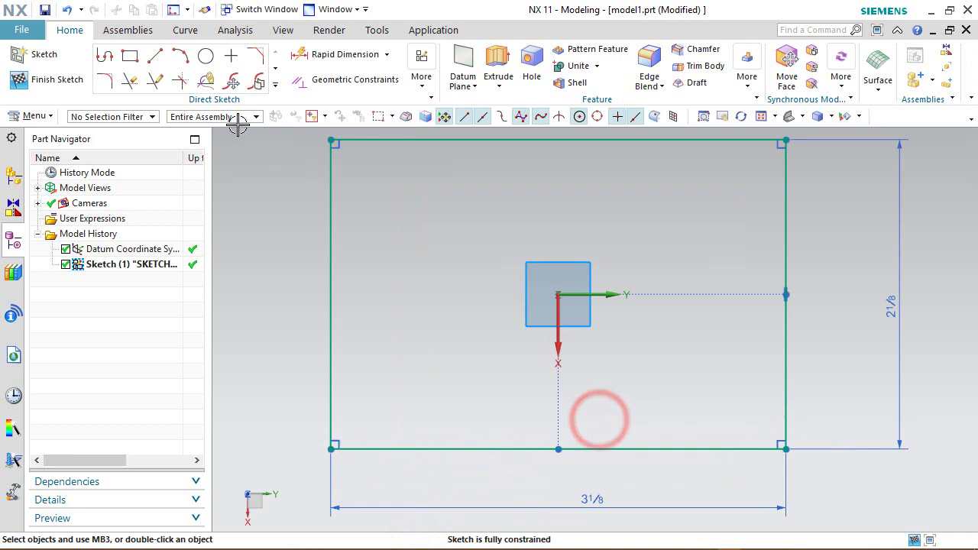
left_click(130, 55)
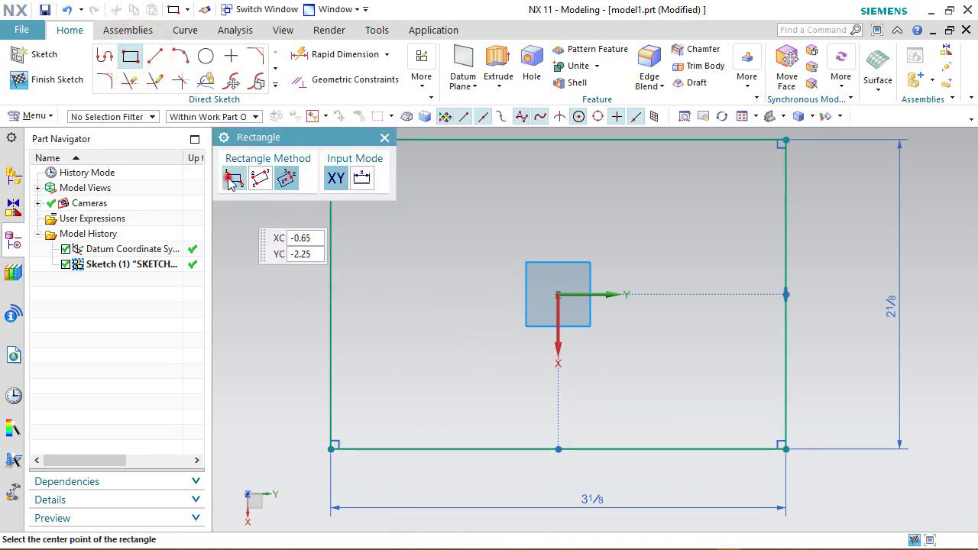
left_click(234, 178)
left_click(479, 229)
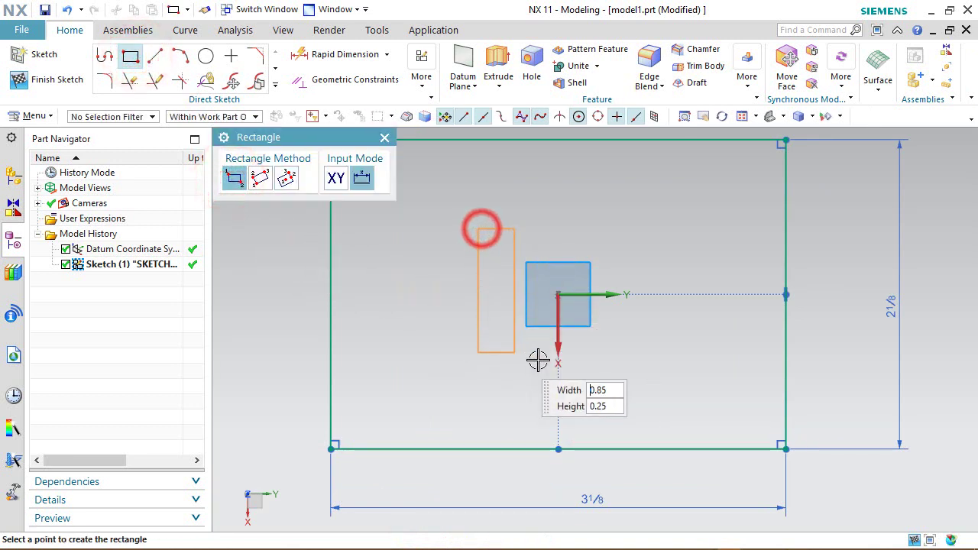
left_click(609, 367)
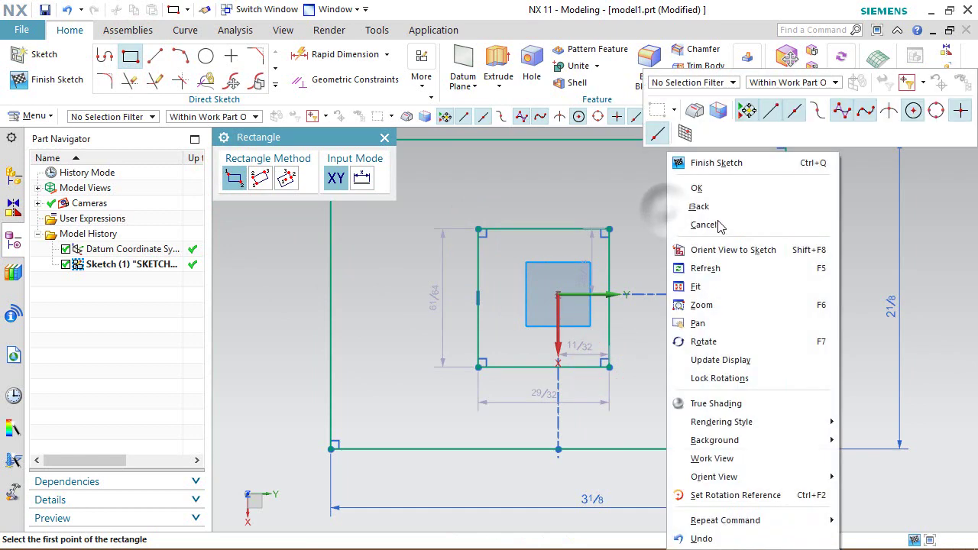
right_click(666, 212)
left_click(710, 183)
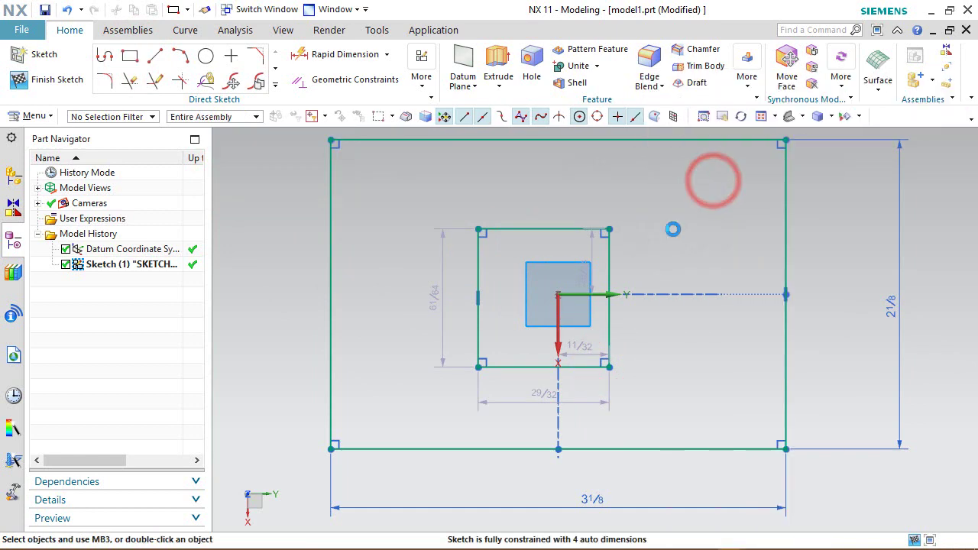
Constrain the midpoint of the inner rectangle's edge on the positive Y side to lie on the sketch vertical axis
left_click(609, 296)
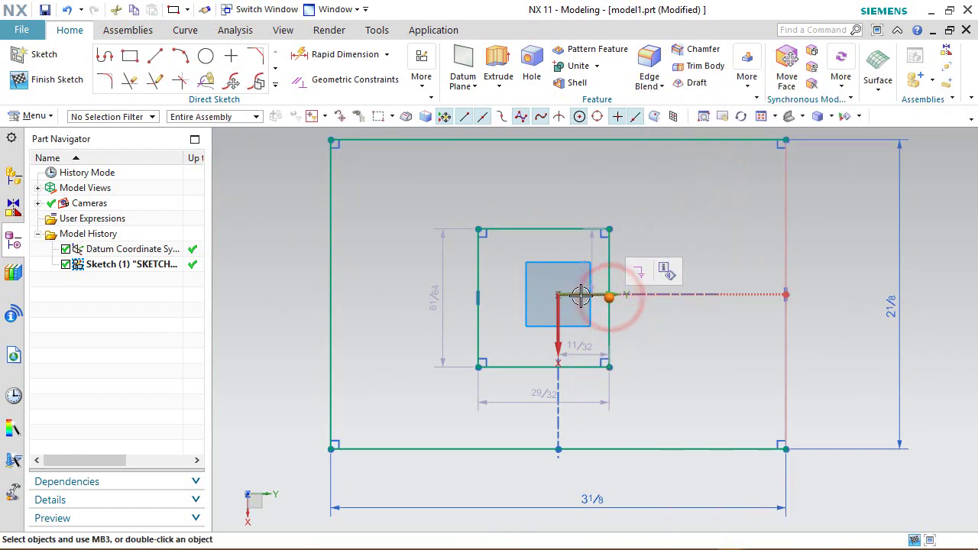
left_click(581, 296)
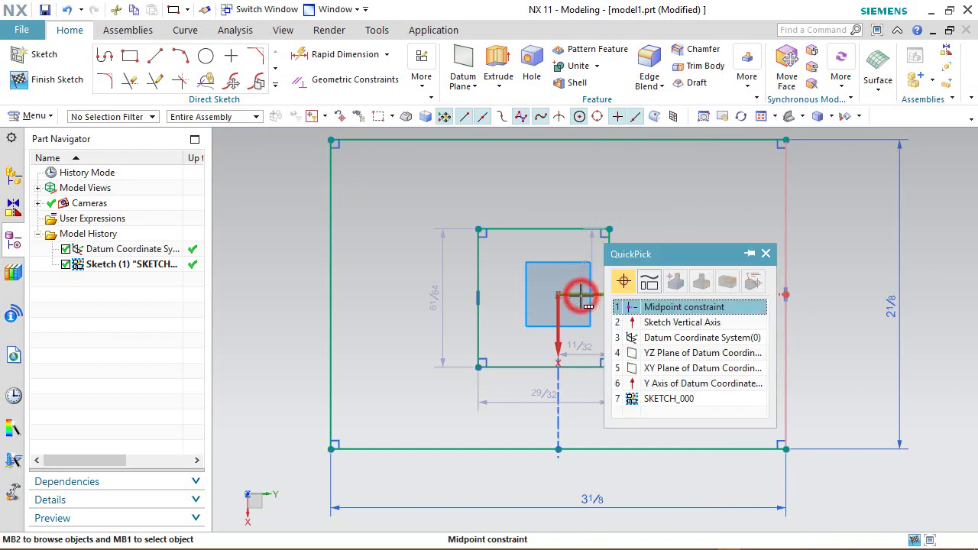
left_click(647, 323)
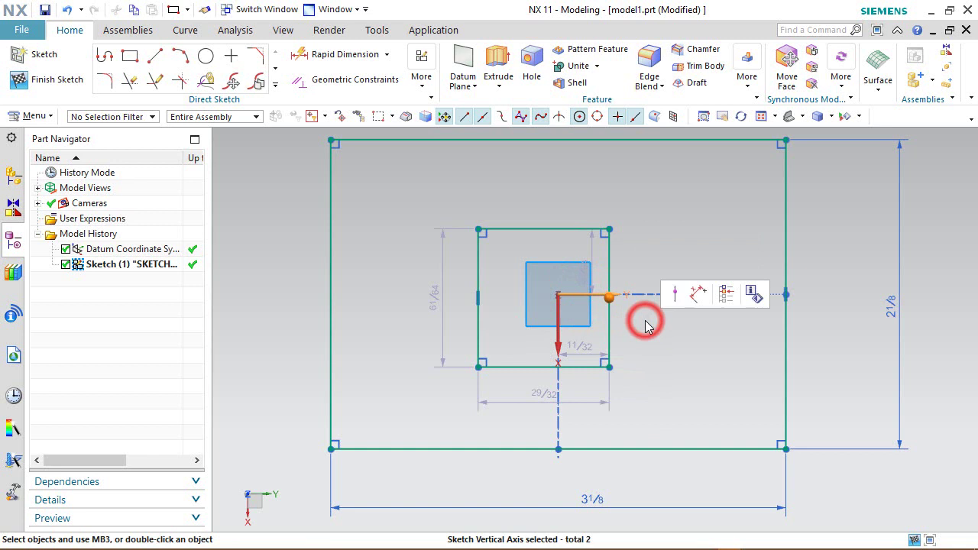
left_click(677, 294)
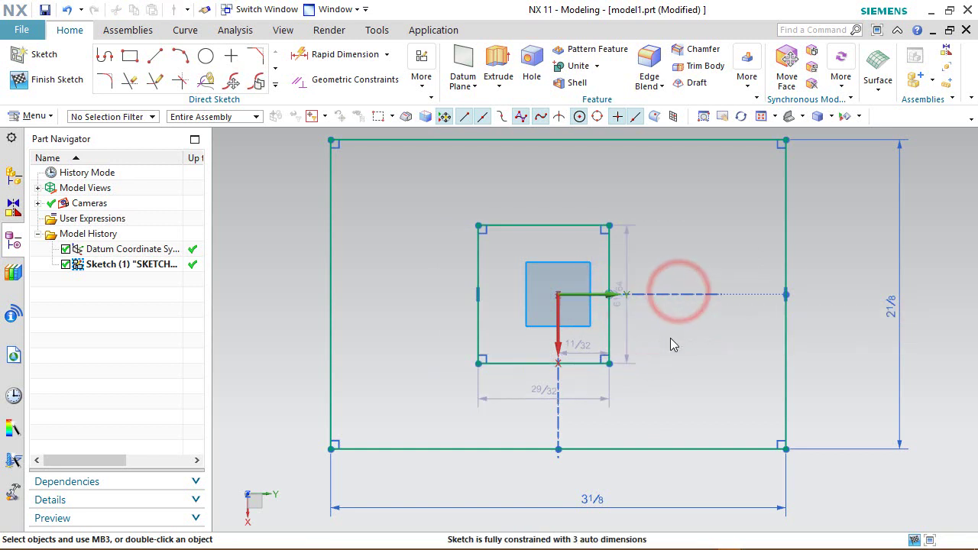
right_click(660, 241)
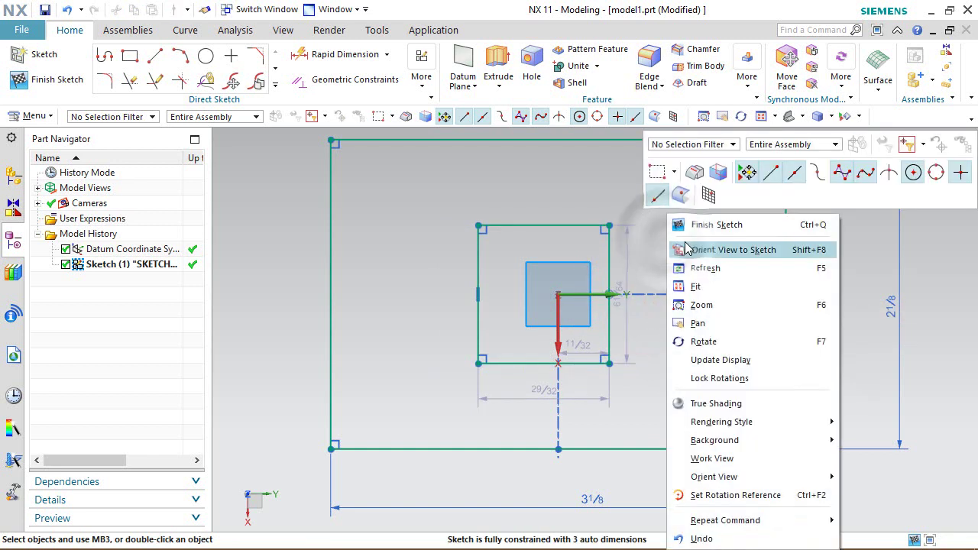
key("Escape")
Place the inner rectangle's X-direction dimension clear of its edge and set it to 7/8 in
left_click_drag(622, 279, 671, 269)
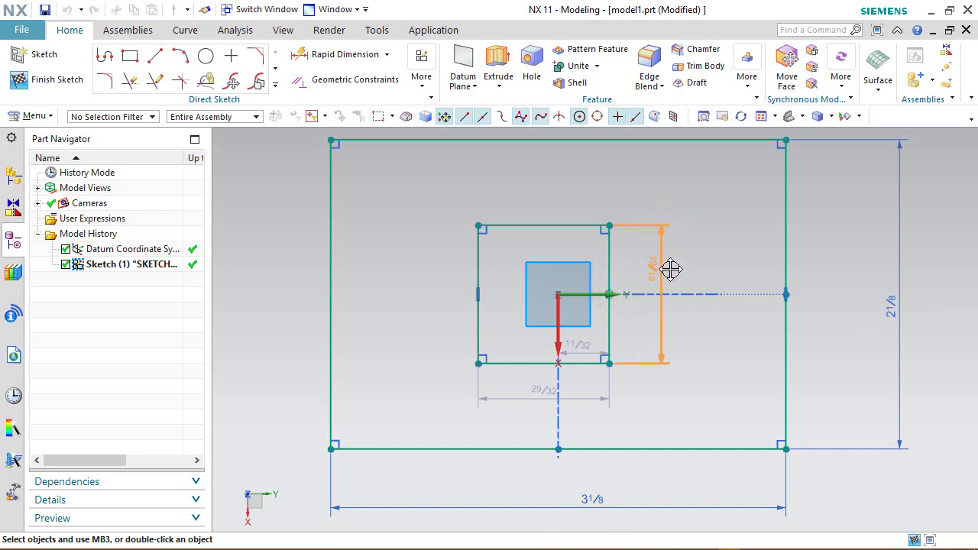
left_click(660, 268)
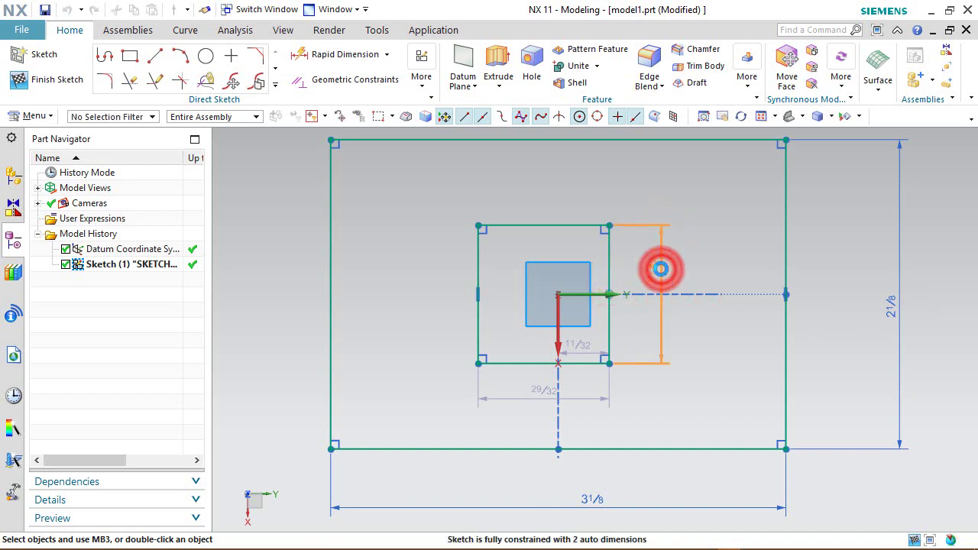
double_click(661, 268)
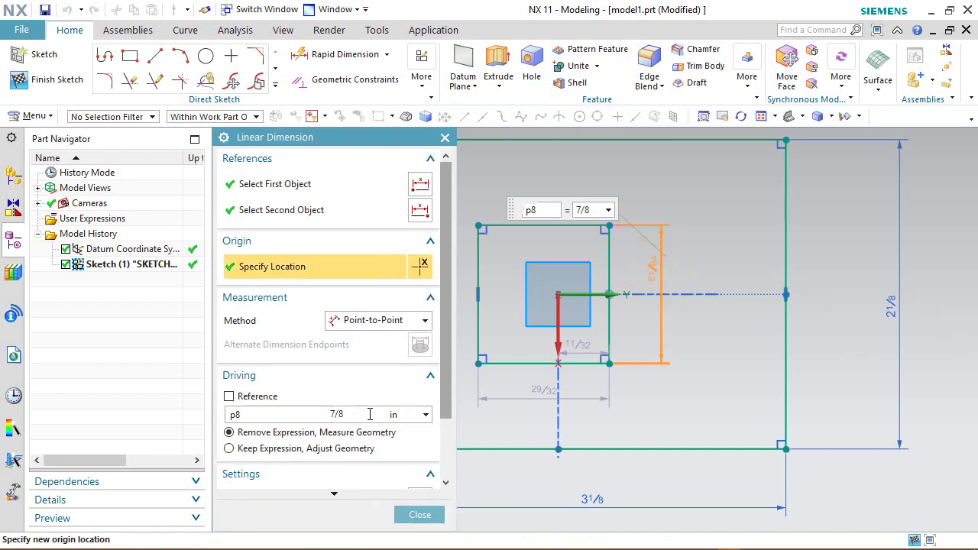
type("7/8")
key("Return")
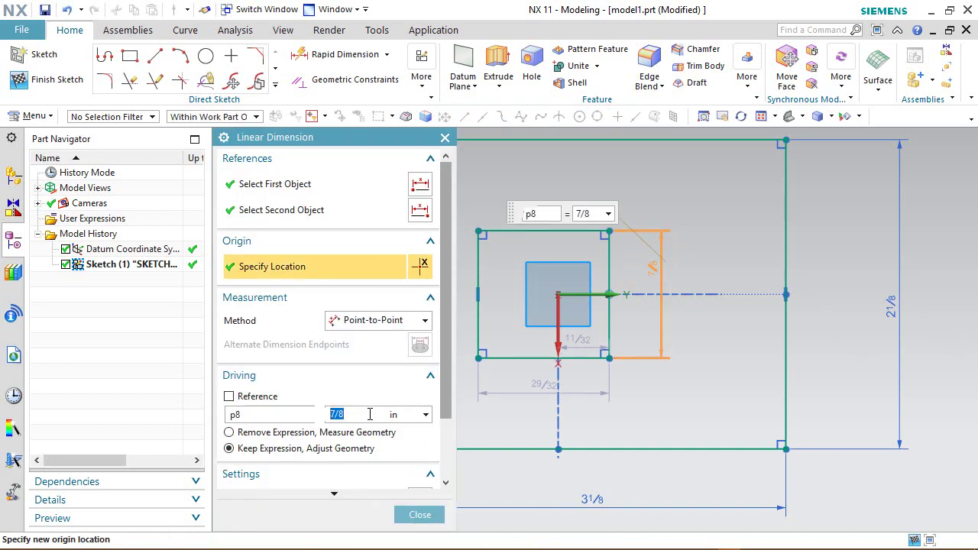
left_click(421, 514)
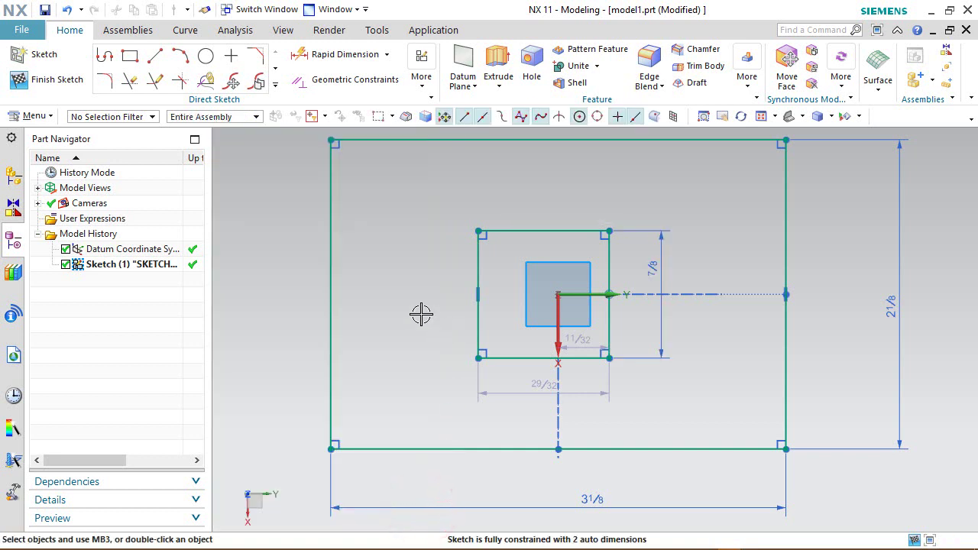
Set the inner rectangle's Y-direction dimension to 5/8 in
left_click(546, 390)
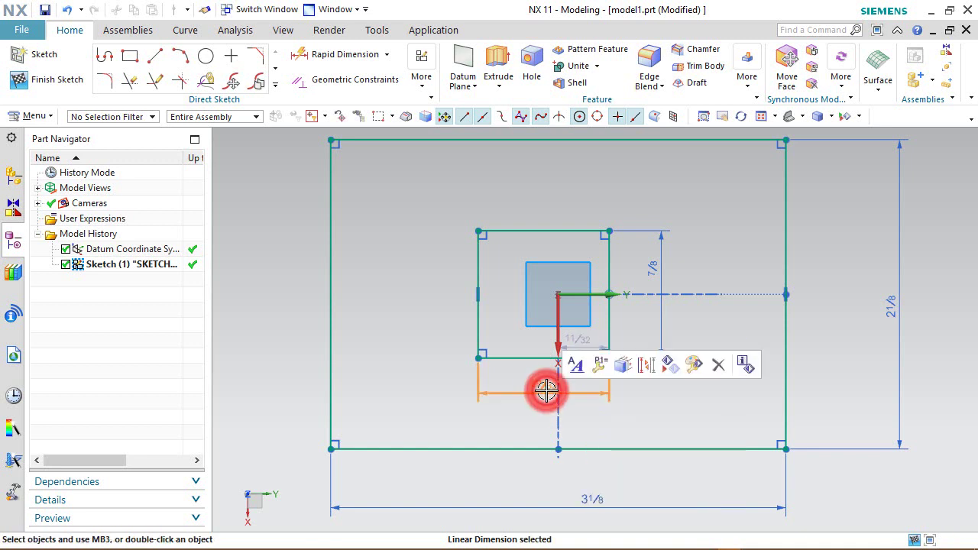
double_click(546, 389)
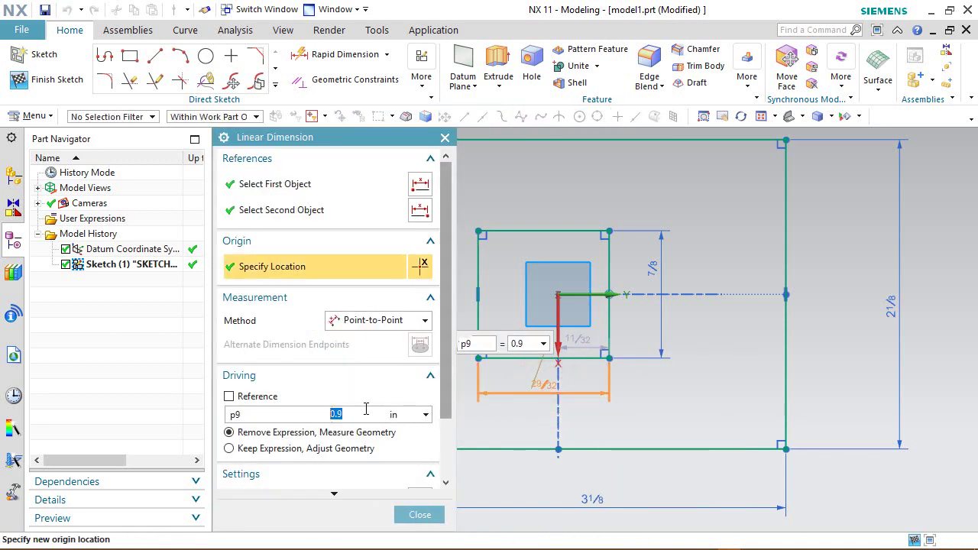
key("Return")
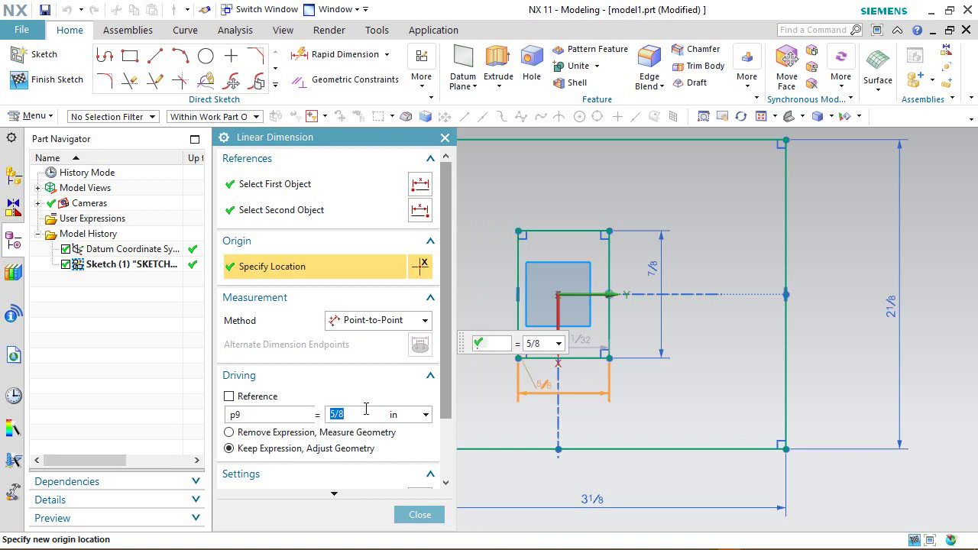
Dimension the Y-direction distance between the positive-Y edges of the inner and outer rectangles and set it to 1+7/16 in
left_click(420, 515)
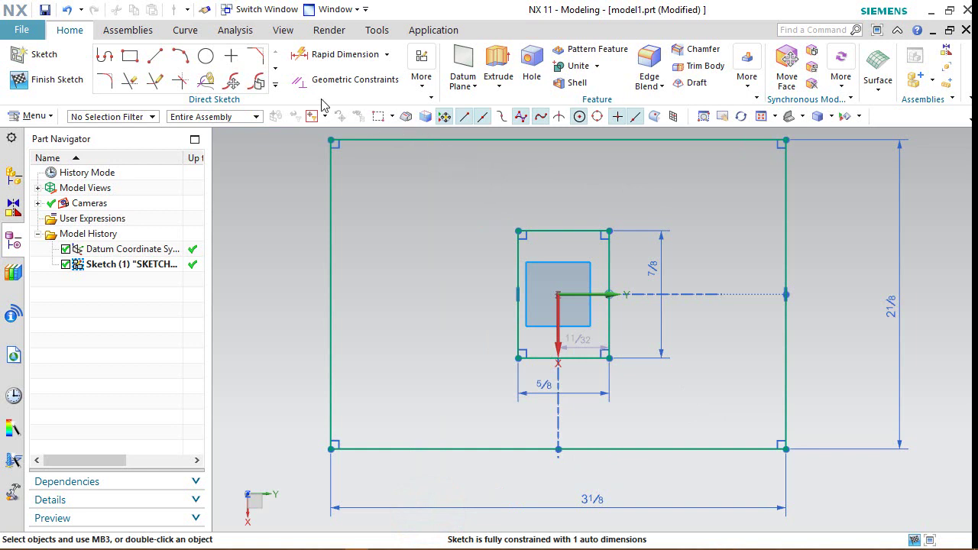
left_click(323, 55)
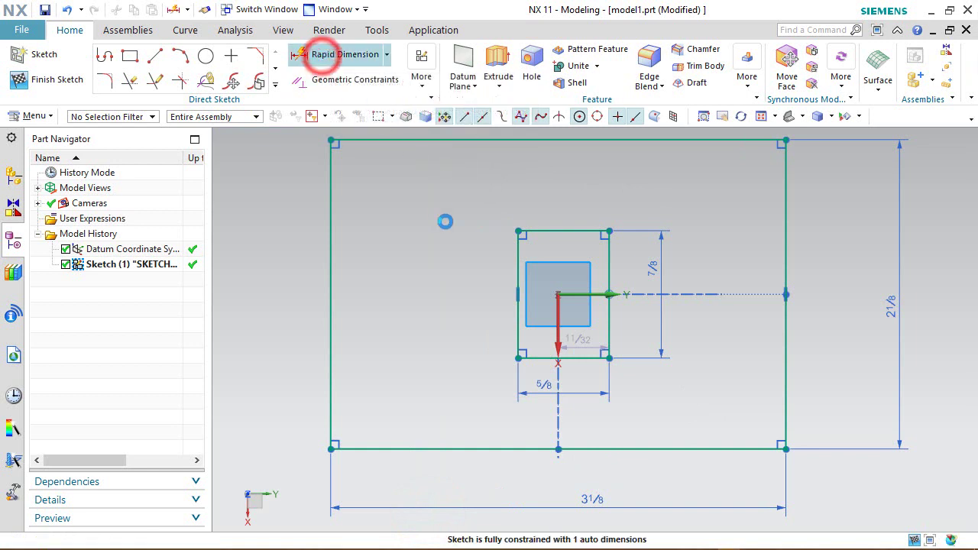
left_click(609, 264)
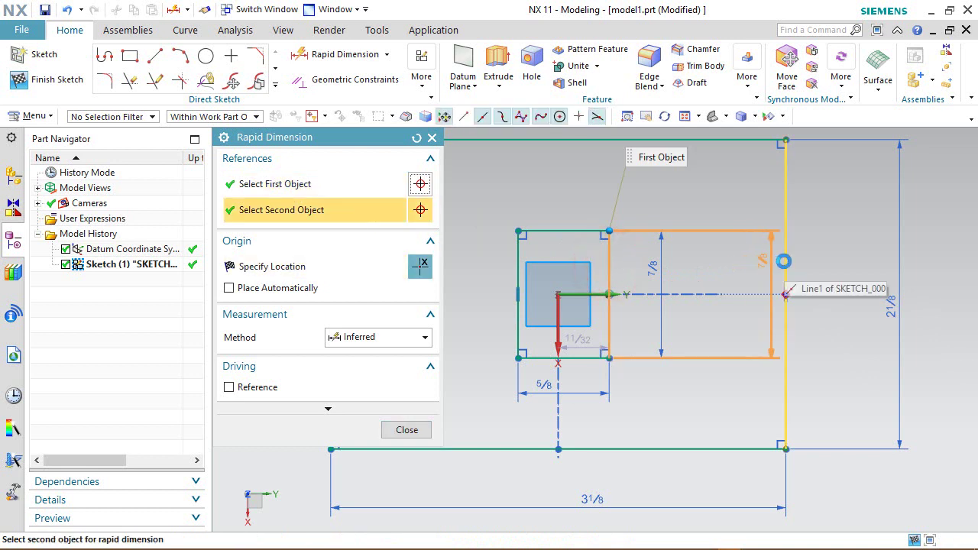
left_click(783, 261)
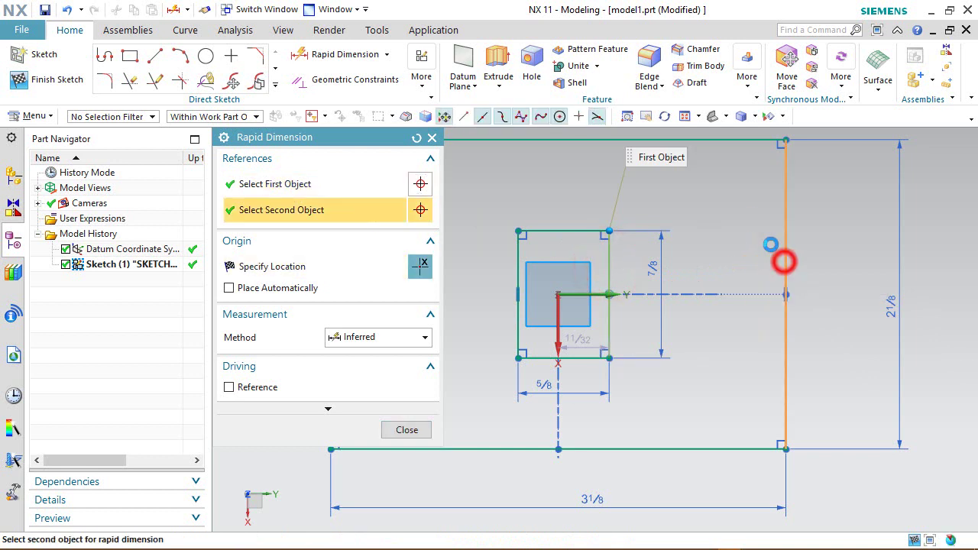
left_click(703, 200)
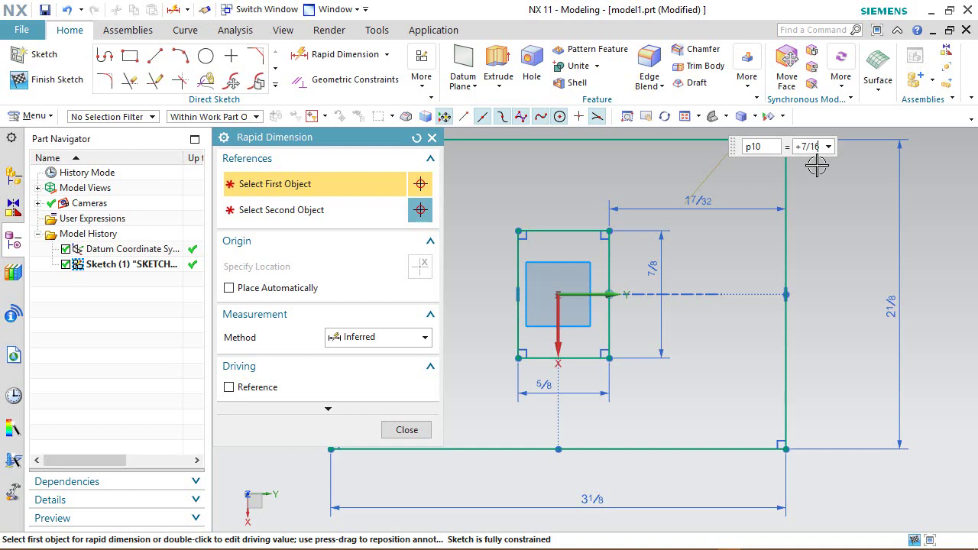
type("1+7/16")
key("Return")
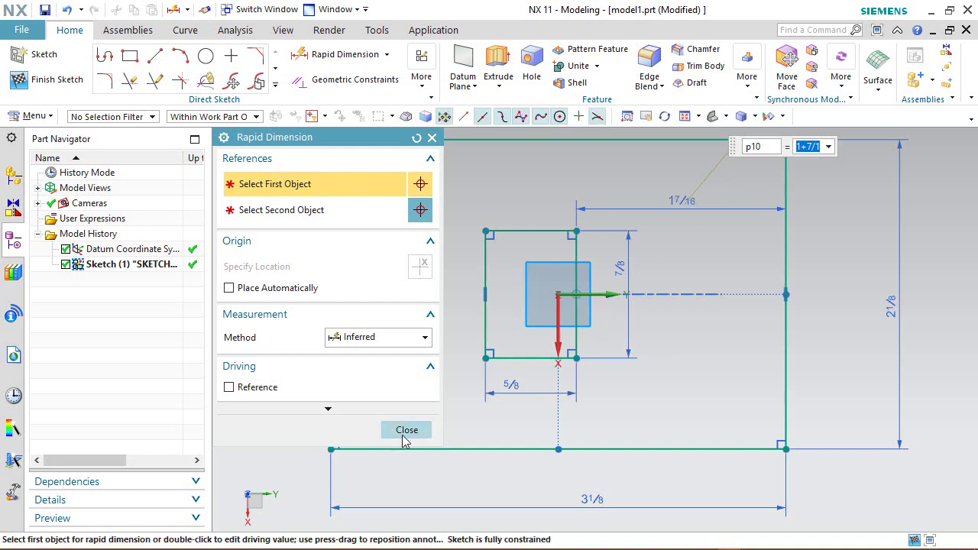
left_click(404, 431)
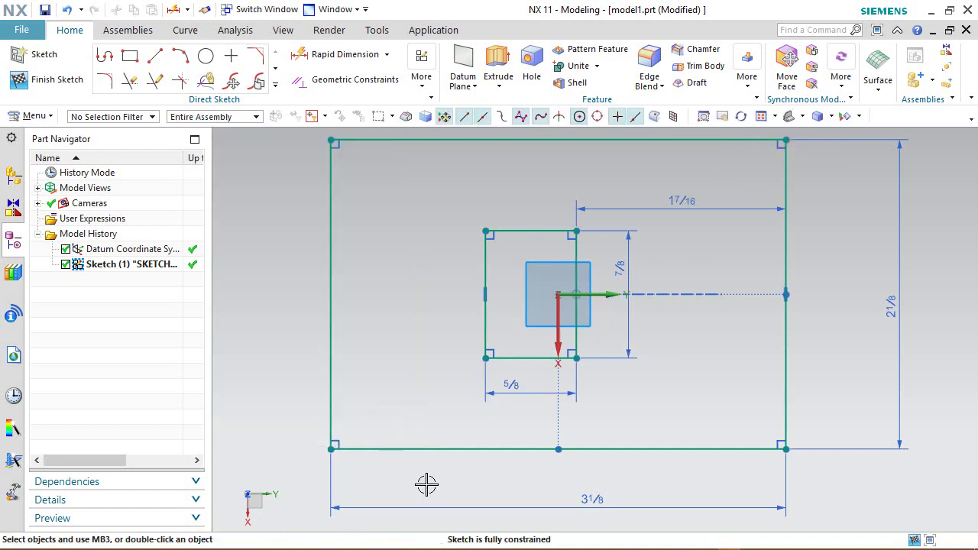
Draw a 0.375 in line outward along Y from the midpoint of the outer rectangle's positive-Y edge and convert it to reference
right_click(674, 391)
left_click(156, 58)
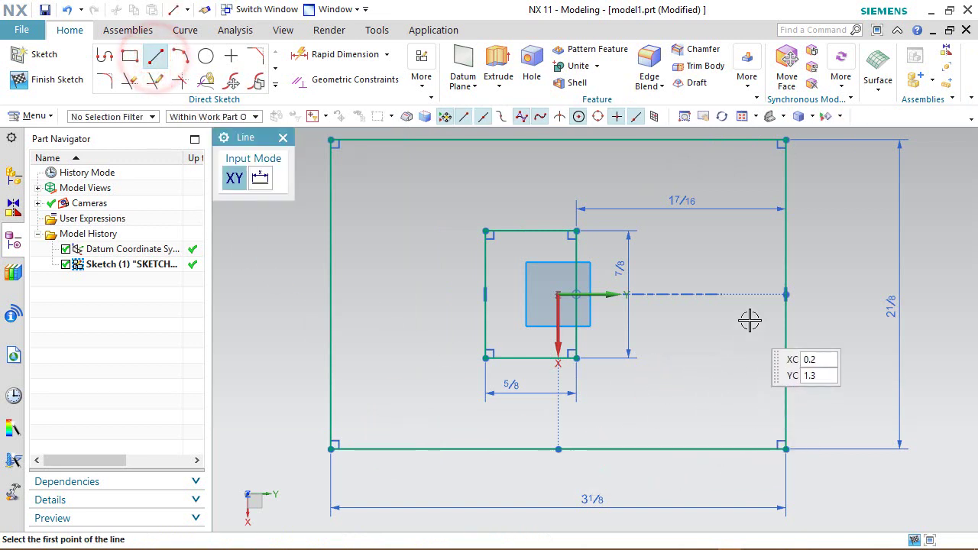
left_click(786, 294)
left_click(838, 306)
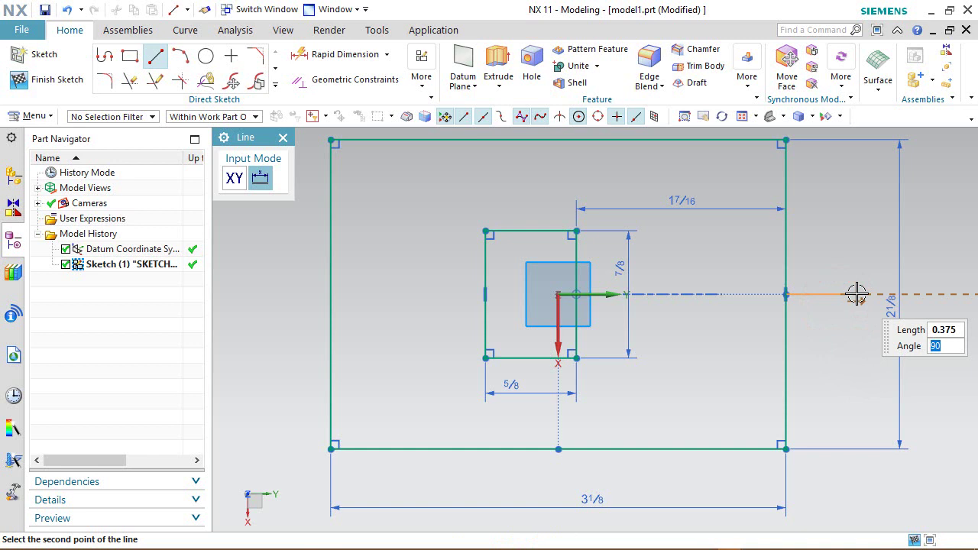
left_click(857, 293)
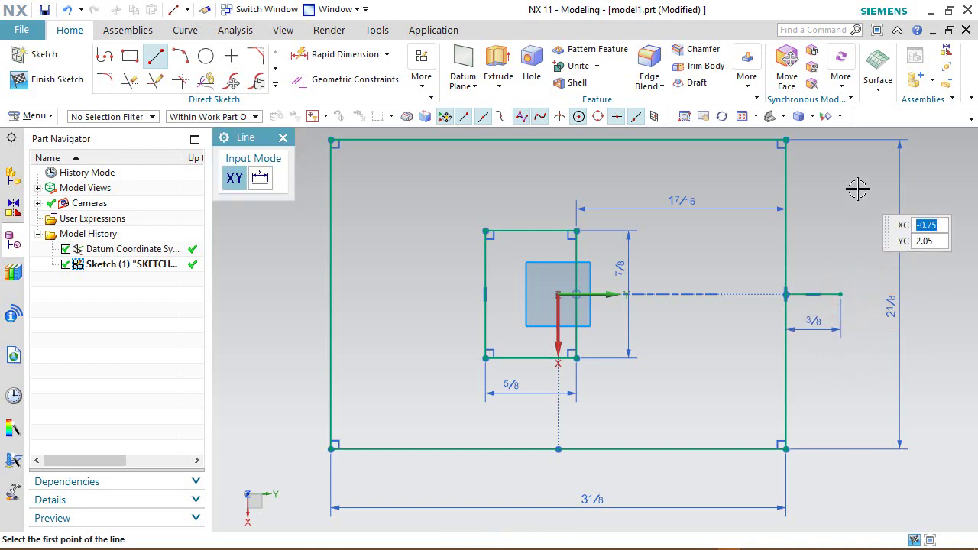
right_click(857, 189)
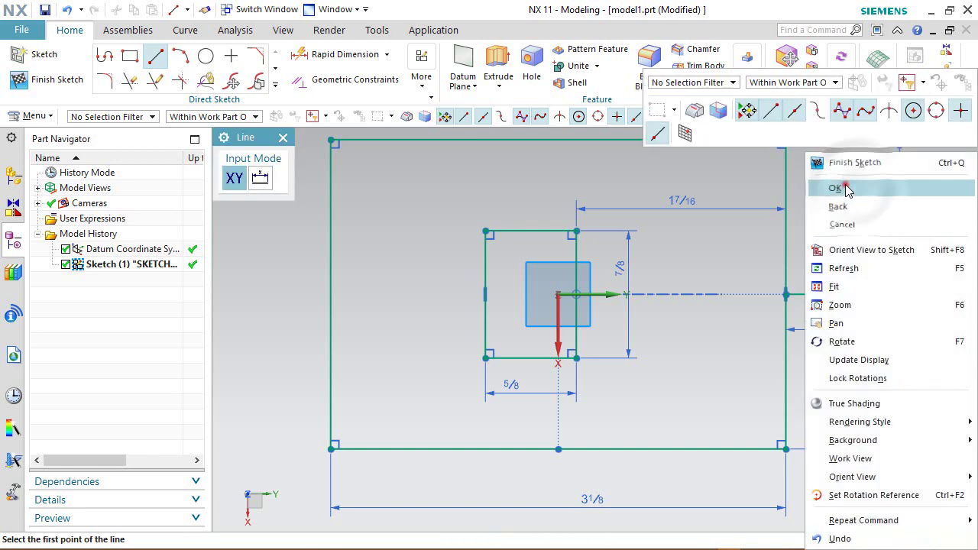
left_click(841, 188)
left_click(830, 294)
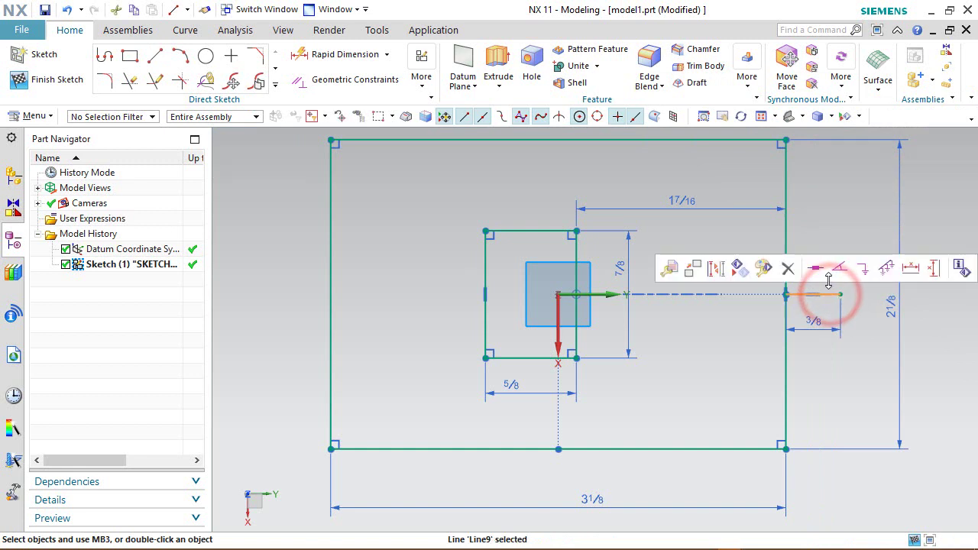
left_click(711, 271)
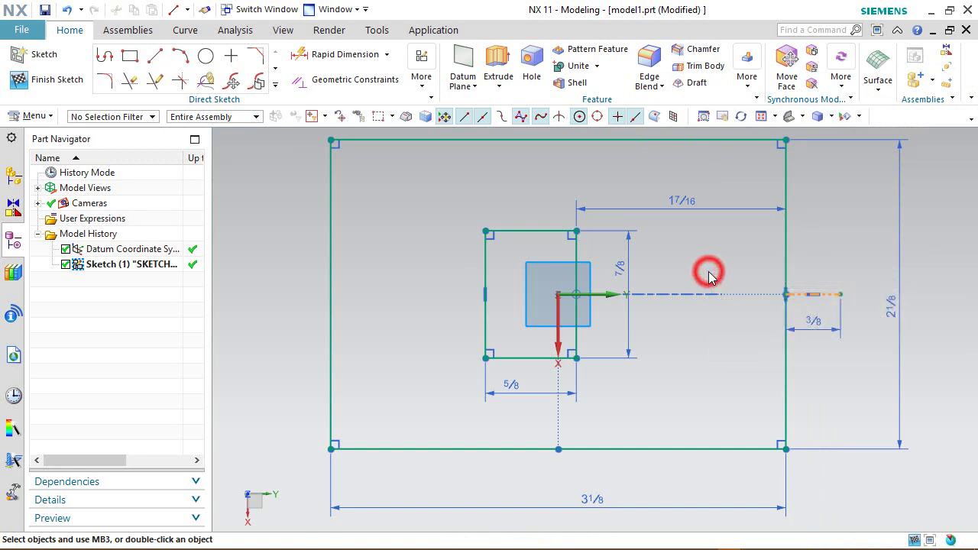
Draw a three-point arc between the outer rectangle's two positive-Y corners, passing through the outer end of the reference line
left_click(180, 56)
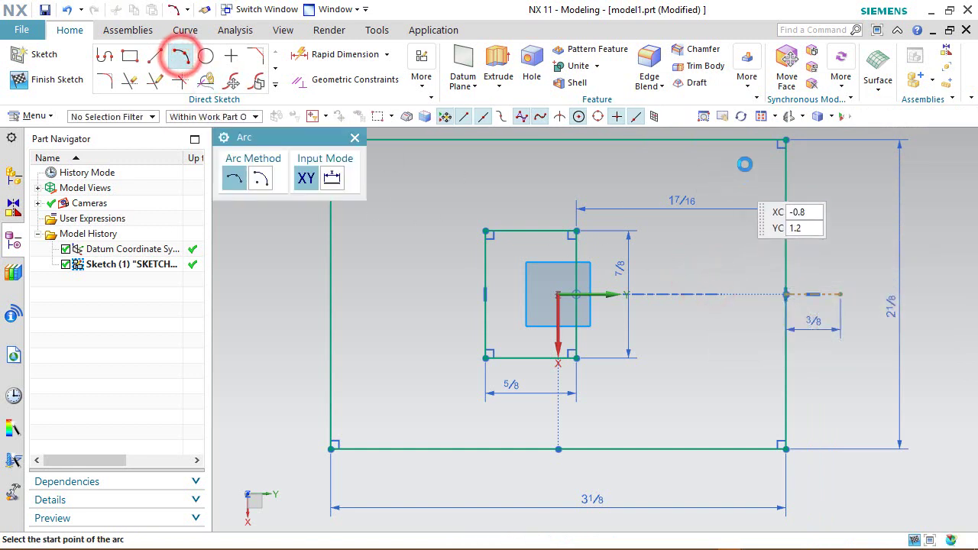
left_click(785, 141)
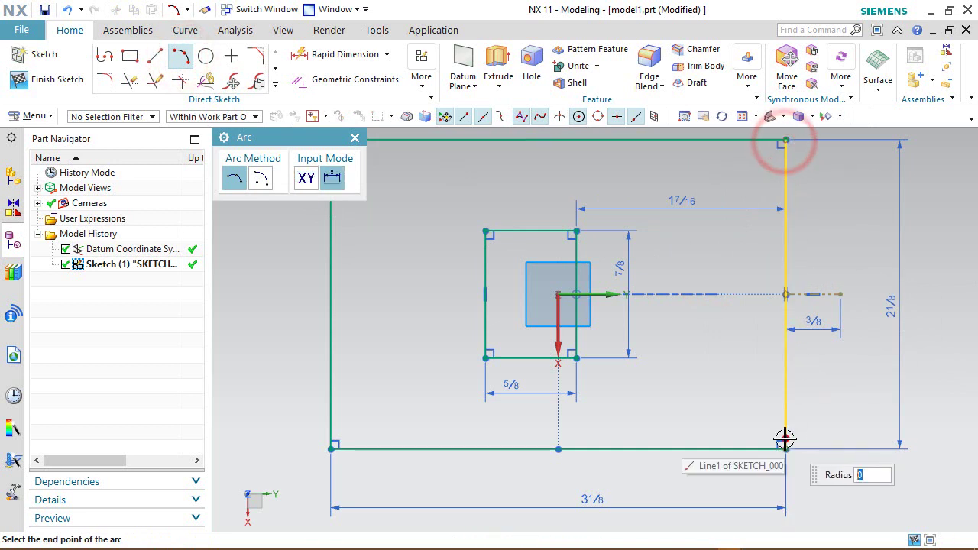
left_click(786, 448)
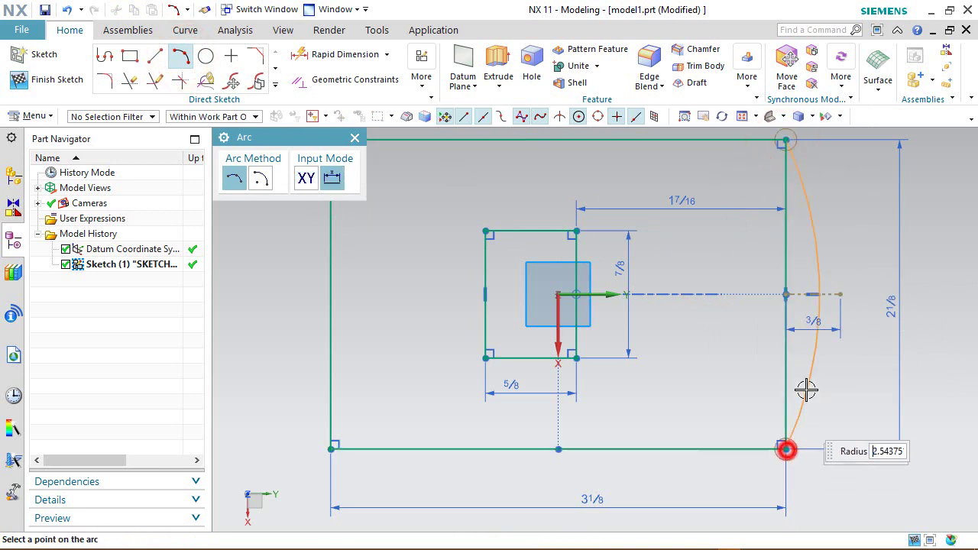
left_click(840, 291)
right_click(867, 226)
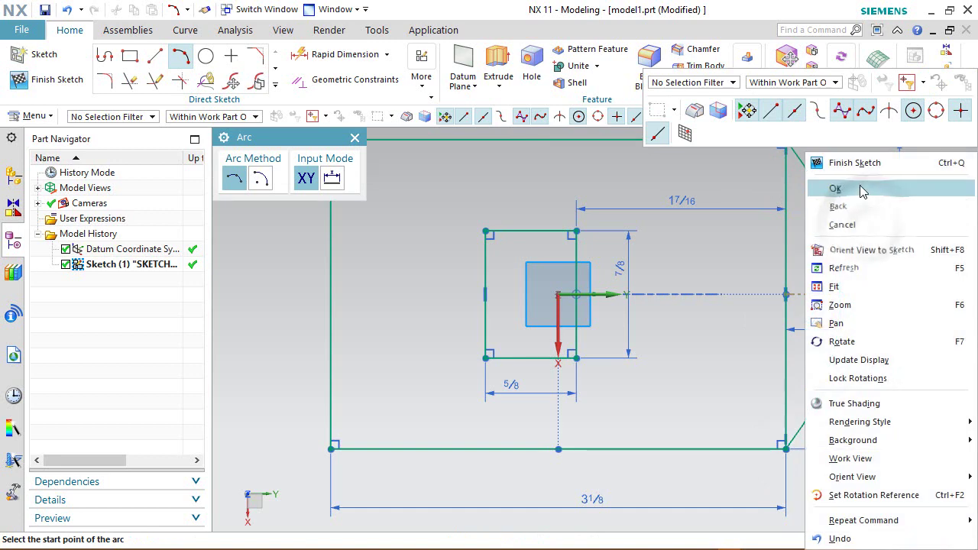
left_click(857, 187)
Draw a 0.75 in line at 270 degrees outward from the midpoint of the outer rectangle's negative-Y edge
scroll(710, 432, "up", 3)
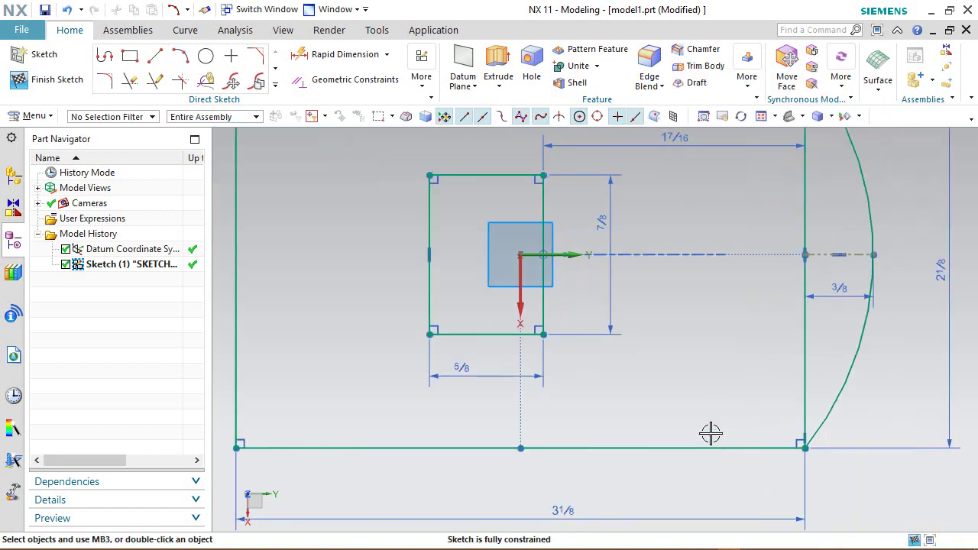
scroll(710, 432, "down", 4)
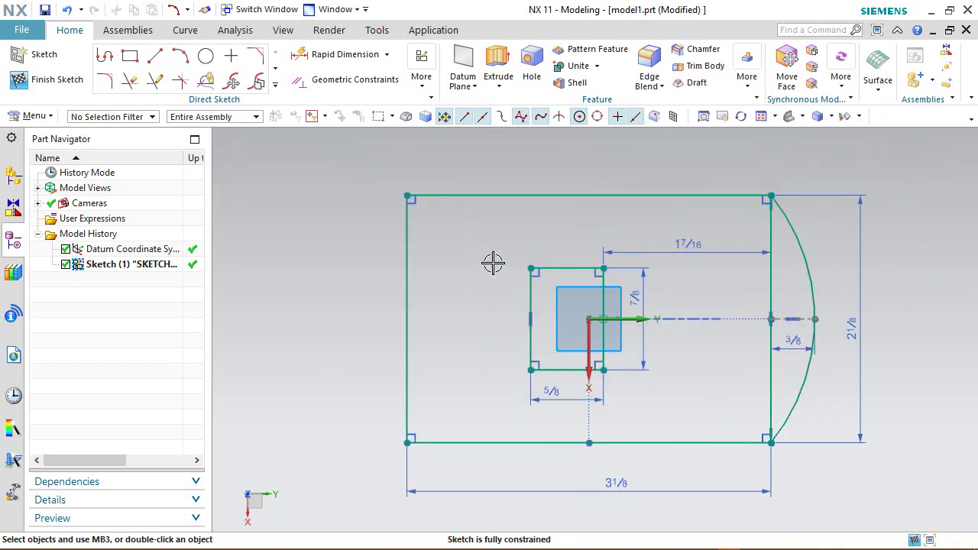
right_click(356, 243)
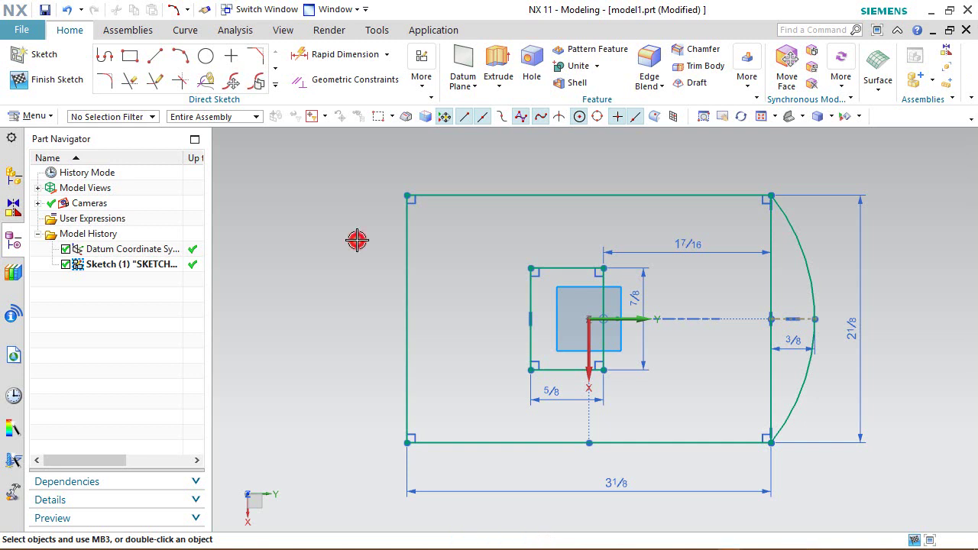
left_click(156, 56)
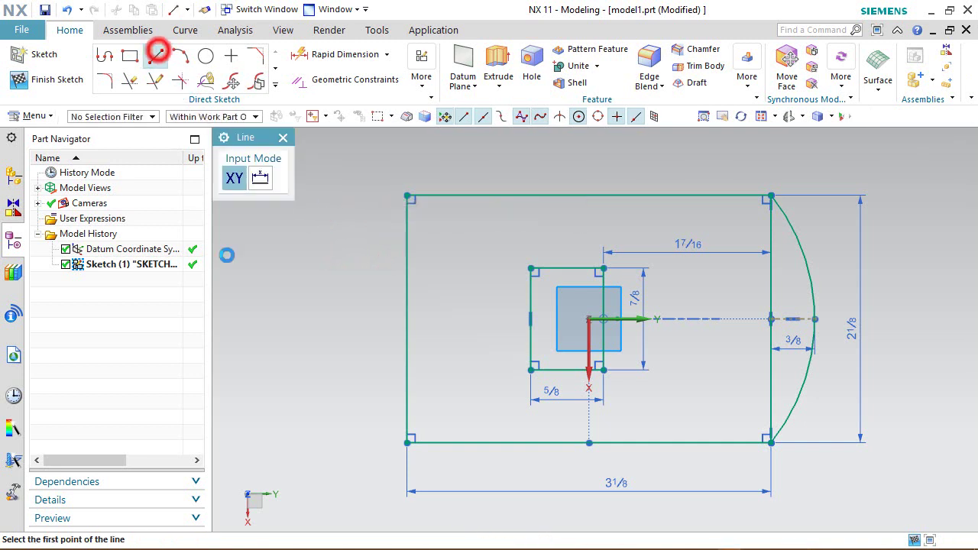
left_click(406, 318)
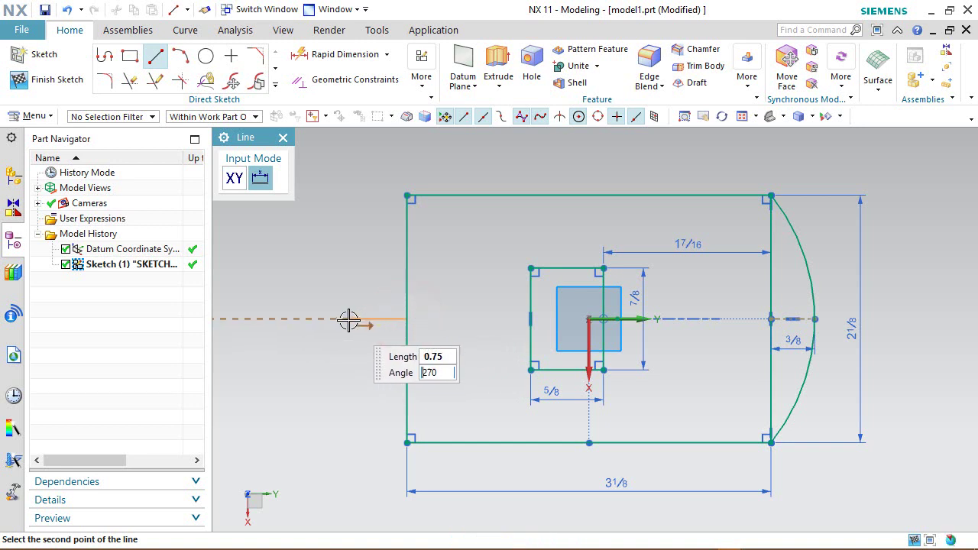
key("Return")
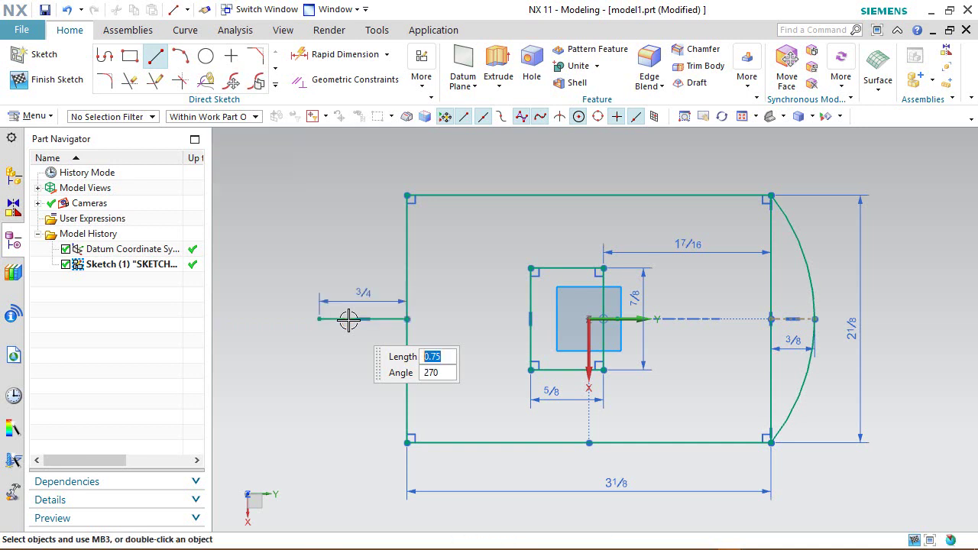
Draw a three-point arc between the outer rectangle's negative-Y corners through the 3/4 in line's outer end, and convert that line to reference
left_click(180, 55)
left_click(401, 194)
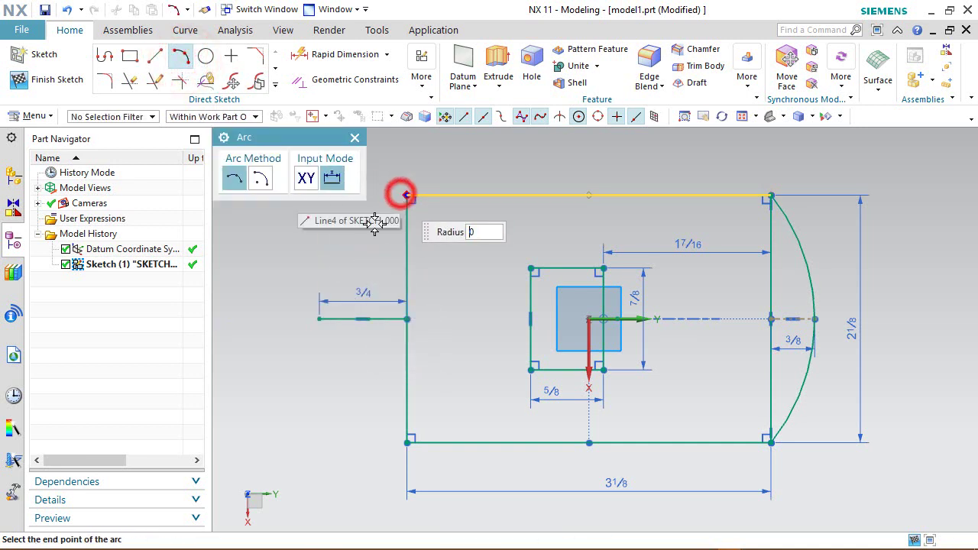
left_click(407, 443)
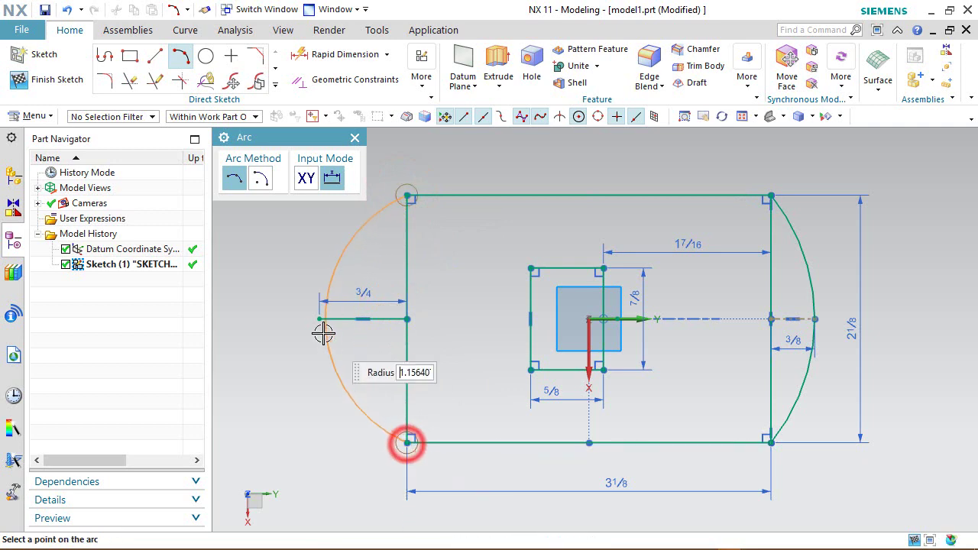
left_click(319, 321)
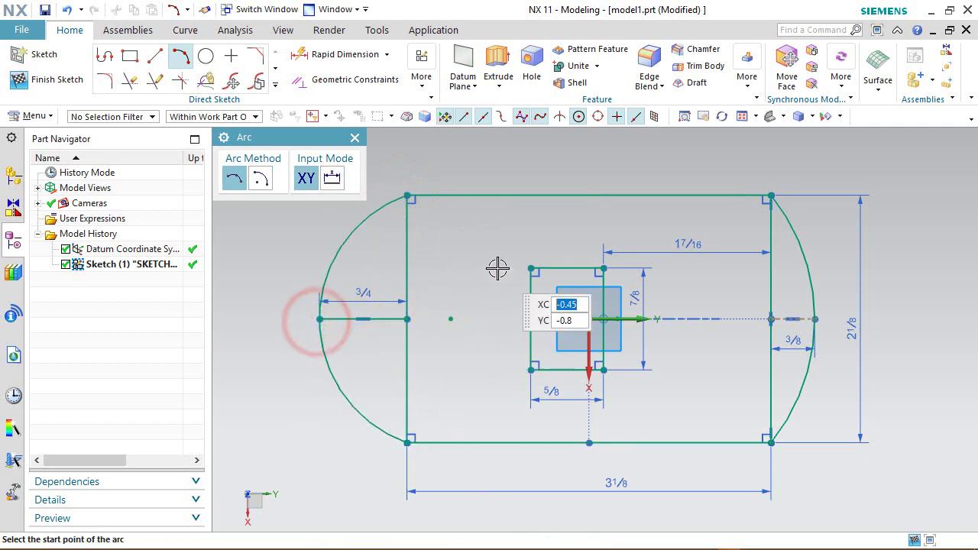
right_click(493, 151)
left_click(540, 183)
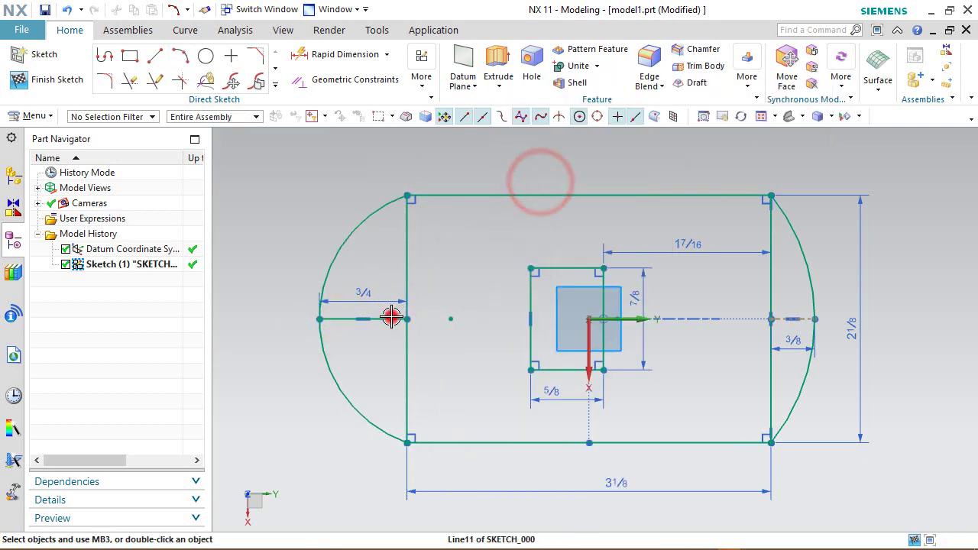
left_click(389, 314)
left_click(465, 291)
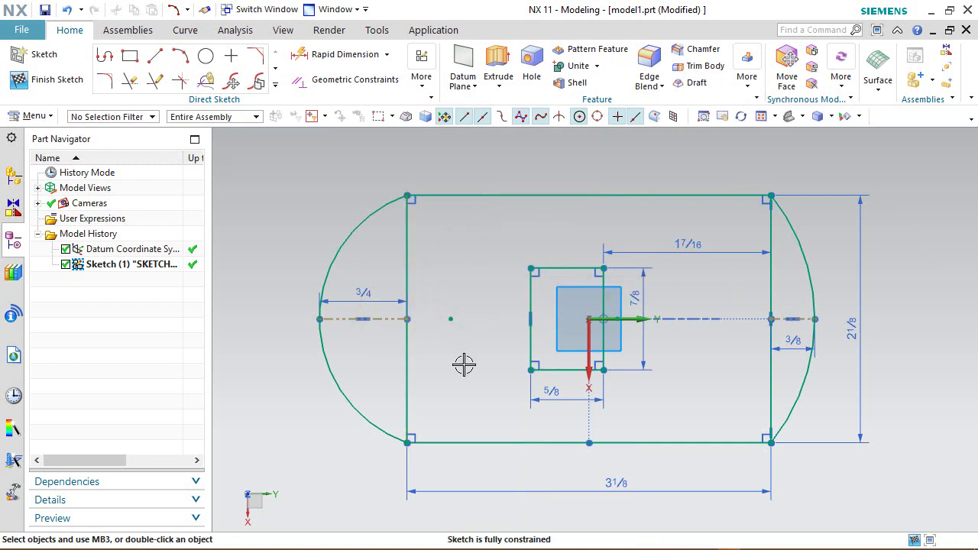
Turn off the display of geometric constraints in the active sketch
left_click(530, 175)
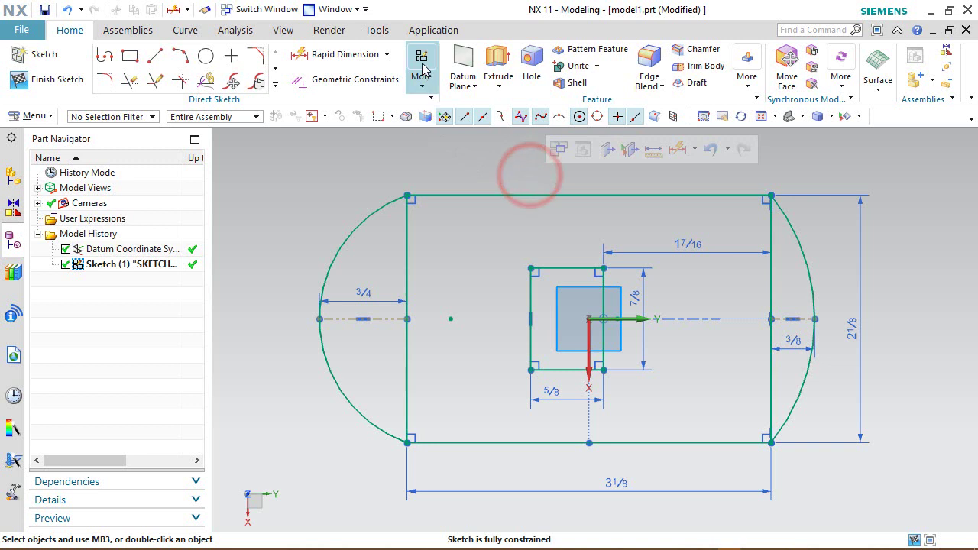
left_click(423, 85)
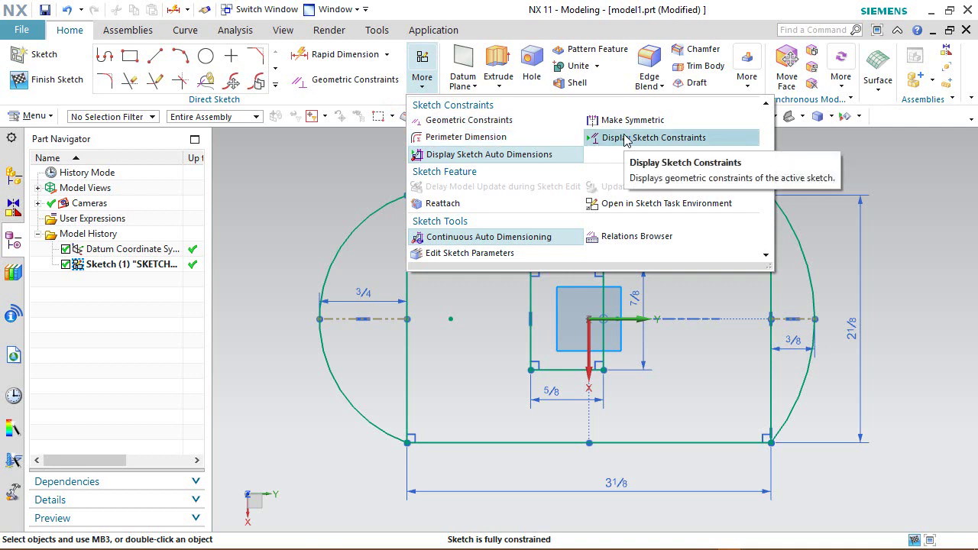
left_click(623, 136)
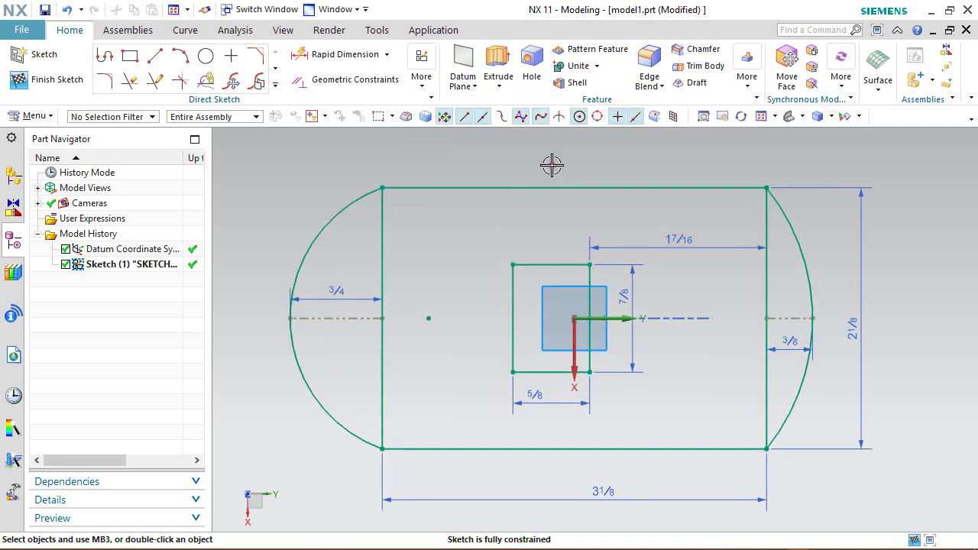
left_click(550, 164)
Convert the outer rectangle's negative-Y and positive-Y edges to reference lines
left_click(384, 211)
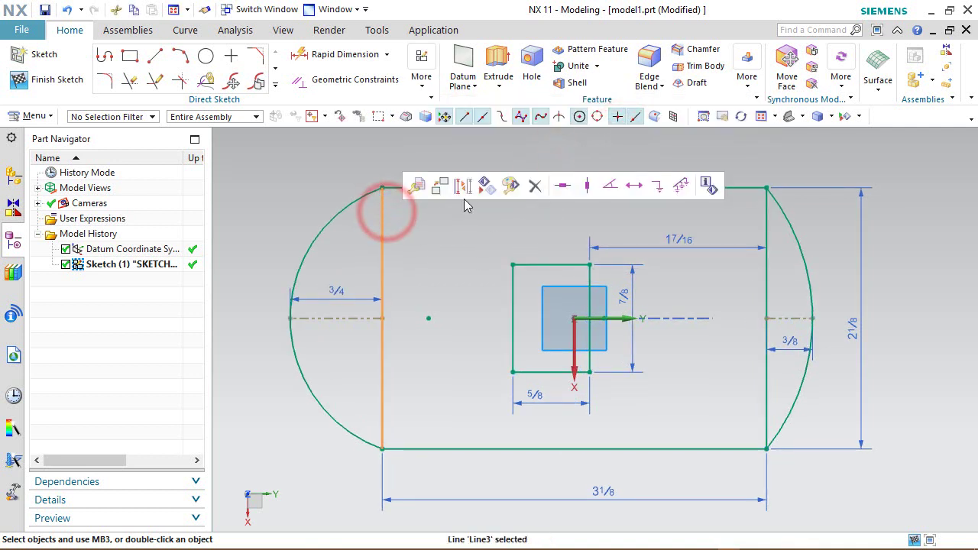
left_click(463, 188)
left_click(763, 232)
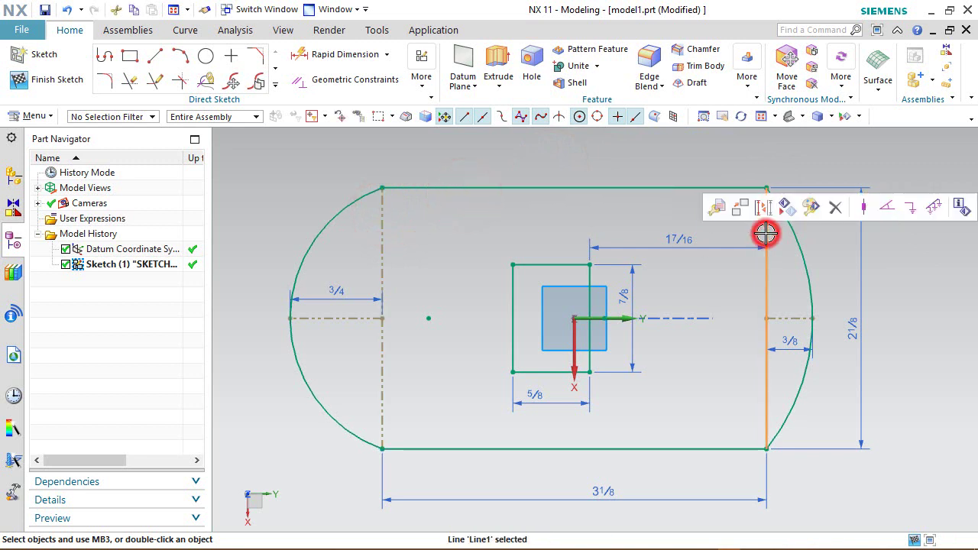
left_click(755, 216)
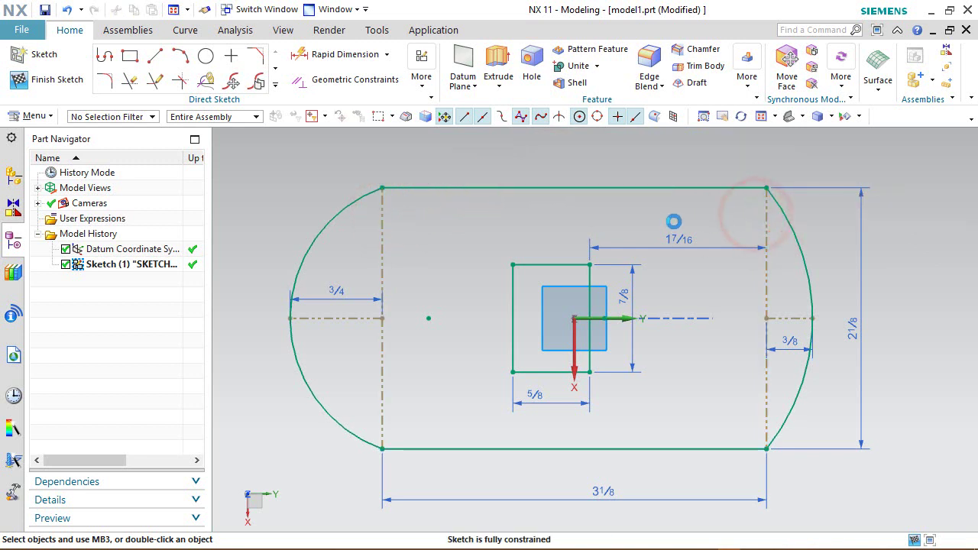
right_click(533, 165)
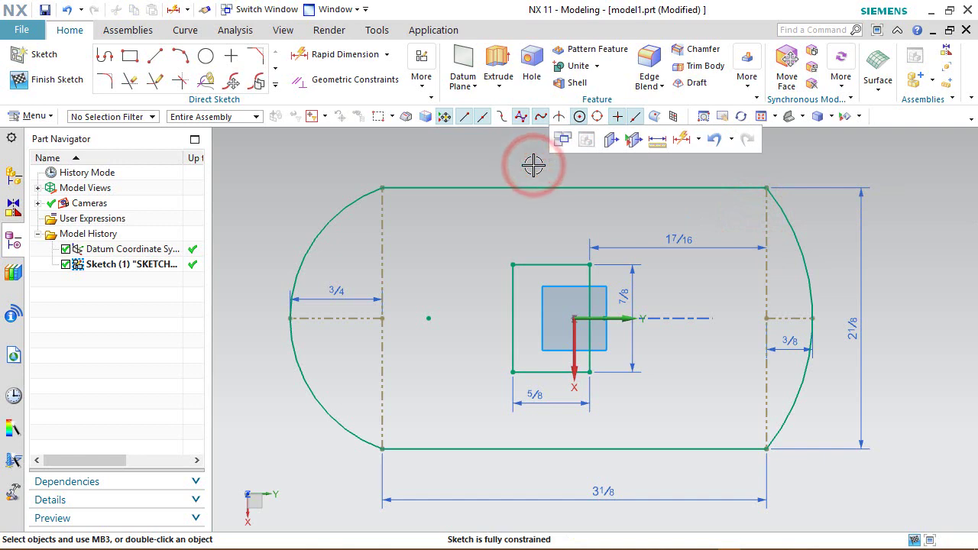
Finish the active sketch, switch to the isometric view and save the part
left_click(557, 176)
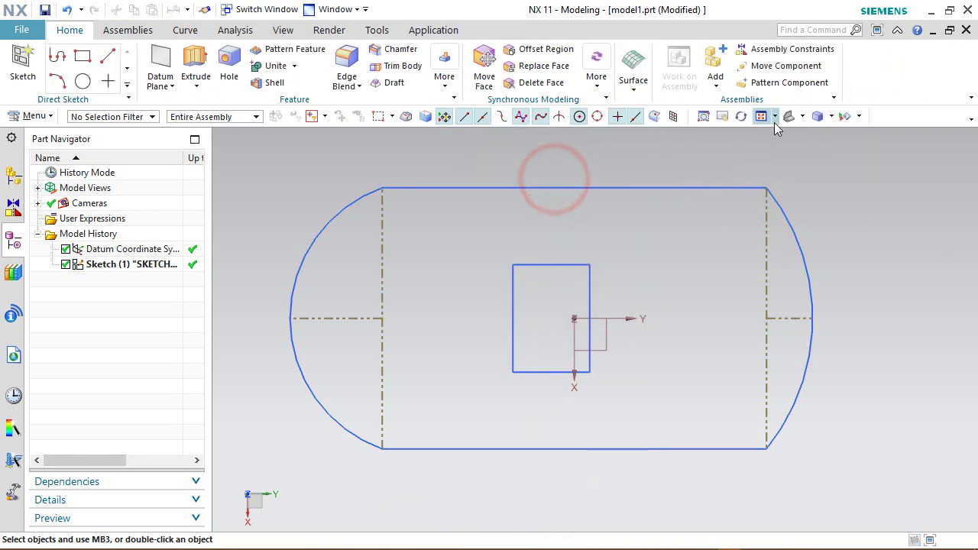
left_click(802, 116)
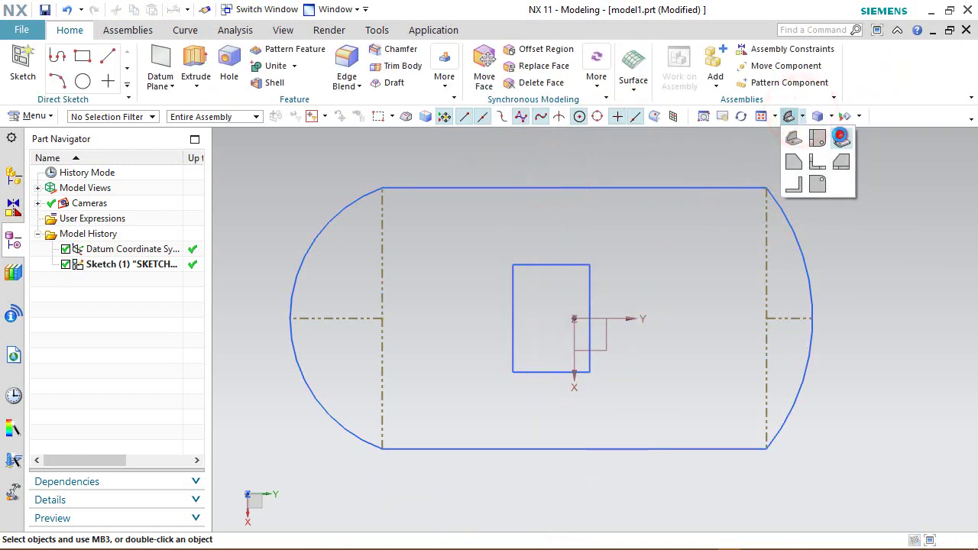
left_click(840, 136)
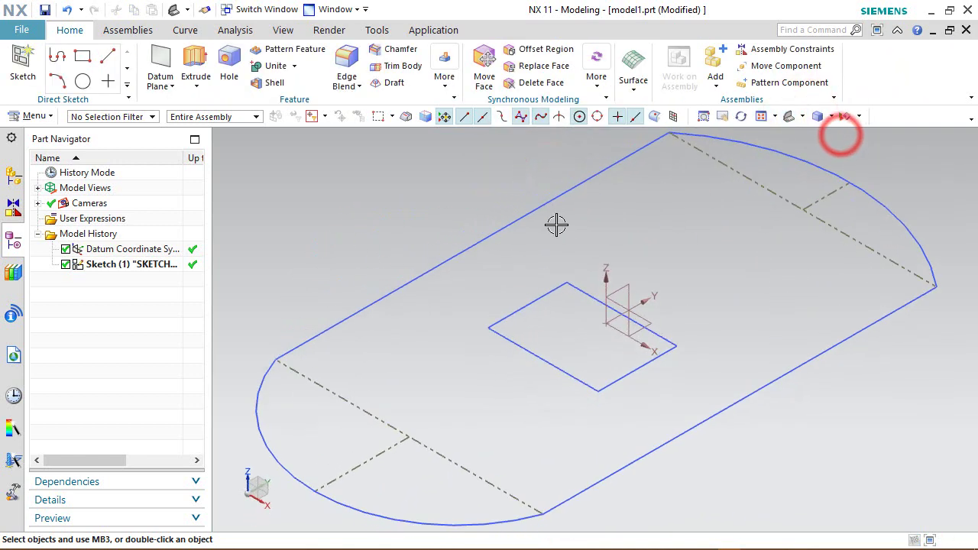
left_click(43, 11)
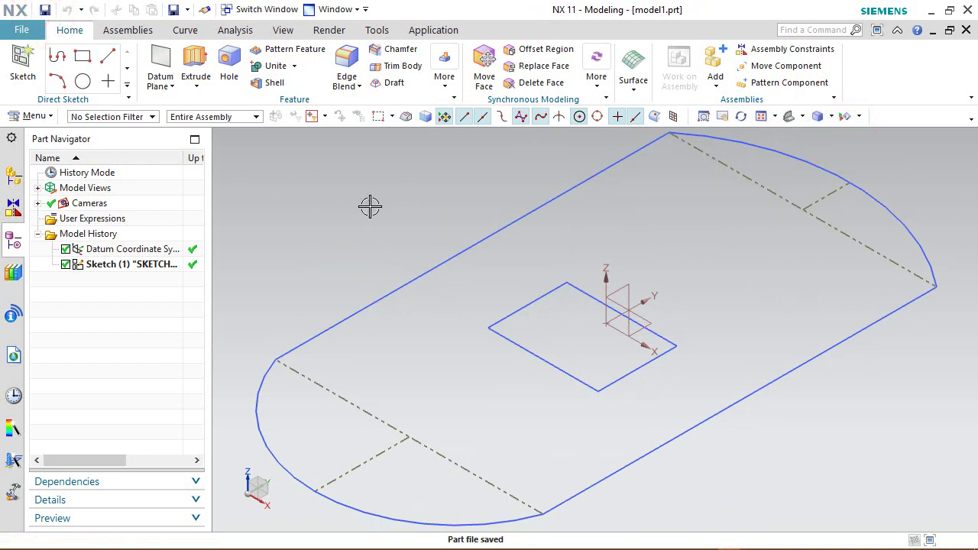
left_click(299, 231)
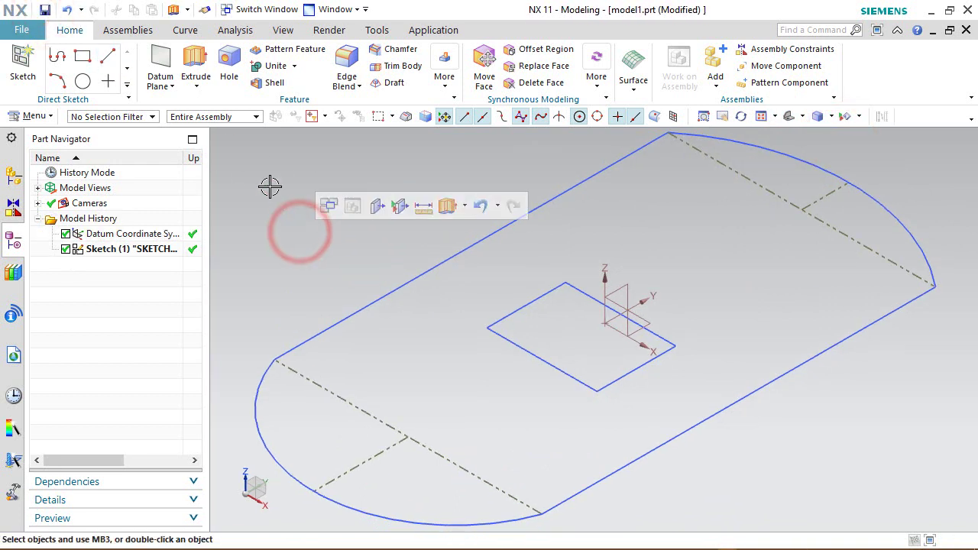
Start an extrusion of the sketch's arc-ended outer outline along Z with a start distance of 0 and an end distance of 3/16 in
left_click(195, 62)
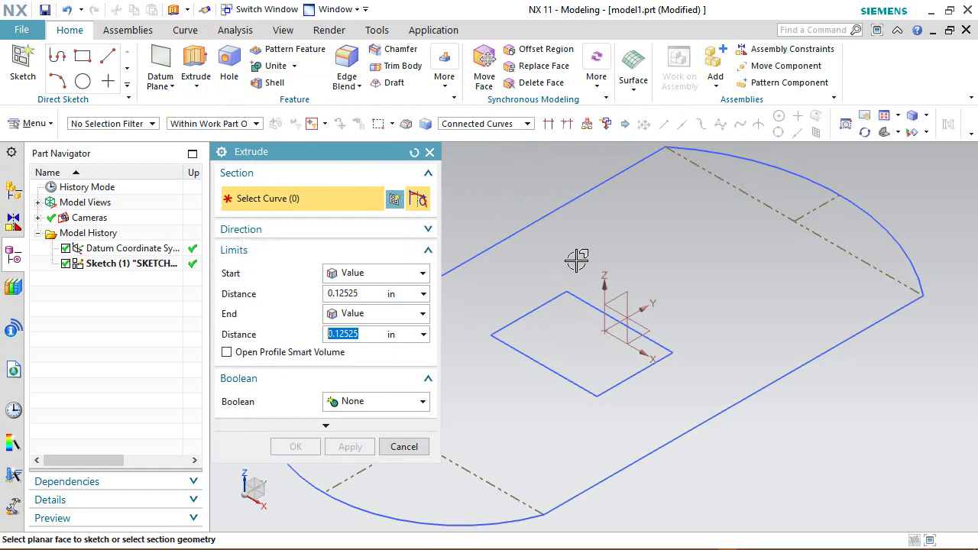
left_click(811, 181)
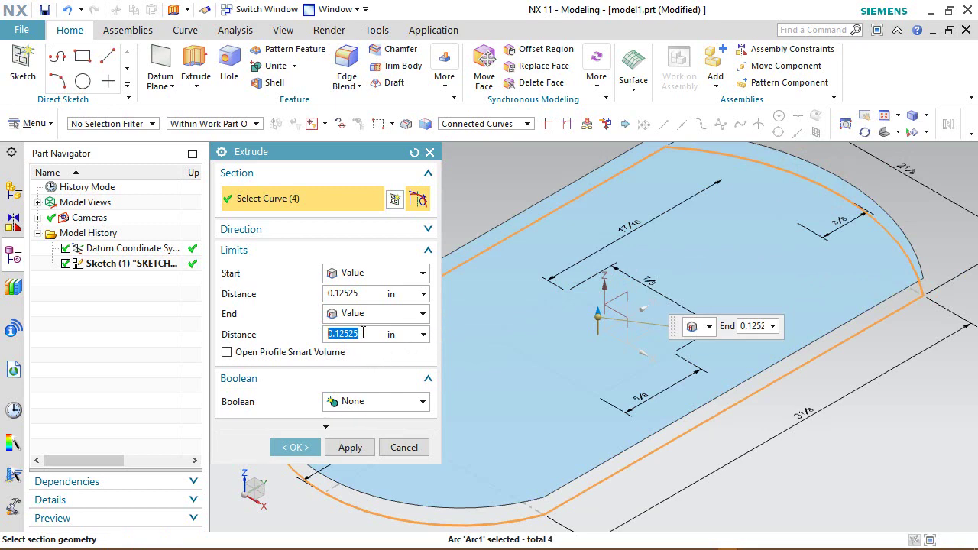
left_click(374, 293)
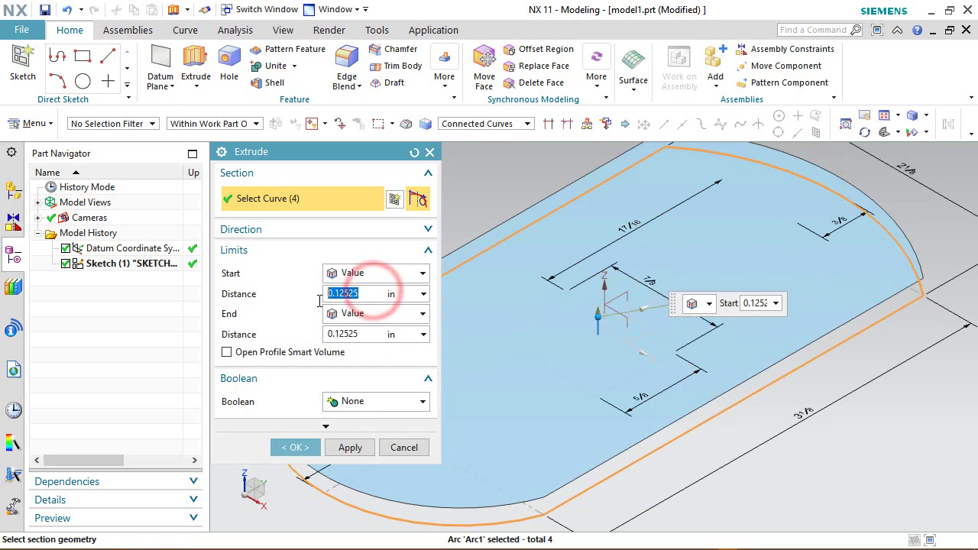
type("0")
left_click_drag(360, 334, 315, 335)
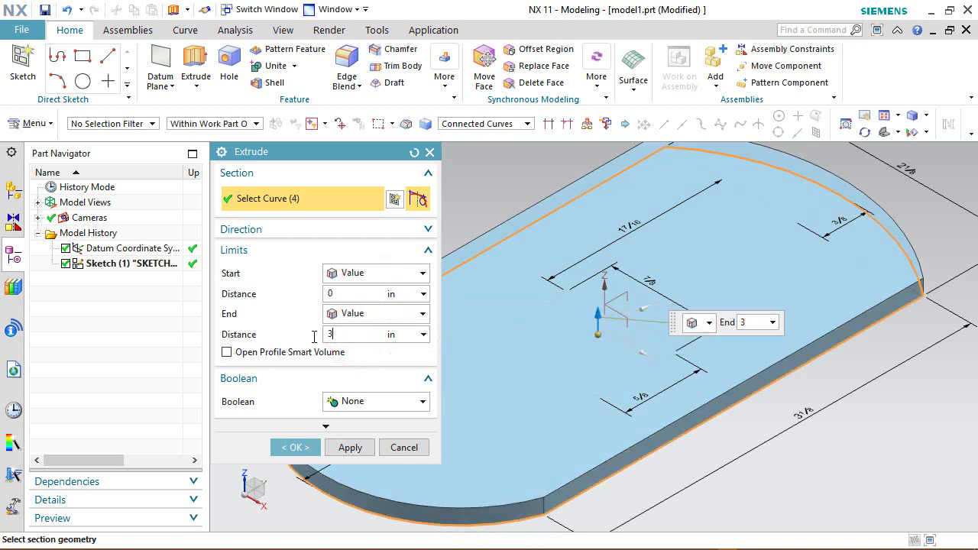
key("Return")
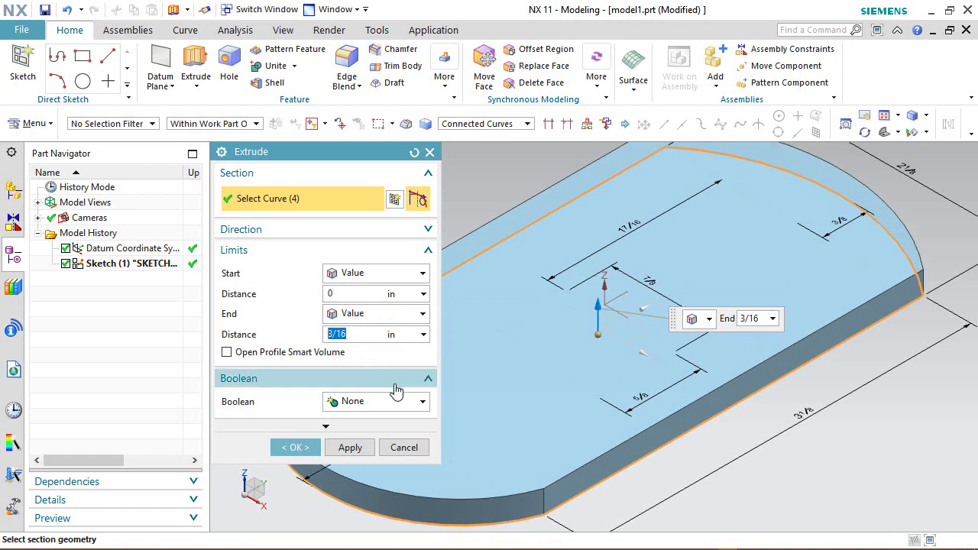
Apply a From Start Limit draft of -15 degrees to the outline's extrusion and create the body without a Boolean
left_click(328, 428)
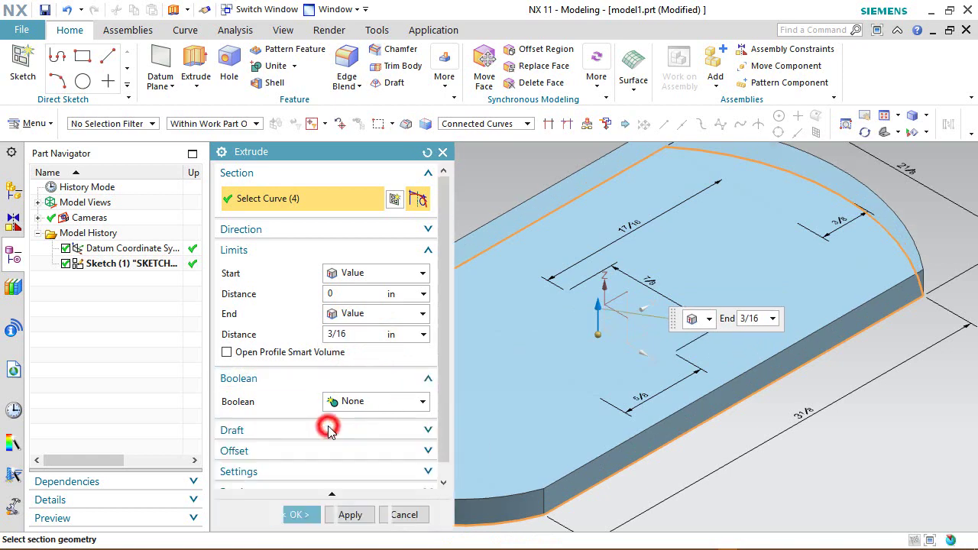
scroll(443, 404, "down", 1)
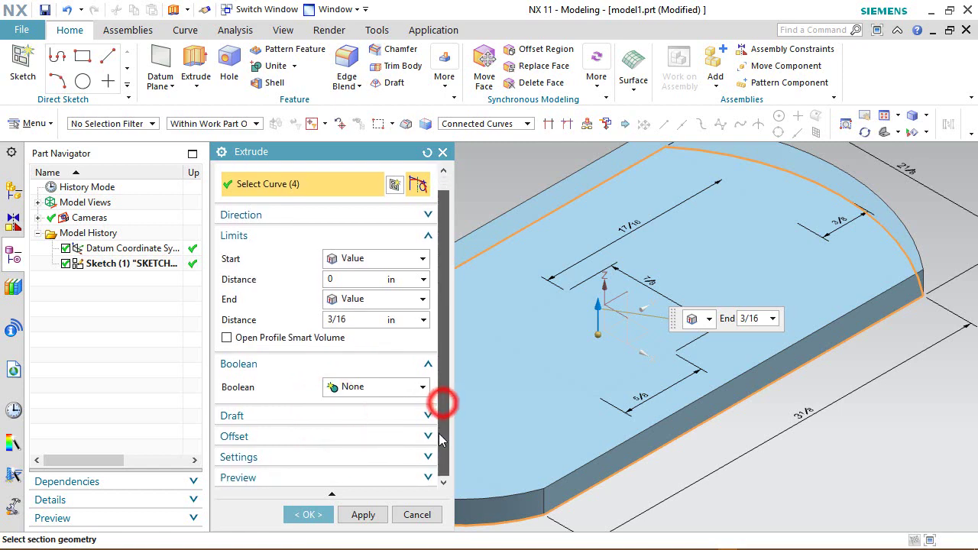
left_click(384, 416)
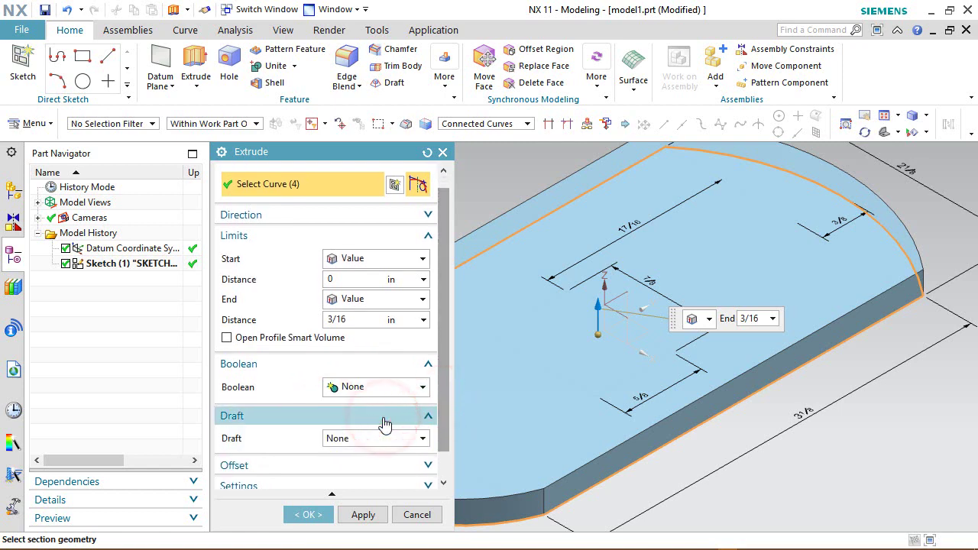
left_click(382, 438)
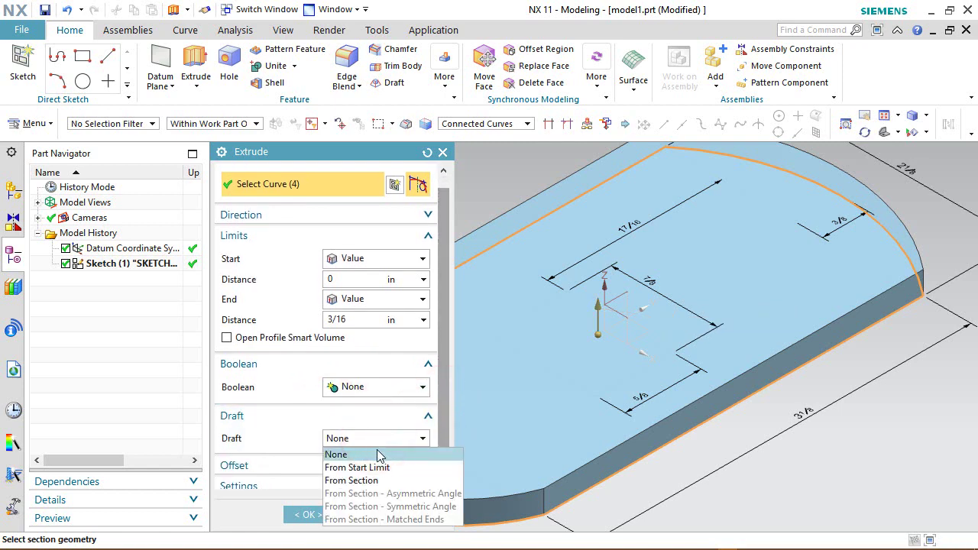
left_click(380, 467)
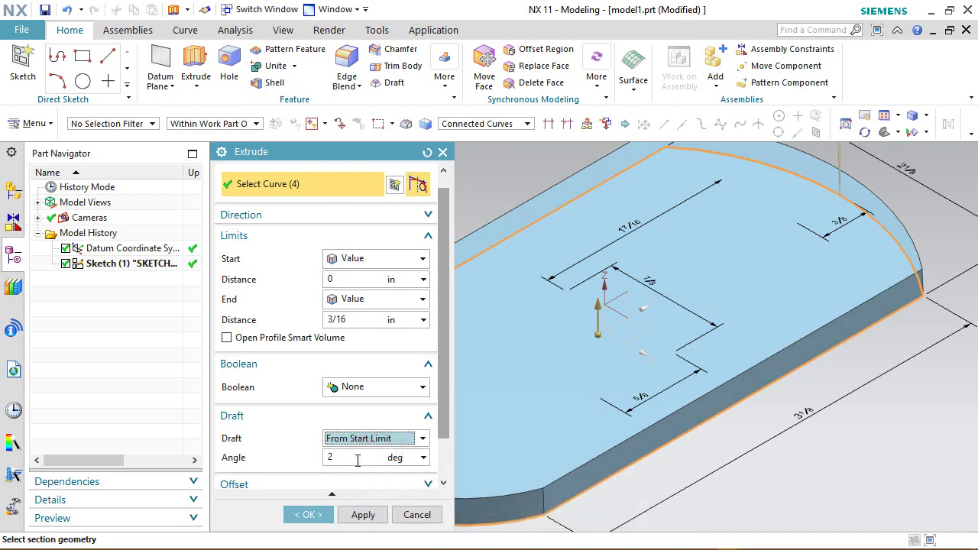
left_click(351, 460)
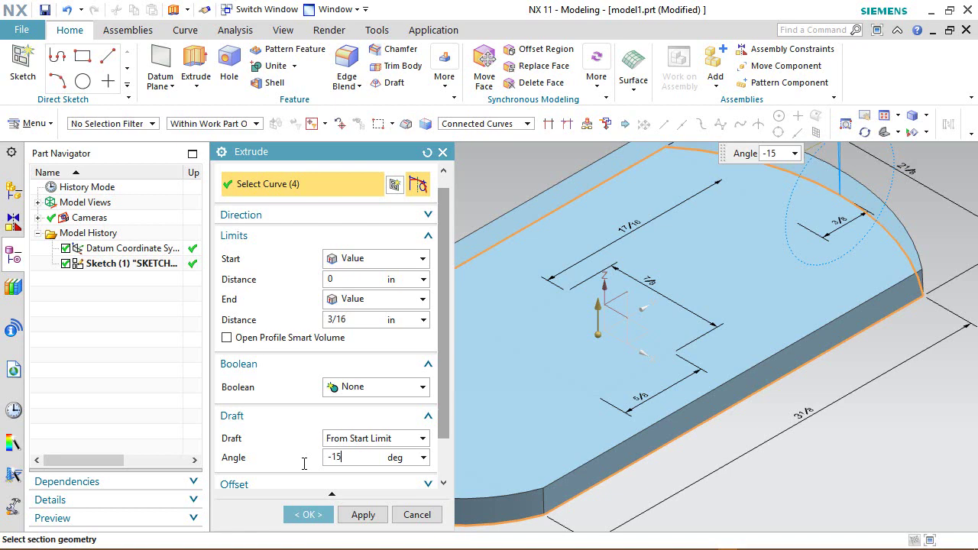
key("Return")
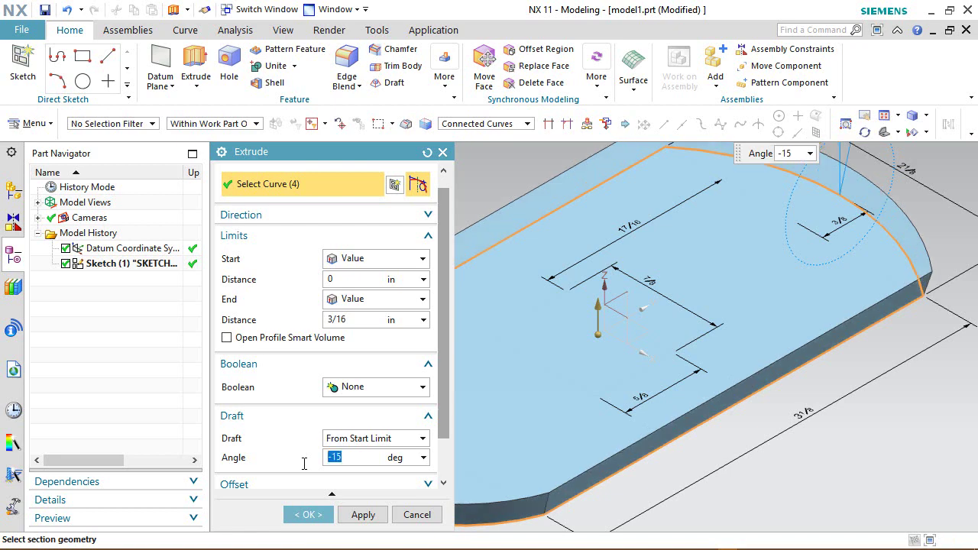
left_click(313, 515)
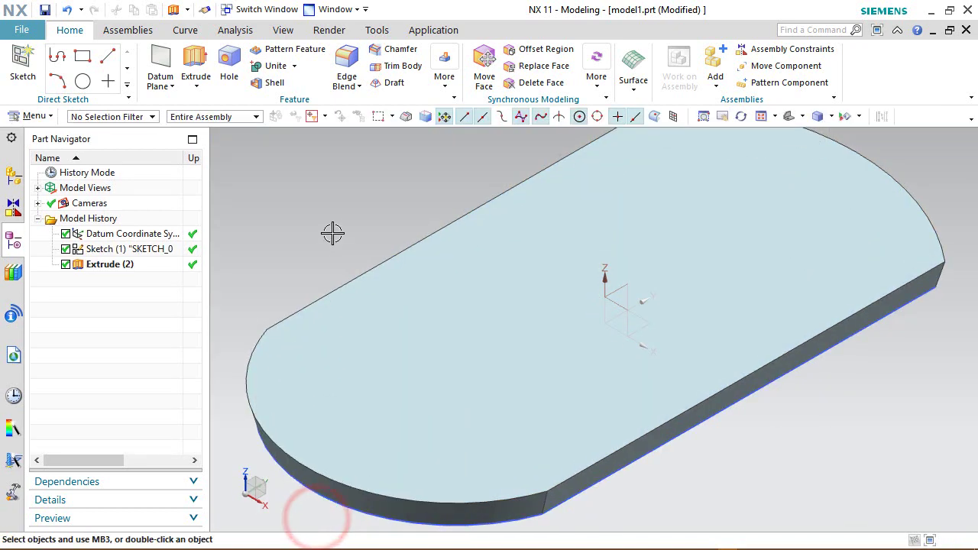
Return the extruded body to the isometric view and save the part
middle_click_drag(486, 445, 459, 444)
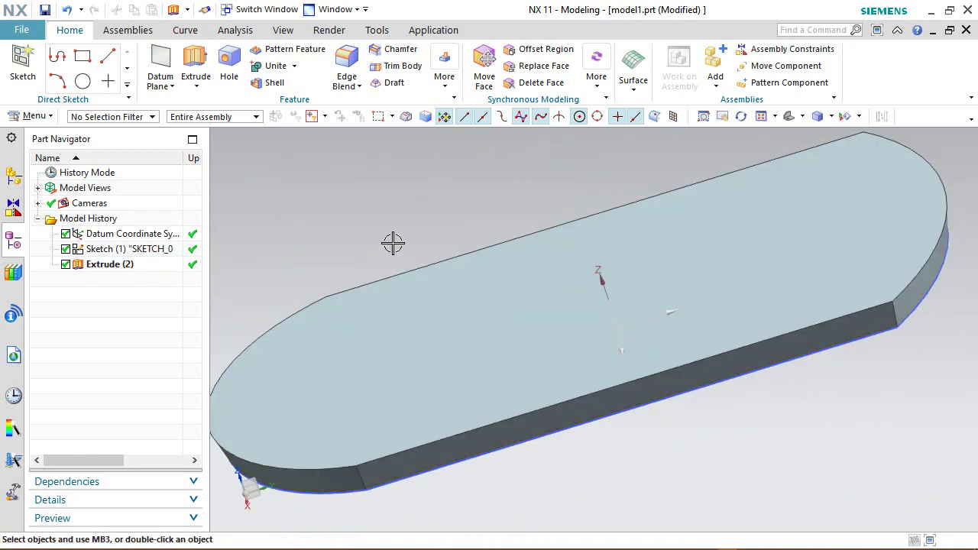
left_click(802, 116)
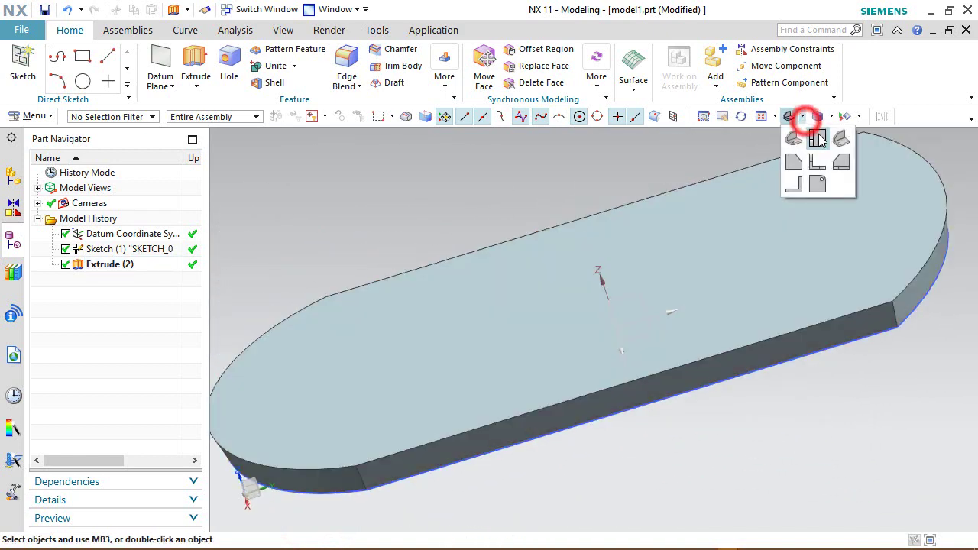
left_click(838, 135)
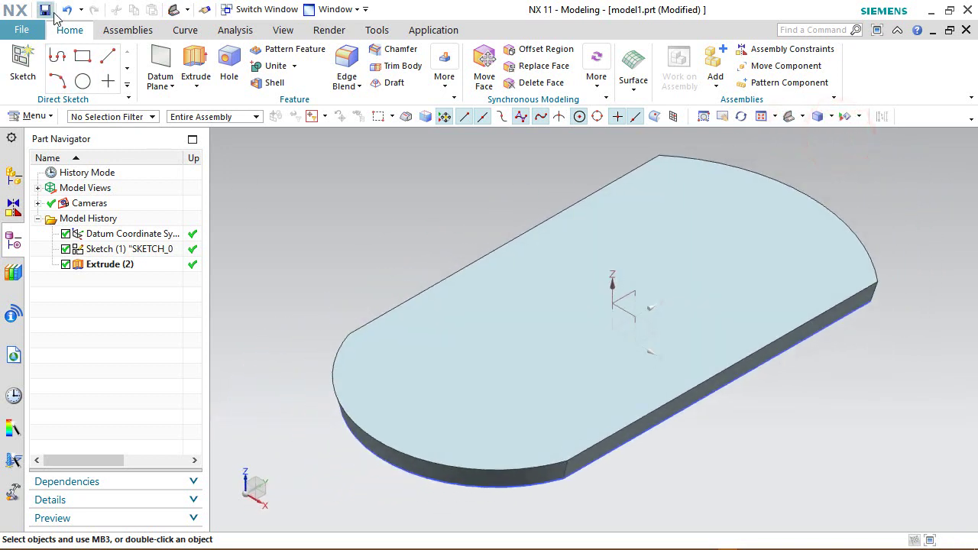
left_click(45, 10)
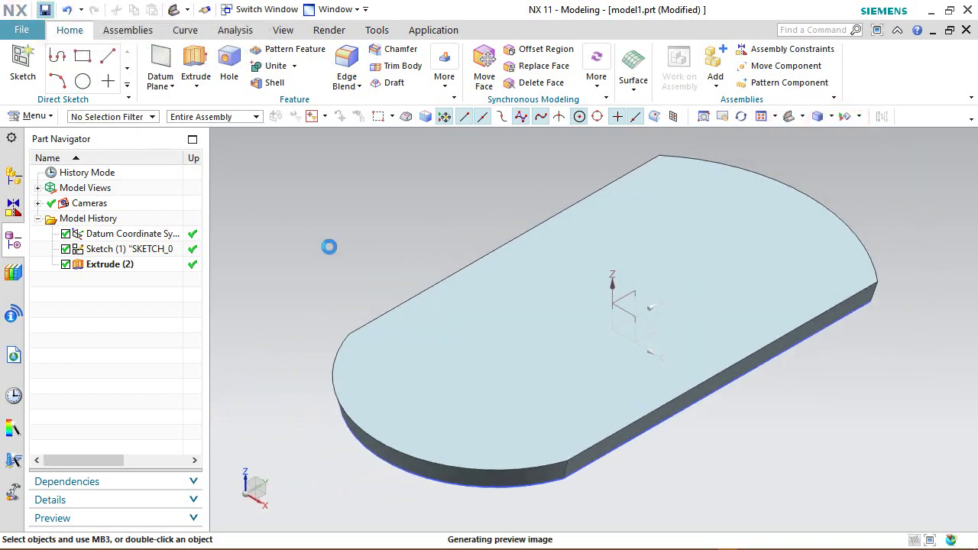
left_click(332, 185)
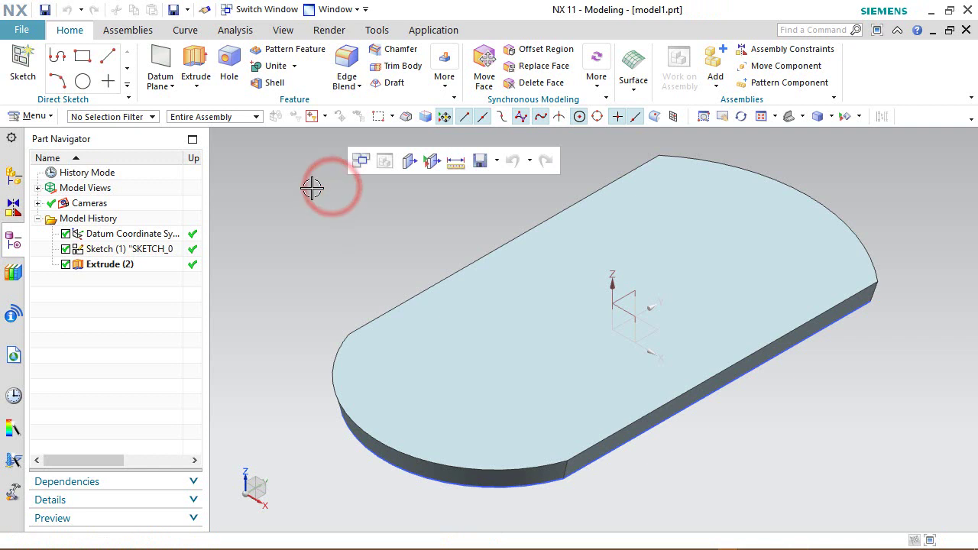
Change the extruded body's display color to Silver Gray from the gray palette
left_click(281, 30)
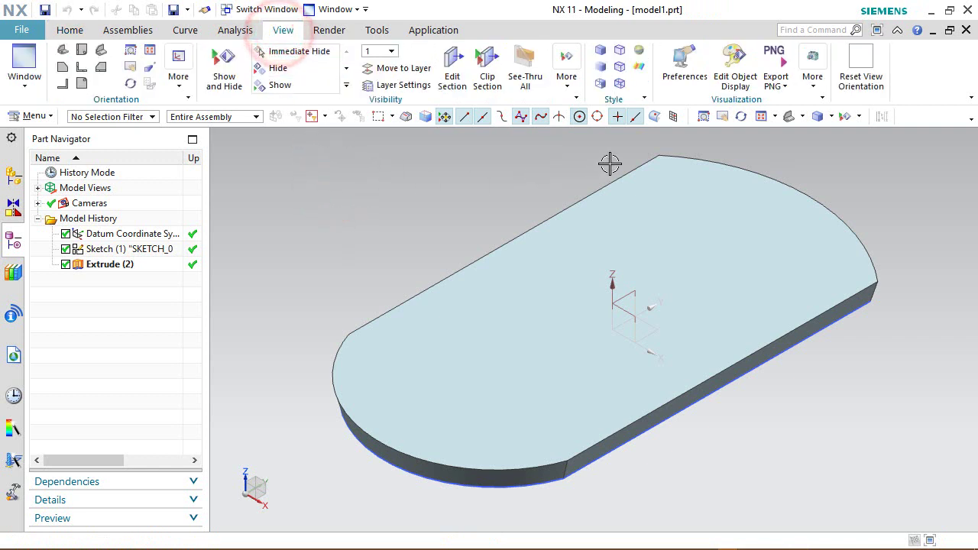
left_click(736, 65)
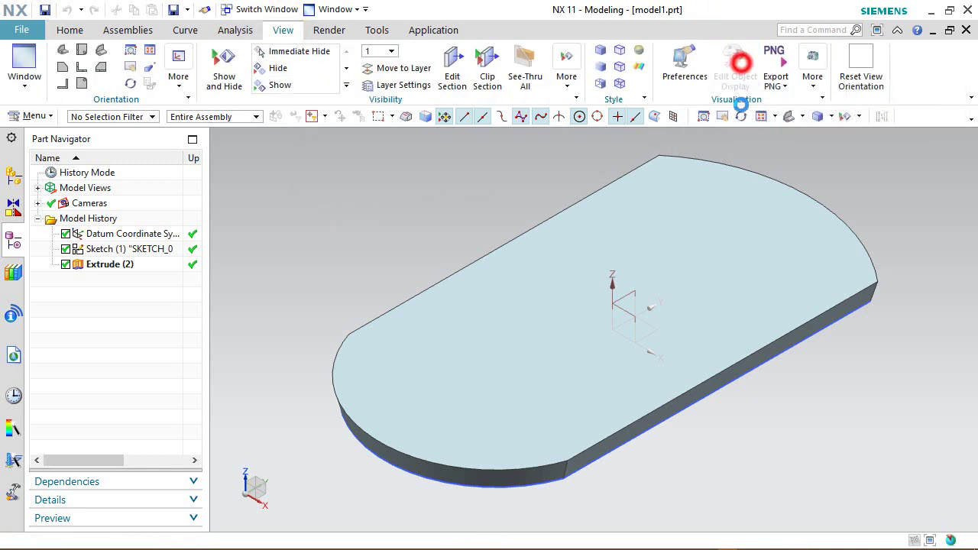
left_click(752, 245)
middle_click(463, 209)
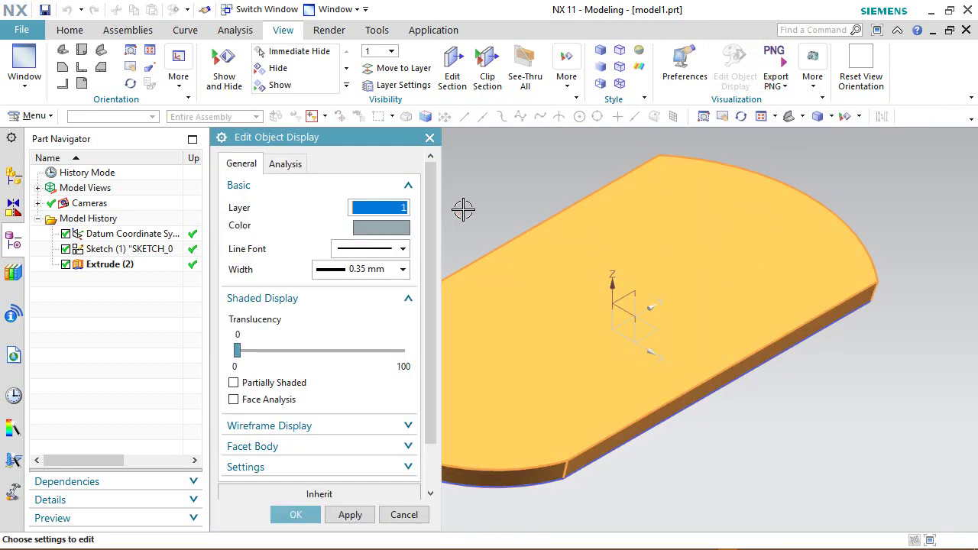
left_click(373, 227)
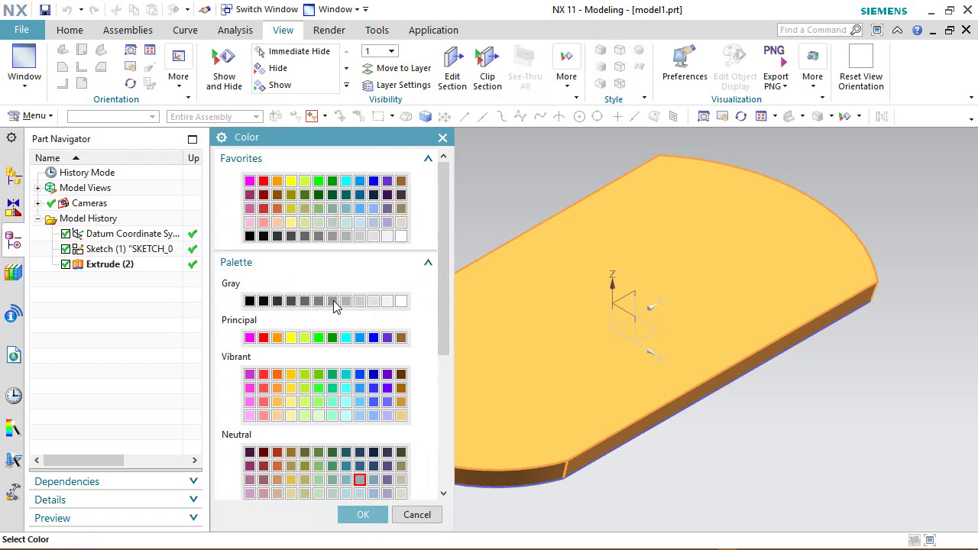
left_click_drag(445, 344, 441, 477)
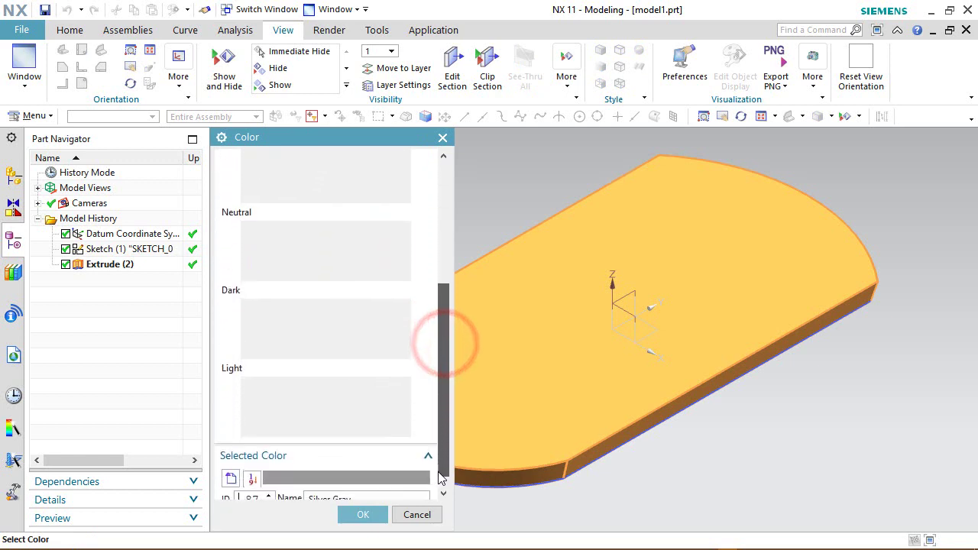
left_click(370, 525)
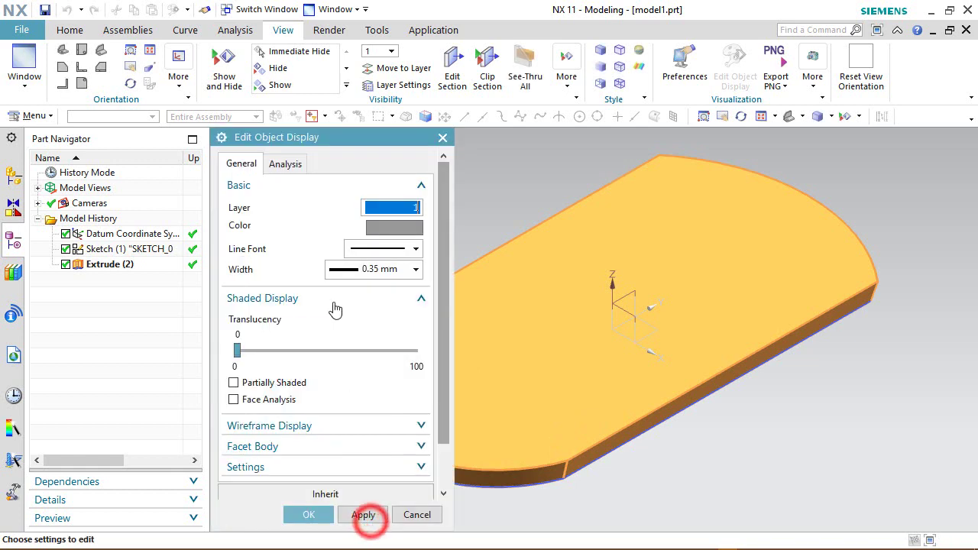
left_click(322, 512)
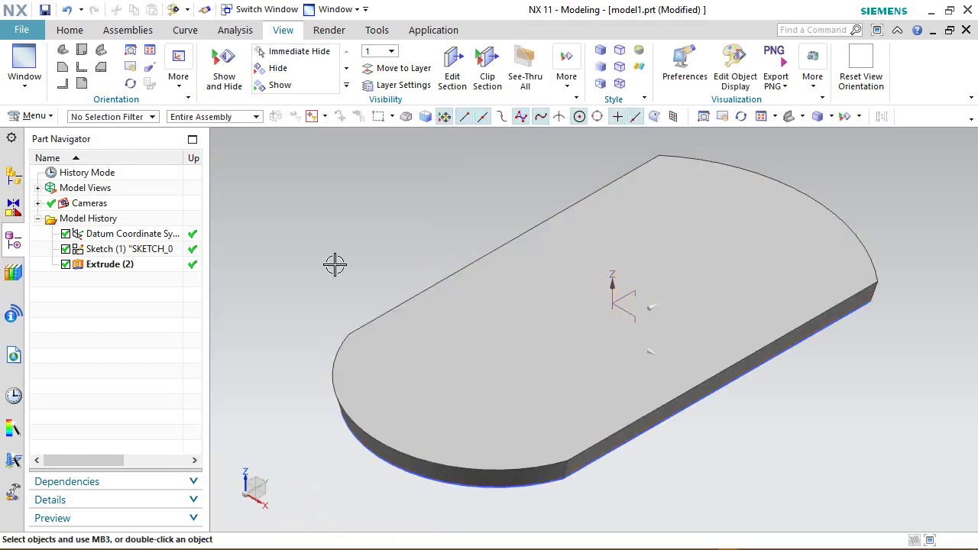
left_click(331, 213)
Rotate the view 180 degrees about the Y axis and start an On Plane sketch on the base's underside
left_click(70, 30)
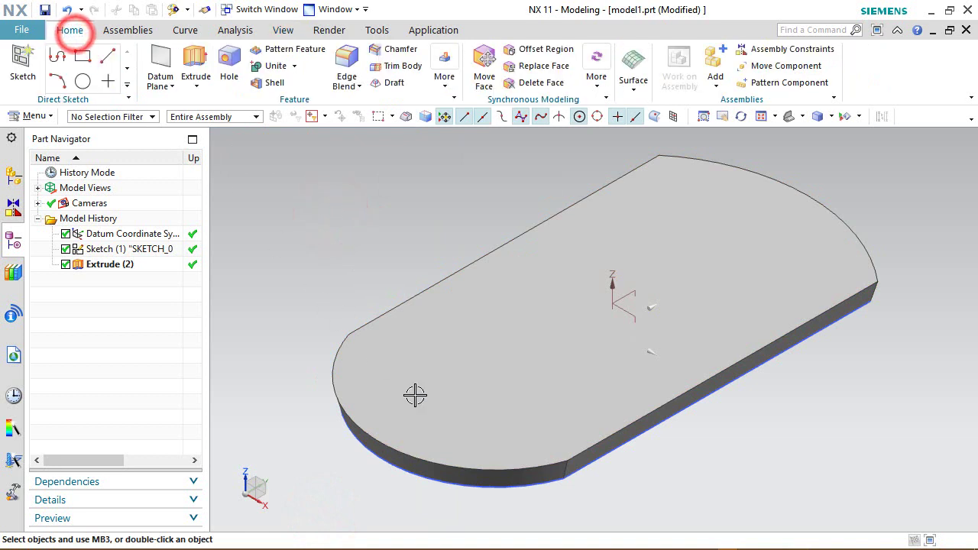
left_click(263, 479)
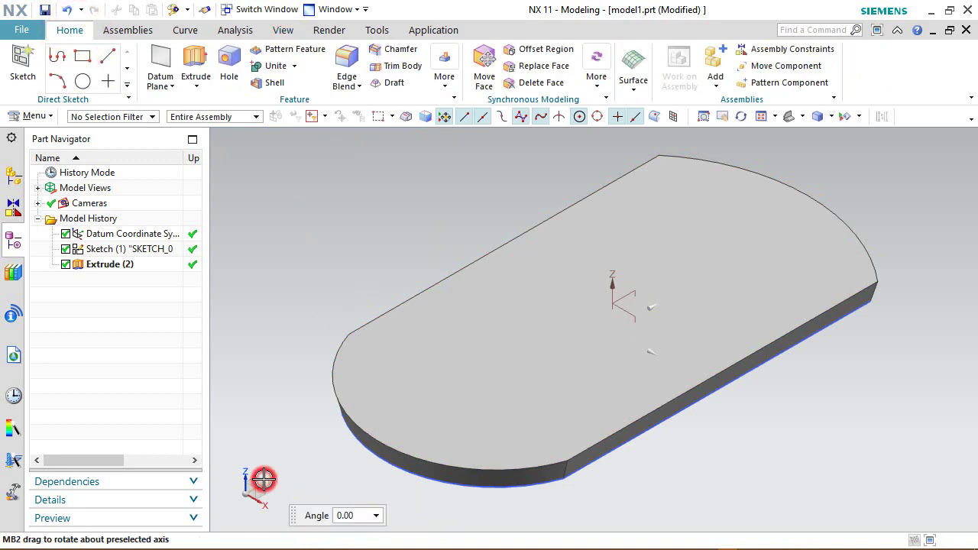
left_click(356, 515)
type("18")
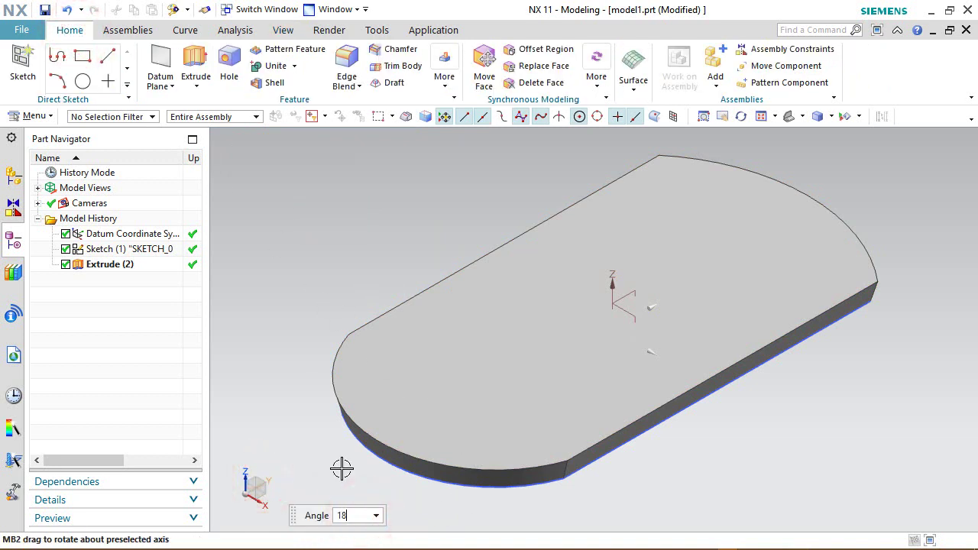
type("0")
key("Return")
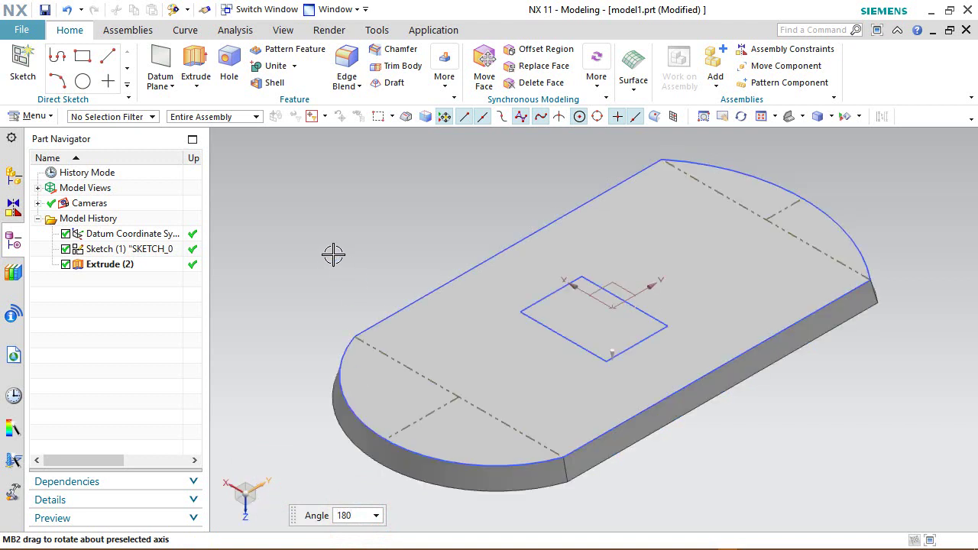
left_click(23, 64)
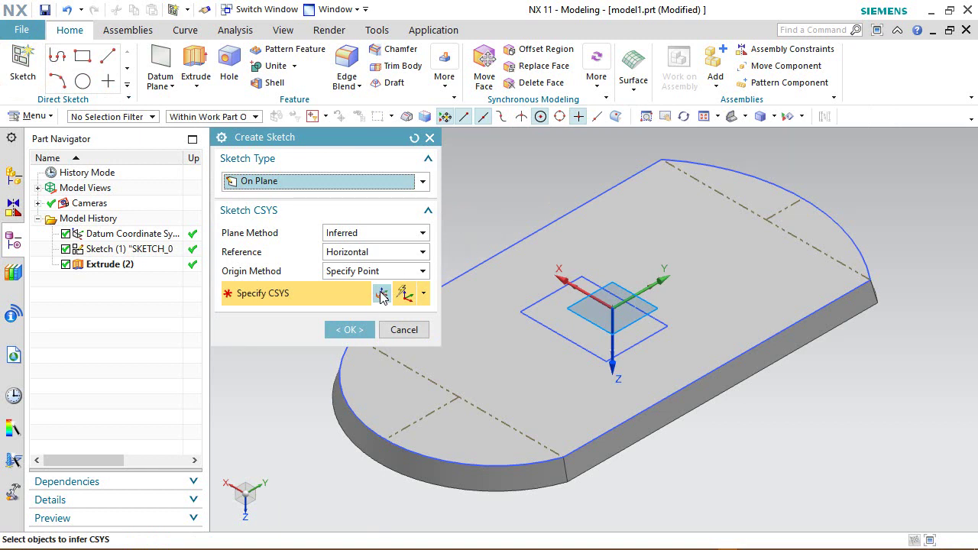
left_click(354, 330)
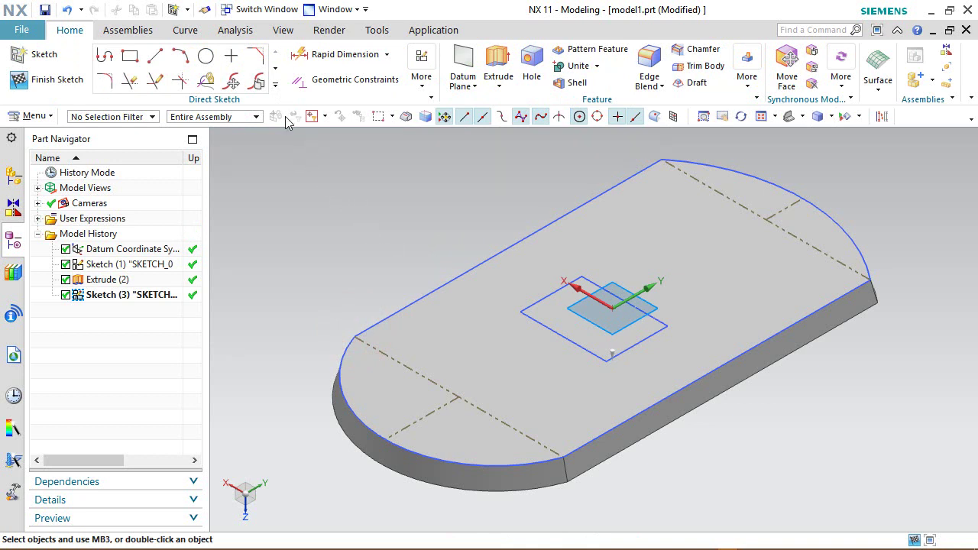
Offset the base outline's two straight edges and two end arcs inward by 3/32 in with Offset Curve
left_click(275, 85)
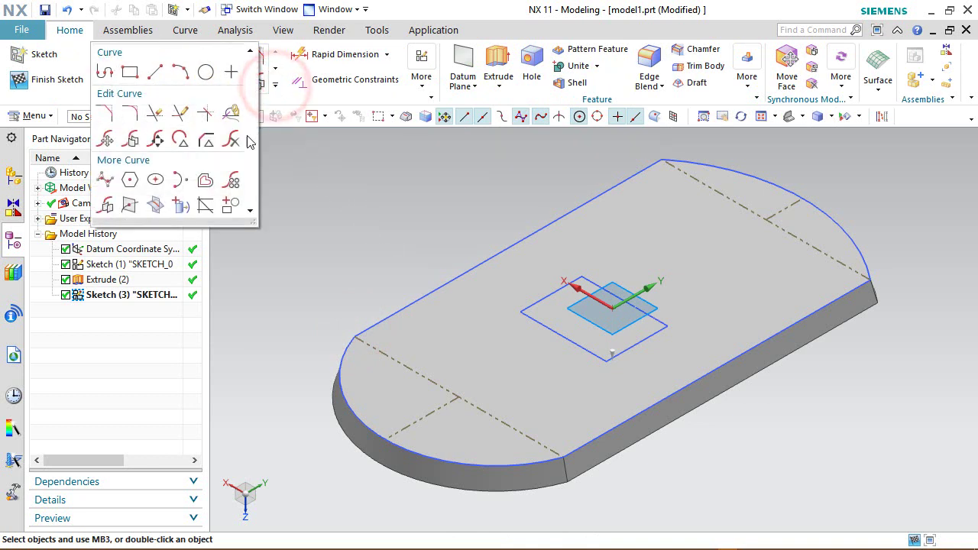
left_click(205, 182)
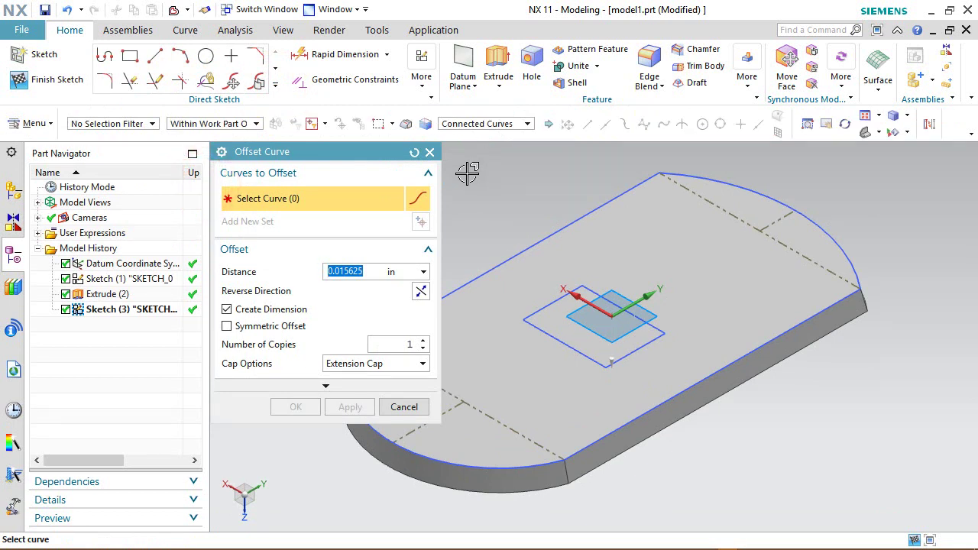
scroll(719, 325, "down", 1)
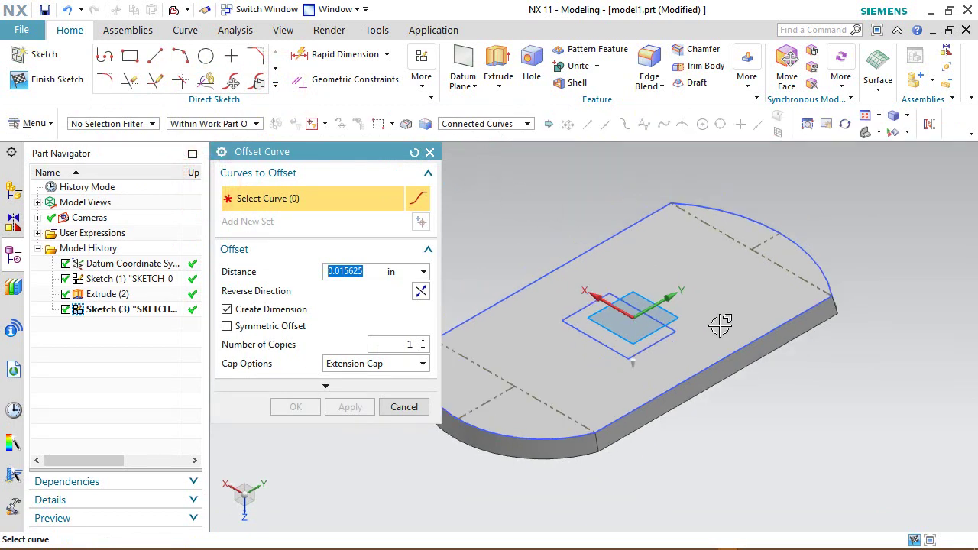
left_click(614, 238)
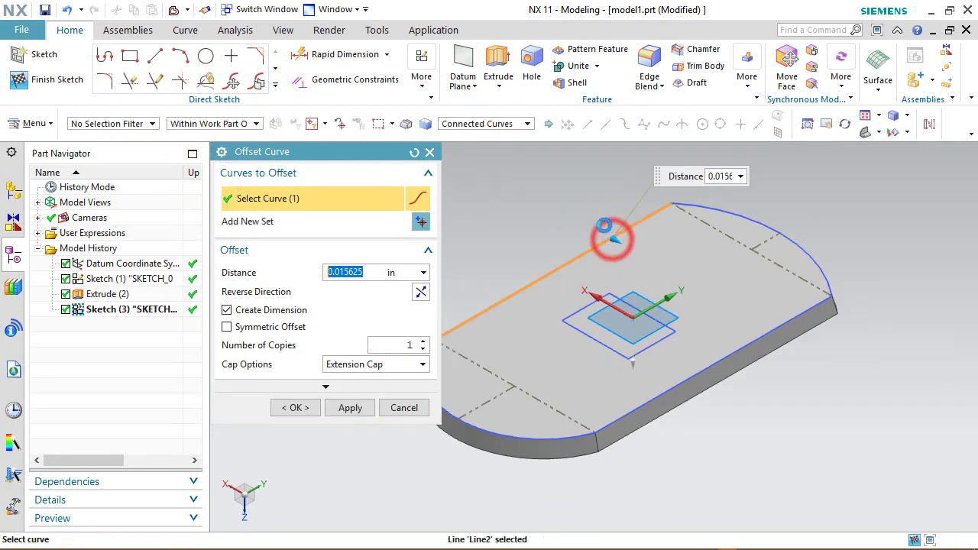
left_click(726, 204)
left_click(761, 336)
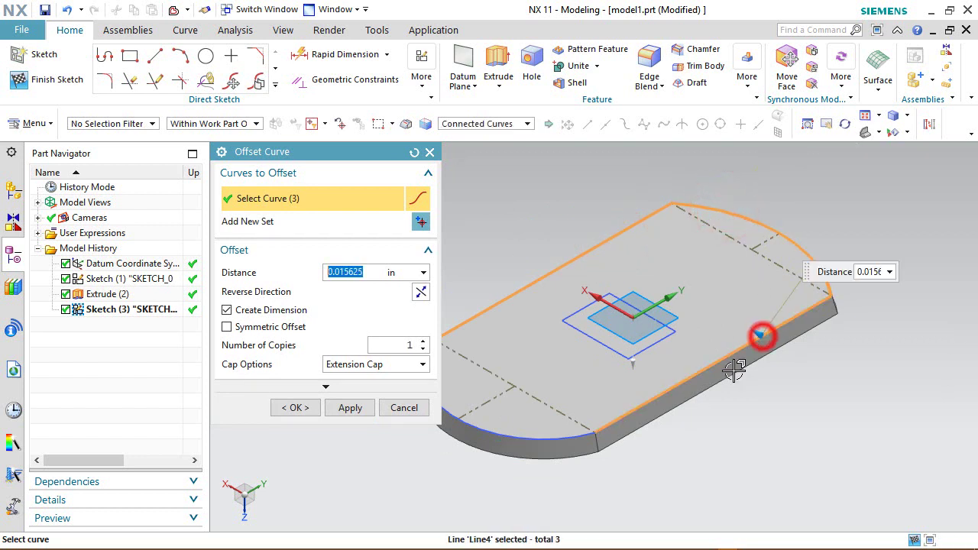
left_click(541, 434)
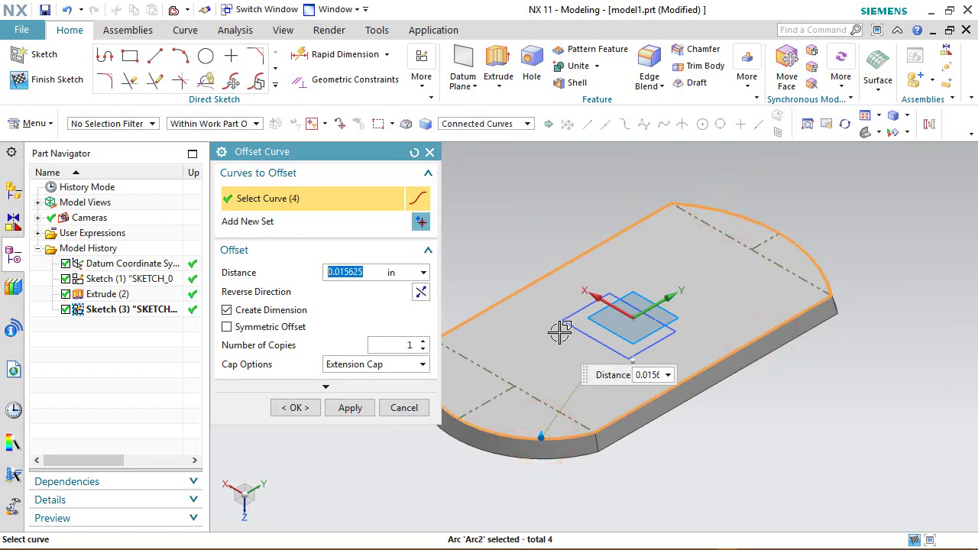
left_click(374, 278)
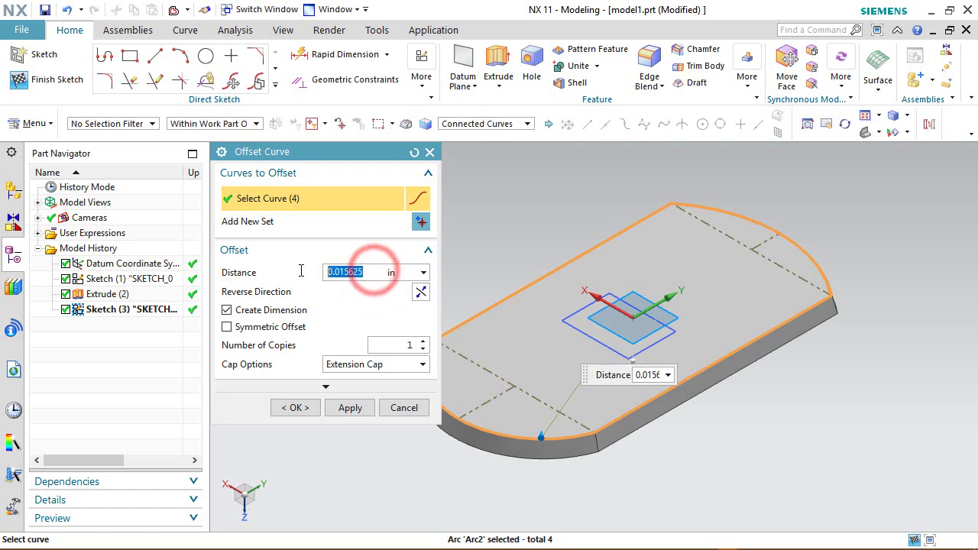
type("3/32")
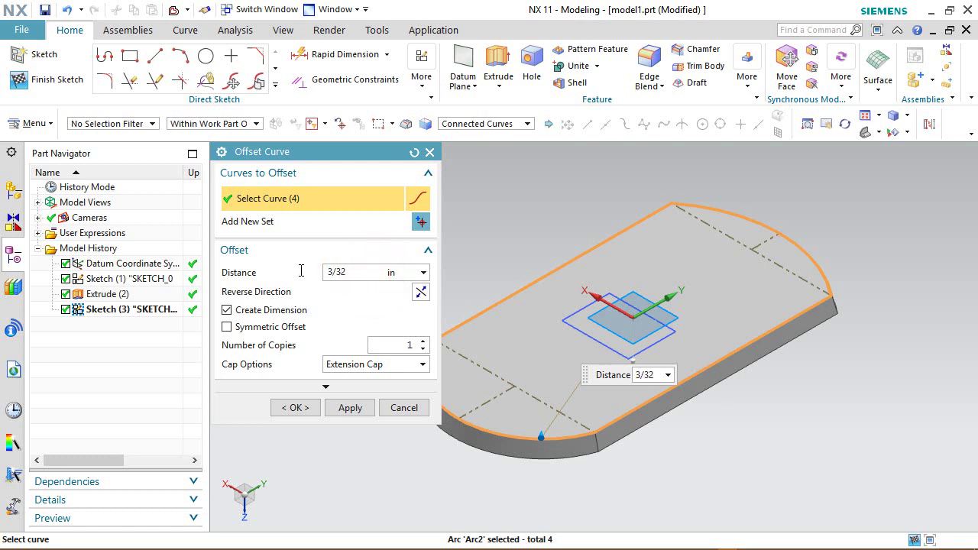
key("Return")
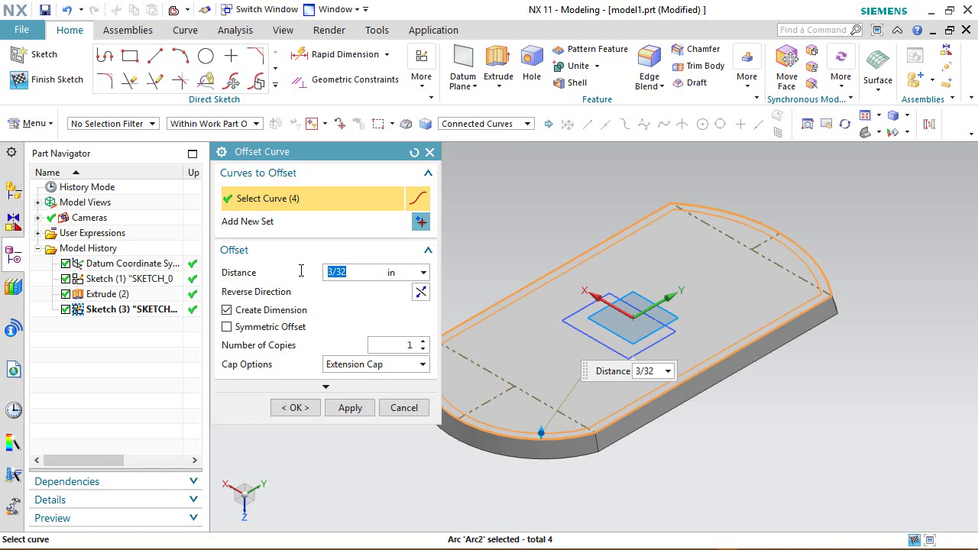
left_click(308, 410)
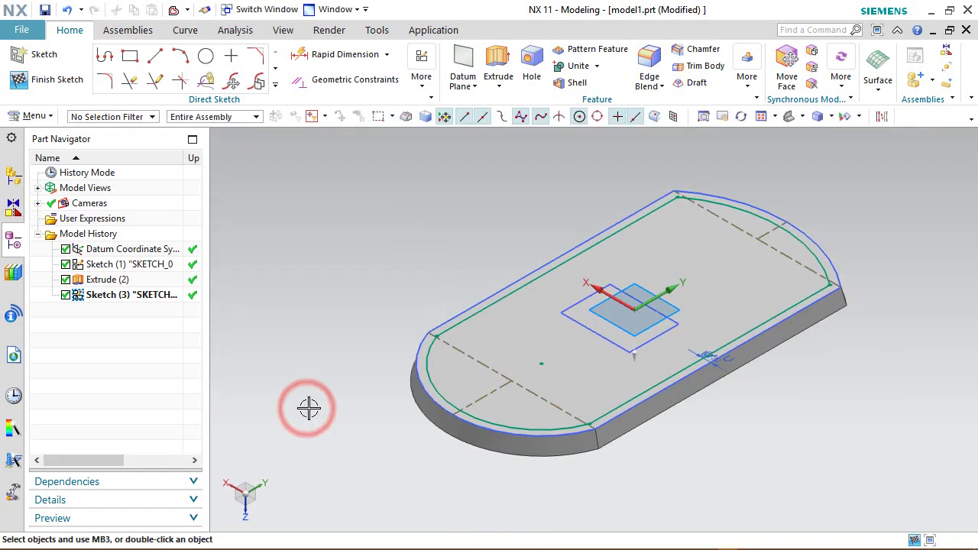
Offset the new inner loop further inward by 1/32 in, reversing the offset direction
left_click(360, 213)
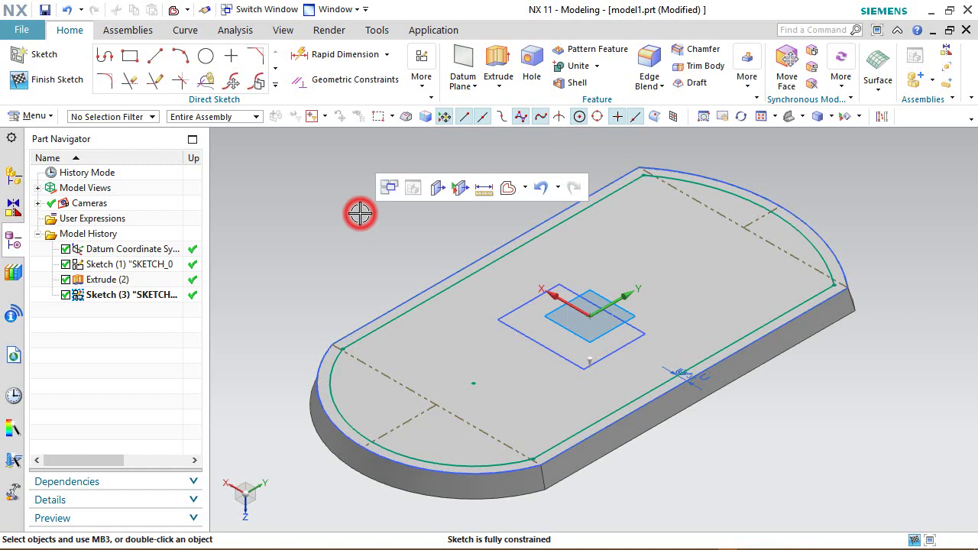
left_click(508, 189)
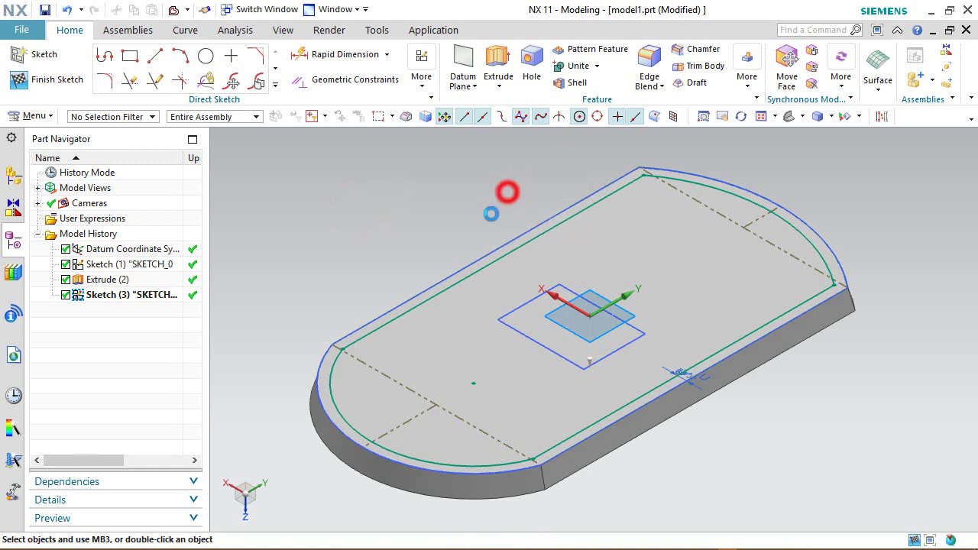
left_click(592, 220)
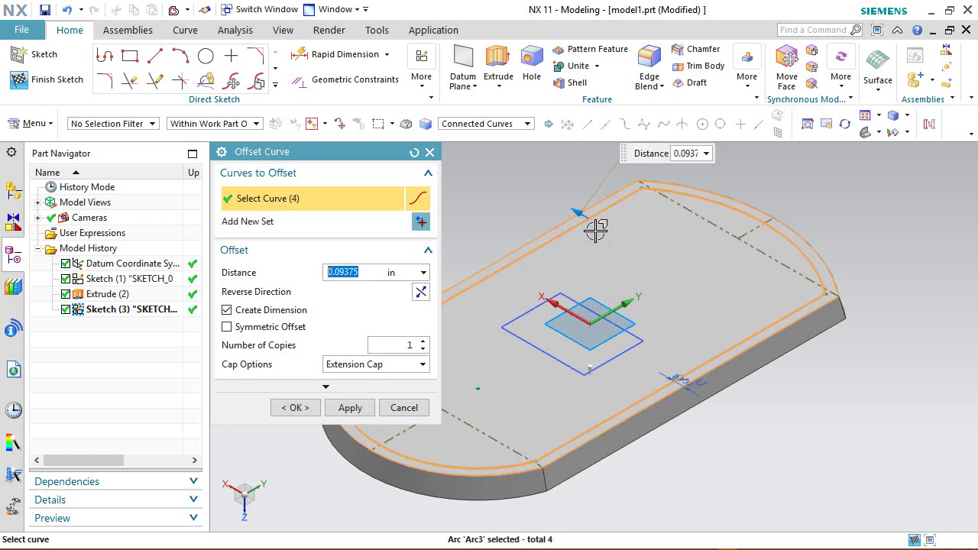
left_click(421, 292)
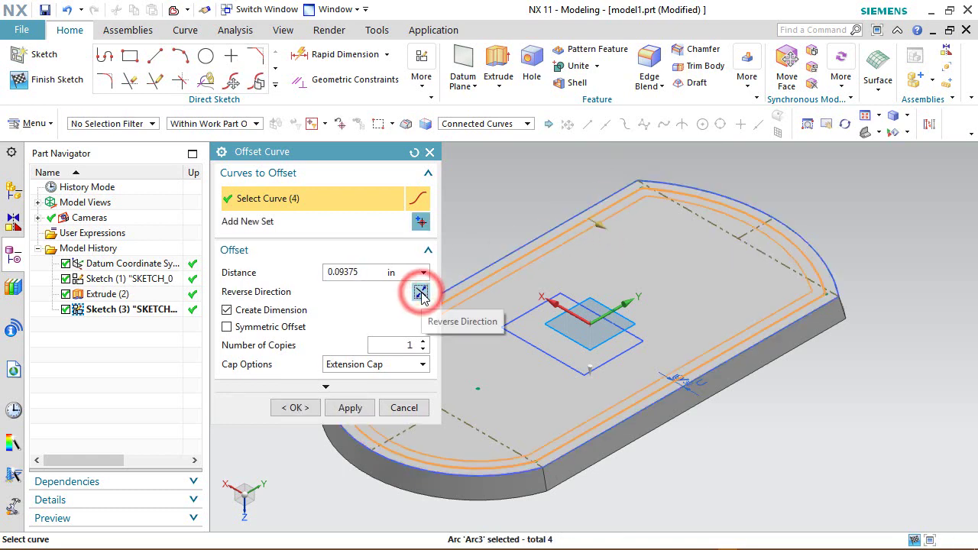
left_click_drag(360, 272, 319, 279)
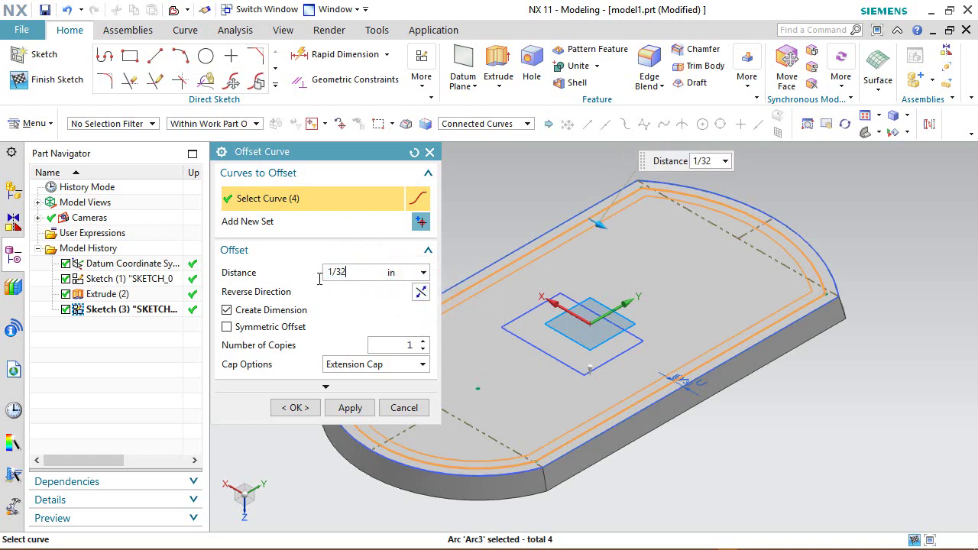
key("Return")
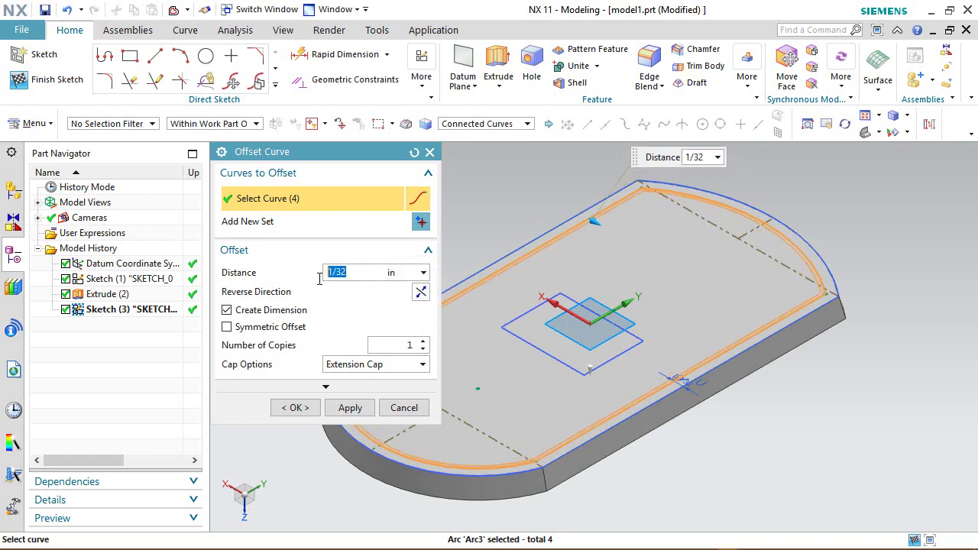
left_click(295, 407)
Inspect the narrow gap between the two offset loops and finish the sketch
scroll(482, 258, "up", 3)
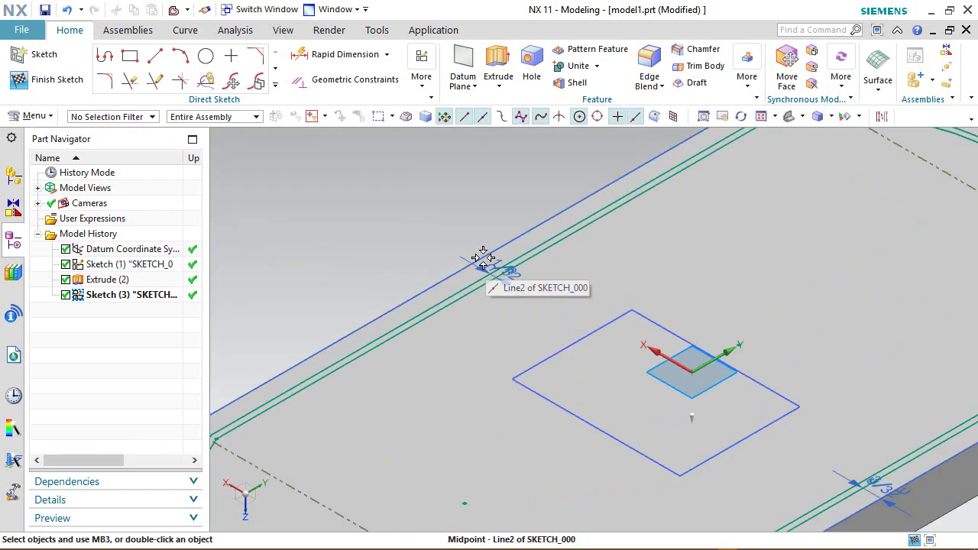
scroll(482, 259, "up", 3)
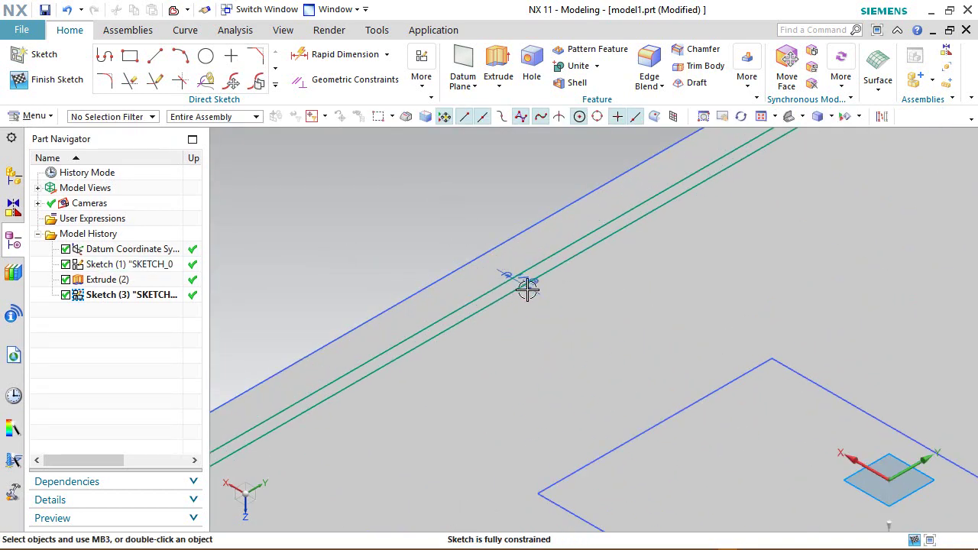
scroll(526, 280, "up", 3)
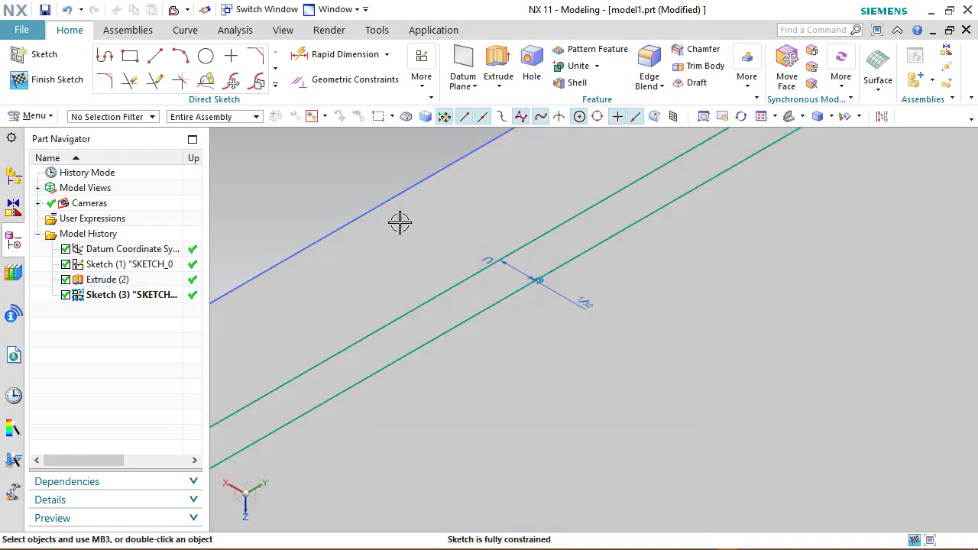
left_click(322, 163)
scroll(485, 258, "down", 5)
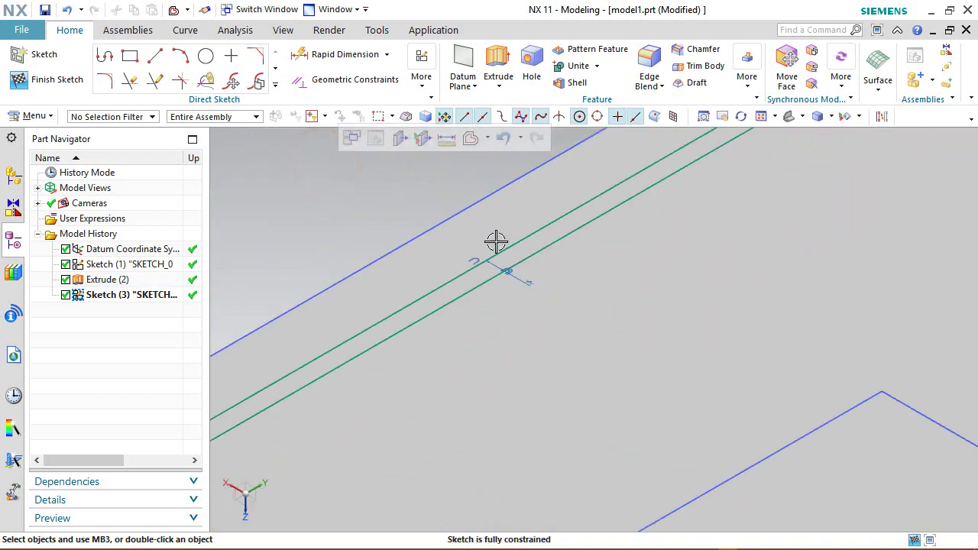
mouse_move(496, 242)
middle_mouse_down()
mouse_move(574, 229)
mouse_move(458, 218)
middle_mouse_up()
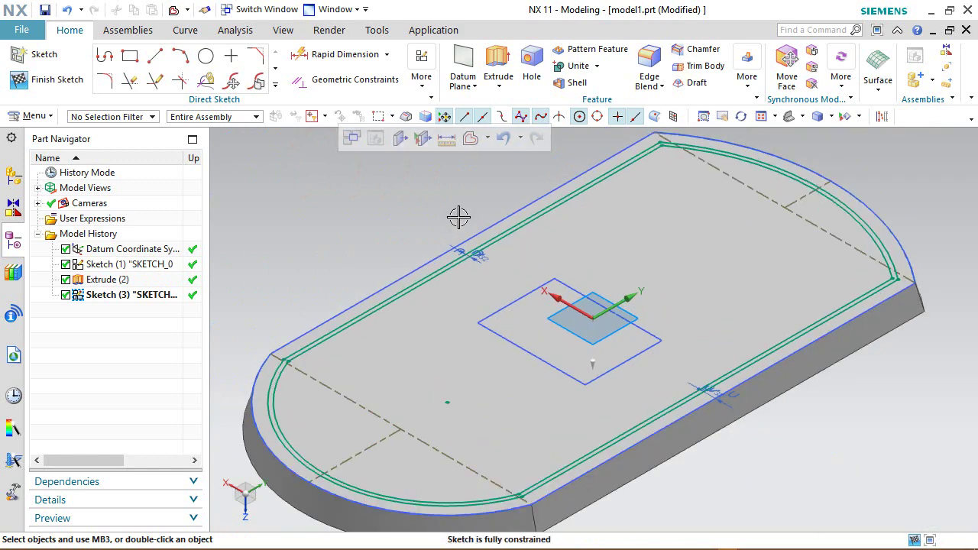
left_click(401, 205)
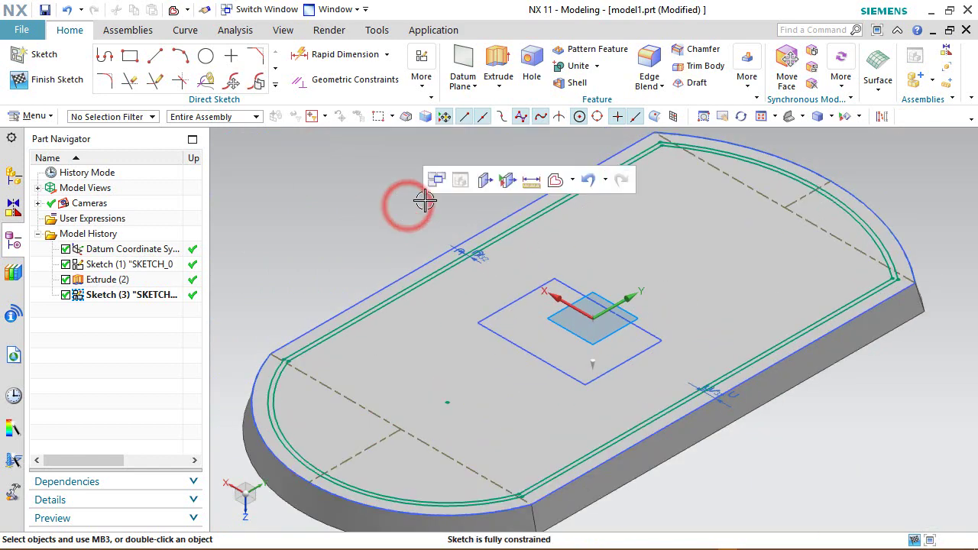
right_click(401, 212)
left_click(427, 225)
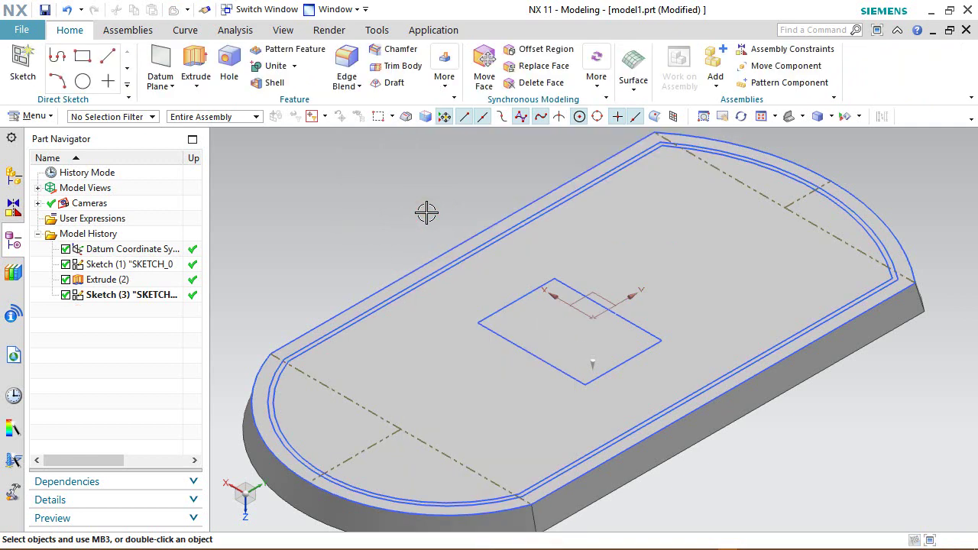
Hide the first sketch, leaving only the offset-loop sketch displayed on the base
left_click(130, 264)
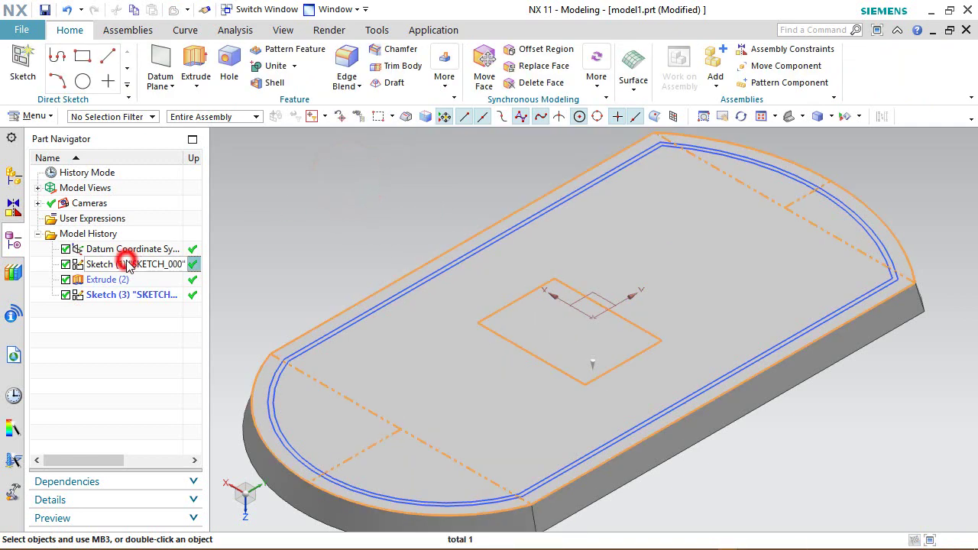
right_click(129, 264)
left_click(162, 66)
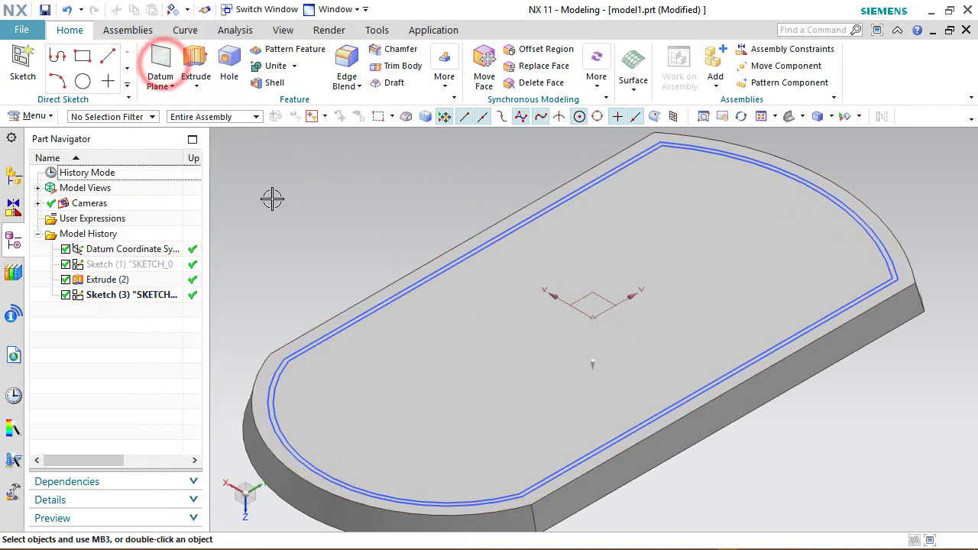
Start an Extrude with both offset loops on the underside, outer and inner, selected as its section
left_click(195, 63)
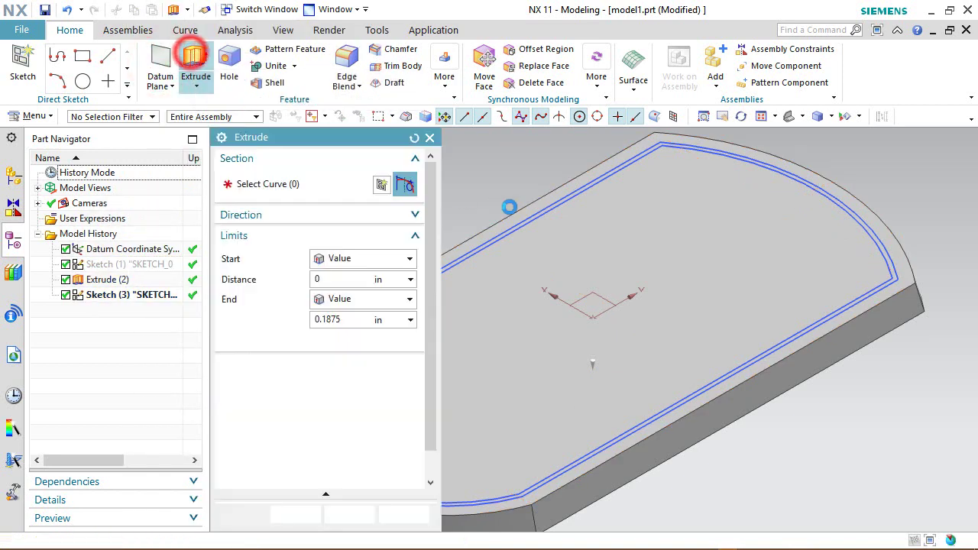
scroll(601, 152, "up", 5)
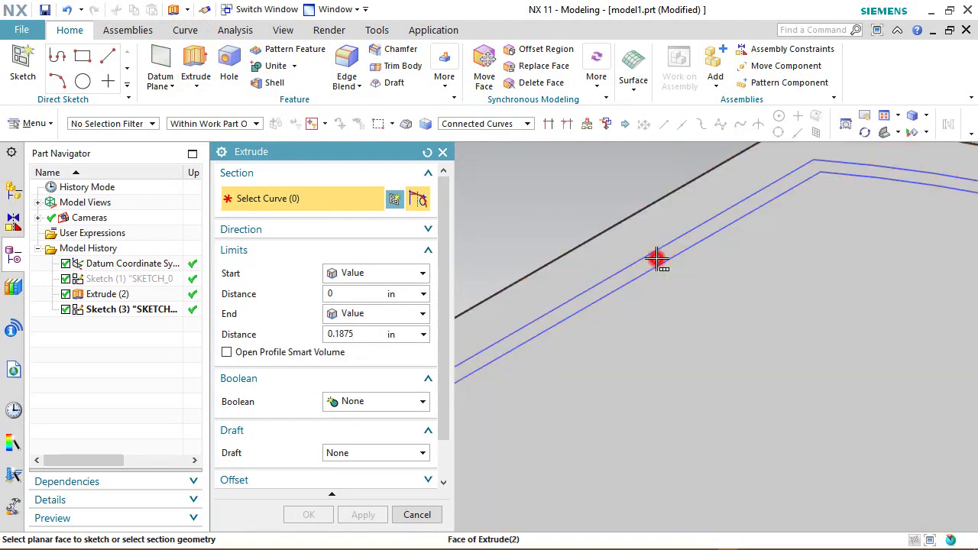
left_click(655, 258)
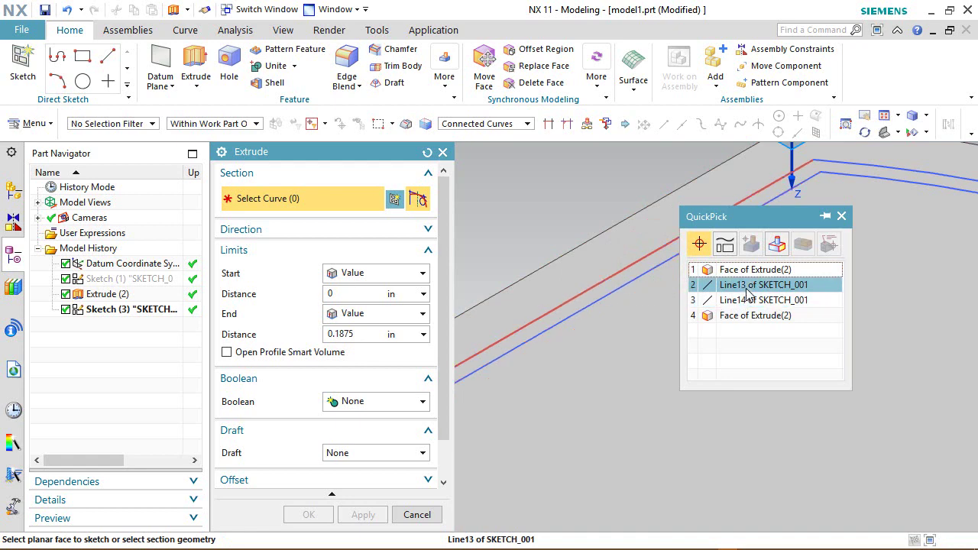
left_click(742, 285)
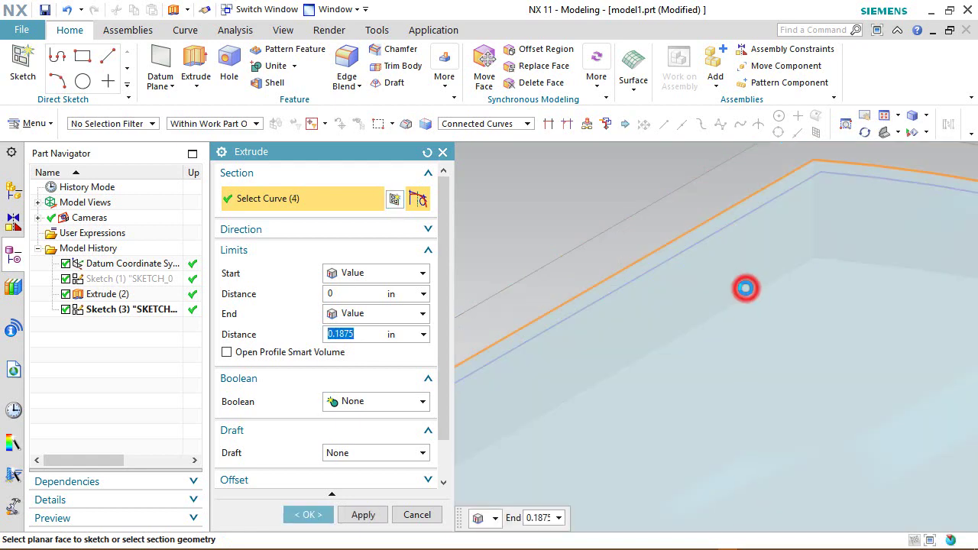
left_click(626, 256)
scroll(657, 246, "down", 2)
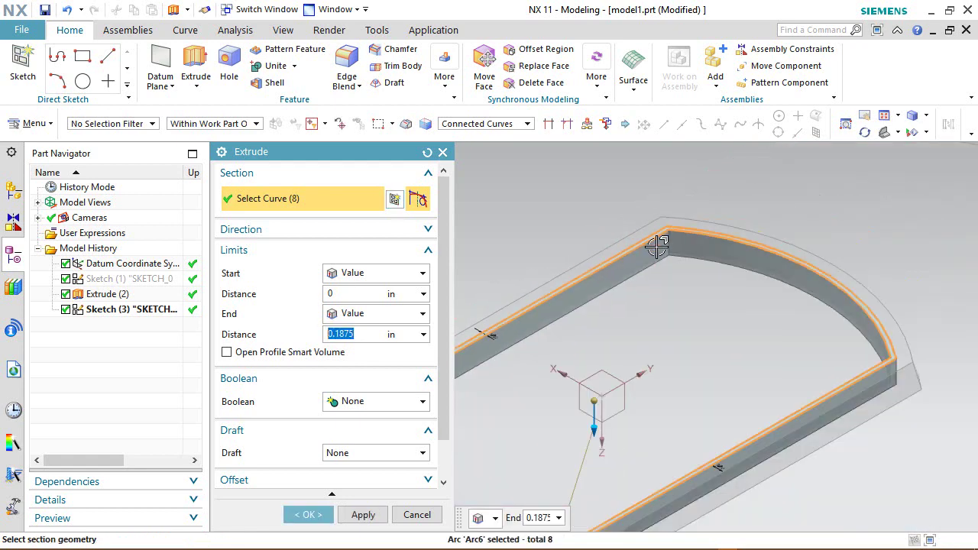
scroll(657, 246, "down", 3)
scroll(585, 265, "up", 1)
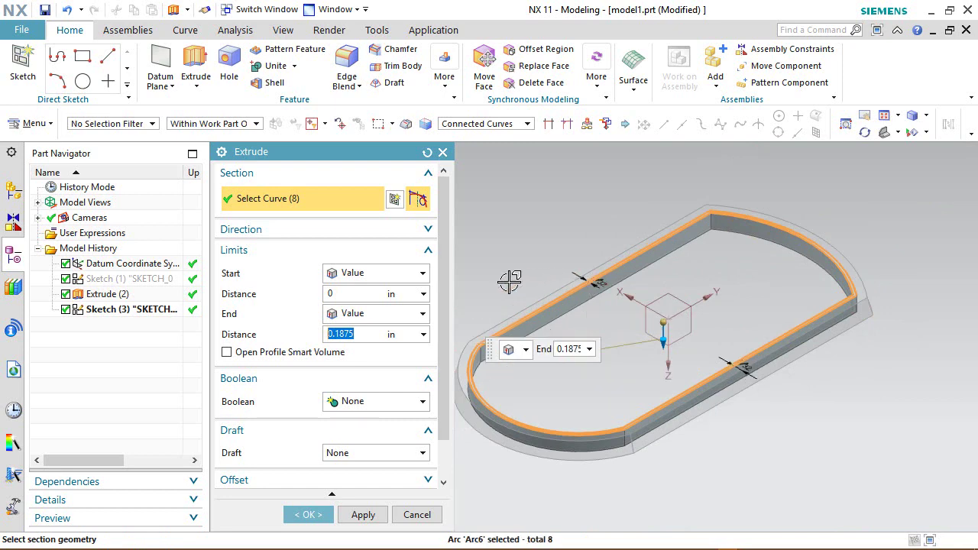
Extrude the two loops from 0 to 1/64 in and subtract them from the base to cut a thin perimeter groove
left_click_drag(365, 338, 314, 339)
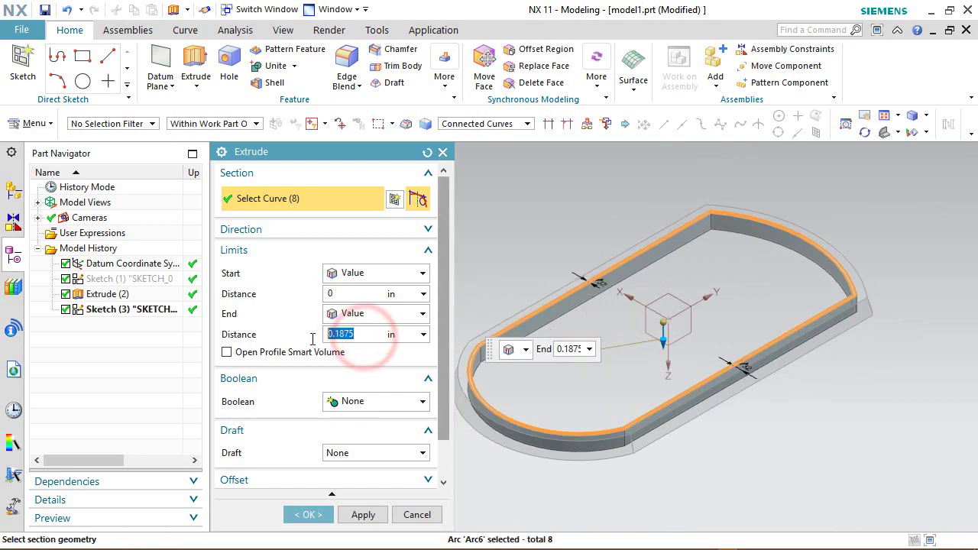
double_click(369, 337)
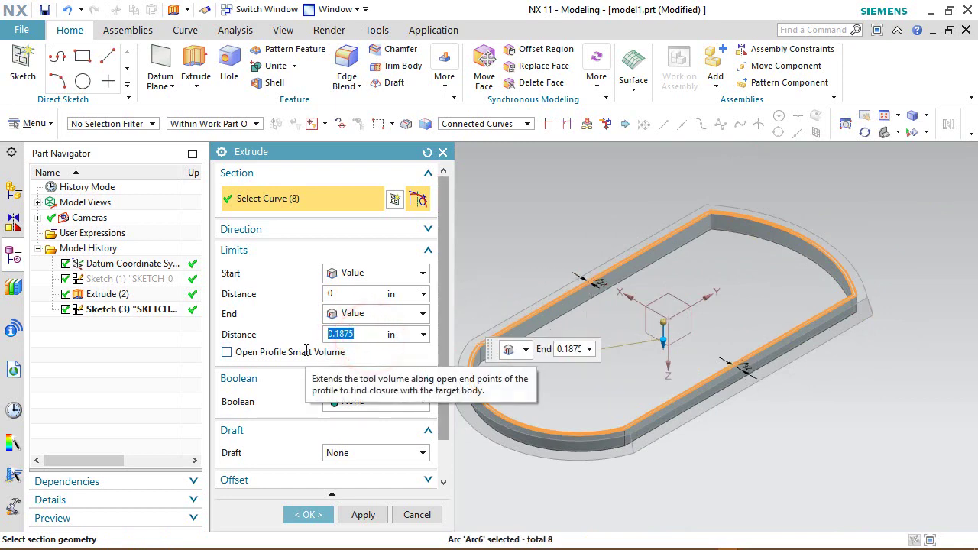
type("1/64")
key("Return")
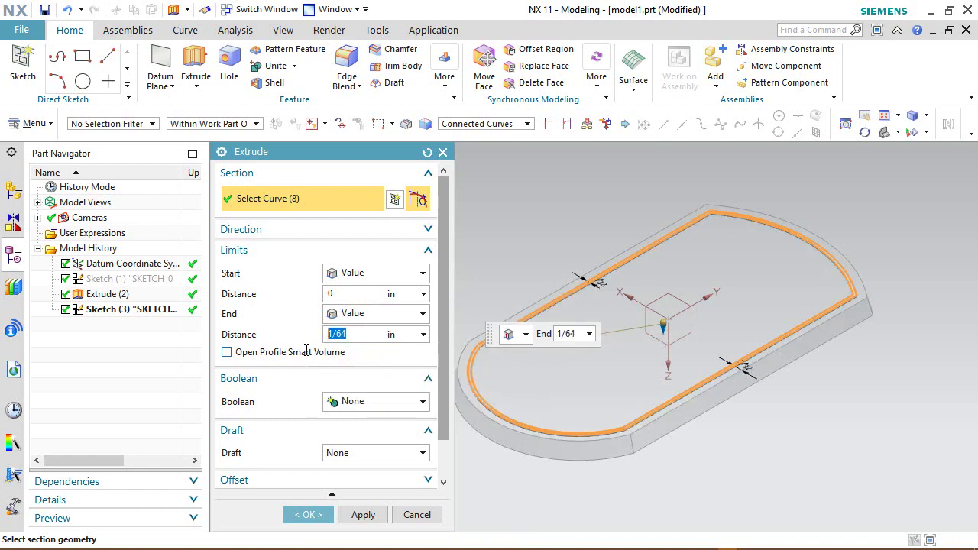
left_click(369, 403)
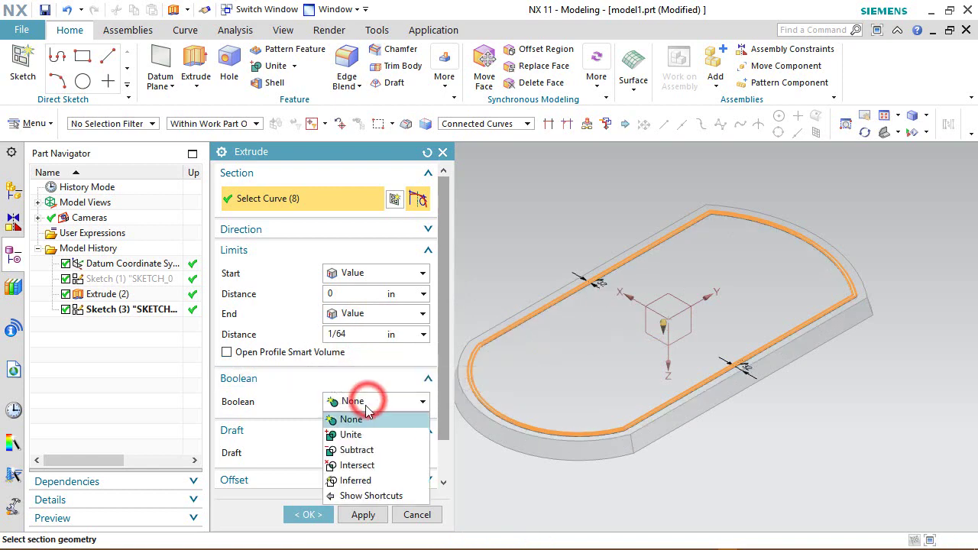
left_click(359, 448)
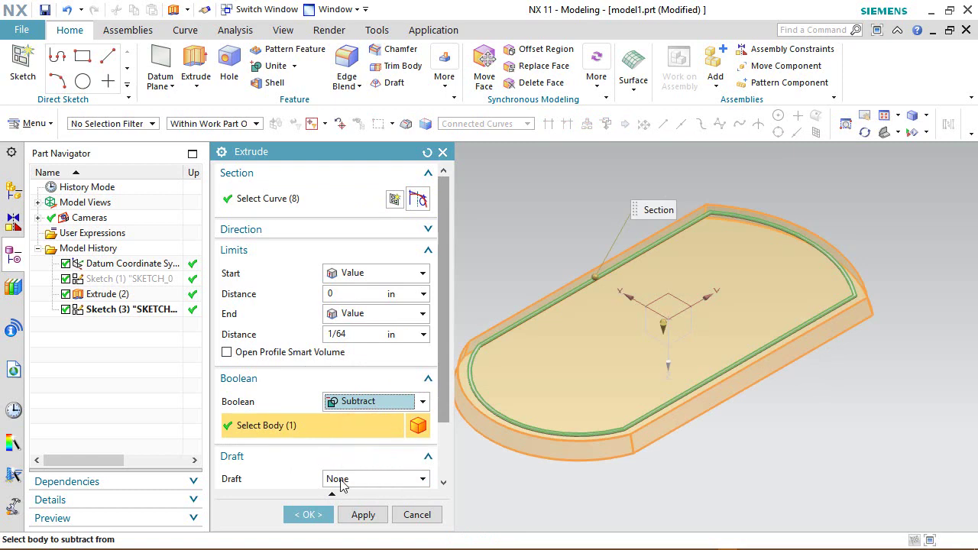
left_click(309, 515)
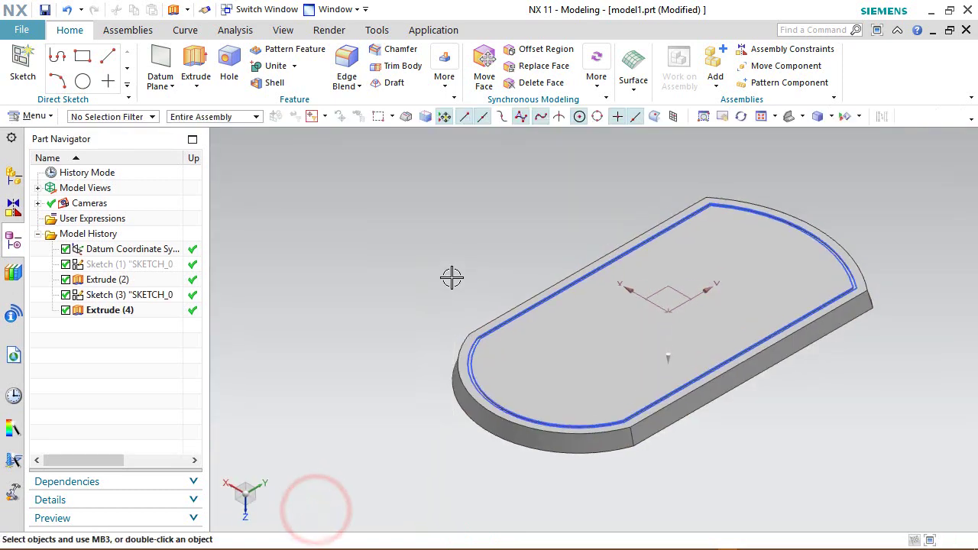
Hide the offset-loop sketch and check the groove cut along the base's edge
right_click(138, 295)
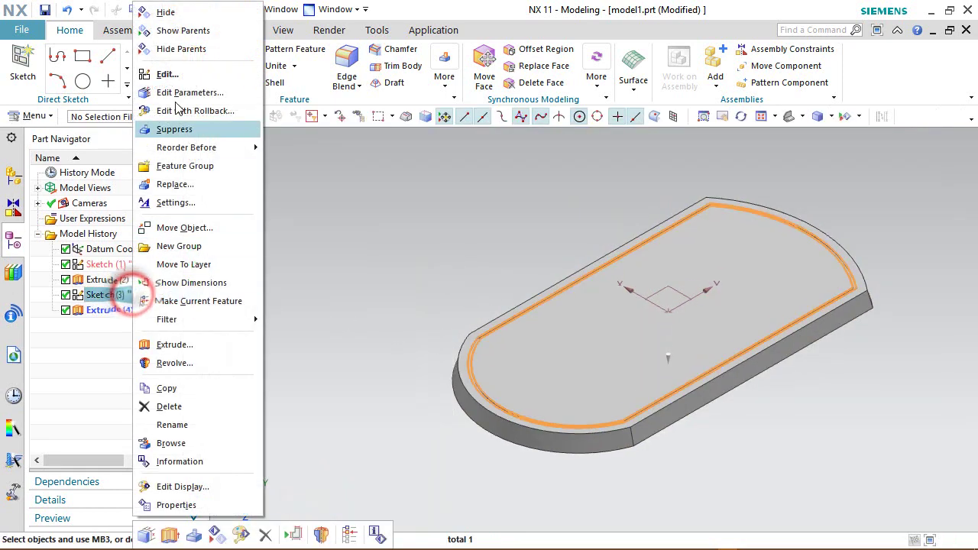
left_click(177, 12)
scroll(647, 249, "up", 5)
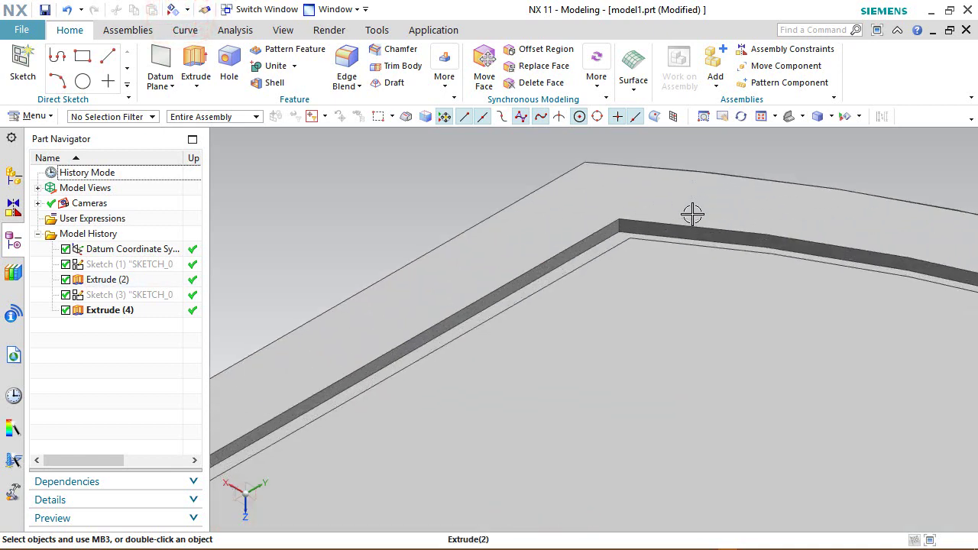
scroll(694, 164, "down", 5)
scroll(539, 233, "down", 2)
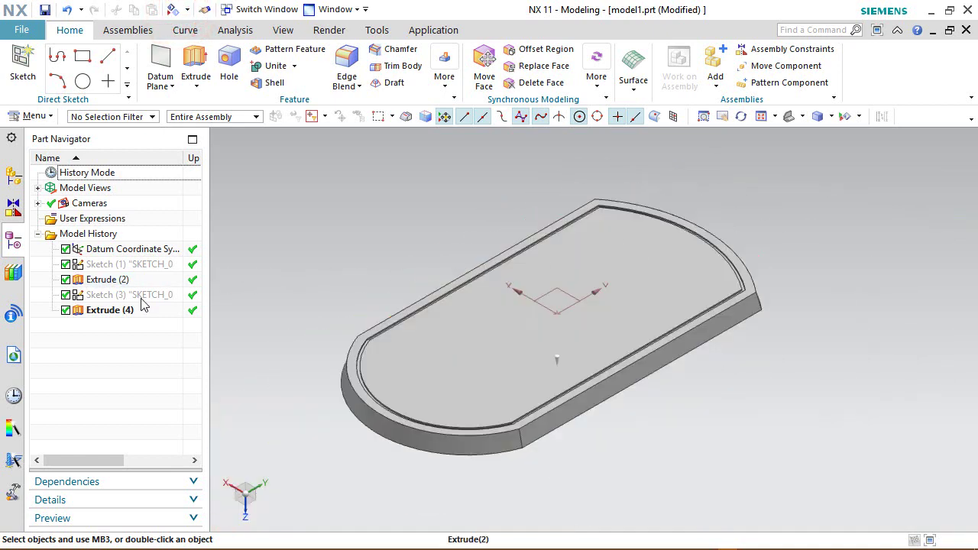
Assign the dark gray face color to the groove extrude feature
left_click(110, 312)
right_click(110, 312)
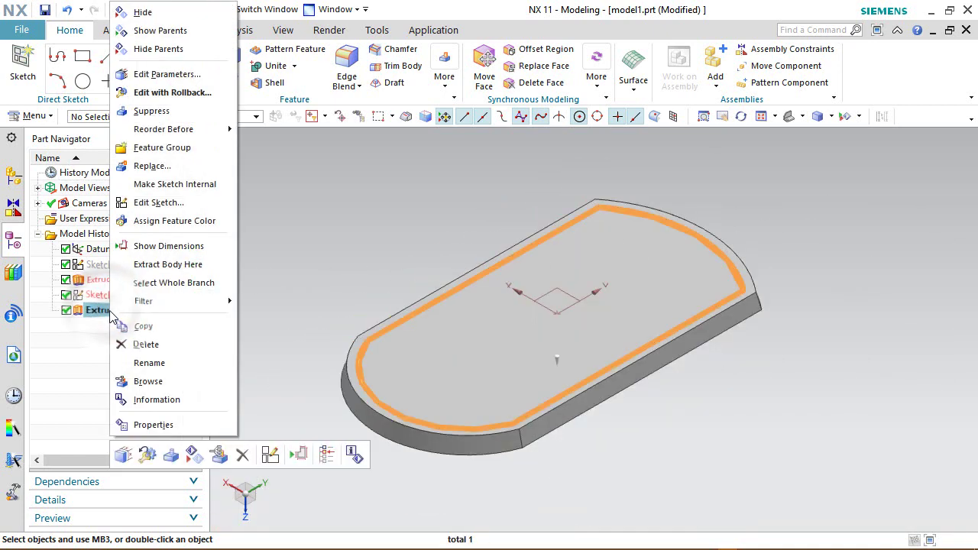
left_click(157, 221)
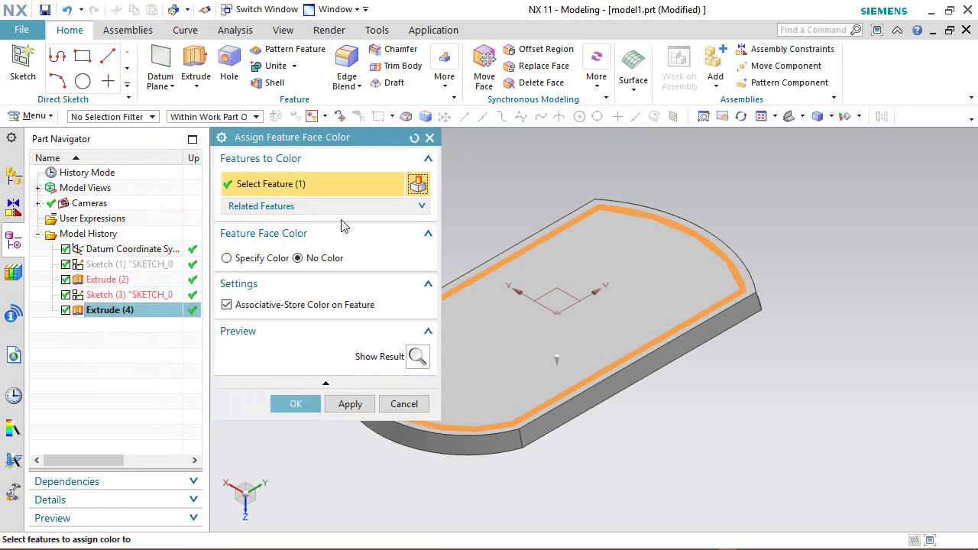
left_click(231, 258)
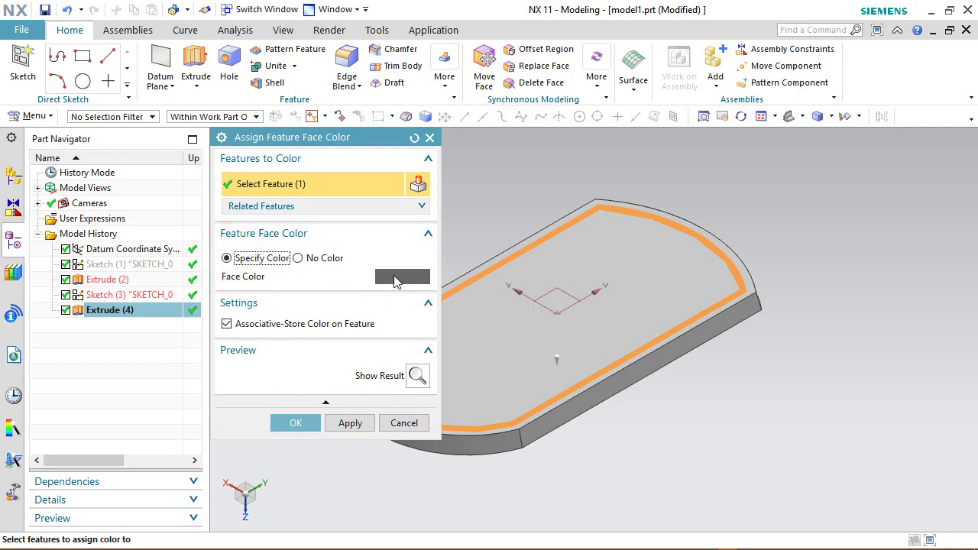
left_click(396, 282)
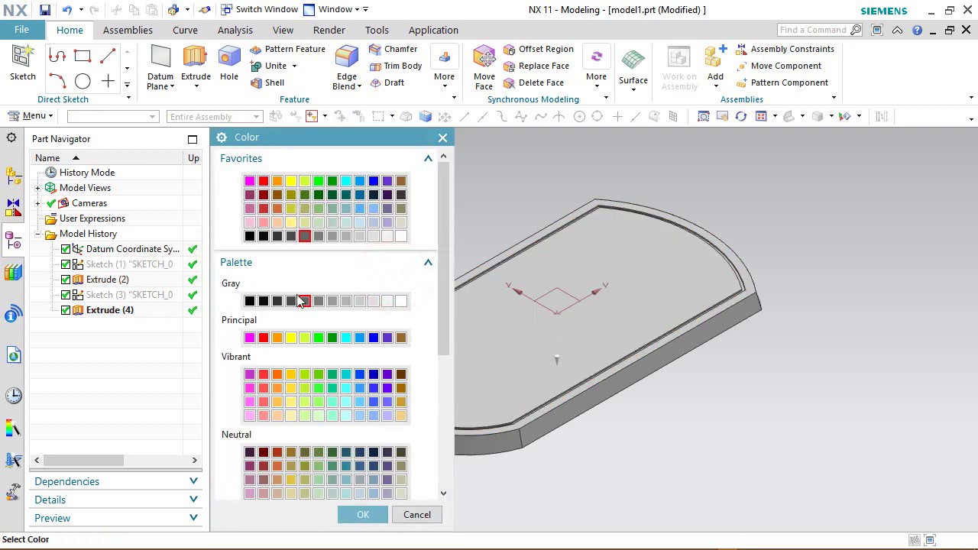
left_click_drag(442, 320, 449, 480)
left_click(363, 515)
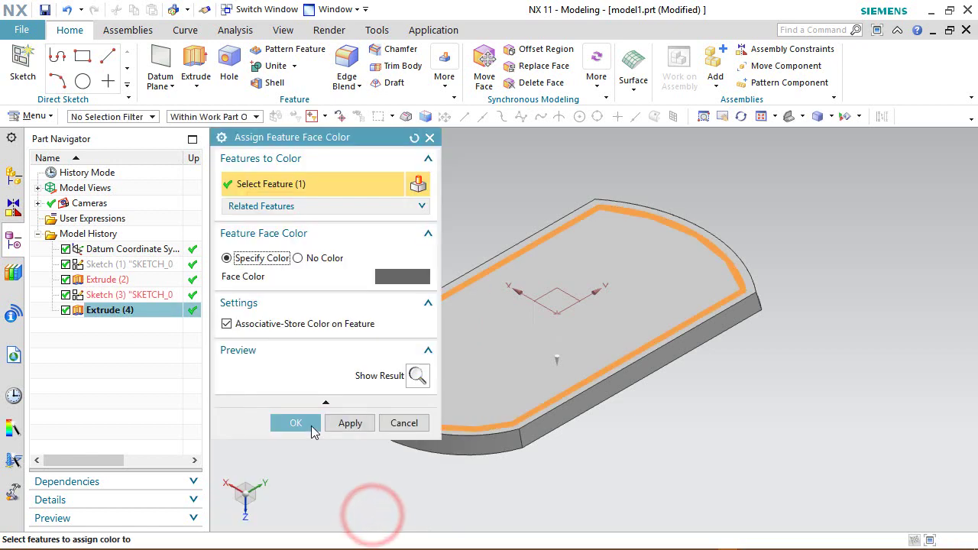
left_click(288, 422)
scroll(521, 211, "up", 5)
scroll(514, 270, "up", 3)
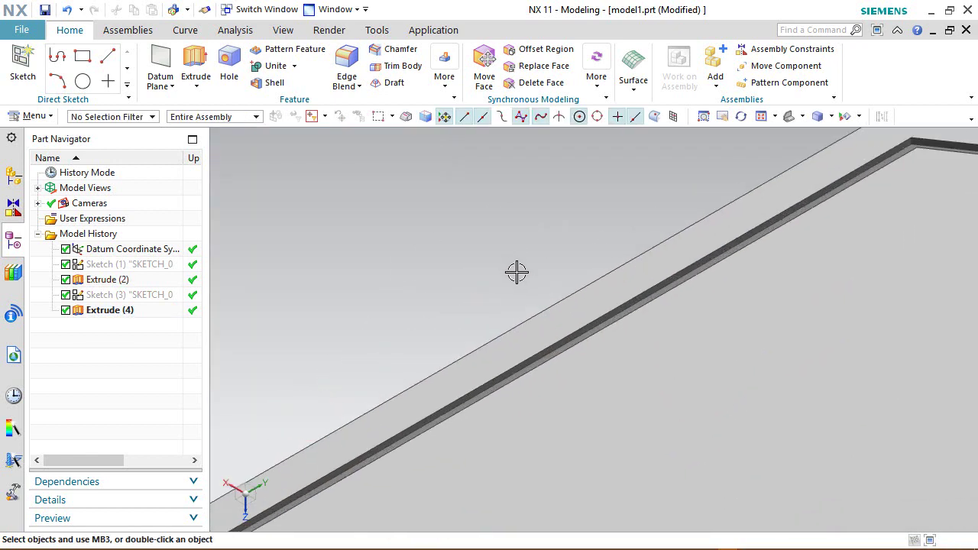
scroll(516, 272, "down", 8)
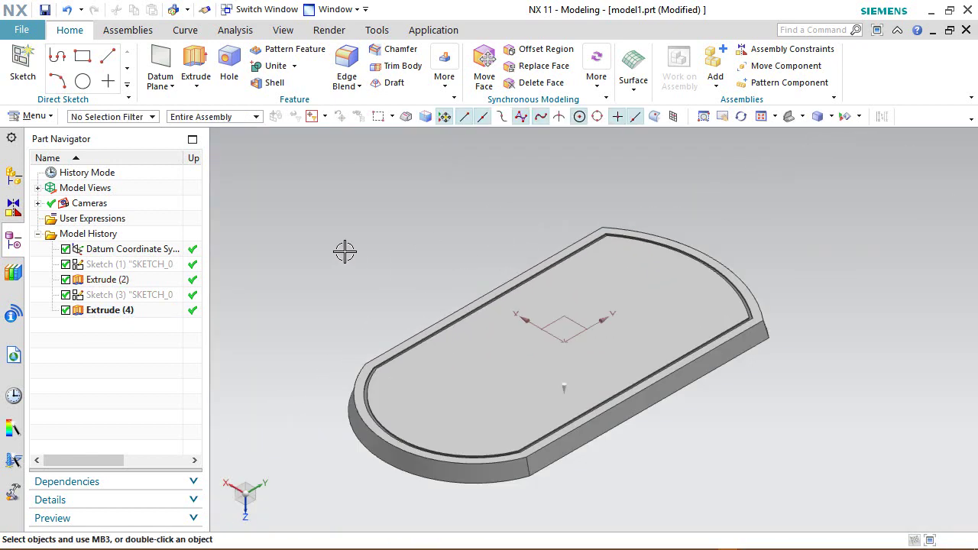
Show the first sketch and extrude its small central rectangle 0.015625 in, subtracting it from the base as a shallow pocket
right_click(124, 267)
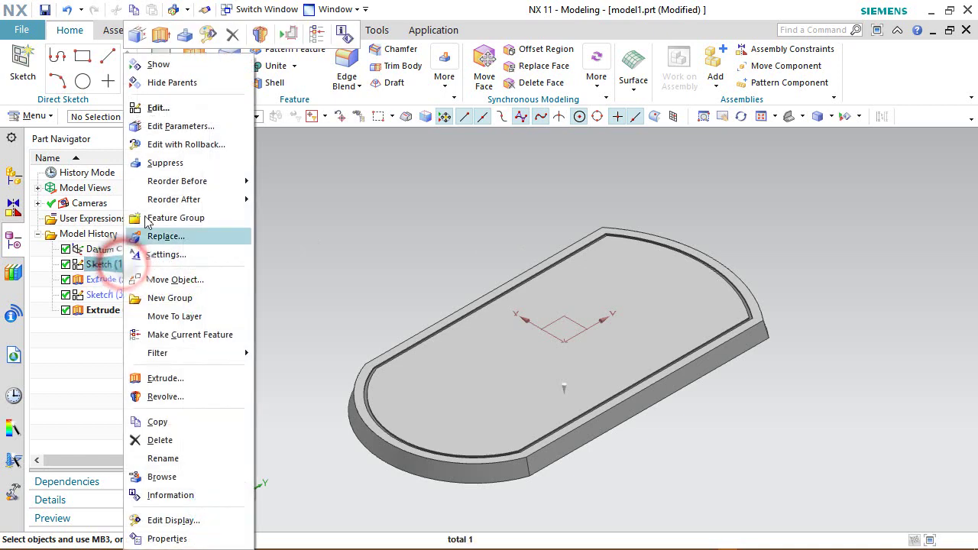
left_click(157, 68)
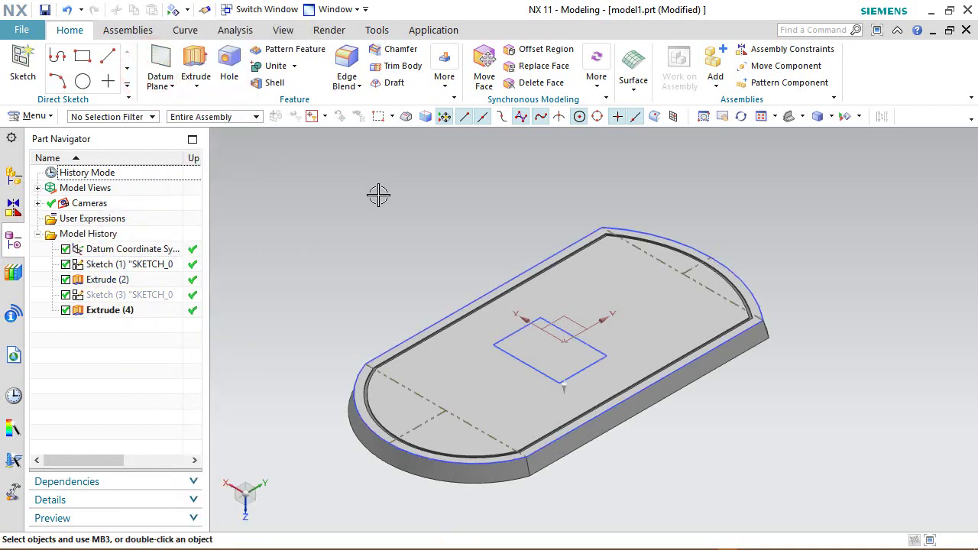
right_click(376, 266)
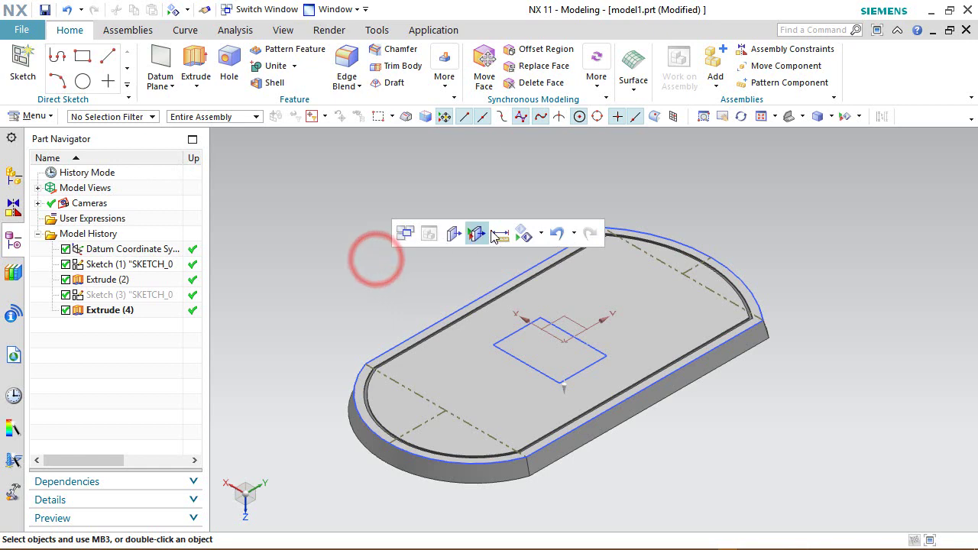
left_click(541, 235)
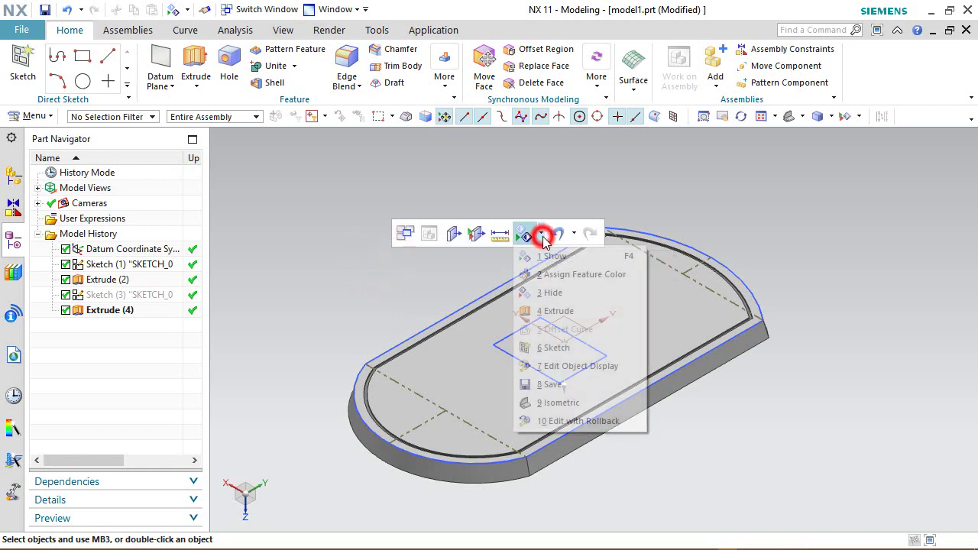
left_click(526, 310)
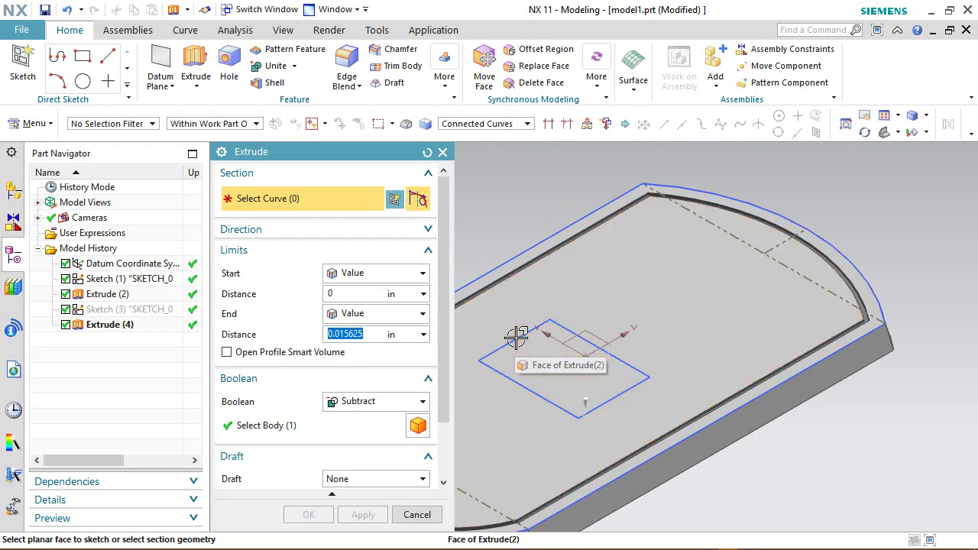
left_click(518, 337)
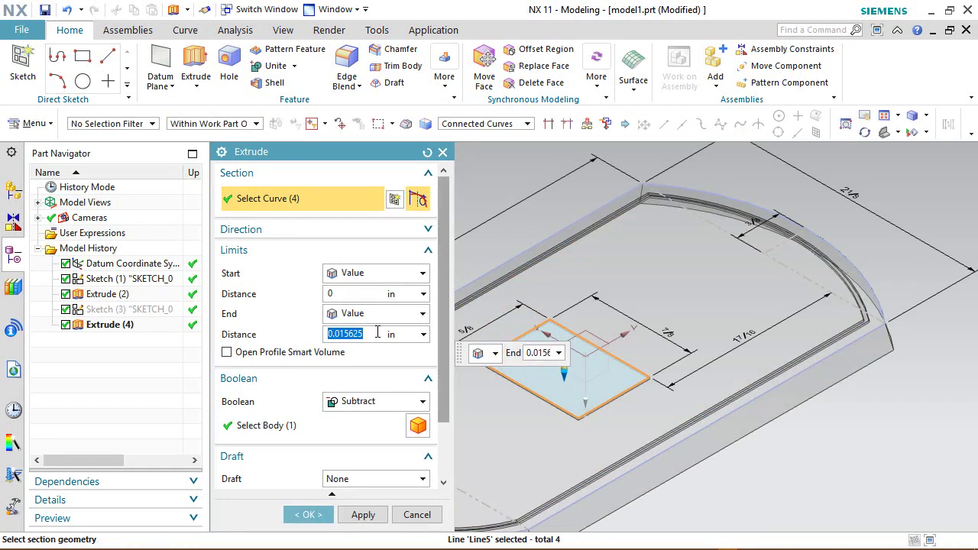
left_click(309, 515)
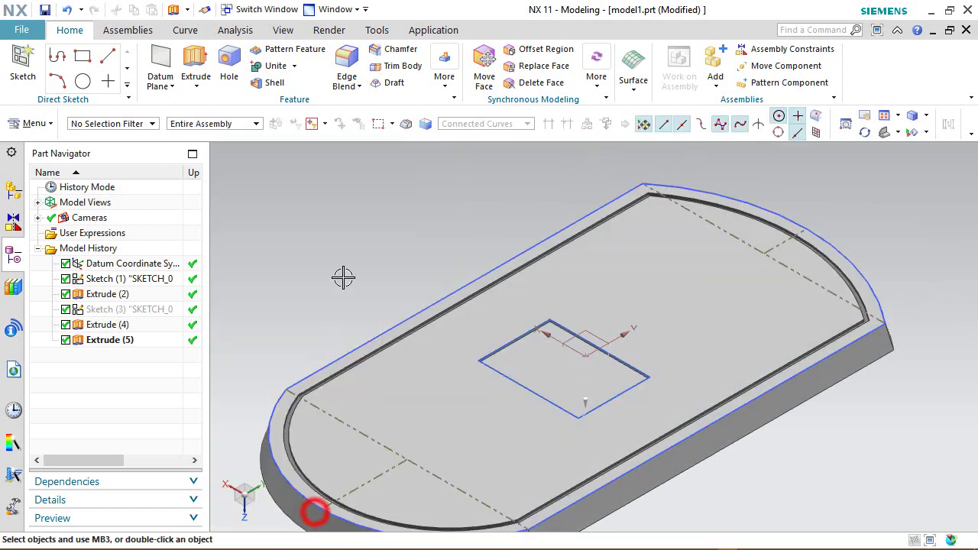
Assign the dark gray face color to the rectangular pocket's extrude feature
left_click(121, 327)
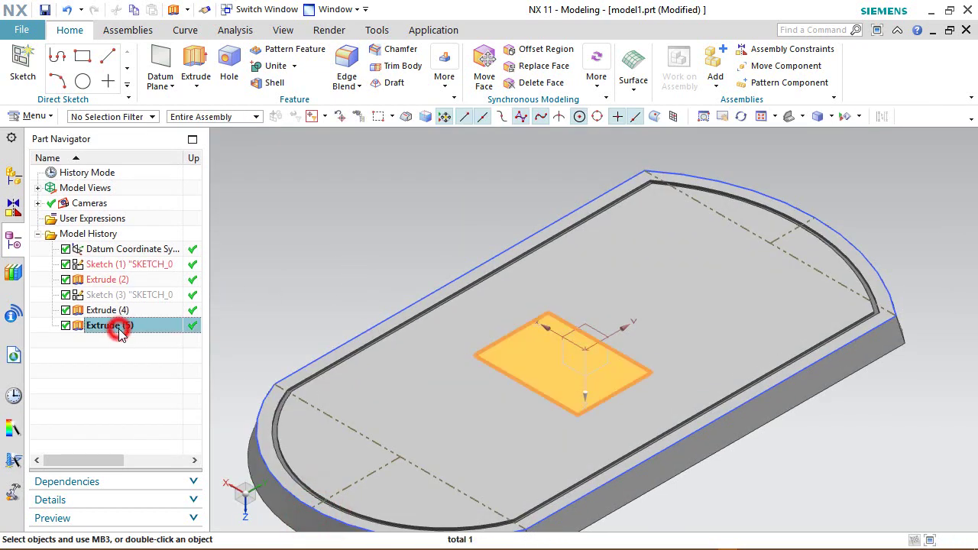
right_click(121, 327)
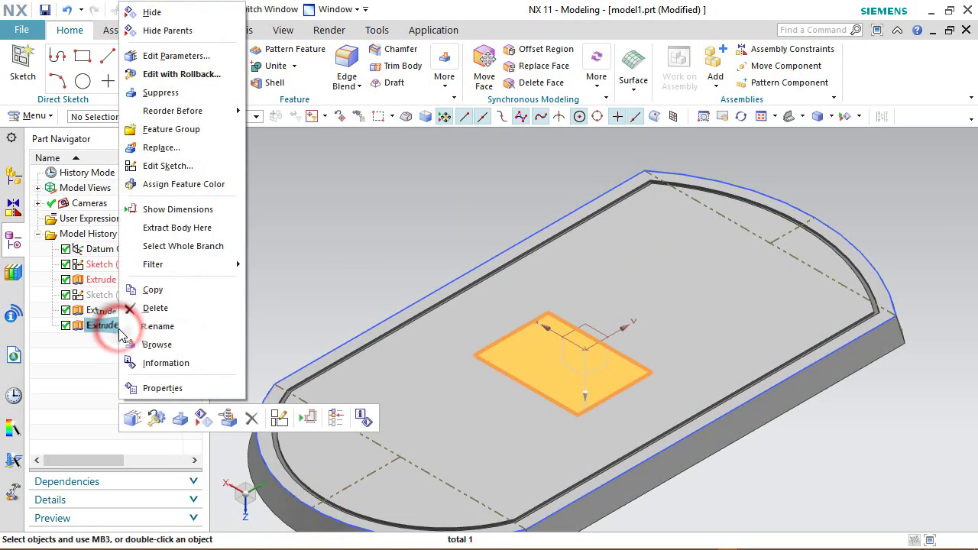
left_click(184, 185)
left_click(228, 258)
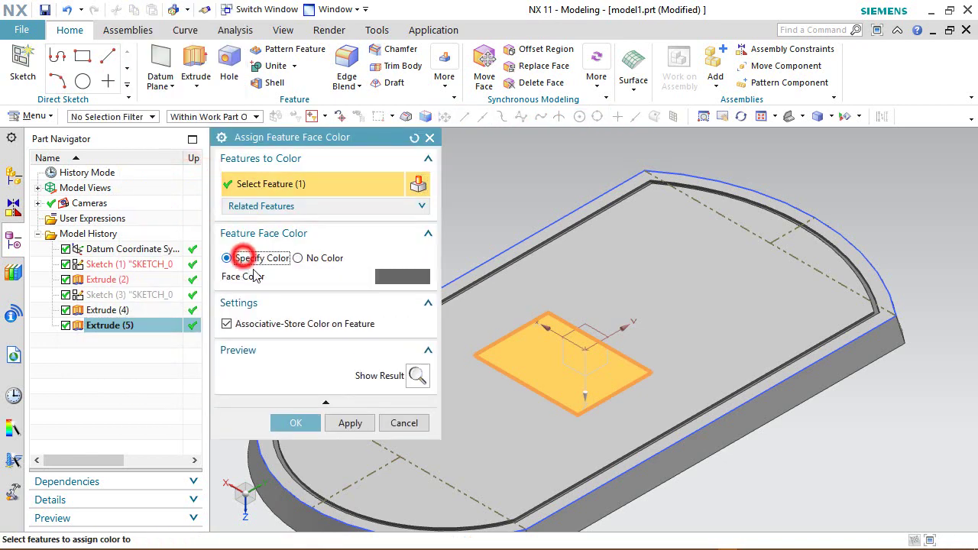
left_click(296, 422)
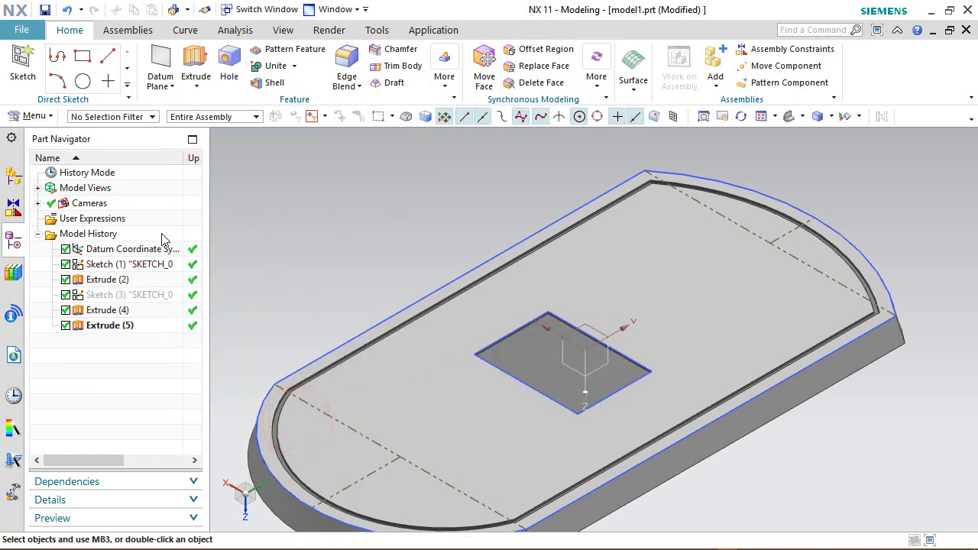
Hide the first sketch again and clear the selection
right_click(126, 268)
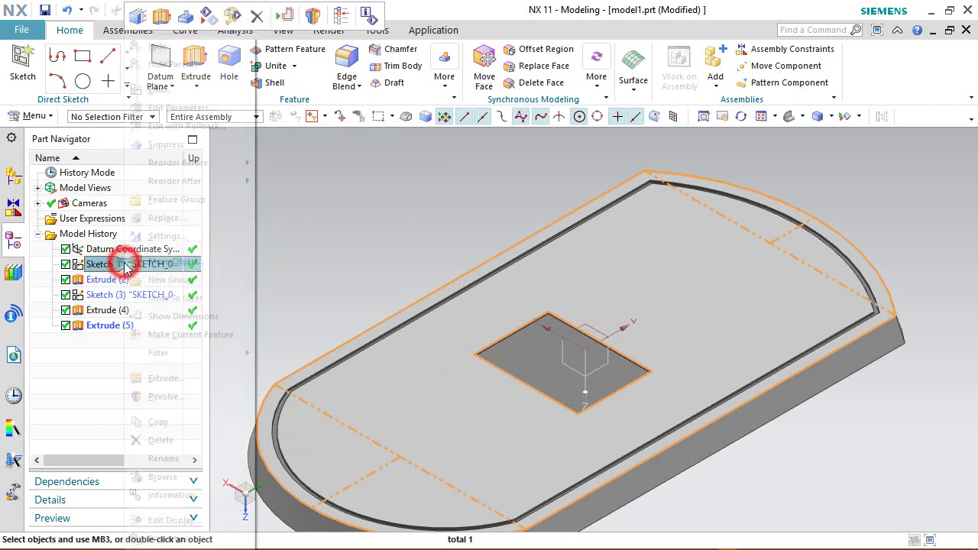
left_click(164, 48)
left_click(317, 202)
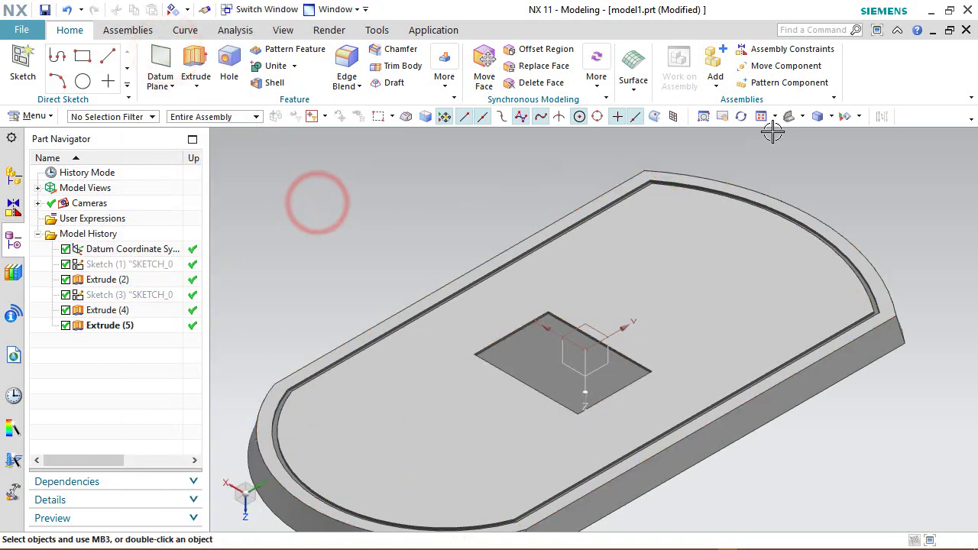
Orient the base to an angled view with Z pointing up and save the part
left_click(792, 116)
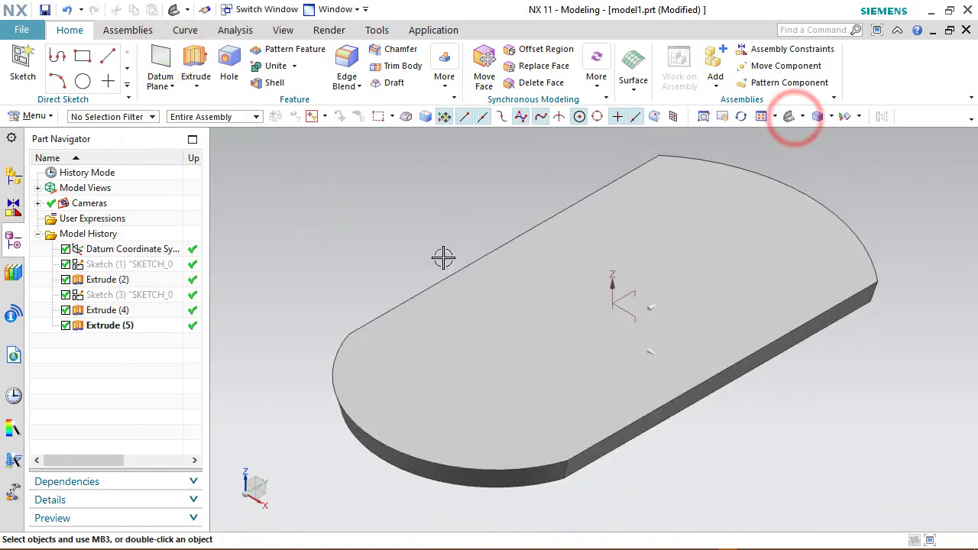
left_click(45, 10)
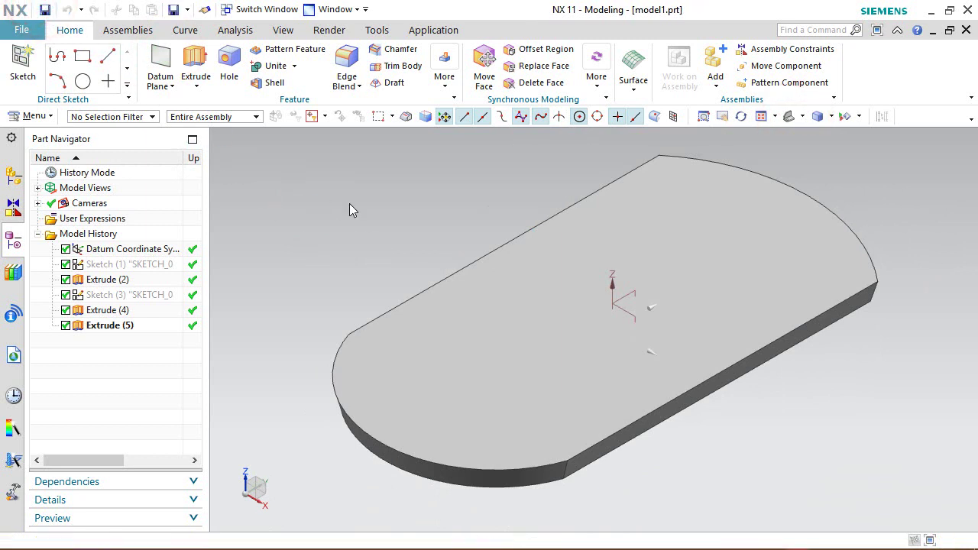
left_click(350, 201)
Create a new file named Computer Mouse from the inch Assembly template in the Computer Mouse folder
left_click(21, 29)
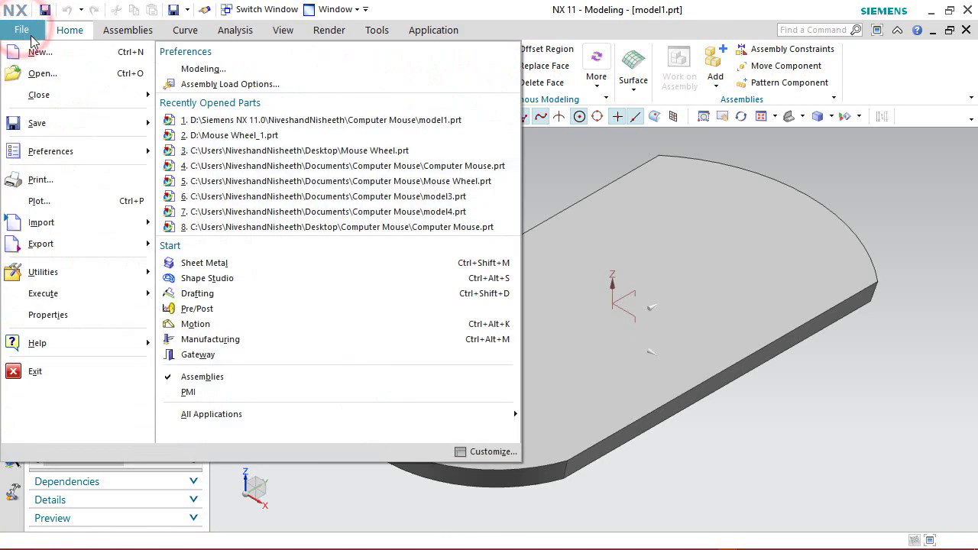
left_click(46, 55)
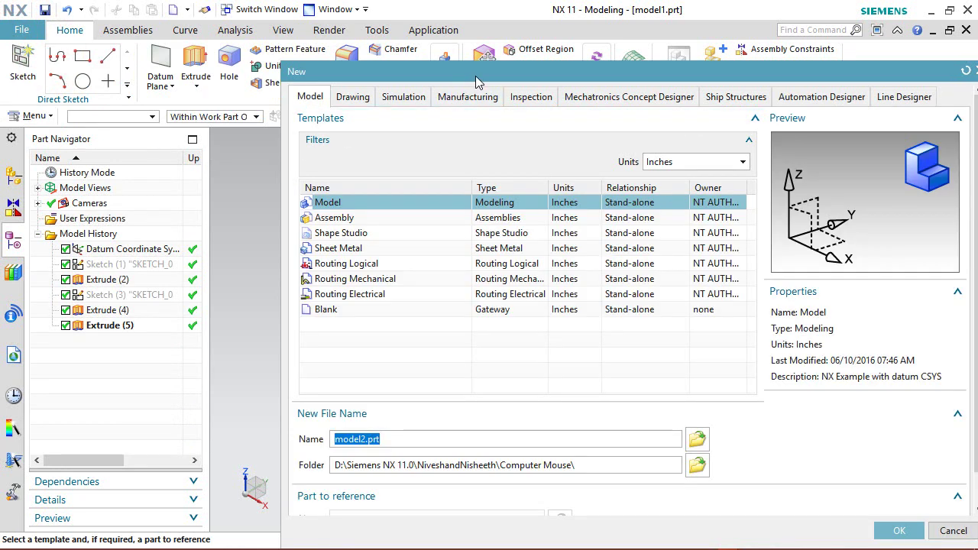
left_click_drag(476, 74, 386, 30)
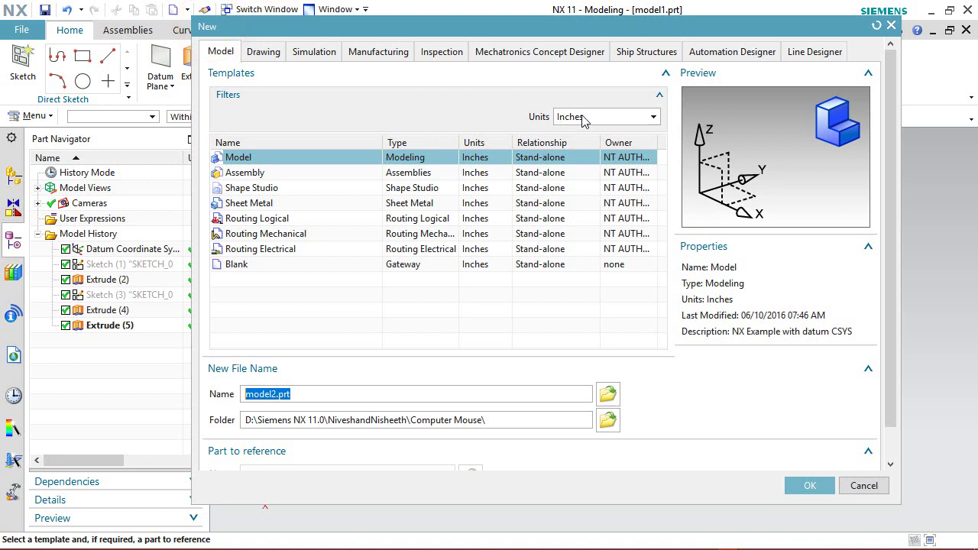
left_click(241, 174)
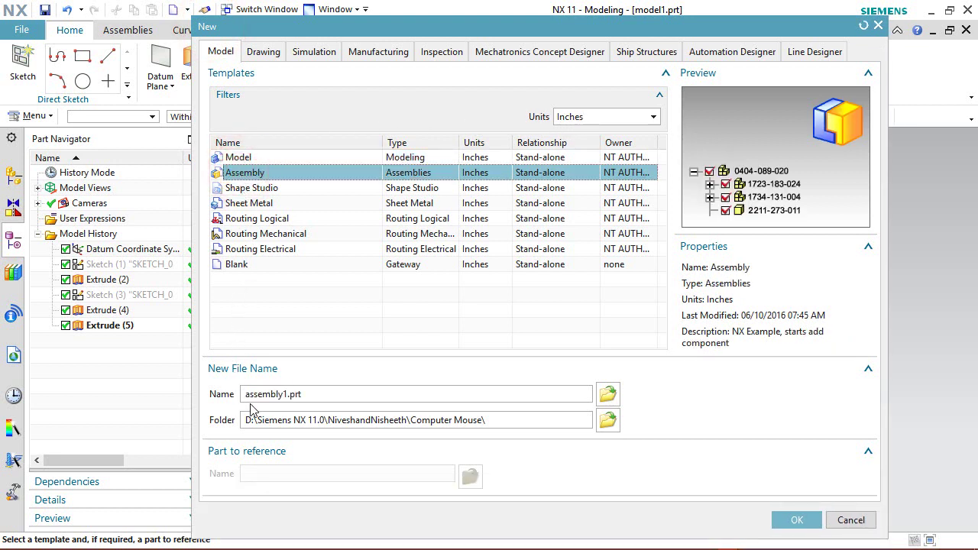
left_click_drag(243, 394, 290, 393)
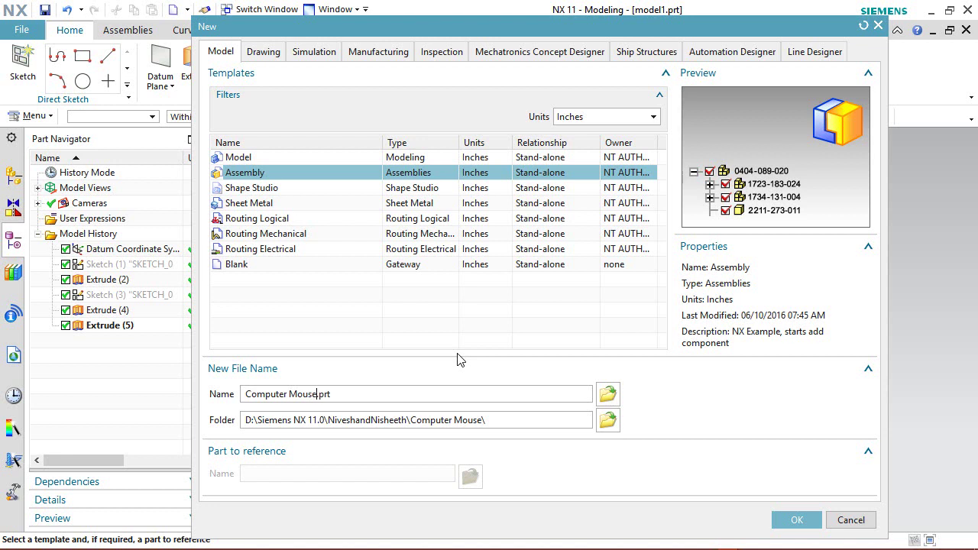
left_click(797, 527)
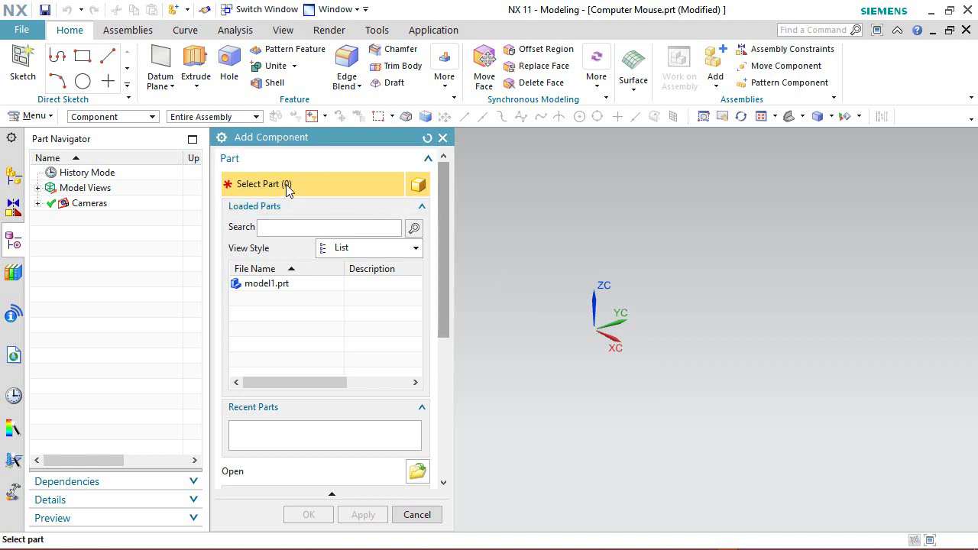
Add model1 to the assembly at the absolute origin, using the Entire Part reference set and the original layer
left_click(445, 314)
left_click_drag(444, 315, 437, 422)
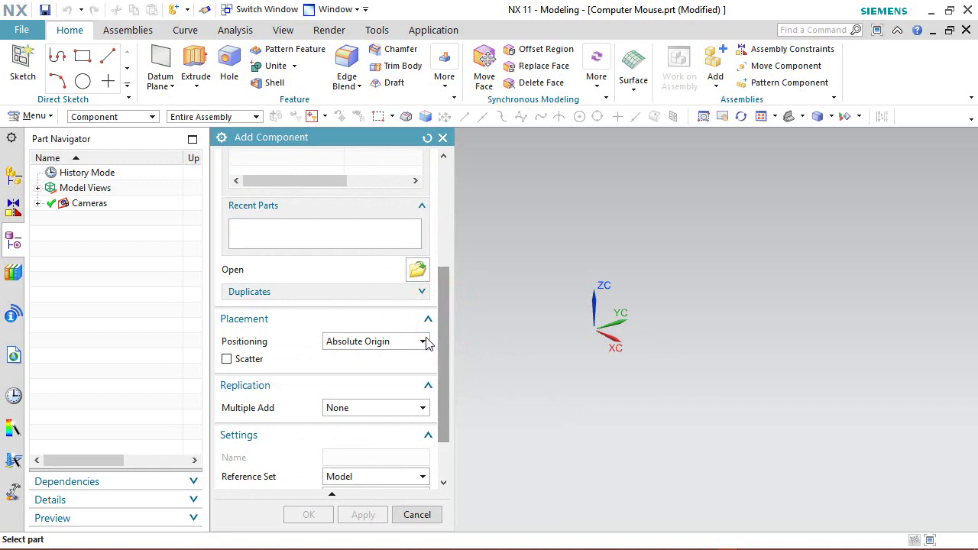
left_click(415, 271)
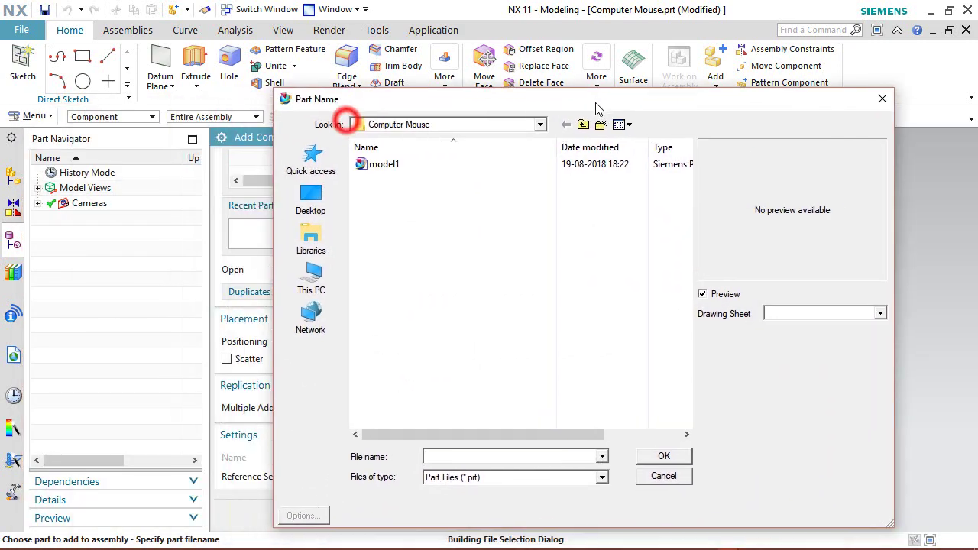
left_click(388, 168)
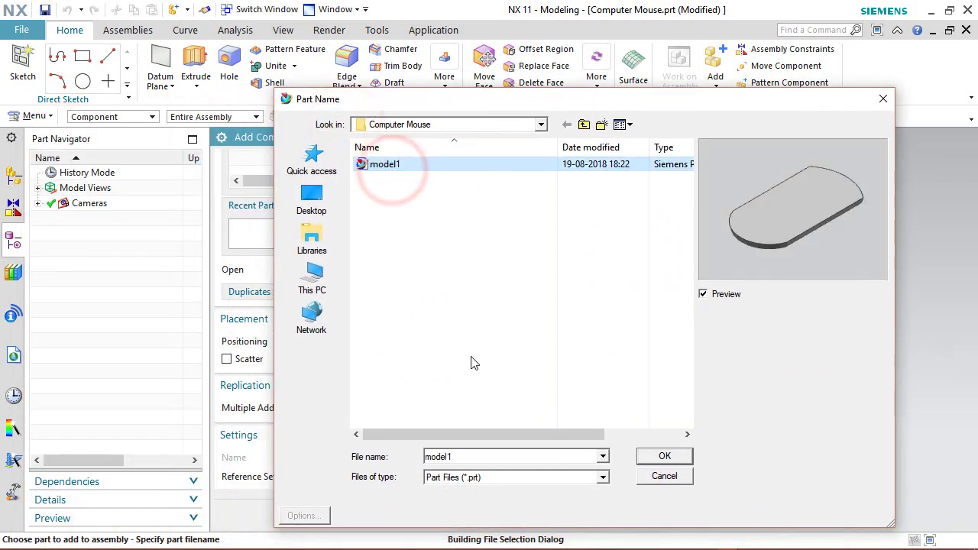
left_click(662, 453)
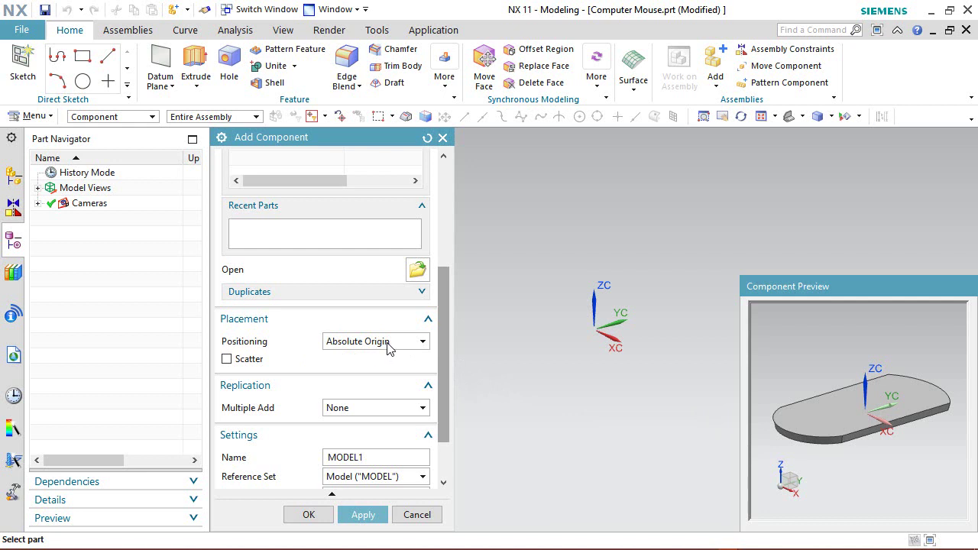
left_click_drag(446, 372, 446, 403)
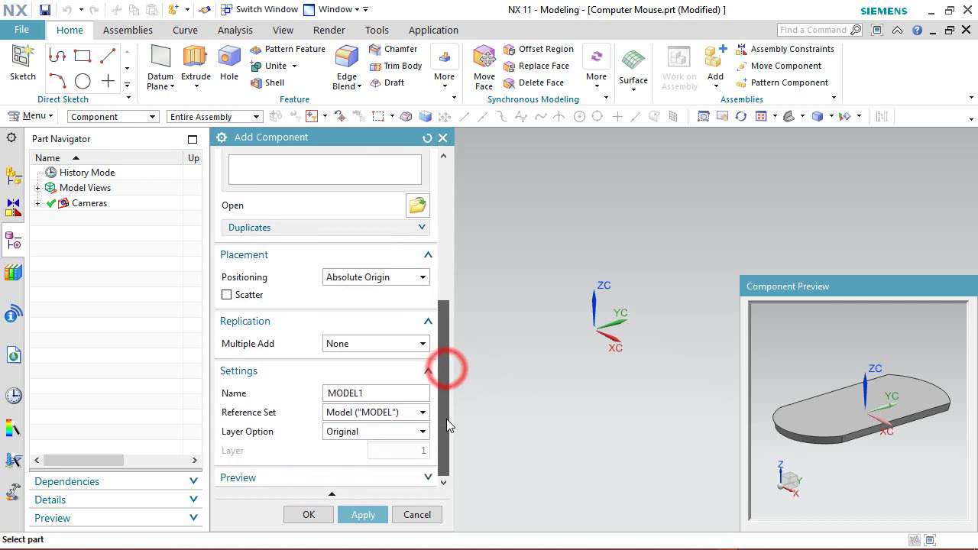
left_click(392, 413)
left_click(368, 441)
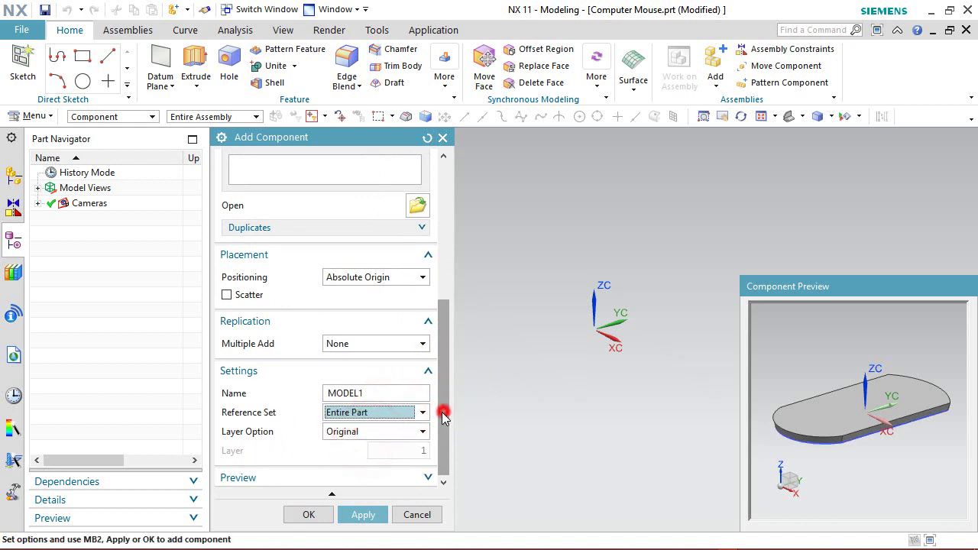
left_click(311, 514)
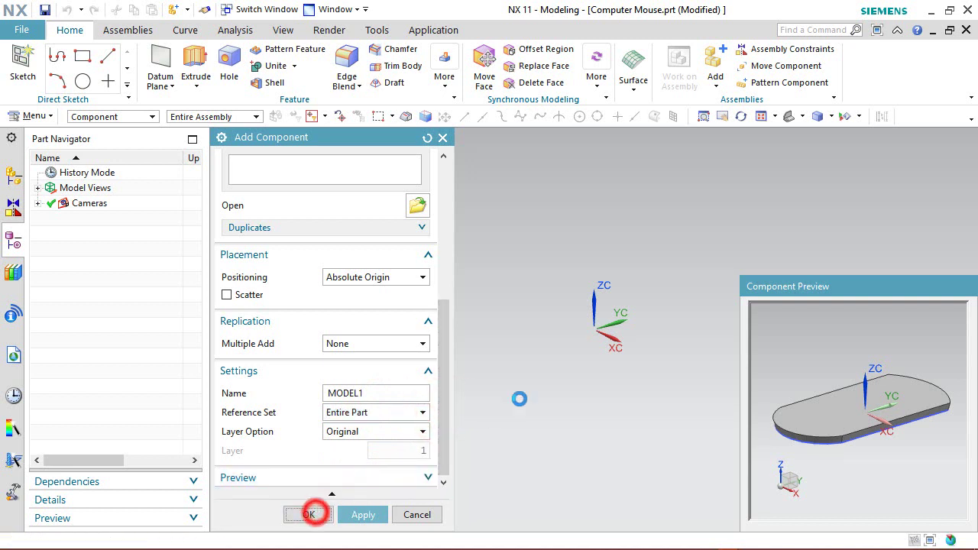
Orient the assembly to an angled view with Z pointing up and save it
left_click(801, 117)
left_click(834, 136)
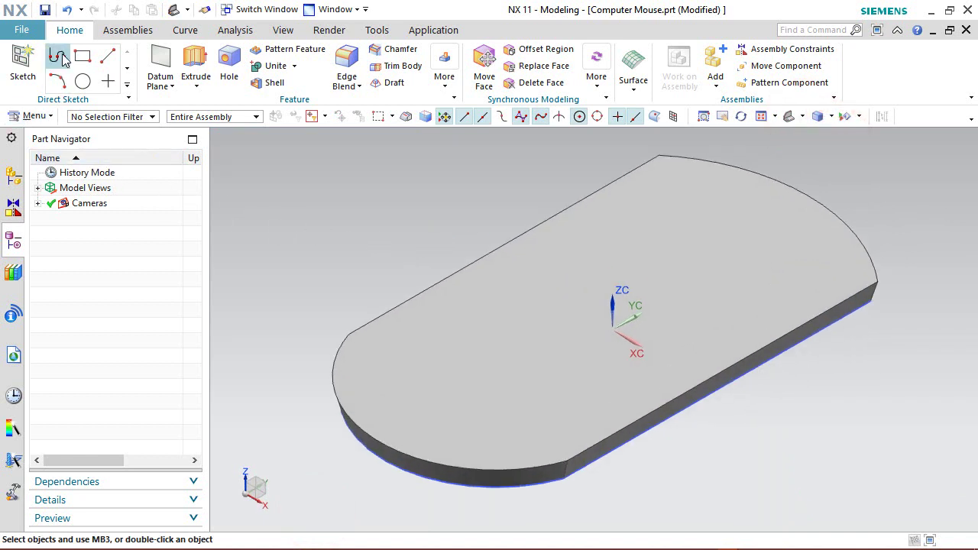
left_click(43, 10)
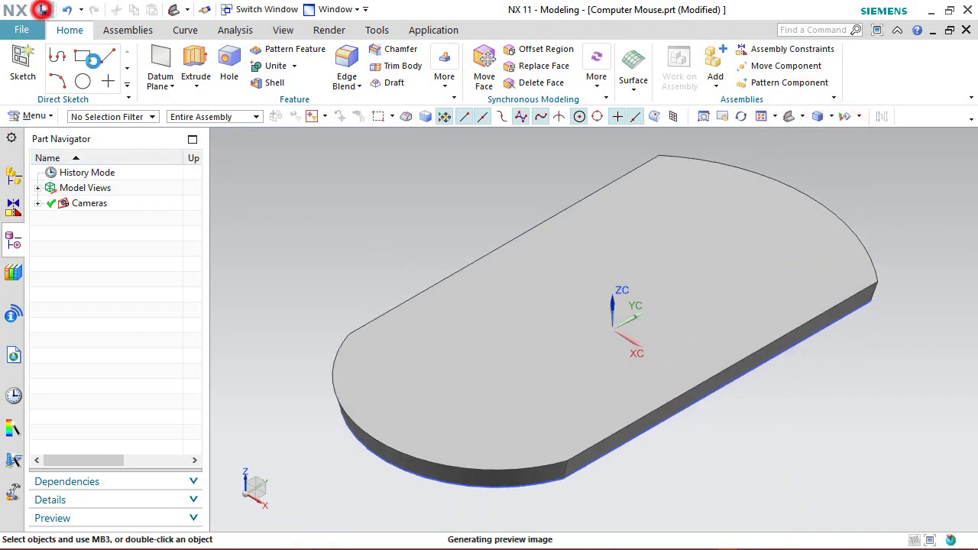
left_click(286, 204)
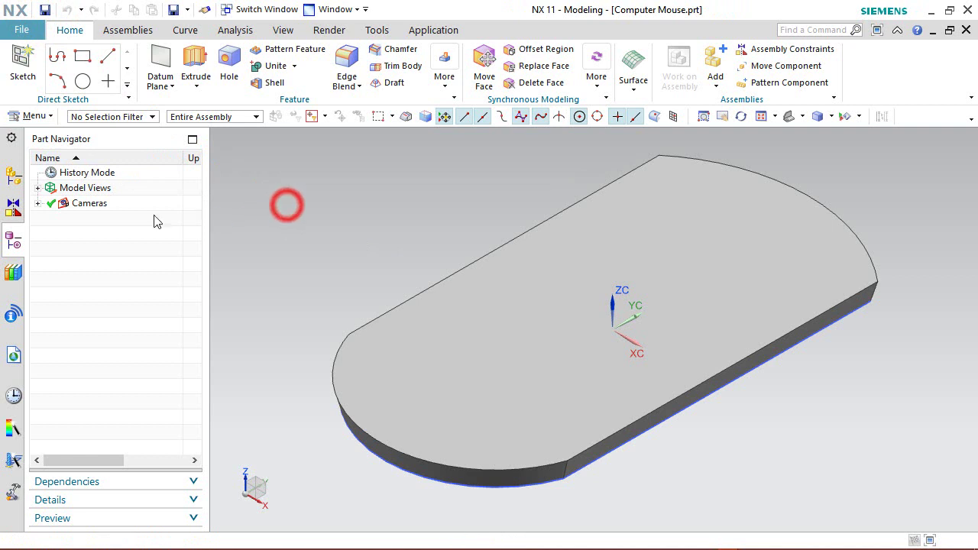
List the assembly's components and show the degrees of freedom of the base component
left_click(11, 178)
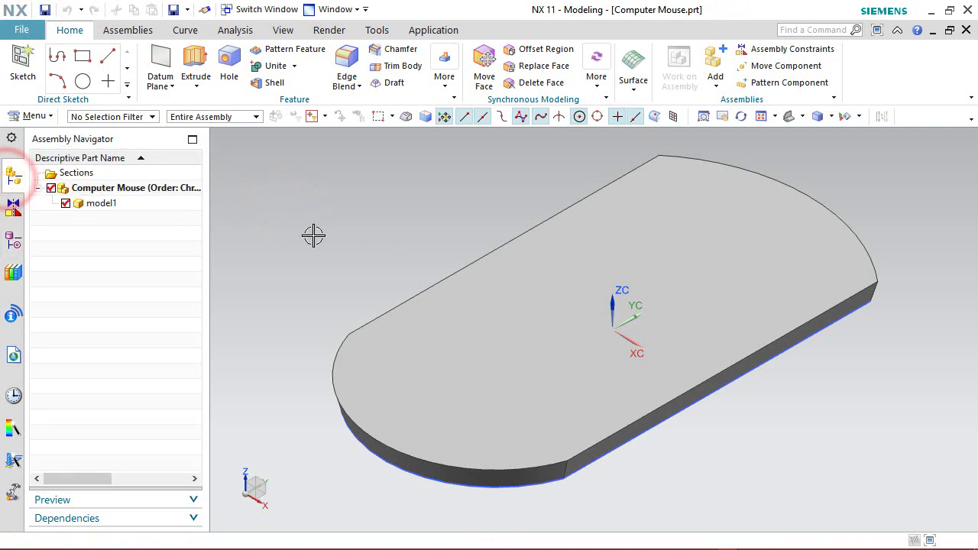
left_click(391, 229)
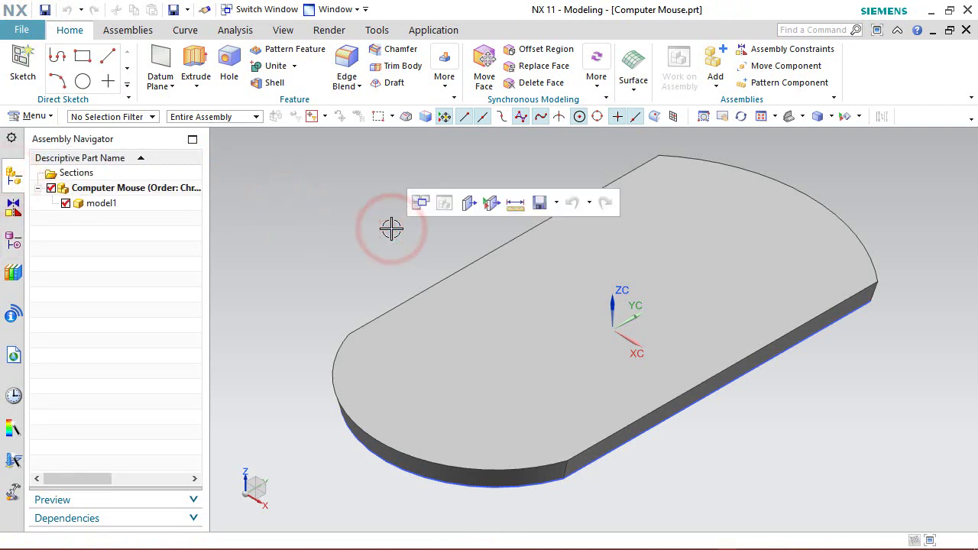
left_click(132, 30)
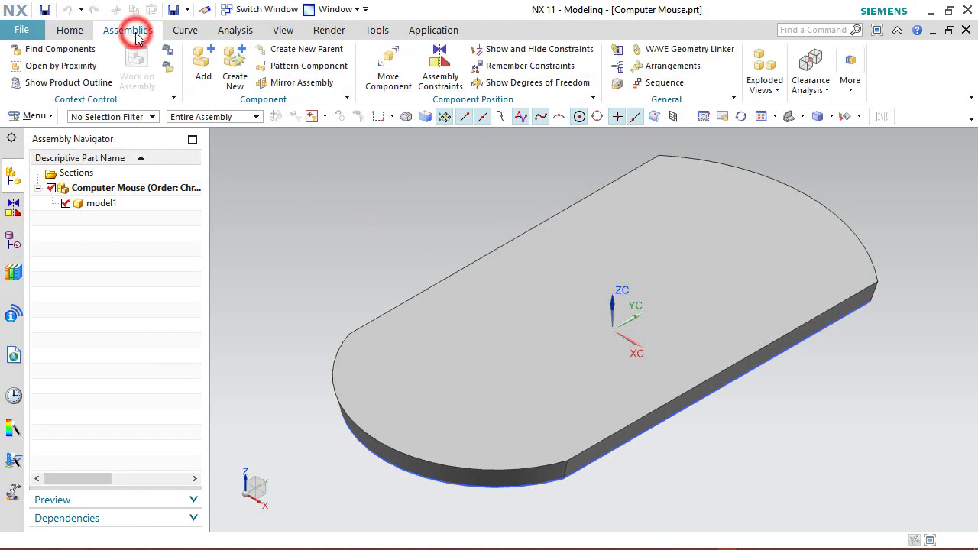
left_click(510, 84)
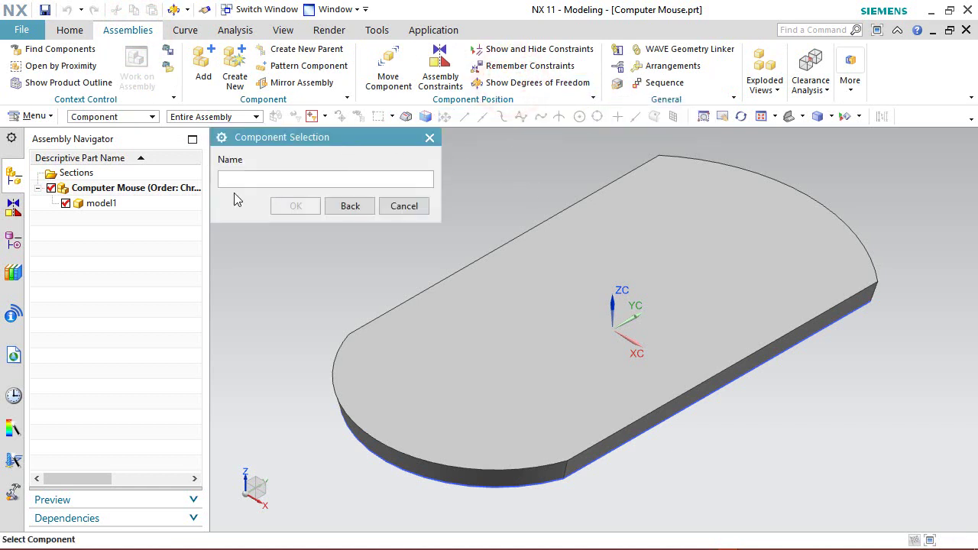
left_click(469, 321)
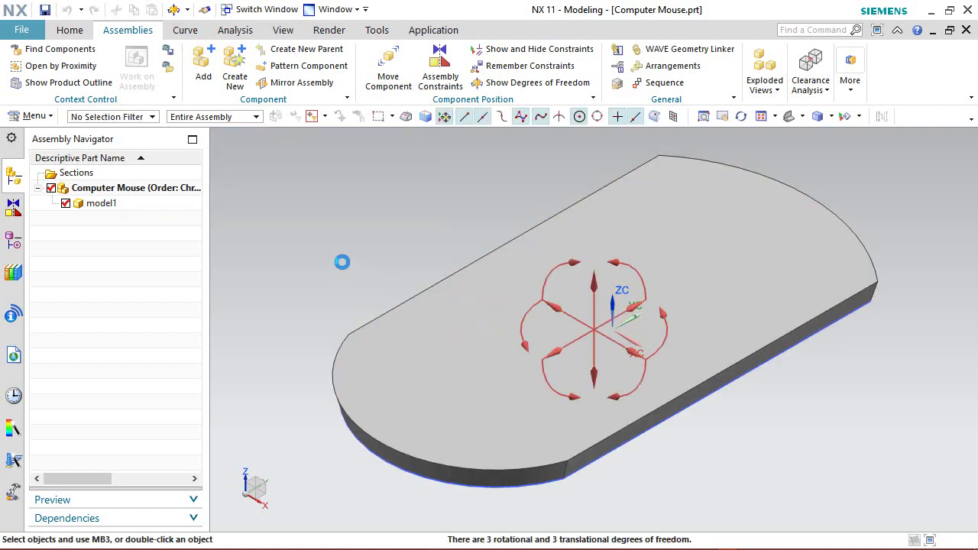
left_click(336, 189)
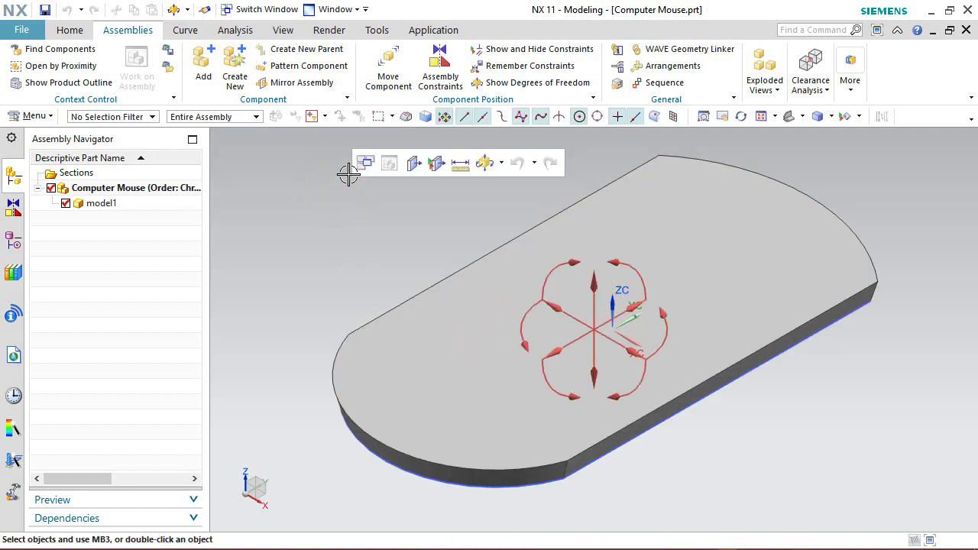
Apply a Fix assembly constraint to the base component
left_click(449, 66)
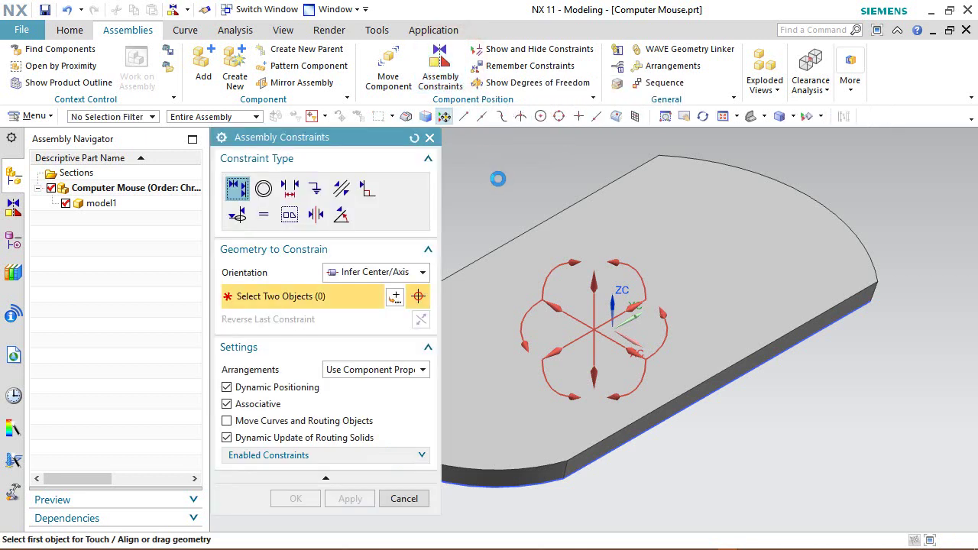
left_click(315, 190)
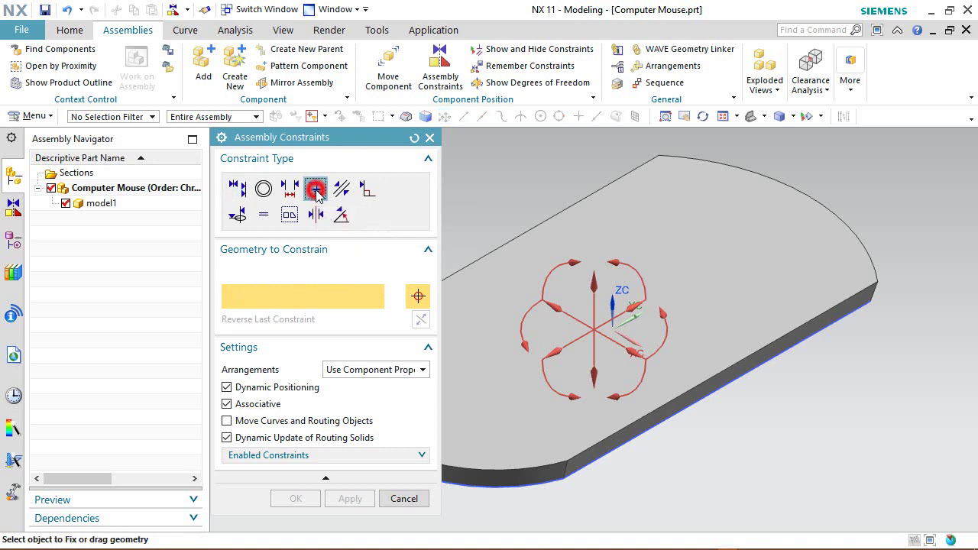
left_click(617, 245)
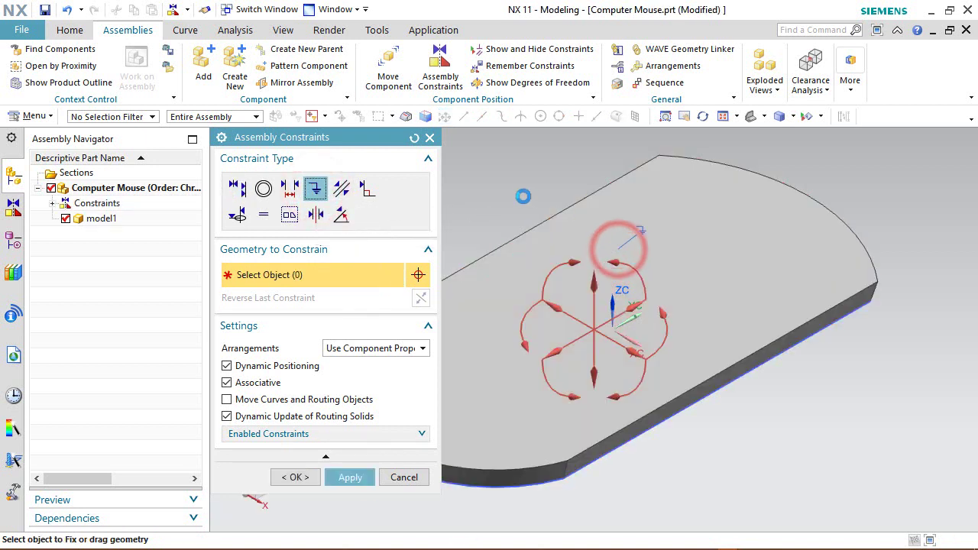
left_click(304, 477)
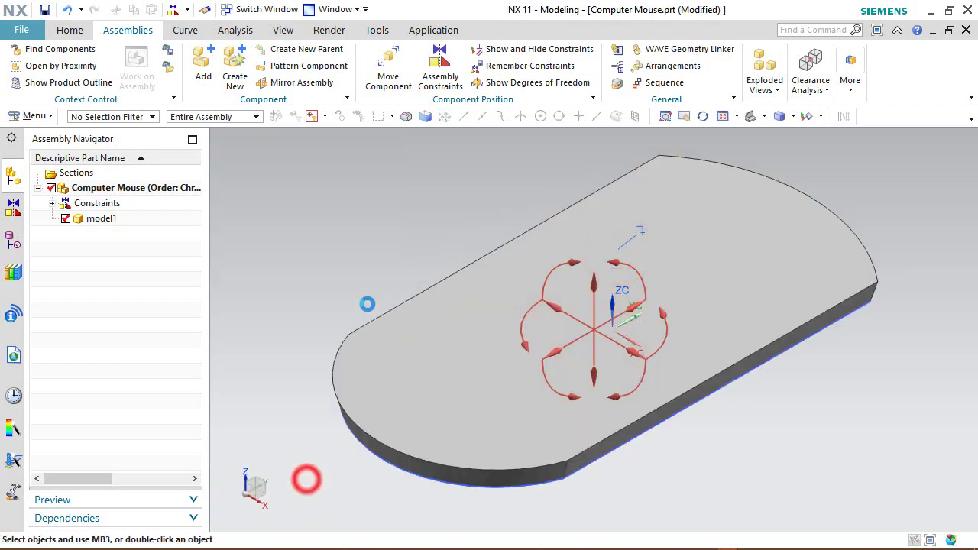
Refresh the display and recheck the degrees of freedom of the fixed base component
right_click(398, 203)
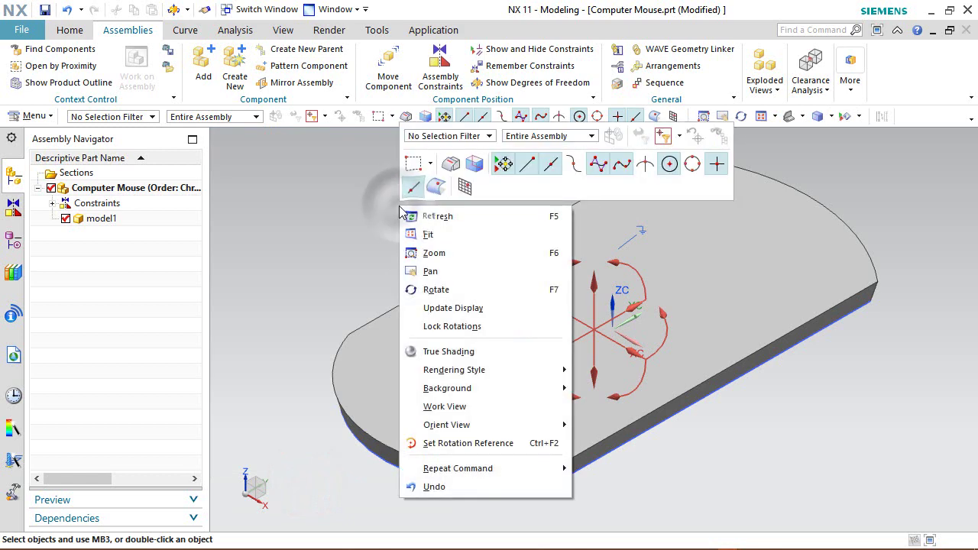
left_click(395, 220)
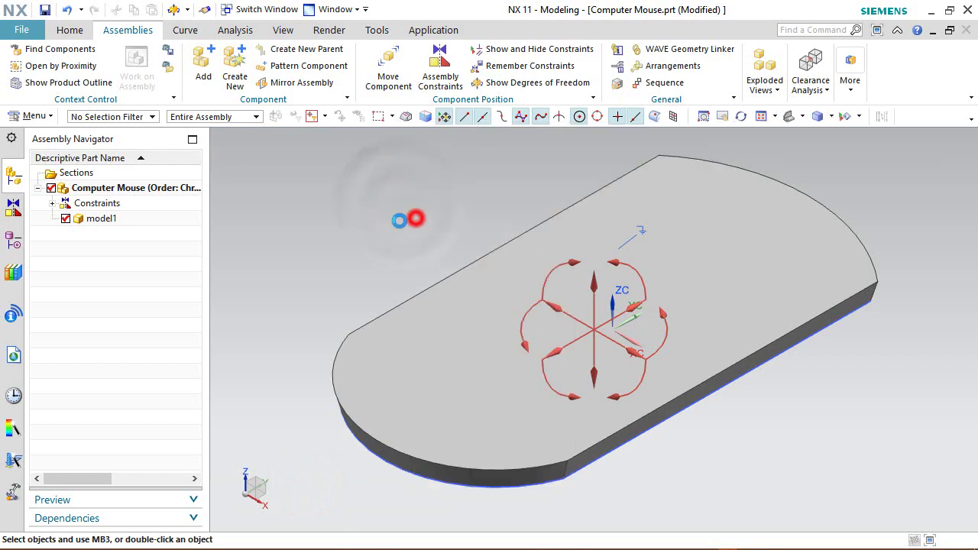
left_click(524, 81)
left_click(508, 295)
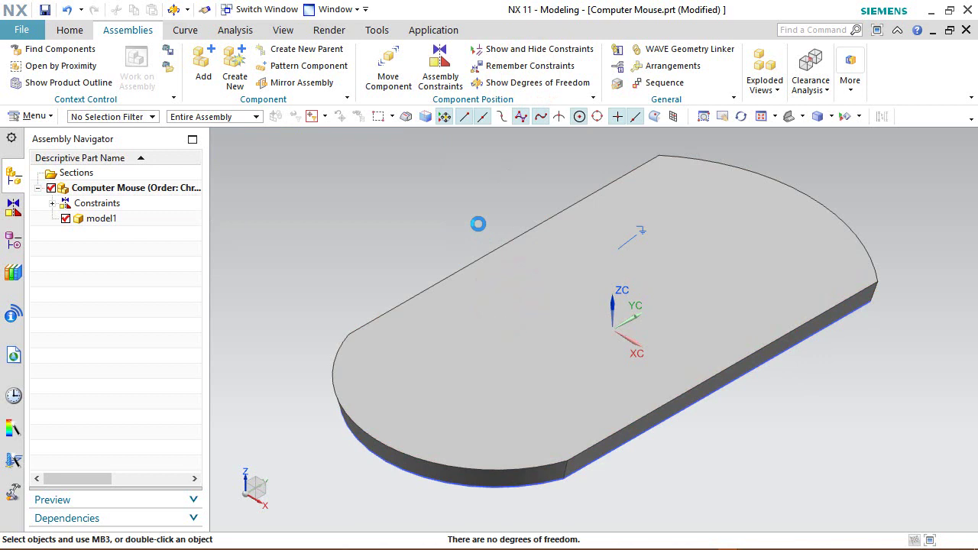
Save the assembly with the fixed base component
left_click(68, 30)
left_click(45, 10)
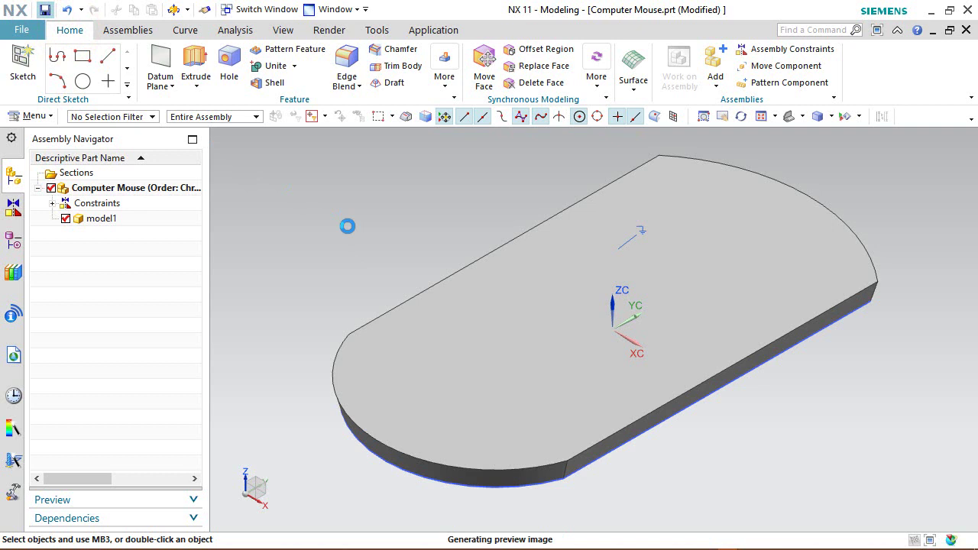
left_click(389, 199)
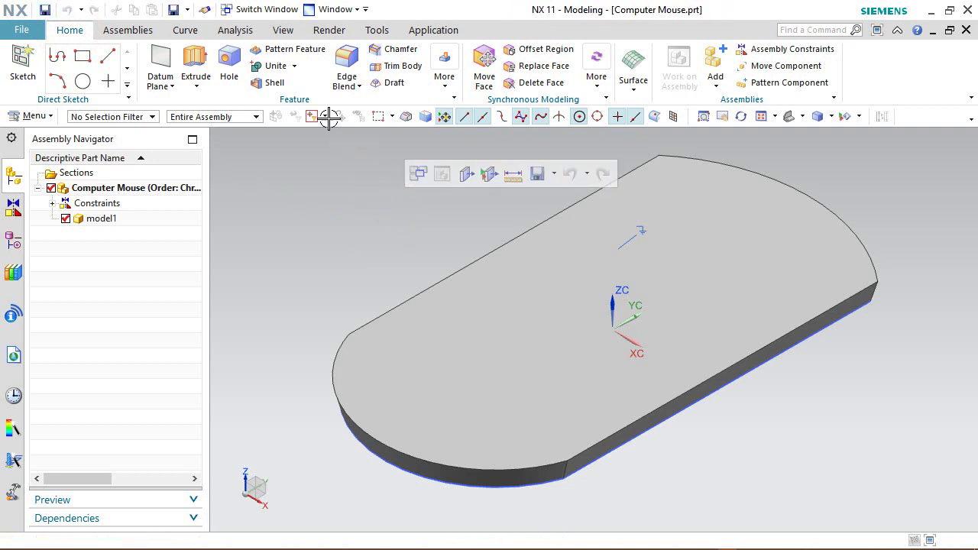
Hide all assembly constraints using Show and Hide
left_click(283, 30)
left_click(221, 73)
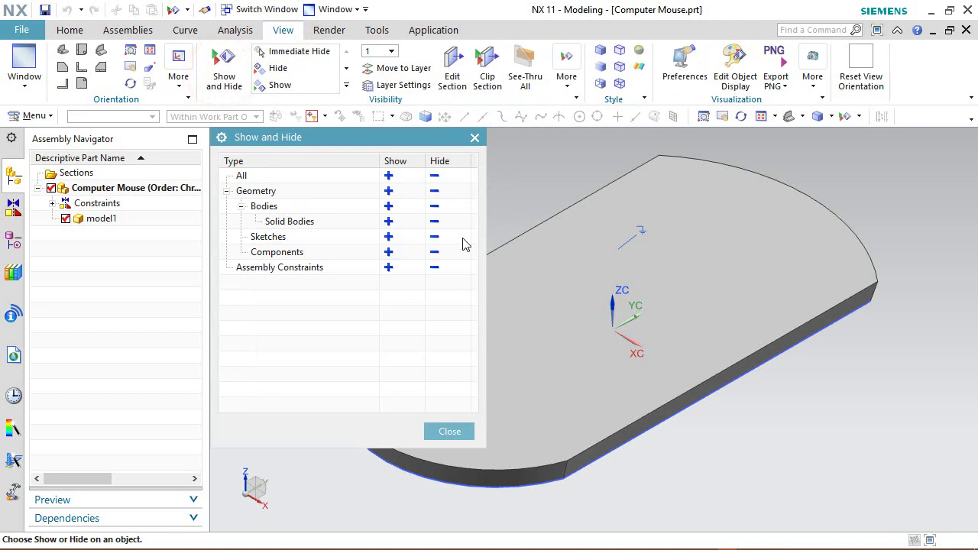
left_click(433, 272)
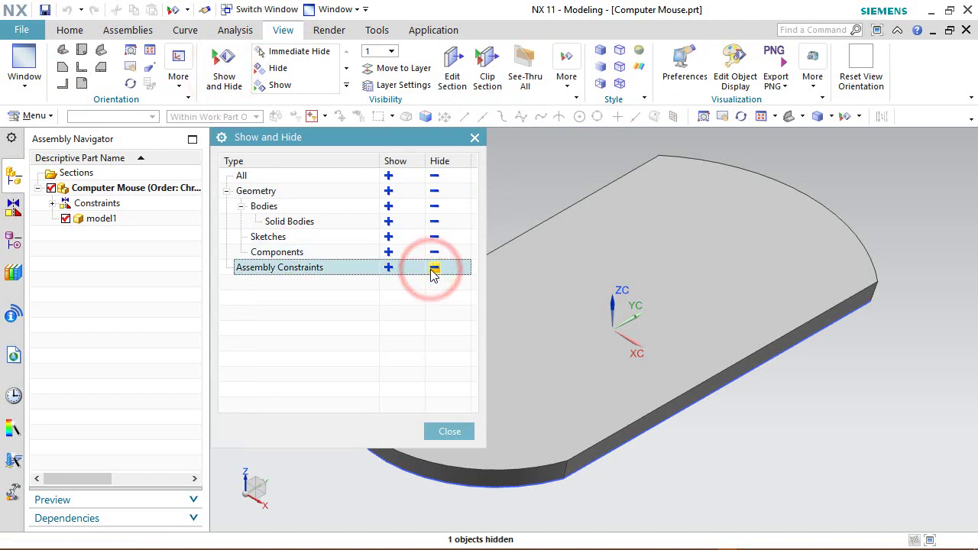
Make the base component the work part and show its datum coordinate system
left_click(454, 431)
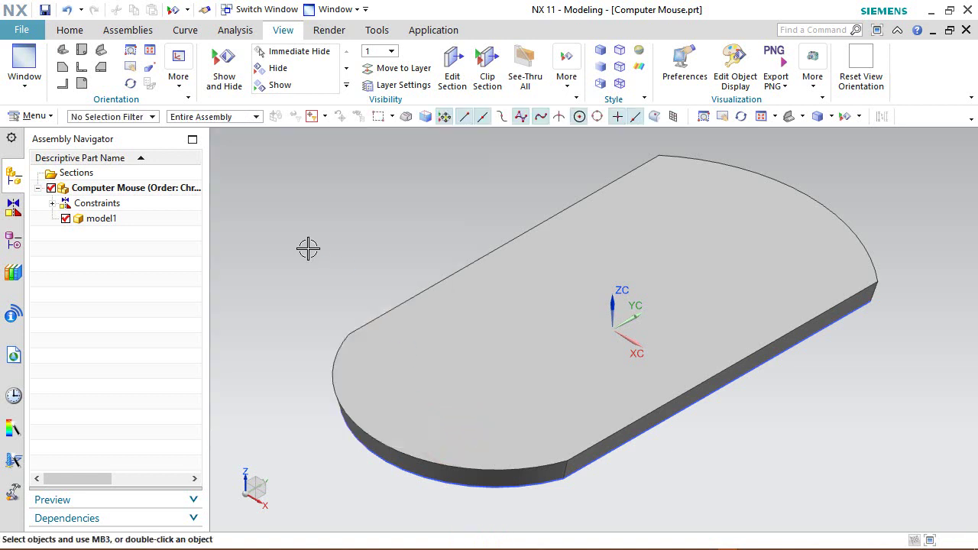
double_click(403, 332)
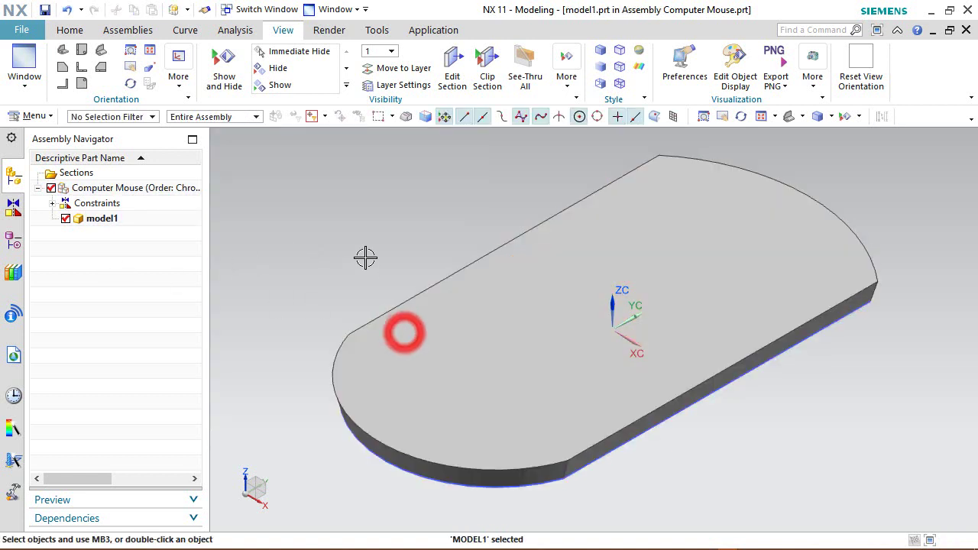
left_click(13, 238)
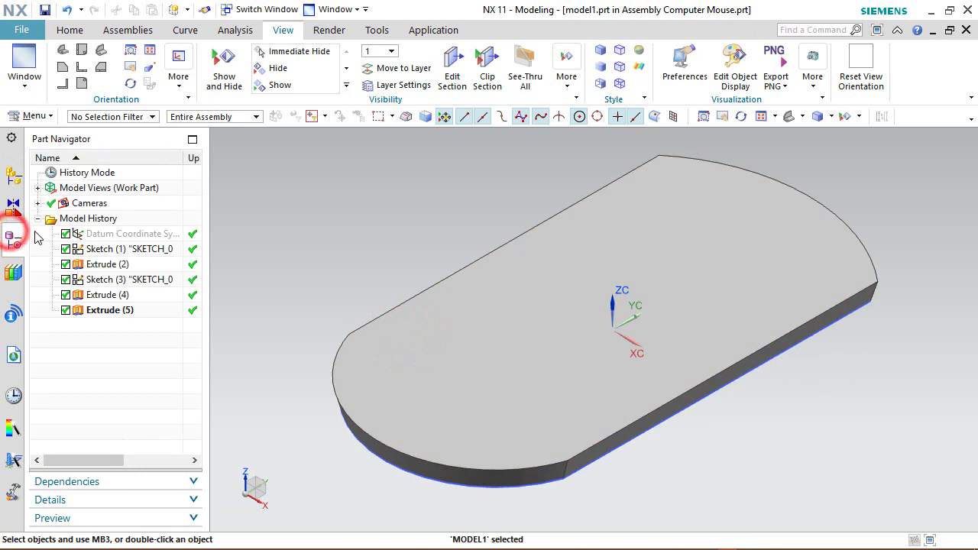
right_click(125, 239)
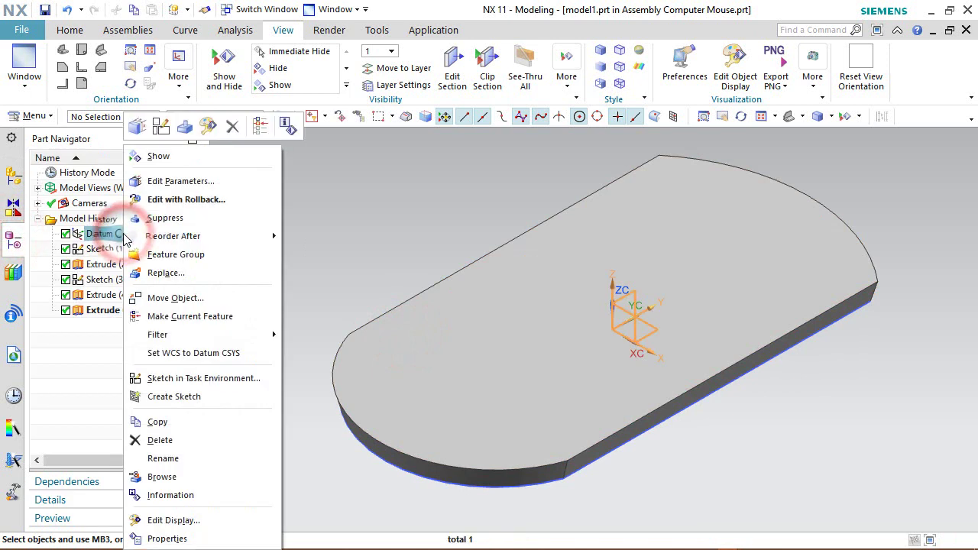
left_click(166, 156)
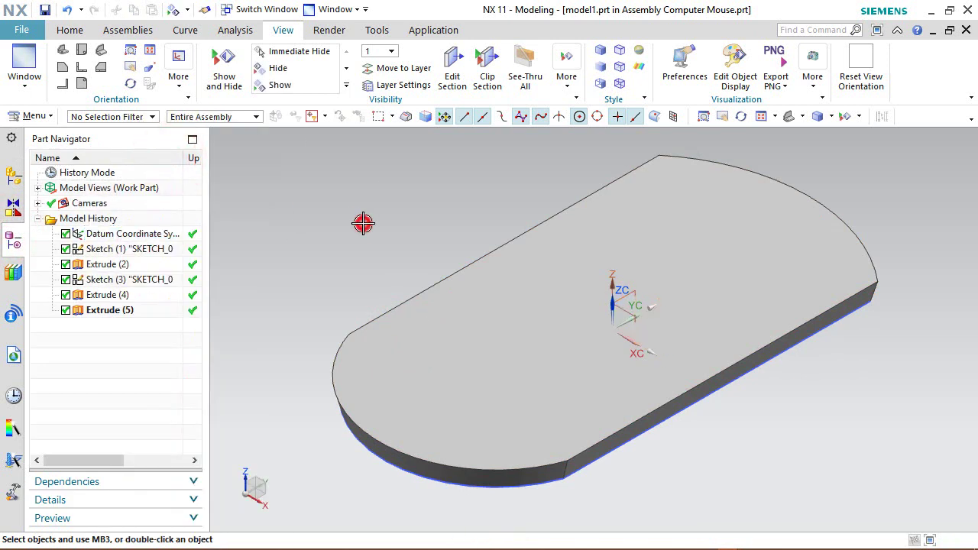
left_click(363, 222)
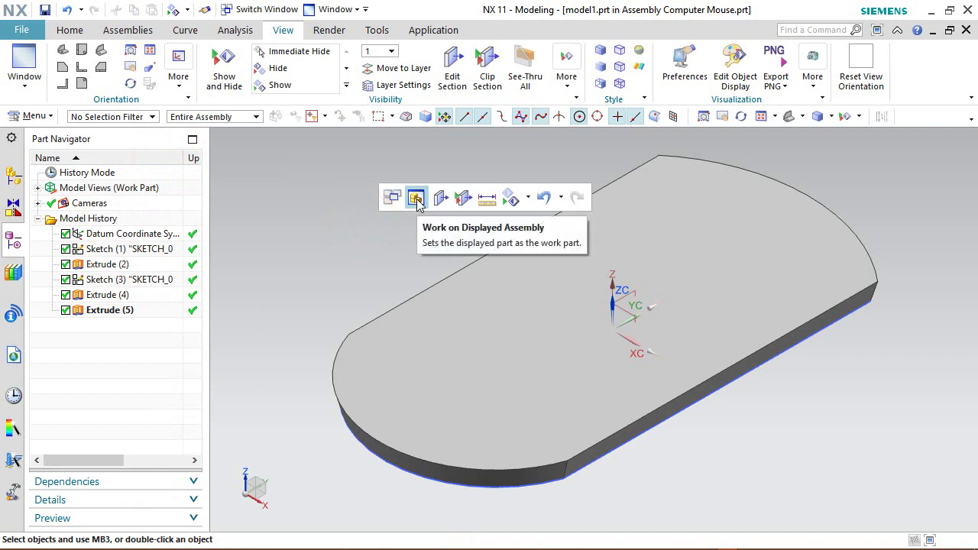
Make the Computer Mouse assembly the work part again and return to its component structure
left_click(416, 199)
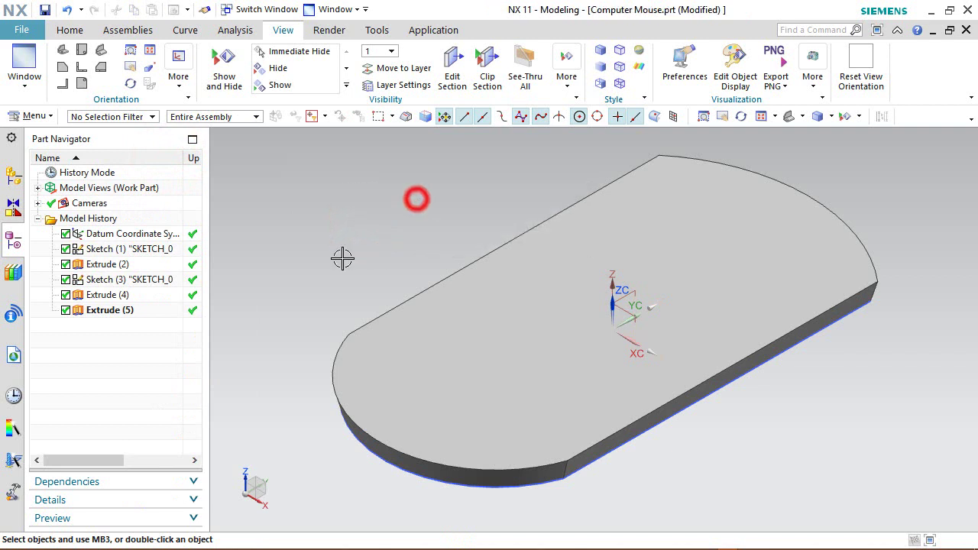
left_click(16, 176)
left_click(286, 185)
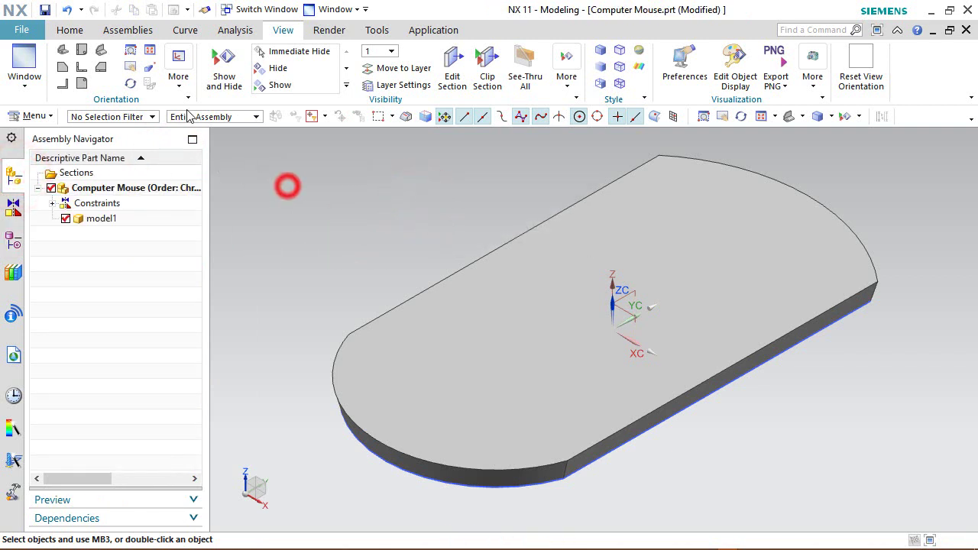
Create an empty component model2.prt from the inch Model template in the assembly and make it the work part
left_click(122, 31)
left_click(272, 197)
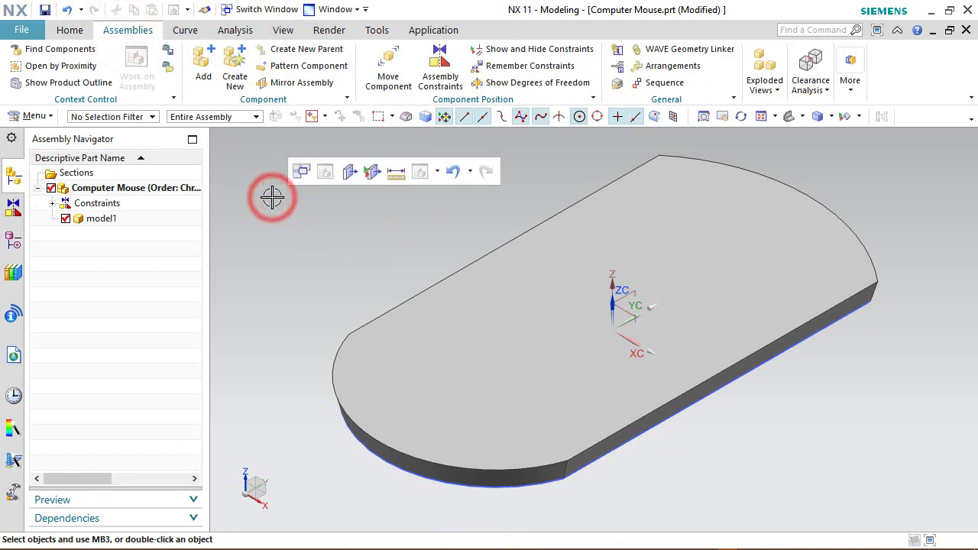
left_click(306, 193)
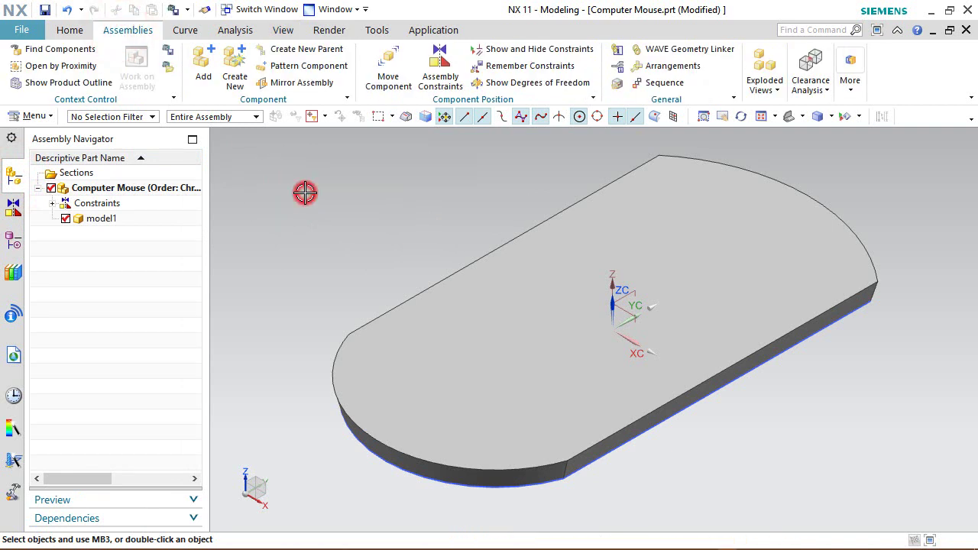
left_click(236, 67)
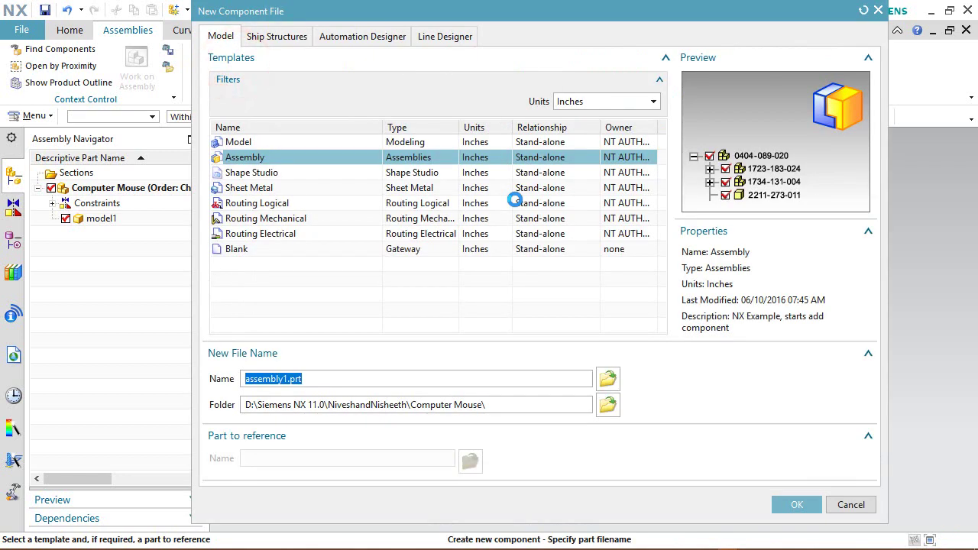
left_click(241, 142)
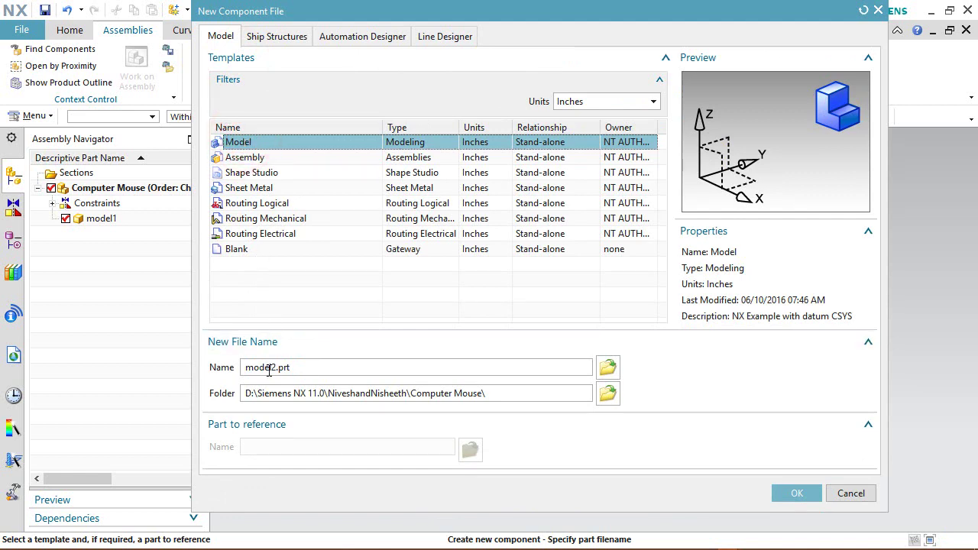
left_click(798, 493)
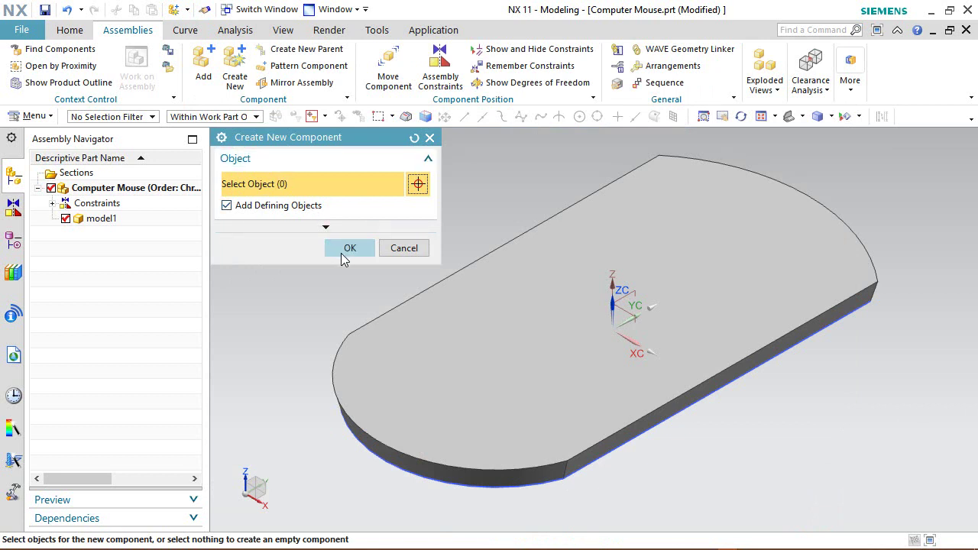
left_click(351, 248)
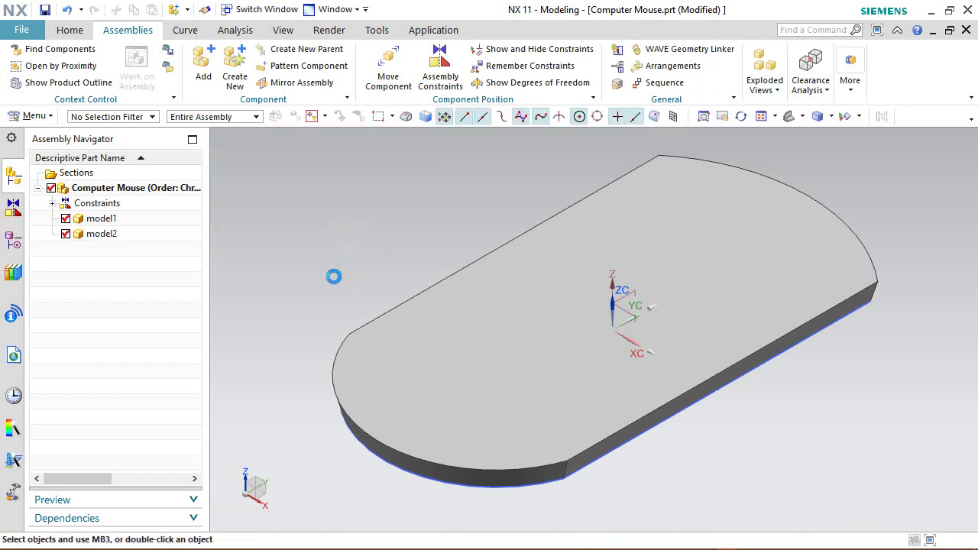
double_click(79, 236)
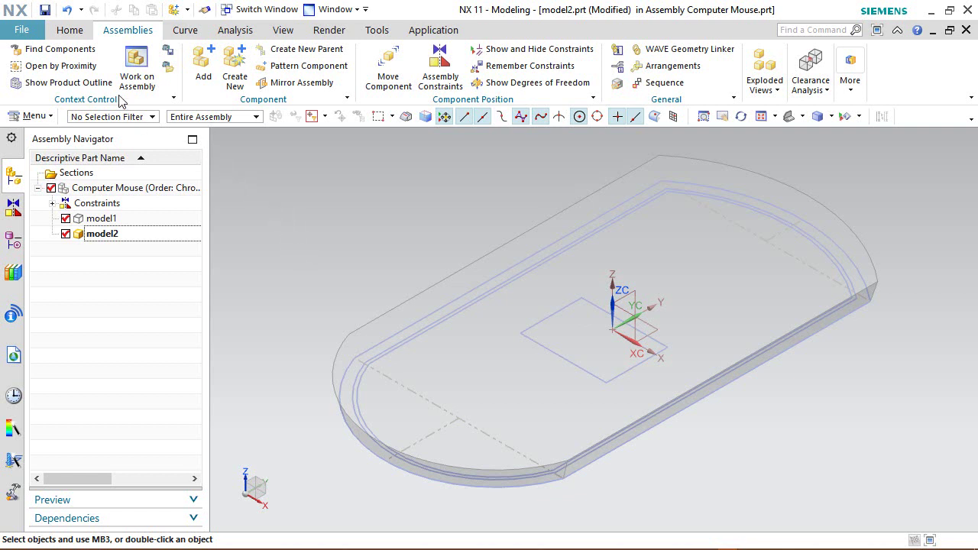
Start a datum plane in model2 with the selection scope set to Entire Assembly and interpart linking enabled
left_click(70, 30)
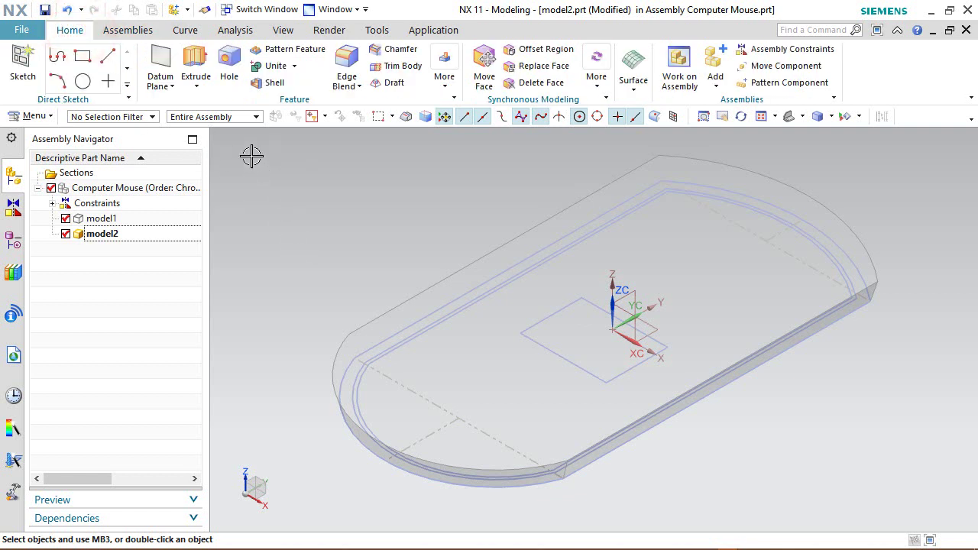
left_click(164, 55)
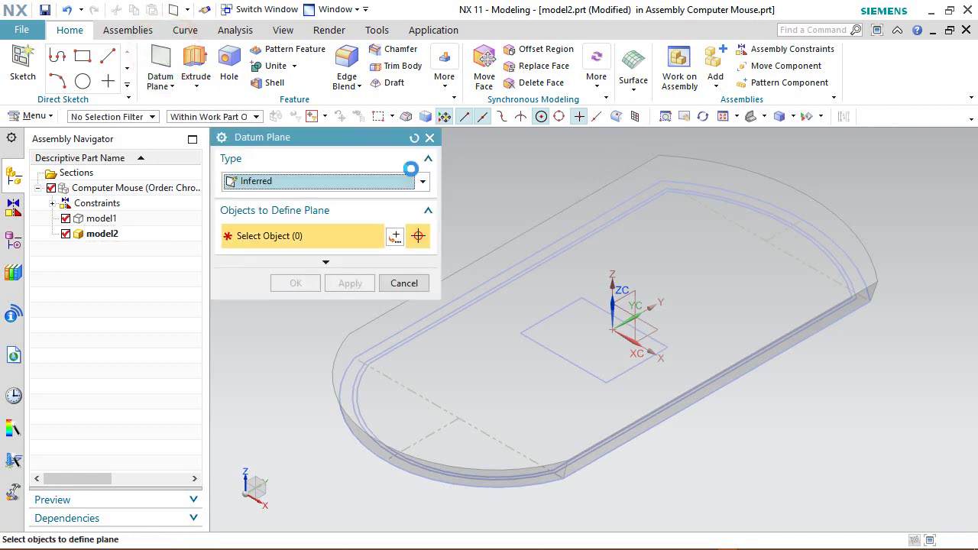
left_click(256, 117)
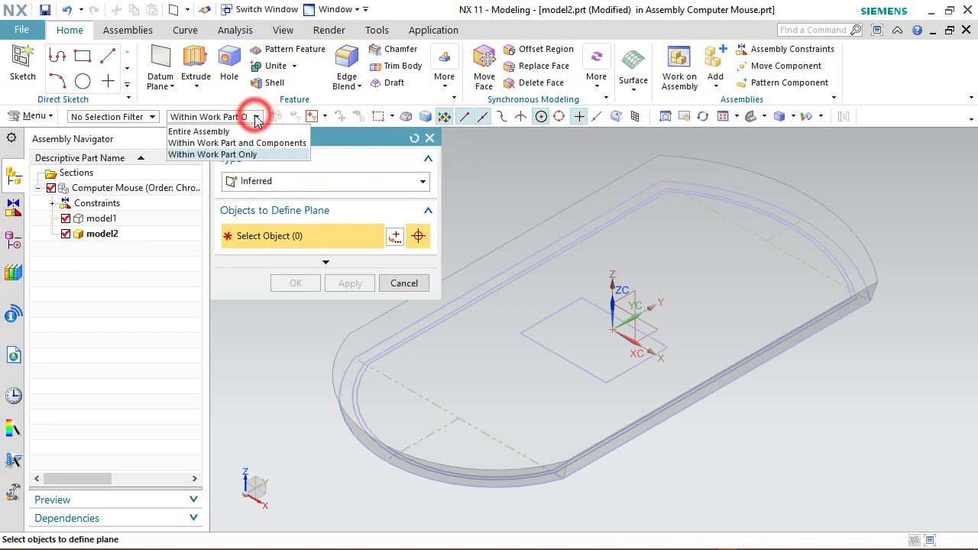
left_click(206, 130)
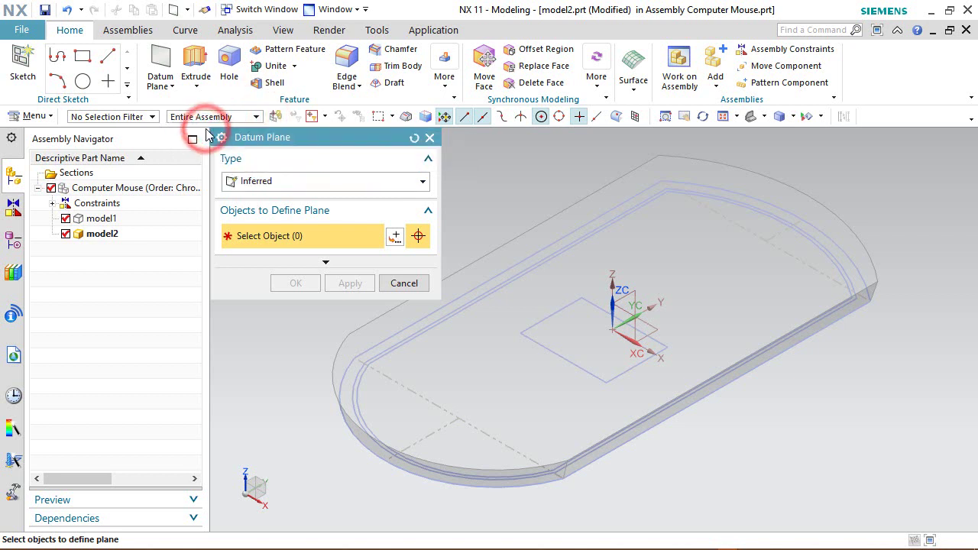
left_click(275, 117)
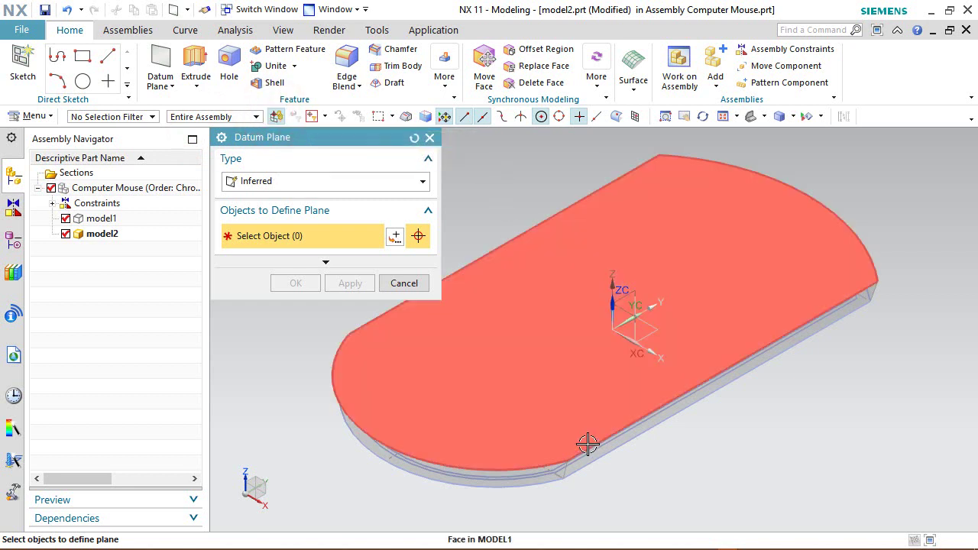
Create a datum plane through the base's long straight upper edge on the +X side, WAVE-linked, at 0 degrees to the YZ plane
scroll(591, 446, "up", 2)
scroll(591, 445, "up", 2)
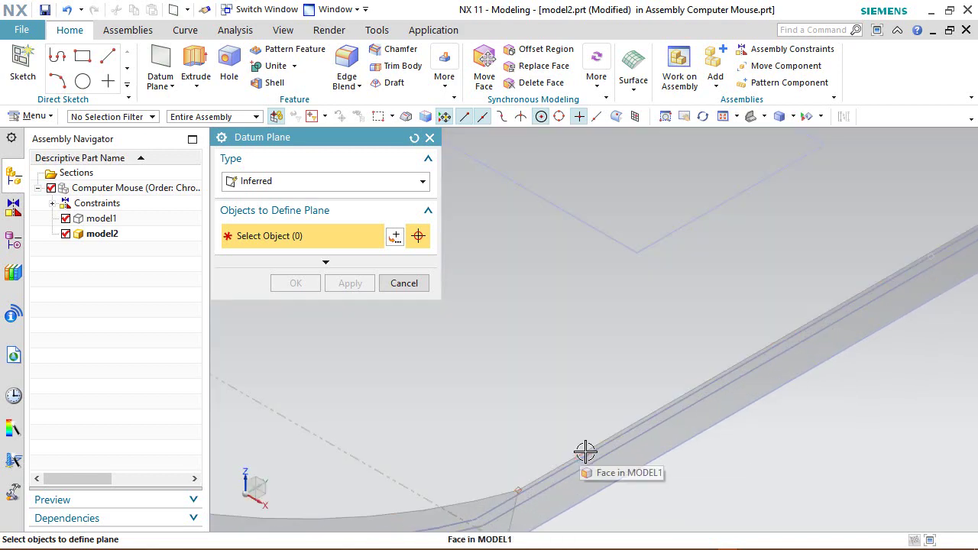
left_click(585, 450)
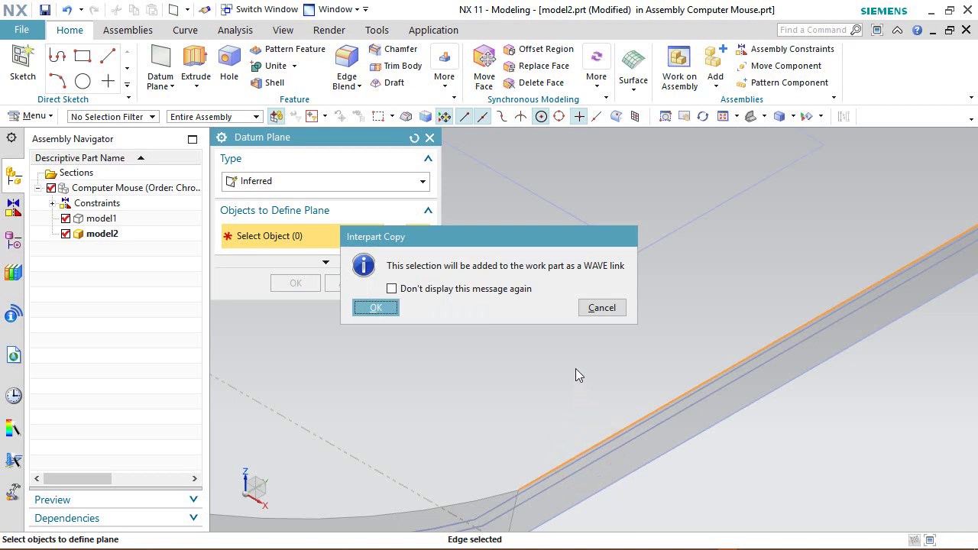
left_click(375, 306)
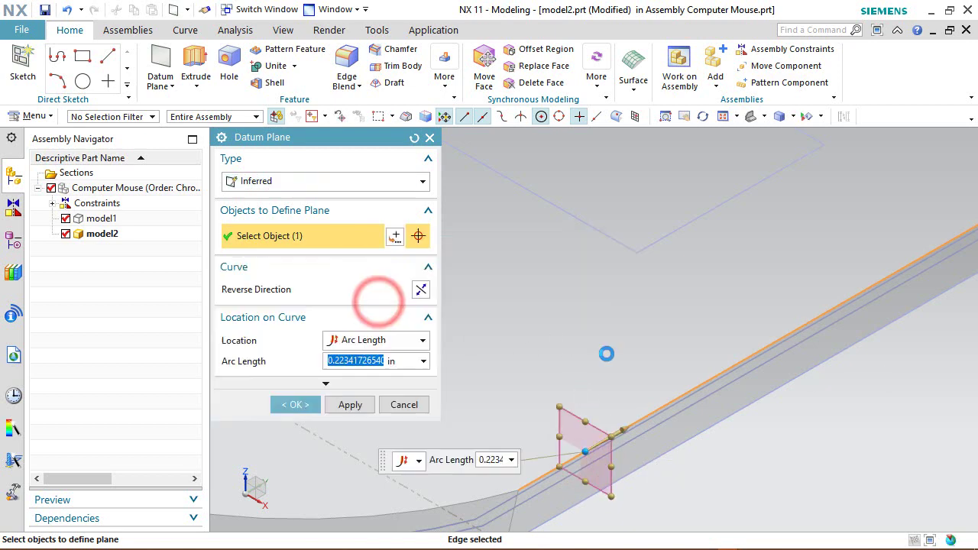
scroll(546, 366, "down", 2)
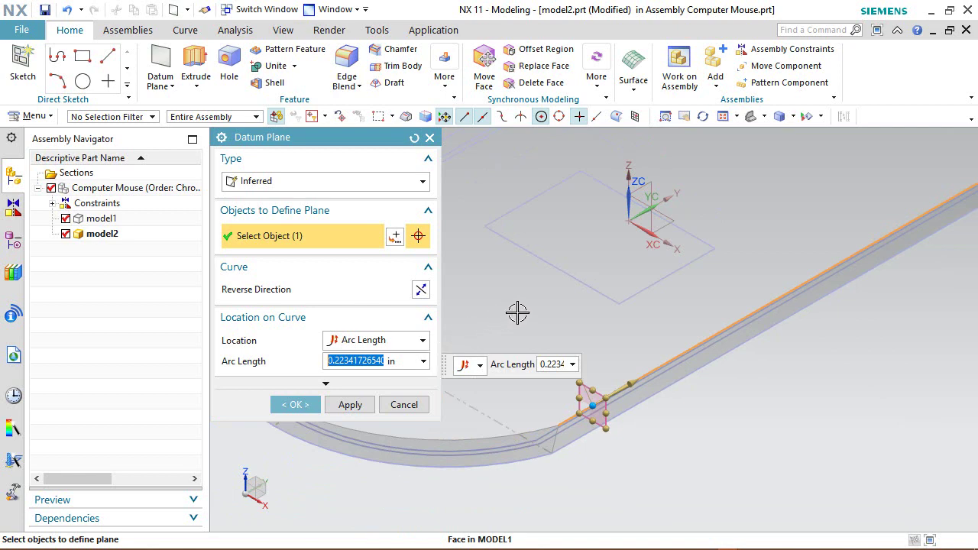
left_click(647, 193)
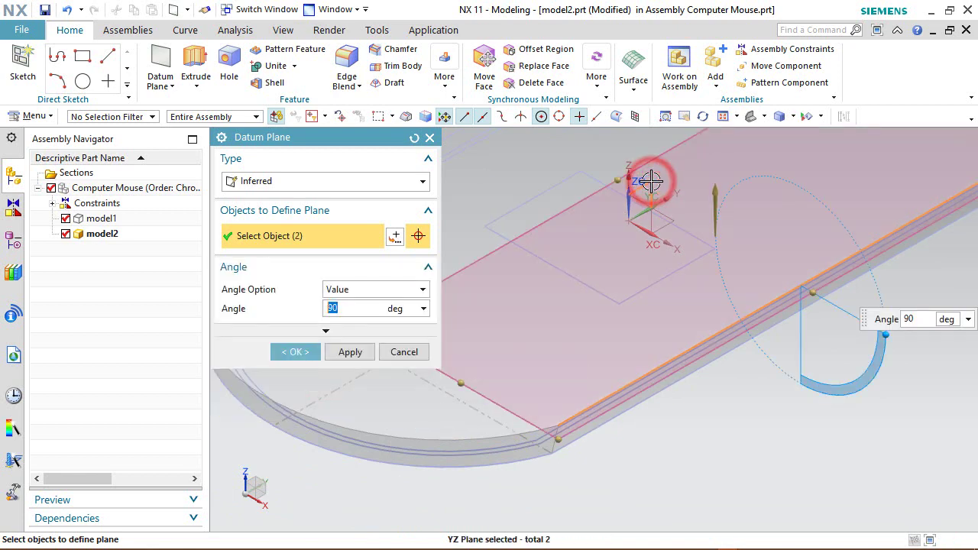
left_click(912, 321)
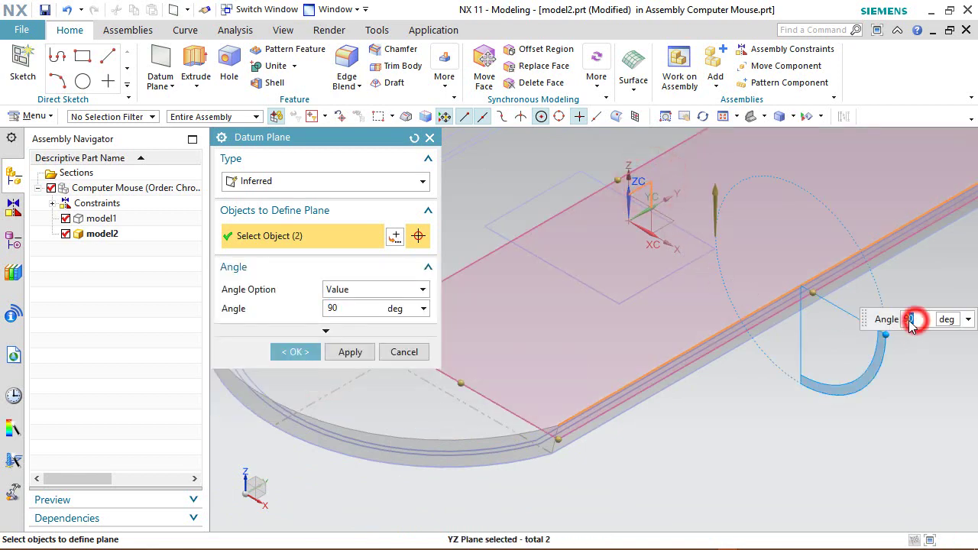
type("0")
key("Return")
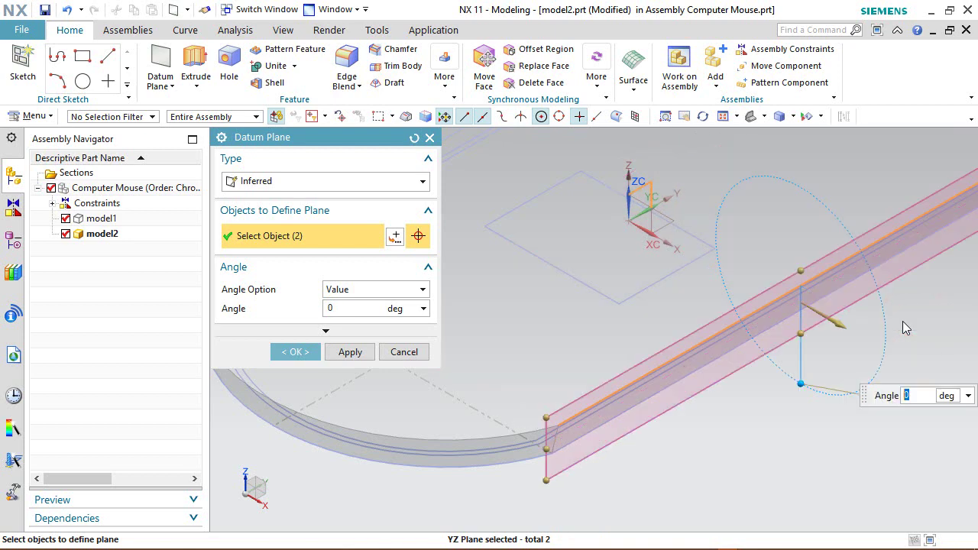
scroll(471, 410, "down", 3)
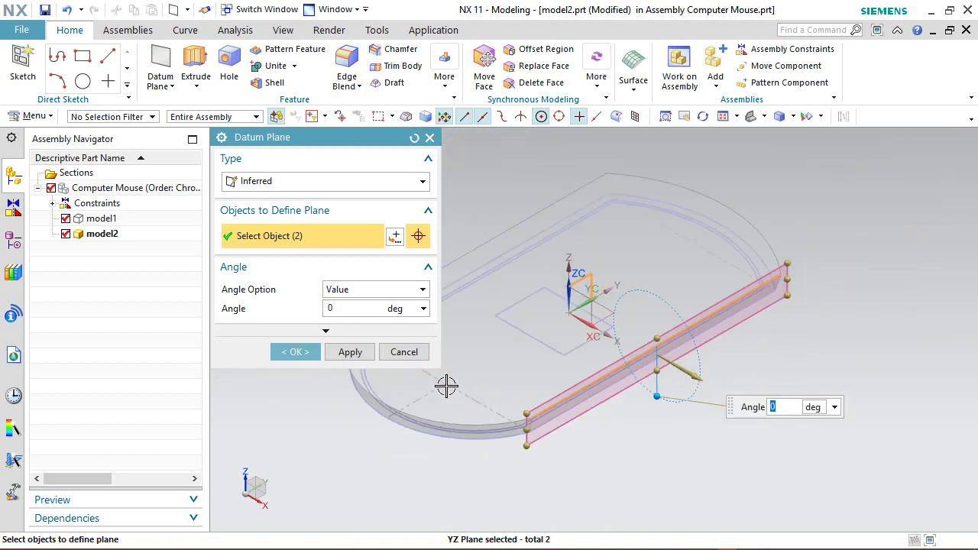
left_click(302, 351)
middle_click_drag(589, 477, 560, 415)
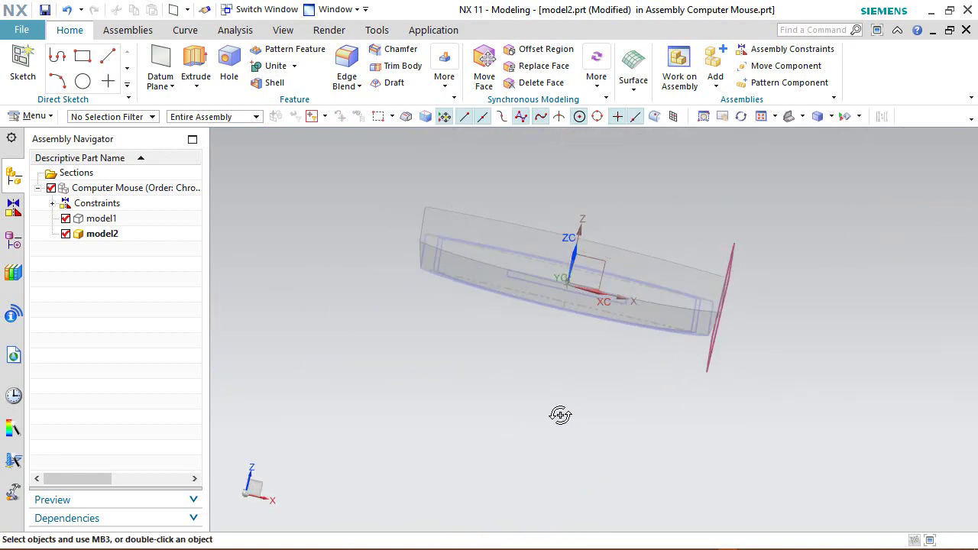
key("Home")
Examine the features in model2's model history
right_click(350, 245)
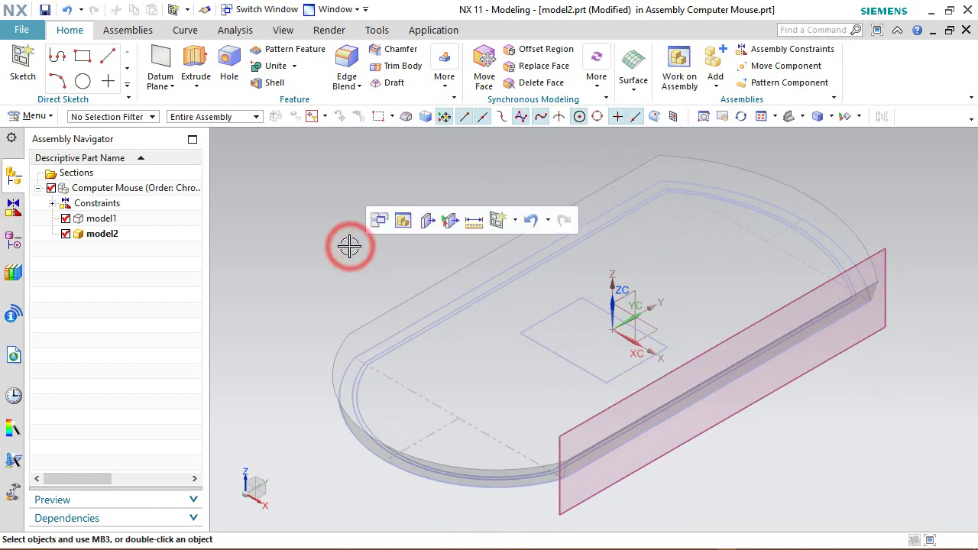
left_click(15, 241)
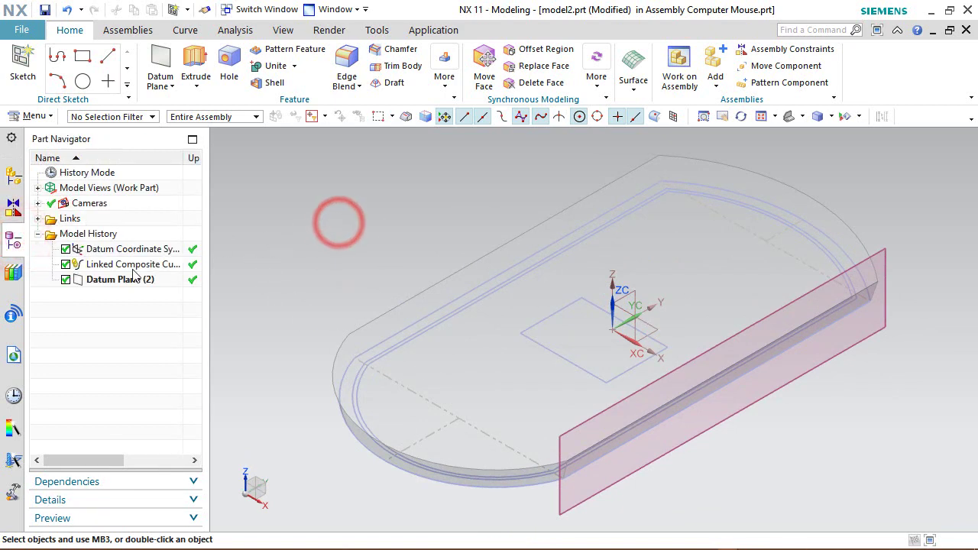
right_click(275, 246)
left_click(276, 246)
Set the dimension units in Drafting Preferences to fractional display, 5 decimal places, a 1/32 fraction denominator and a period as decimal delimiter
left_click(21, 30)
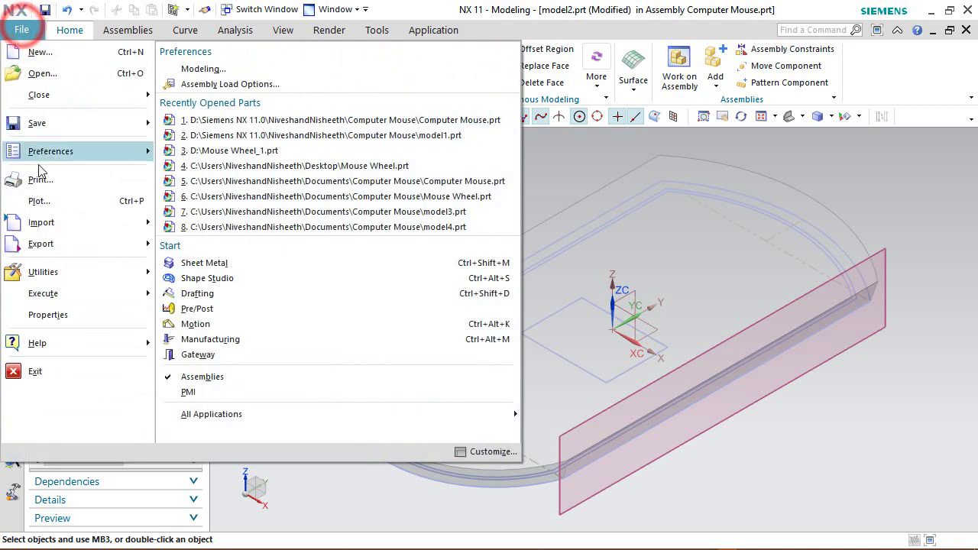
left_click(141, 155)
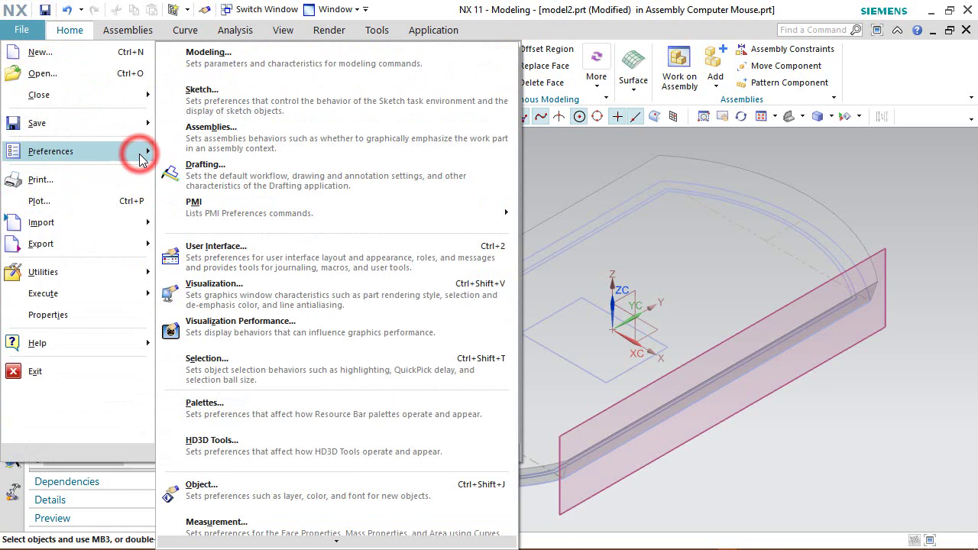
left_click(247, 175)
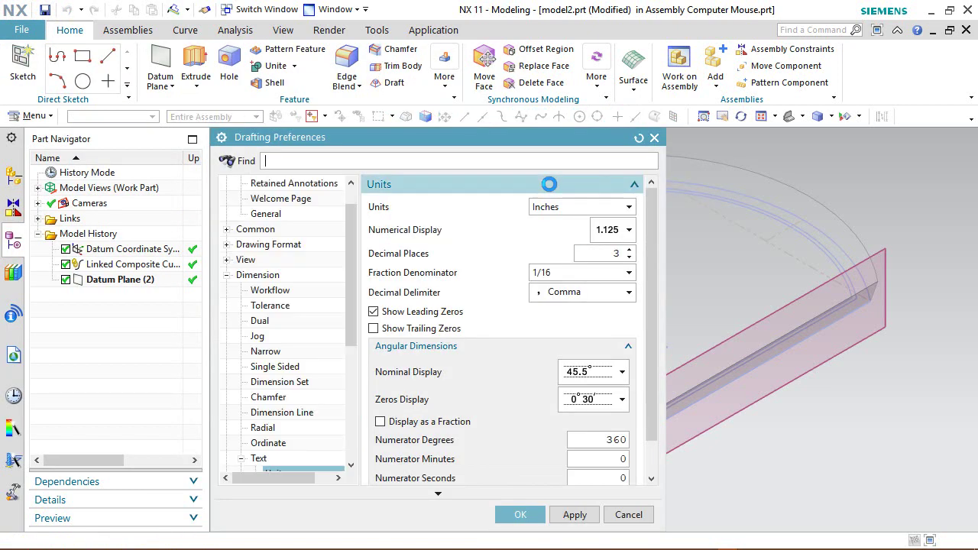
left_click(627, 231)
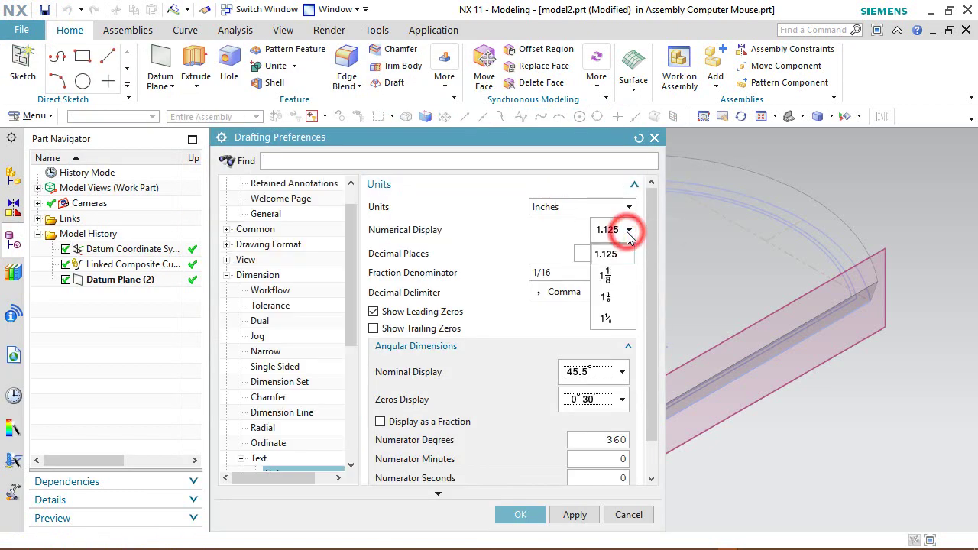
left_click(608, 299)
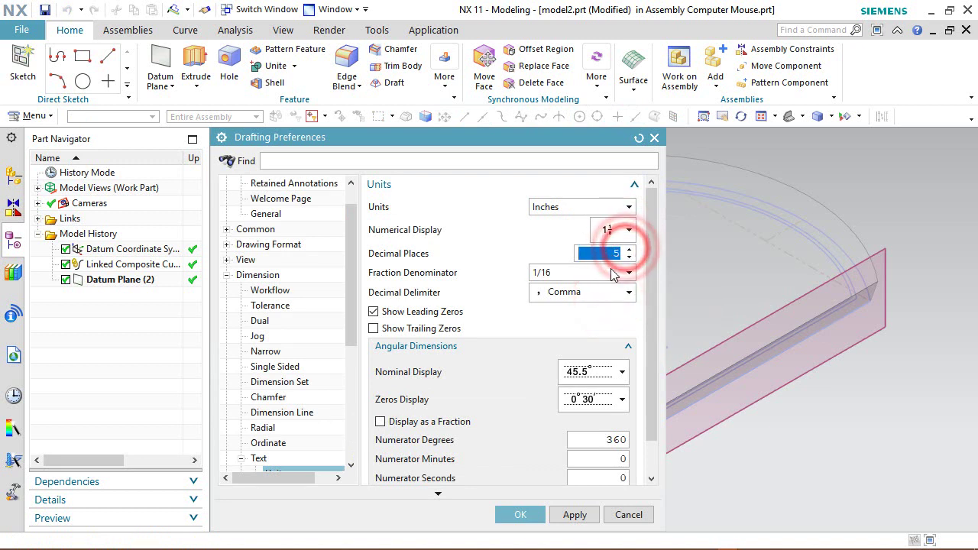
left_click(628, 273)
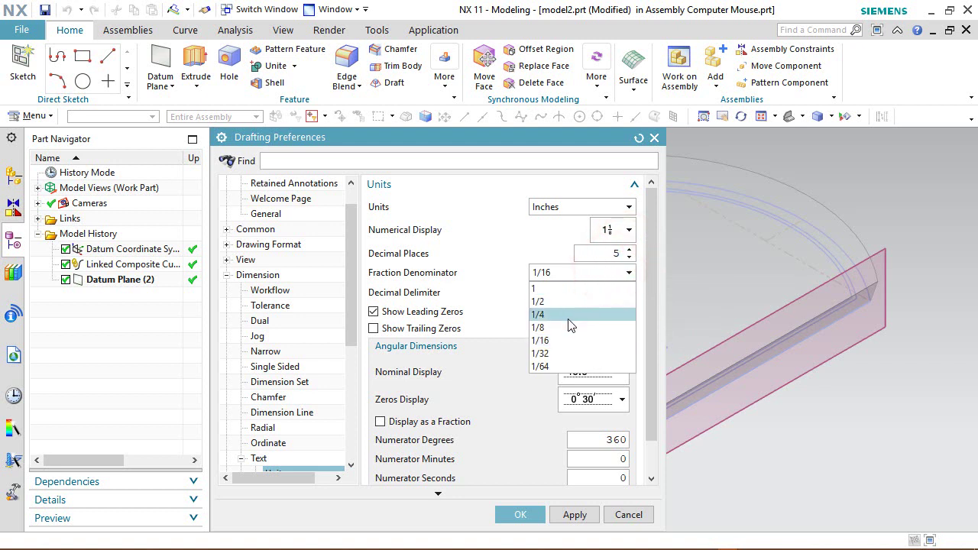
left_click(545, 354)
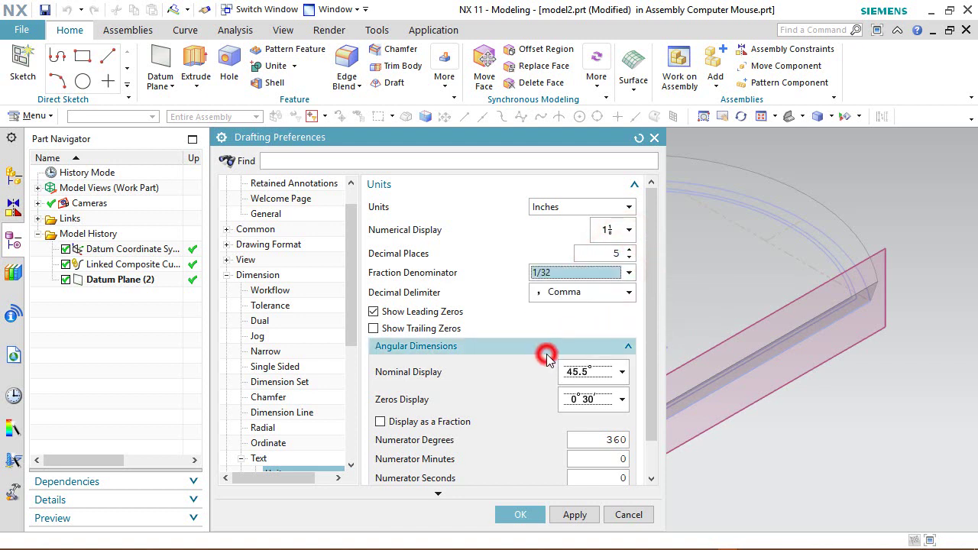
left_click(556, 293)
left_click(556, 311)
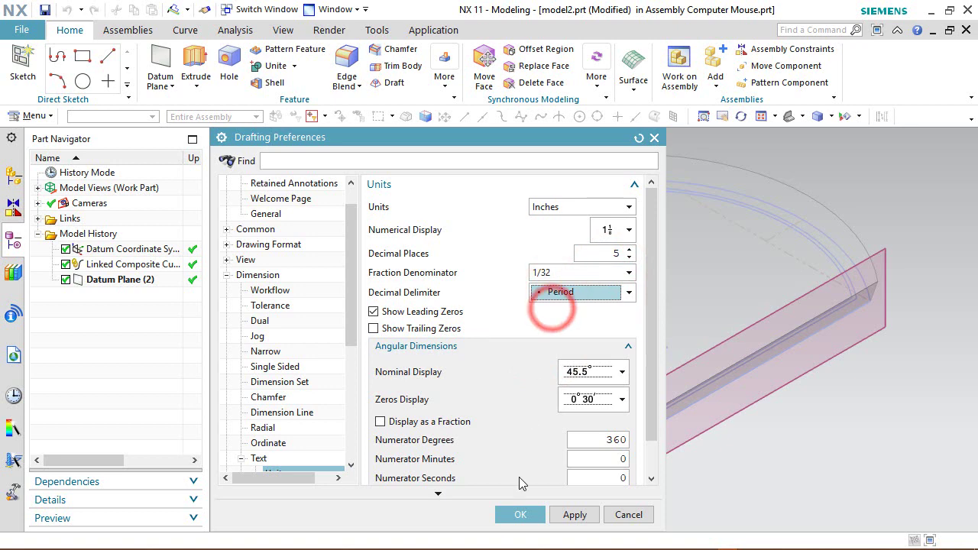
left_click(531, 515)
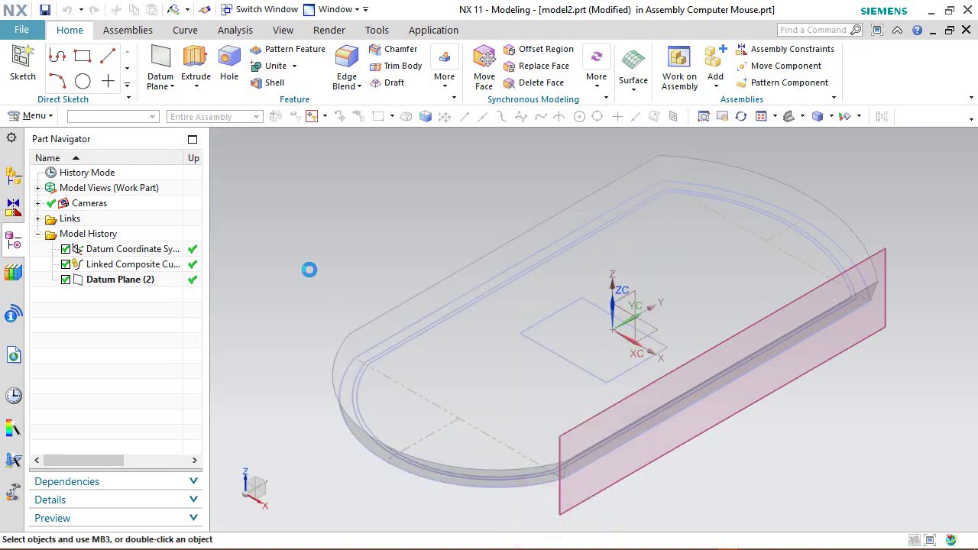
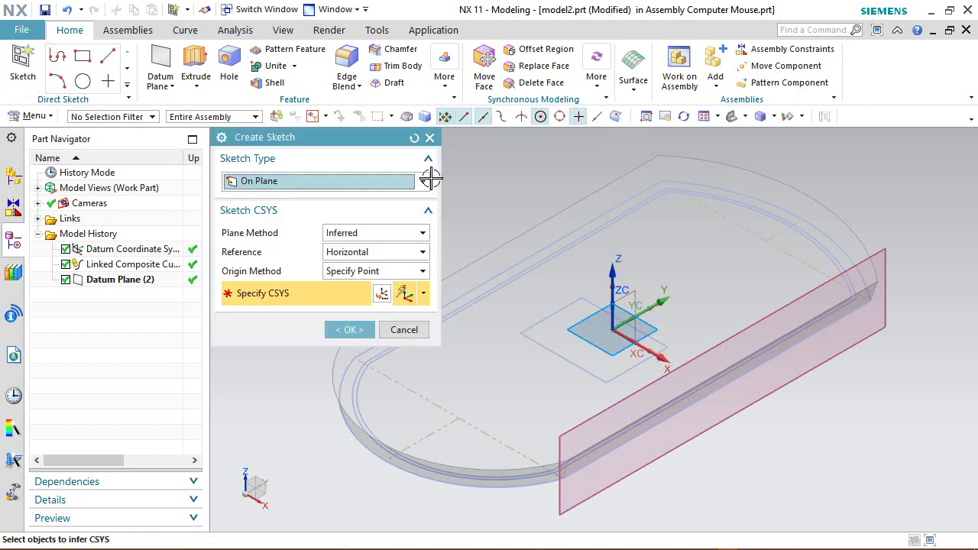
Create a sketch on the datum plane along the base's long straight edge, using the inferred plane method
left_click(276, 116)
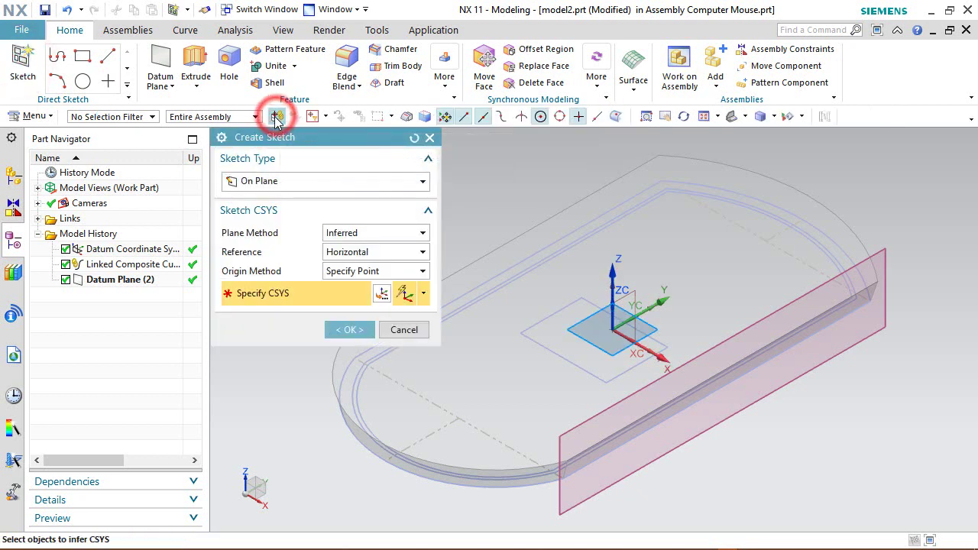
left_click(886, 256)
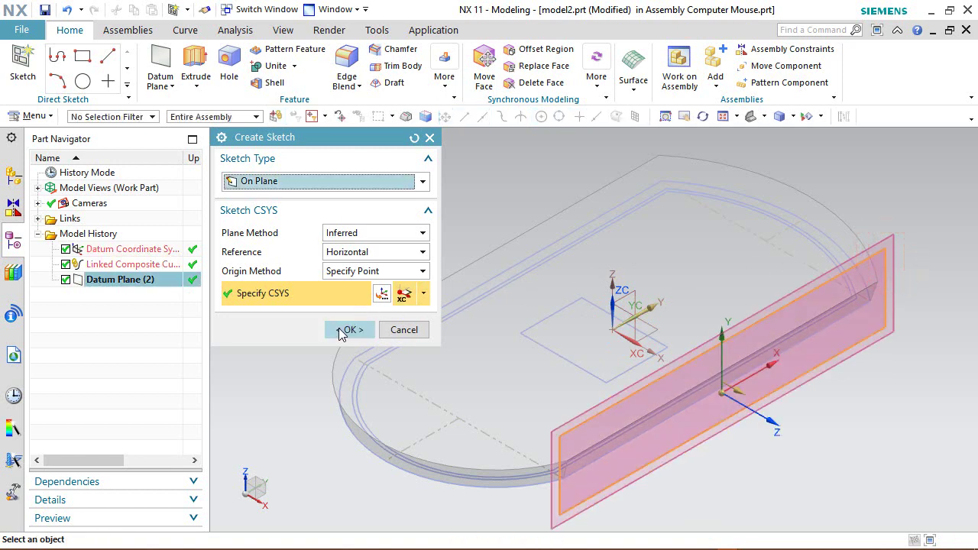
left_click(344, 330)
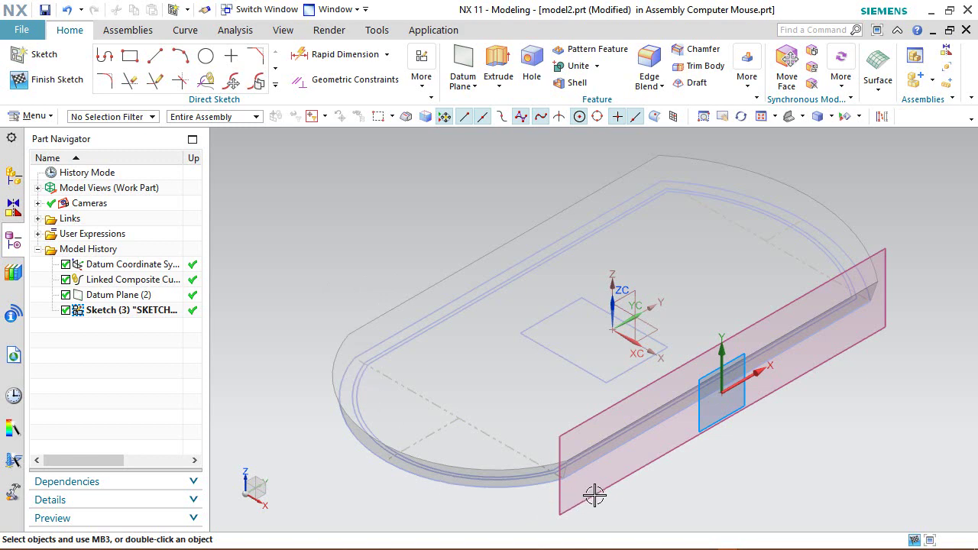
Add an intersection curve between the sketch plane and the base's faces, using the Body Faces rule, with the view facing the sketch
middle_click_drag(609, 503, 729, 422)
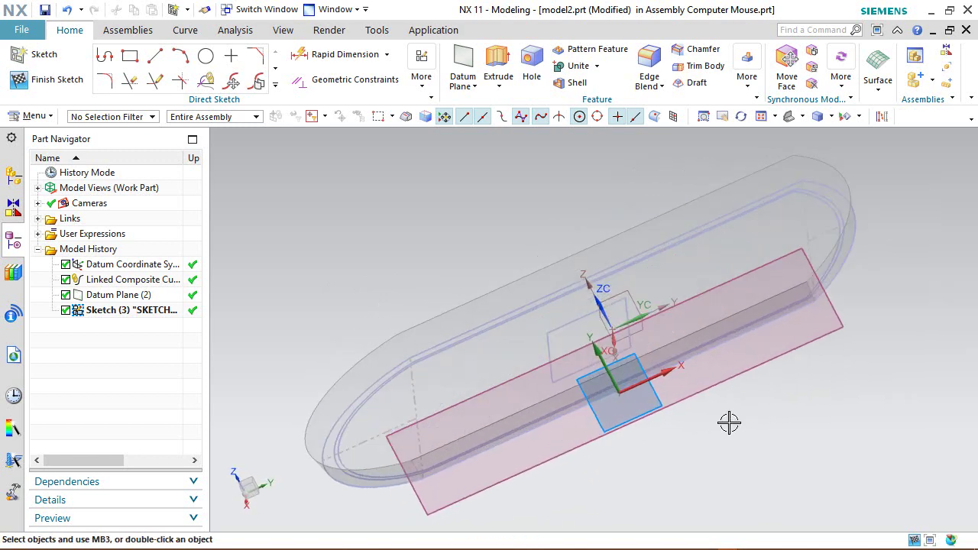
right_click_drag(731, 423, 707, 424)
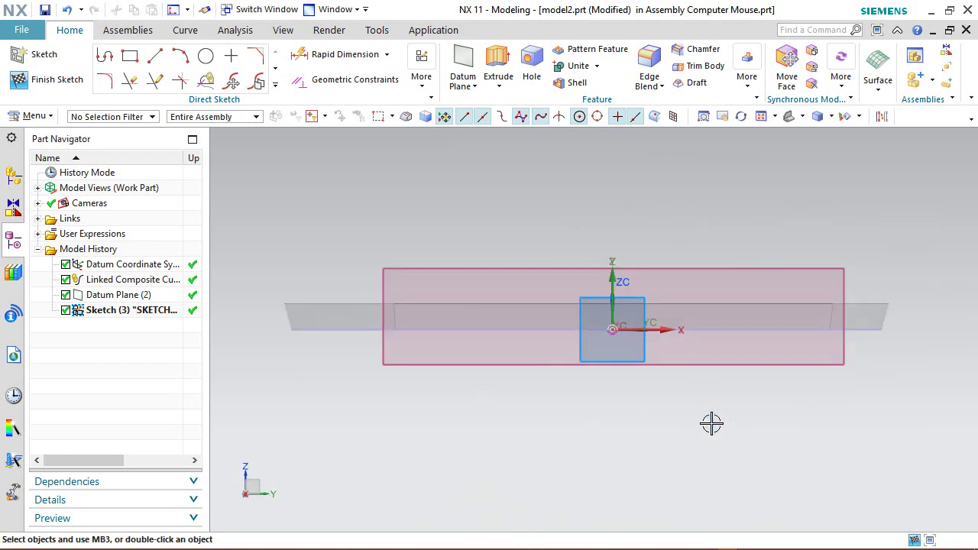
scroll(600, 213, "up", 1)
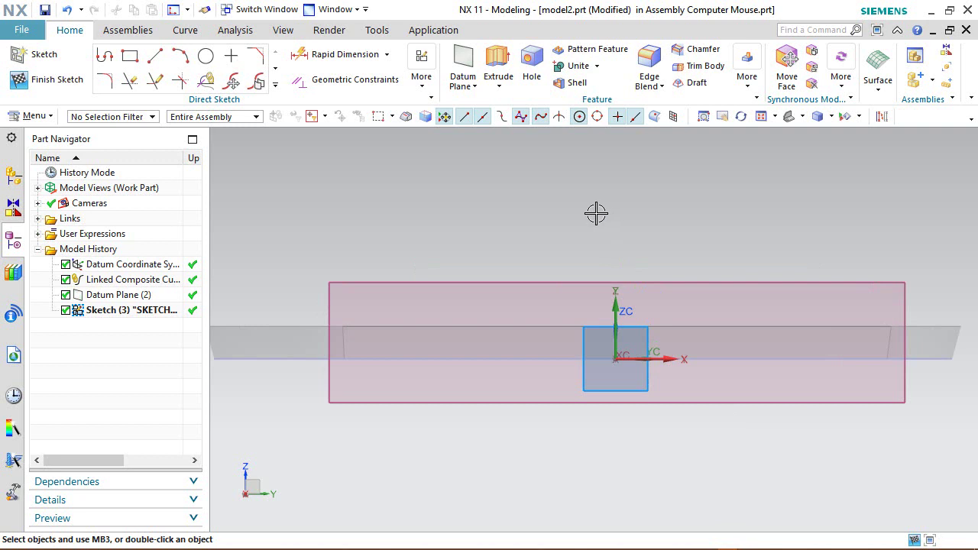
left_click(276, 85)
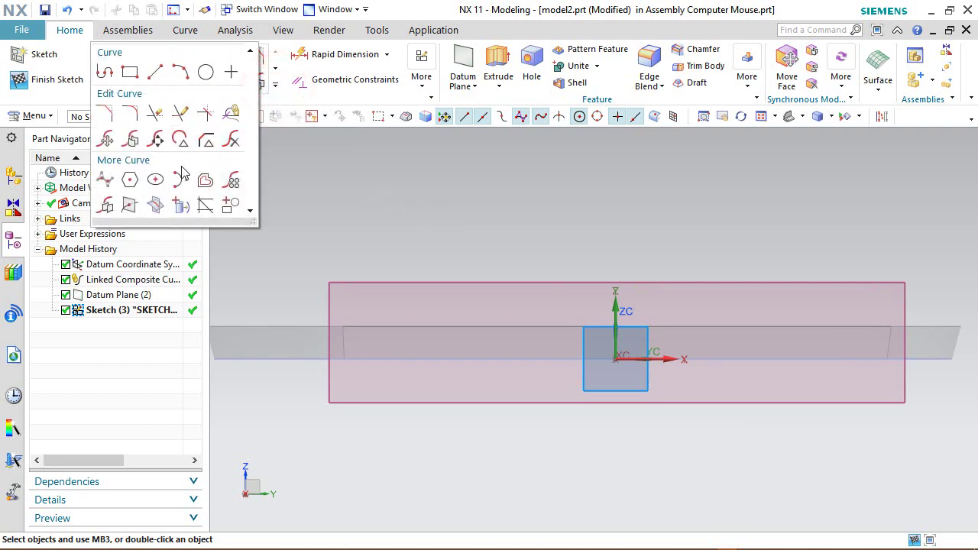
left_click(156, 206)
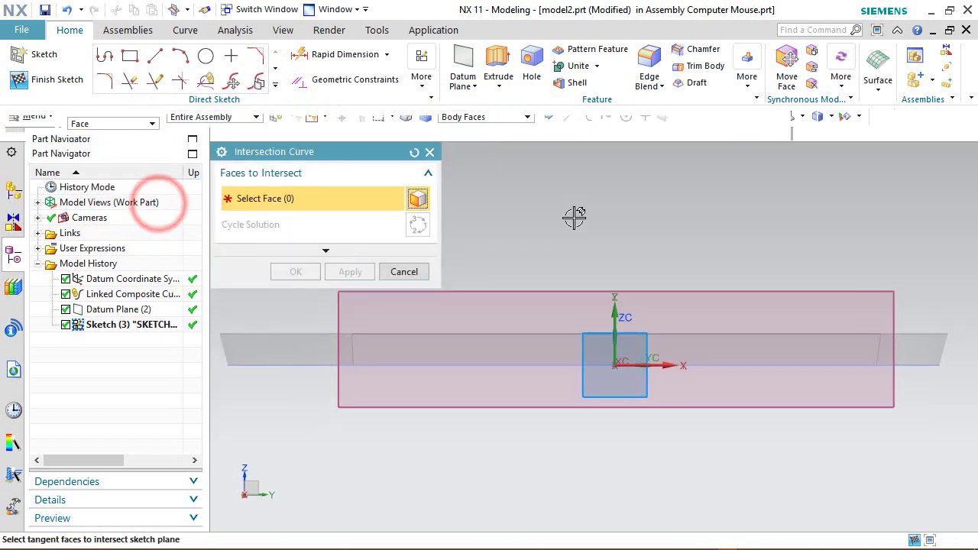
left_click(464, 124)
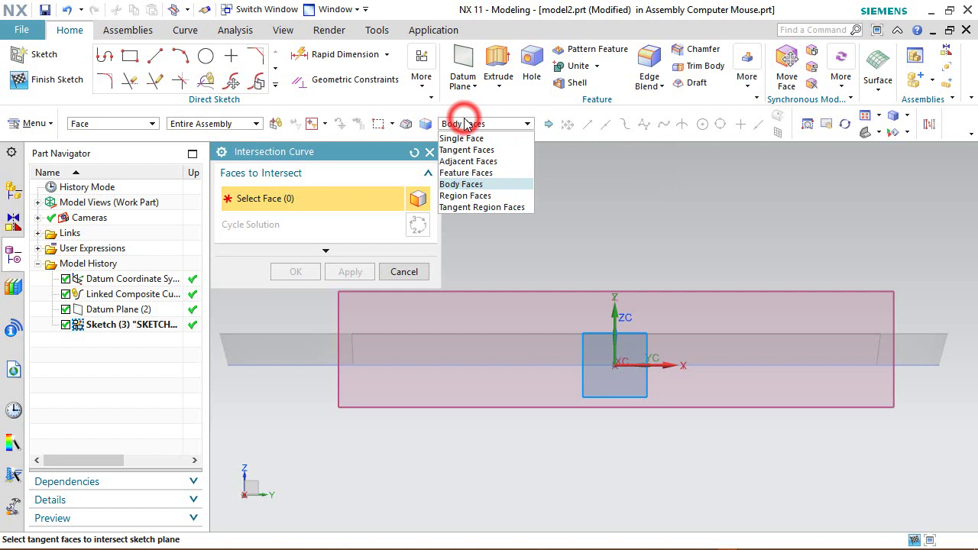
left_click(471, 180)
left_click(453, 342)
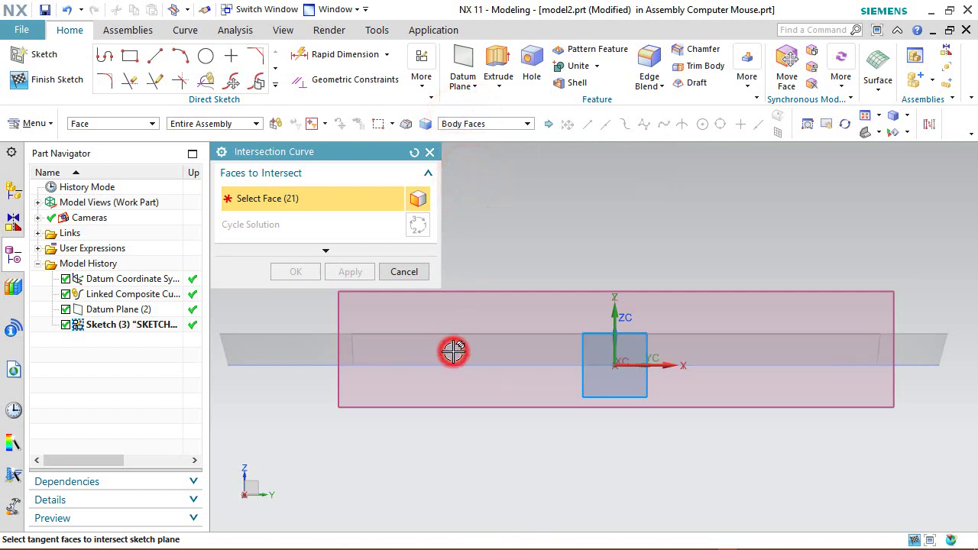
left_click(298, 271)
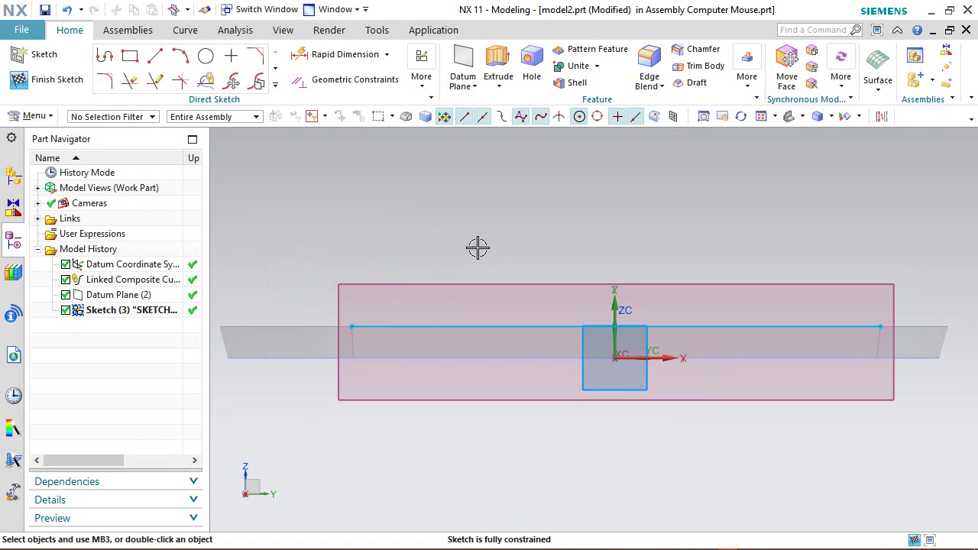
Draw an upward line about 0.55 in long at about 64° from the intersection curve's -Y end, and a shorter, steeper one from its +Y end
left_click(156, 59)
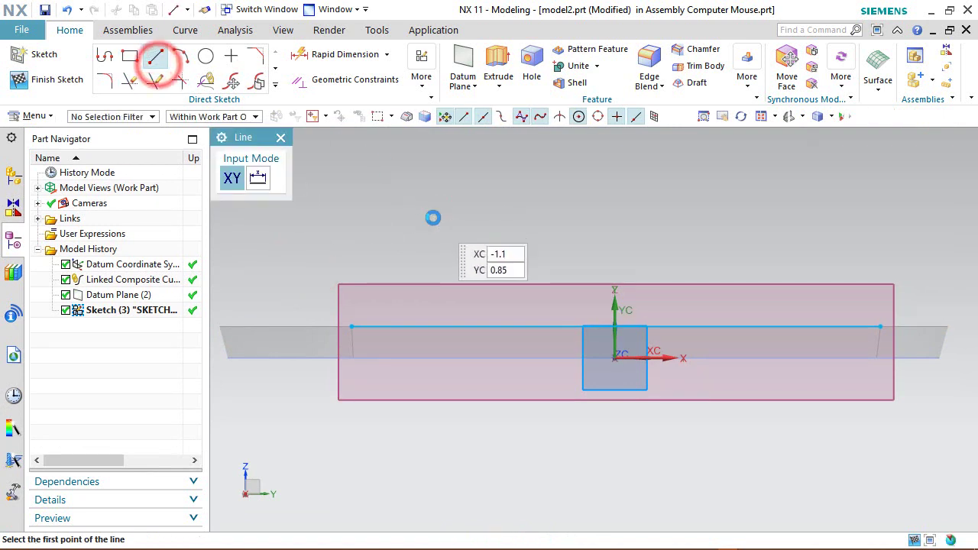
left_click(352, 326)
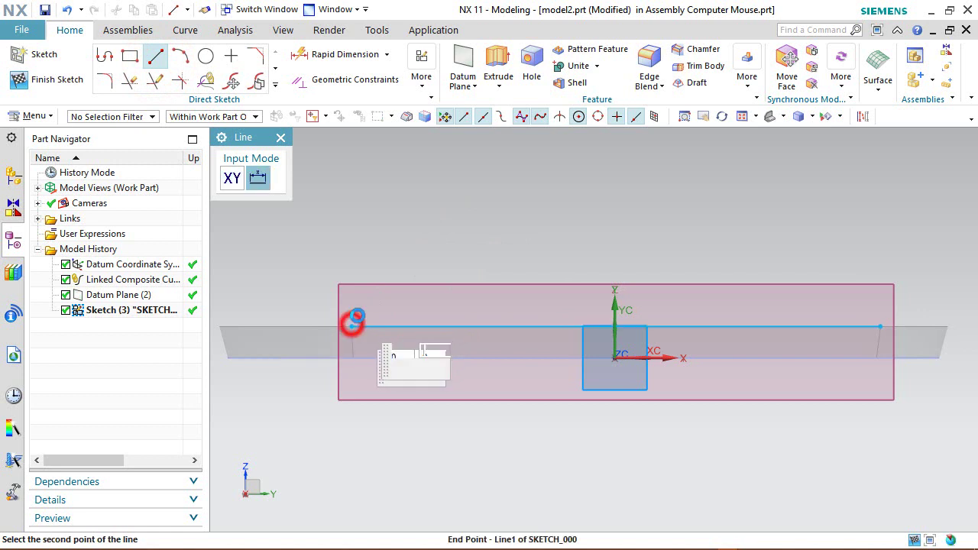
left_click(392, 243)
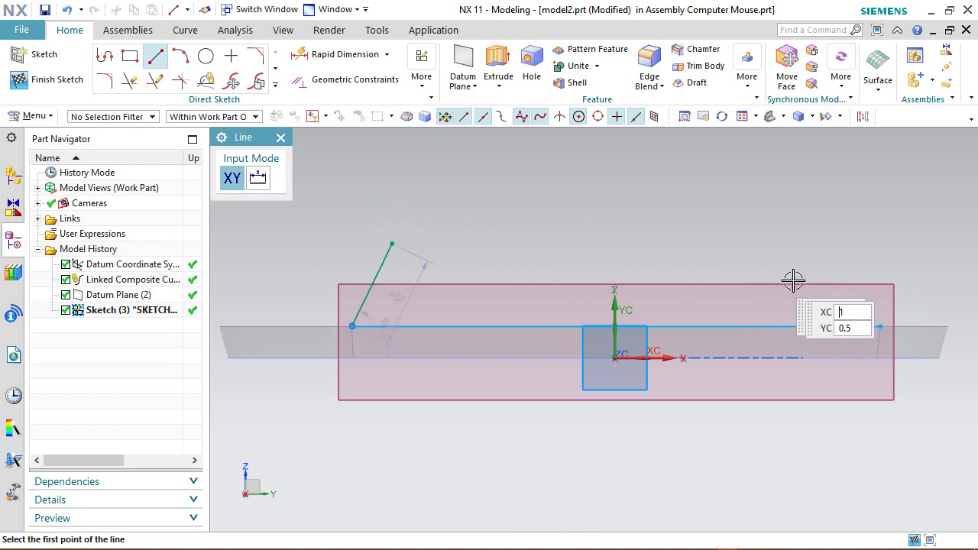
left_click(881, 328)
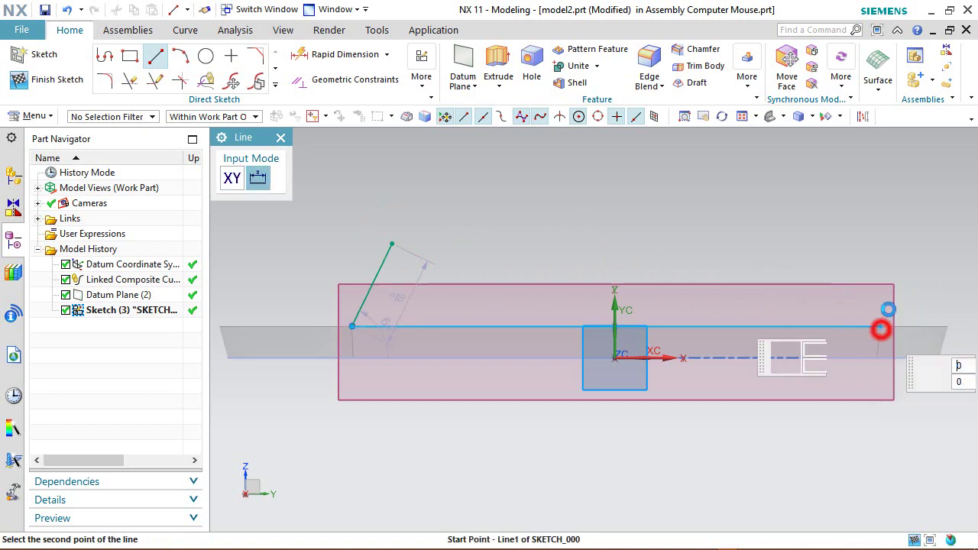
left_click(897, 266)
right_click(766, 224)
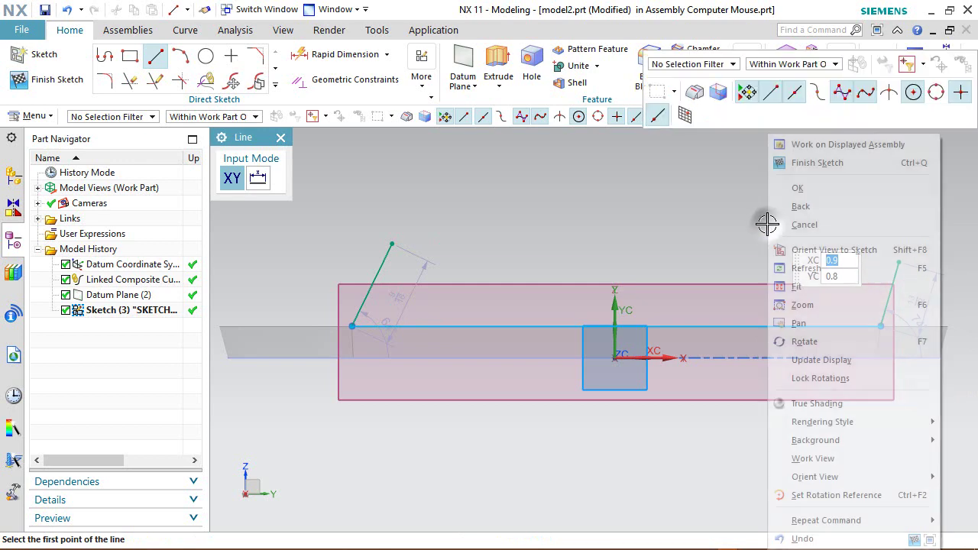
left_click(781, 188)
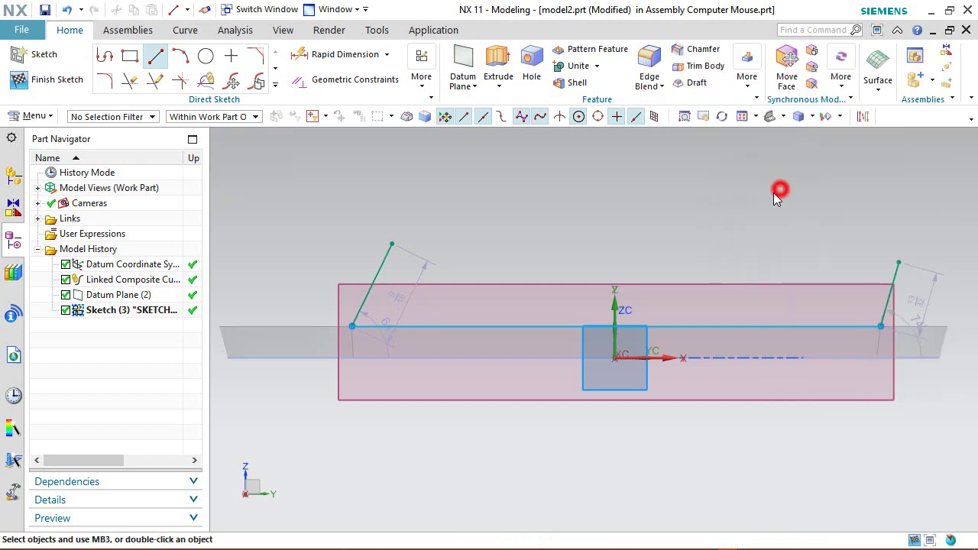
Set the length of the inclined line at the intersection curve's -Y end to 1/4 in
left_click(360, 55)
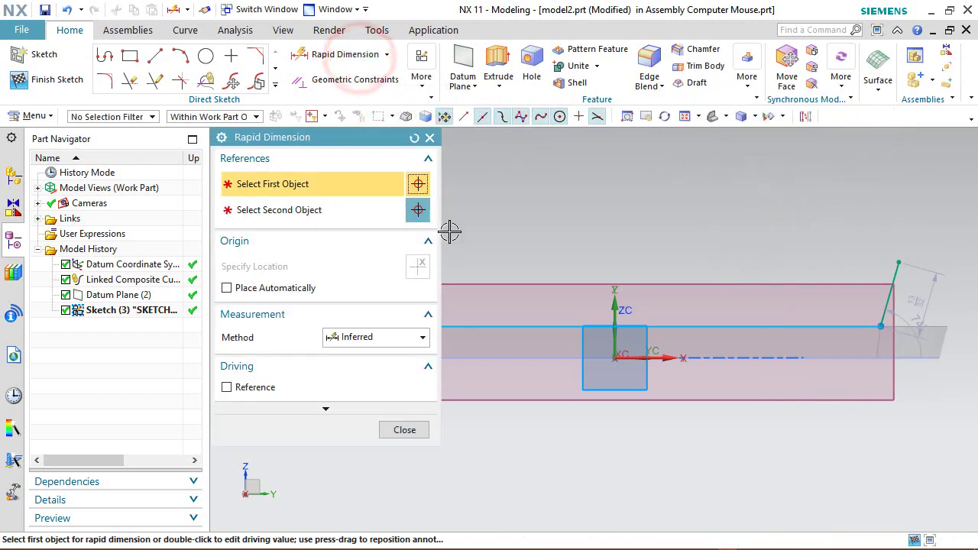
scroll(695, 281, "up", 2)
scroll(513, 281, "down", 3)
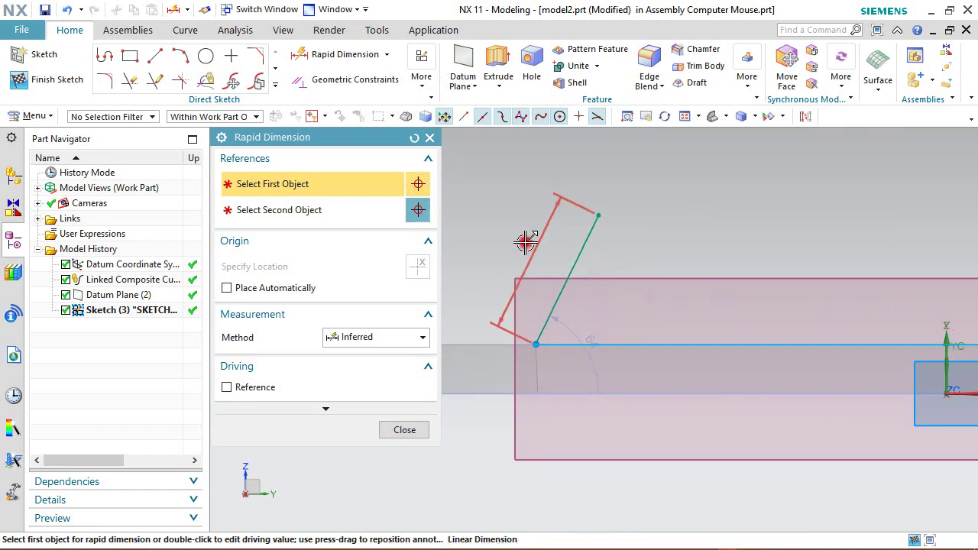
left_click(524, 242)
left_click(524, 243)
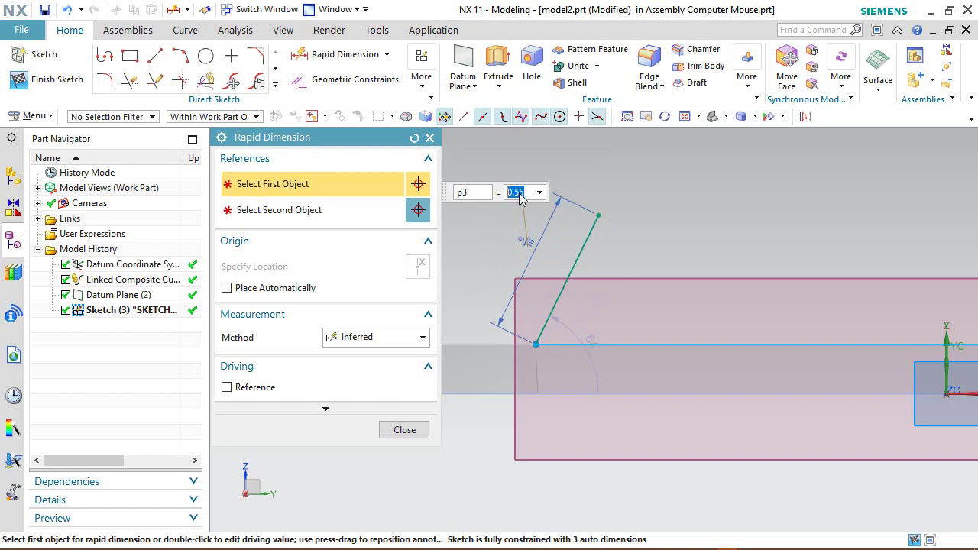
key("Return")
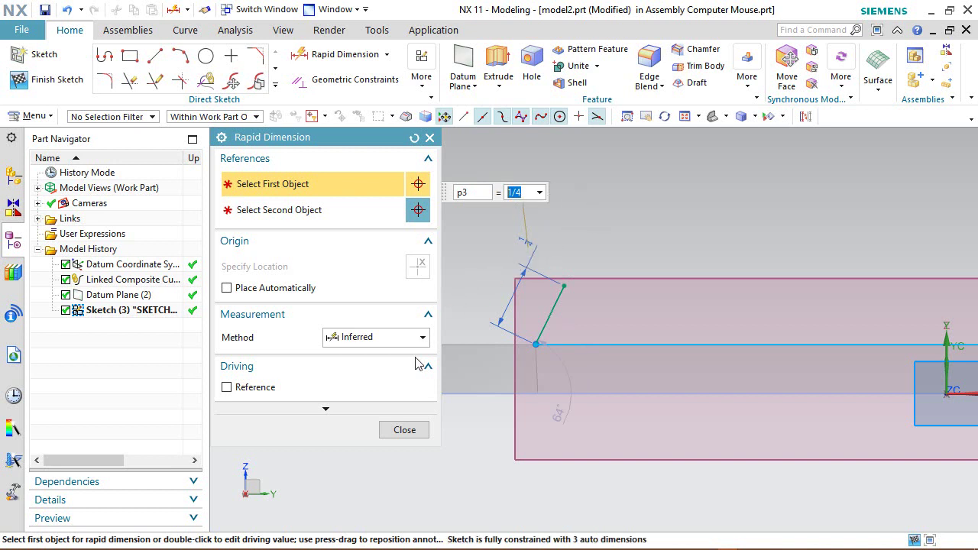
left_click(412, 433)
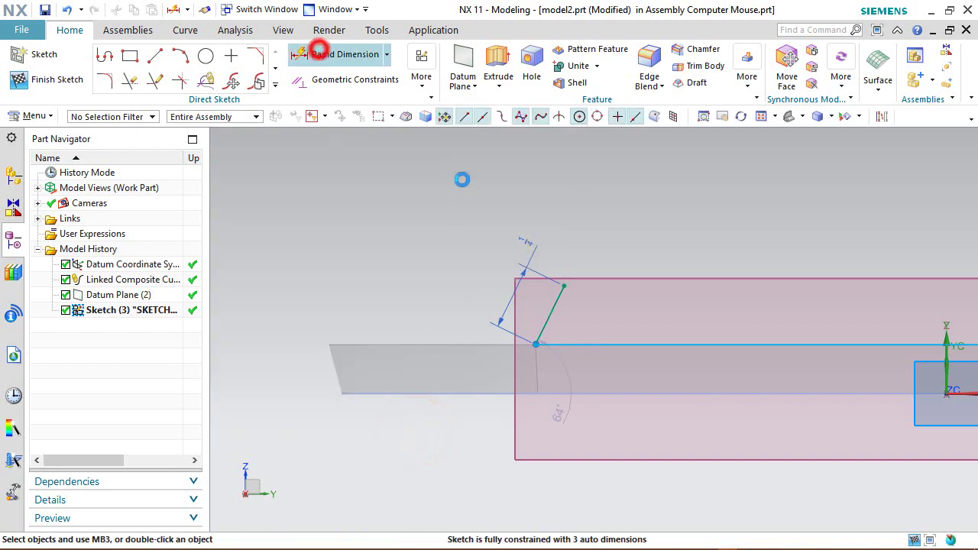
Dimension the angle between the intersection curve and the inclined line at its -Y end, and set it to 75°
scroll(570, 319, "up", 2)
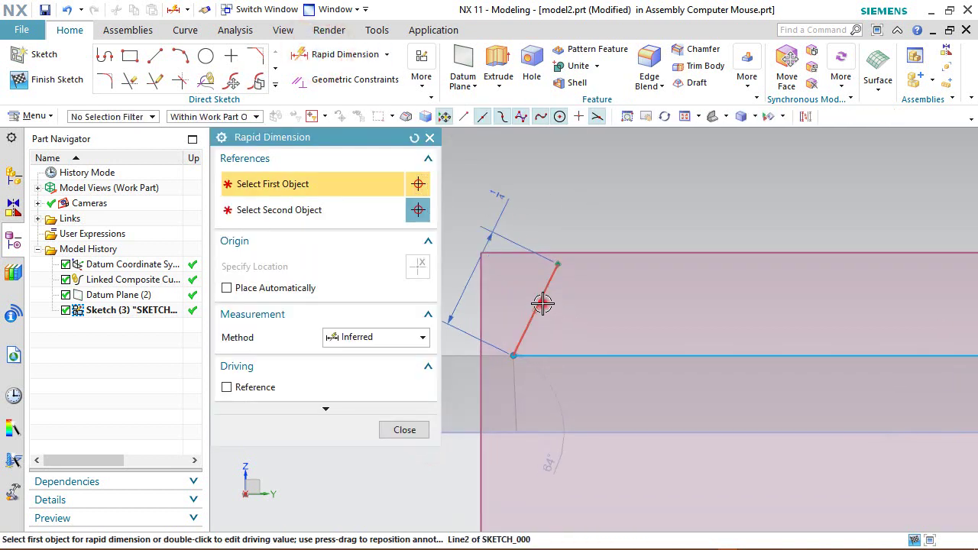
left_click(542, 304)
left_click(592, 351)
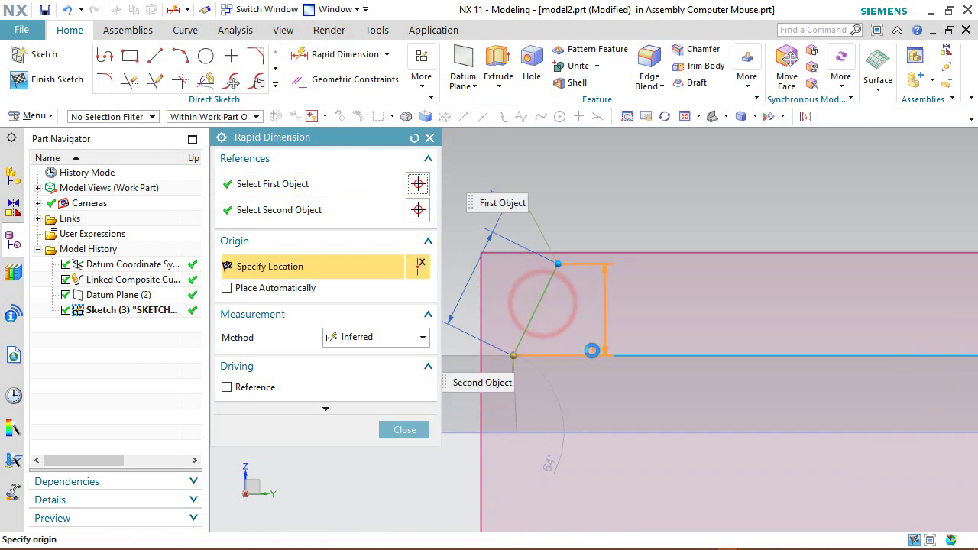
left_click(593, 351)
left_click(595, 308)
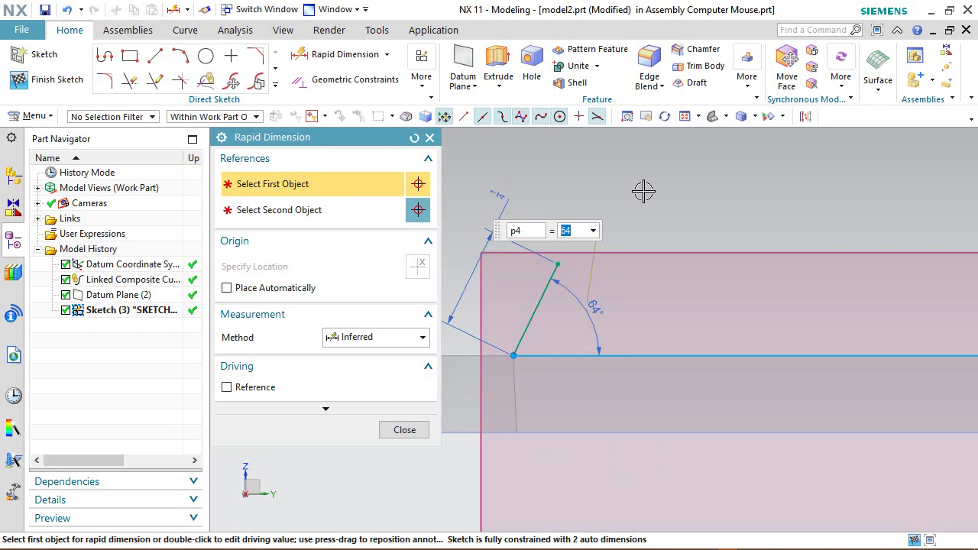
key("Return")
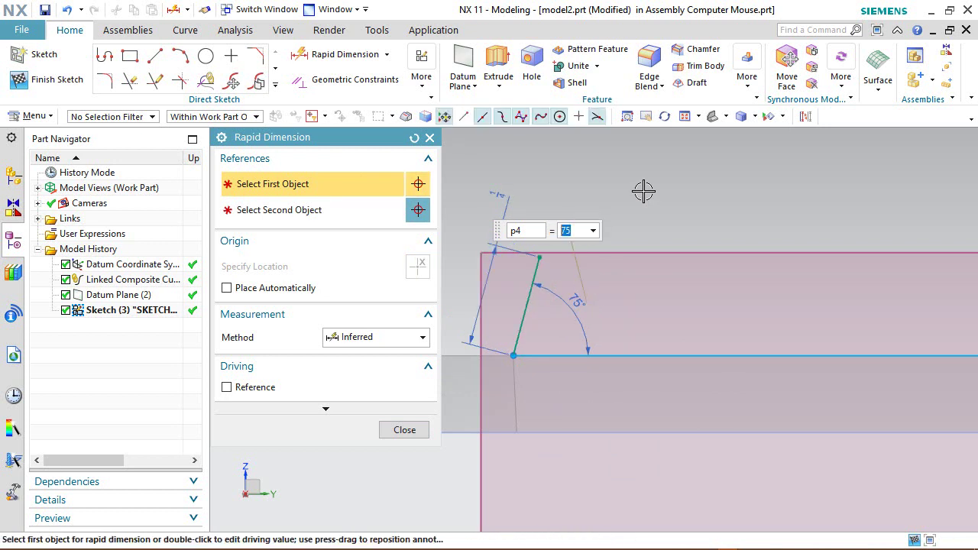
scroll(457, 357, "down", 2)
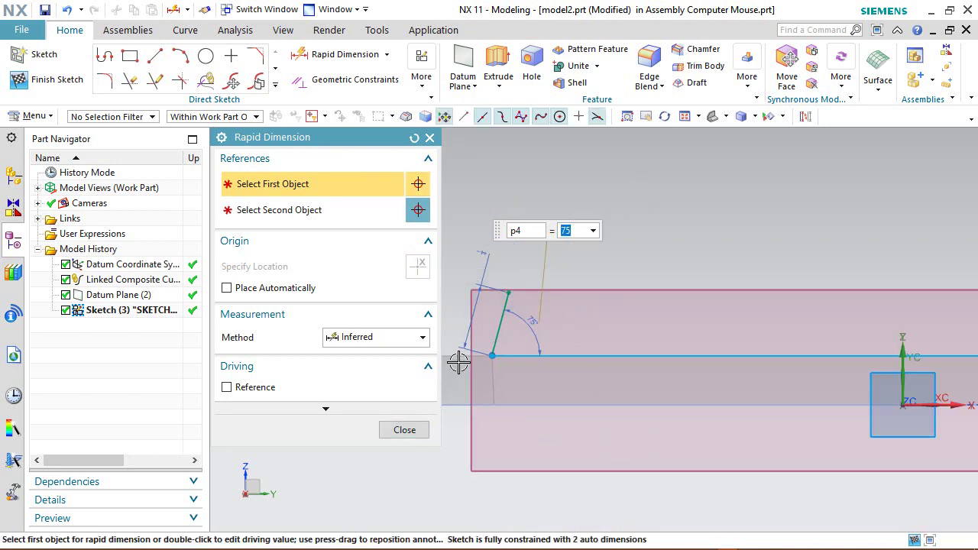
left_click(404, 429)
Set the length of the inclined line at the intersection curve's +Y end to 1/4 in
scroll(451, 372, "down", 2)
scroll(336, 359, "down", 2)
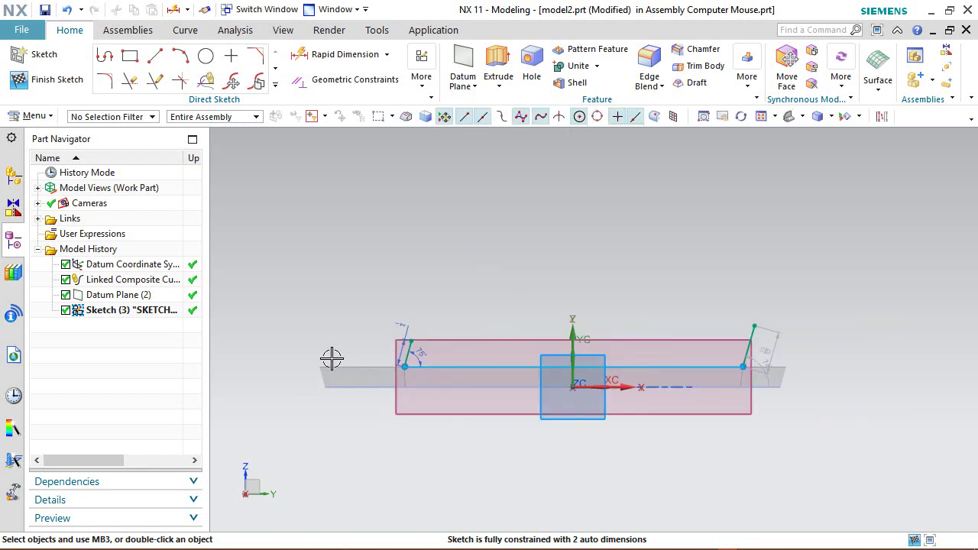
scroll(755, 350, "up", 4)
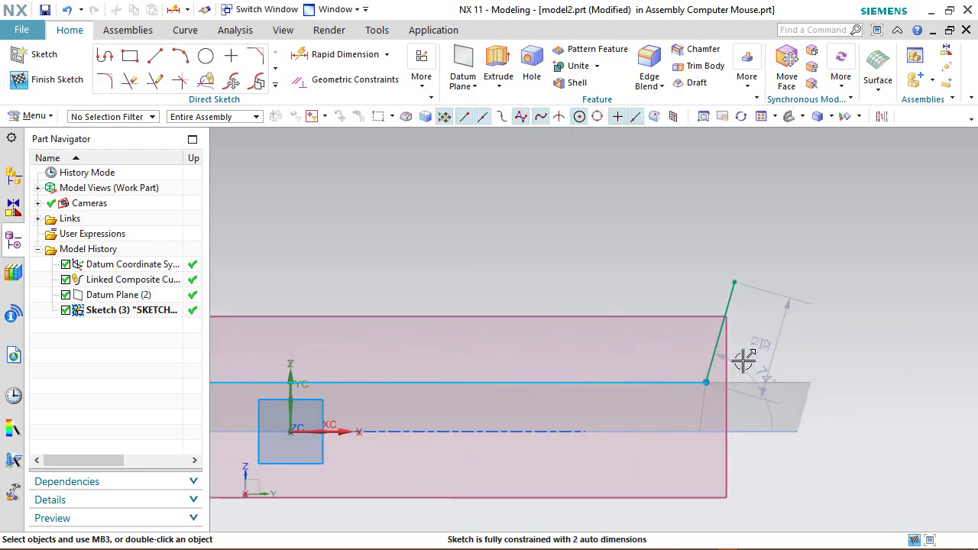
double_click(772, 330)
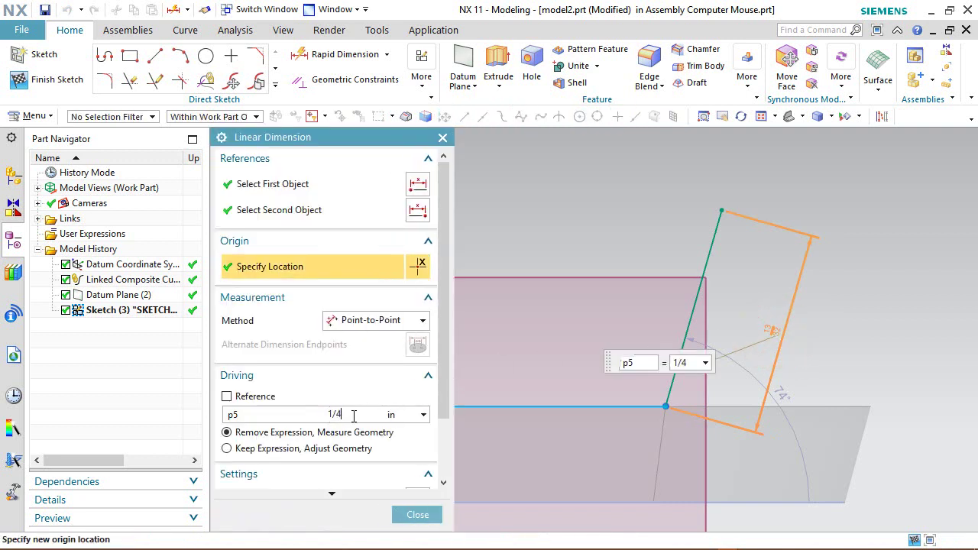
key("Return")
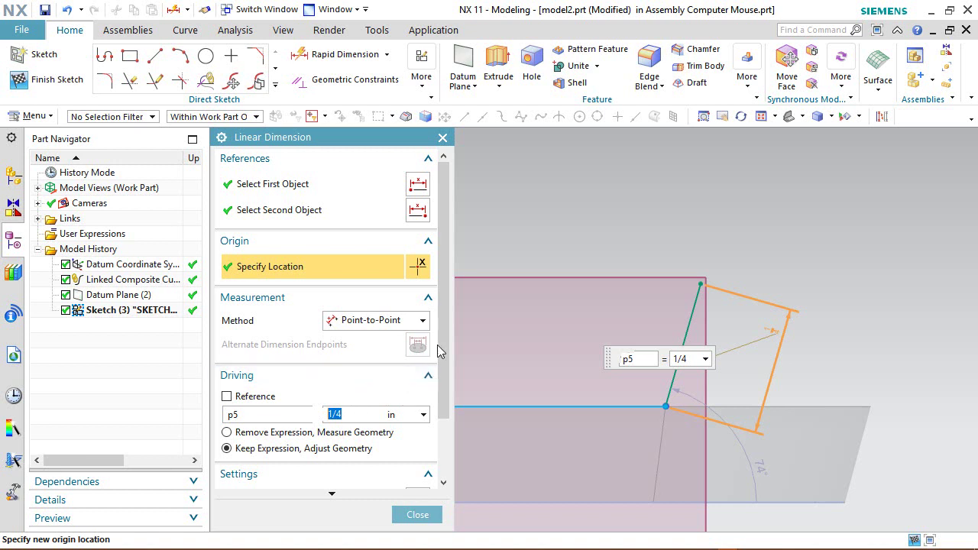
left_click(443, 138)
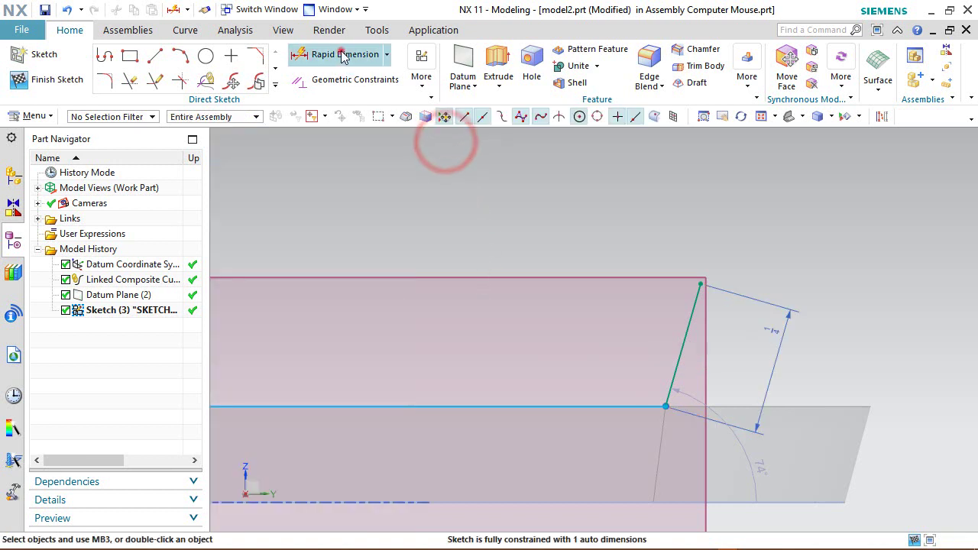
Dimension the angle between the intersection curve and the inclined line at its +Y end, and set it to 105°
left_click(343, 55)
left_click(689, 327)
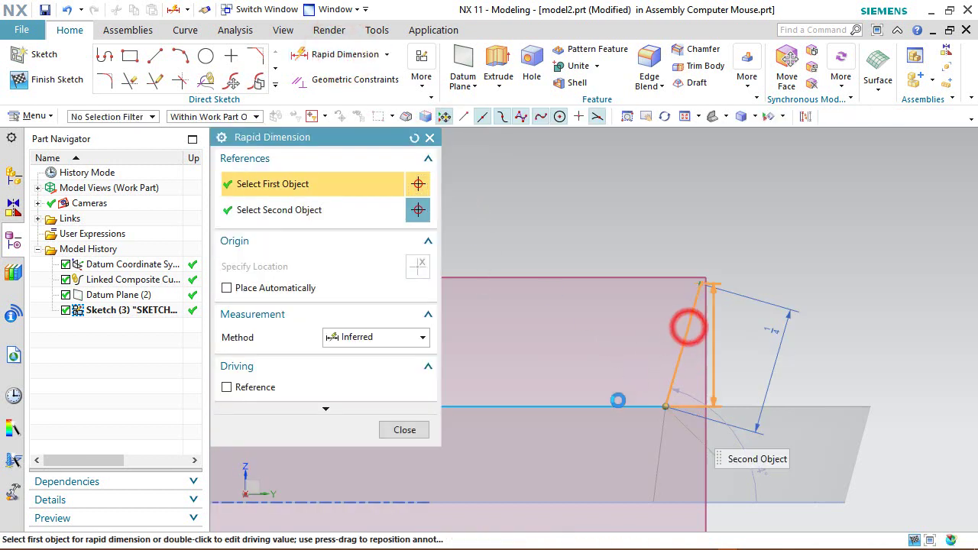
left_click(615, 406)
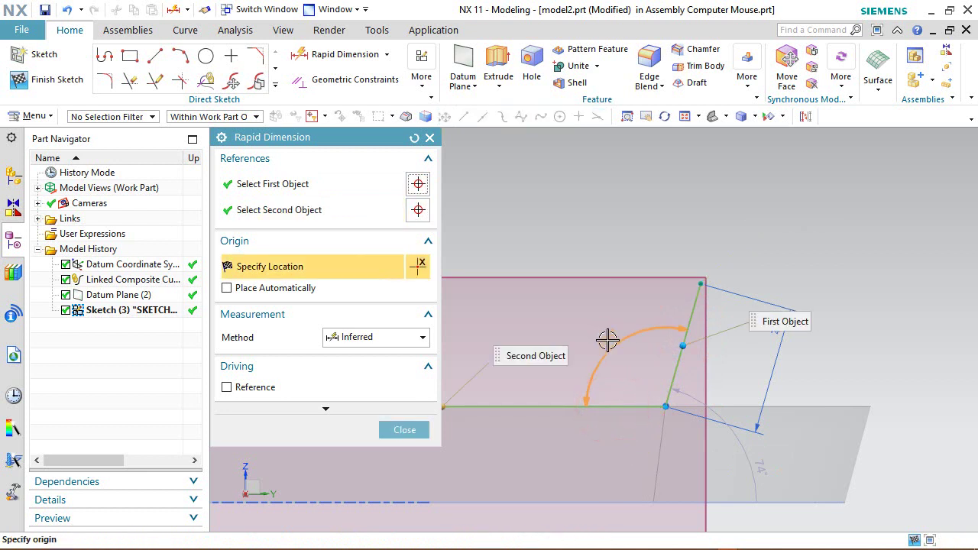
left_click(608, 340)
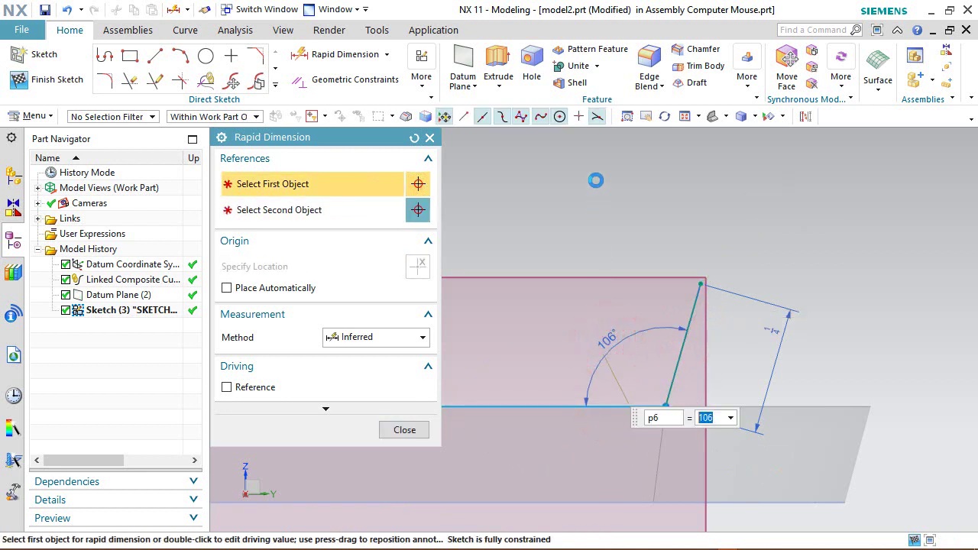
key("Return")
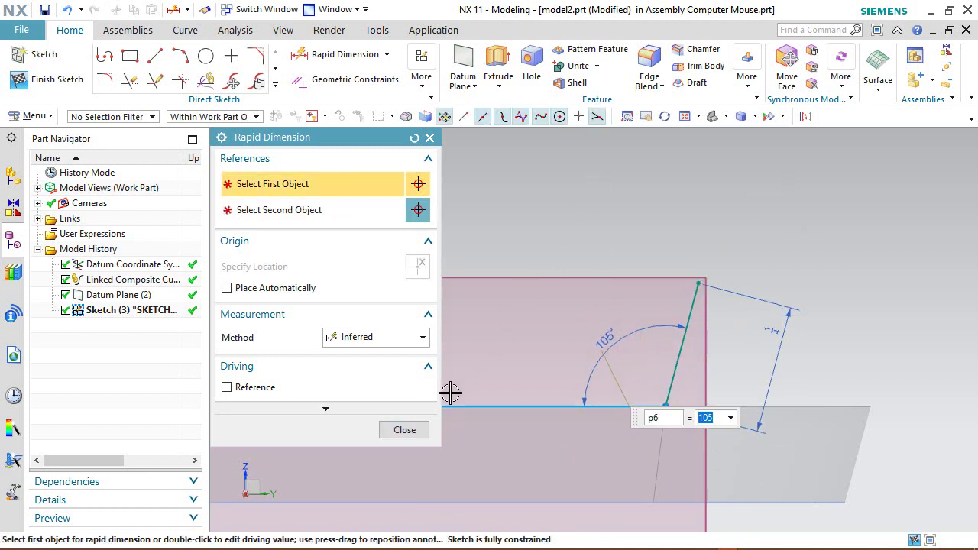
left_click(408, 430)
scroll(679, 331, "down", 5)
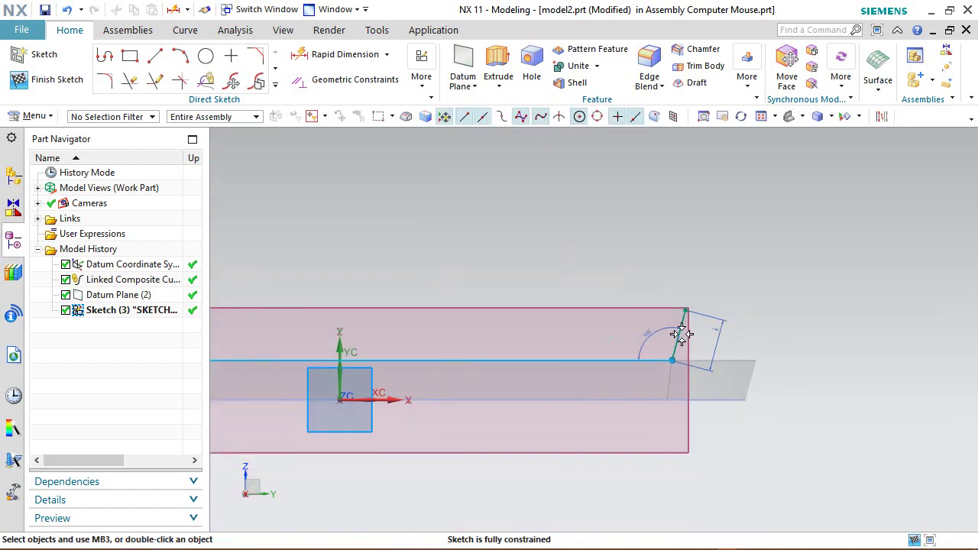
key("ctrl+f")
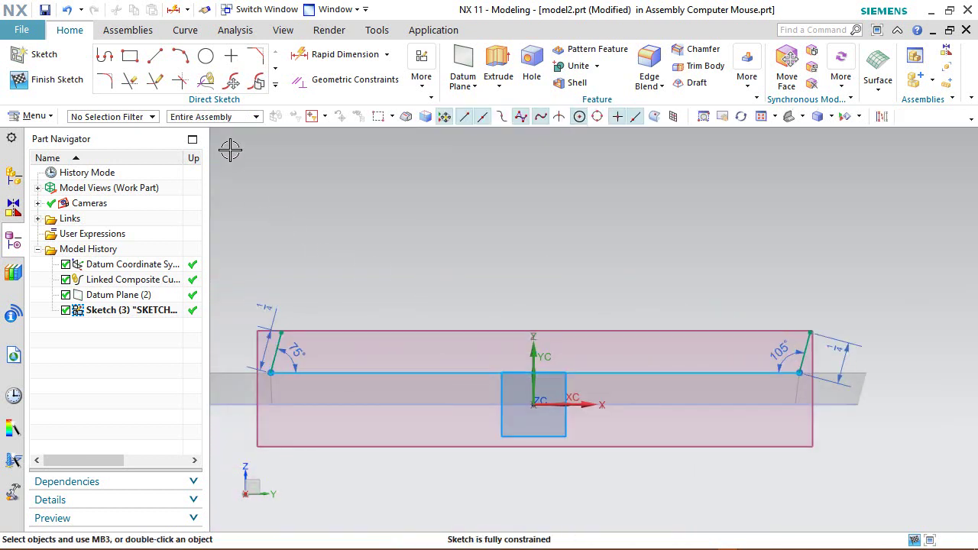
Draw an upward-bulging three-point arc of about 3.66 in radius between the upper ends of the two inclined lines
left_click(182, 58)
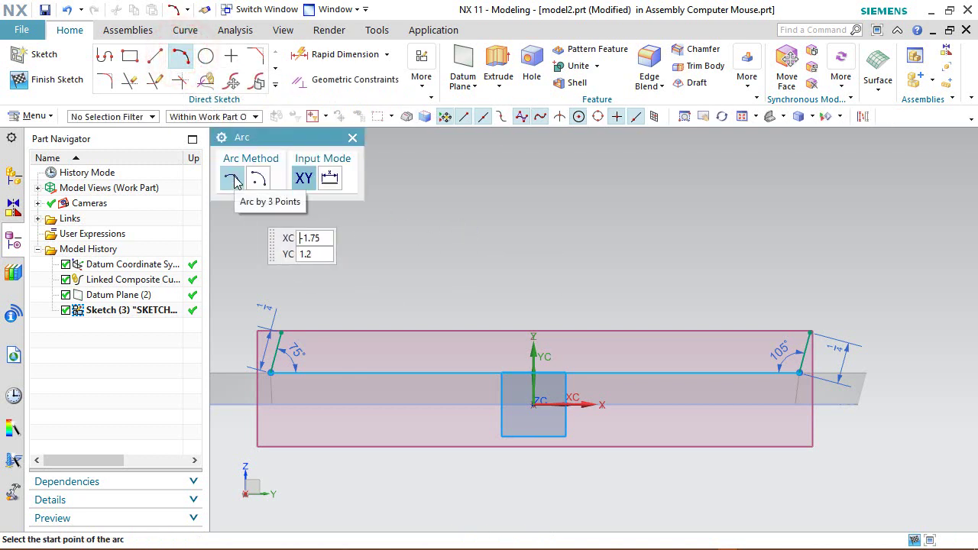
left_click(279, 332)
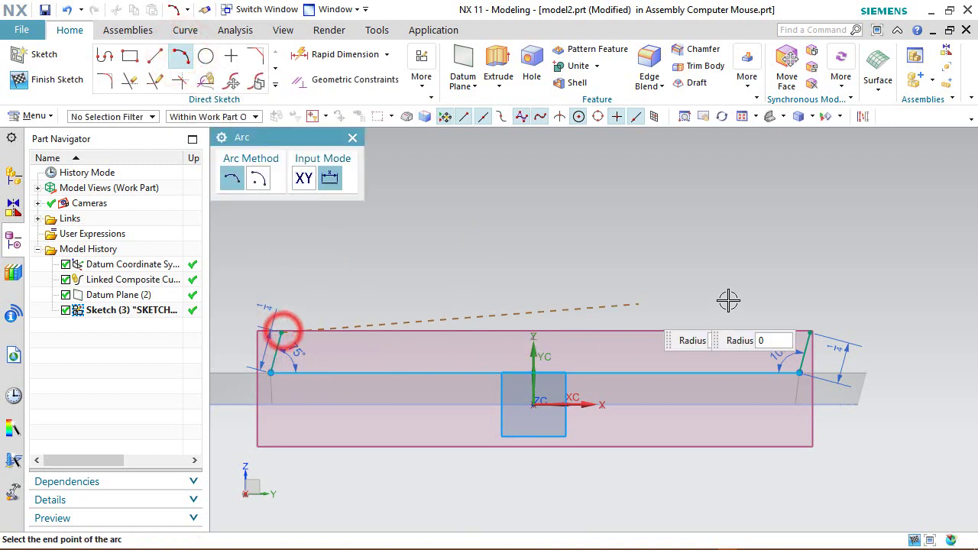
left_click(810, 331)
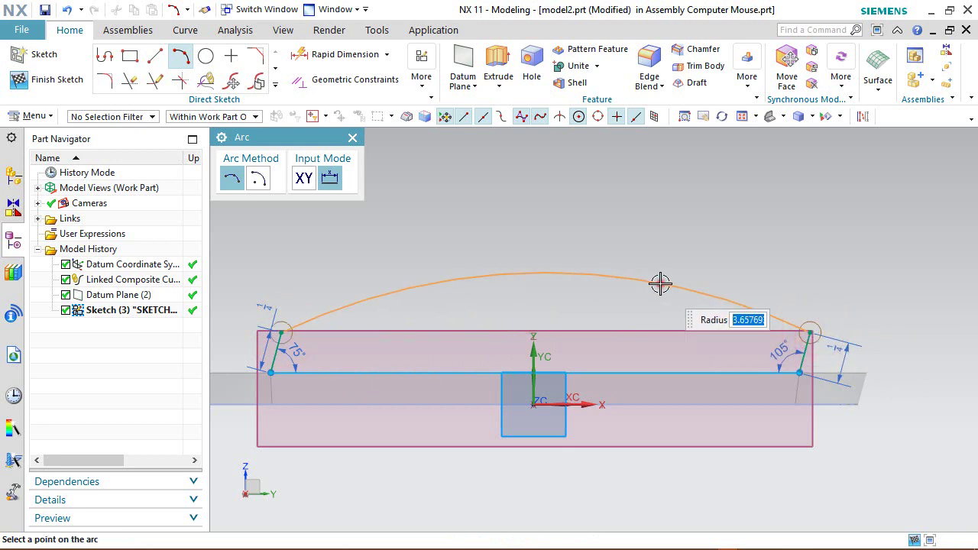
left_click(660, 283)
right_click(622, 205)
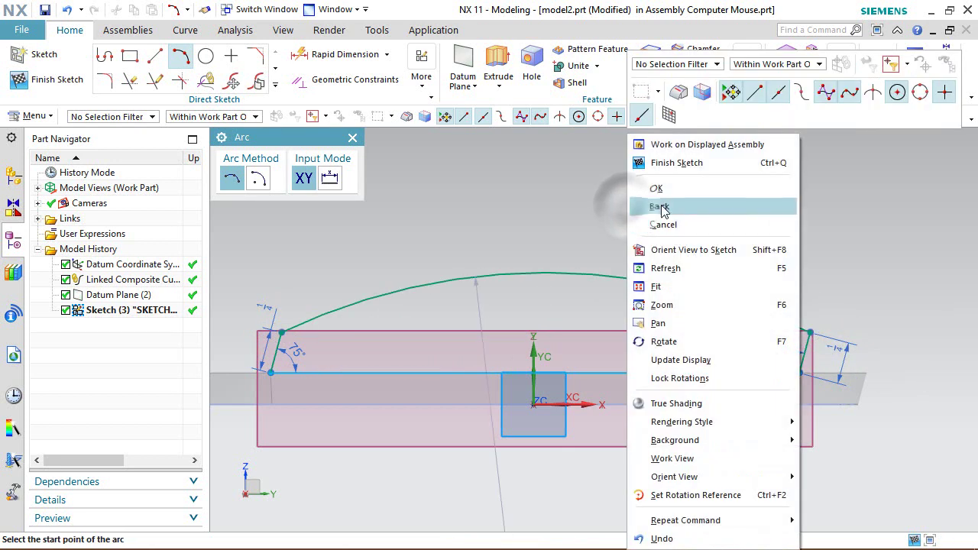
left_click(660, 207)
Move the arc's radius dimension above the arc and set the radius to 2+1/4 in
scroll(661, 183, "down", 3)
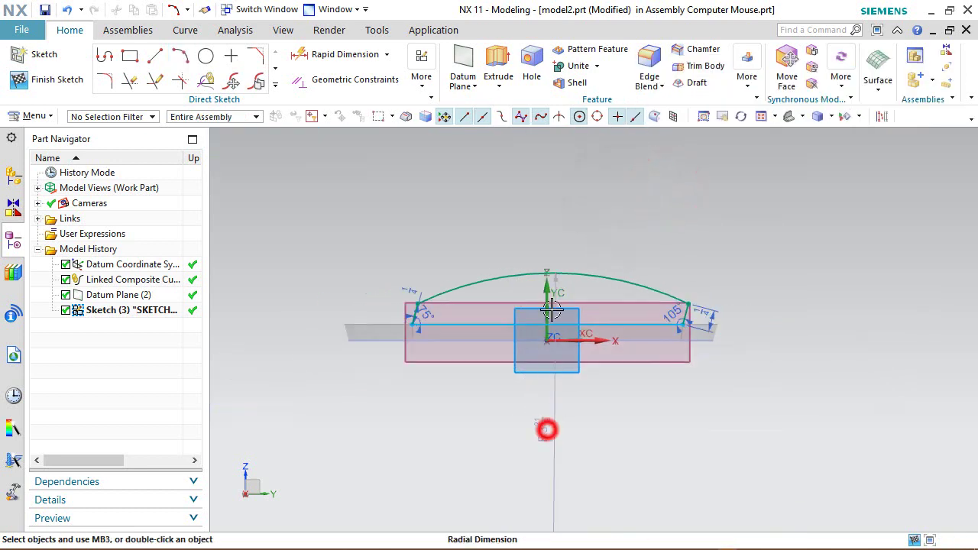
left_click_drag(547, 430, 527, 243)
double_click(528, 243)
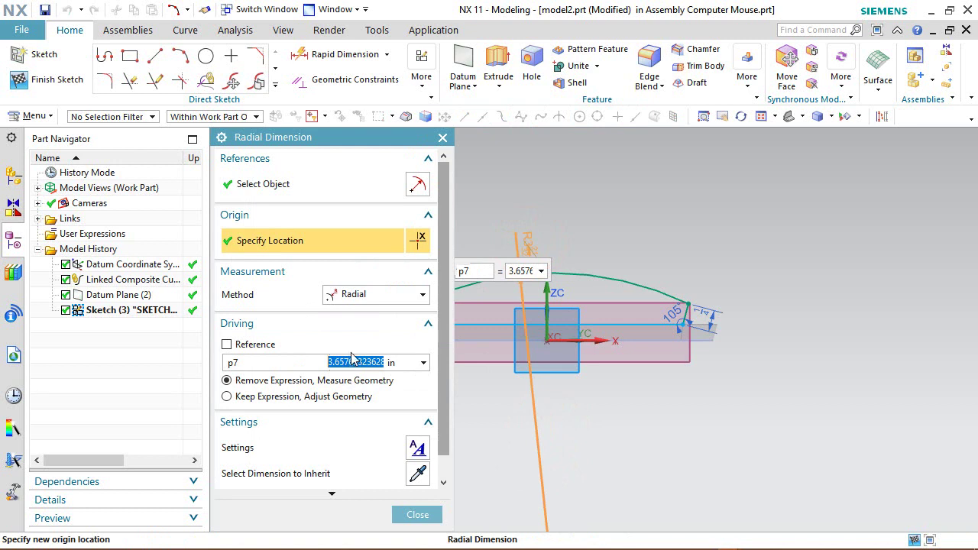
type("2+1/4")
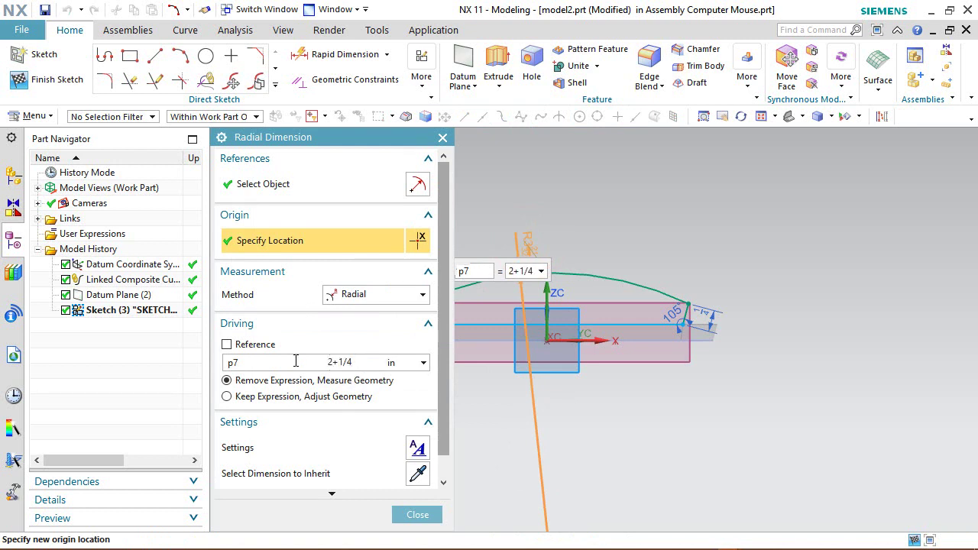
key("Return")
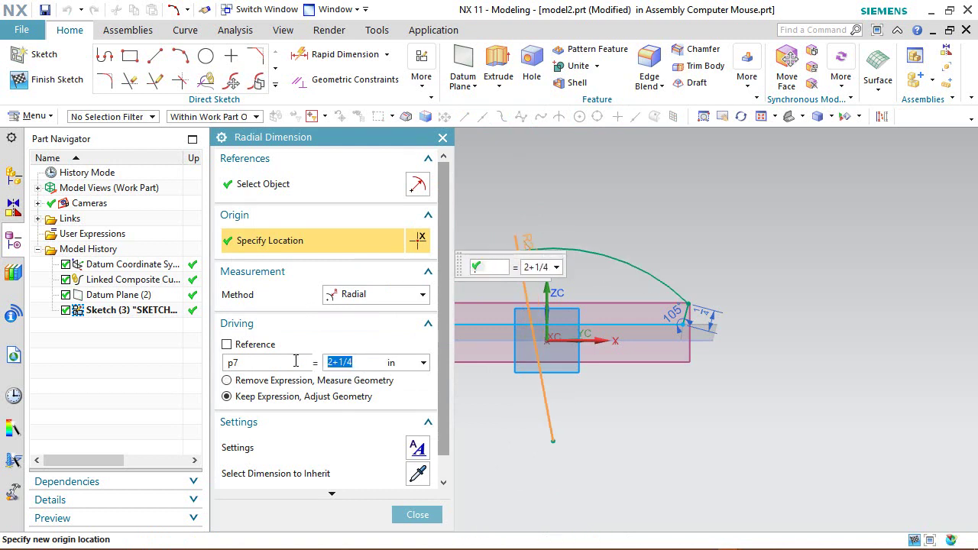
left_click(418, 514)
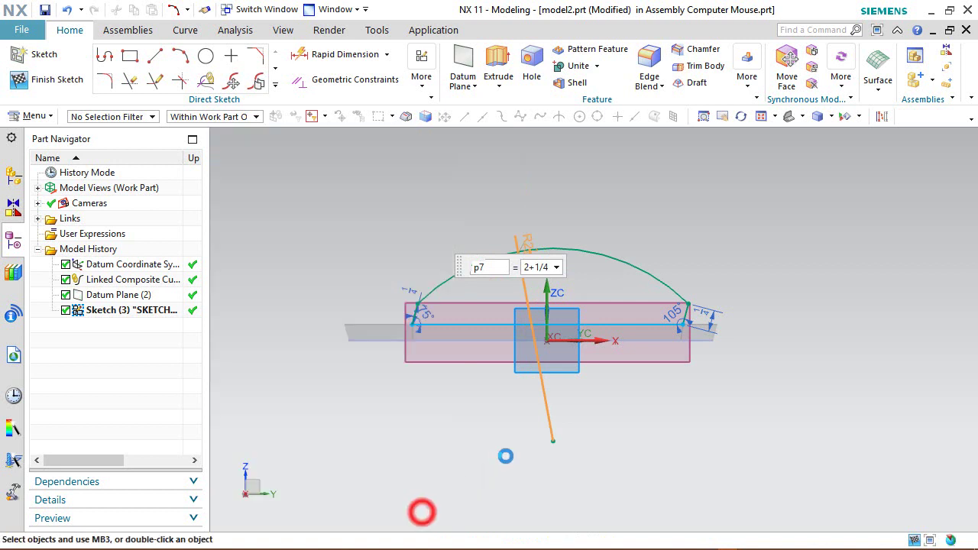
Finish the side-profile sketch, with the model shown in an isometric view
scroll(532, 272, "up", 3)
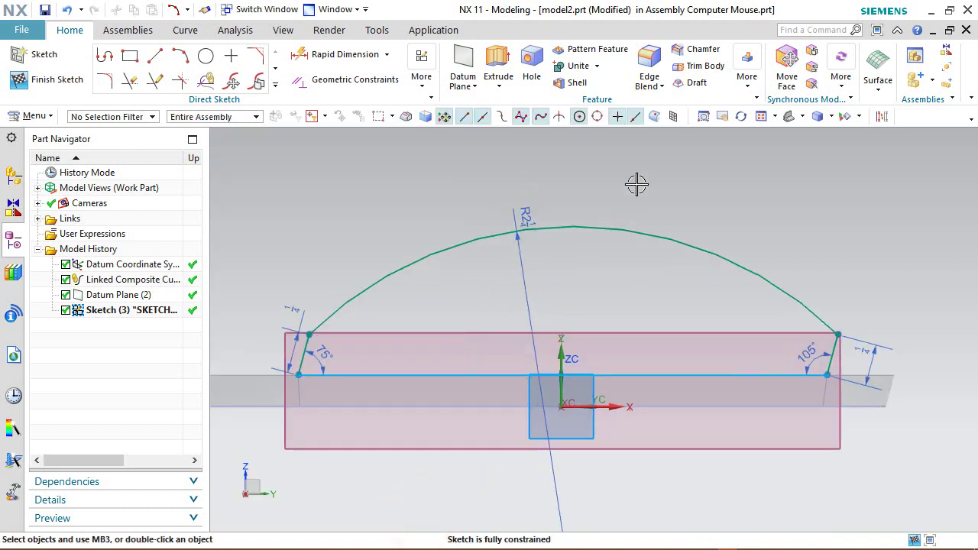
left_click(592, 175)
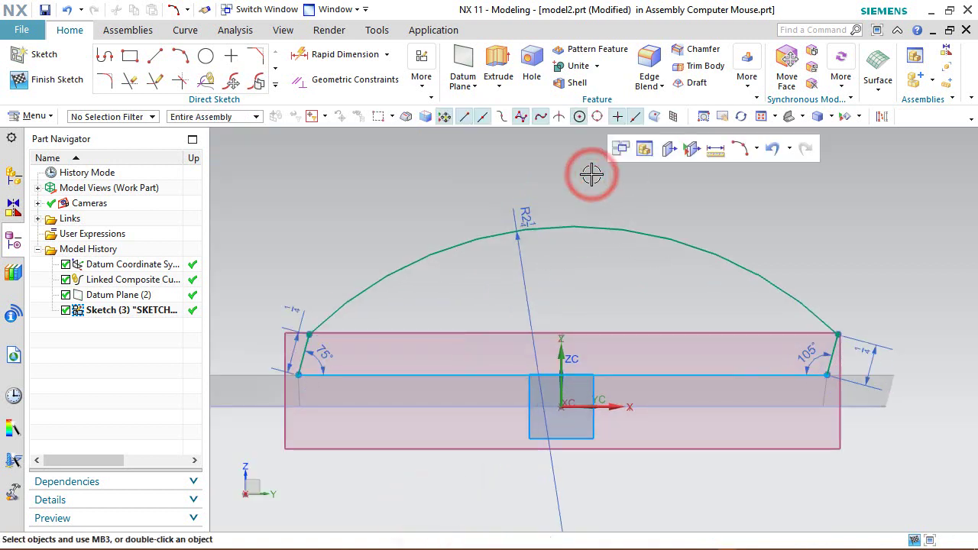
left_click(790, 117)
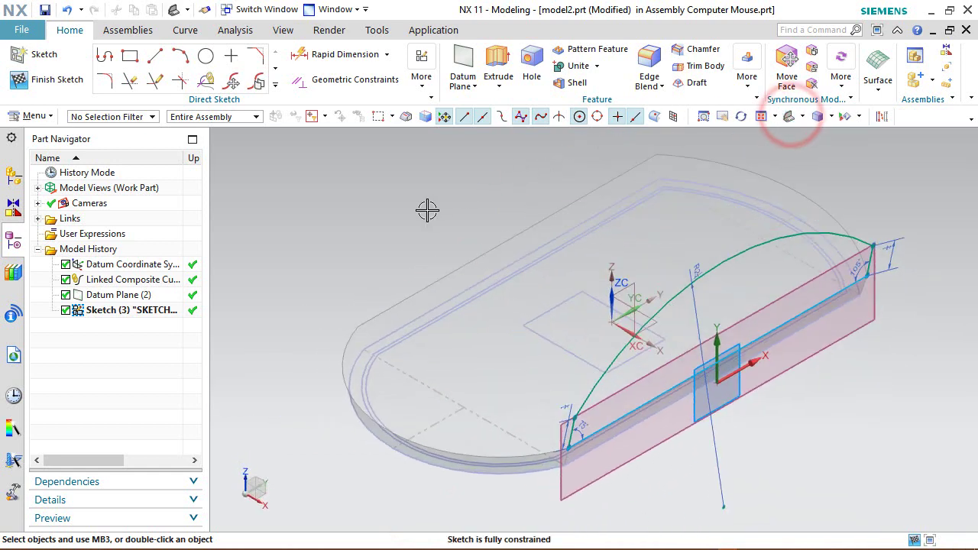
left_click(64, 78)
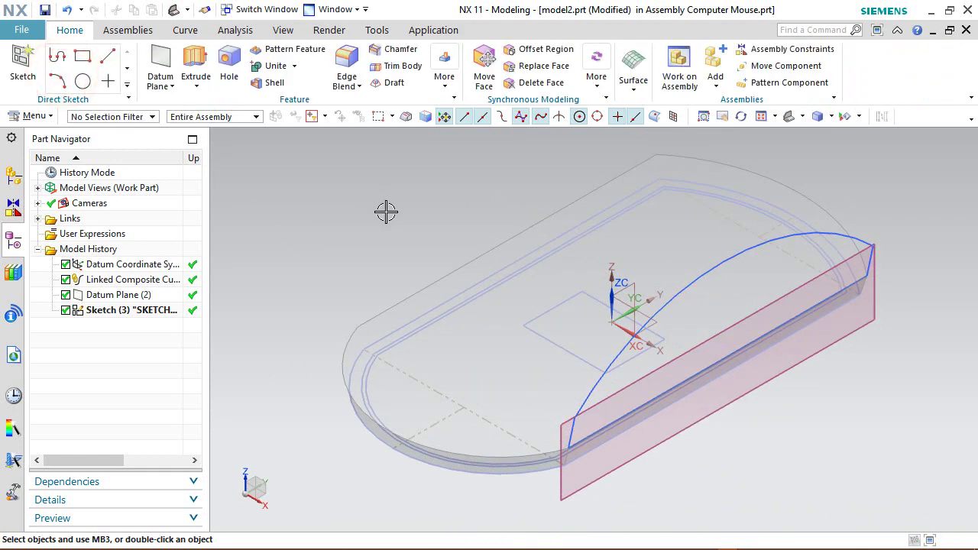
Start an inferred datum plane using the base's long straight top edge on the -X side, accepting its WAVE link into the work part
left_click(242, 478)
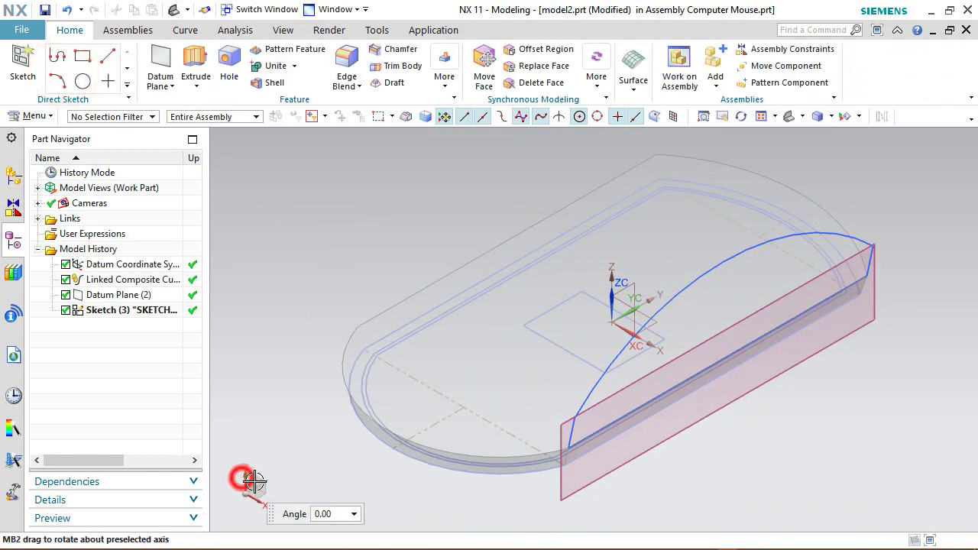
left_click(326, 513)
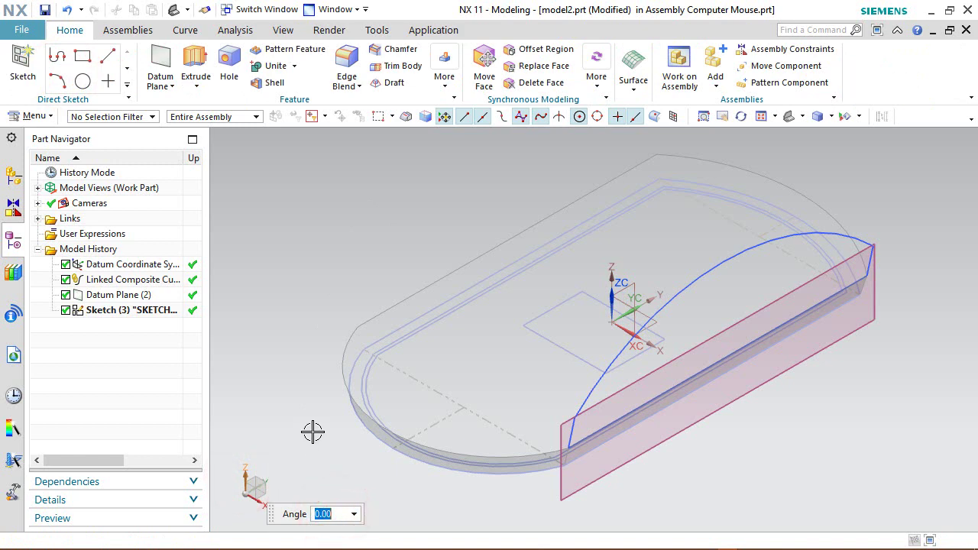
key("Return")
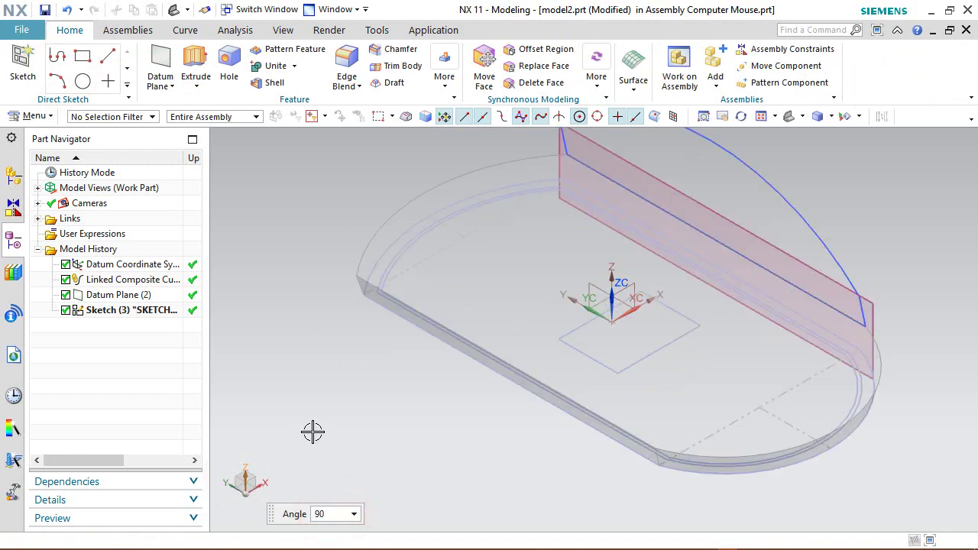
left_click(276, 270)
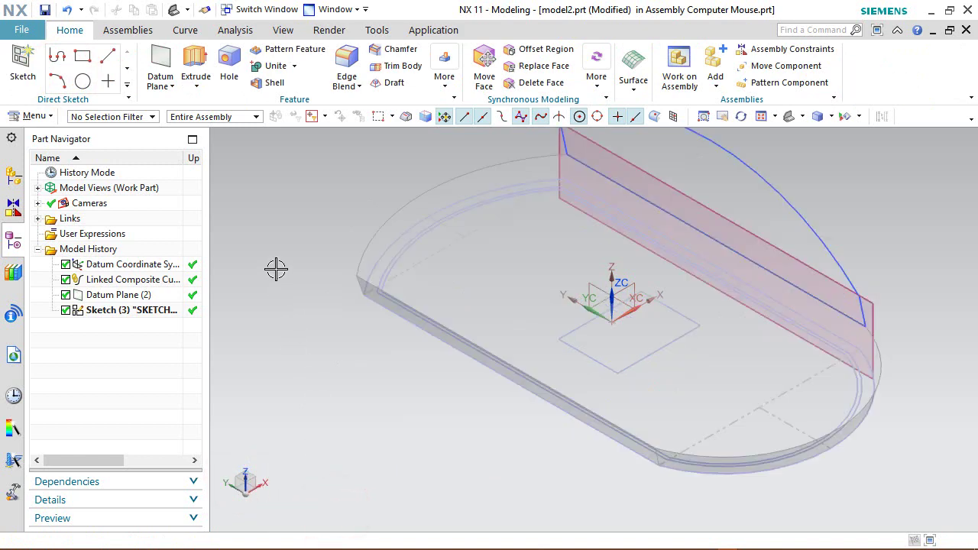
left_click(762, 118)
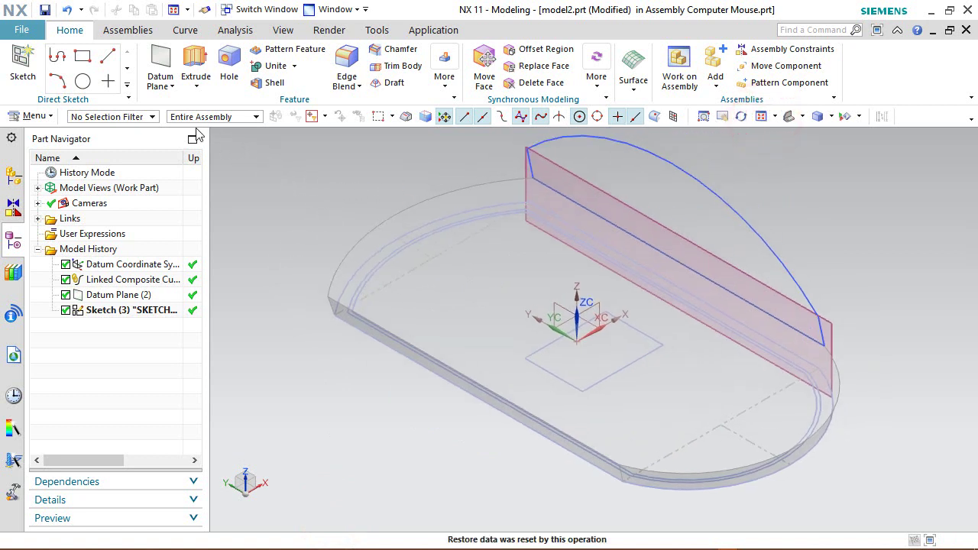
left_click(159, 63)
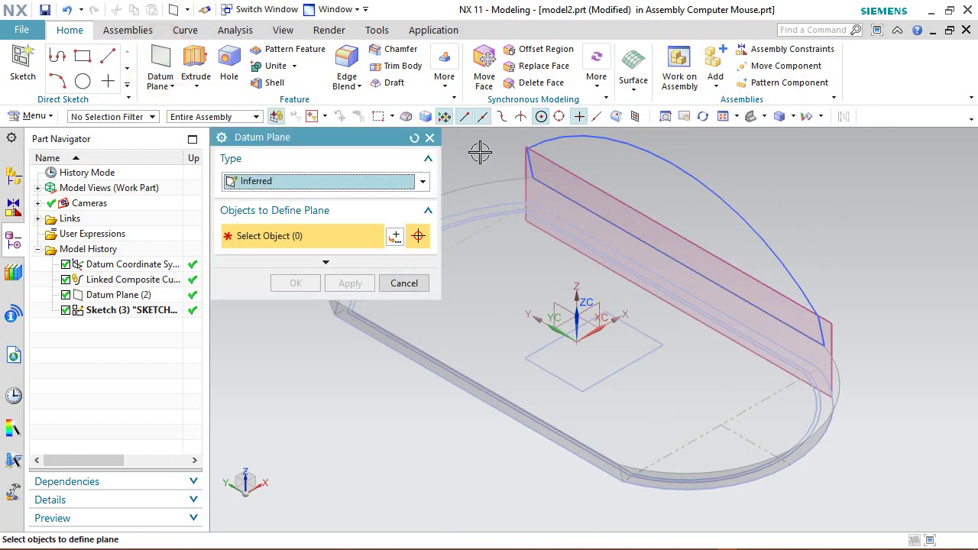
middle_click_drag(505, 220, 645, 453)
scroll(436, 334, "up", 5)
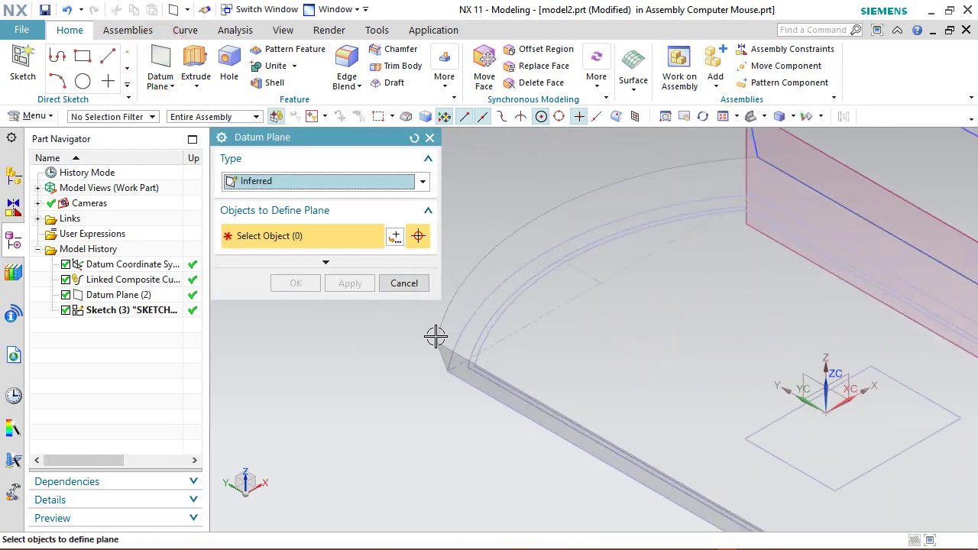
scroll(448, 348, "up", 3)
left_click(449, 353)
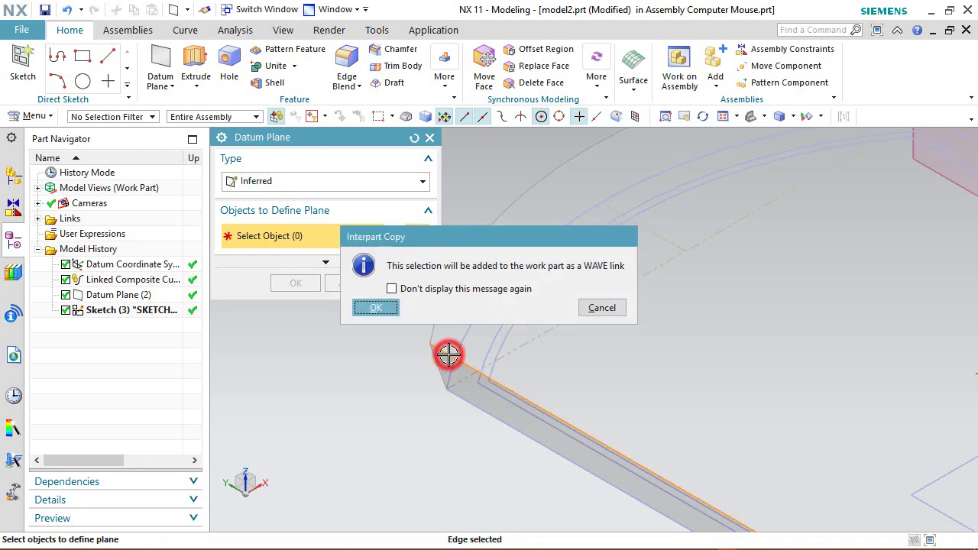
left_click(384, 315)
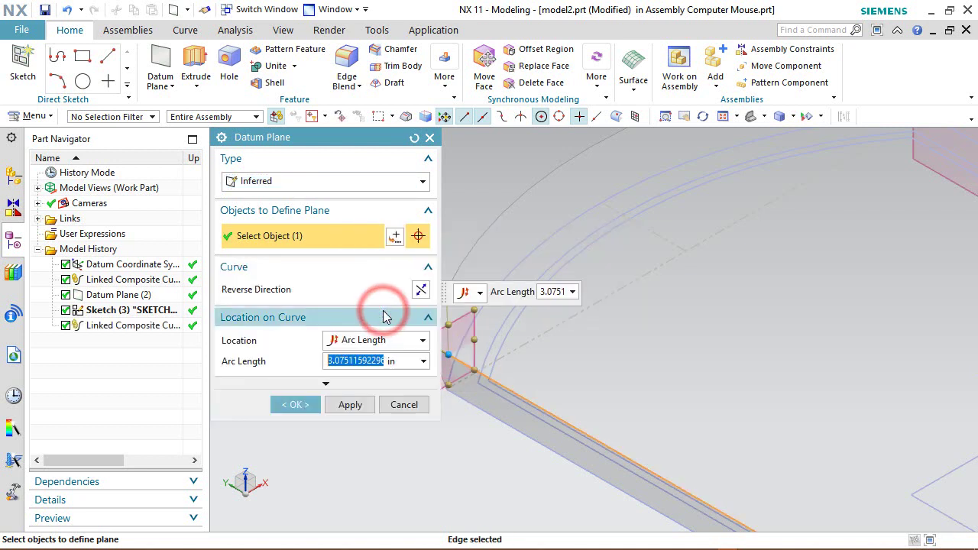
Add the central YZ plane as a WAVE-linked second reference and create the datum plane through the edge at a 0° angle
scroll(774, 386, "up", 3)
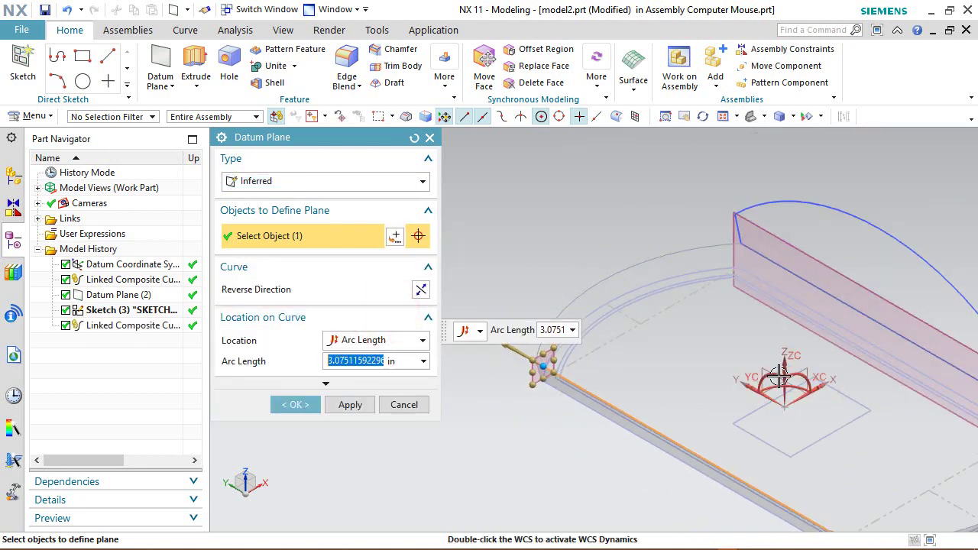
left_click(770, 370)
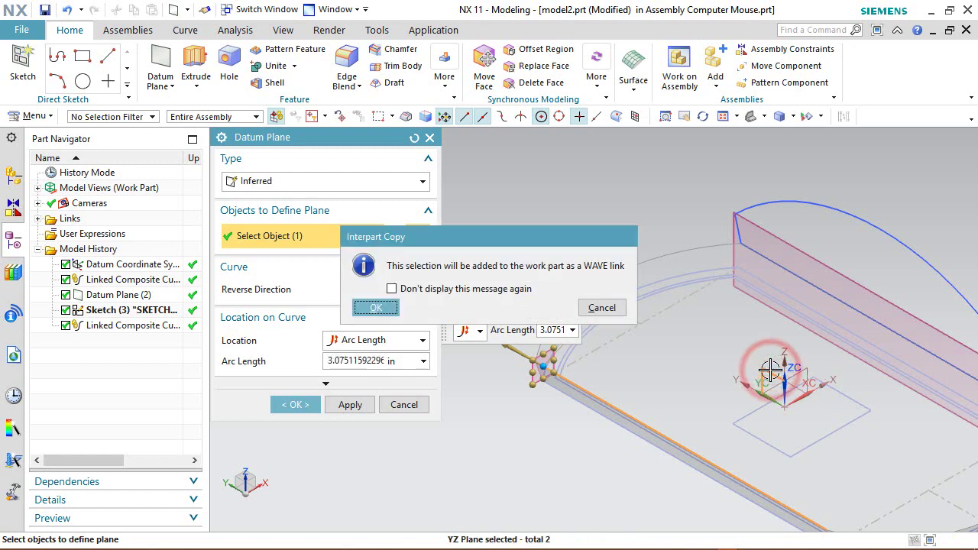
left_click(372, 308)
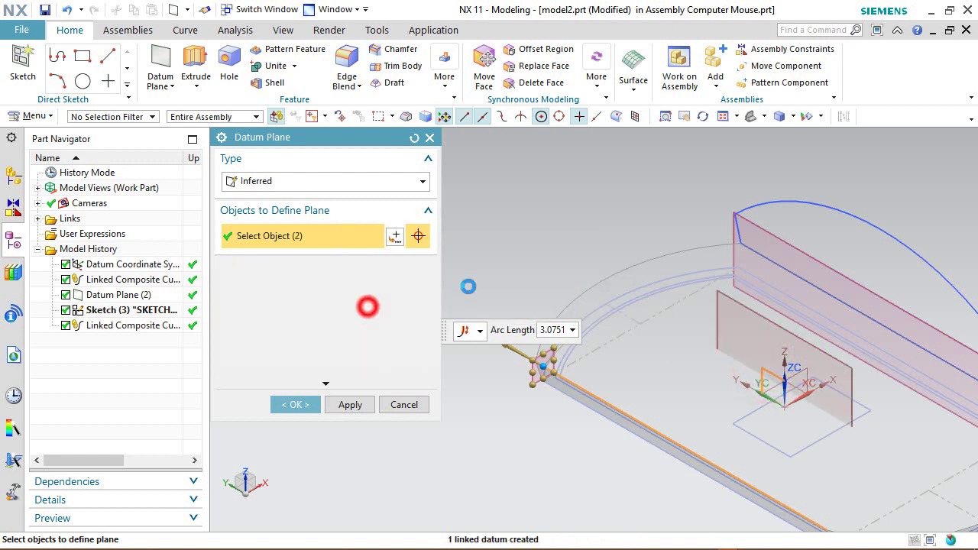
scroll(544, 252, "up", 2)
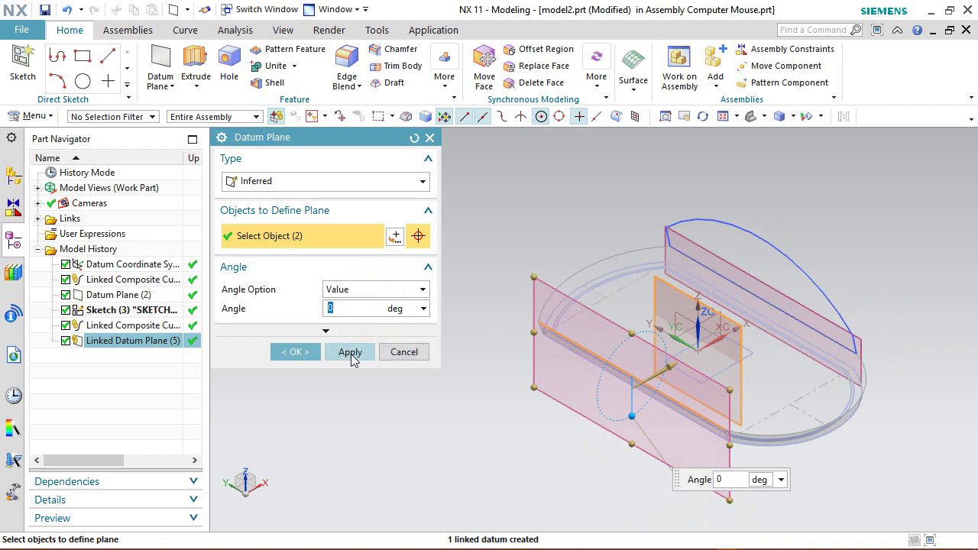
left_click(296, 350)
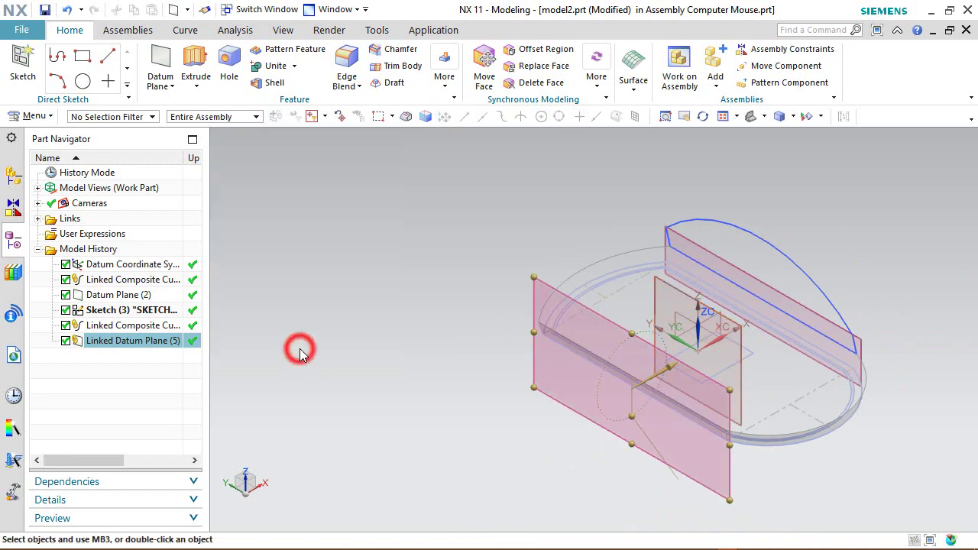
Create a sketch on the new datum plane along the base's -X edge, using the On Plane type and inferred plane method
left_click(9, 52)
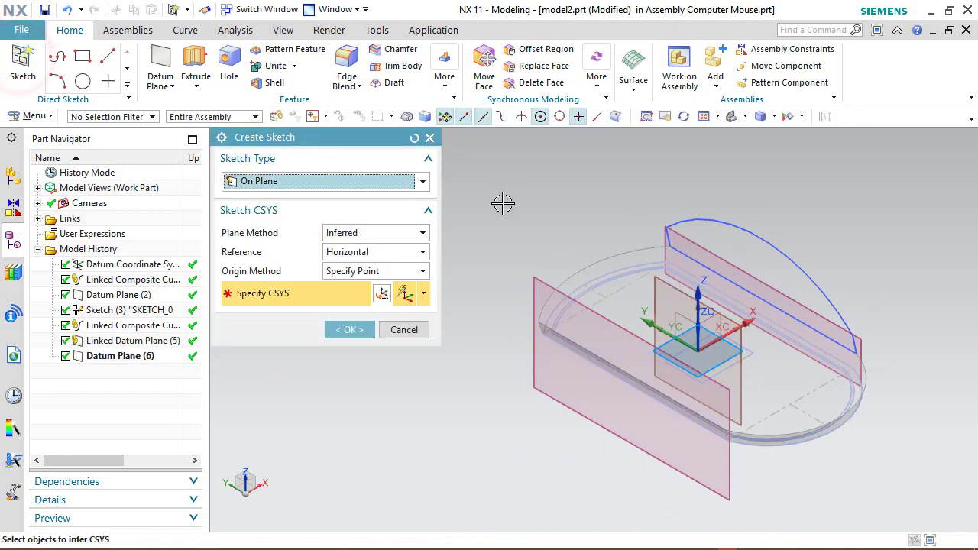
left_click(275, 116)
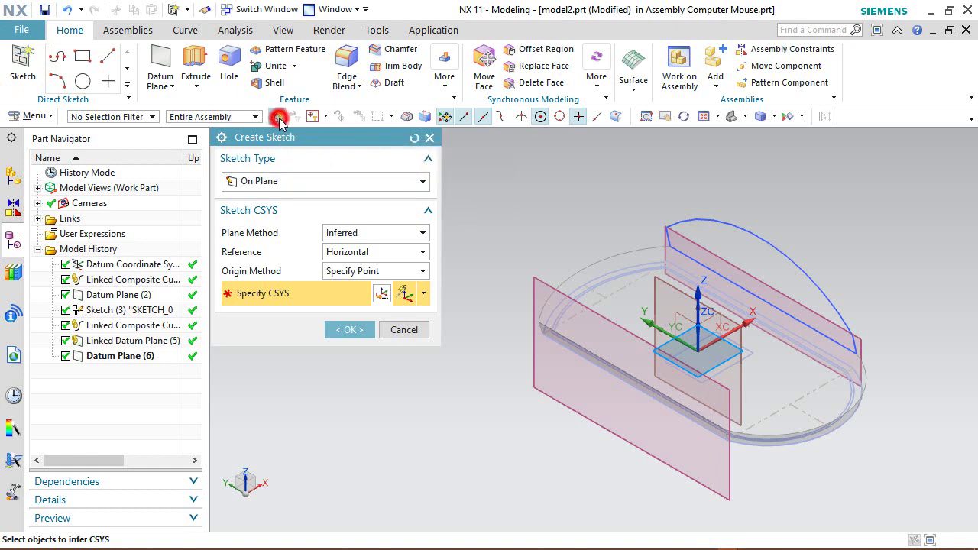
left_click(542, 284)
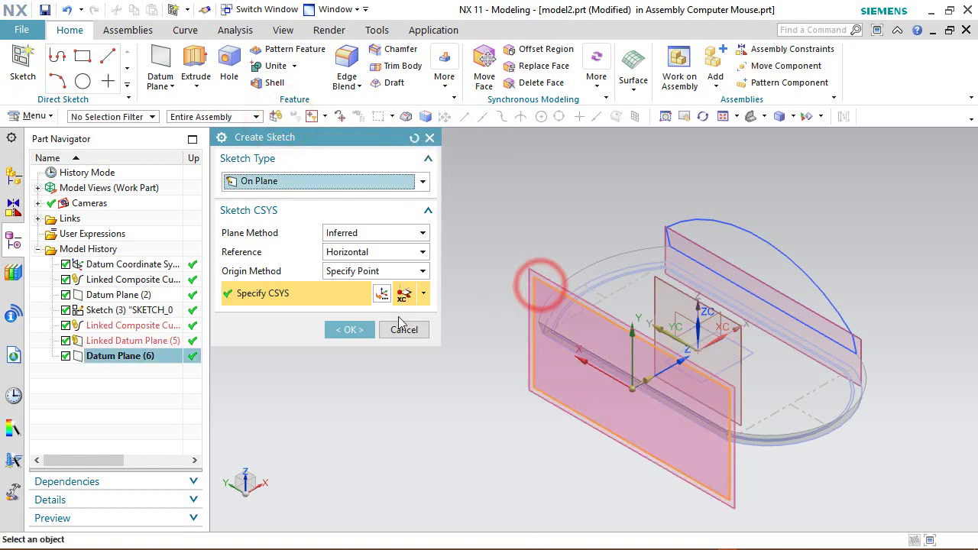
left_click(348, 329)
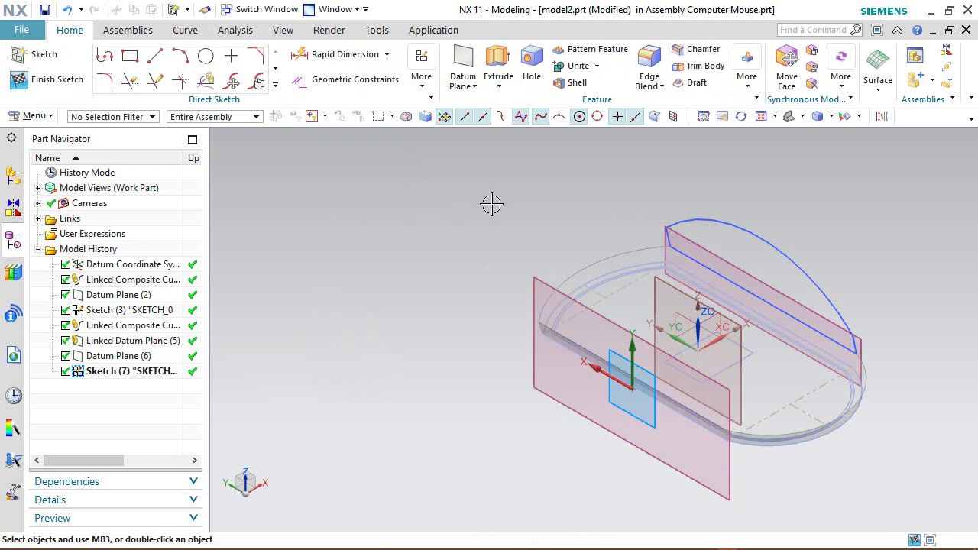
Project the +X side profile's connected curves into the new sketch and finish the sketch, with the model in an isometric view
left_click(276, 85)
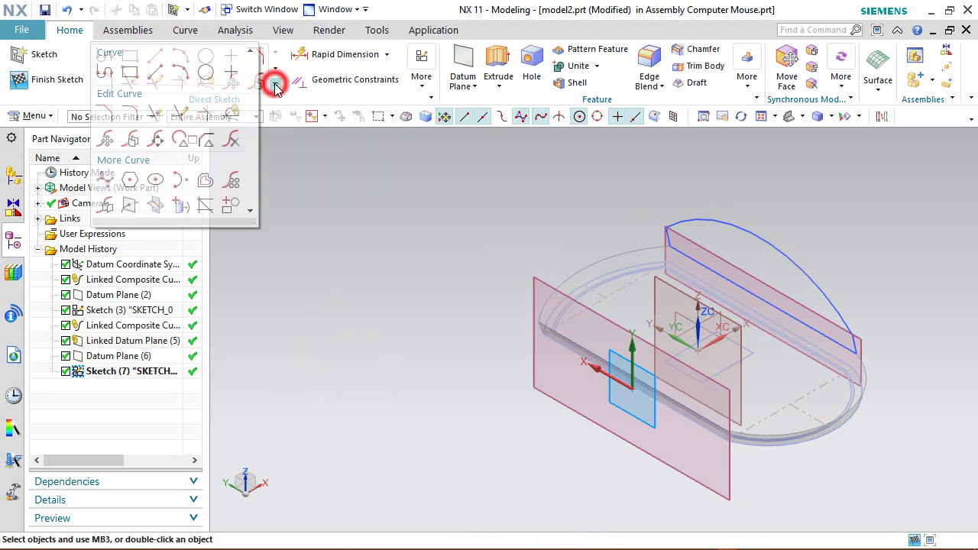
left_click(177, 205)
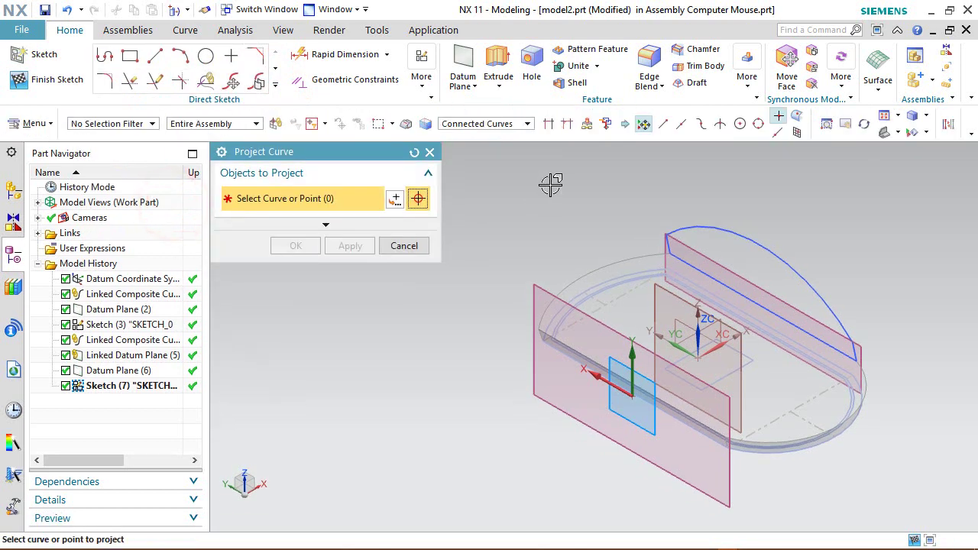
left_click(490, 125)
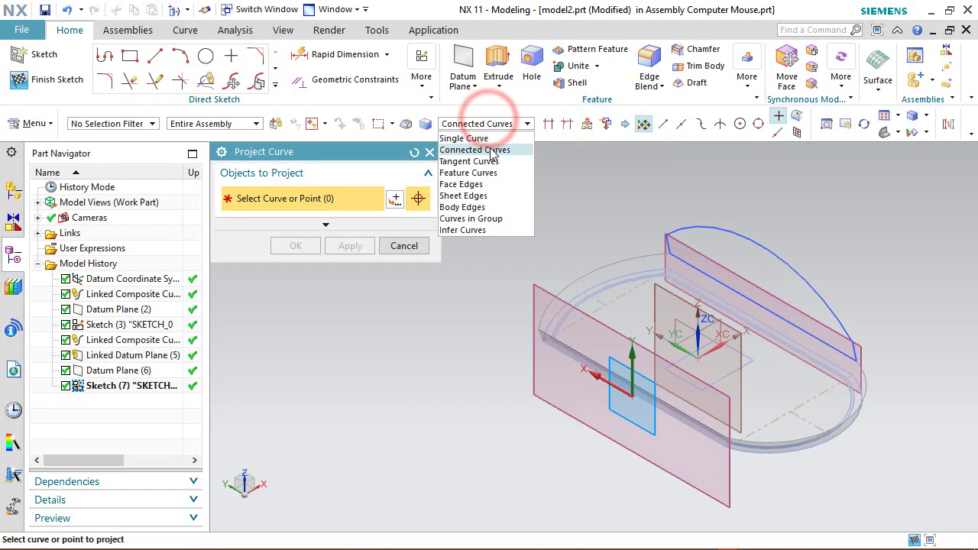
left_click(492, 153)
left_click(707, 228)
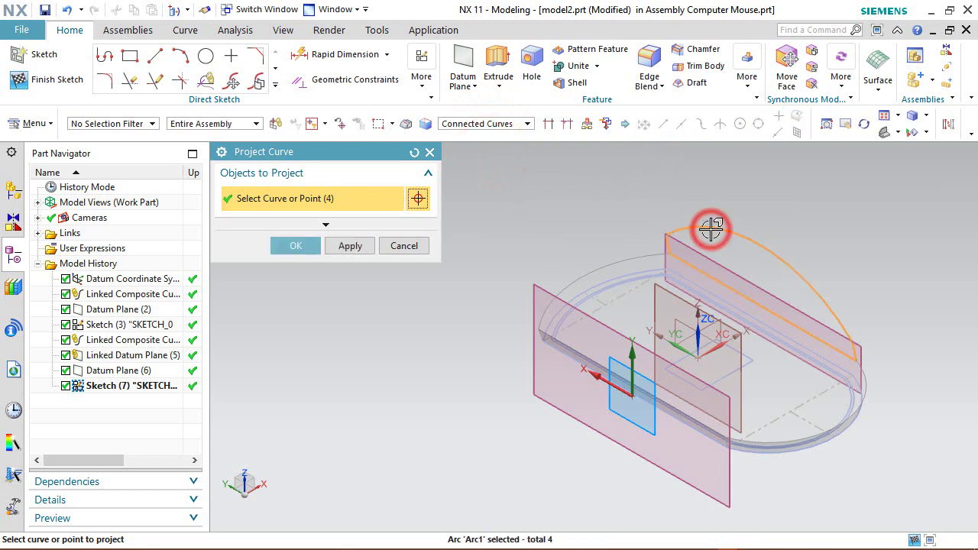
left_click(295, 246)
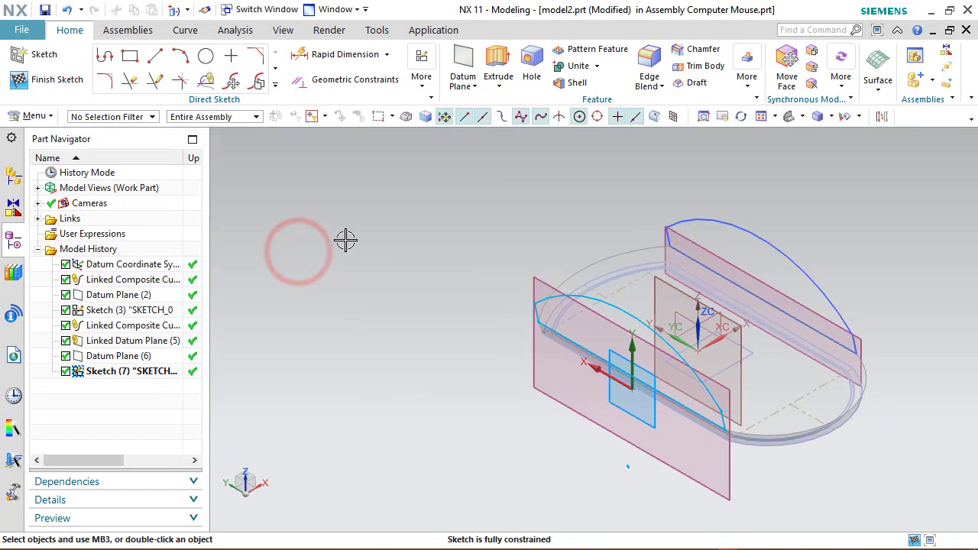
right_click(478, 233)
left_click(498, 223)
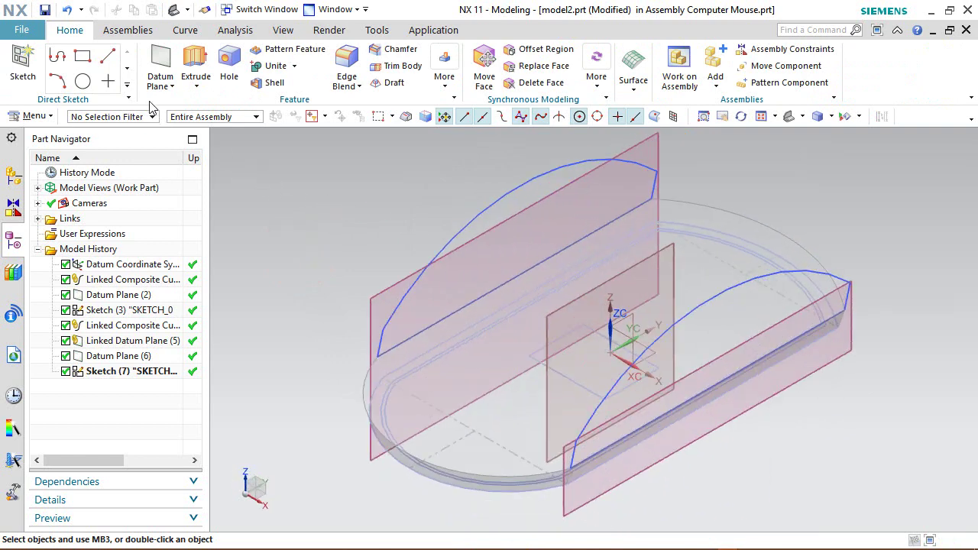
Save the part as model2.prt, keeping the existing Computer Mouse folder
left_click(46, 8)
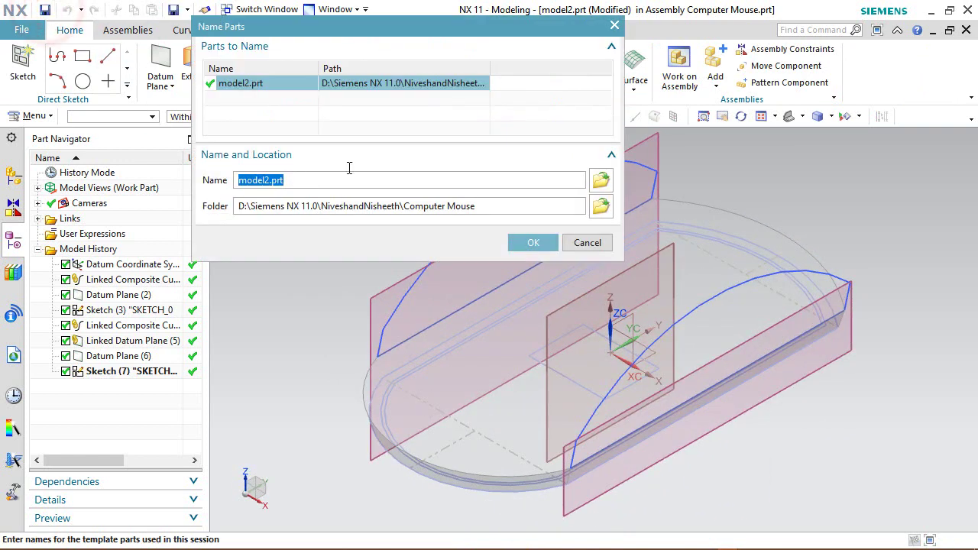
left_click_drag(367, 27, 463, 176)
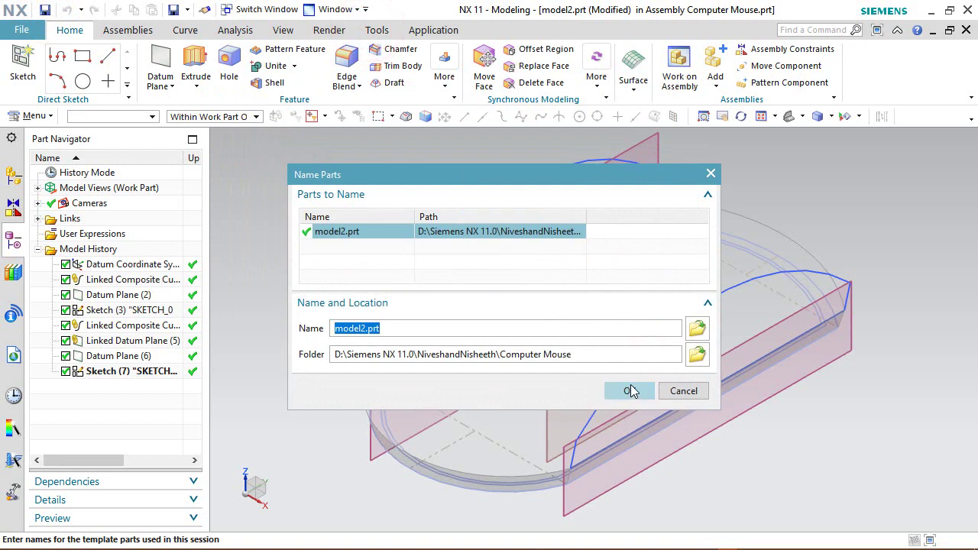
left_click(628, 390)
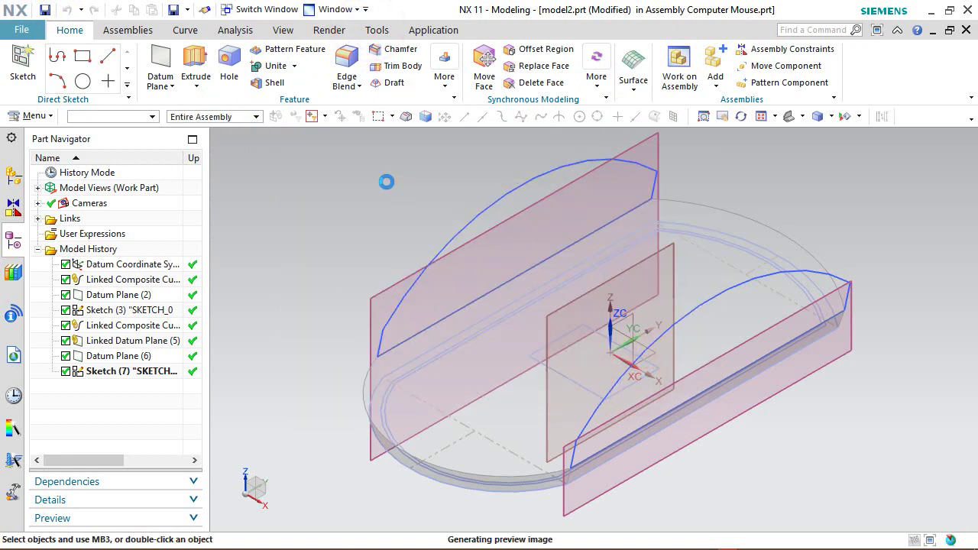
Hide the datum plane on the -X side, the linked central datum plane, and the datum plane on the +X side
left_click(655, 139)
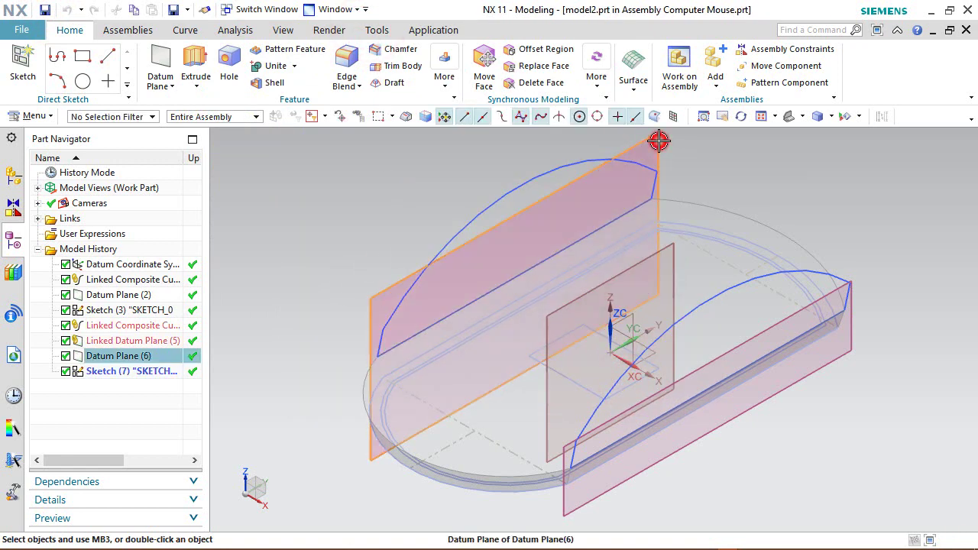
left_click(760, 116)
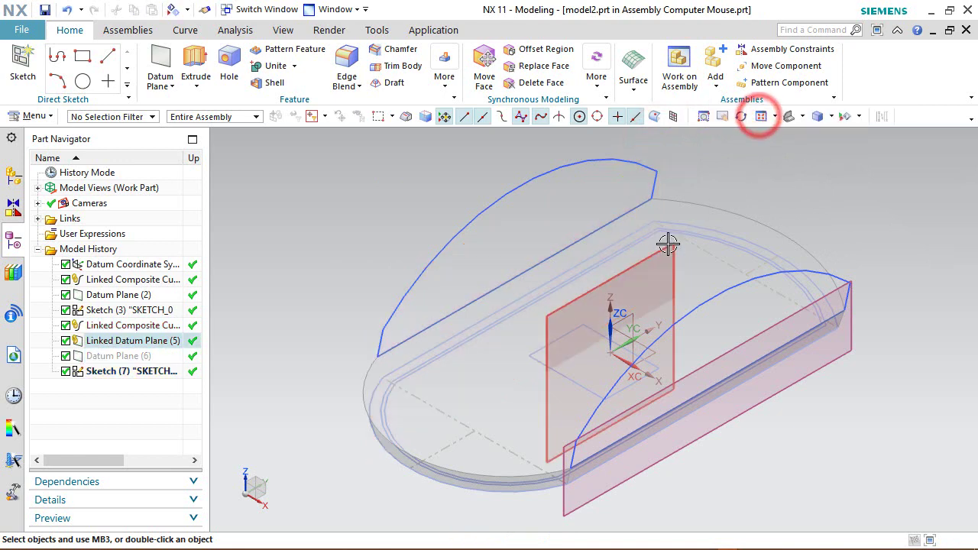
left_click(665, 240)
left_click(766, 219)
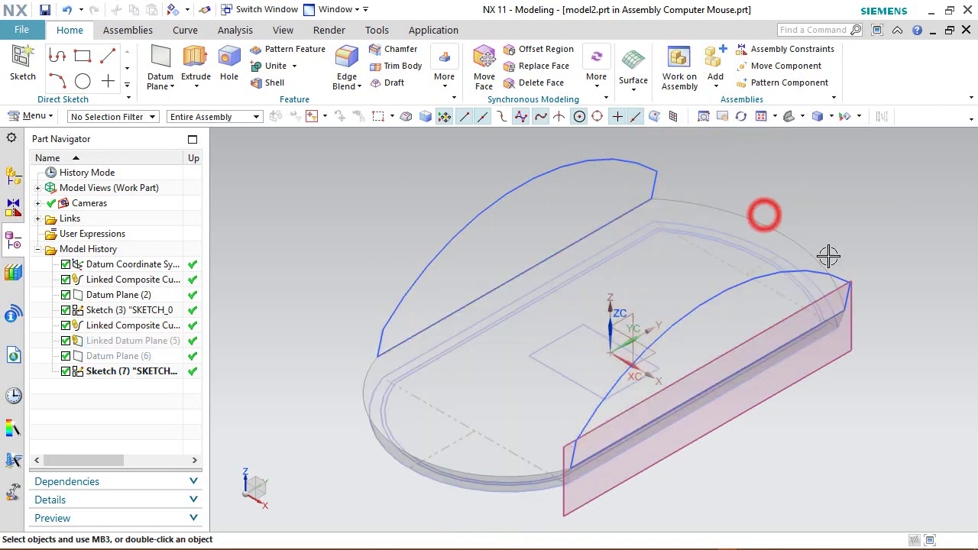
left_click(854, 316)
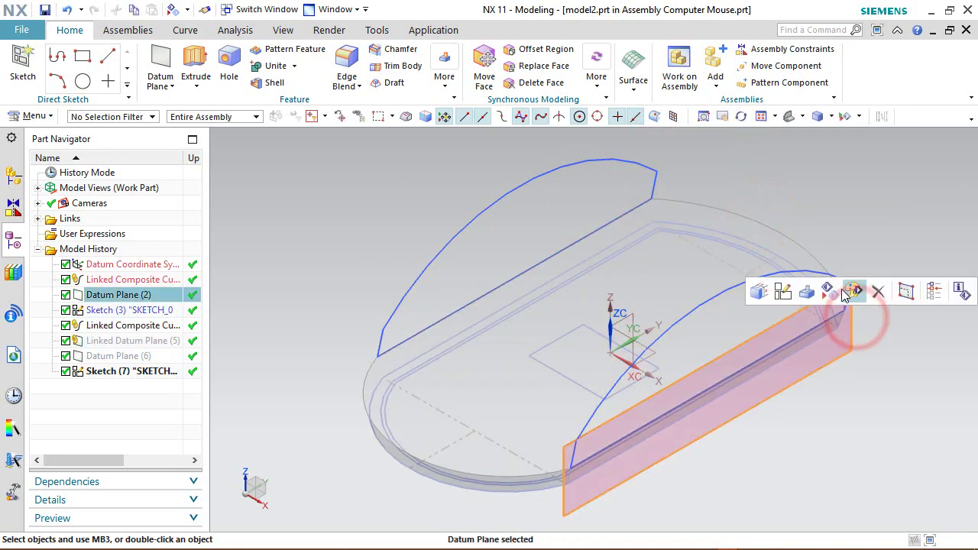
Hide the selected side datum plane and create a sketch on the base part's top face, accepting the WAVE link
left_click(830, 290)
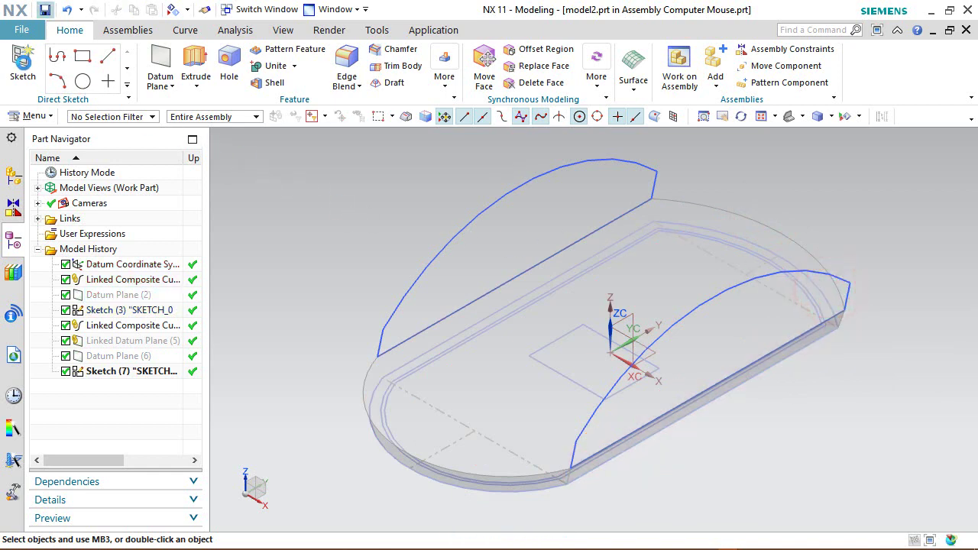
left_click(23, 63)
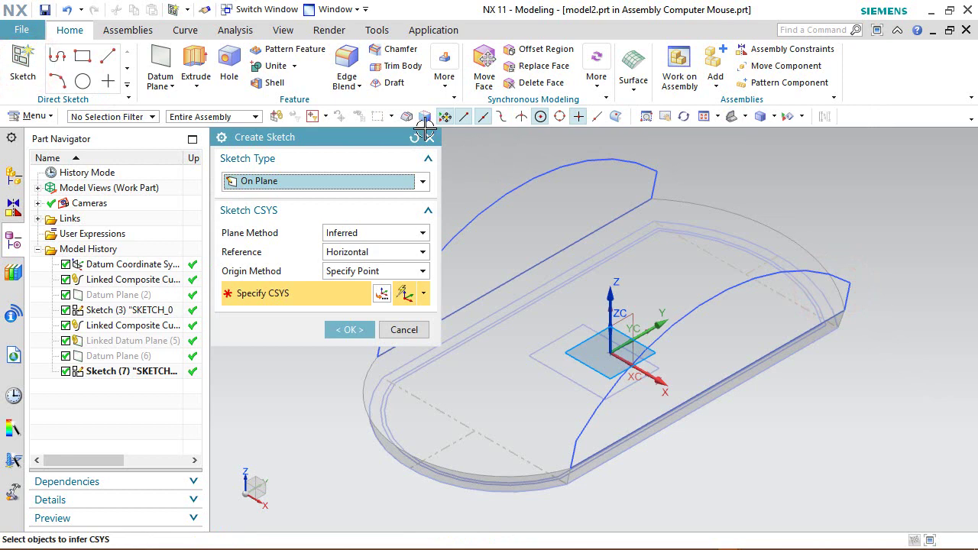
left_click(276, 115)
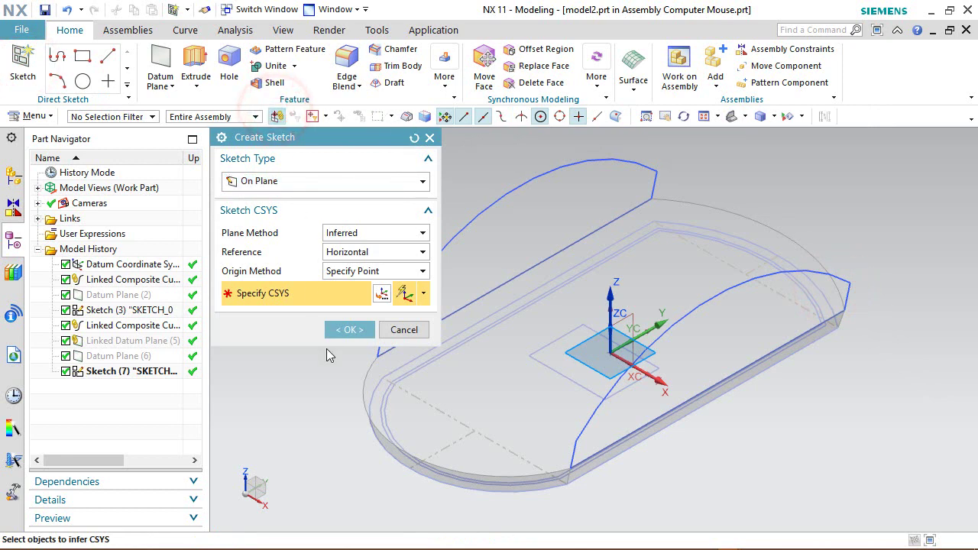
left_click(479, 400)
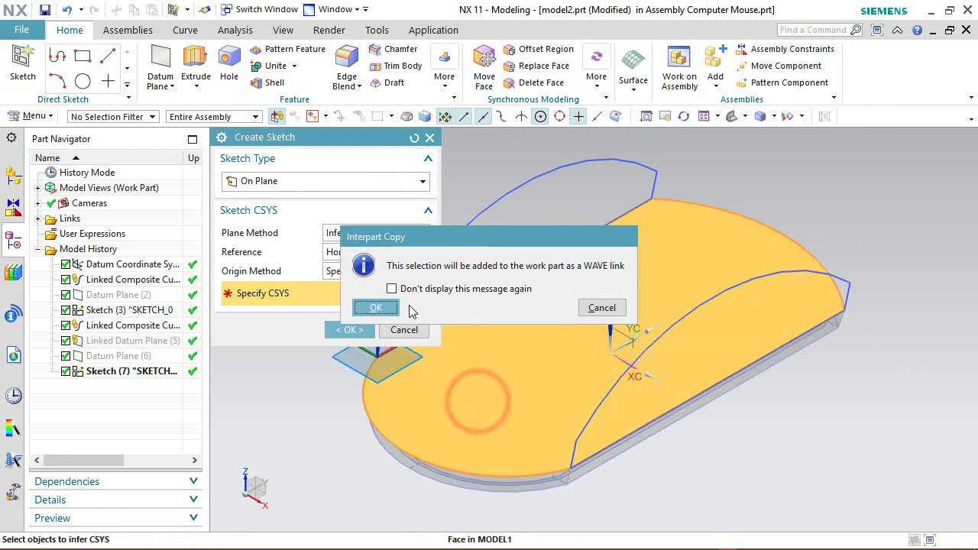
left_click(374, 307)
left_click(345, 329)
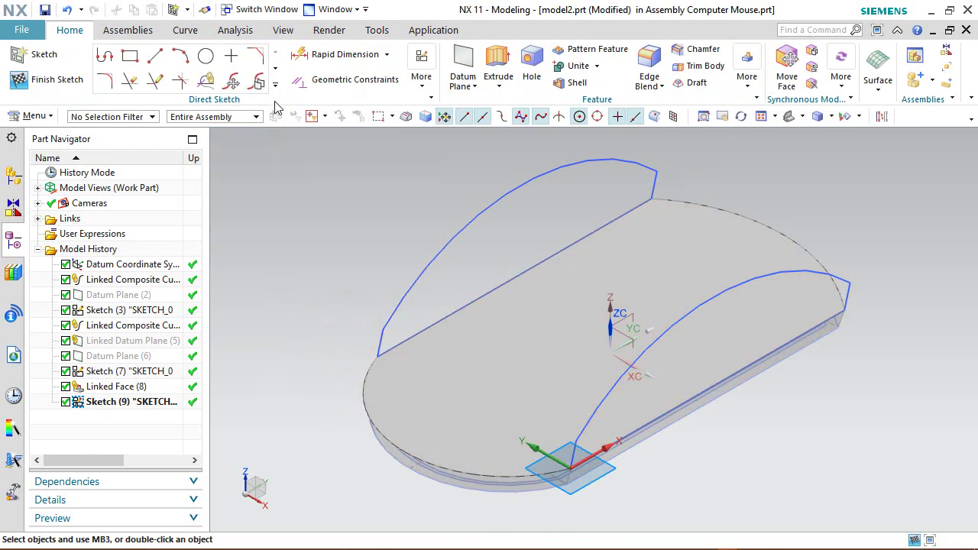
Project the top face's four connected outline edges into the sketch and finish it
left_click(273, 86)
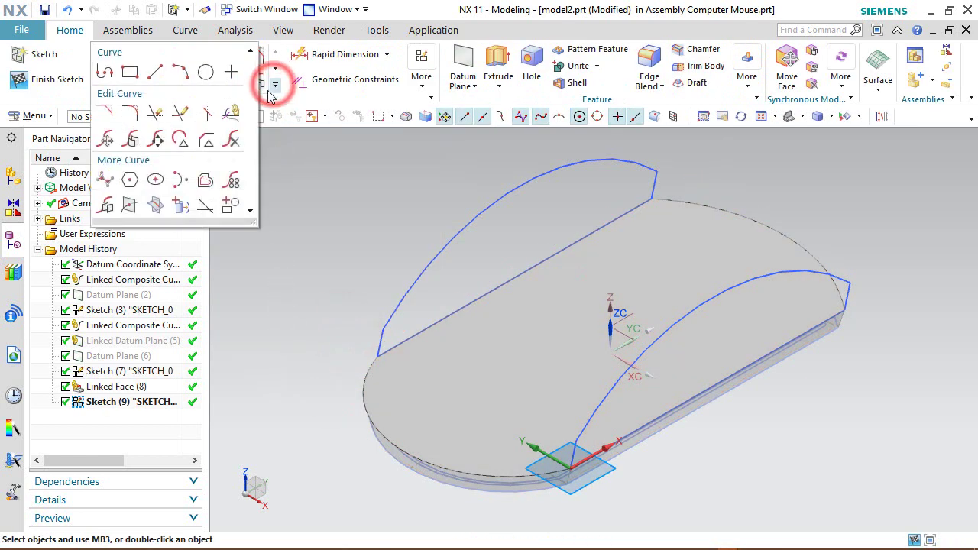
left_click(181, 204)
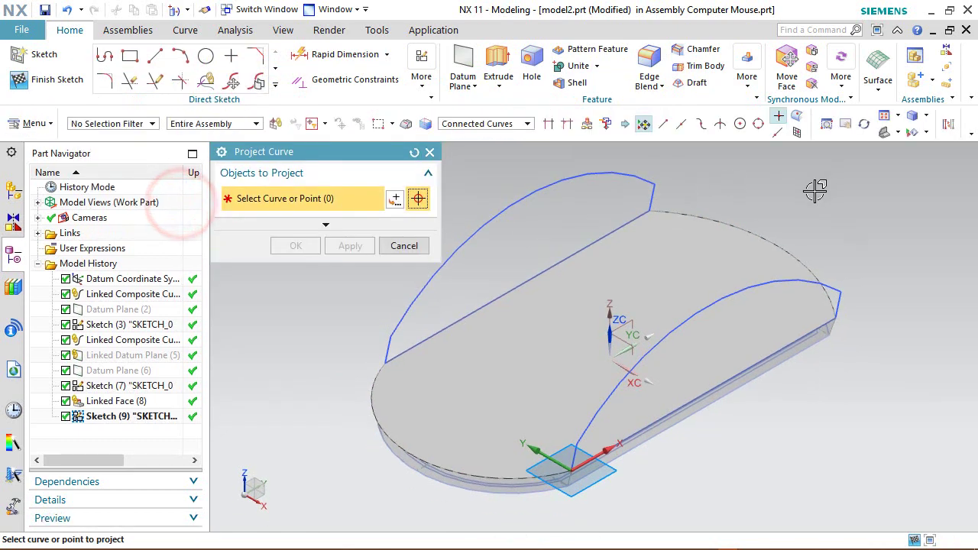
left_click(719, 219)
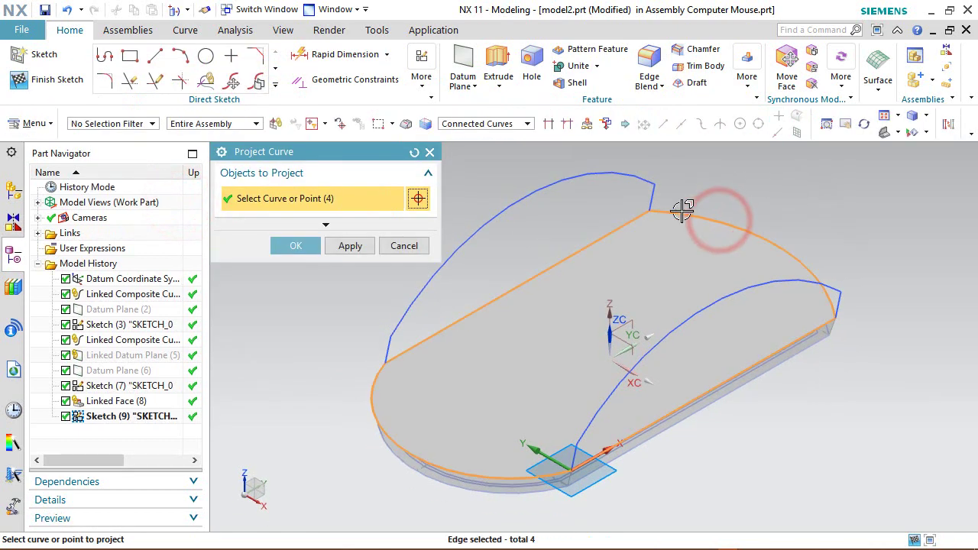
left_click(296, 246)
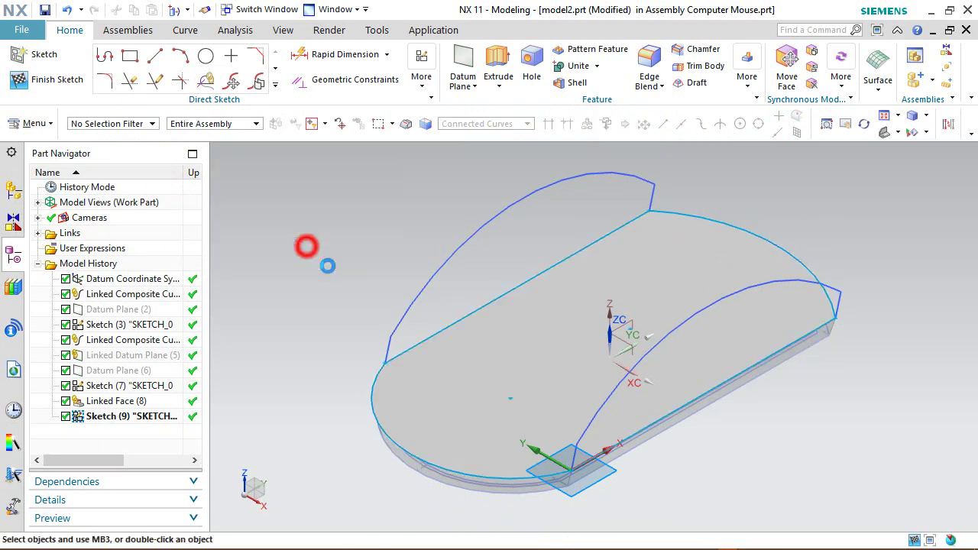
right_click(337, 274)
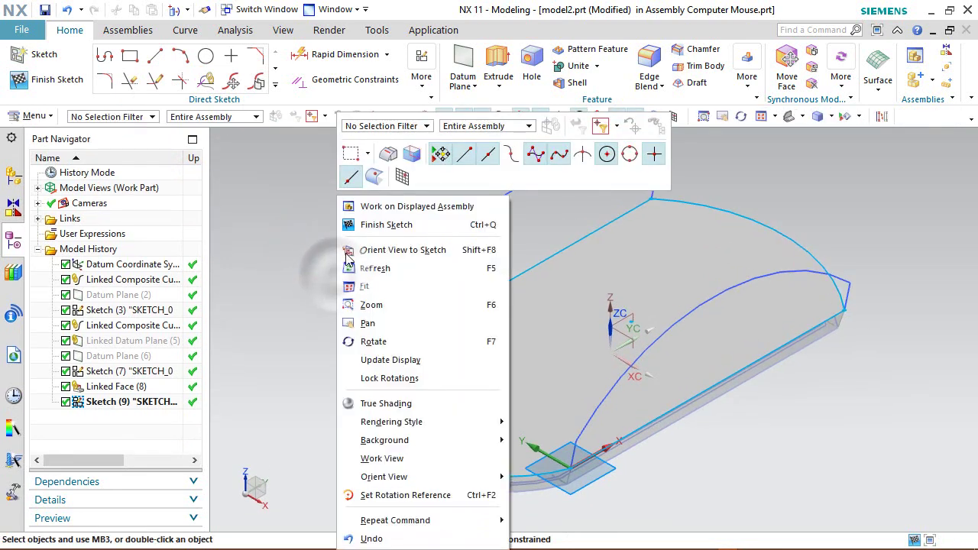
left_click(347, 220)
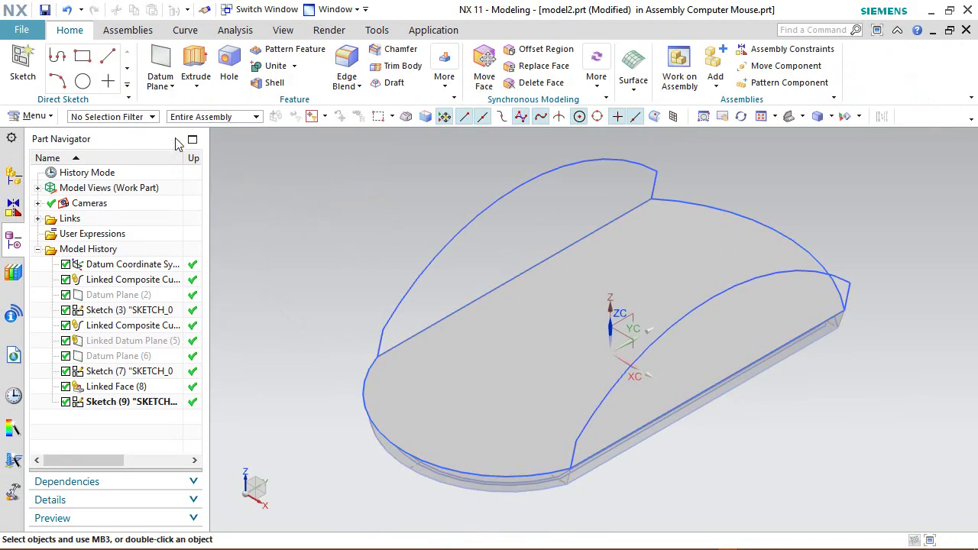
Create an inferred datum plane through the front end point of the far side profile's arc, parallel to the XY plane
left_click(161, 59)
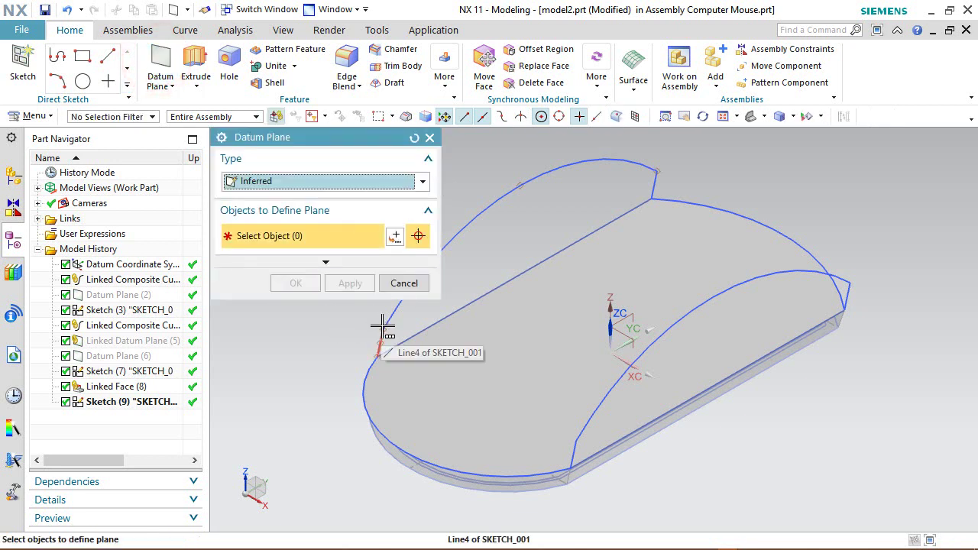
scroll(382, 328, "up", 3)
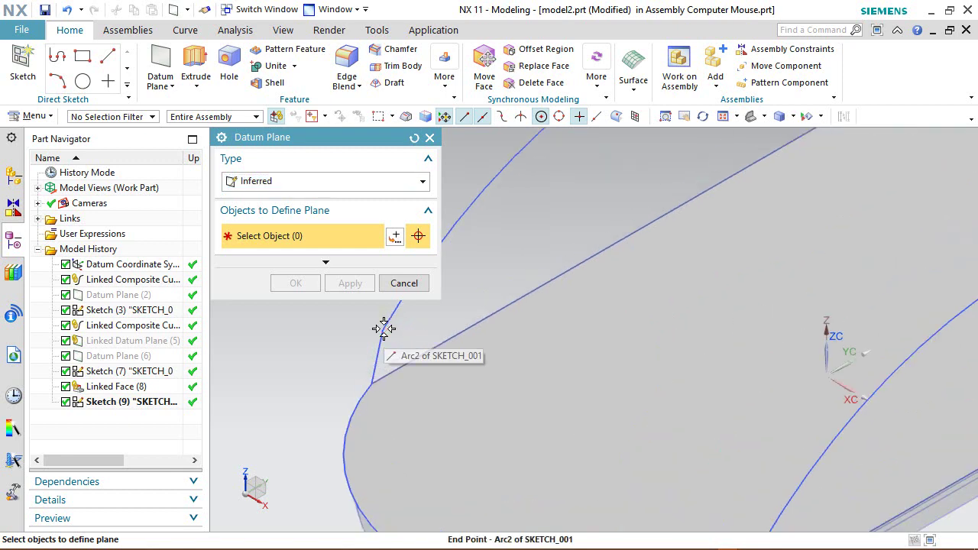
left_click(383, 328)
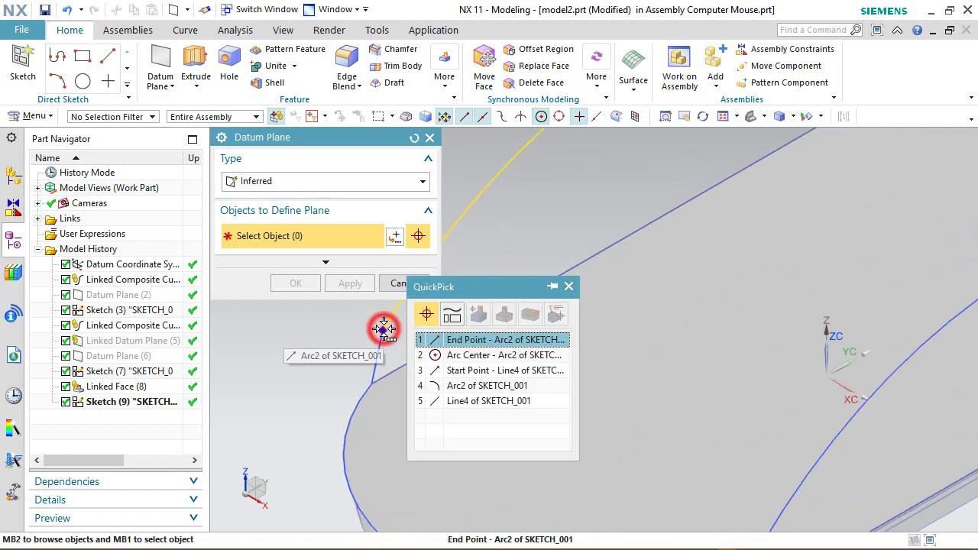
left_click(458, 339)
scroll(462, 341, "down", 3)
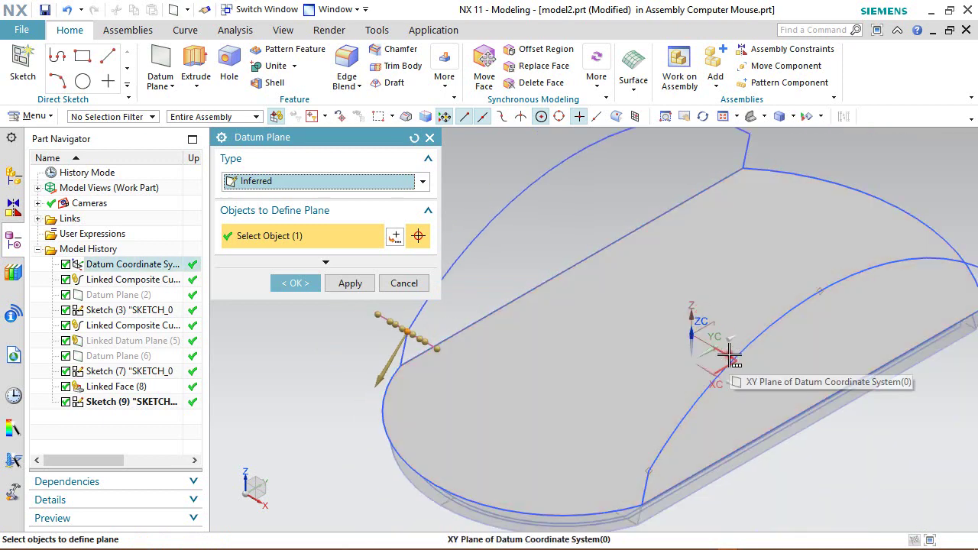
left_click(729, 356)
left_click(796, 362)
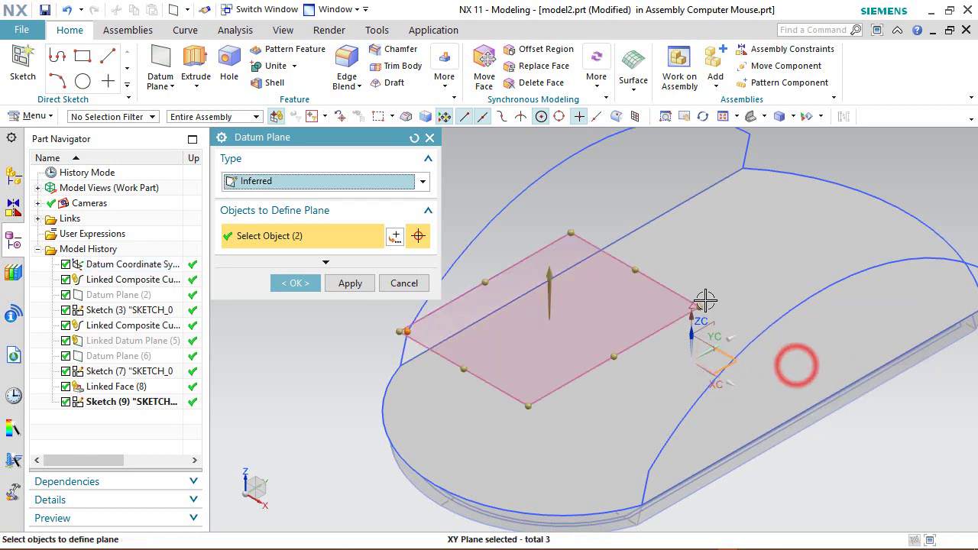
left_click(311, 282)
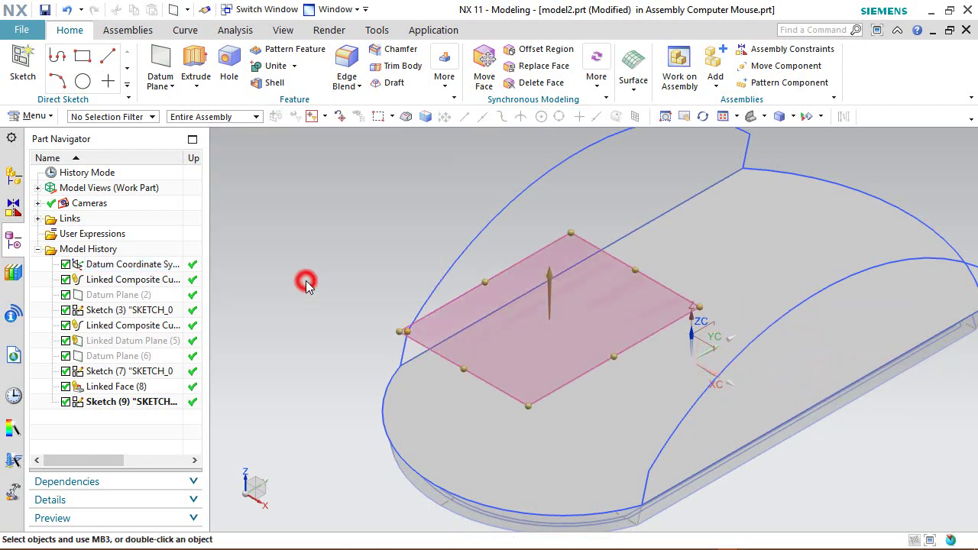
Resize the new horizontal datum plane so it extends beyond the mouse base outline on all four sides
scroll(328, 323, "down", 4)
scroll(391, 293, "up", 2)
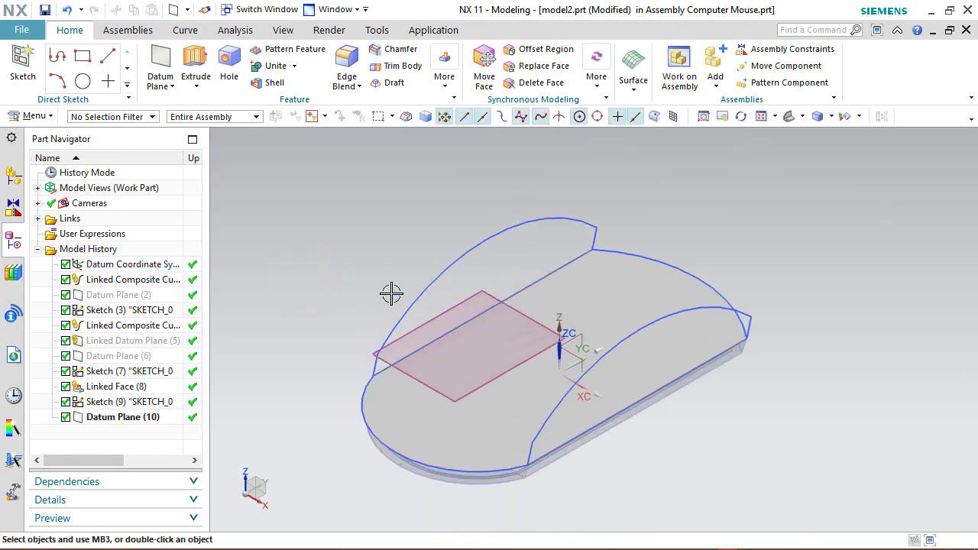
left_click(478, 290)
right_click(479, 290)
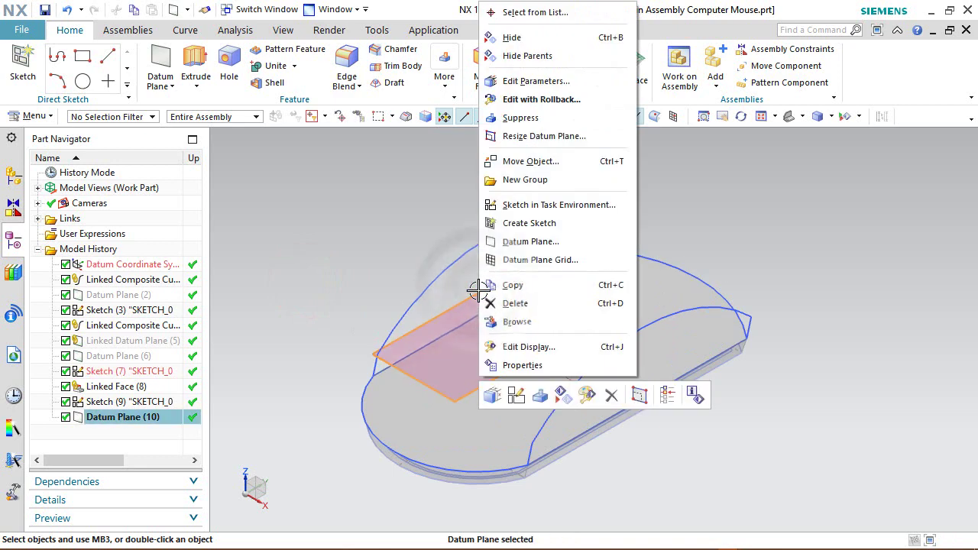
left_click(528, 136)
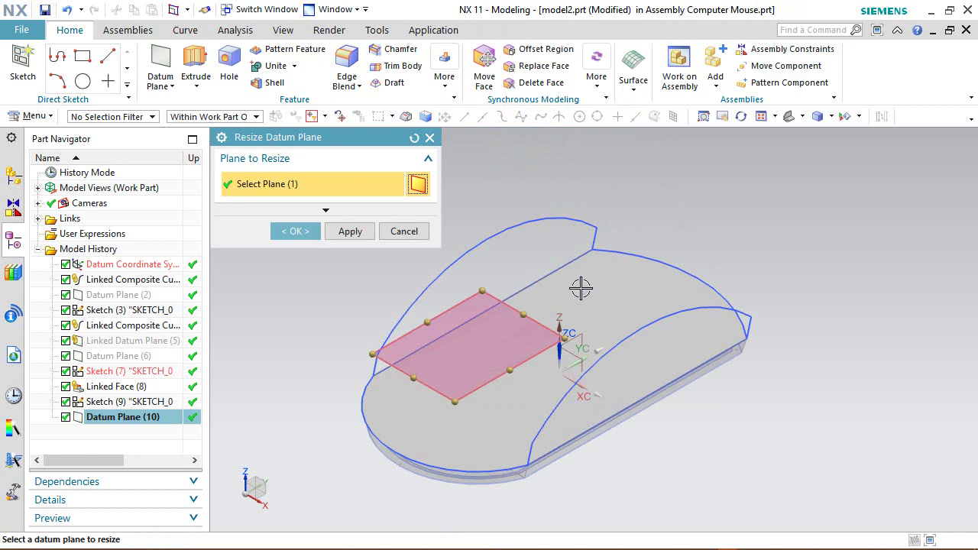
left_click_drag(535, 313, 687, 227)
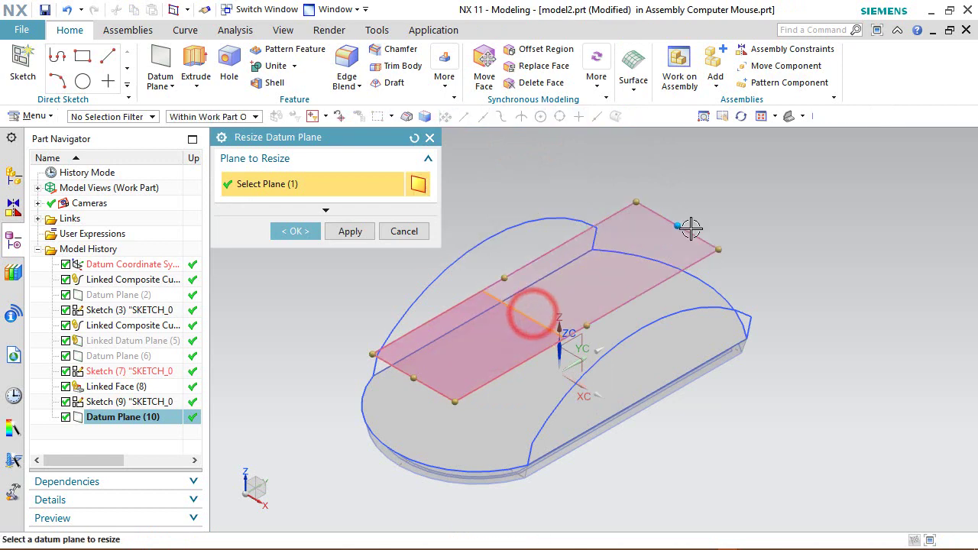
middle_click_drag(589, 270, 627, 299)
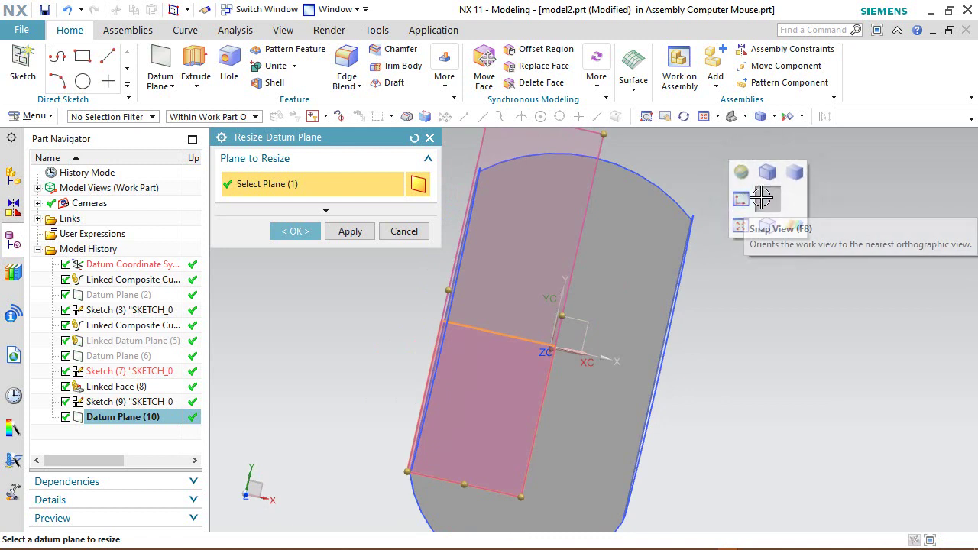
scroll(578, 279, "up", 3)
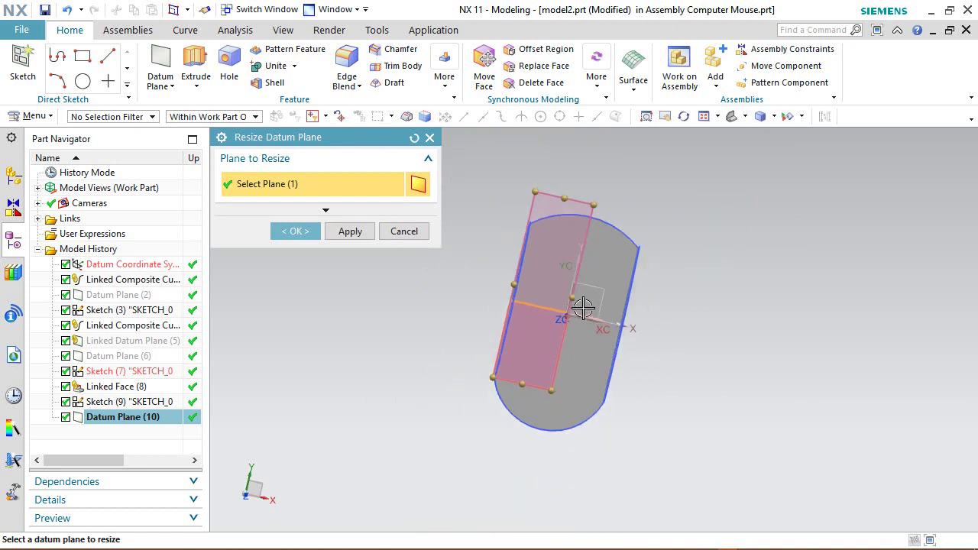
left_click_drag(578, 301, 644, 310)
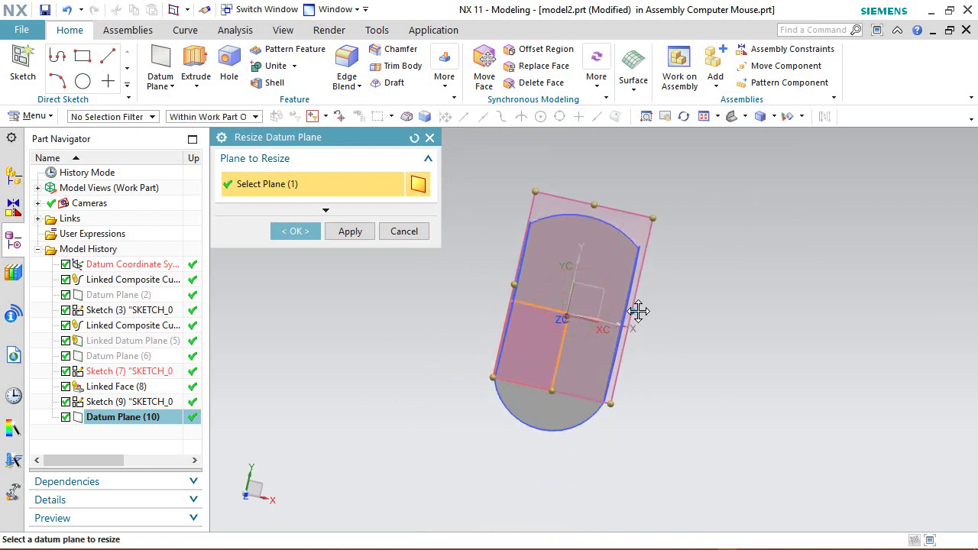
left_click_drag(516, 282, 499, 281)
left_click_drag(537, 411, 528, 455)
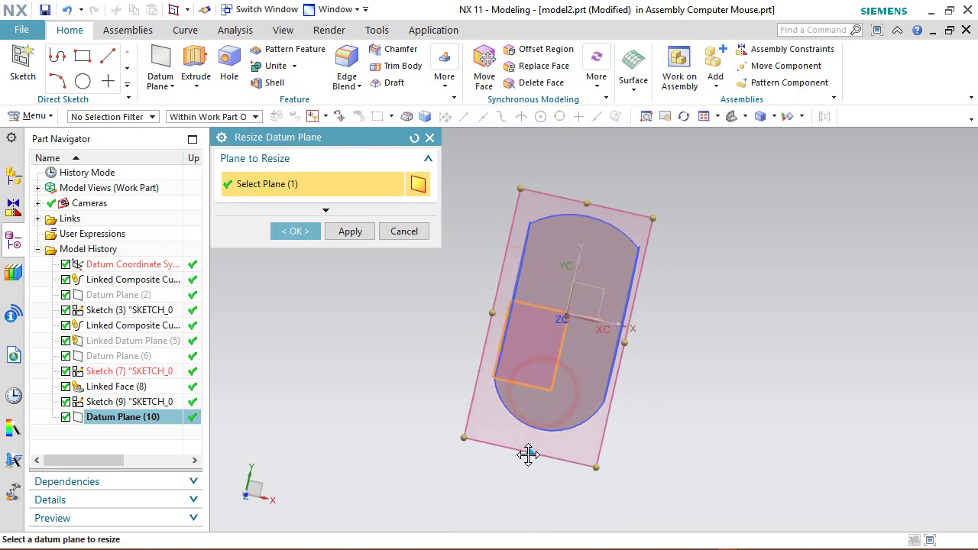
left_click_drag(621, 346, 637, 344)
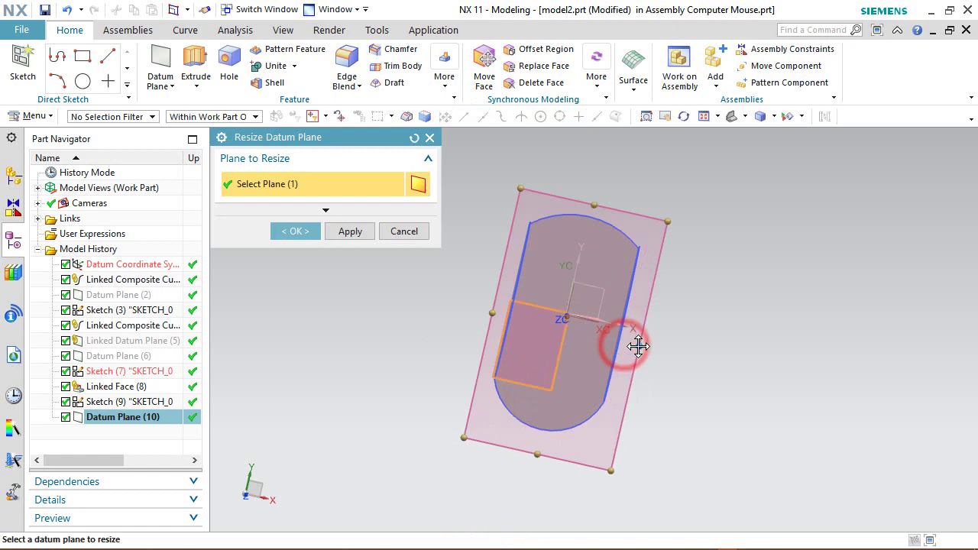
left_click(298, 229)
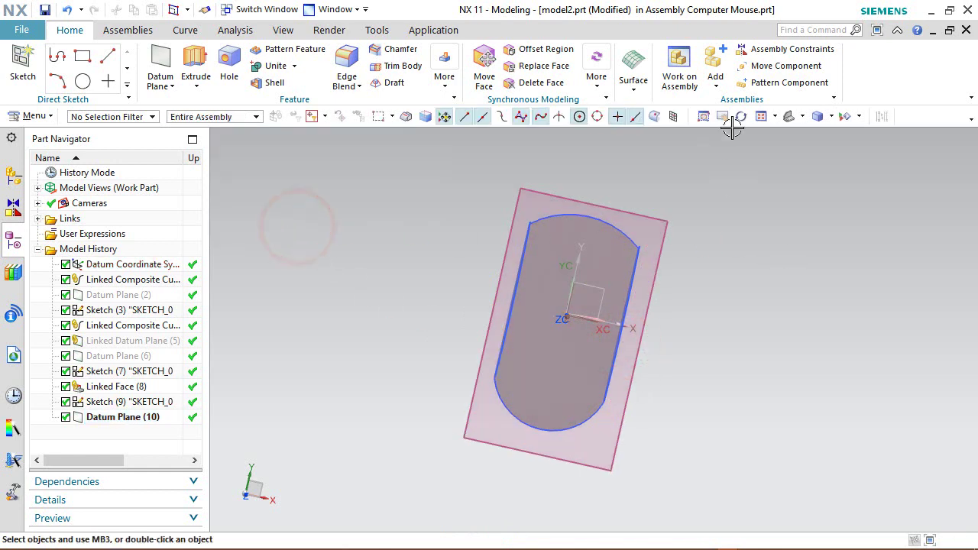
Create a sketch on the enlarged horizontal datum plane
left_click(788, 117)
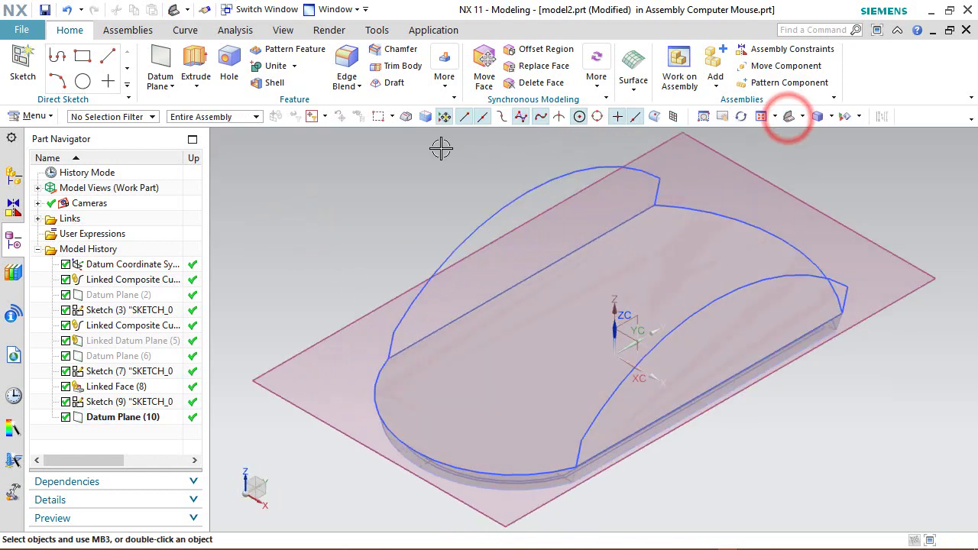
left_click(23, 62)
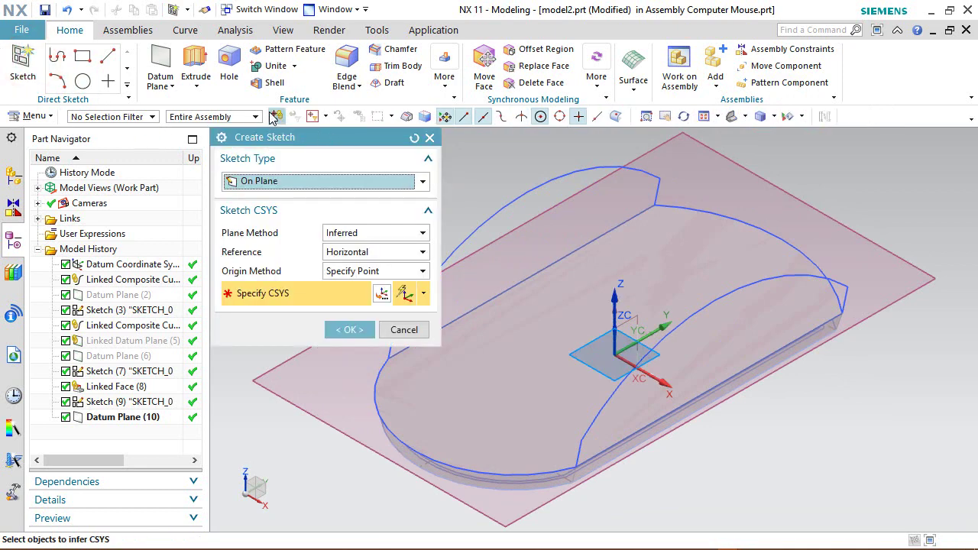
left_click(731, 156)
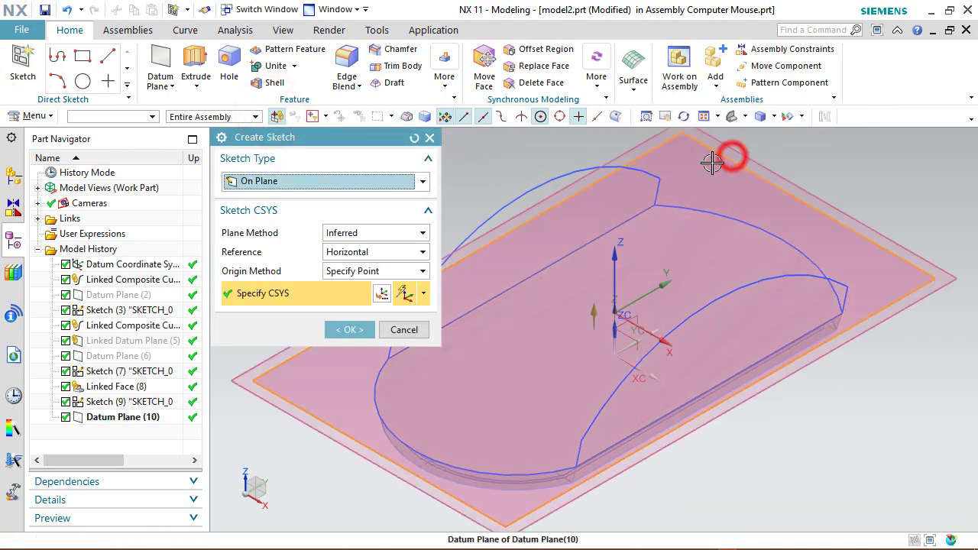
left_click(346, 330)
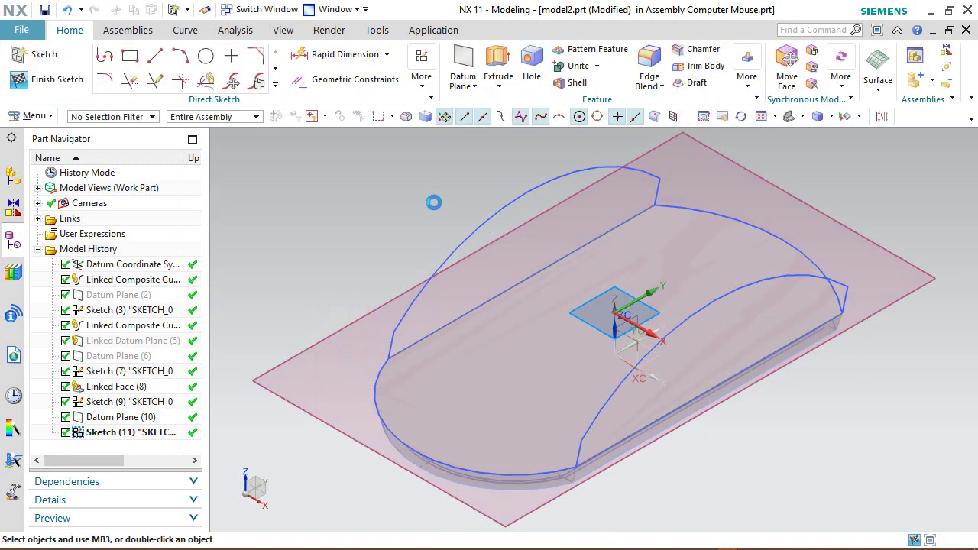
Sketch a three-point arc joining the front arc end points of the two side profiles, bulging toward the rounded front edge
left_click(181, 57)
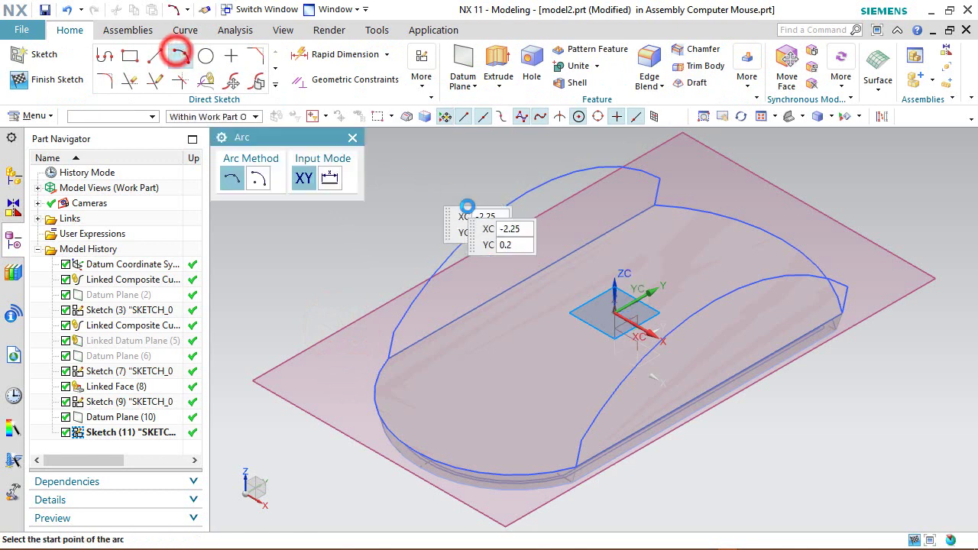
left_click(393, 330)
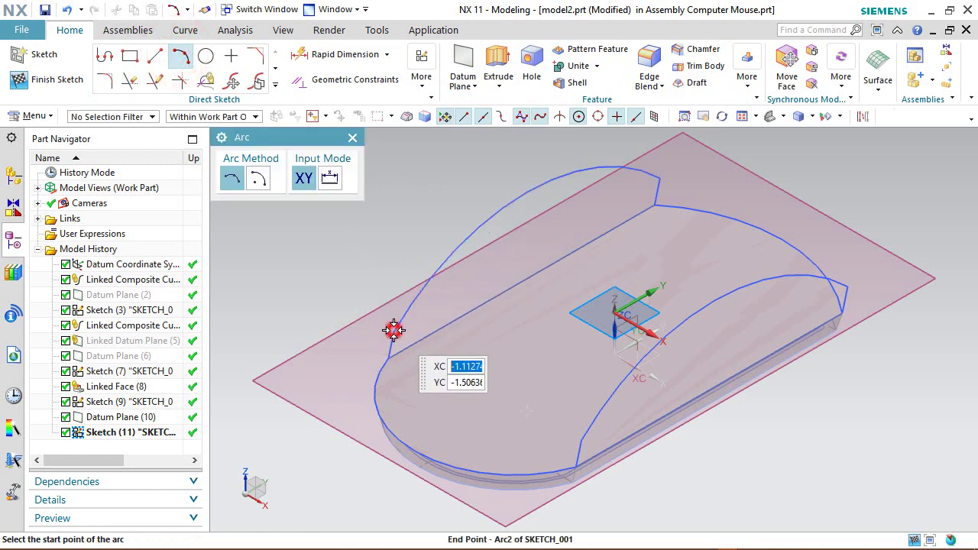
left_click(580, 440)
left_click(494, 422)
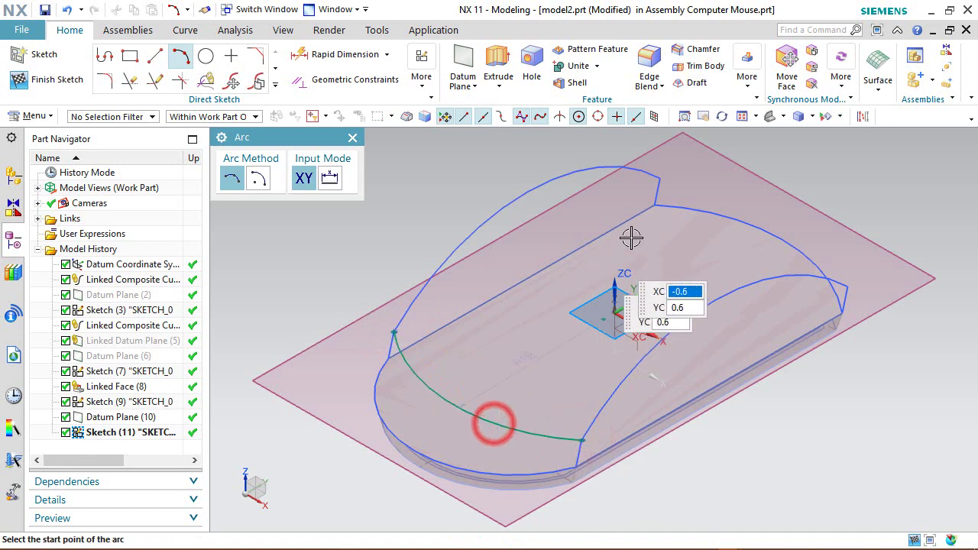
Sketch a three-point arc joining the rear end points of the two side profiles, bulging outward toward the rounded rear edge
left_click(660, 177)
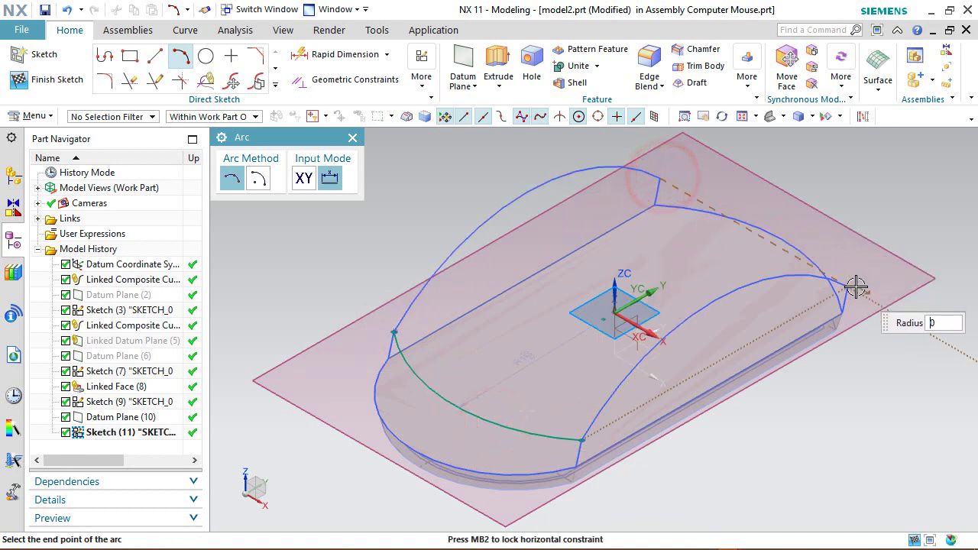
left_click(846, 288)
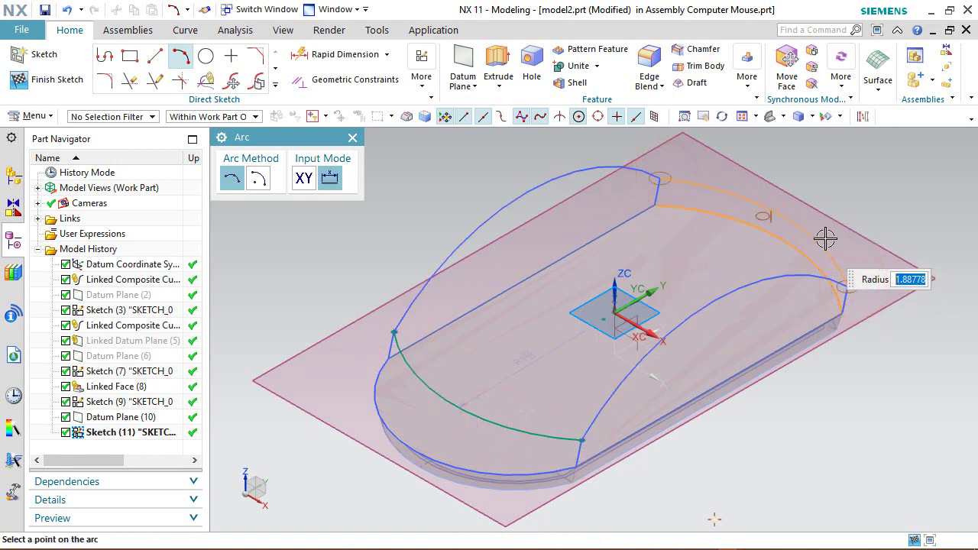
left_click(826, 235)
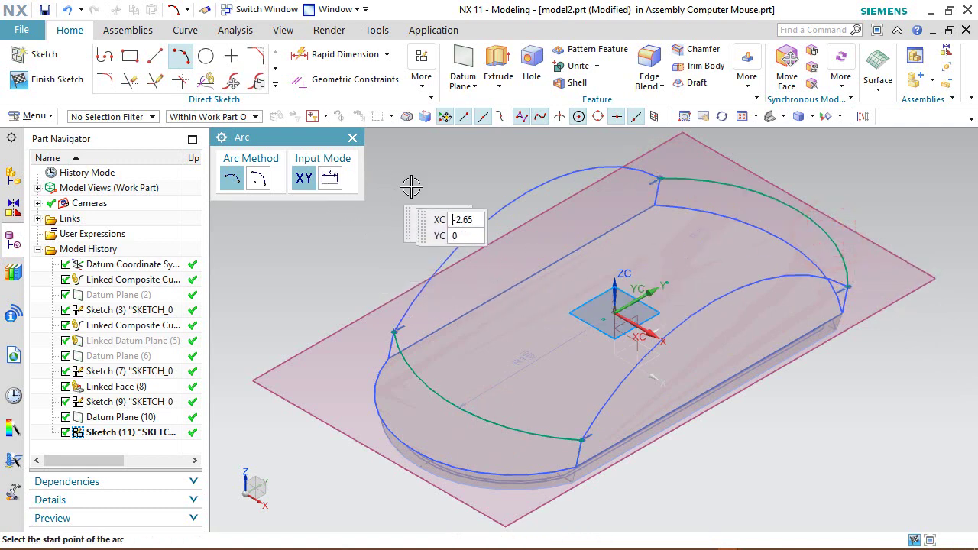
key("Escape")
right_click(368, 237)
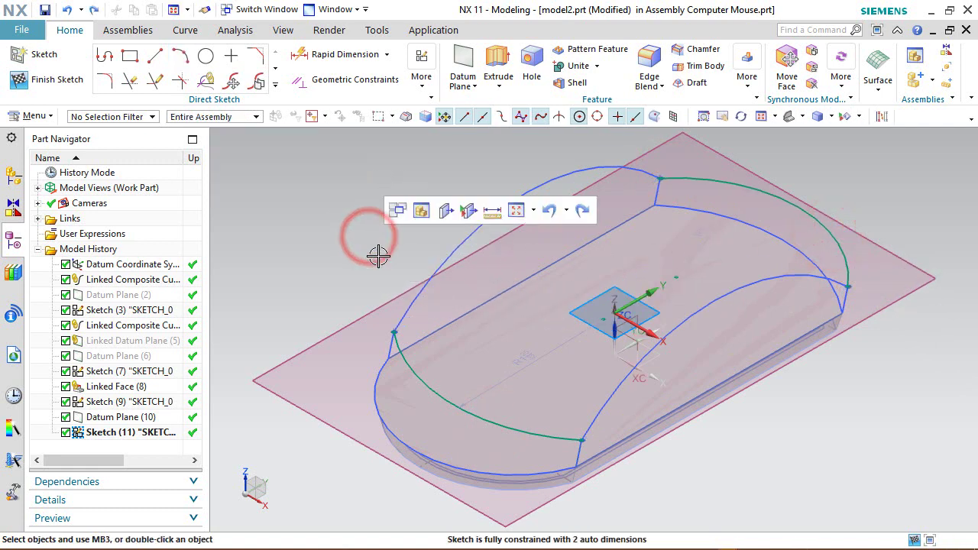
Move the front arc's radius dimension outside the outline and set the radius to 1.1778 in
left_click(528, 360)
left_click_drag(384, 409, 340, 391)
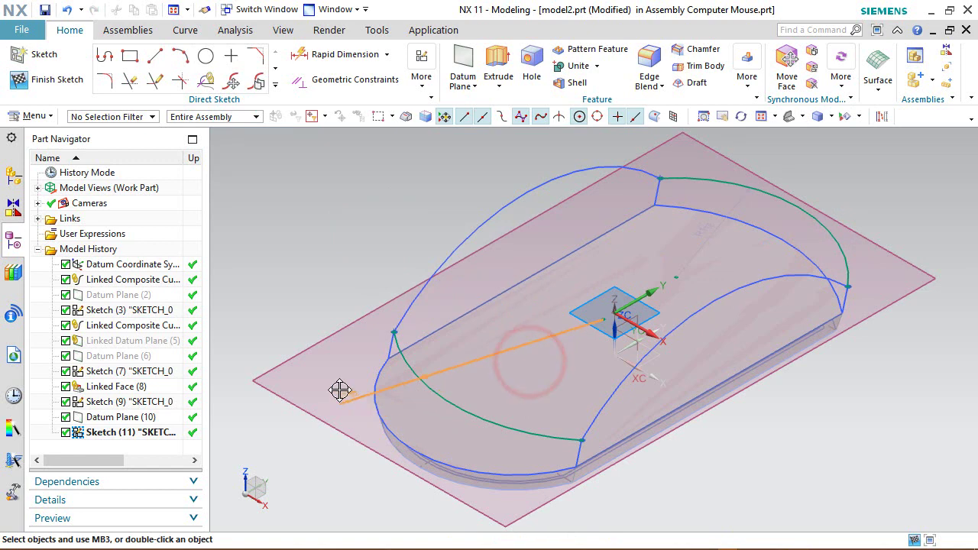
double_click(338, 393)
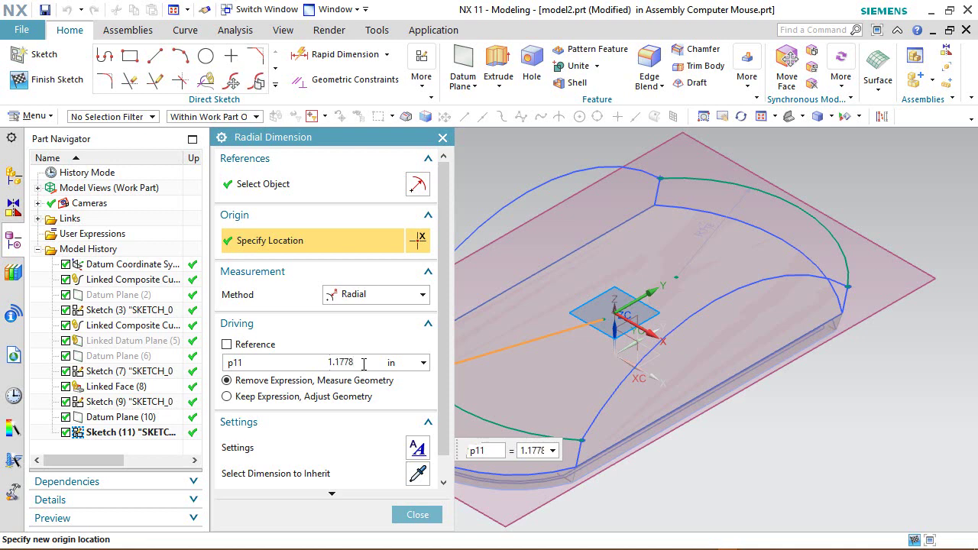
left_click(364, 364)
left_click(406, 514)
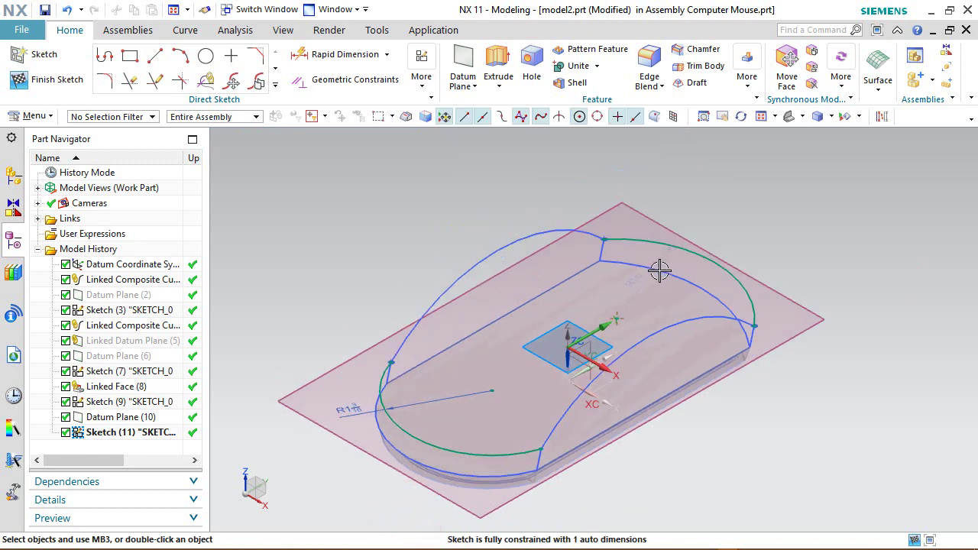
Set the rear arc's radius to 1.75 in and finish the sketch
left_click(664, 259)
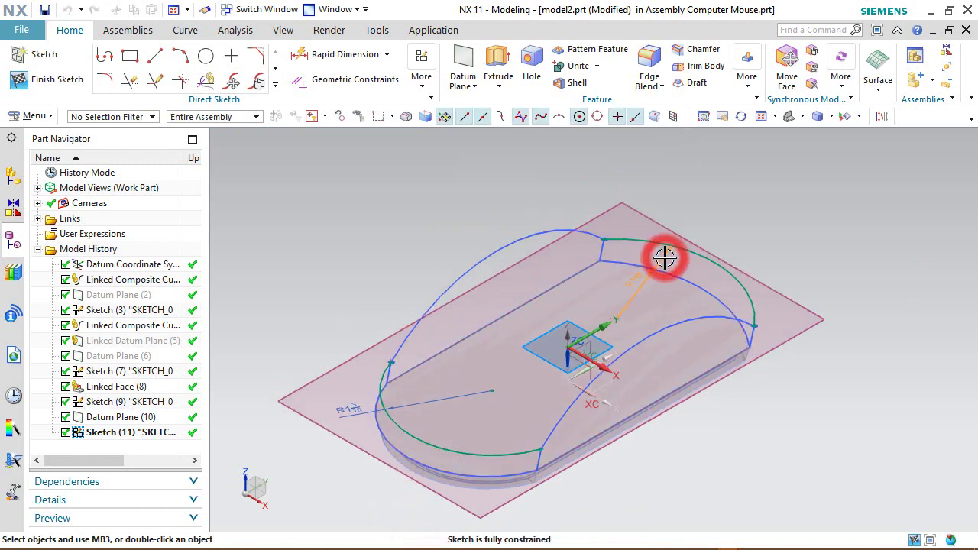
double_click(665, 258)
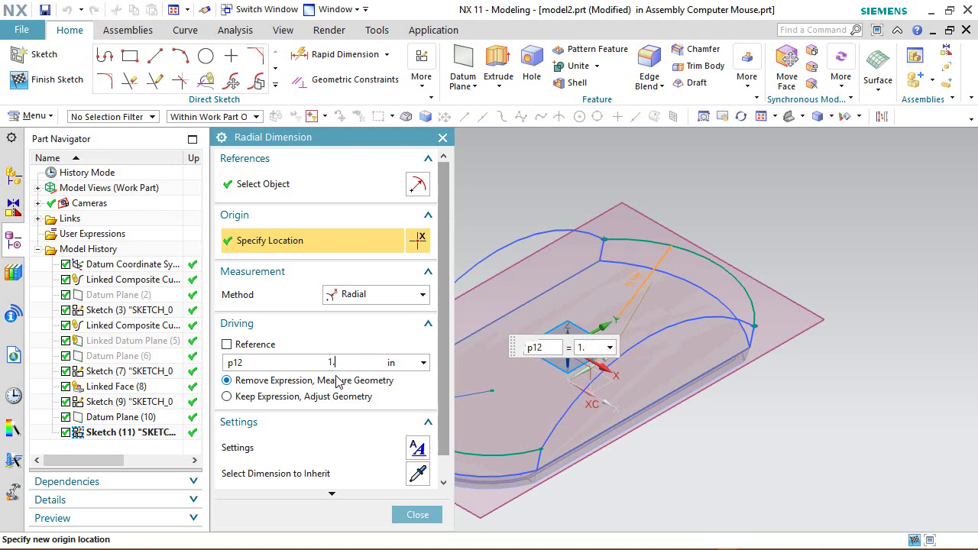
type("1.75")
key("Return")
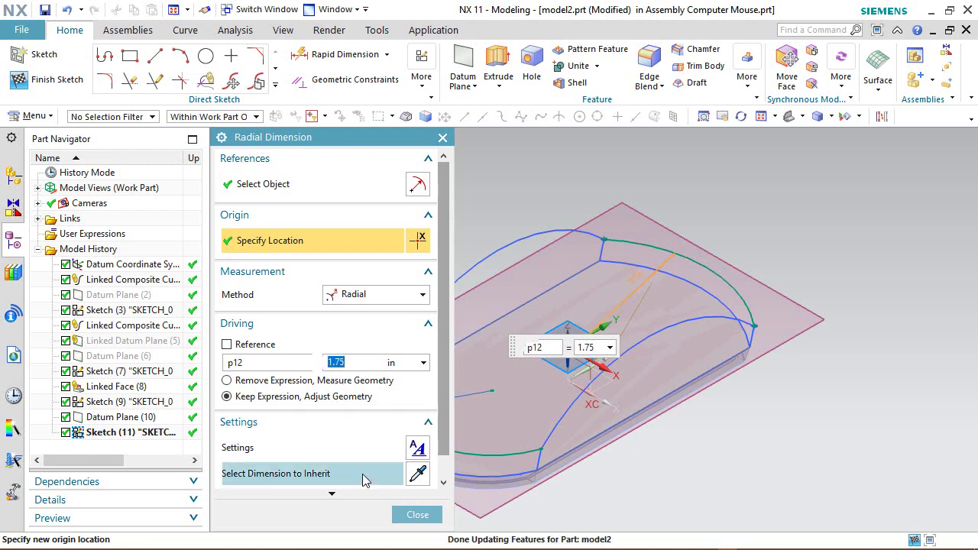
left_click(396, 514)
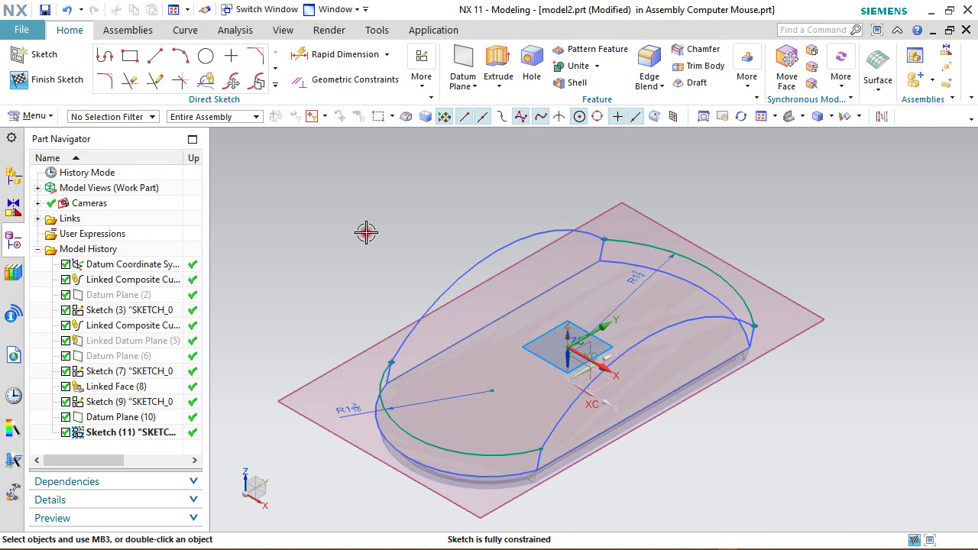
left_click(366, 232)
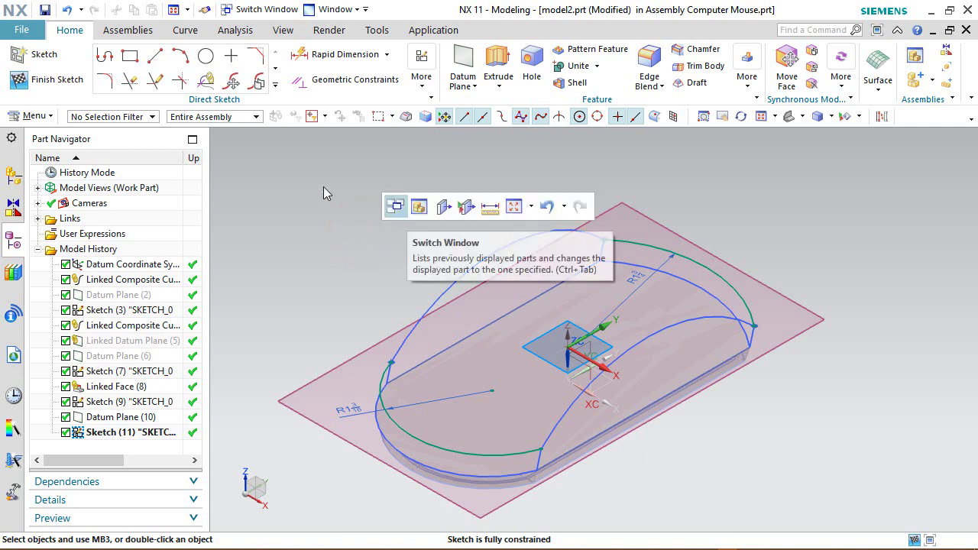
left_click(47, 78)
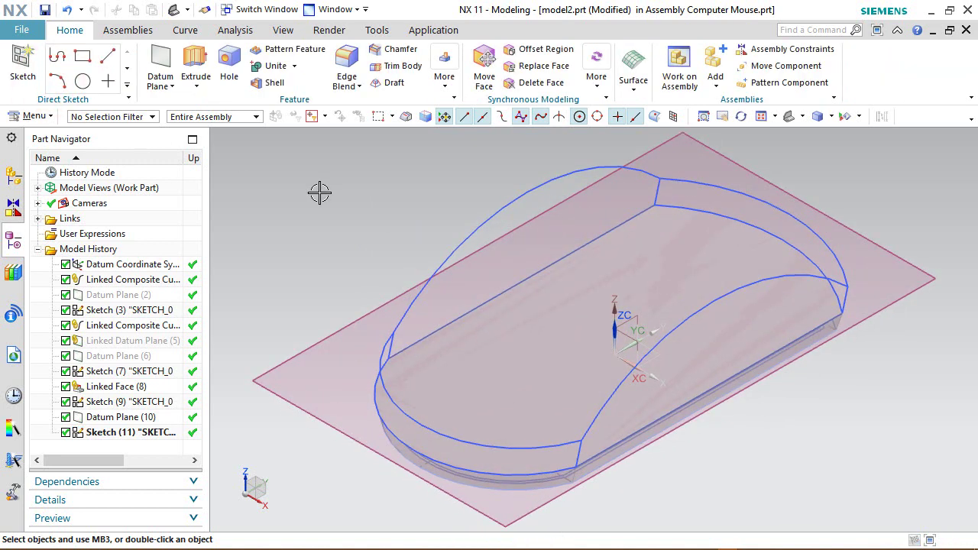
left_click(262, 209)
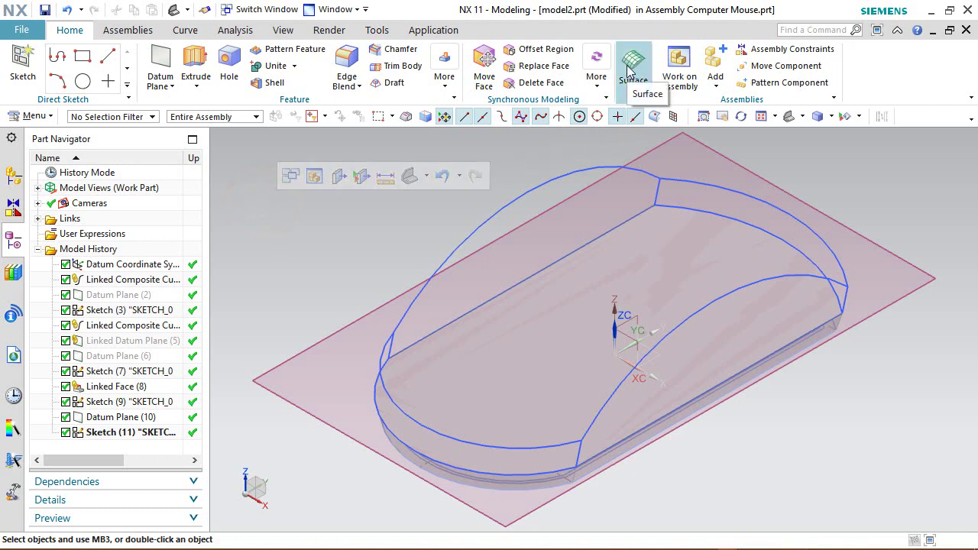
Create a Fill Surface bounded by the four curves of the near side profile, Sketch (3)
left_click(631, 90)
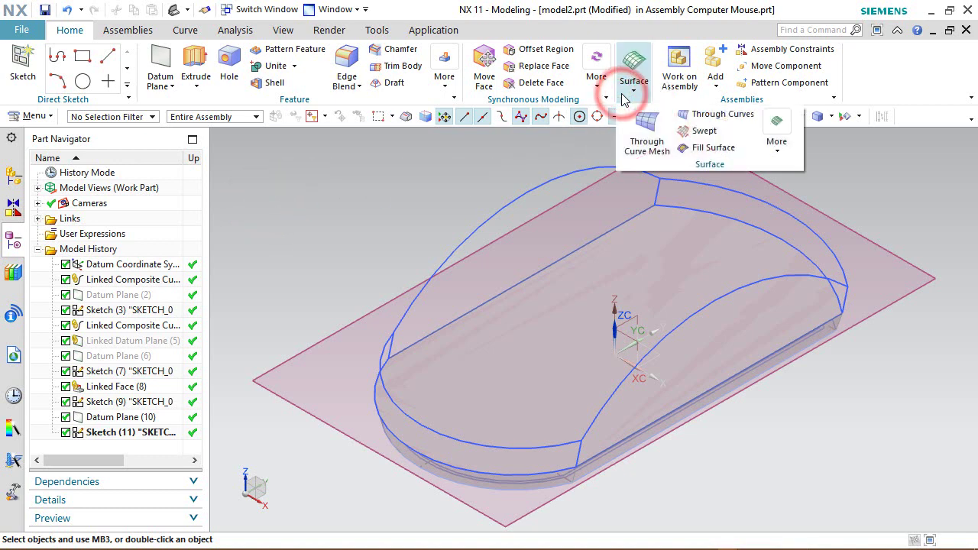
left_click(706, 147)
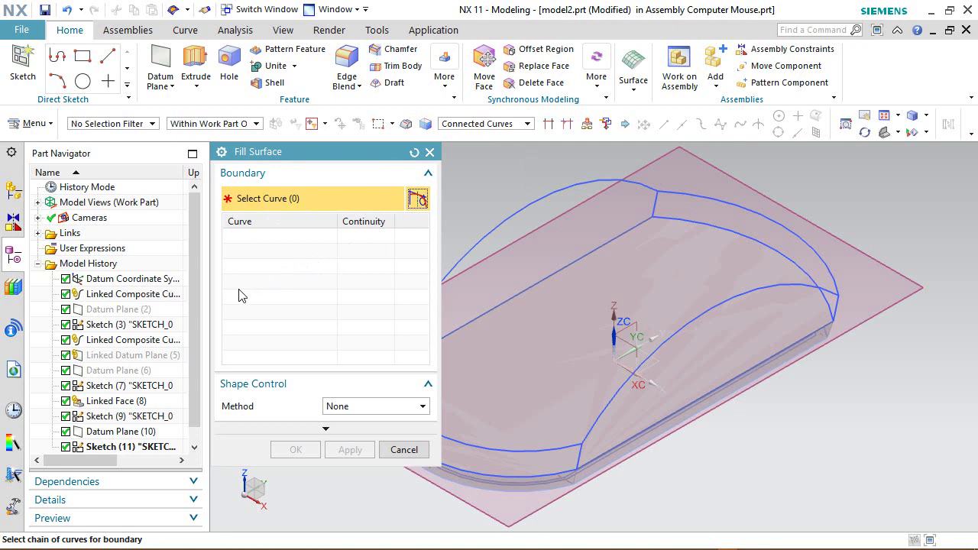
left_click(137, 325)
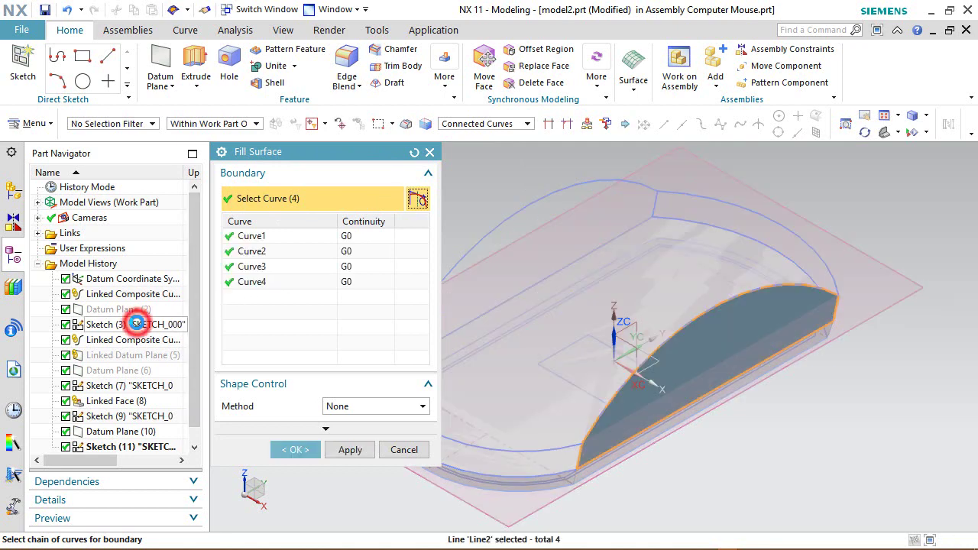
left_click(349, 450)
Create a Fill Surface bounded by the four curves of the far side profile, Sketch (7)
key("Home")
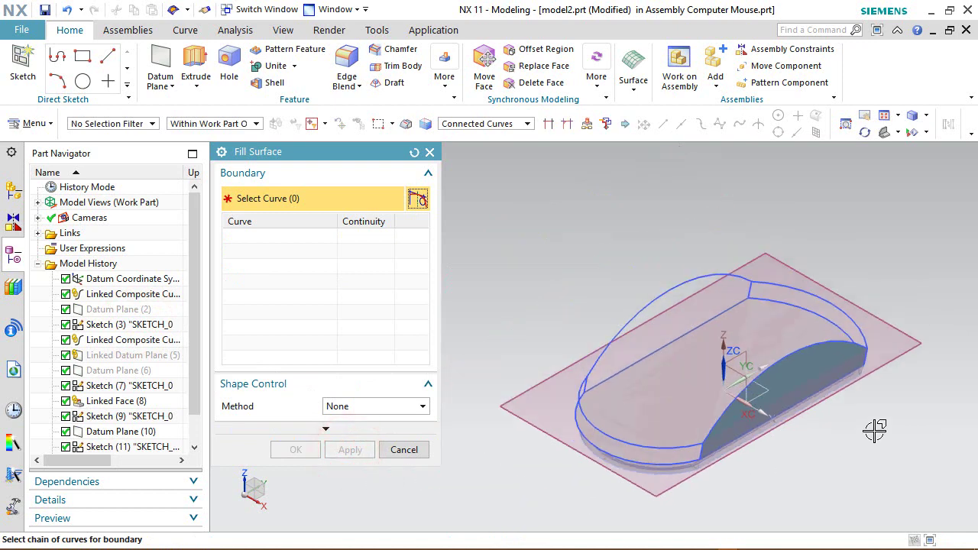
scroll(804, 410, "up", 3)
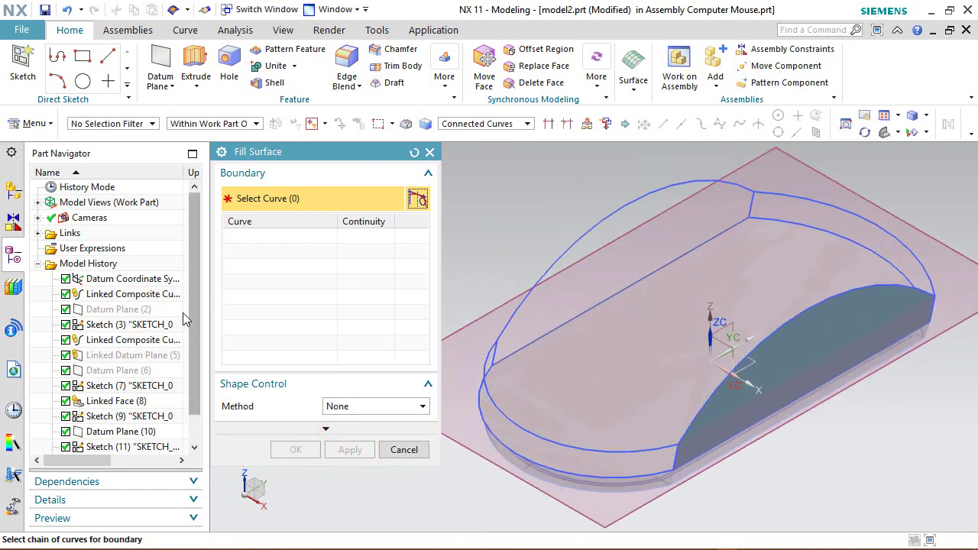
left_click(131, 385)
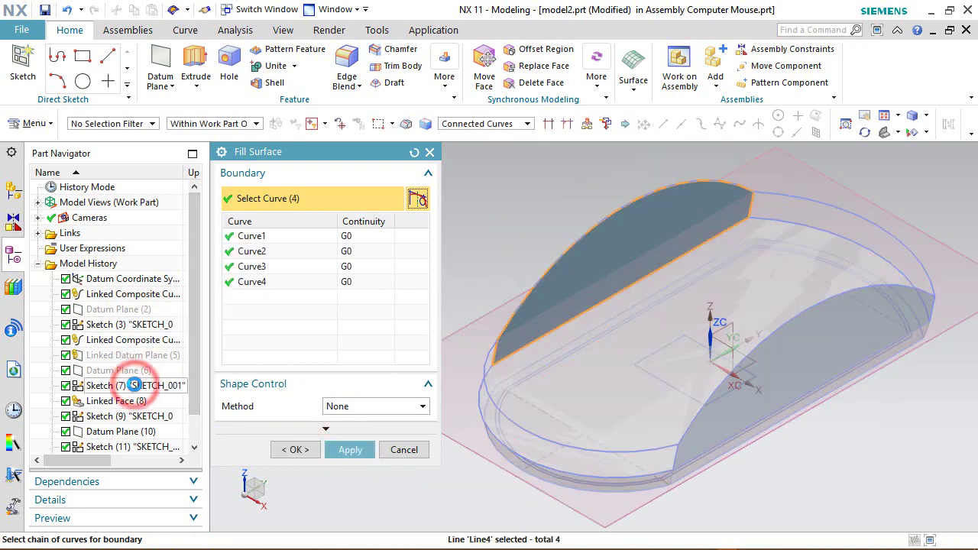
left_click(345, 450)
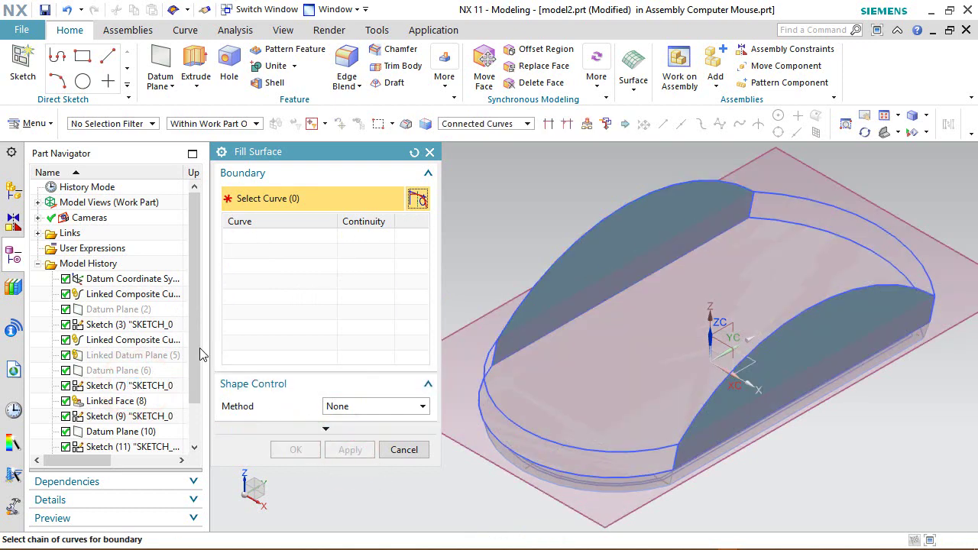
Create a Fill Surface across the base outline, using the four curves of Sketch (9) as its boundary
left_click_drag(198, 348, 191, 406)
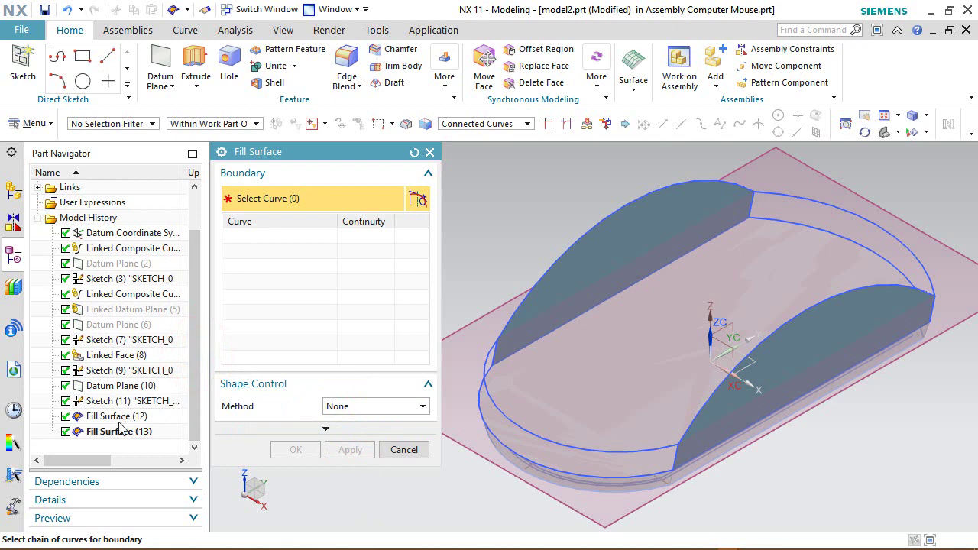
left_click(147, 369)
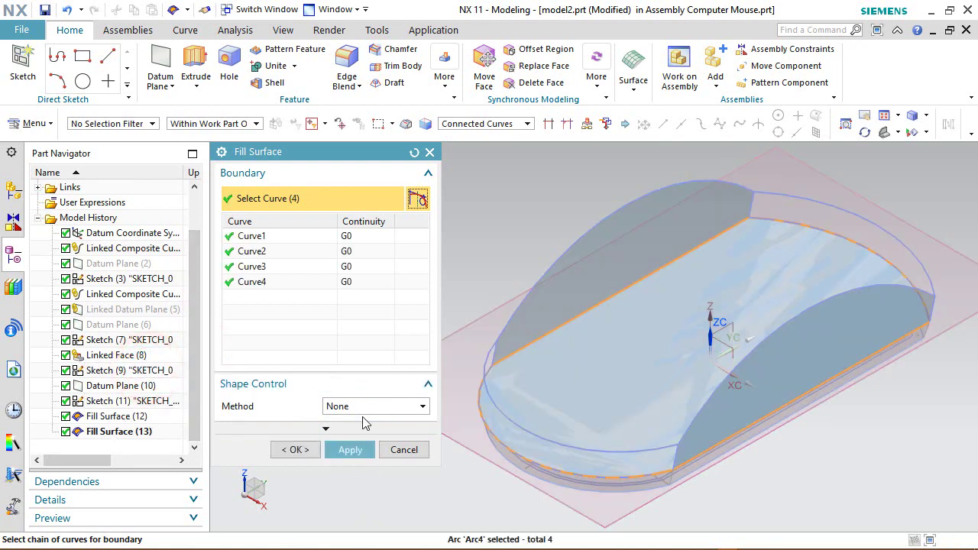
left_click(351, 450)
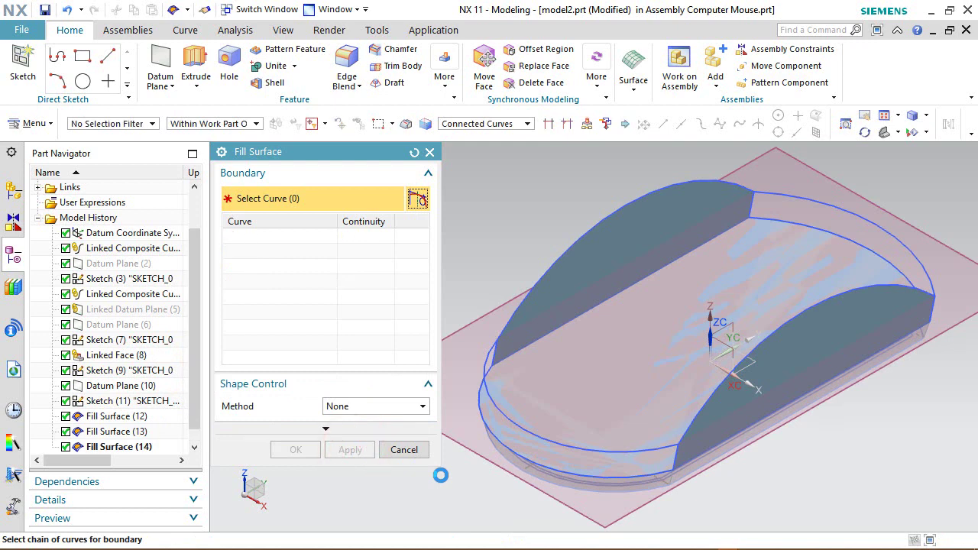
Using the Single Curve rule, fill the front wall between the upper and lower front arcs and the two short vertical lines
left_click(475, 129)
left_click(465, 136)
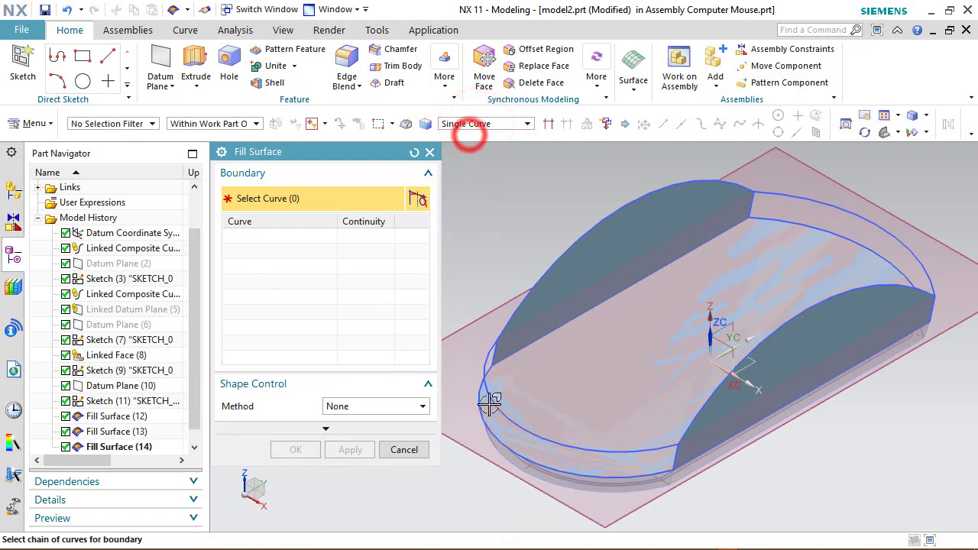
scroll(640, 483, "up", 3)
scroll(640, 483, "up", 1)
left_click(697, 441)
scroll(698, 440, "down", 2)
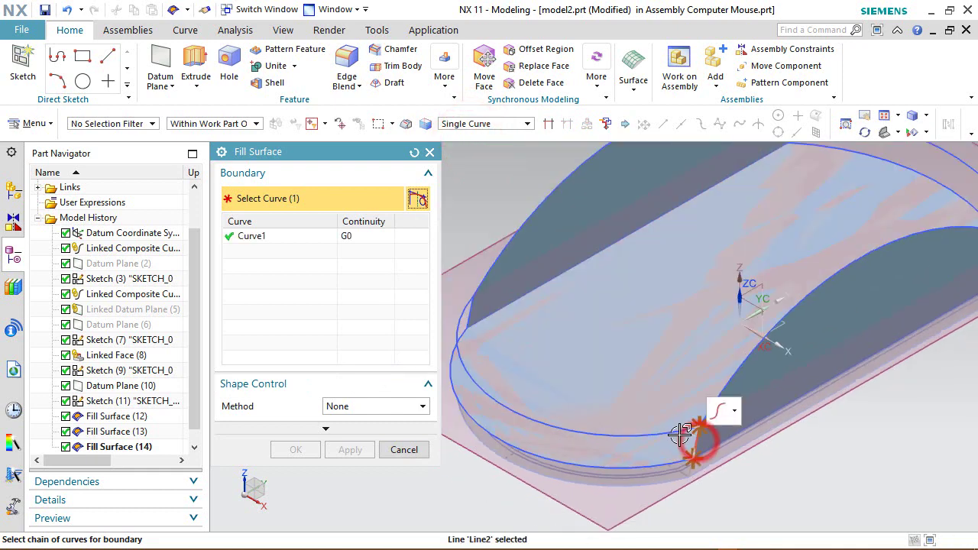
left_click(670, 431)
scroll(470, 302, "up", 2)
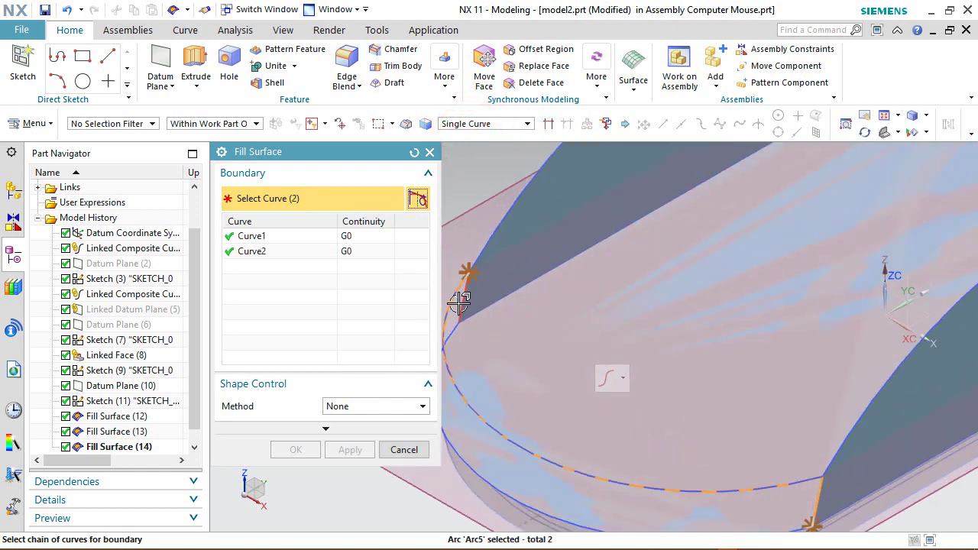
left_click(458, 303)
scroll(453, 300, "down", 2)
left_click(476, 393)
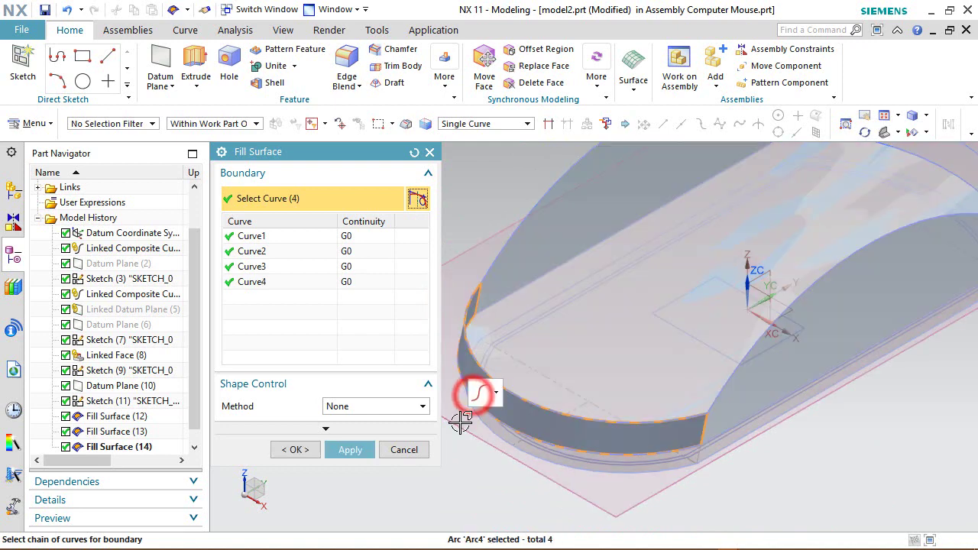
left_click(349, 449)
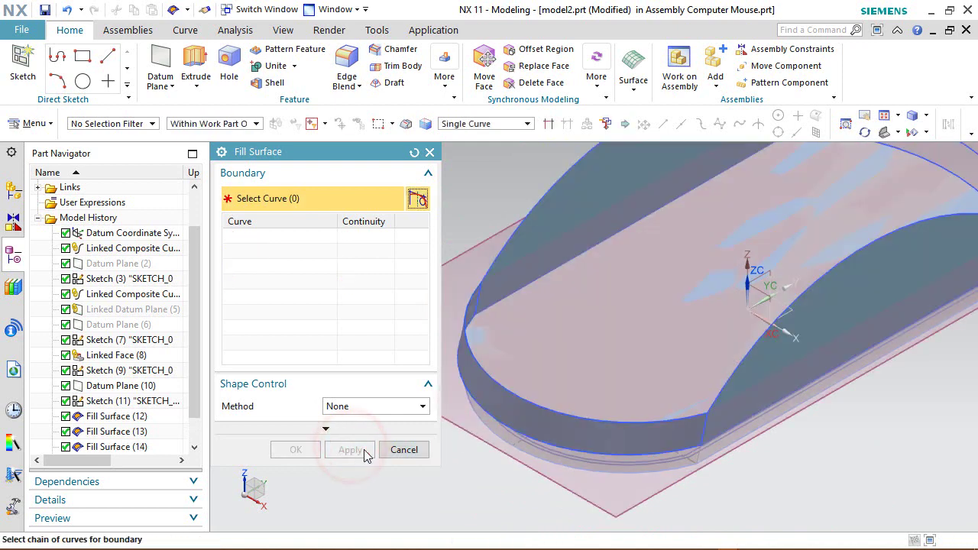
Fill the rear wall between the upper and lower rear arcs and the two short vertical lines, and end the Fill Surface command
scroll(456, 434, "down", 2)
scroll(772, 191, "up", 3)
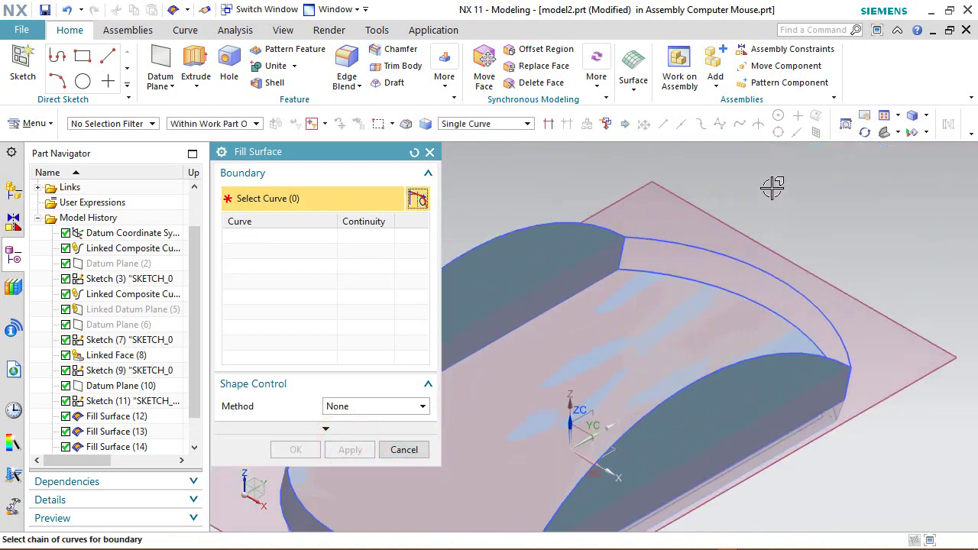
left_click(621, 253)
left_click(713, 254)
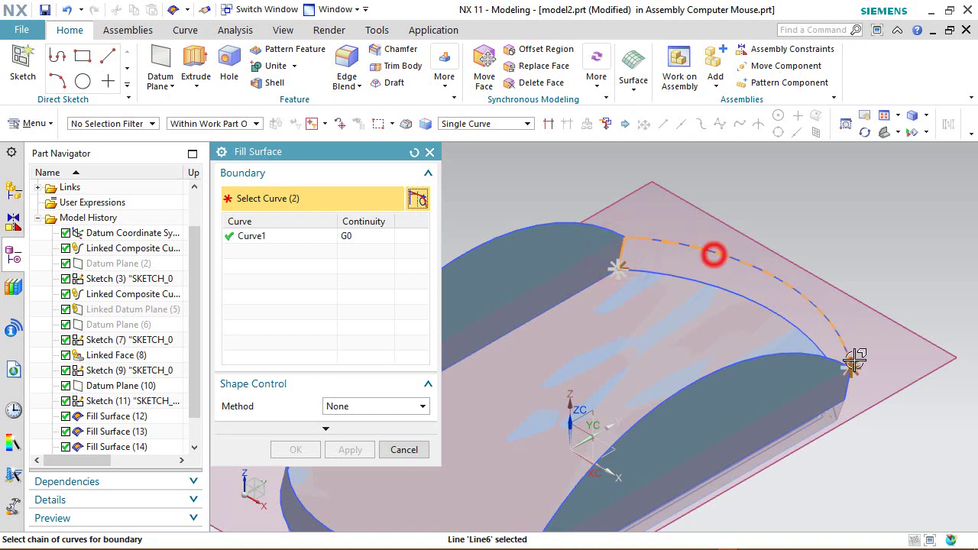
left_click(846, 393)
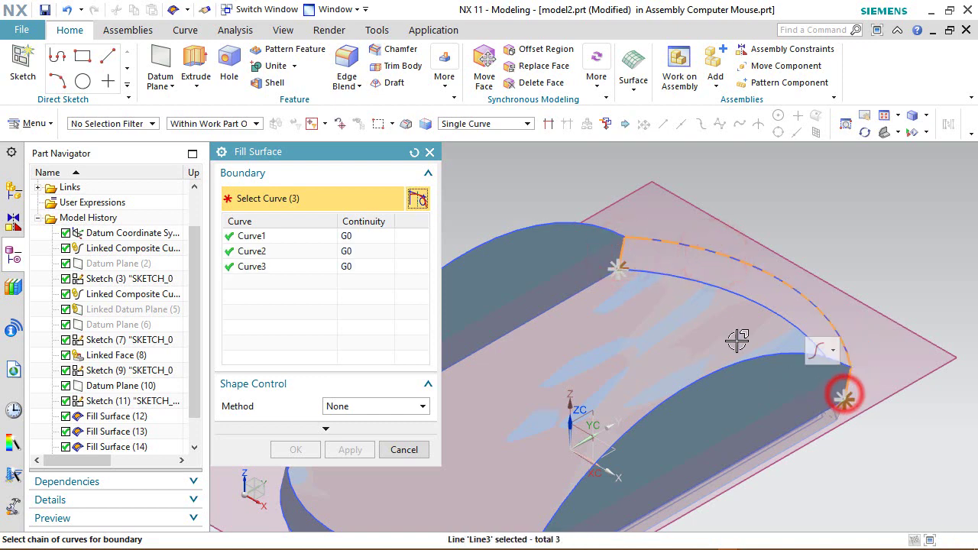
left_click(713, 291)
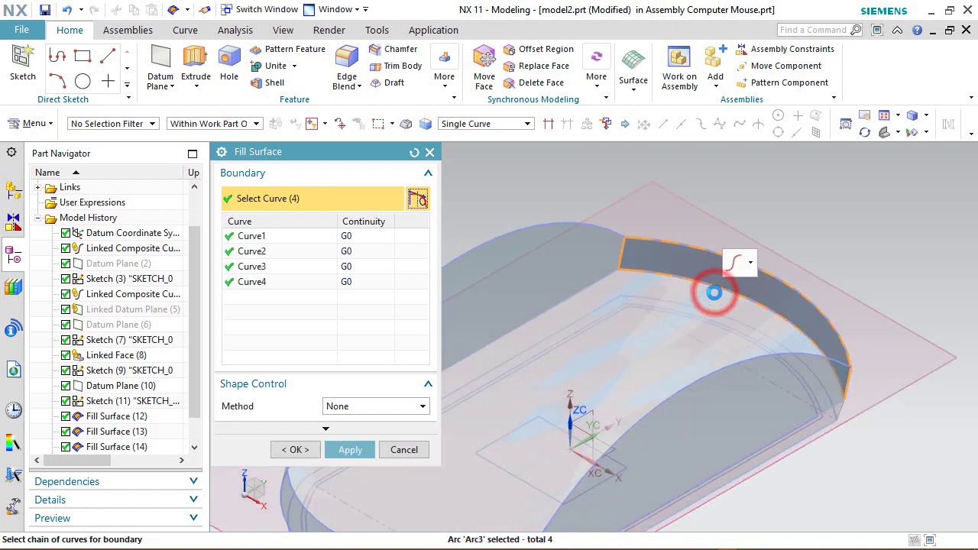
left_click(362, 453)
left_click(297, 449)
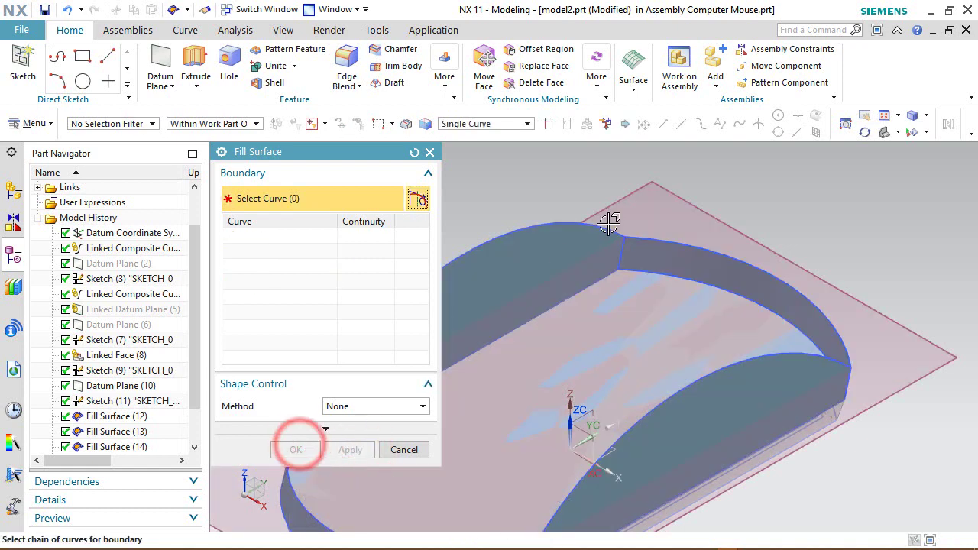
left_click(402, 449)
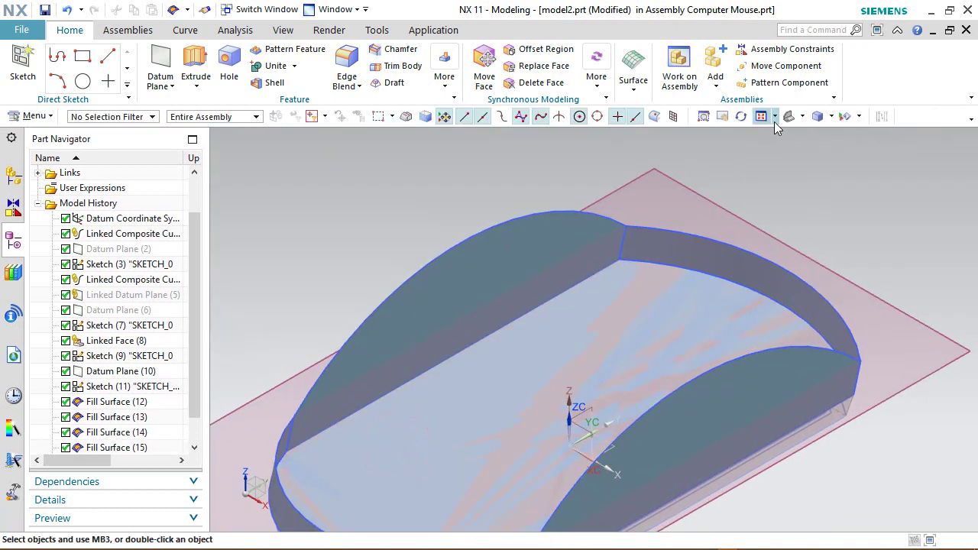
Hide the datum plane, Datum Plane (10), that surrounds the mouse body
left_click(764, 119)
left_click(334, 229)
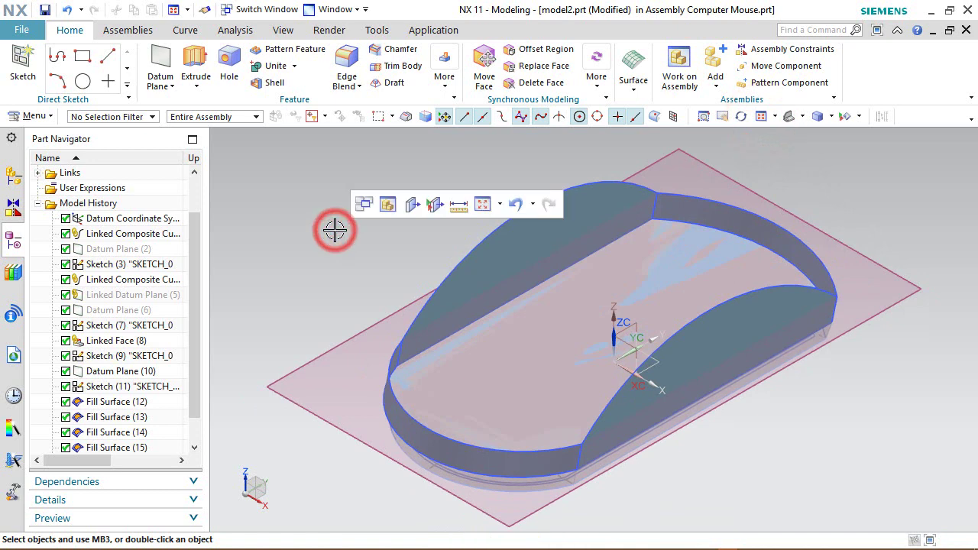
left_click(359, 327)
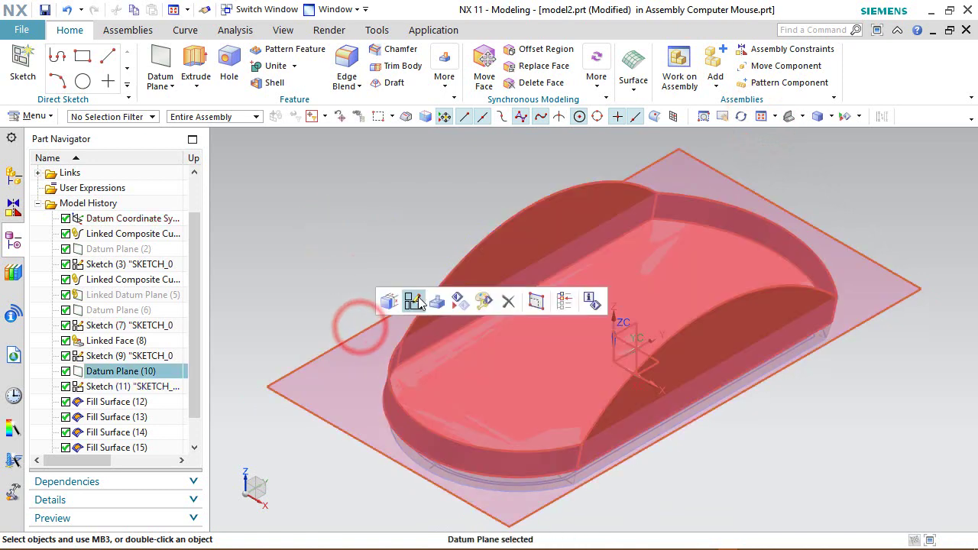
left_click(459, 301)
left_click(411, 223)
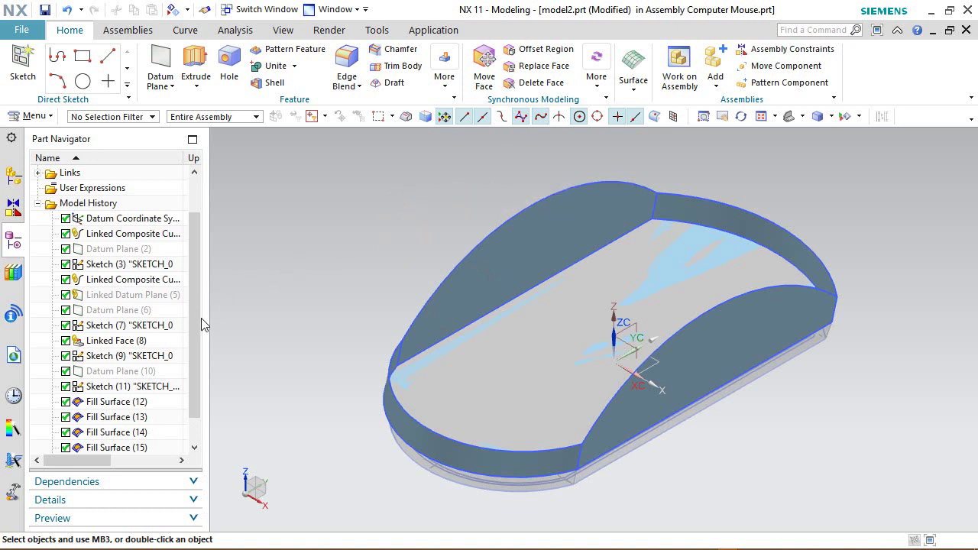
left_click_drag(197, 325, 205, 361)
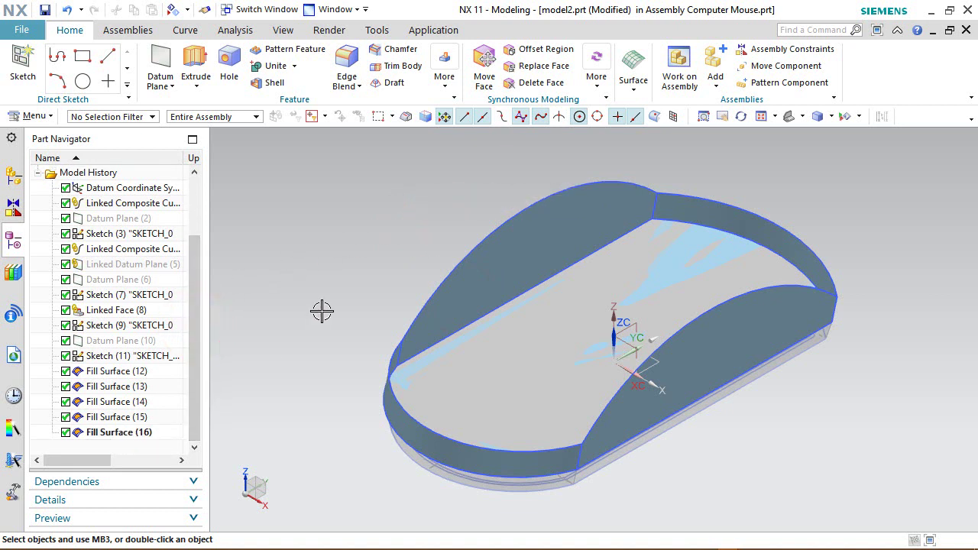
Start a Swept surface using the upper arcs of the two end walls as two separate sections
left_click(634, 91)
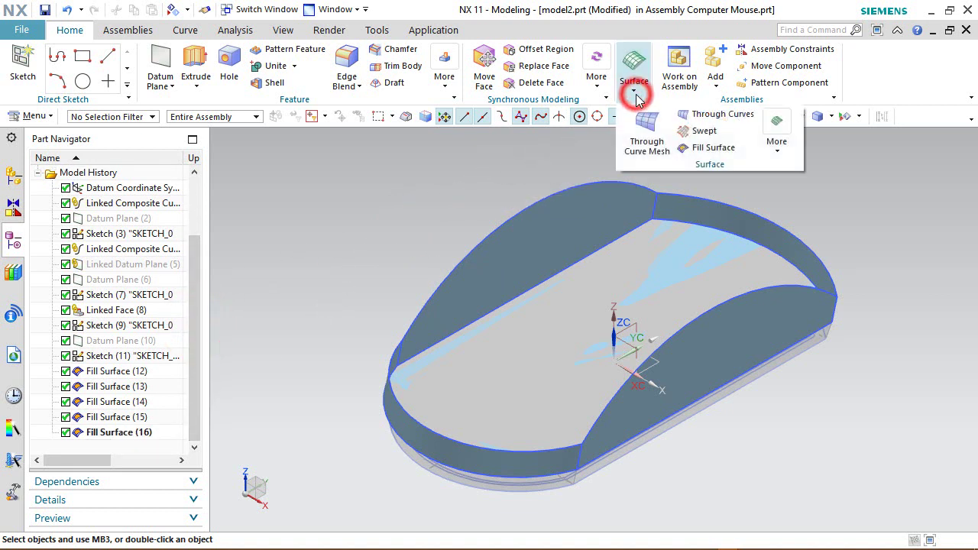
left_click(686, 133)
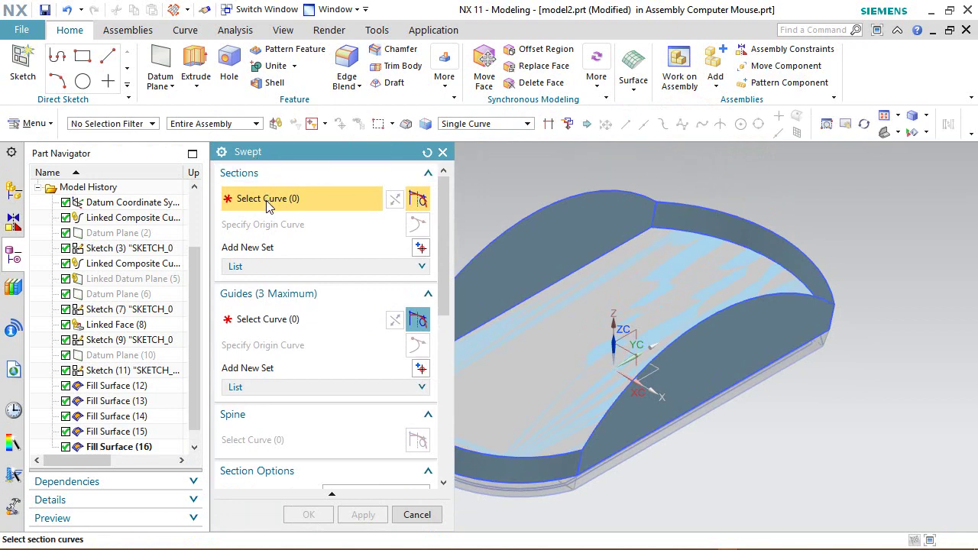
scroll(854, 230, "down", 2)
scroll(577, 216, "up", 1)
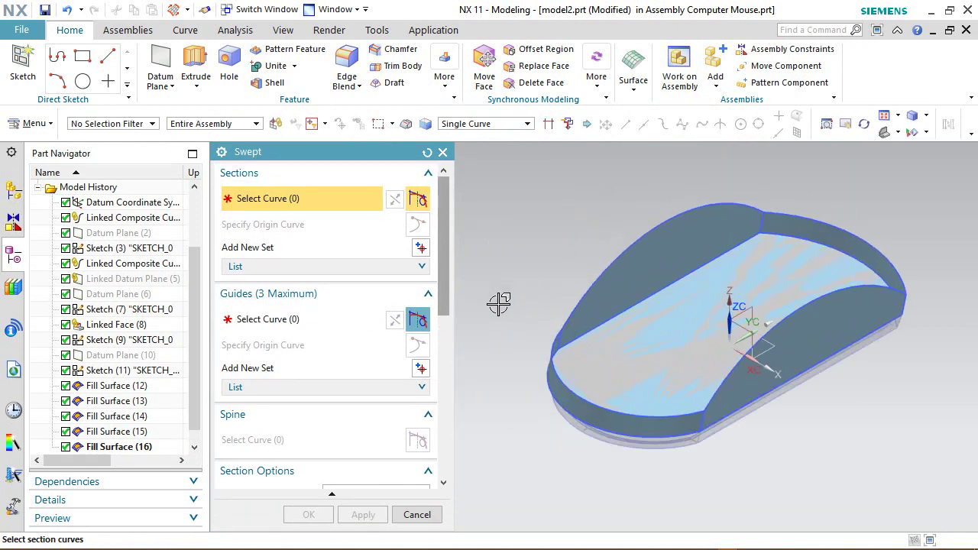
left_click(551, 373)
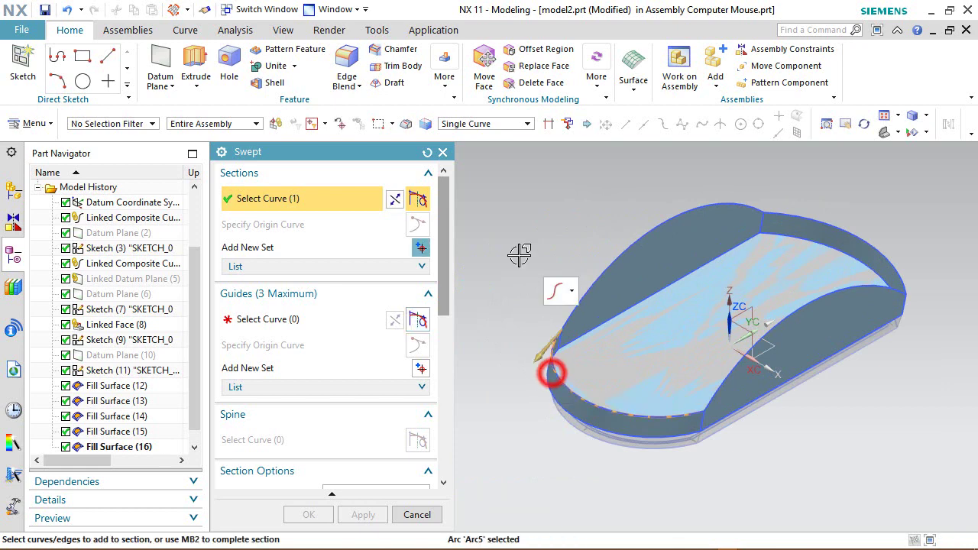
left_click(806, 214)
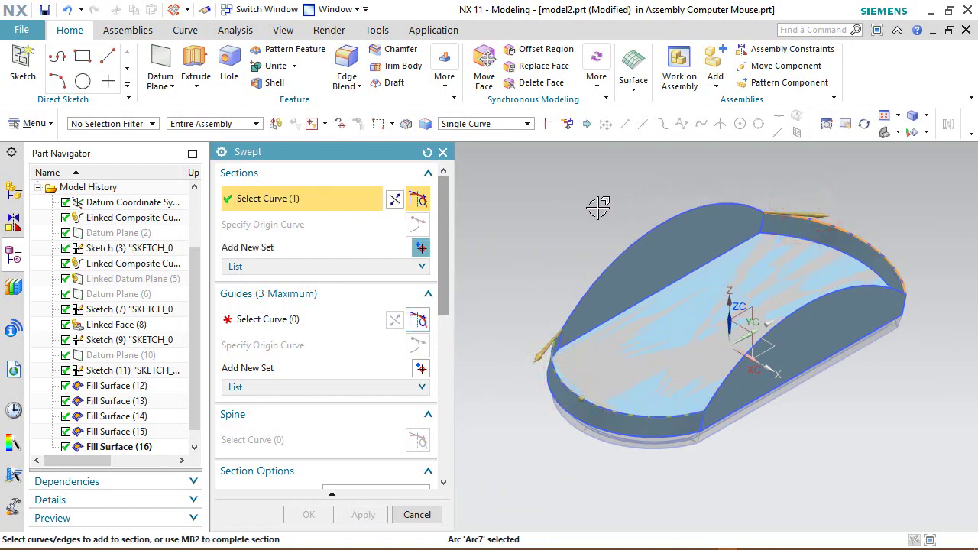
Add the upper arcs of the two side profiles as separate guides for the Swept surface
left_click(258, 320)
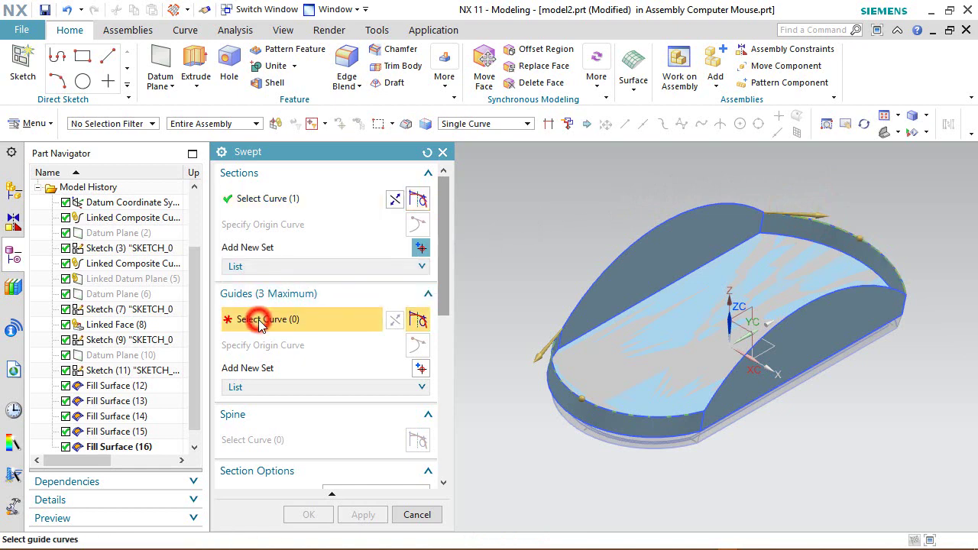
left_click(639, 226)
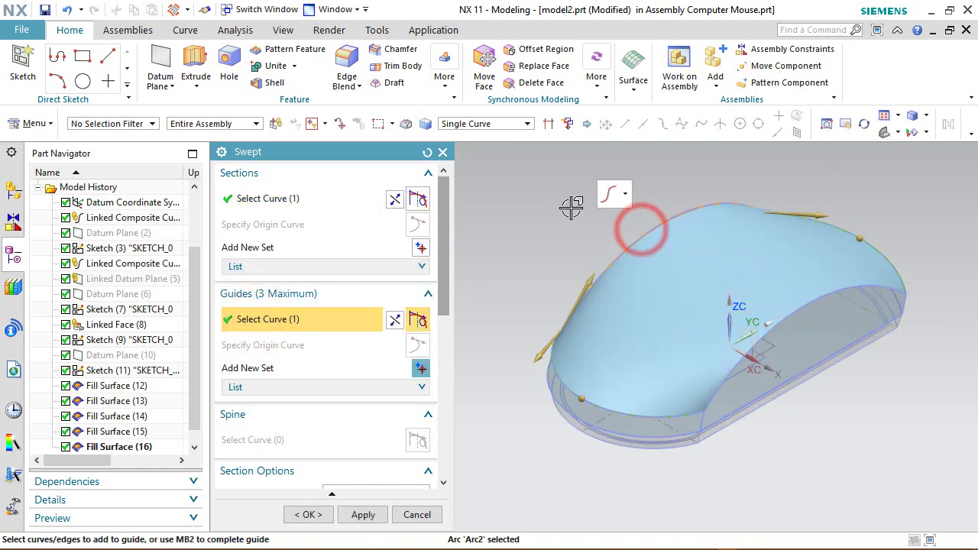
left_click(811, 300)
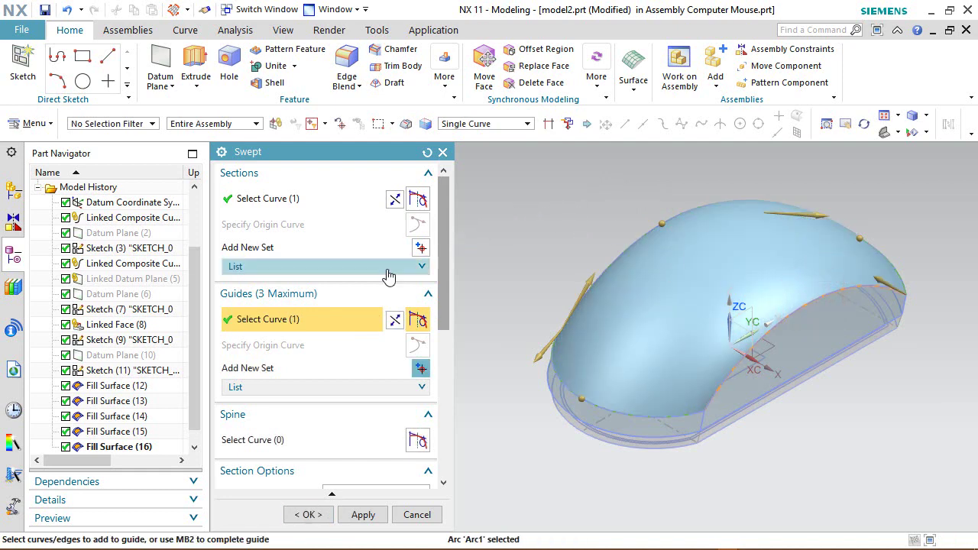
Set the Swept body type to Sheet and create the domed top surface
left_click_drag(446, 315, 445, 386)
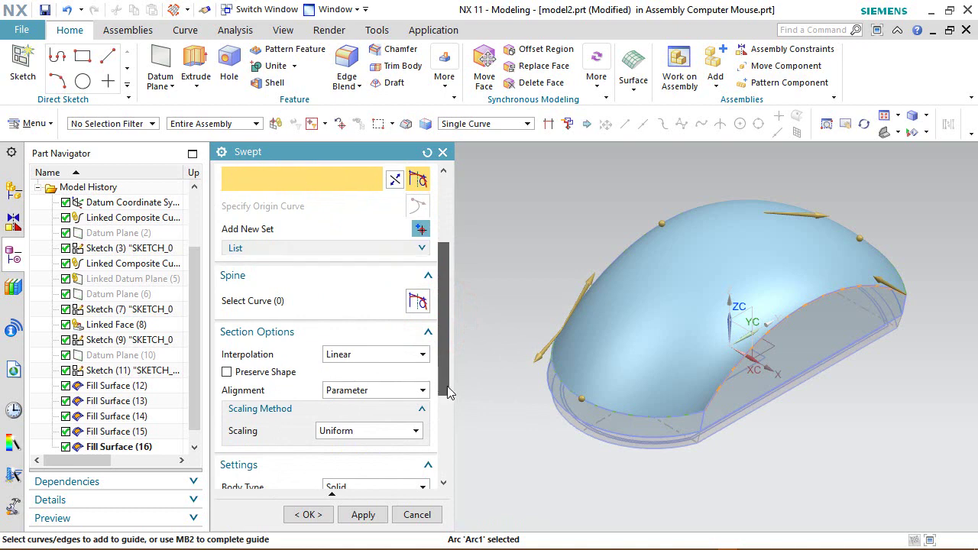
scroll(359, 397, "down", 3)
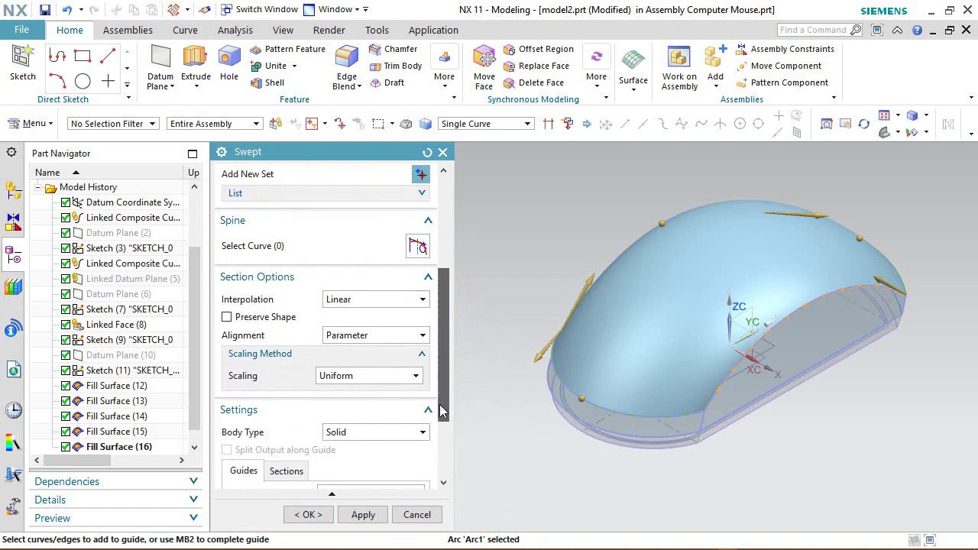
left_click(361, 432)
left_click(347, 456)
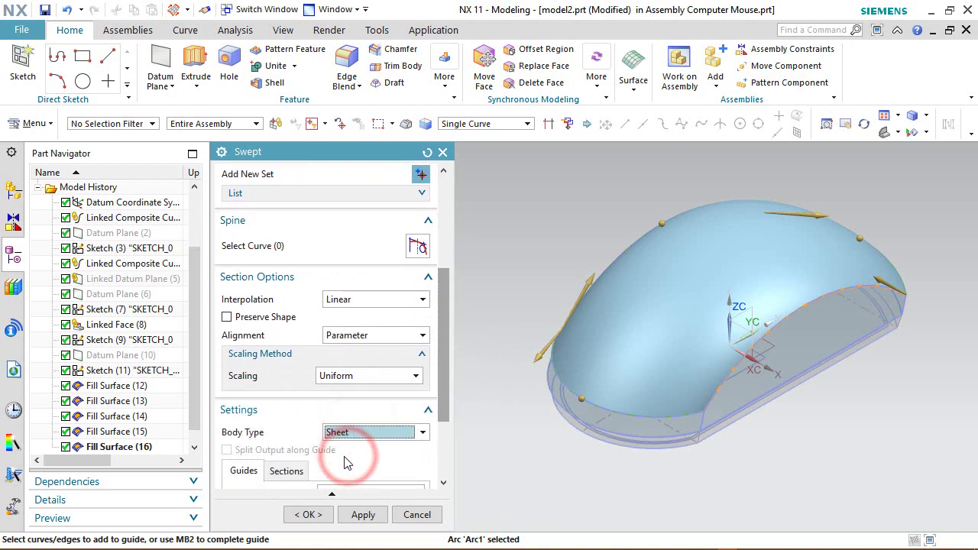
left_click(308, 514)
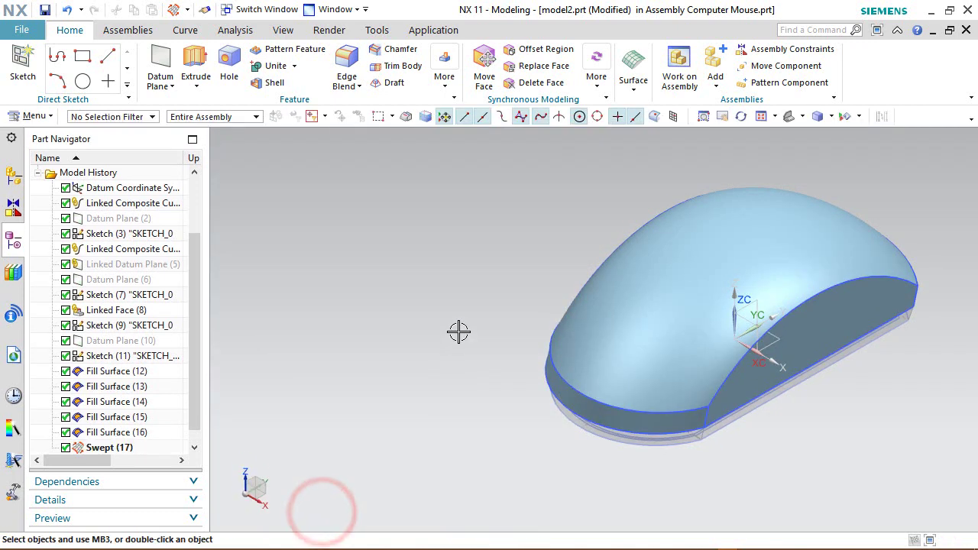
Check the mouse body from the side, restore the angled view, and save the part
left_click(740, 116)
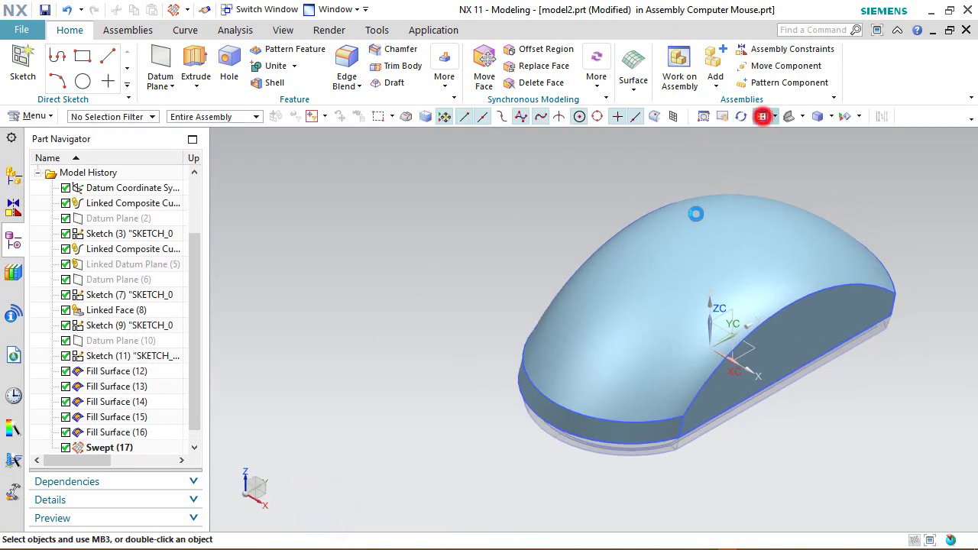
mouse_move(519, 343)
left_mouse_down()
mouse_move(561, 327)
mouse_move(580, 338)
mouse_move(510, 338)
left_mouse_up()
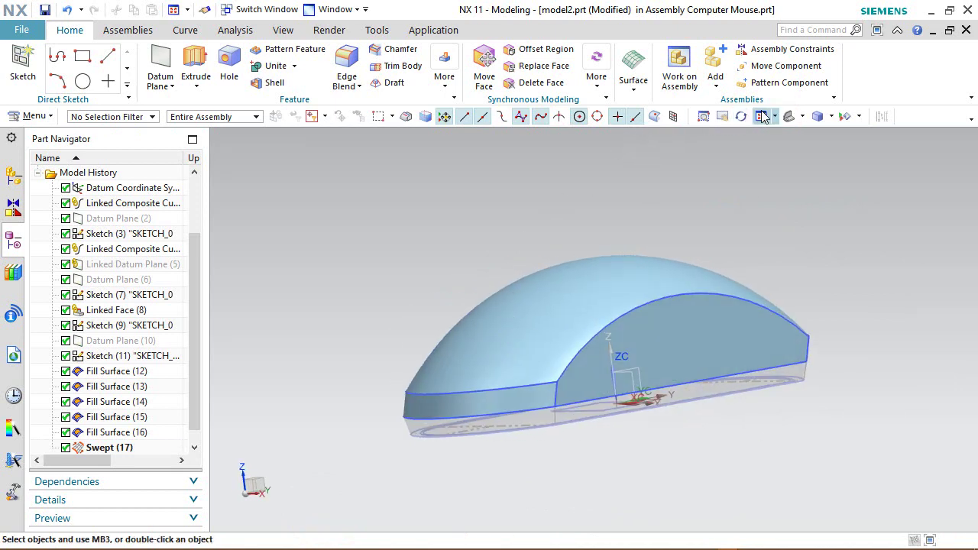
left_click(788, 116)
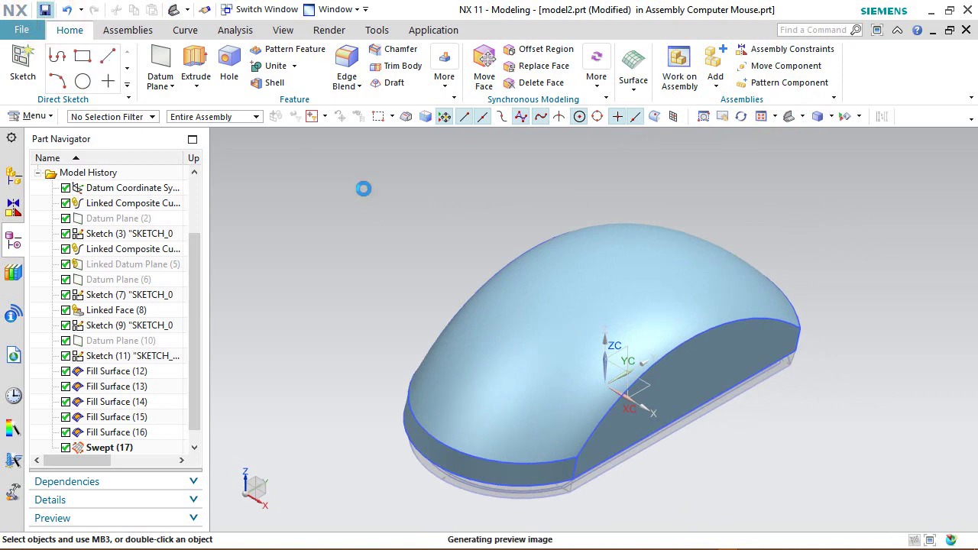
Hide all sketches using Show and Hide
left_click(283, 31)
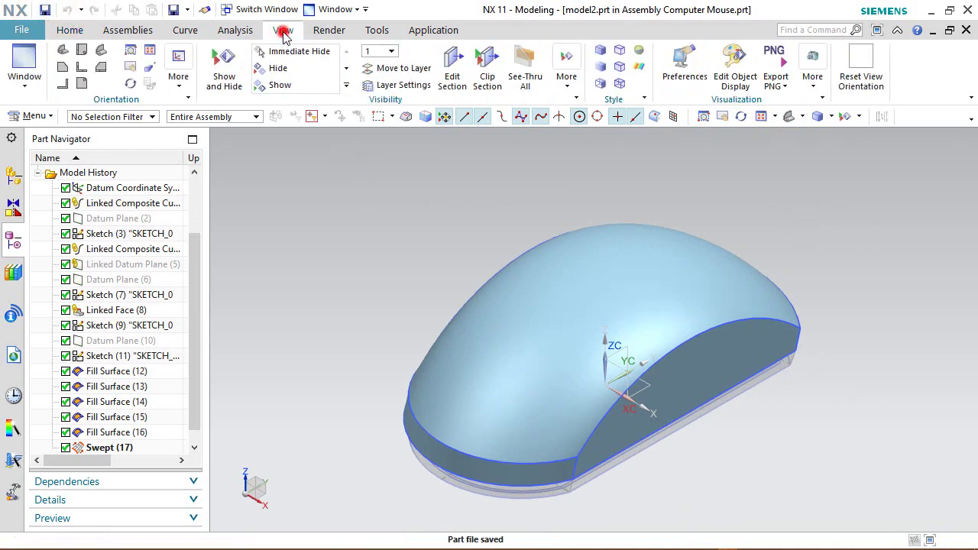
left_click(224, 65)
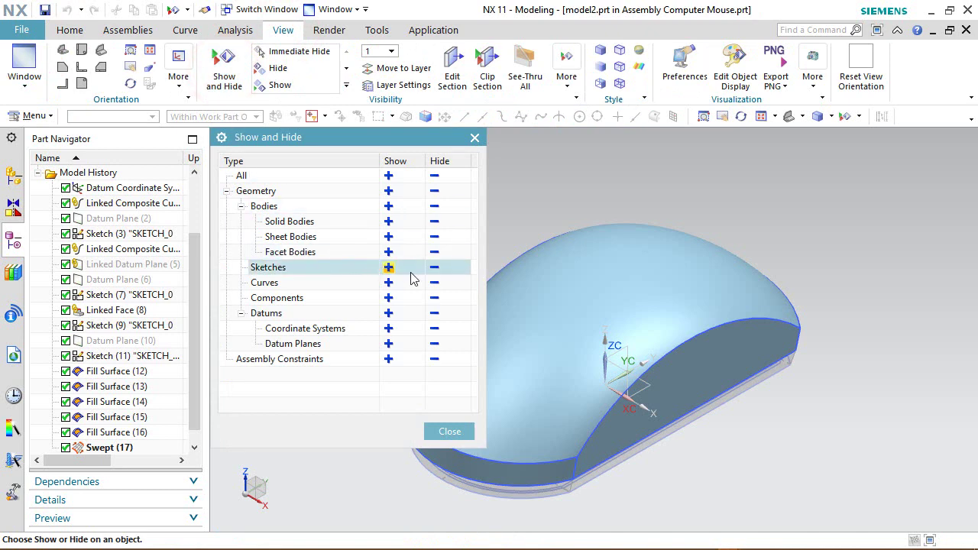
left_click(434, 266)
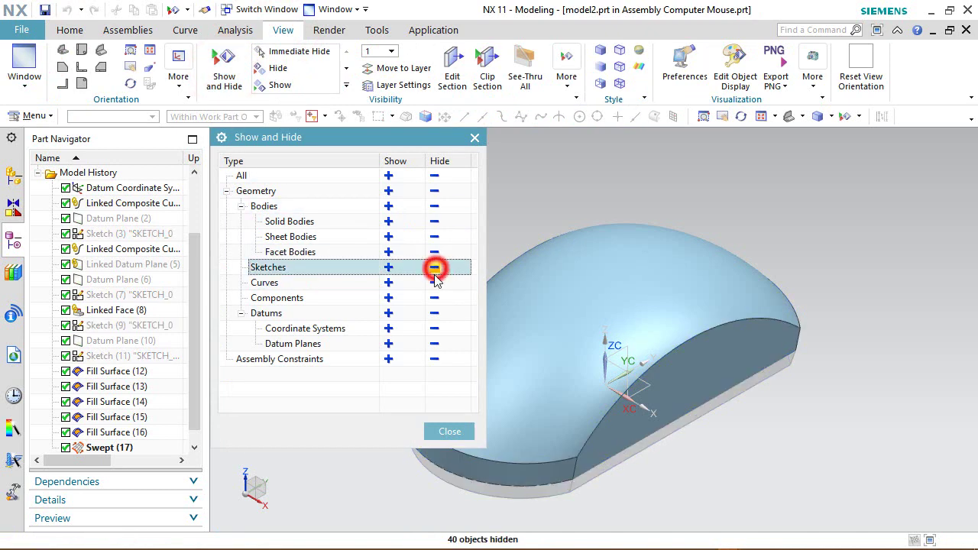
left_click(449, 432)
left_click(70, 31)
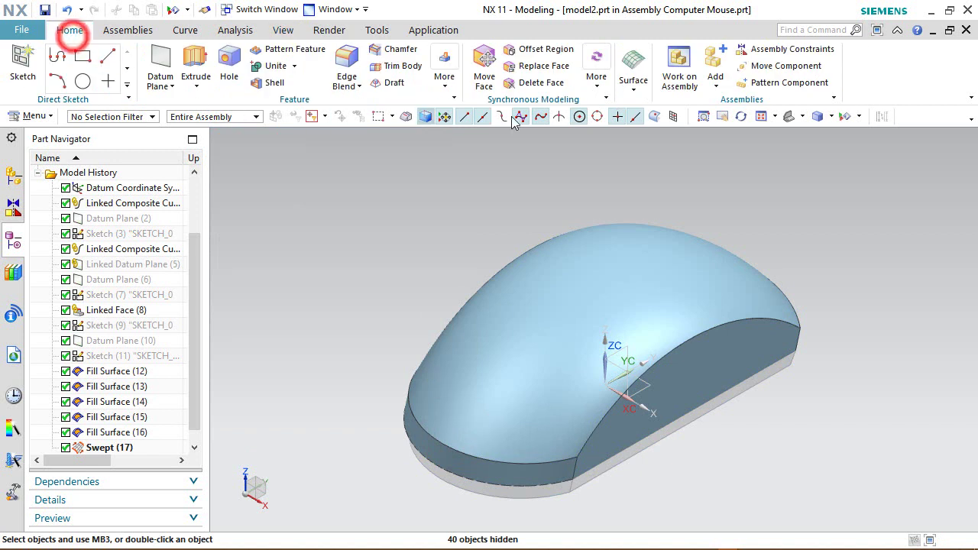
Find the Sew command by searching for "sew" and pick the flat base sheet as its target
left_click(804, 30)
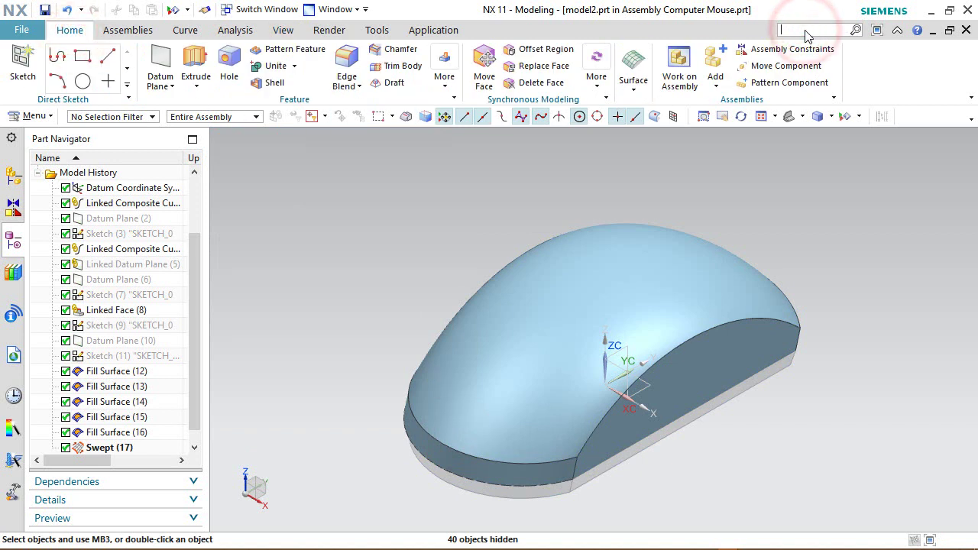
left_click(856, 29)
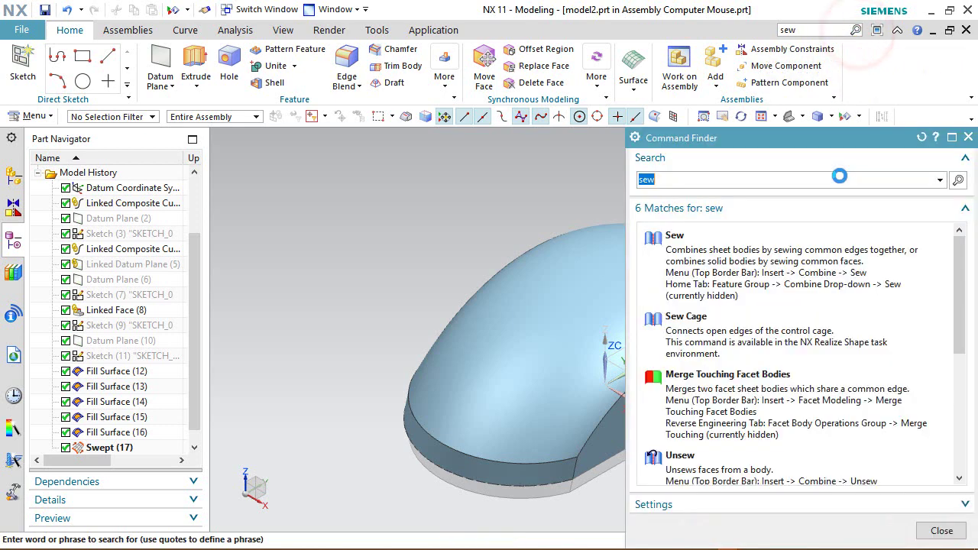
left_click(711, 260)
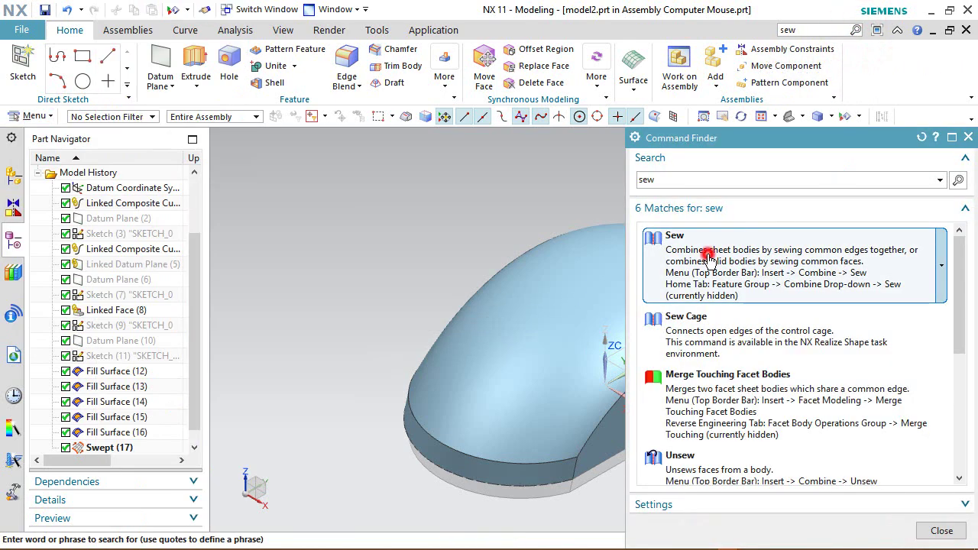
left_click(968, 138)
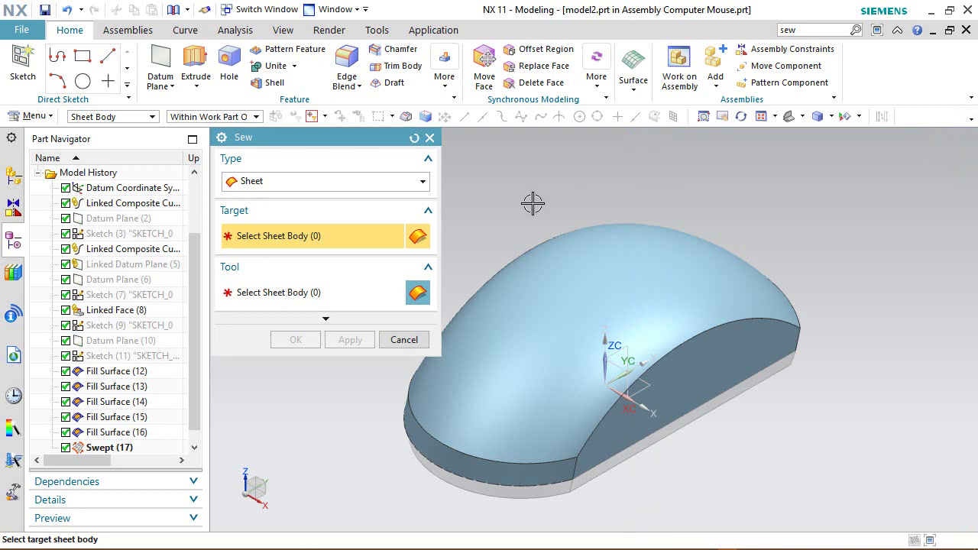
middle_click_drag(609, 499, 575, 400)
left_click(553, 377)
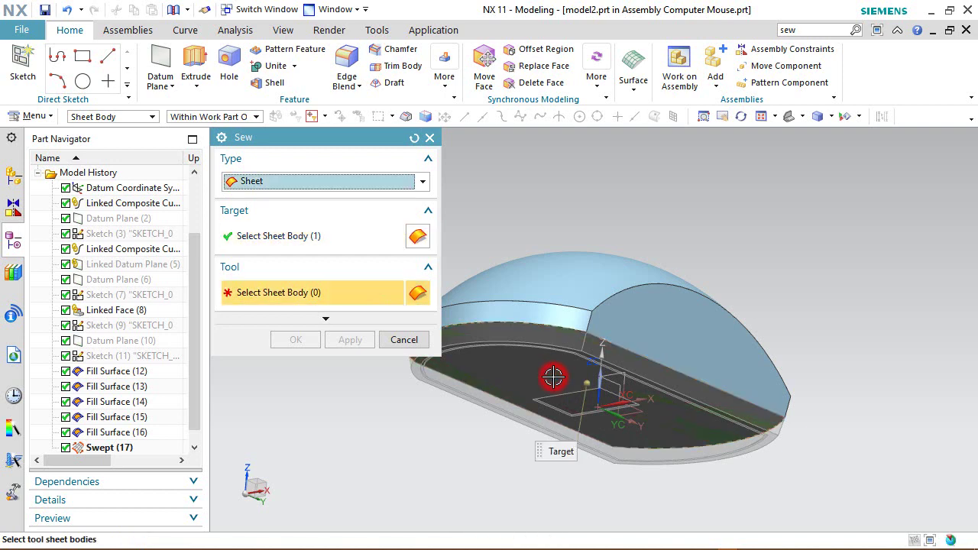
Sew both side sheets, both end walls and the swept top to the base sheet as tool bodies
middle_click_drag(646, 500, 645, 508)
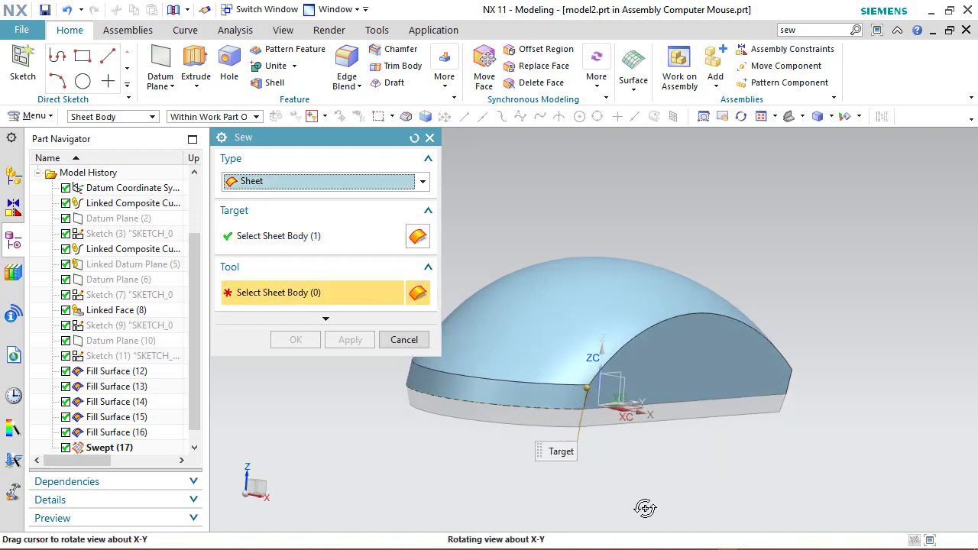
left_click(679, 356)
left_click(540, 401)
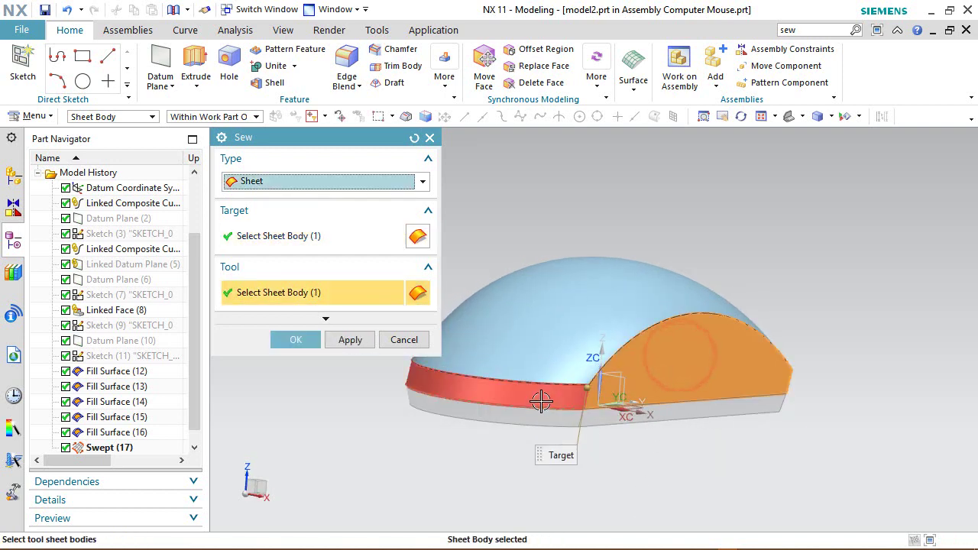
middle_click_drag(586, 448, 679, 466)
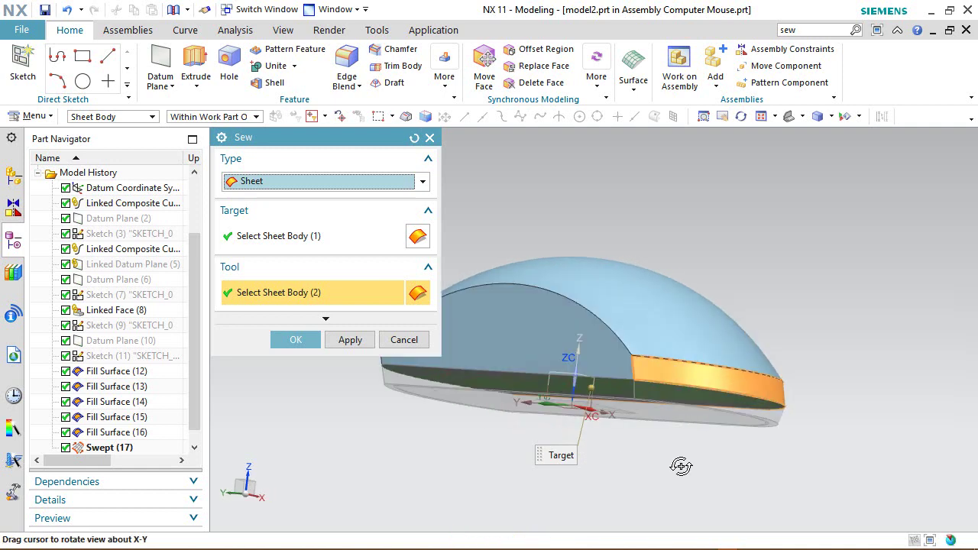
left_click(495, 322)
middle_click_drag(558, 417, 692, 414)
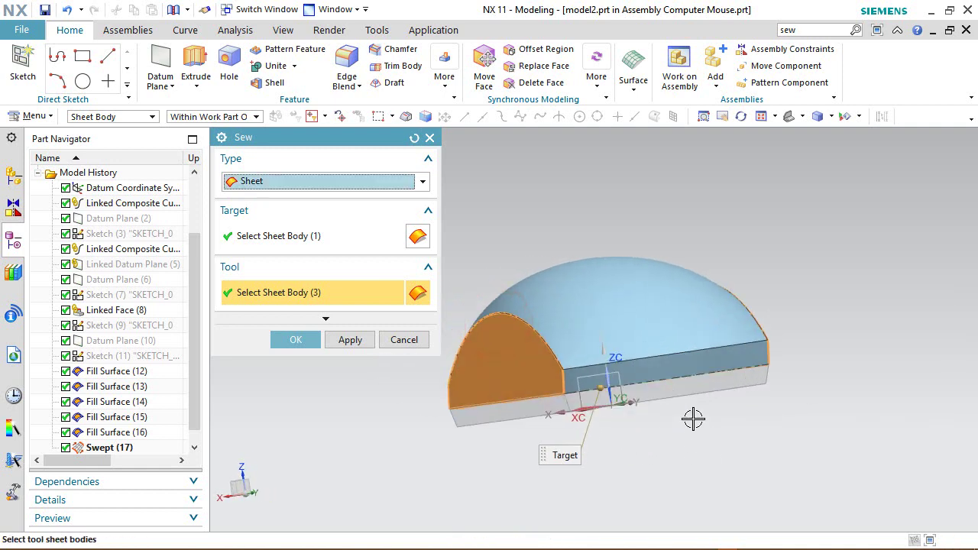
left_click(673, 369)
left_click(670, 308)
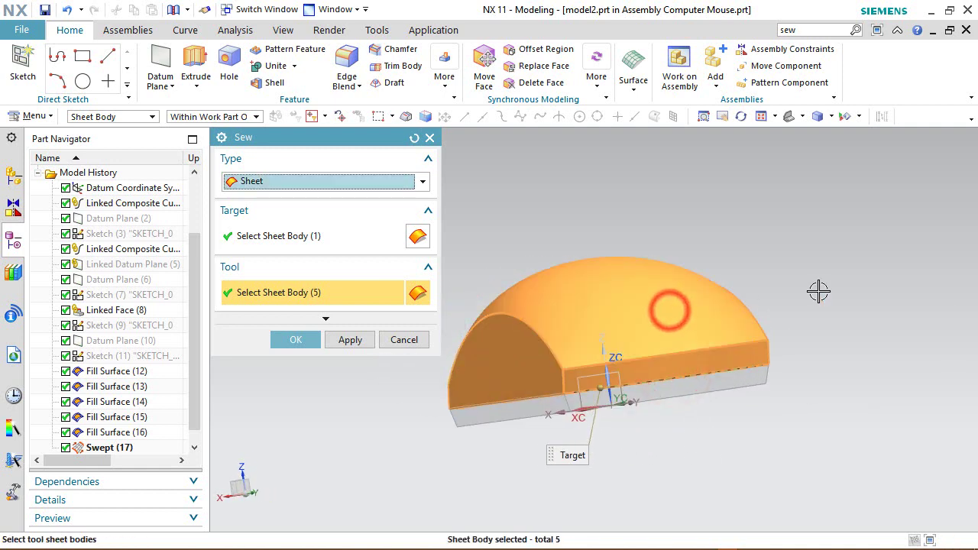
left_click(792, 116)
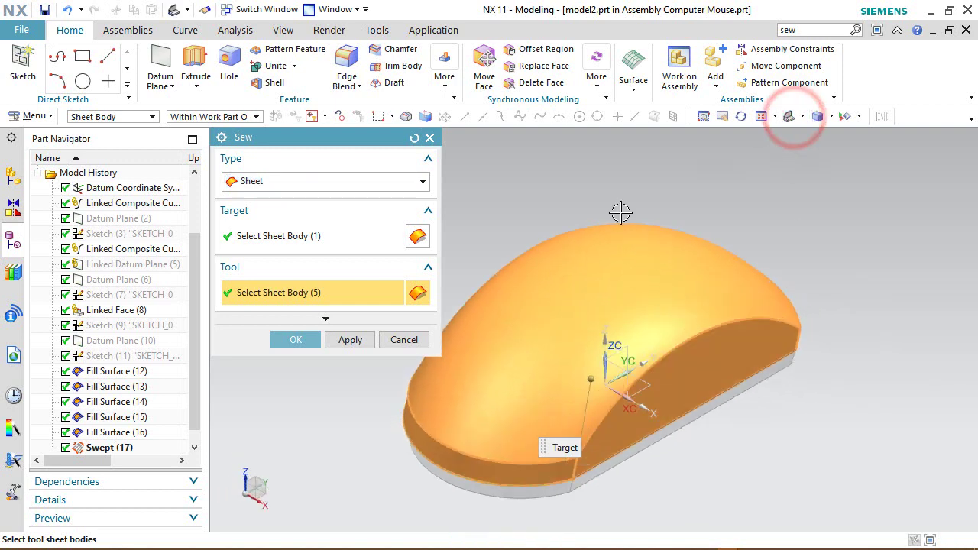
left_click(308, 339)
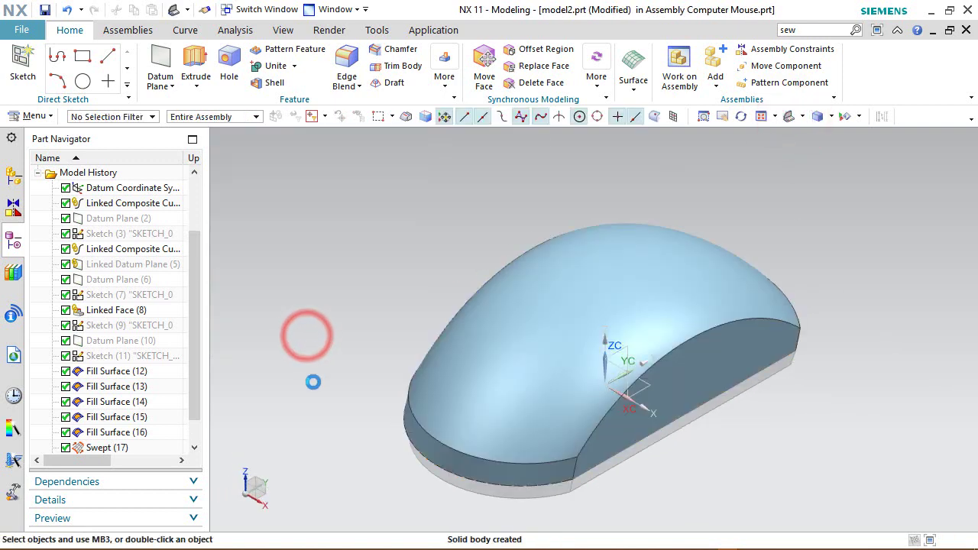
Check with the Solid Body selection filter that the sewn mouse body can be selected as a solid, and save the part
left_click_drag(192, 360, 192, 382)
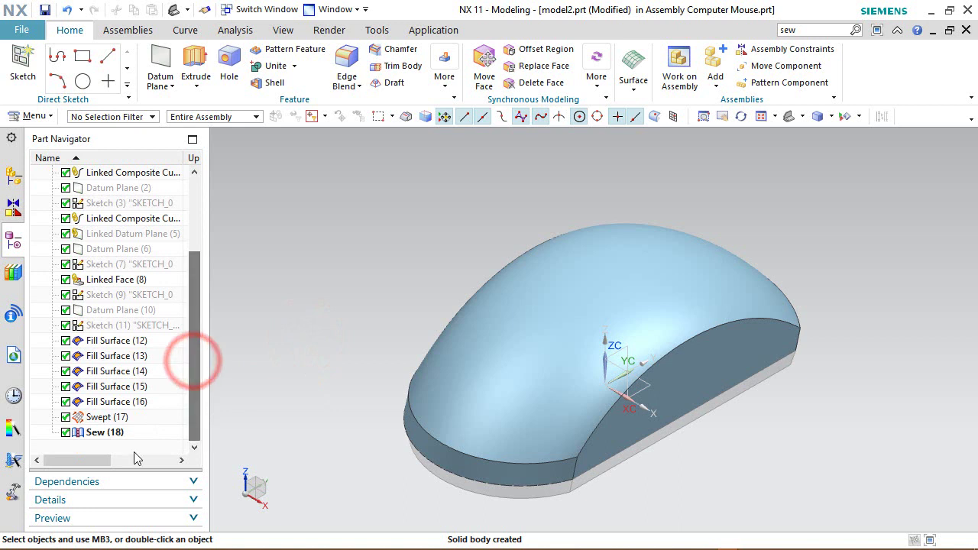
left_click(105, 432)
key("Escape")
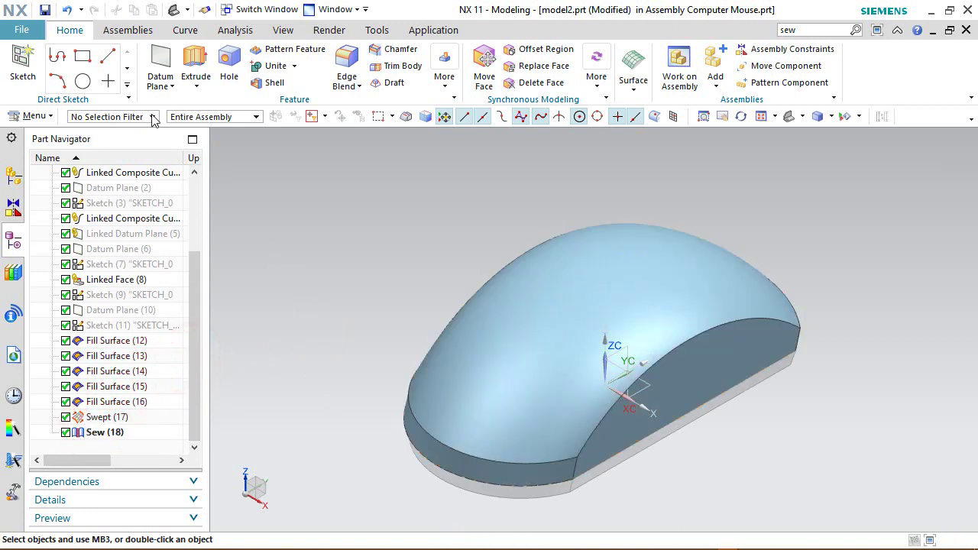
left_click(153, 116)
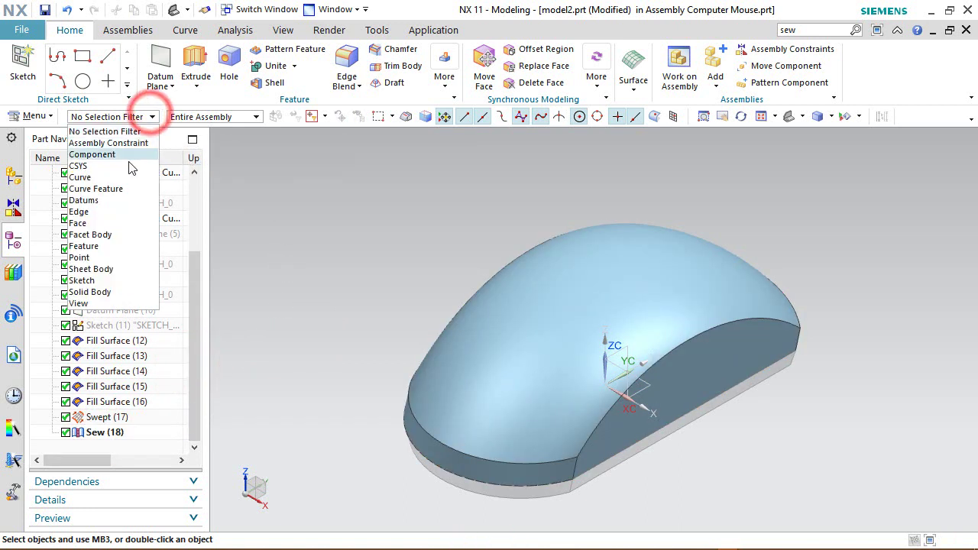
left_click(91, 292)
left_click(531, 317)
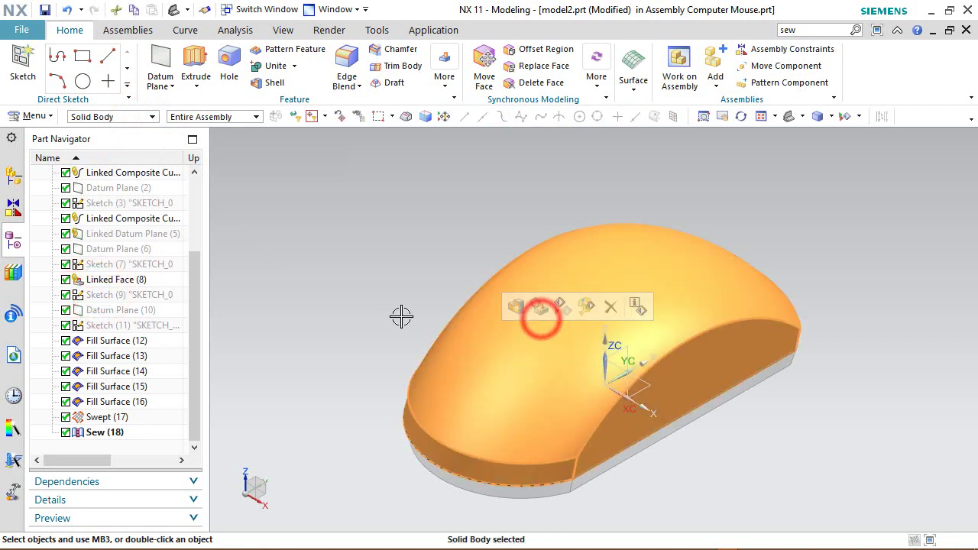
key("Escape")
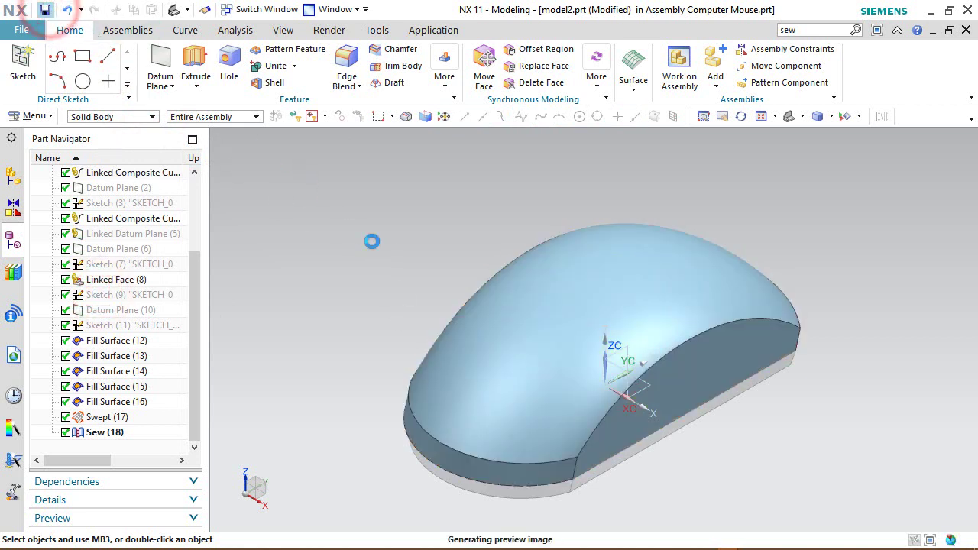
left_click(444, 220)
Change the display colour of the mouse body to medium gray with Edit Object Display
left_click(282, 30)
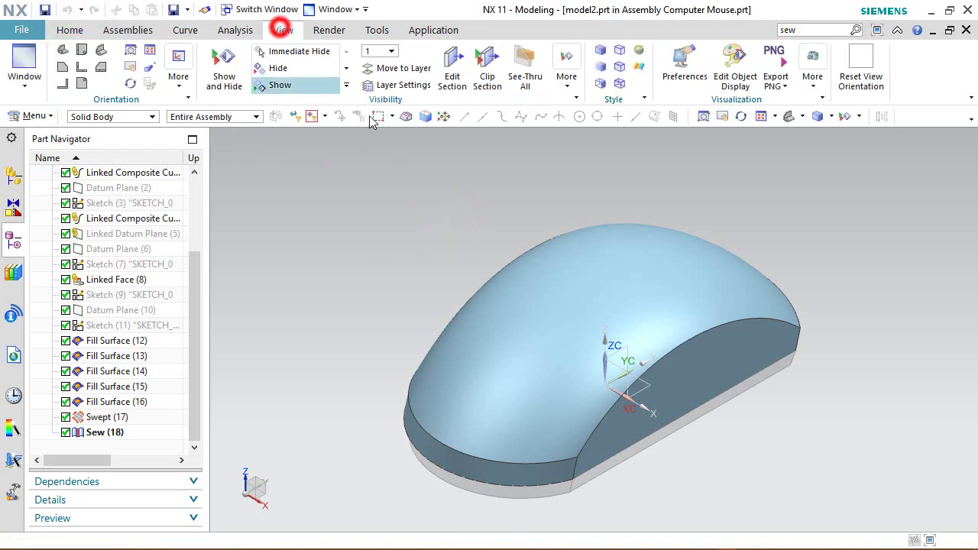
left_click(730, 72)
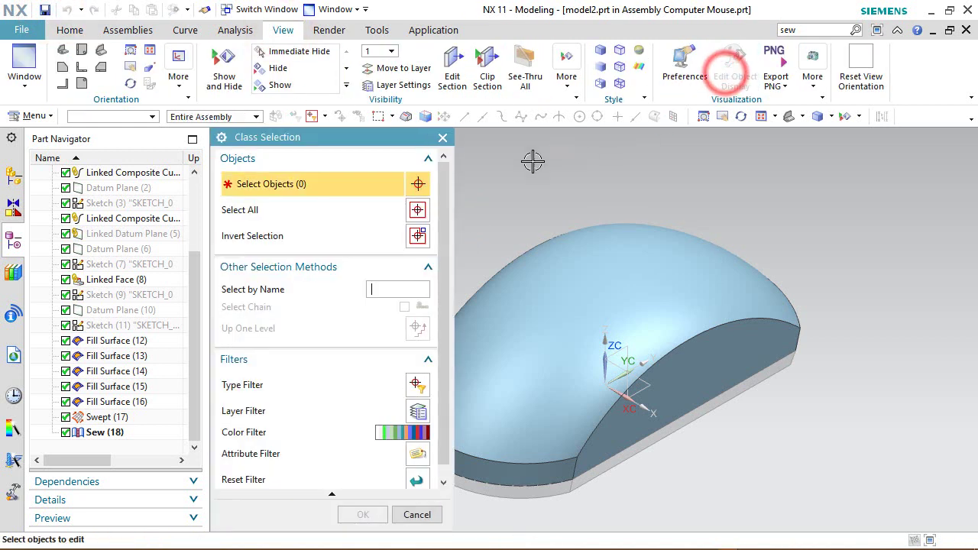
left_click(566, 286)
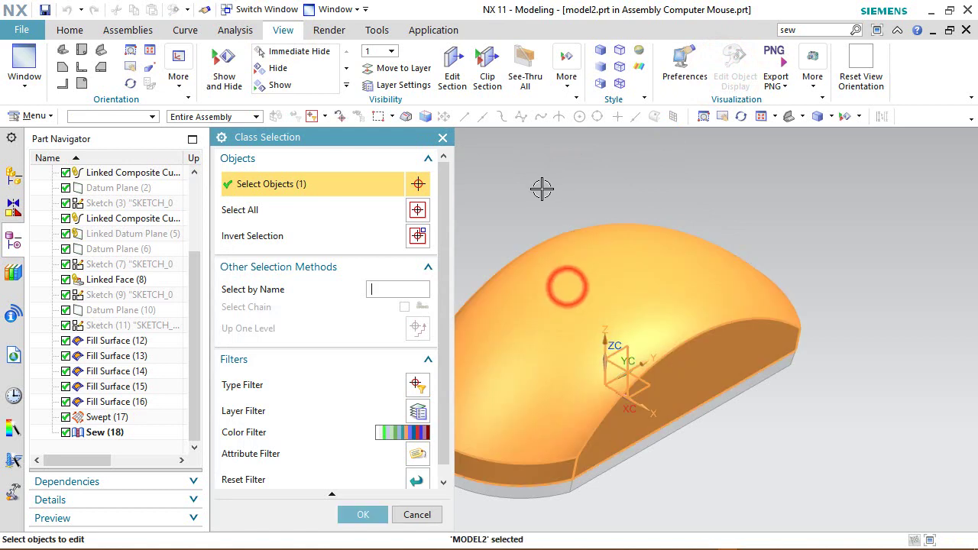
middle_click(541, 190)
left_click(370, 230)
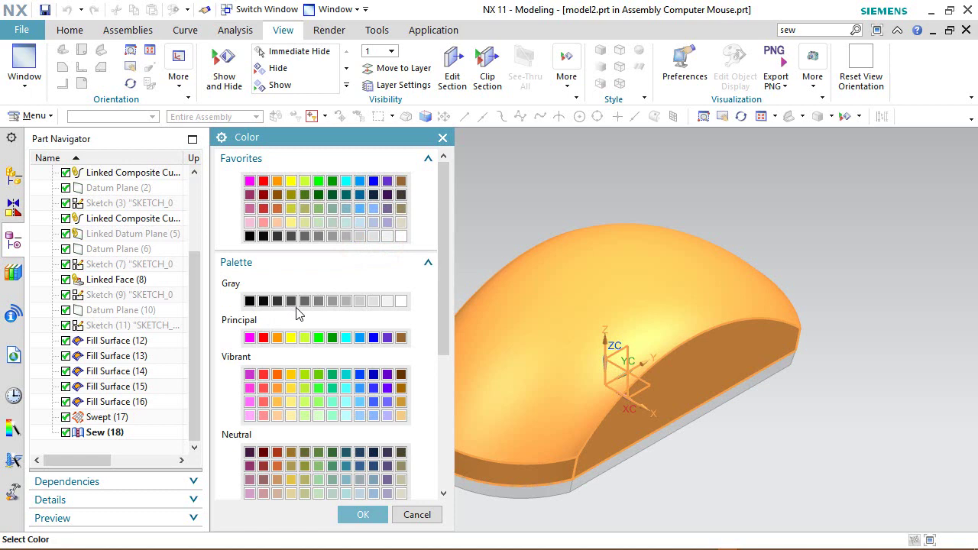
left_click(319, 302)
left_click(362, 516)
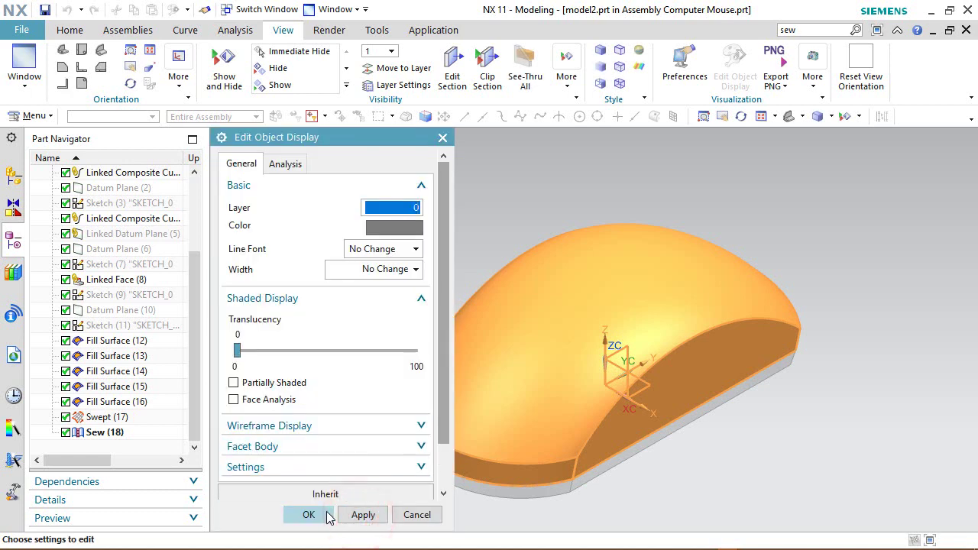
left_click(325, 514)
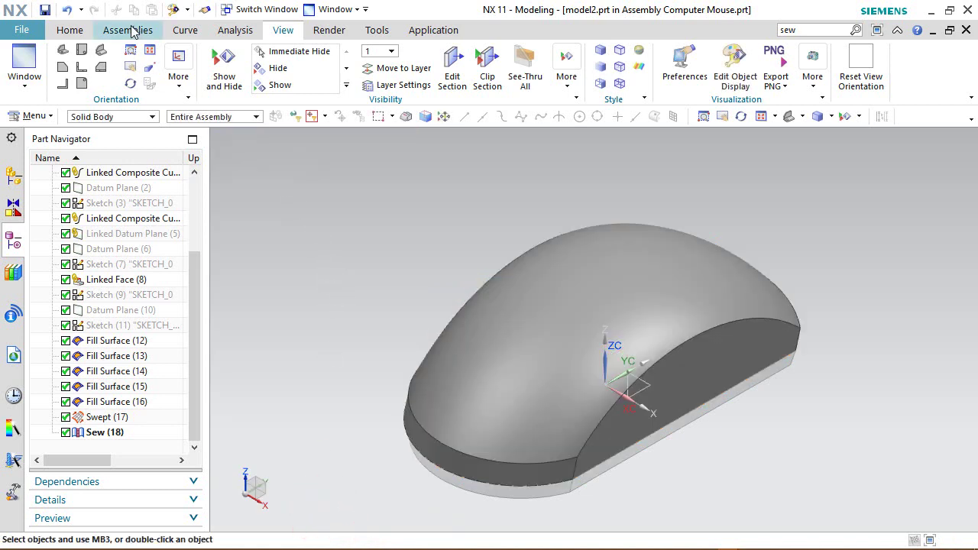
Shell all faces of the mouse body with a thickness of 1/32 in and restore the trimetric view
left_click(61, 32)
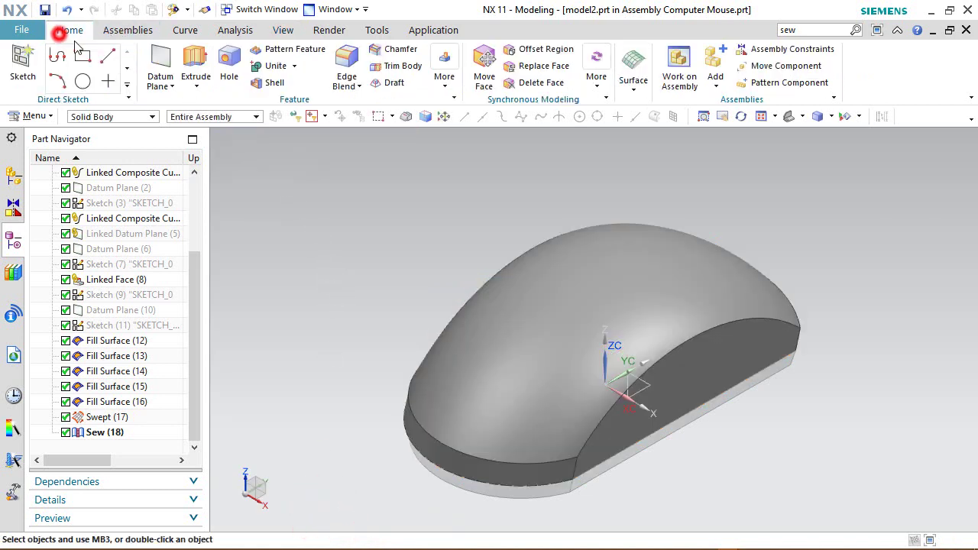
left_click(391, 187)
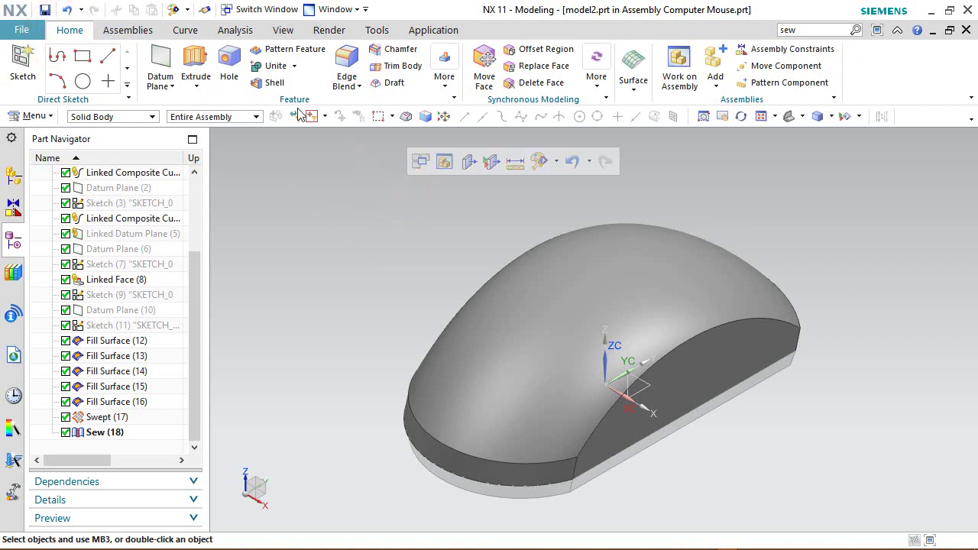
left_click(266, 84)
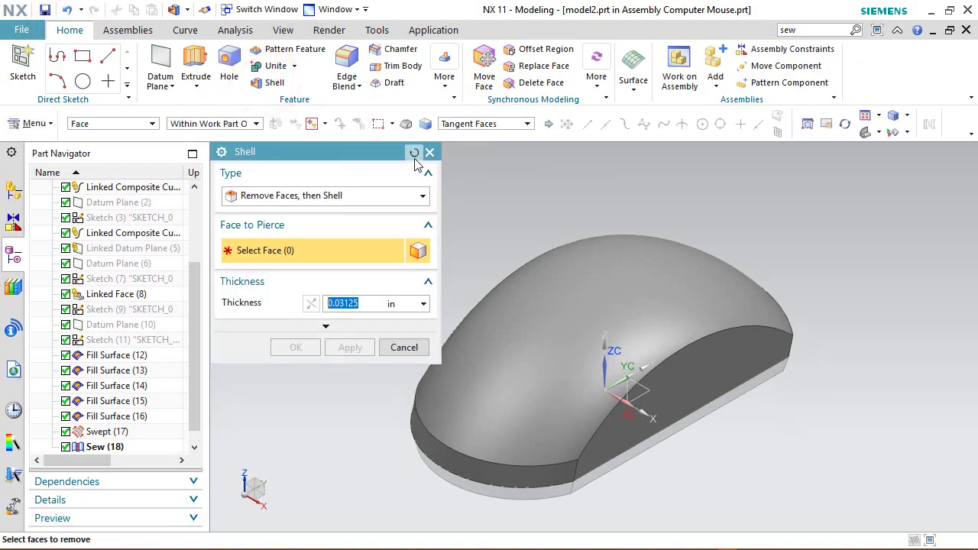
left_click(413, 153)
left_click(278, 196)
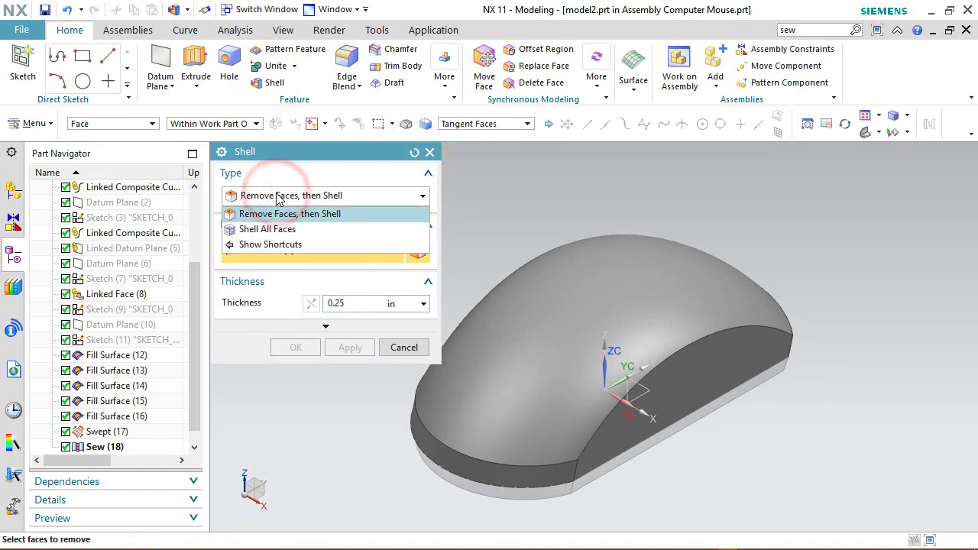
left_click(285, 229)
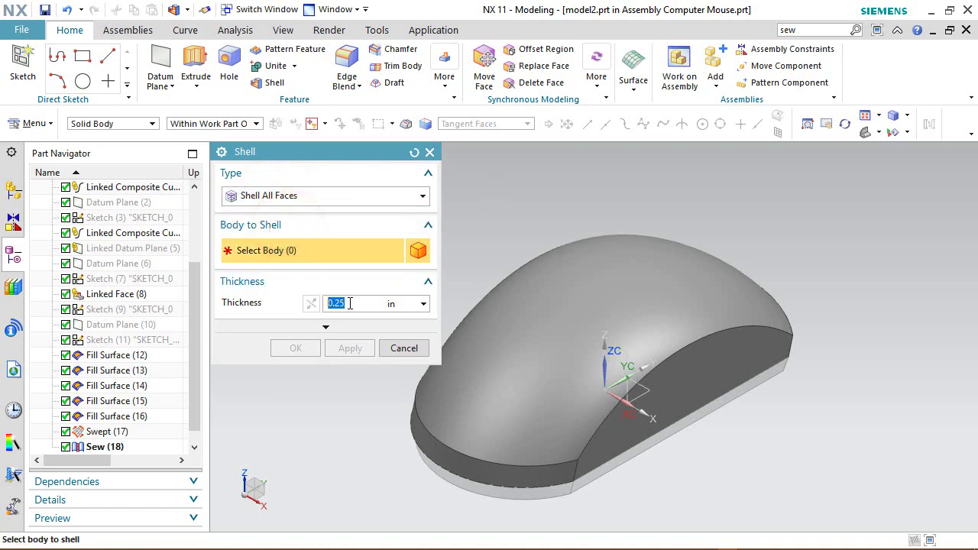
key("Return")
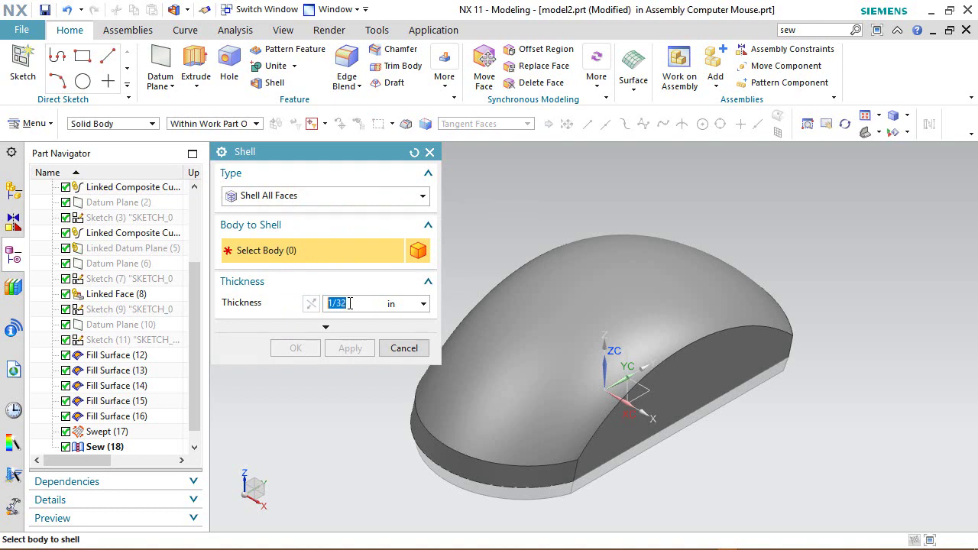
middle_click_drag(639, 475, 530, 301)
middle_click_drag(588, 385, 578, 334)
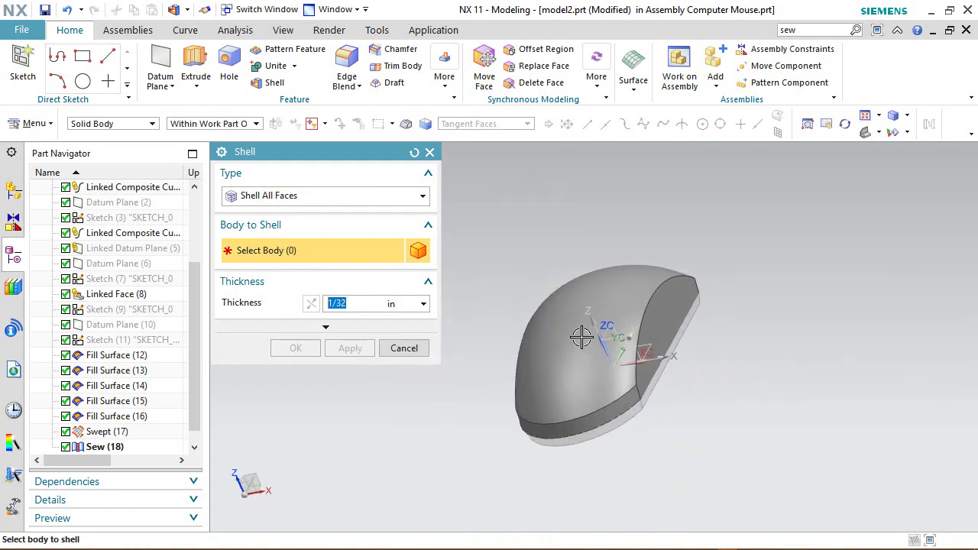
left_click(579, 336)
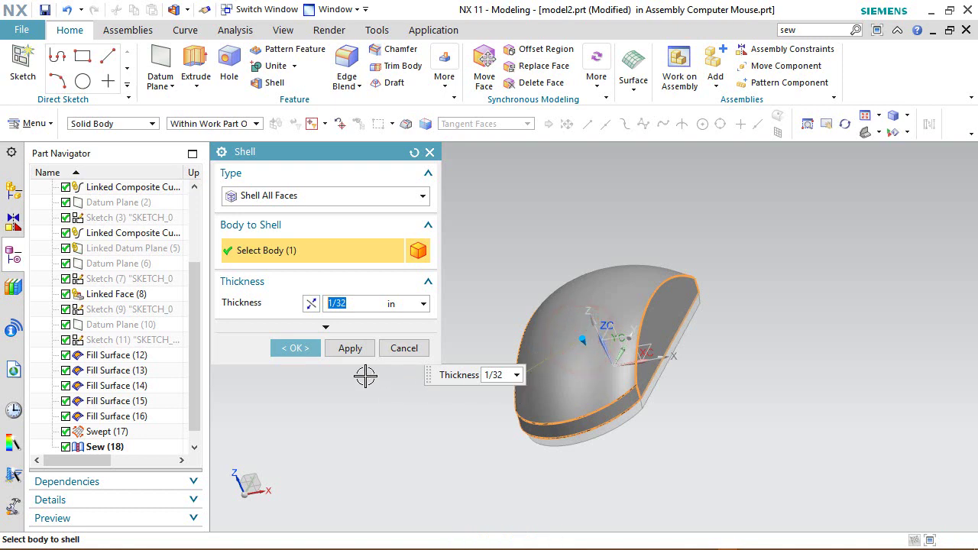
left_click(296, 350)
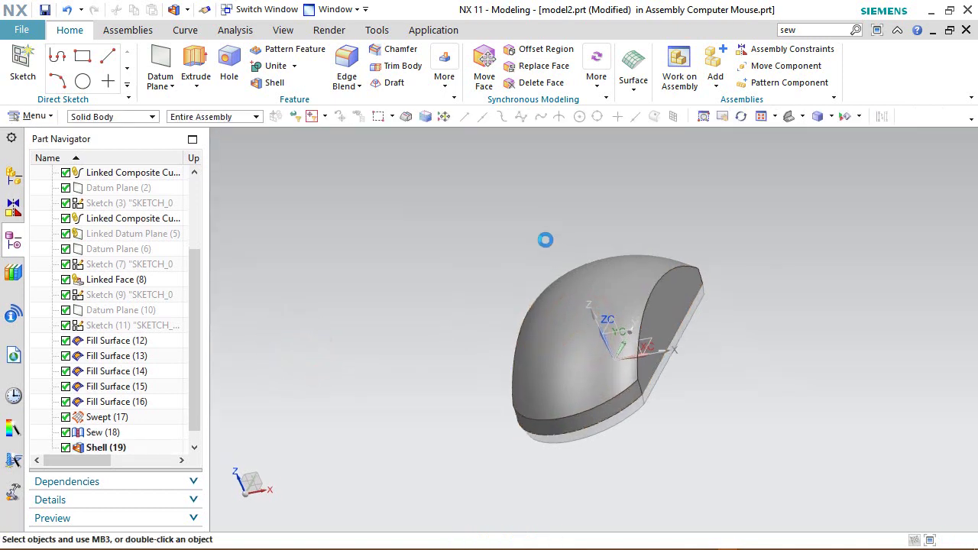
key("Home")
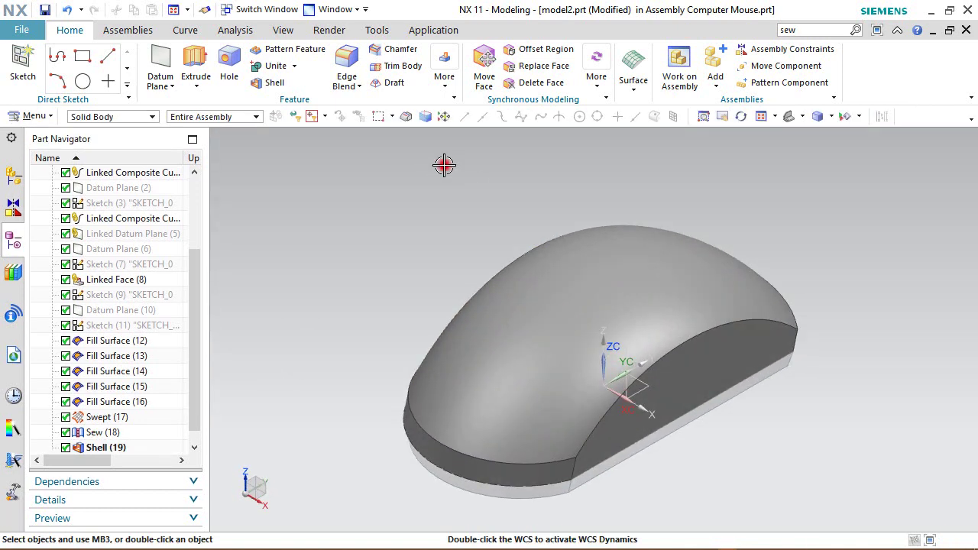
Reset the selection filter to No Selection Filter and section the model view at the YZ plane of the datum coordinate system
left_click(151, 117)
left_click(128, 127)
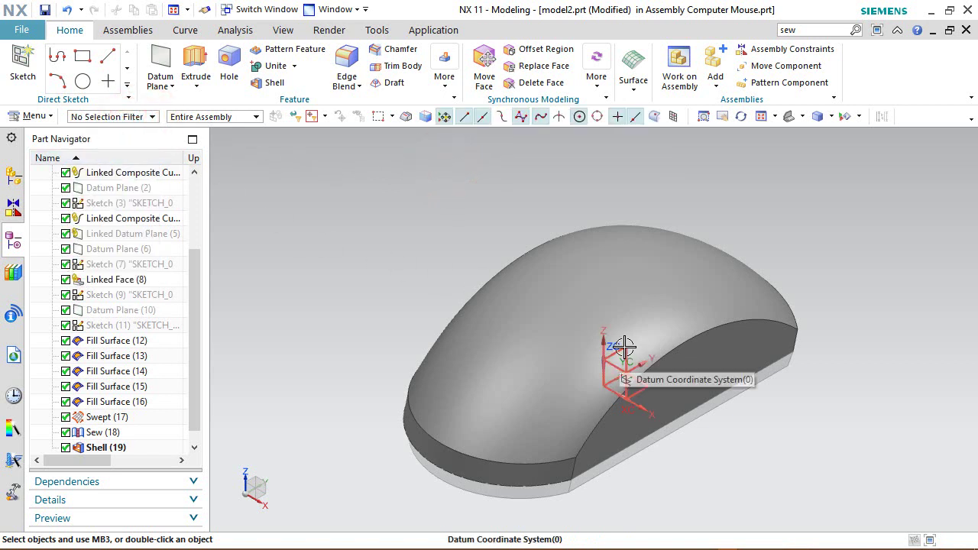
left_click(624, 348)
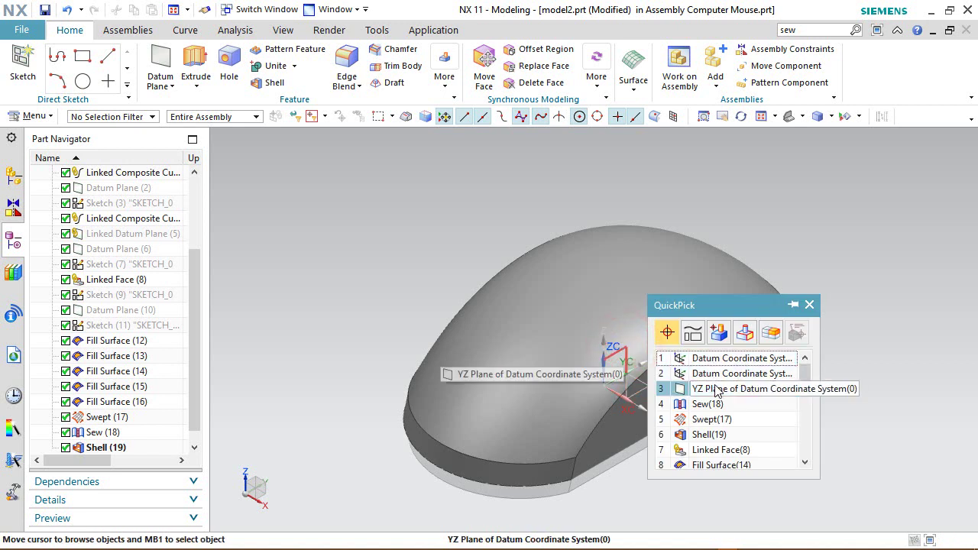
left_click(717, 390)
left_click(283, 30)
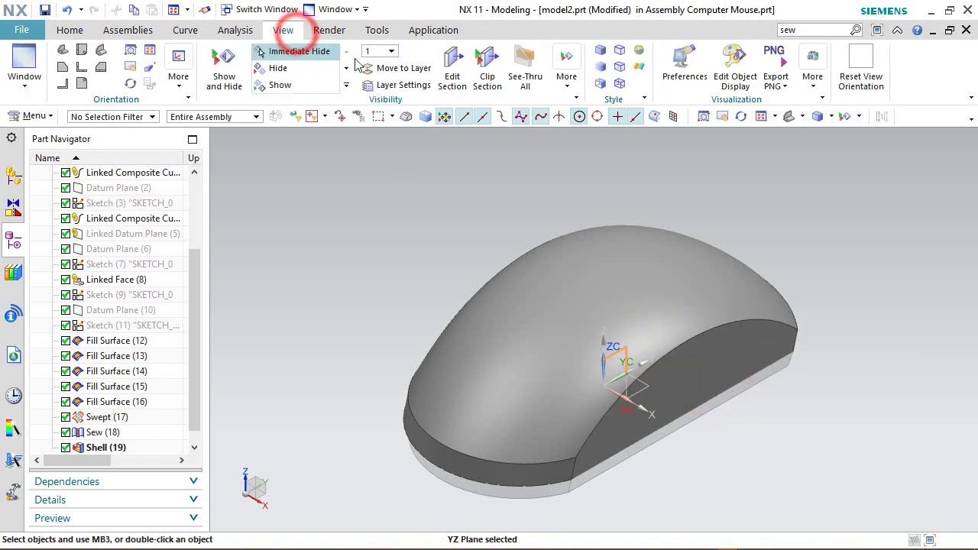
left_click(451, 72)
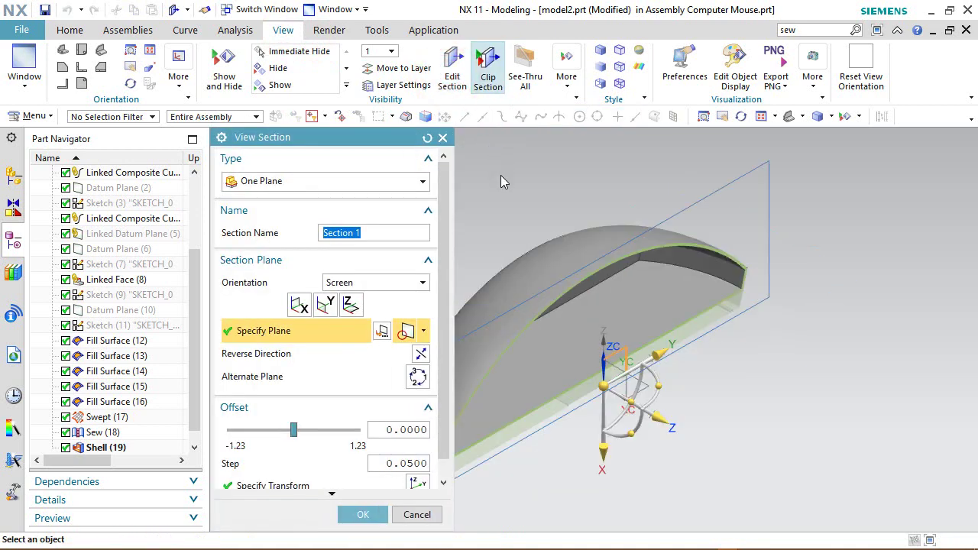
left_click(363, 514)
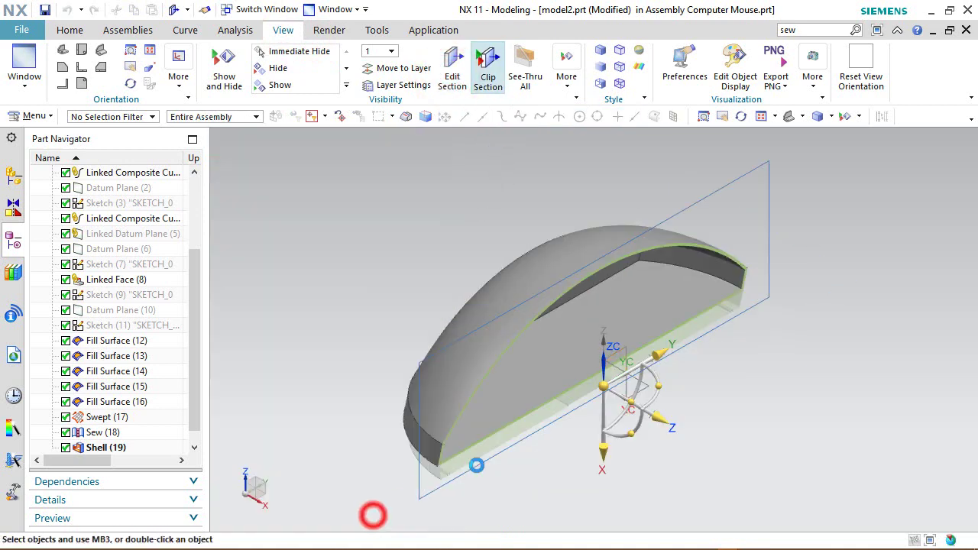
Examine the hollow interior and shell walls in the section view, and turn the section clipping off
scroll(659, 267, "down", 2)
scroll(703, 349, "up", 5)
middle_click_drag(703, 348, 683, 320)
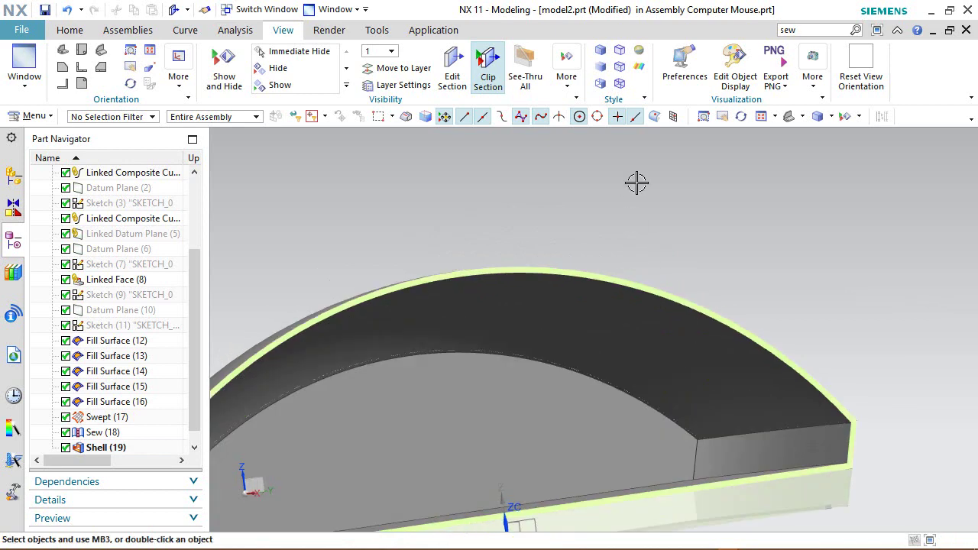
left_click(797, 119)
left_click(840, 145)
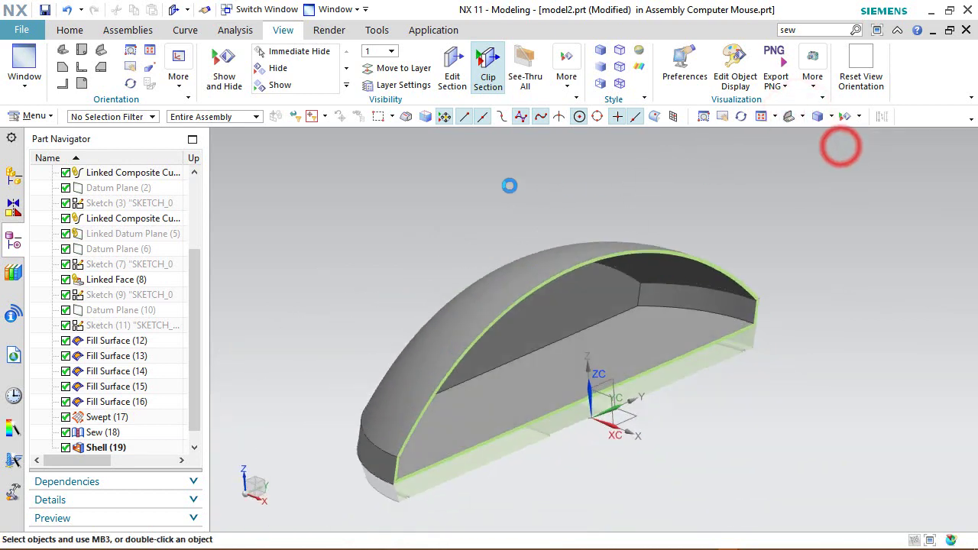
left_click(488, 67)
left_click(70, 30)
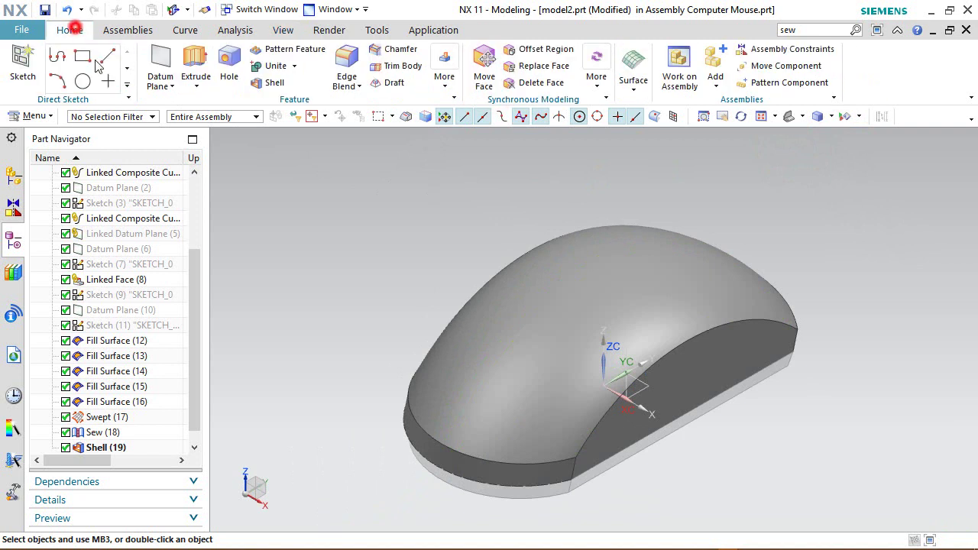
Save the part with the shelled mouse body
left_click(361, 281)
left_click(44, 9)
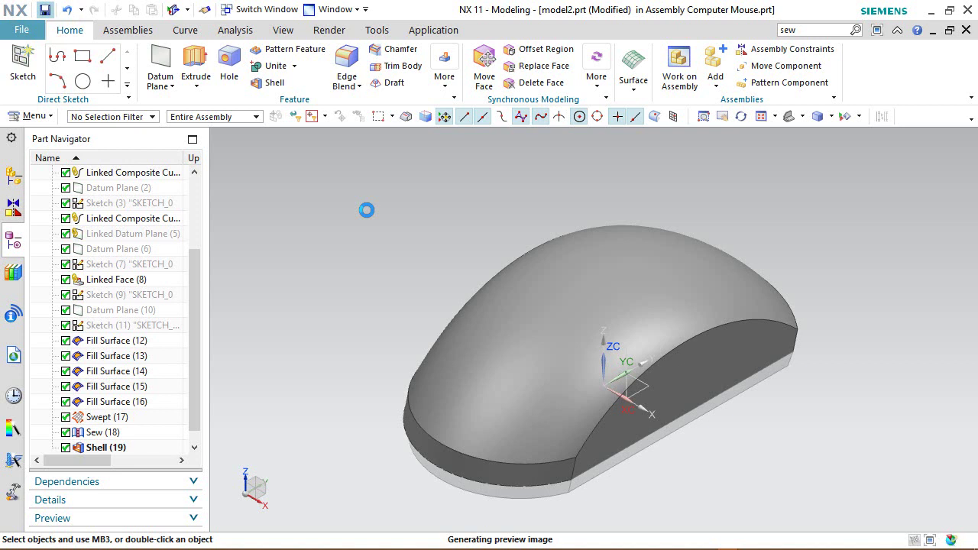
left_click(431, 213)
Create a datum plane offset -5/32 in from the flat side face of the mouse body
left_click(160, 55)
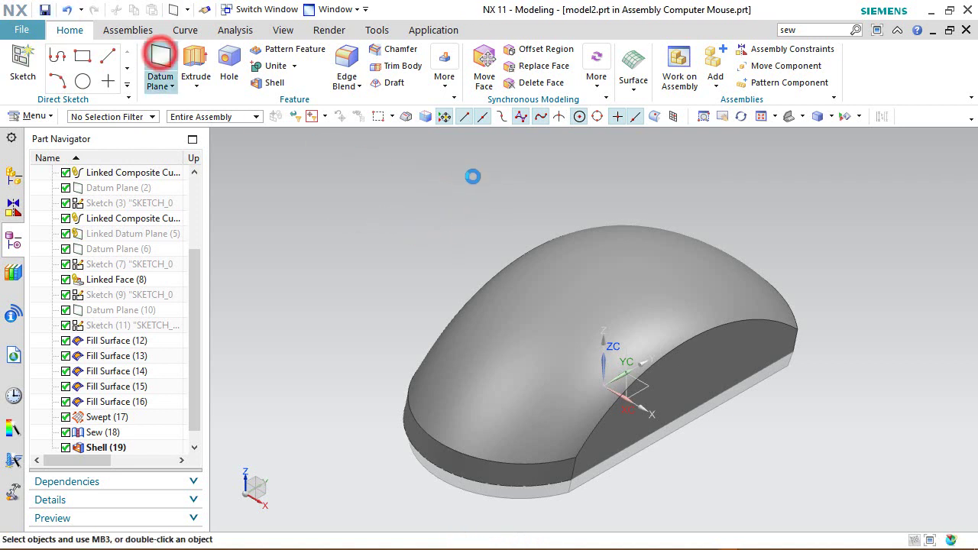
left_click(253, 116)
left_click(229, 128)
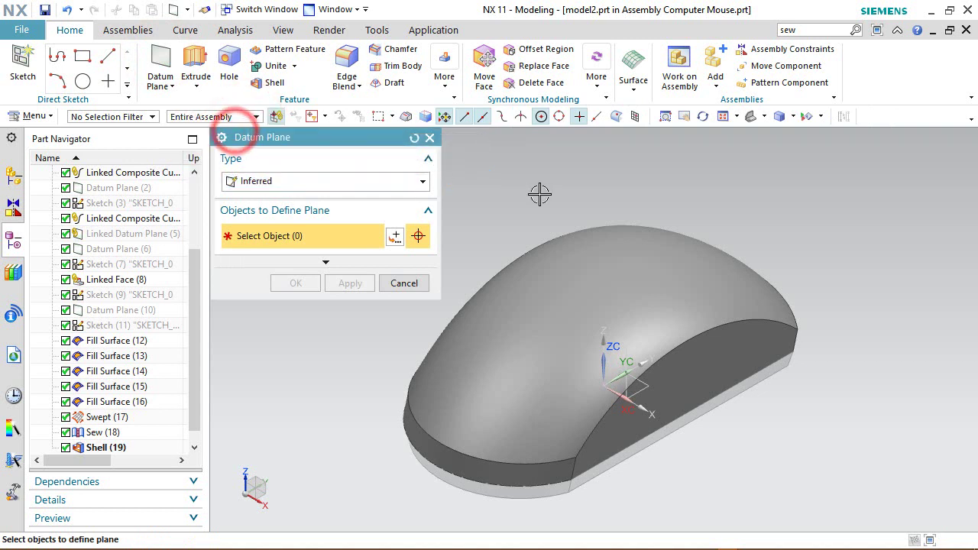
left_click(729, 356)
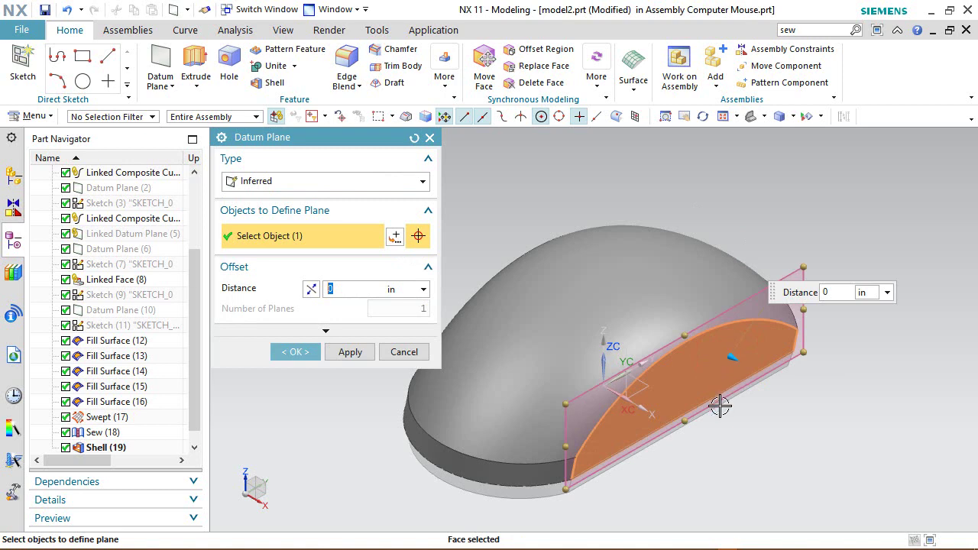
left_click_drag(732, 353, 688, 344)
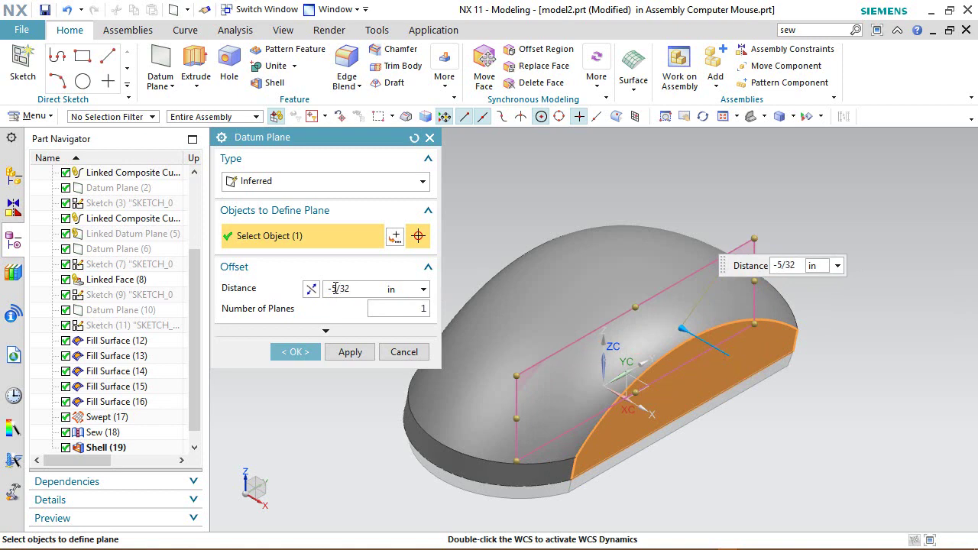
key("Return")
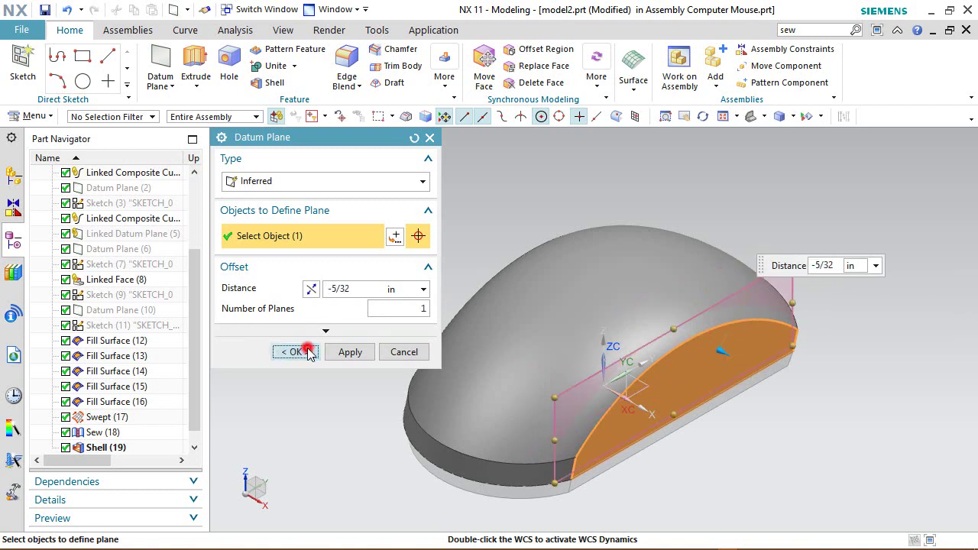
left_click(294, 351)
Resize the new datum plane so it extends below the body and past both of its ends
middle_click_drag(581, 472, 686, 491)
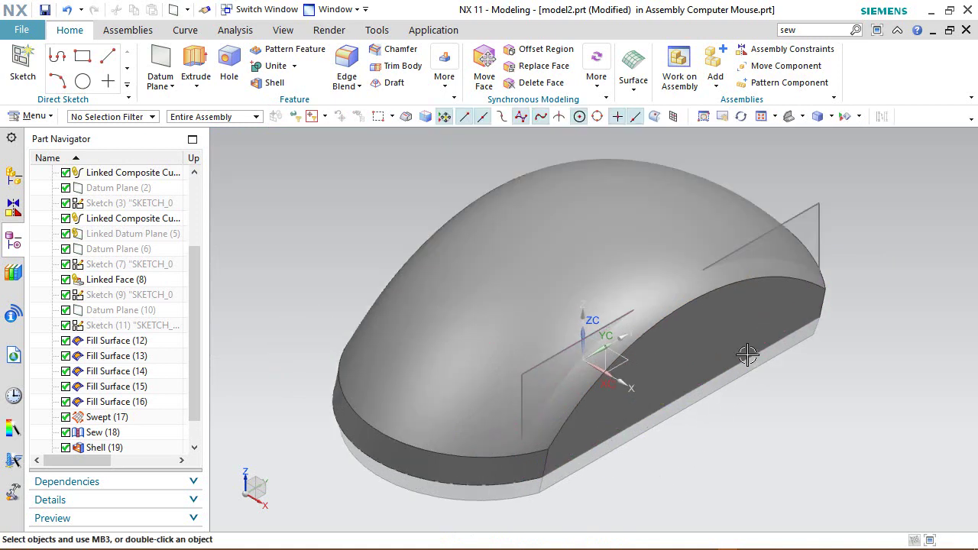
left_click(815, 208)
right_click(815, 207)
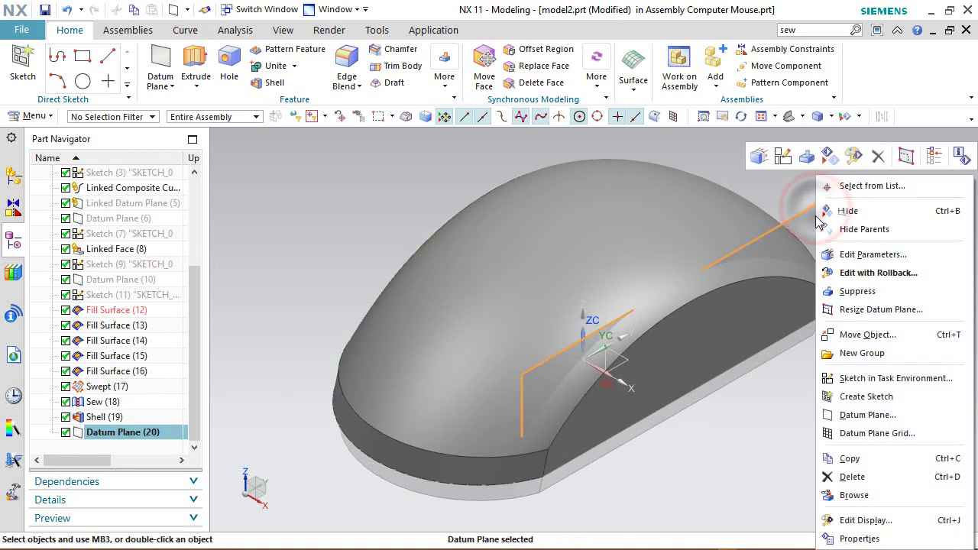
left_click(871, 308)
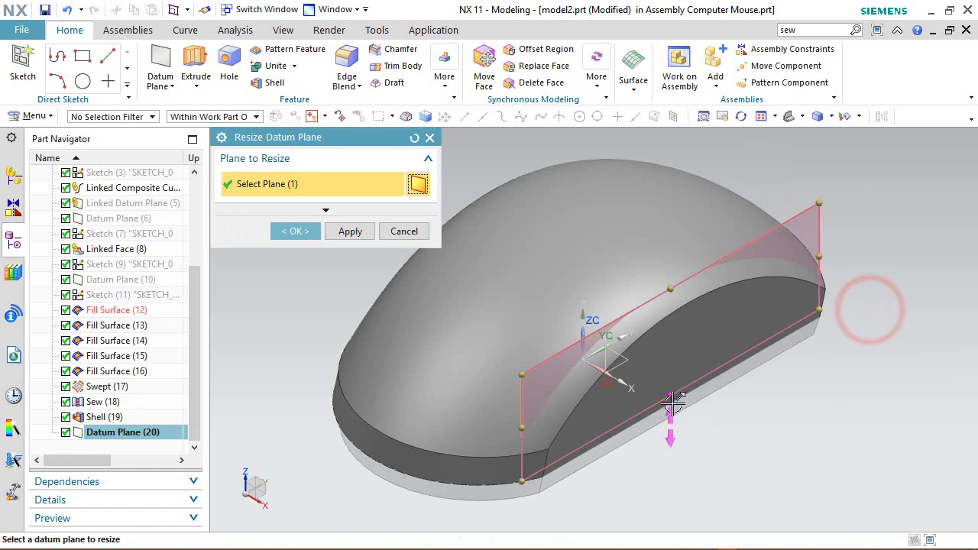
left_click_drag(671, 395, 670, 480)
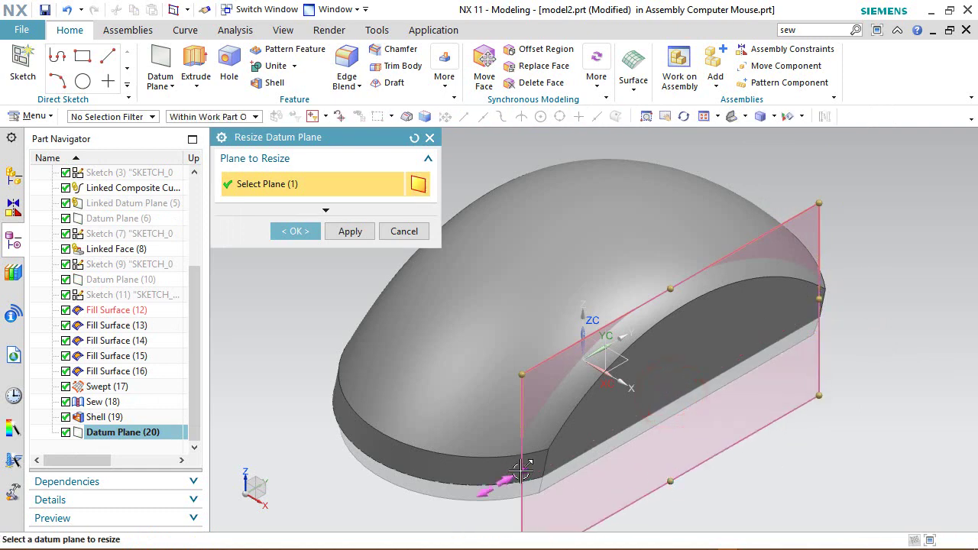
left_click_drag(523, 470, 447, 503)
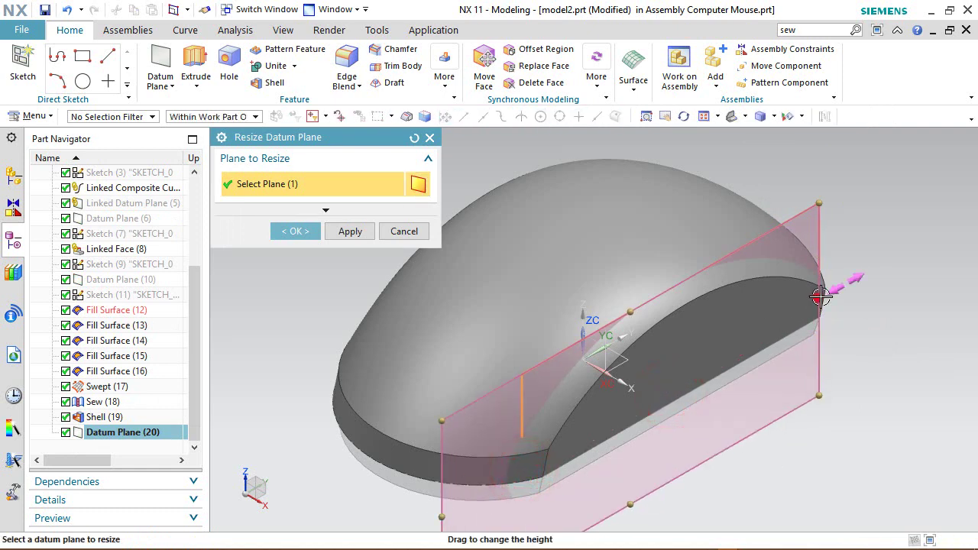
left_click_drag(820, 296, 866, 271)
left_click(298, 230)
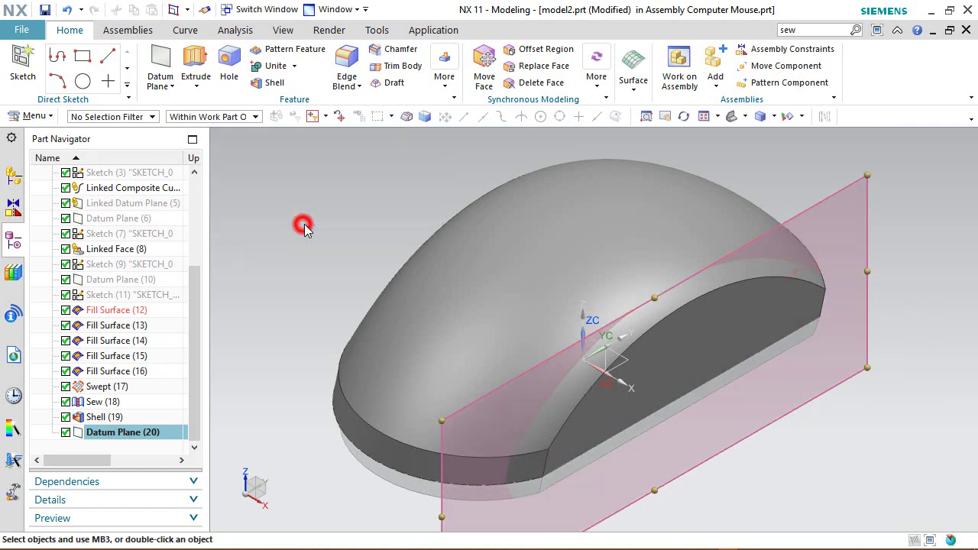
Split the mouse body with the offset datum plane, leaving Keep Imprinted Edges off
left_click(443, 82)
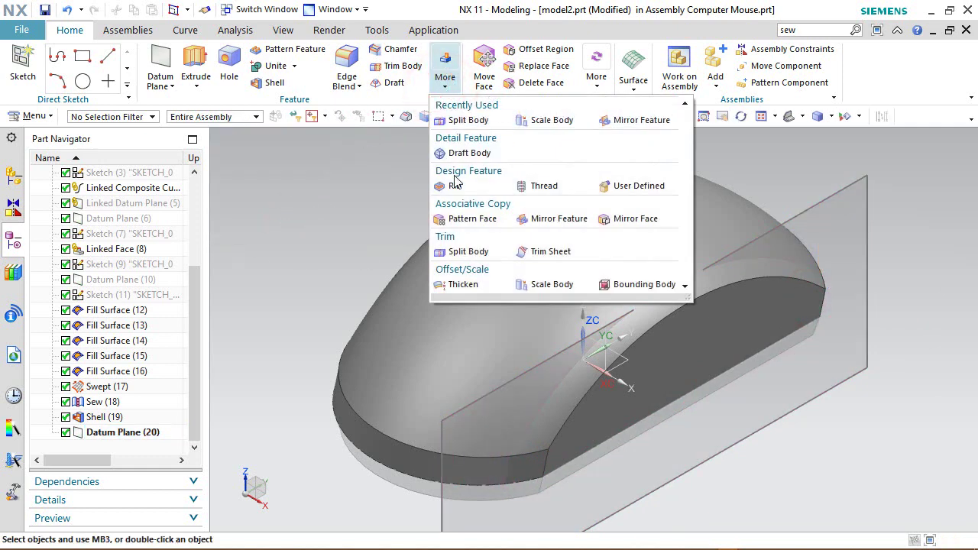
left_click(467, 252)
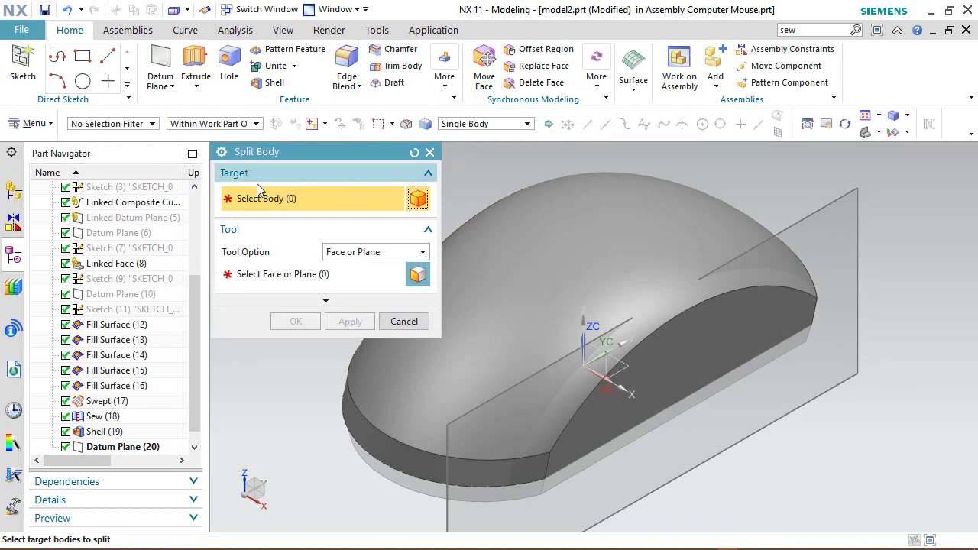
left_click(563, 247)
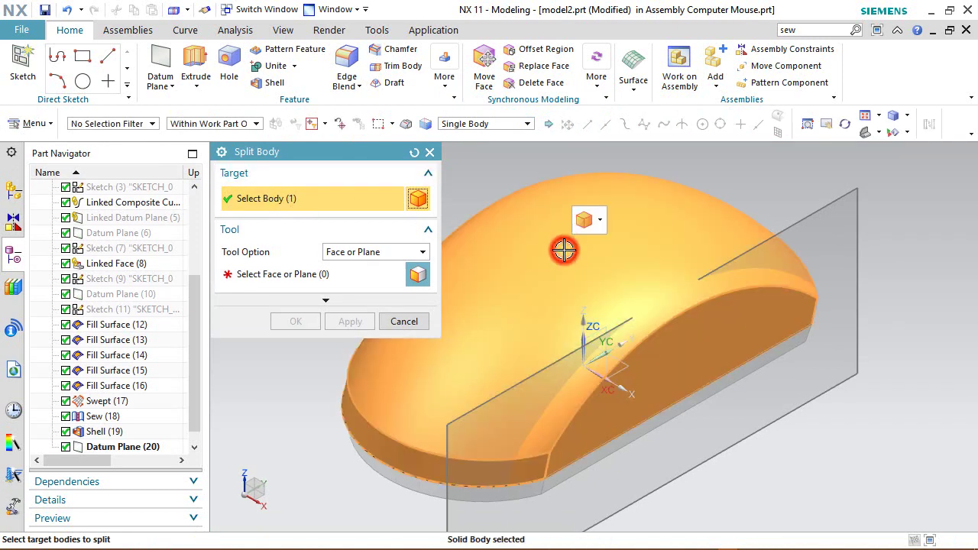
left_click(264, 272)
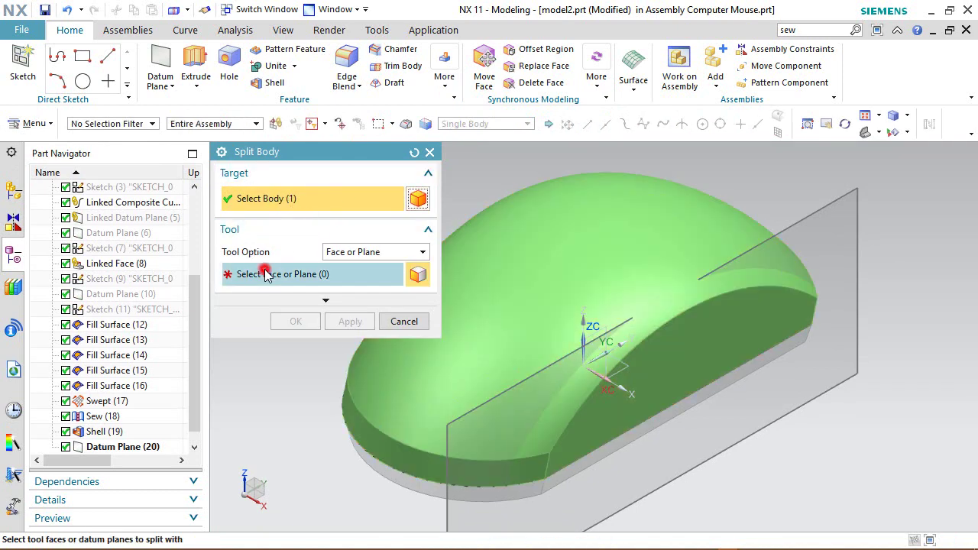
left_click(820, 204)
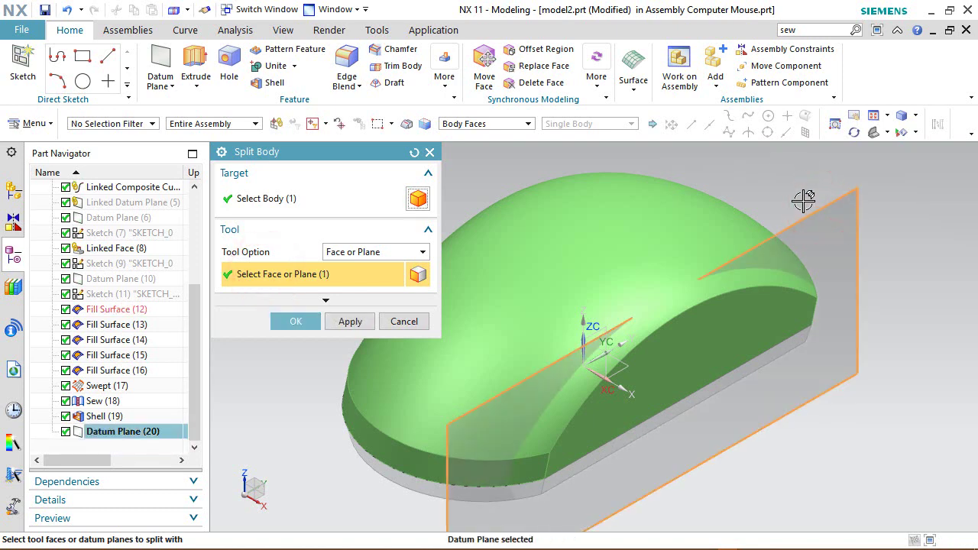
left_click(346, 300)
left_click(425, 305)
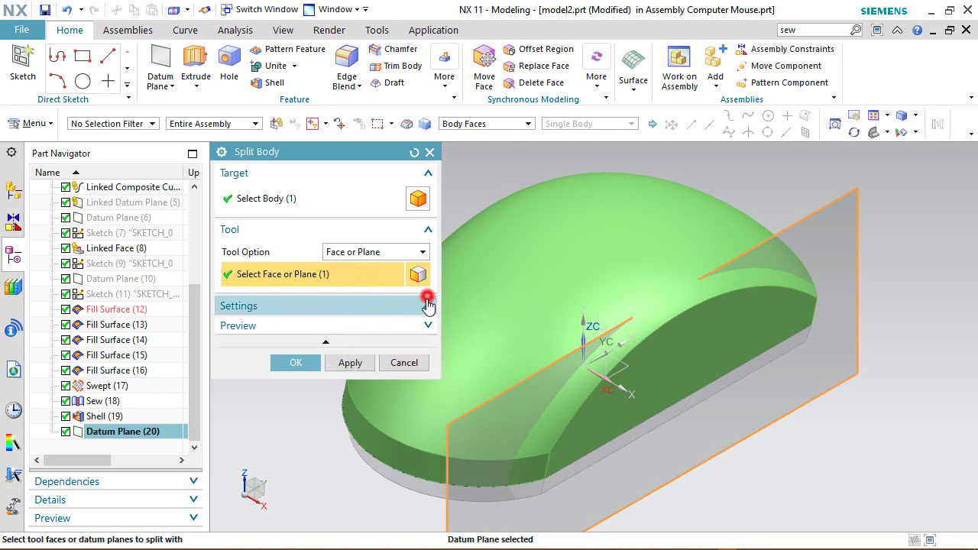
left_click(416, 372)
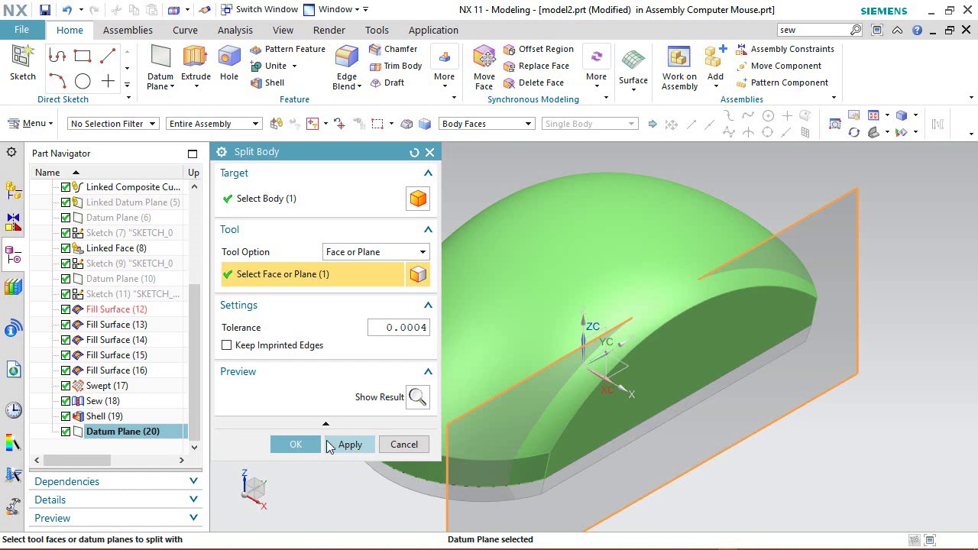
left_click(295, 444)
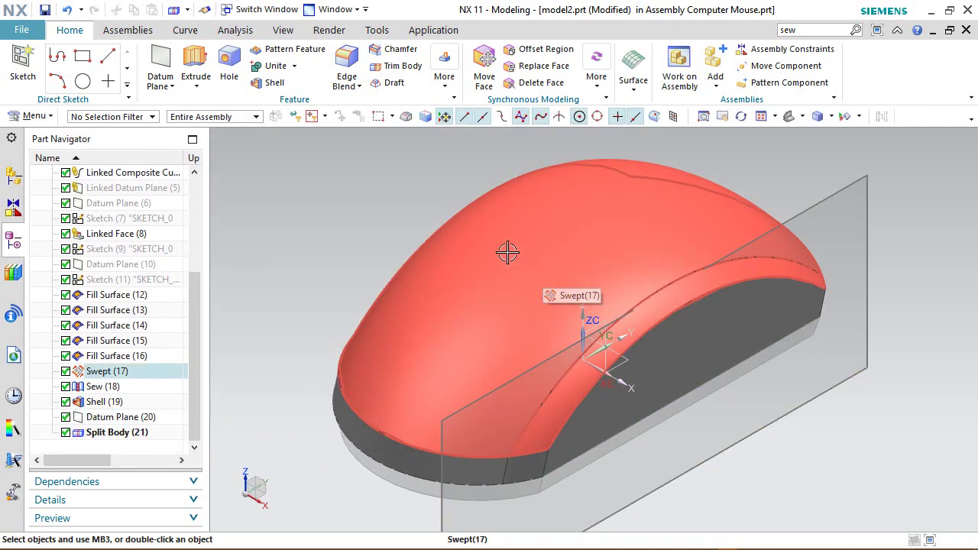
Filter selection to Solid Body, temporarily hide the main body to inspect the split-off side piece, and undo the hide
left_click(135, 116)
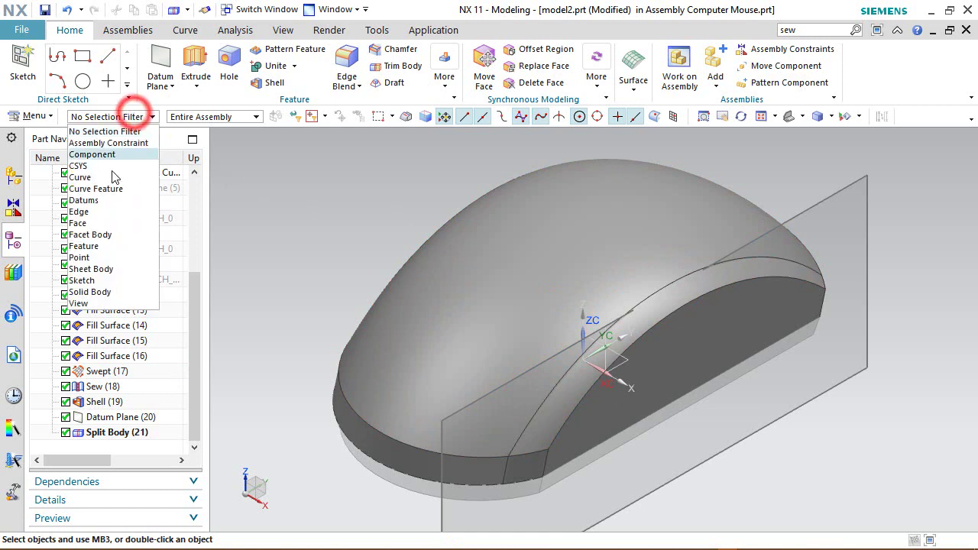
left_click(114, 291)
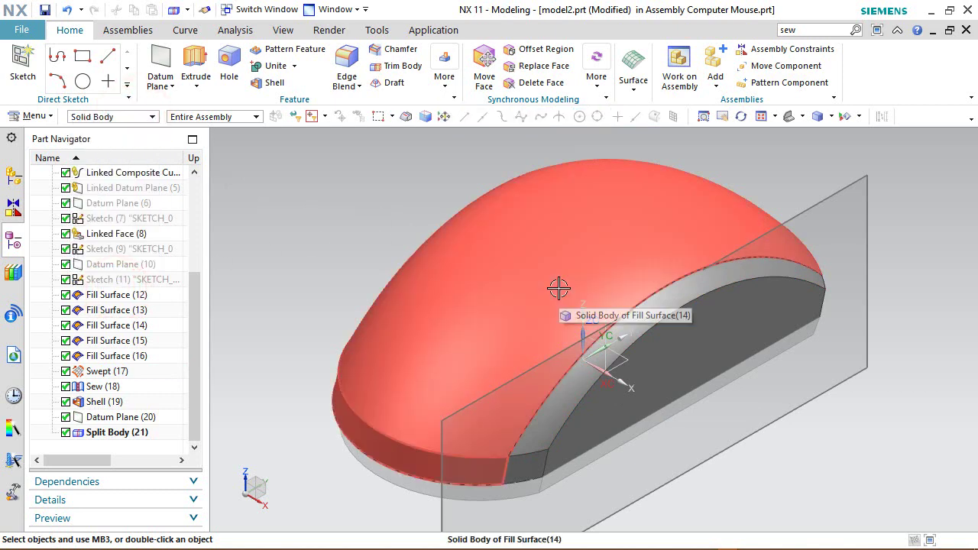
left_click(607, 242)
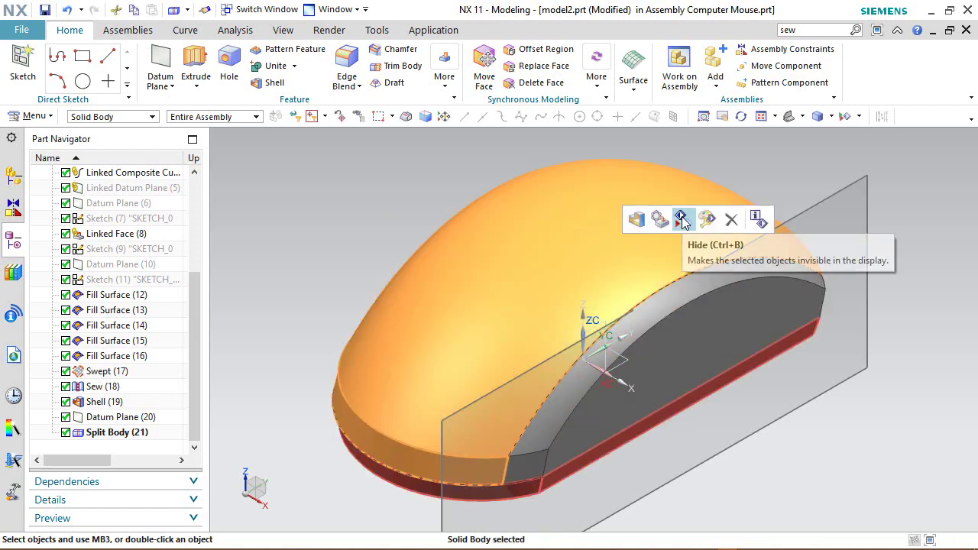
left_click(682, 220)
middle_click_drag(355, 320, 344, 346)
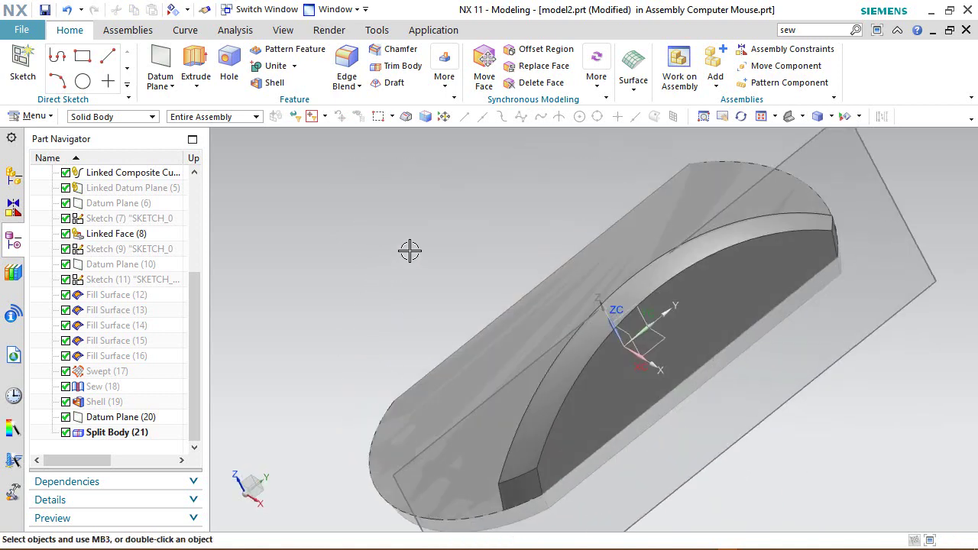
key("Home")
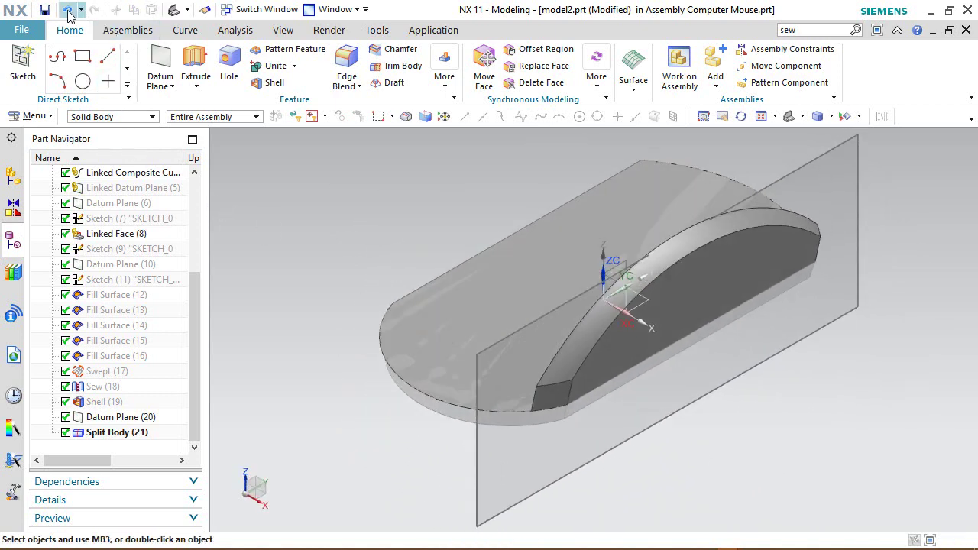
left_click(67, 11)
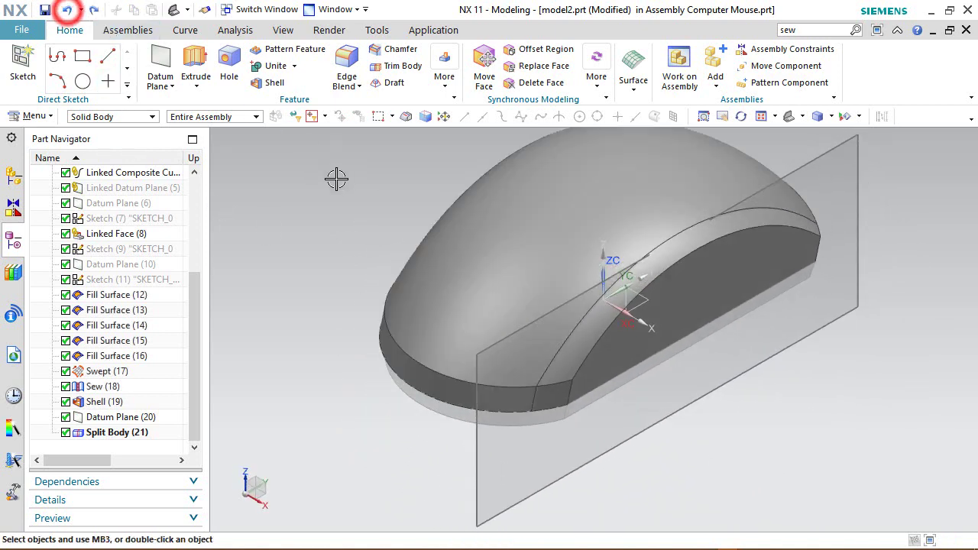
left_click(761, 117)
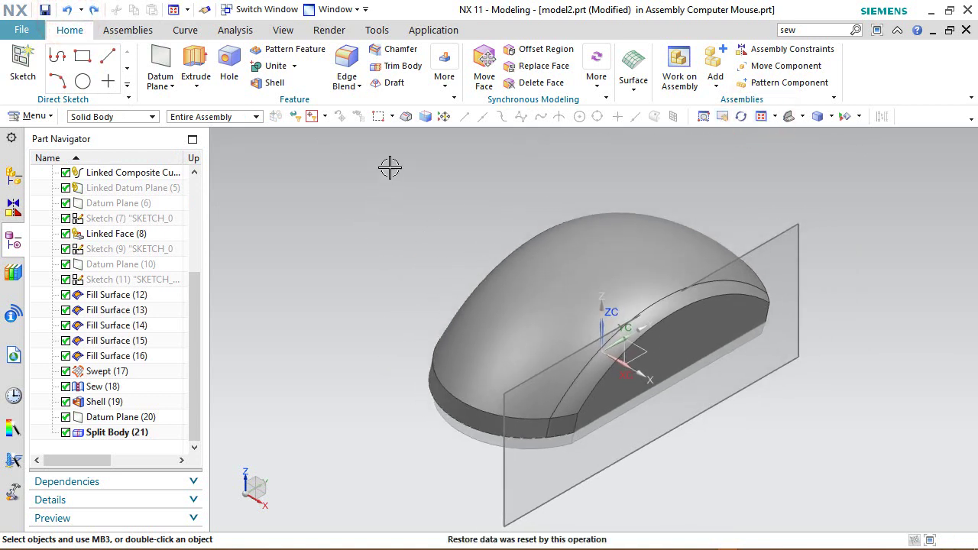
Mirror the Split Body feature about the YZ plane of the datum coordinate system to split the opposite side
left_click(445, 84)
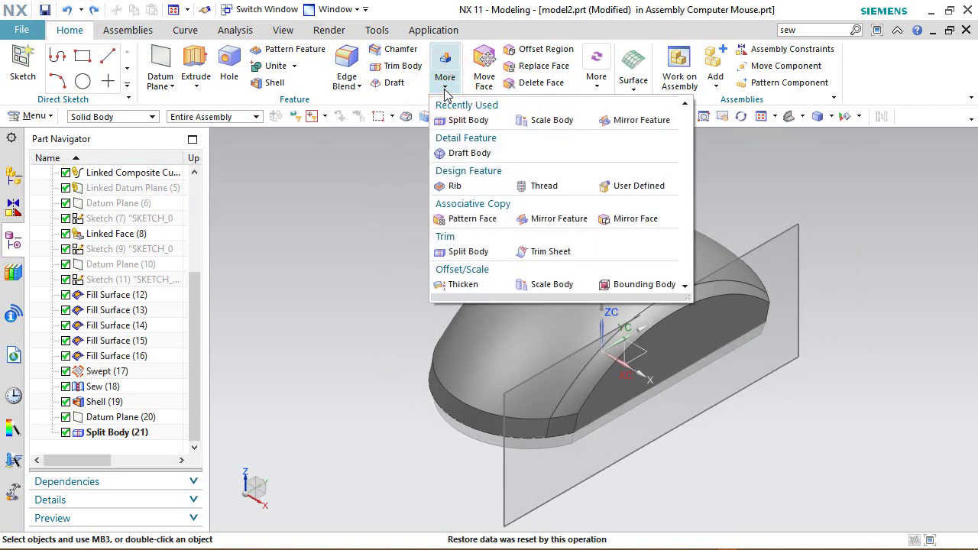
left_click(537, 220)
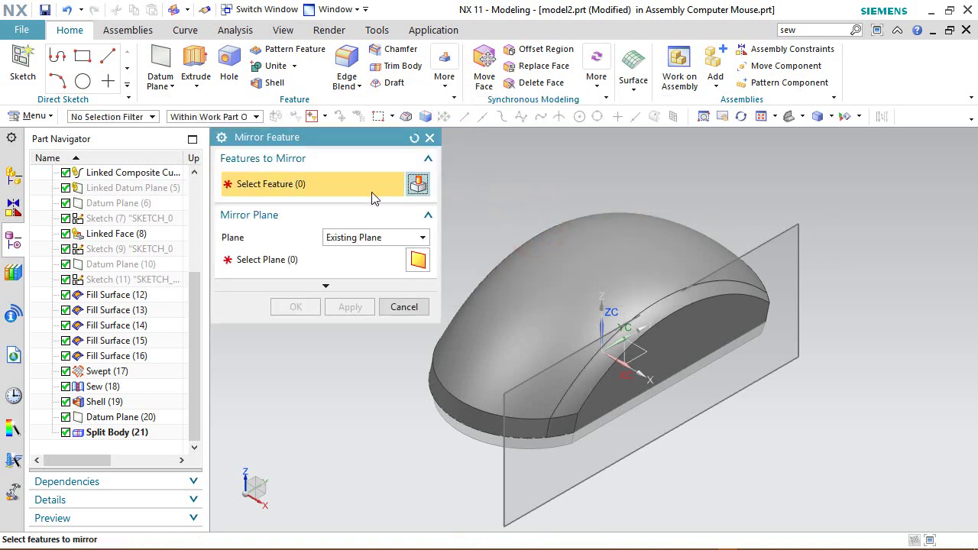
left_click(114, 432)
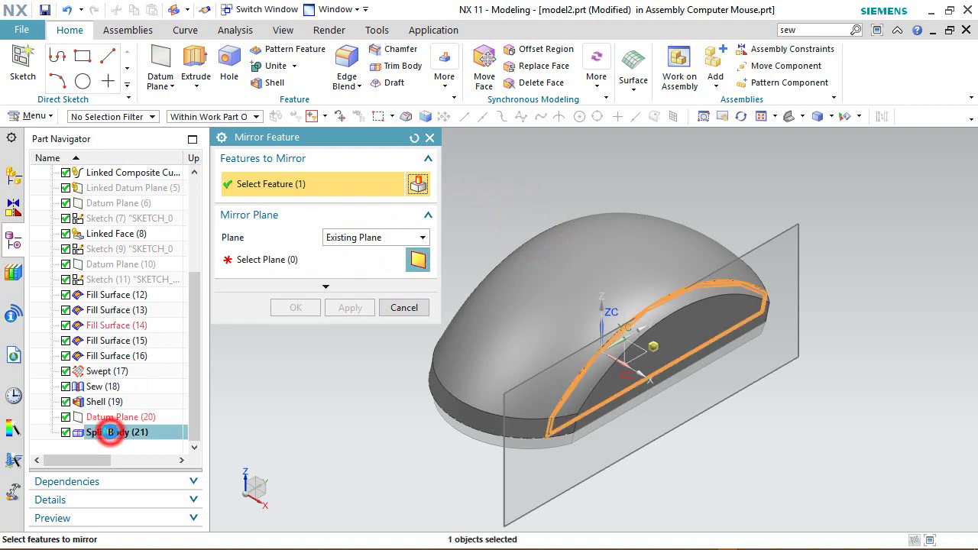
left_click(255, 262)
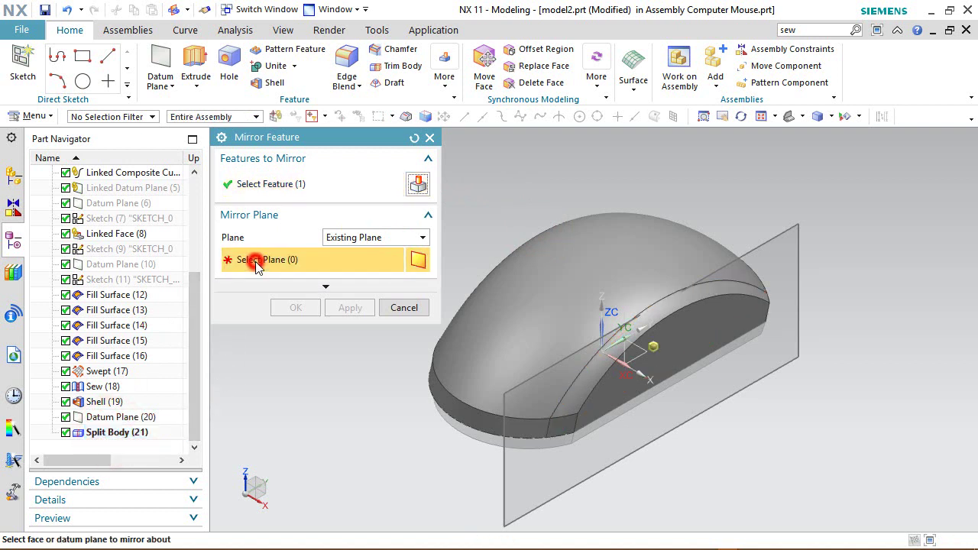
left_click(614, 320)
left_click(305, 308)
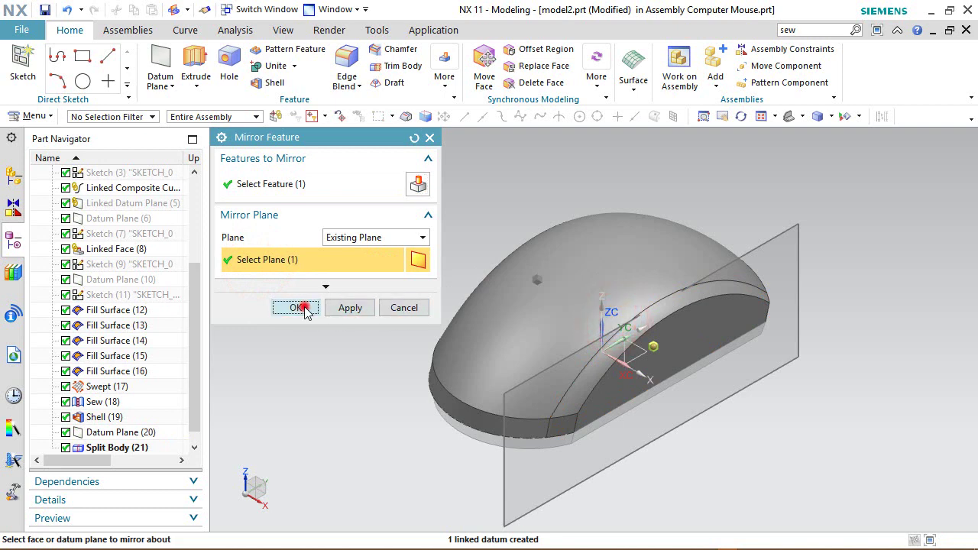
Hide the central mouse body to inspect the two split side pieces, and restore the trimetric view
middle_click_drag(304, 306, 342, 321)
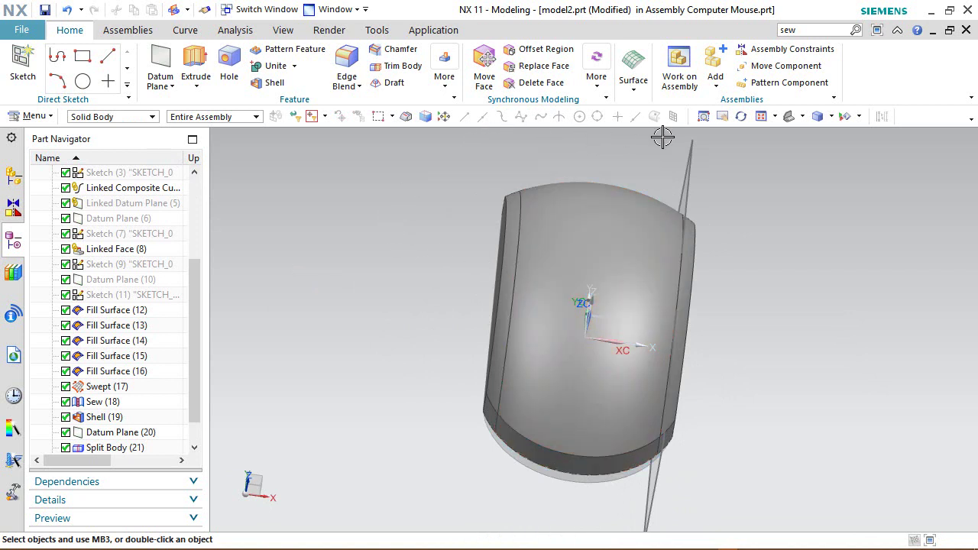
left_click(789, 118)
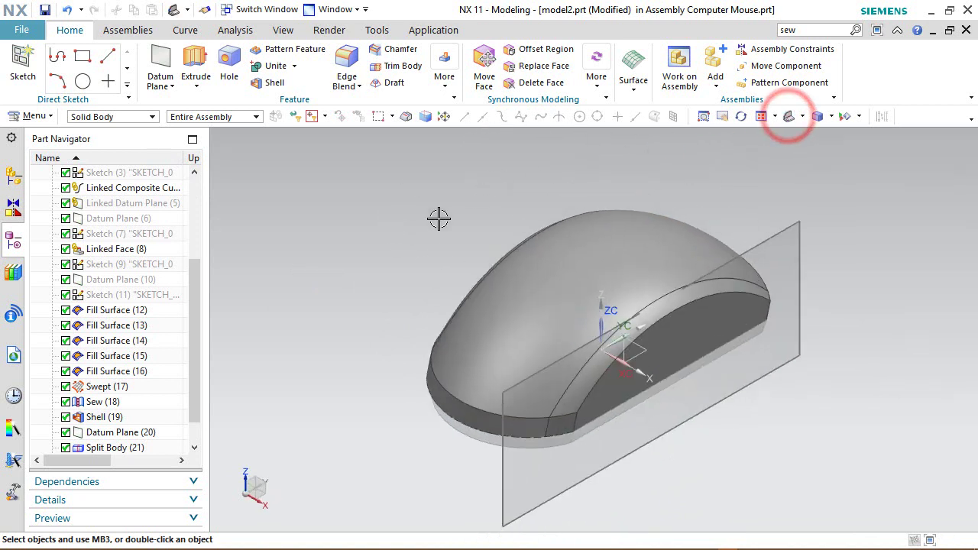
left_click(544, 268)
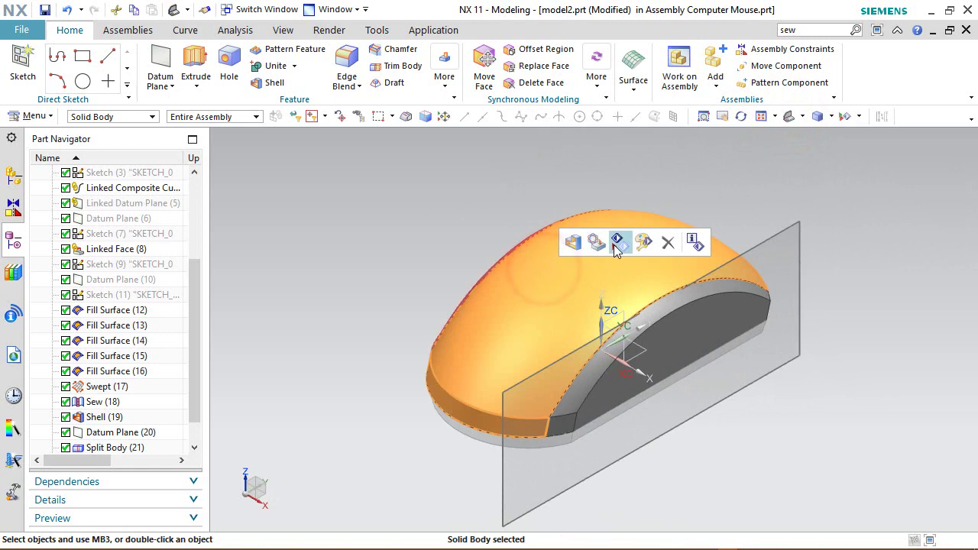
left_click(616, 242)
middle_click_drag(480, 291, 484, 360)
key("Home")
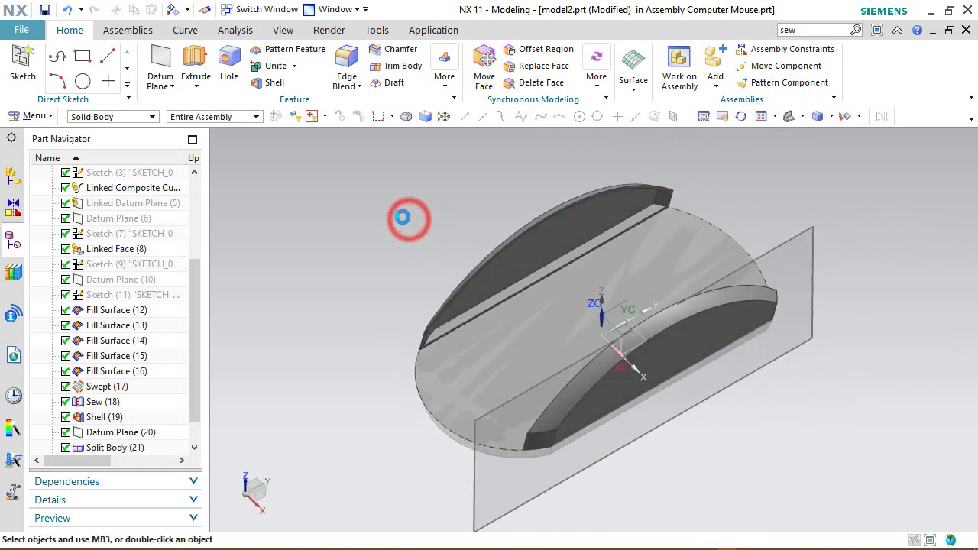
Undo the hiding of the central mouse body and save the part
left_click(68, 10)
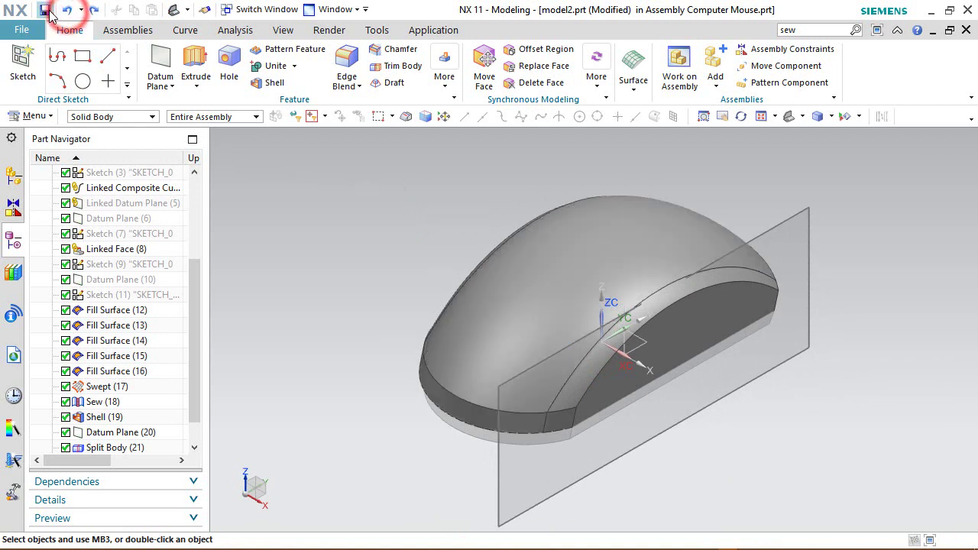
left_click(45, 10)
left_click(395, 218)
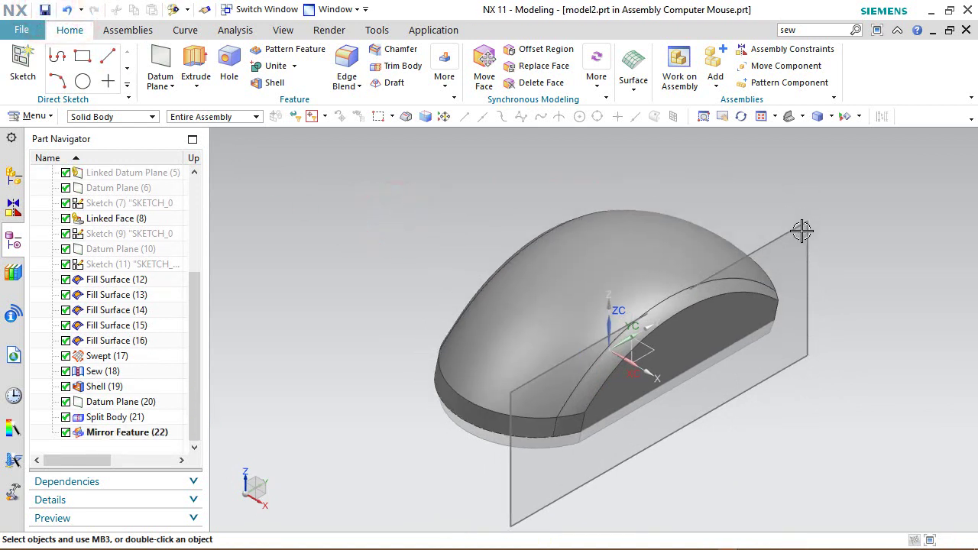
Clear the selection filter, then hide the vertical offset datum plane and show the horizontal Datum Plane (10)
left_click(151, 116)
left_click(137, 129)
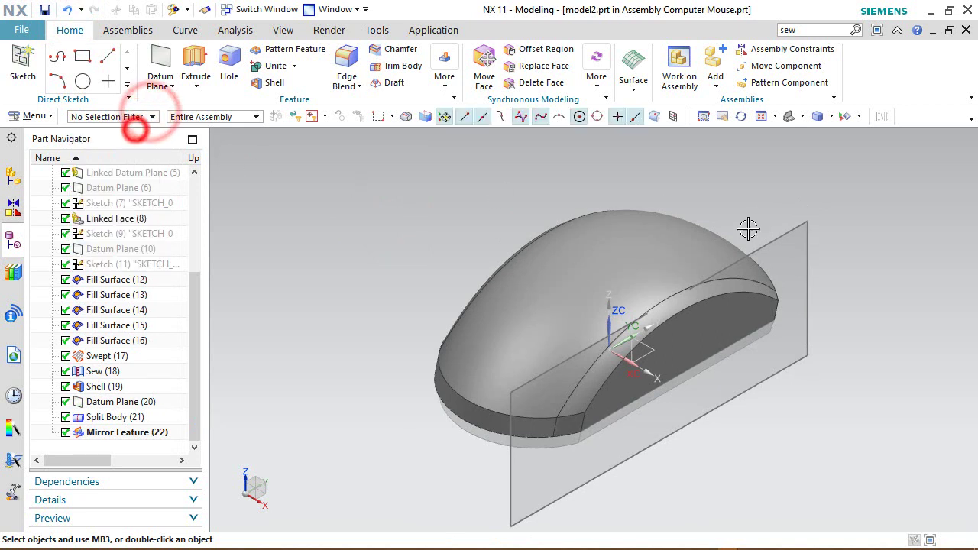
left_click(773, 241)
left_click(829, 217)
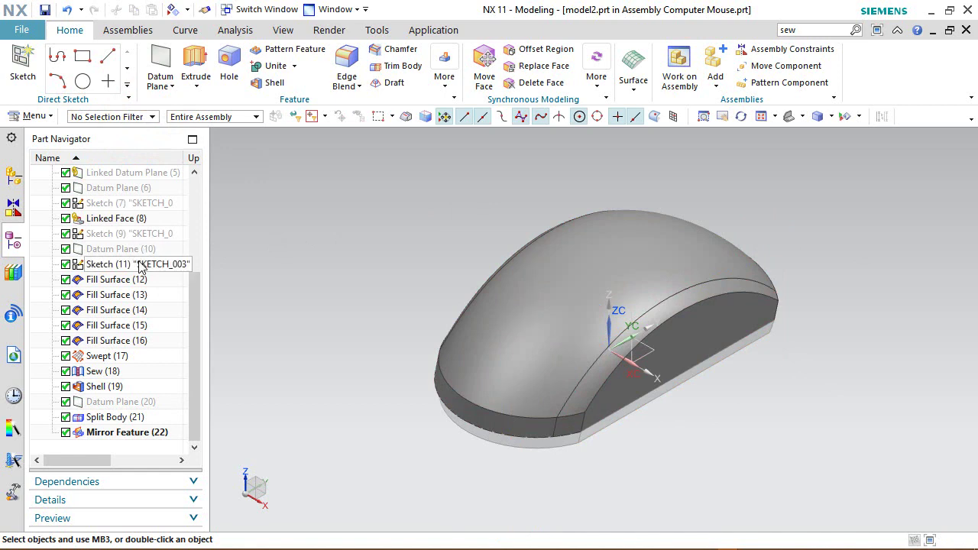
right_click(139, 255)
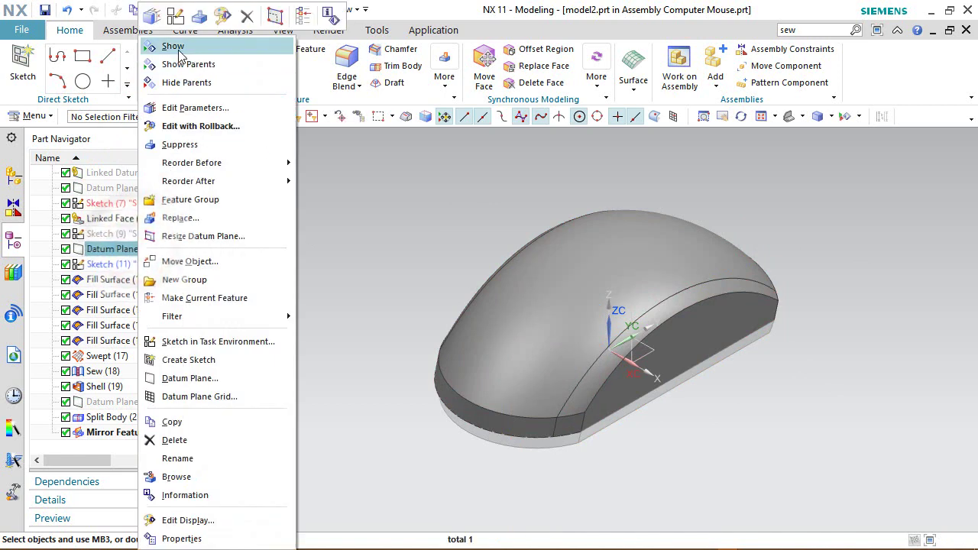
left_click(174, 46)
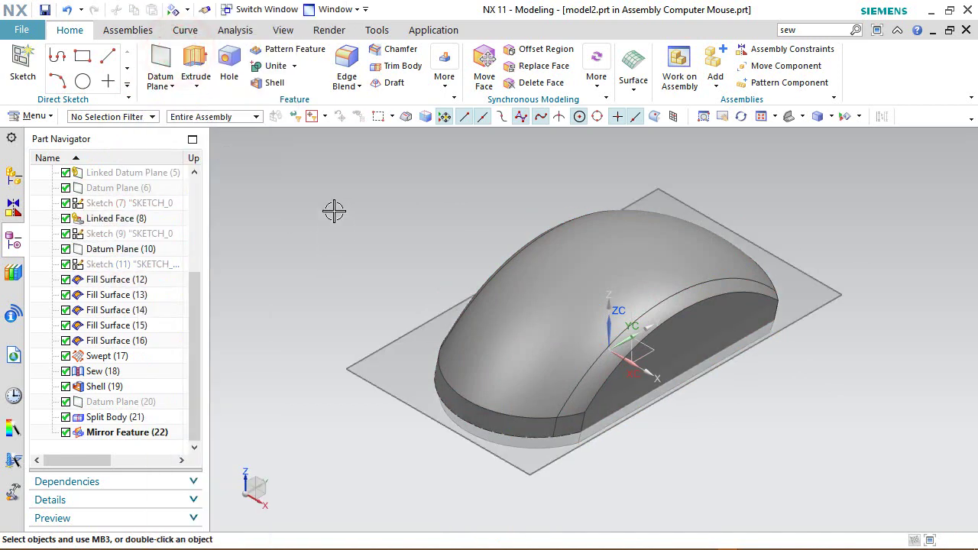
Split the central mouse body with Datum Plane (10), leaving Keep Imprinted Edges off
left_click(437, 81)
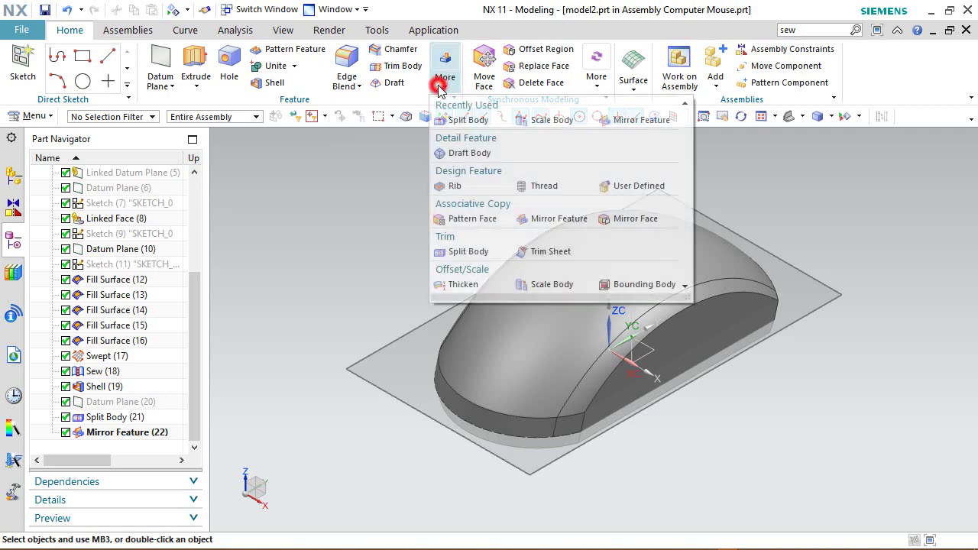
left_click(479, 250)
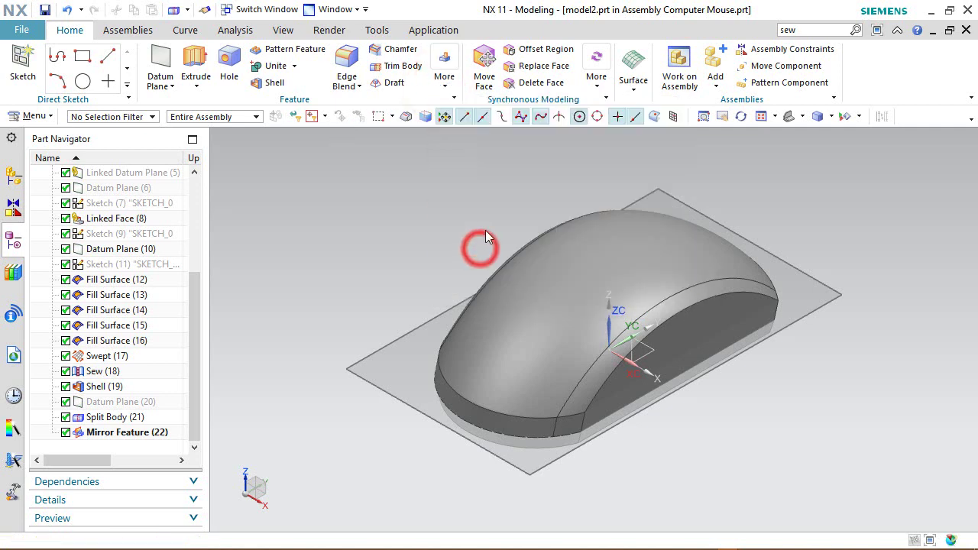
left_click(574, 268)
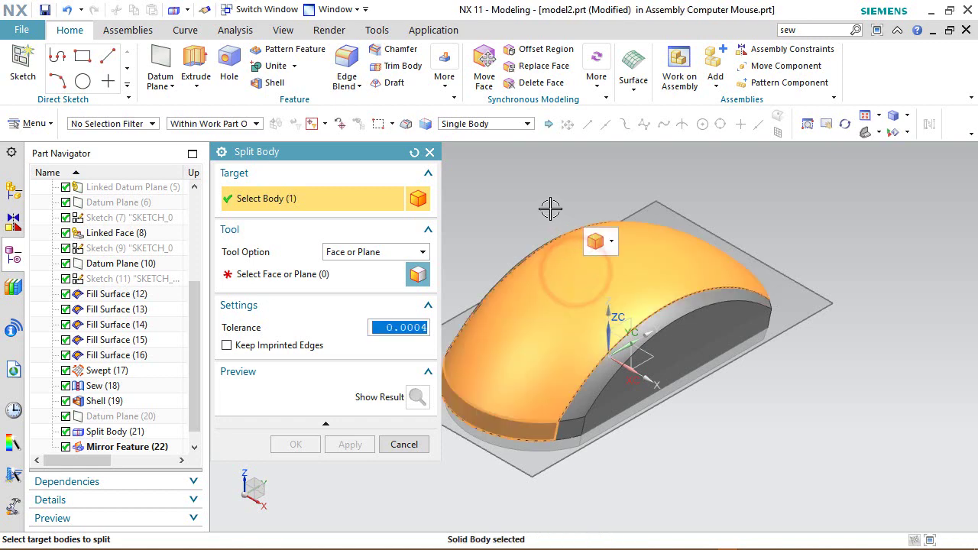
middle_click(493, 218)
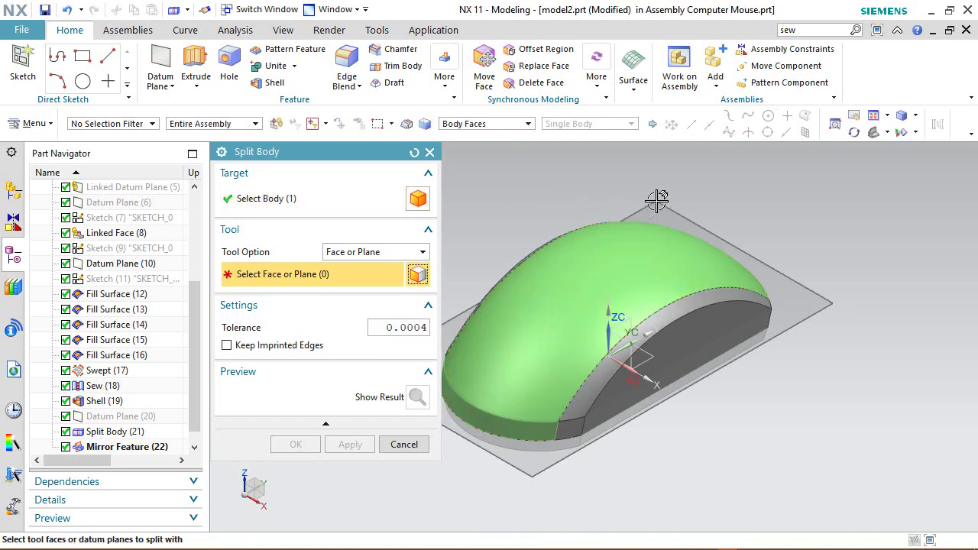
left_click(711, 228)
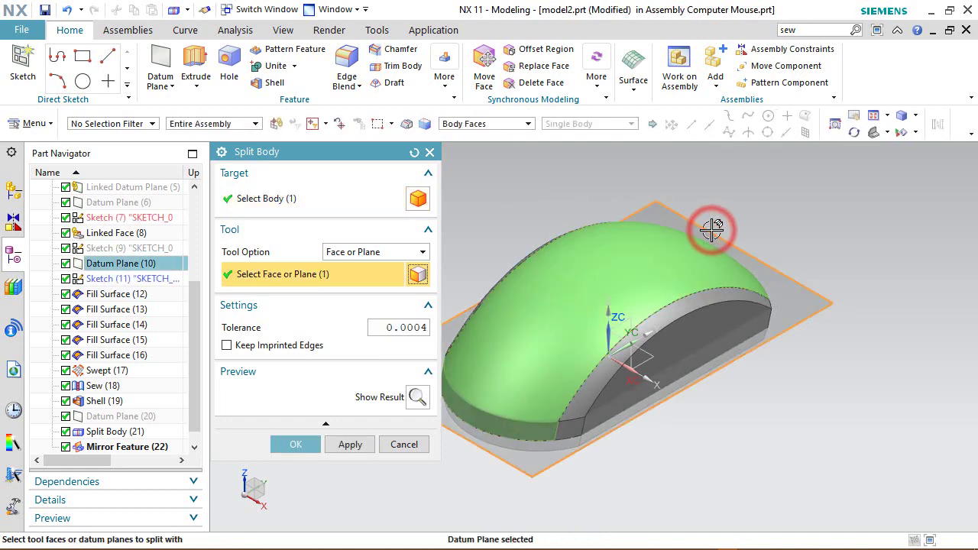
left_click(298, 445)
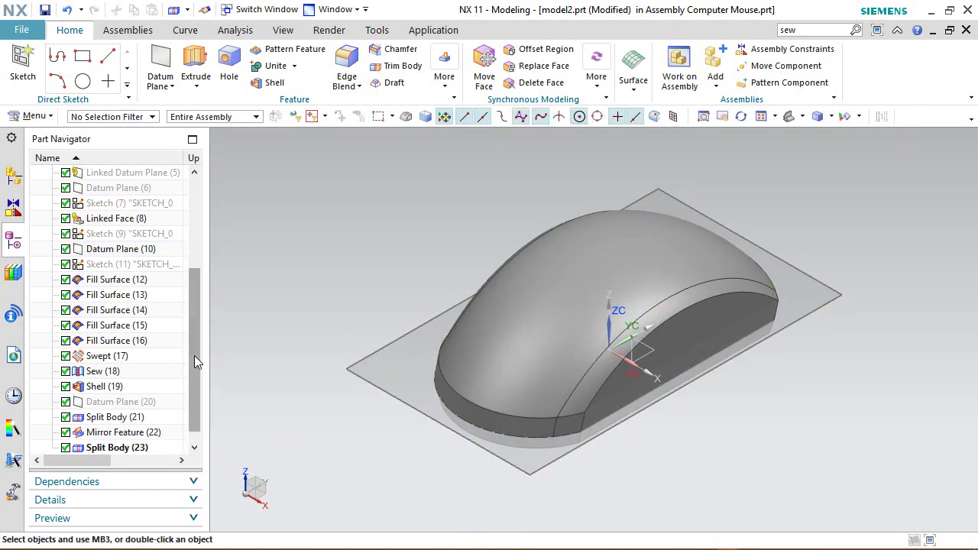
left_click_drag(194, 355, 194, 366)
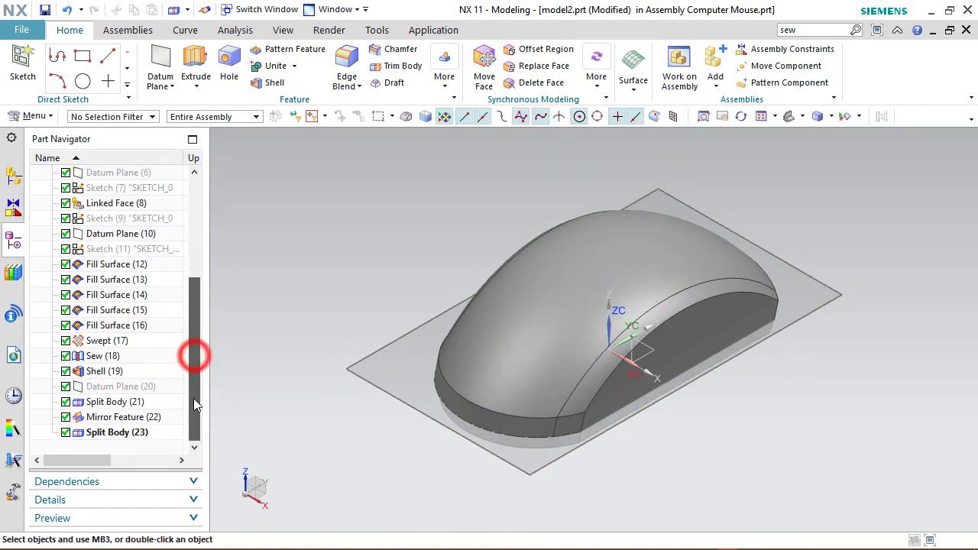
Filter selection to Solid Body and hide the upper central body to expose the low rim and side pieces
left_click(150, 116)
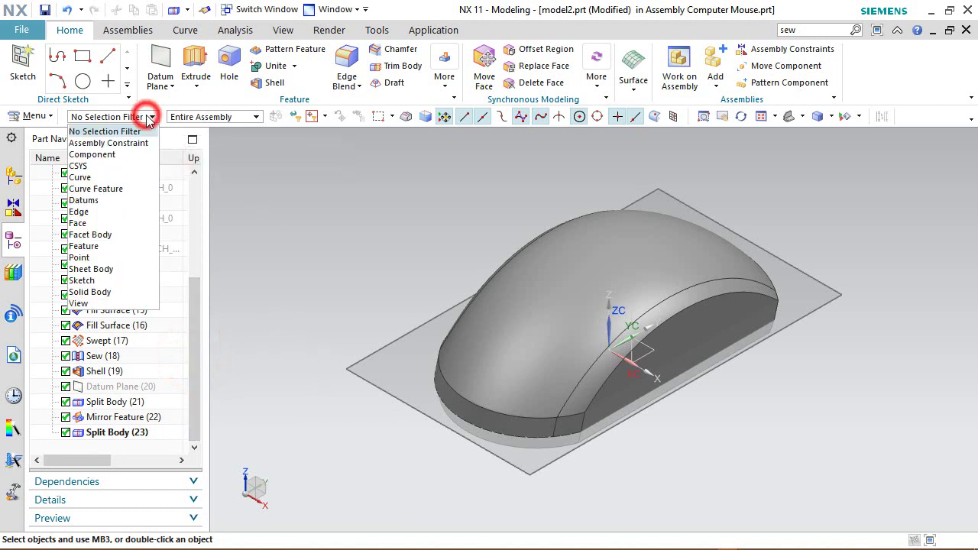
left_click(106, 292)
left_click(495, 334)
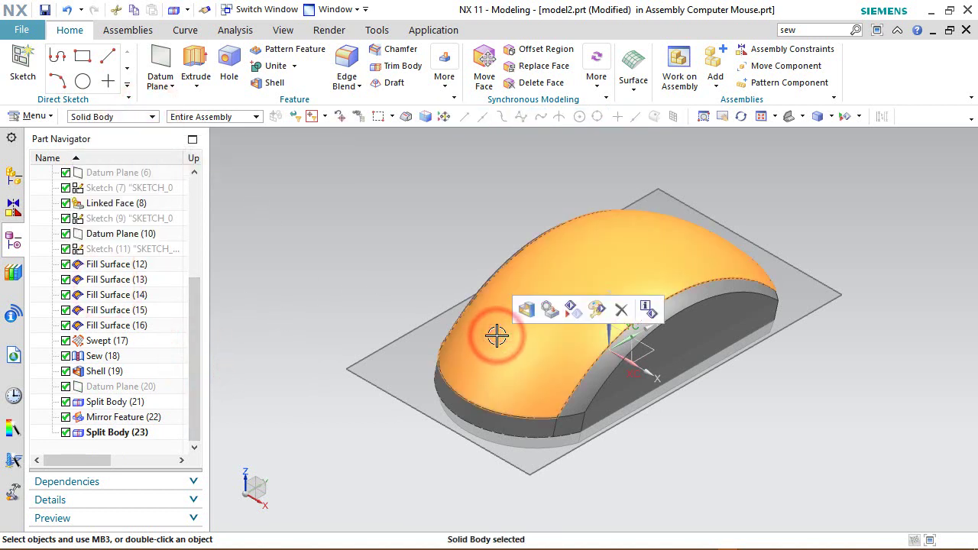
right_click(495, 334)
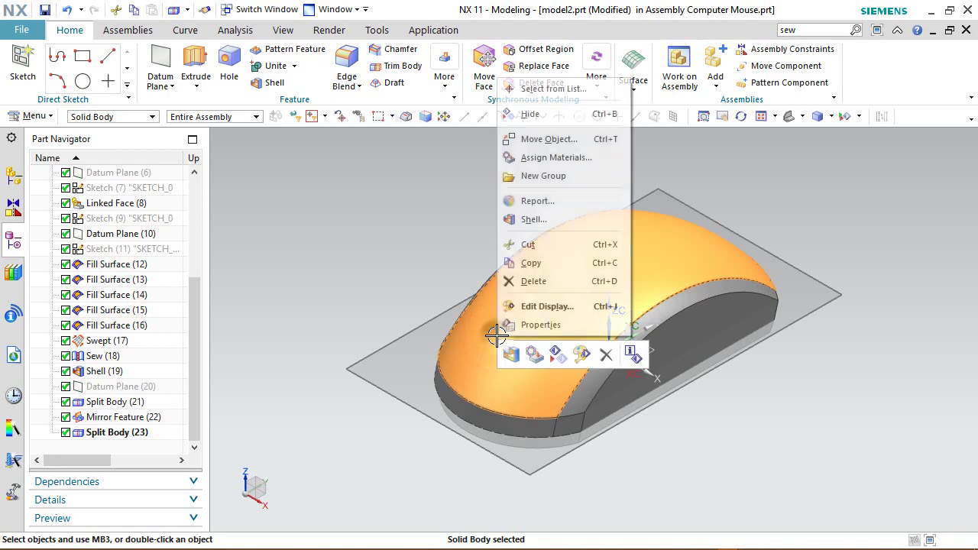
left_click(530, 115)
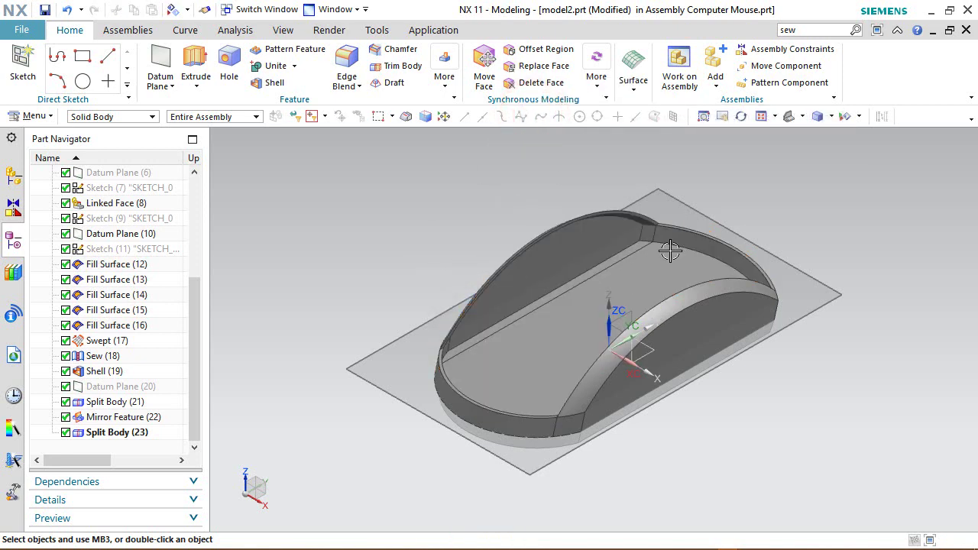
scroll(650, 268, "up", 2)
scroll(573, 298, "down", 1)
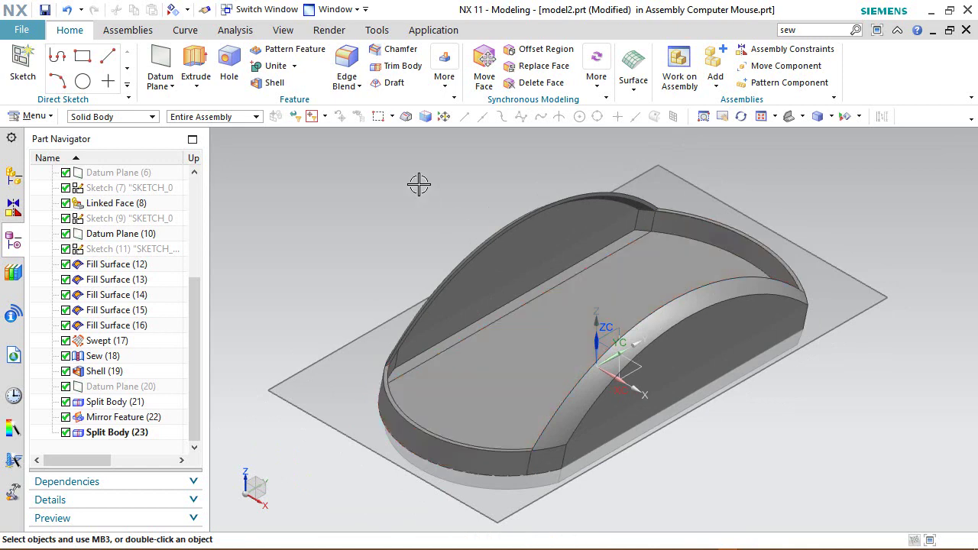
Hide Datum Plane (10) and set the selection filter to Face
left_click(130, 234)
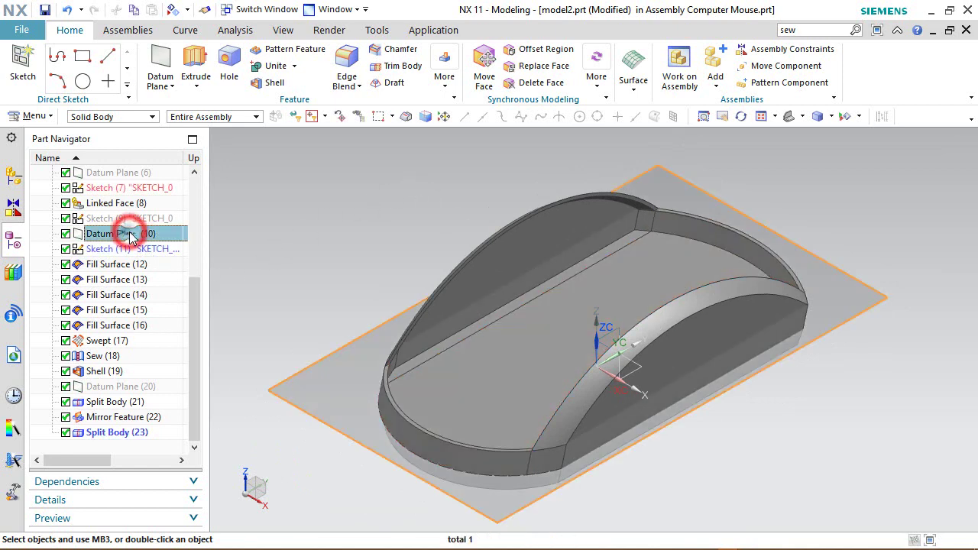
right_click(130, 234)
left_click(175, 67)
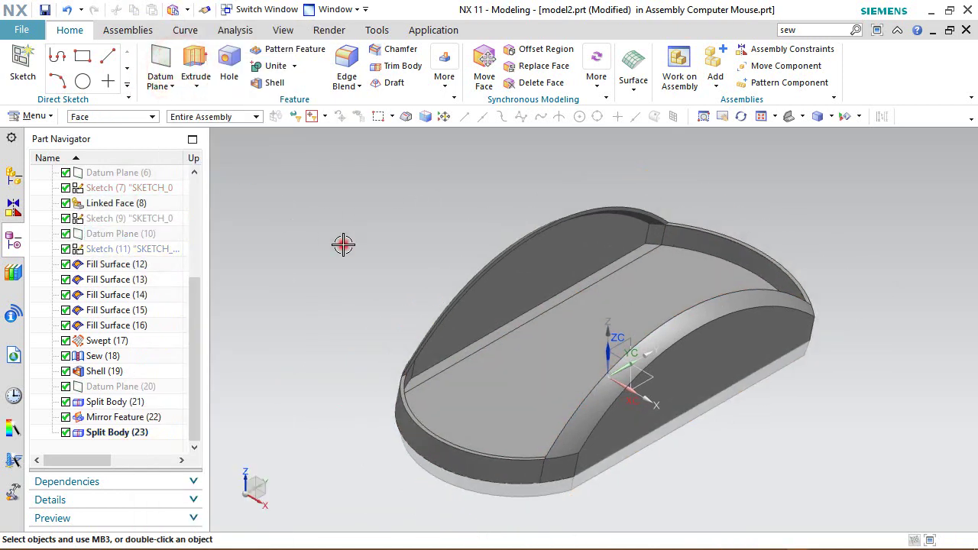
left_click(343, 241)
Copy the curved inner face of the low end rim in place with distance 0 and angle 0, and highlight the copy to check it
left_click(596, 84)
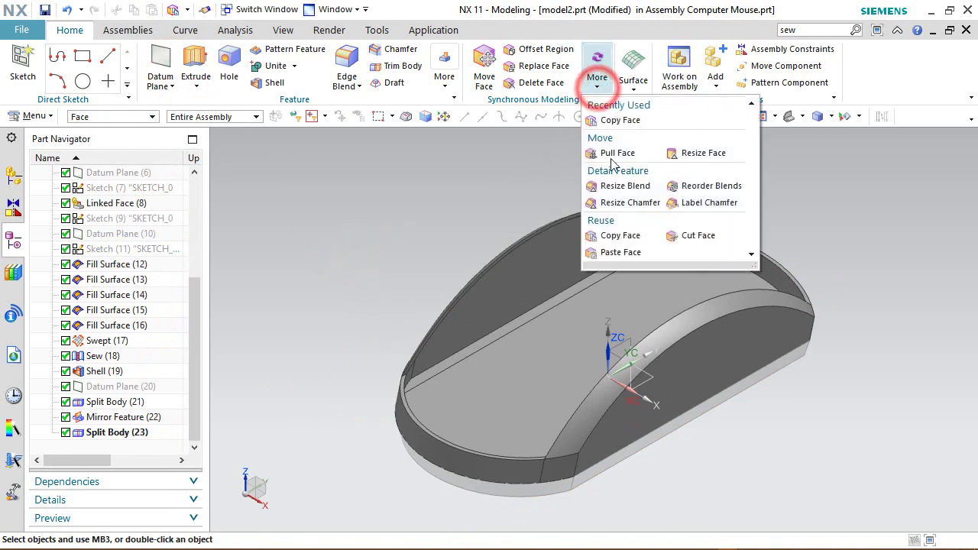
left_click(619, 236)
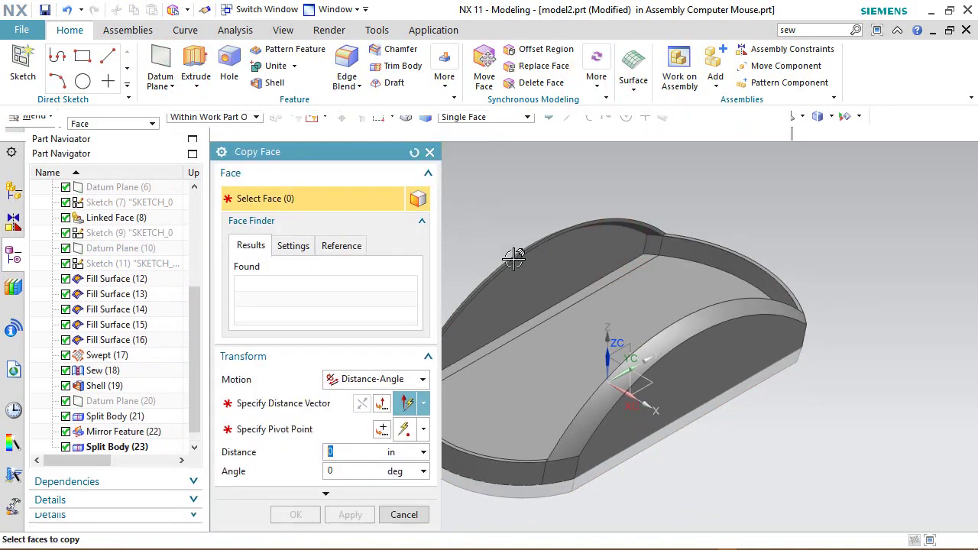
middle_click_drag(536, 405, 493, 432)
scroll(535, 359, "up", 6)
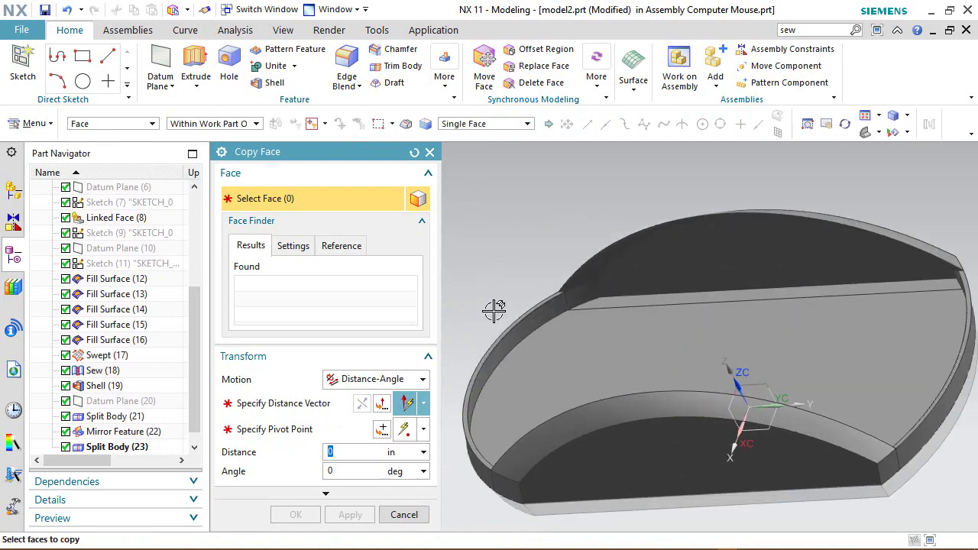
left_click(591, 349)
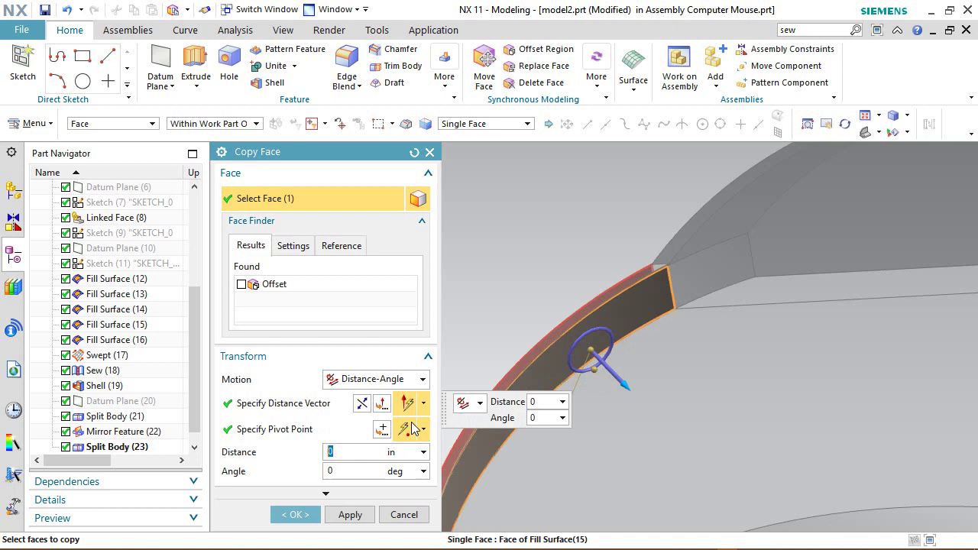
left_click(309, 515)
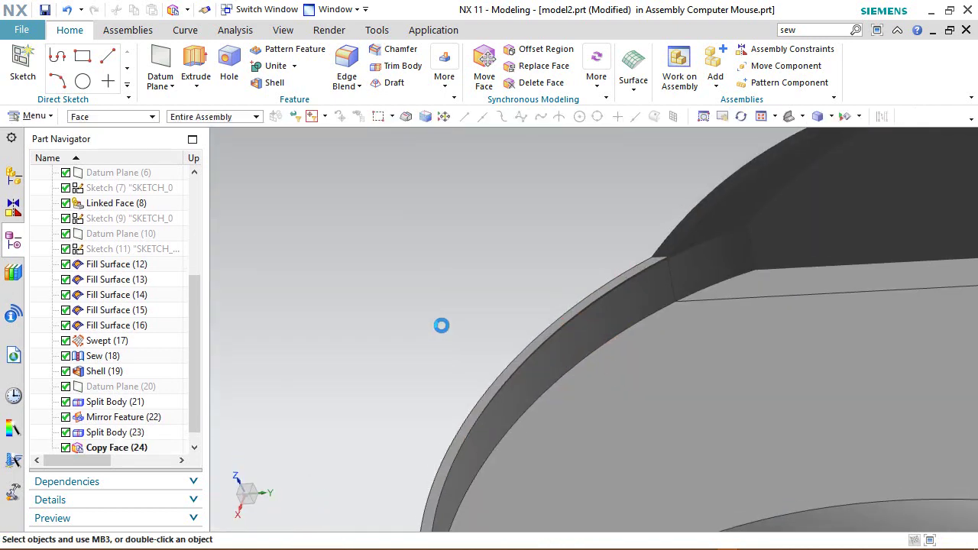
left_click_drag(192, 360, 193, 369)
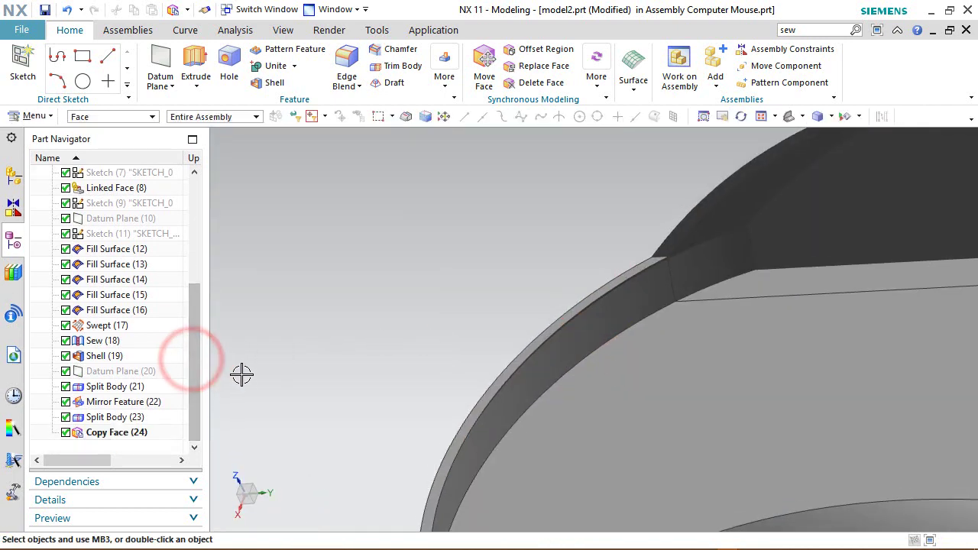
left_click(118, 433)
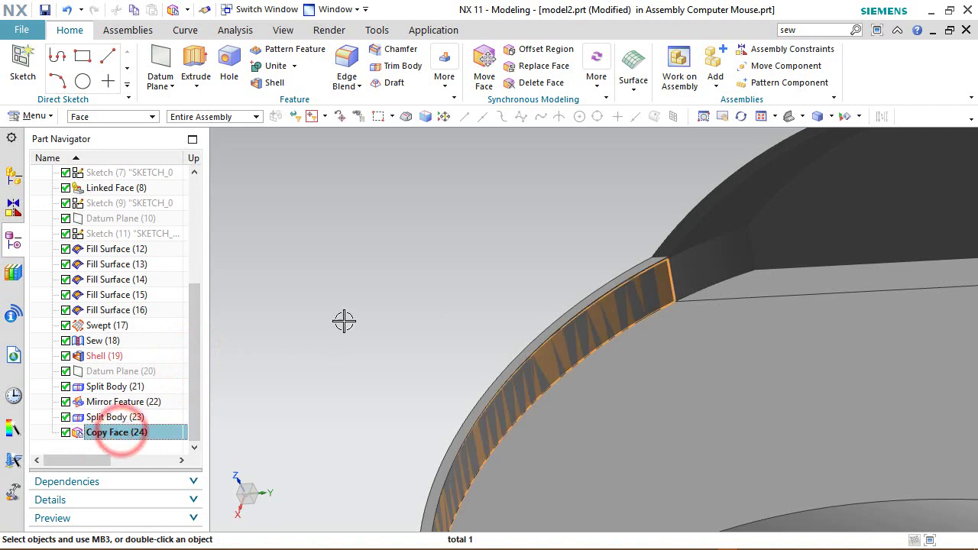
key("Escape")
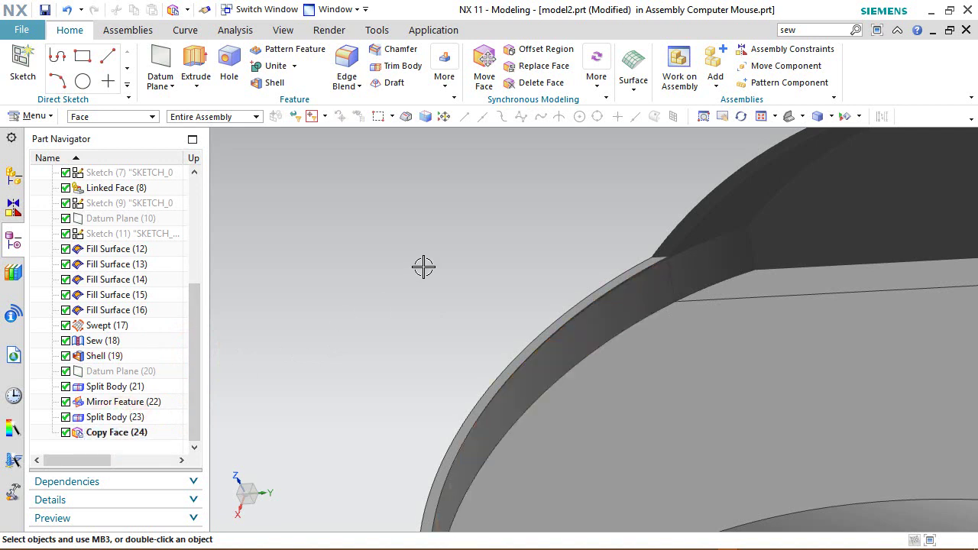
left_click(416, 198)
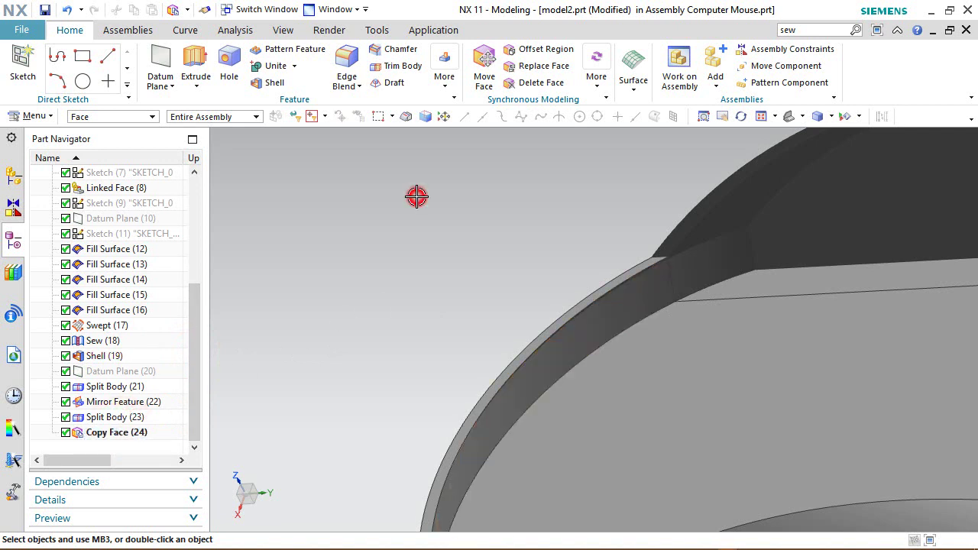
Extend the upper edge of the copied curved rim face with Extend Sheet, using an offset of 1/16 in
left_click(633, 85)
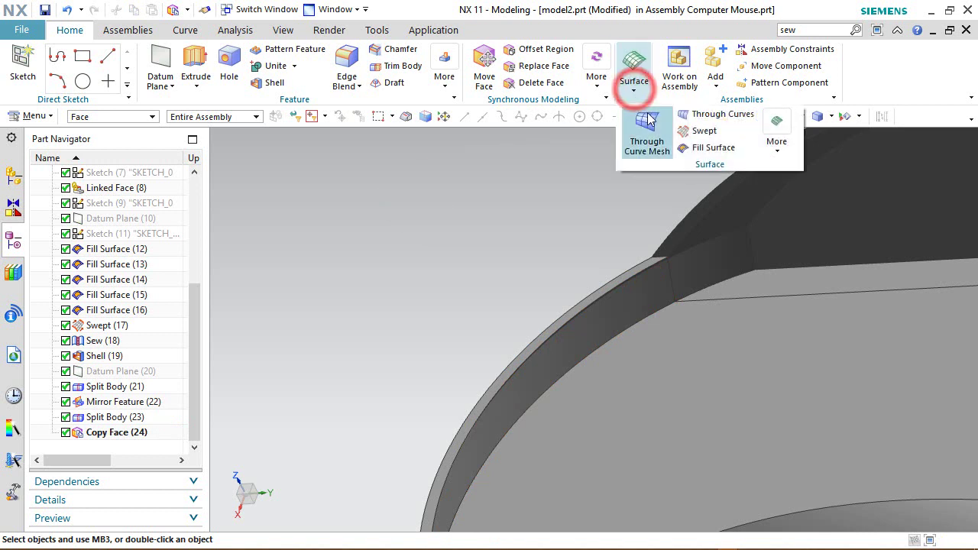
left_click(777, 144)
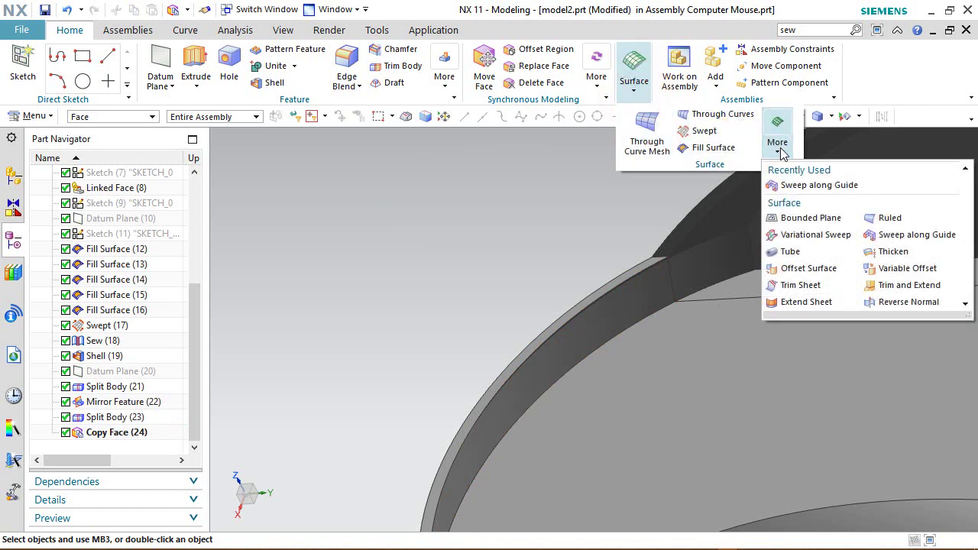
left_click(806, 302)
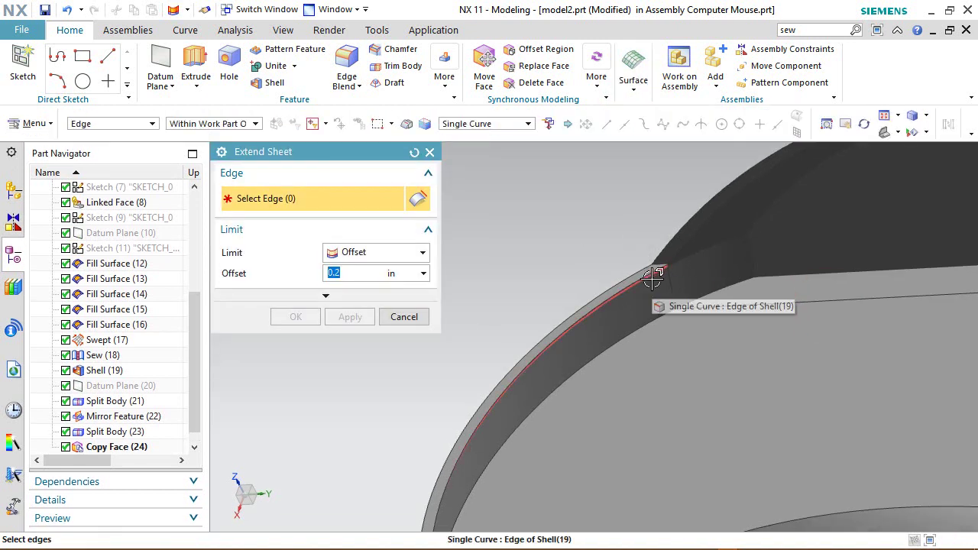
left_click(653, 280)
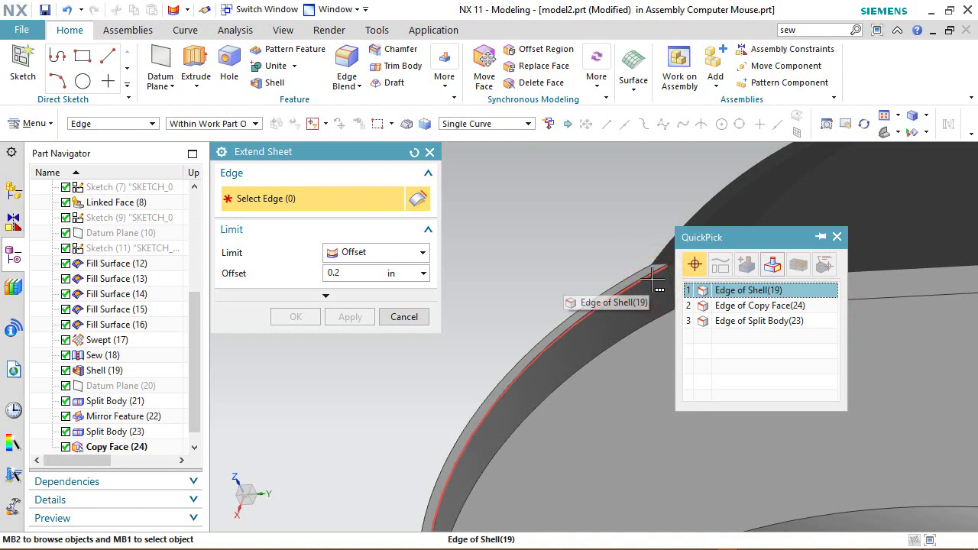
left_click(745, 305)
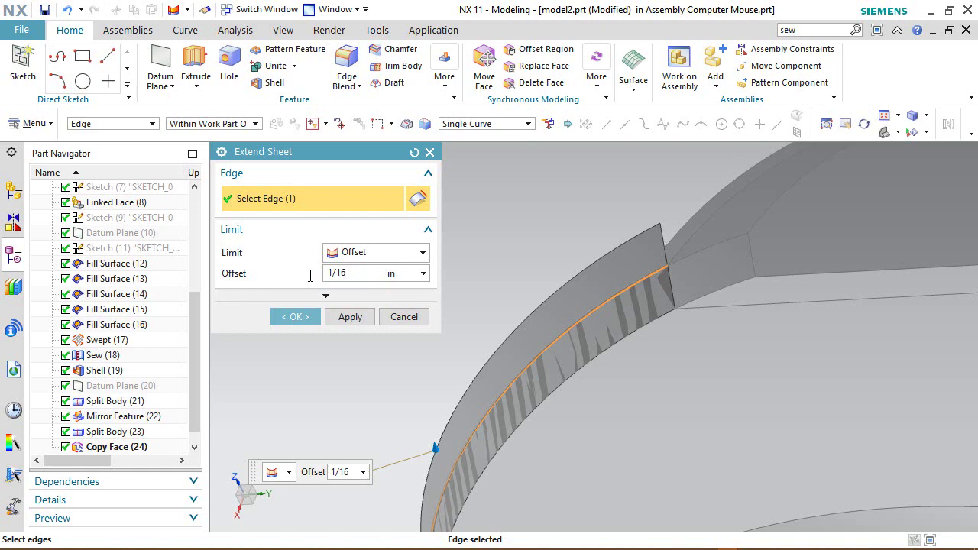
key("Return")
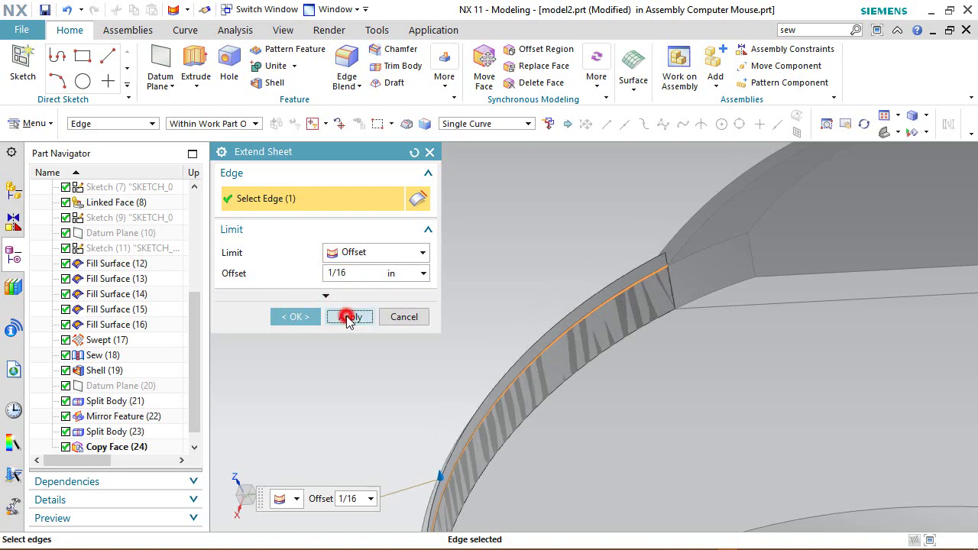
left_click(348, 317)
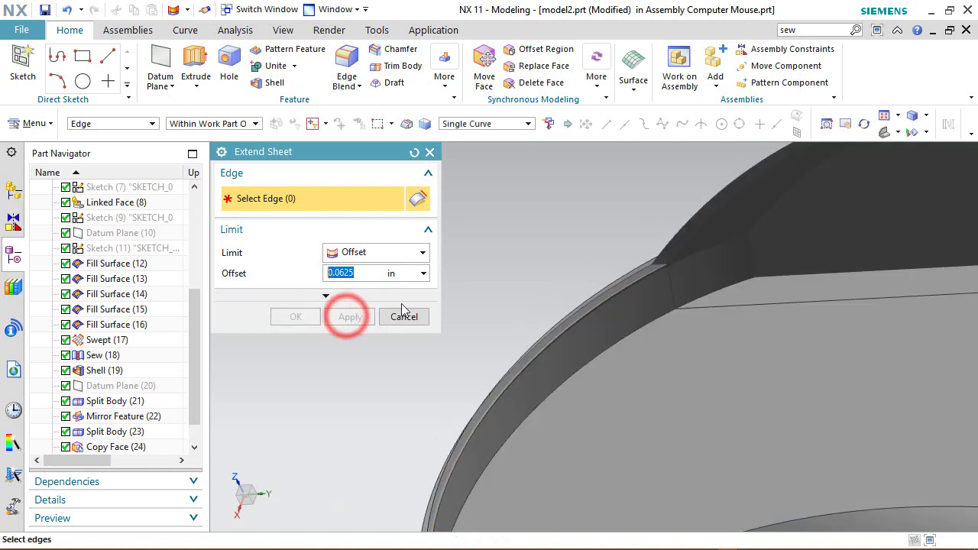
Extend the lower edge of the copied rim face by an offset of 0.0625 in
left_click(634, 330)
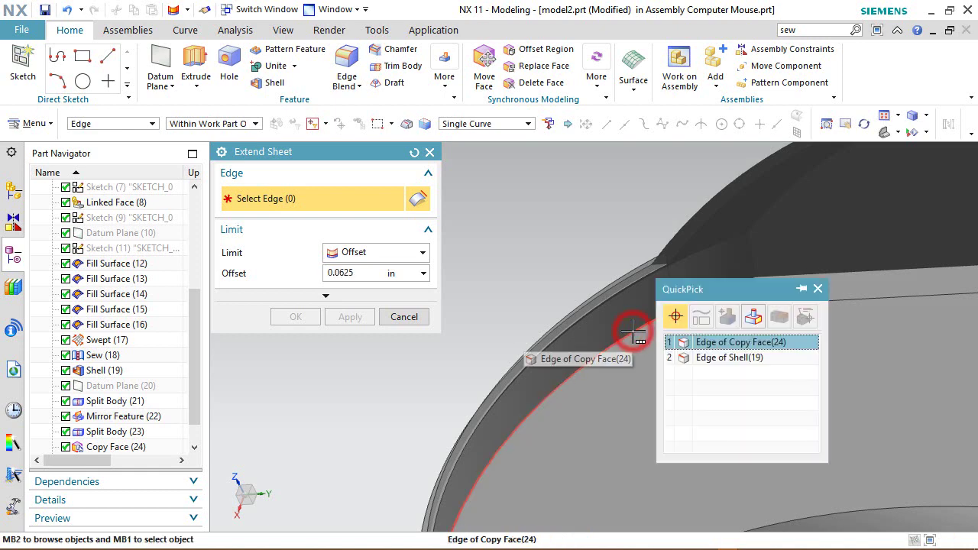
left_click(729, 343)
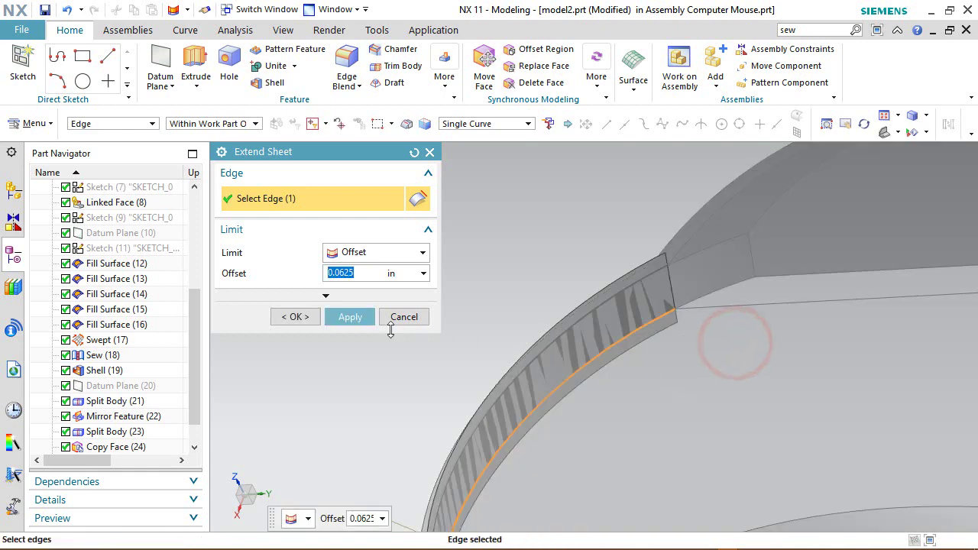
middle_click_drag(389, 323, 509, 301)
scroll(503, 325, "down", 5)
middle_click_drag(514, 374, 535, 337)
left_click(295, 317)
scroll(482, 526, "up", 5)
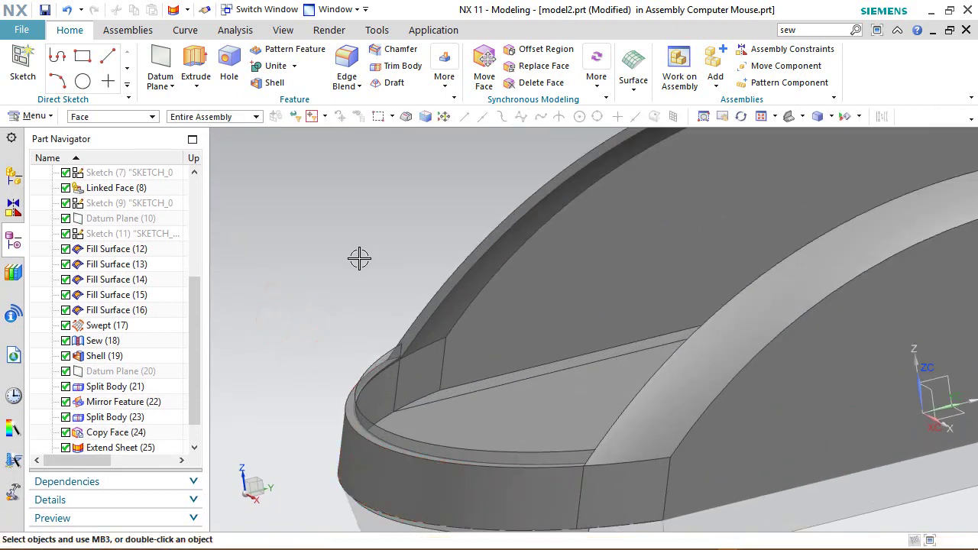
scroll(359, 258, "down", 5)
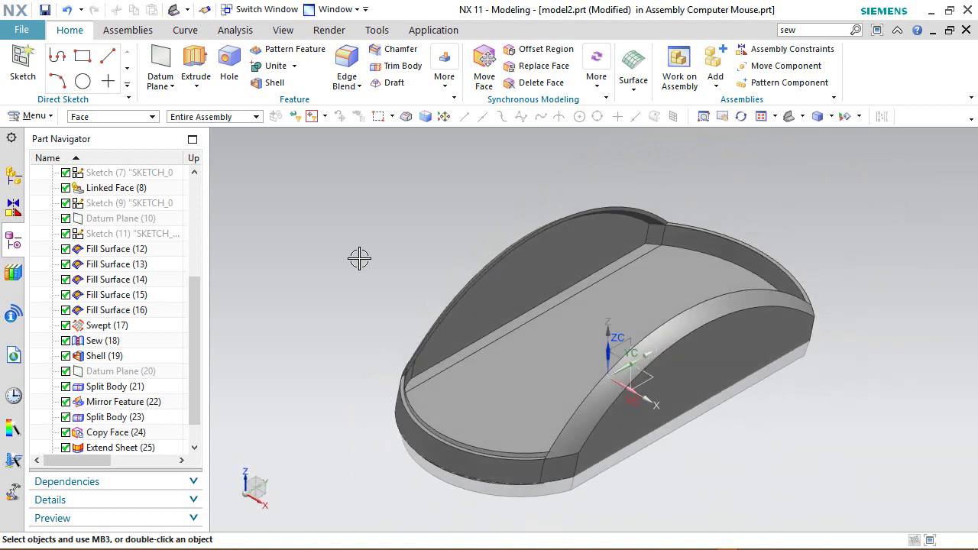
Split the central lower body with the extended copied rim face, leaving Keep Imprinted Edges off
left_click(361, 217)
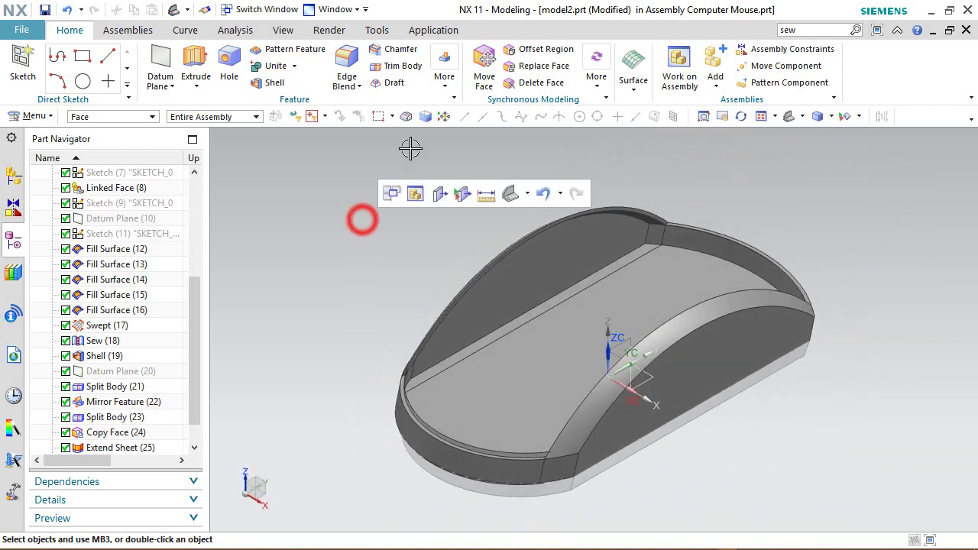
left_click(445, 76)
left_click(450, 251)
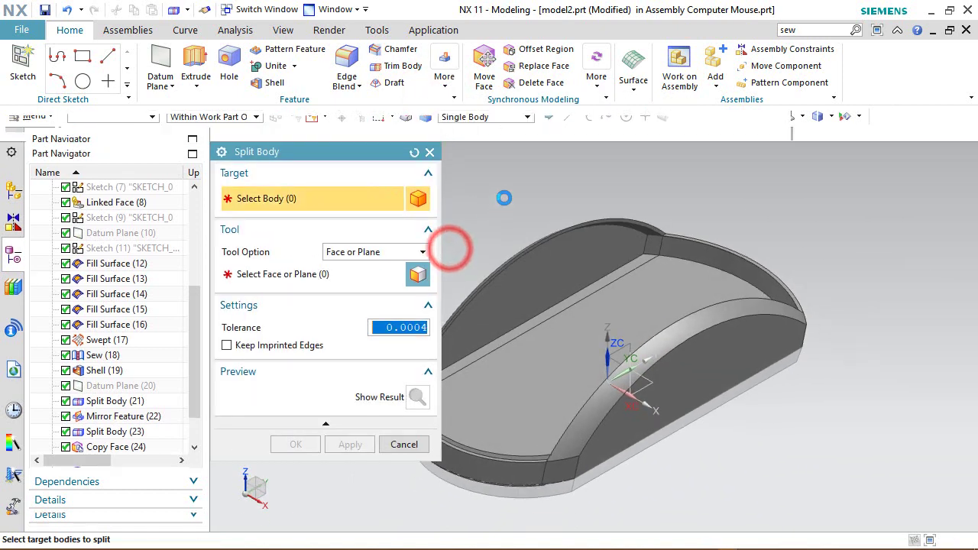
left_click(672, 297)
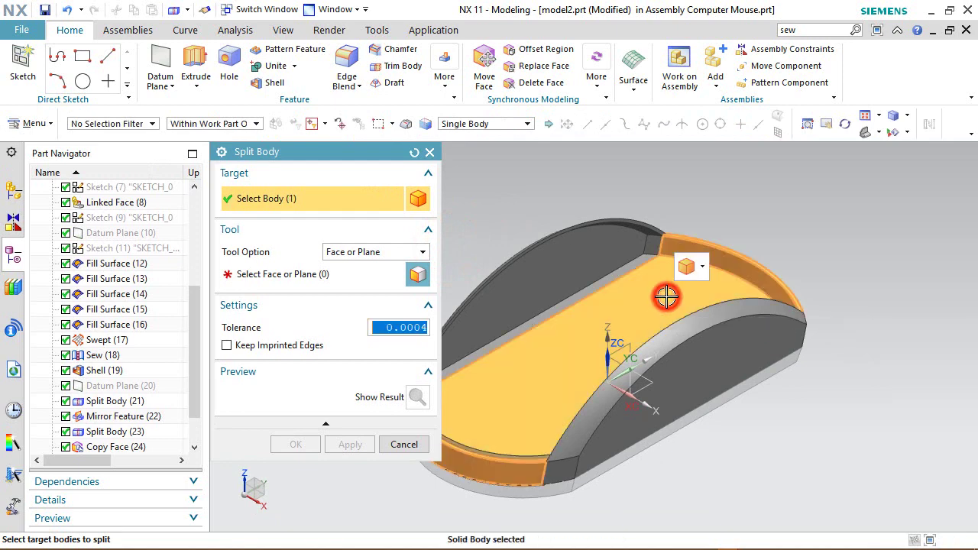
middle_click(517, 178)
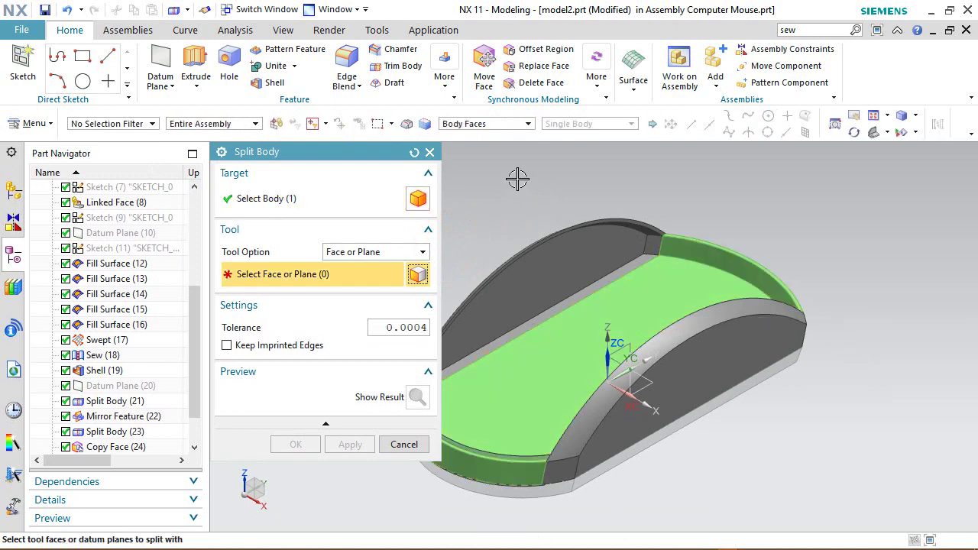
middle_click_drag(517, 178, 575, 272)
scroll(481, 328, "up", 5)
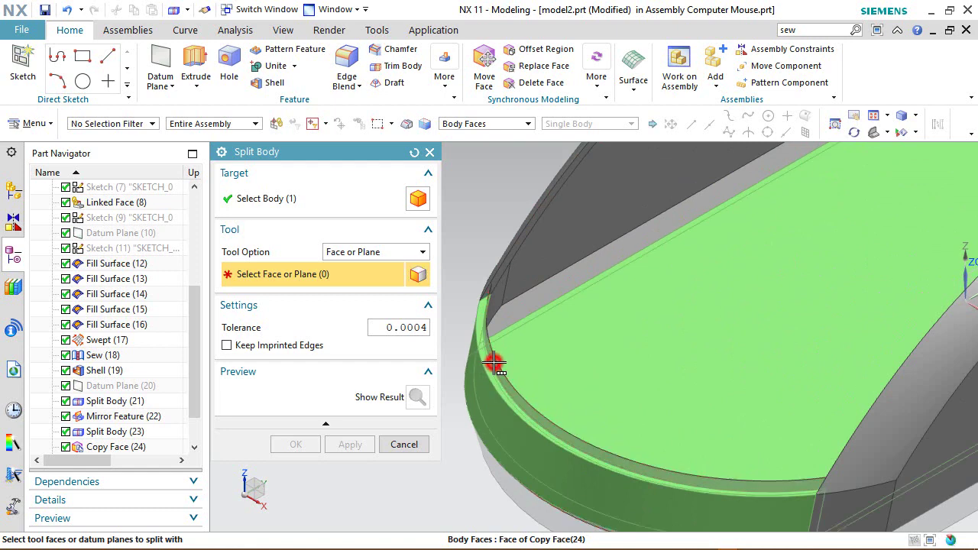
left_click(494, 362)
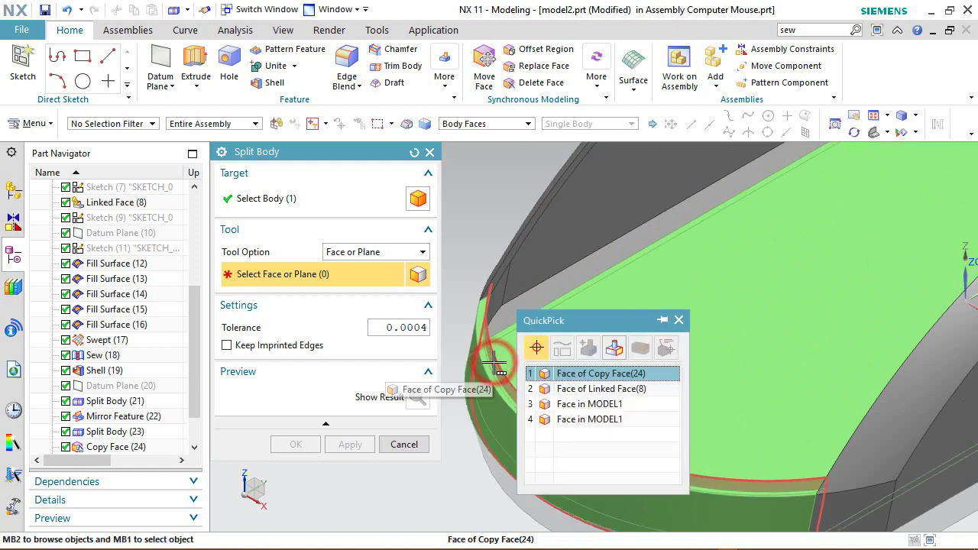
left_click(586, 375)
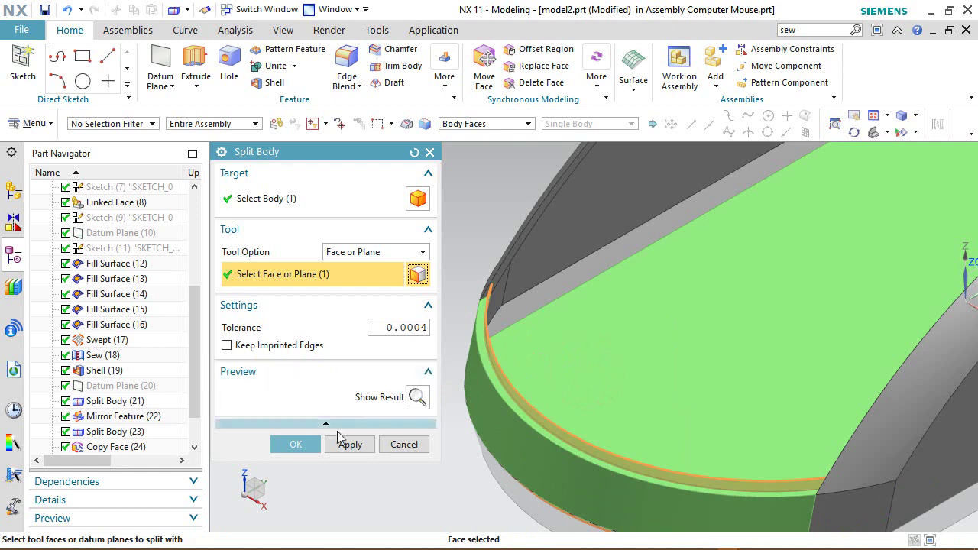
left_click(295, 443)
scroll(375, 395, "up", 5)
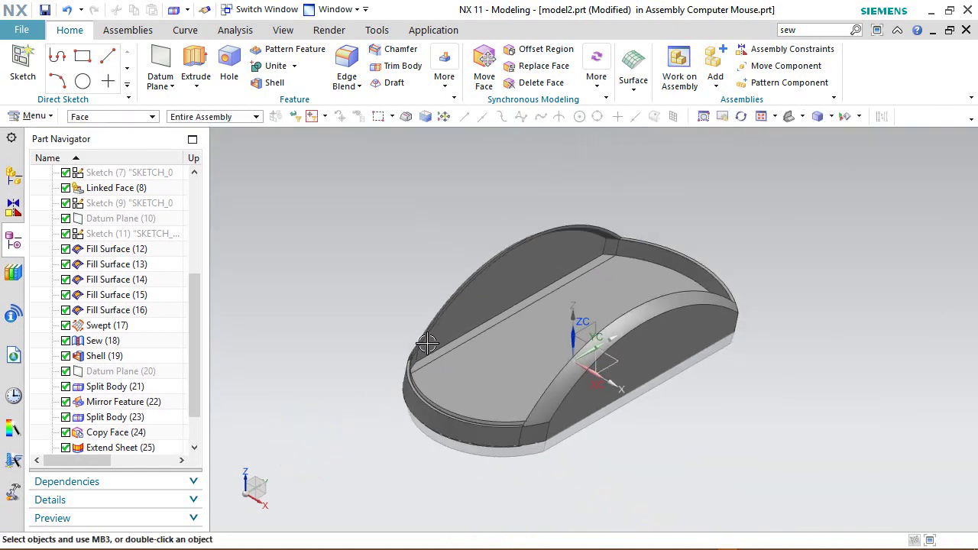
Filter selection to Solid Body and hide the central floor body inside the low end rim
scroll(427, 345, "down", 2)
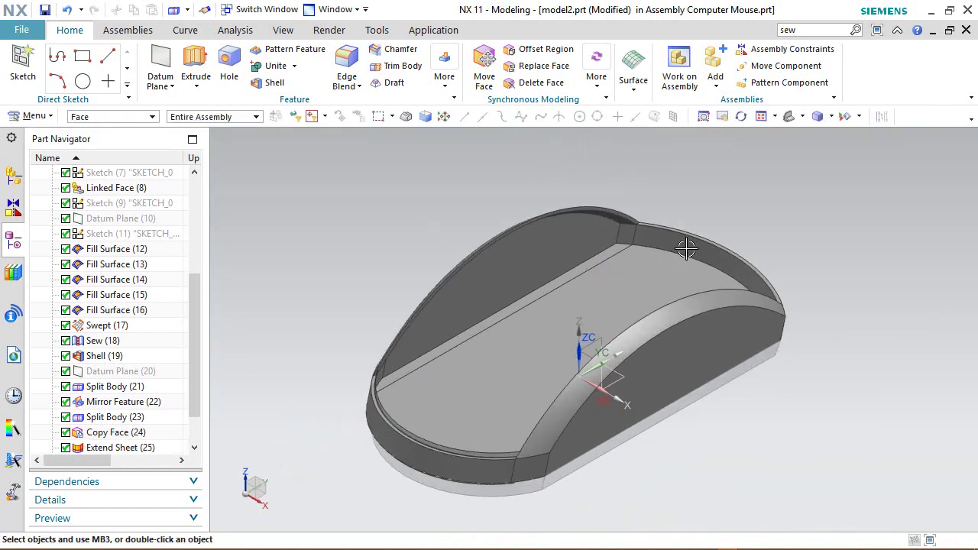
left_click(152, 117)
left_click(113, 292)
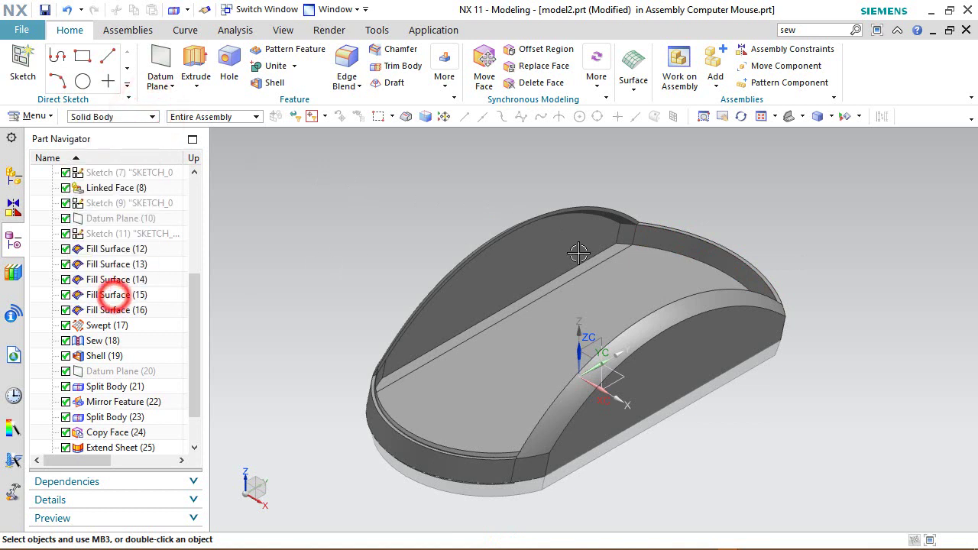
left_click(685, 254)
right_click(688, 258)
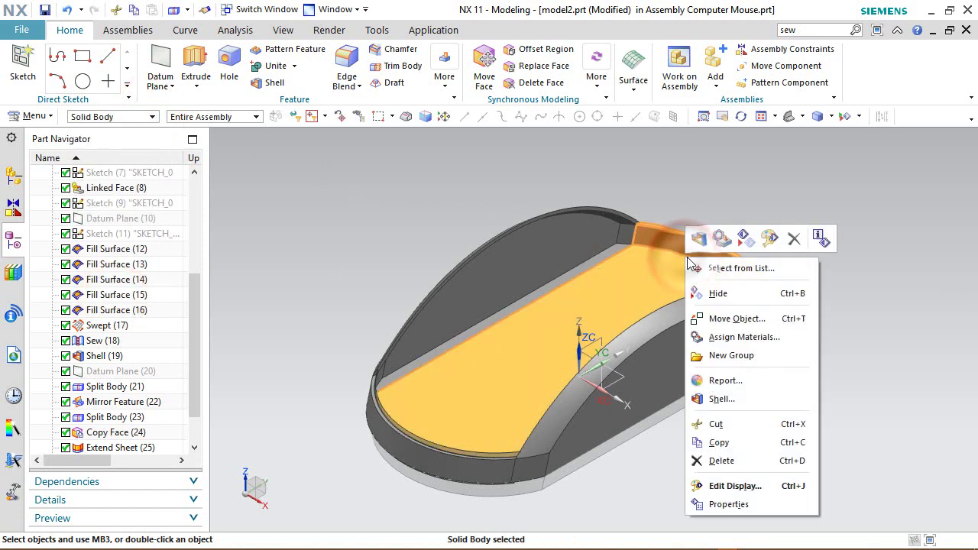
left_click(743, 236)
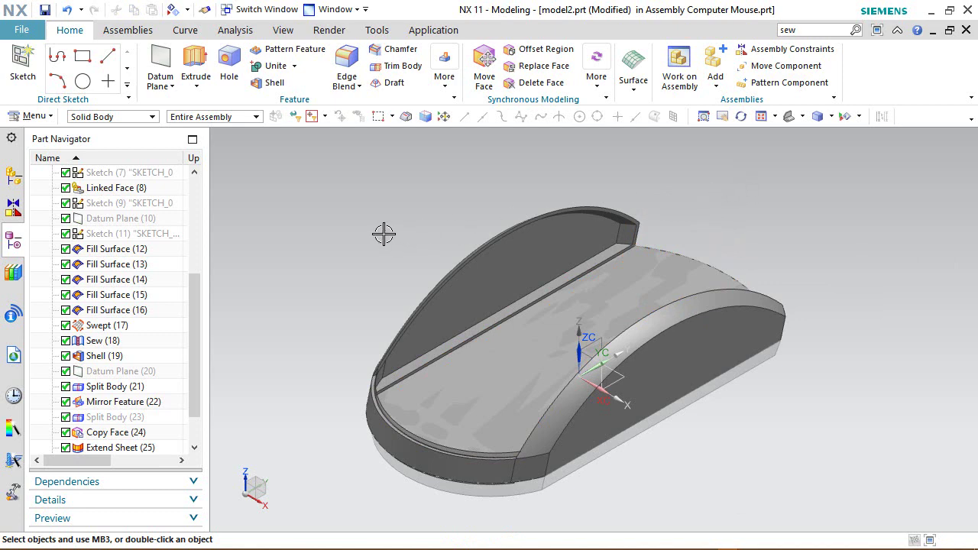
Hide all sheet bodies, leaving the solid bodies displayed
left_click(282, 30)
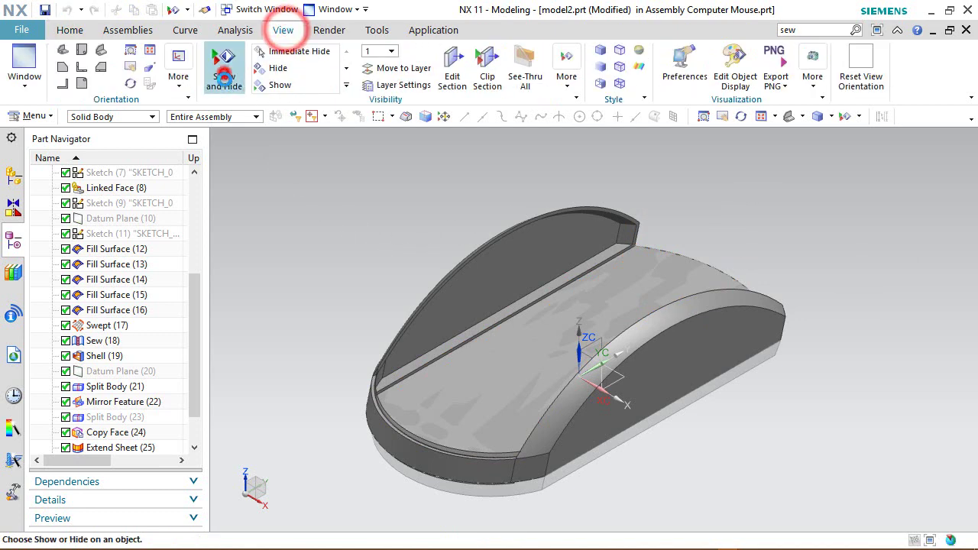
left_click(223, 69)
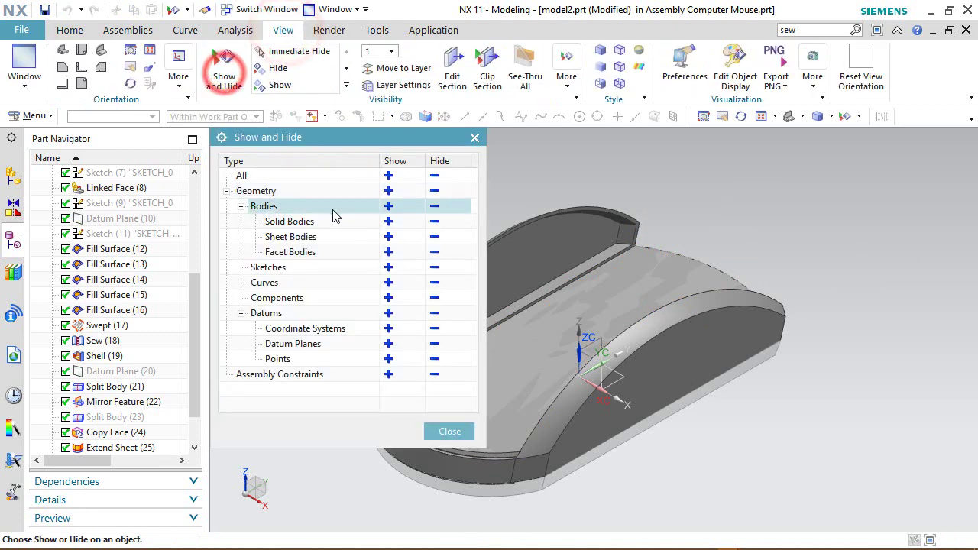
left_click(434, 237)
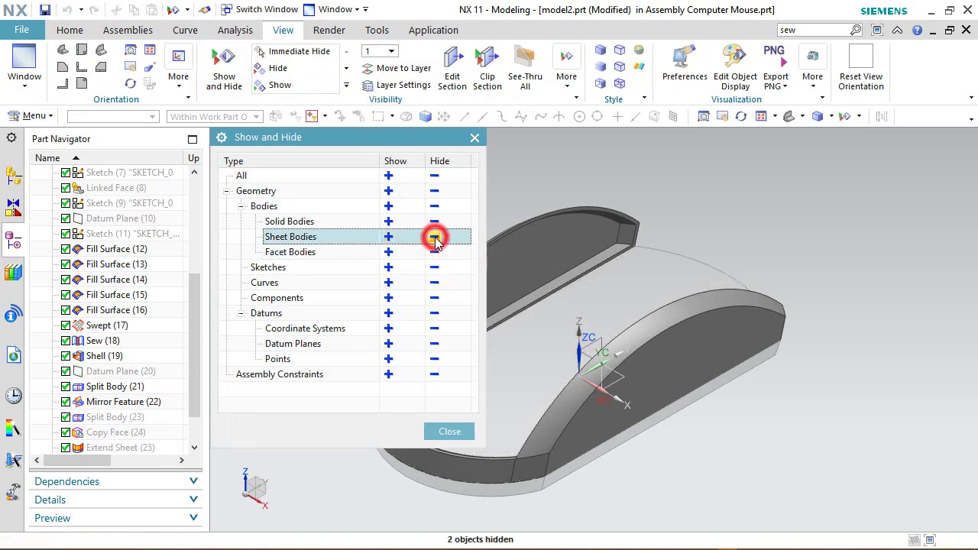
left_click(448, 431)
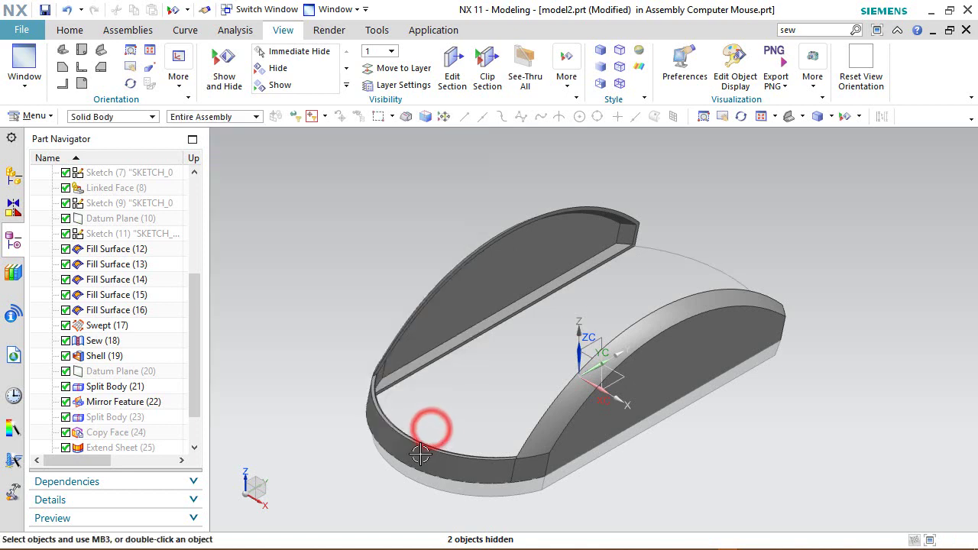
Hide the thin leftover solid body along the inner side of the low end rim
scroll(382, 366, "up", 10)
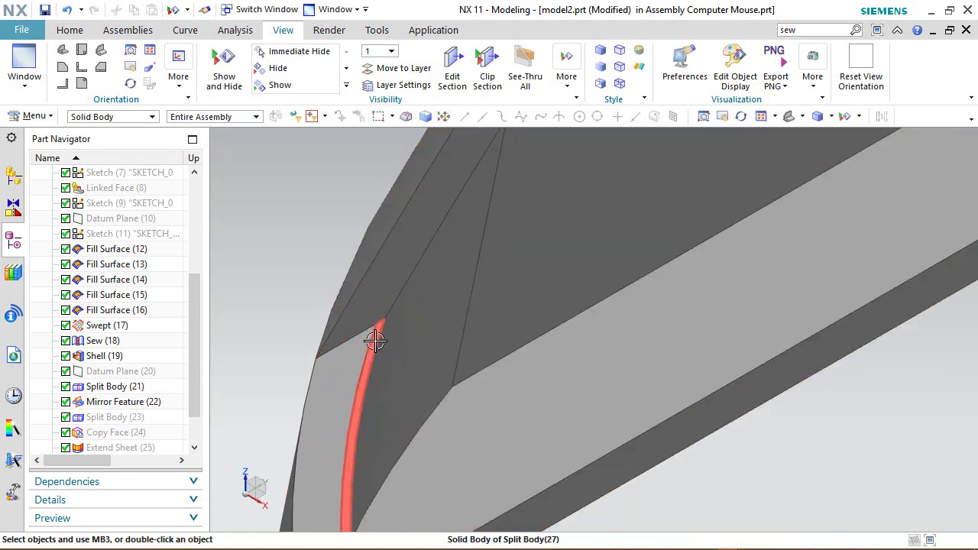
left_click(374, 341)
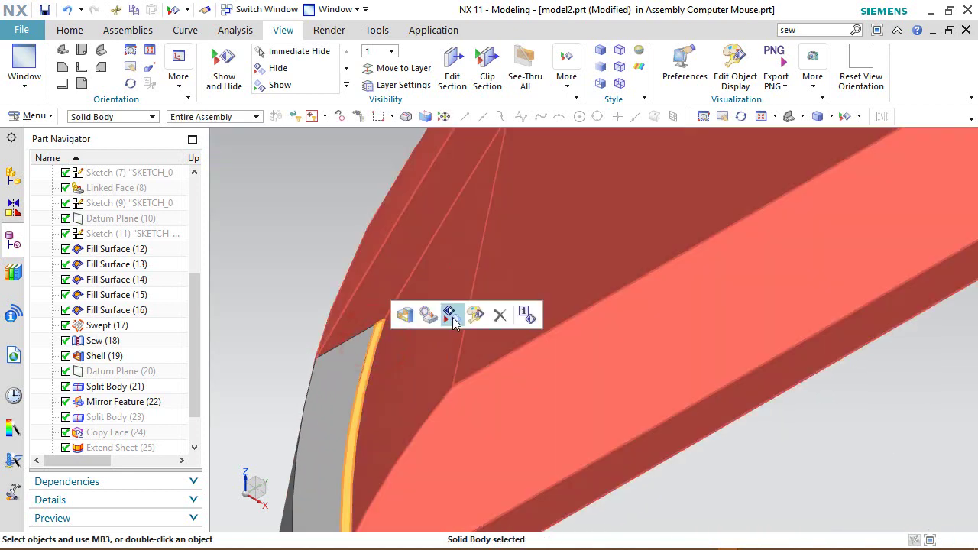
left_click(450, 314)
scroll(451, 318, "down", 5)
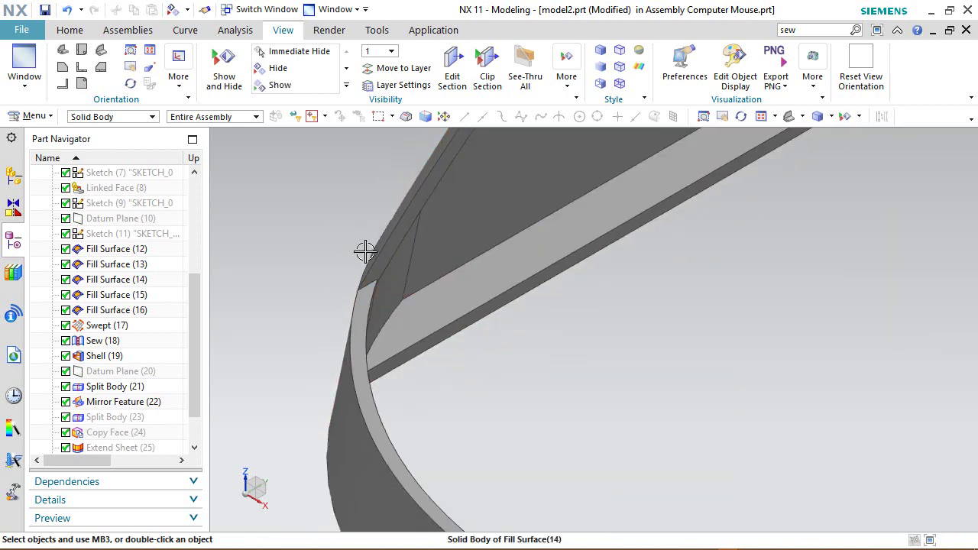
middle_click_drag(409, 320, 439, 452)
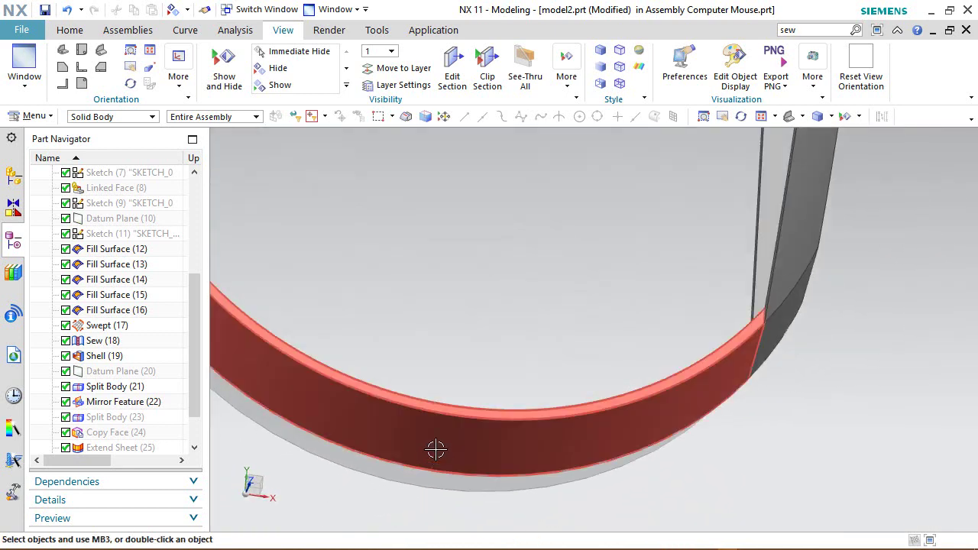
Restore the full view of the model and save model2.prt
left_click(787, 116)
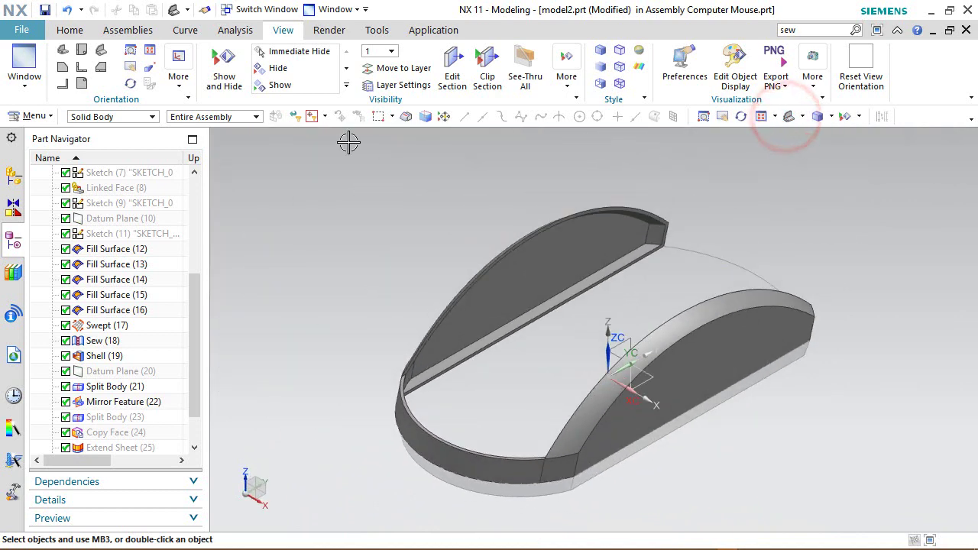
left_click(69, 30)
left_click(44, 10)
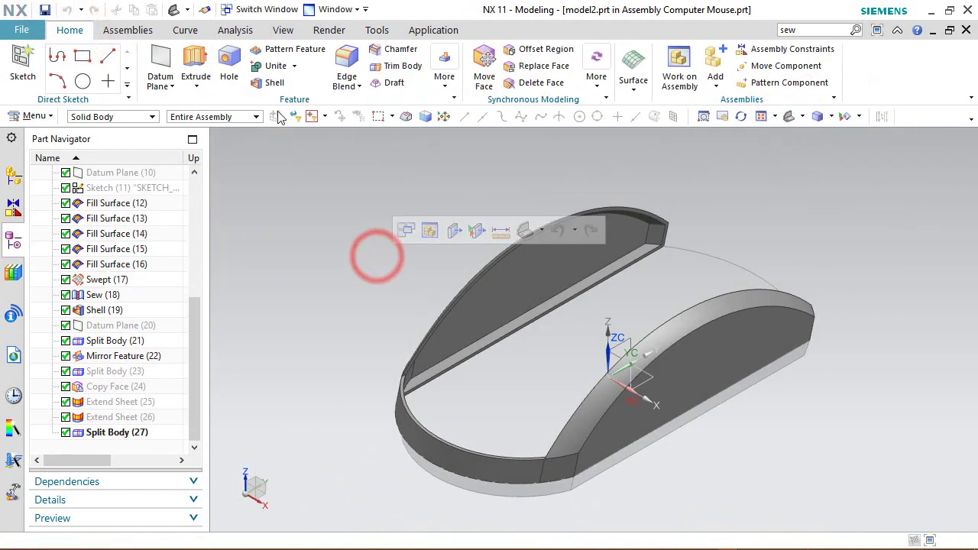
Unite the far side body with the low end rim and the near side body into a single solid
left_click(269, 64)
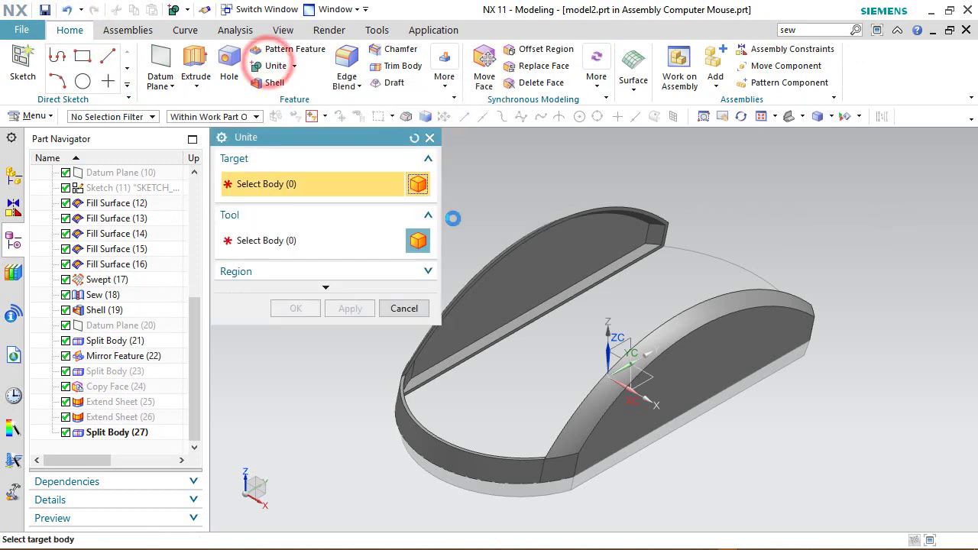
left_click(527, 241)
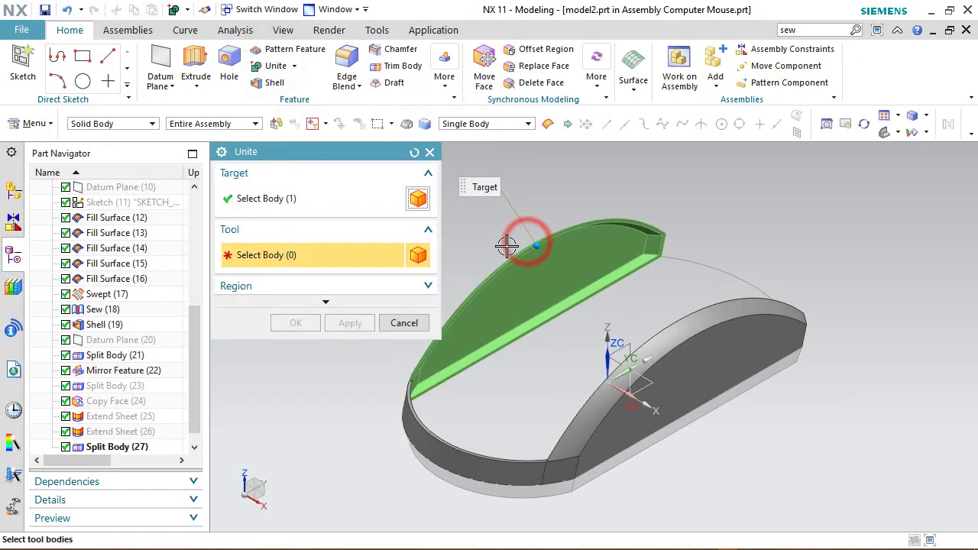
left_click(407, 445)
left_click(677, 390)
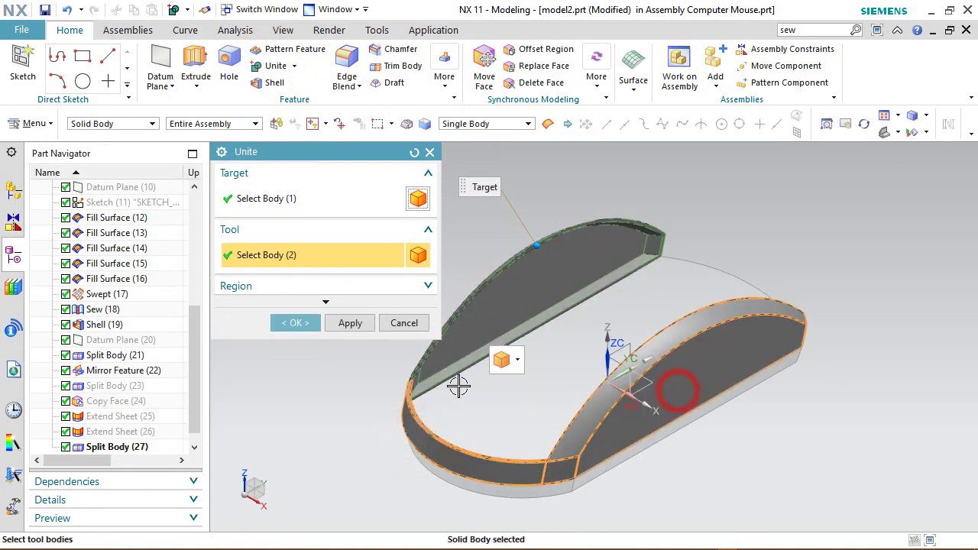
left_click(297, 323)
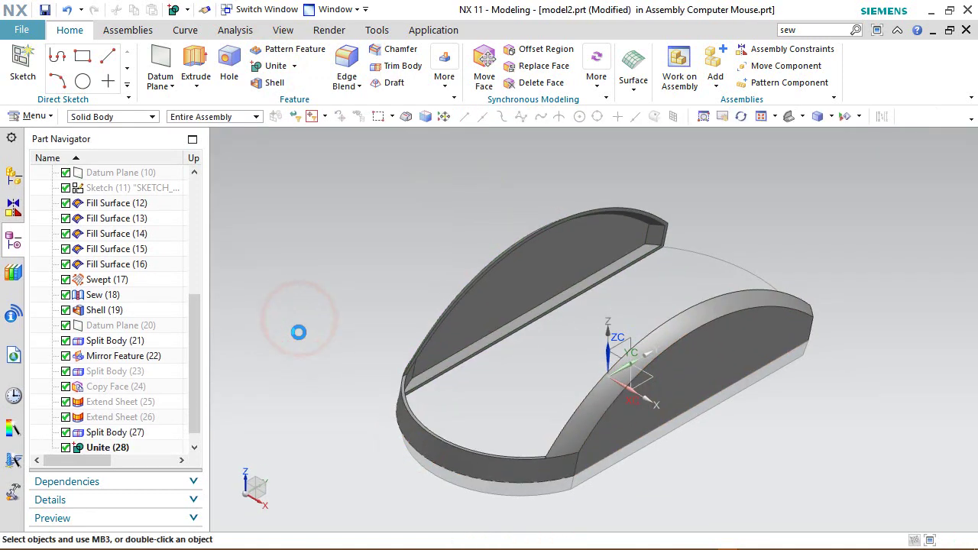
Create a sketch on the near side's flat outer face, the face of Fill Surface (12)
left_click(20, 69)
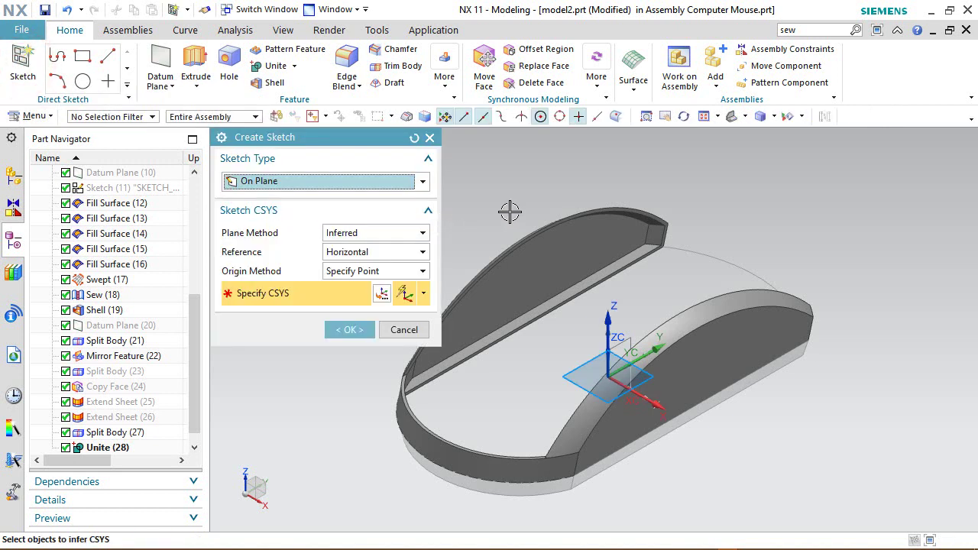
left_click(729, 345)
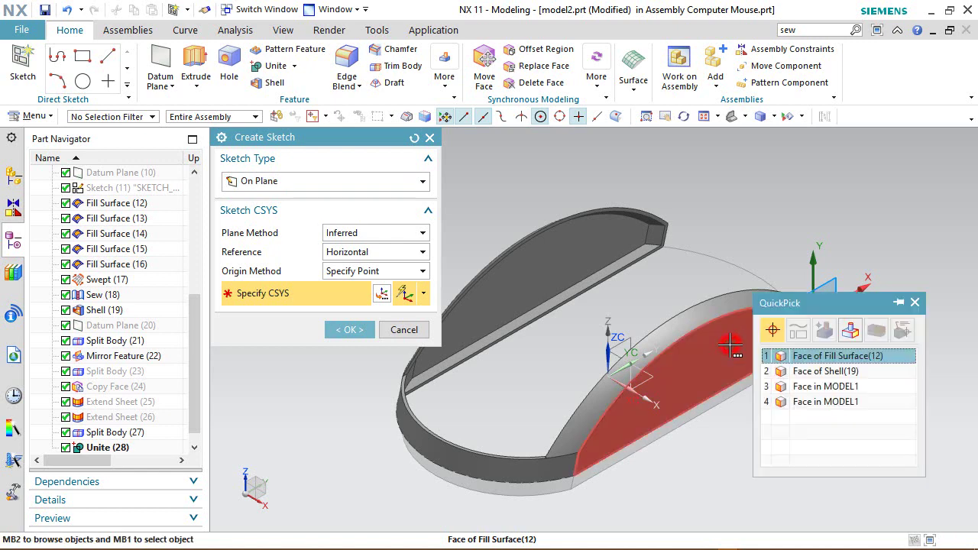
left_click(824, 358)
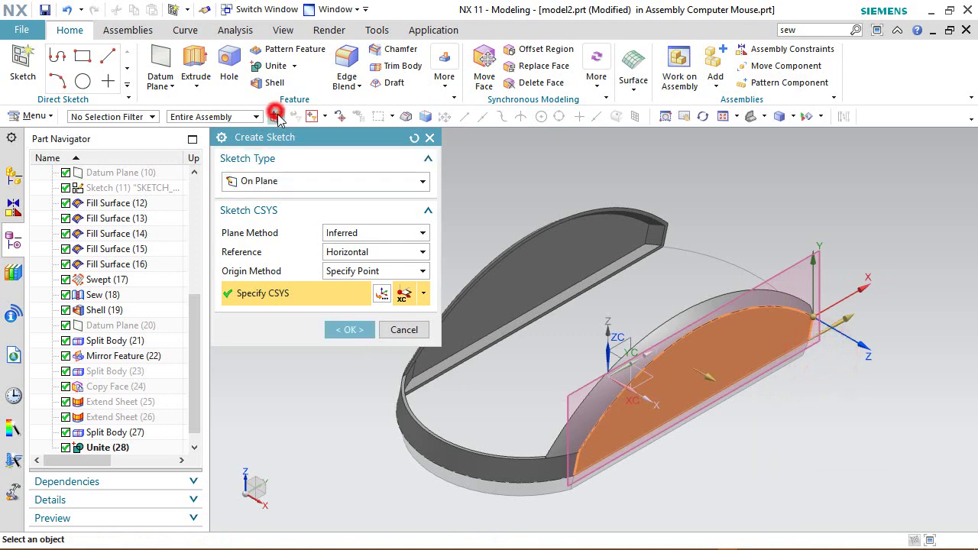
left_click(358, 328)
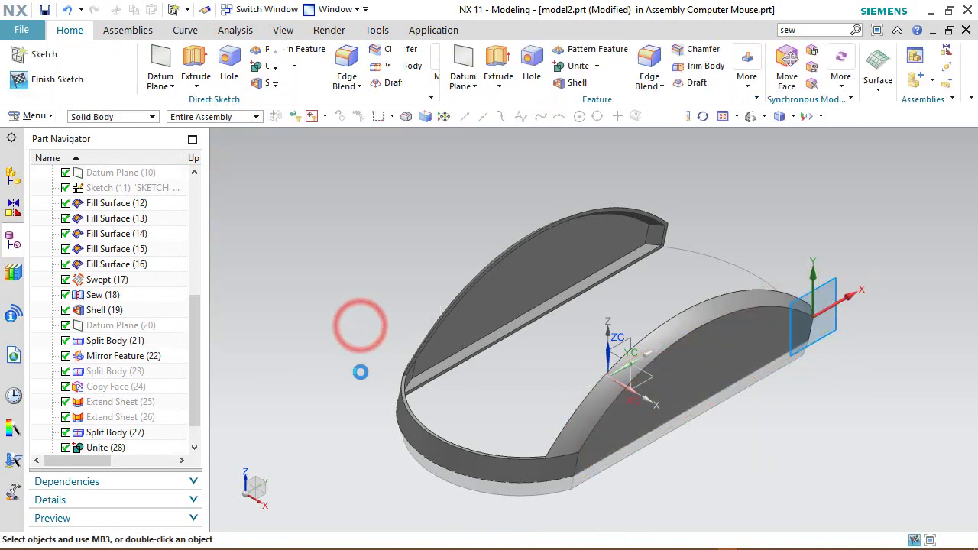
Add intersection curves where the united body's faces meet the sketch plane, outlining the flat side face
middle_click_drag(670, 475, 603, 447)
right_click(595, 452)
left_click(596, 452)
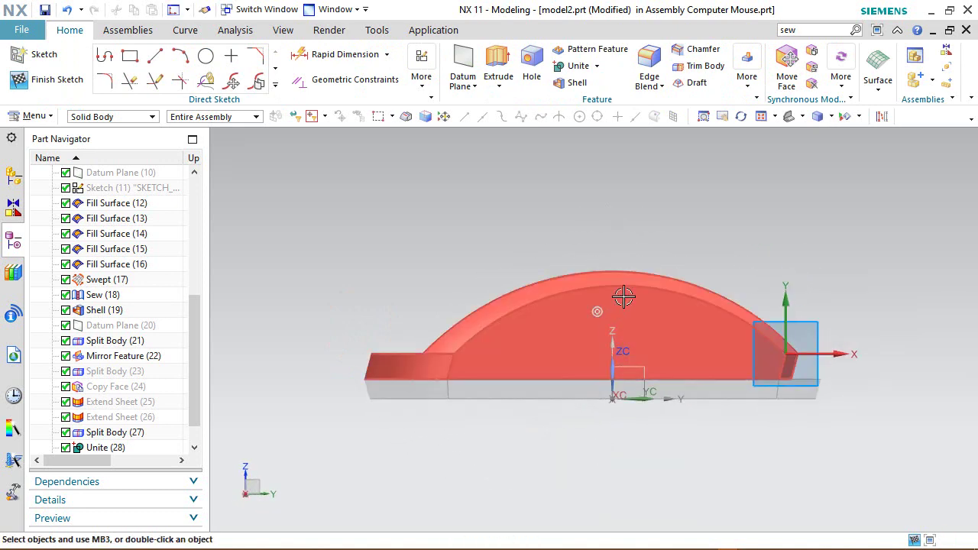
left_click(275, 84)
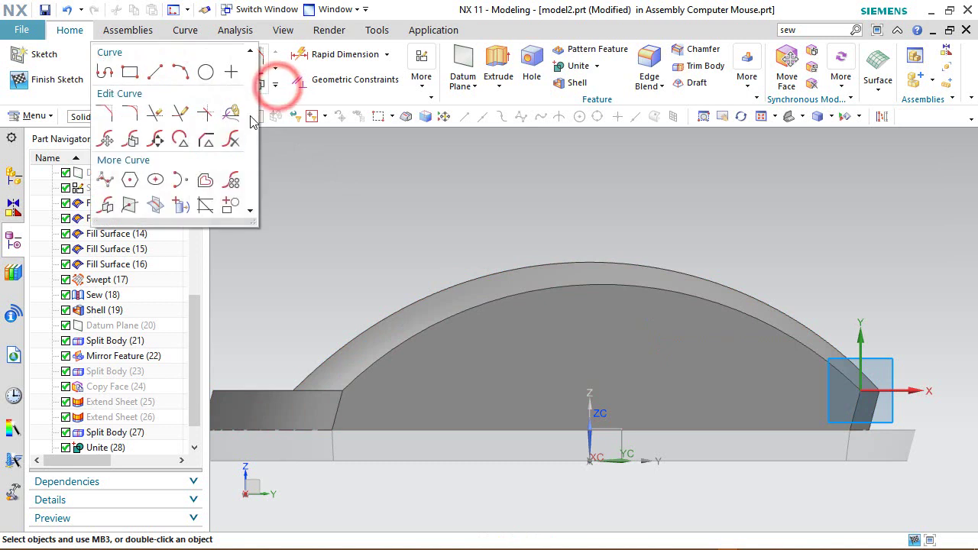
left_click(157, 207)
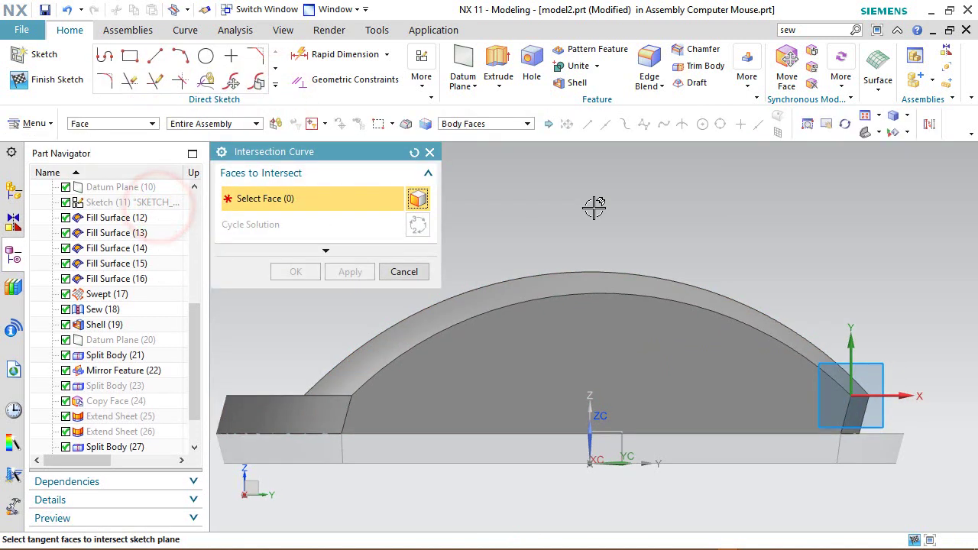
left_click(605, 357)
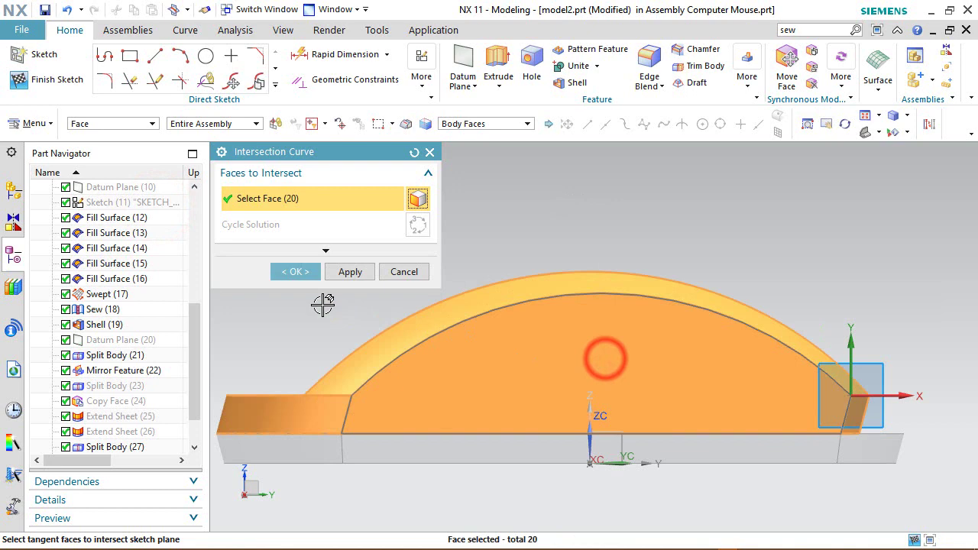
left_click(296, 272)
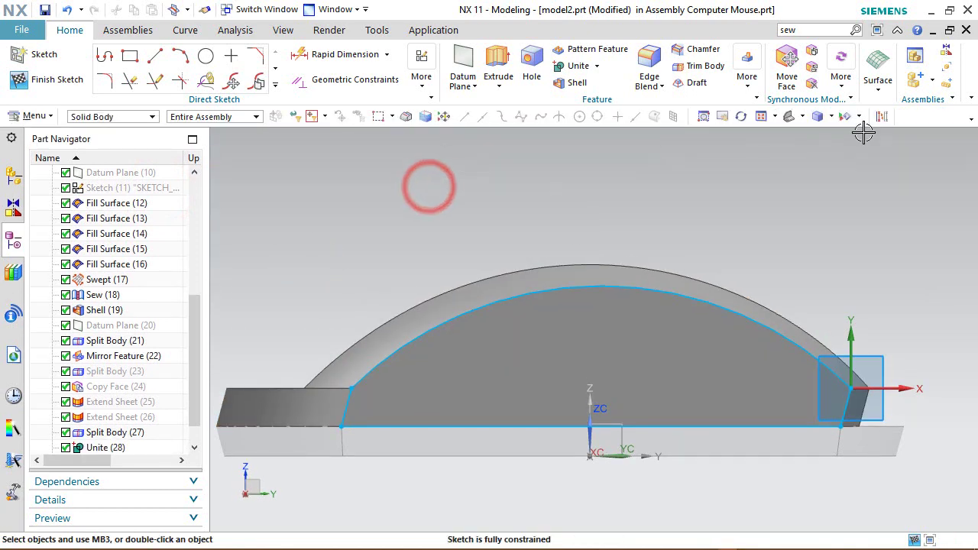
Convert all the intersection curves in the sketch to reference curves
left_click(882, 116)
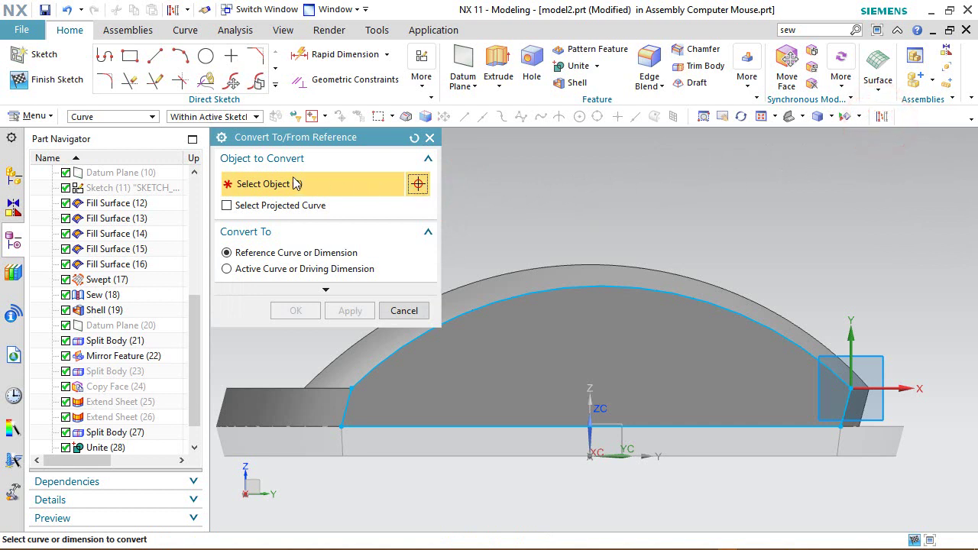
scroll(506, 415, "down", 3)
left_click_drag(405, 353, 792, 478)
left_click(298, 309)
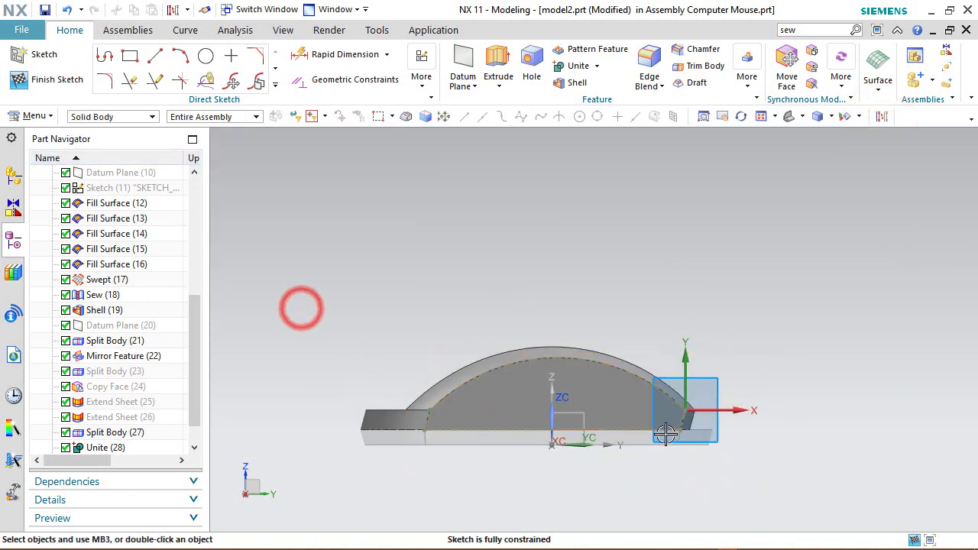
Draw a three-point arc on the upper reference curve, from near its crest to about 21/32 in before the sketch origin
scroll(665, 434, "up", 3)
left_click(180, 58)
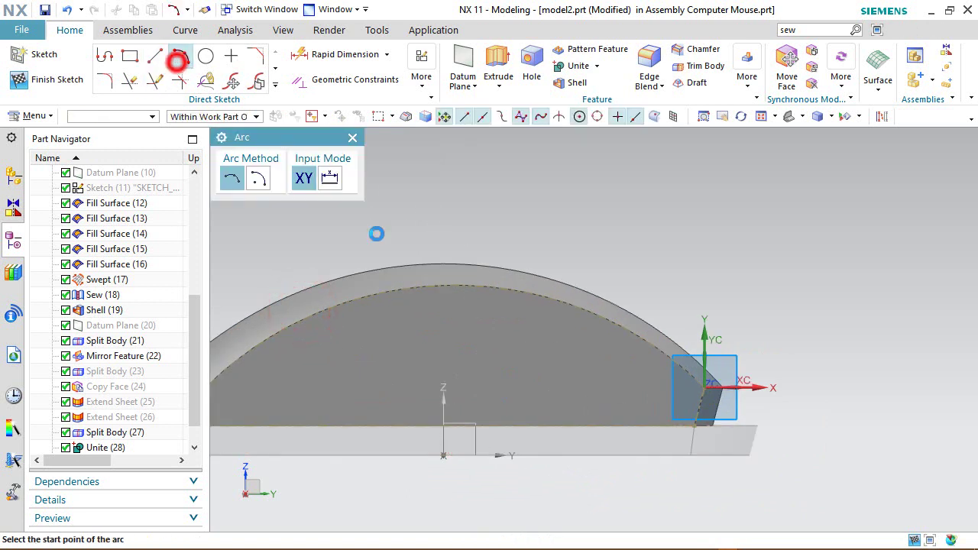
scroll(426, 290, "up", 3)
left_click(417, 287)
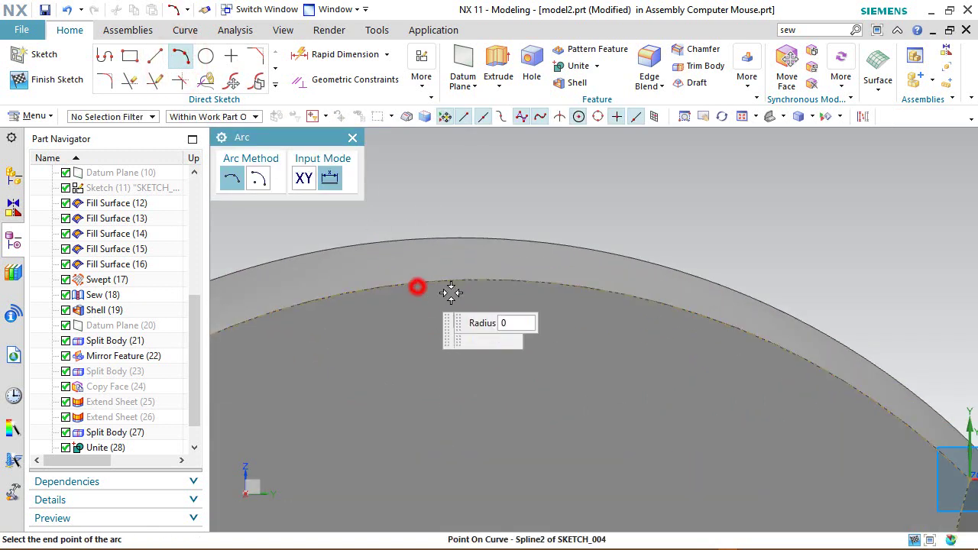
left_click(764, 338)
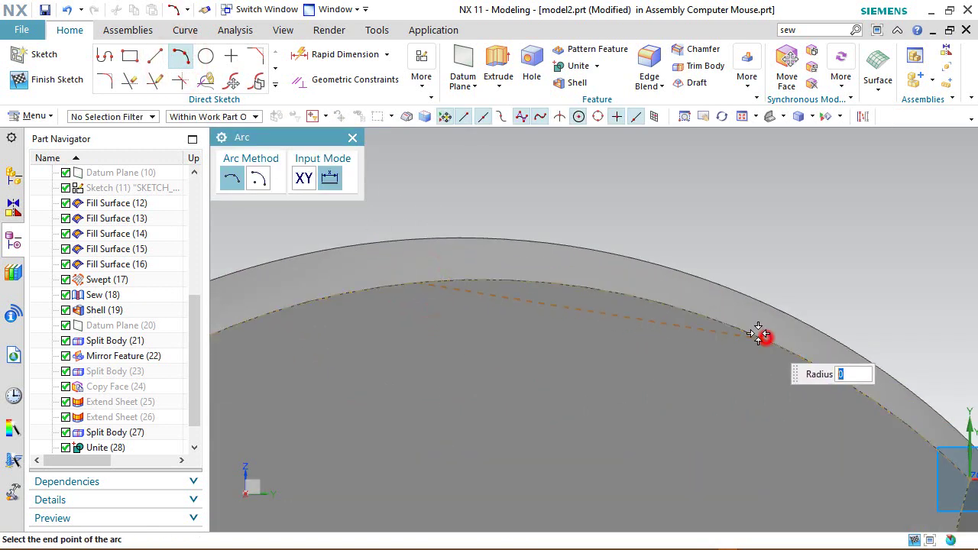
left_click(621, 298)
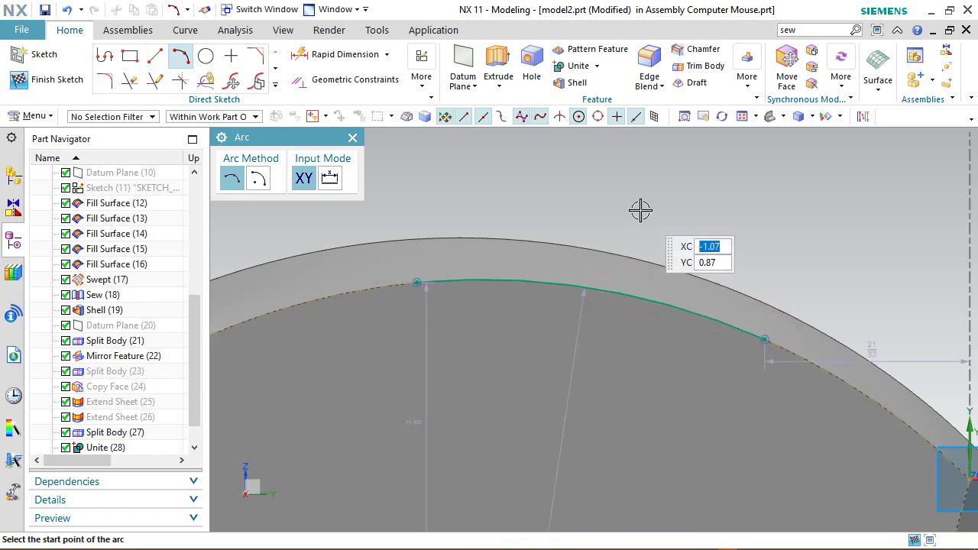
scroll(640, 214, "down", 4)
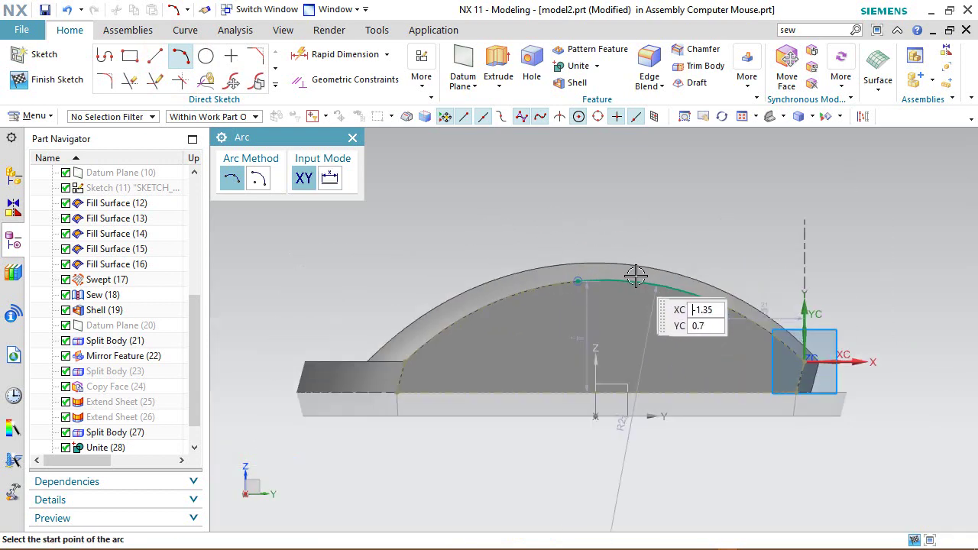
right_click(537, 191)
left_click(571, 190)
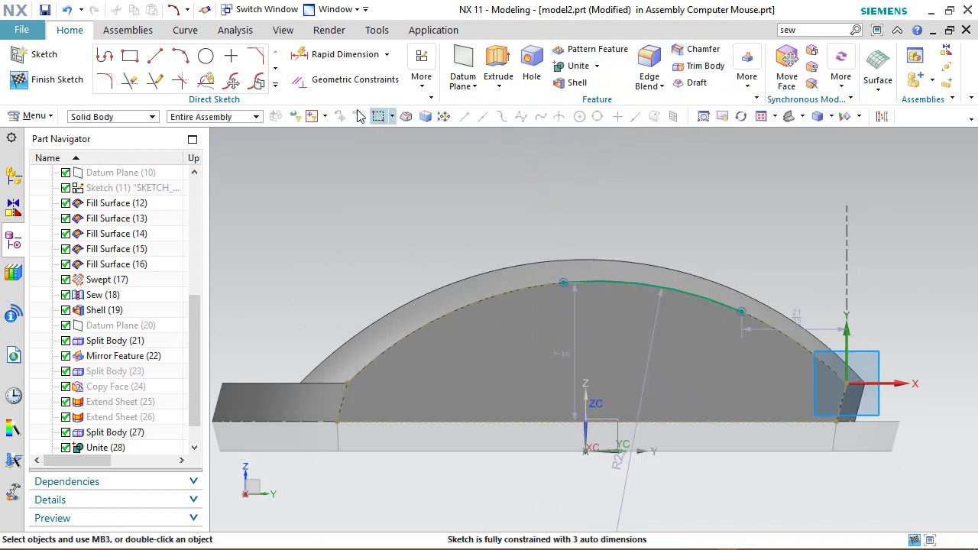
Dimension the horizontal distance from the outline's lower corner at the low rim end to the arc's near-crest endpoint as 1.41867 in
left_click(345, 54)
scroll(657, 252, "down", 1)
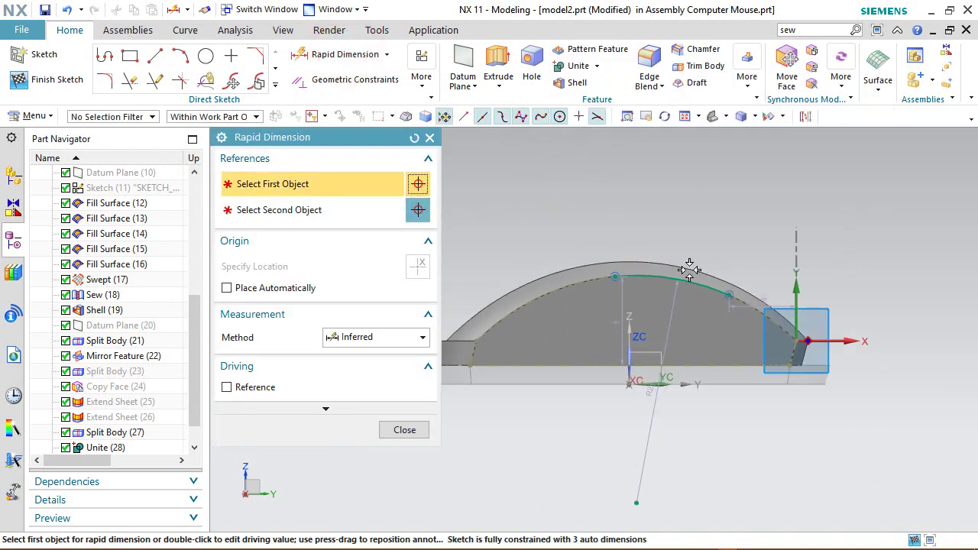
scroll(552, 266, "up", 3)
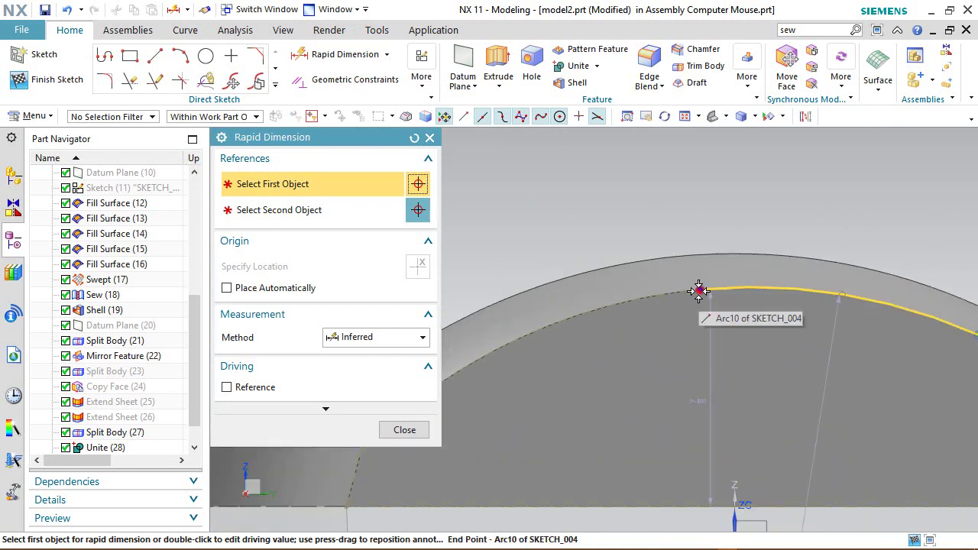
left_click(698, 291)
scroll(688, 252, "down", 2)
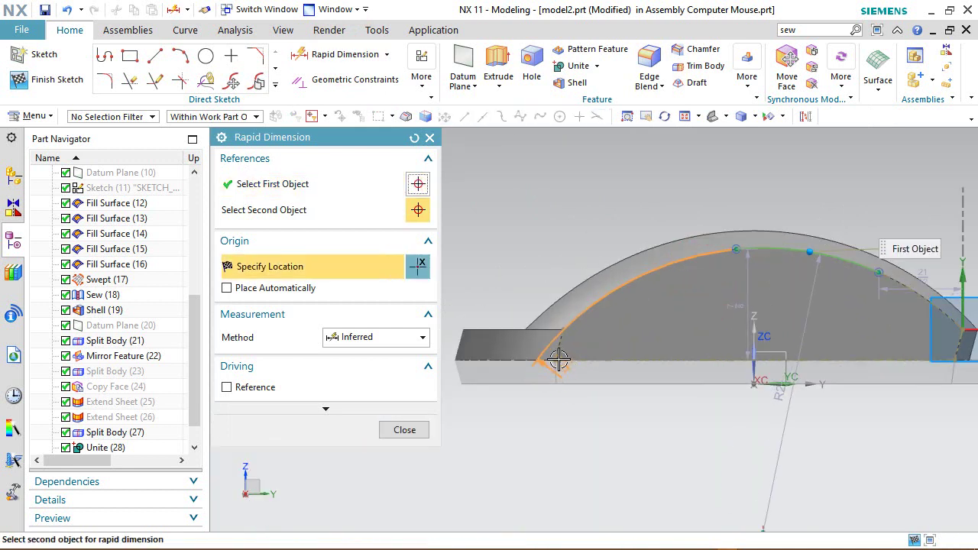
left_click(556, 356)
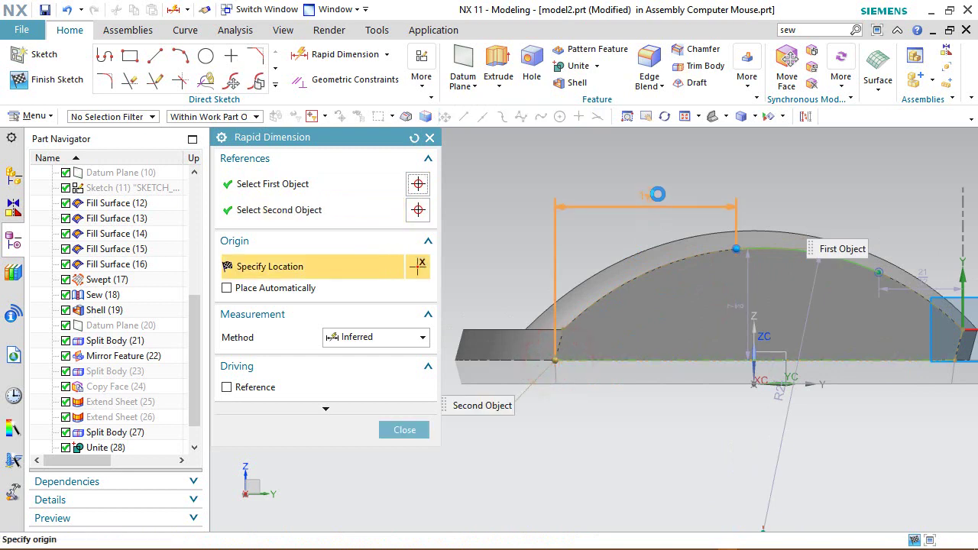
left_click(657, 194)
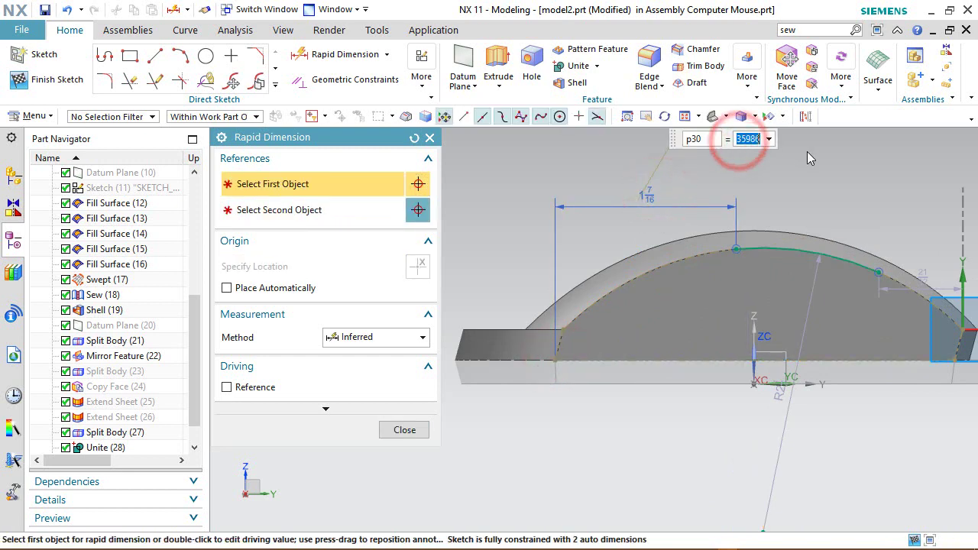
type("1867")
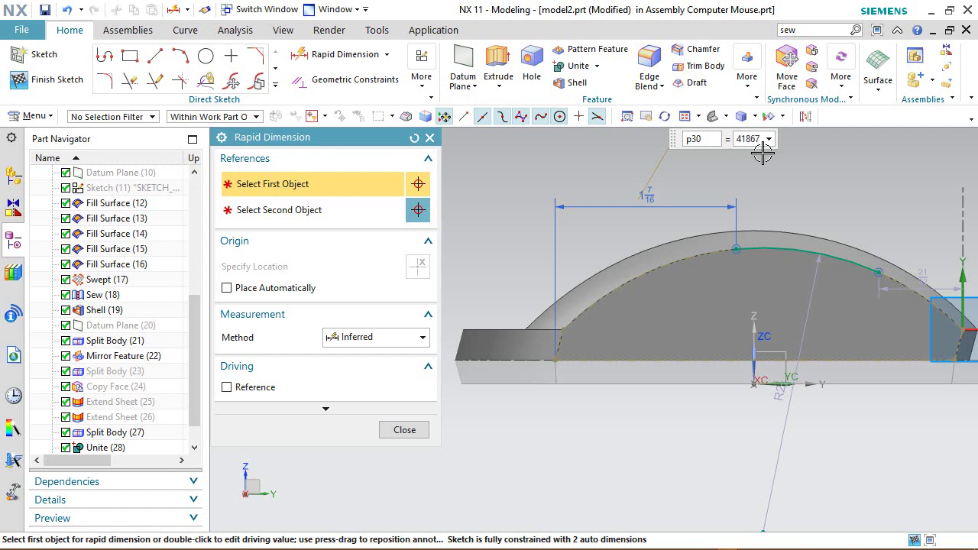
key("Return")
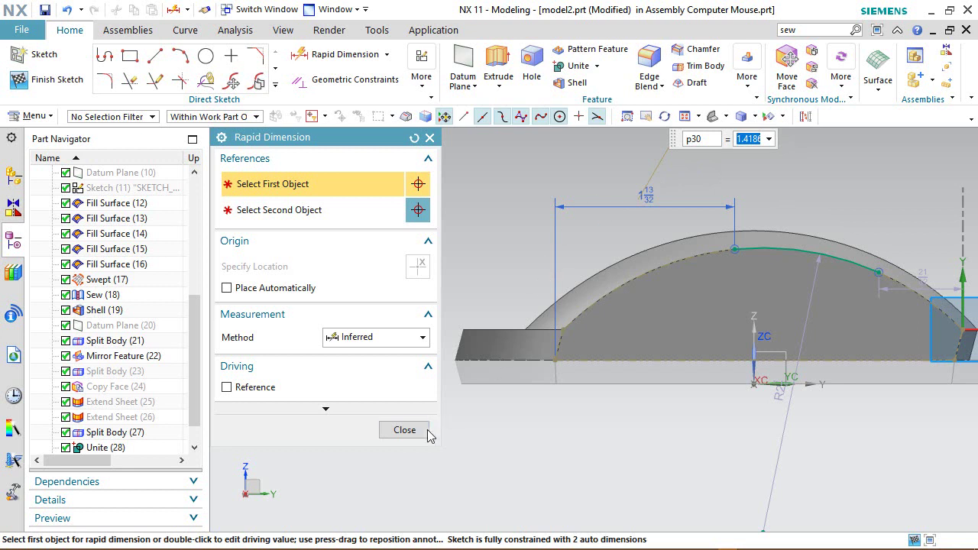
left_click(404, 431)
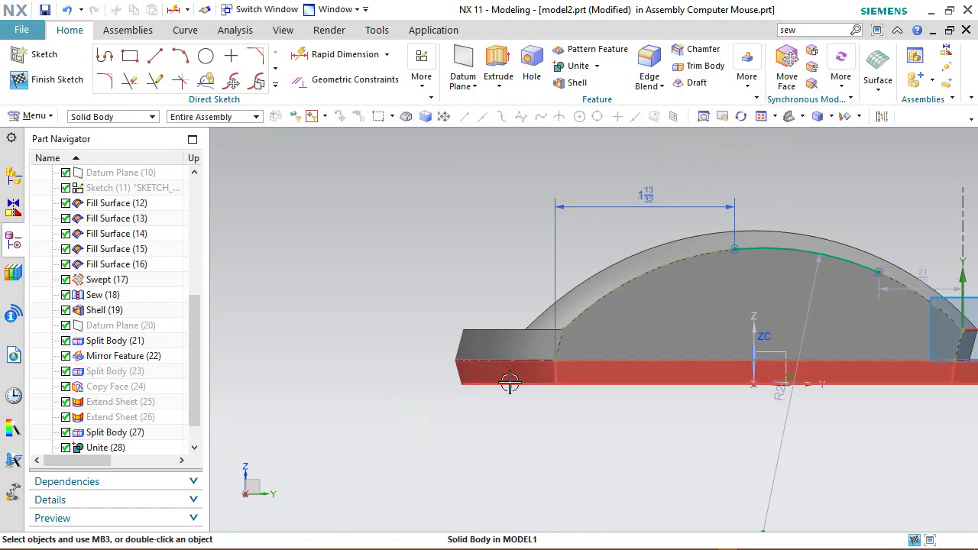
Move the arc's radius dimension above the side profile and set the radius to 2+1/4 in
key("ctrl+f")
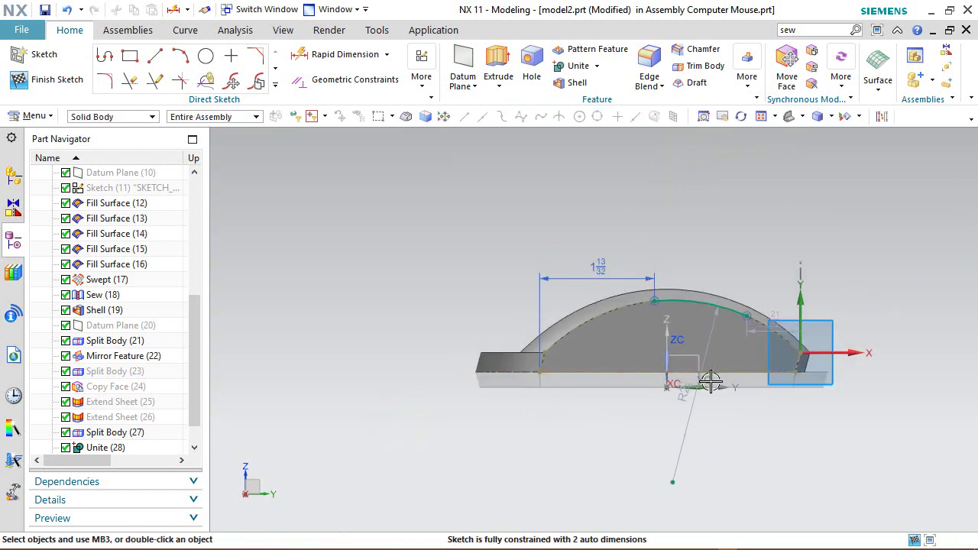
left_click(613, 158)
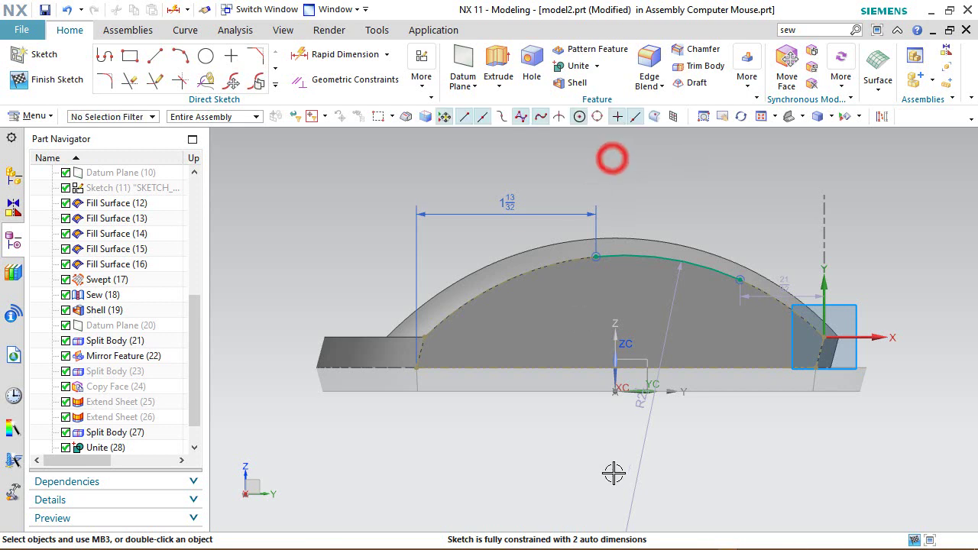
left_click(651, 385)
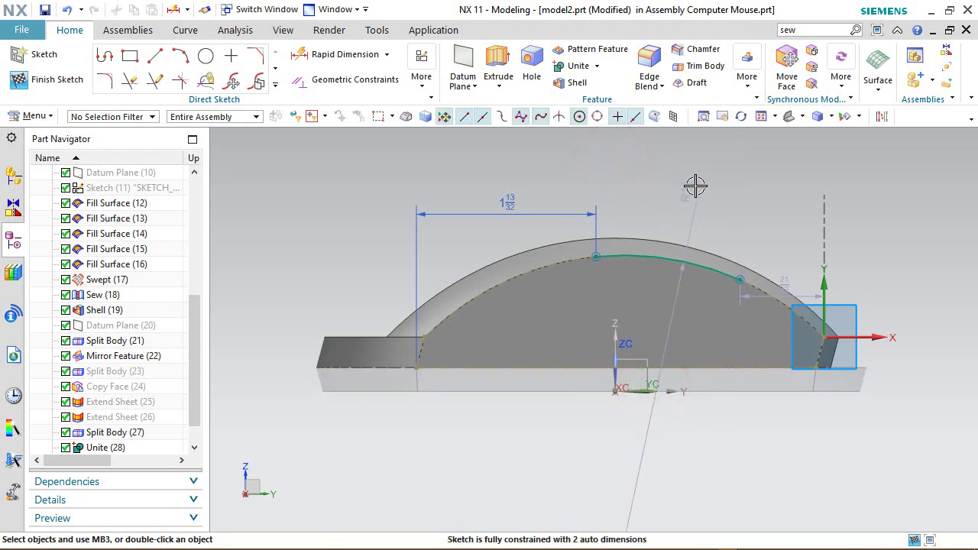
double_click(696, 186)
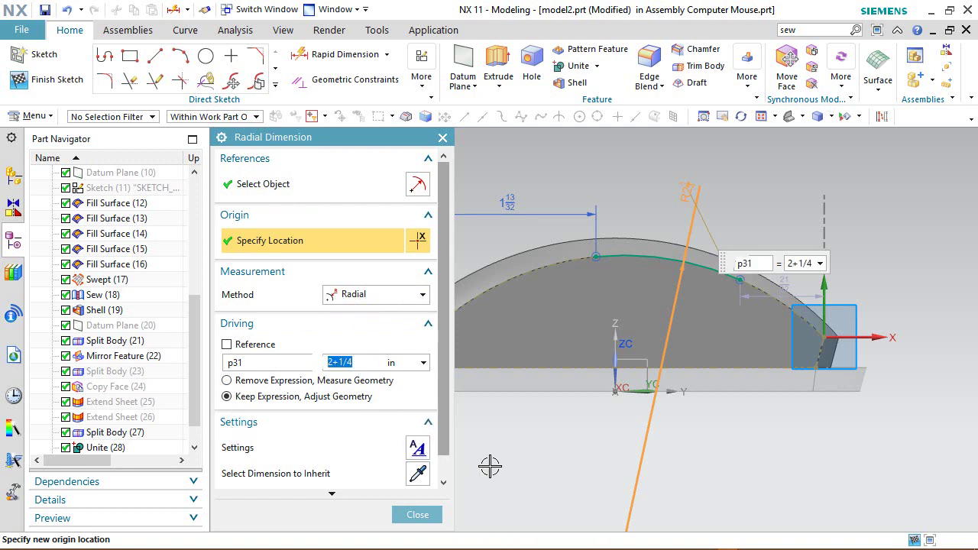
left_click(417, 514)
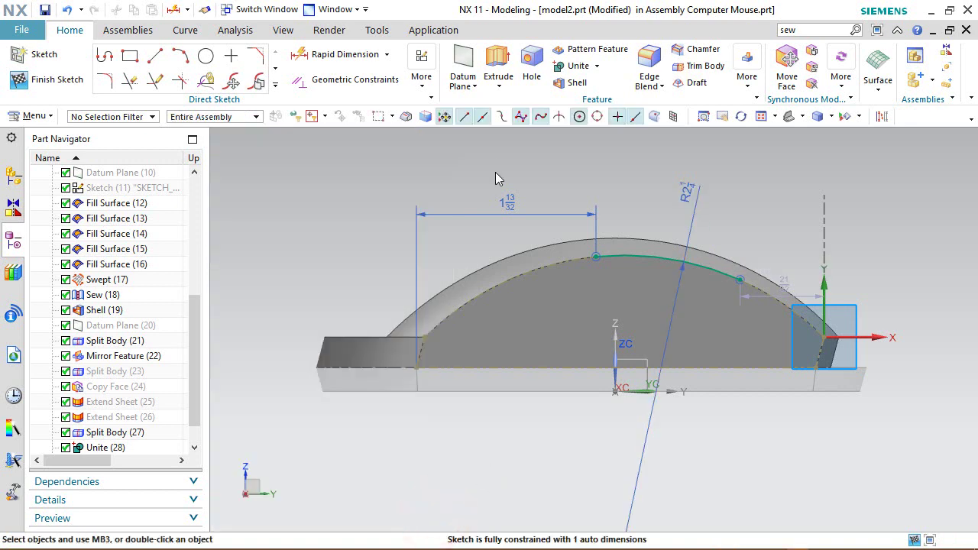
Dimension the horizontal distance between the arc's two endpoints above the side profile and set it to 3/4 in
left_click(316, 50)
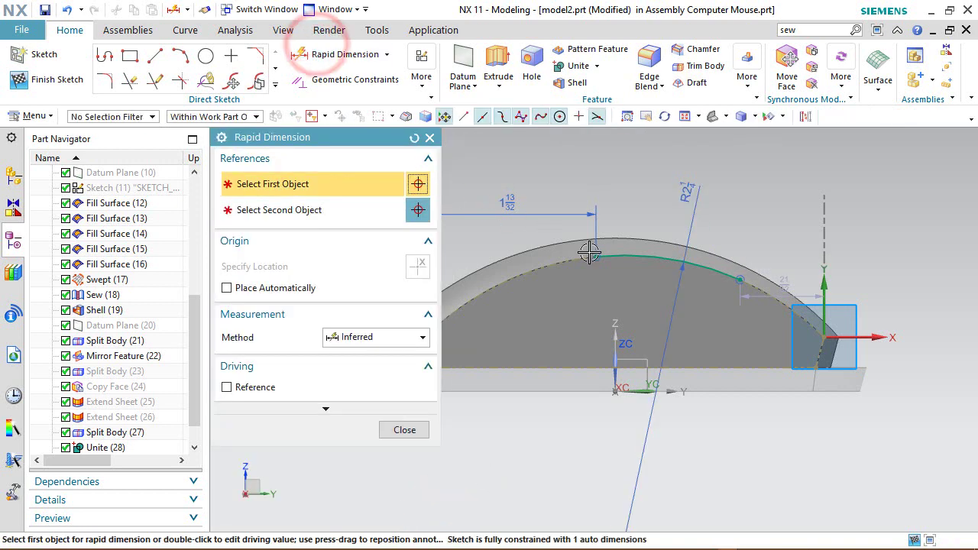
left_click(595, 255)
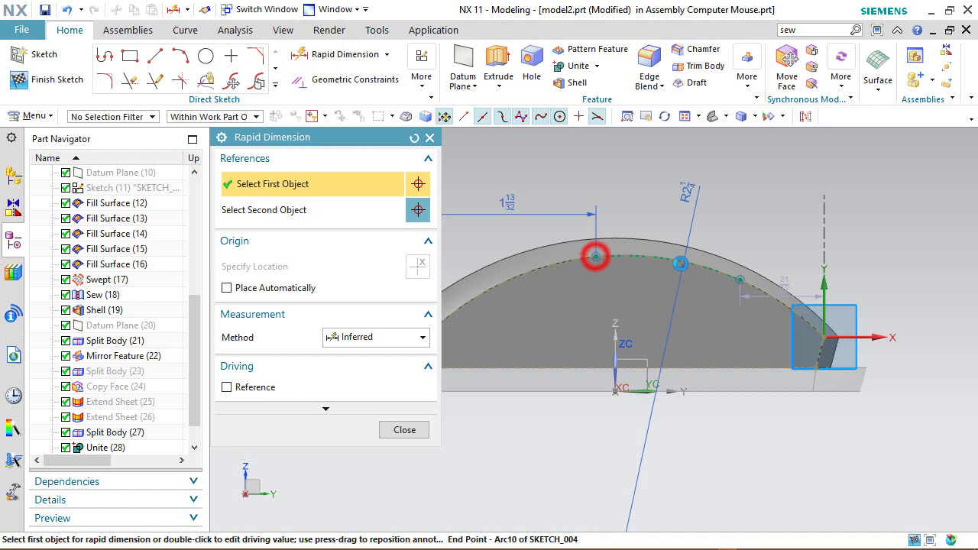
left_click(740, 278)
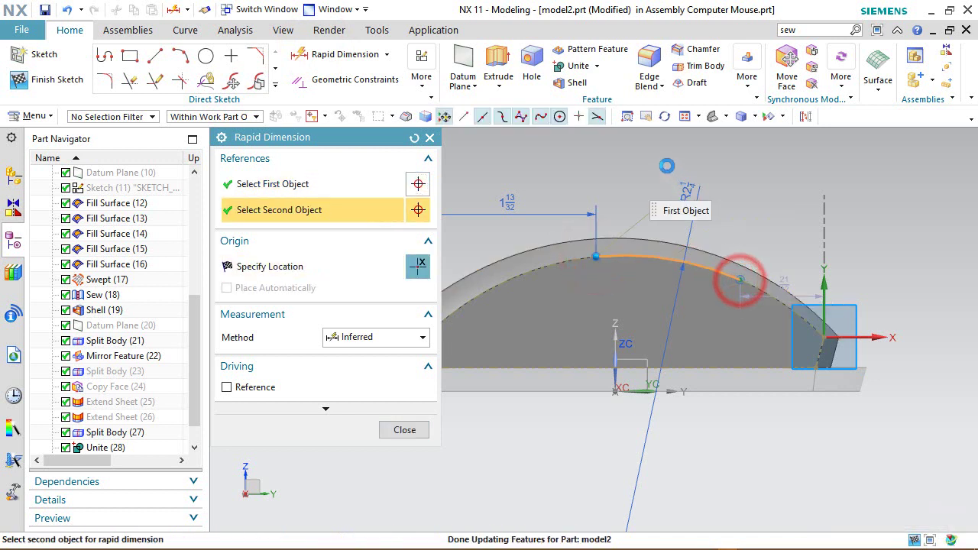
left_click(661, 150)
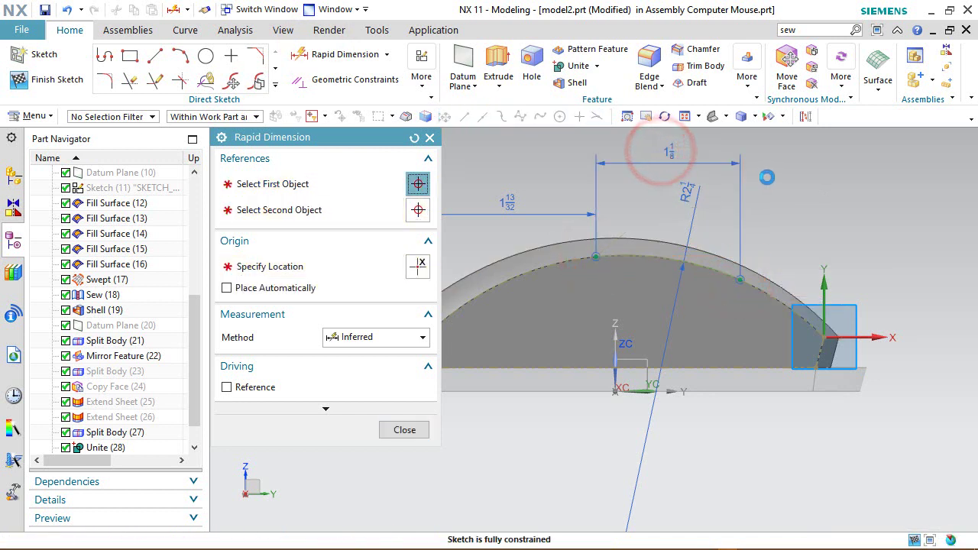
type("3")
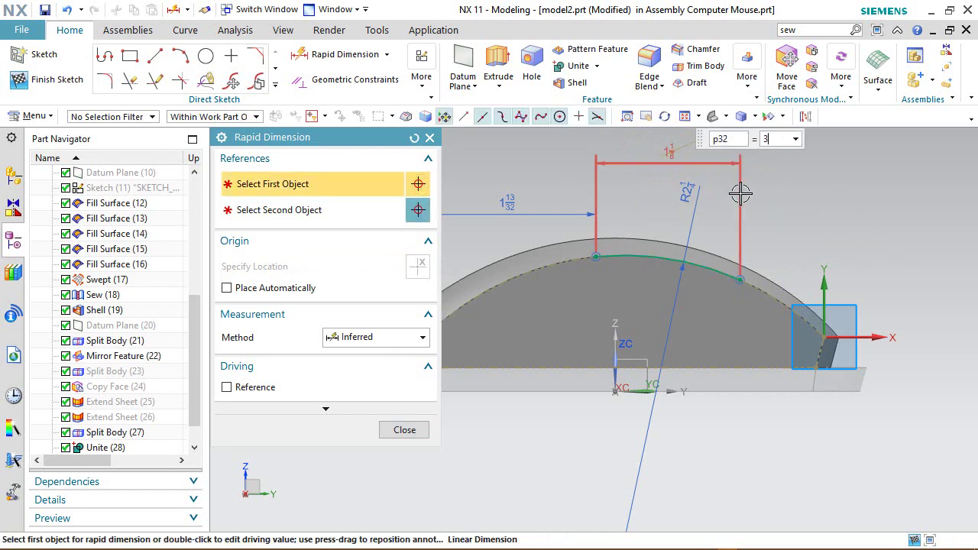
type("/4")
key("Return")
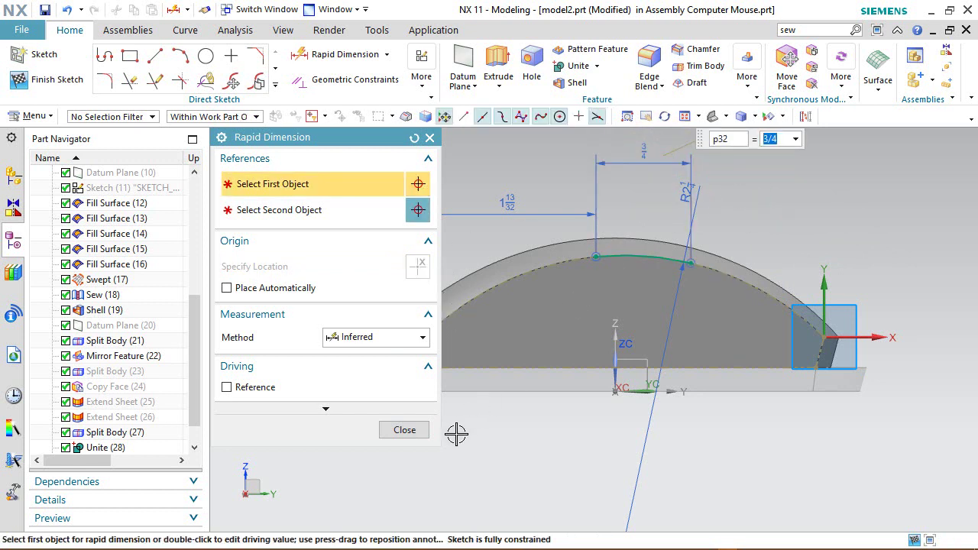
left_click(420, 432)
scroll(754, 229, "up", 2)
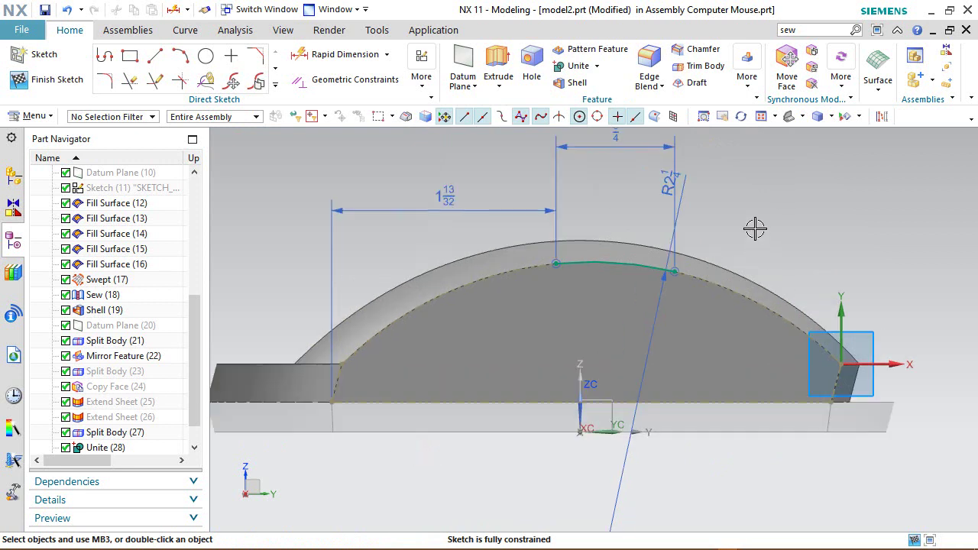
Draw a line from the arc's near-crest endpoint down into the side face, slanting toward the low rim end, and set its length to 1/8 in
left_click(726, 190)
left_click(154, 55)
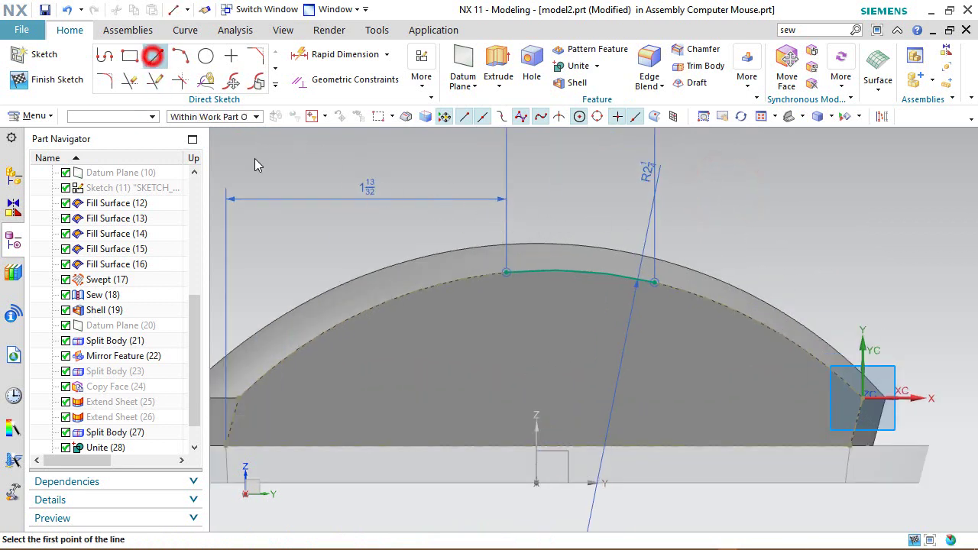
scroll(508, 275, "up", 3)
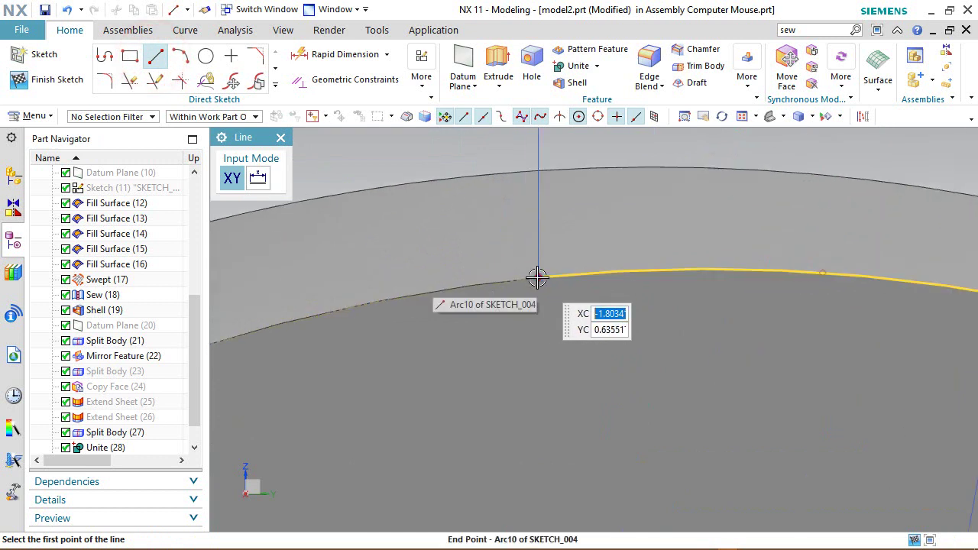
left_click(537, 277)
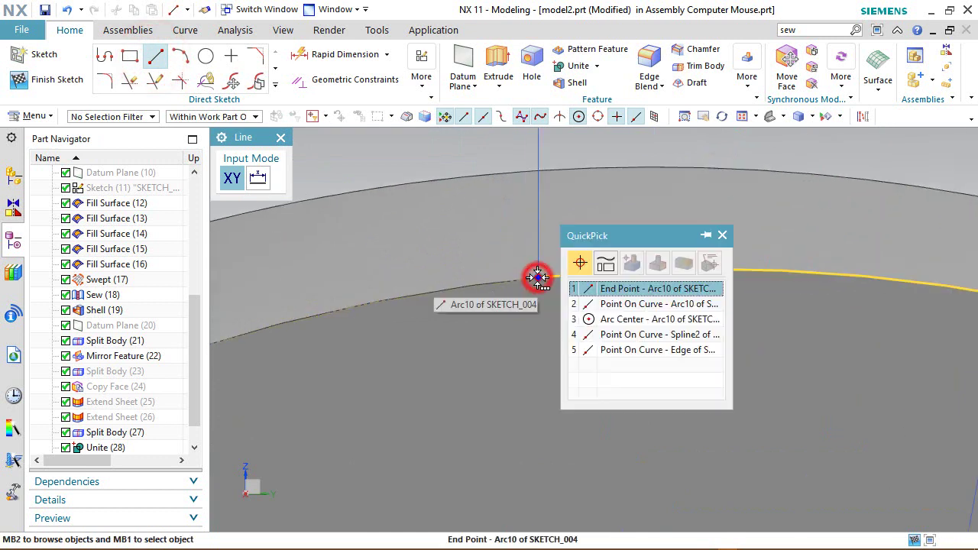
left_click(620, 292)
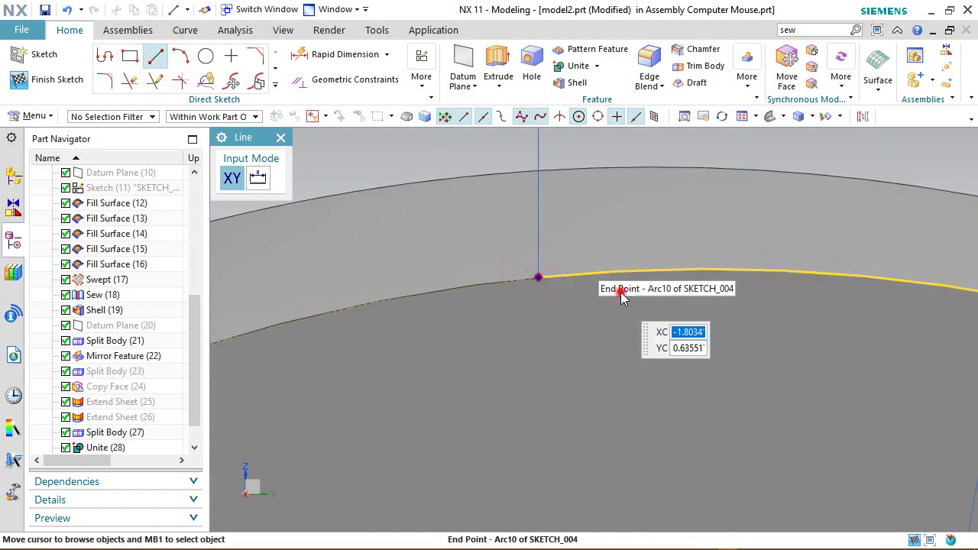
left_click(477, 434)
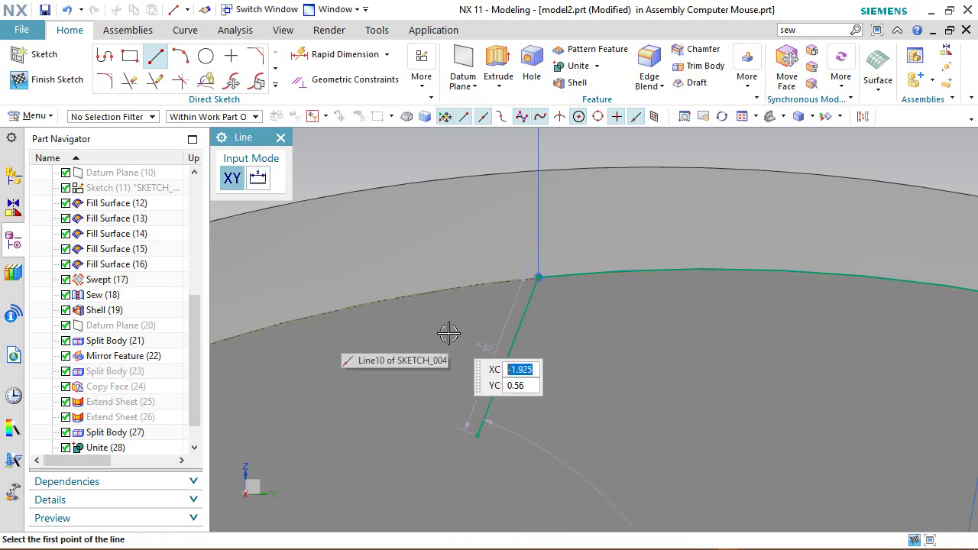
right_click(448, 334)
left_click(478, 56)
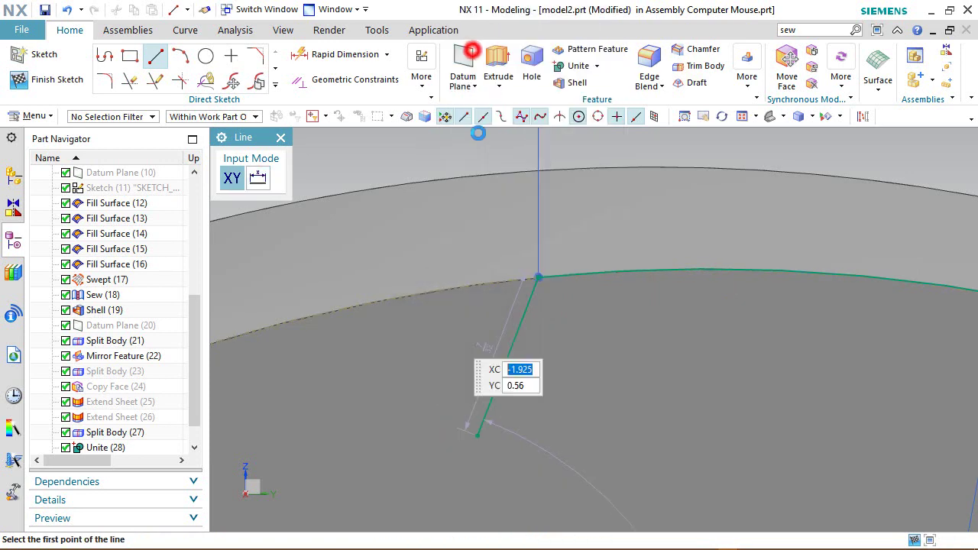
double_click(481, 352)
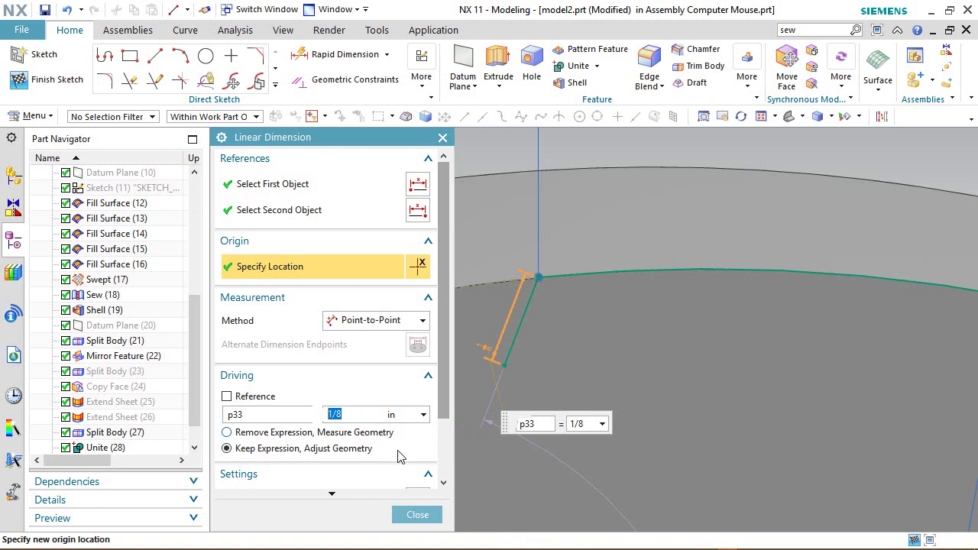
left_click(417, 514)
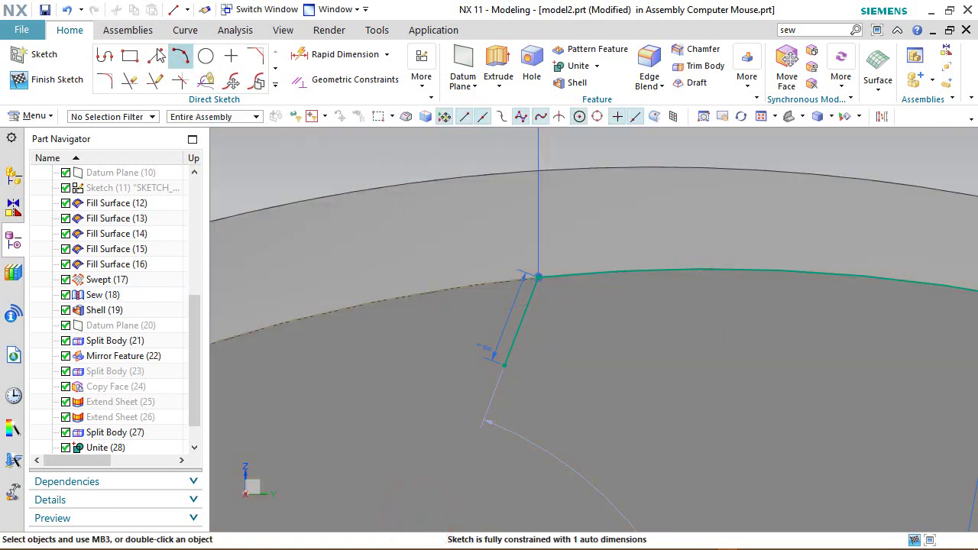
Draw a second line about 0.14 in long at about 170° from the arc's near-crest endpoint, toward the low rim end
left_click(156, 56)
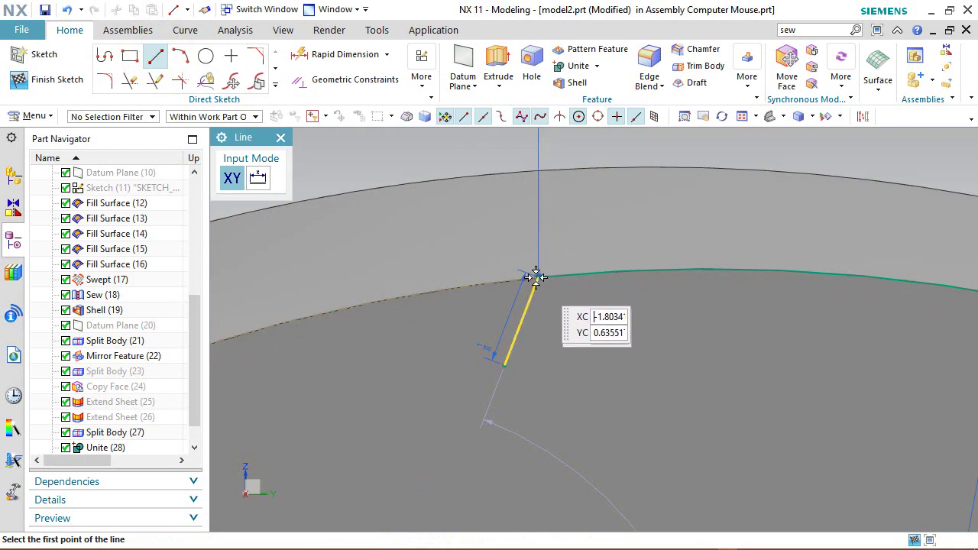
left_click(536, 277)
right_click(534, 277)
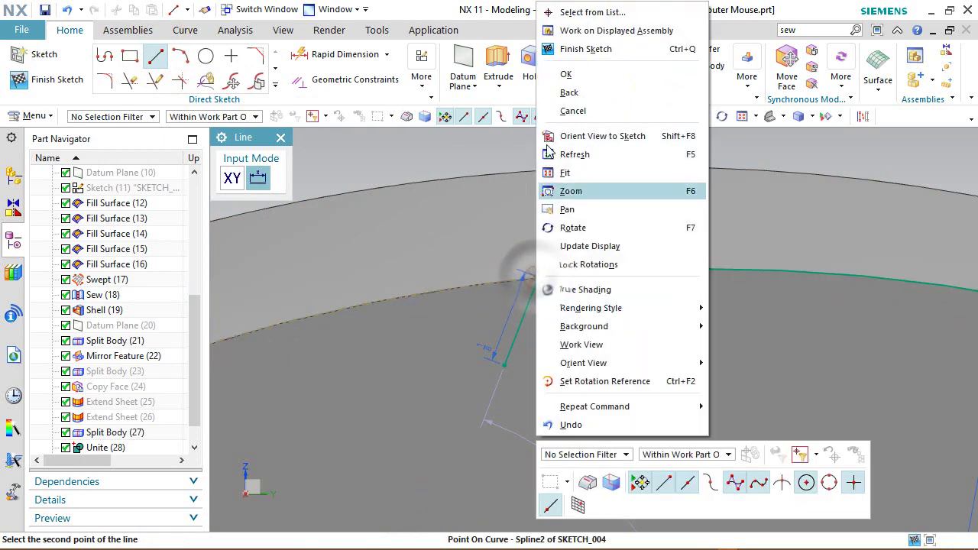
left_click(570, 93)
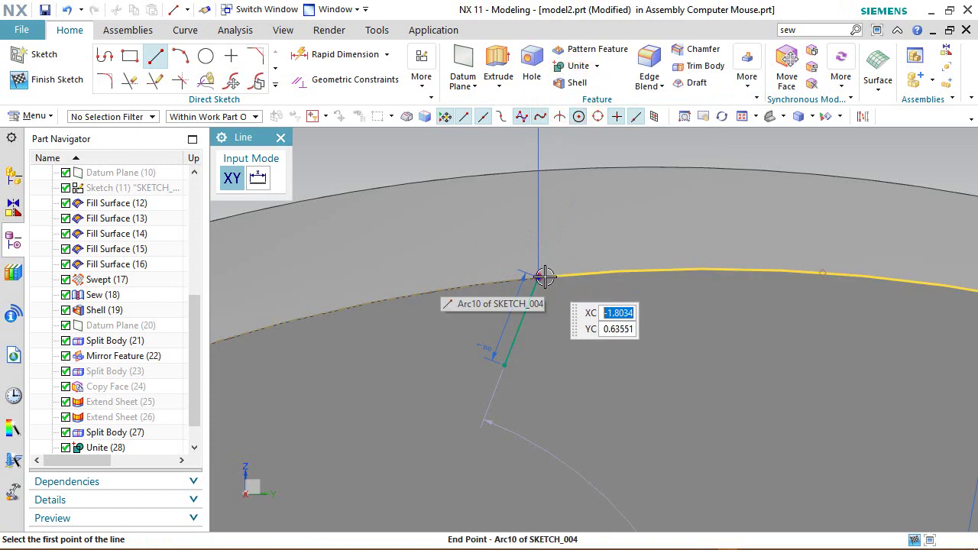
left_click(544, 277)
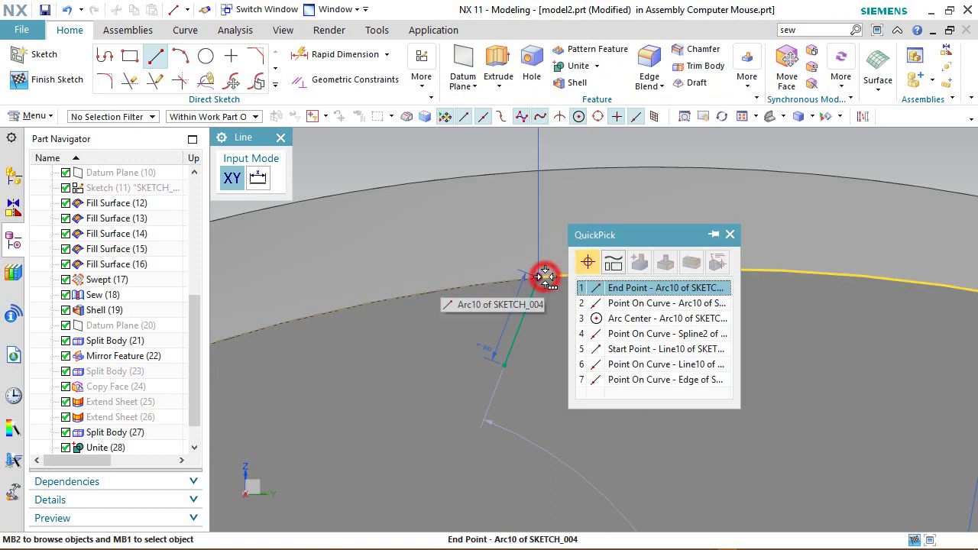
left_click(609, 287)
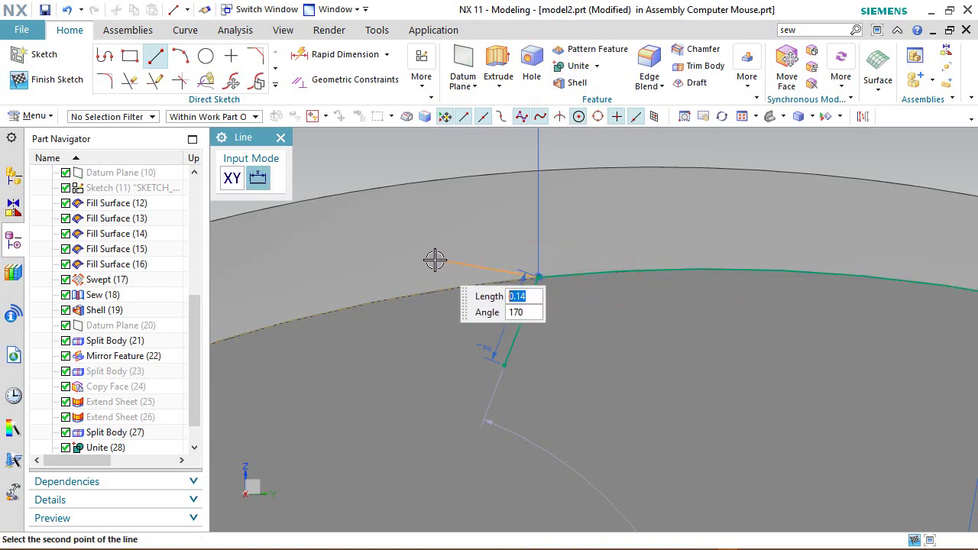
Dimension the angle between the two lines at the arc's near-crest endpoint and set it to 69.74567°
left_click(356, 56)
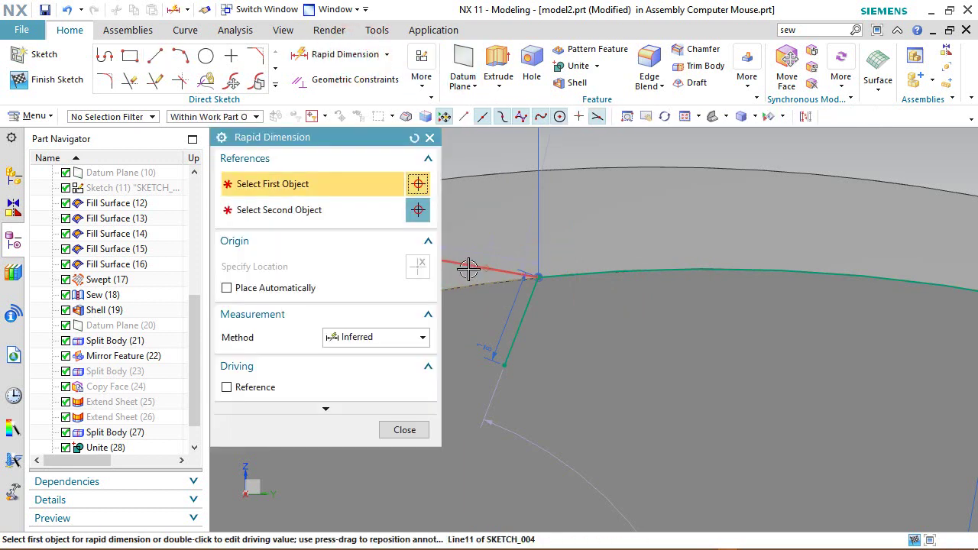
left_click(465, 269)
left_click(513, 336)
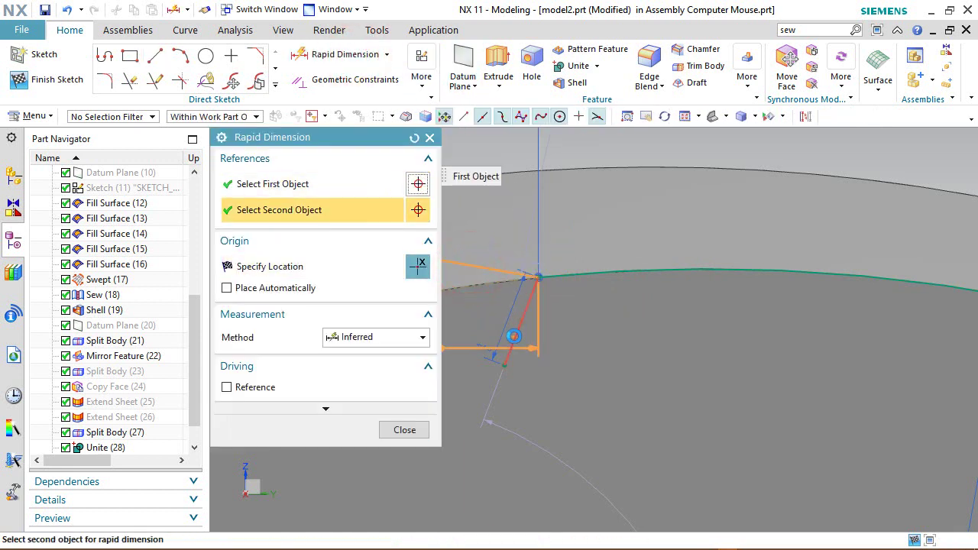
left_click(514, 336)
left_click(476, 320)
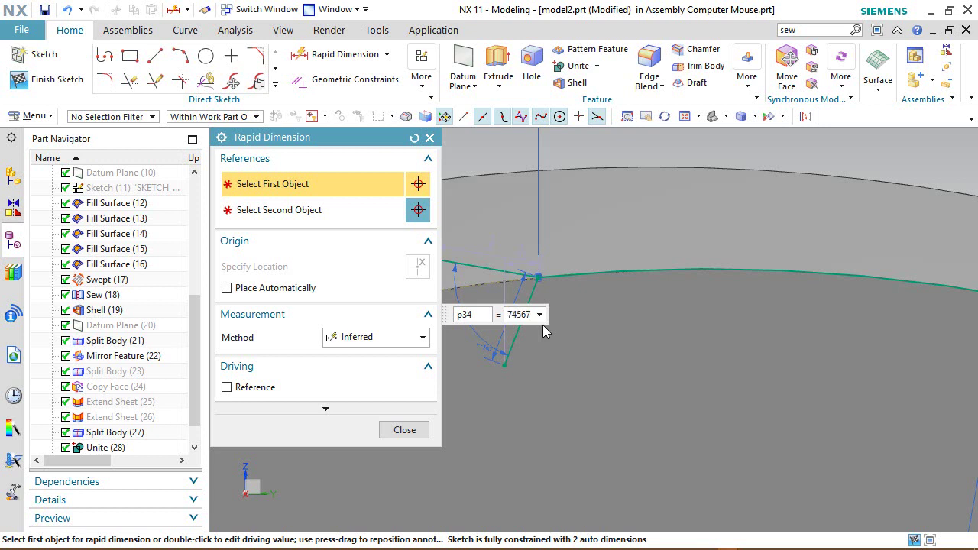
key("Return")
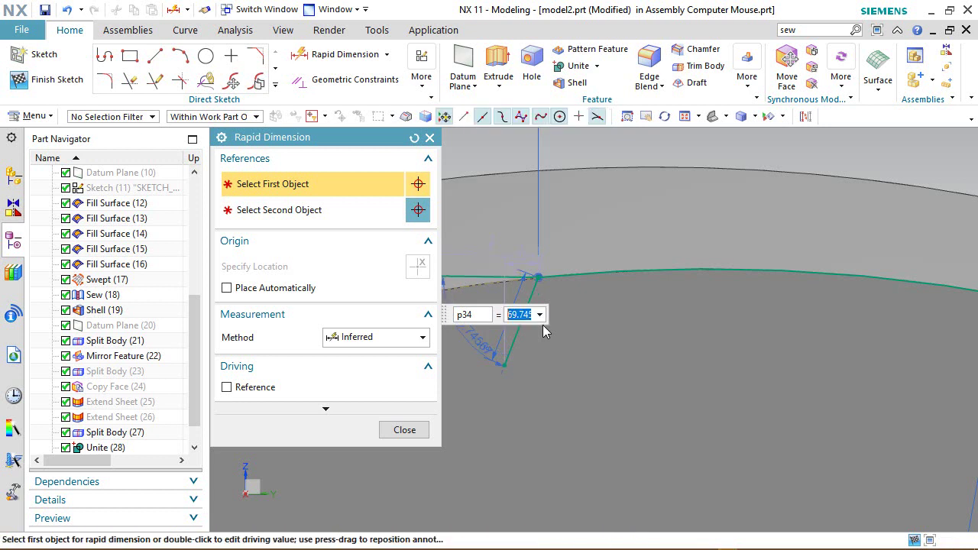
left_click(405, 430)
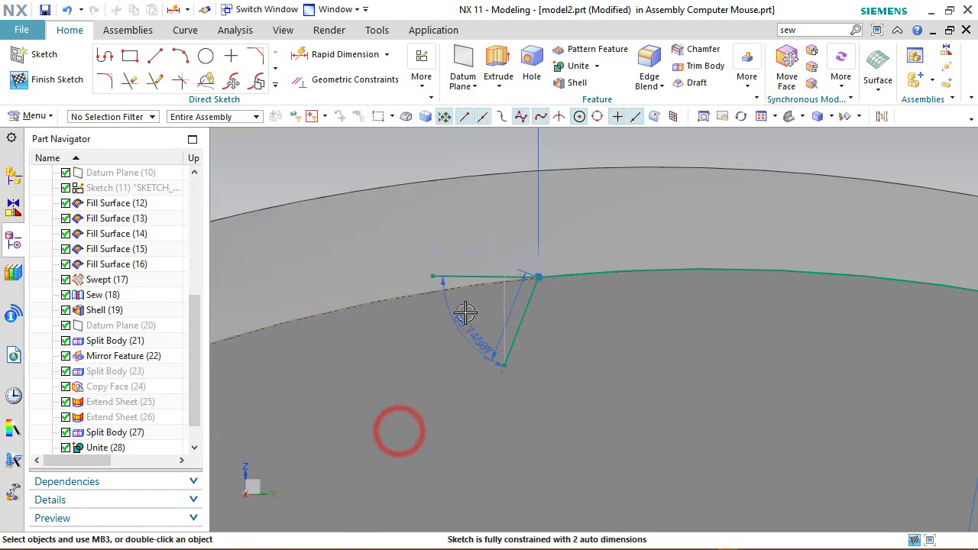
Constrain the two lines at the arc's near-crest endpoint to equal length
scroll(462, 312, "down", 2)
left_click(455, 256)
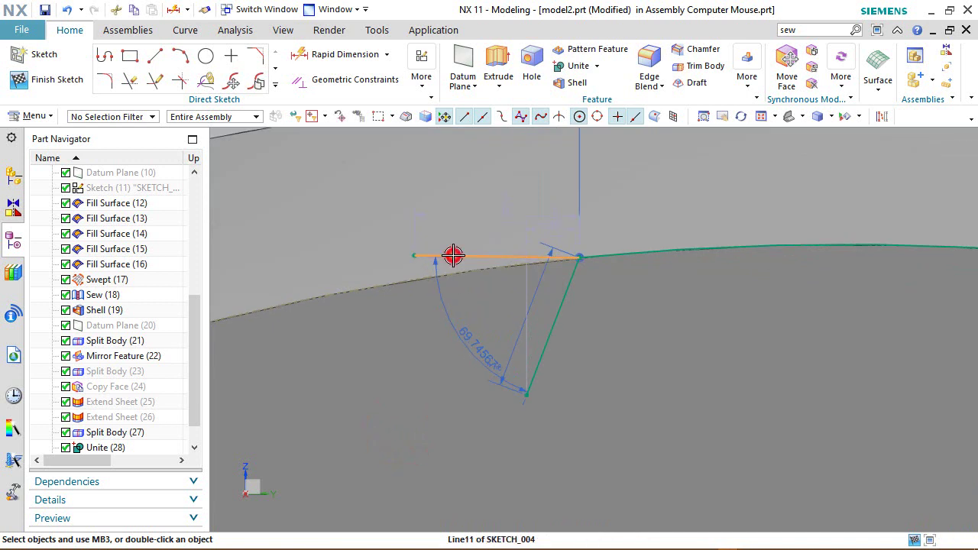
left_click(560, 313)
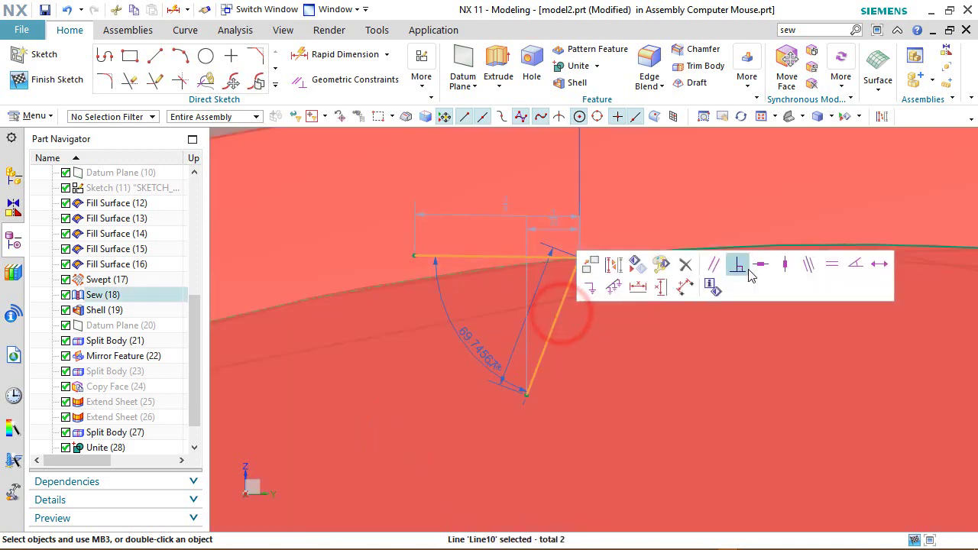
left_click(835, 265)
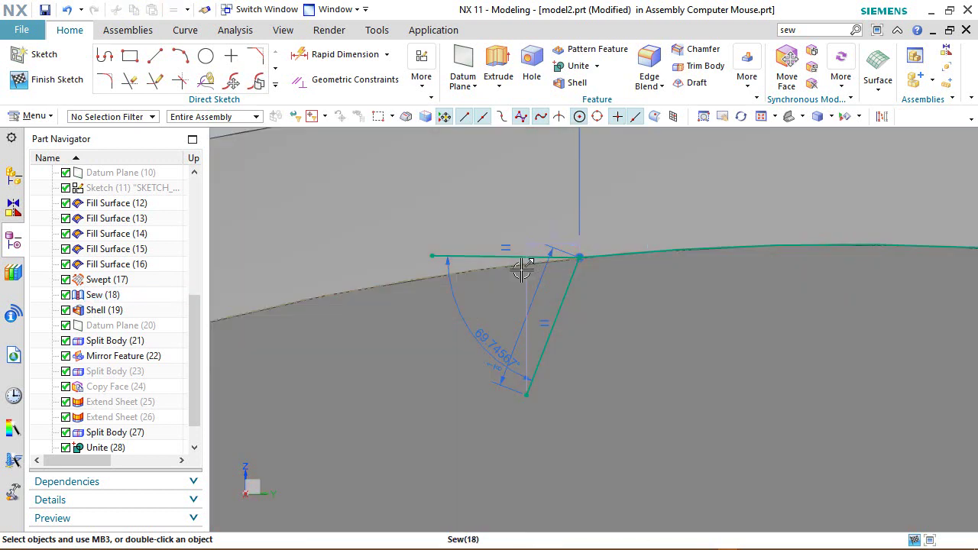
Dimension the vertical distance from the free end of the nearly horizontal line to the outline's bottom line
scroll(524, 266, "down", 4)
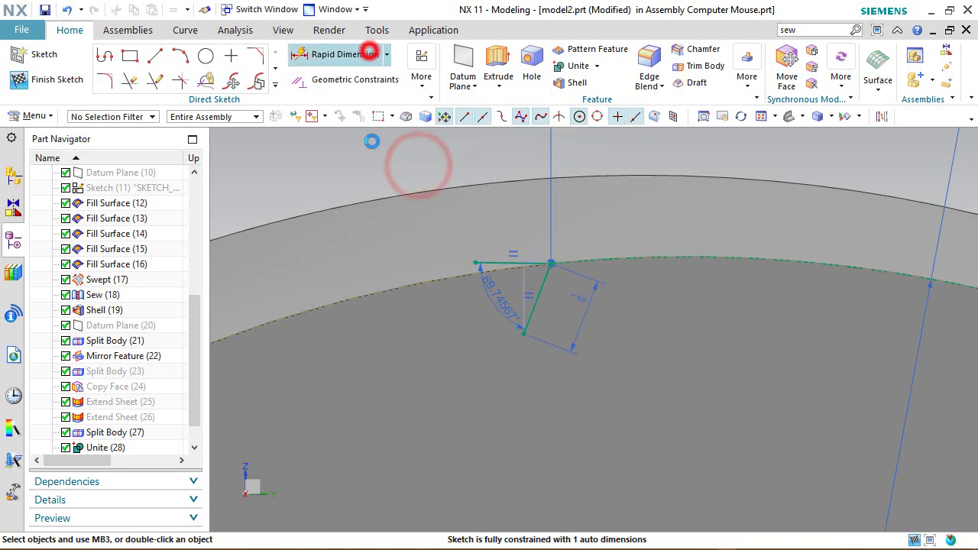
left_click(367, 51)
left_click(476, 262)
scroll(553, 432, "down", 3)
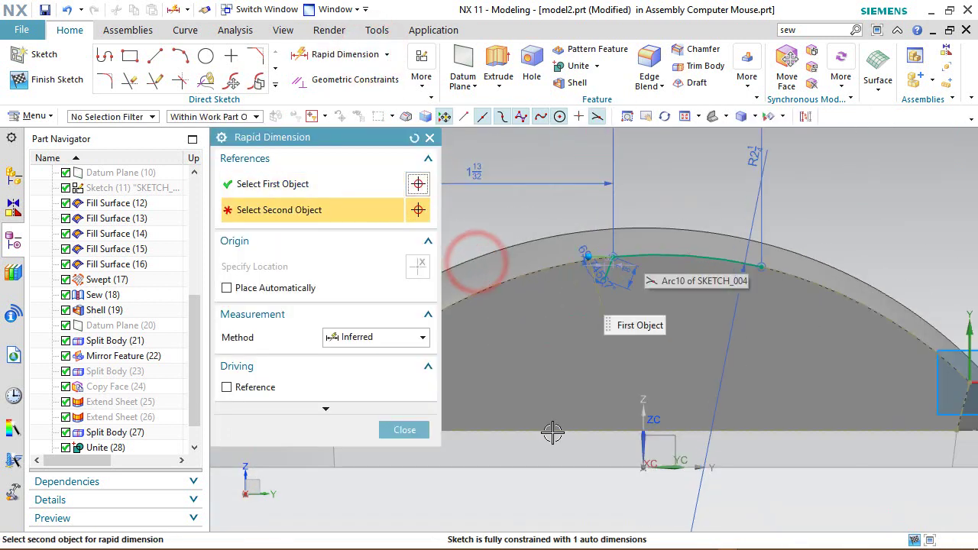
left_click(566, 430)
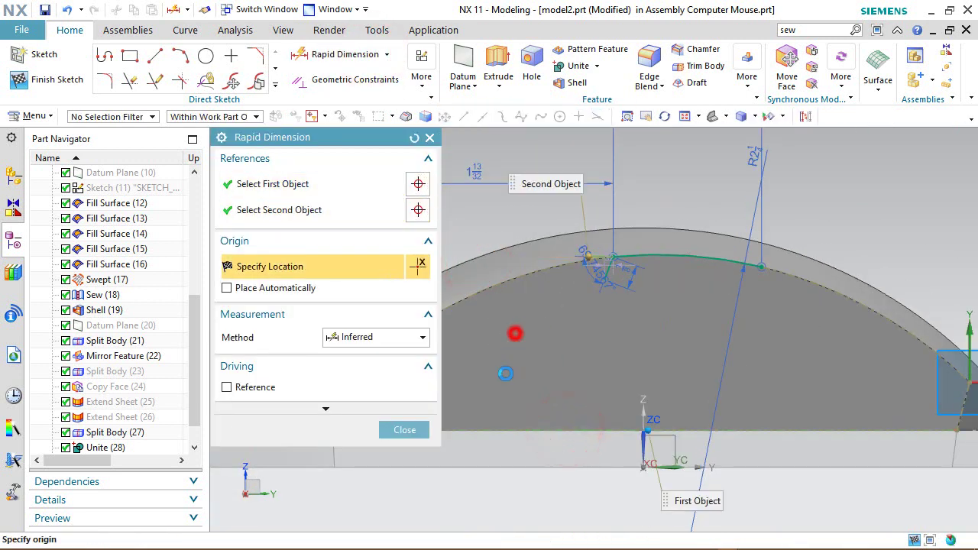
left_click(515, 334)
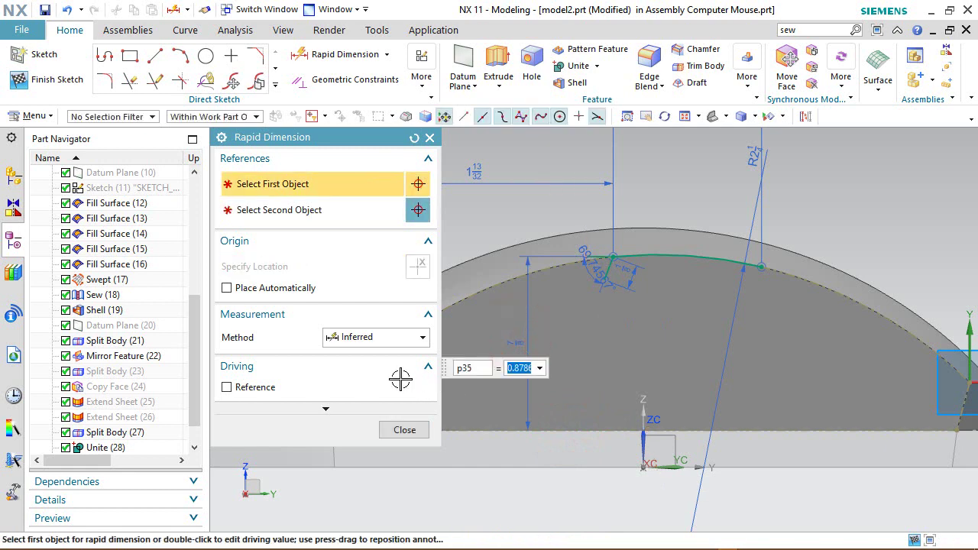
left_click(404, 430)
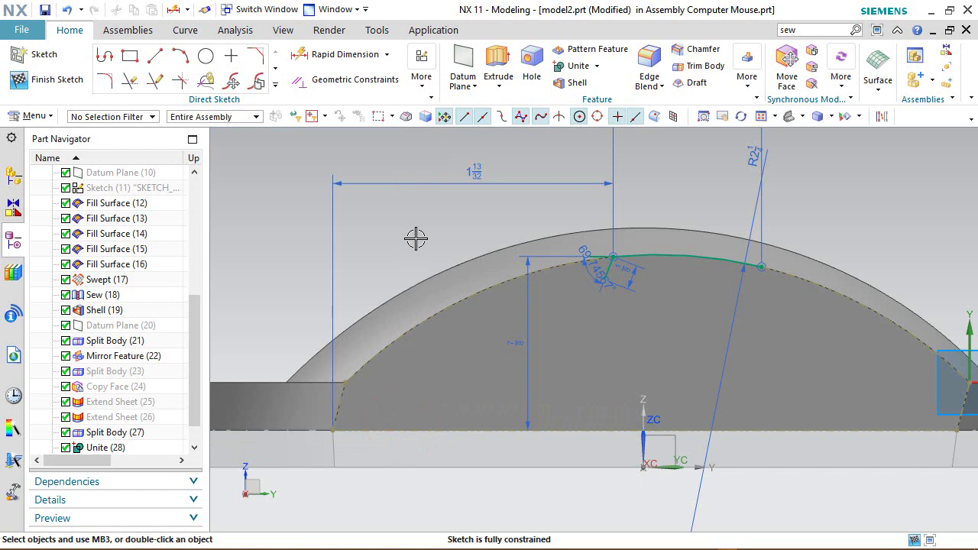
Draw a three-point arc of about 0.1 in radius curving down and inward from the top arc's far endpoint
scroll(837, 259, "up", 1)
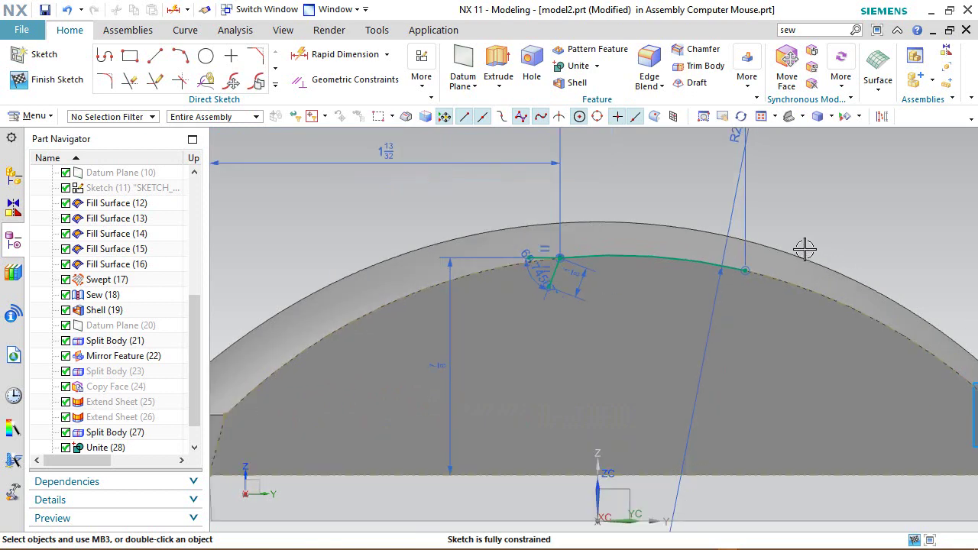
left_click(630, 178)
left_click(180, 56)
scroll(760, 262, "up", 4)
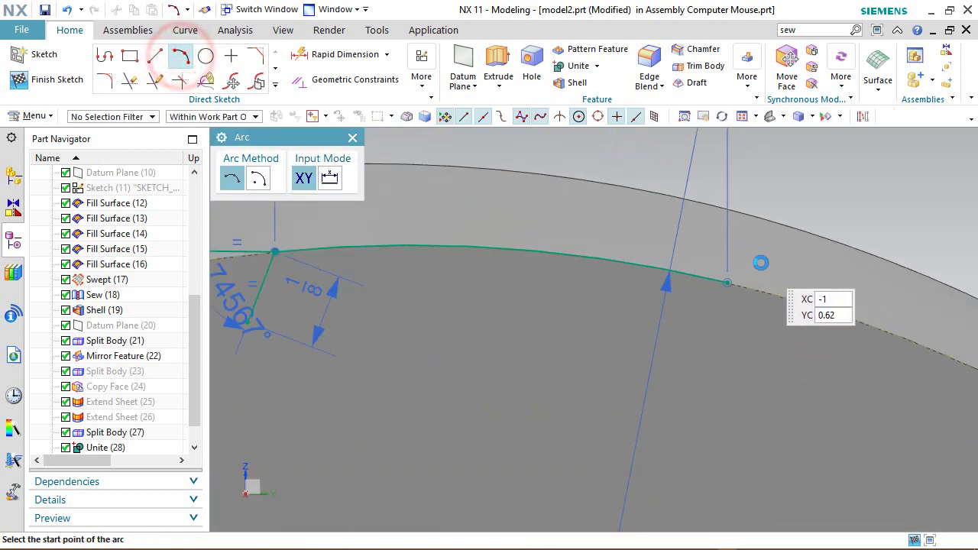
scroll(741, 281, "up", 3)
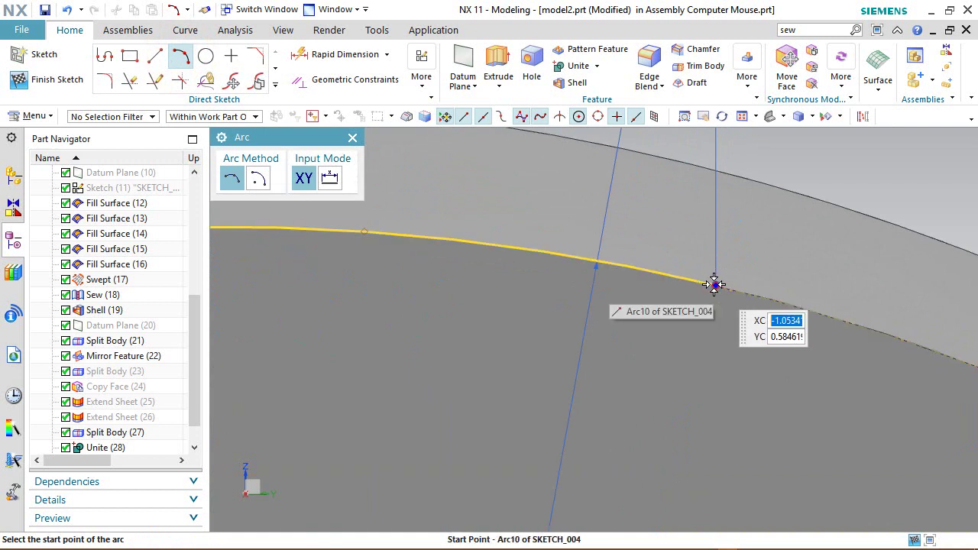
left_click(714, 284)
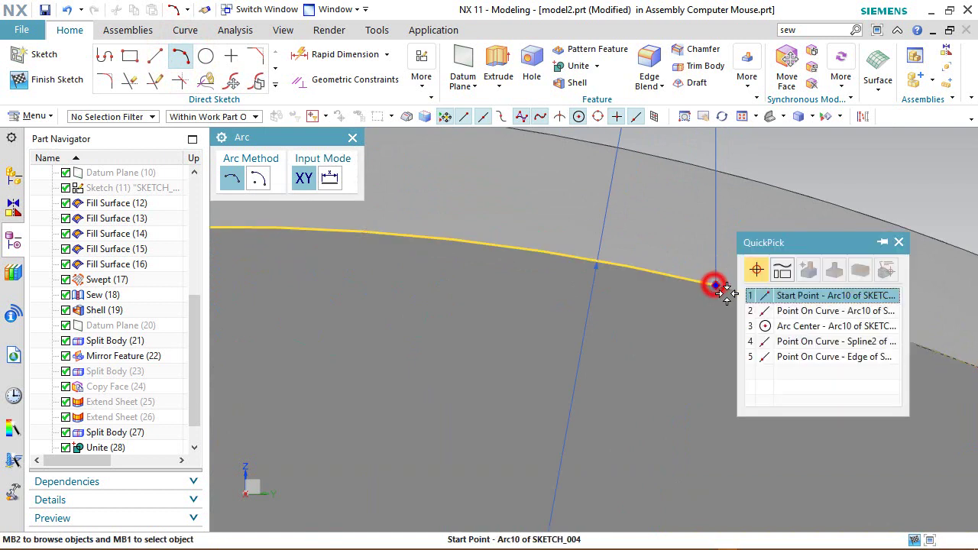
left_click(786, 295)
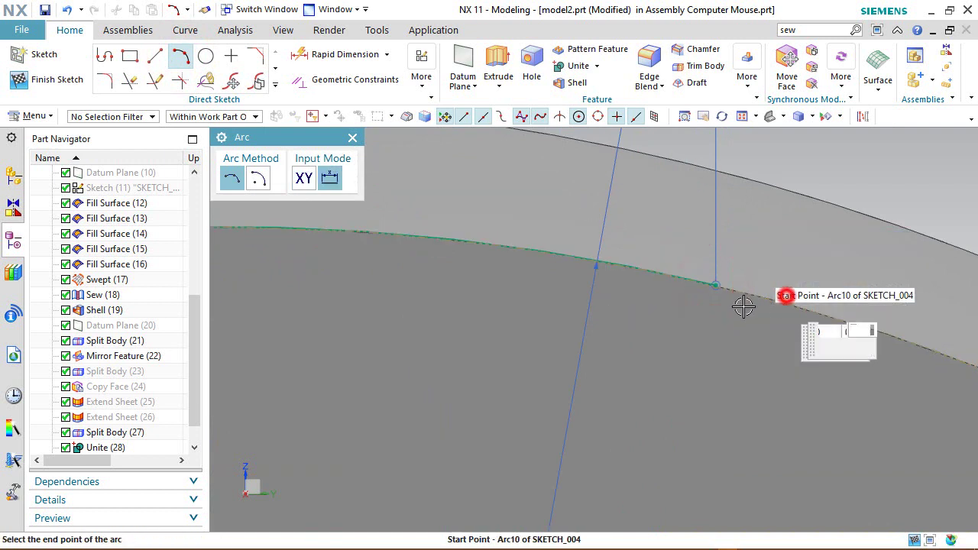
left_click(651, 349)
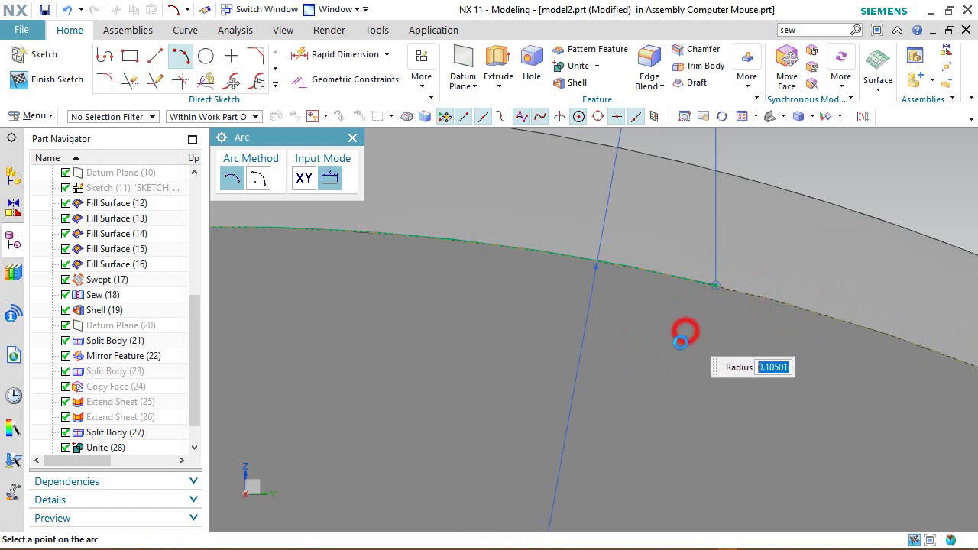
key("Escape")
Dimension the small end arc's radius and set it to 1/16 in
left_click(317, 50)
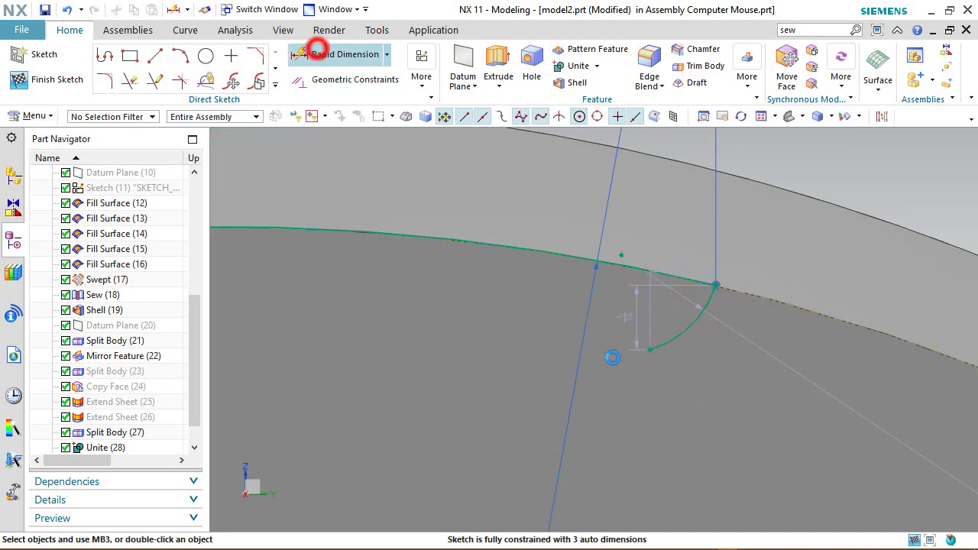
left_click(701, 310)
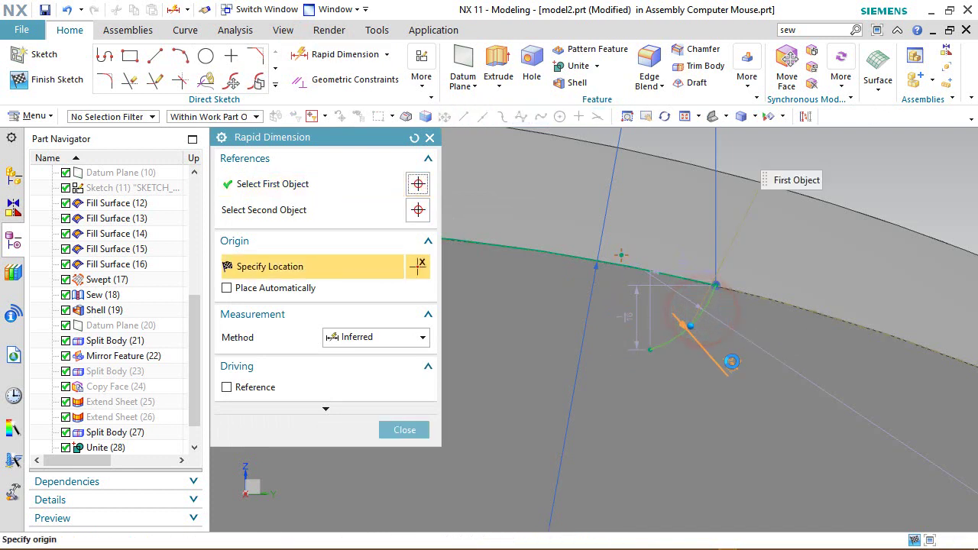
left_click(732, 361)
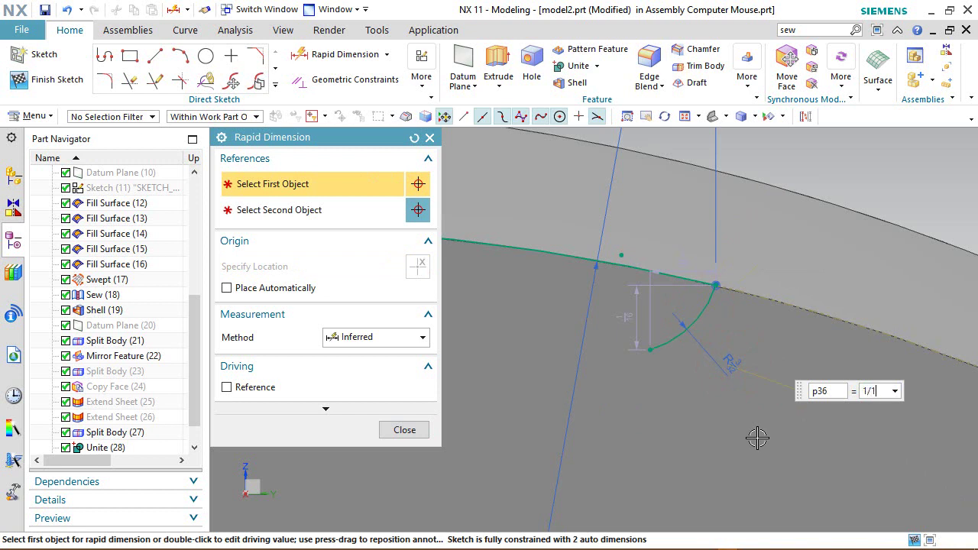
type("1/16")
key("Return")
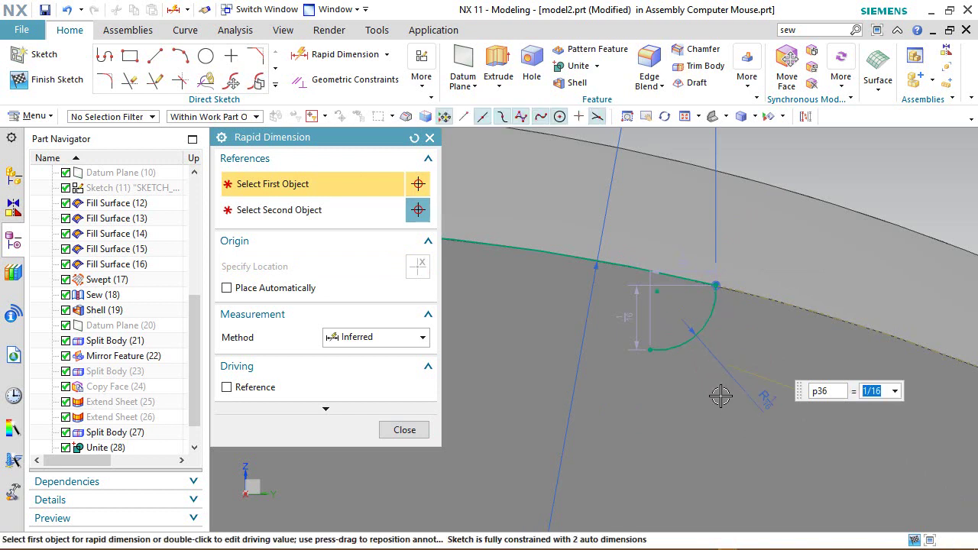
left_click(393, 430)
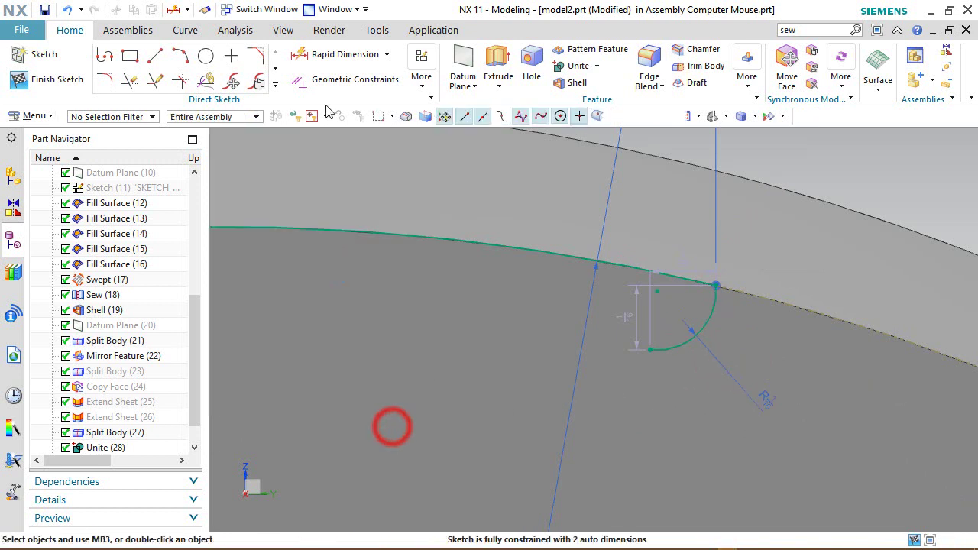
Dimension the vertical distance between the small end arc's two endpoints and set it to 3/64 in
left_click(324, 52)
scroll(779, 260, "up", 3)
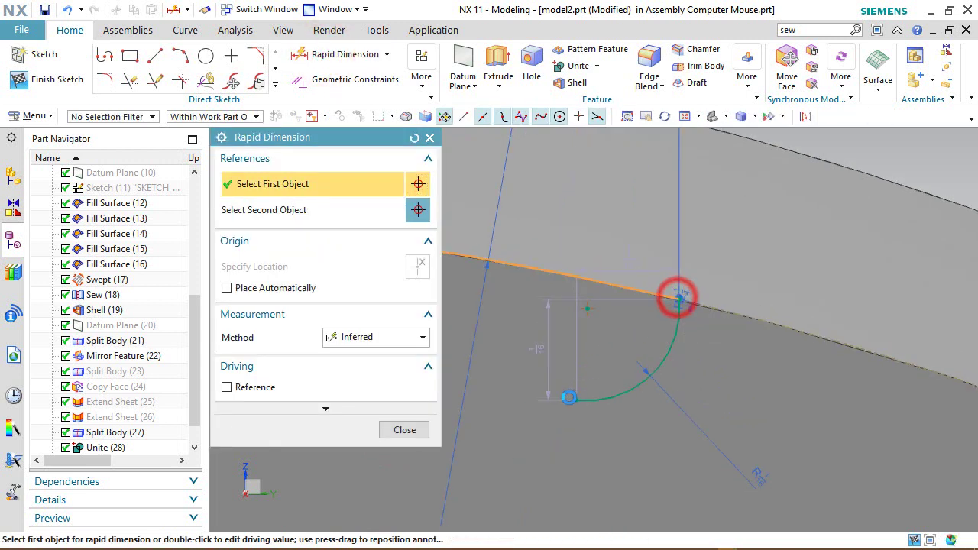
left_click(677, 298)
left_click(575, 401)
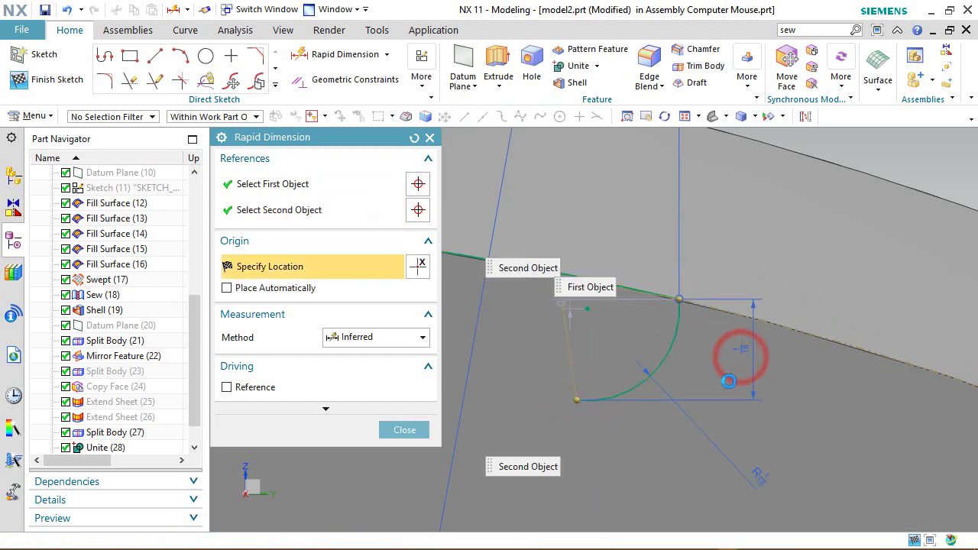
left_click(728, 380)
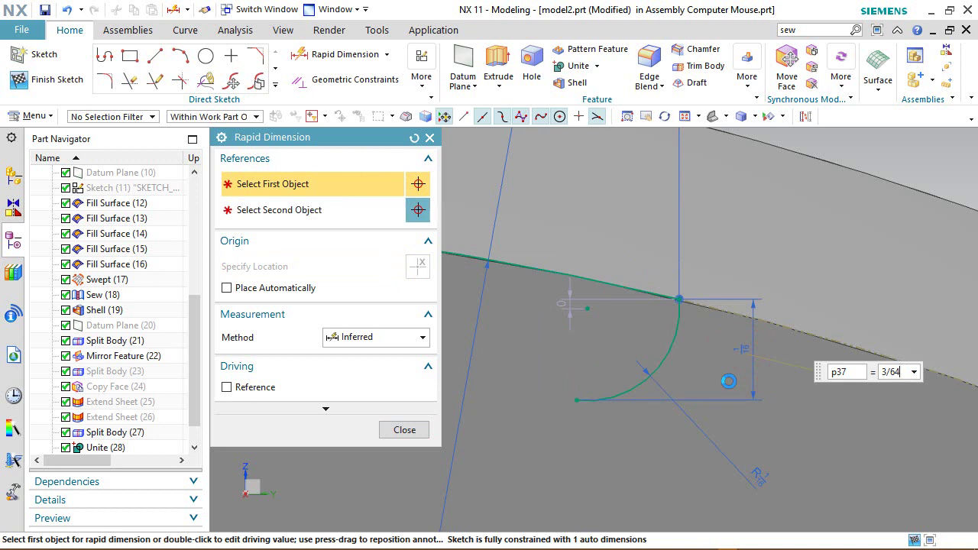
type("3/64")
key("Return")
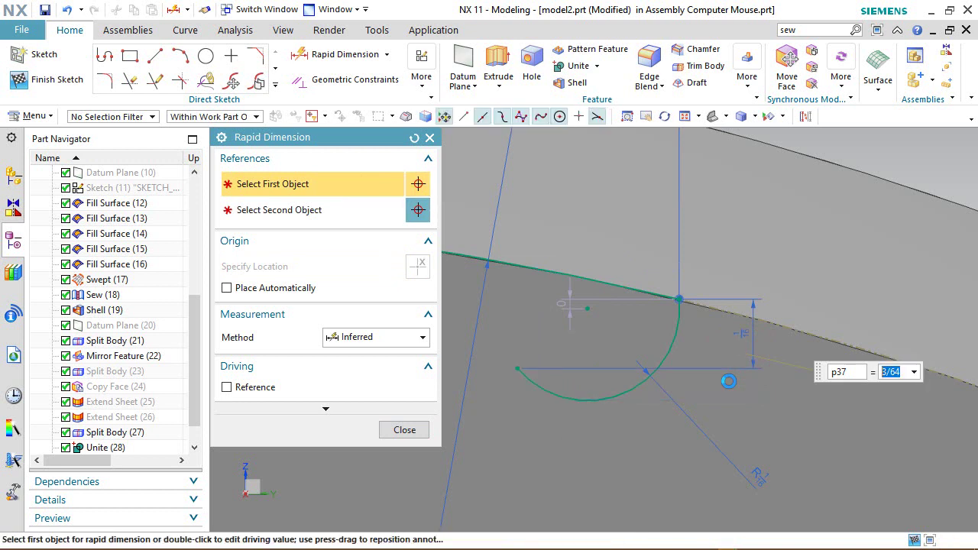
Dimension the horizontal distance between the small end arc's two endpoints and set it to 5/64 in
left_click(524, 367)
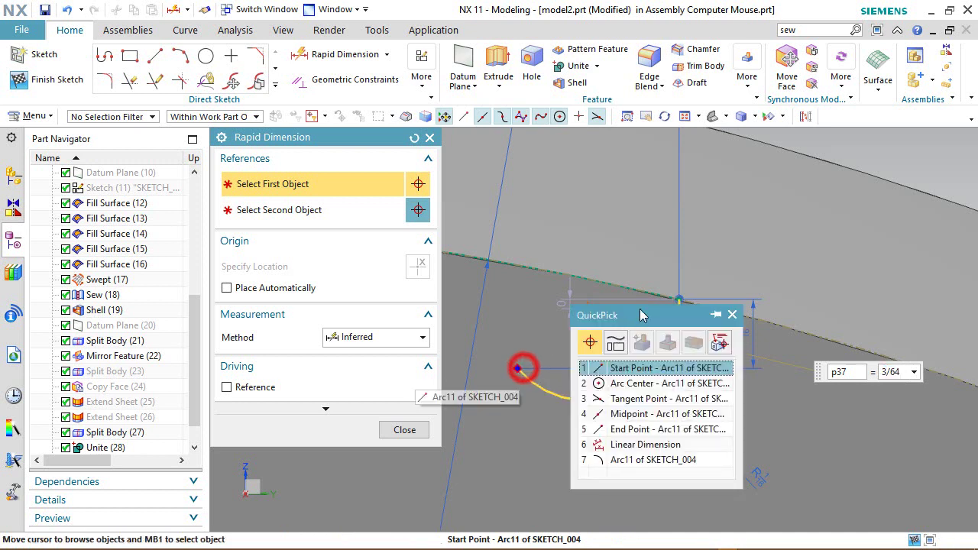
left_click(667, 369)
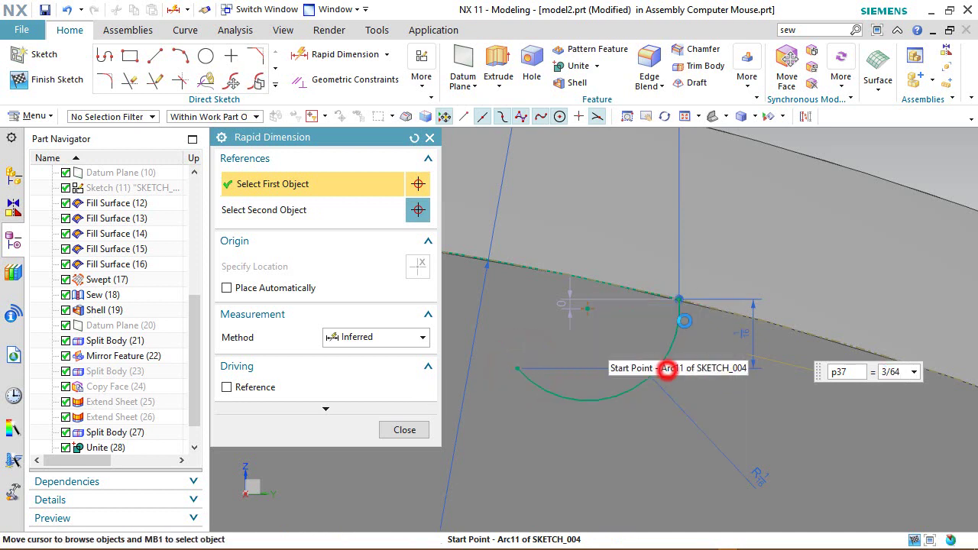
left_click(679, 297)
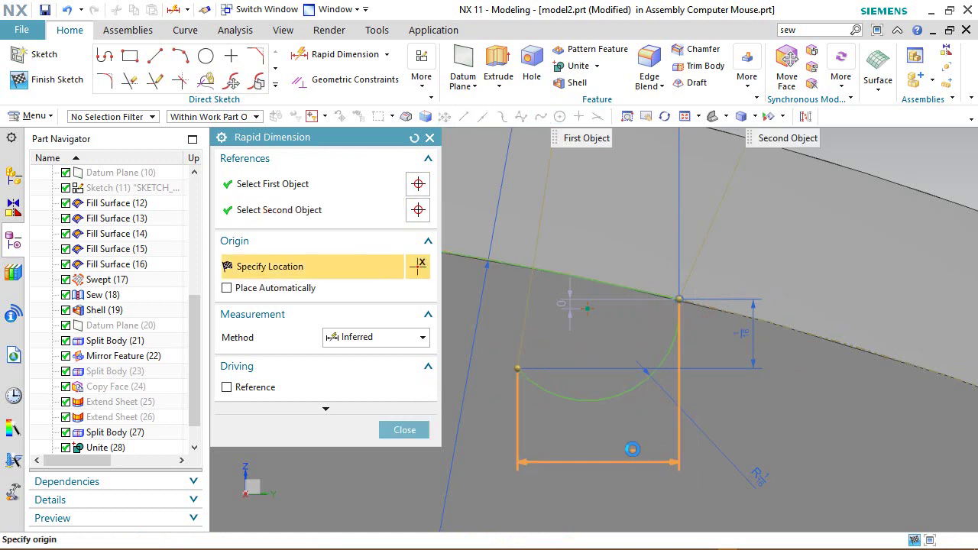
left_click(628, 458)
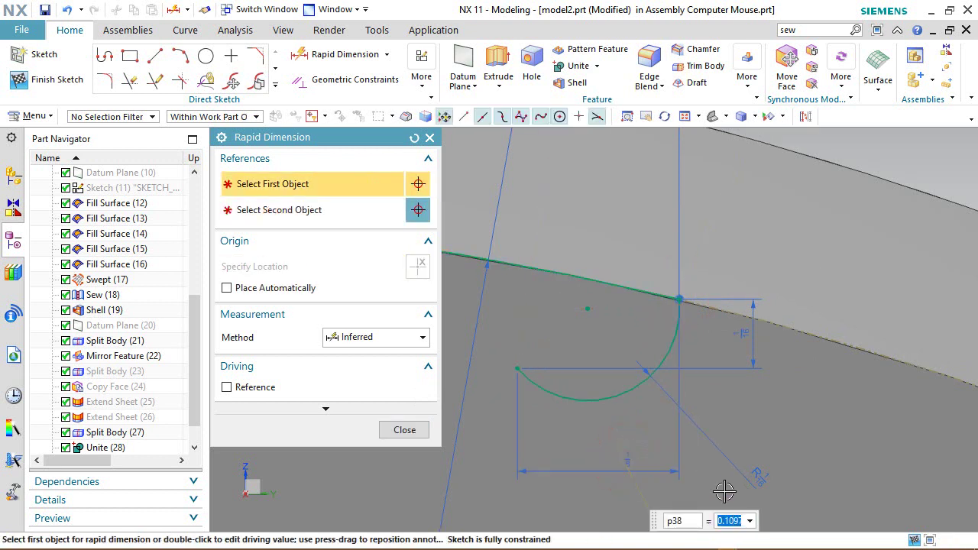
type("5/64")
key("Return")
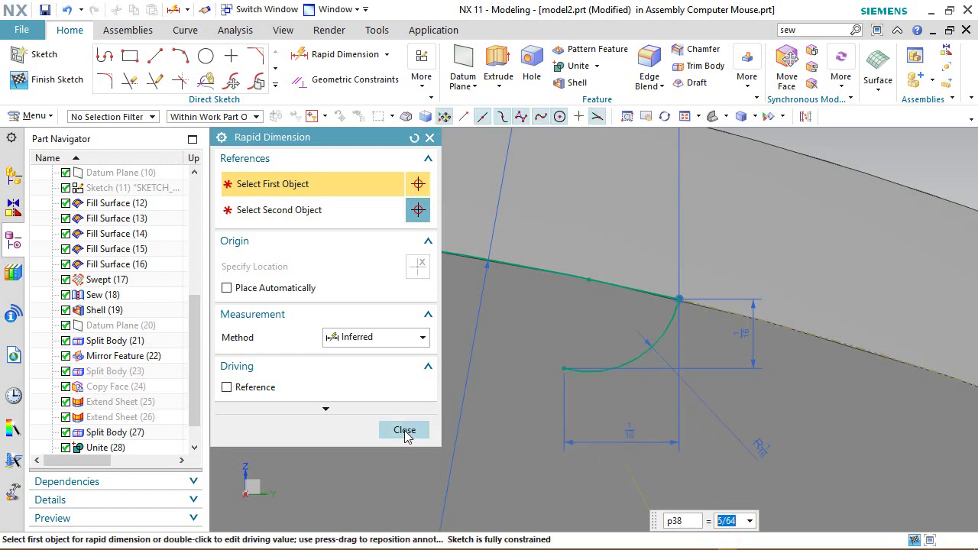
left_click(405, 431)
Draw an upward-bulging arc of about 1.1 in radius from the slanted line's lower end to the small end arc's free endpoint
middle_click_drag(507, 331, 677, 332)
scroll(677, 331, "down", 2)
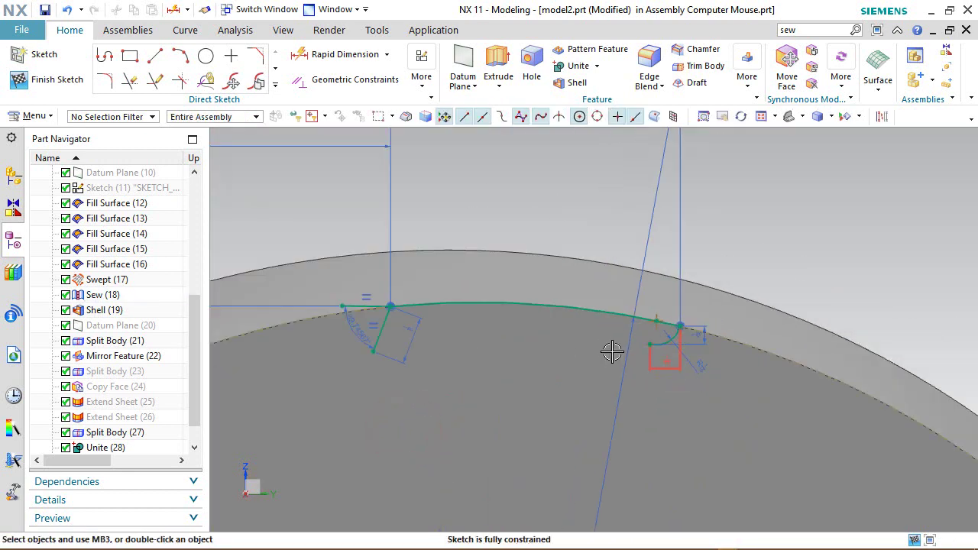
scroll(527, 360, "up", 1)
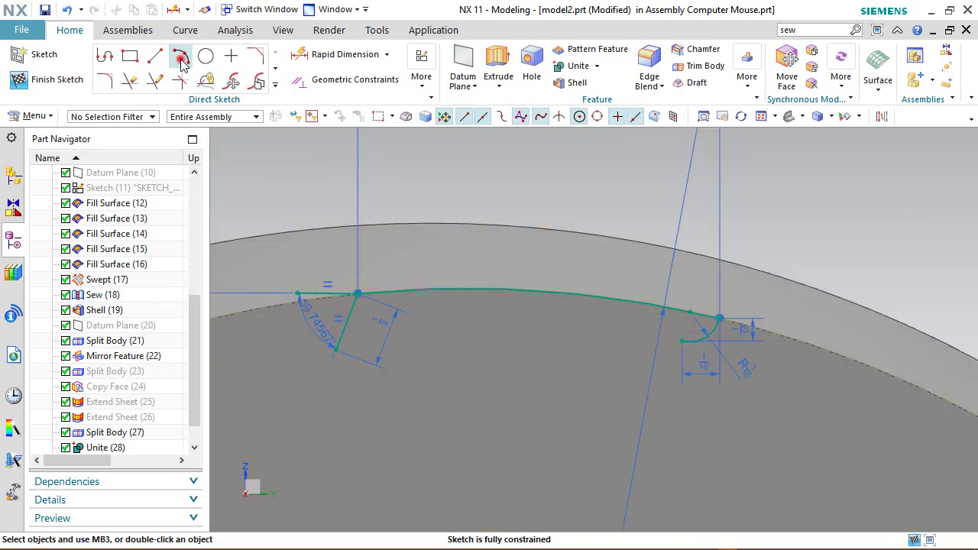
left_click(181, 58)
scroll(343, 382, "up", 3)
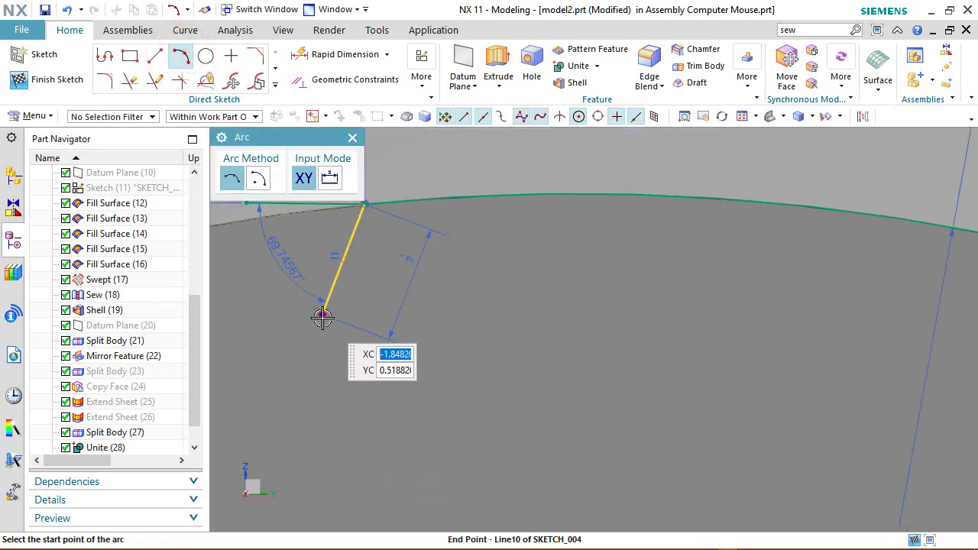
left_click(322, 318)
scroll(321, 324, "down", 2)
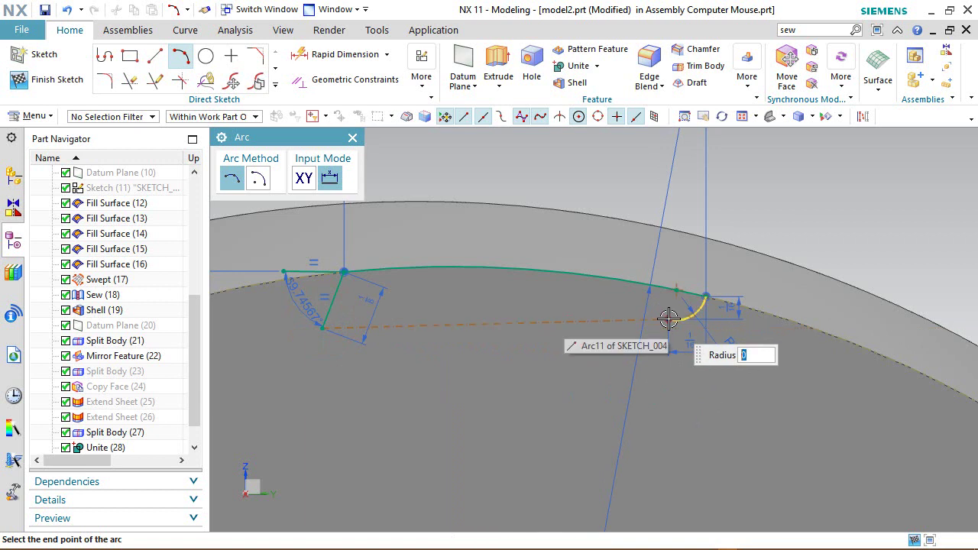
left_click(669, 319)
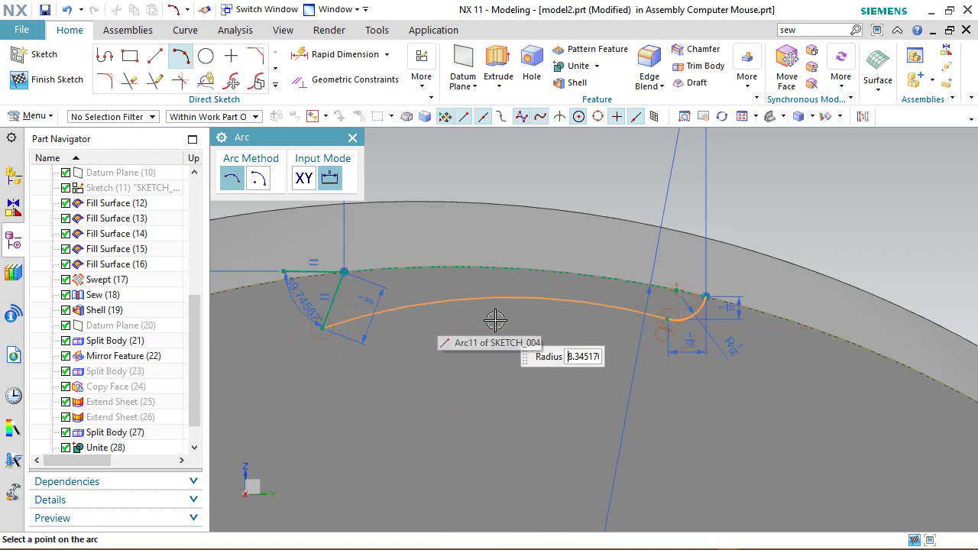
scroll(527, 329, "up", 1)
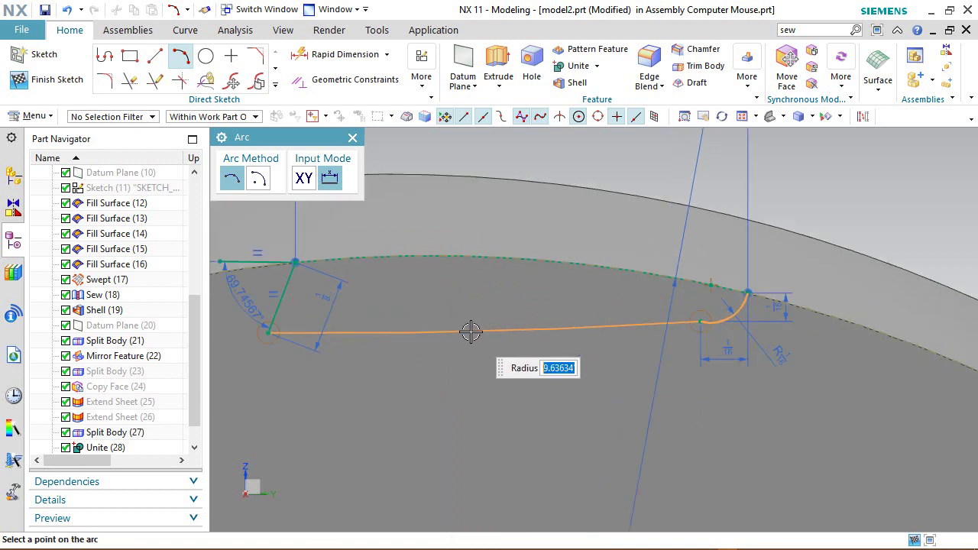
left_click(511, 293)
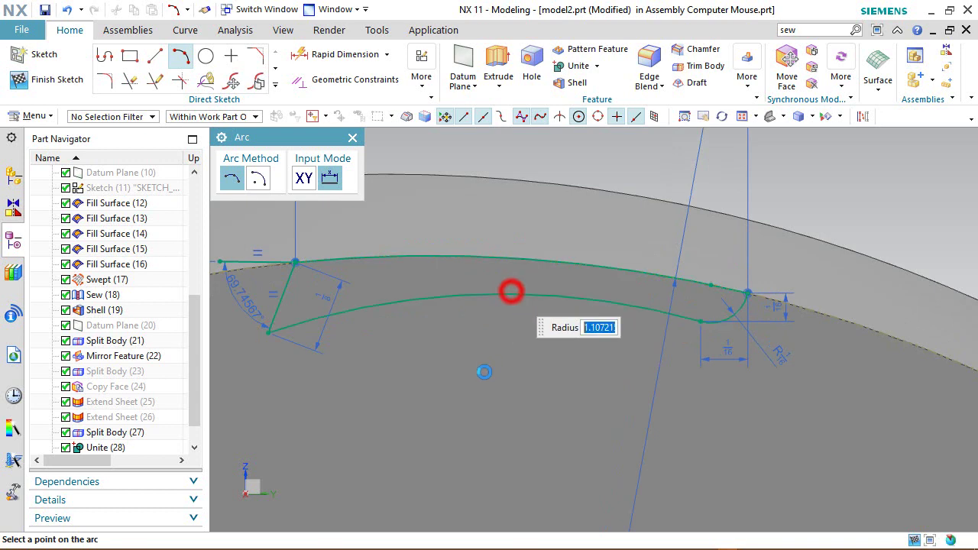
key("Escape")
Open the sketch in the sketch task environment and delete the constraint where the long lower arc meets the small end arc
double_click(536, 297)
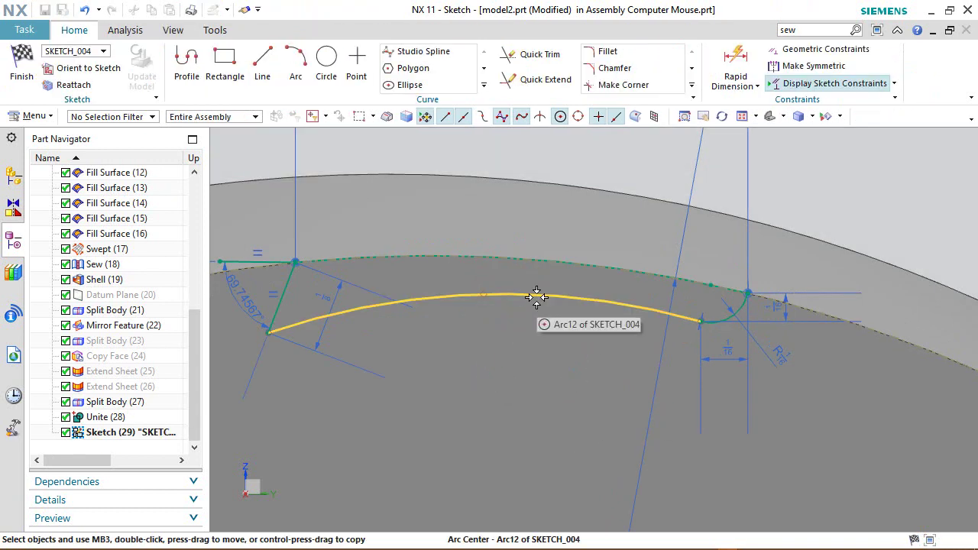
left_click(536, 296)
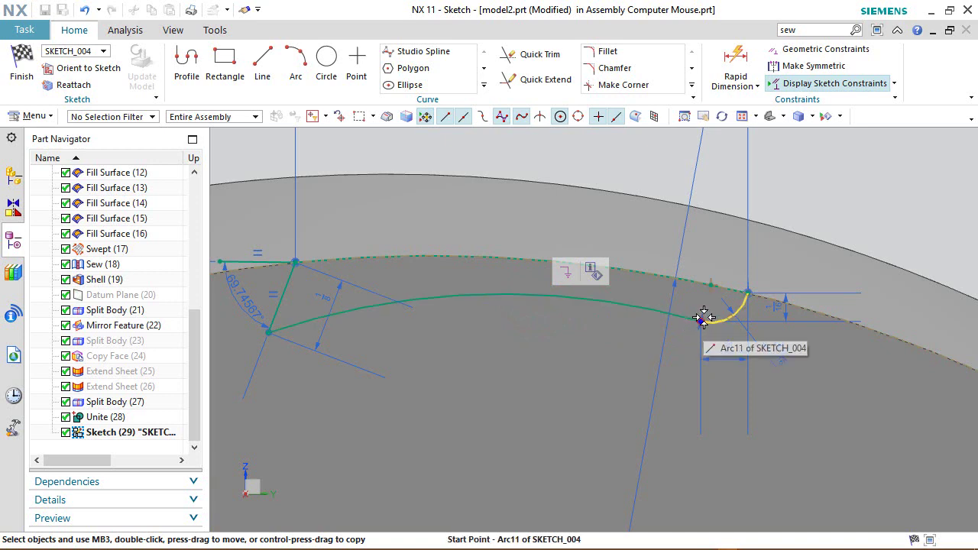
scroll(695, 344, "up", 5)
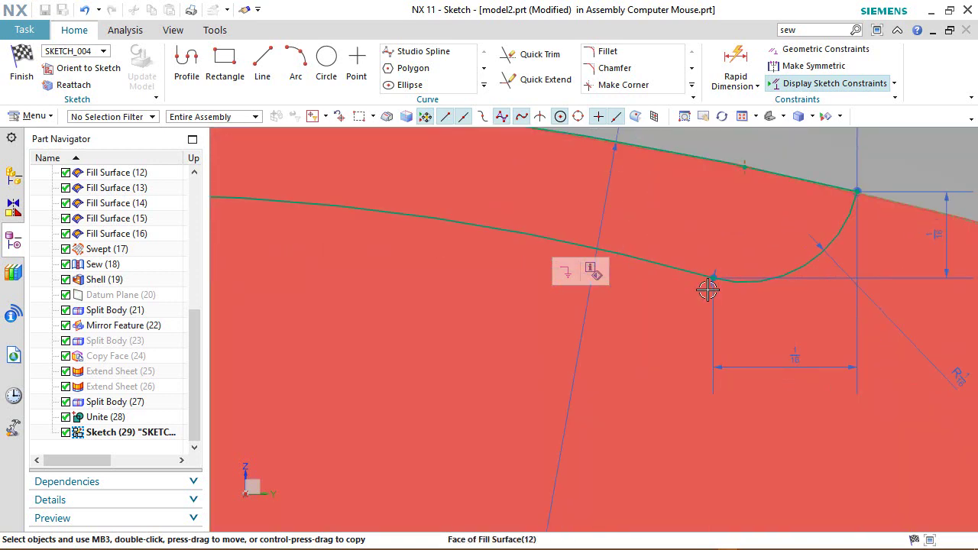
mouse_move(744, 320)
left_mouse_down()
mouse_move(738, 328)
mouse_move(733, 305)
left_mouse_up()
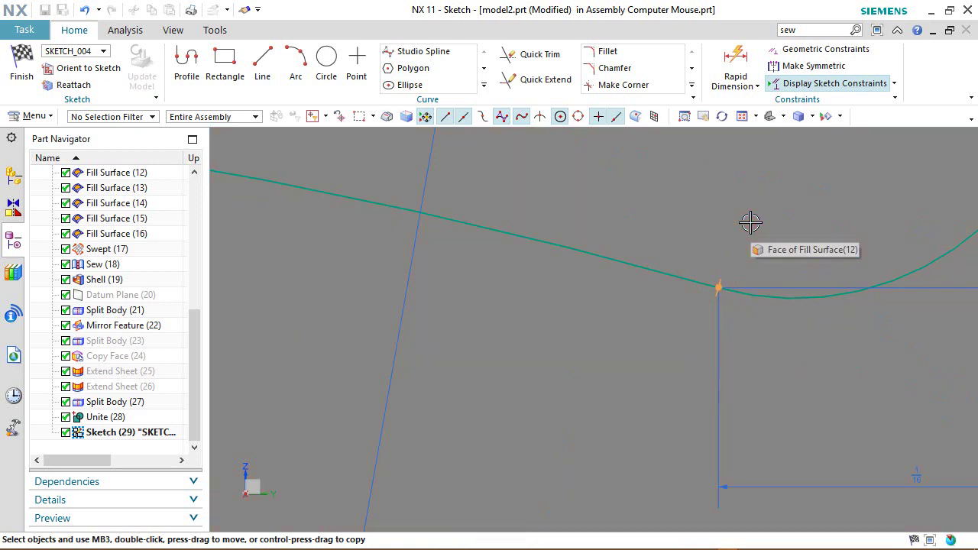
key("Delete")
scroll(715, 269, "down", 6)
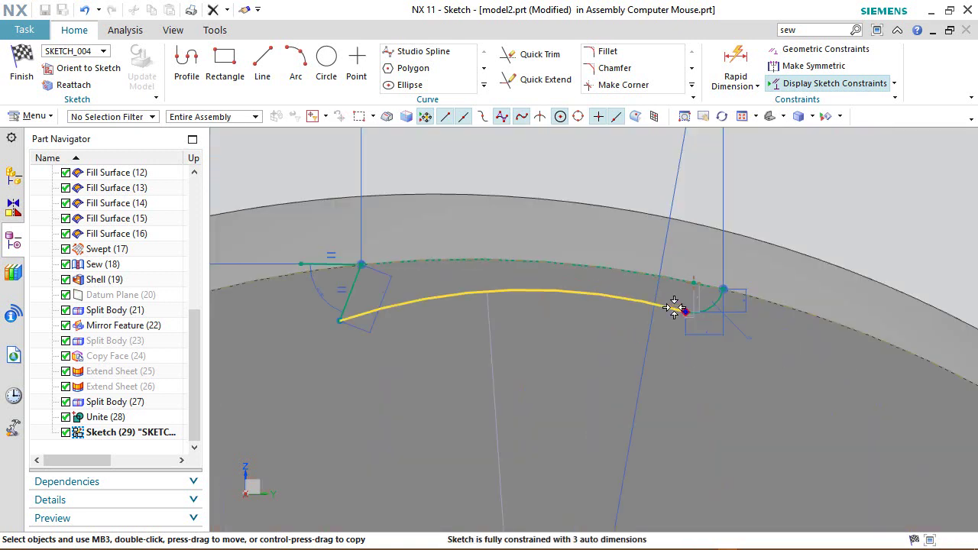
Turn the long lower arc's automatic radius dimension into a driving one and set it to 2.28434 in
scroll(524, 374, "up", 3)
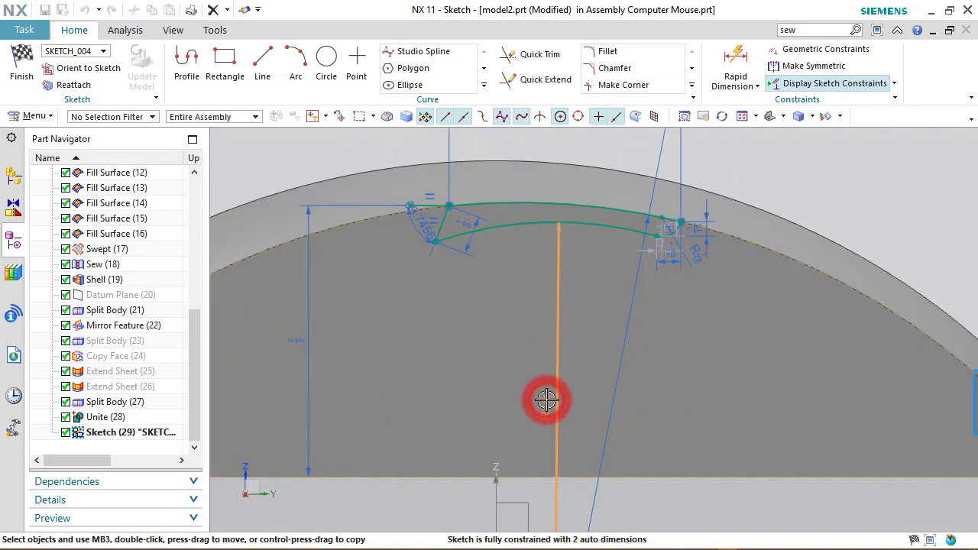
double_click(545, 399)
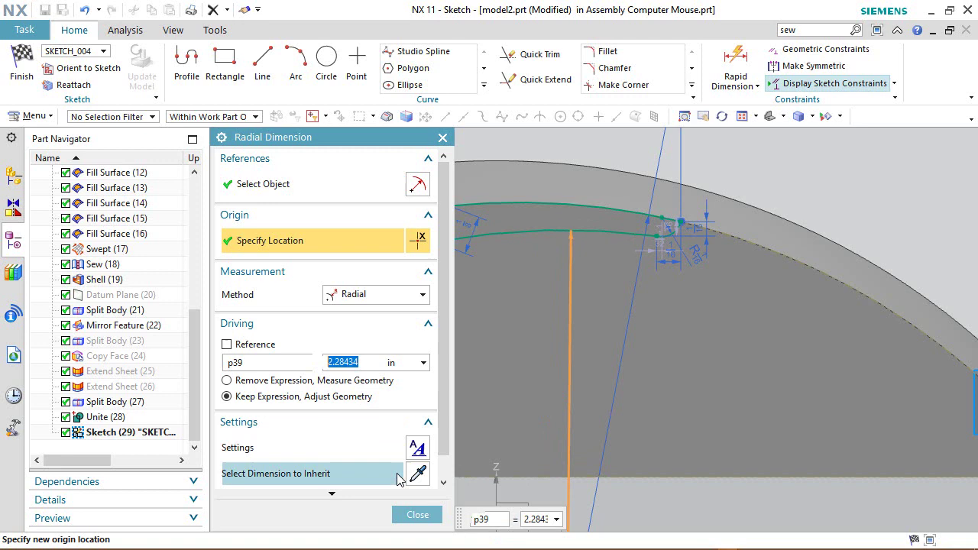
left_click(417, 515)
scroll(687, 230, "down", 3)
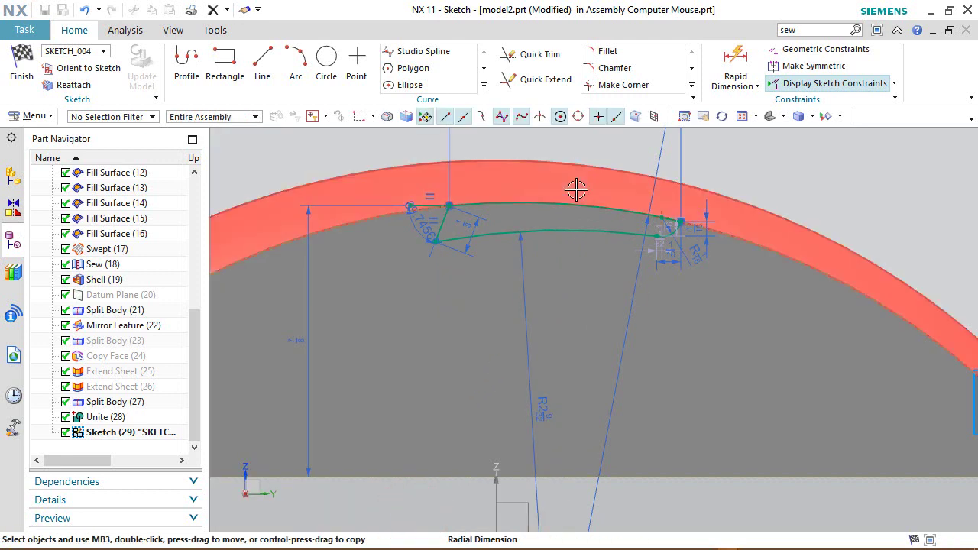
Make the long lower arc's free end coincident with the small end arc's open endpoint to close the profile
scroll(574, 190, "up", 6)
scroll(729, 288, "down", 2)
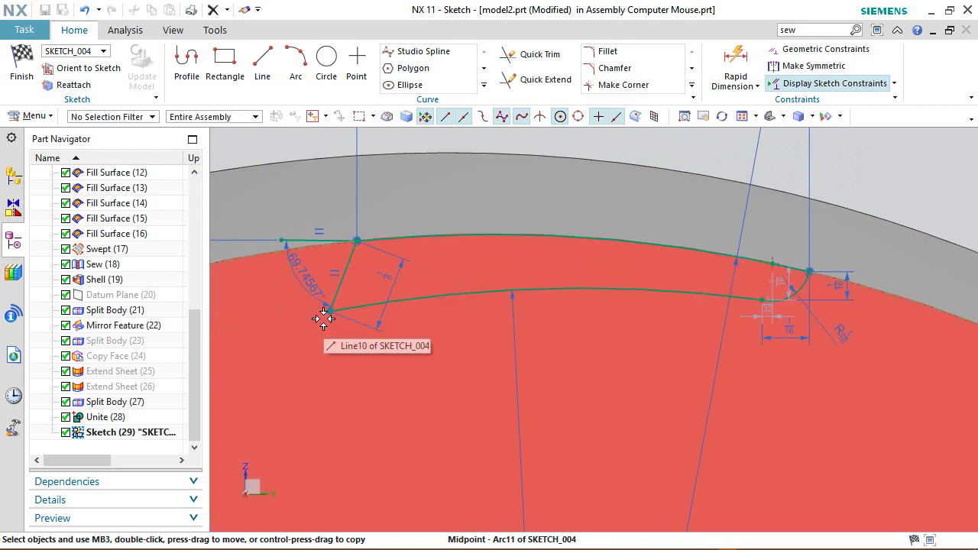
left_click(324, 315)
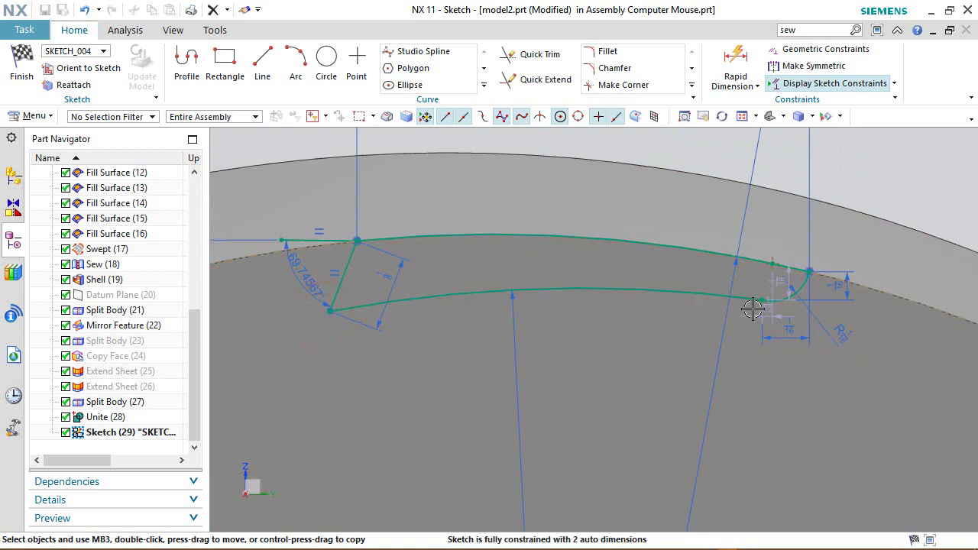
mouse_move(763, 302)
left_mouse_down()
mouse_move(690, 353)
mouse_move(680, 339)
left_mouse_up()
left_click(680, 334)
scroll(767, 328, "up", 2)
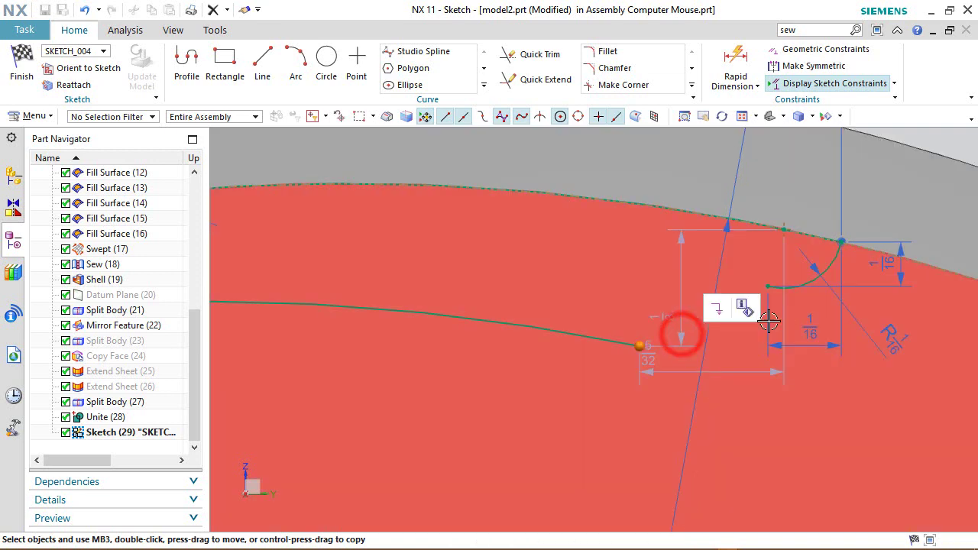
left_click(767, 291)
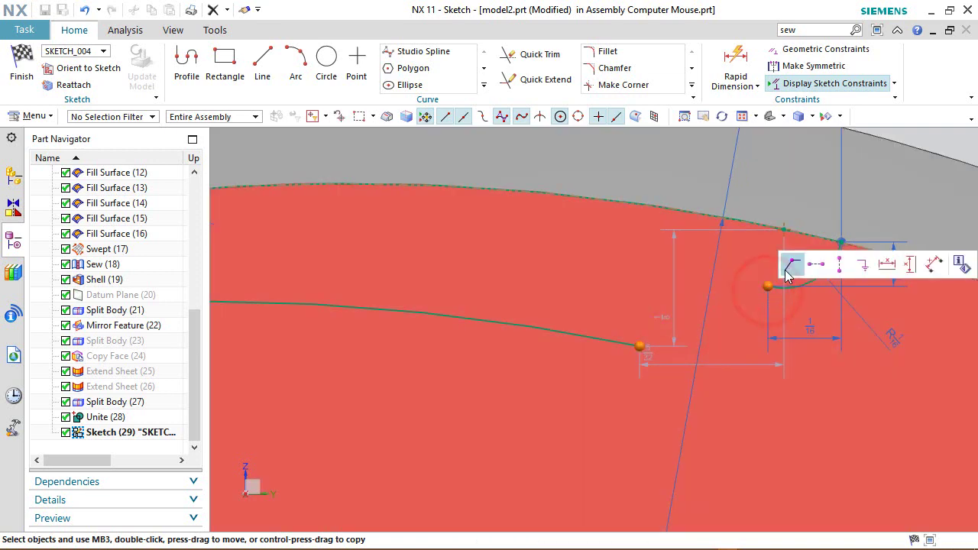
left_click(789, 269)
scroll(644, 277, "down", 2)
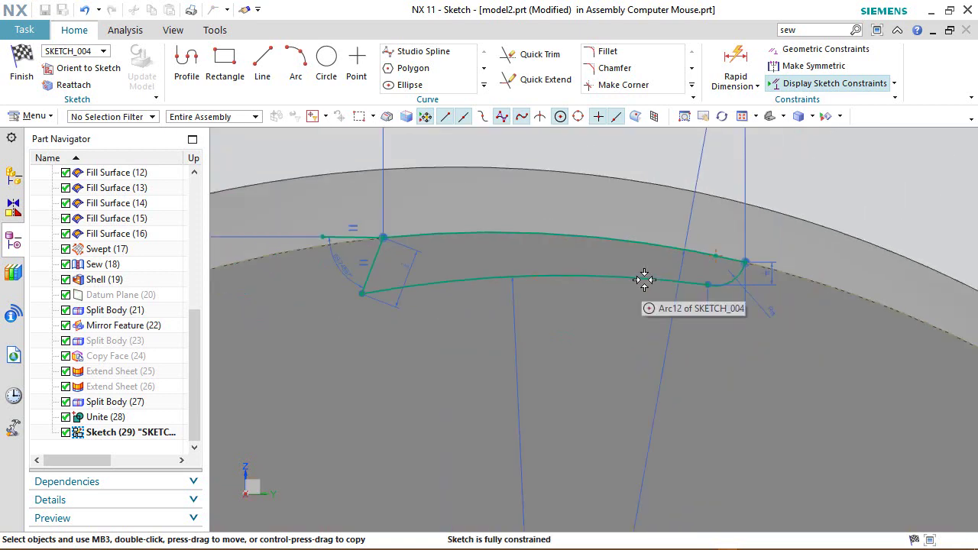
Convert the short horizontal line beside the profile's upper corner to a reference line and finish the sketch
key("ctrl+q")
left_click(574, 143)
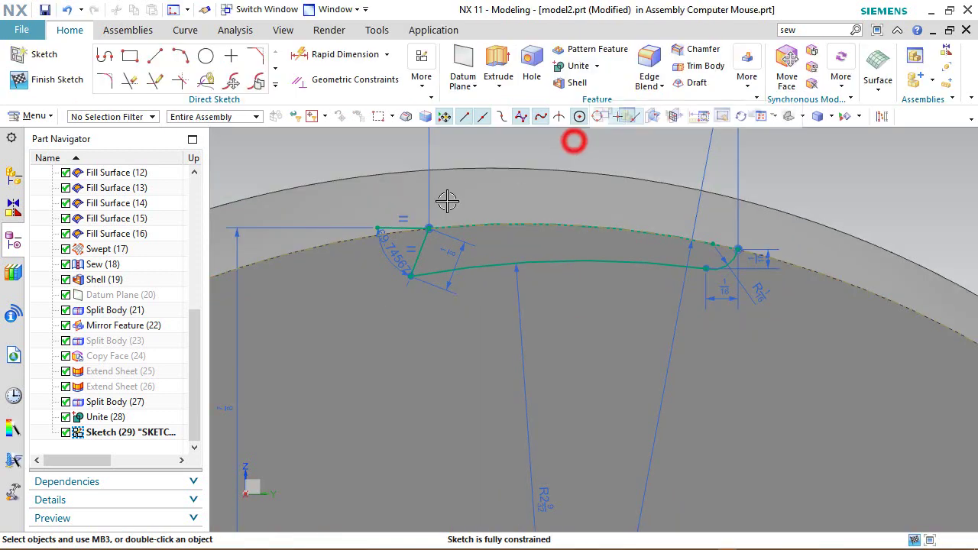
left_click(390, 226)
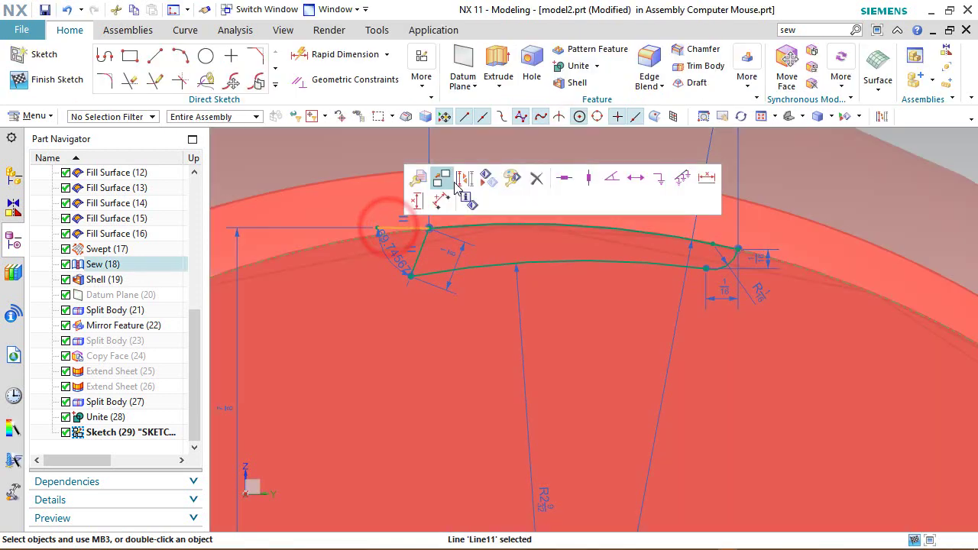
left_click(464, 180)
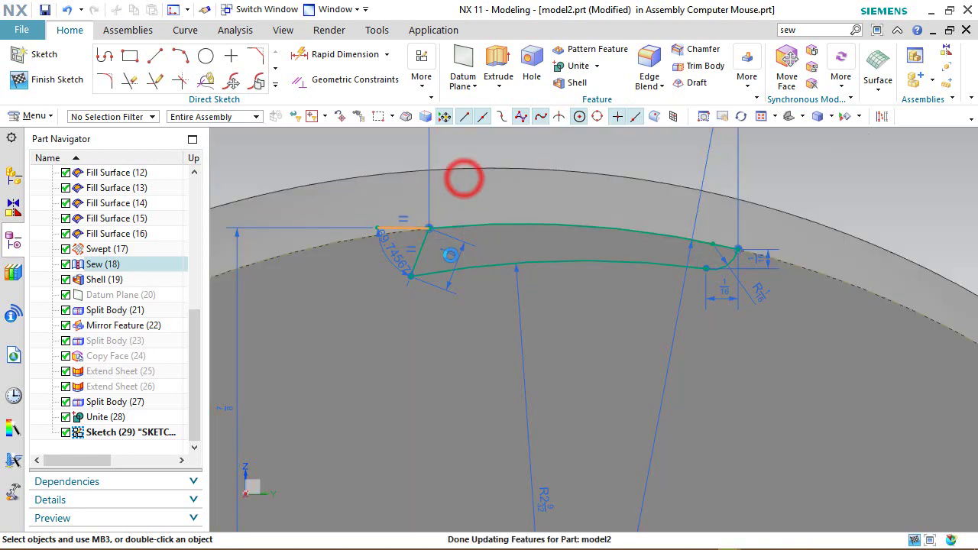
right_click(745, 202)
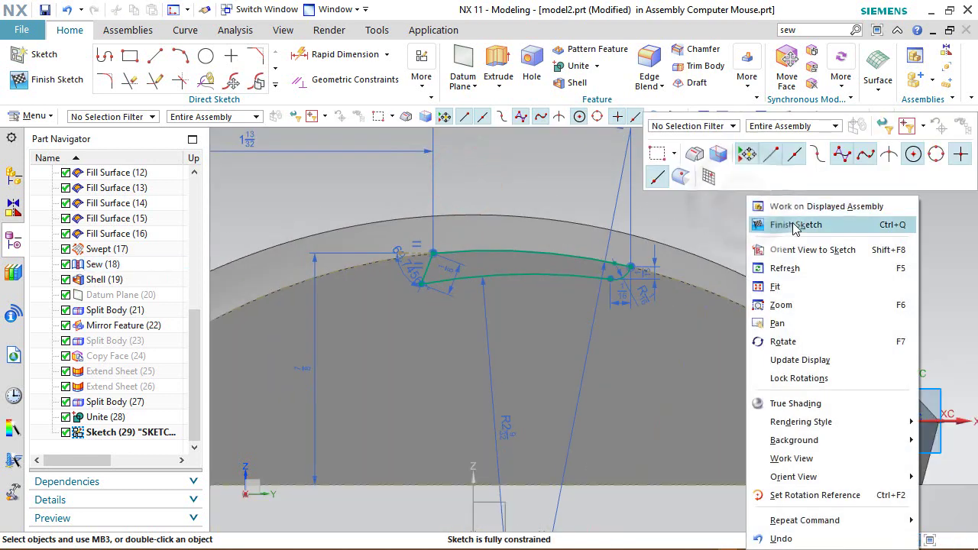
left_click(792, 223)
Set up an extrusion of the closed side-face profile from 0.12525 in to -2.65 in, spanning both side walls
left_click(802, 116)
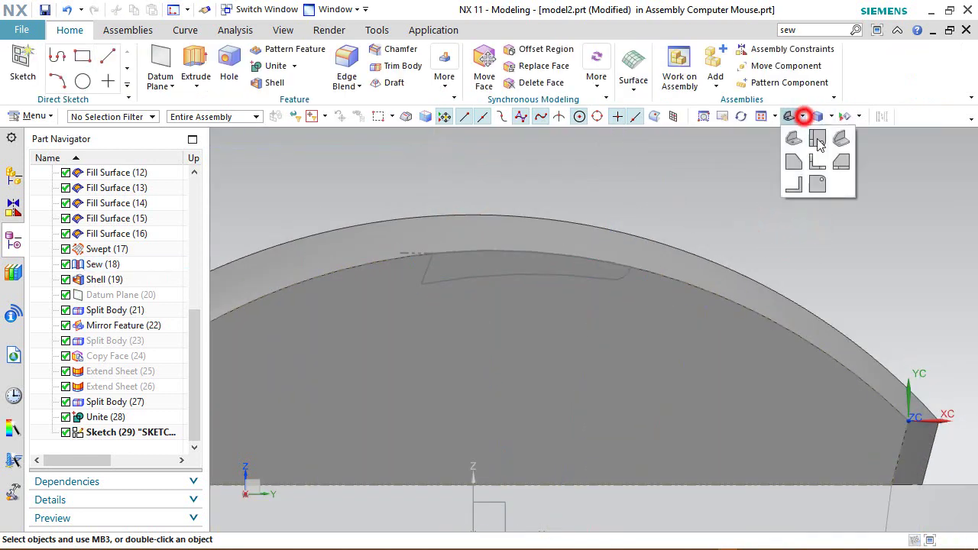
left_click(844, 134)
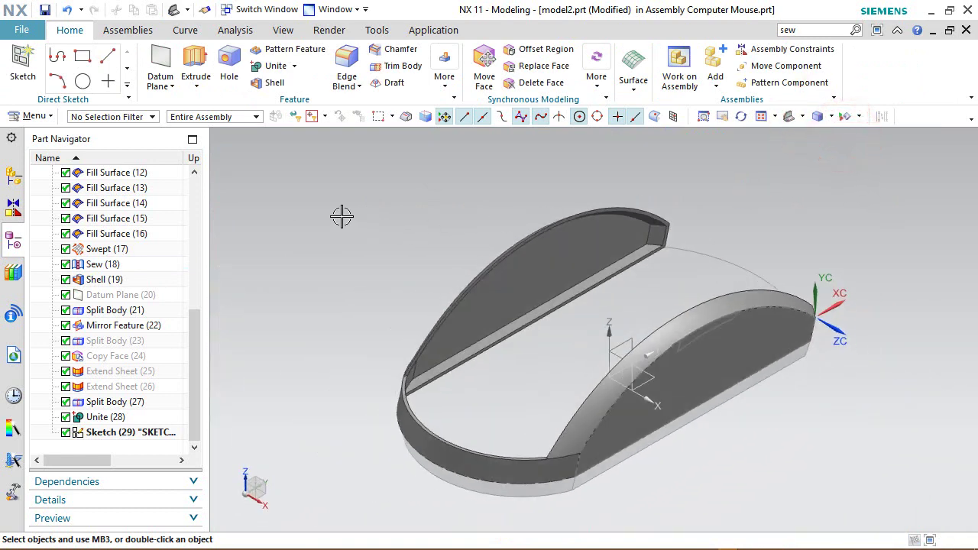
left_click(341, 215)
left_click(196, 62)
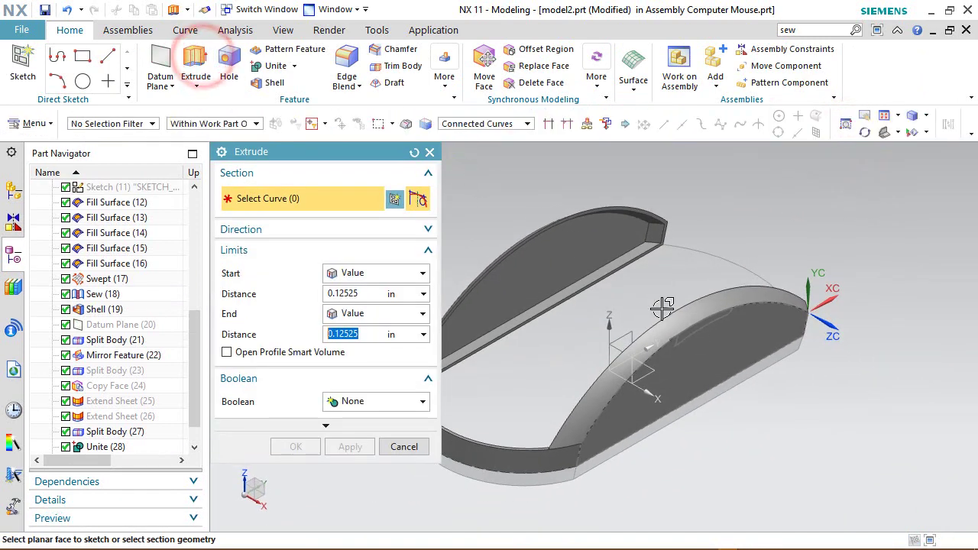
left_click(703, 333)
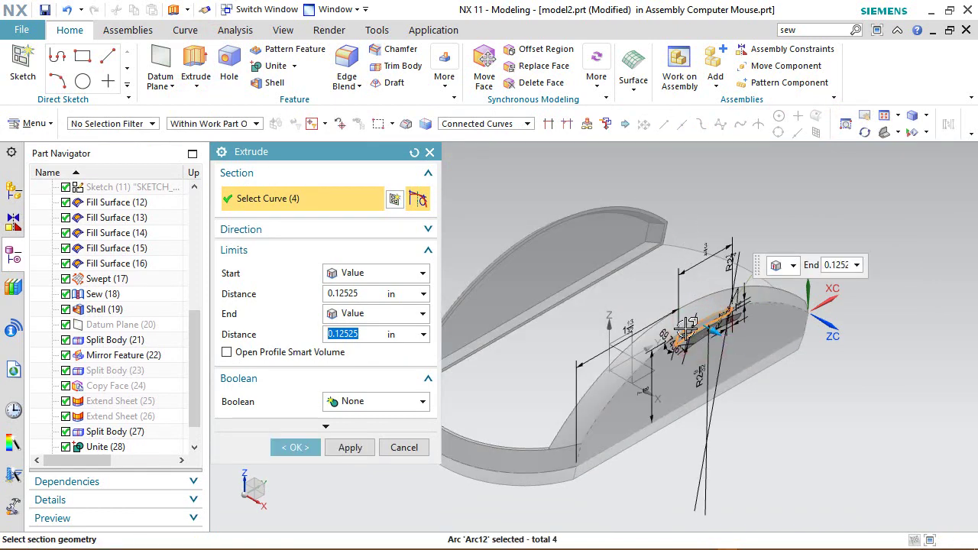
scroll(687, 328, "up", 5)
scroll(749, 363, "down", 3)
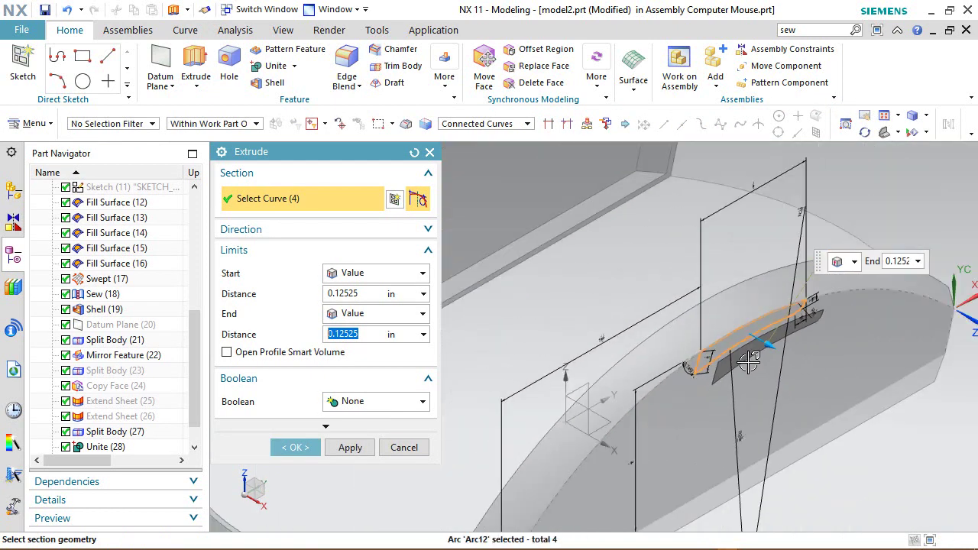
scroll(749, 363, "down", 2)
left_click_drag(760, 353, 503, 197)
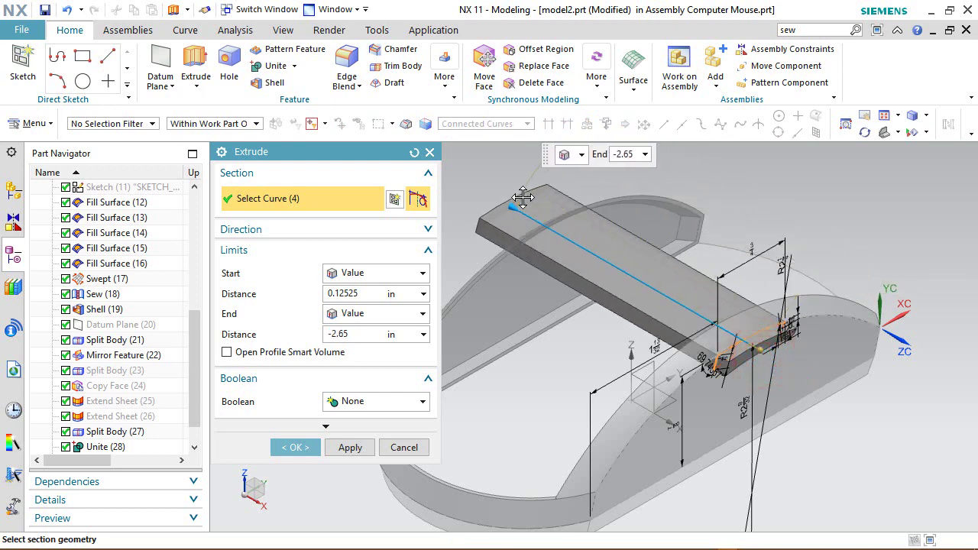
Subtract the extrusion from the mouse's upper body to cut a slot through both side walls
left_click(380, 401)
left_click(356, 449)
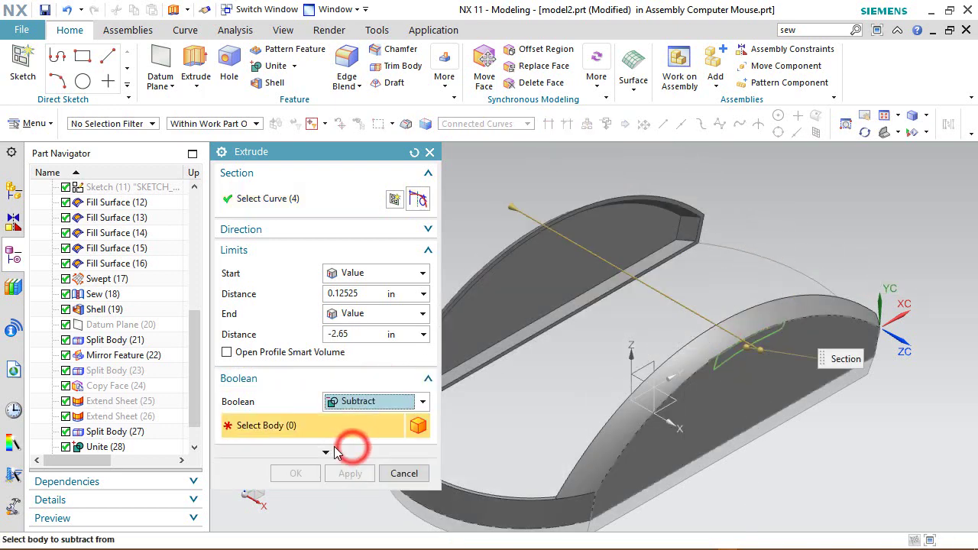
left_click(535, 253)
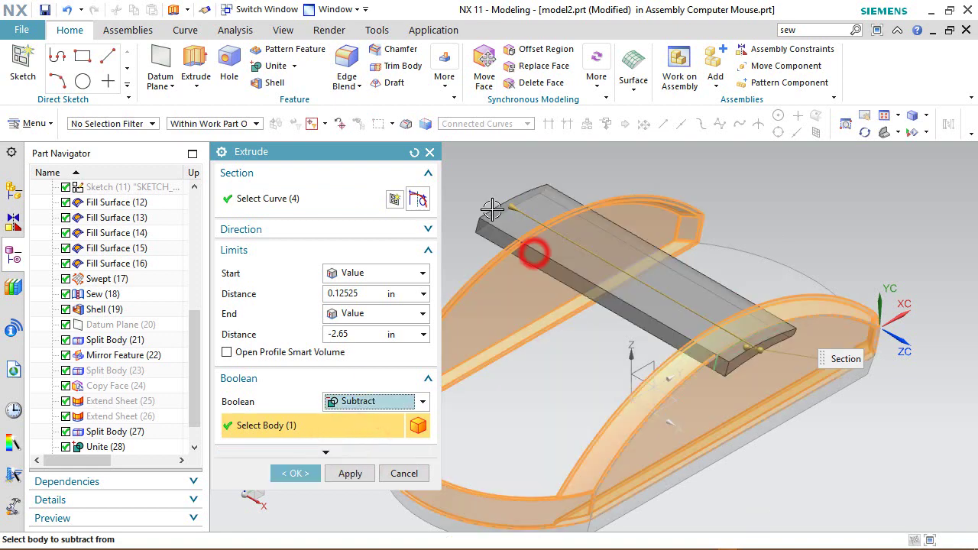
left_click(314, 473)
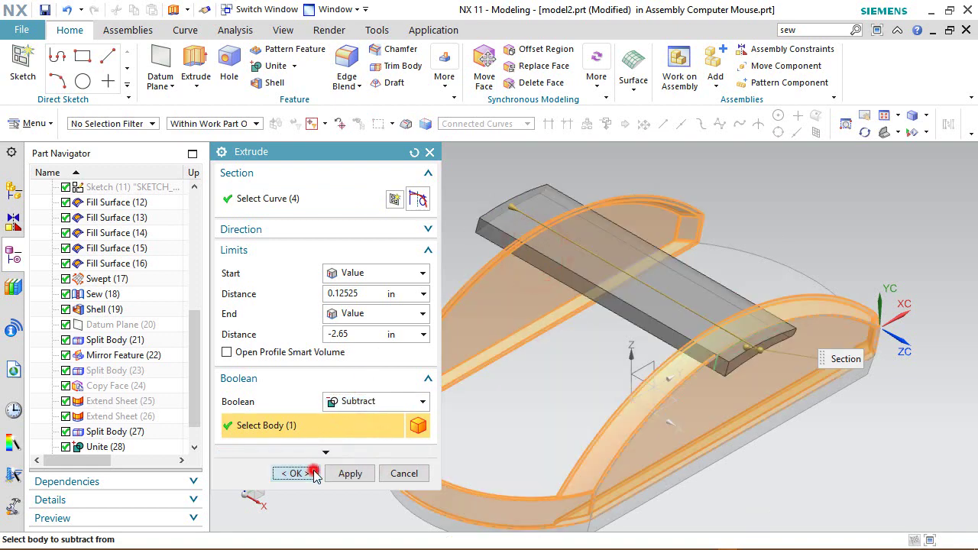
Hide all sketches and inspect the slot cut in the near side wall
left_click(283, 29)
left_click(223, 68)
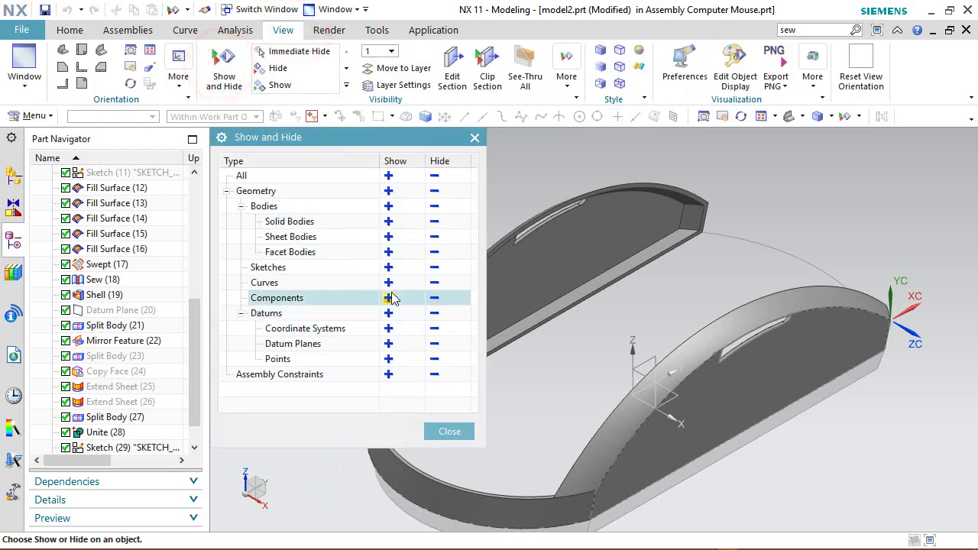
left_click(433, 267)
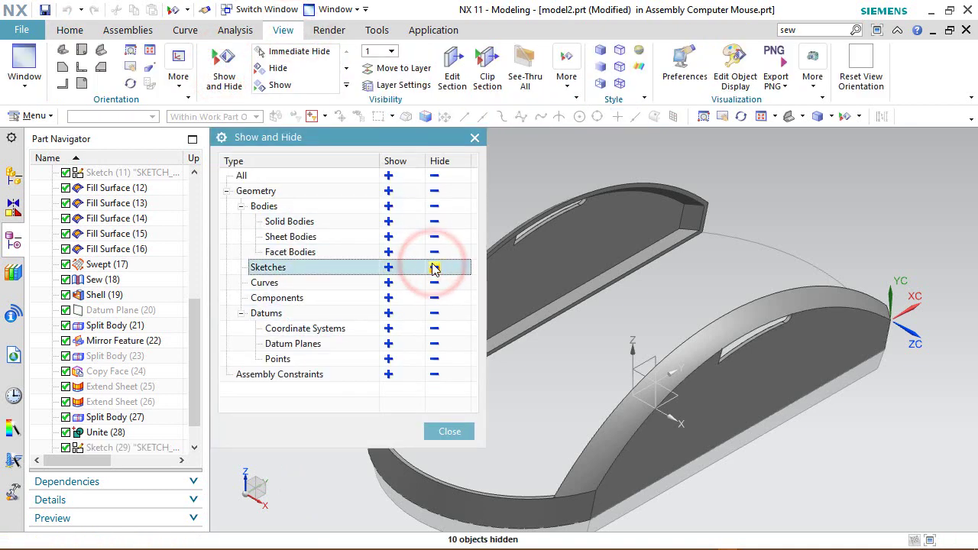
left_click(449, 431)
scroll(452, 430, "up", 5)
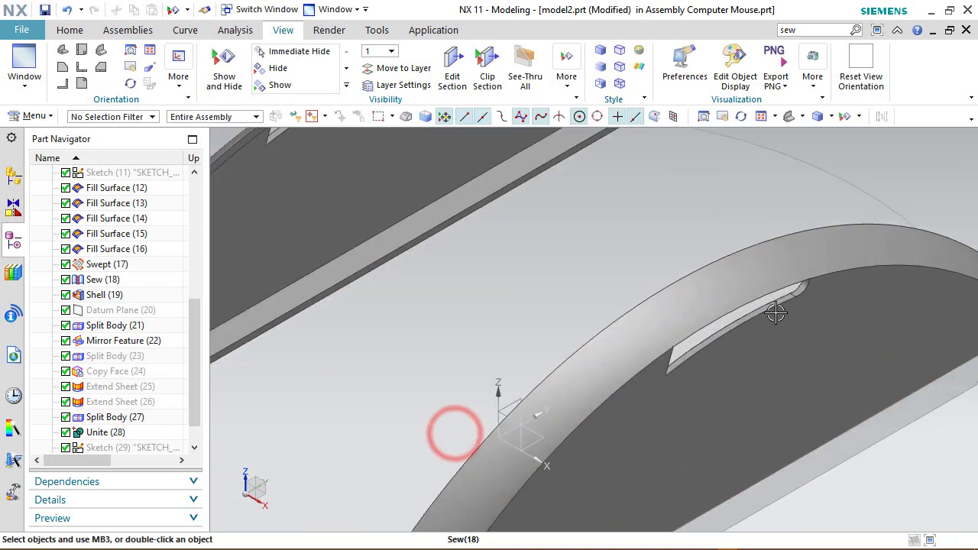
middle_click_drag(774, 334, 485, 159)
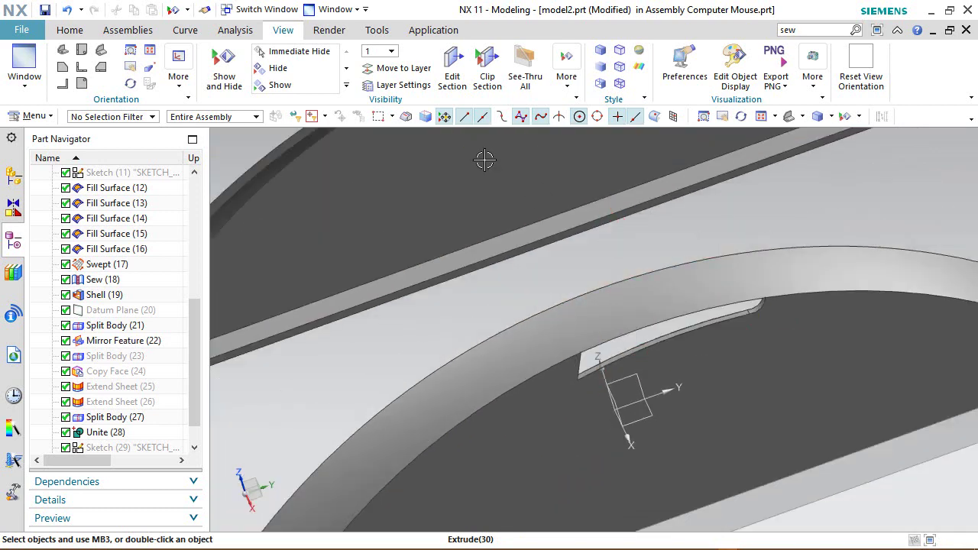
Return the model to the isometric view and save the part
left_click(789, 115)
left_click(77, 31)
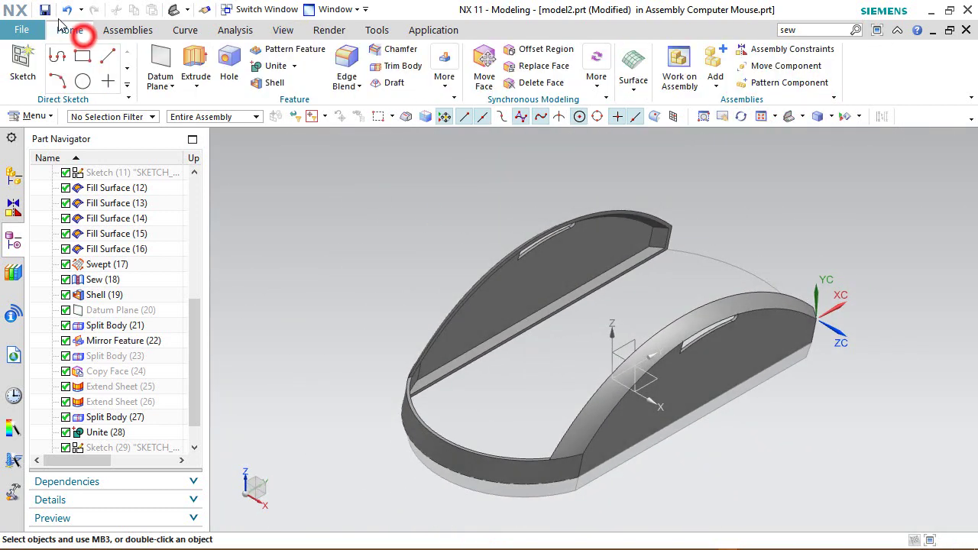
left_click(45, 9)
left_click(441, 178)
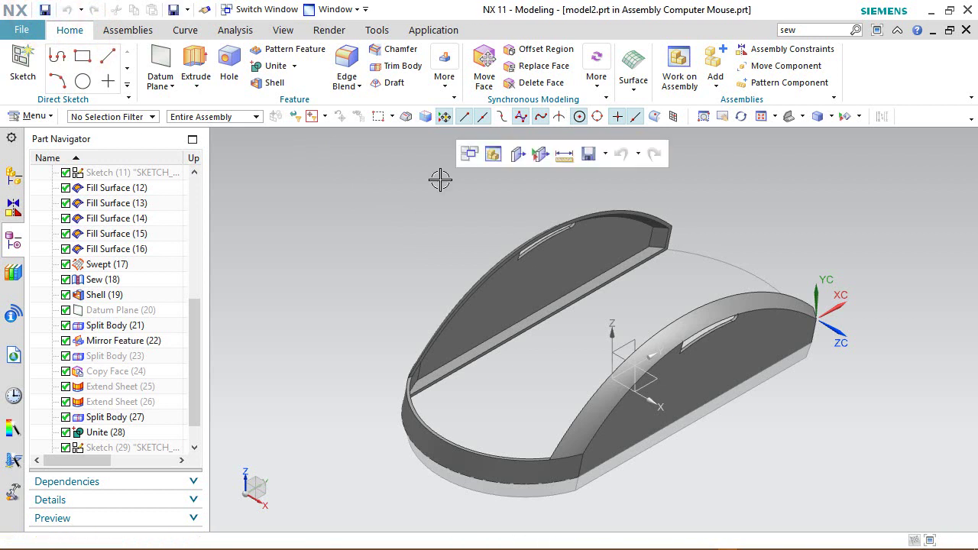
left_click_drag(193, 365, 194, 381)
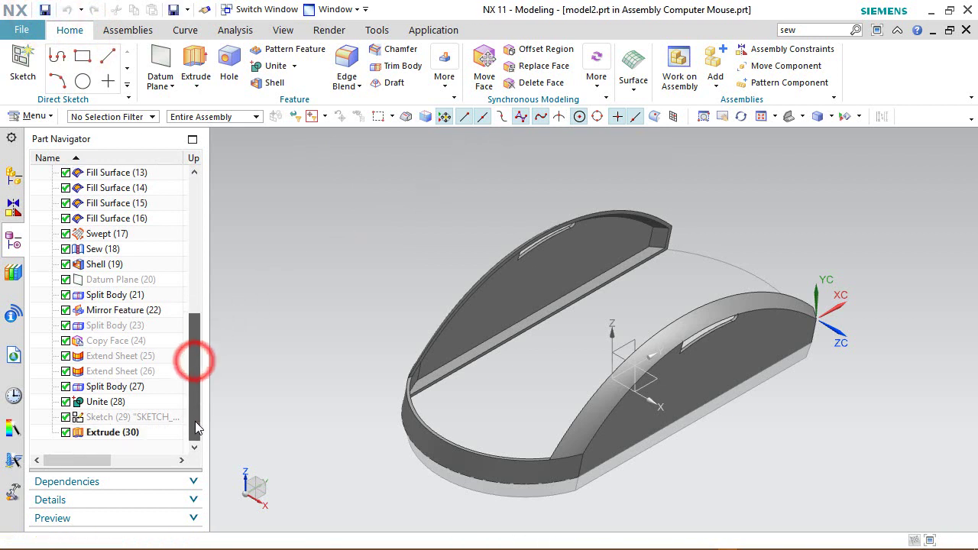
Make the top-level Computer Mouse assembly the work part, show its component tree, and save it
left_click(344, 262)
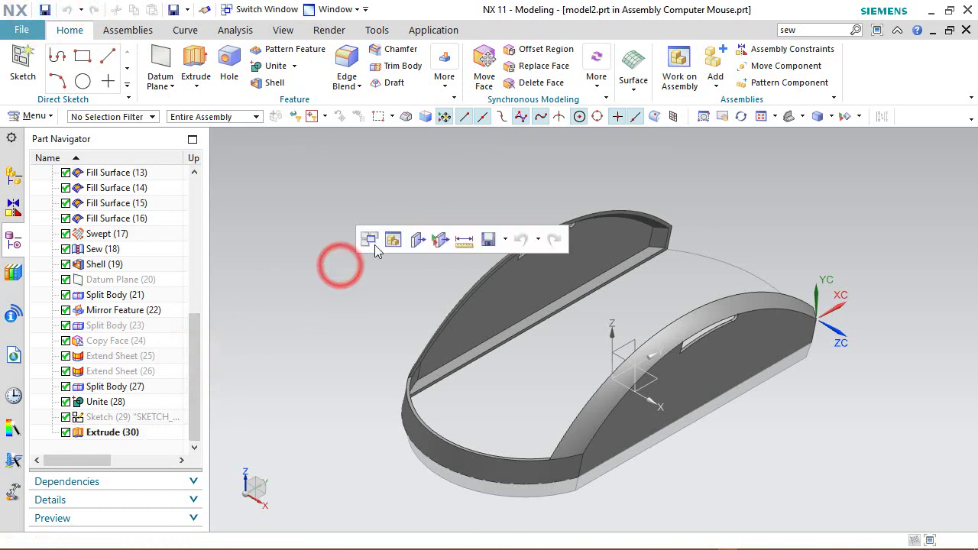
left_click(395, 240)
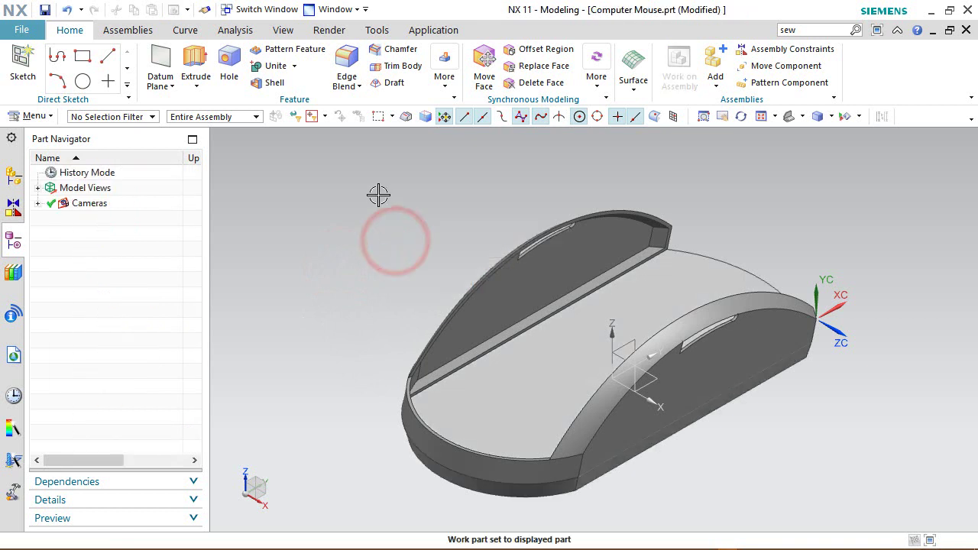
left_click(12, 176)
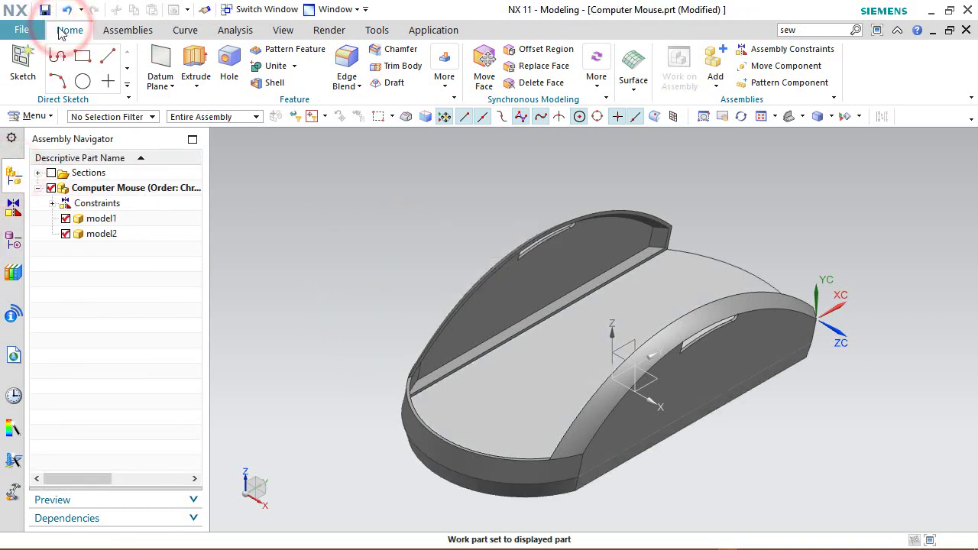
left_click(284, 136)
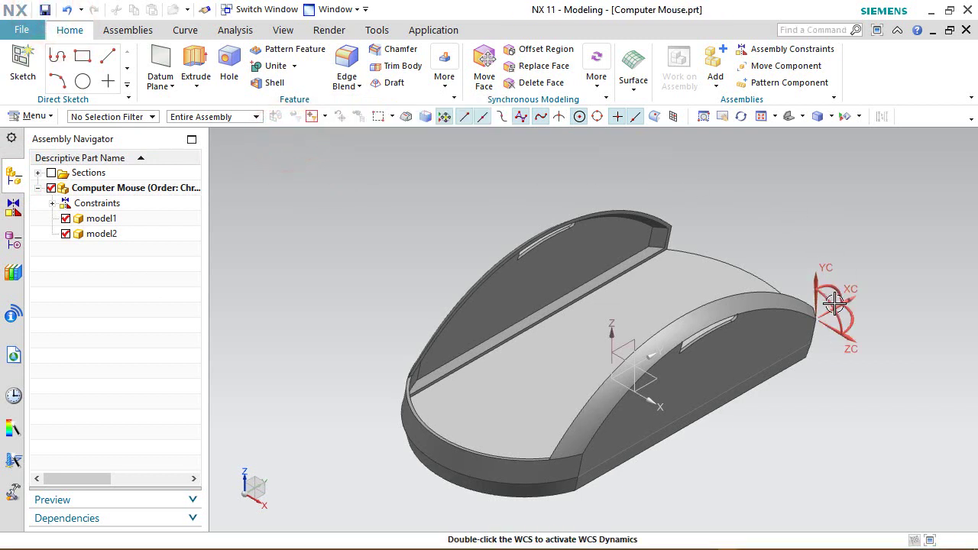
Move the WCS origin to the existing point in MODEL1 at the datum coordinate system's origin and save the assembly
double_click(835, 303)
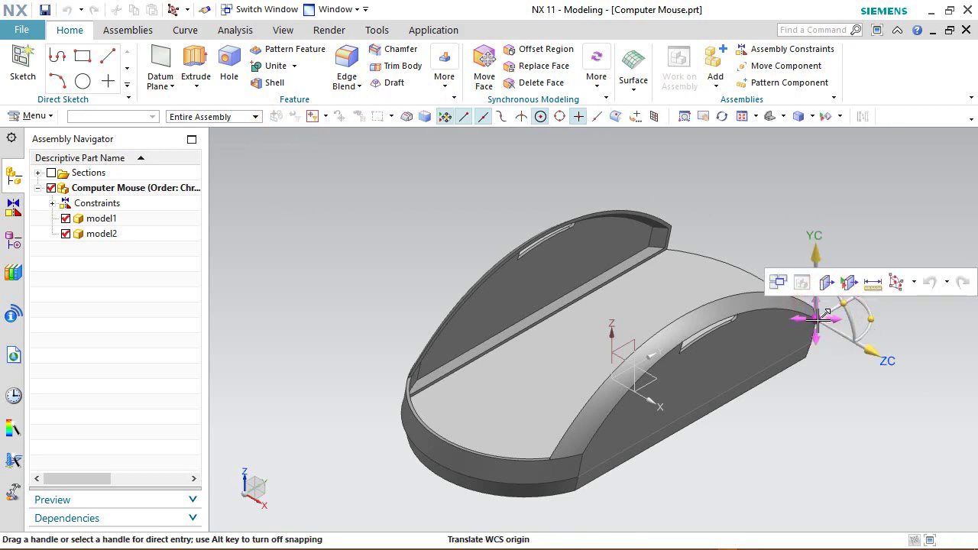
left_click_drag(819, 320, 688, 455)
middle_click_drag(628, 480, 621, 425)
scroll(620, 425, "down", 3)
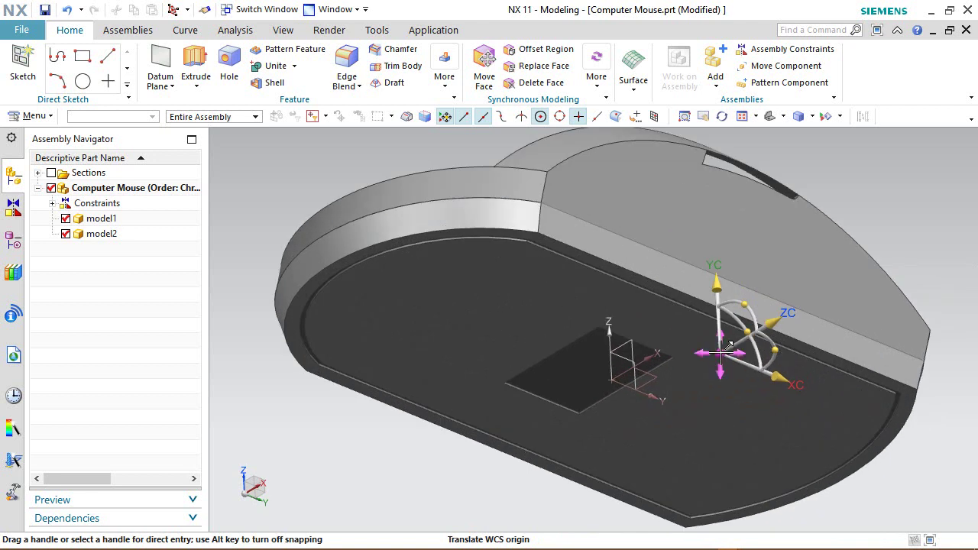
left_click_drag(721, 352, 613, 380)
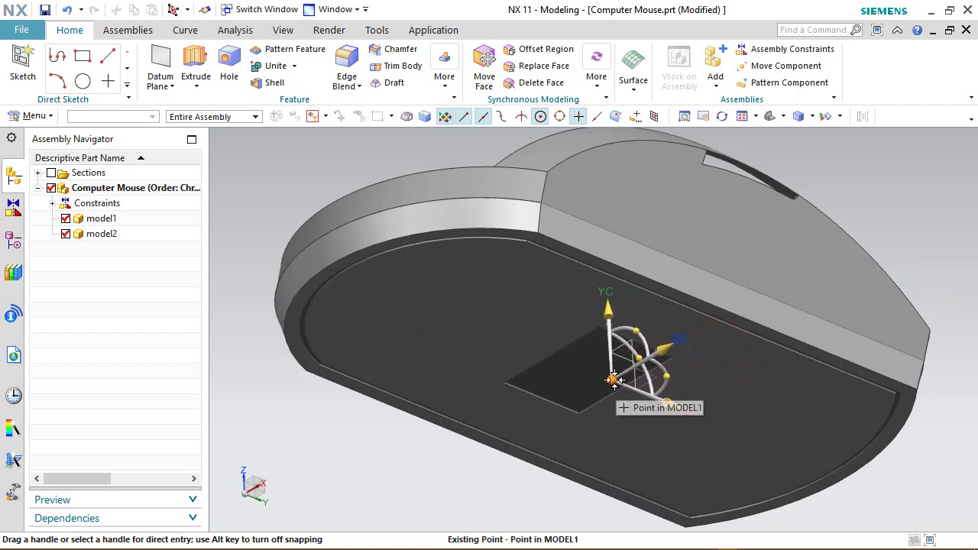
left_click(615, 380)
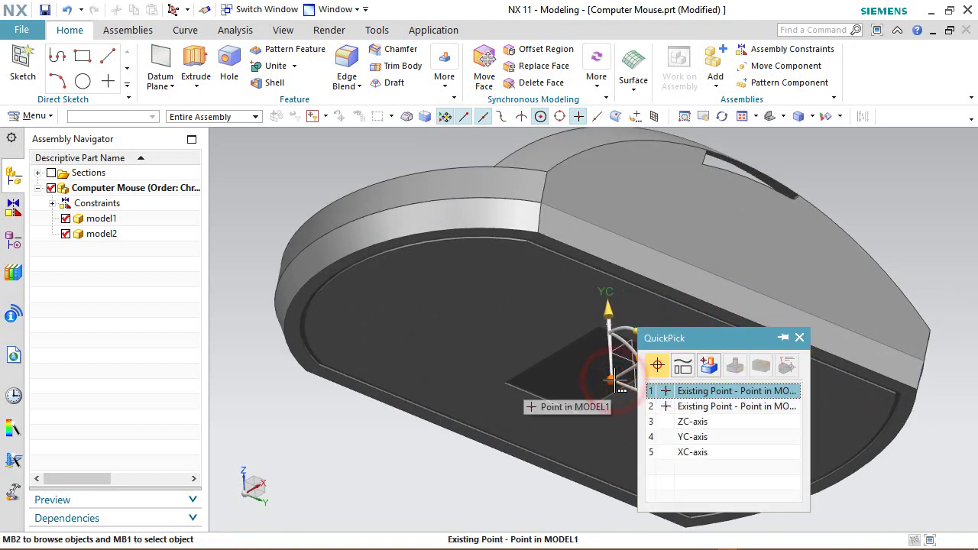
left_click(701, 392)
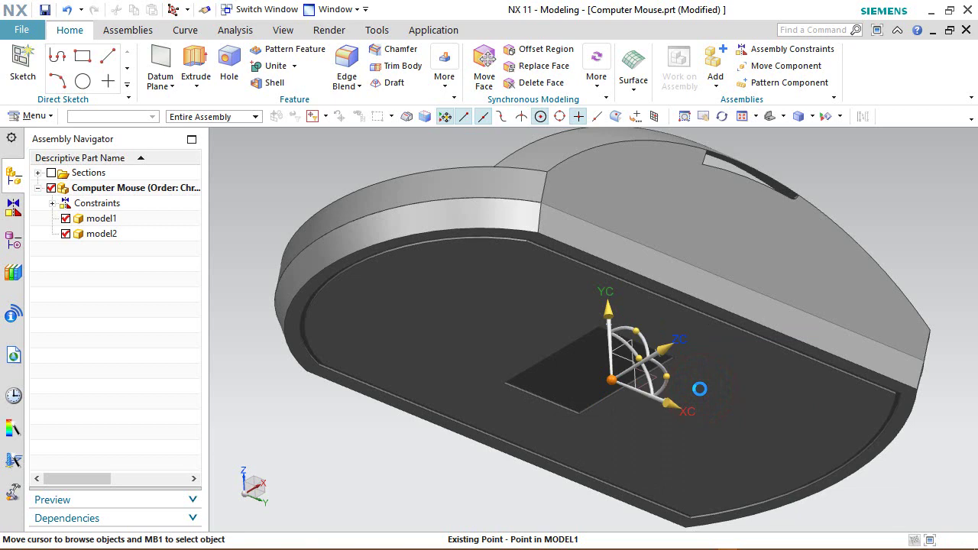
middle_click(699, 388)
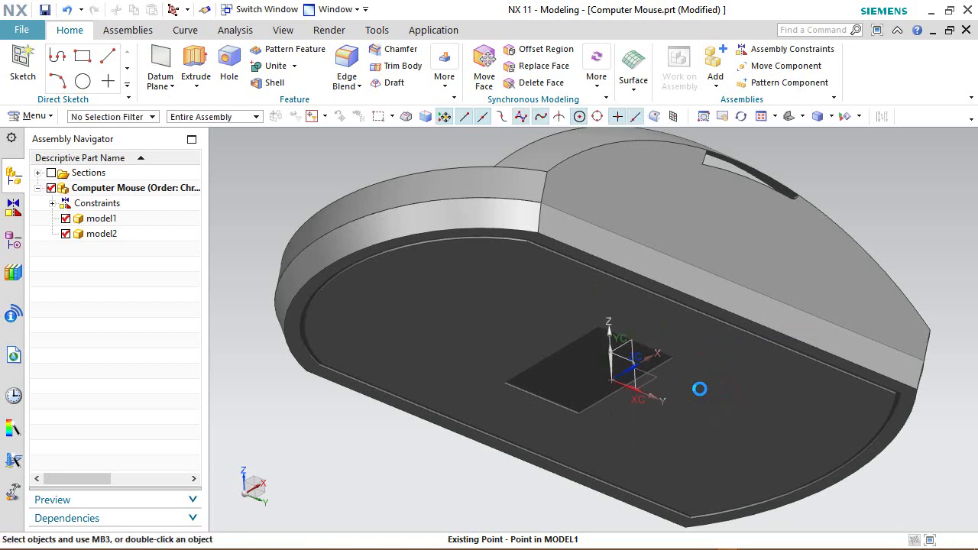
left_click(802, 117)
left_click(848, 137)
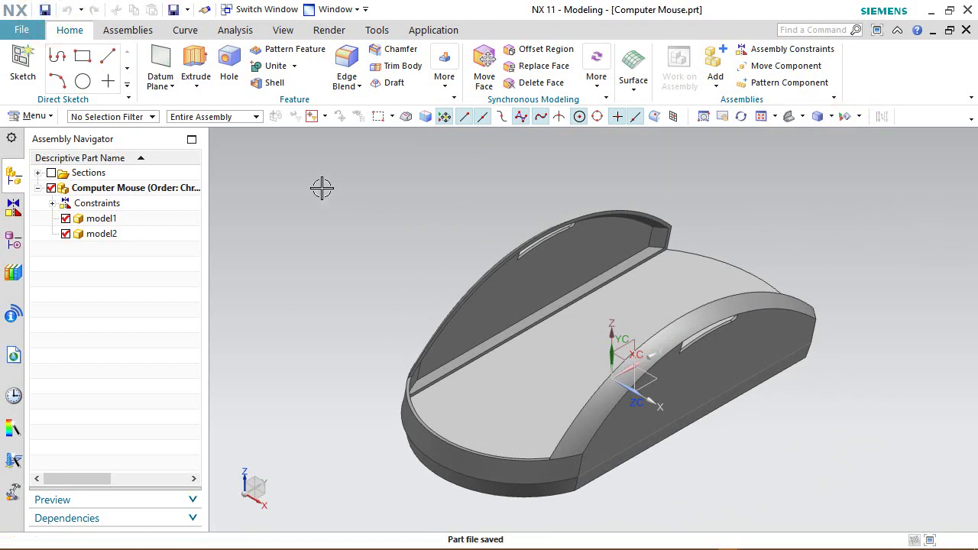
Apply a Fix assembly constraint to the model2 component and check it in the list of constraints
left_click(130, 30)
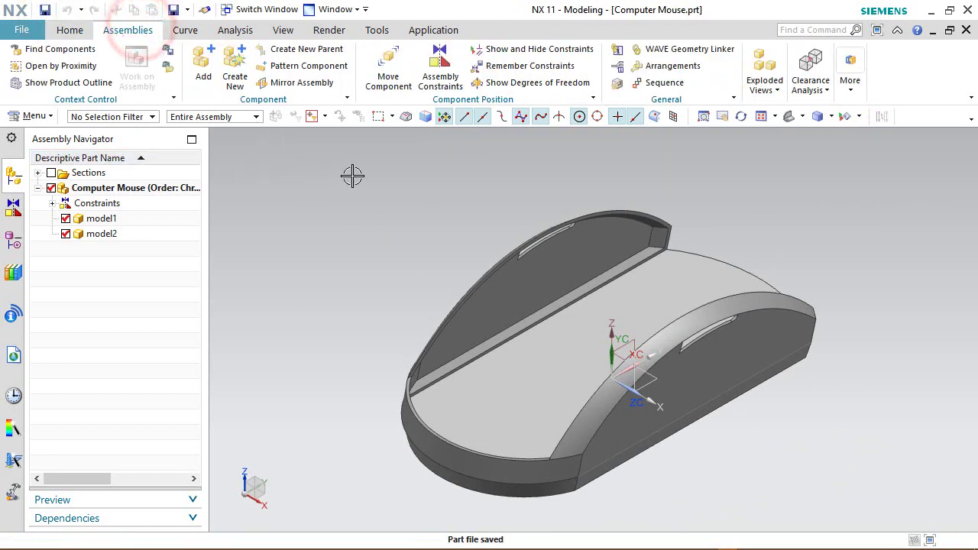
left_click(440, 69)
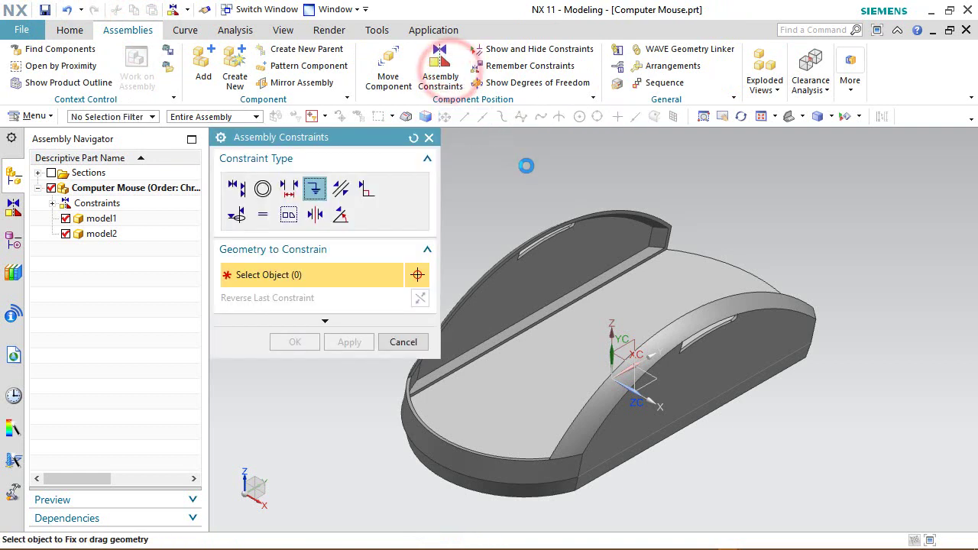
left_click(505, 258)
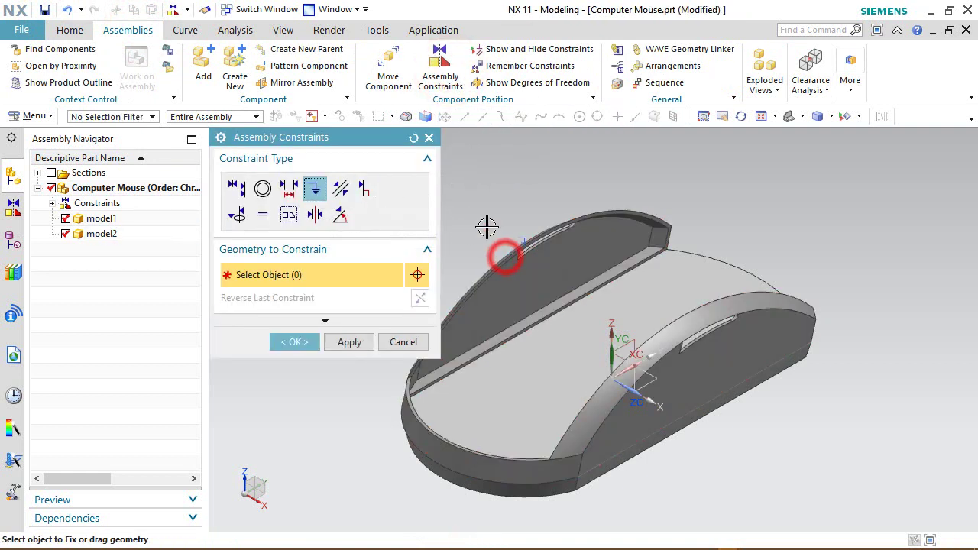
left_click(296, 342)
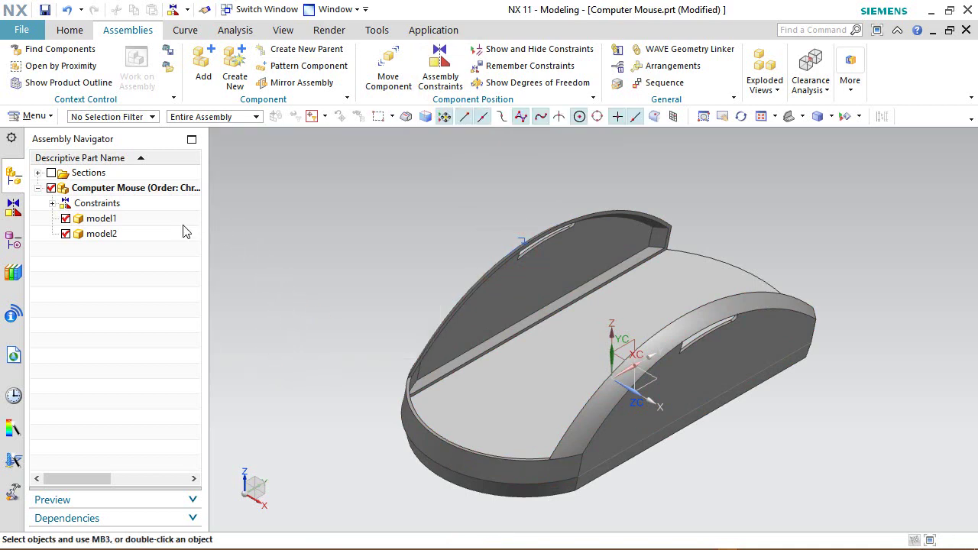
left_click(52, 203)
left_click(118, 233)
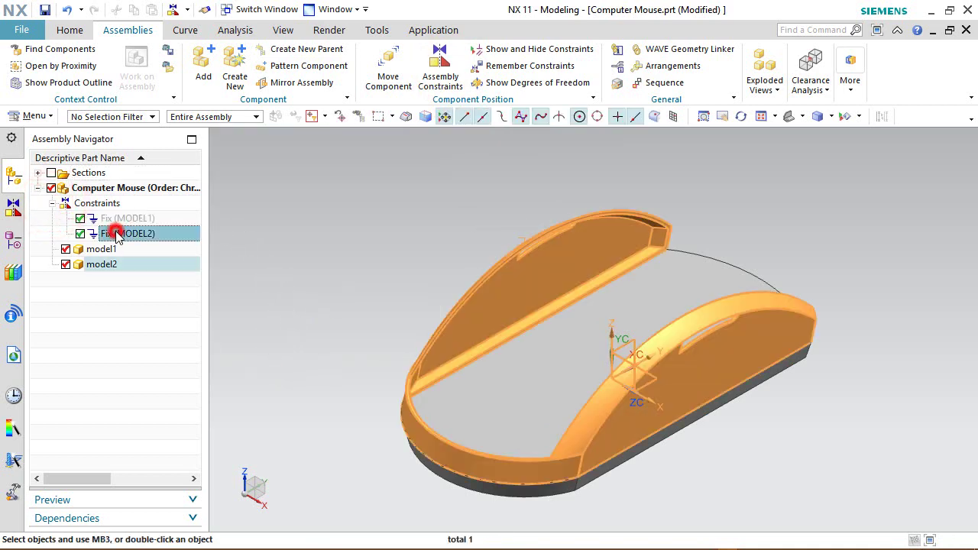
key("Escape")
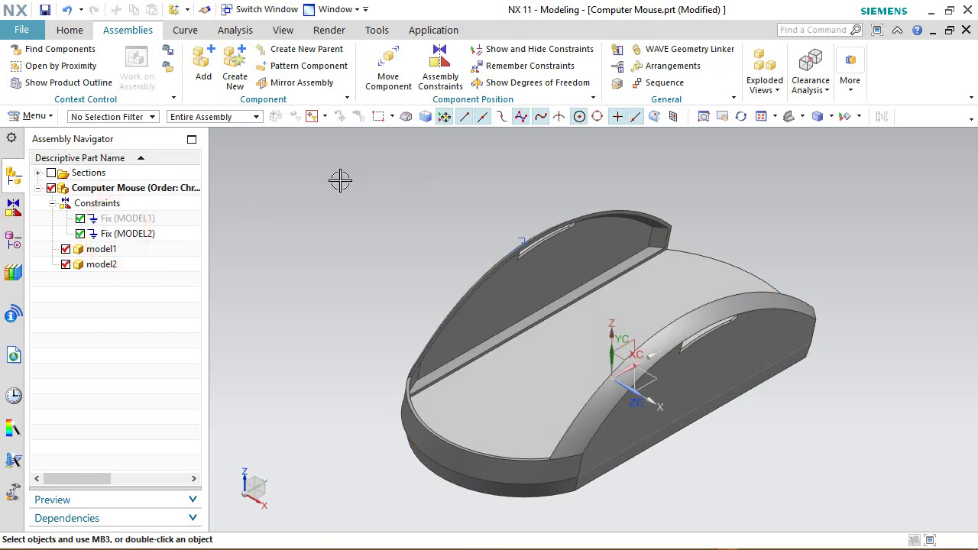
left_click(340, 180)
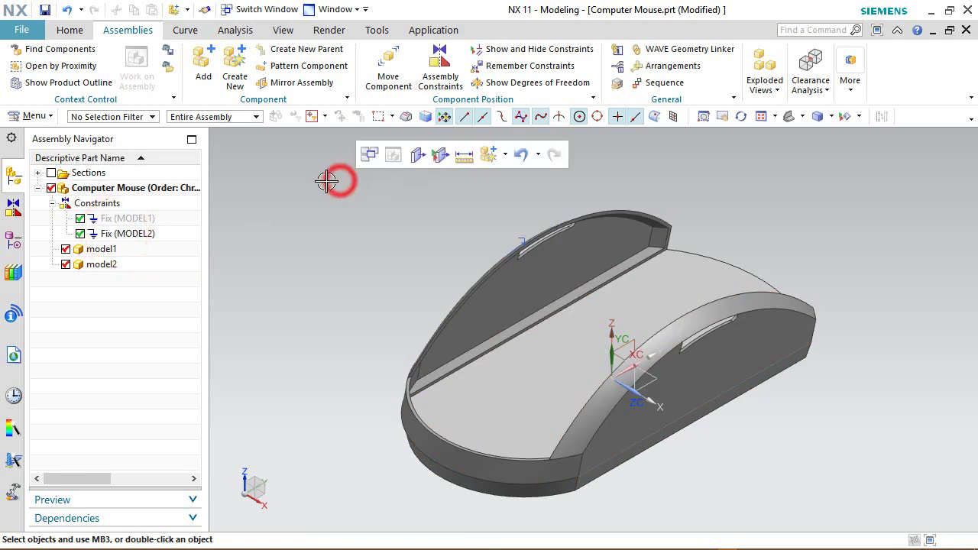
Create a new component file model3.prt from the Model template in inches, in the Computer Mouse folder
left_click(234, 68)
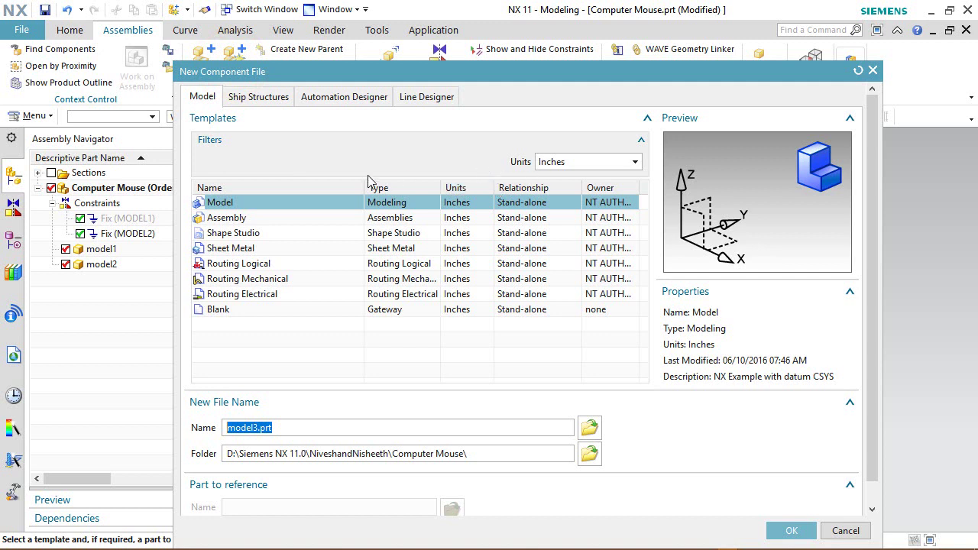
left_click(246, 201)
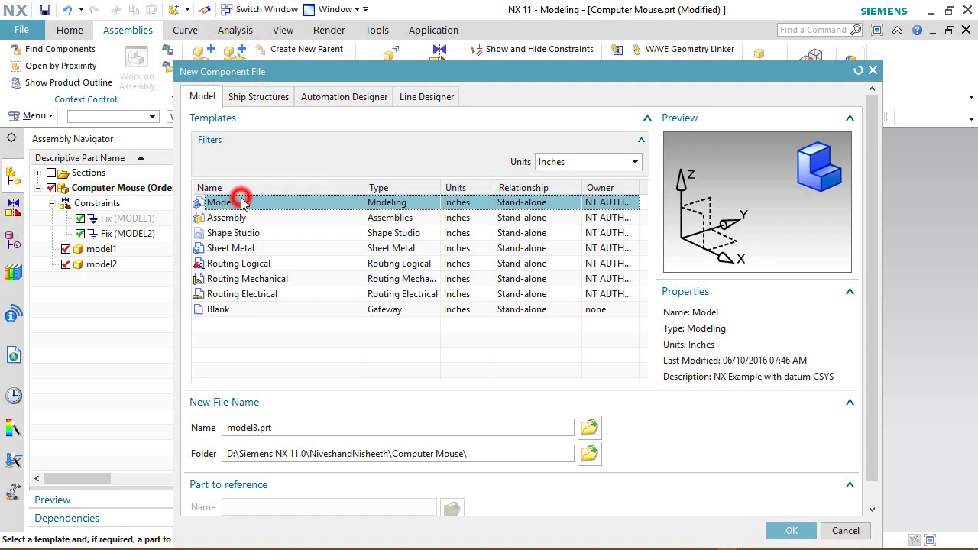
left_click(787, 531)
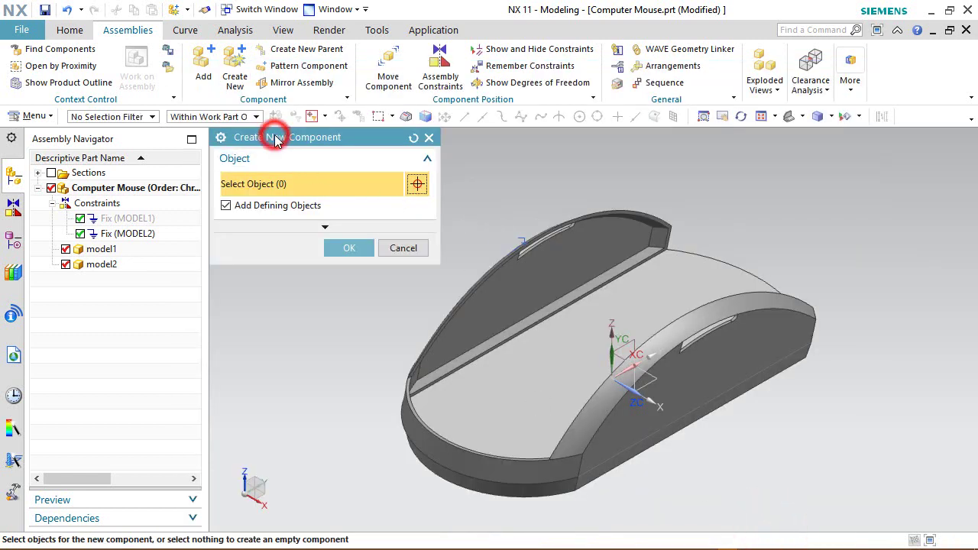
Add MODEL3 as an empty component with reference set Entire Part Only and component origin Absolute
left_click(322, 227)
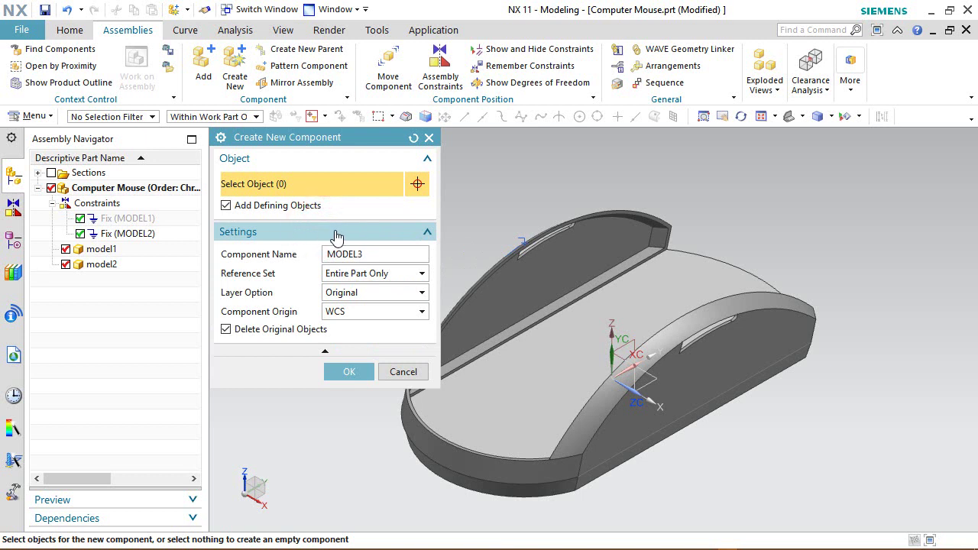
left_click(420, 278)
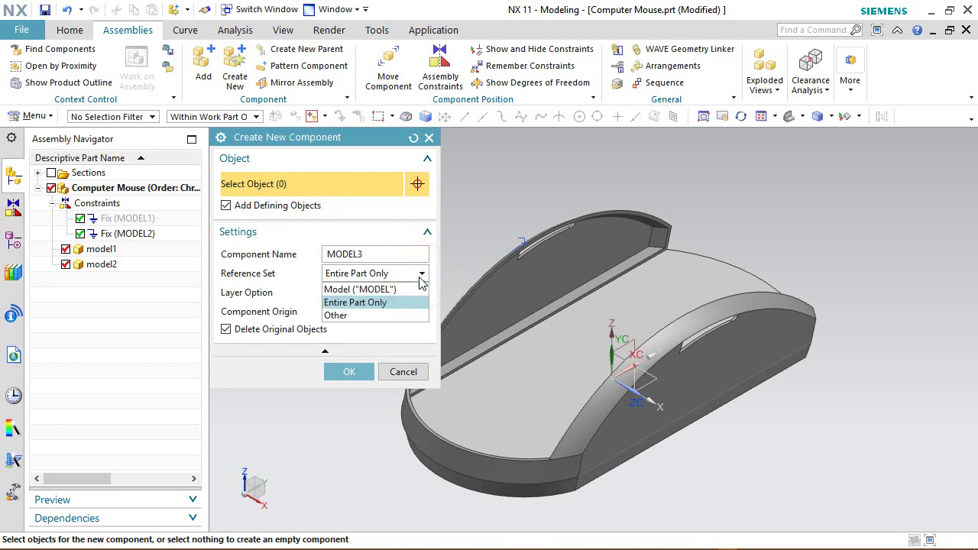
left_click(381, 302)
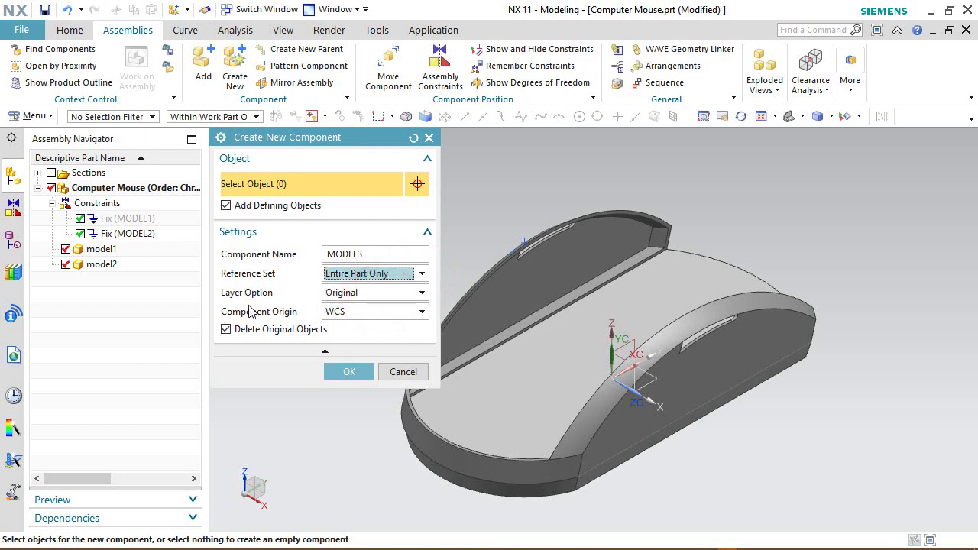
left_click(421, 311)
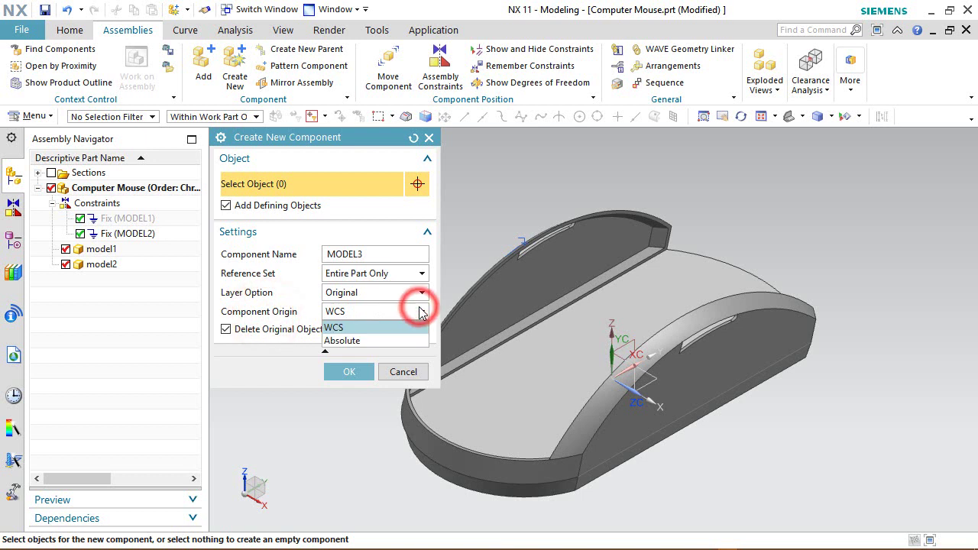
left_click(356, 342)
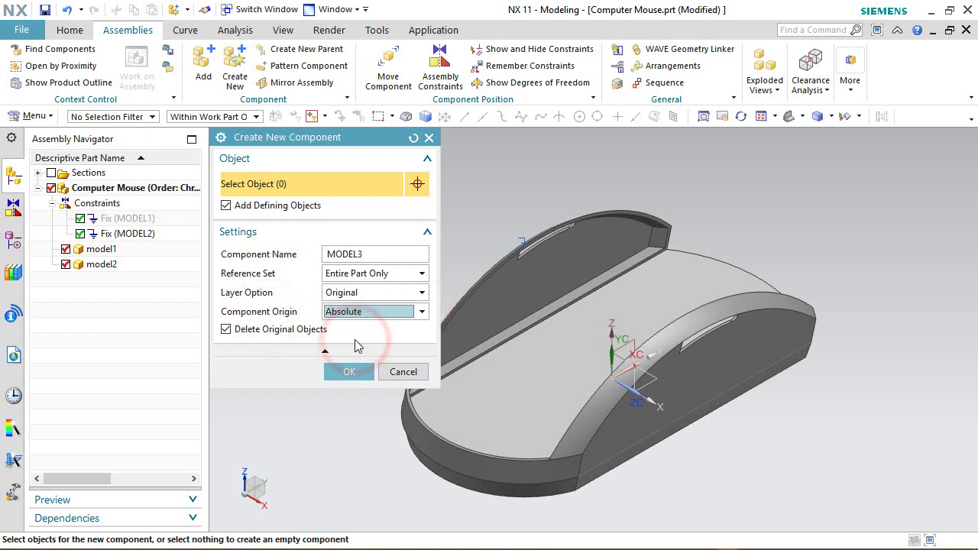
left_click(347, 373)
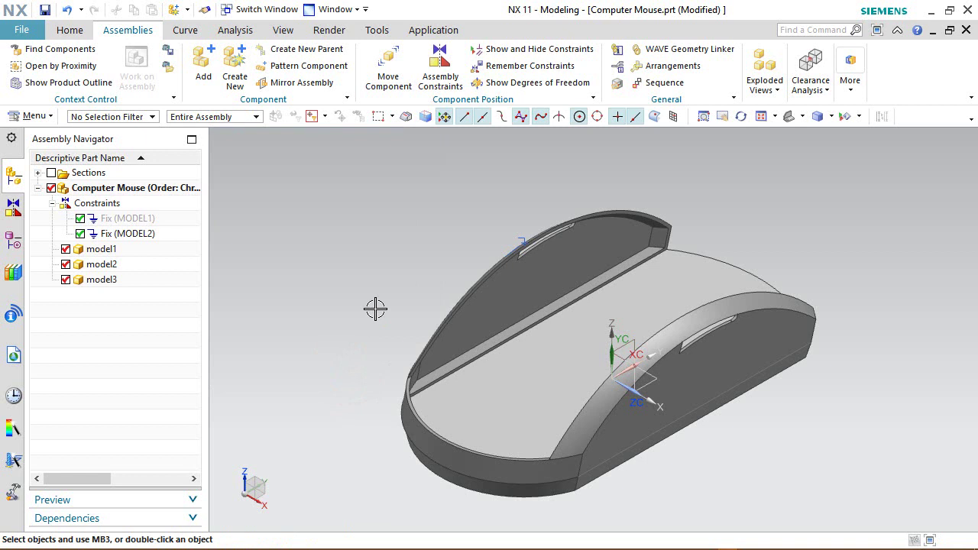
left_click(331, 175)
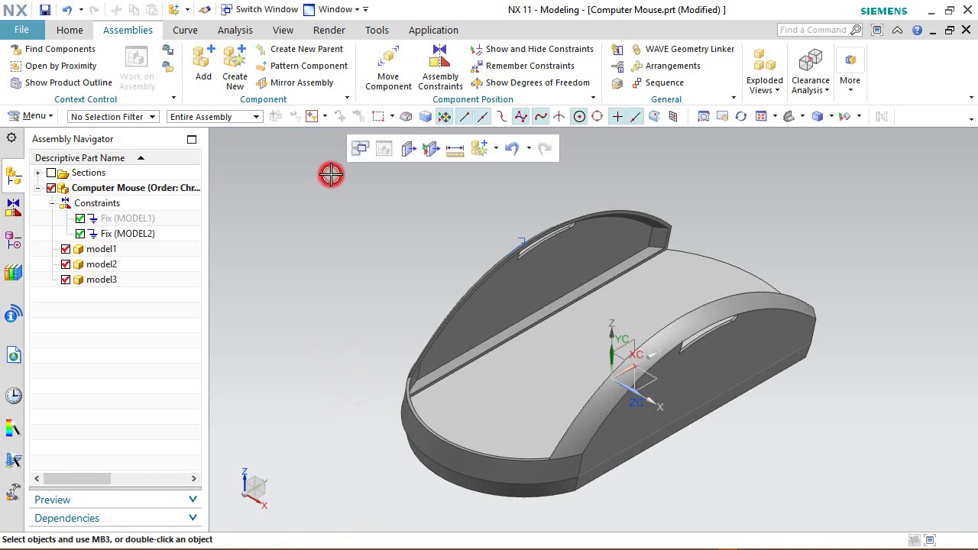
Apply a Fix assembly constraint to the model3 component and collapse the list of constraints
left_click(441, 63)
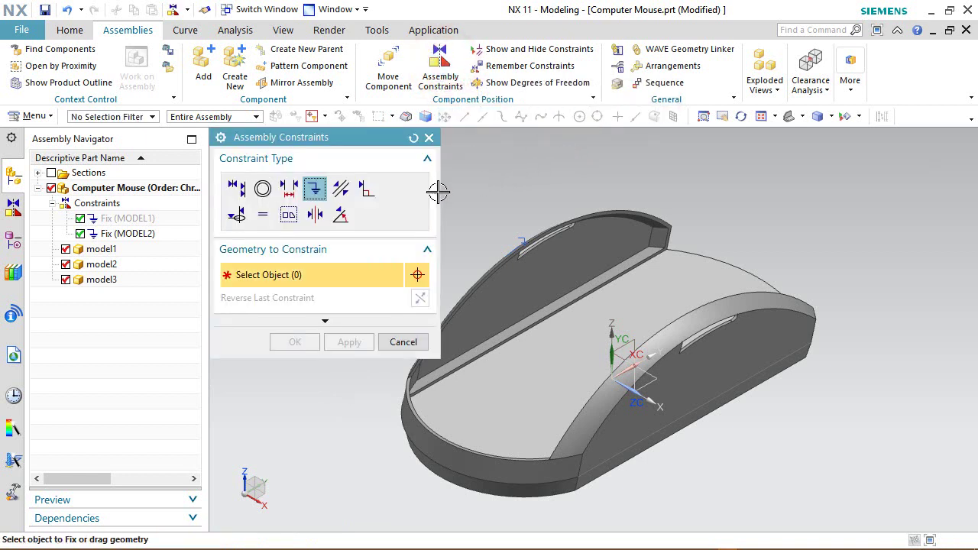
left_click(107, 283)
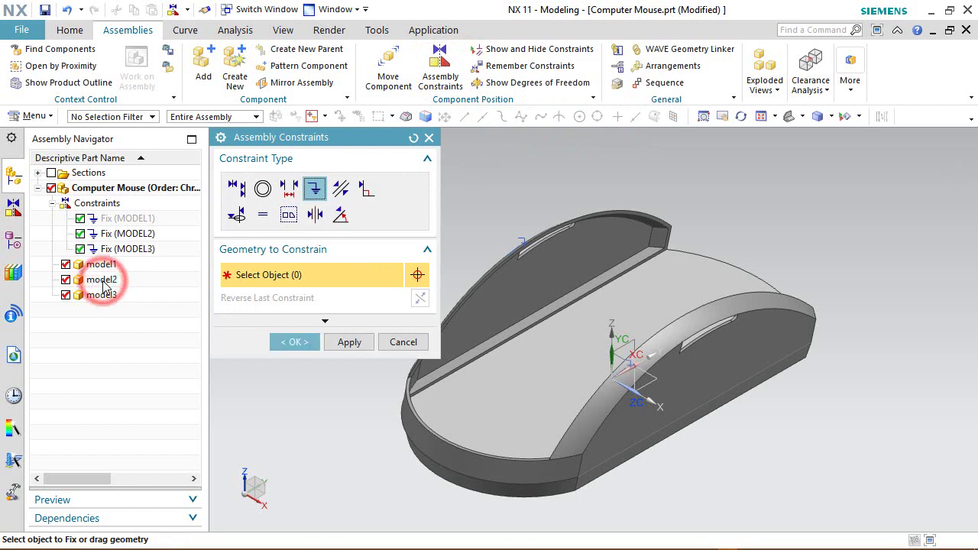
left_click(297, 343)
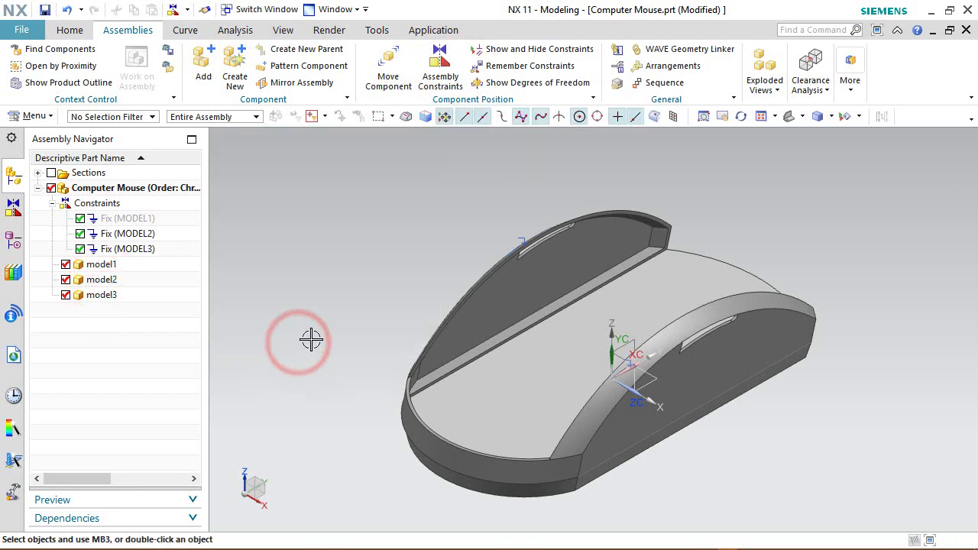
left_click(51, 204)
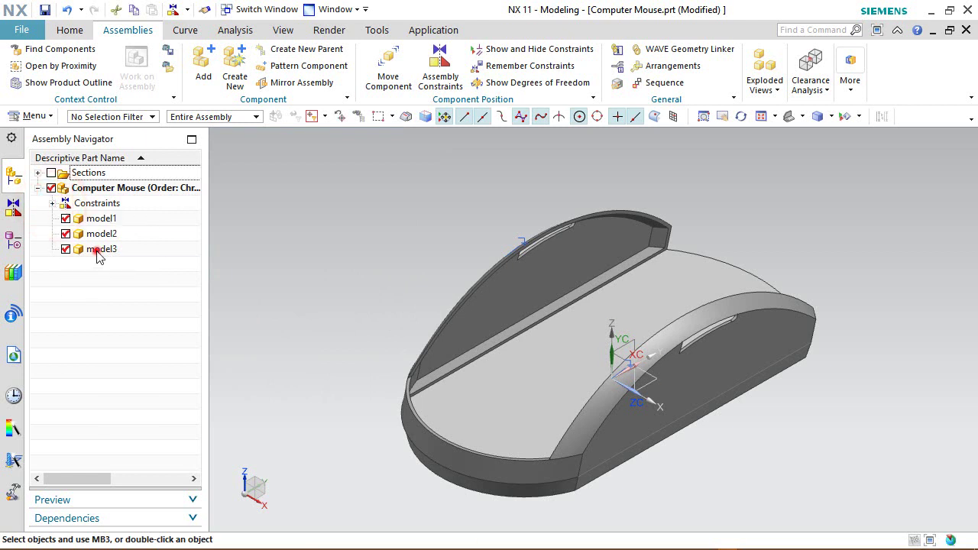
Make model3 the work part and show its model history, ready for modeling
double_click(97, 253)
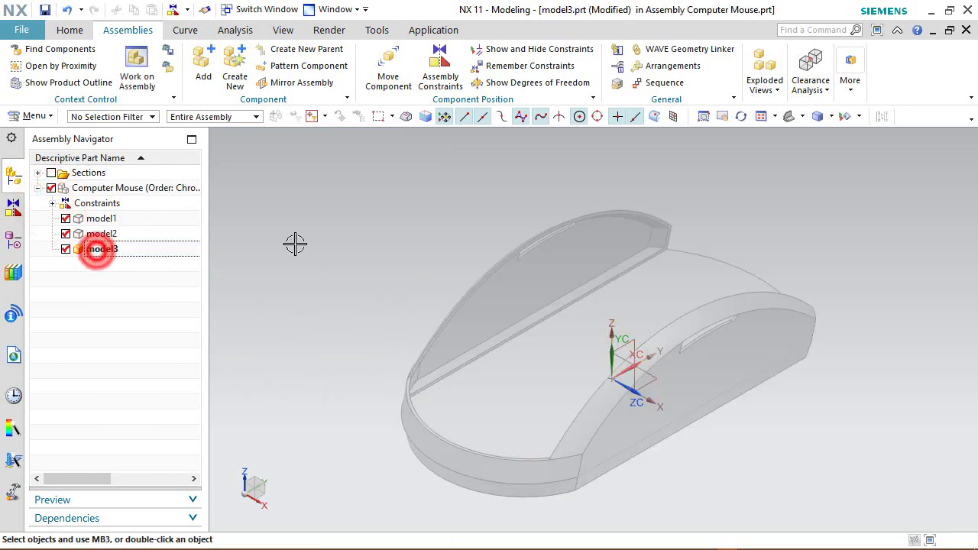
left_click(13, 244)
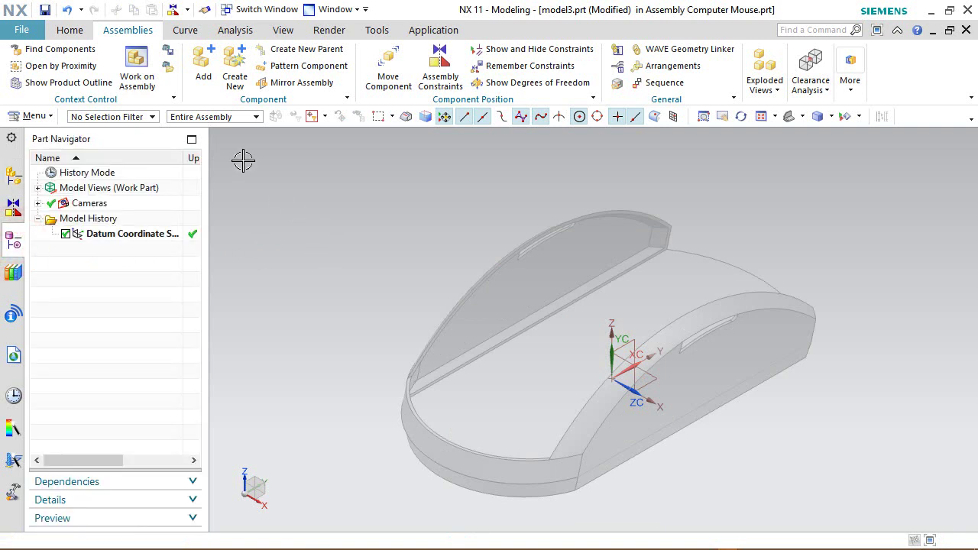
left_click(71, 30)
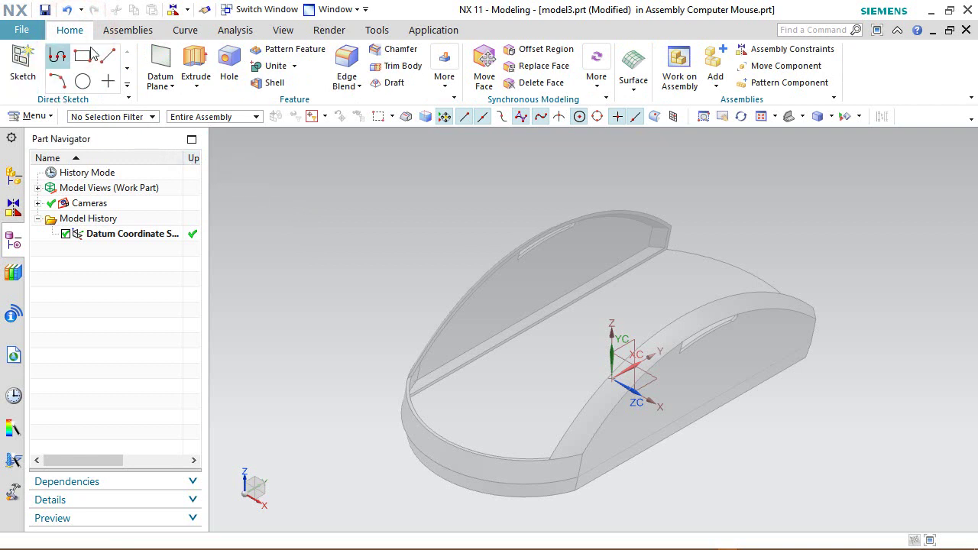
Create an inferred datum plane through MODEL2's lower side line at 90 degrees to MODEL1's XY plane, selecting across the entire assembly with WAVE links
left_click(162, 62)
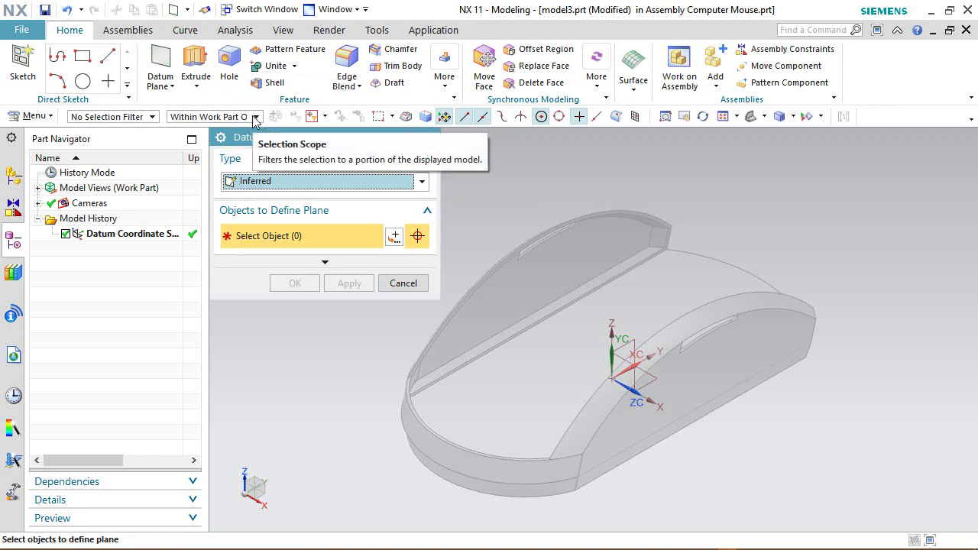
left_click(255, 117)
left_click(223, 132)
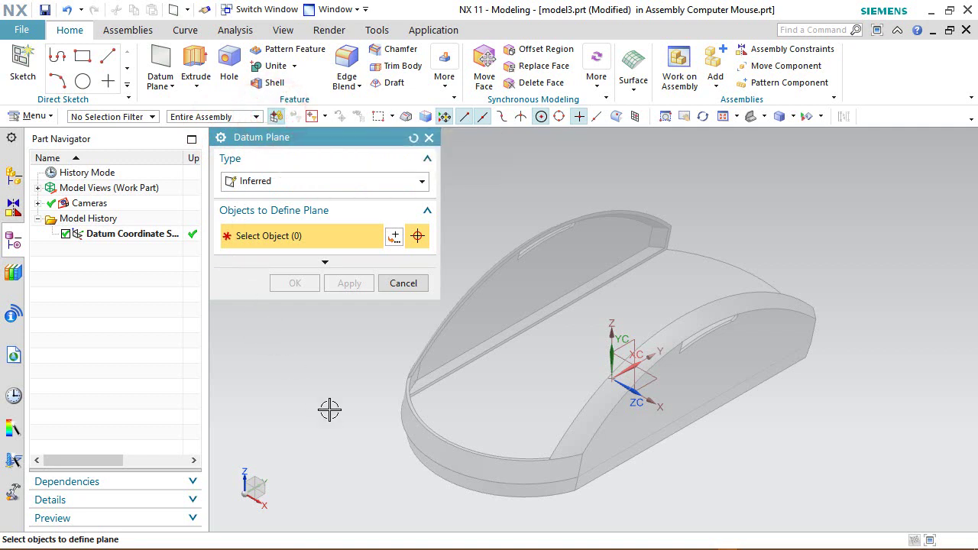
left_click(589, 472)
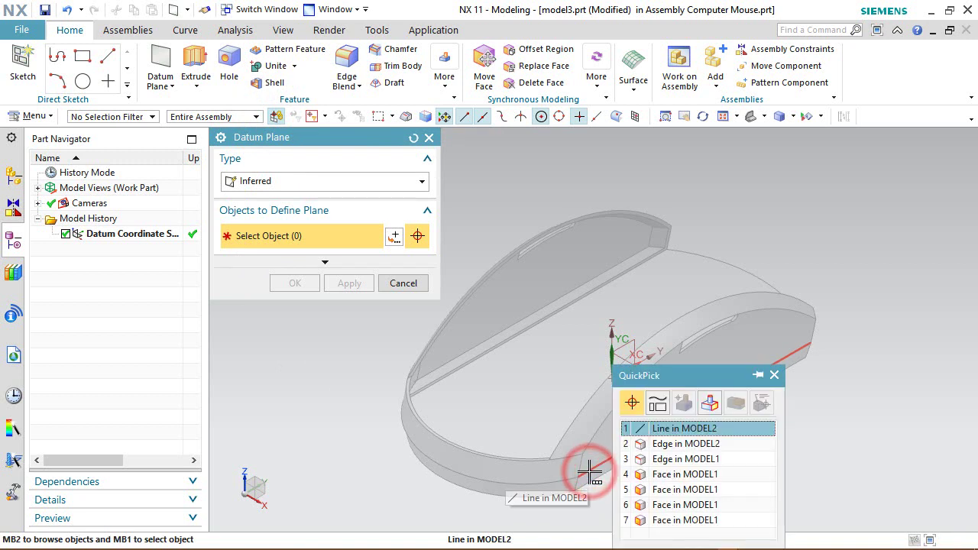
left_click(649, 430)
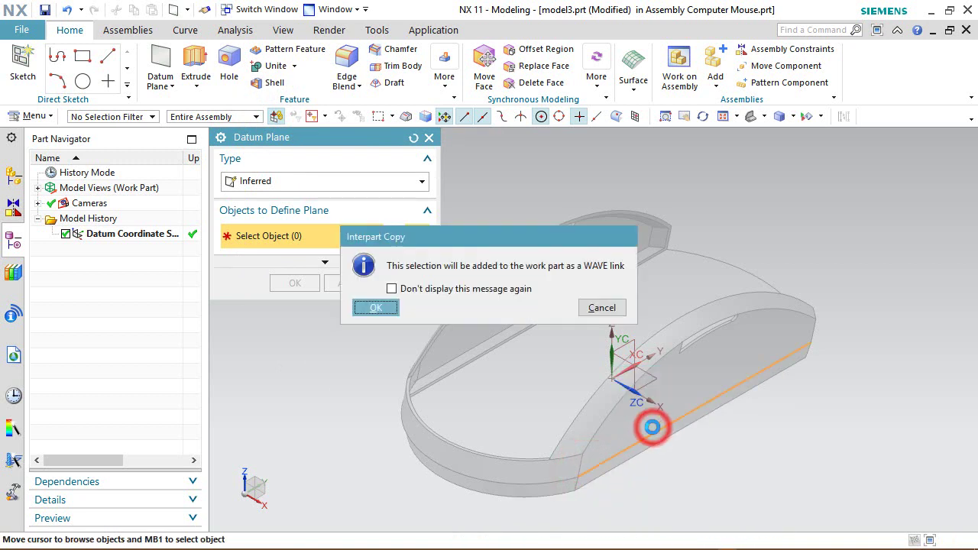
left_click(377, 307)
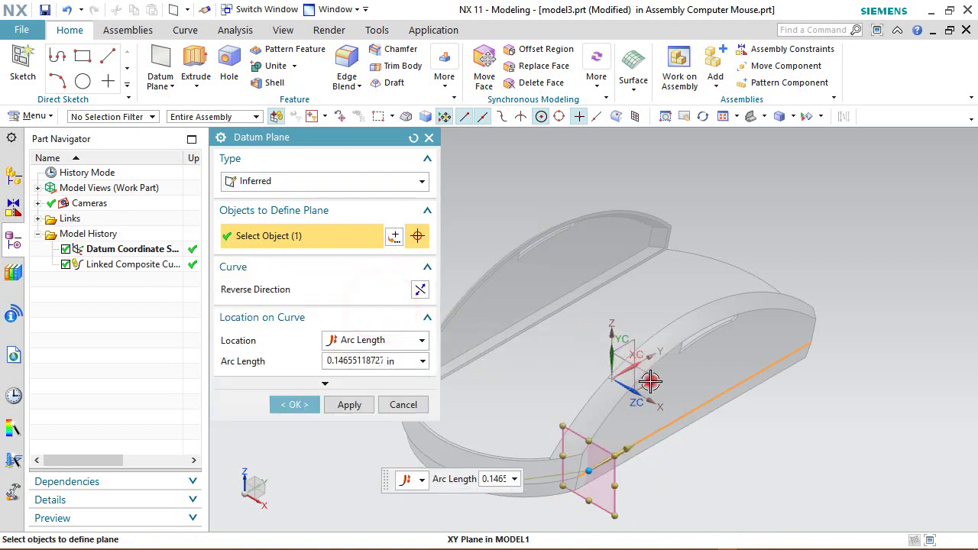
left_click(650, 382)
left_click(376, 308)
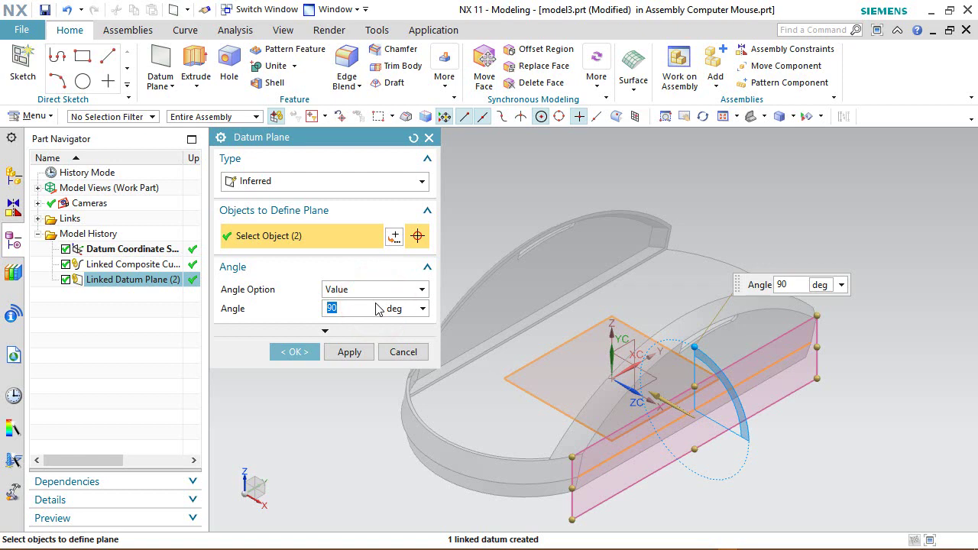
left_click(296, 353)
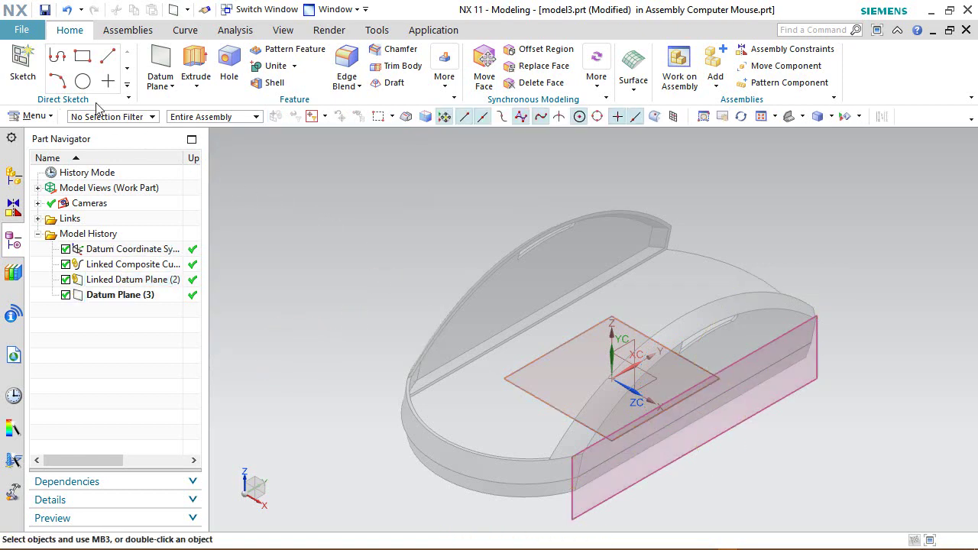
Start a sketch on the new vertical datum plane along the side of the mouse
left_click(23, 61)
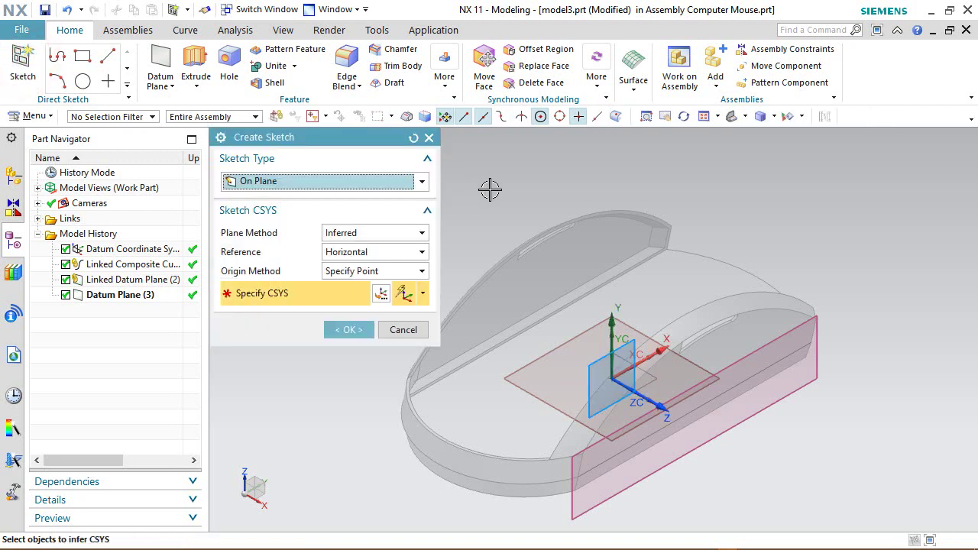
left_click(823, 370)
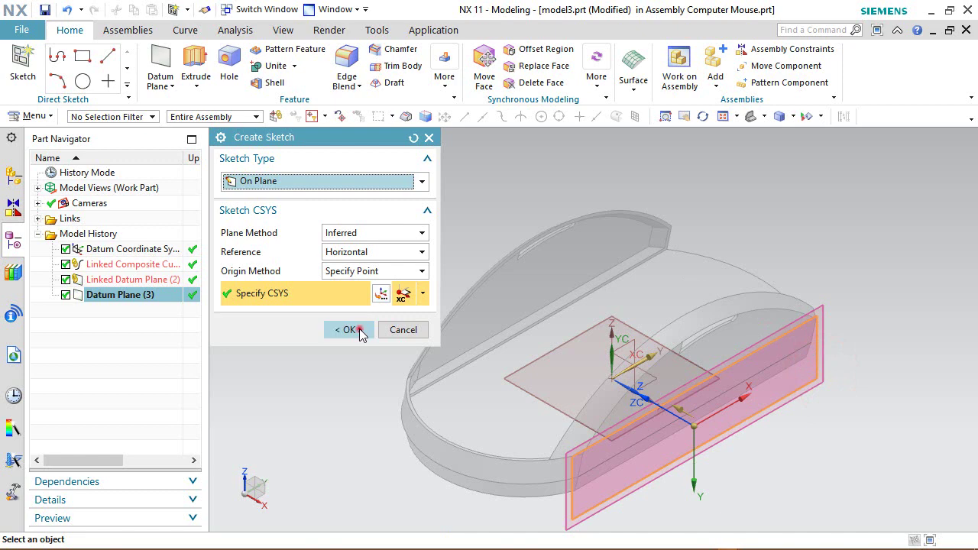
left_click(359, 330)
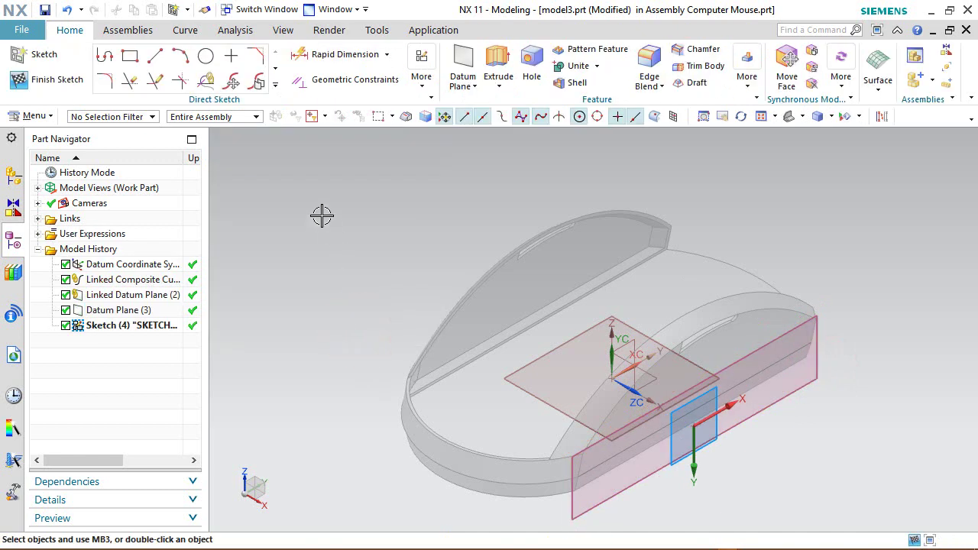
Project the side wall's three arched edge segments, its lower line and both short end edges into the sketch and finish it
left_click(275, 86)
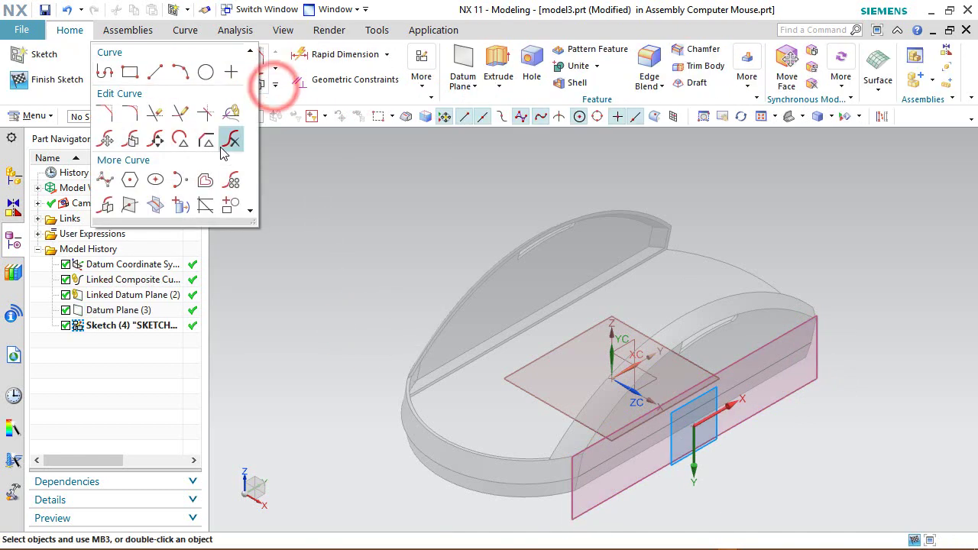
left_click(178, 203)
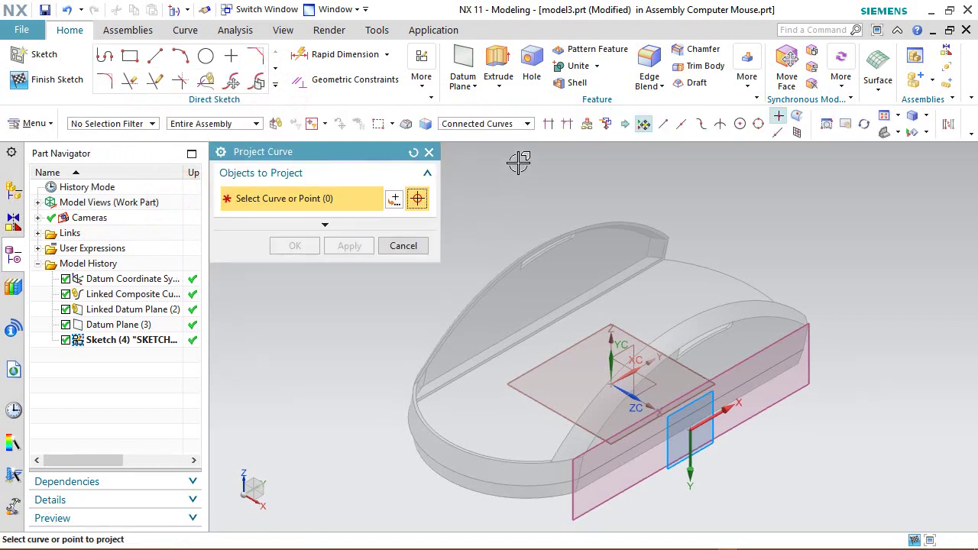
scroll(717, 445, "up", 3)
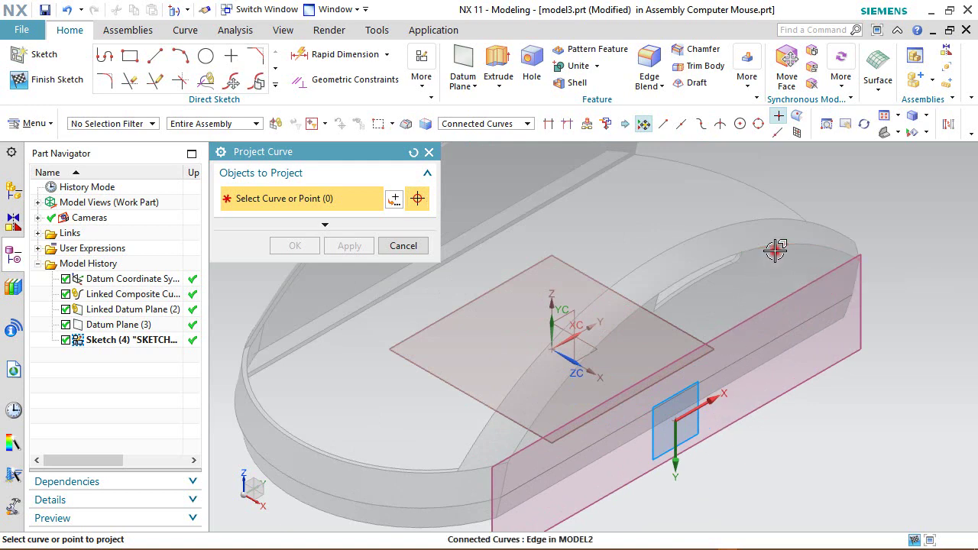
left_click(775, 250)
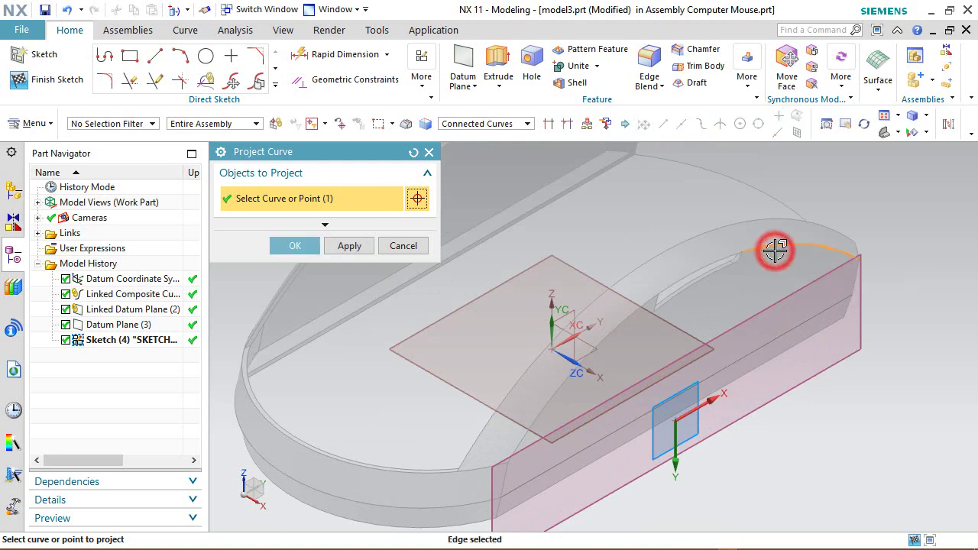
left_click(718, 261)
left_click(634, 303)
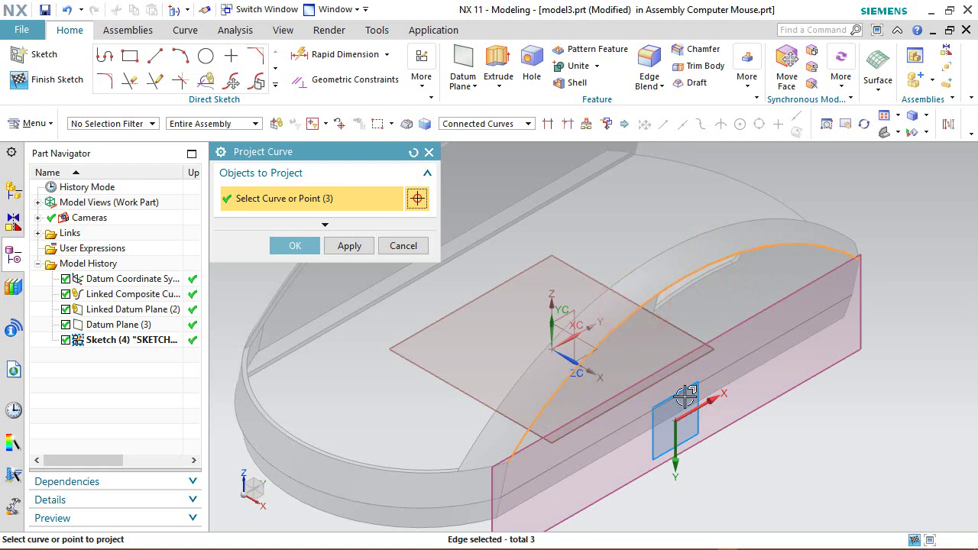
left_click(777, 341)
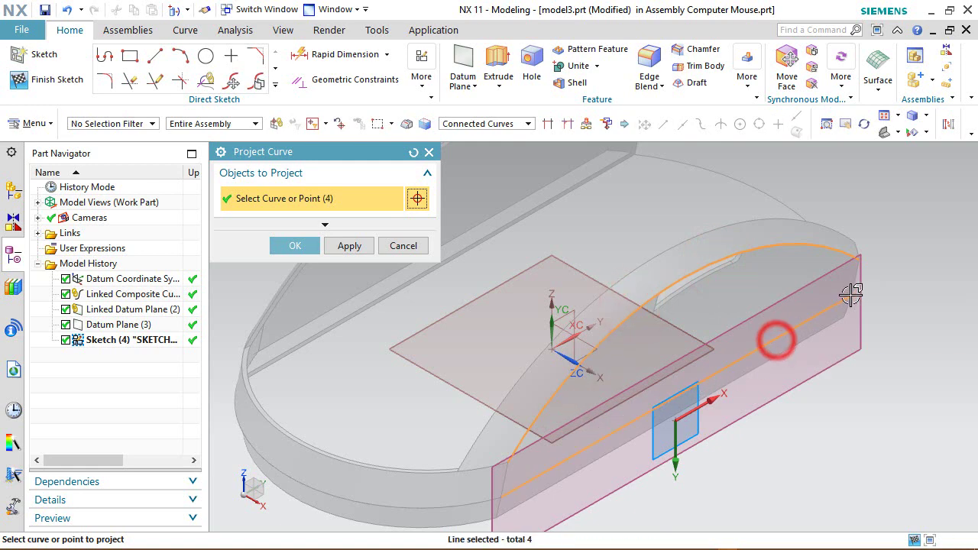
scroll(851, 281, "up", 2)
left_click(850, 264)
scroll(486, 451, "up", 3)
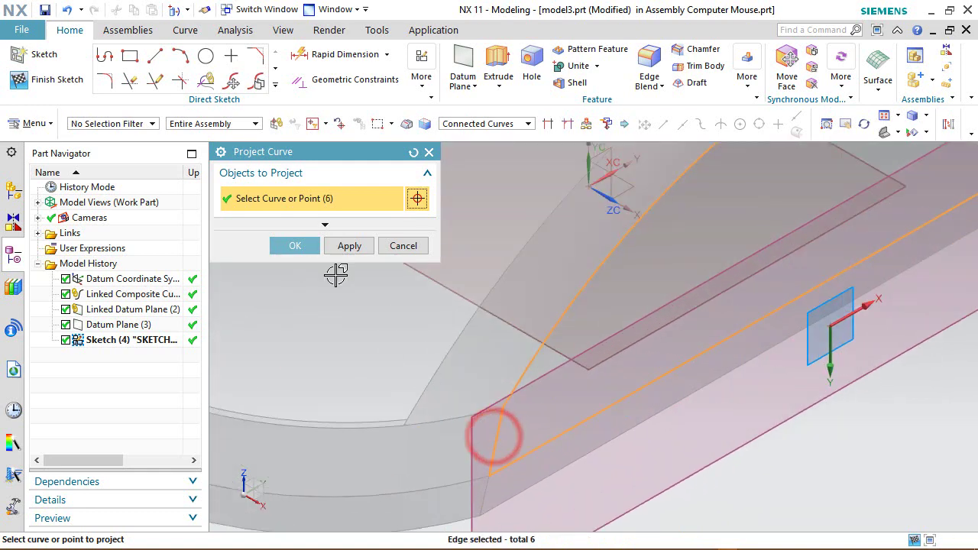
left_click(305, 249)
scroll(400, 388, "down", 3)
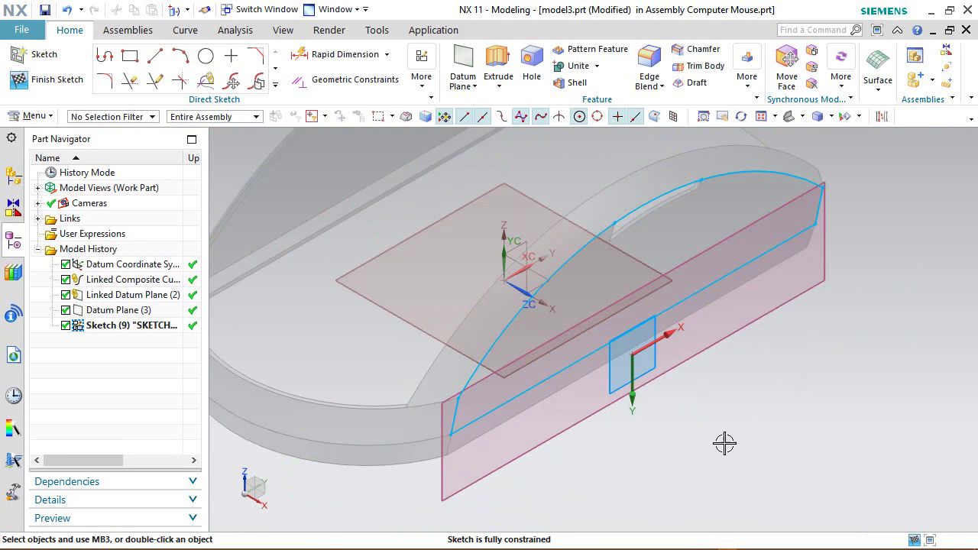
scroll(724, 443, "down", 4)
scroll(844, 337, "up", 3)
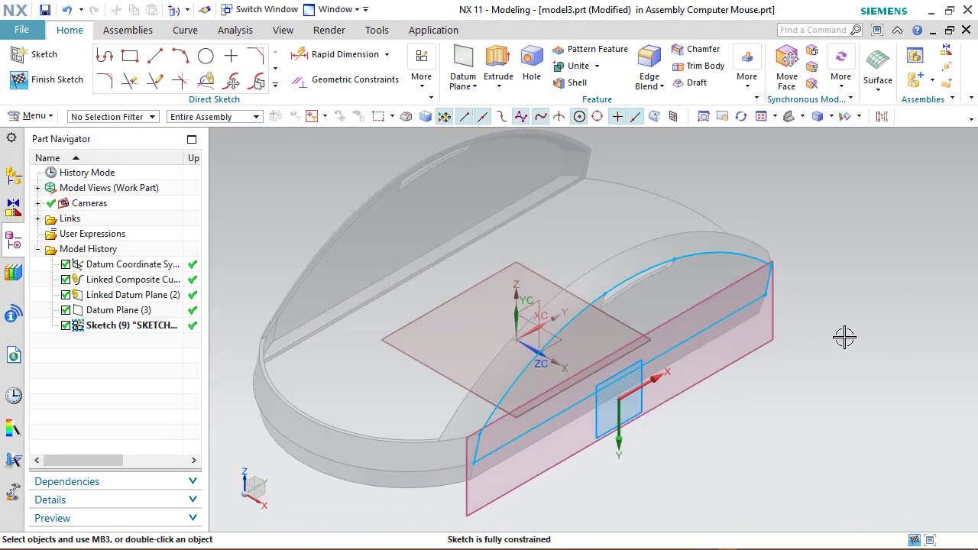
right_click(787, 194)
left_click(805, 219)
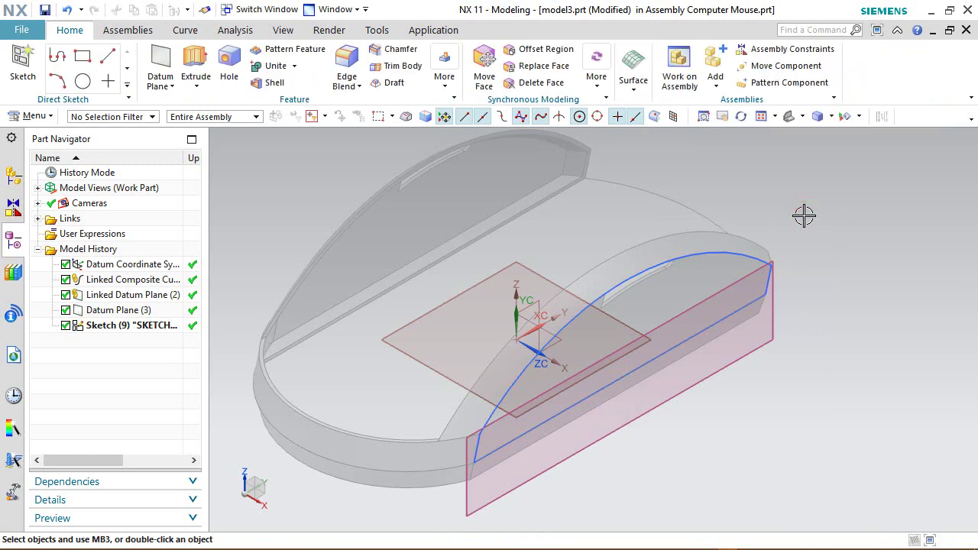
Hide the vertical datum plane that carries the finished side sketch
left_click(126, 310)
right_click(127, 310)
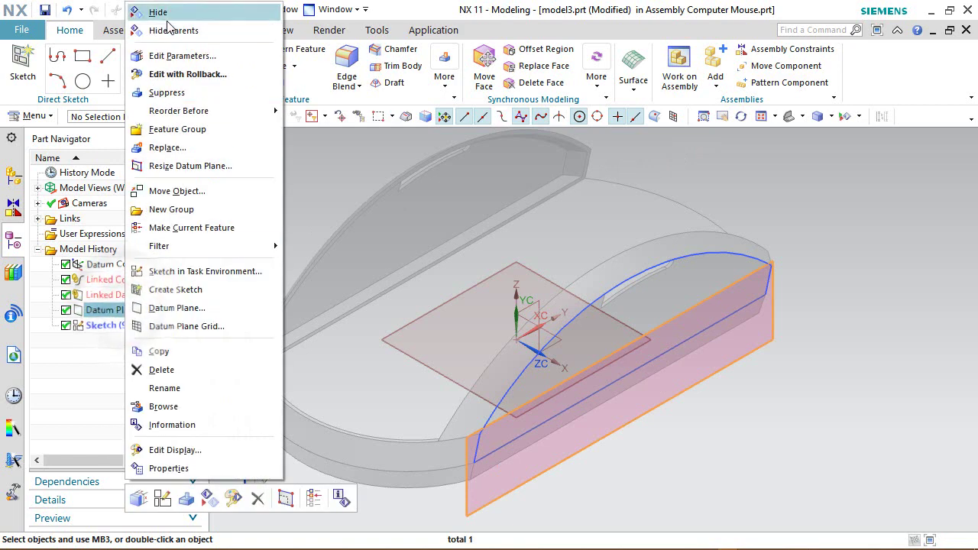
left_click(177, 13)
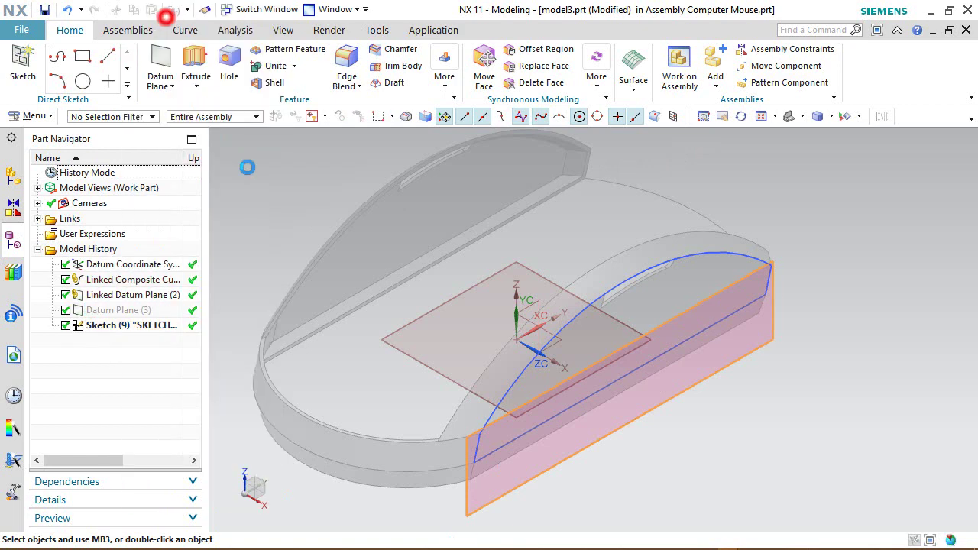
Create a datum plane through the opposite side's lower line at 90 degrees to the XY plane, reusing the existing linked datum plane
left_click(240, 476)
left_click(325, 510)
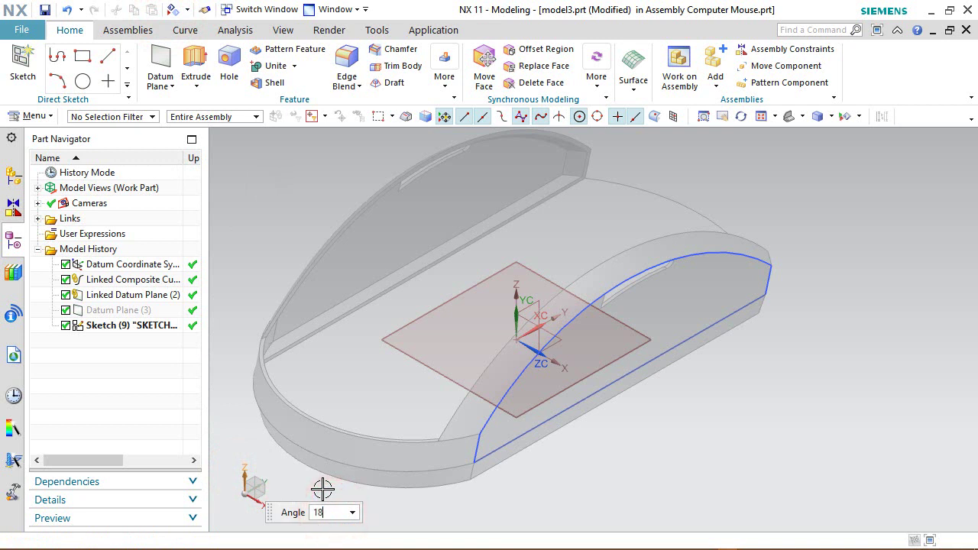
type("180")
key("Return")
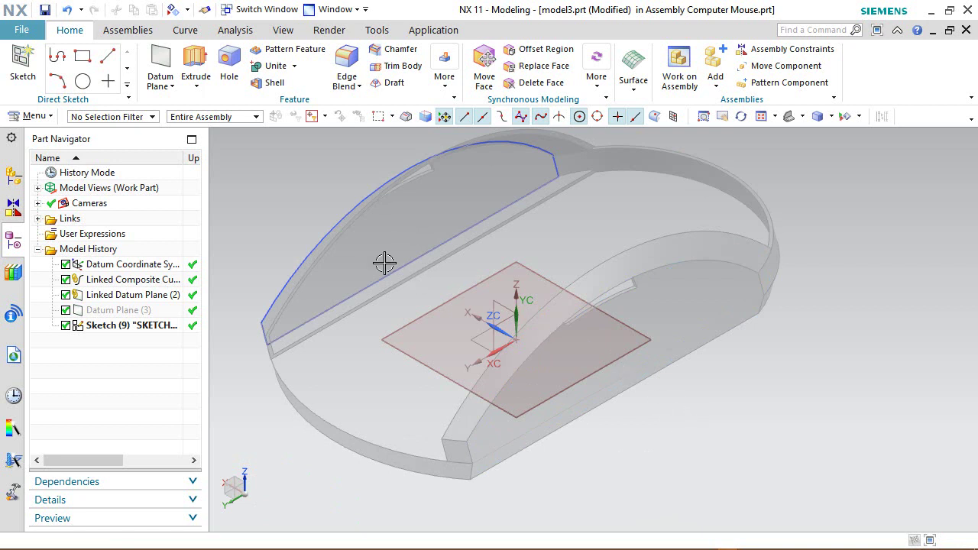
left_click(161, 58)
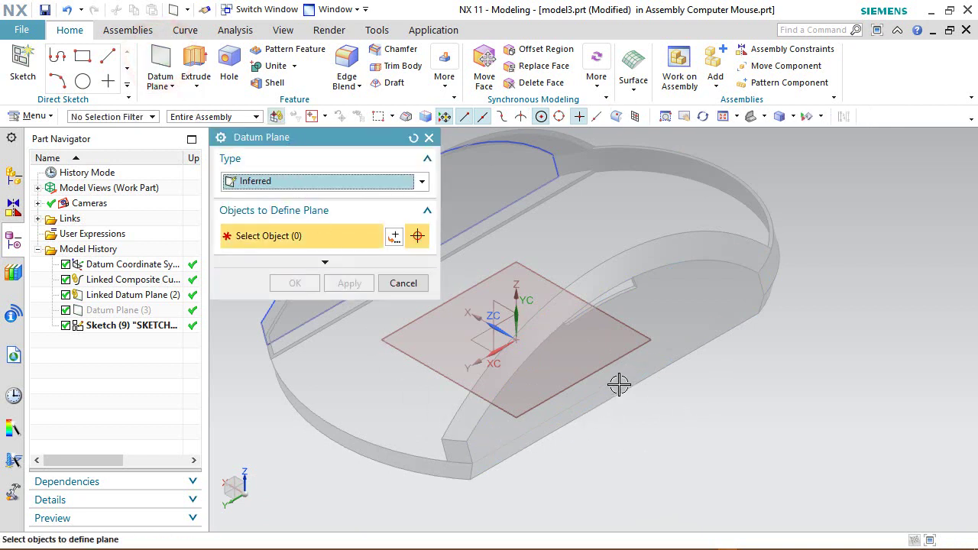
left_click(656, 357)
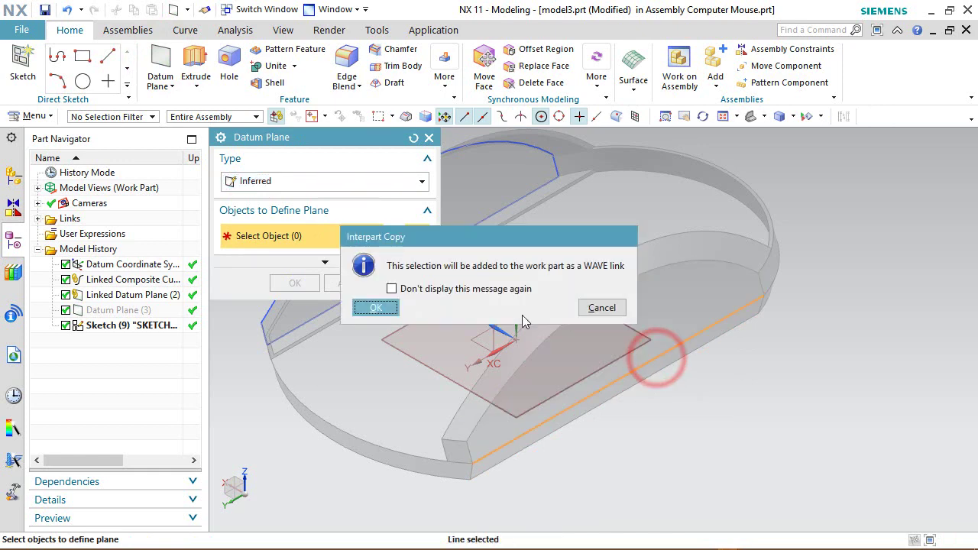
left_click(375, 307)
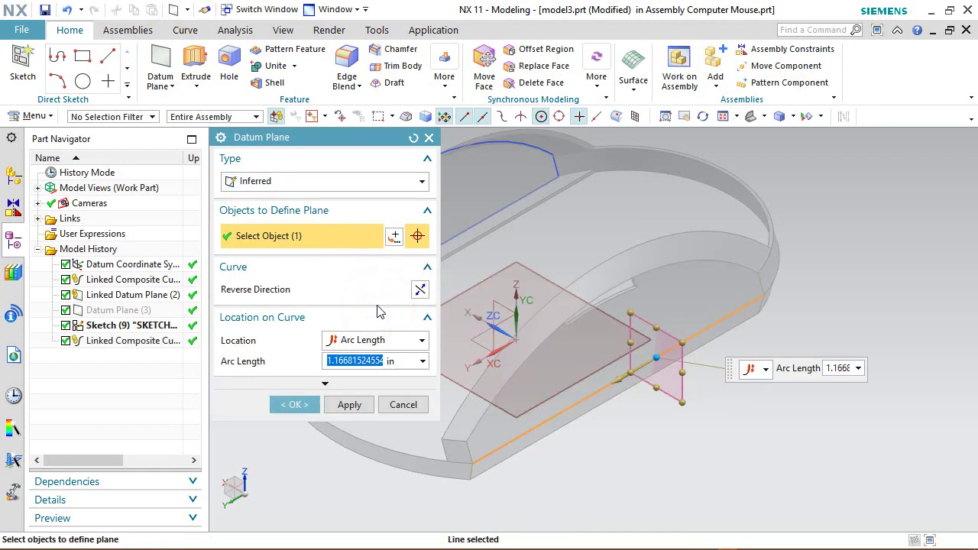
left_click(476, 332)
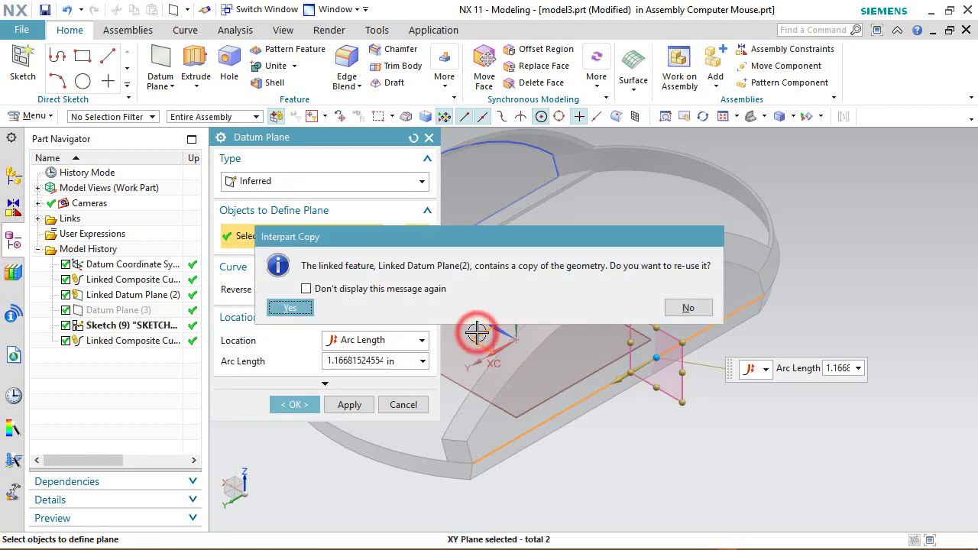
left_click(308, 308)
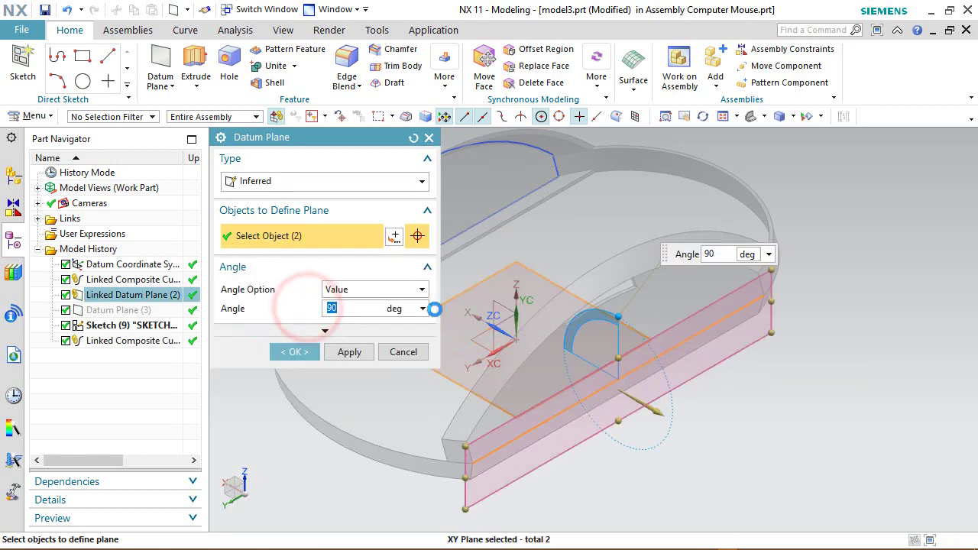
left_click(305, 352)
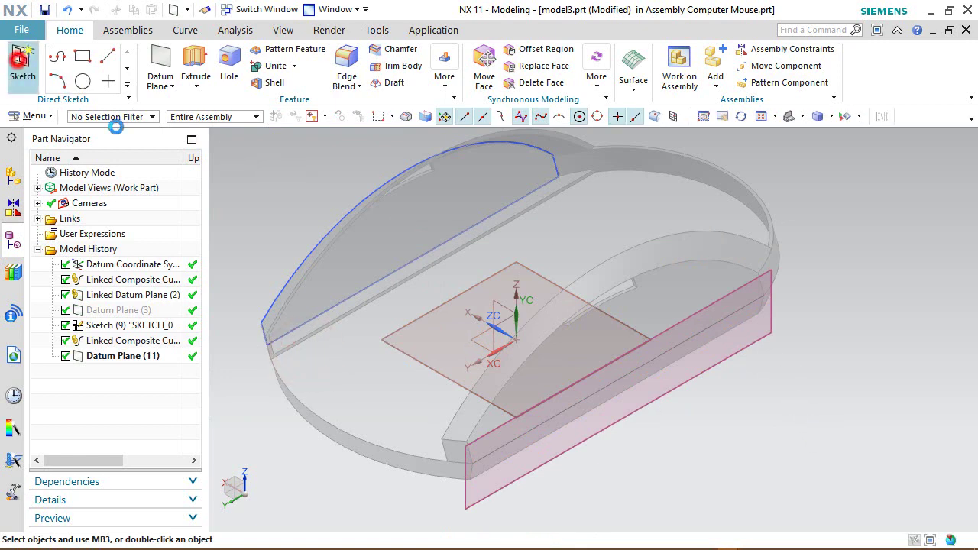
Start a sketch on the new vertical datum plane along the opposite side of the mouse
left_click(22, 61)
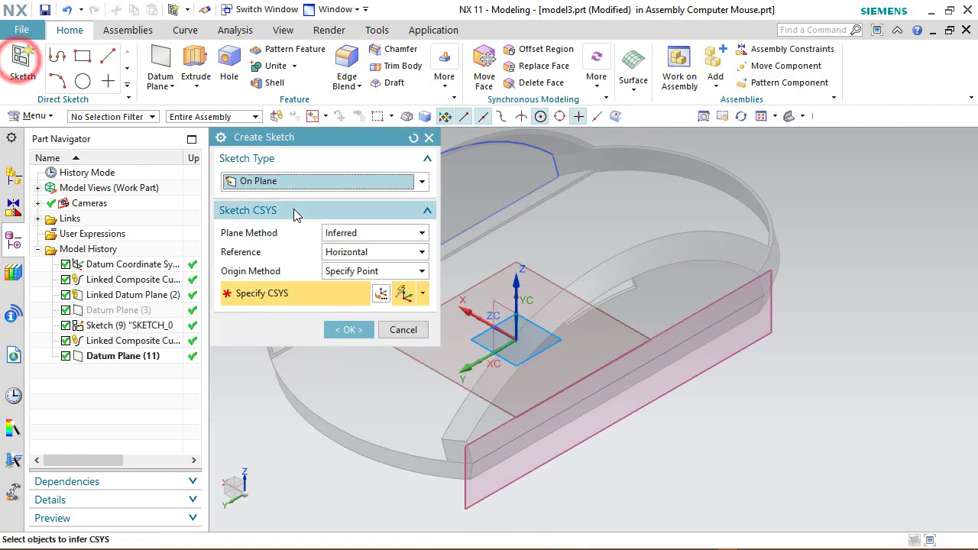
left_click(276, 116)
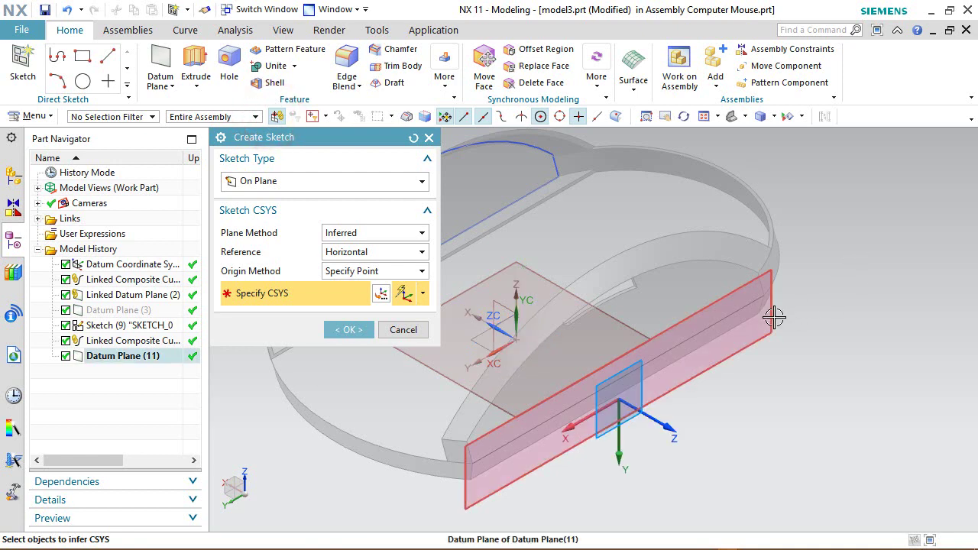
left_click(772, 314)
left_click(349, 329)
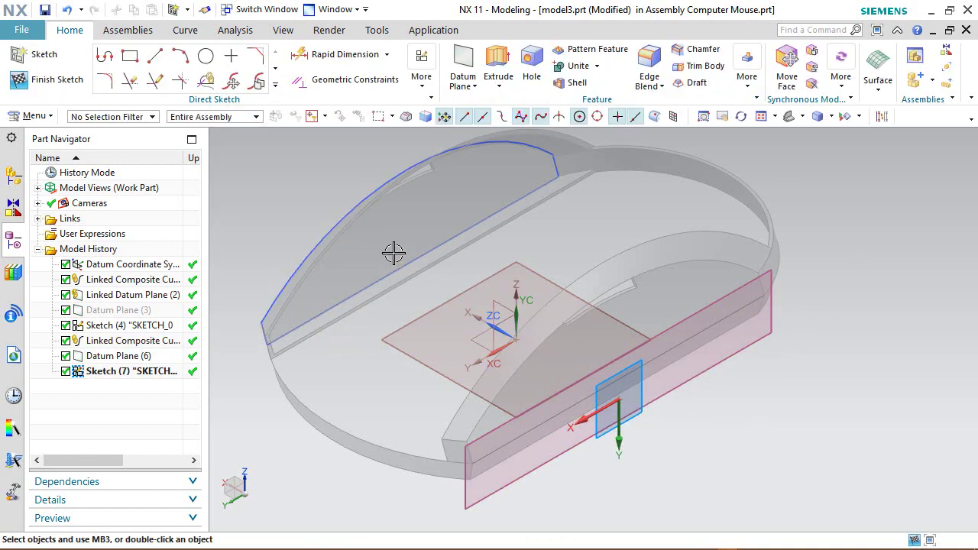
Project the opposite side wall's three arched edge segments, its lower line and both short end edges into the sketch and finish it
left_click(276, 85)
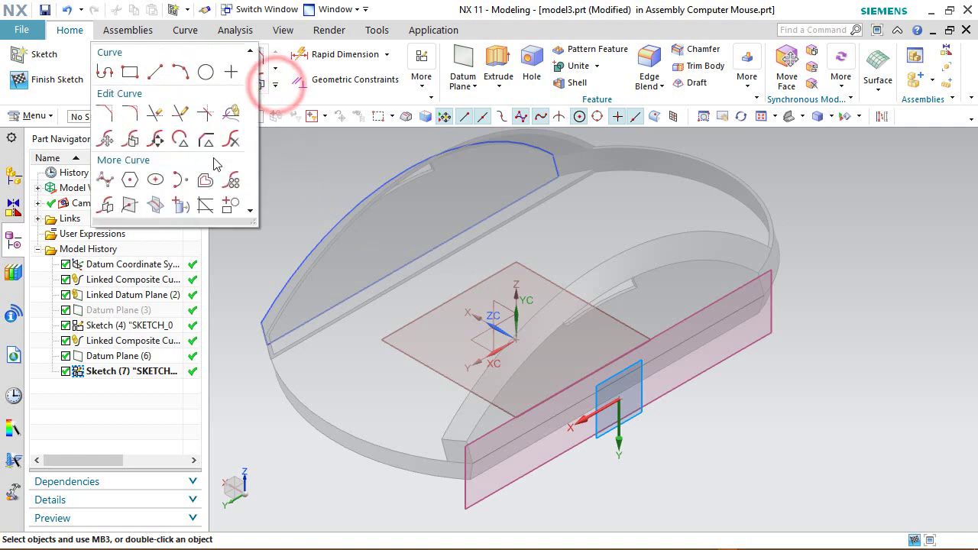
left_click(177, 206)
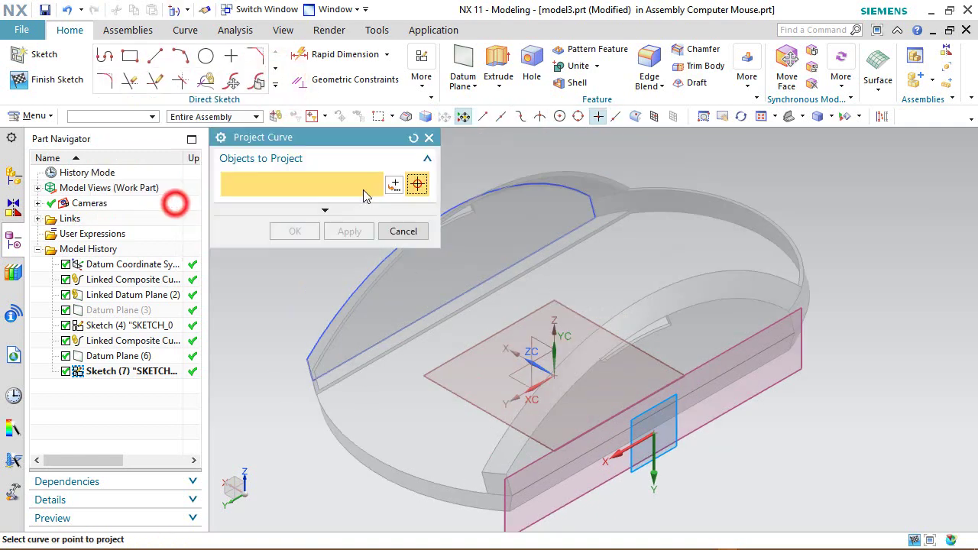
scroll(767, 345, "up", 1)
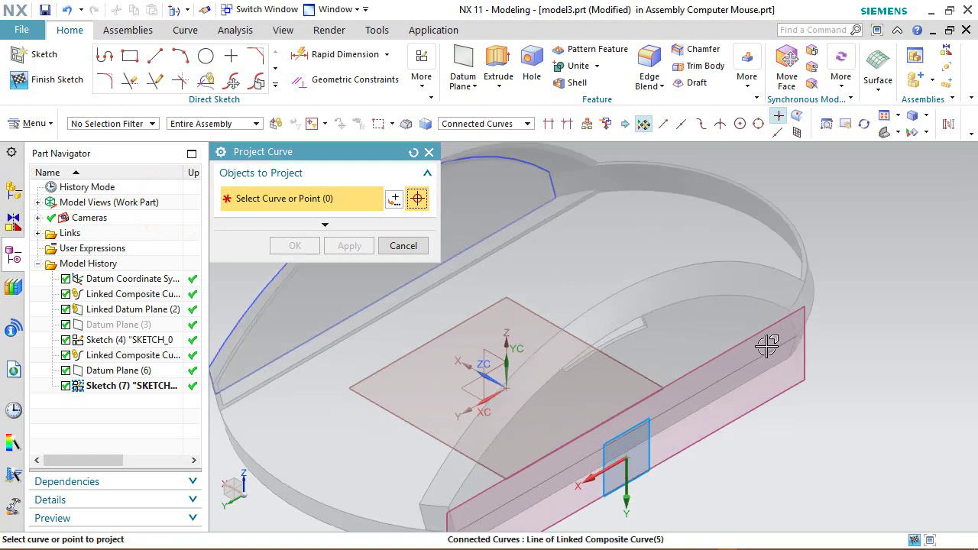
left_click(793, 318)
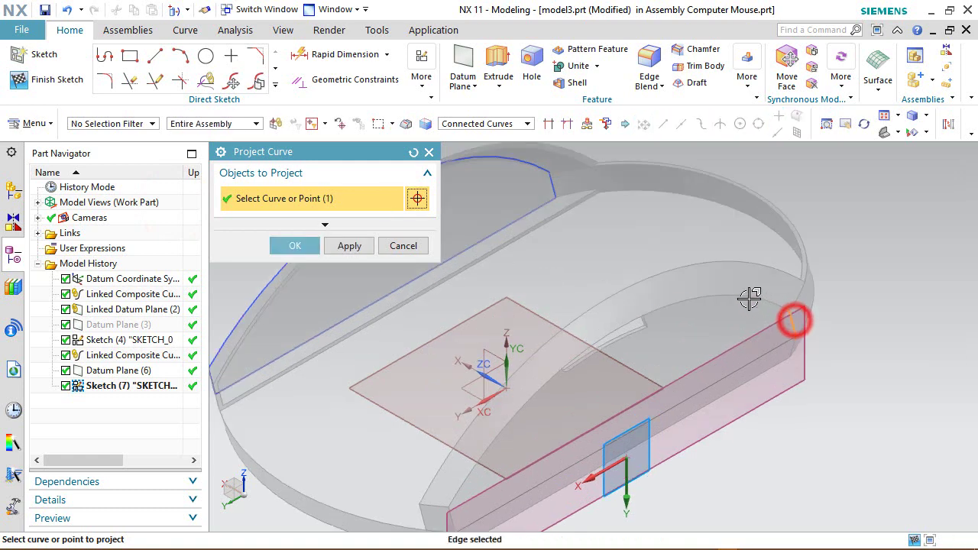
left_click(748, 298)
left_click(629, 324)
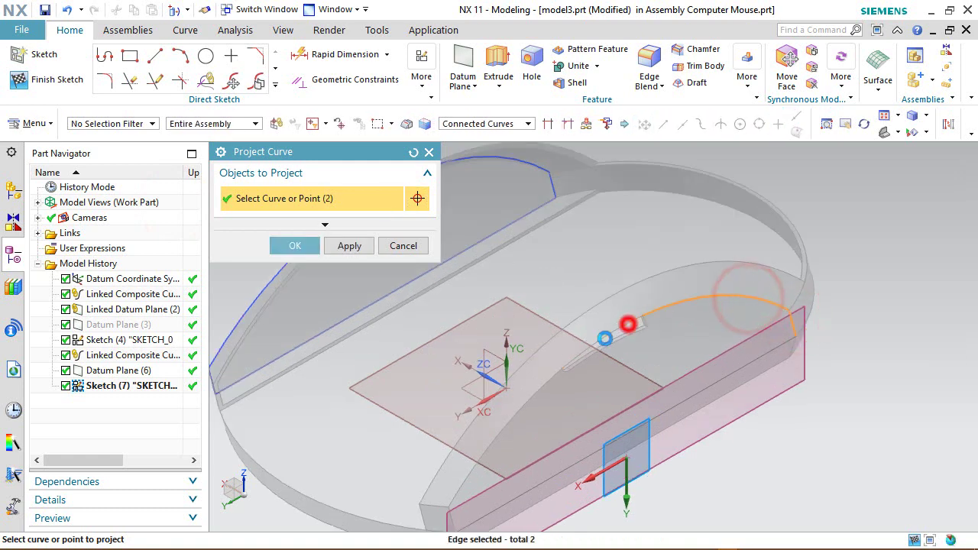
scroll(537, 387, "down", 1)
left_click(539, 382)
scroll(520, 471, "up", 2)
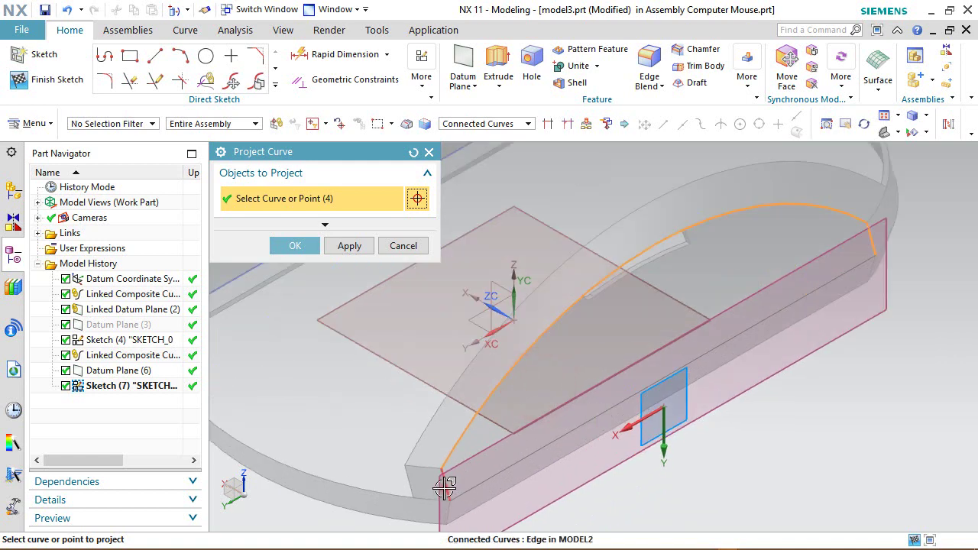
left_click(443, 486)
left_click(502, 476)
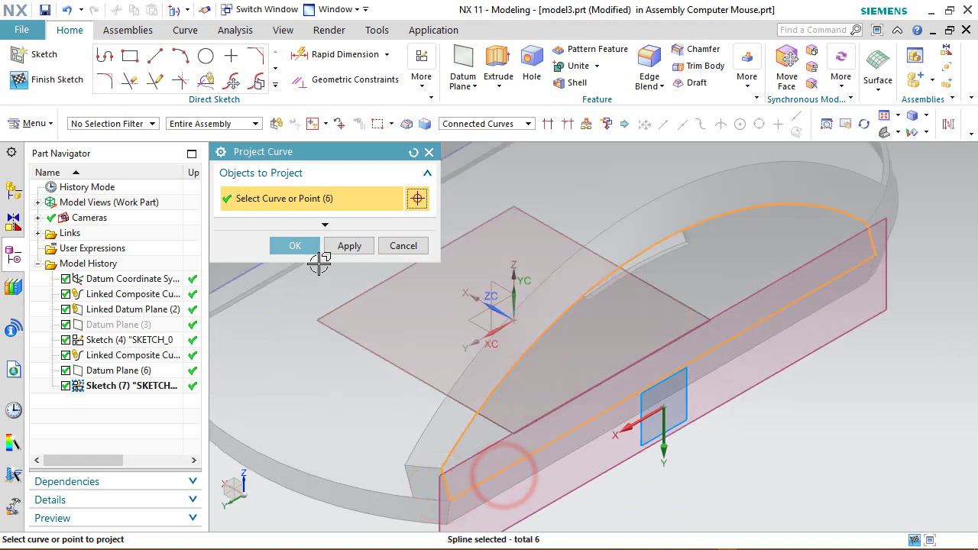
left_click(303, 246)
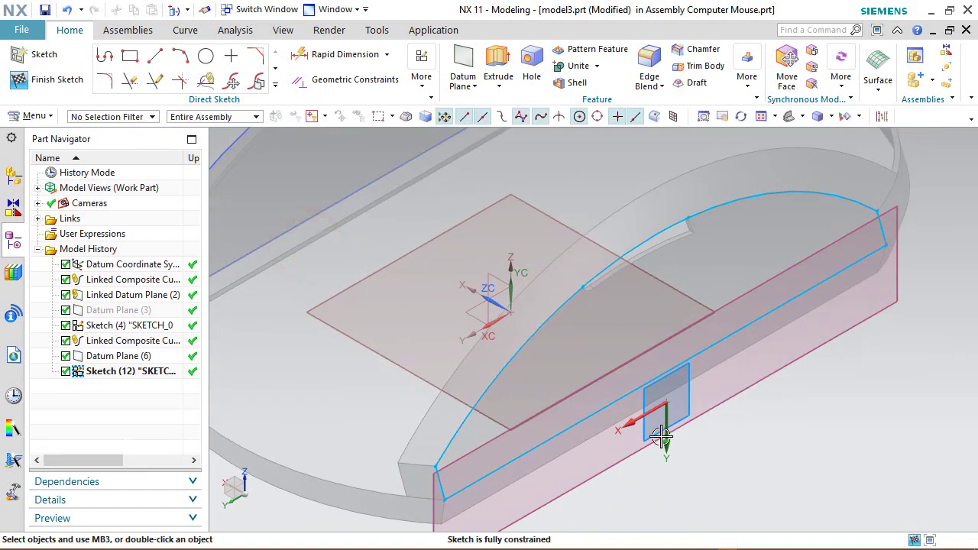
right_click(764, 446)
left_click(812, 120)
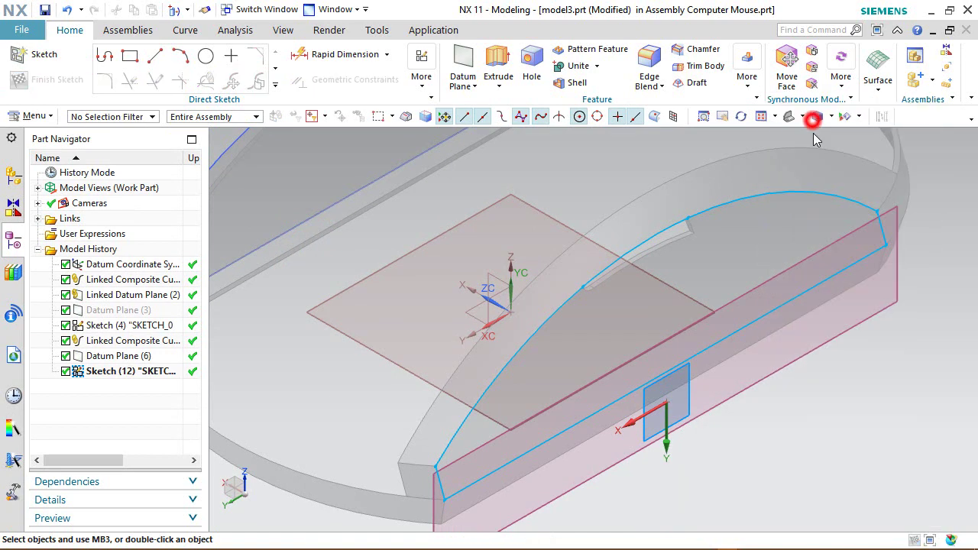
Hide the second vertical datum plane, which carries the opposite side's sketch
left_click(840, 335)
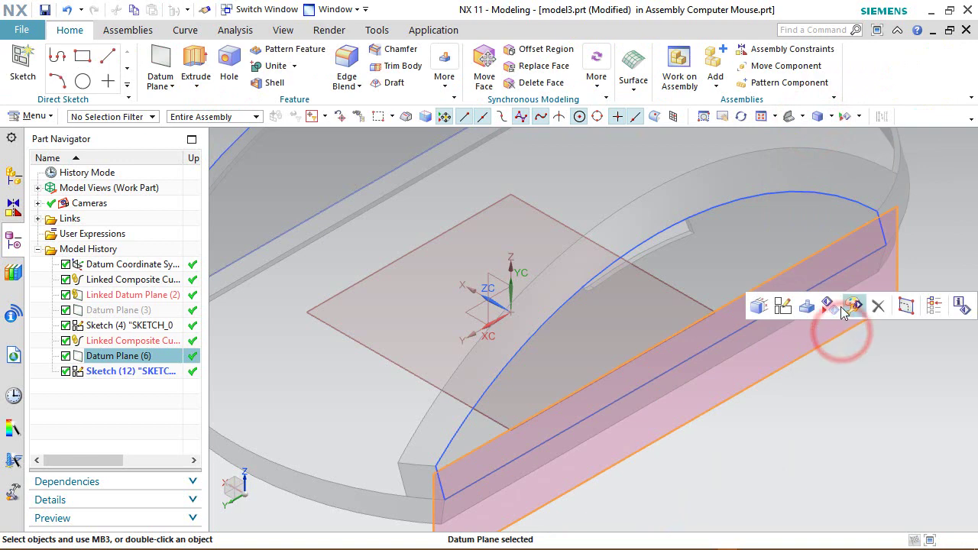
left_click(844, 310)
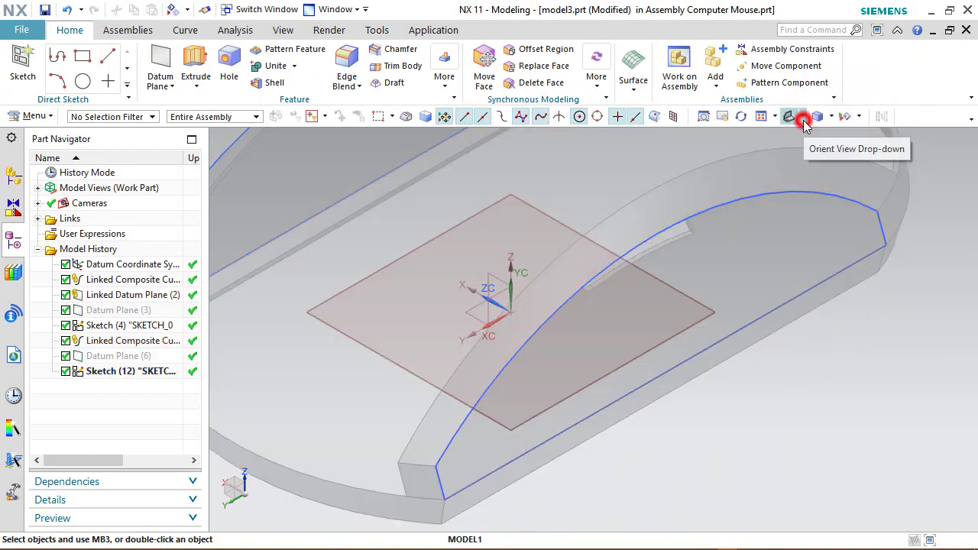
left_click(803, 120)
left_click(844, 140)
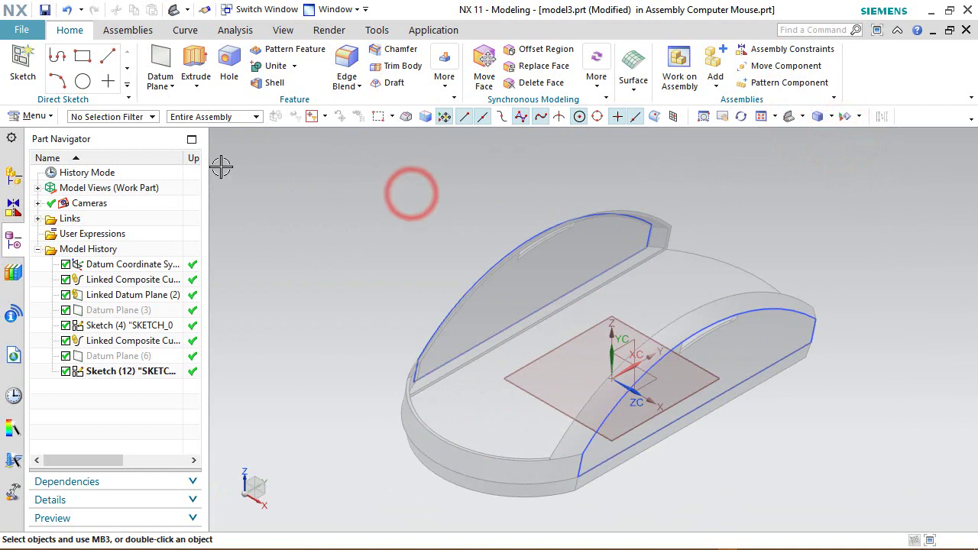
Start a sketch on model1's flat top face, bringing that face in as an interpart link
left_click(23, 65)
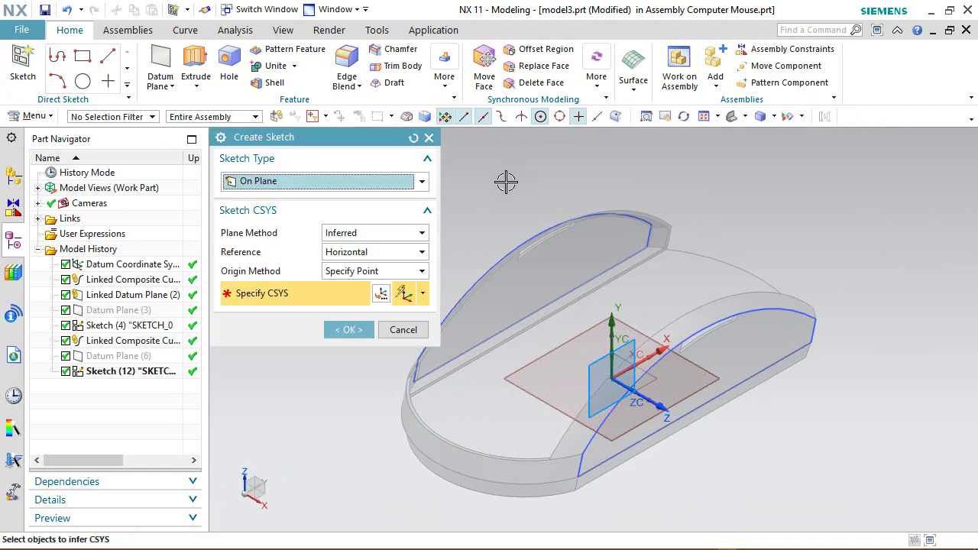
left_click(277, 115)
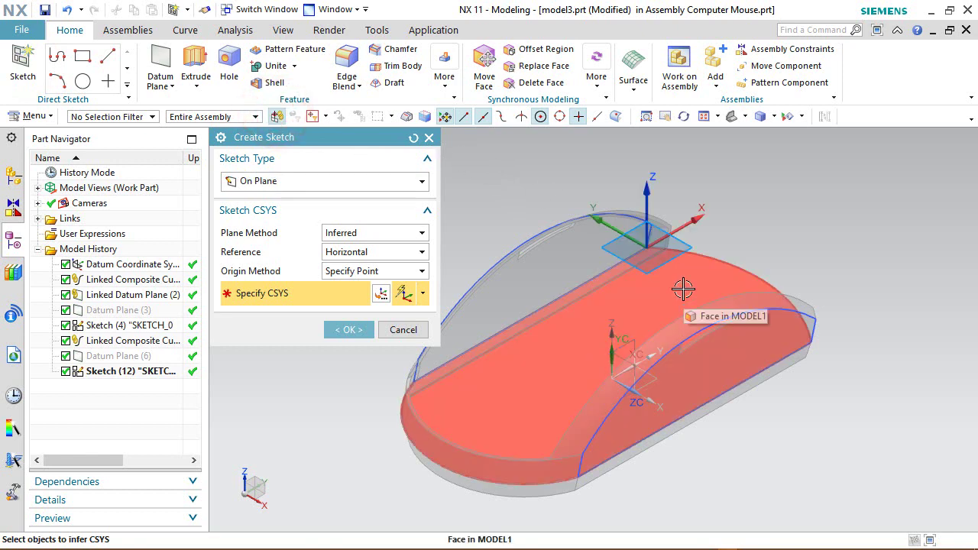
left_click(683, 289)
left_click(376, 303)
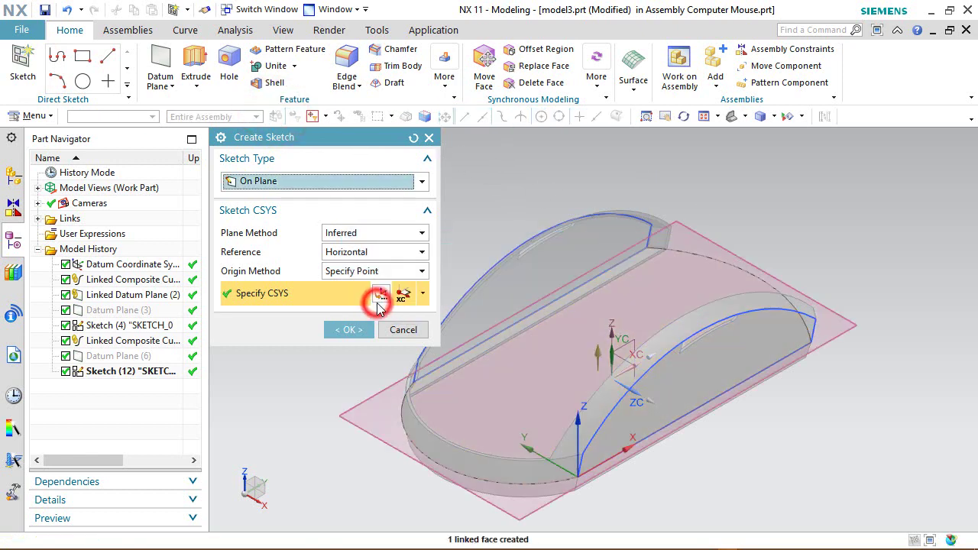
left_click(345, 333)
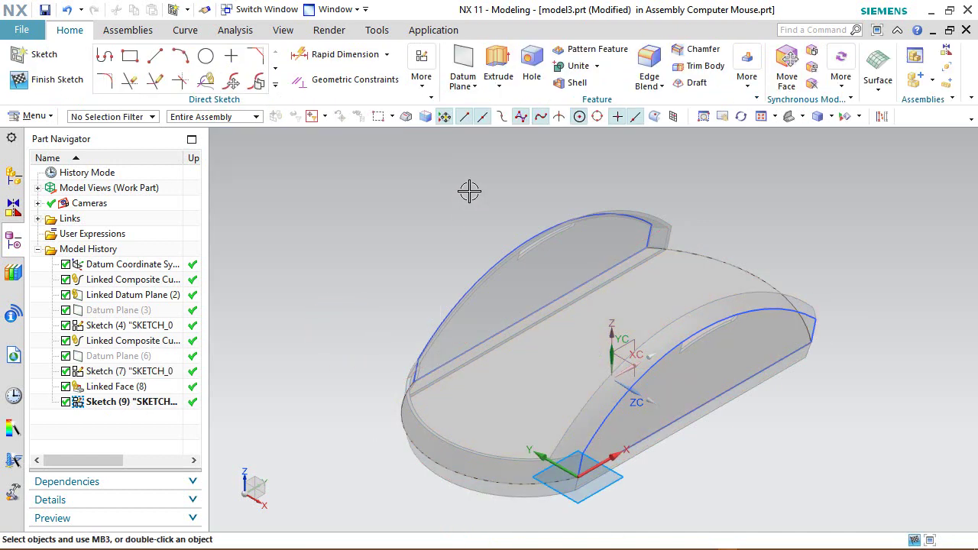
Project the complete four-edge outline of the linked base face into the sketch and finish it
left_click(275, 84)
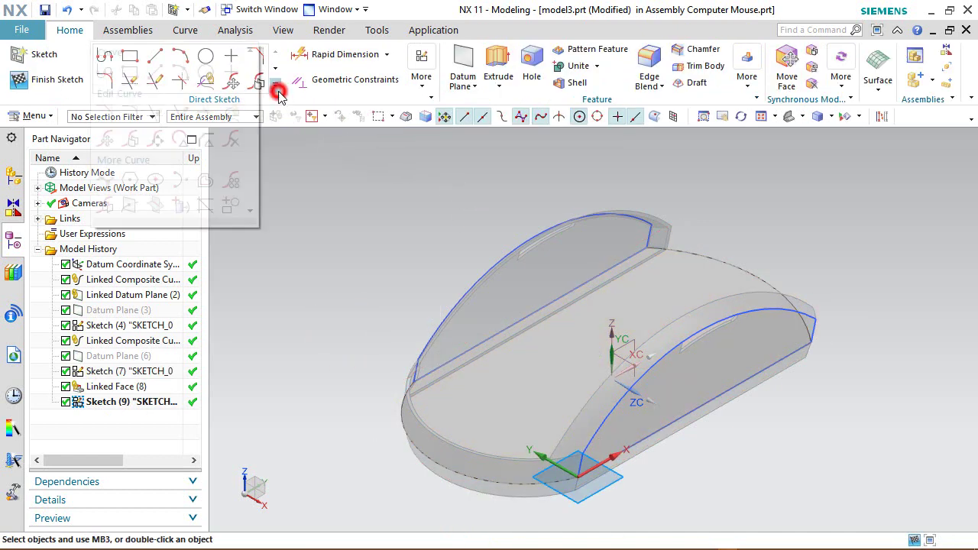
left_click(182, 206)
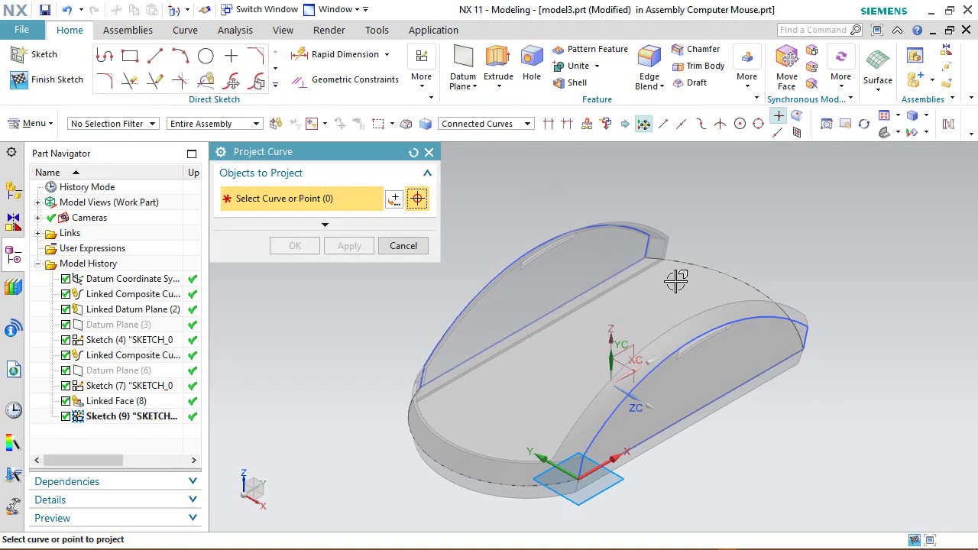
left_click(693, 263)
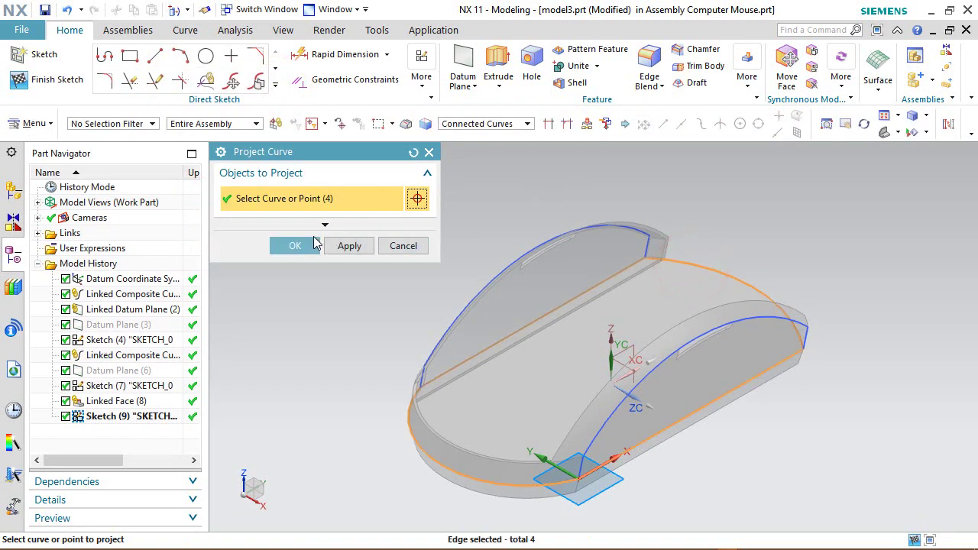
left_click(309, 246)
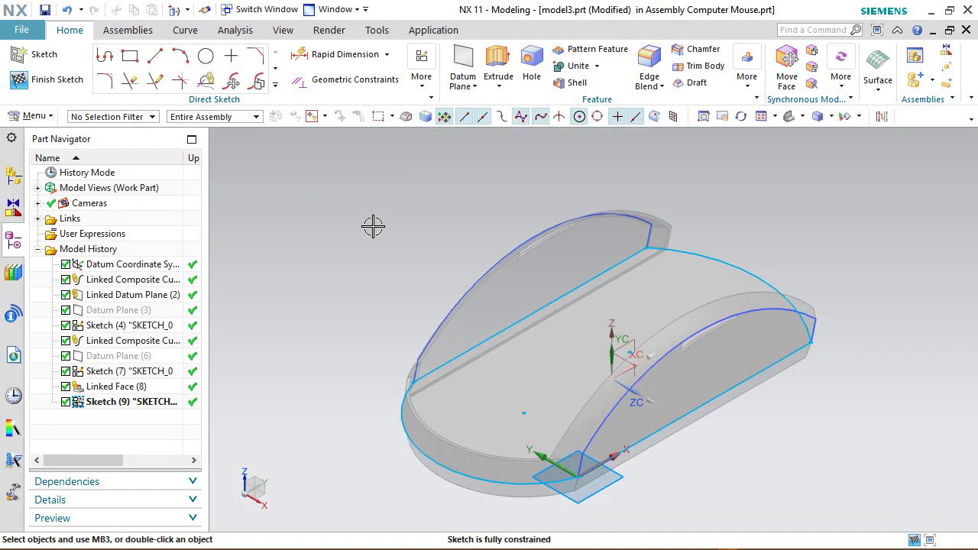
left_click(373, 226)
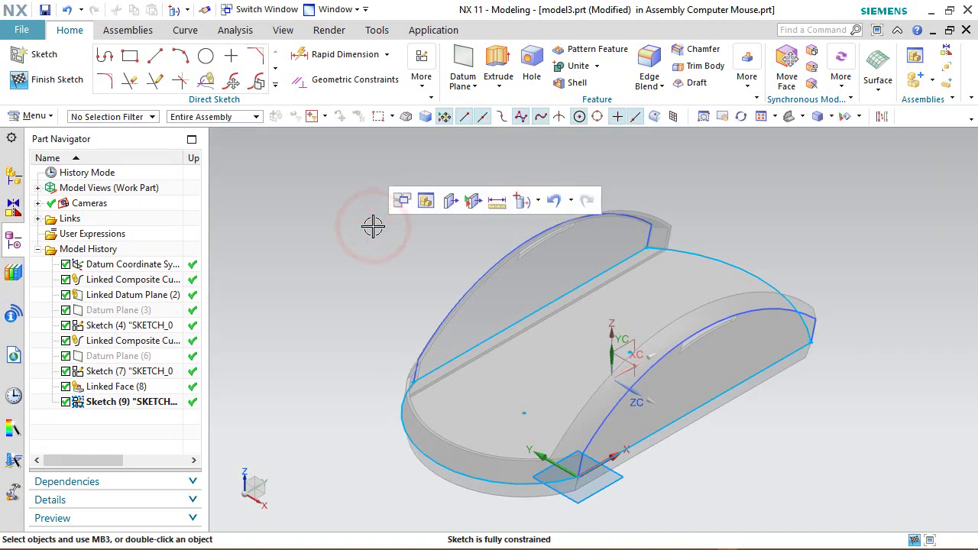
right_click(373, 226)
left_click(397, 225)
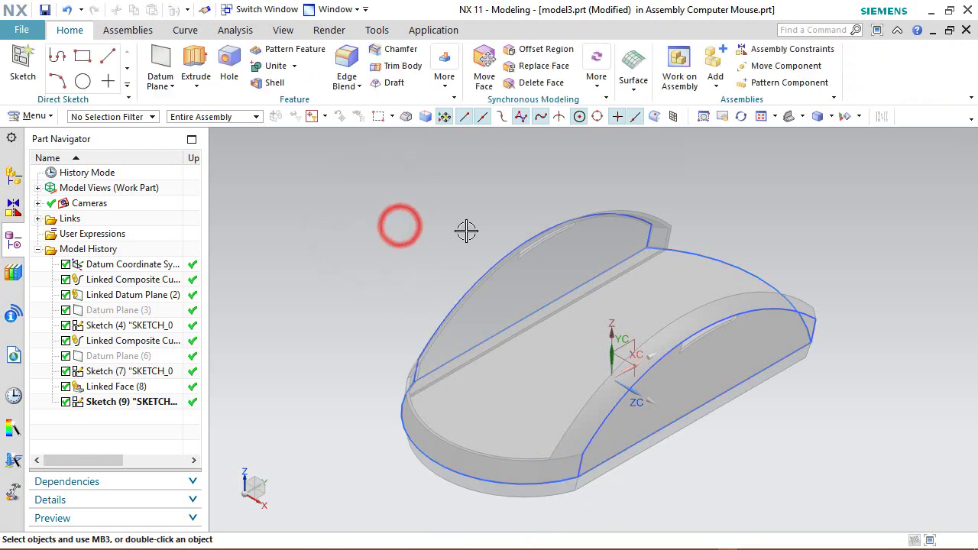
Return to the Computer Mouse assembly and make model2 the work part
left_click(355, 220)
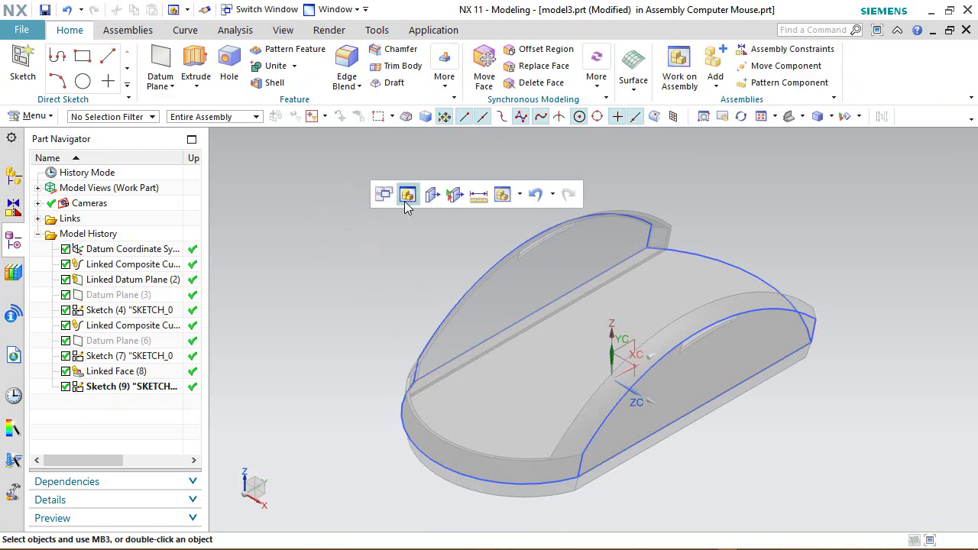
left_click(408, 196)
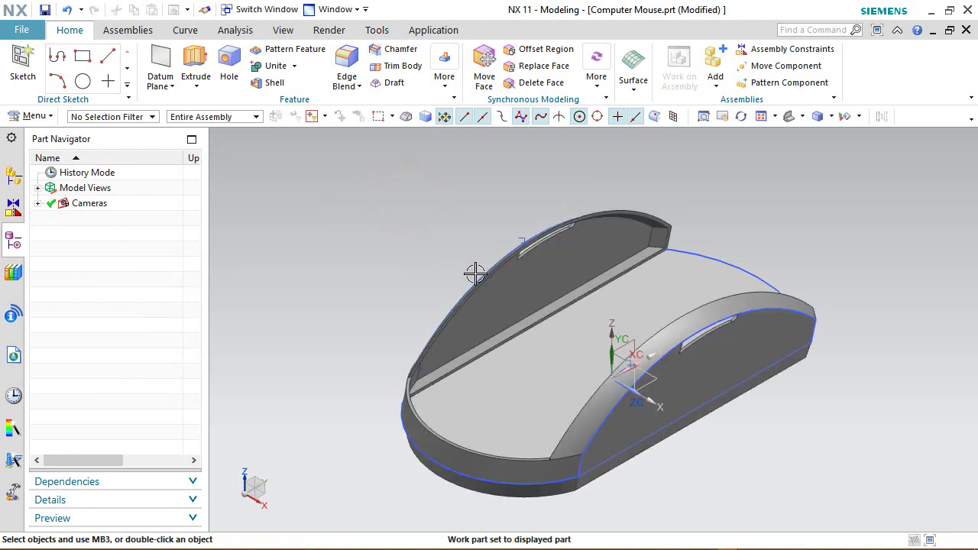
left_click(506, 285)
left_click(12, 178)
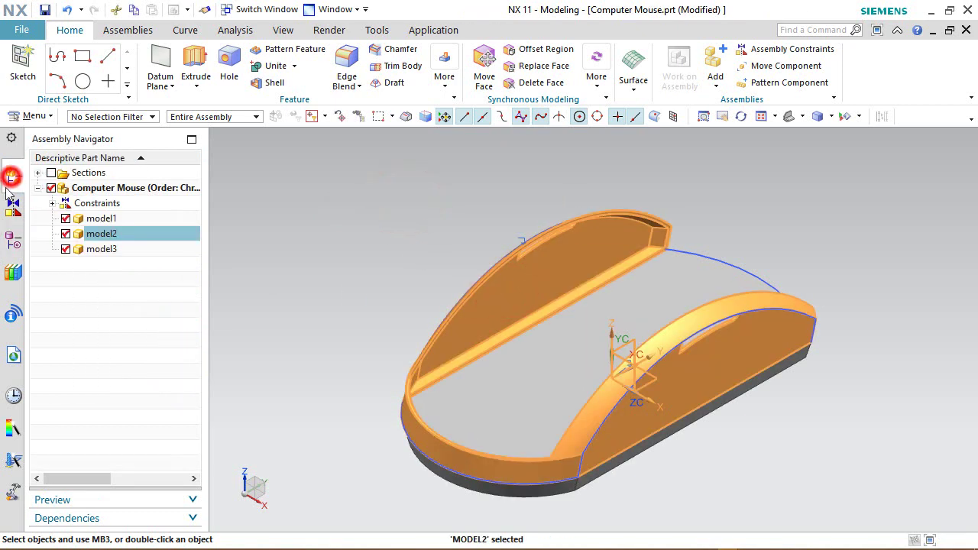
double_click(500, 293)
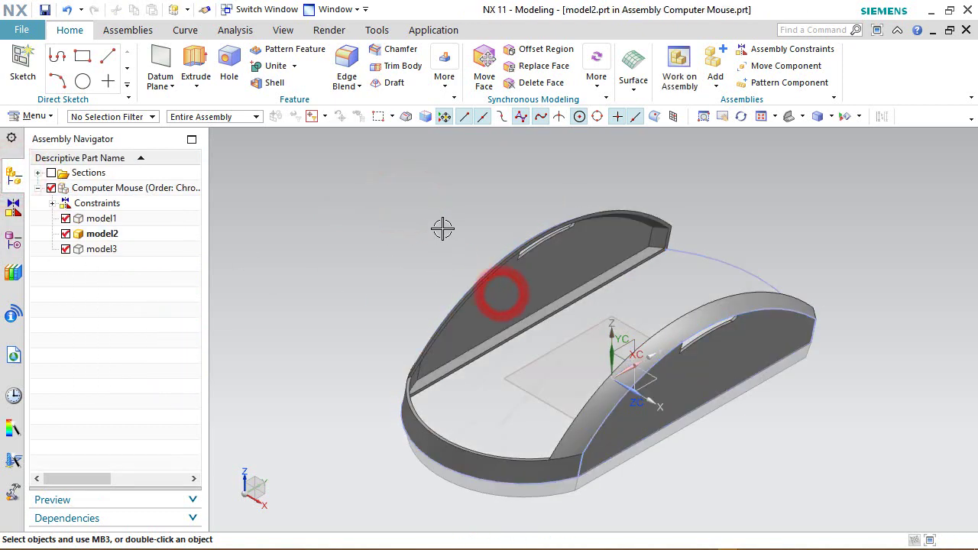
Show model2's Datum Plane (10) and Sketch (11), and make the Computer Mouse assembly the work part again
left_click(13, 240)
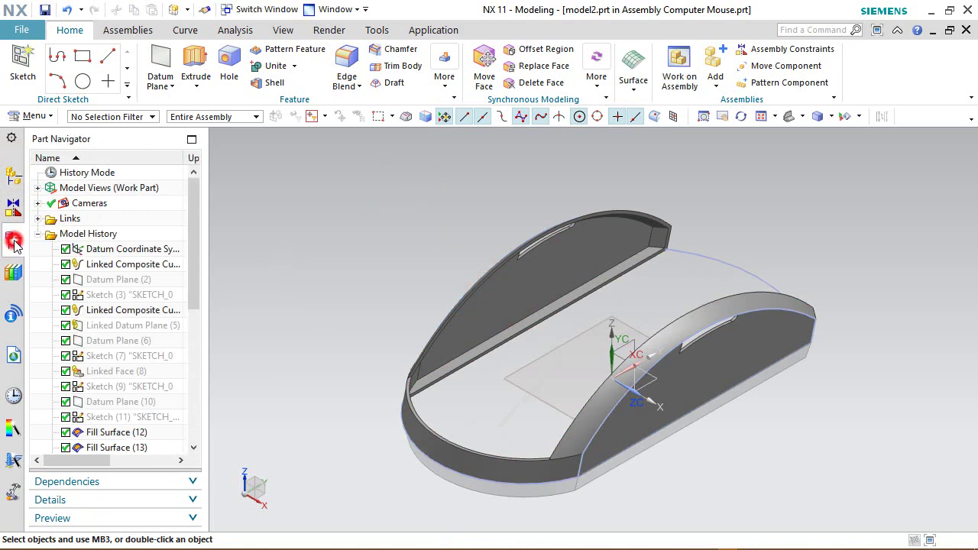
right_click(127, 401)
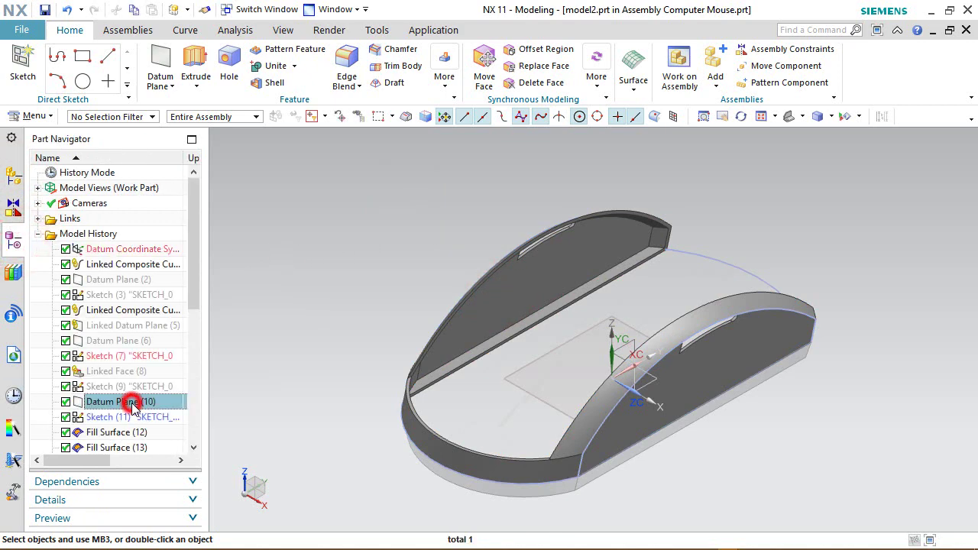
left_click(170, 13)
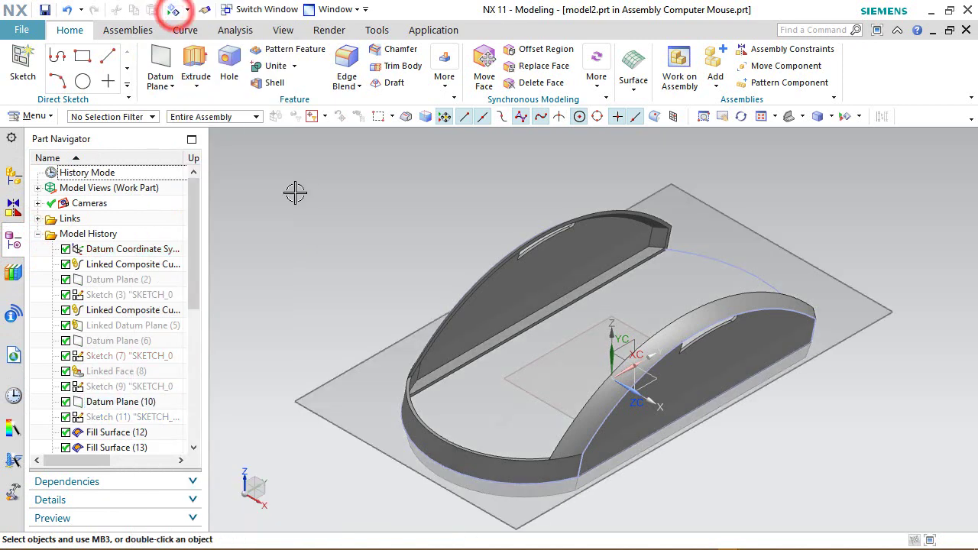
right_click(144, 419)
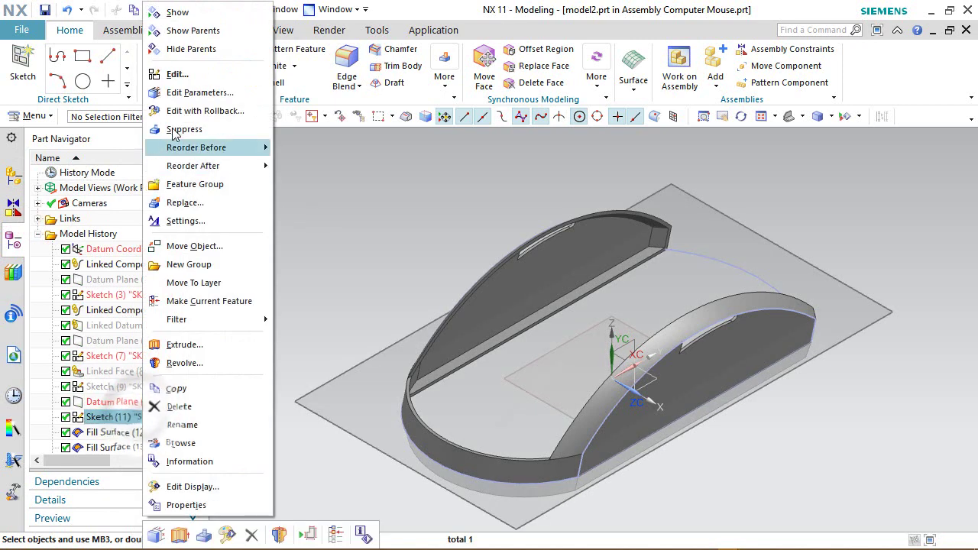
left_click(174, 12)
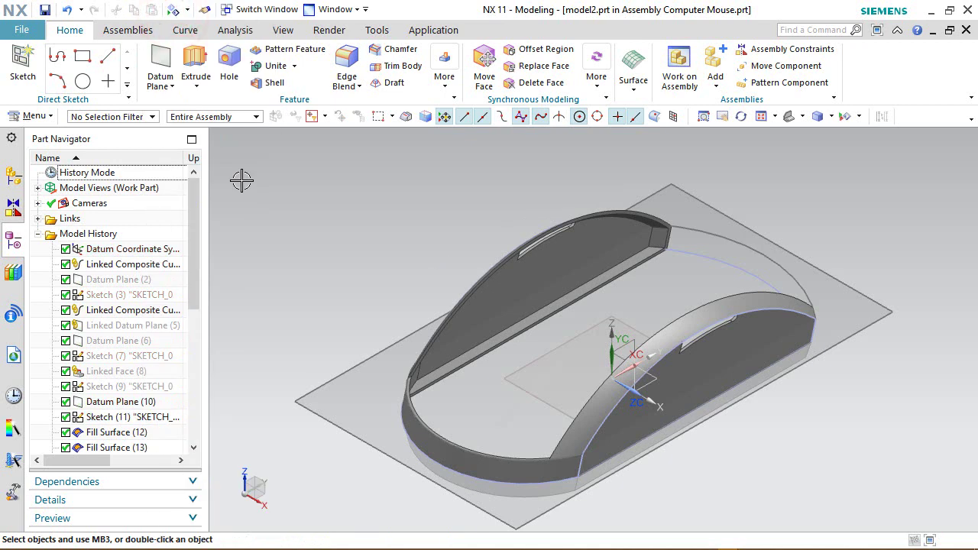
right_click(349, 174)
left_click(403, 146)
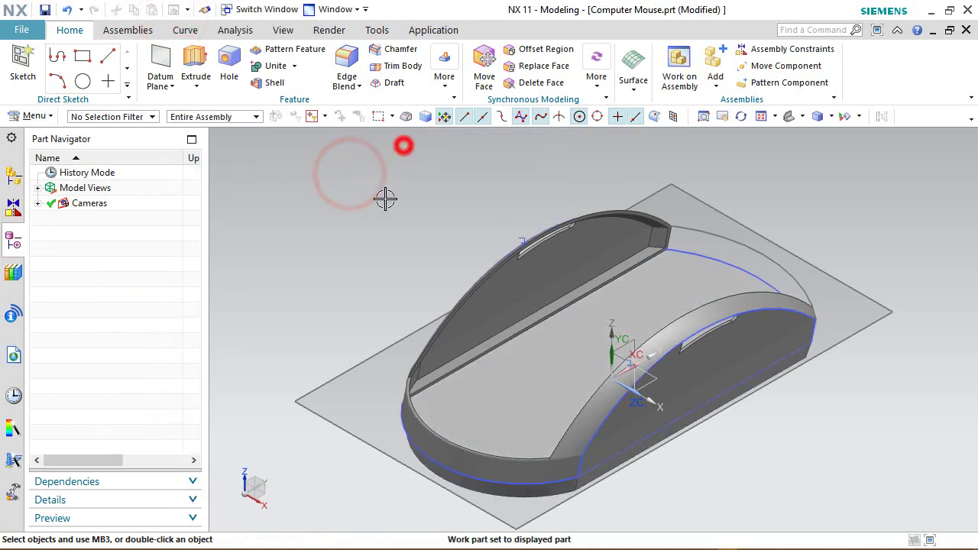
Make model3 the work part and start a sketch on model2's large horizontal datum plane
left_click(13, 175)
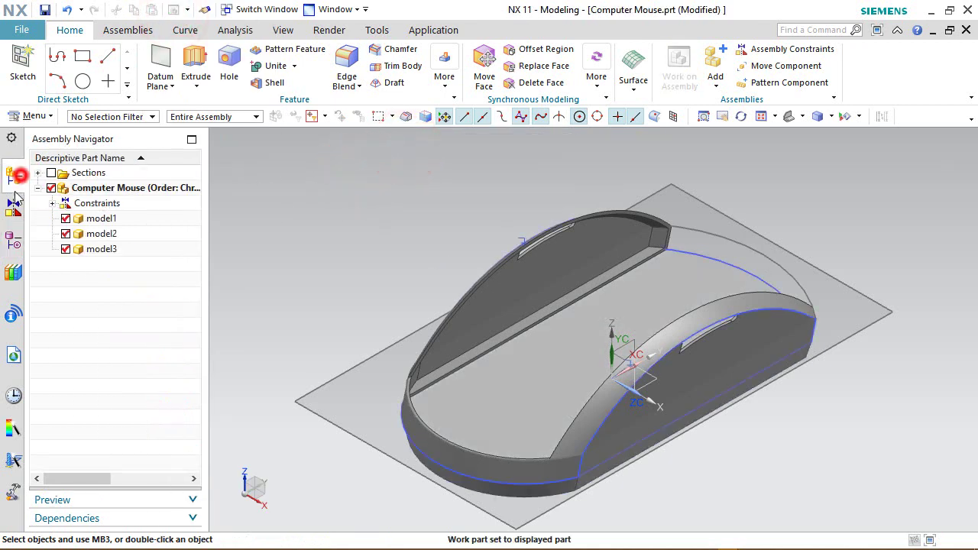
double_click(86, 250)
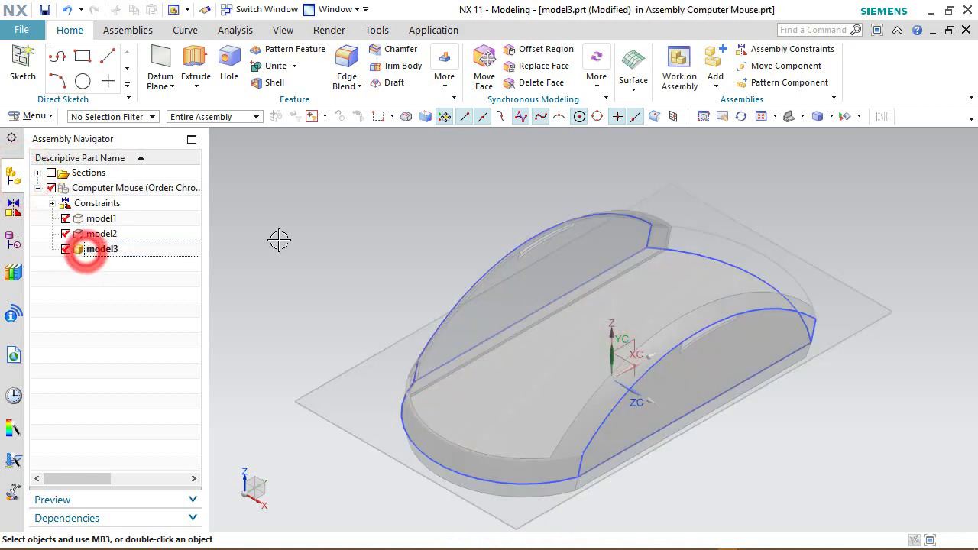
left_click(13, 239)
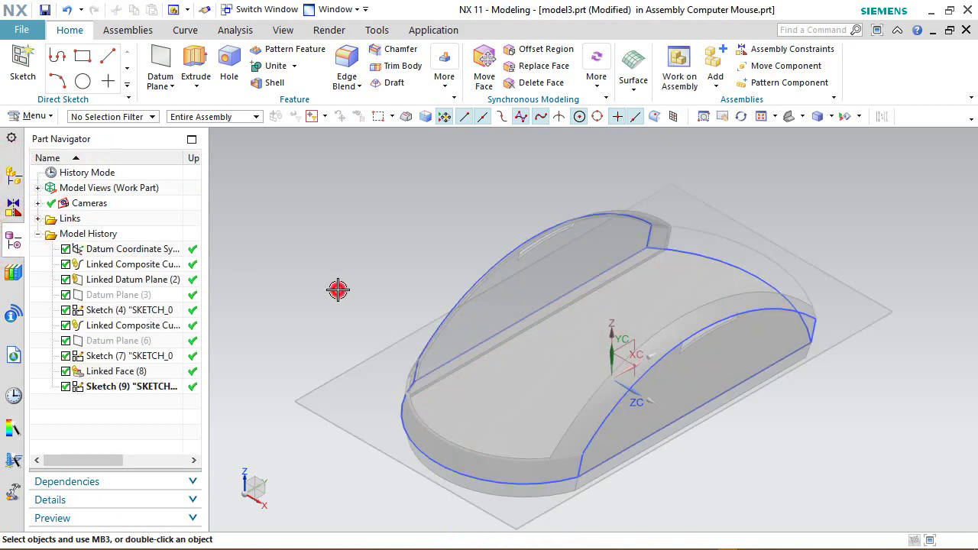
left_click(22, 65)
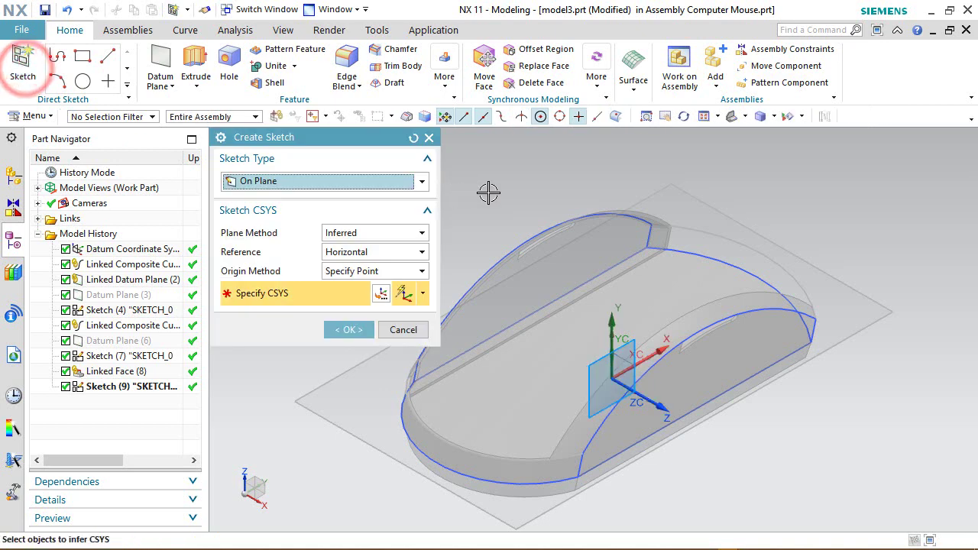
left_click(712, 207)
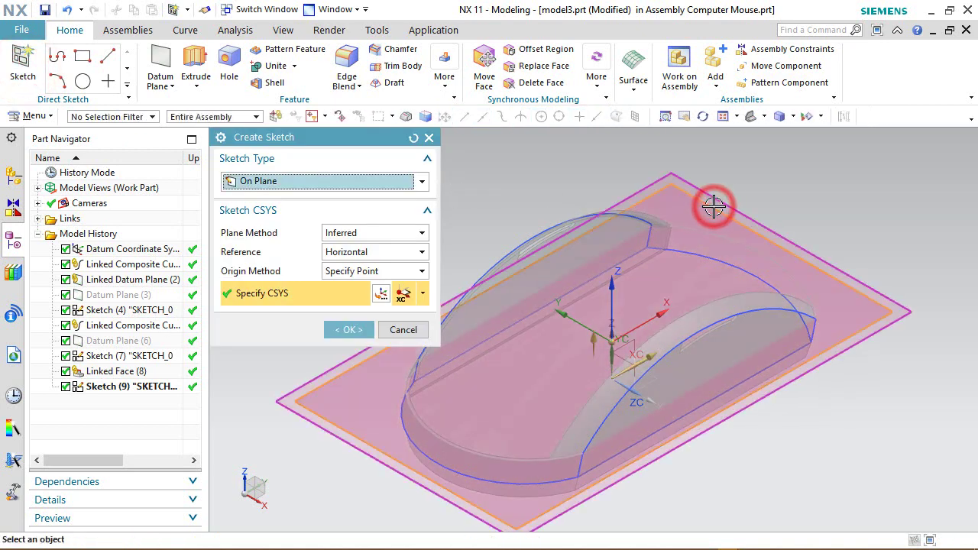
left_click(350, 328)
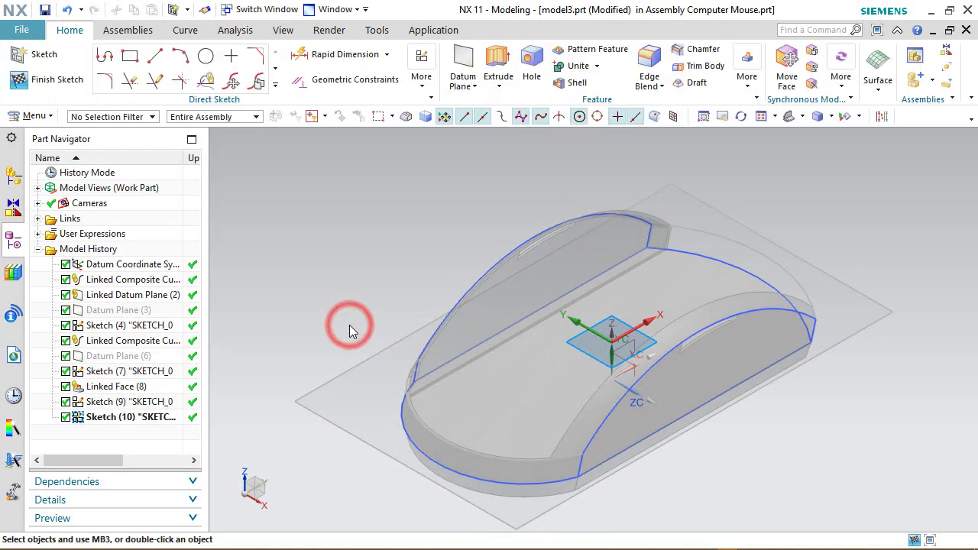
Project the two end arcs of model2's SKETCH_003 into the sketch, decline projecting them as dumb curves with fix constraints, and finish the sketch
left_click(275, 86)
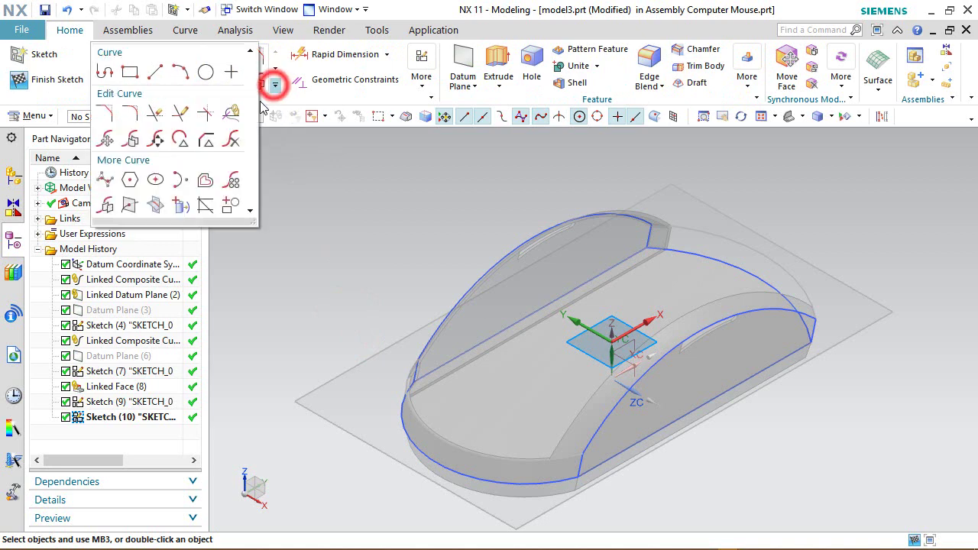
left_click(180, 205)
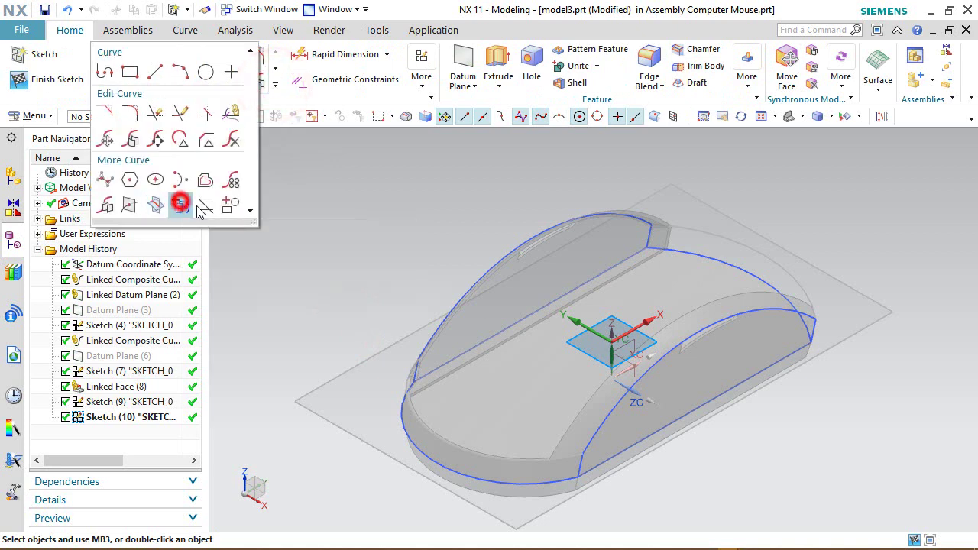
left_click(724, 246)
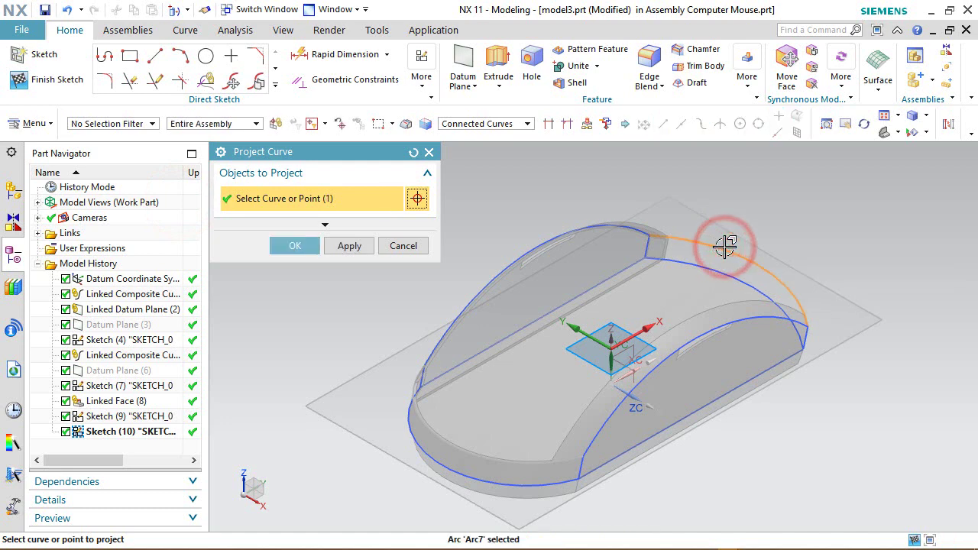
left_click(423, 417)
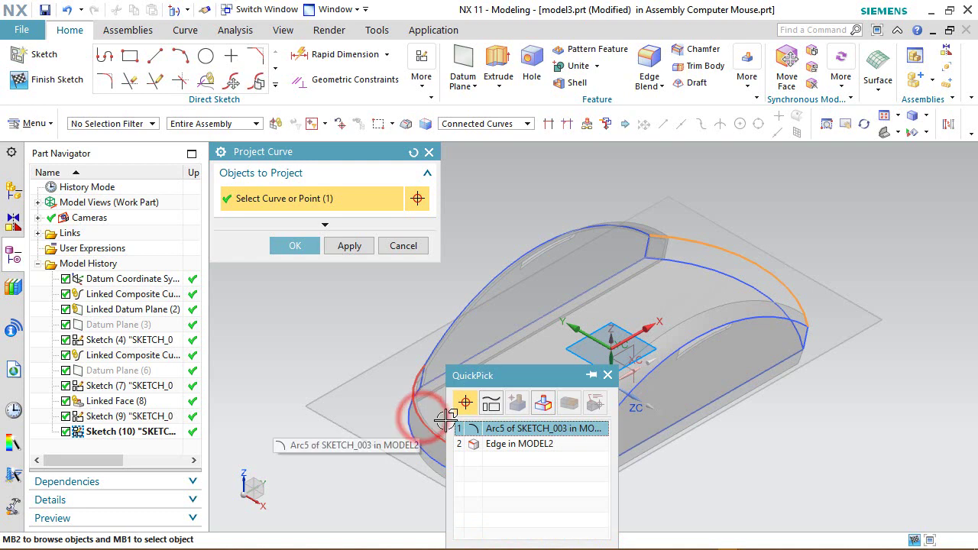
left_click(494, 425)
left_click(295, 245)
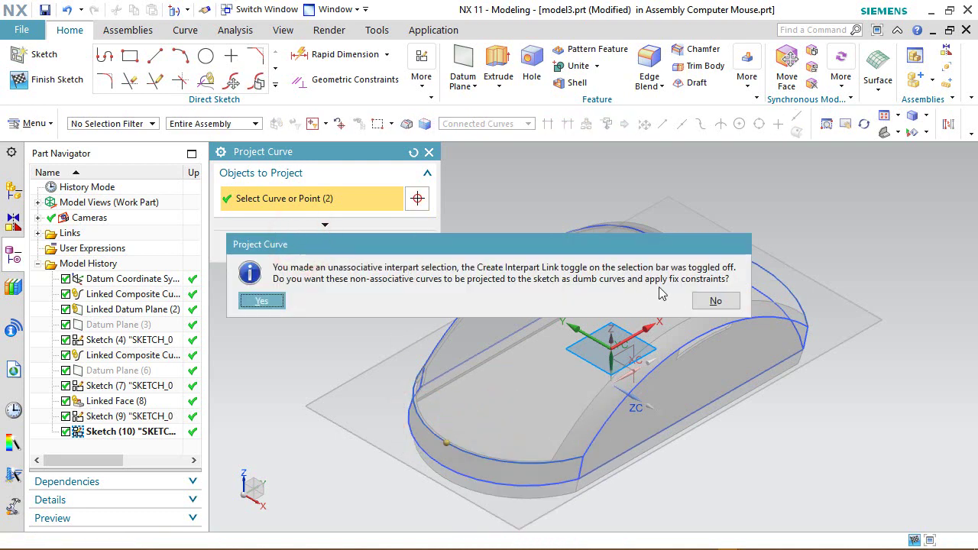
left_click(713, 301)
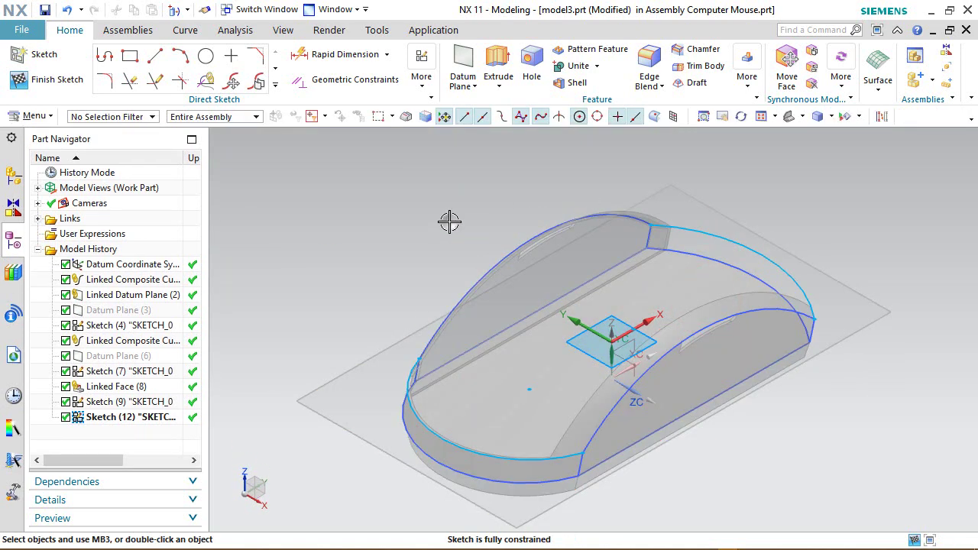
right_click(449, 221)
left_click(481, 224)
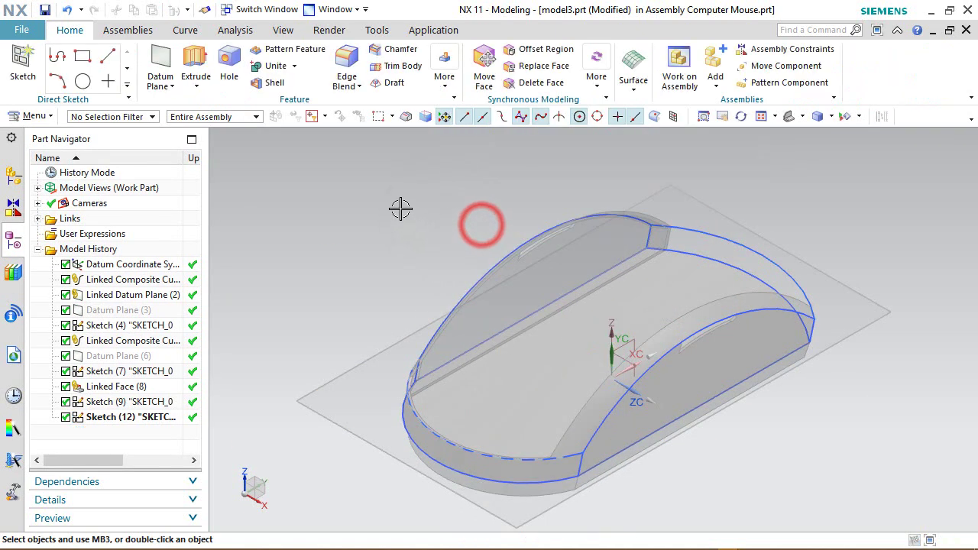
Save the work under the part name model3.prt and make the Computer Mouse assembly the work part
left_click(45, 10)
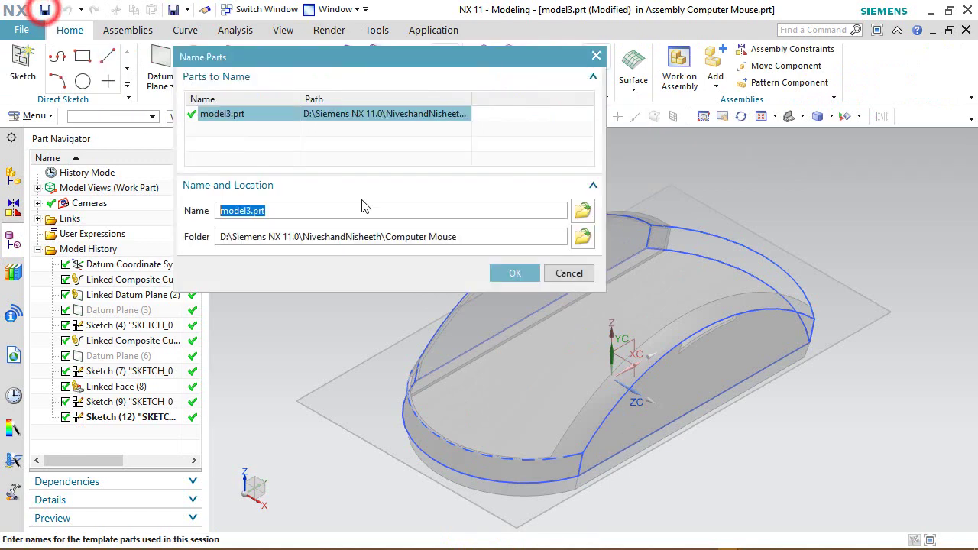
left_click_drag(495, 67, 604, 169)
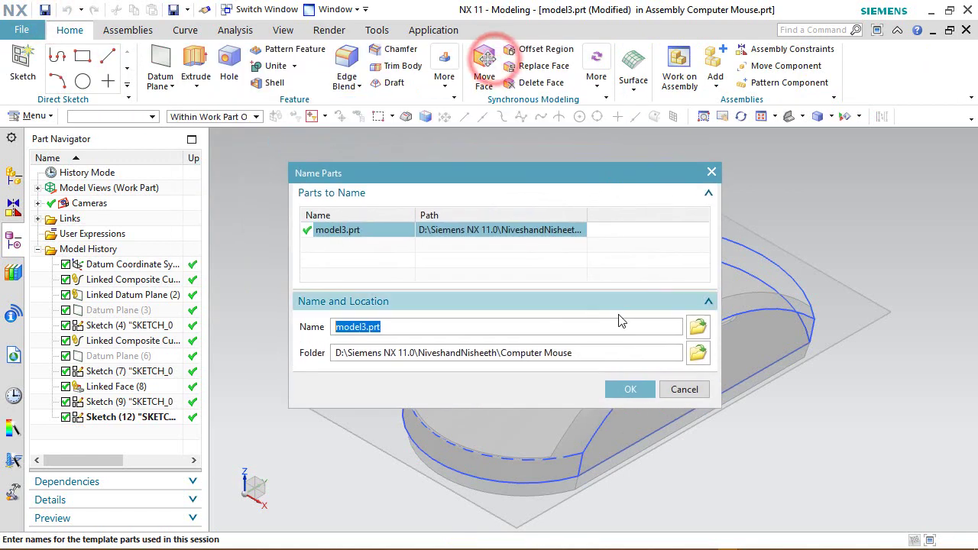
left_click(632, 388)
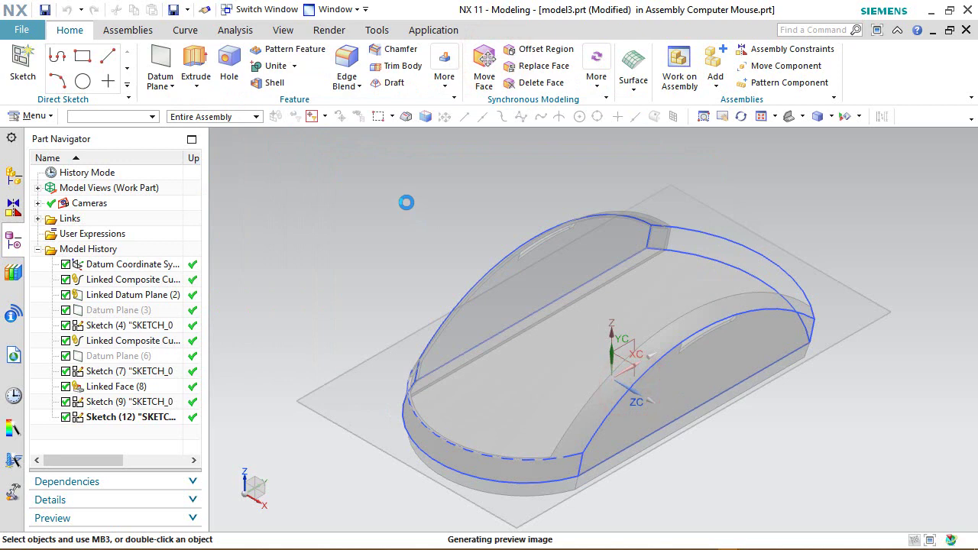
left_click(403, 202)
left_click(460, 178)
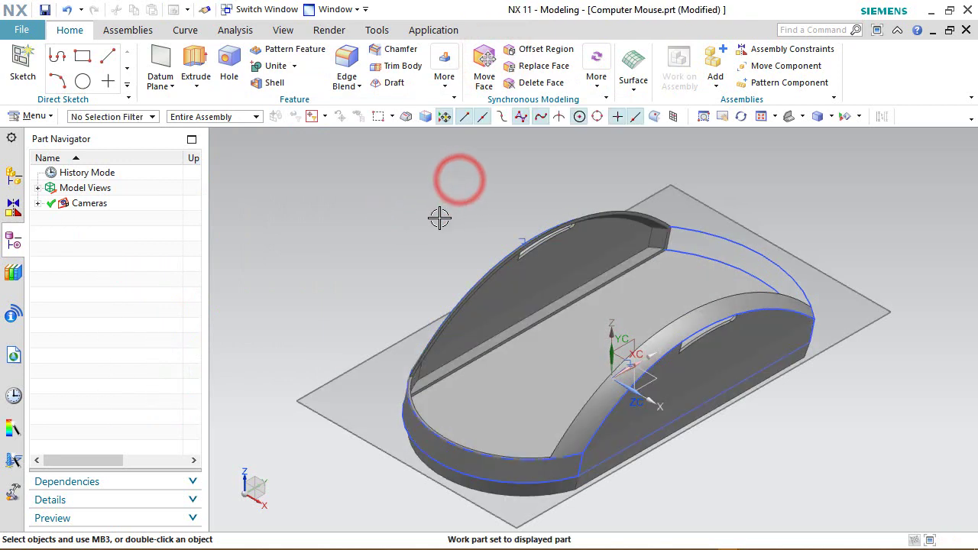
Hide model2's Datum Plane (10) and Sketch (11), with model2 as work part, and return to the Computer Mouse assembly
double_click(494, 287)
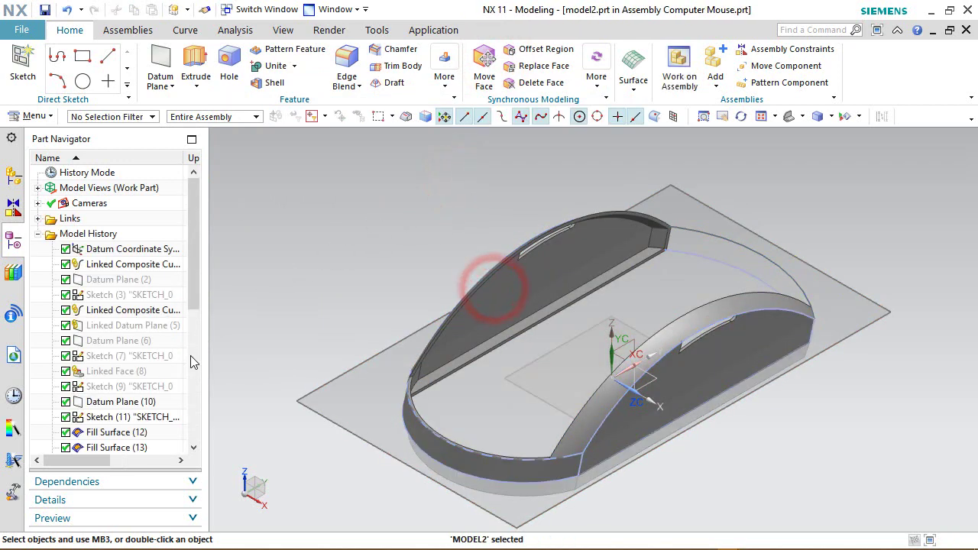
left_click(141, 405)
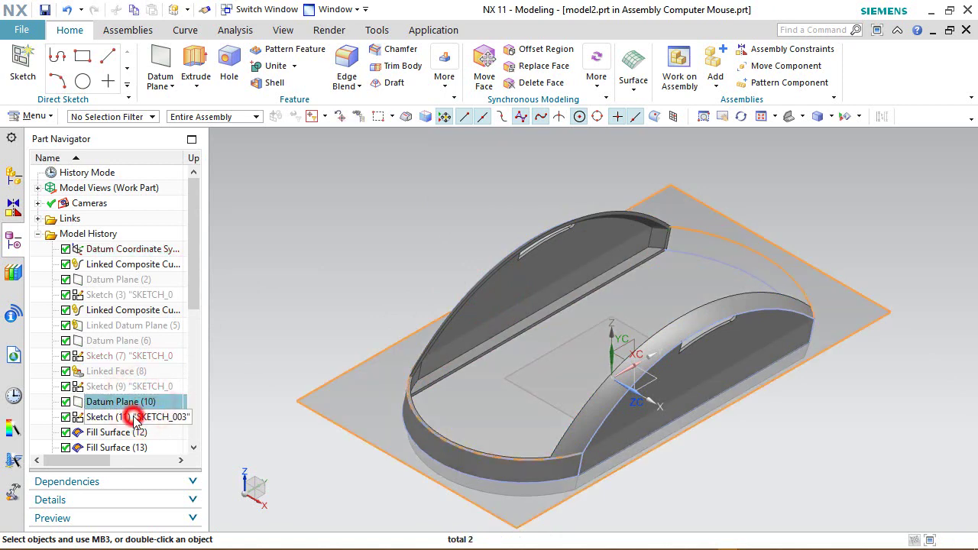
right_click(135, 419)
left_click(197, 62)
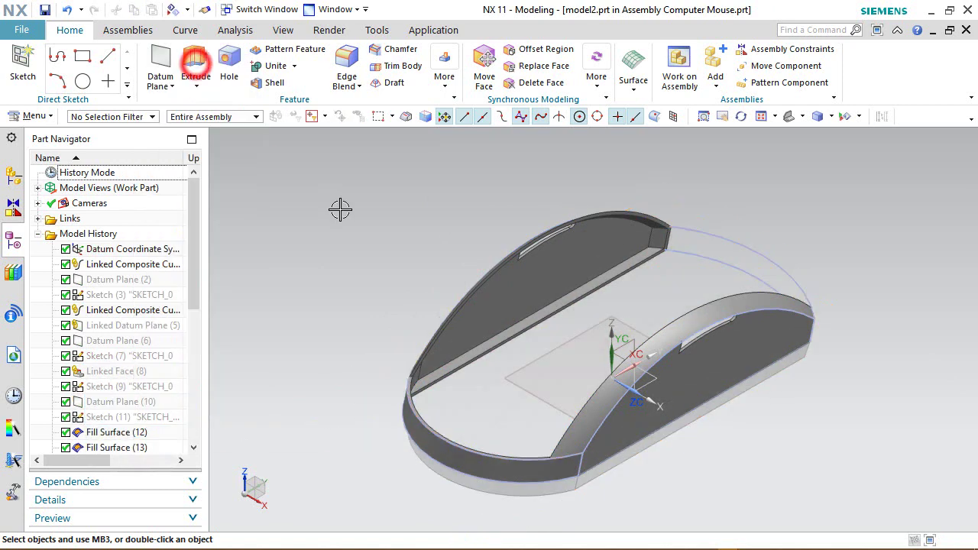
double_click(328, 216)
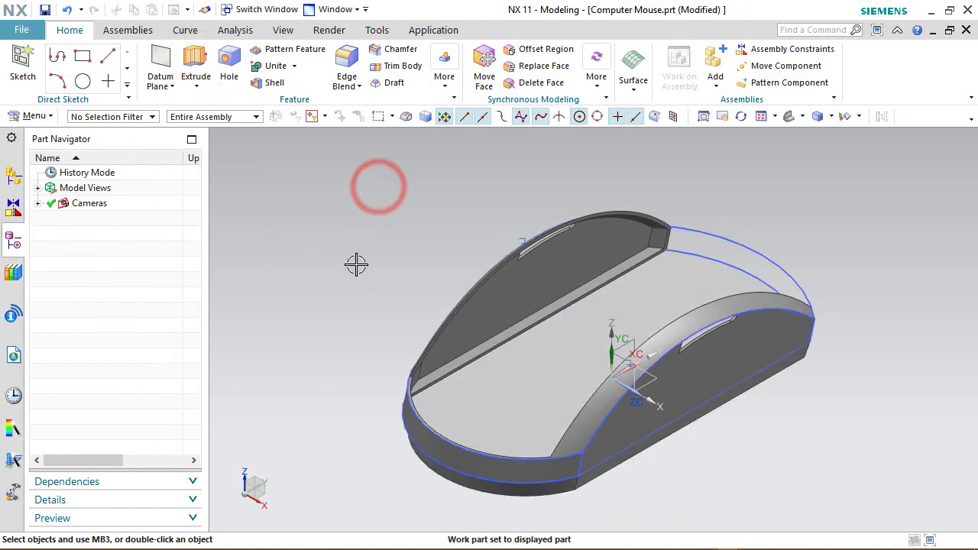
Make model3 the work part again and display its model history
left_click(13, 175)
left_click(87, 251)
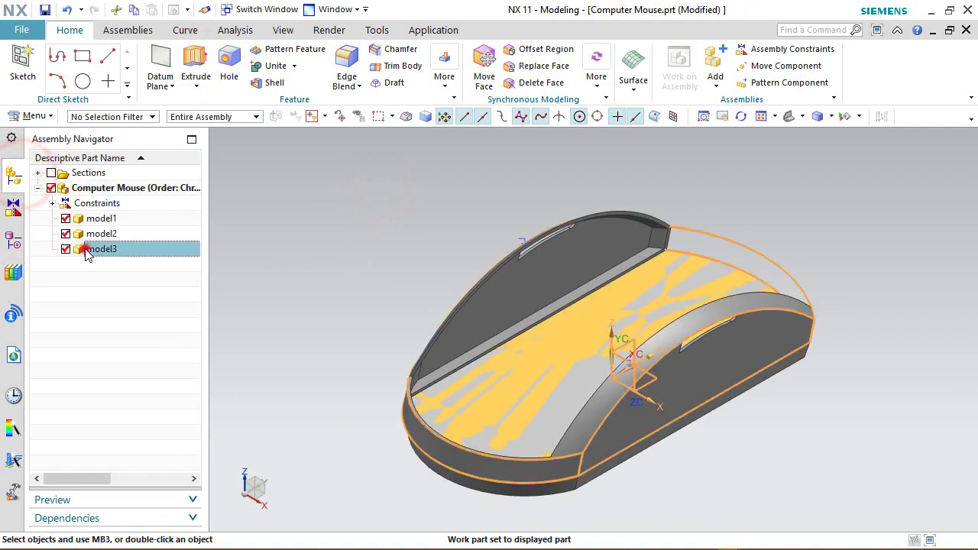
double_click(87, 251)
left_click(13, 239)
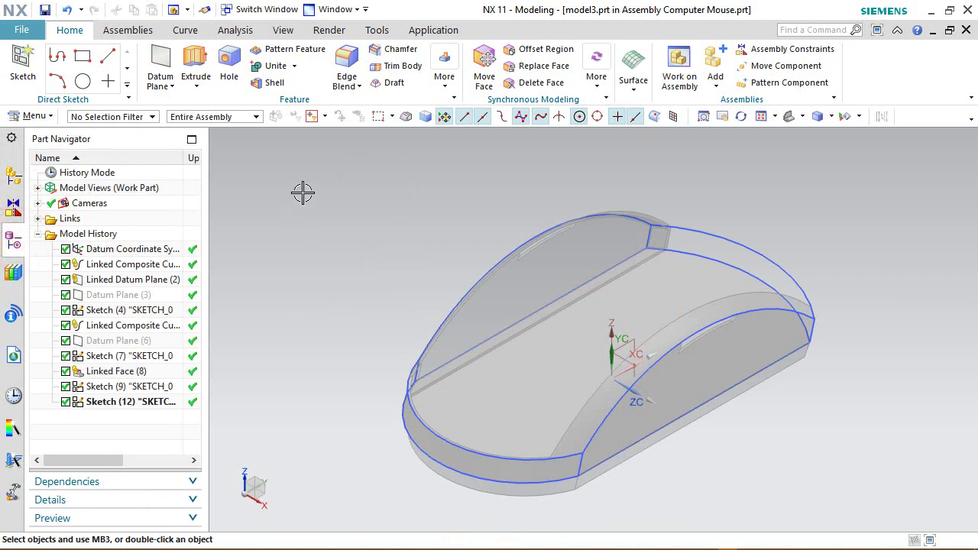
Create separate fill surfaces from model3's side profiles, Sketch (4) and Sketch (7), and its base outline, Sketch (9)
left_click(633, 90)
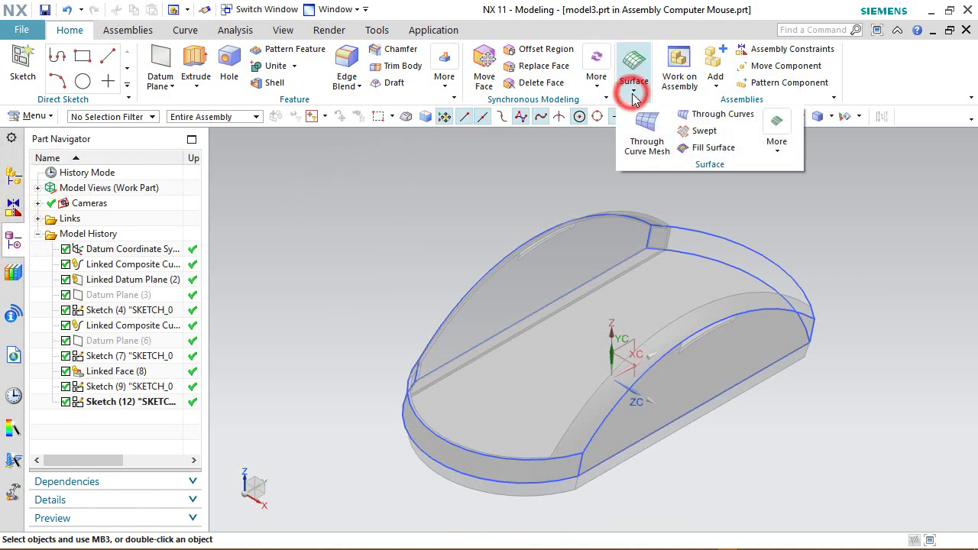
left_click(724, 148)
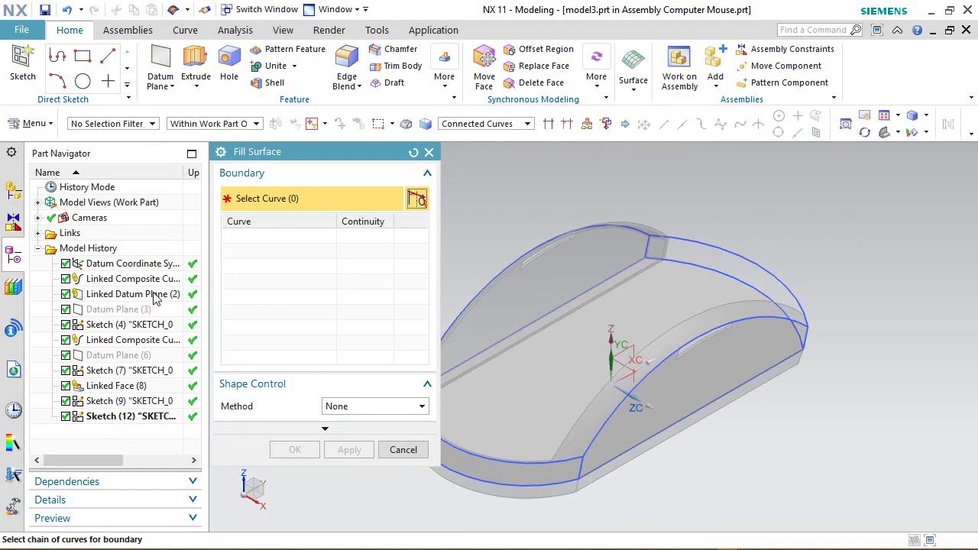
left_click(125, 325)
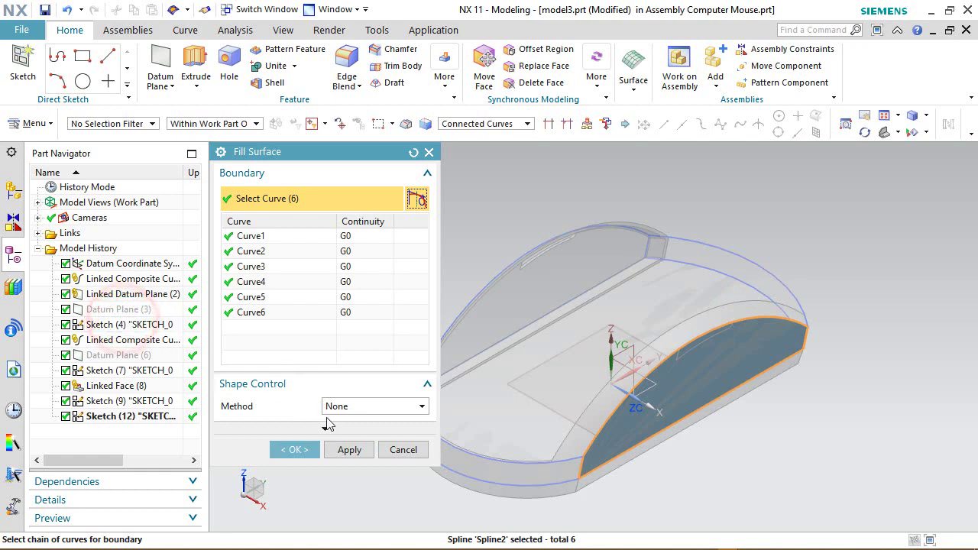
left_click(349, 450)
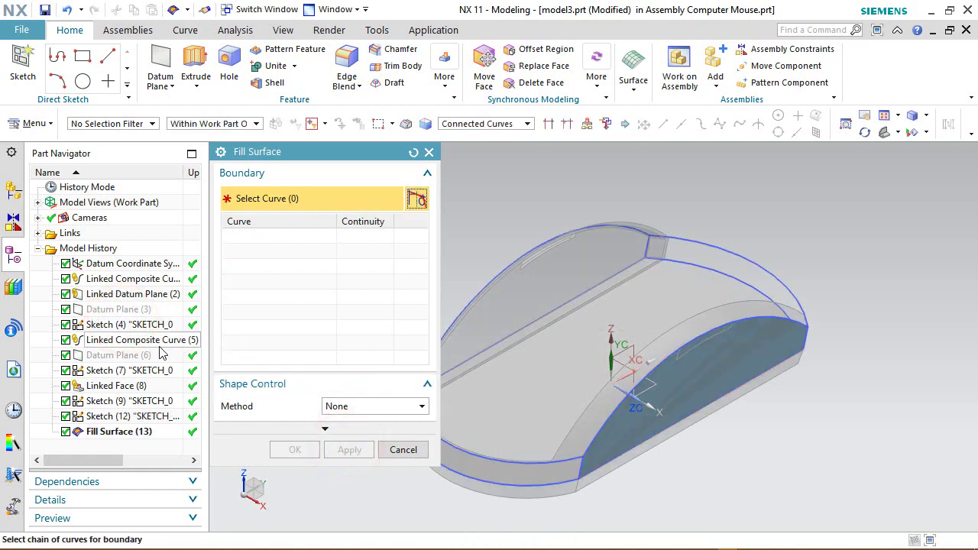
left_click(130, 373)
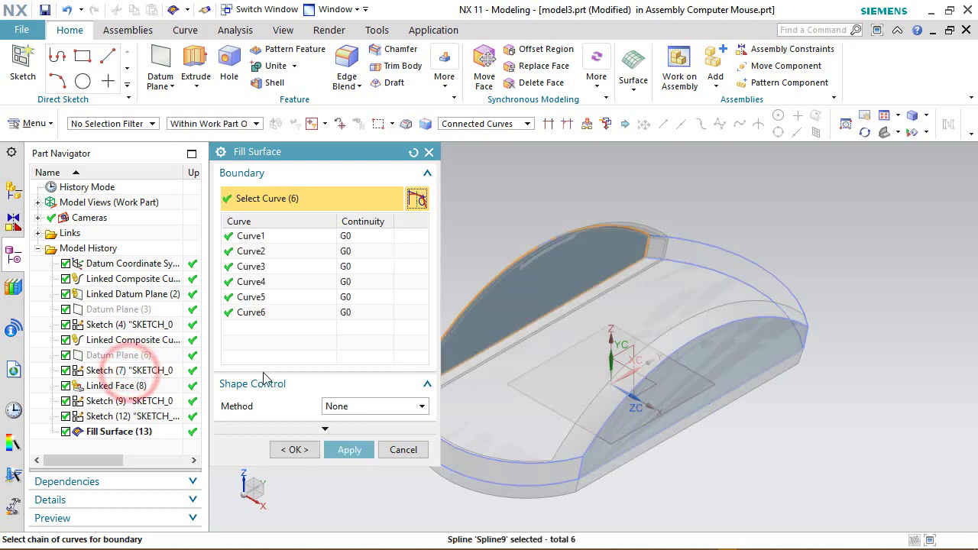
left_click(345, 452)
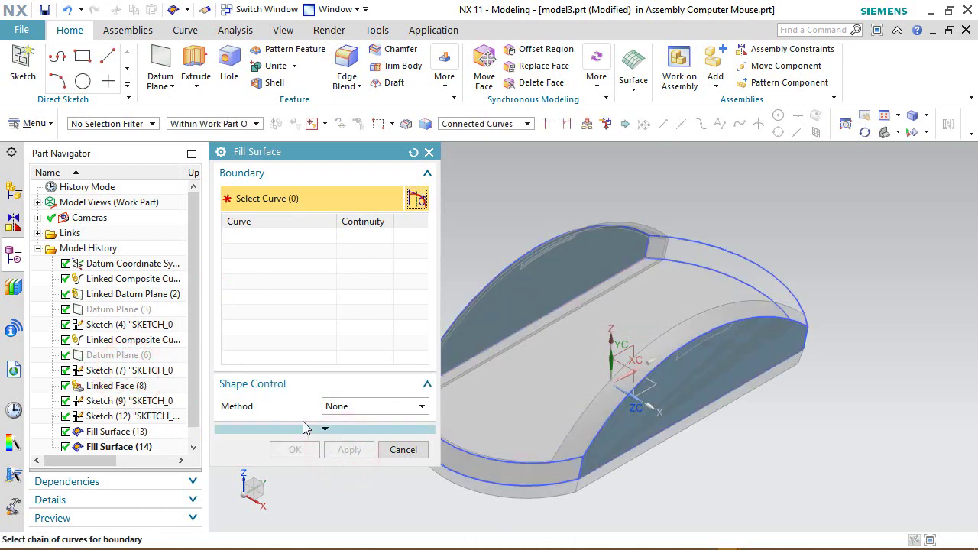
left_click(135, 403)
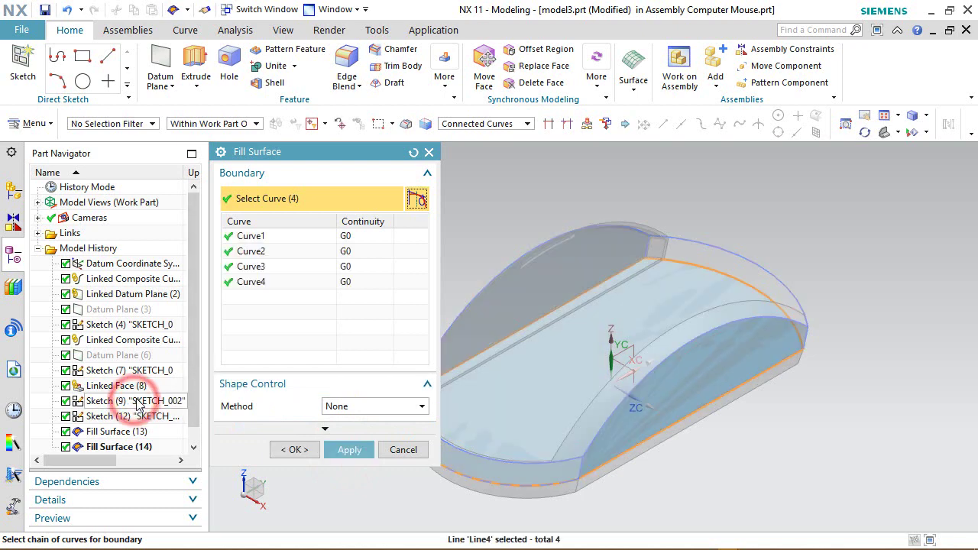
left_click(297, 450)
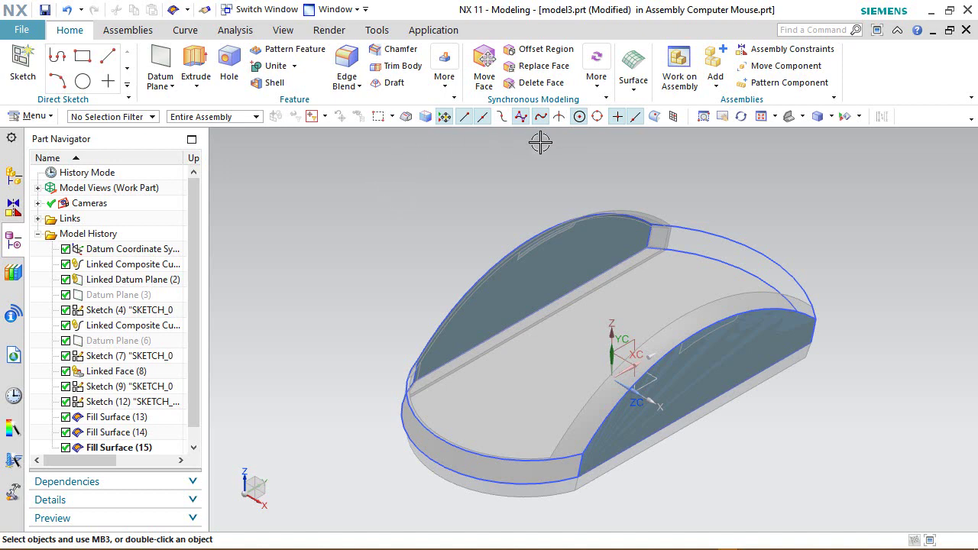
Create a fill surface for the nearer rounded end wall from its two arcs and two short side splines, selected as single curves
left_click(621, 162)
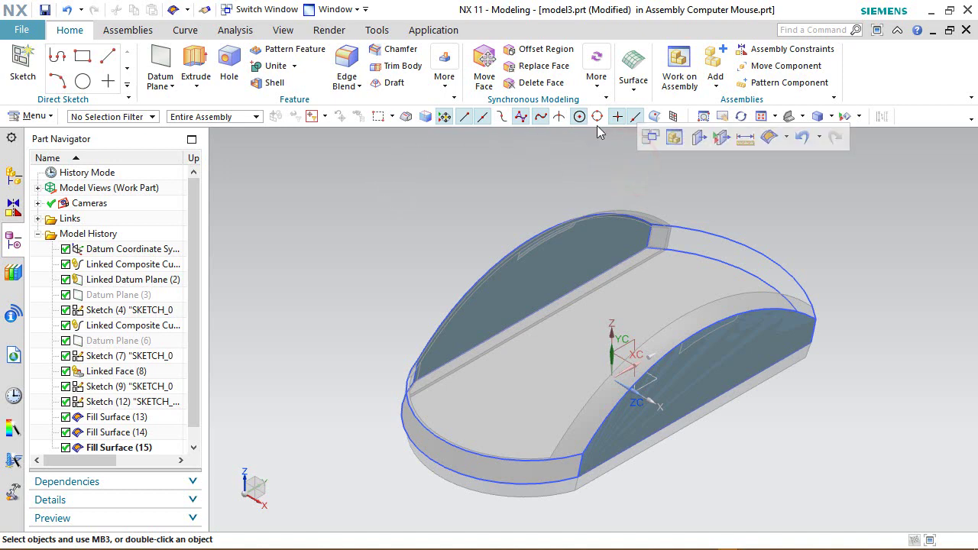
left_click(770, 139)
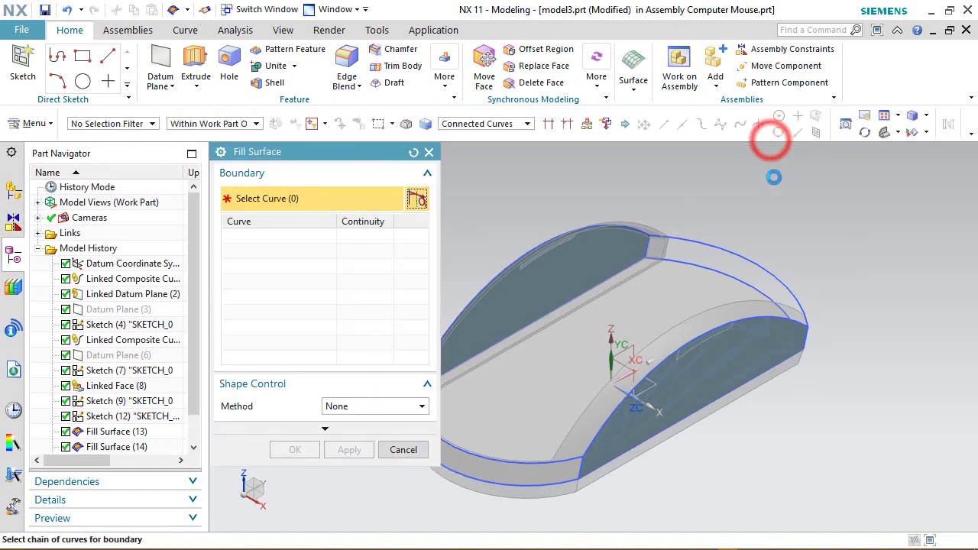
left_click(515, 124)
left_click(489, 137)
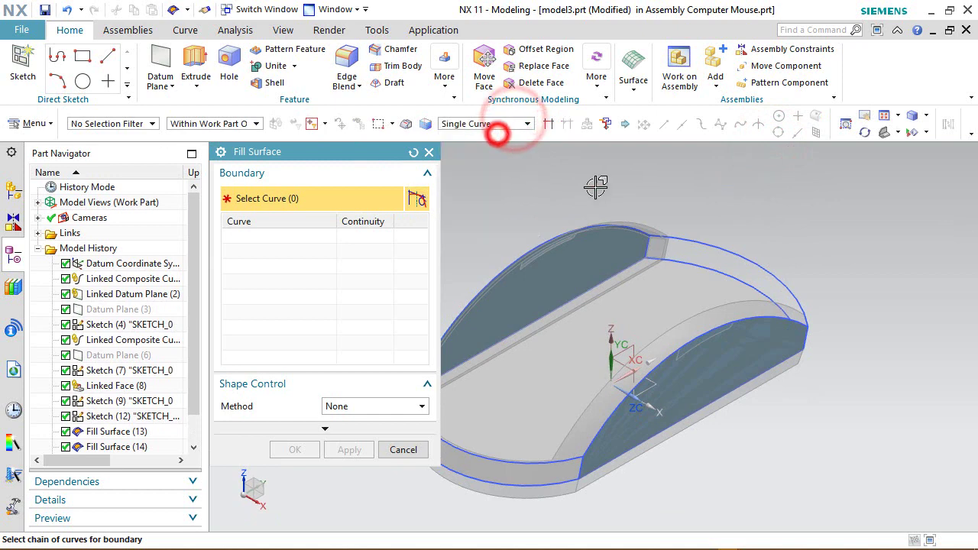
middle_click_drag(504, 229, 445, 406)
scroll(444, 405, "up", 3)
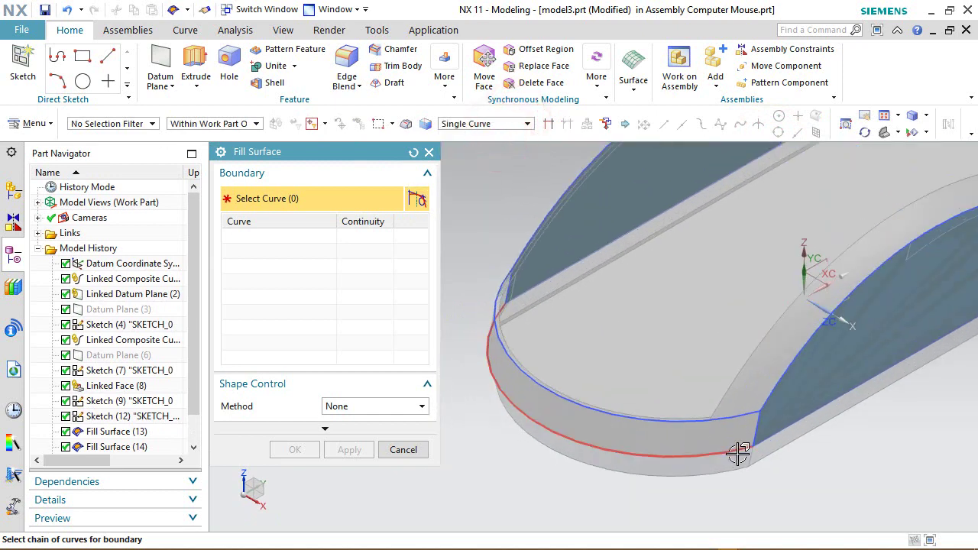
scroll(738, 454, "up", 2)
left_click(767, 413)
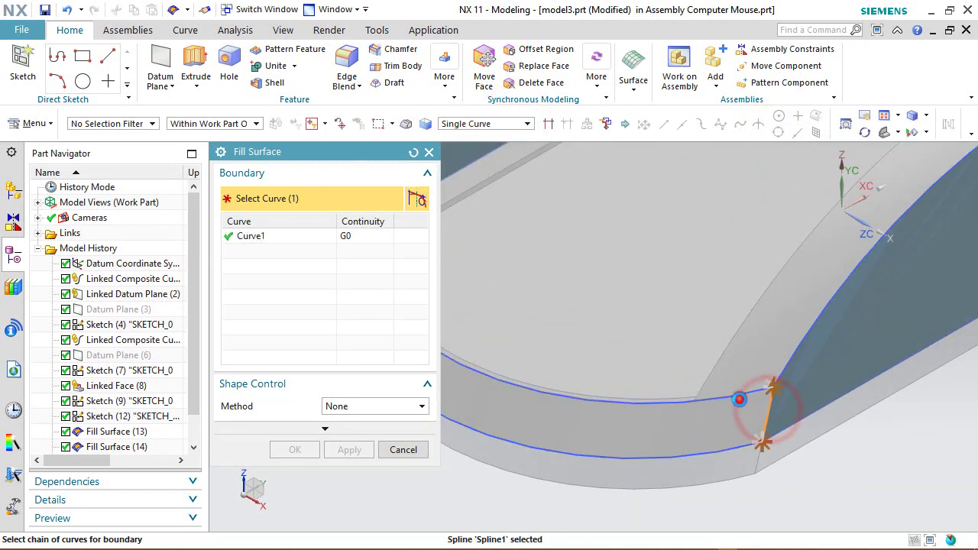
left_click(739, 399)
scroll(739, 396, "down", 2)
scroll(526, 319, "up", 4)
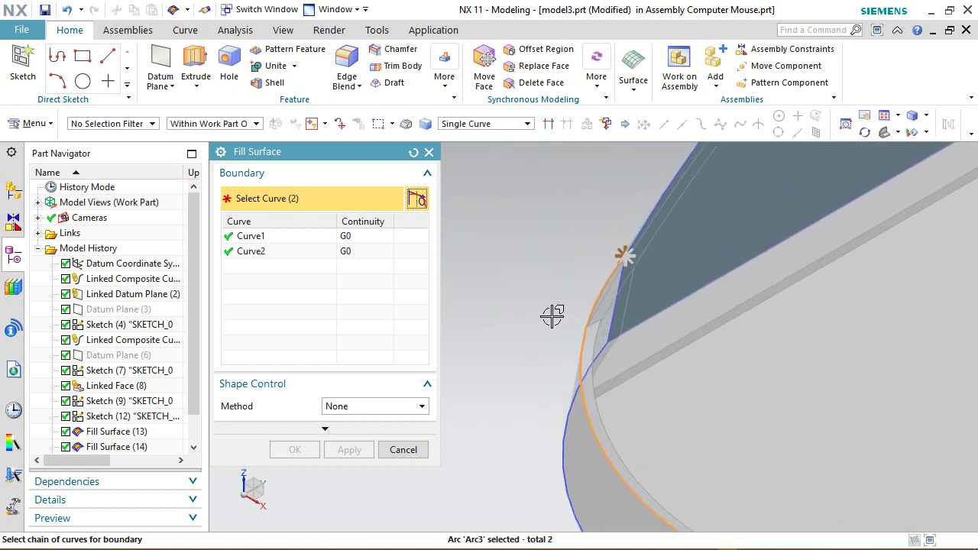
left_click(620, 307)
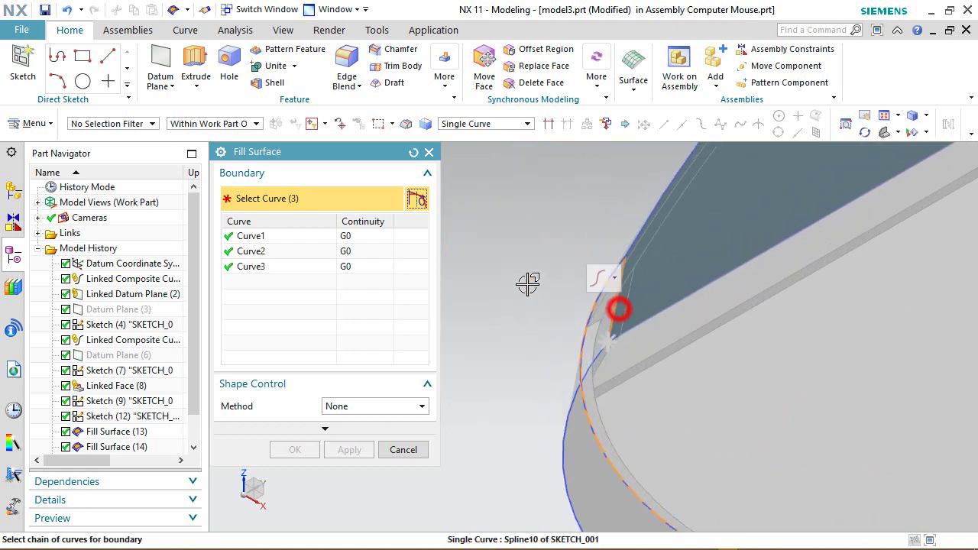
left_click(546, 431)
scroll(469, 299, "down", 2)
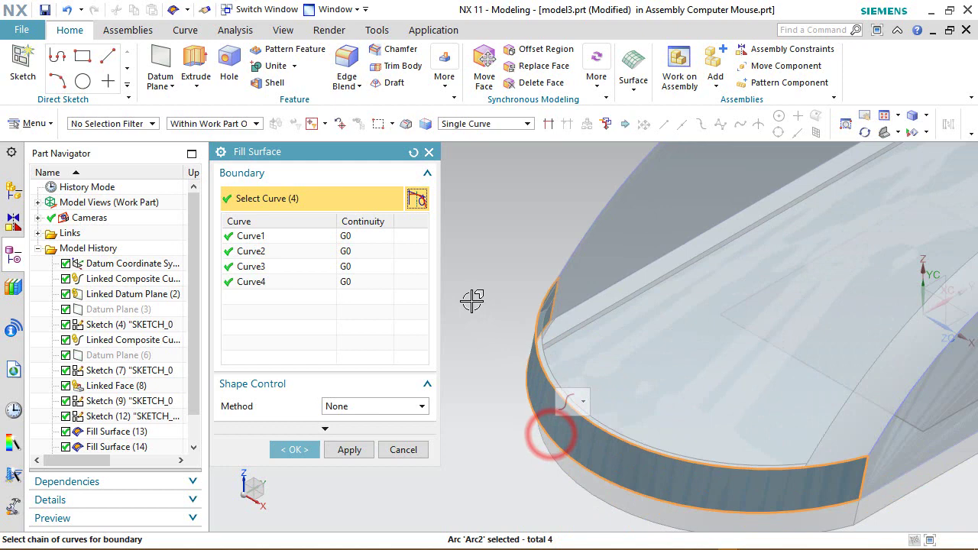
left_click(350, 449)
Create a fill surface for the opposite rounded end wall from its upper and lower arcs and the two short side splines
scroll(474, 351, "down", 3)
scroll(673, 244, "up", 4)
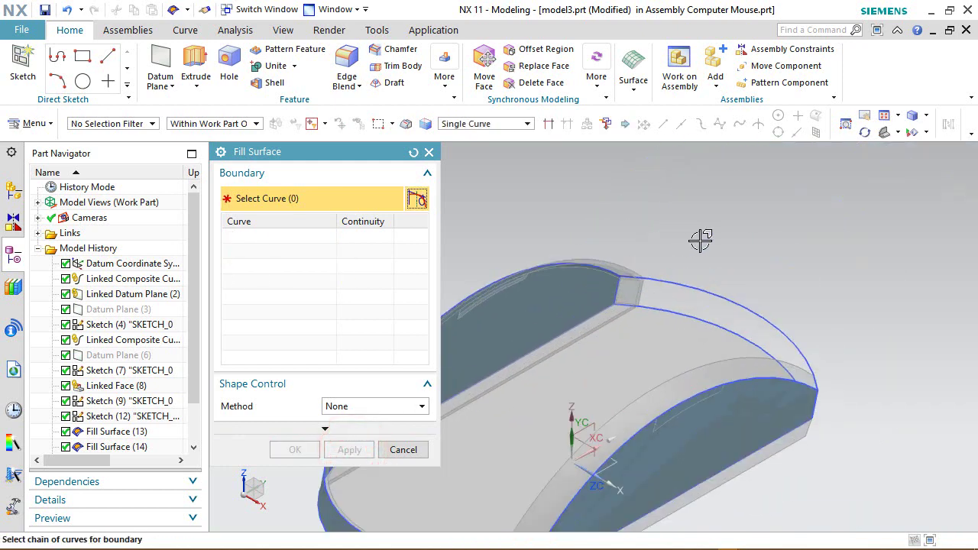
left_click(712, 305)
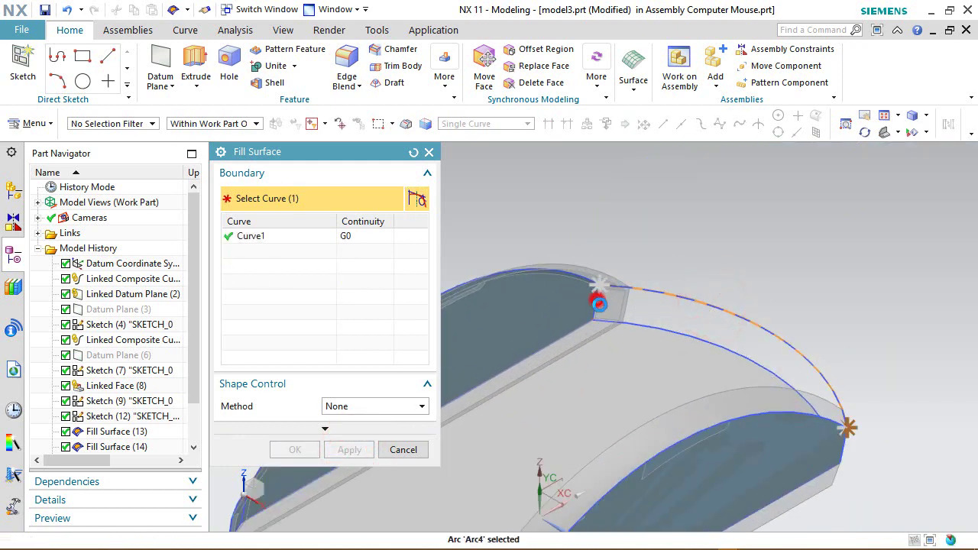
left_click(594, 296)
left_click(668, 330)
left_click(843, 446)
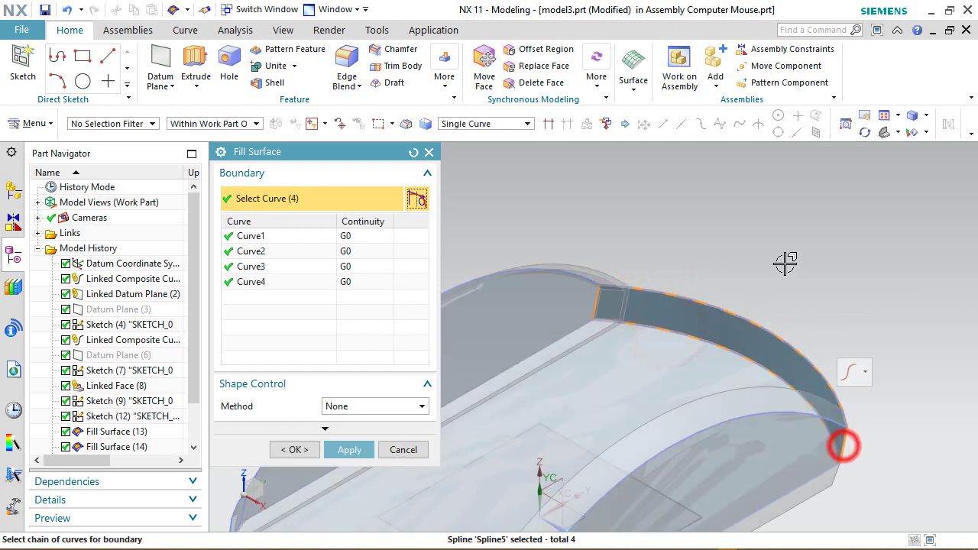
left_click(304, 449)
Start a Swept surface and define the upper arcs of the two rounded end walls as separate sections, each a single curve
scroll(295, 447, "down", 3)
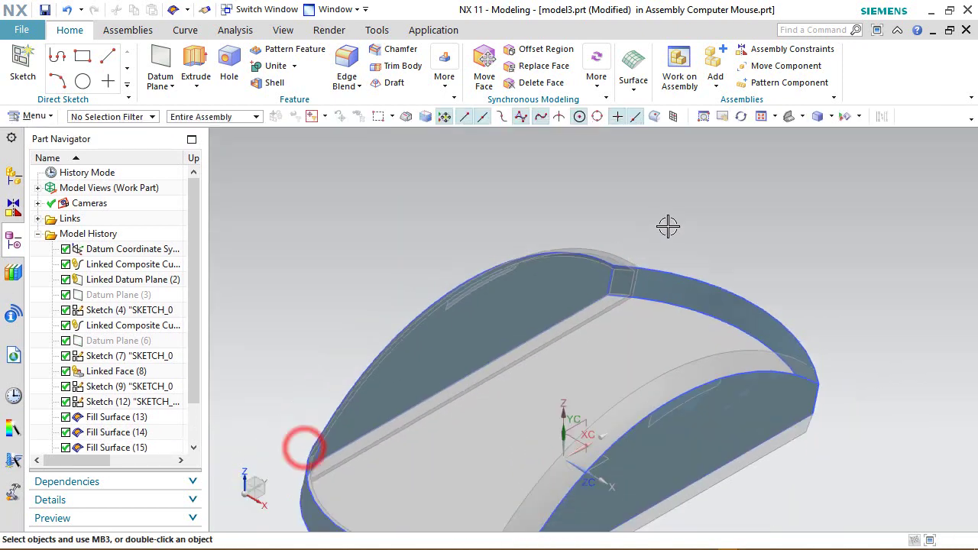
scroll(669, 298, "up", 1)
left_click(550, 152)
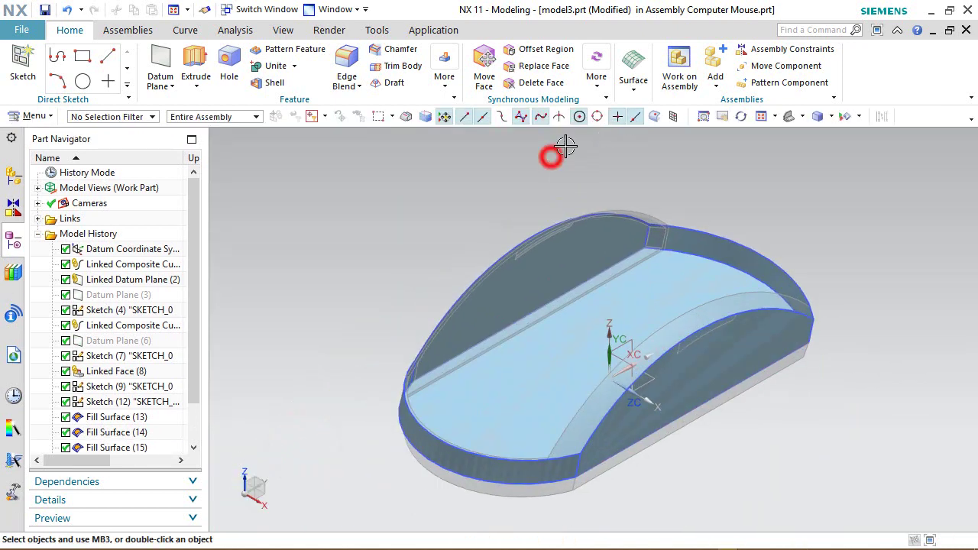
left_click(633, 90)
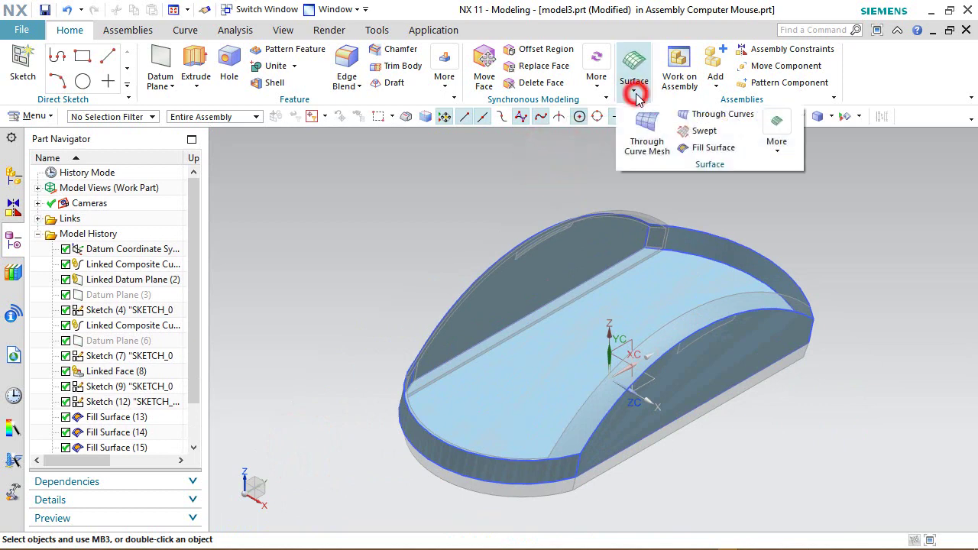
left_click(687, 131)
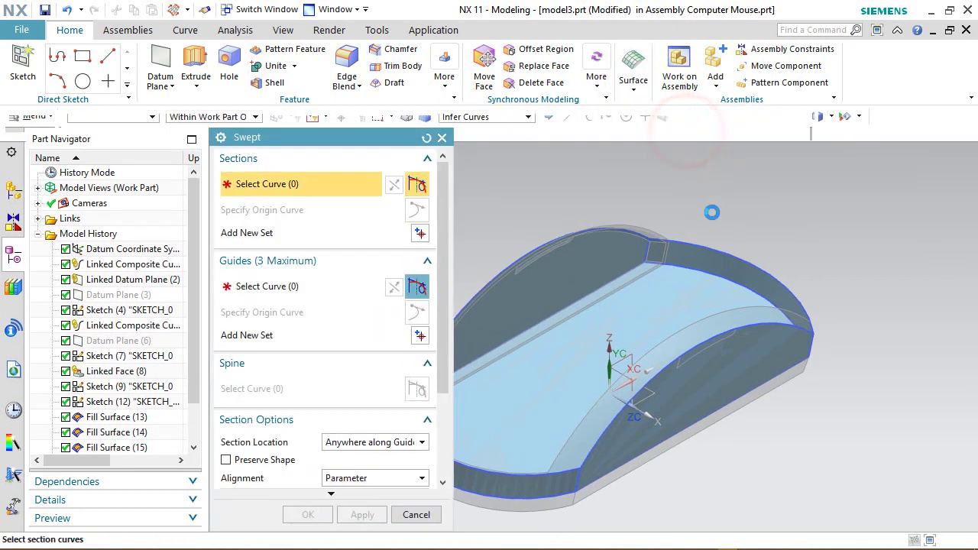
left_click(500, 125)
left_click(474, 135)
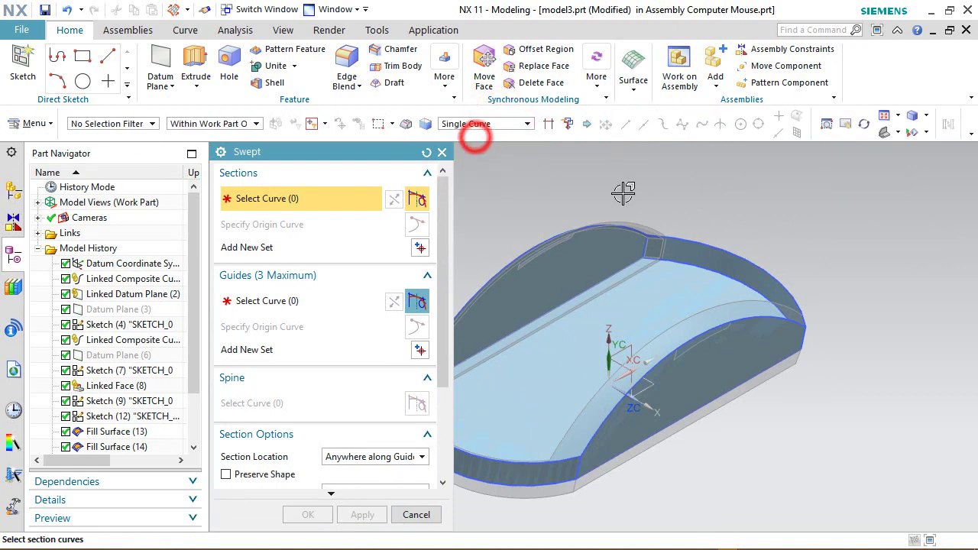
left_click(703, 240)
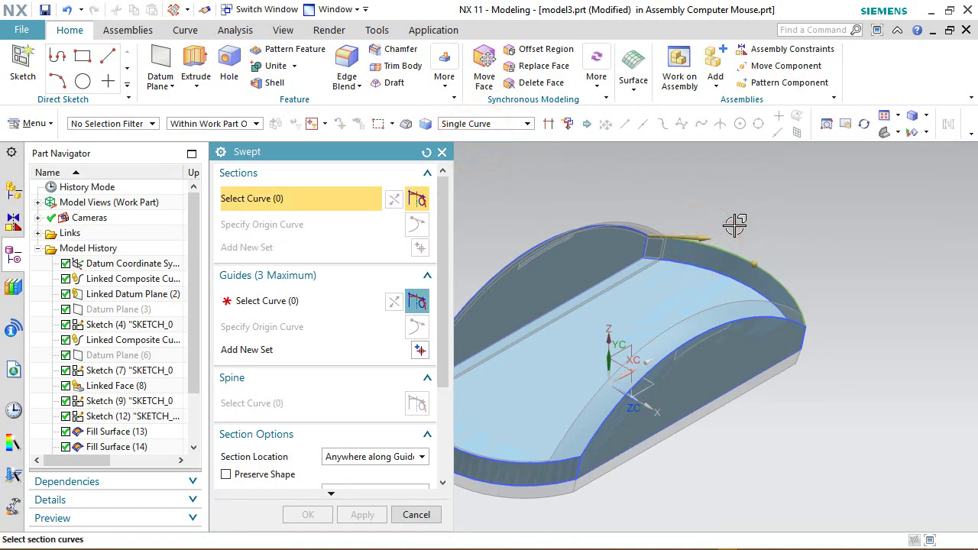
key("ctrl+f")
left_click(533, 344)
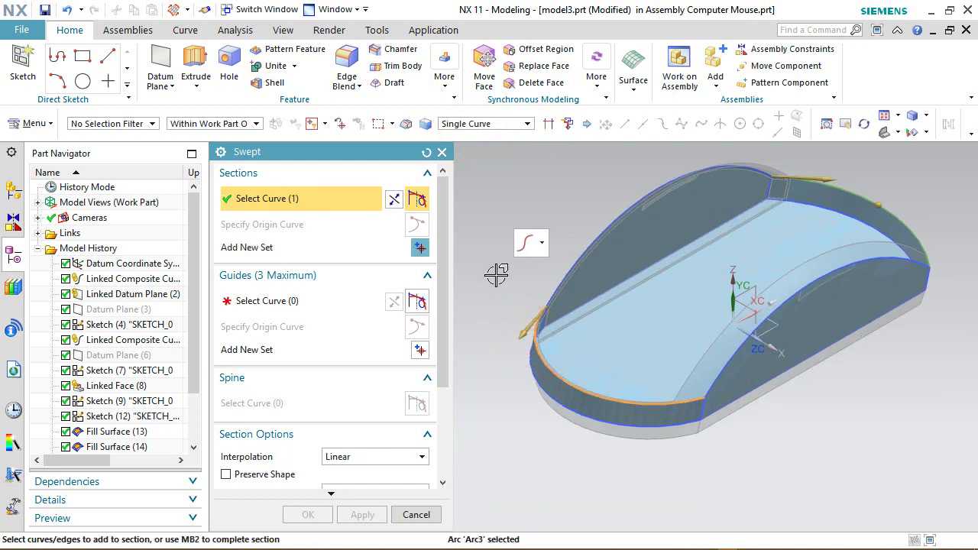
middle_click_drag(497, 275, 586, 212)
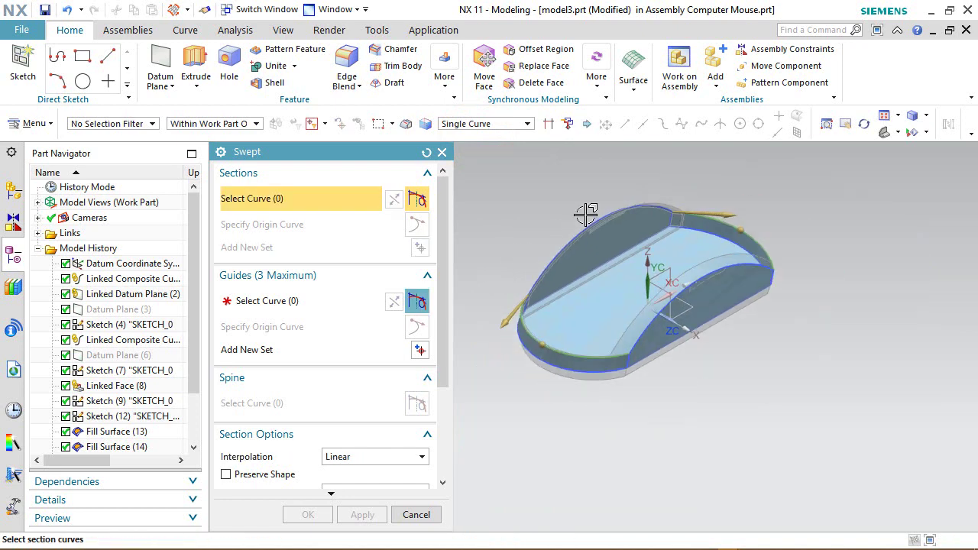
Define the three upper splines of the far side profile as the sweep's first guide, selected as single curves
left_click(283, 301)
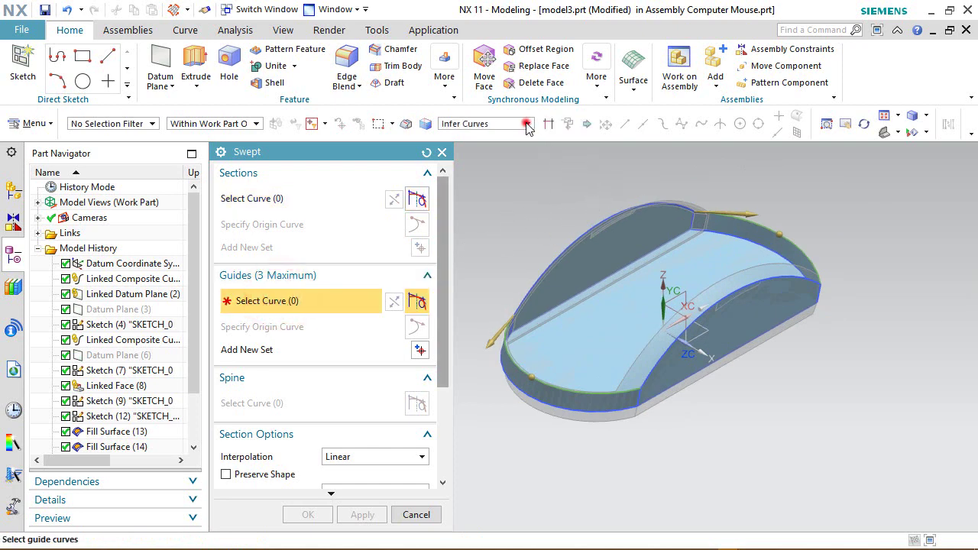
left_click(527, 124)
left_click(501, 136)
scroll(628, 188, "up", 5)
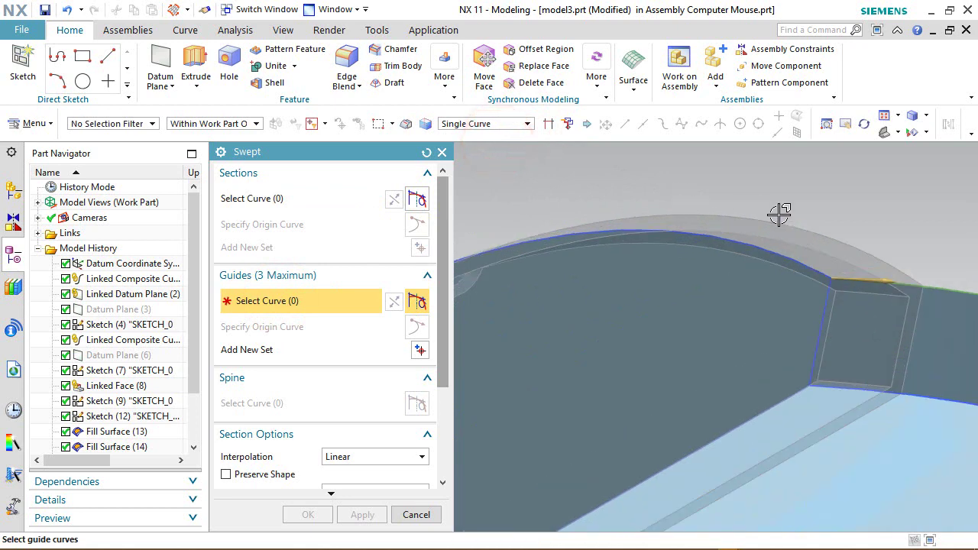
middle_click_drag(779, 214, 650, 200)
left_click(641, 239)
middle_click_drag(645, 235, 748, 219)
left_click(590, 255)
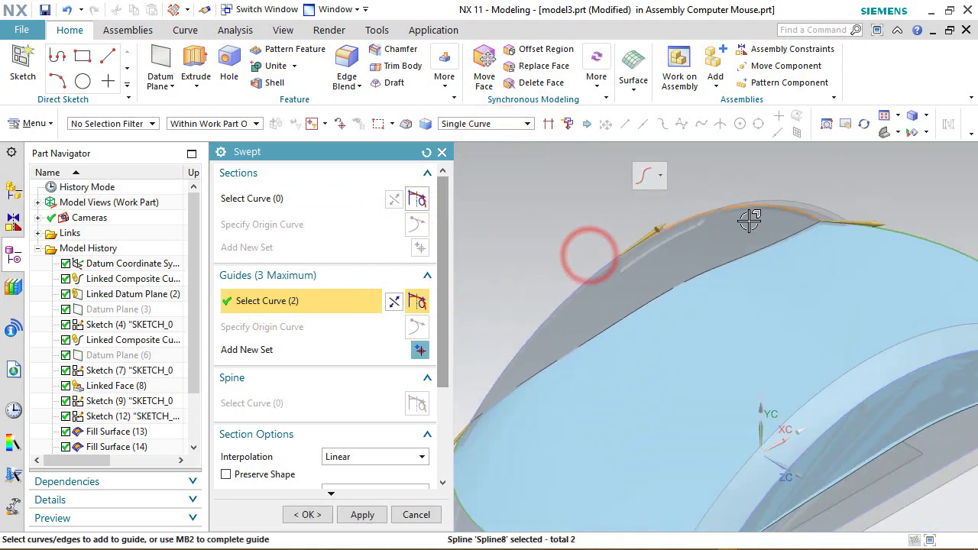
left_click(585, 280)
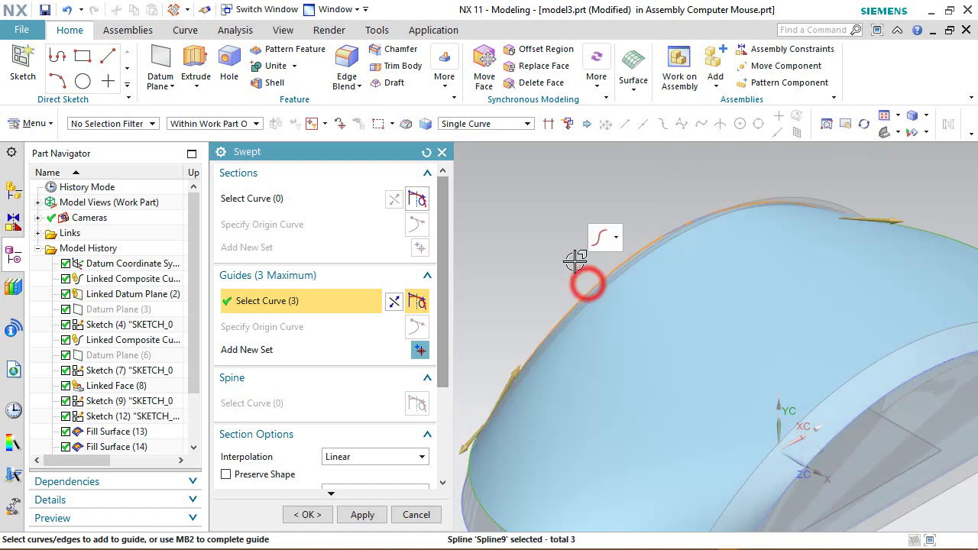
middle_click_drag(583, 280, 525, 249)
key("Escape")
scroll(535, 275, "down", 2)
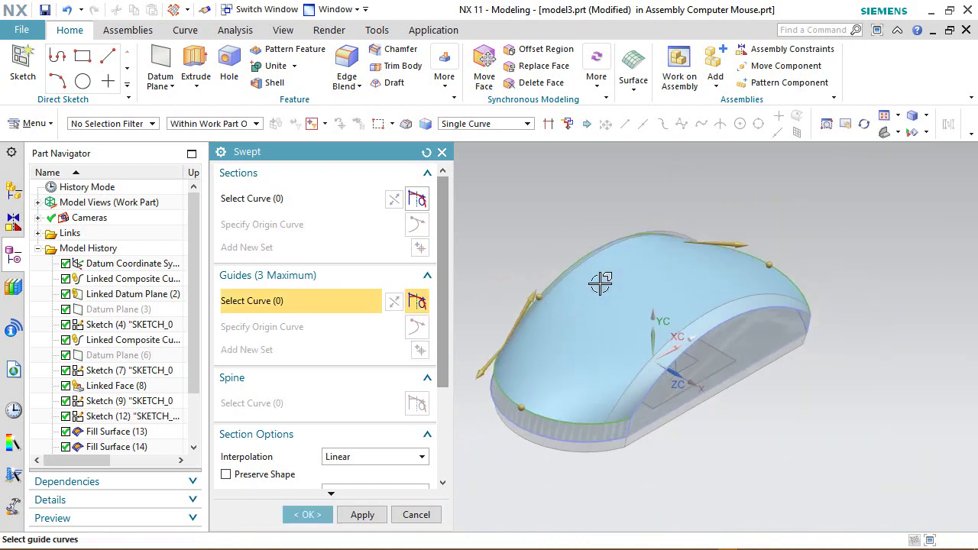
Select the three upper splines of the near side profile as the sweep's second guide
scroll(794, 283, "up", 5)
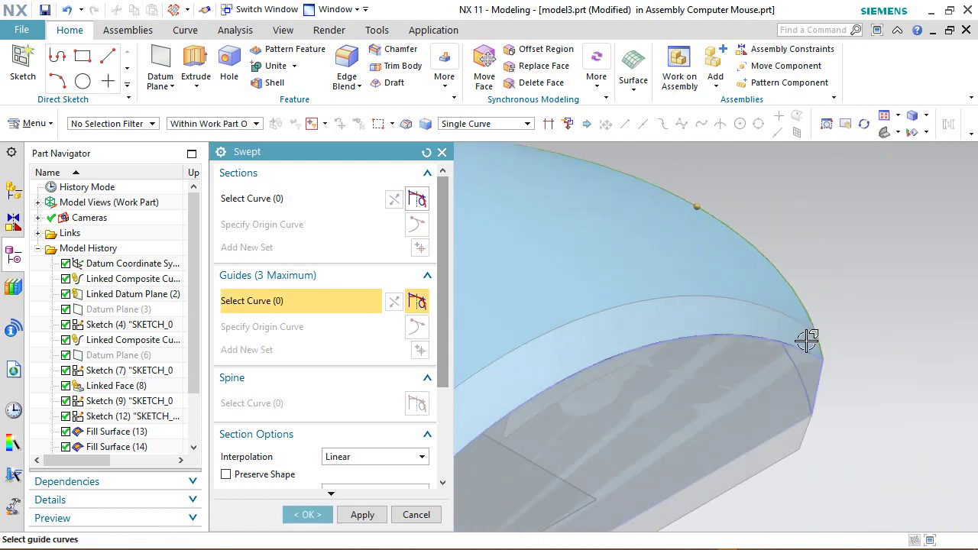
left_click(802, 347)
scroll(707, 322, "up", 4)
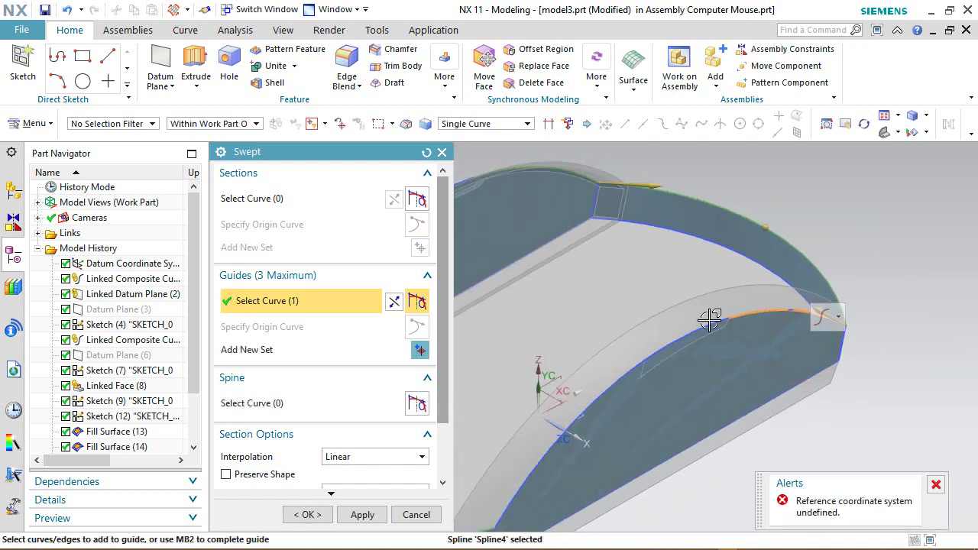
left_click(711, 325)
scroll(711, 325, "down", 5)
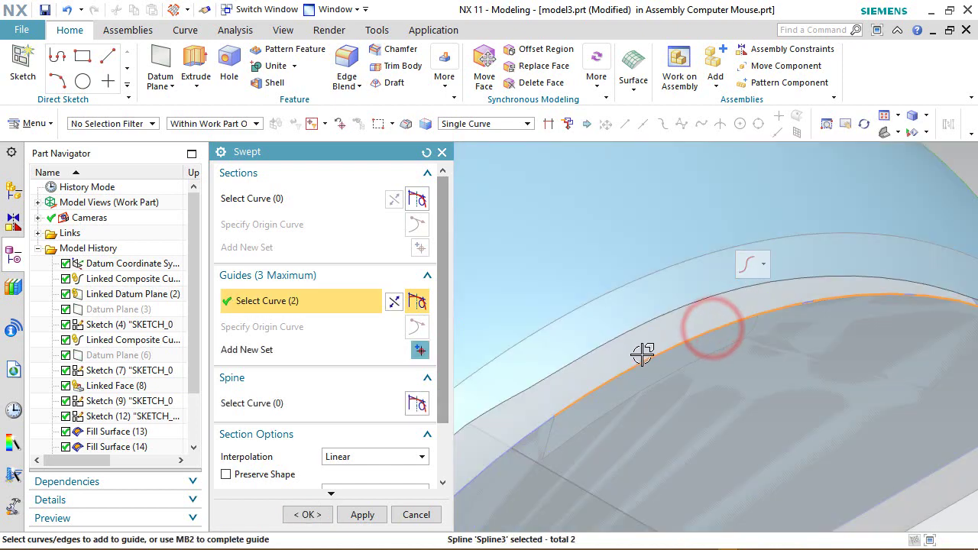
scroll(642, 403, "up", 3)
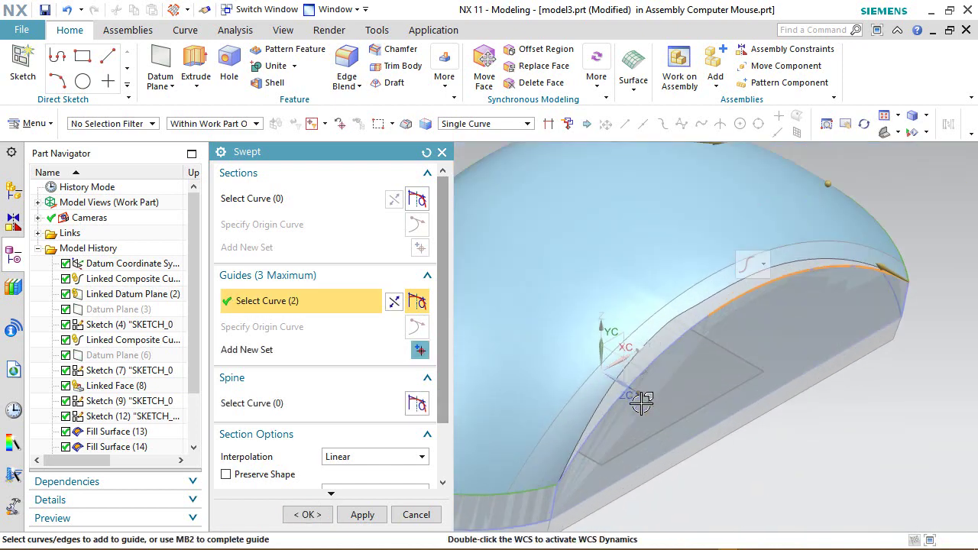
left_click(647, 366)
scroll(648, 364, "down", 3)
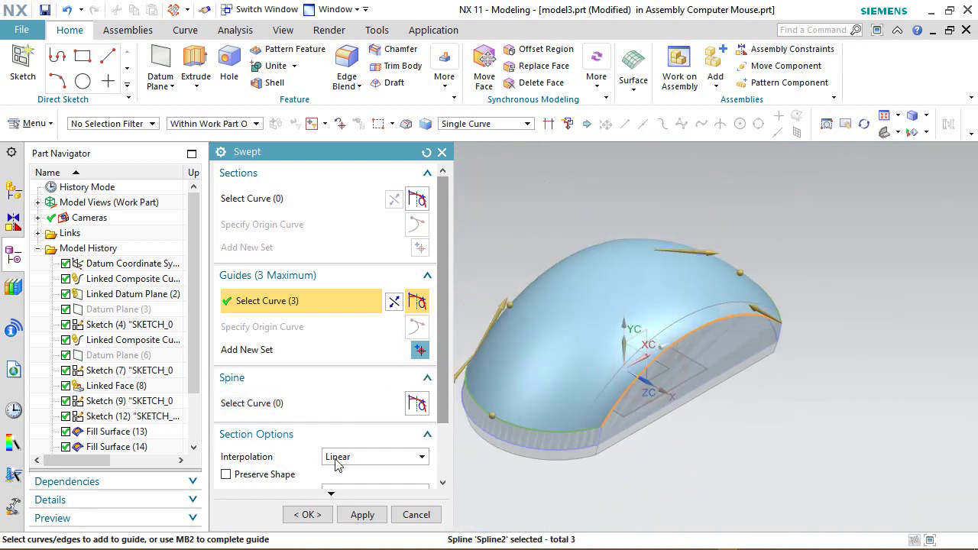
Create the swept top surface with Linear interpolation, Parameter alignment and Uniform scaling, and display the end of the model history
left_click(442, 407)
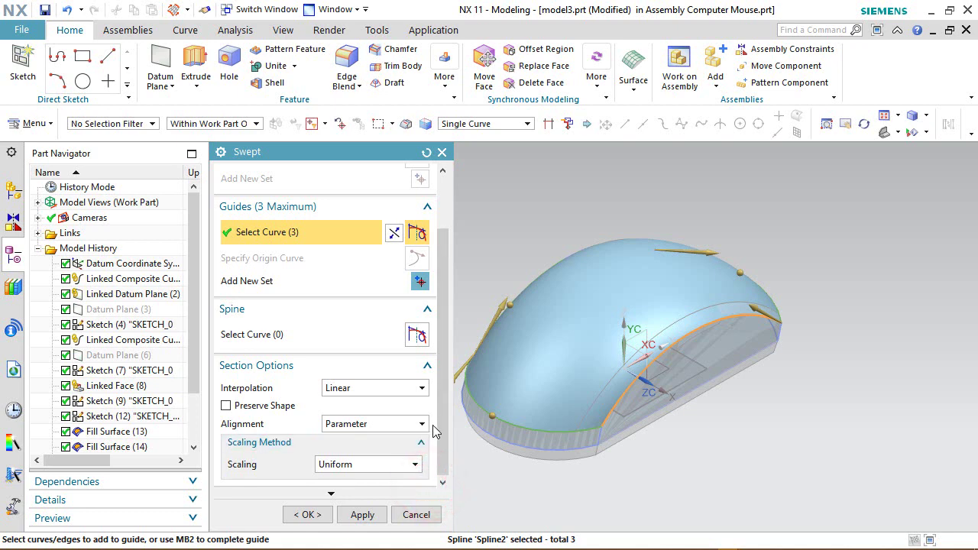
left_click(331, 494)
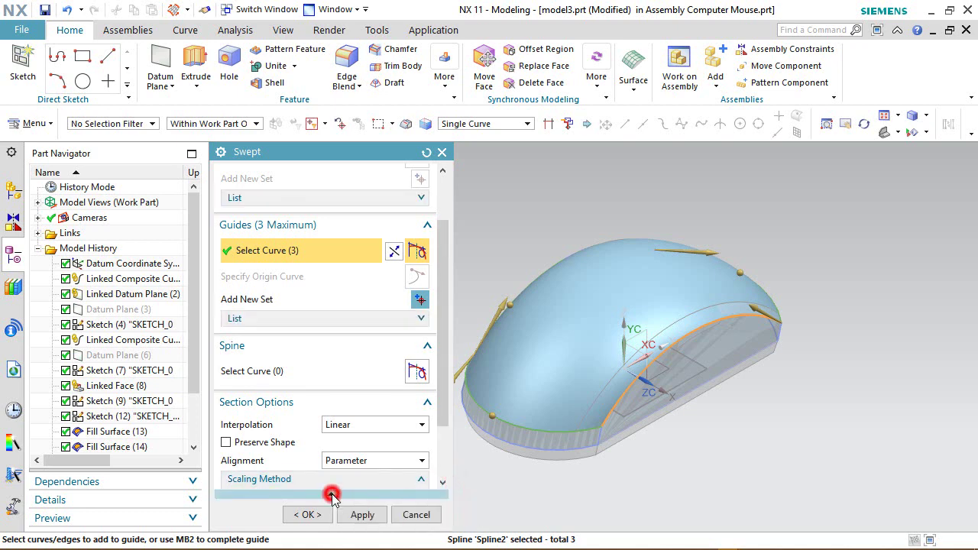
left_click(327, 494)
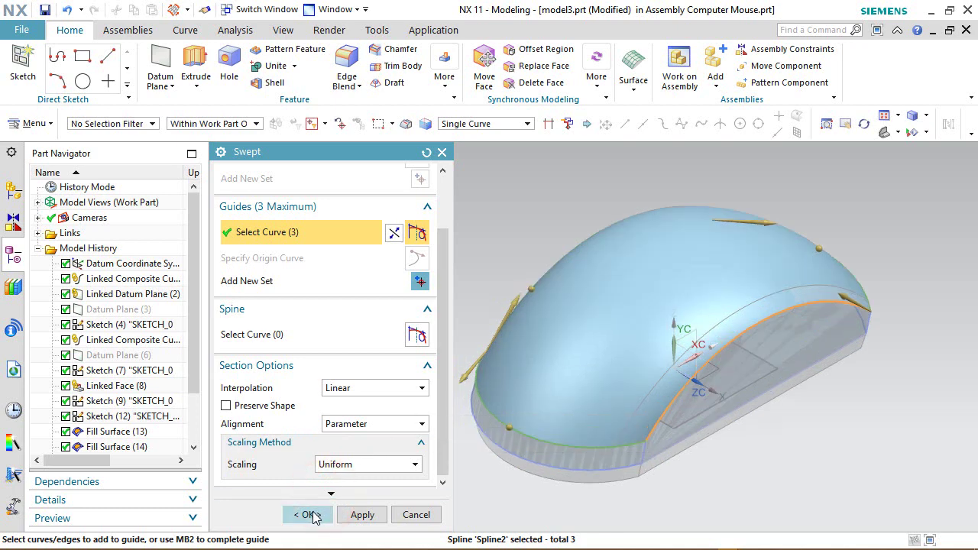
left_click(309, 515)
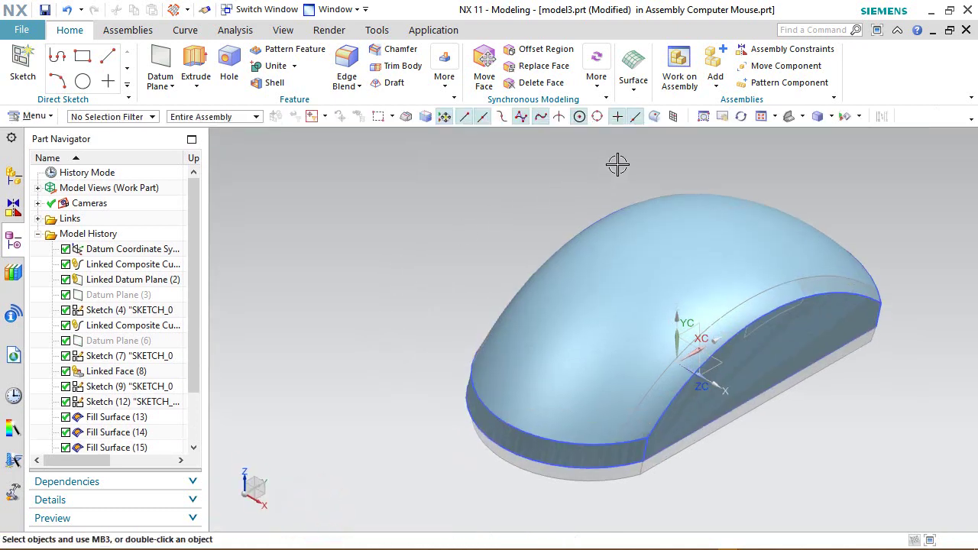
left_click(760, 116)
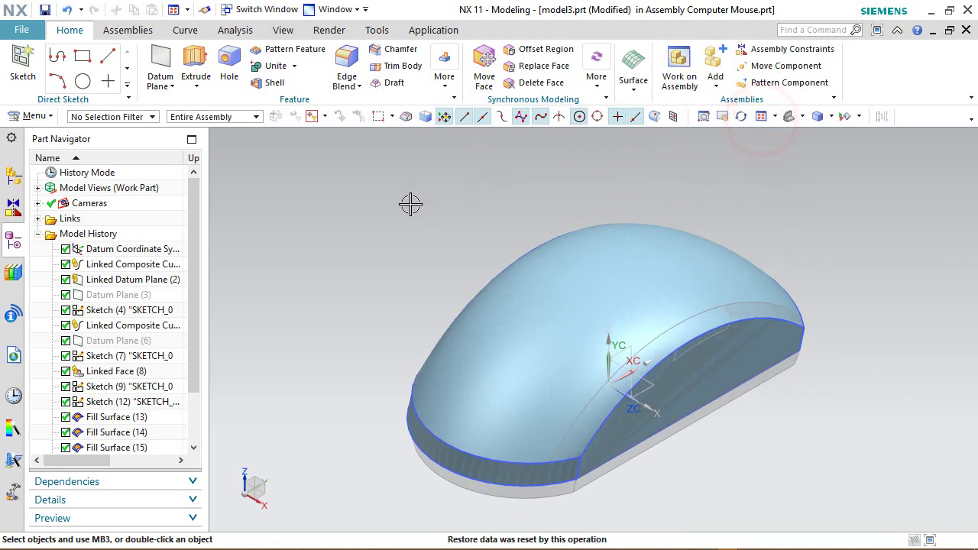
left_click_drag(195, 319, 183, 407)
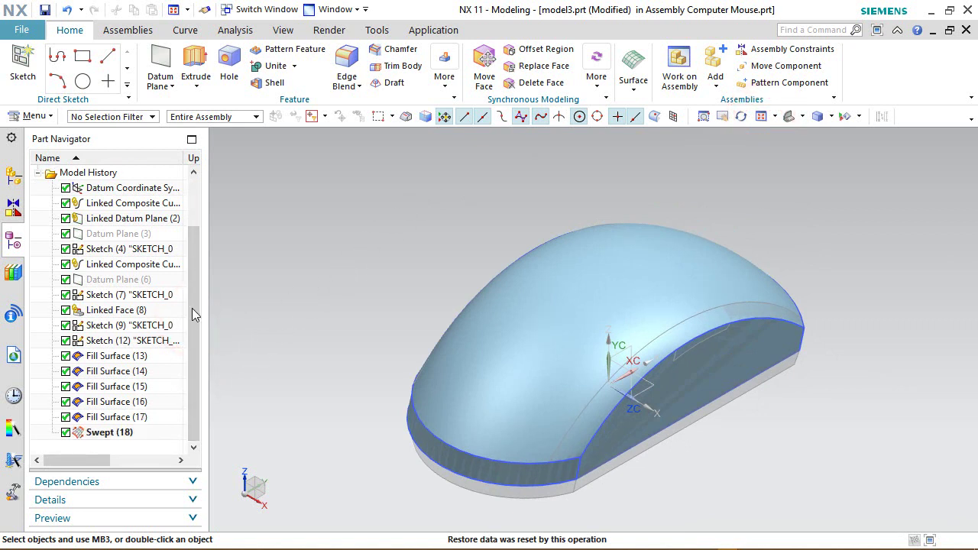
Hide the first linked composite curve, the linked datum plane and the linked face together
left_click(129, 204)
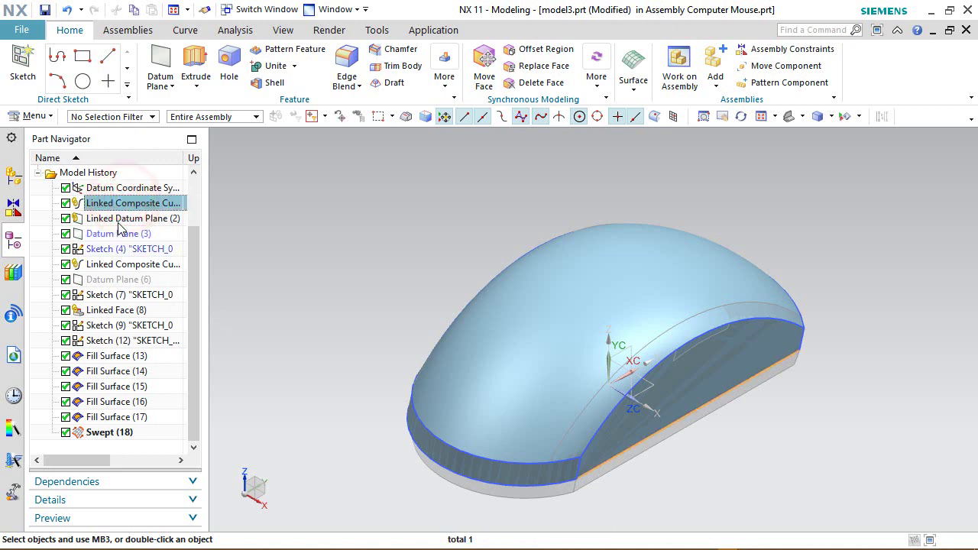
left_click(124, 219, "ctrl")
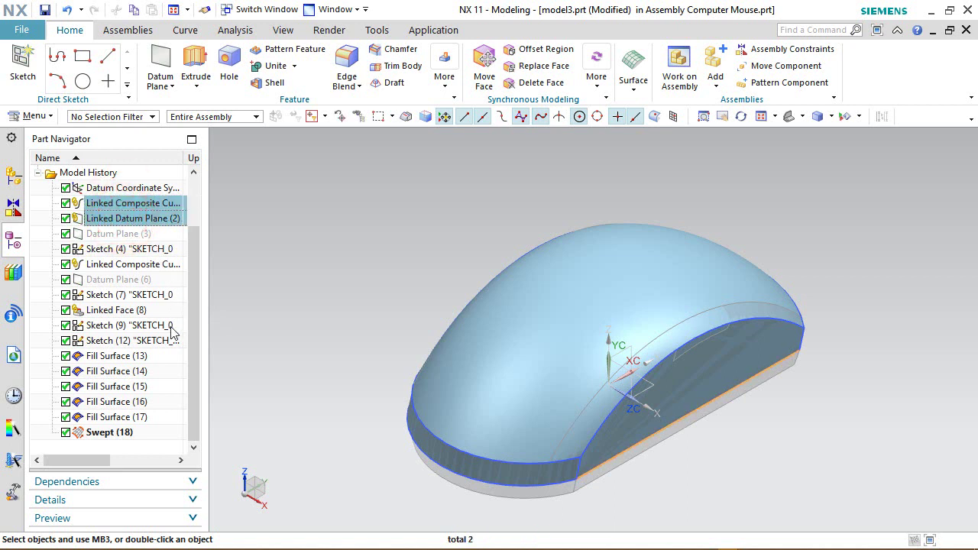
left_click(126, 310, "ctrl")
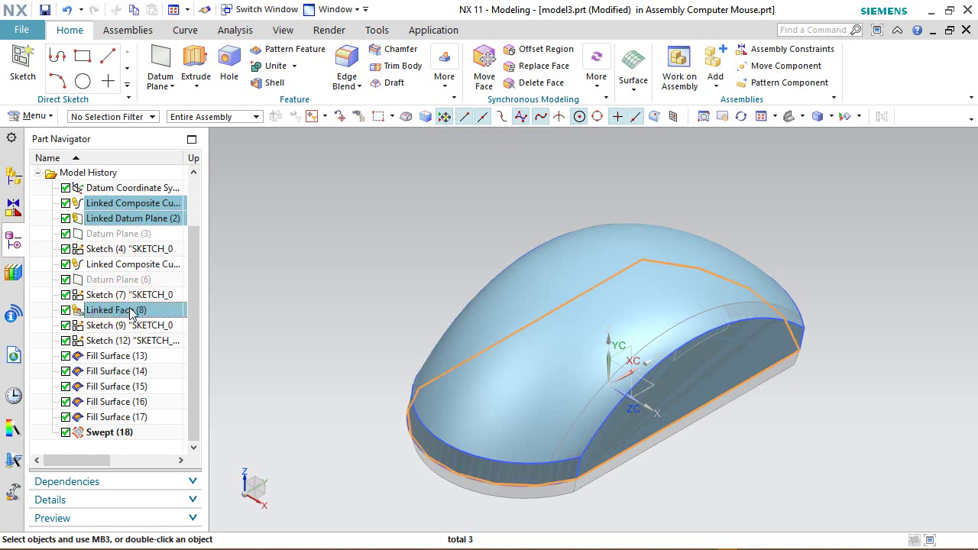
right_click(131, 312)
Hide all sketches in the model
left_click(185, 30)
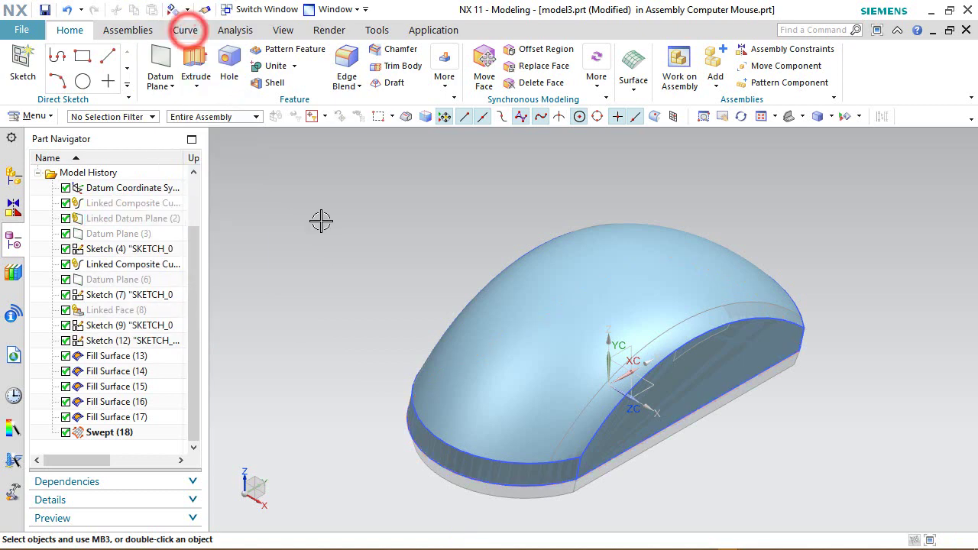
left_click(283, 30)
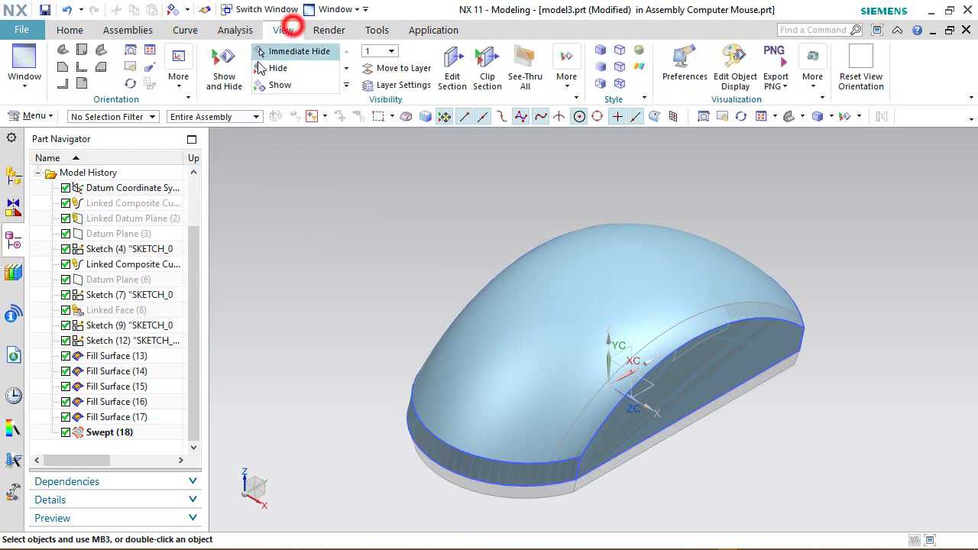
left_click(224, 67)
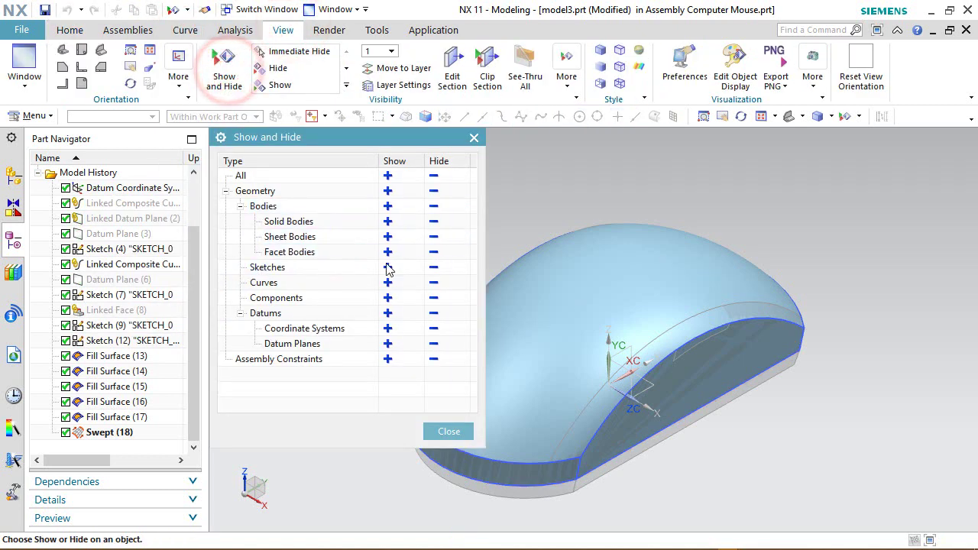
left_click(433, 266)
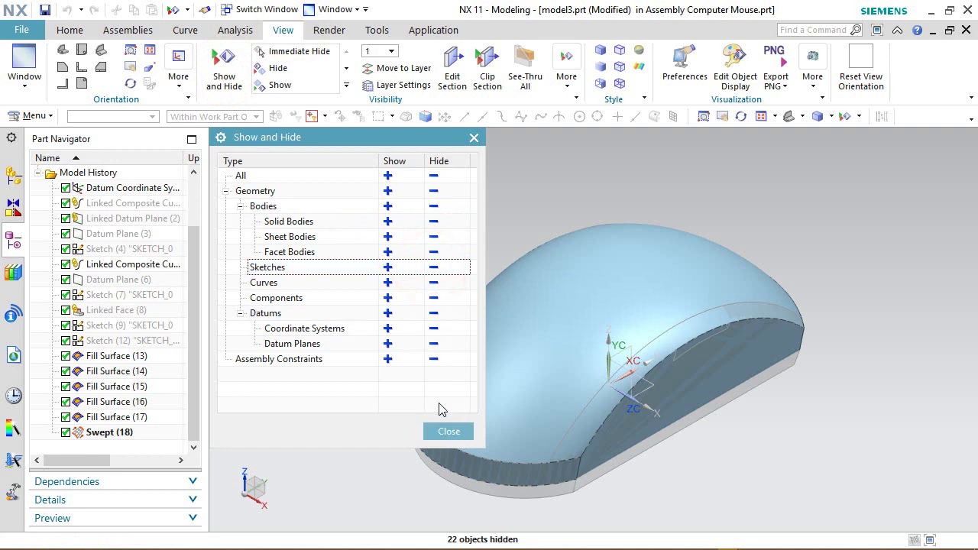
left_click(433, 433)
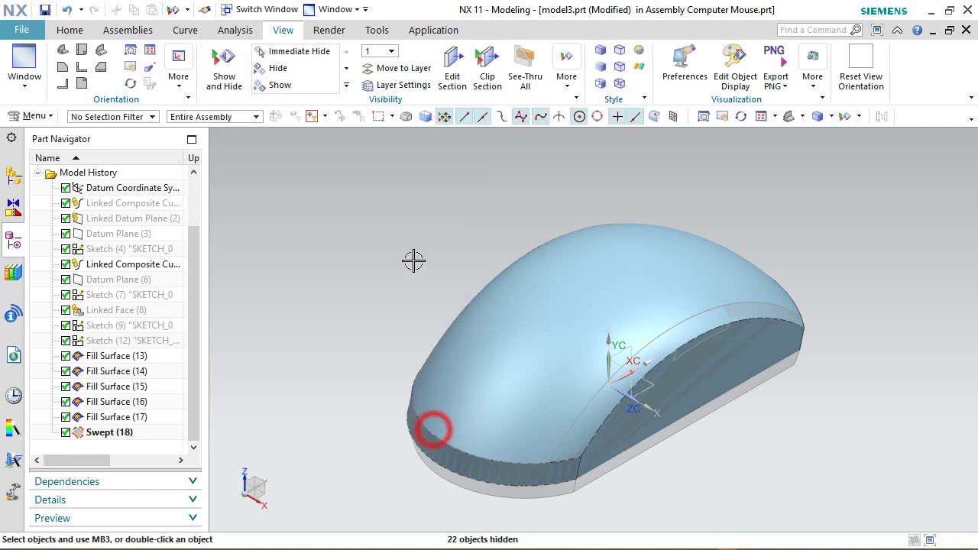
left_click(397, 209)
Find and start the Sew command with the Sheet type, and select the flat bottom fill surface as the target
left_click(61, 32)
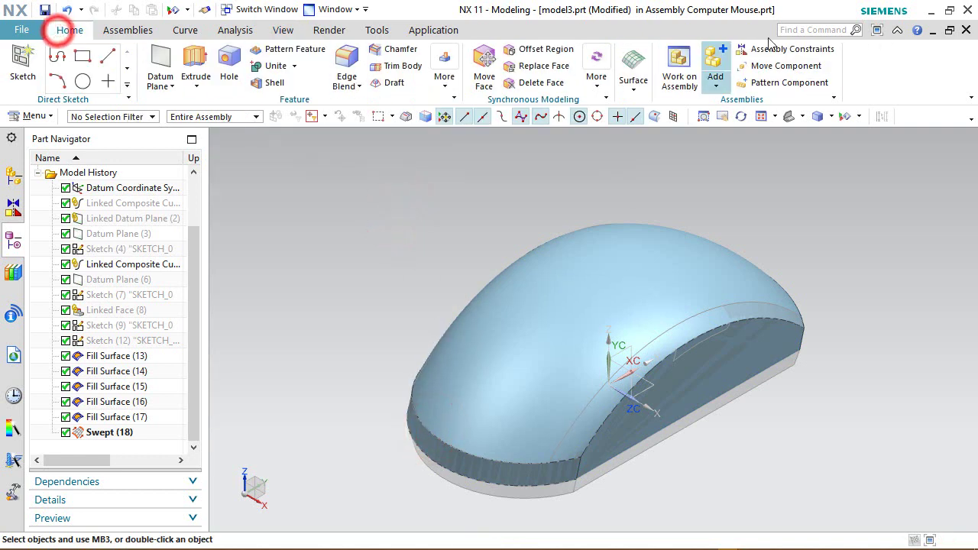
left_click(821, 29)
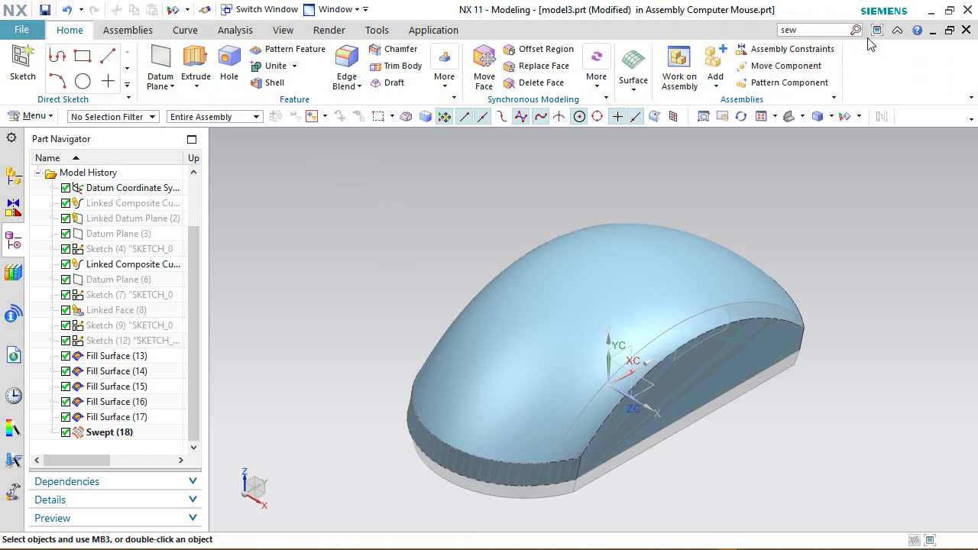
left_click(858, 30)
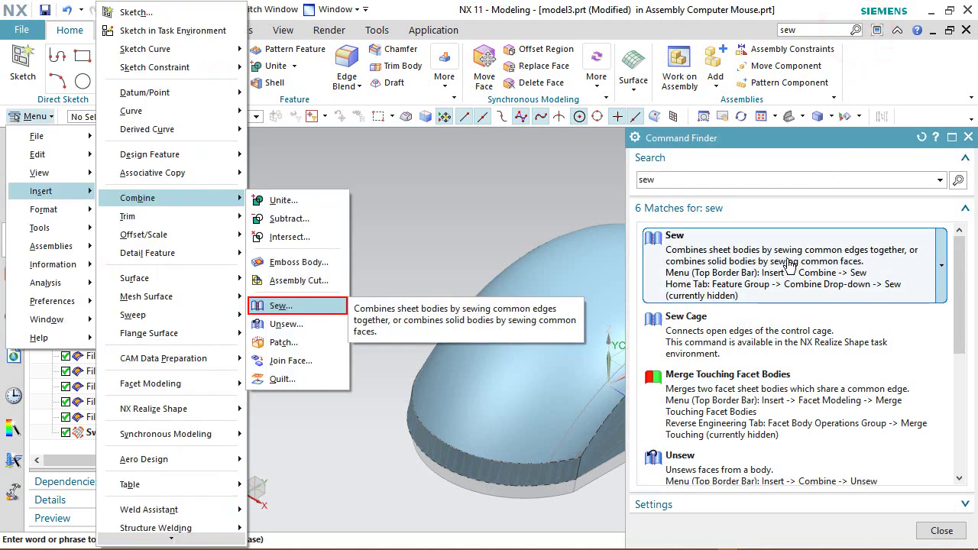
left_click(787, 257)
left_click(968, 137)
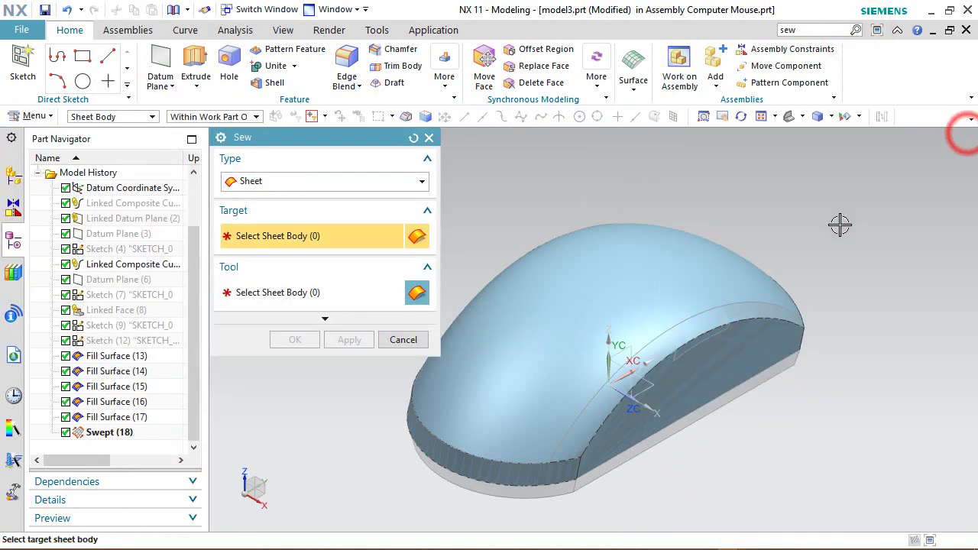
scroll(839, 224, "down", 2)
middle_click_drag(728, 337, 731, 284)
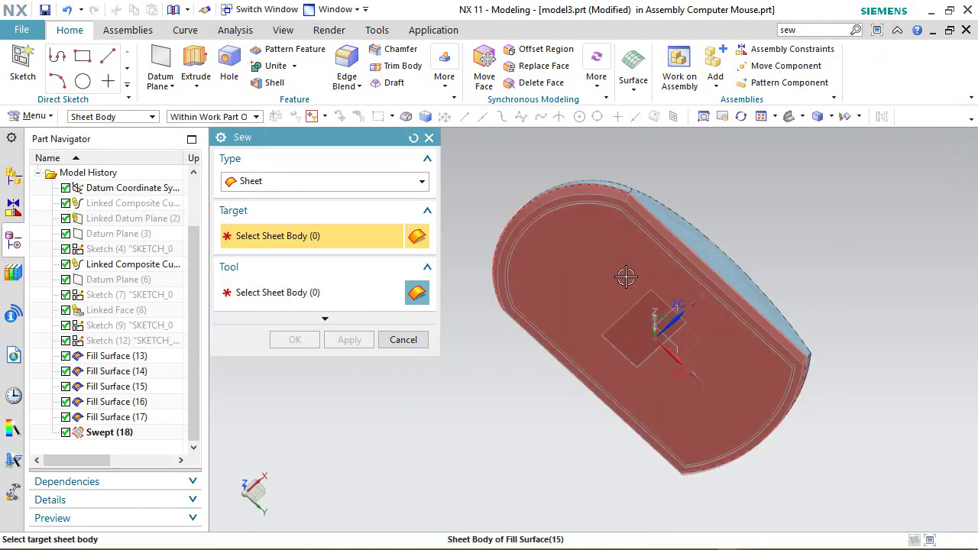
left_click(625, 277)
Sew the two side walls, the two end walls and the swept top surface to the bottom target sheet
middle_click_drag(723, 200, 686, 308)
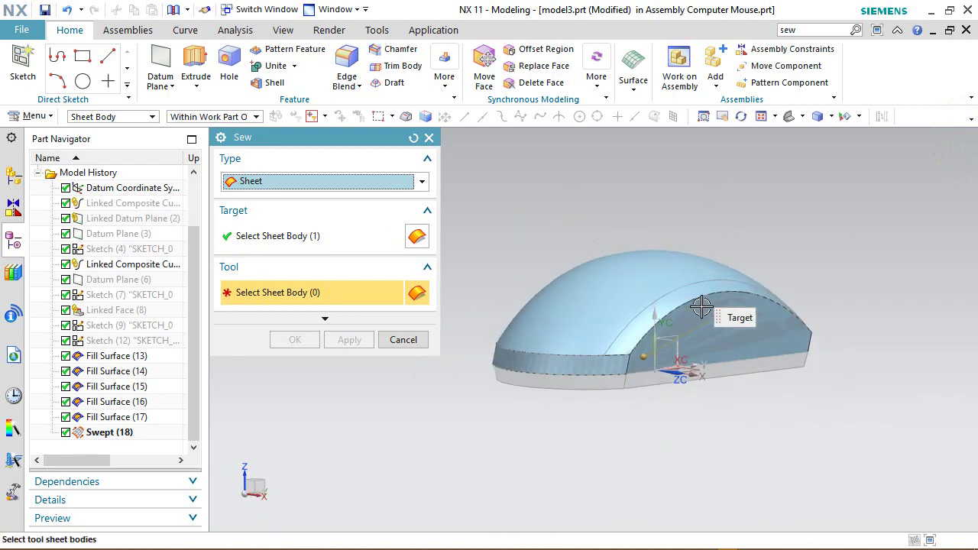
left_click(699, 330)
left_click(600, 365)
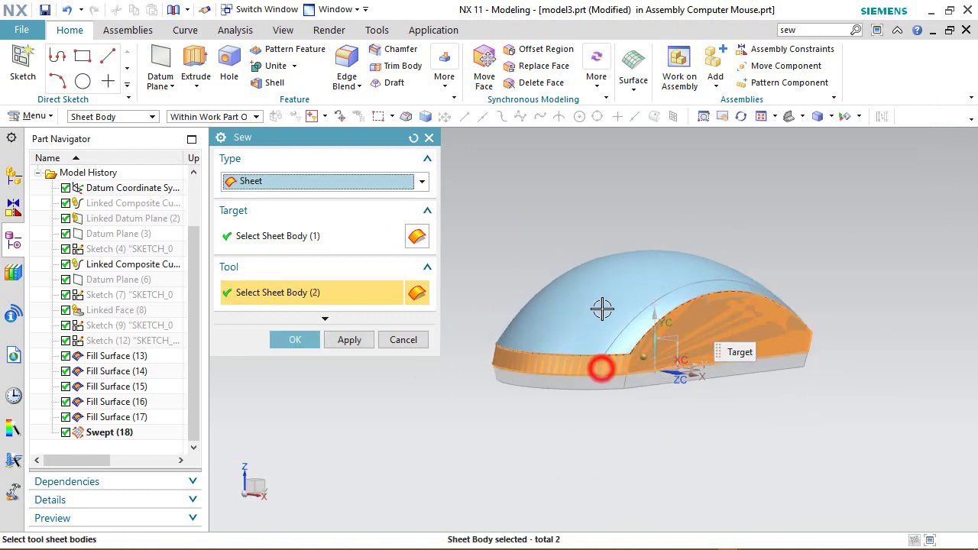
left_click(615, 307)
middle_click_drag(615, 307, 679, 339)
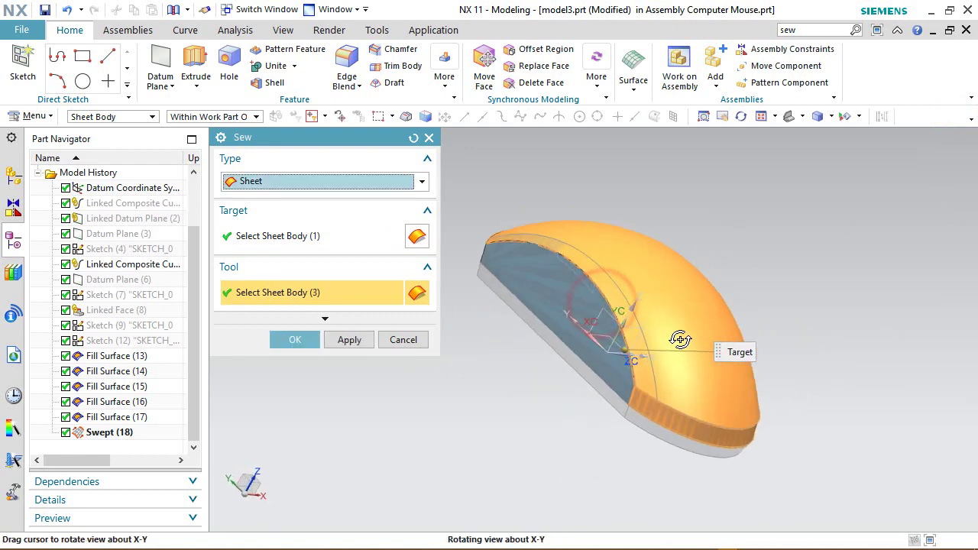
left_click(570, 308)
middle_click_drag(569, 308, 585, 323)
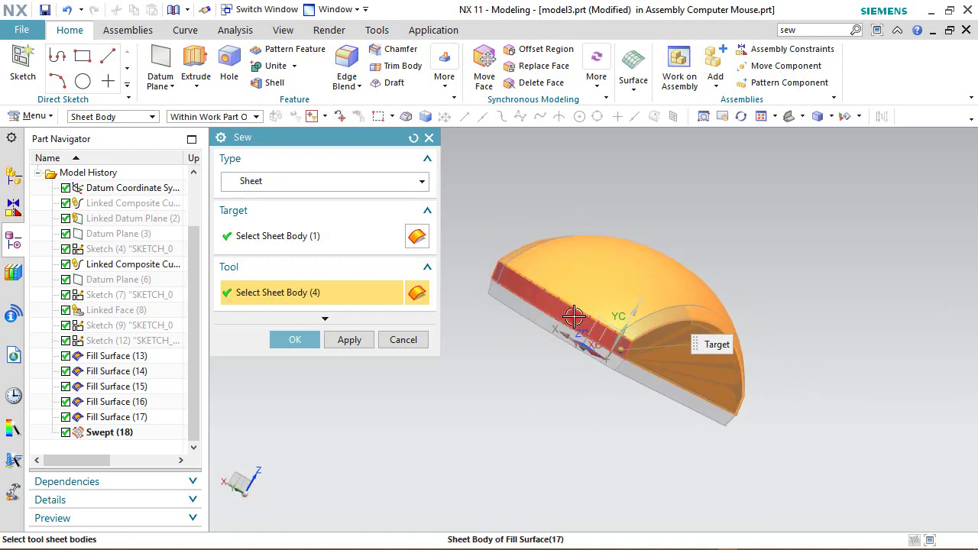
left_click(574, 315)
left_click(292, 340)
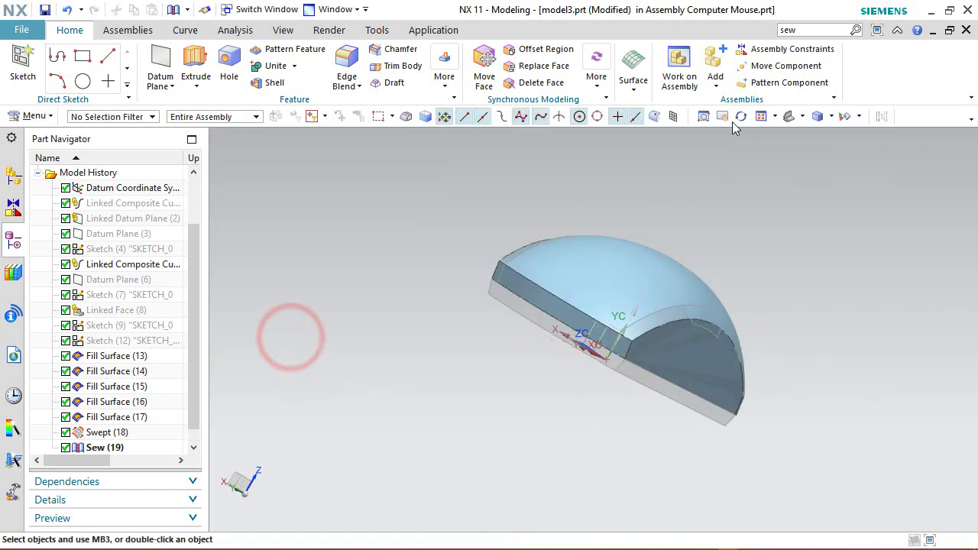
Restrict selection to solid bodies and change the sewn mouse body's display color to Granite Gray
left_click(802, 114)
left_click(838, 136)
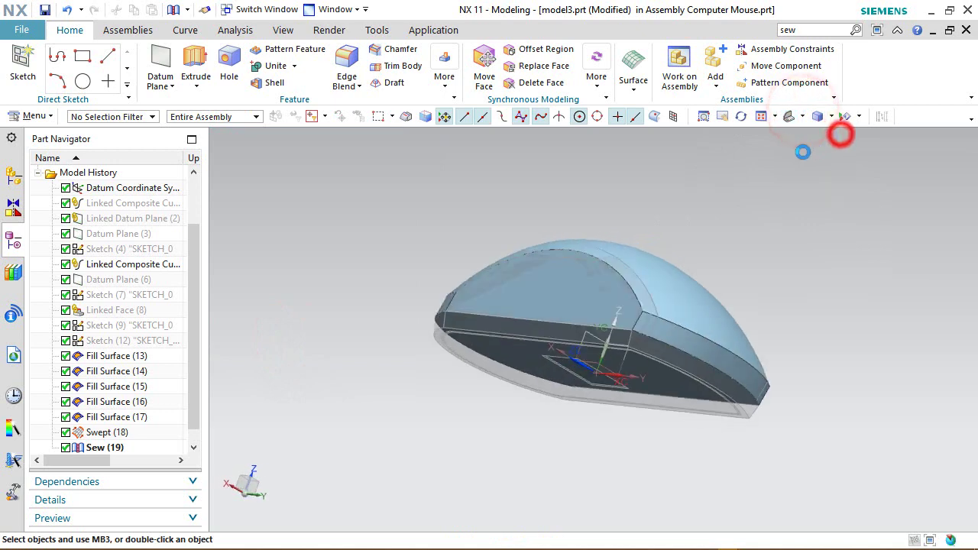
left_click_drag(196, 373, 197, 385)
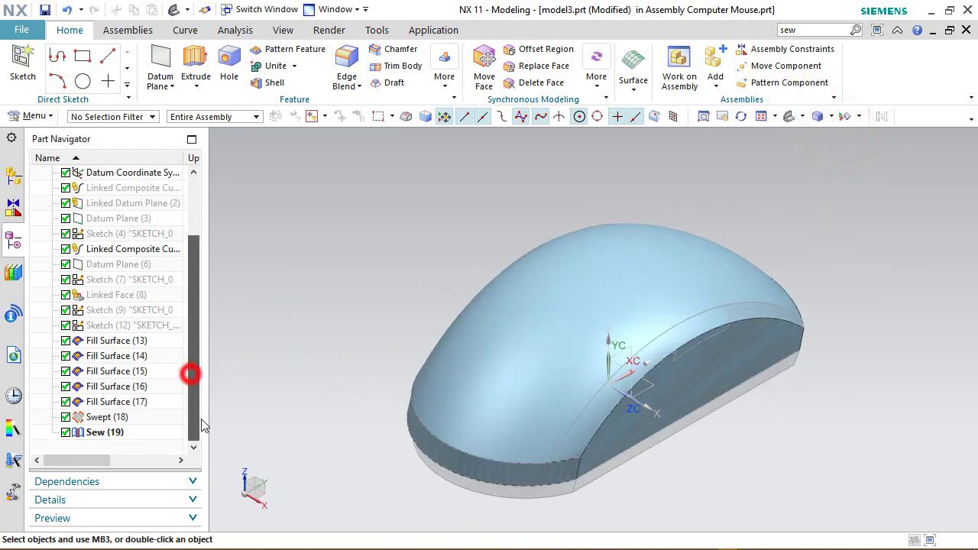
left_click(151, 116)
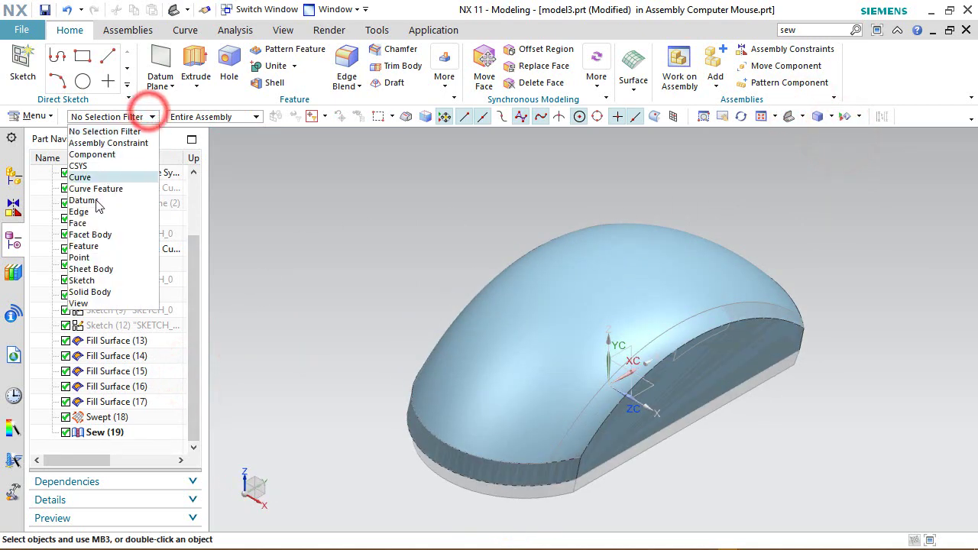
left_click(98, 292)
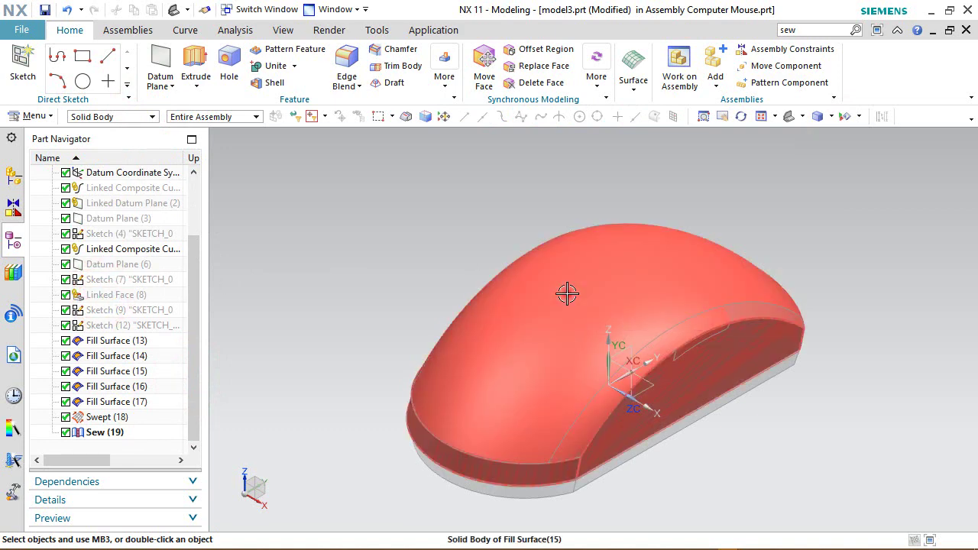
left_click(567, 293)
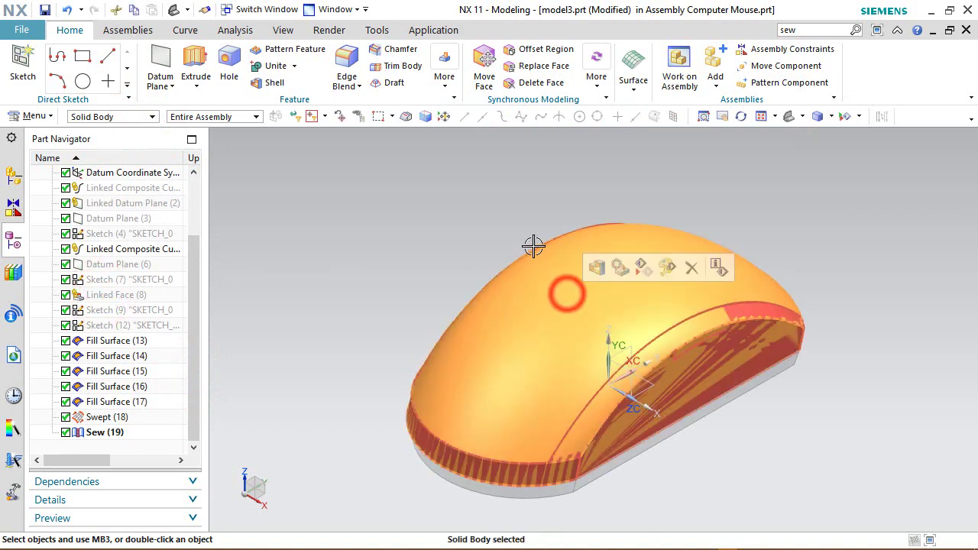
left_click(283, 30)
left_click(733, 64)
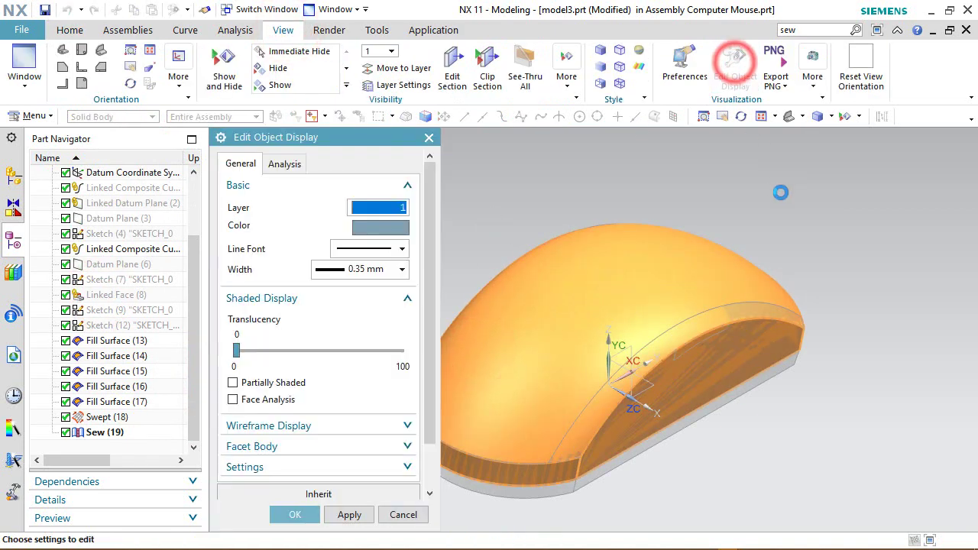
left_click(379, 223)
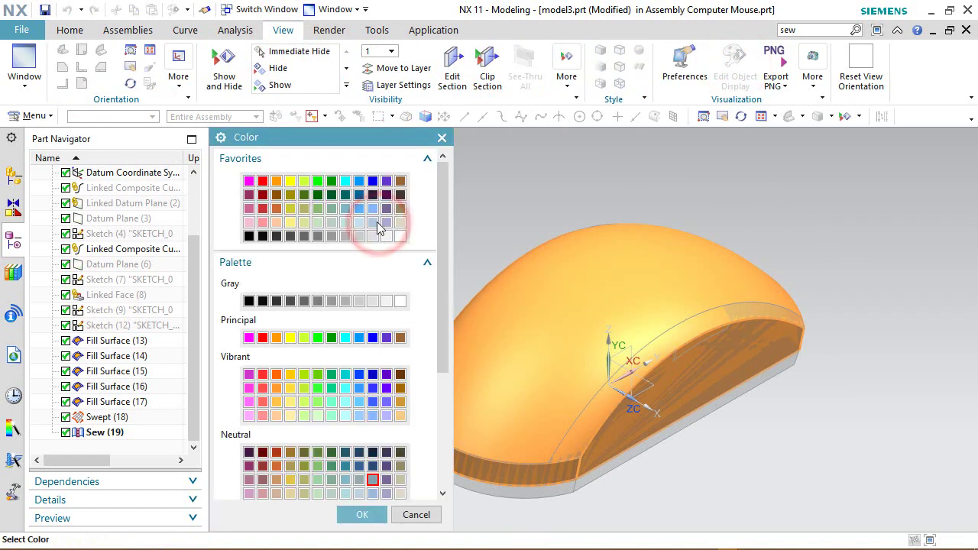
left_click(304, 300)
left_click_drag(446, 321, 447, 427)
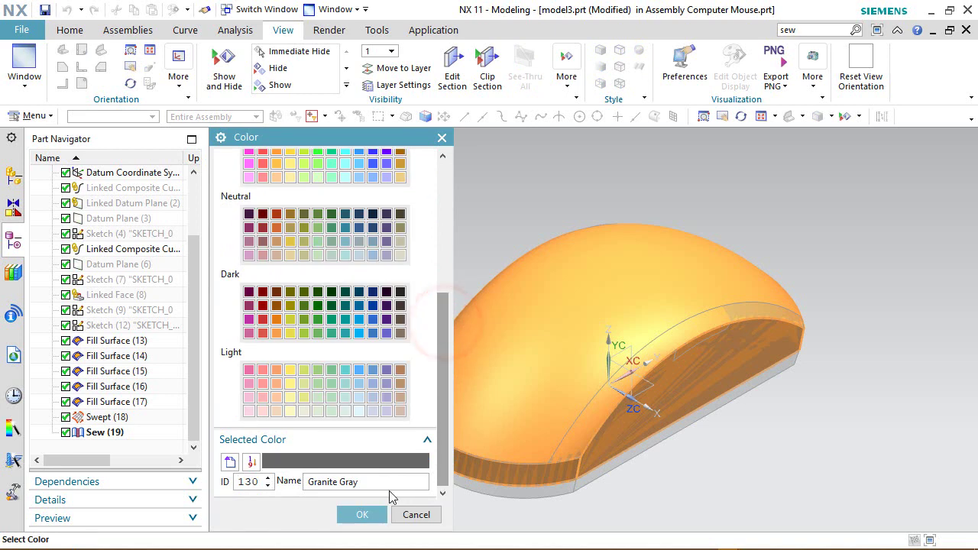
left_click(314, 515)
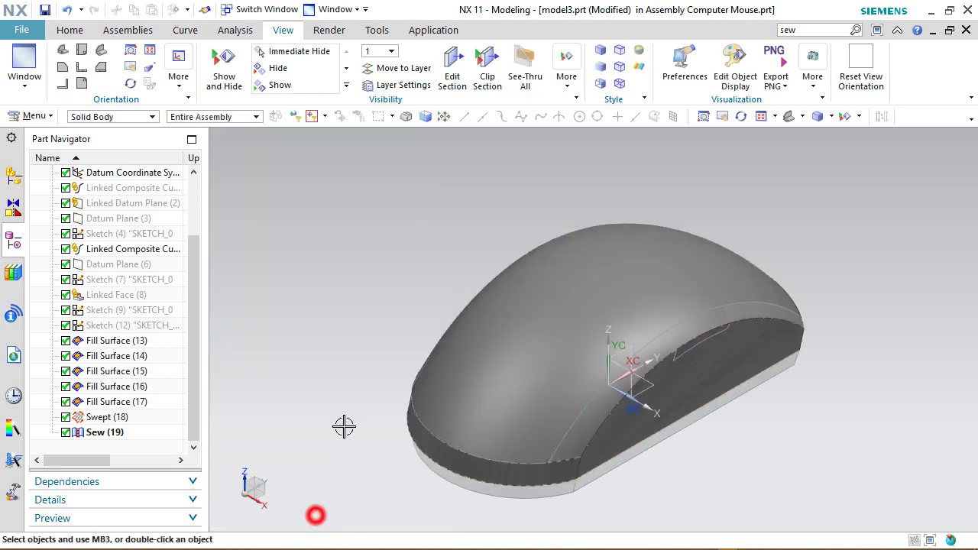
left_click(550, 159)
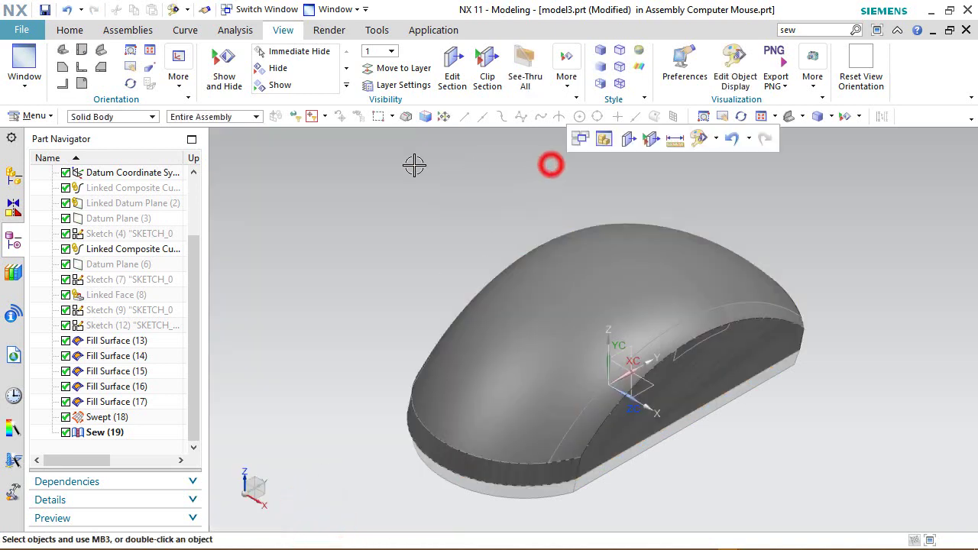
Create an At Distance datum plane offset -3/16 in from the near planar side face of the mouse body
left_click(74, 33)
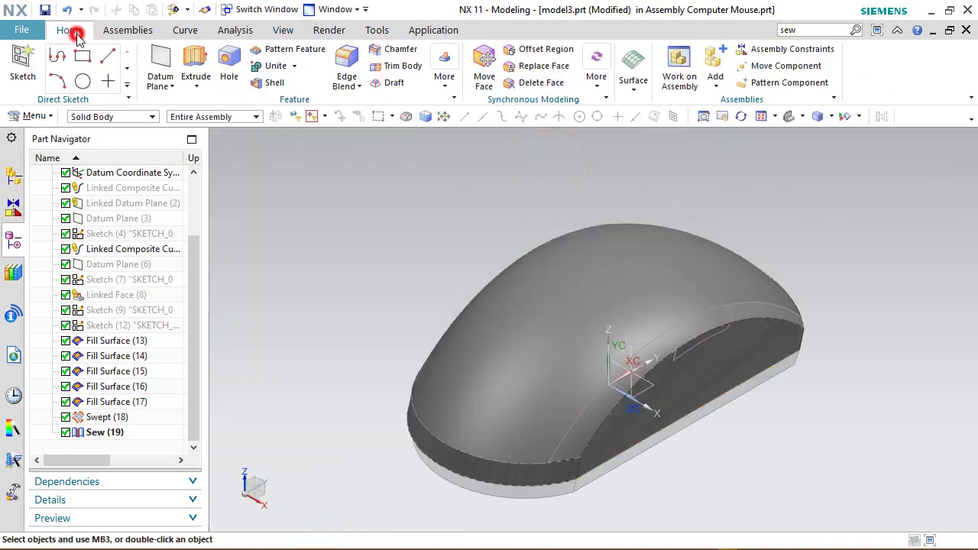
left_click(164, 62)
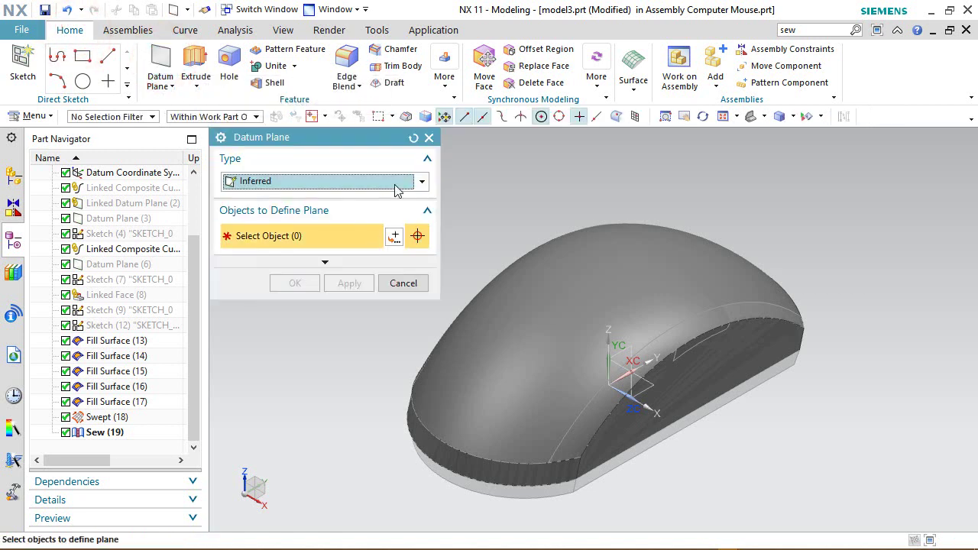
left_click(395, 188)
left_click(313, 219)
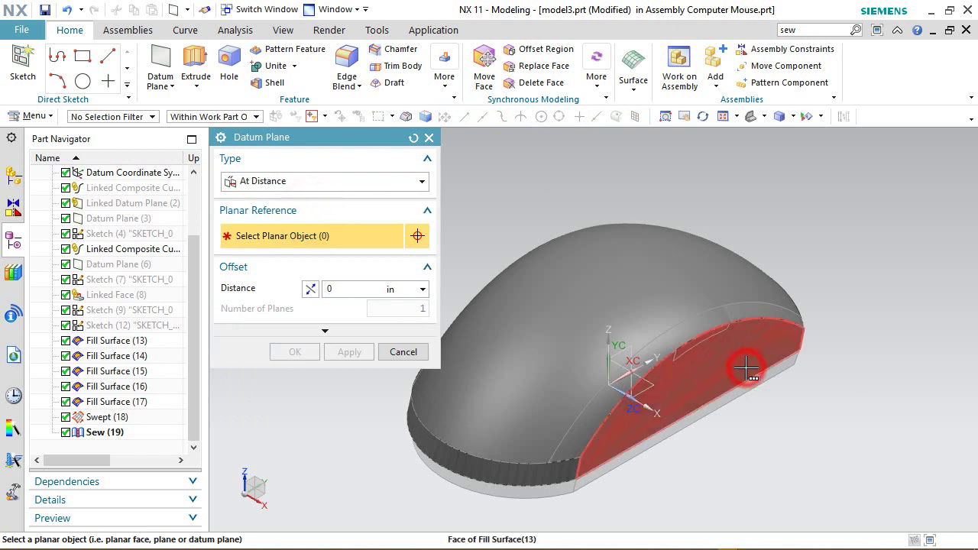
left_click(747, 370)
left_click_drag(748, 367, 722, 351)
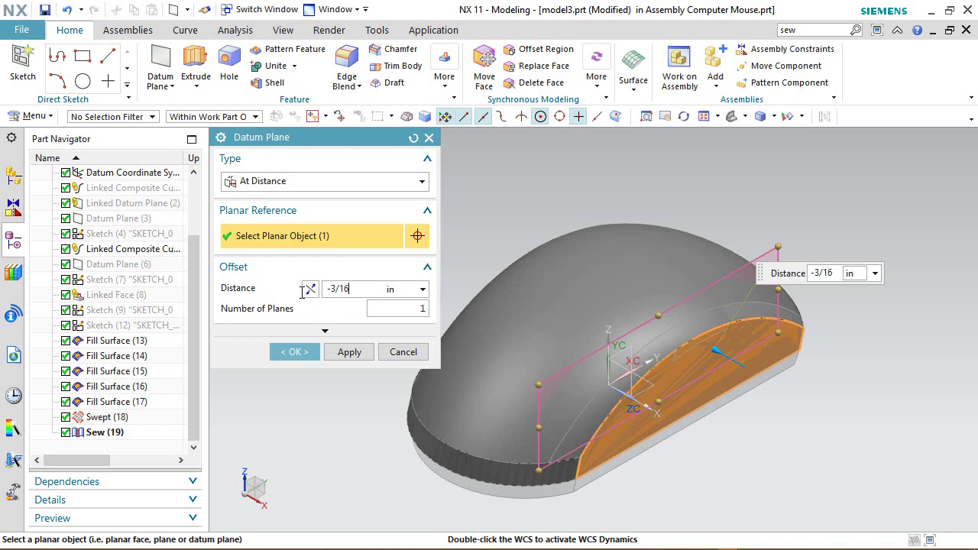
key("Return")
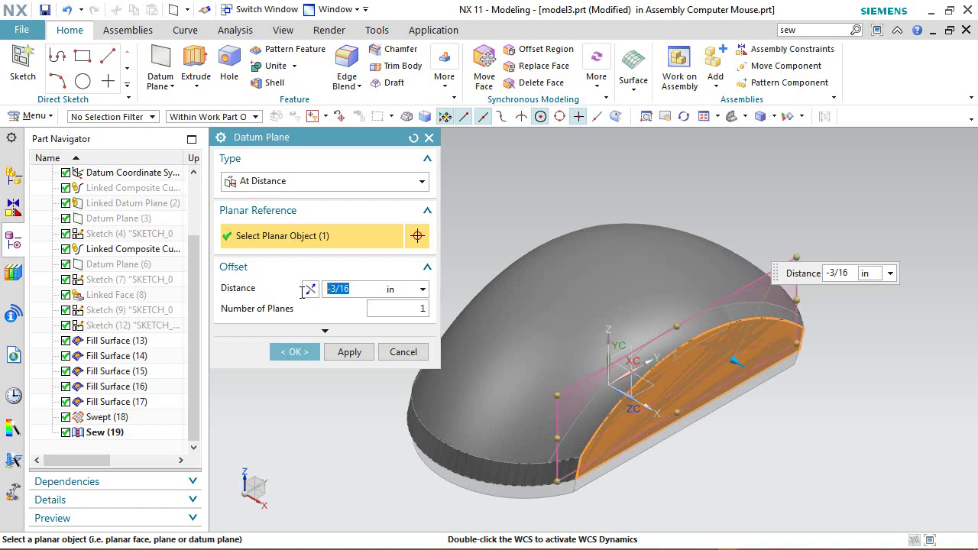
left_click(304, 356)
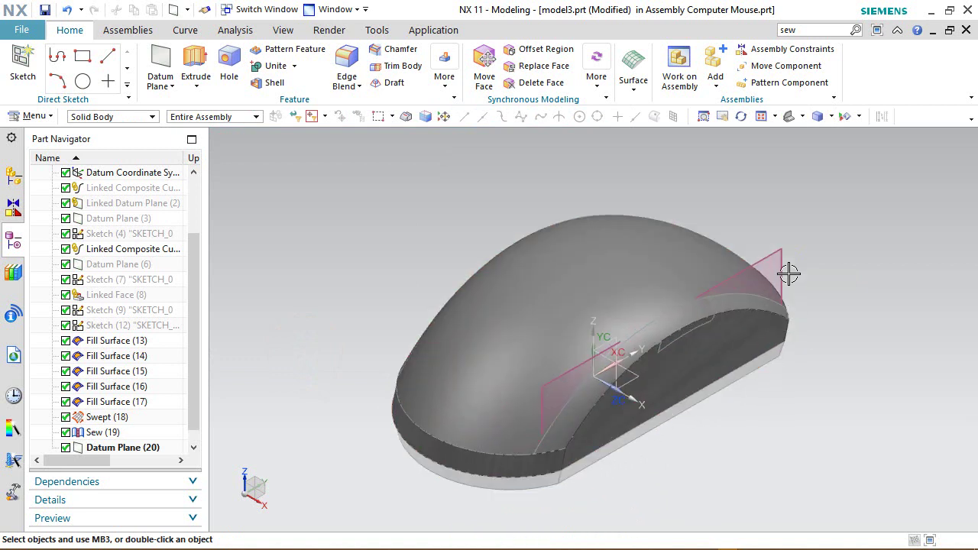
Remove the selection filter and enlarge the newly offset datum plane until it extends beyond the mouse body on all four sides
left_click(137, 117)
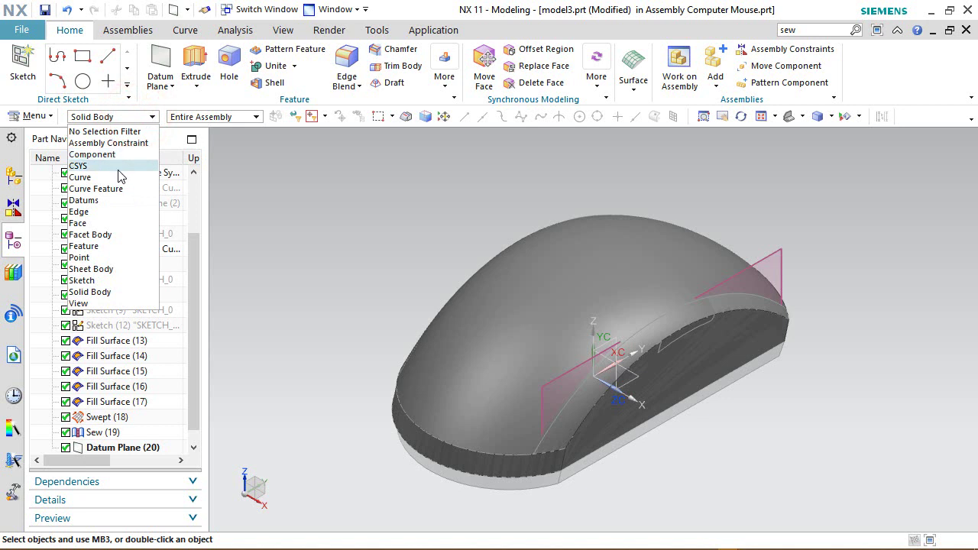
left_click(126, 132)
left_click(766, 253)
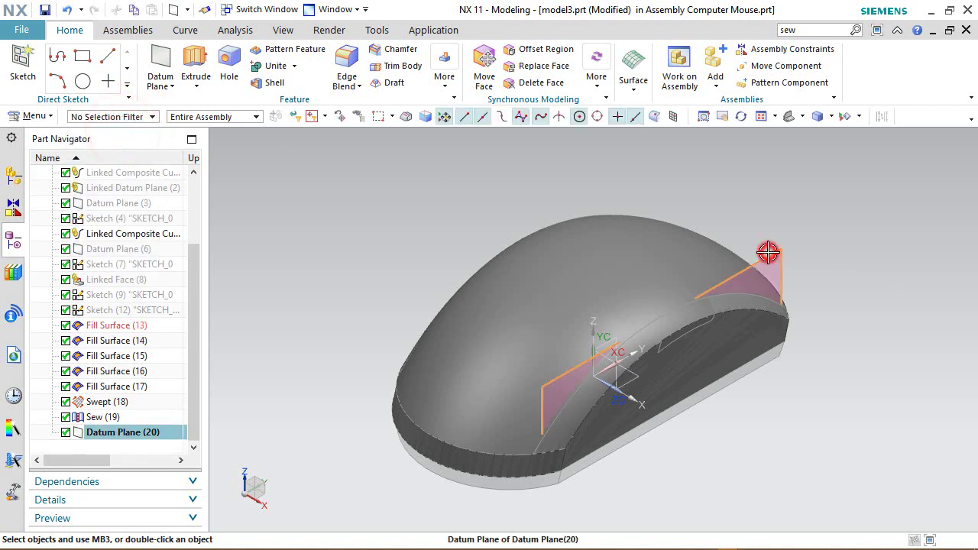
right_click(767, 253)
left_click(840, 308)
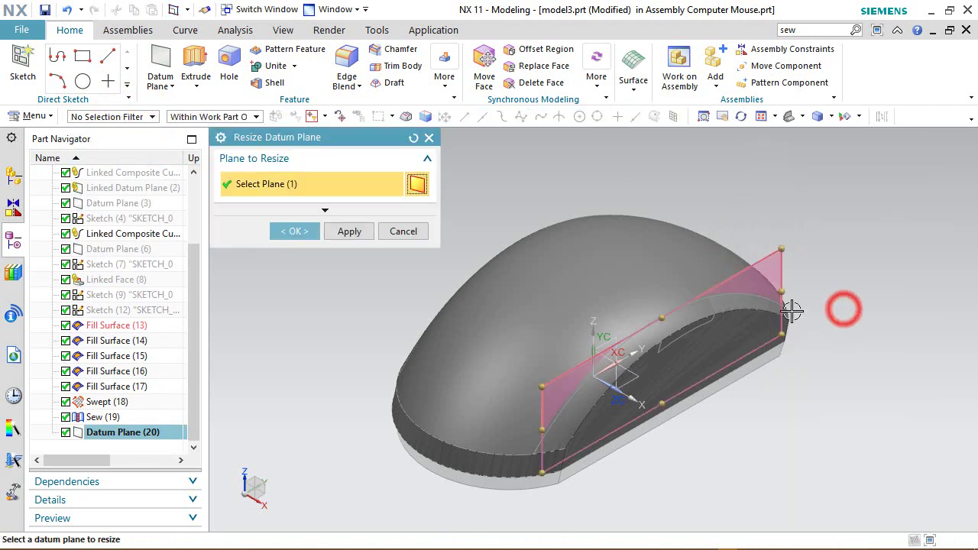
left_click_drag(783, 296, 825, 268)
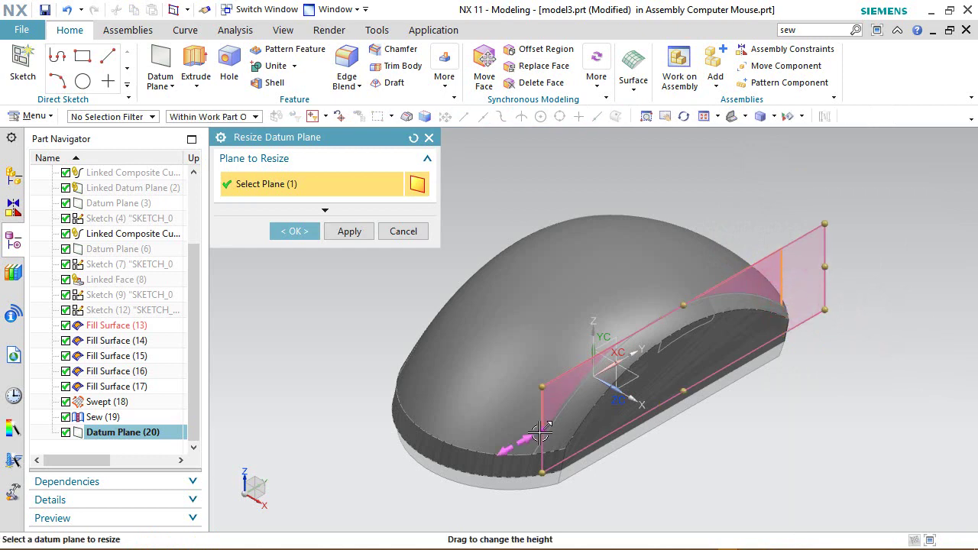
left_click_drag(540, 433, 479, 462)
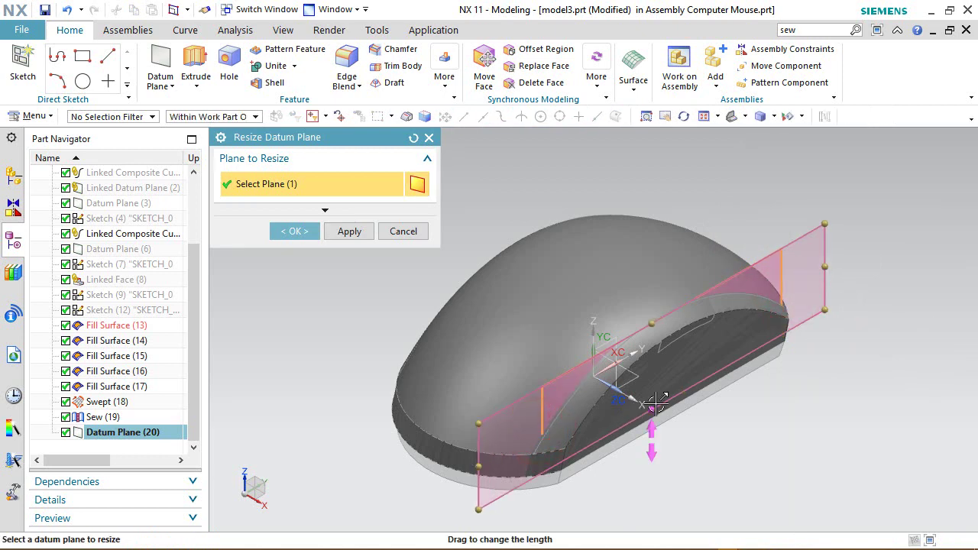
left_click_drag(657, 403, 663, 443)
left_click_drag(654, 326, 651, 286)
left_click(306, 230)
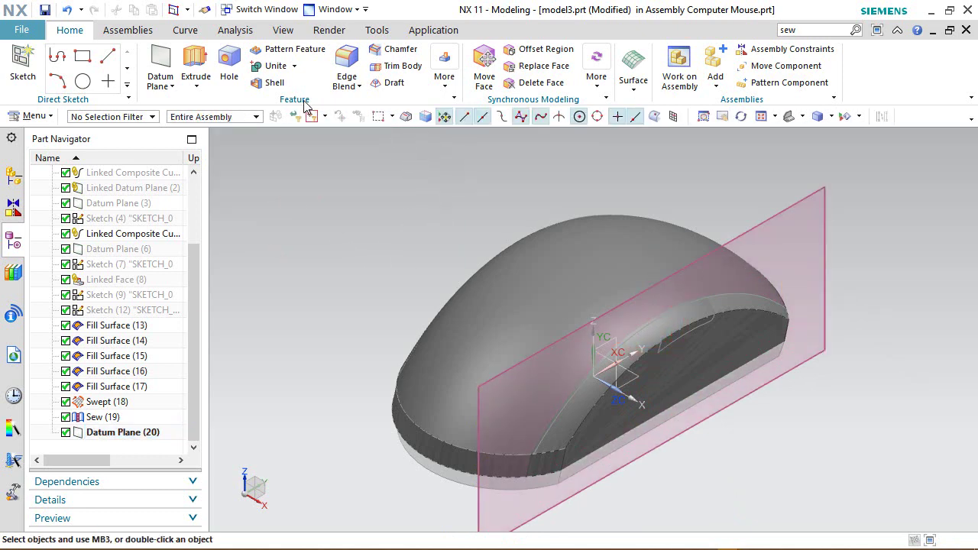
Trim the sewn mouse body with the enlarged datum plane, removing the thin slice outside it
left_click(403, 65)
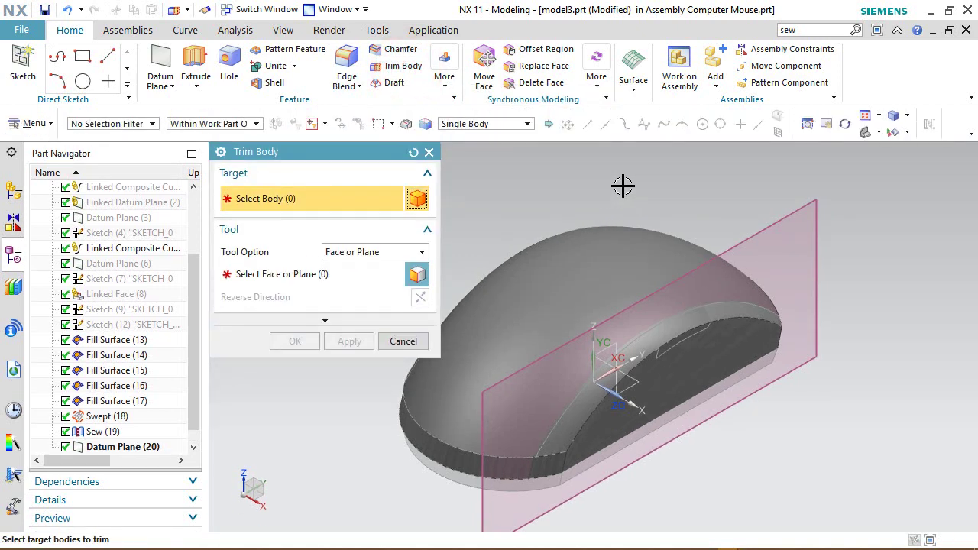
left_click(574, 261)
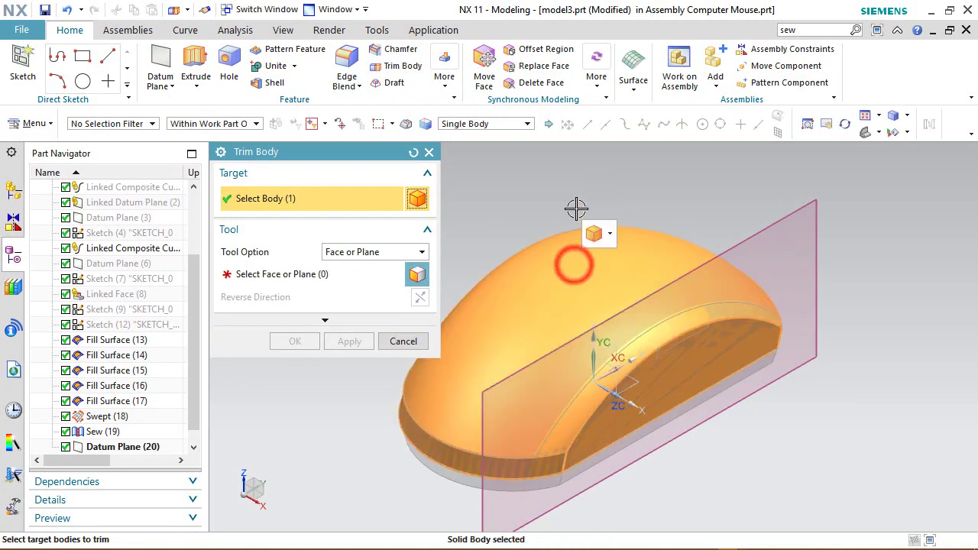
left_click(311, 275)
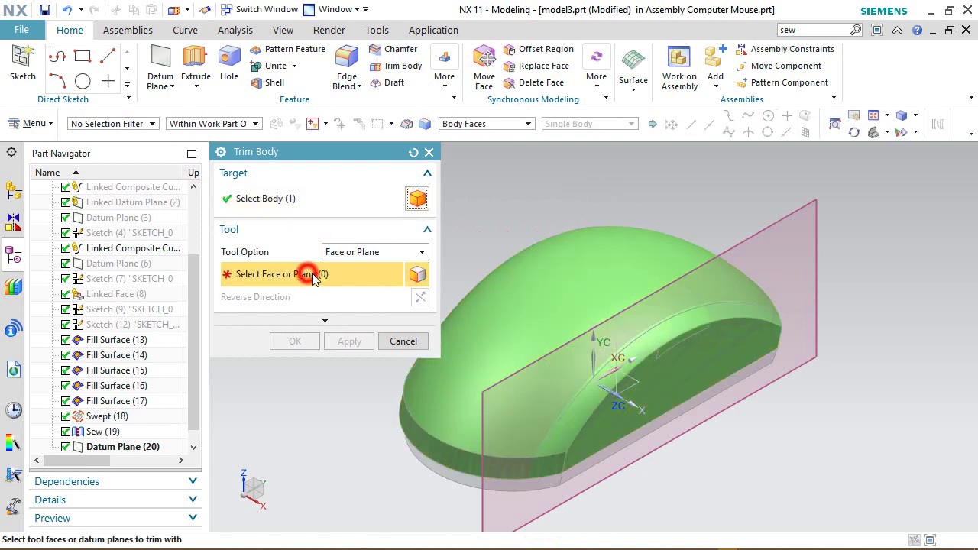
left_click(775, 221)
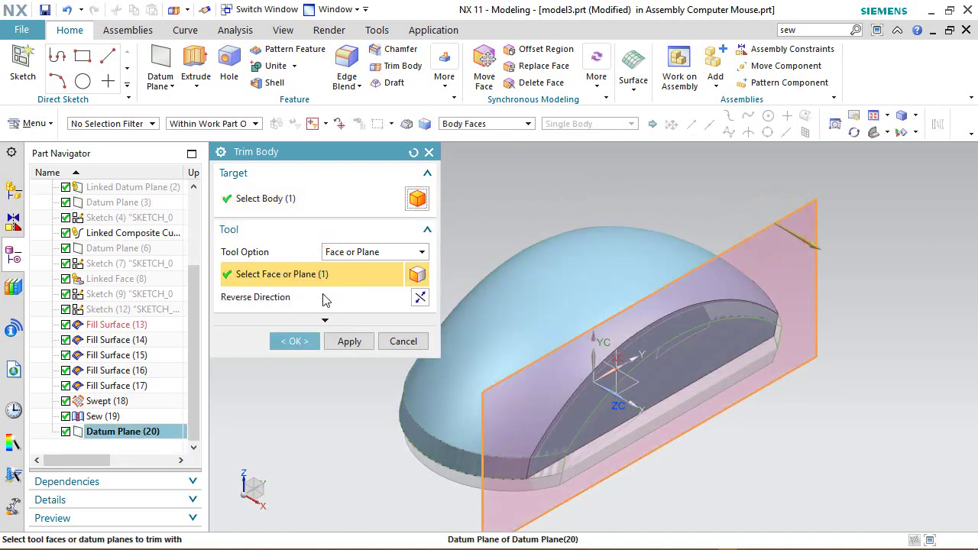
left_click(300, 341)
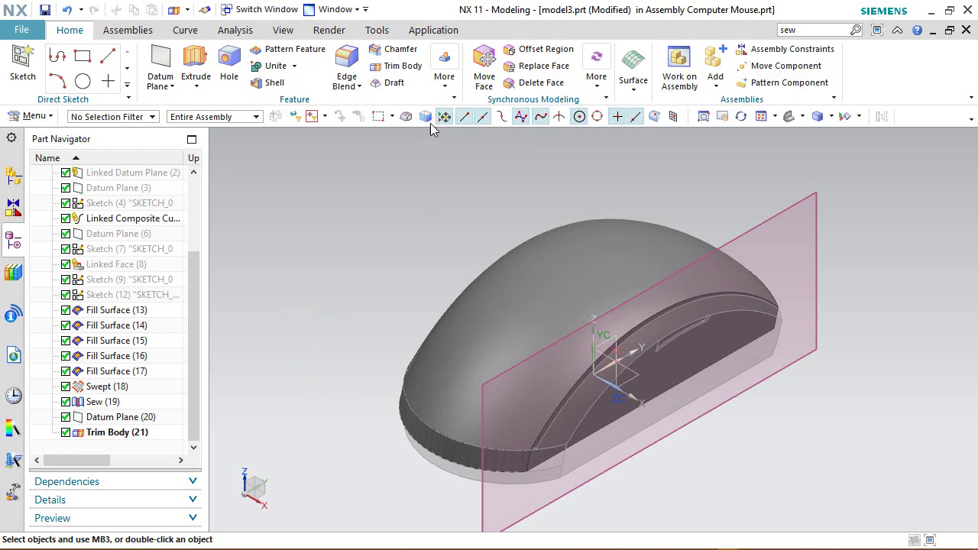
Mirror the Trim Body feature about the datum coordinate system's YZ plane at the middle of the mouse
left_click(445, 72)
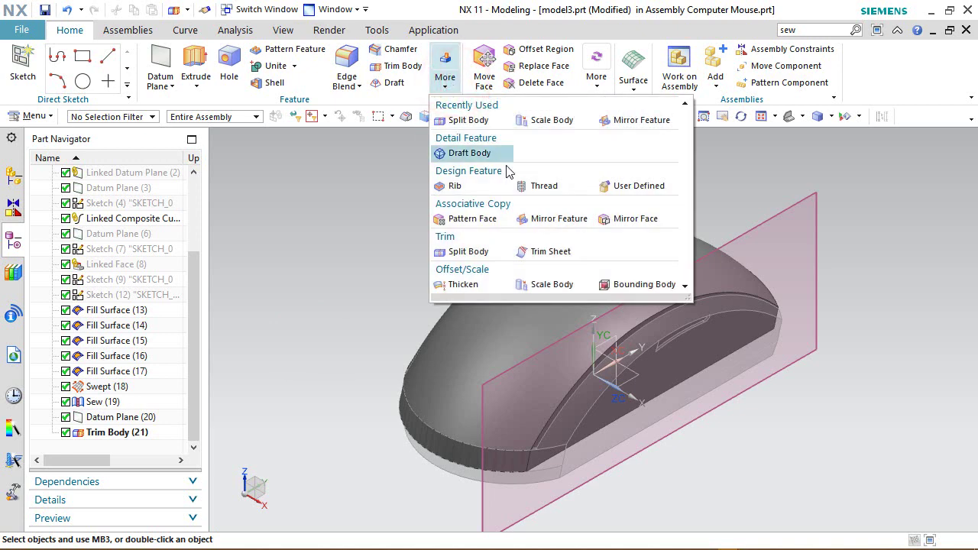
left_click(555, 217)
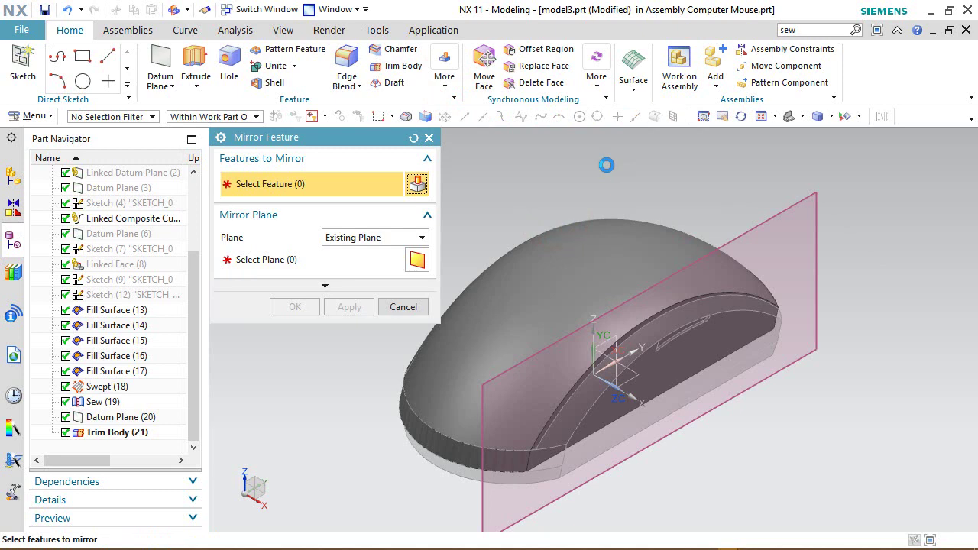
left_click(129, 433)
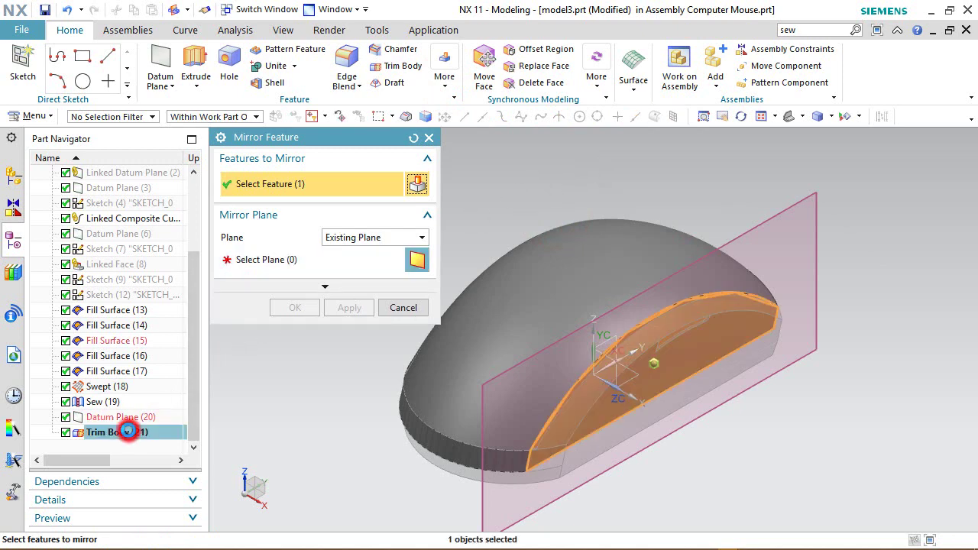
left_click(259, 261)
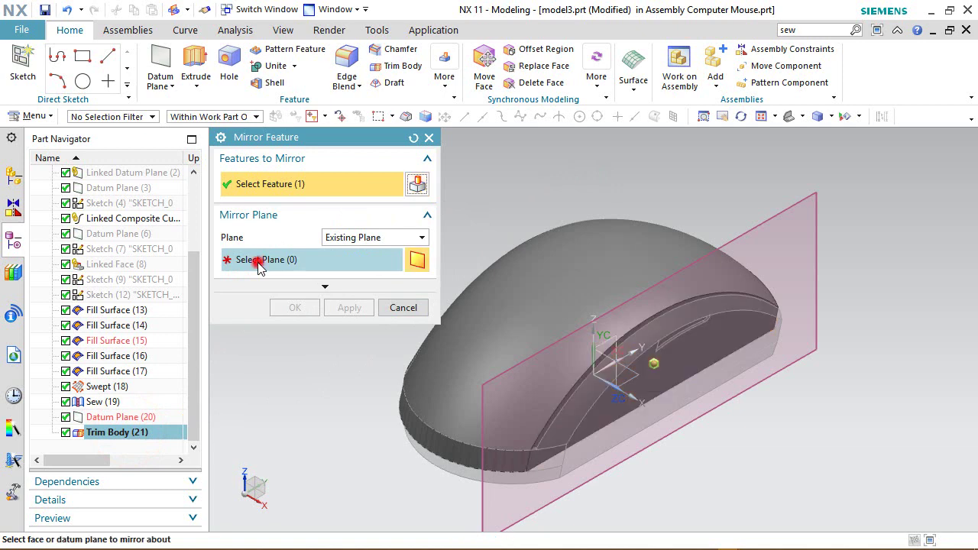
left_click(614, 337)
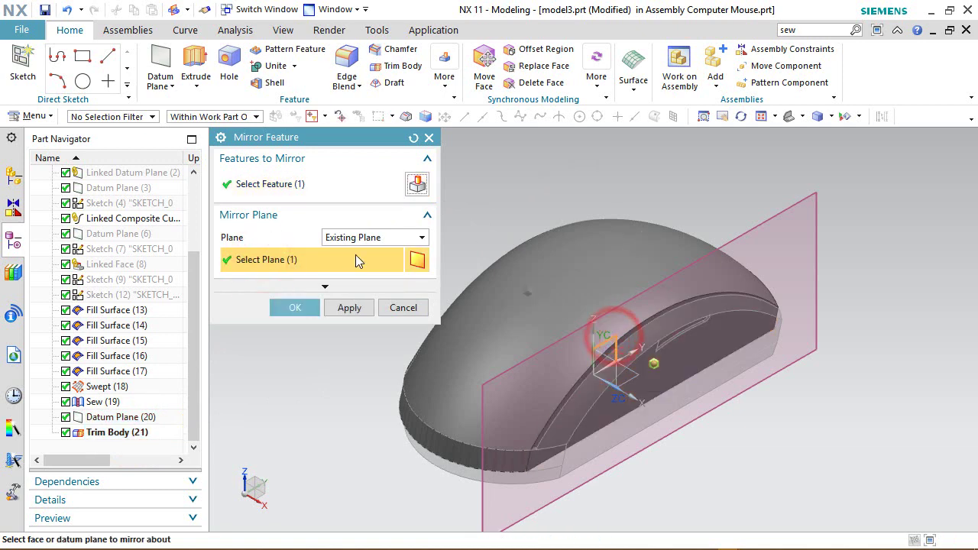
left_click(295, 307)
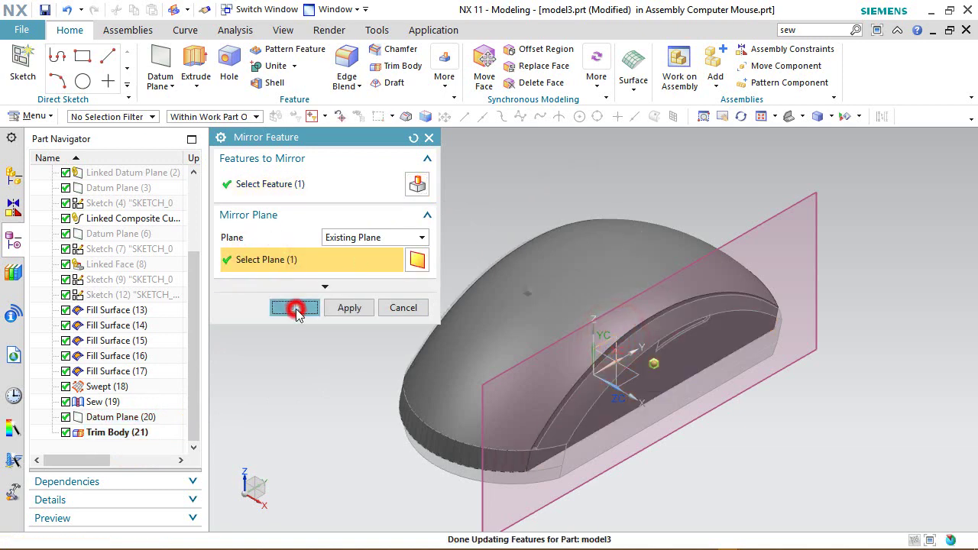
Rotate the view 180 degrees about the Z axis to examine the mirrored trim on the opposite side, and restore the original viewing direction
left_click(245, 477)
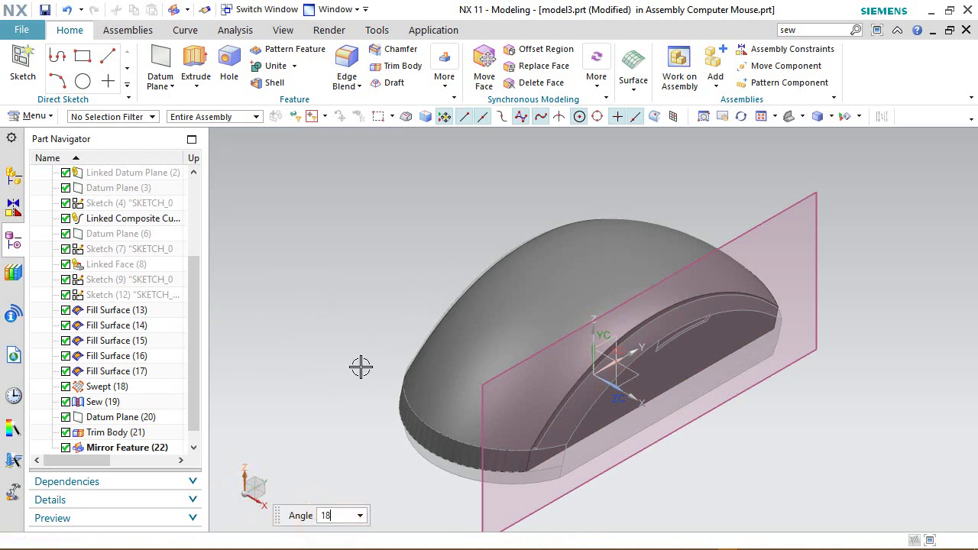
key("Return")
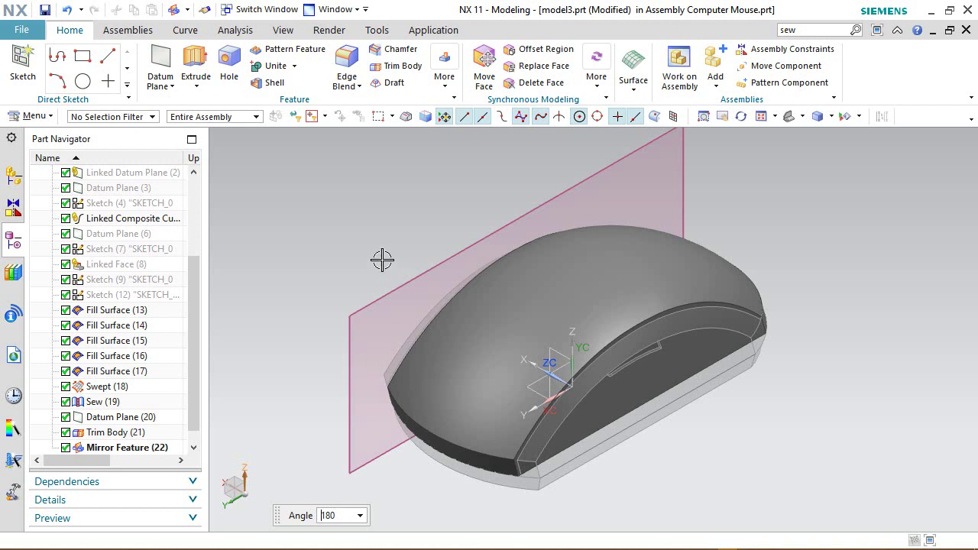
key("Escape")
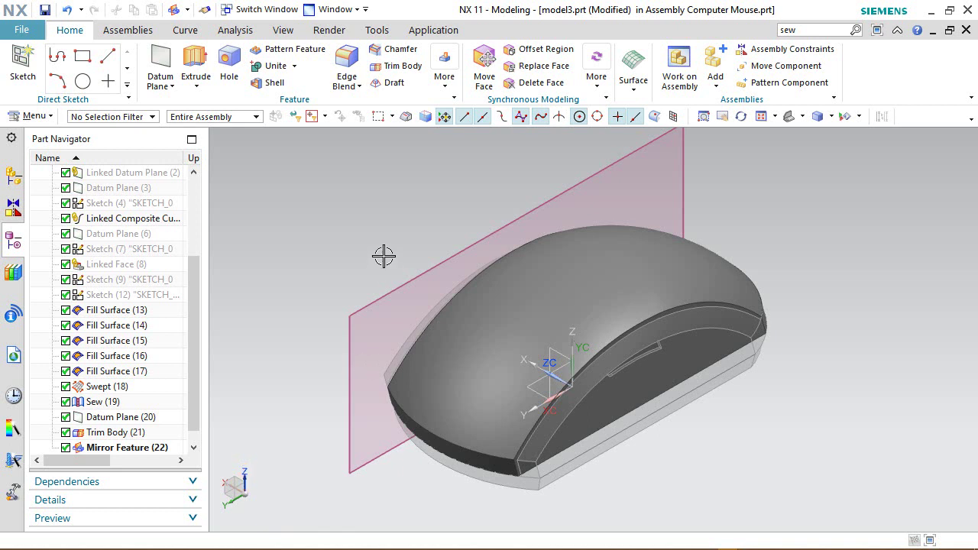
left_click(802, 117)
left_click(843, 140)
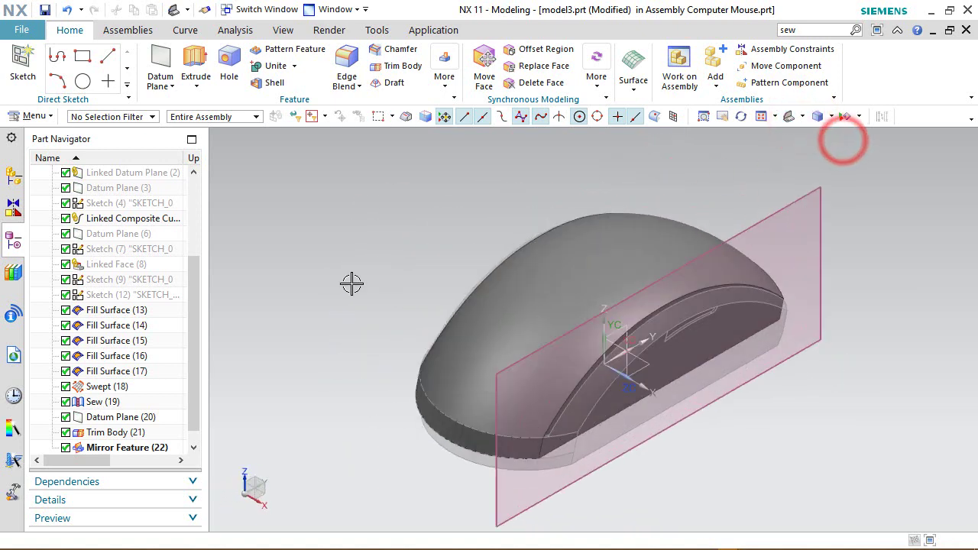
Hide the datum plane used for the trim and make the top-level Computer Mouse assembly the work part
right_click(139, 418)
left_click(163, 13)
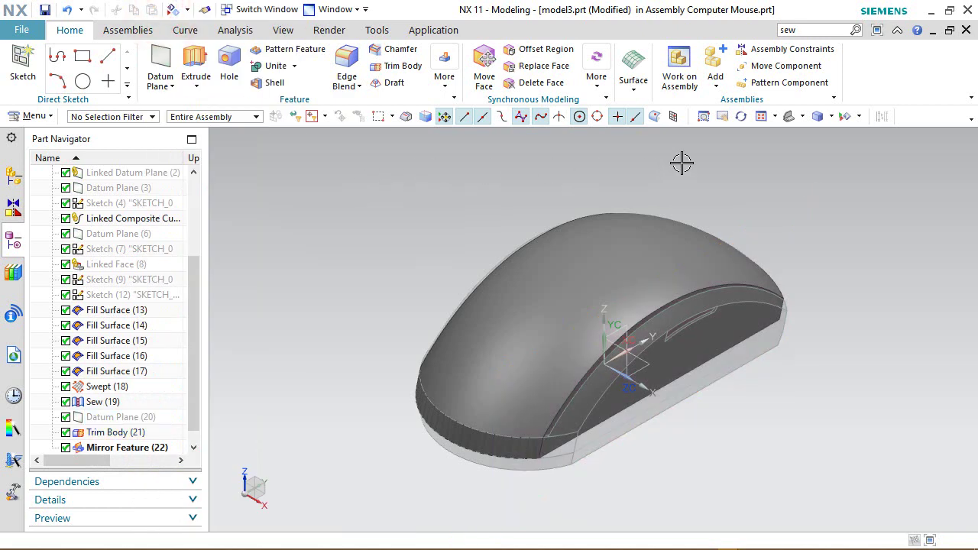
left_click(760, 116)
right_click(543, 191)
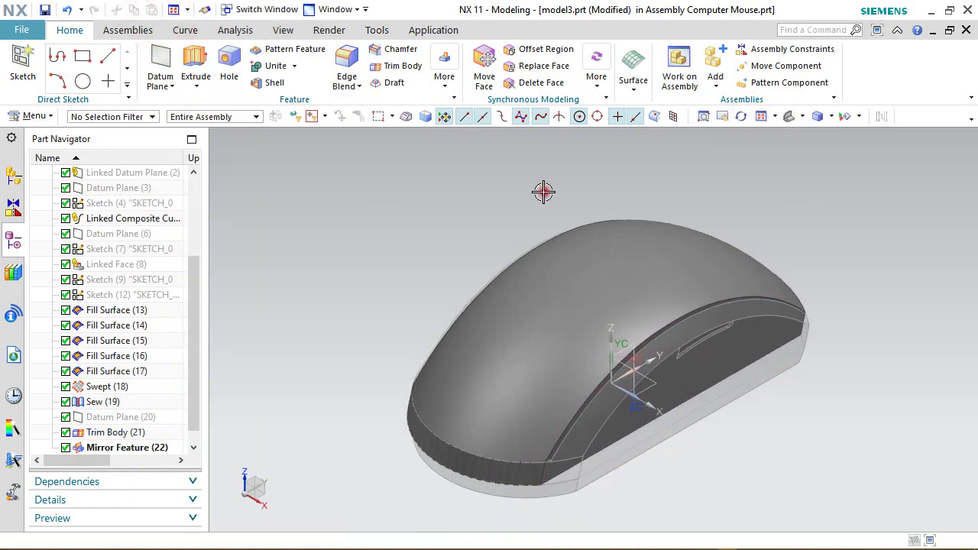
left_click(596, 165)
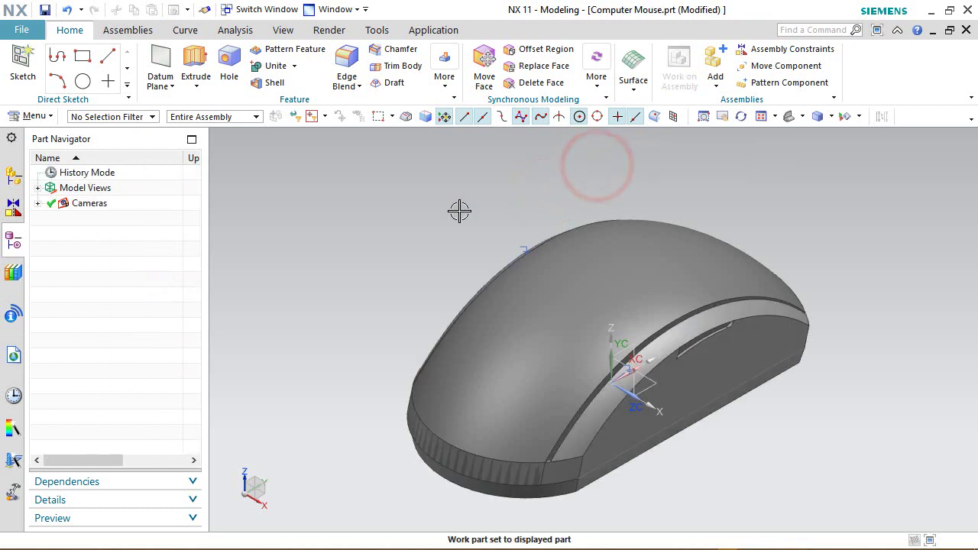
Turn on True Shading for the assembly and switch off the perspective display
left_click(317, 34)
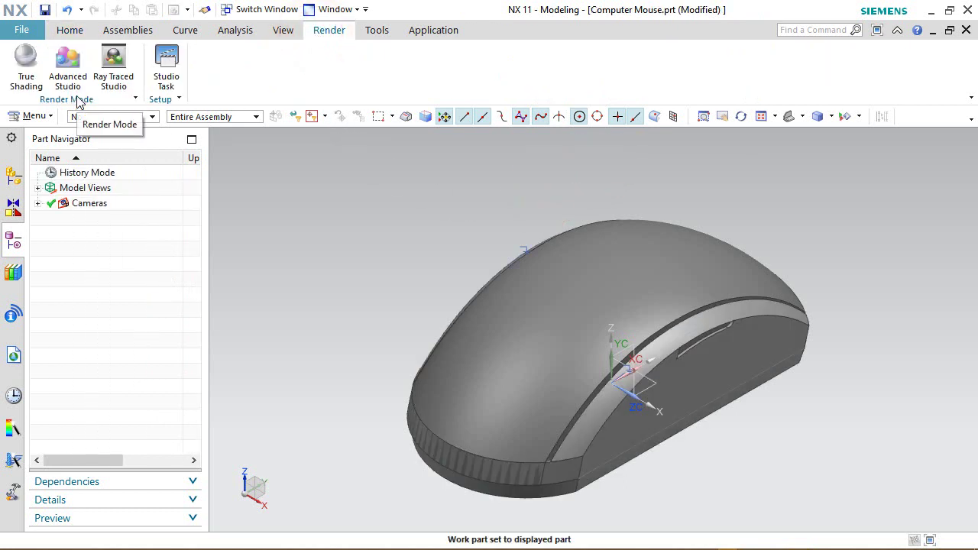
left_click(23, 56)
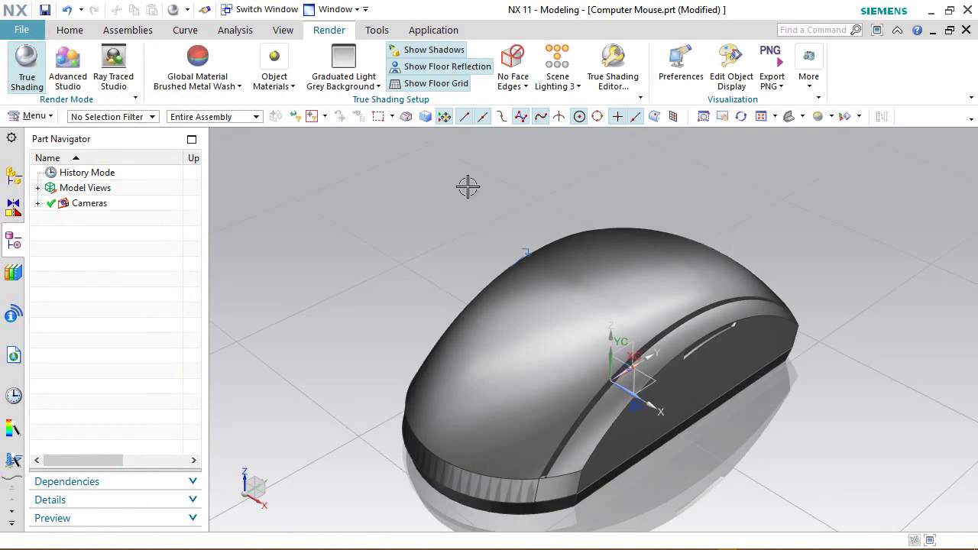
left_click(282, 30)
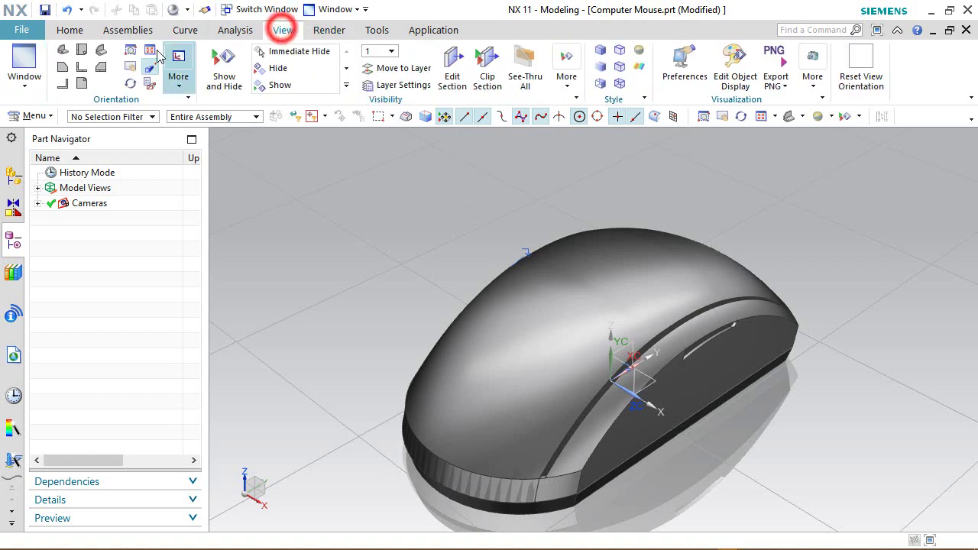
left_click(150, 66)
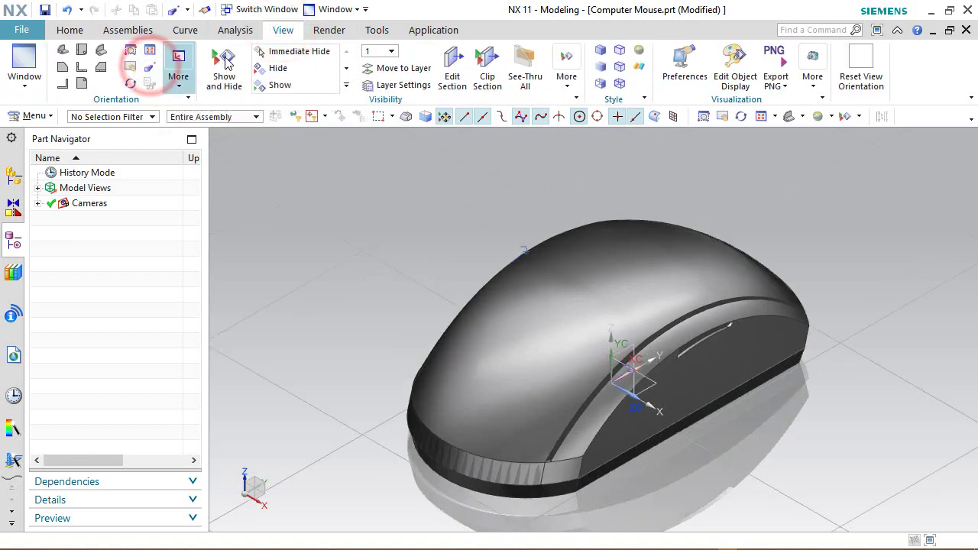
Turn off the shadows, floor reflection and floor grid, and set the edge display to Face Edges without Hidden Edges
left_click(325, 29)
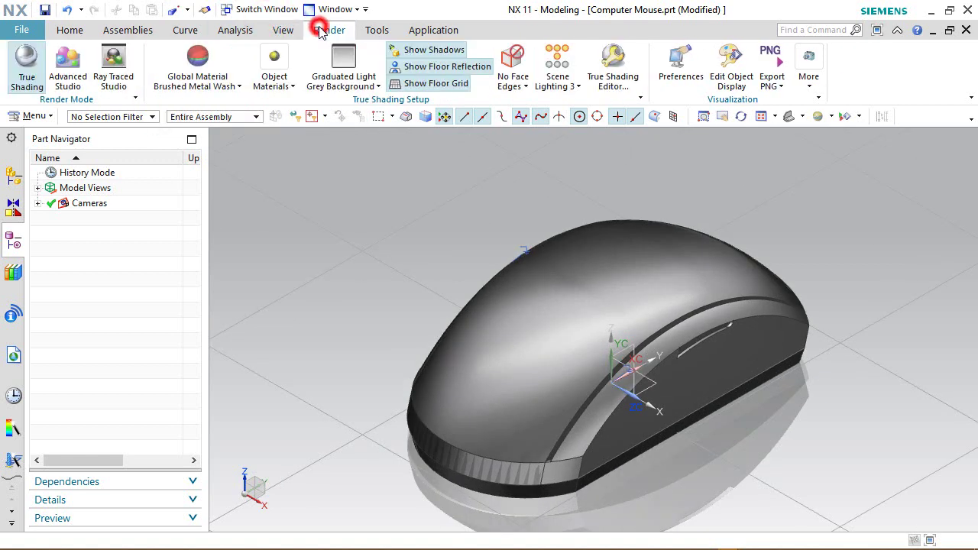
left_click(431, 51)
left_click(450, 68)
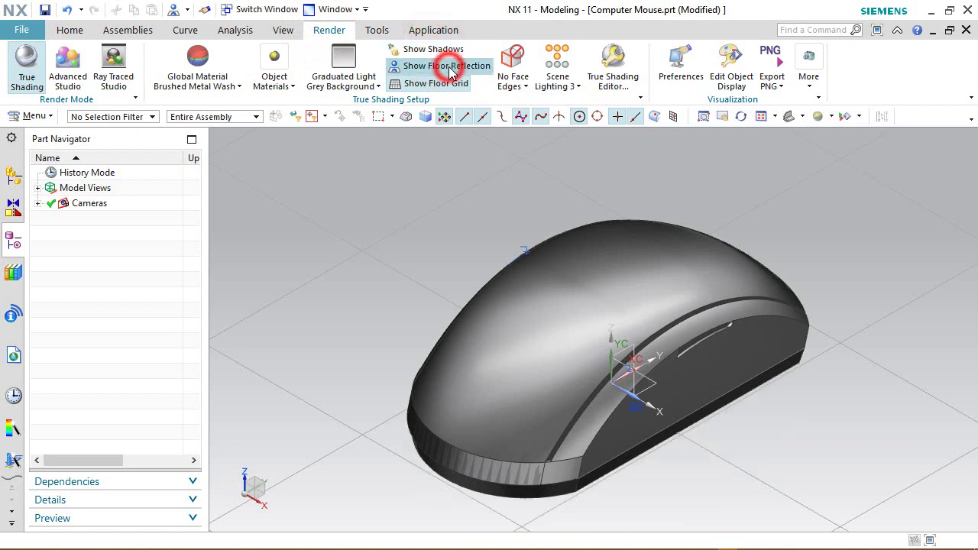
left_click(450, 84)
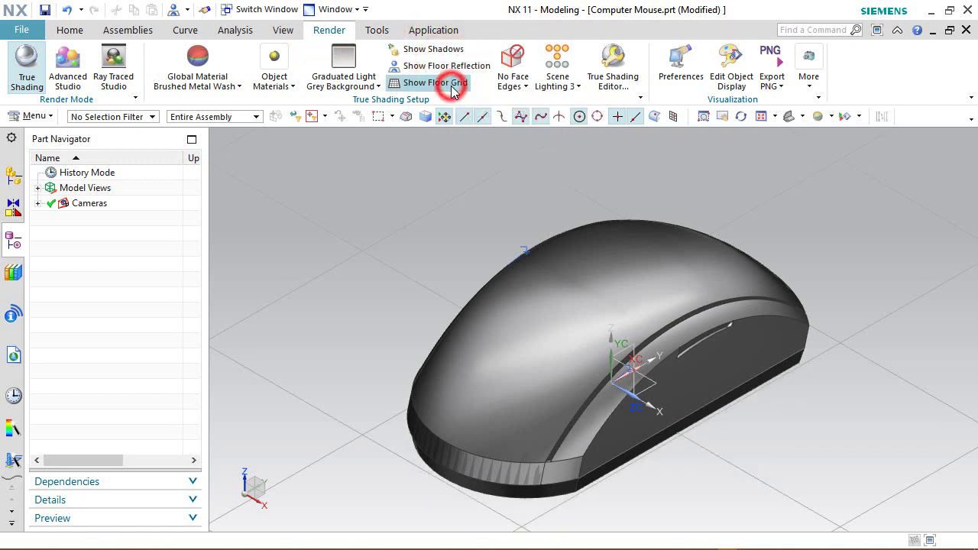
left_click(516, 86)
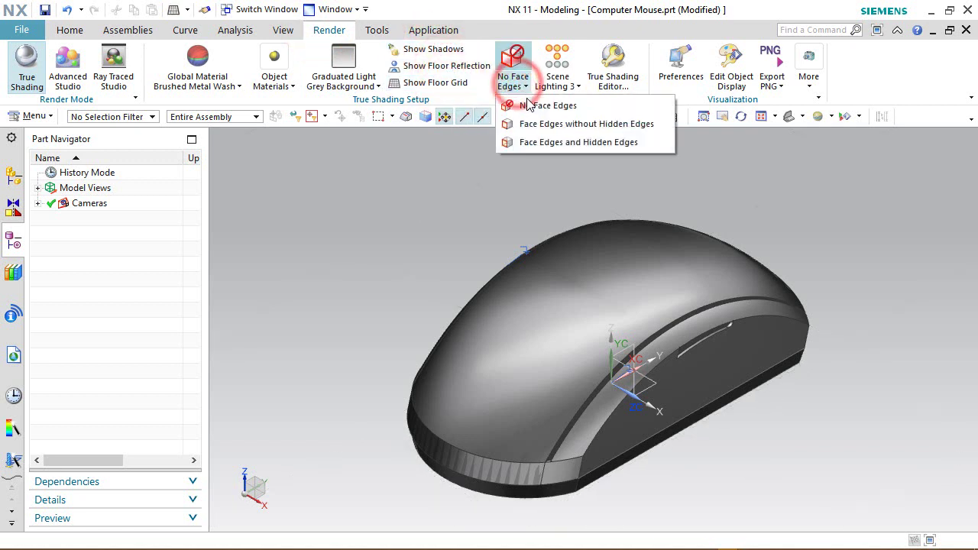
left_click(535, 123)
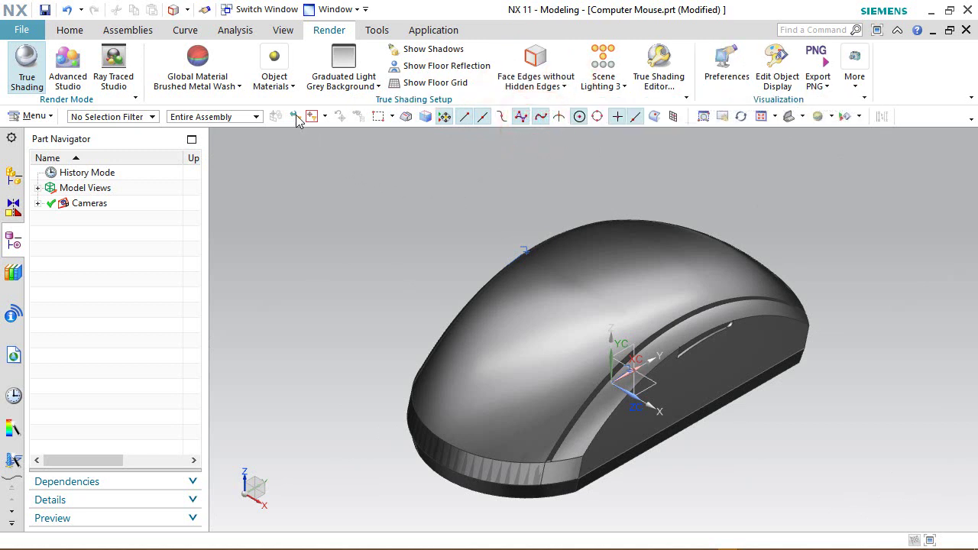
Limit selection to solid bodies and assign the recently used glossy black object material to the mouse's curved top shell
left_click(152, 116)
left_click(120, 269)
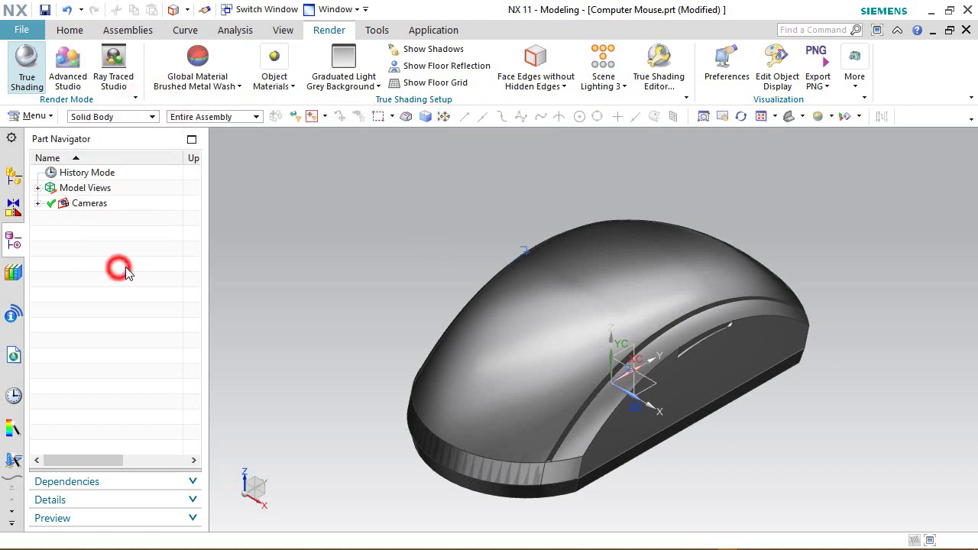
left_click(526, 295)
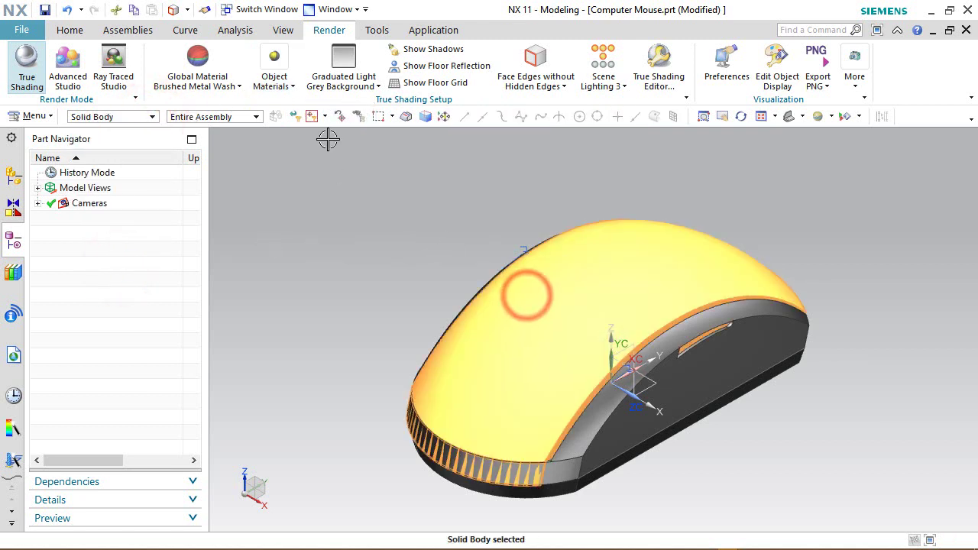
left_click(292, 89)
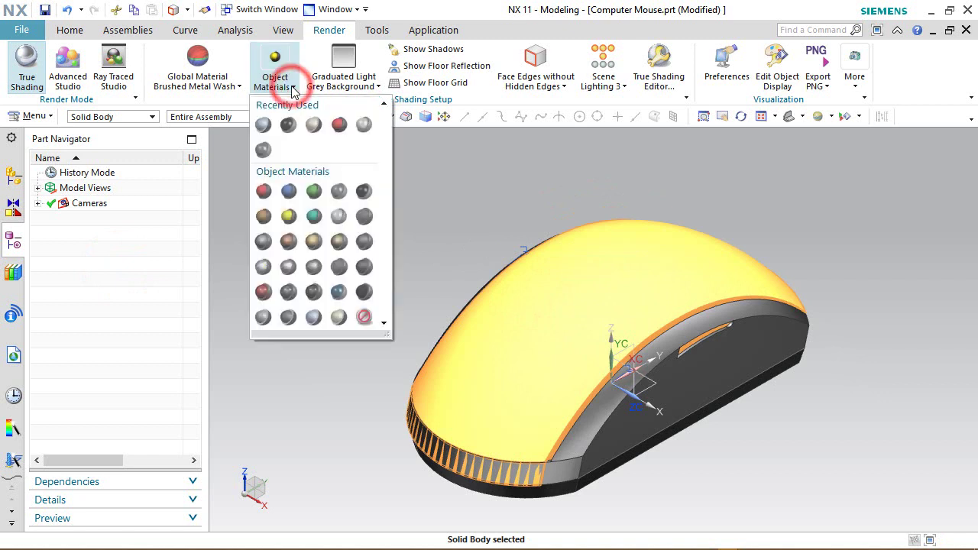
left_click(288, 124)
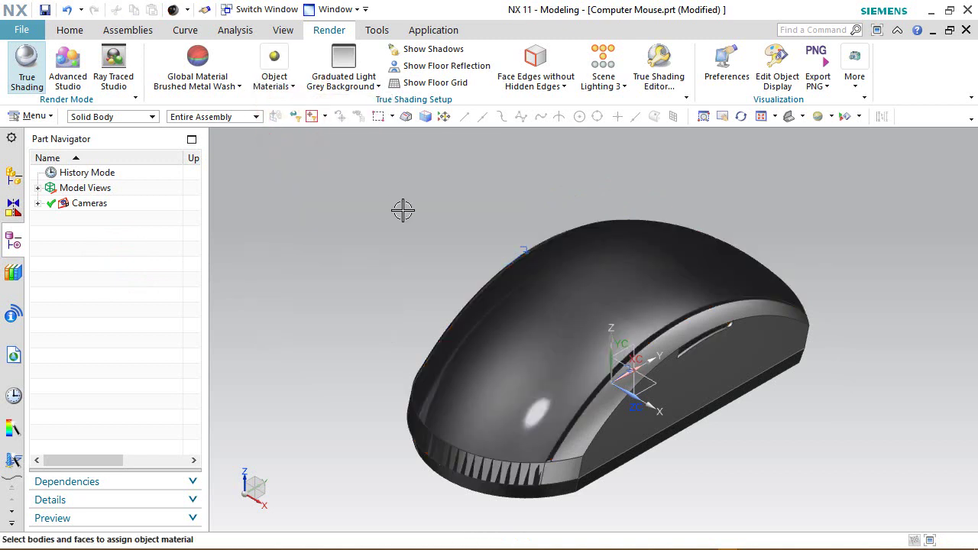
Assign the recently used shiny silver object material to the solid body forming the mouse's side panels
left_click(740, 353)
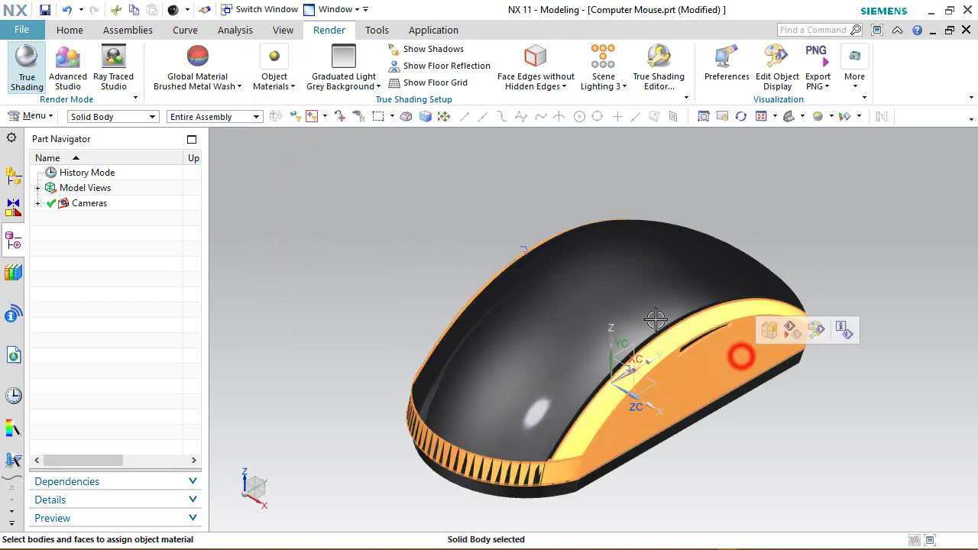
left_click(291, 87)
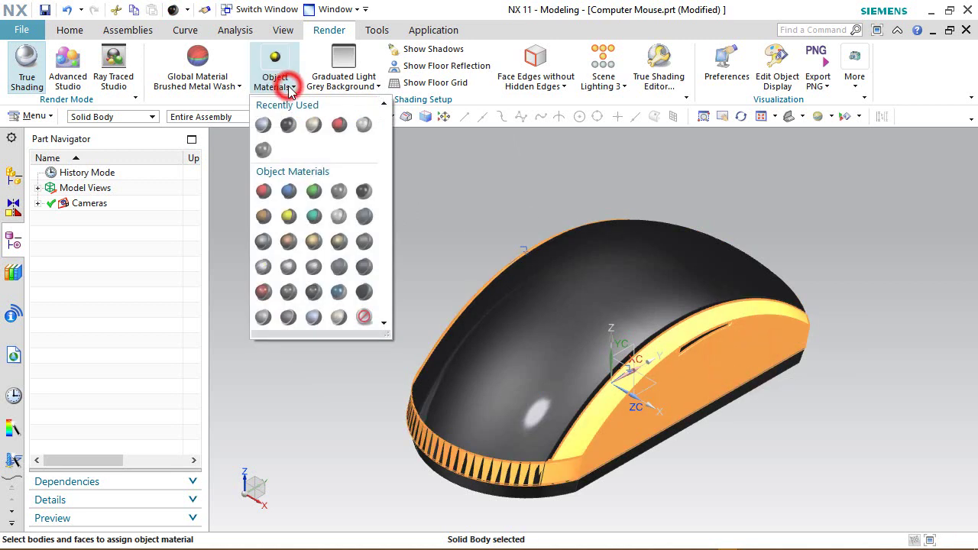
left_click(364, 125)
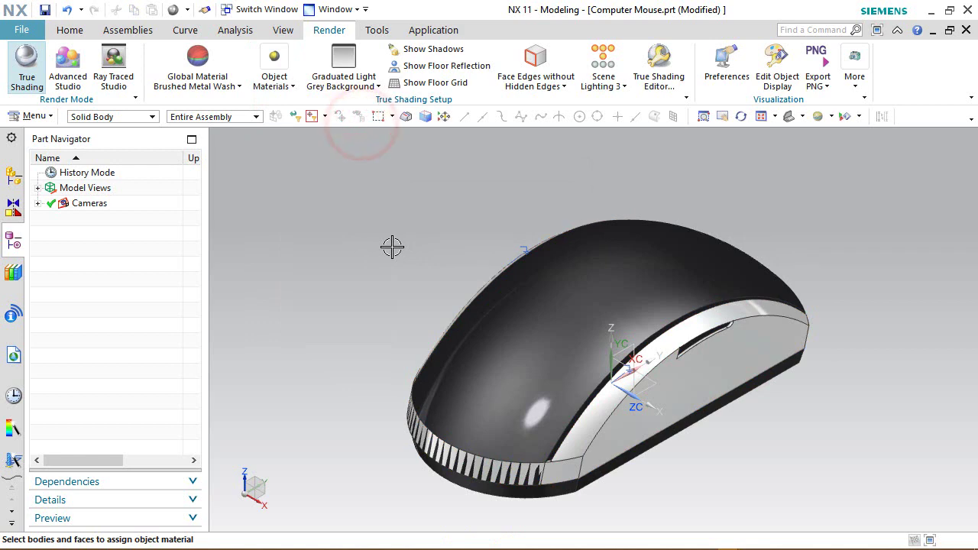
Inspect the assigned materials from the opposite side, restore the isometric view and save the assembly
middle_click_drag(608, 482, 469, 463)
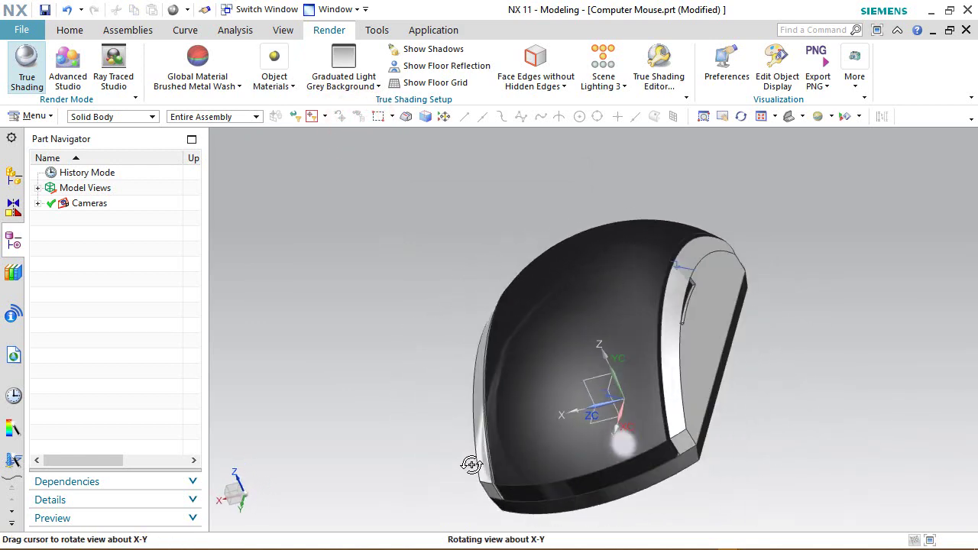
left_click(830, 116)
left_click(801, 117)
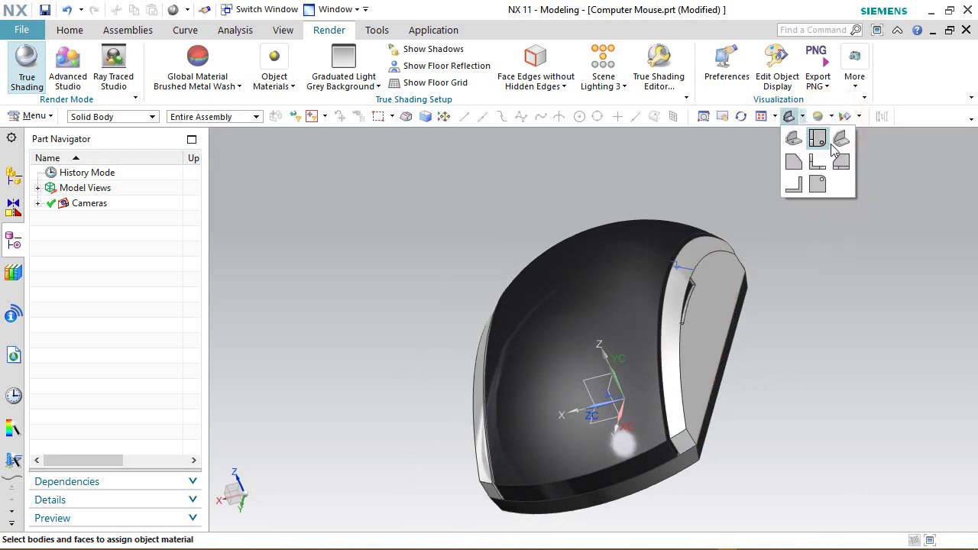
left_click(840, 141)
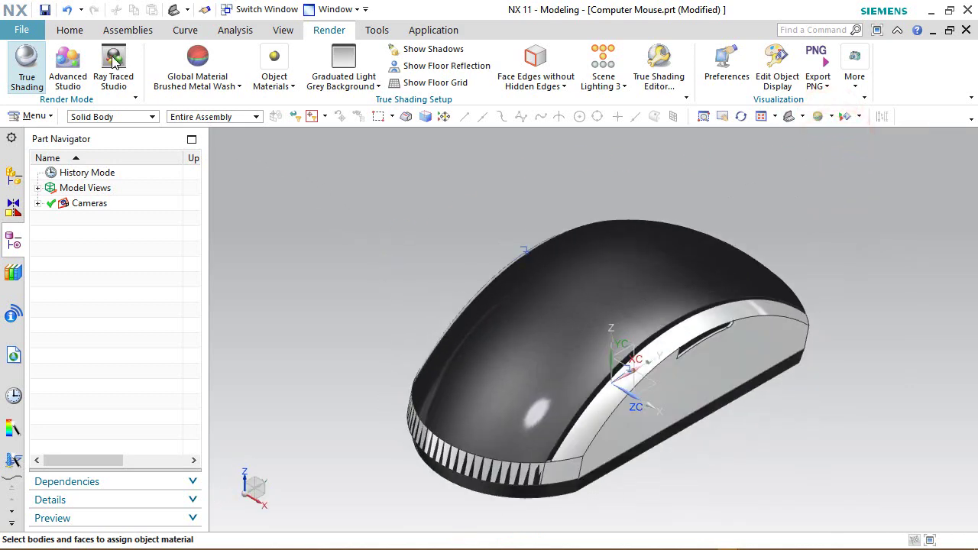
left_click(69, 31)
left_click(45, 9)
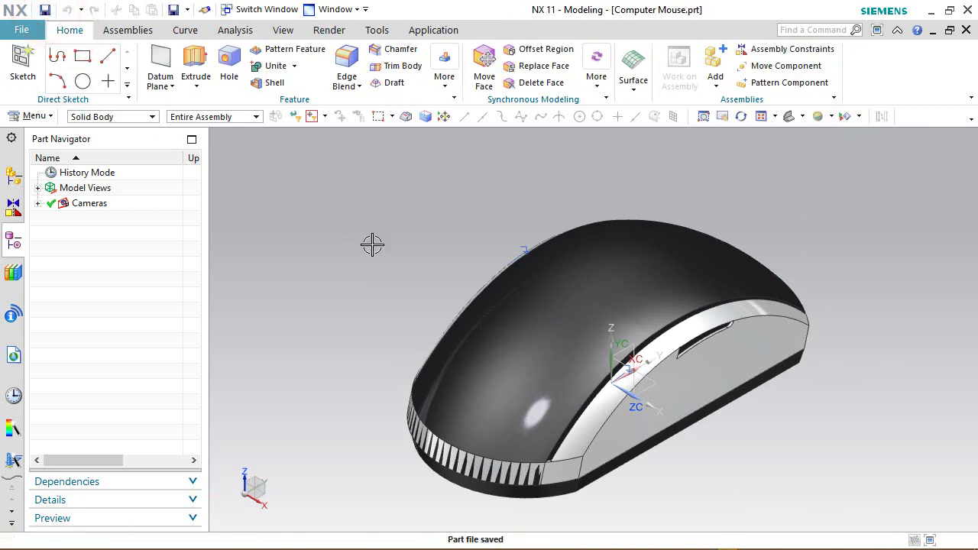
Hide all sheet bodies, sketches and assembly constraints in the Computer Mouse assembly
left_click(282, 30)
left_click(224, 65)
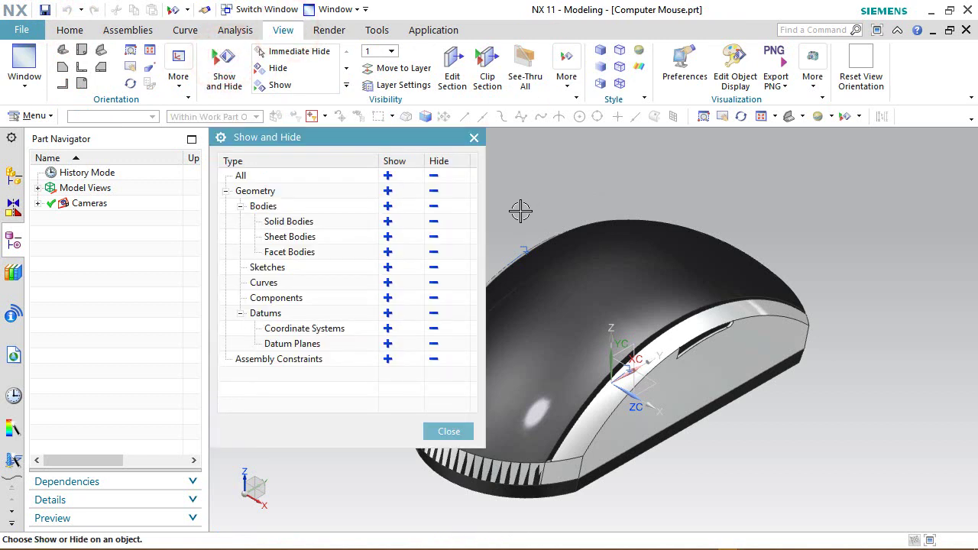
left_click(433, 236)
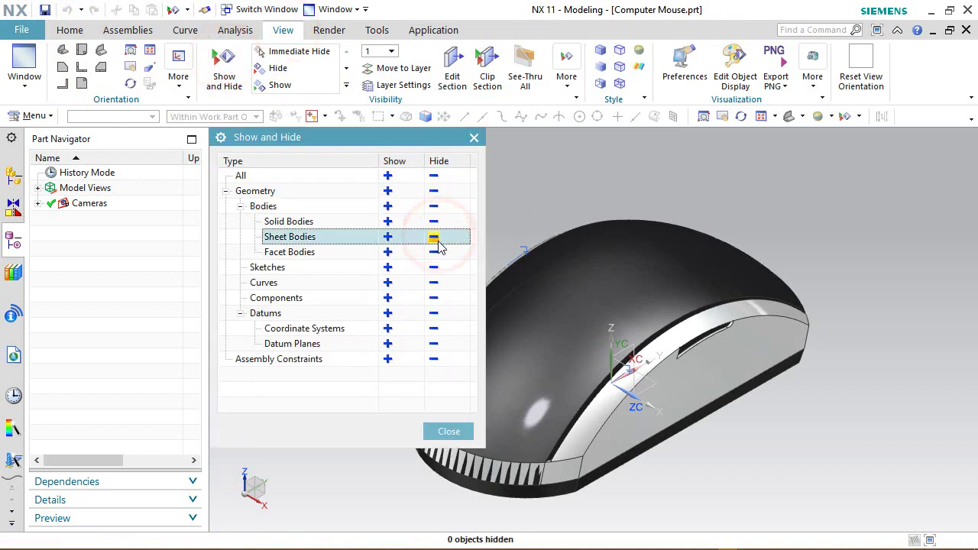
left_click(433, 267)
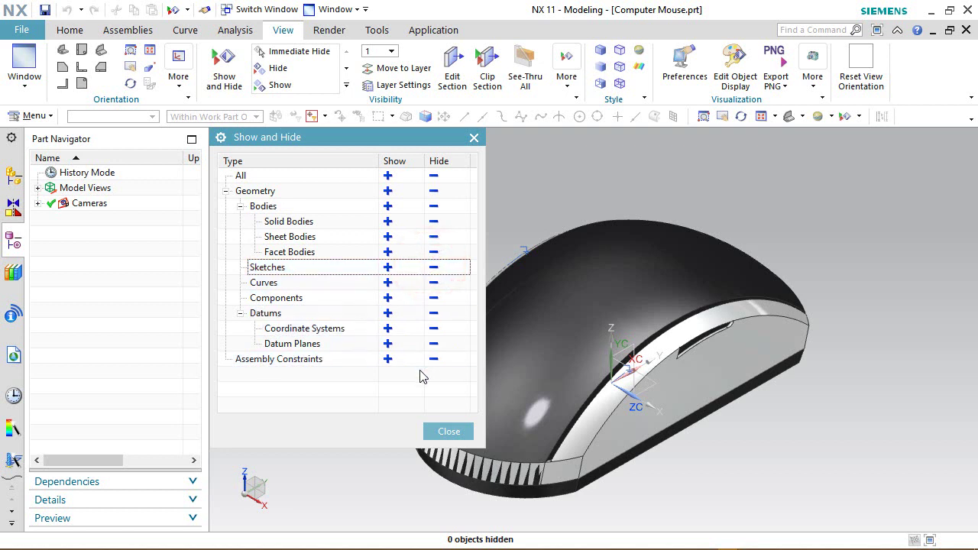
left_click(433, 358)
left_click(445, 433)
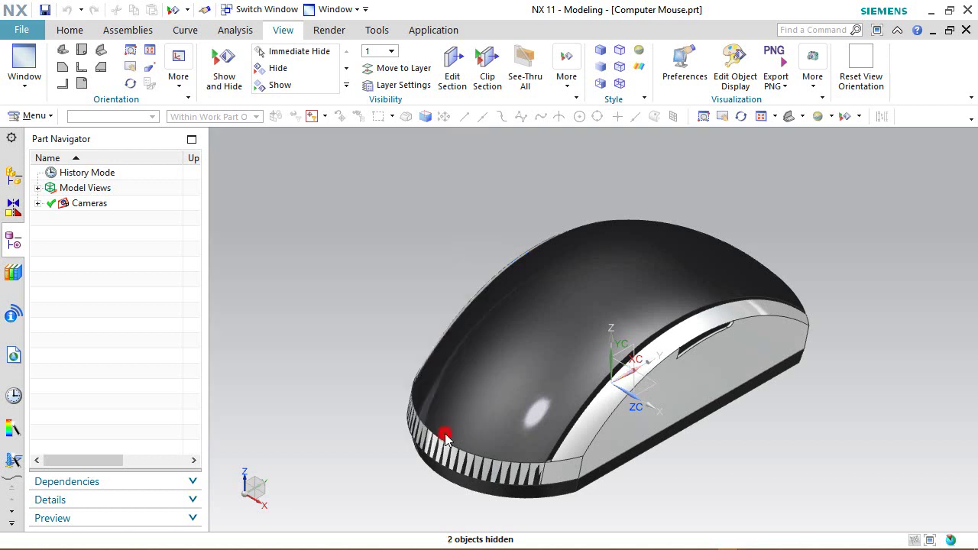
Make model3 the work part and rotate the view 180 degrees about the Z axis
left_click(69, 29)
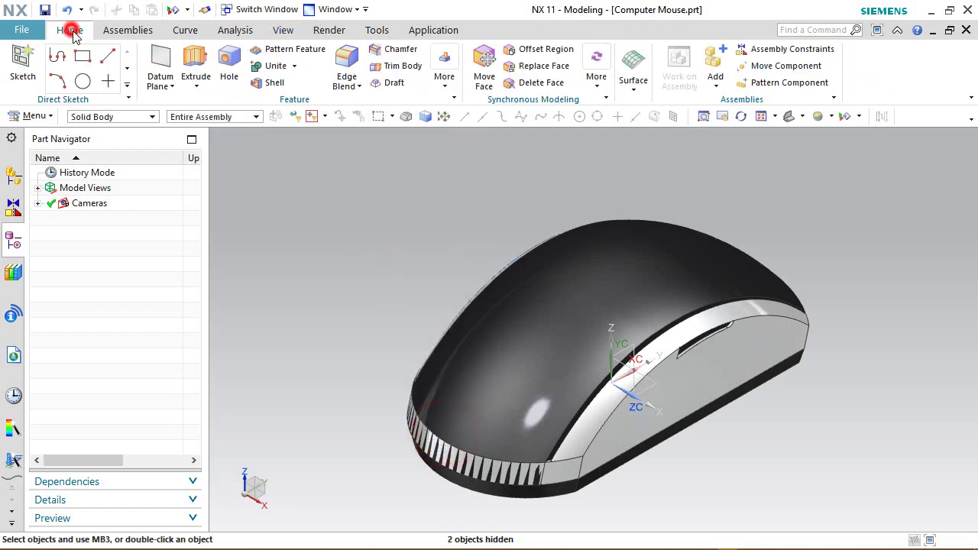
left_click(13, 175)
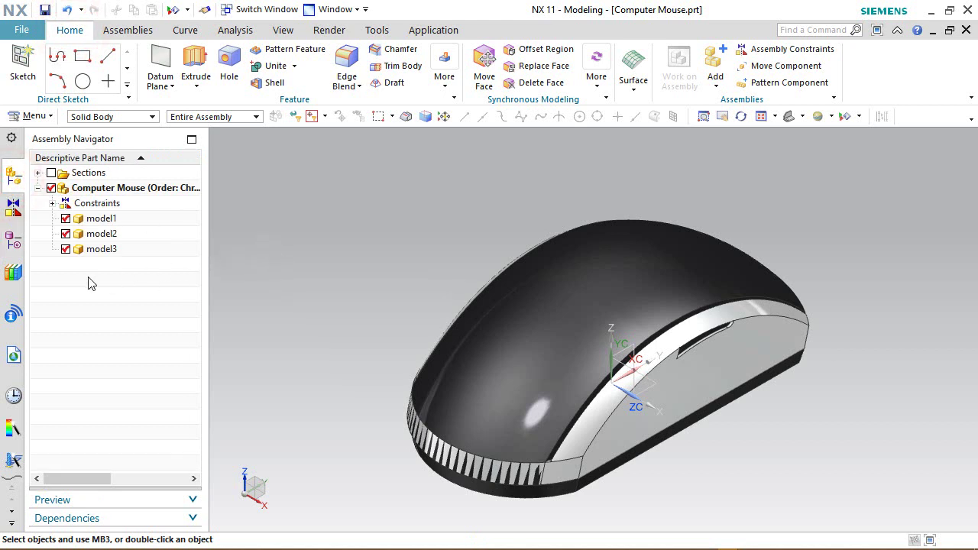
double_click(79, 250)
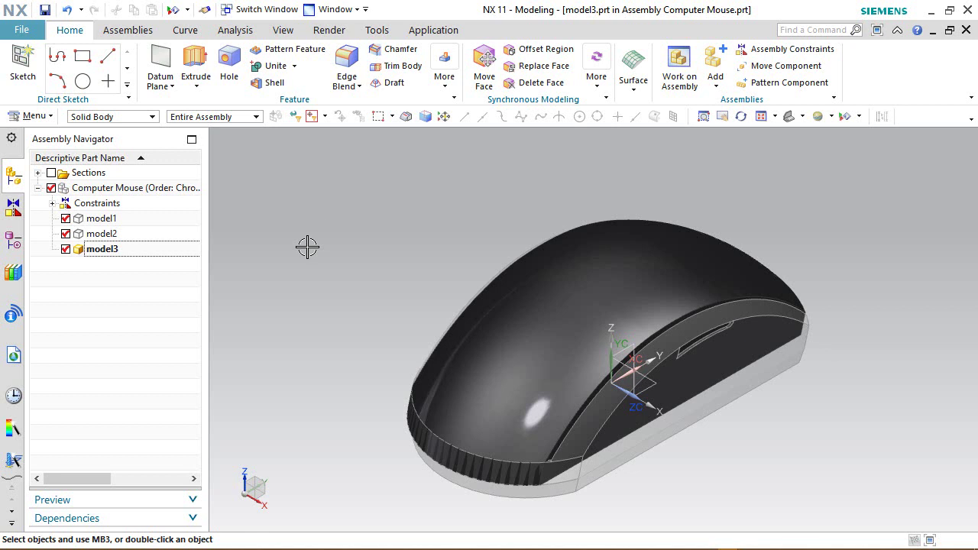
right_click(324, 223)
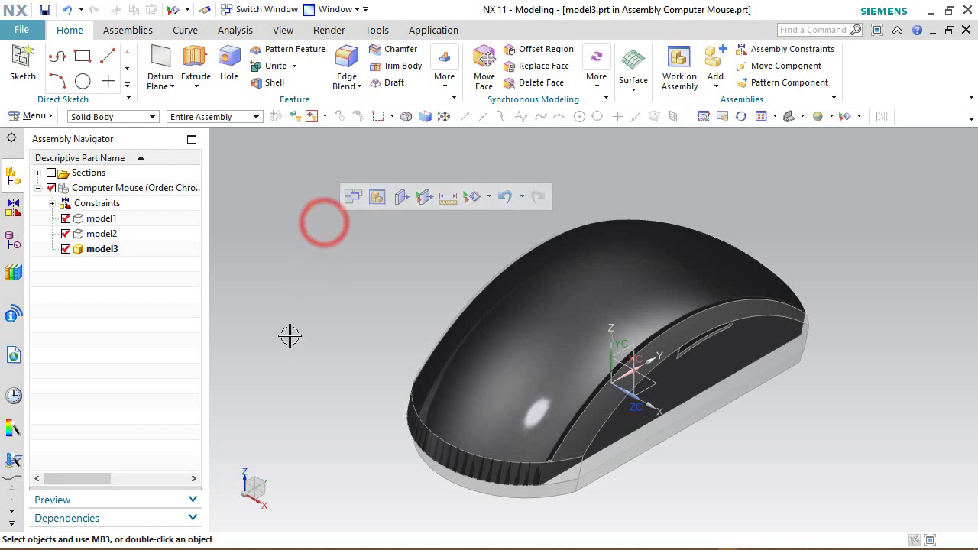
left_click(246, 467)
left_click(338, 503)
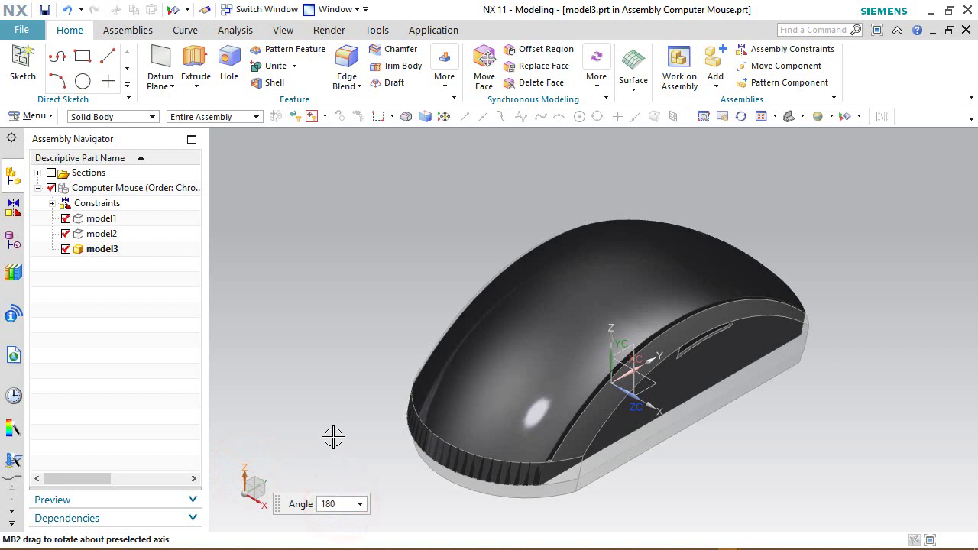
key("Return")
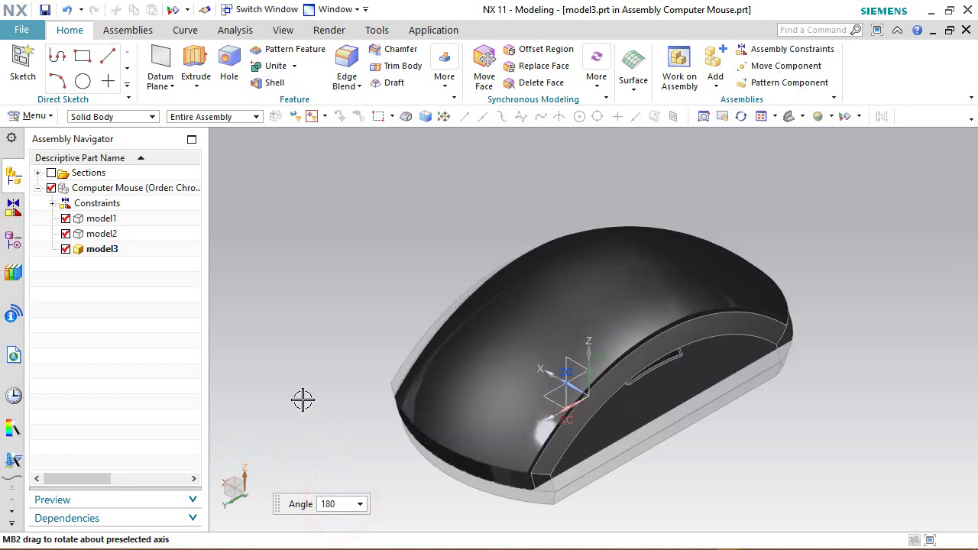
key("Escape")
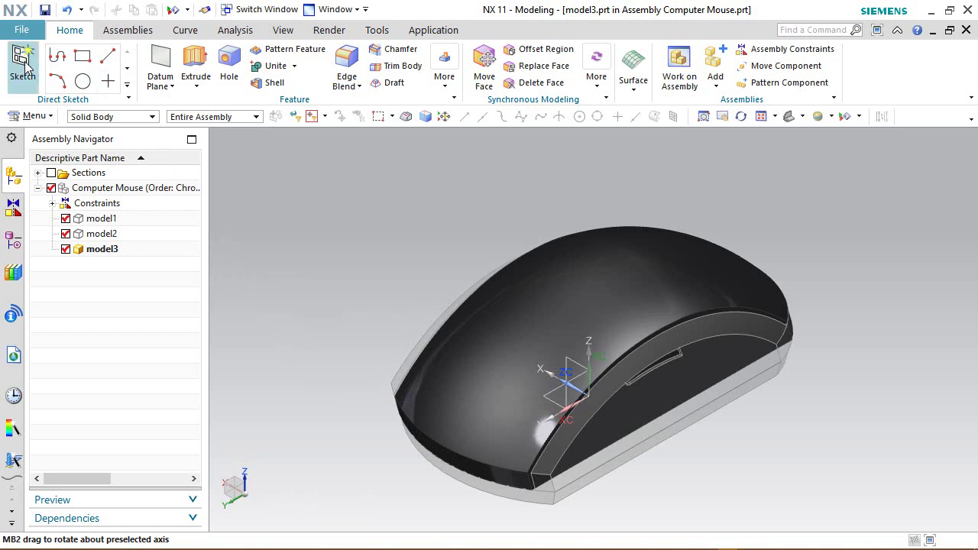
Start a new sketch in model3 on the YZ plane of its datum coordinate system
left_click(9, 240)
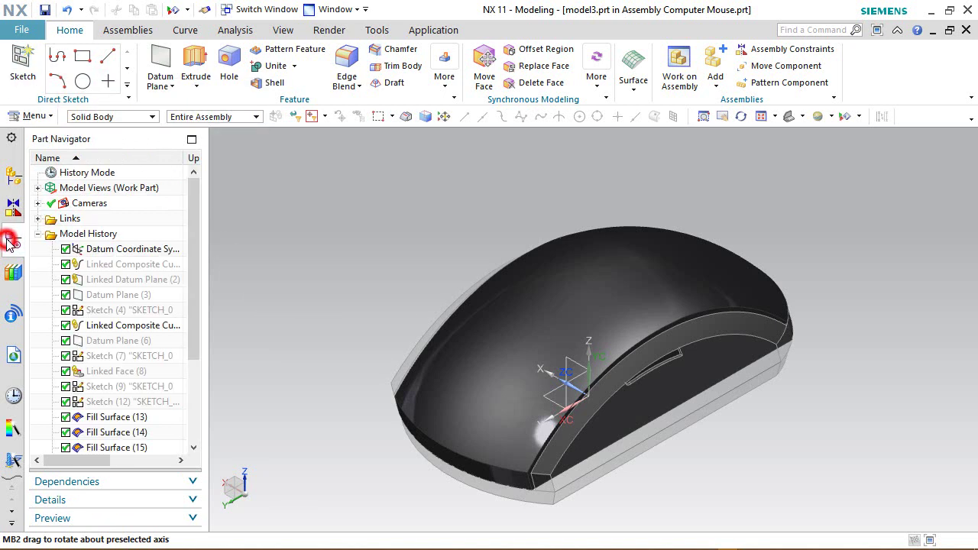
left_click_drag(199, 323, 198, 406)
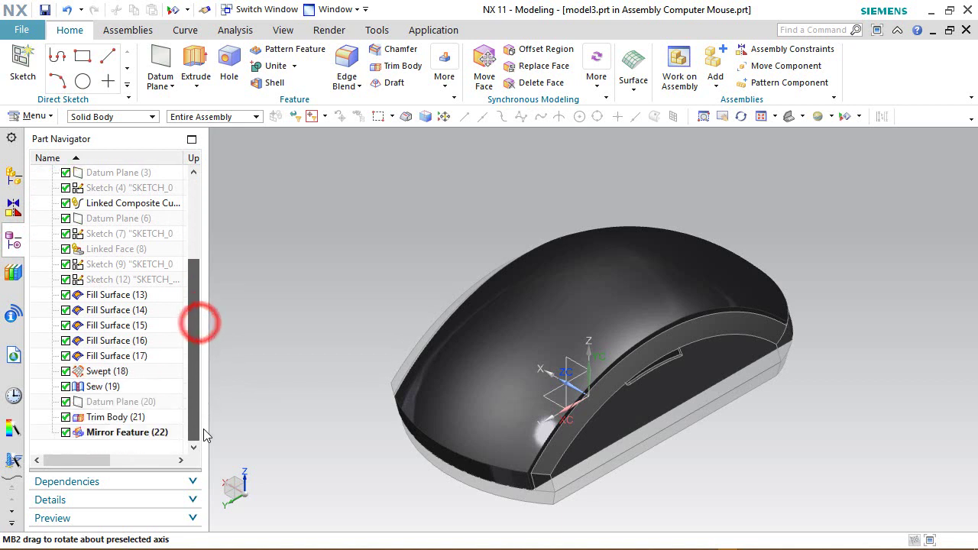
left_click(310, 256)
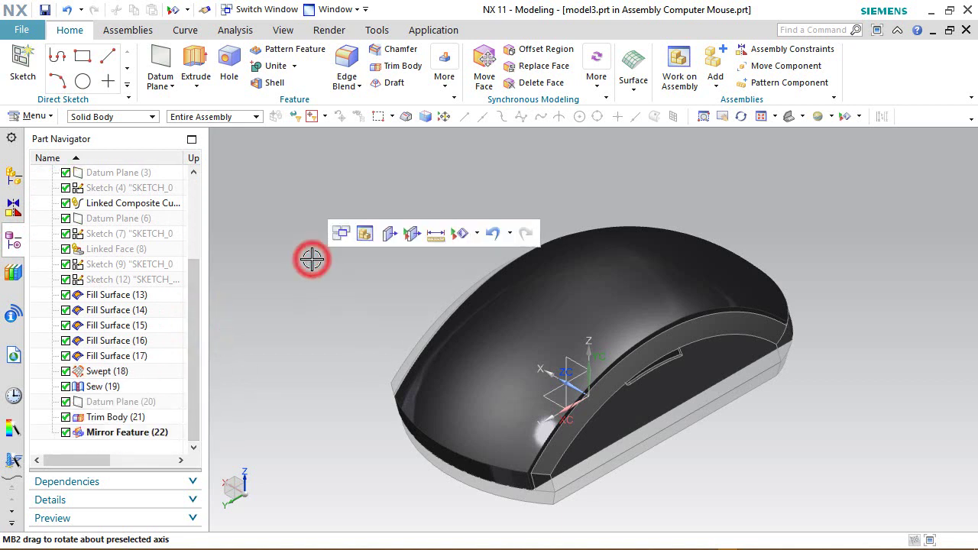
left_click(24, 63)
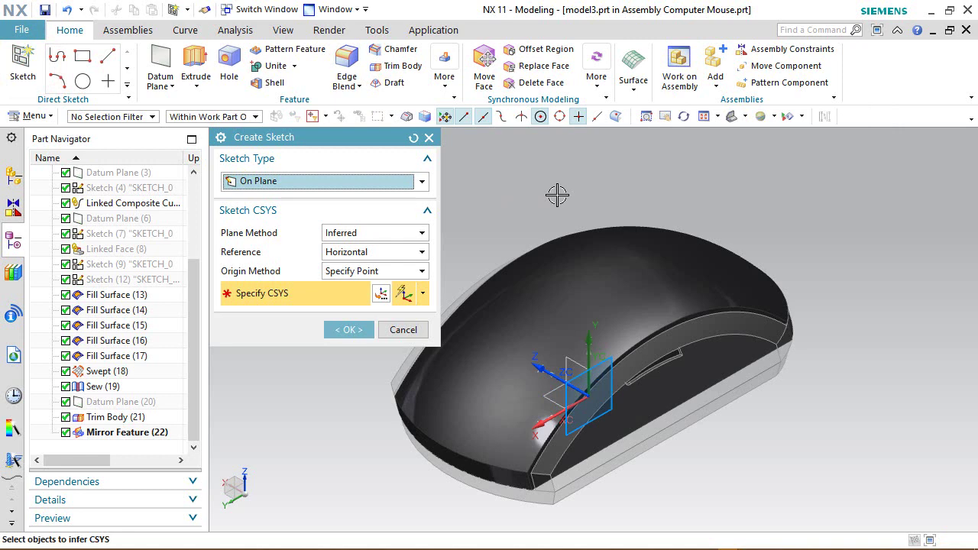
left_click(578, 376)
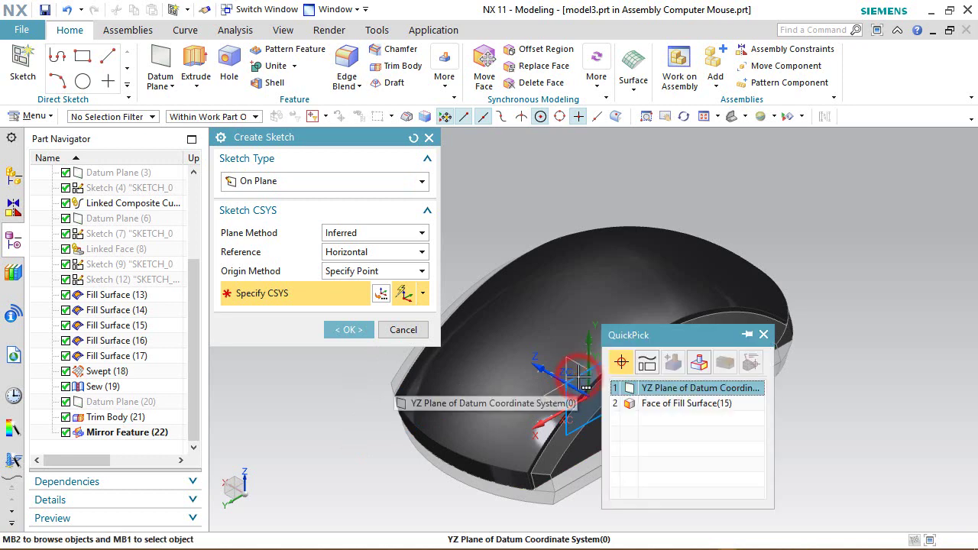
left_click(663, 390)
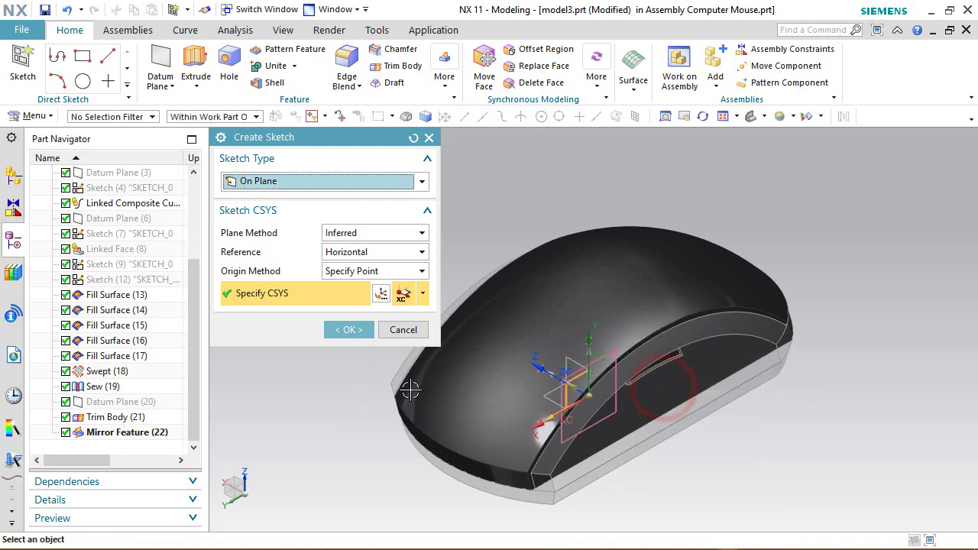
left_click(348, 330)
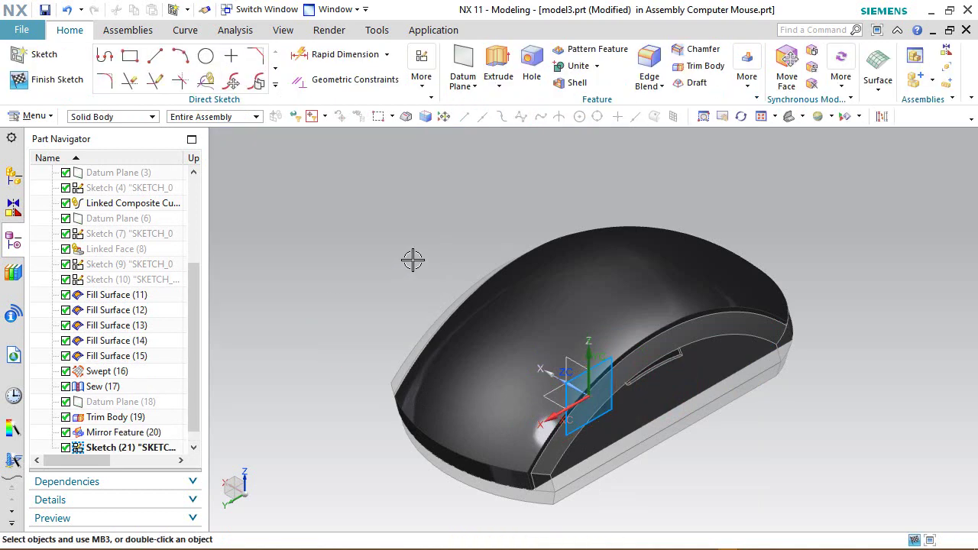
Create an intersection curve between the sketch plane and the top shell's body faces, and orient the view to the sketch
left_click(275, 84)
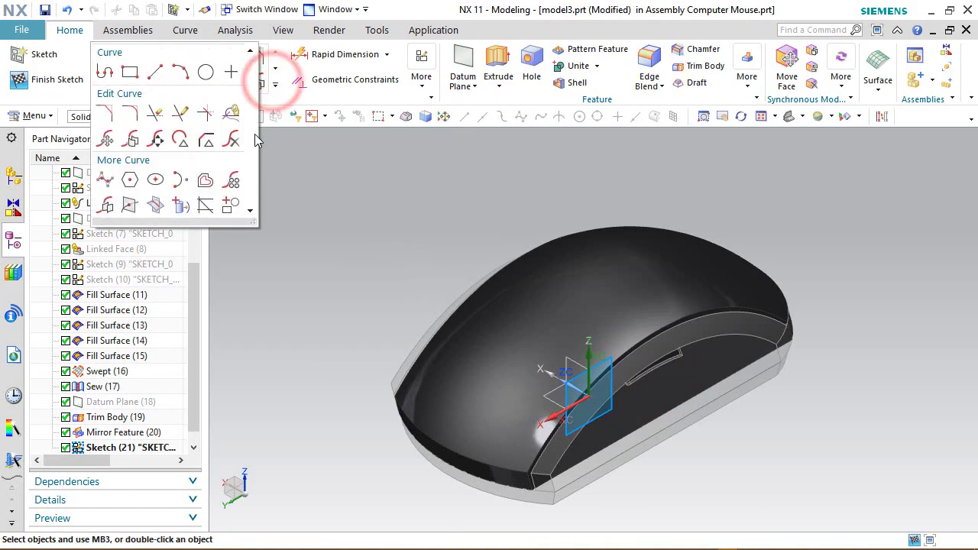
left_click(155, 205)
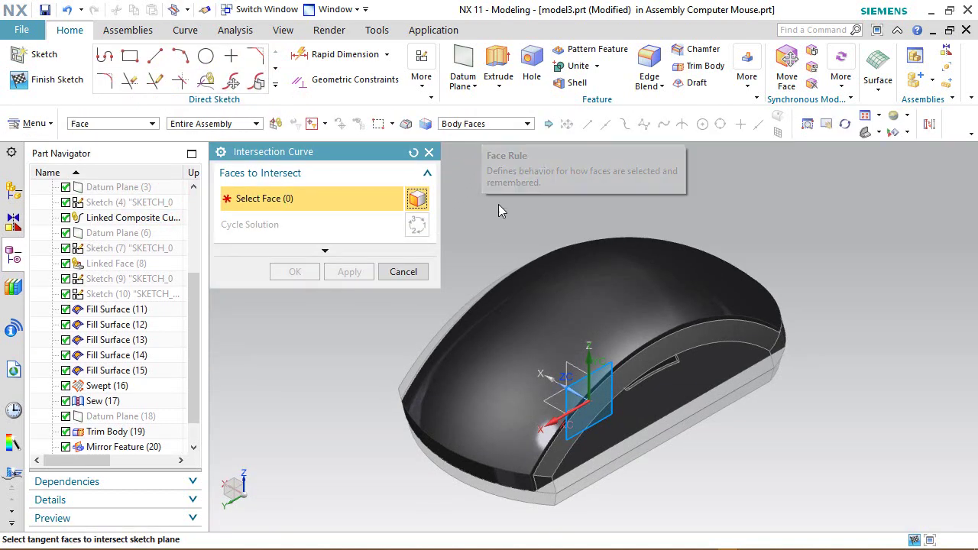
left_click(540, 332)
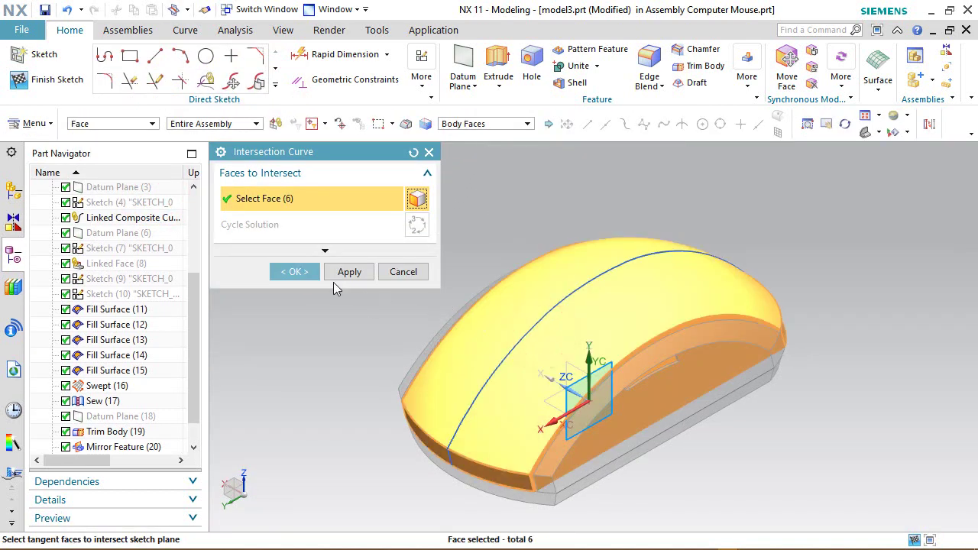
left_click(301, 272)
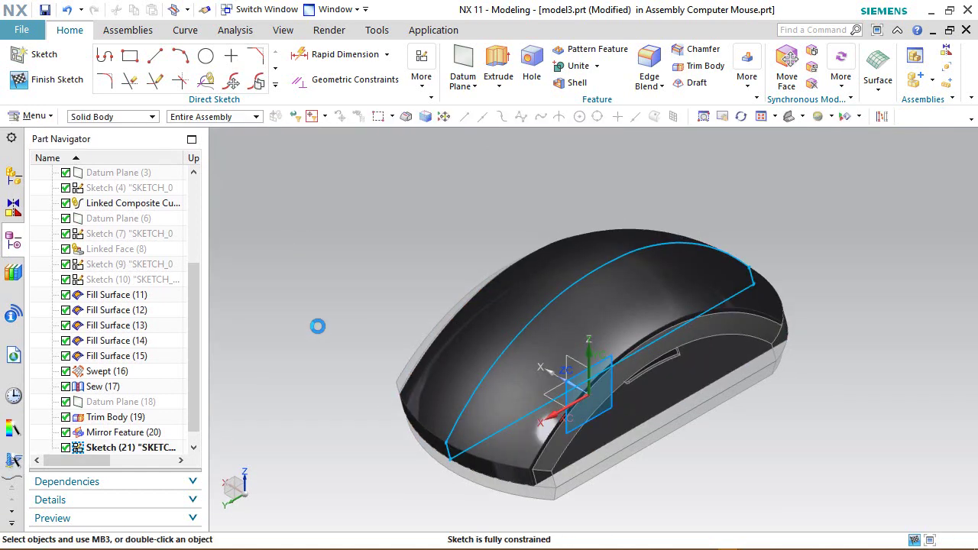
middle_click_drag(493, 497, 439, 475)
right_click(352, 230)
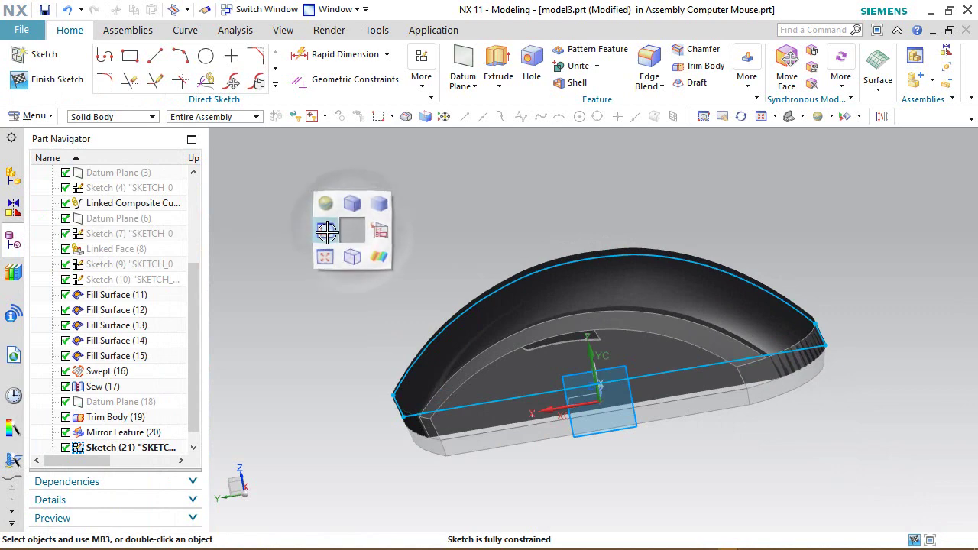
left_click(328, 231)
scroll(470, 315, "up", 3)
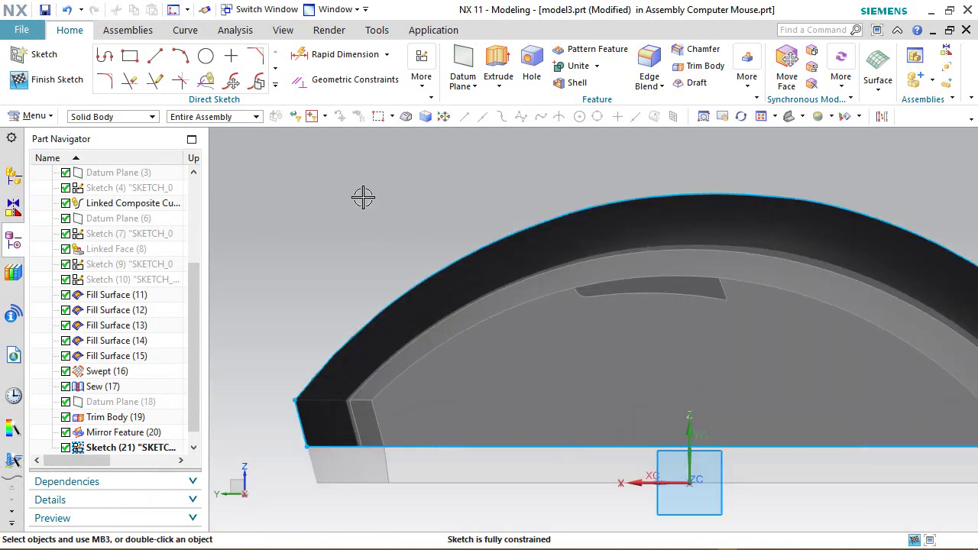
Convert all the intersection curves of the top shell outline in the sketch to reference curves
right_click(437, 175)
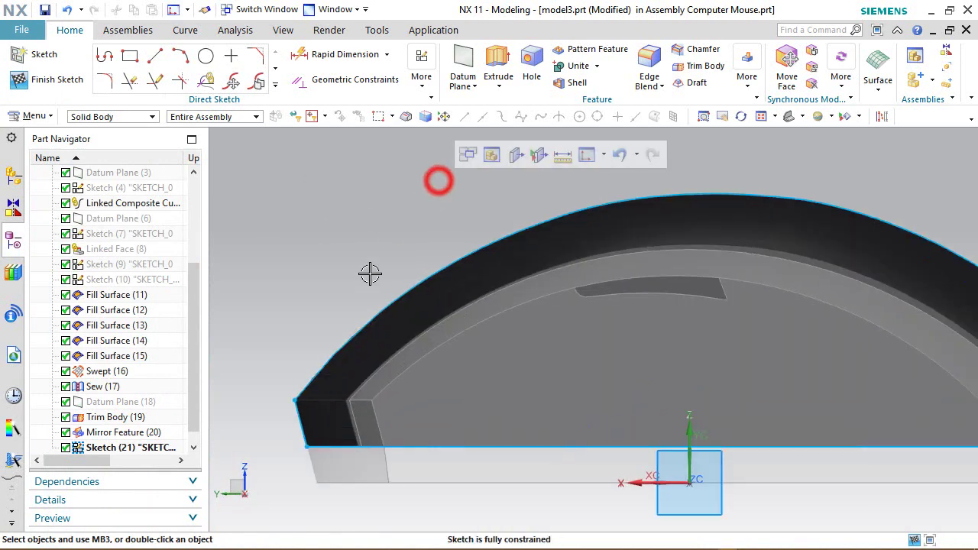
key("ctrl+f")
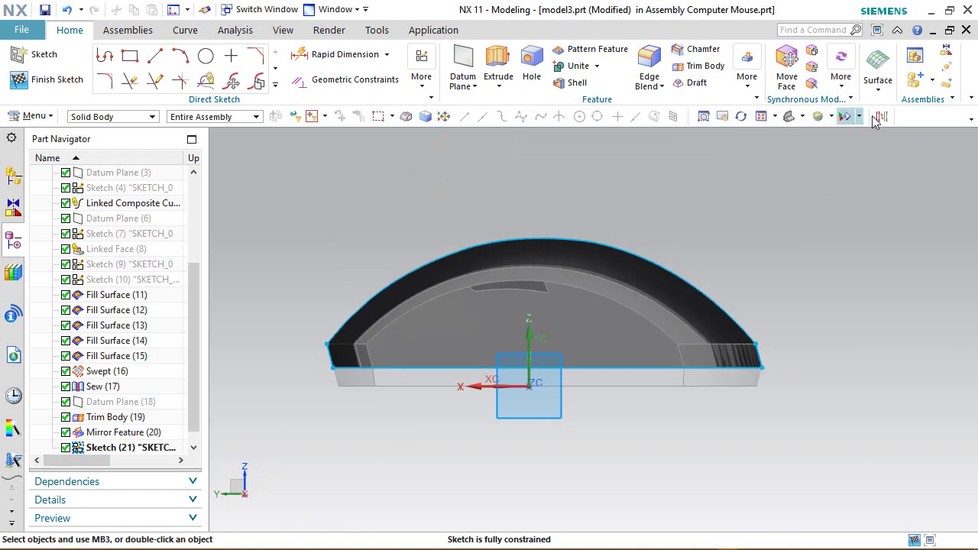
left_click(878, 116)
scroll(809, 386, "down", 2)
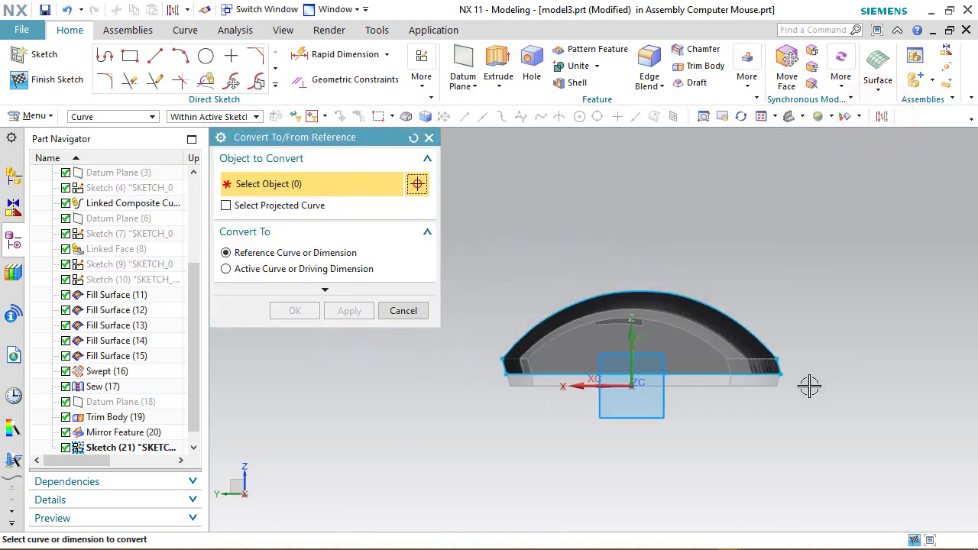
left_click_drag(463, 262, 812, 438)
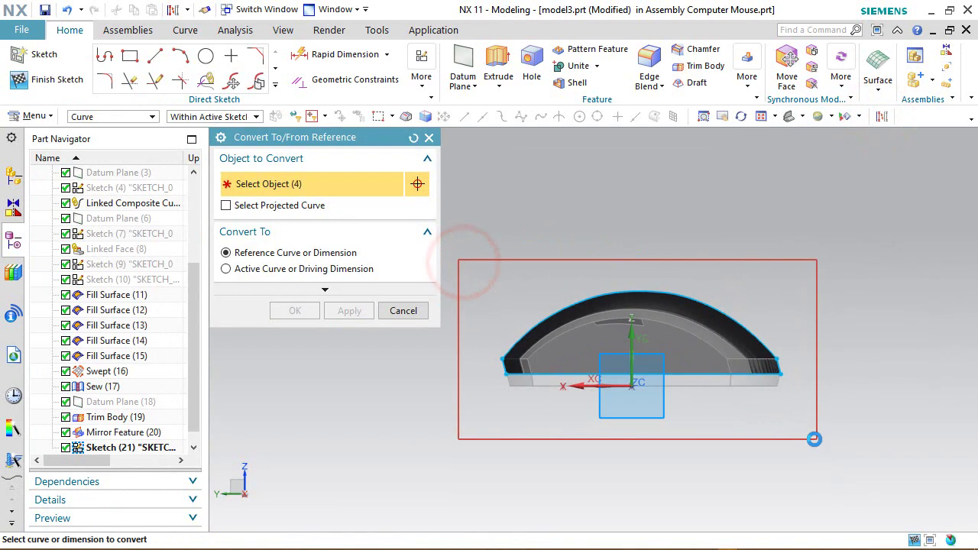
left_click(295, 310)
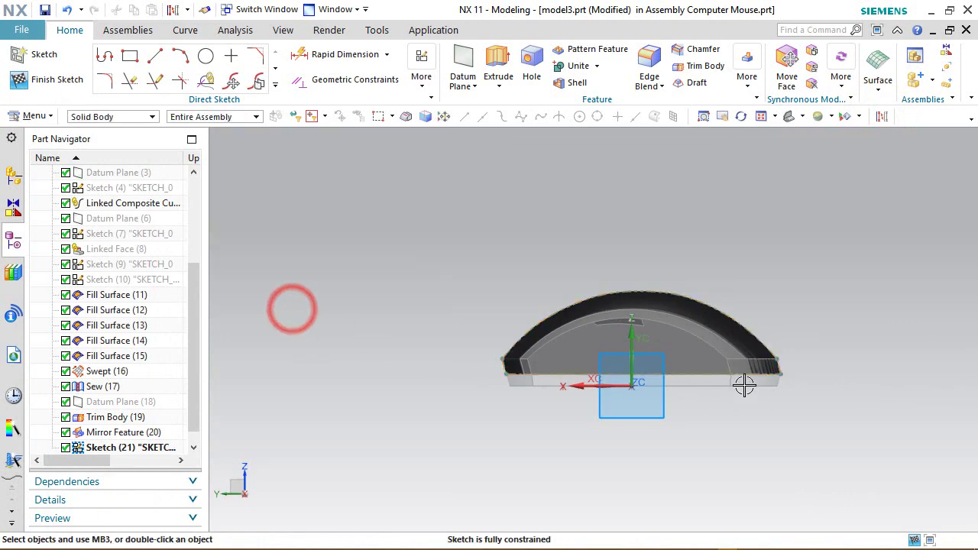
Sketch a three-point arc of about 2.72 in radius from the outline's upper left corner along the top reference spline
scroll(729, 374, "up", 3)
left_click(181, 65)
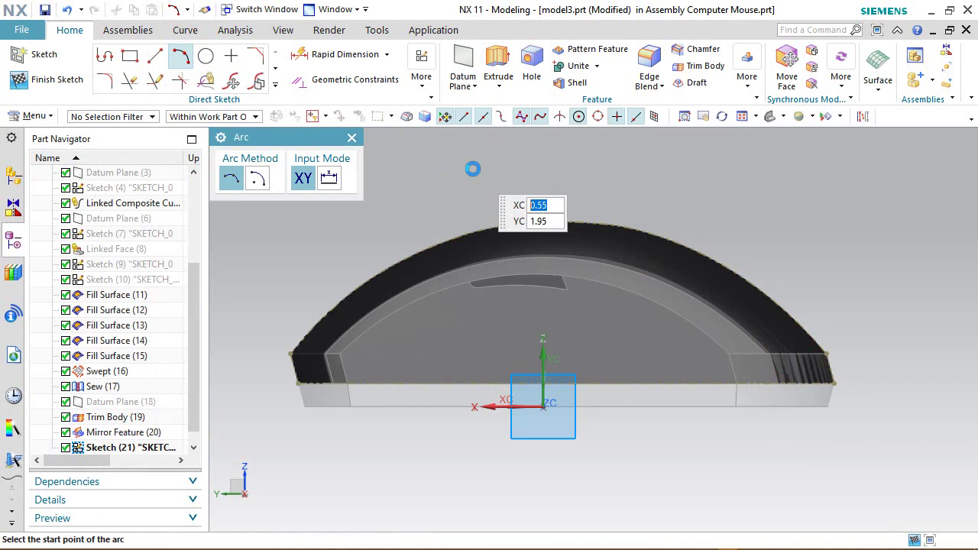
left_click(298, 324)
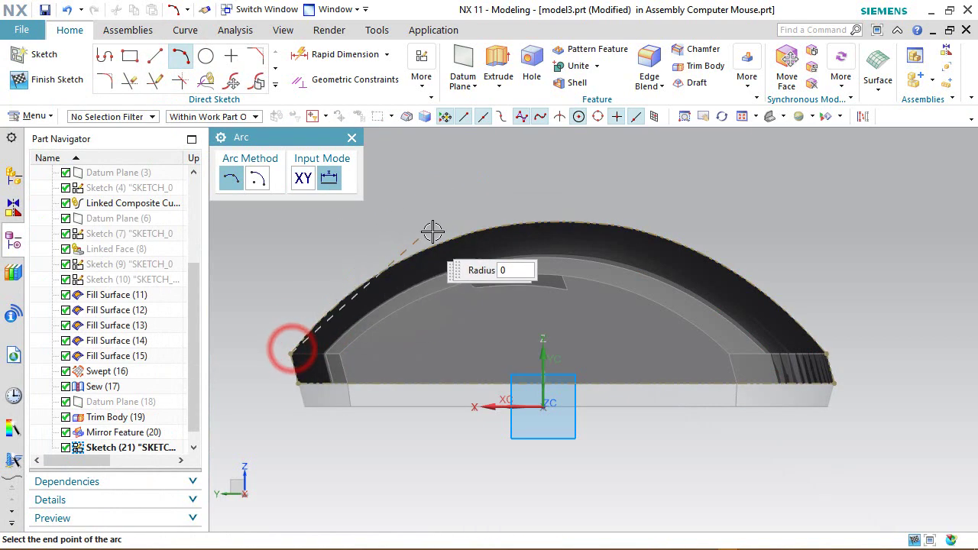
left_click(505, 222)
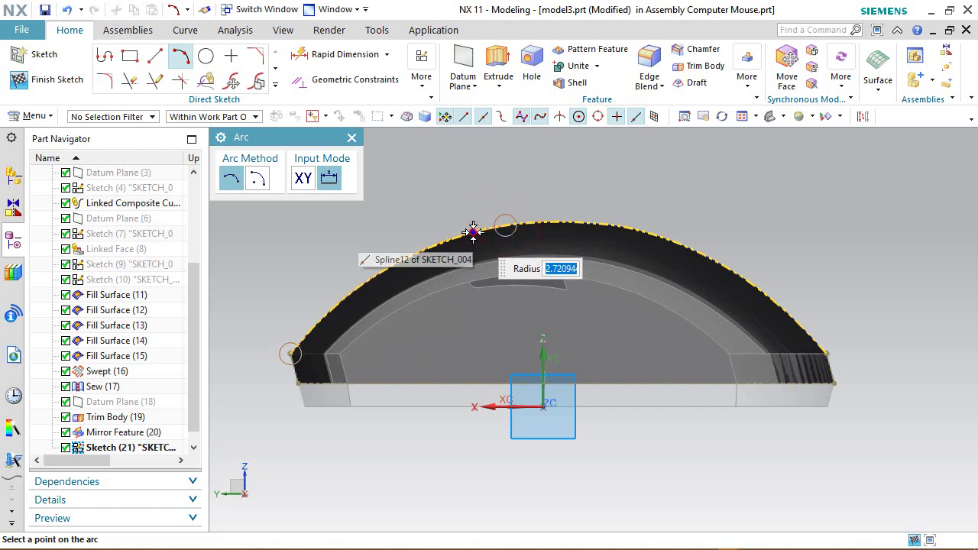
left_click(473, 232)
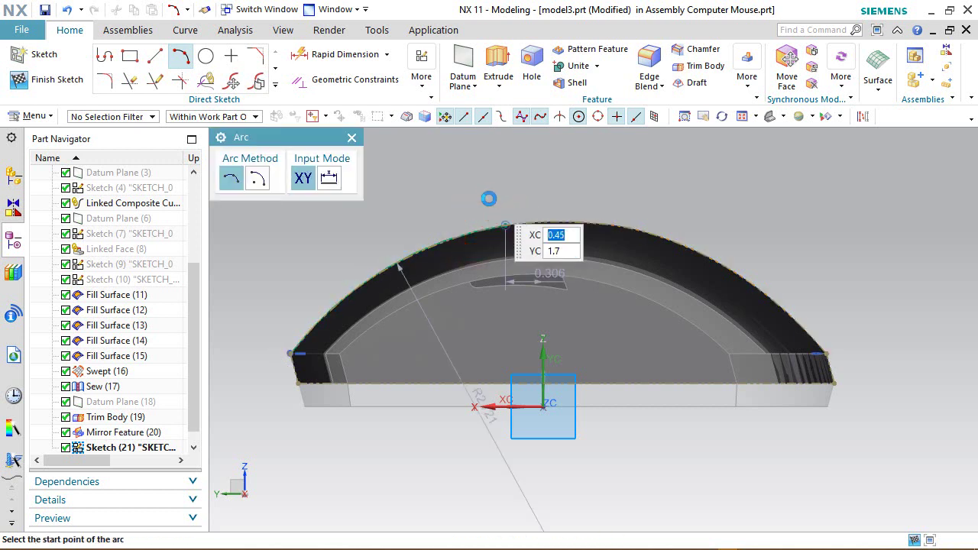
Dimension the horizontal distance between the arc's two endpoints and set it to 1.26345 in
left_click(344, 54)
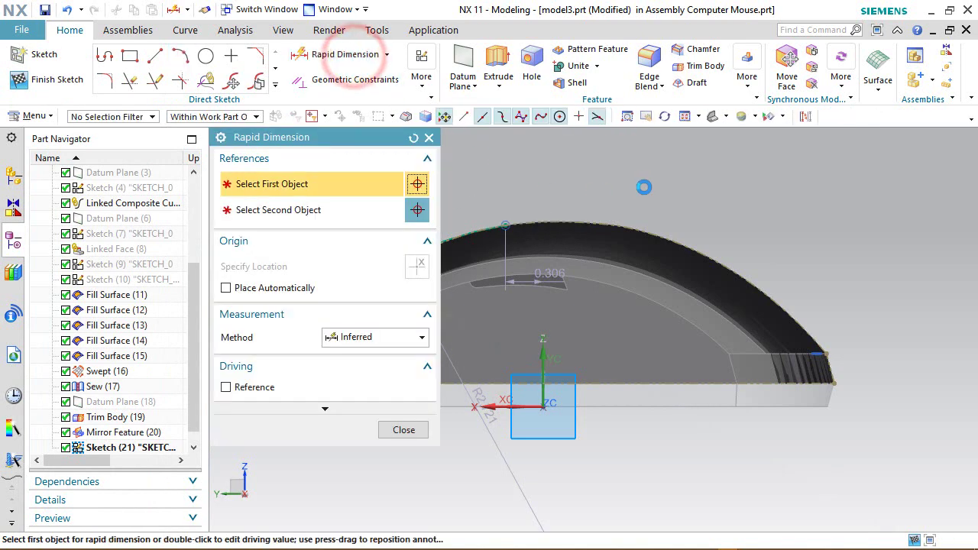
scroll(829, 349, "down", 2)
scroll(517, 328, "up", 4)
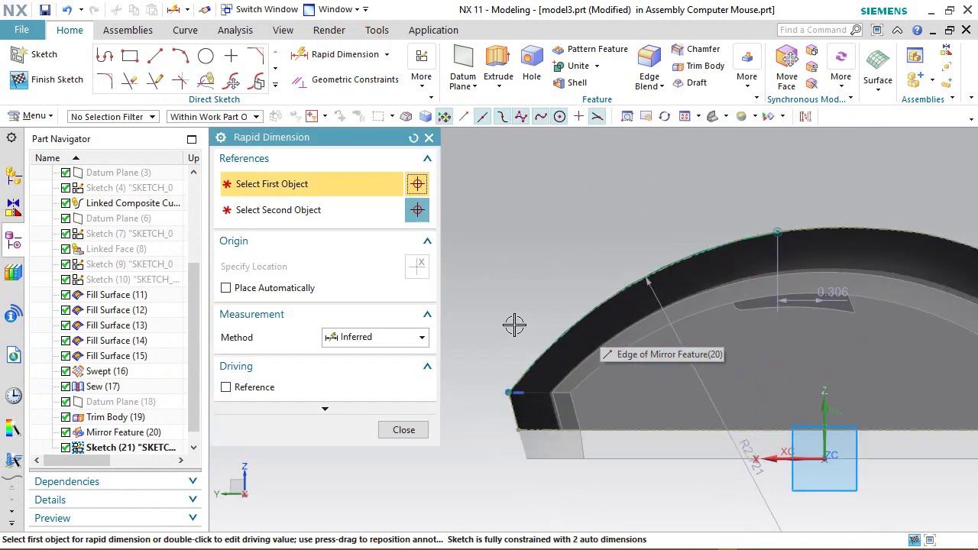
left_click(510, 391)
left_click(588, 403)
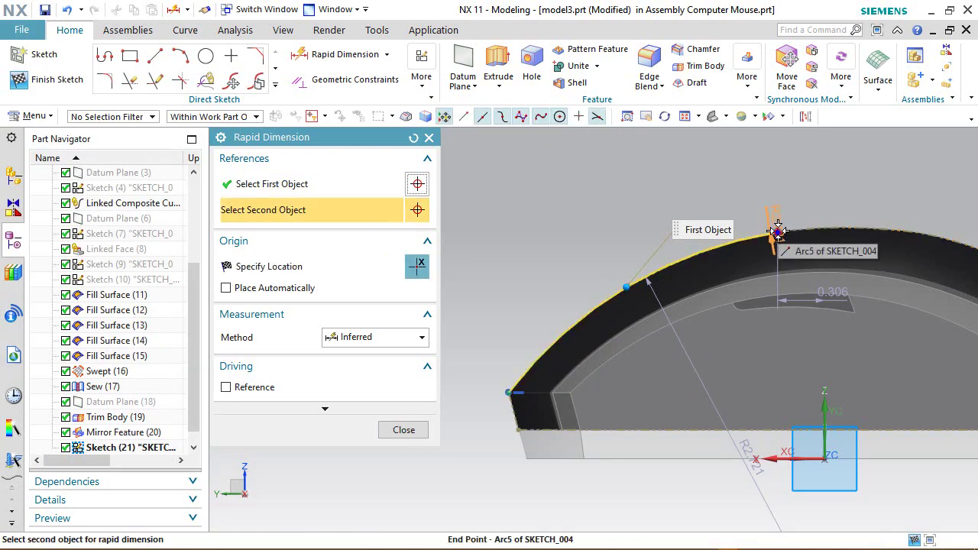
left_click(777, 229)
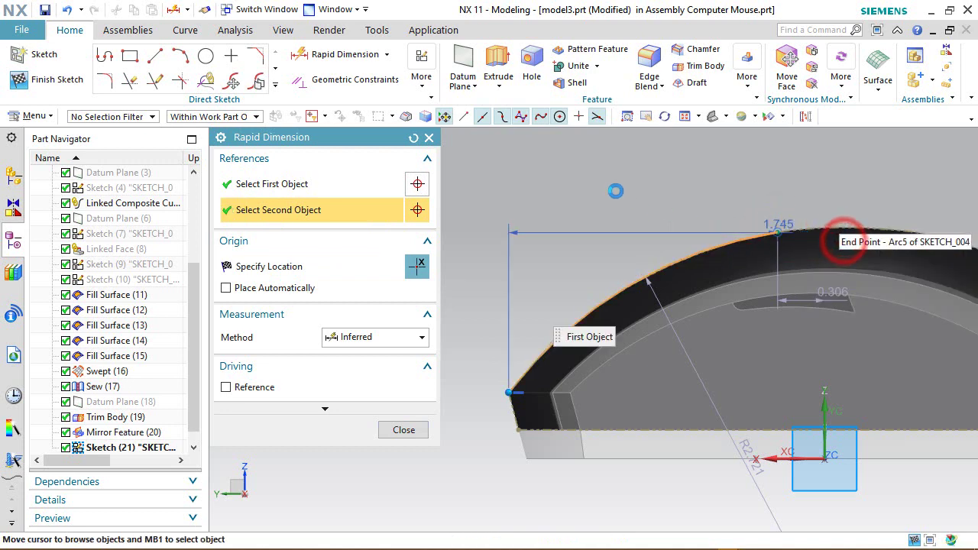
left_click(839, 194)
left_click(623, 198)
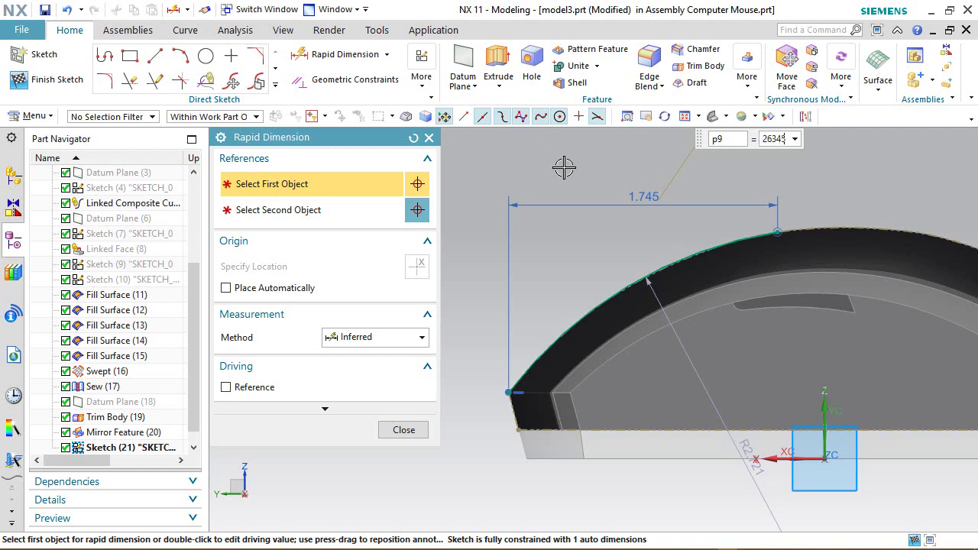
type("1.26345")
key("Return")
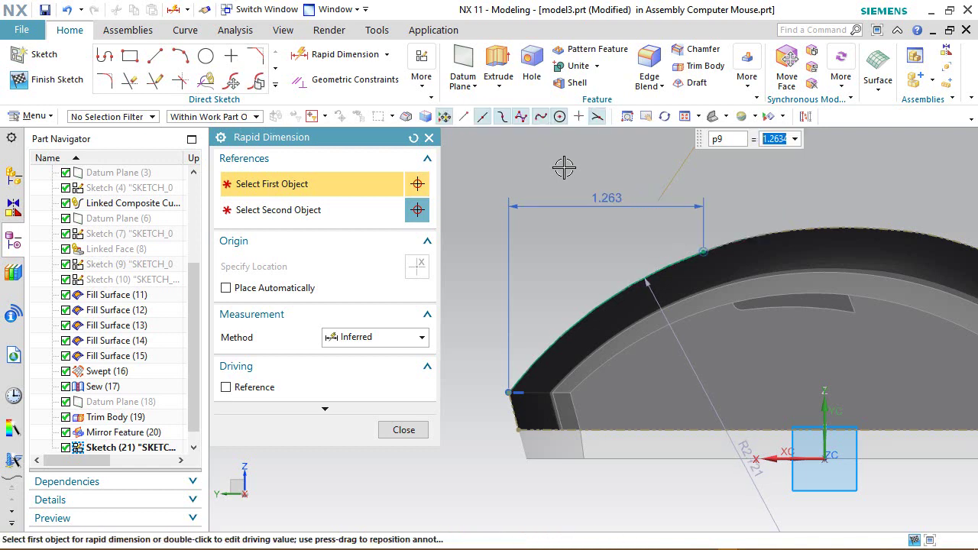
left_click(404, 430)
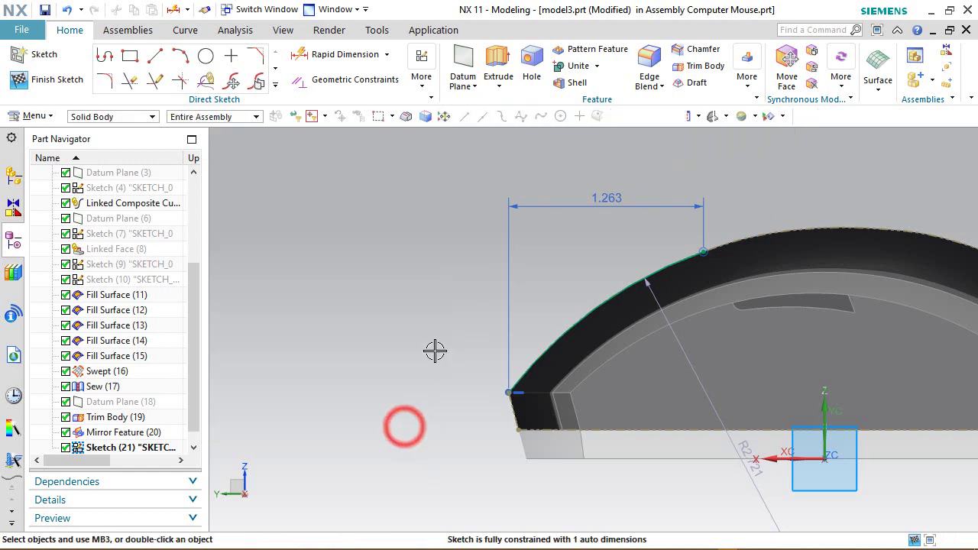
Set the arc's horizontal dimension to display 5 decimal places
left_click(607, 199)
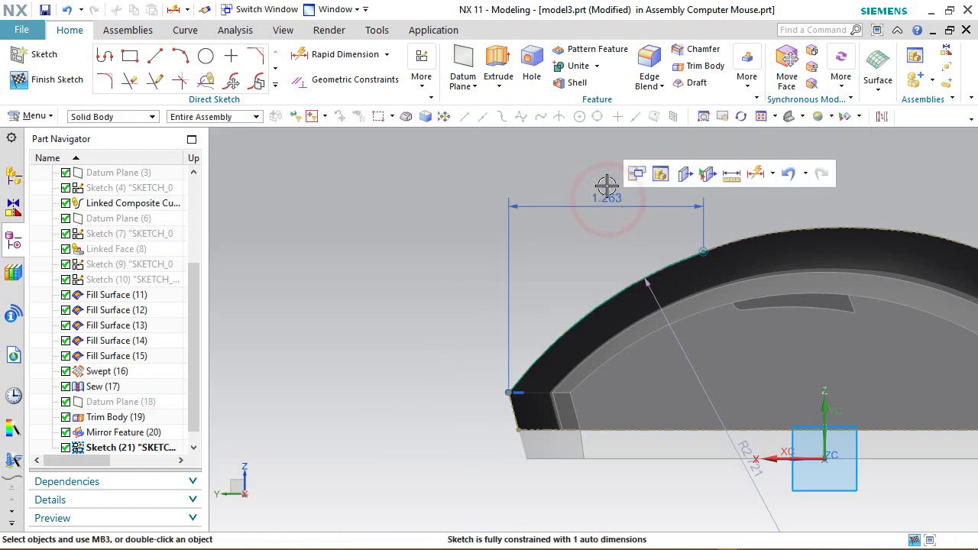
left_click(139, 116)
left_click(119, 128)
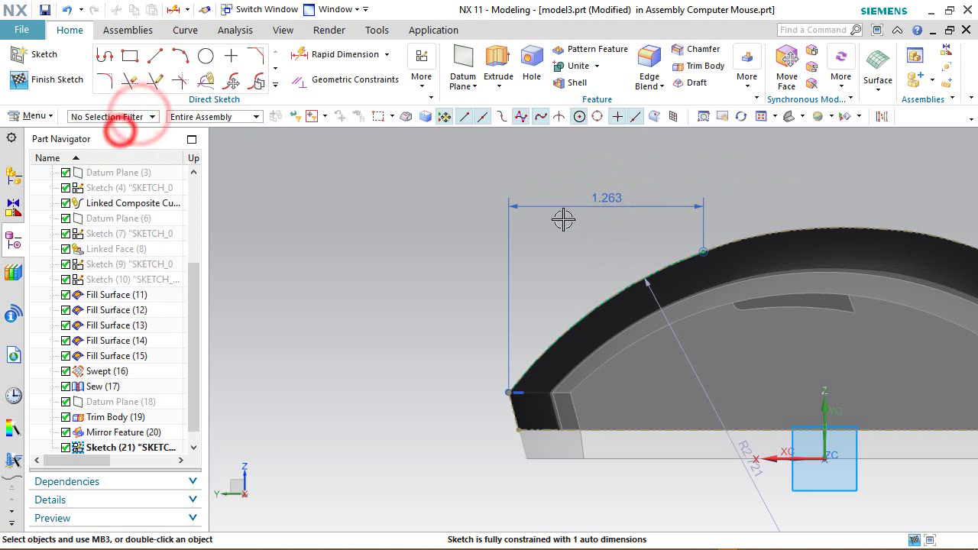
left_click(605, 203)
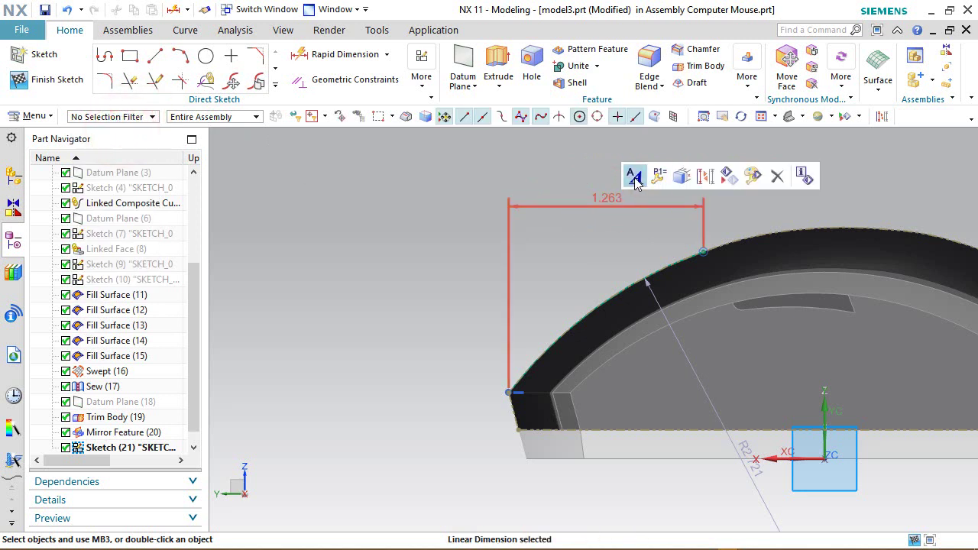
left_click(634, 177)
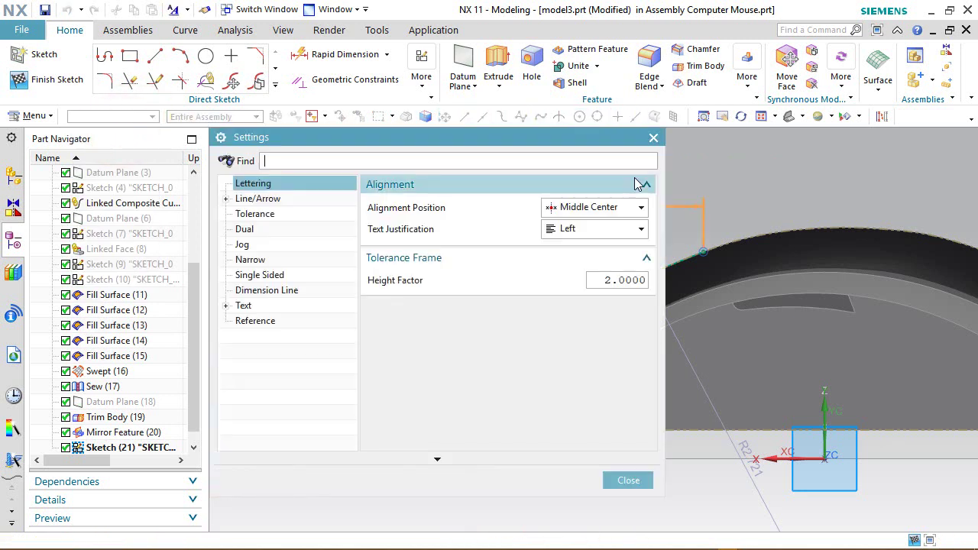
left_click(226, 305)
left_click(252, 321)
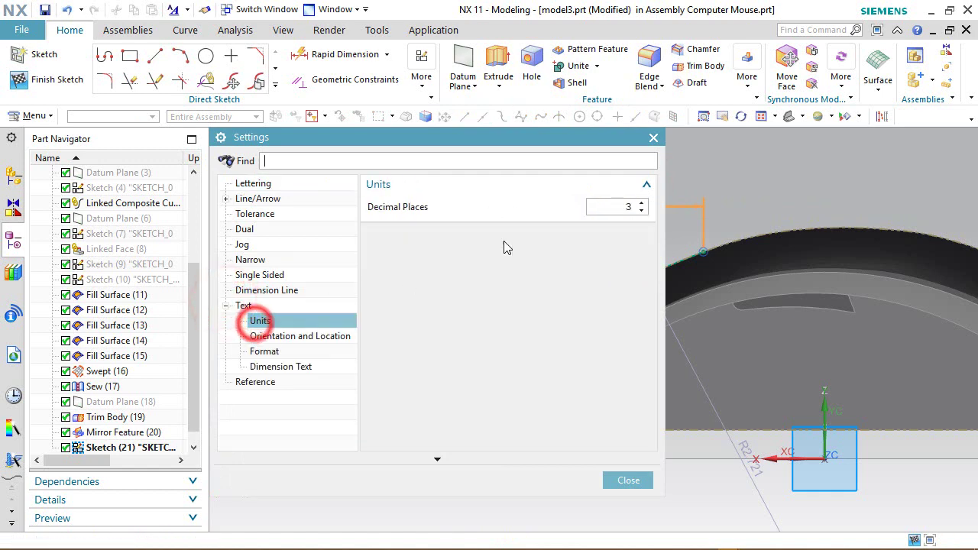
left_click(641, 204)
left_click(640, 204)
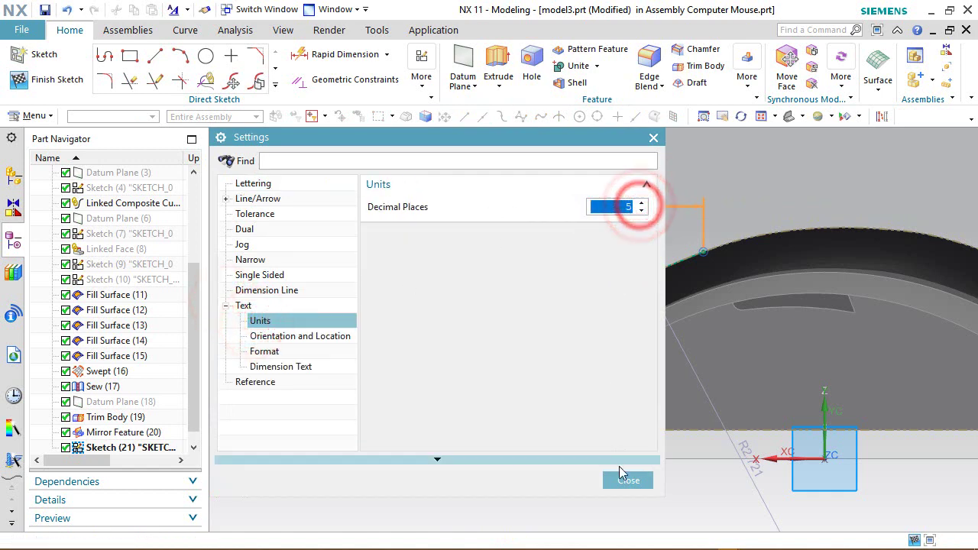
left_click(623, 480)
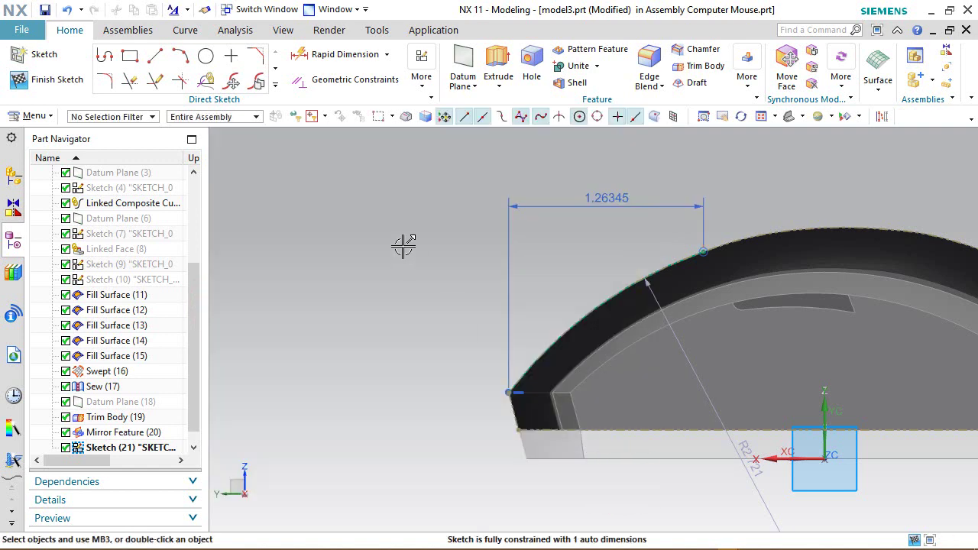
Set the arc's radius to 2.68395 in
scroll(404, 245, "down", 1)
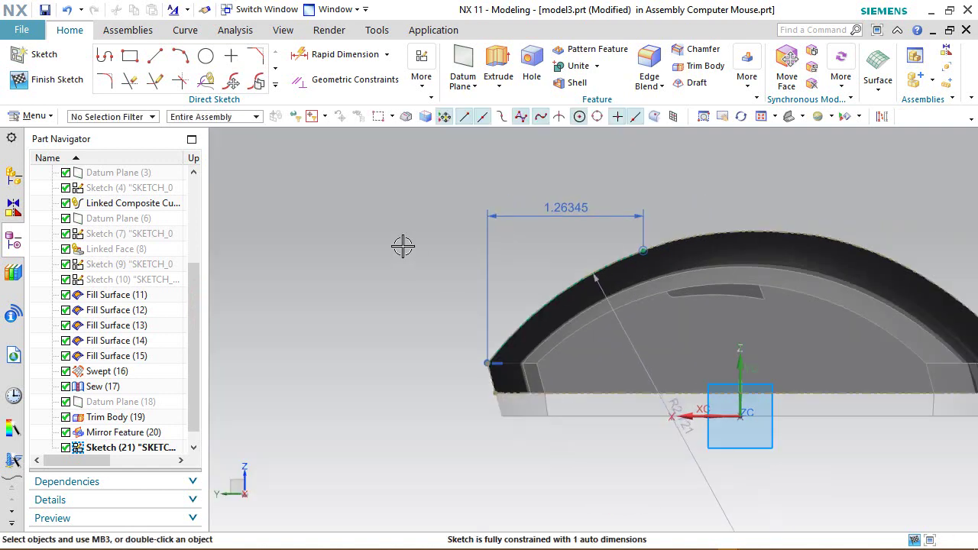
double_click(675, 405)
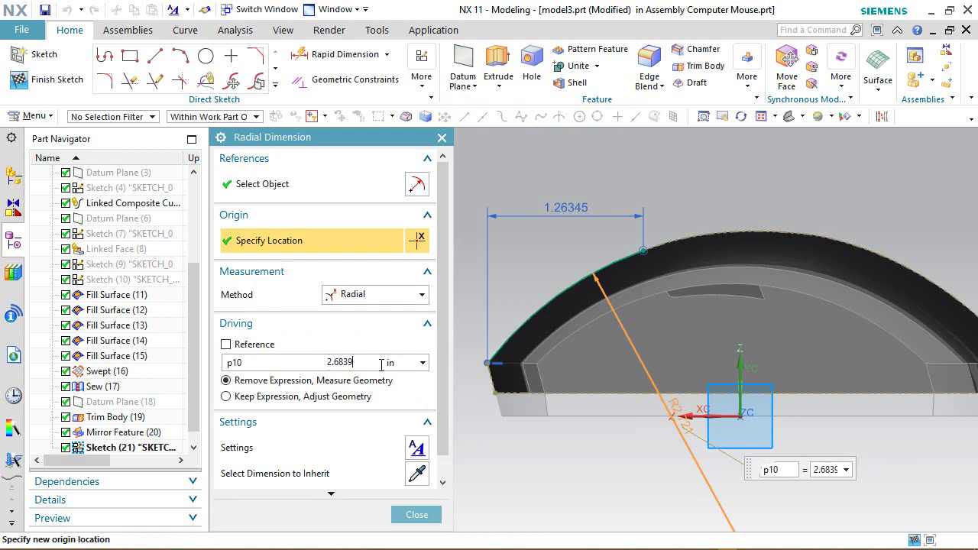
key("Return")
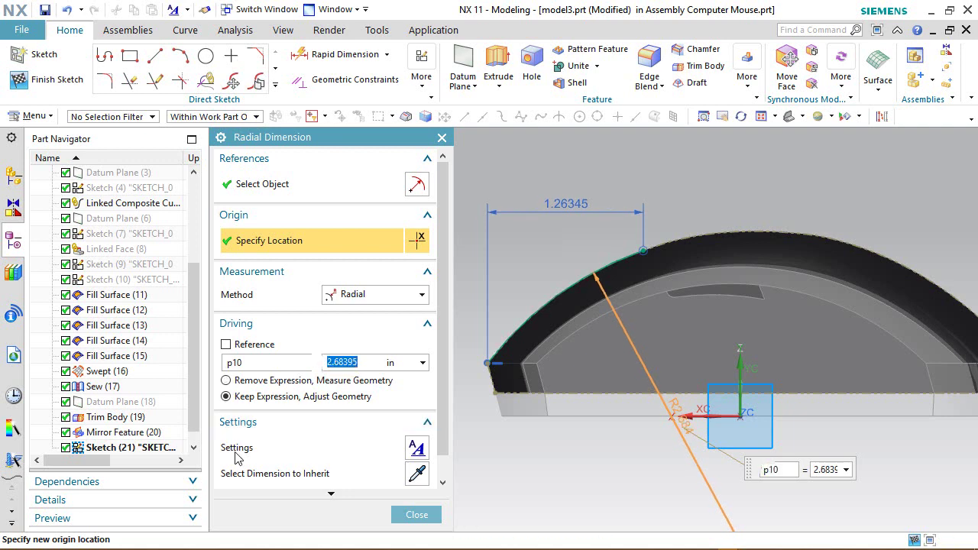
left_click(398, 515)
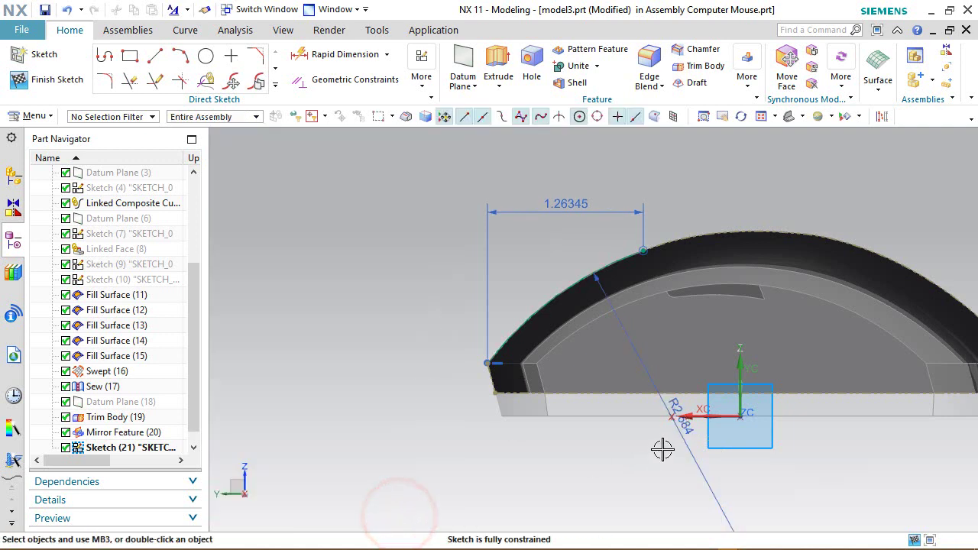
Set the arc's radial dimension to display 5 decimal places
left_click(683, 426)
left_click(714, 407)
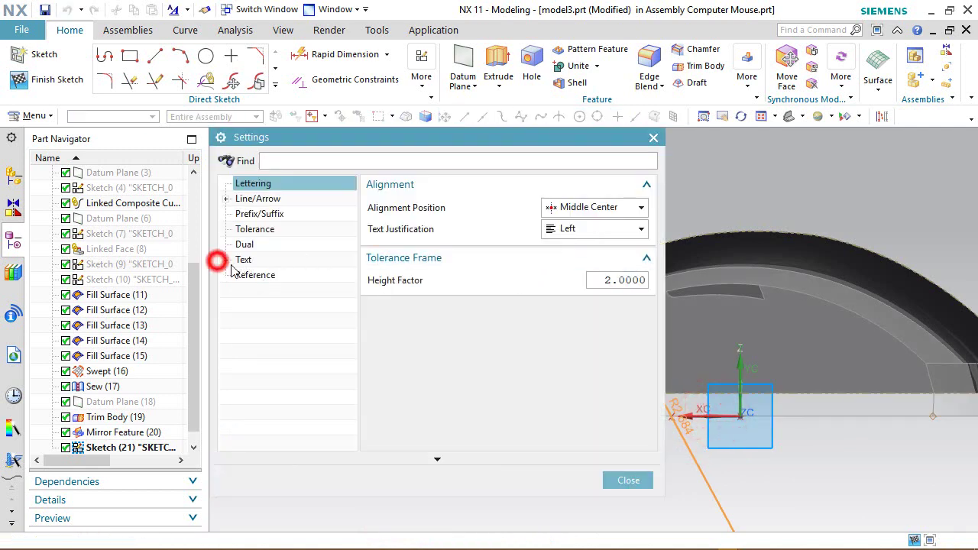
left_click(229, 260)
left_click(260, 275)
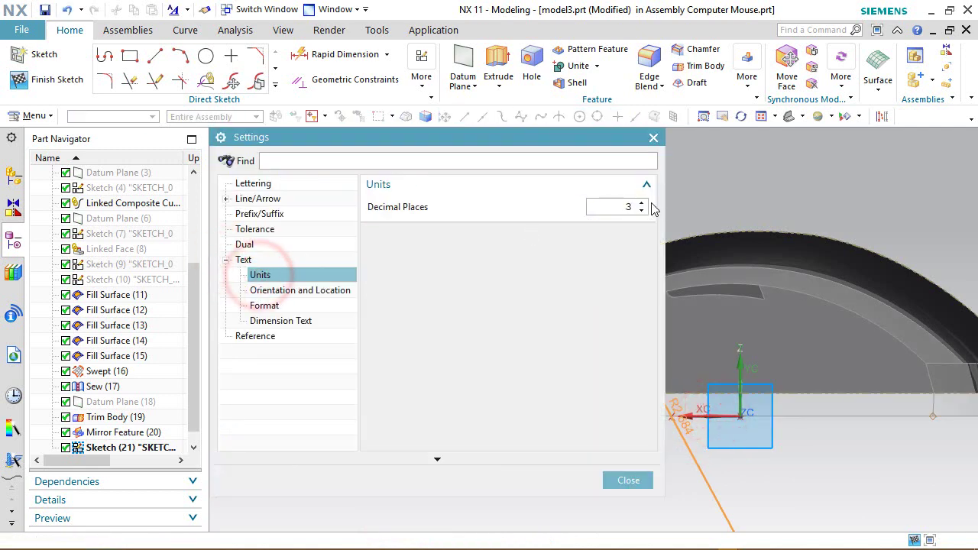
left_click(641, 203)
left_click(641, 203)
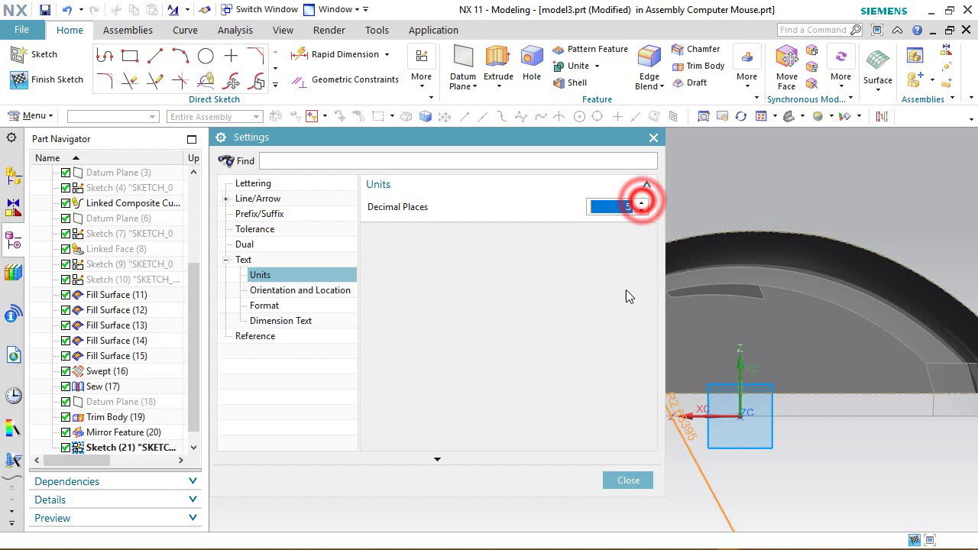
left_click(628, 481)
Finish the arc sketch and return to modeling
left_click(399, 208)
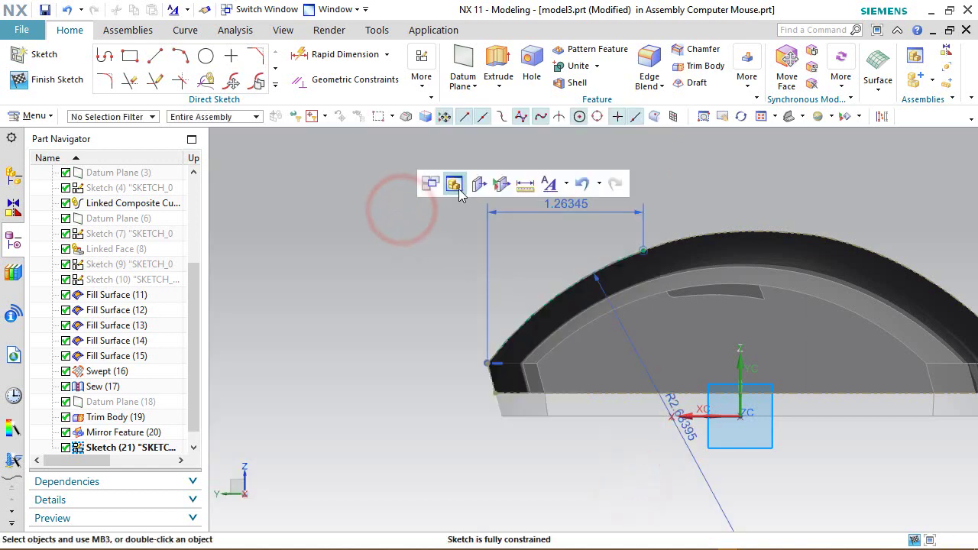
right_click(418, 189)
left_click(450, 224)
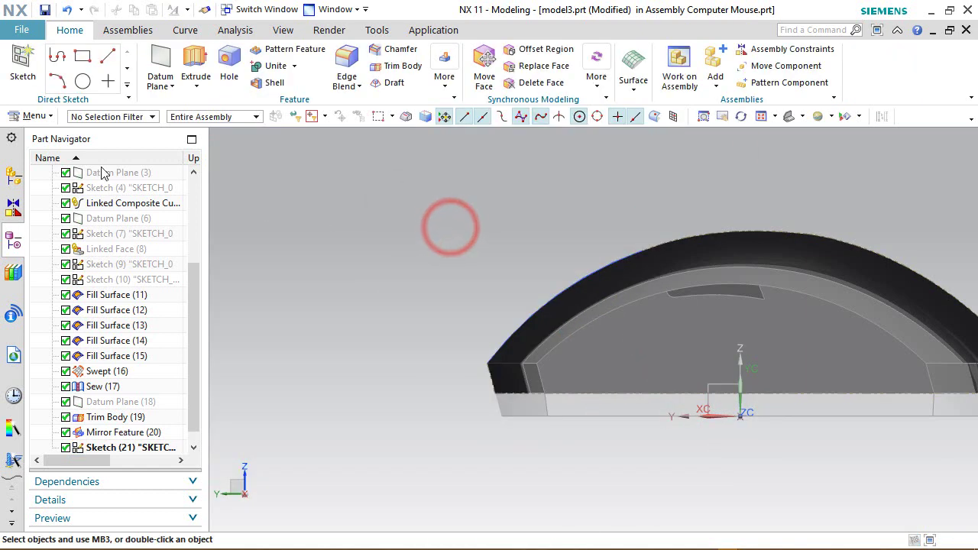
Set the drafting dimension text units to 5 decimal places, fractional numerical display and a period decimal delimiter
left_click(21, 30)
left_click(51, 151)
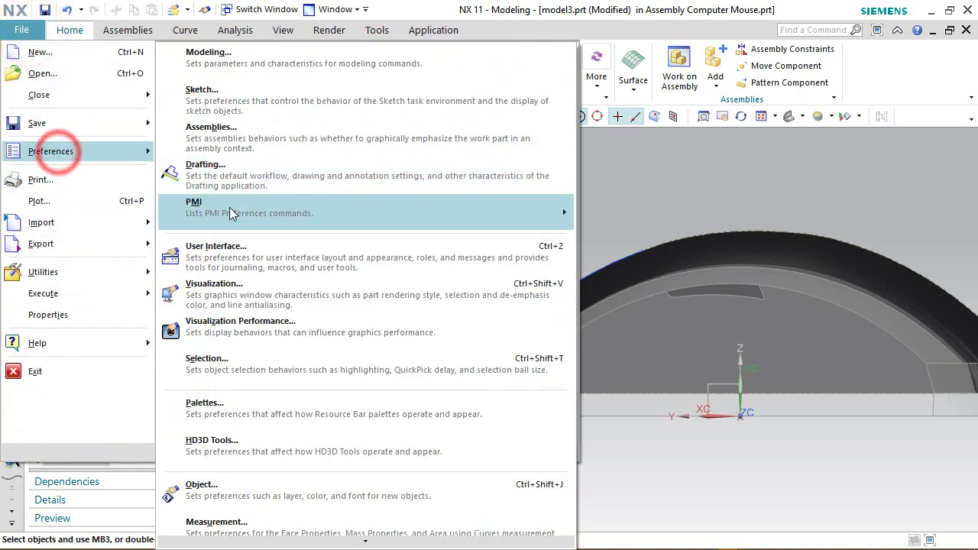
left_click(227, 174)
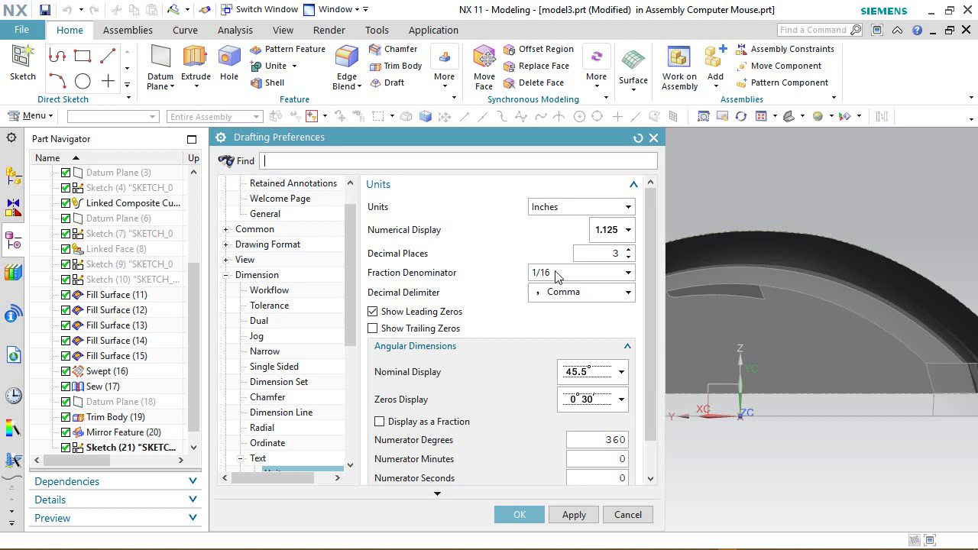
left_click(628, 250)
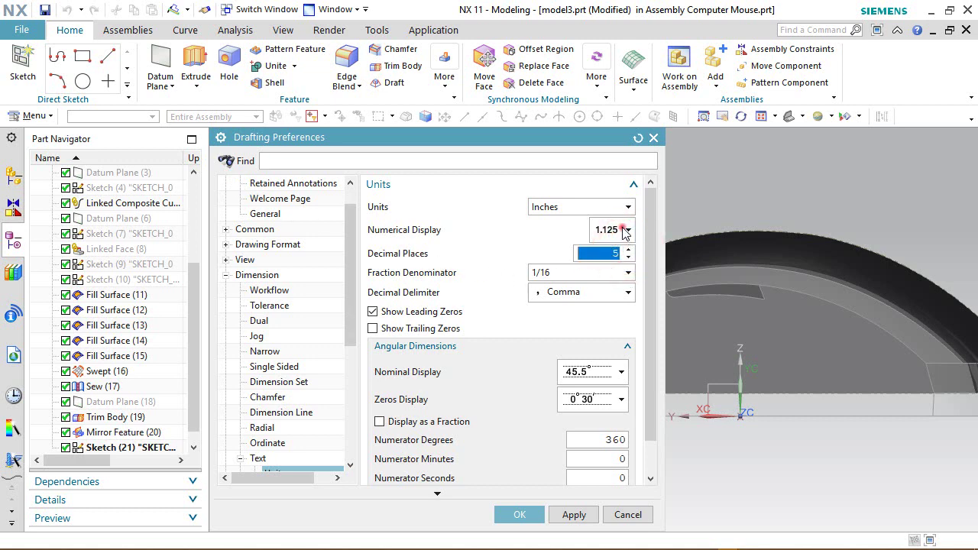
left_click(625, 230)
left_click(609, 321)
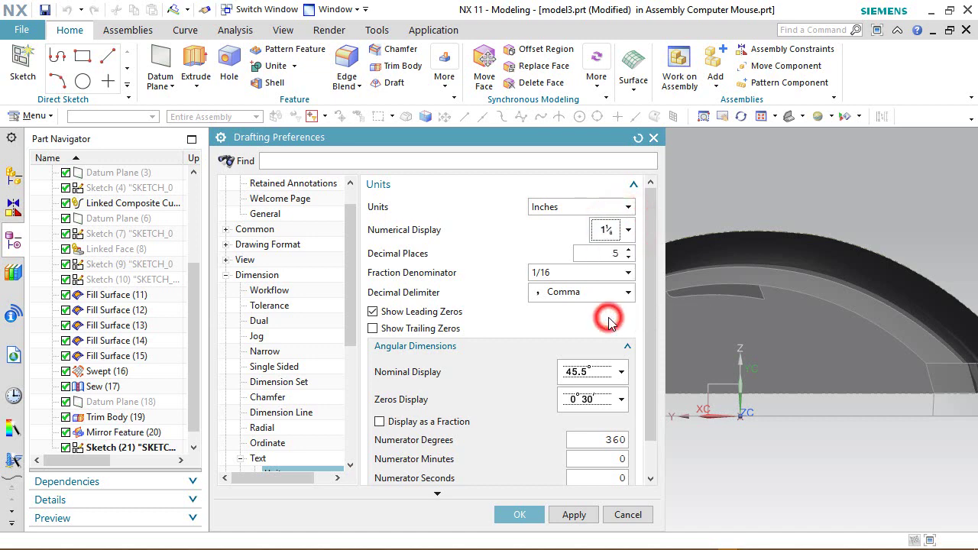
left_click(626, 292)
left_click(575, 309)
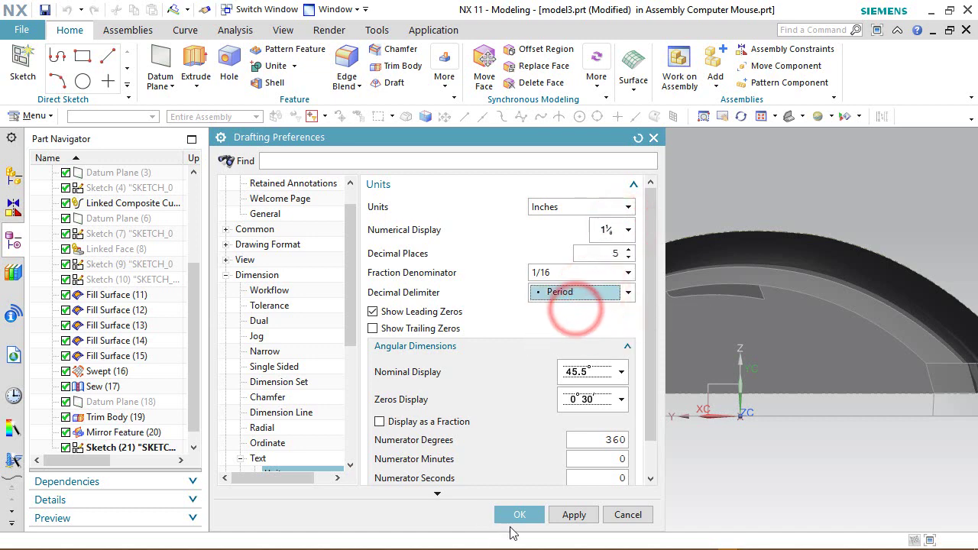
left_click(517, 515)
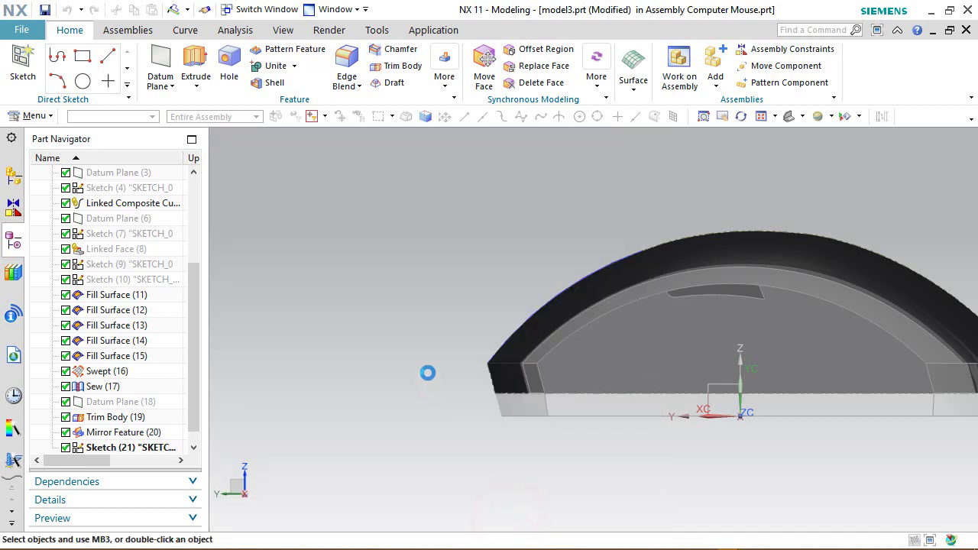
Reopen the arc sketch, Sketch (21), for editing
left_click(192, 375)
right_click(113, 432)
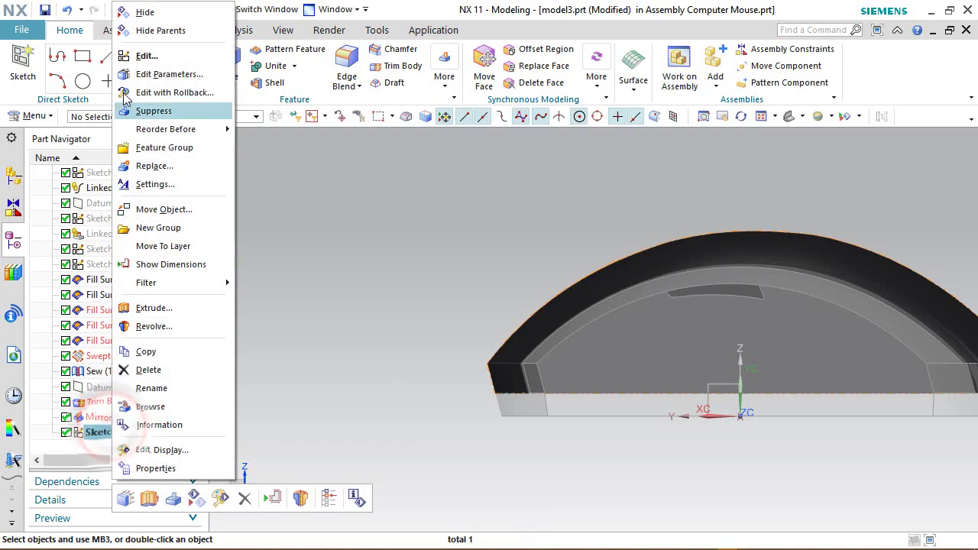
left_click(137, 55)
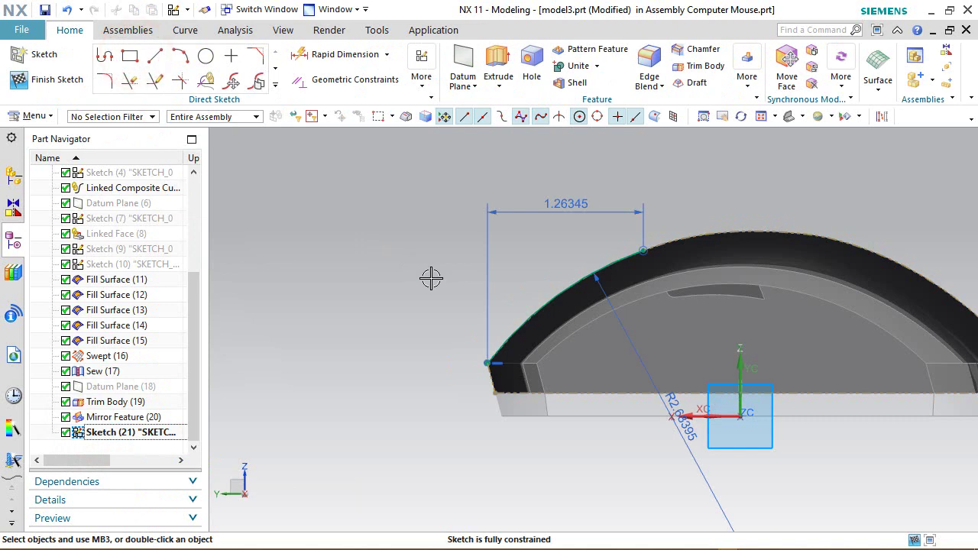
Offset the dimensioned arc 1/16 in inward into the shell as a single copy with a dimension
left_click(276, 86)
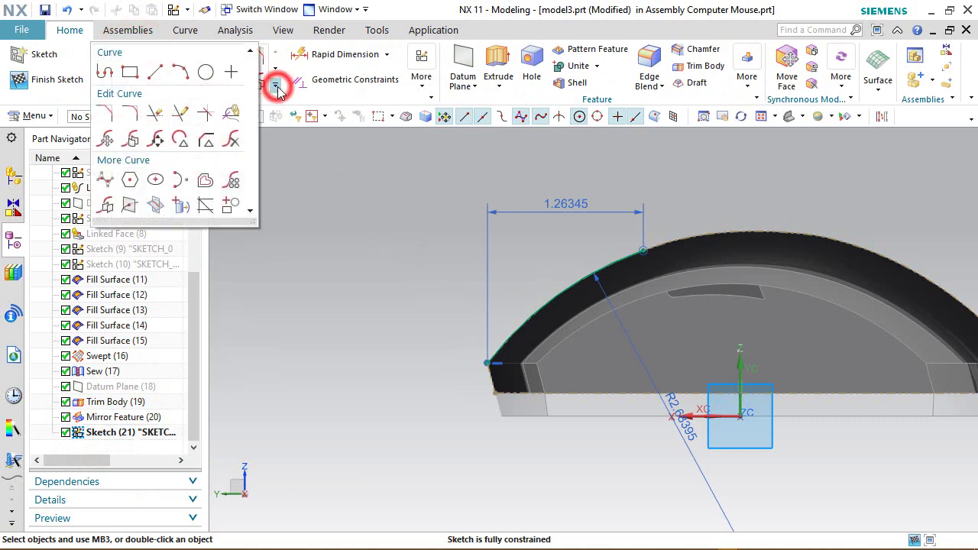
left_click(205, 182)
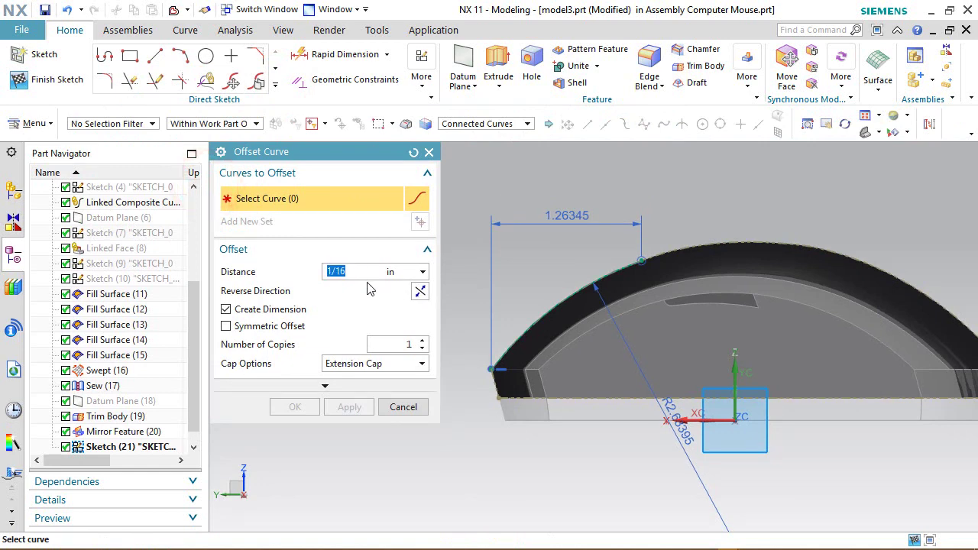
left_click(576, 297)
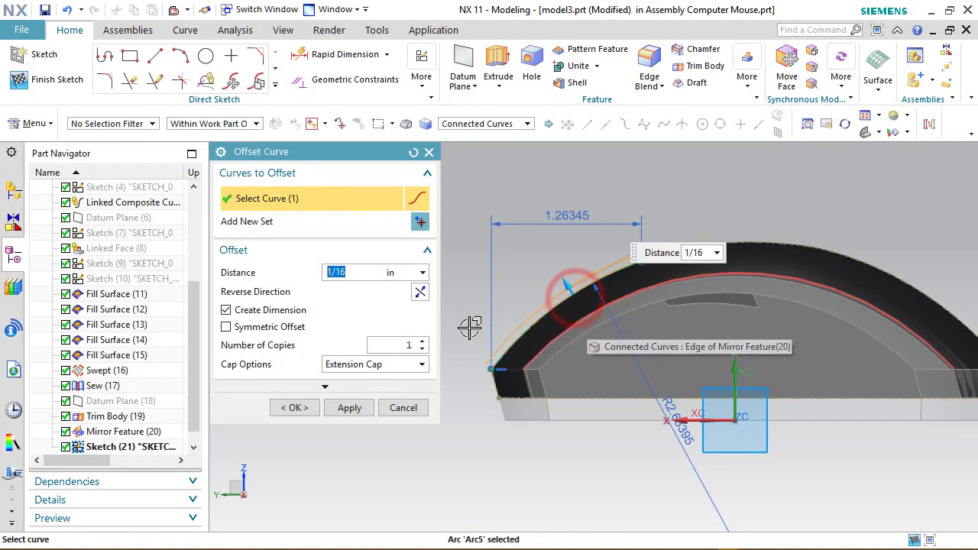
left_click(416, 293)
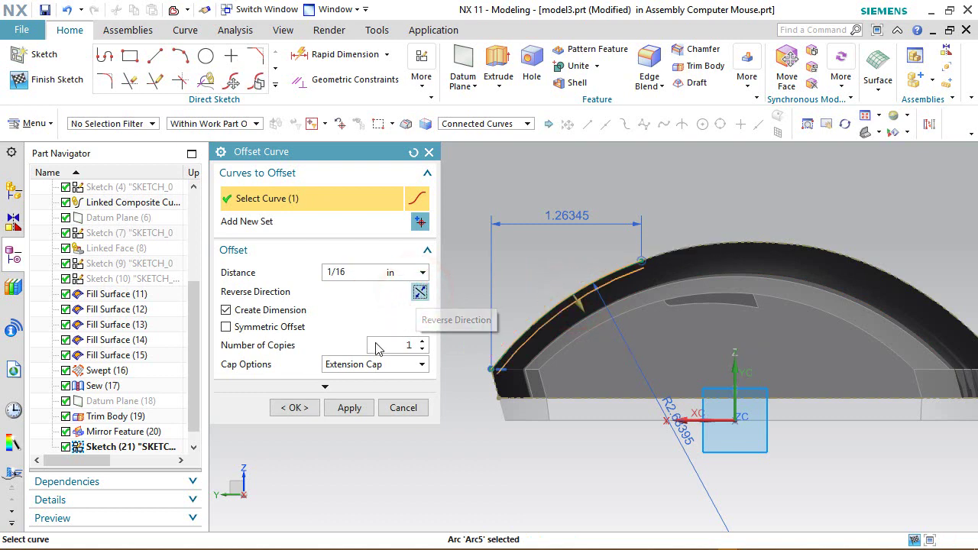
left_click(295, 408)
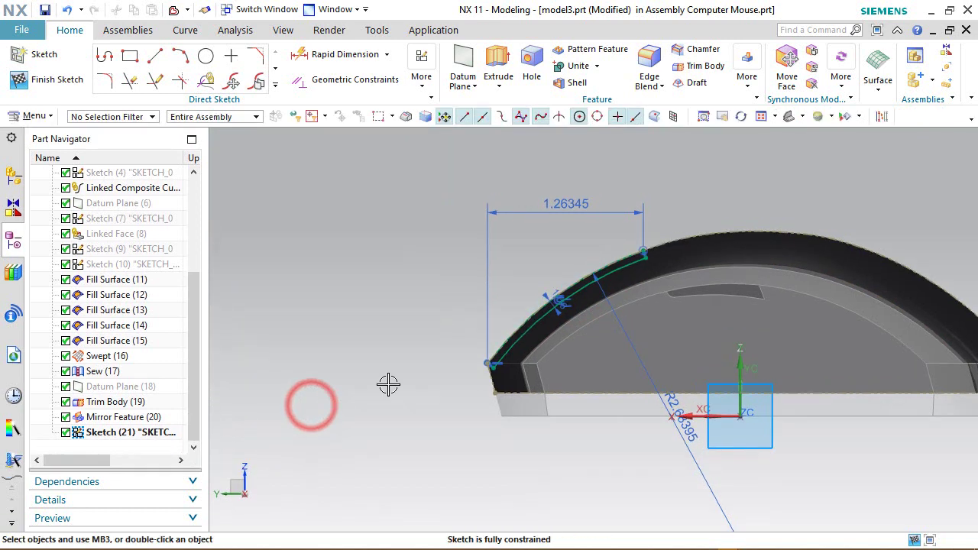
Extend the offset arc's lower end to the shell's slanted side edge with Quick Extend
scroll(634, 299, "up", 3)
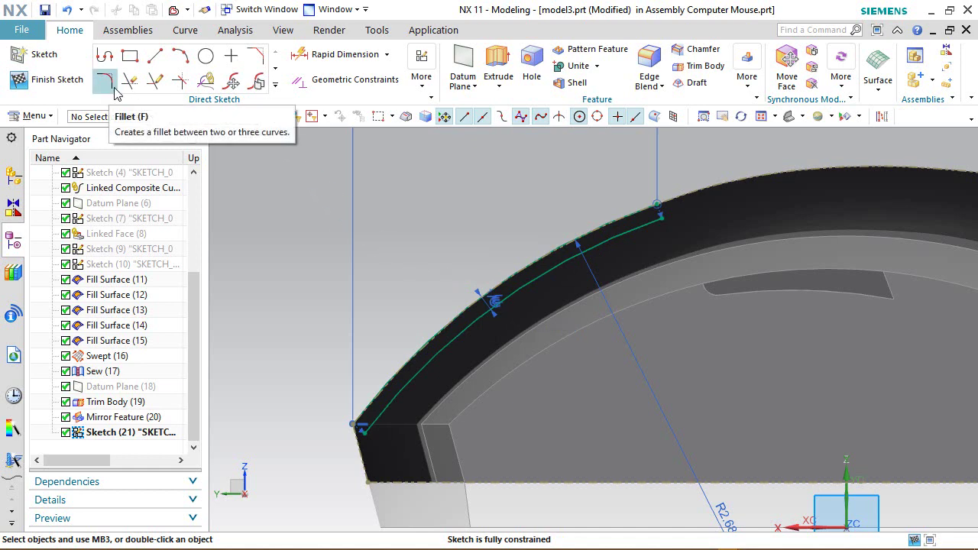
left_click(154, 81)
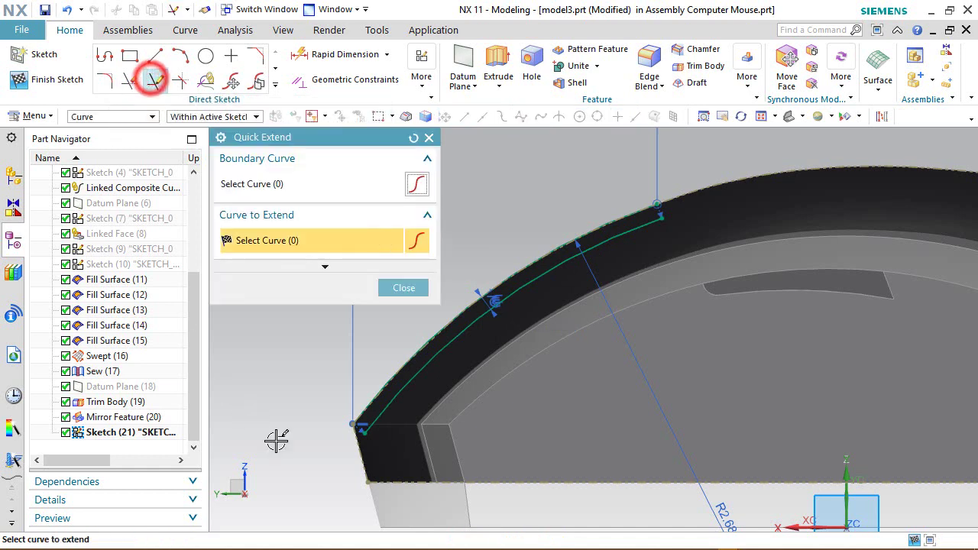
scroll(388, 393, "up", 5)
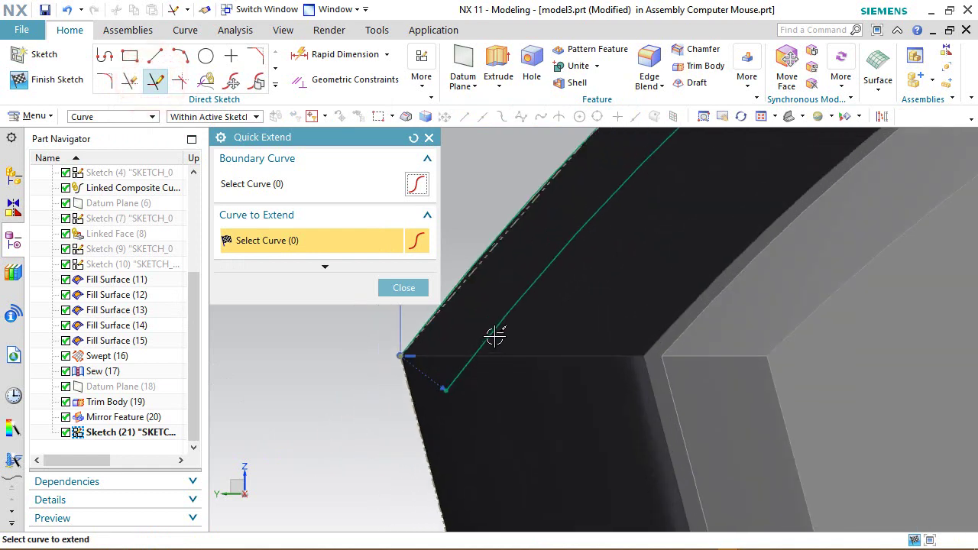
left_click(461, 369)
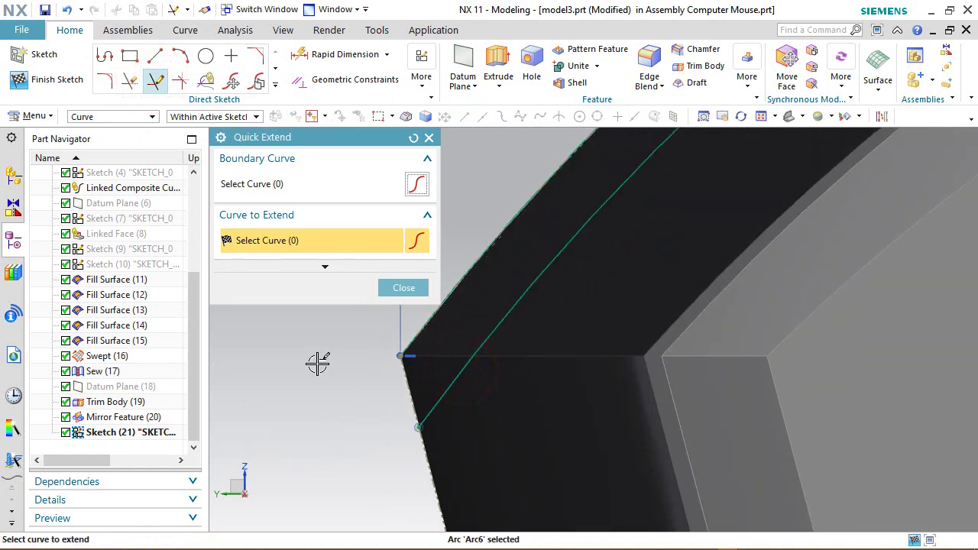
left_click(400, 289)
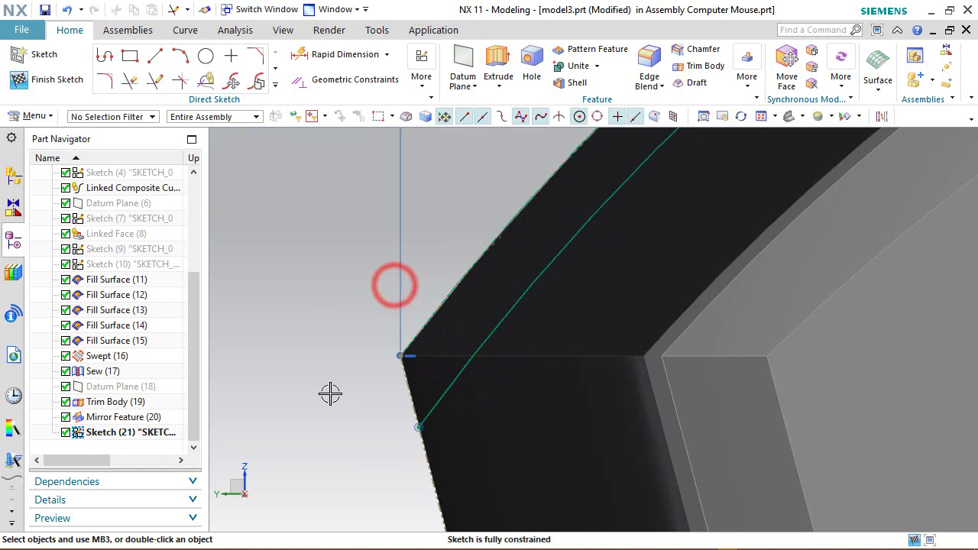
Convert the original outer arc, Arc5, to a reference curve
scroll(330, 416, "down", 3)
scroll(675, 227, "down", 2)
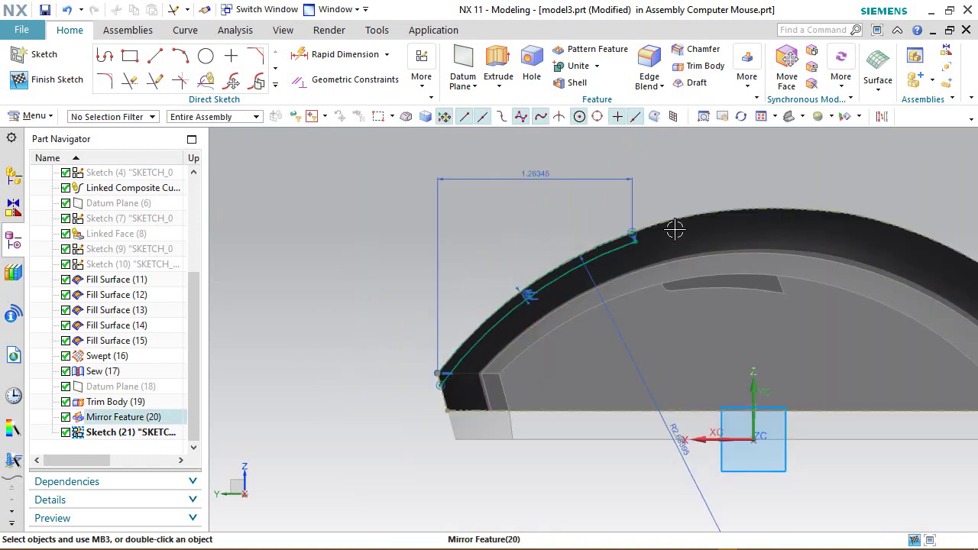
scroll(618, 238, "up", 5)
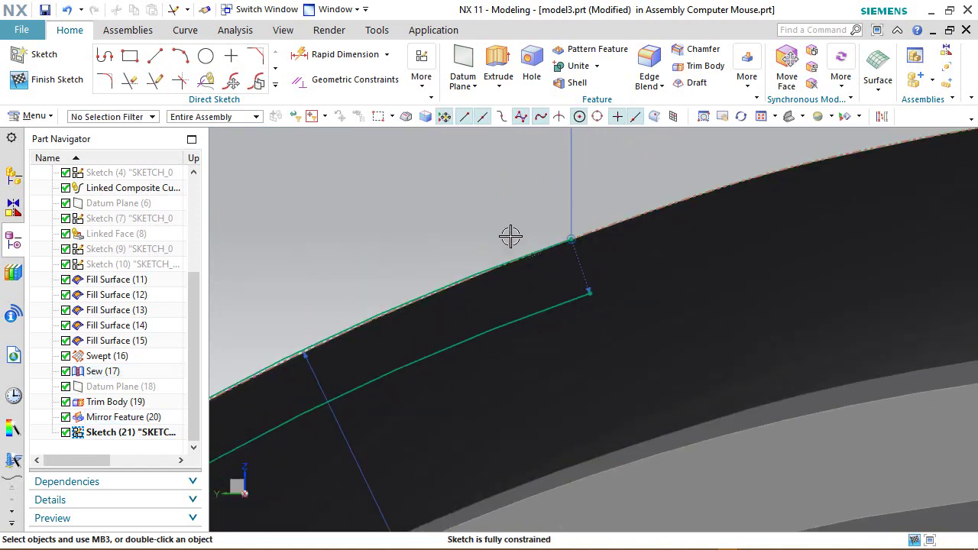
left_click(504, 263)
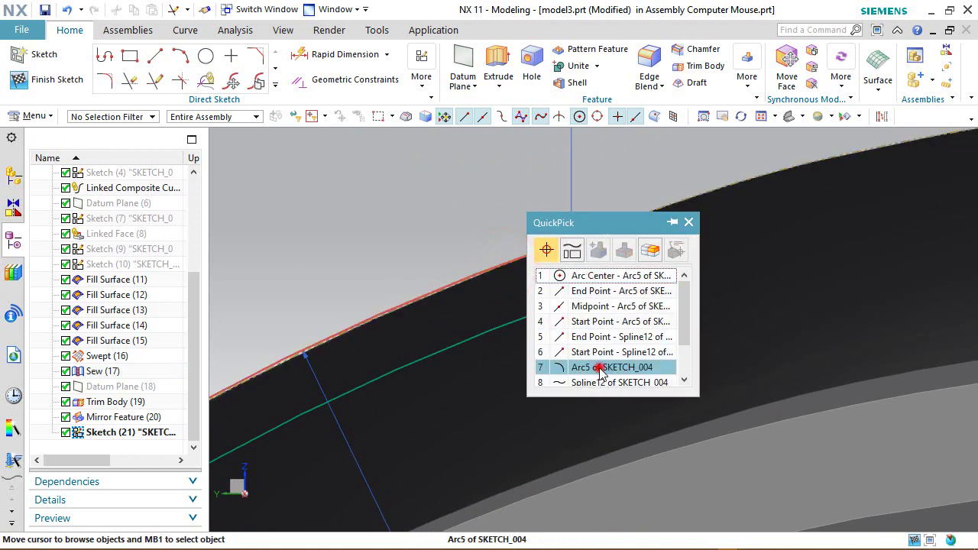
left_click(602, 367)
left_click(675, 343)
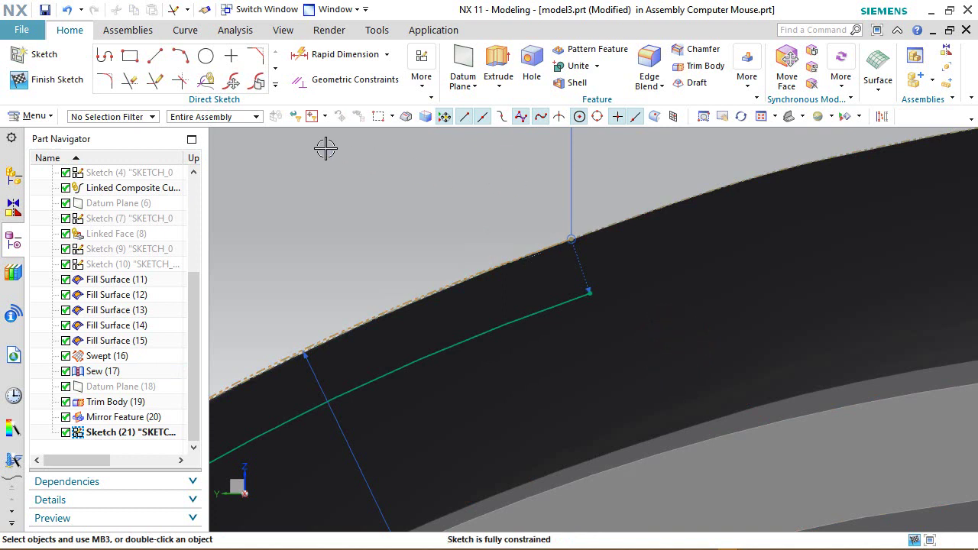
Sketch a vertical line about 0.115 in long downward from the outer arc's upper end point, crossing the offset arc
left_click(156, 62)
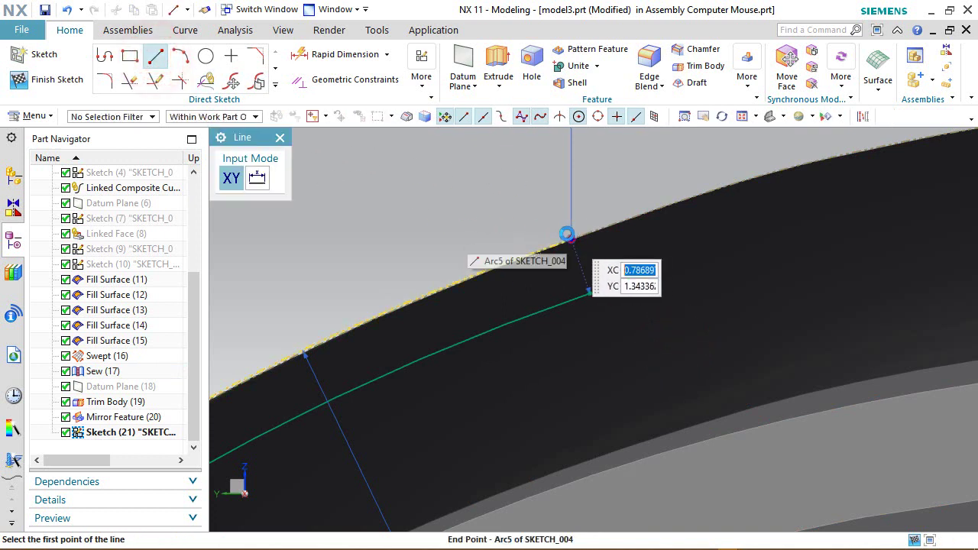
left_click(566, 233)
left_click(573, 345)
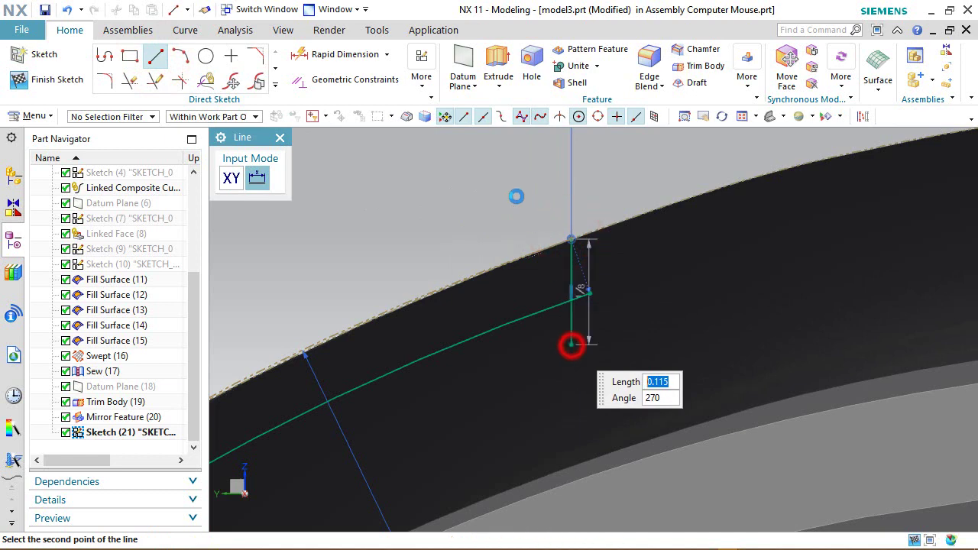
key("Escape")
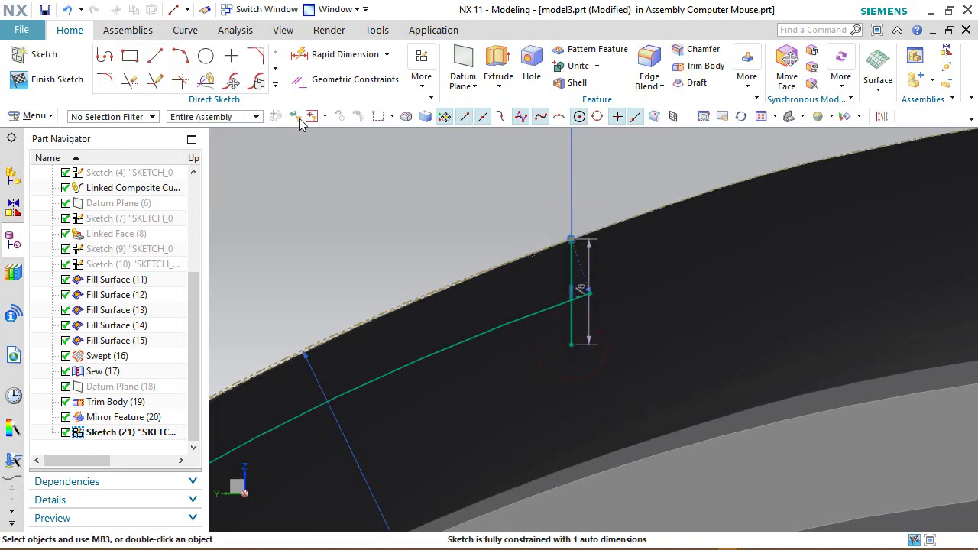
Trim the vertical line's excess below the offset arc and the offset arc's overhang beyond that line
left_click(129, 80)
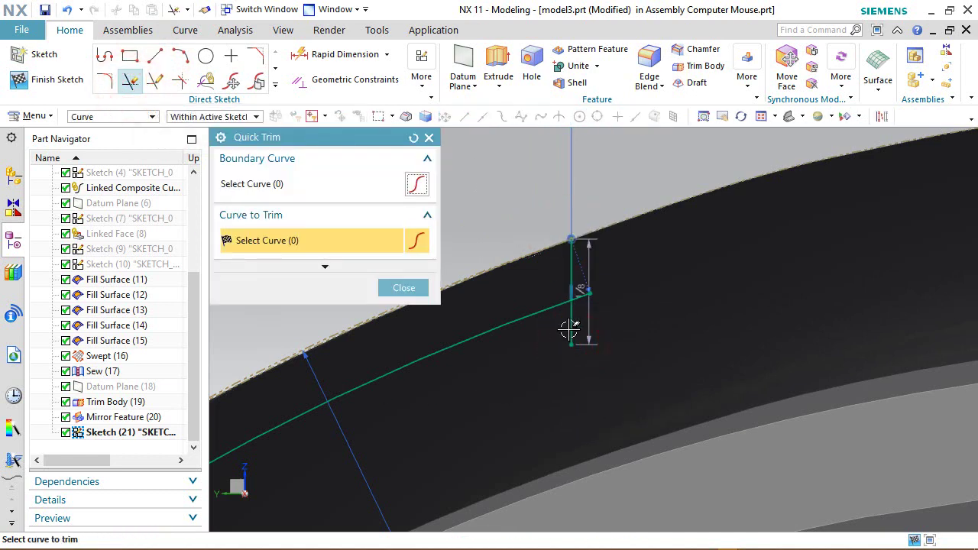
left_click(570, 328)
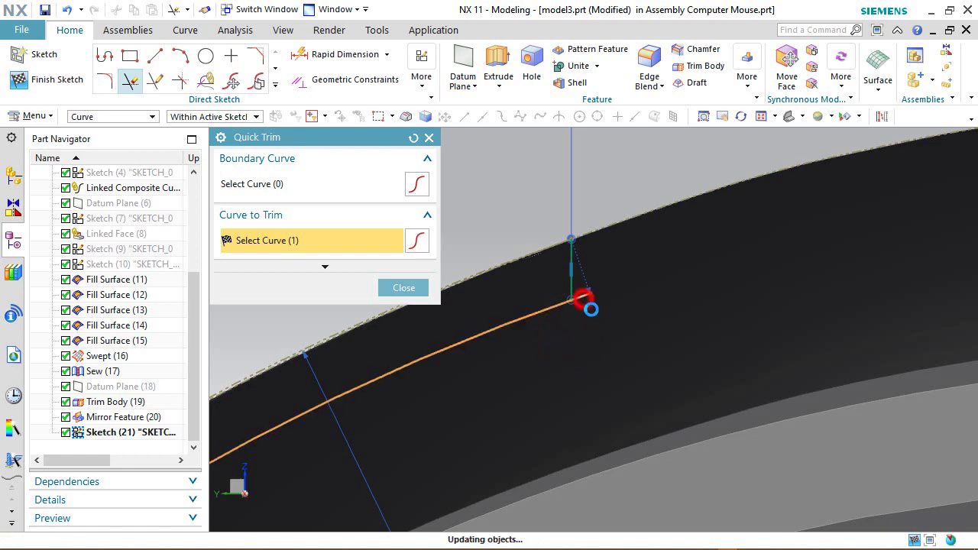
scroll(626, 216, "down", 1)
scroll(633, 223, "down", 1)
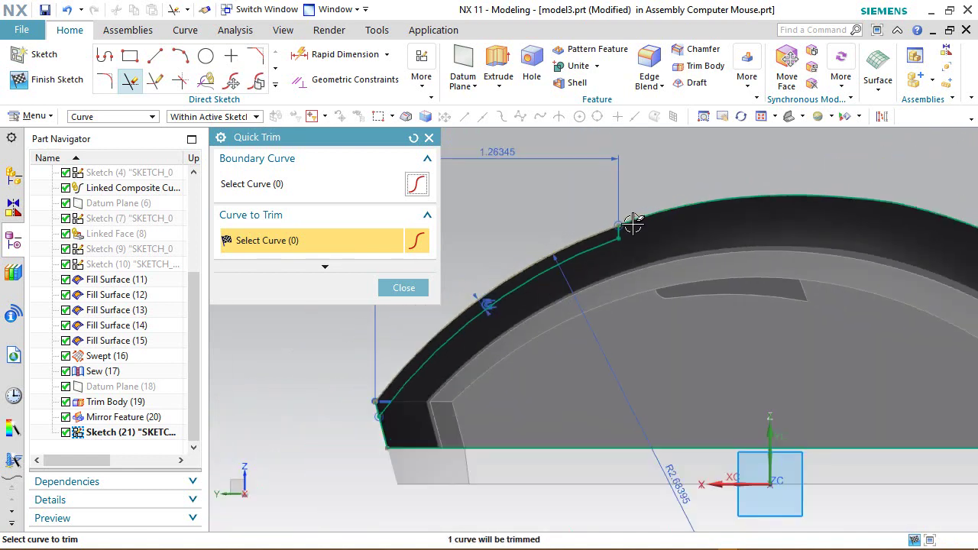
scroll(356, 405, "up", 2)
left_click(403, 287)
Leave Quick Trim and set the model's rendering style to Shaded with Edges while starting the Line command
scroll(375, 404, "up", 2)
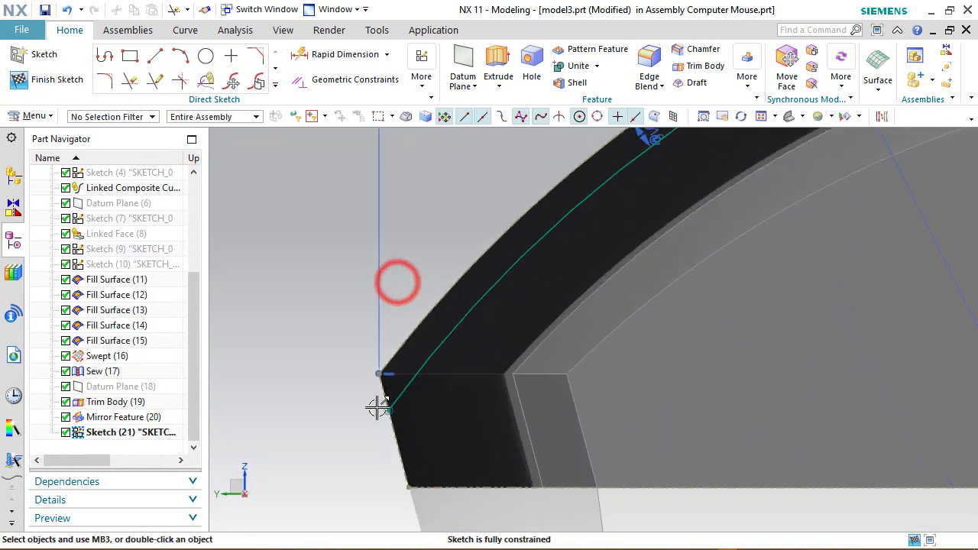
left_click(156, 58)
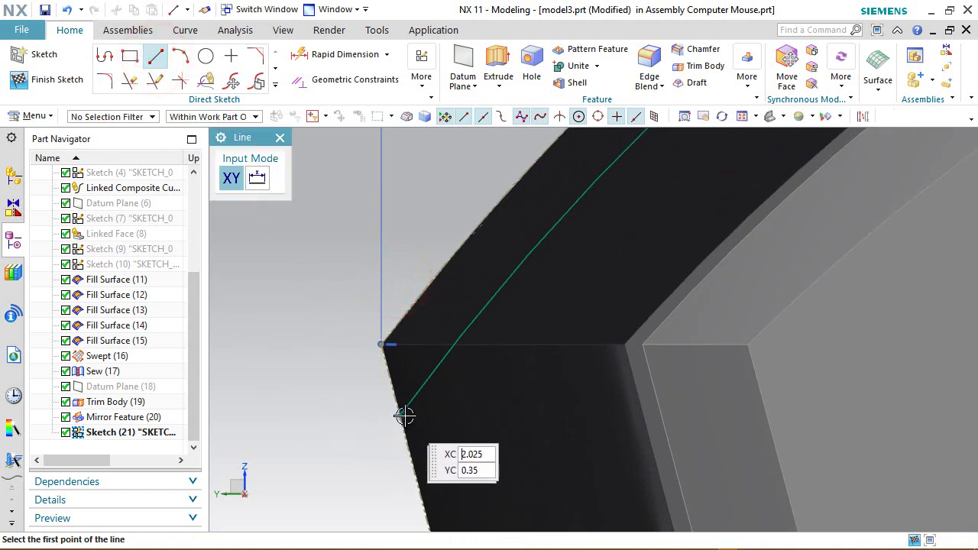
scroll(459, 240, "down", 2)
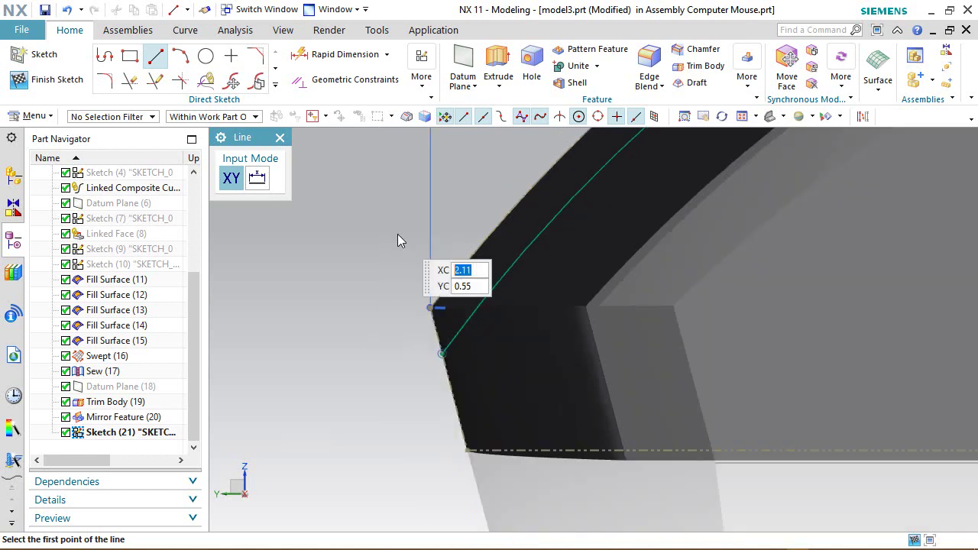
left_click(812, 116)
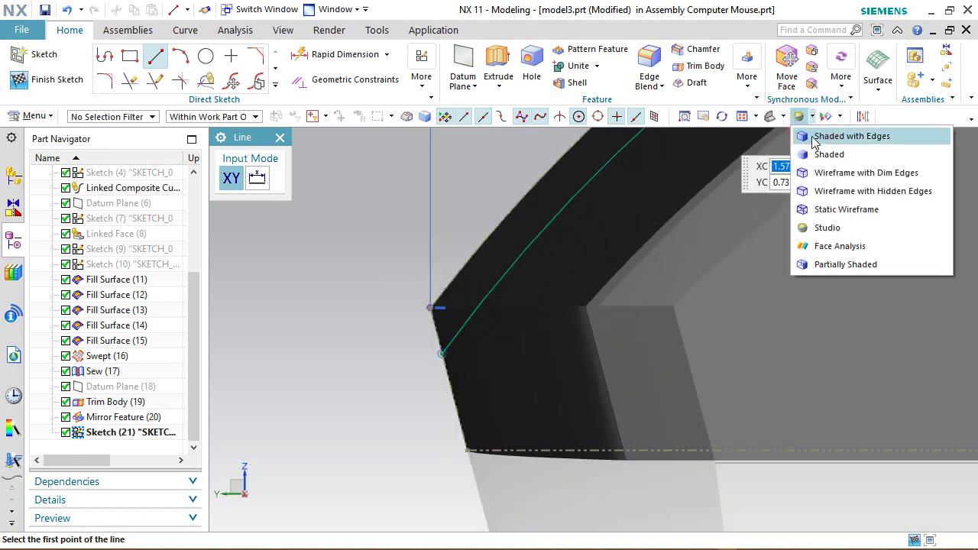
left_click(811, 135)
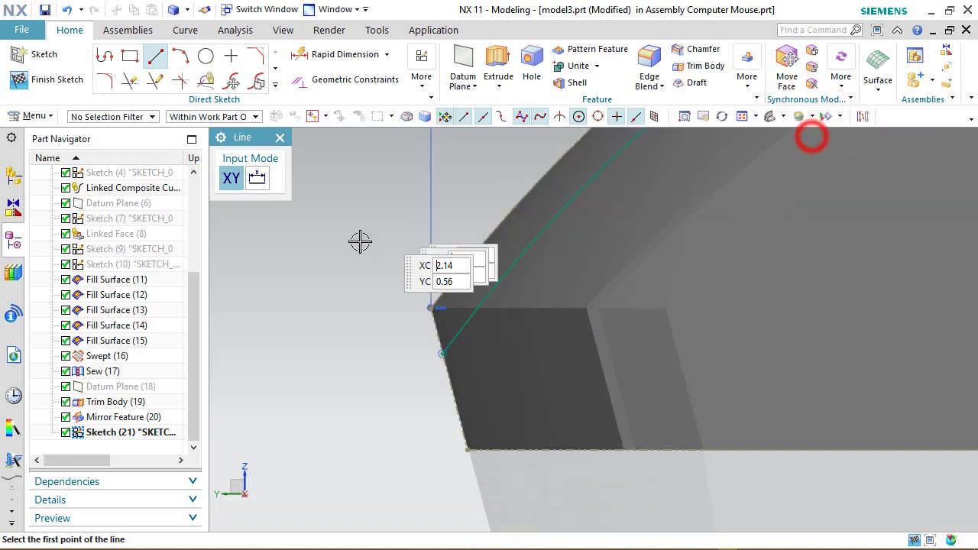
Sketch a slanted line about 1.55 in long, upward and outward from the offset arc's lower start point on the side edge
left_click(442, 351)
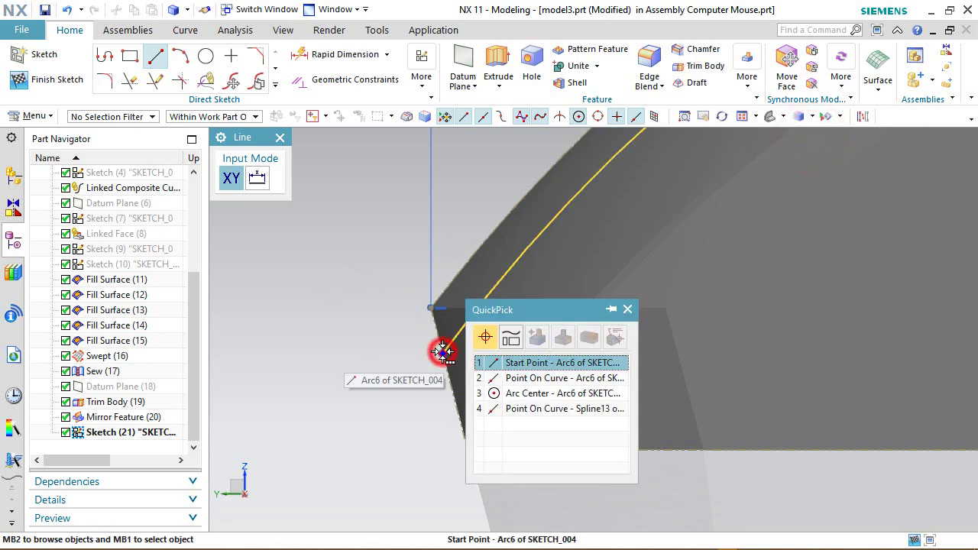
left_click(503, 362)
scroll(489, 401, "down", 5)
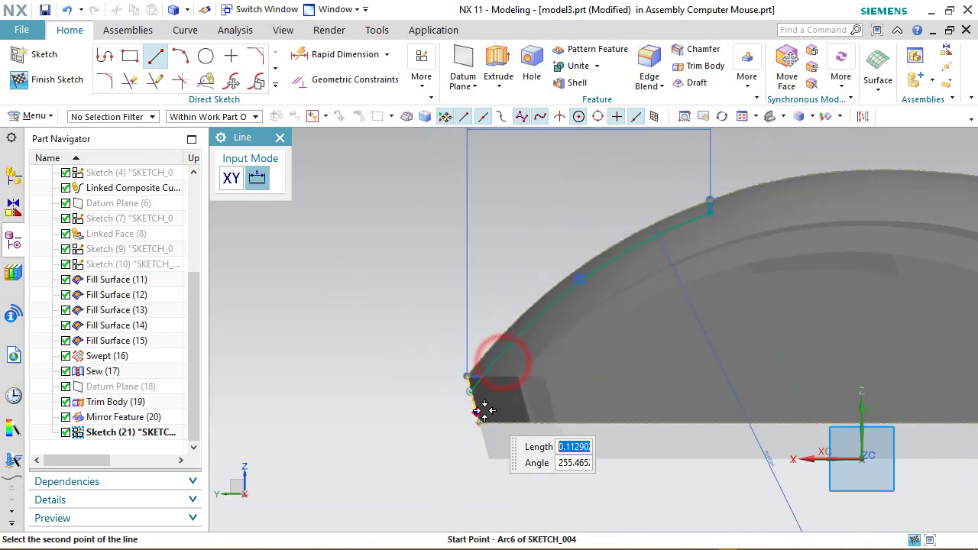
left_click(430, 289)
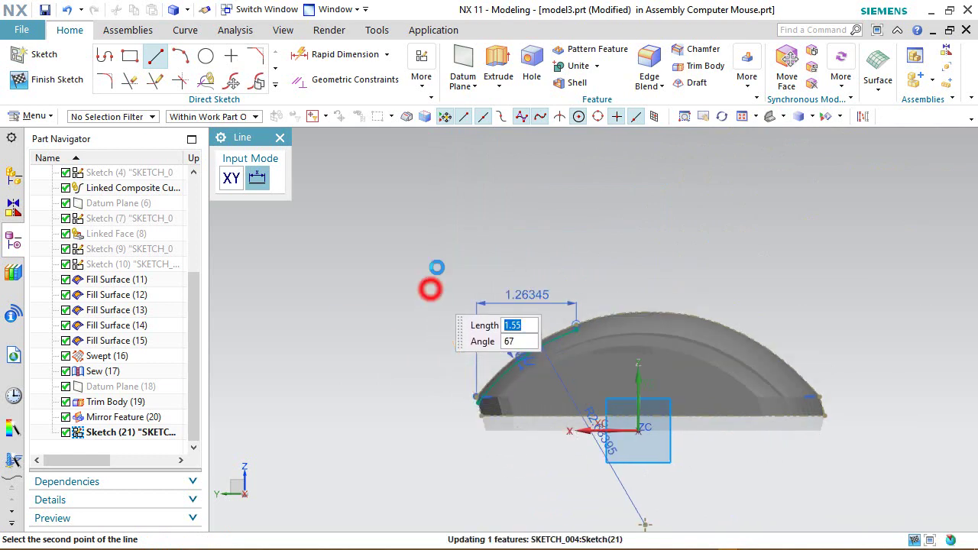
right_click(455, 215)
left_click(501, 191)
Constrain the slanted line to pass through the outer arc's lower end point with a Point on Curve constraint
scroll(497, 408, "up", 10)
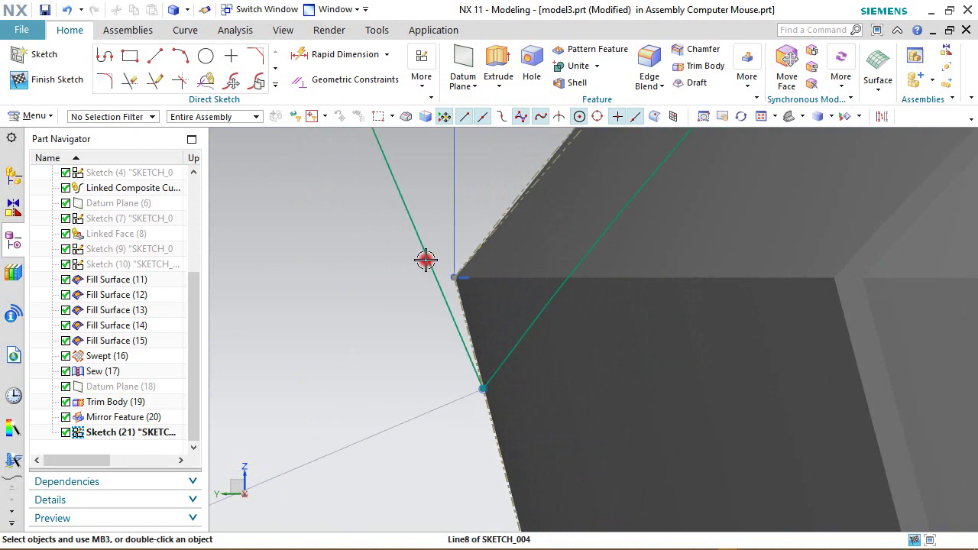
left_click(426, 260)
left_click(452, 275)
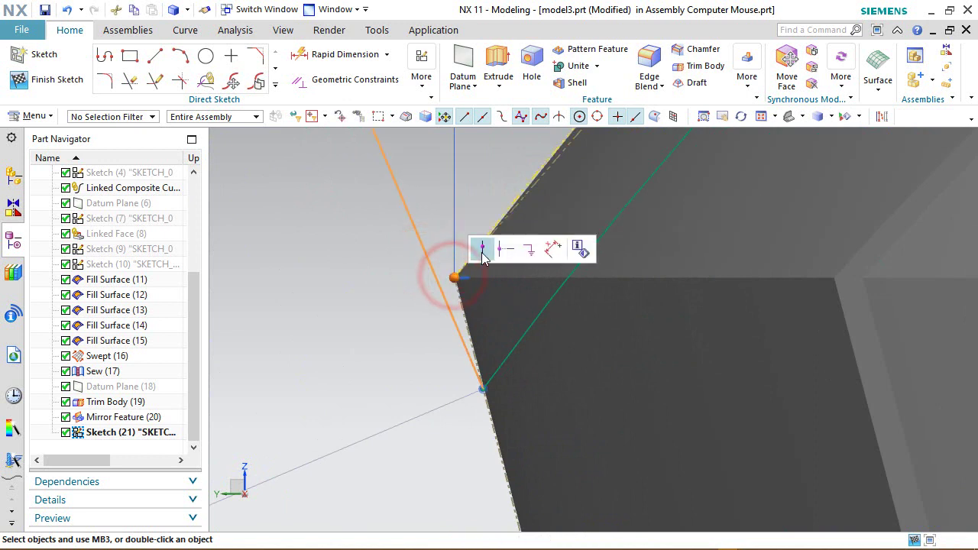
left_click(483, 251)
Sketch a horizontal line about 1 13/16 in long from the short vertical line's upper end point outward, crossing the slanted line
scroll(479, 249, "down", 10)
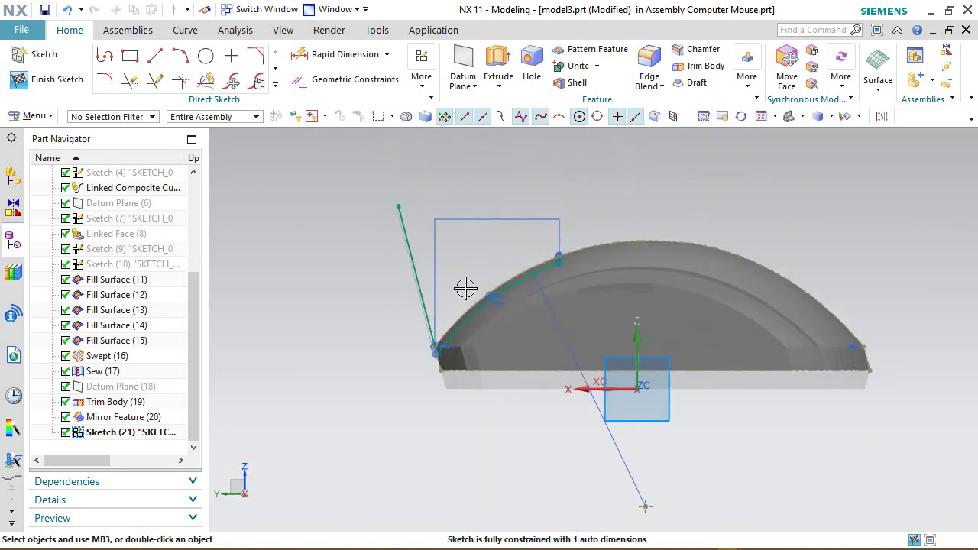
scroll(466, 288, "up", 2)
left_click(156, 55)
scroll(618, 236, "up", 2)
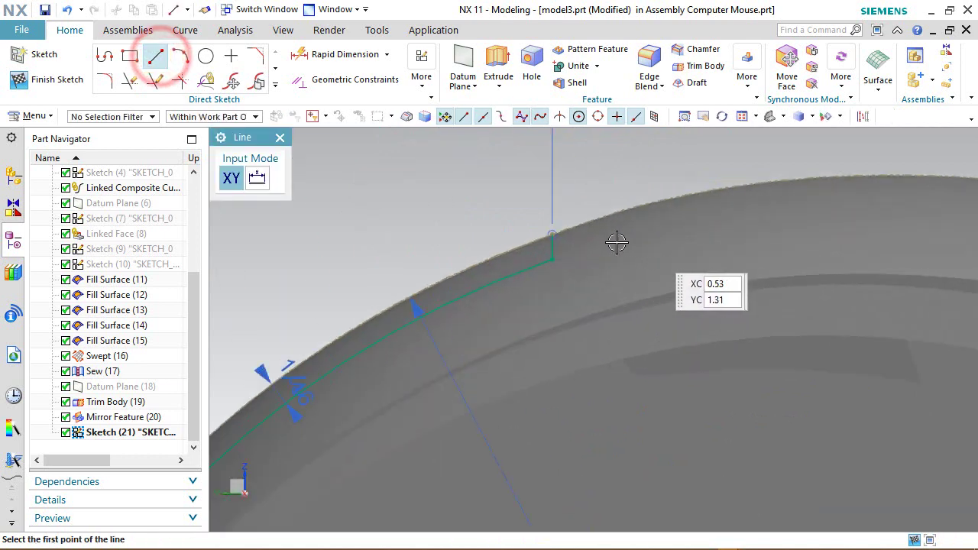
scroll(572, 221, "up", 2)
scroll(507, 255, "up", 2)
left_click(502, 248)
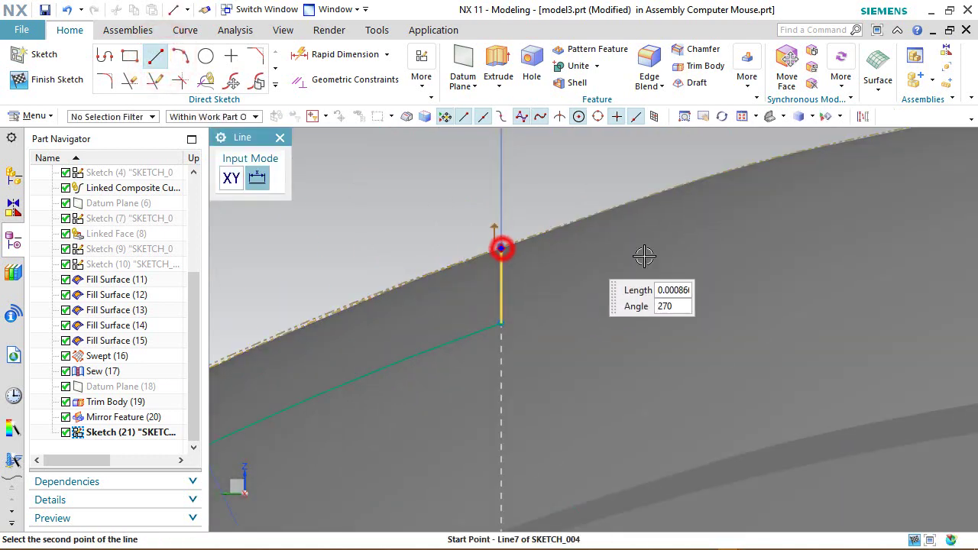
scroll(638, 256, "down", 4)
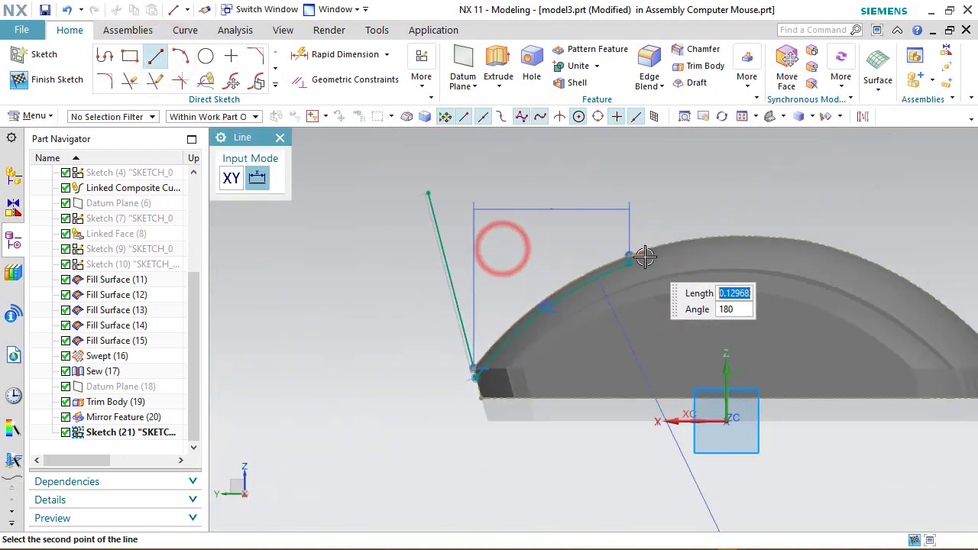
left_click(405, 259)
right_click(370, 138)
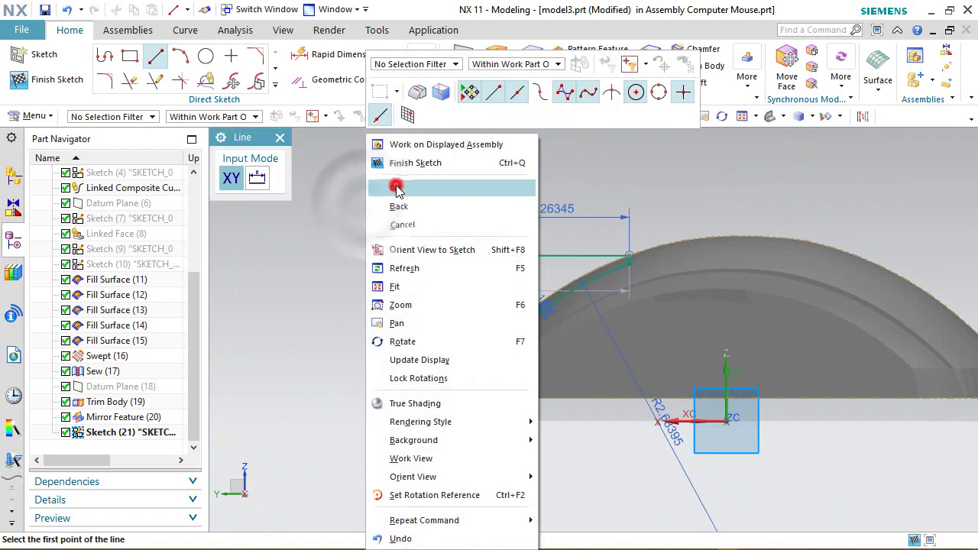
left_click(396, 188)
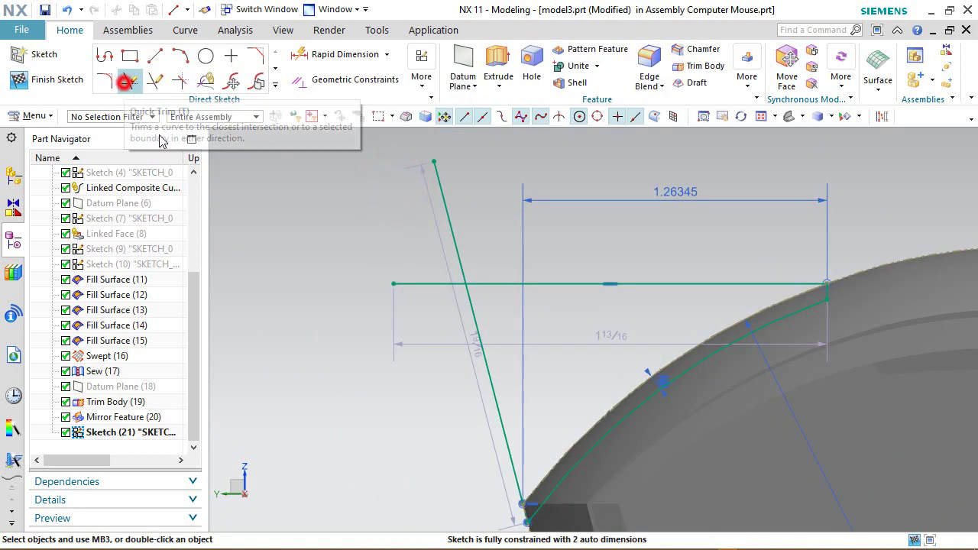
Trim the slanted line's excess above the horizontal line and the horizontal line's overhang beyond the slanted line
left_click(130, 81)
left_click(453, 222)
scroll(573, 323, "down", 3)
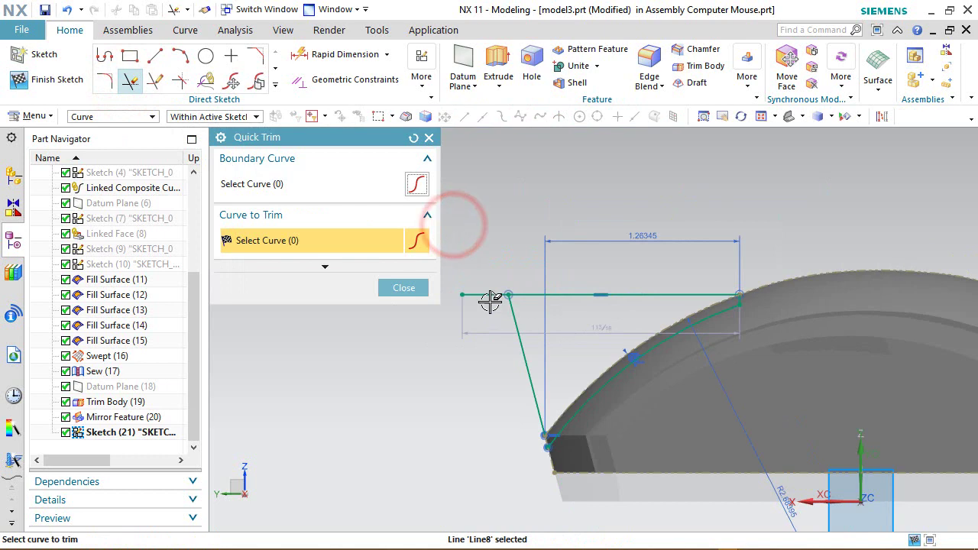
left_click(489, 295)
left_click(404, 288)
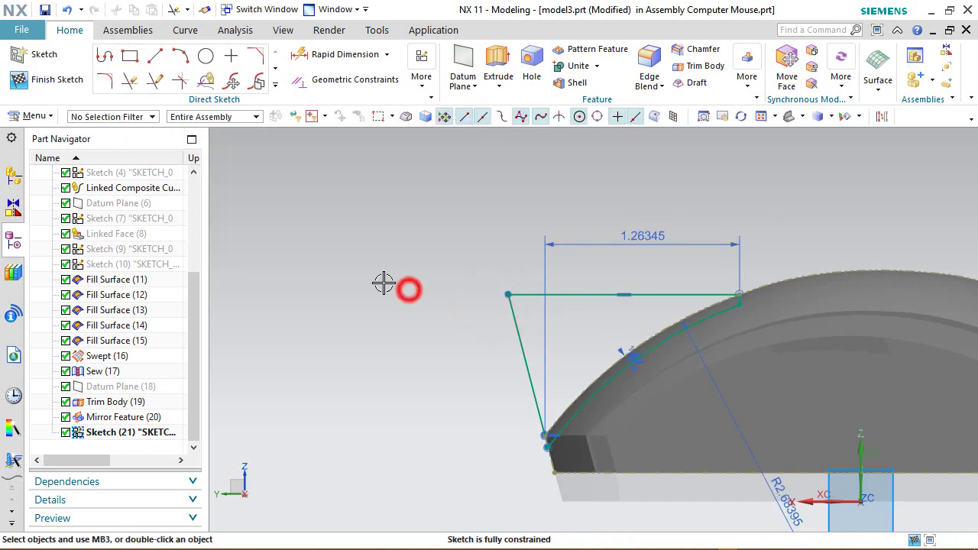
Check the profile's lower corner at the shell's side edge and finish the sketch
scroll(332, 276, "down", 1)
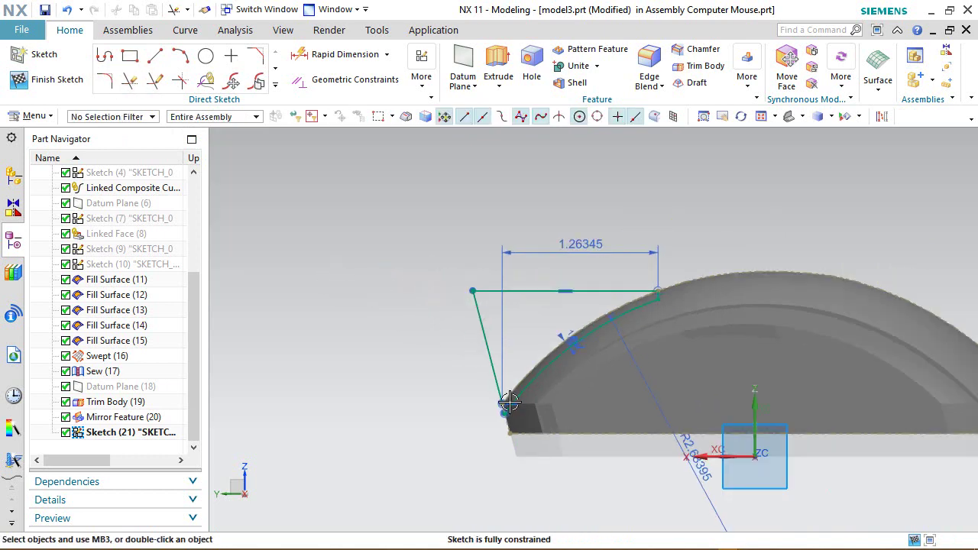
scroll(508, 405, "up", 5)
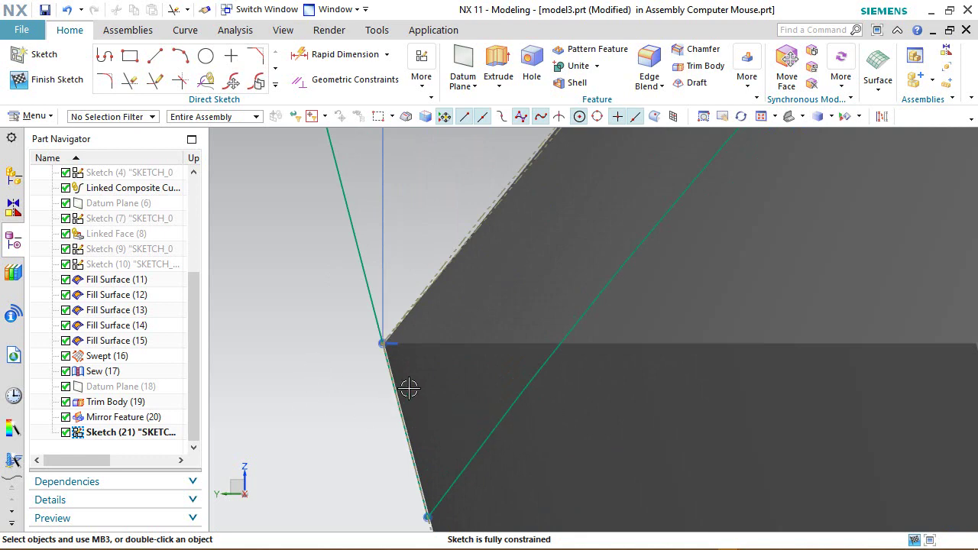
scroll(371, 356, "down", 5)
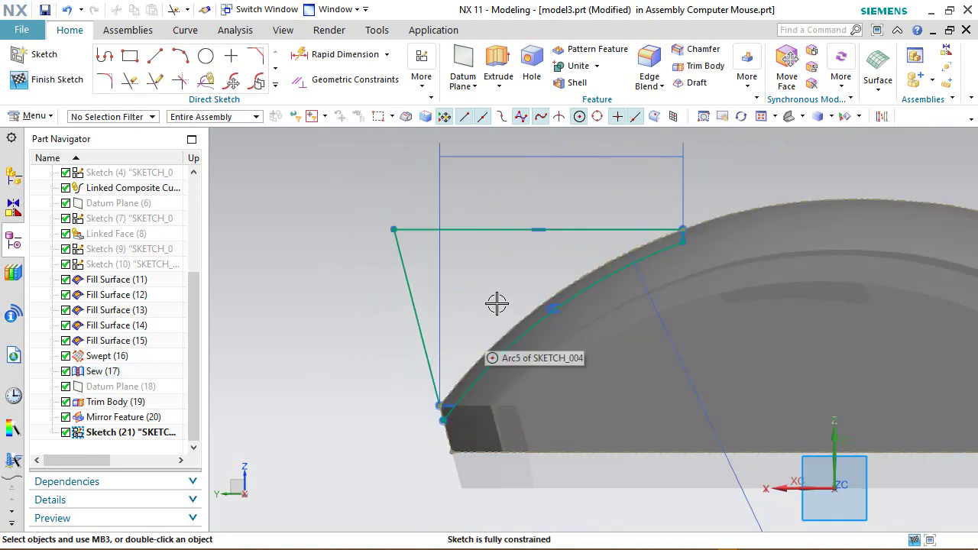
right_click(491, 293)
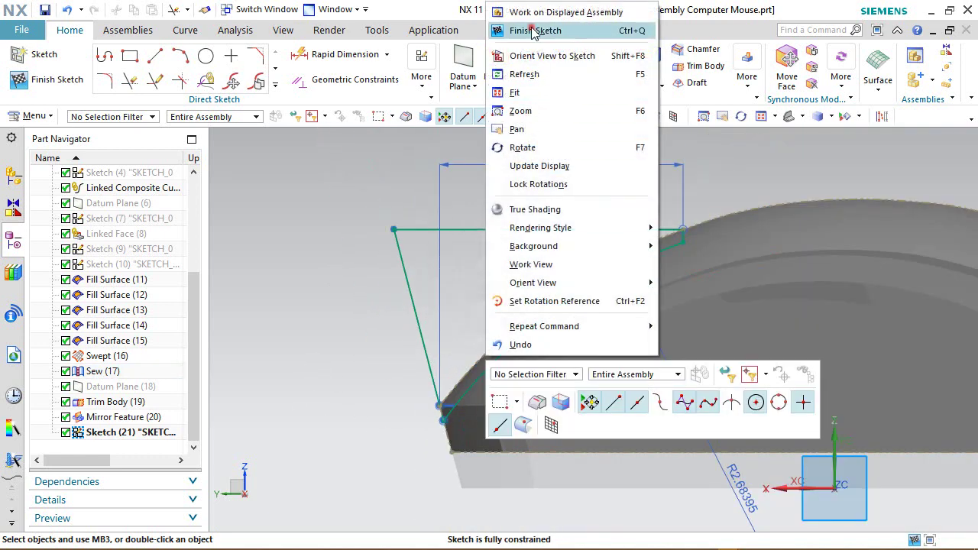
left_click(531, 29)
Orient the model to the trimetric view and rotate the view 180° about the Z axis to examine the sketch's end
right_click(659, 186)
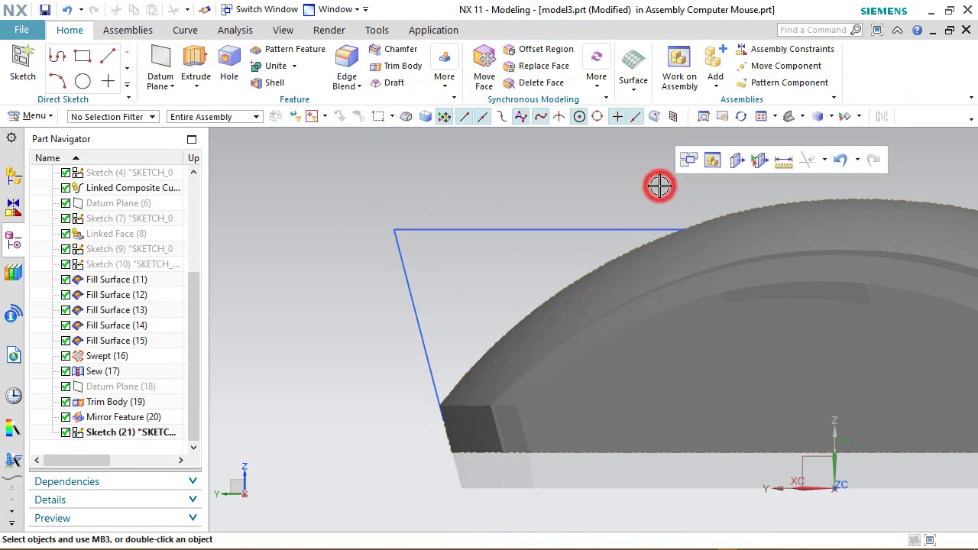
key("Home")
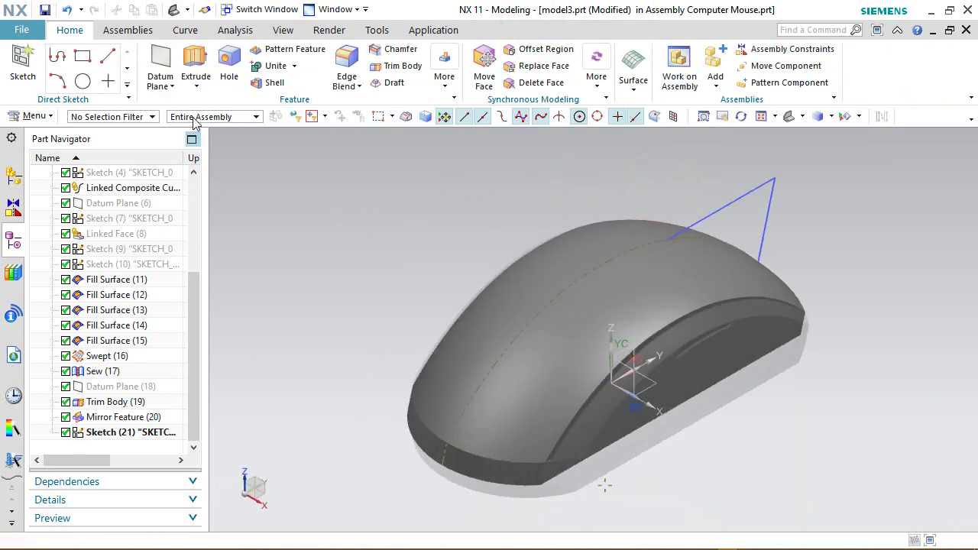
left_click(283, 30)
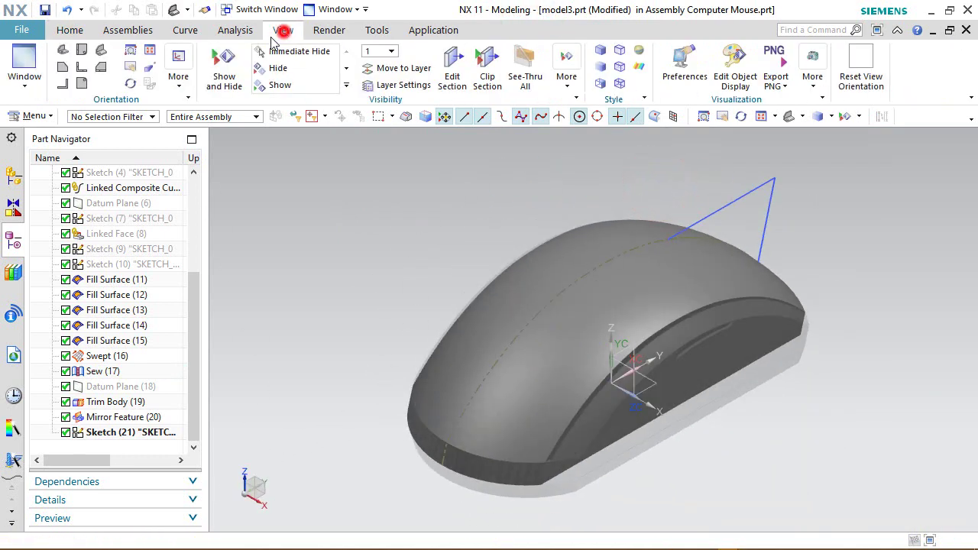
left_click(80, 32)
left_click(246, 477)
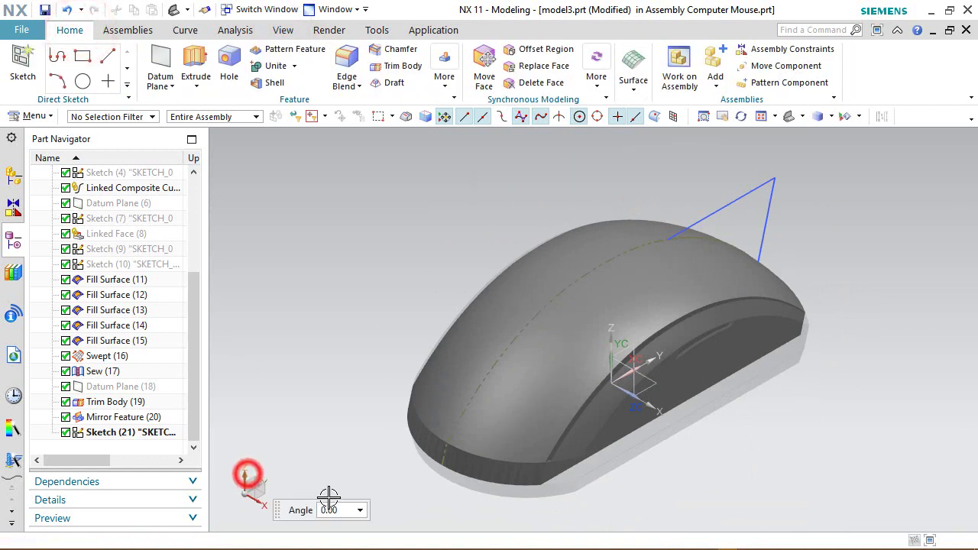
left_click(328, 509)
type("180")
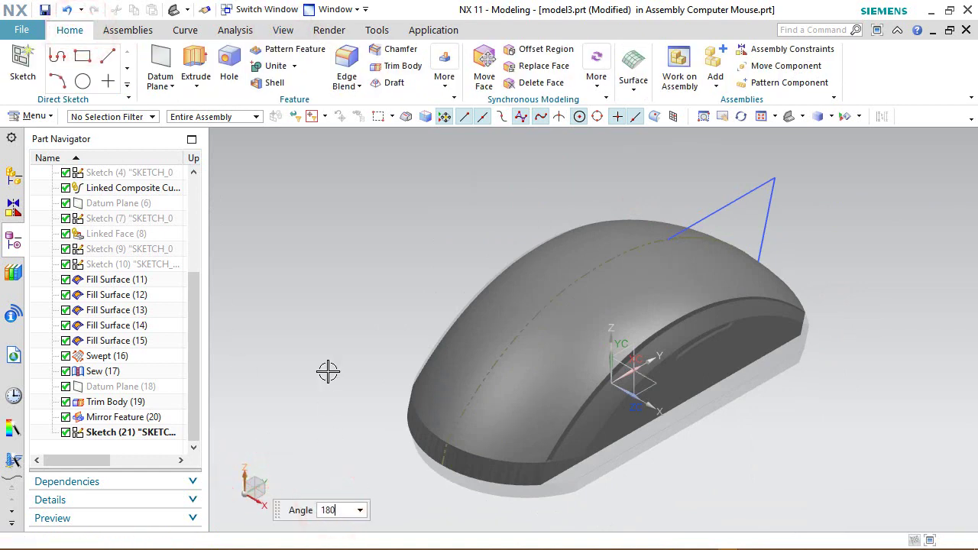
key("Return")
key("Escape")
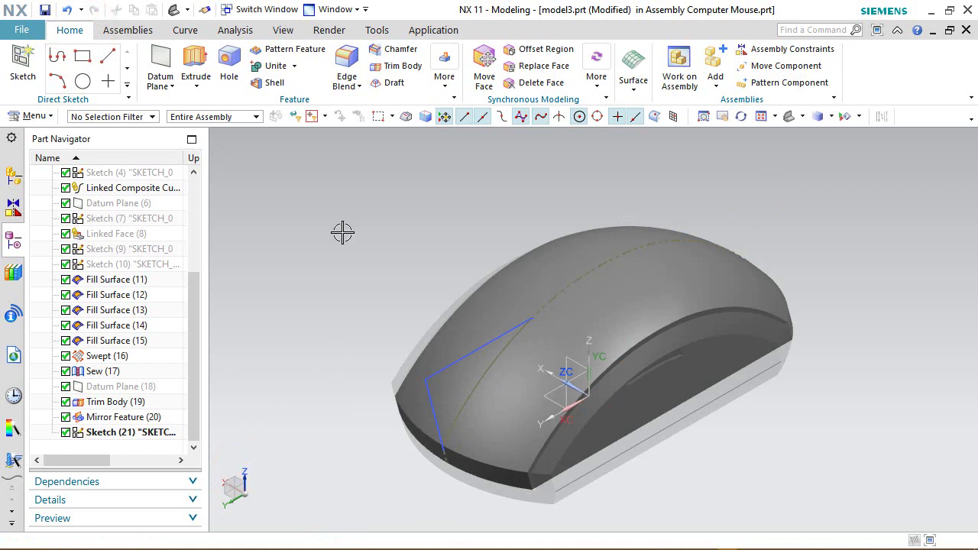
scroll(434, 460, "up", 2)
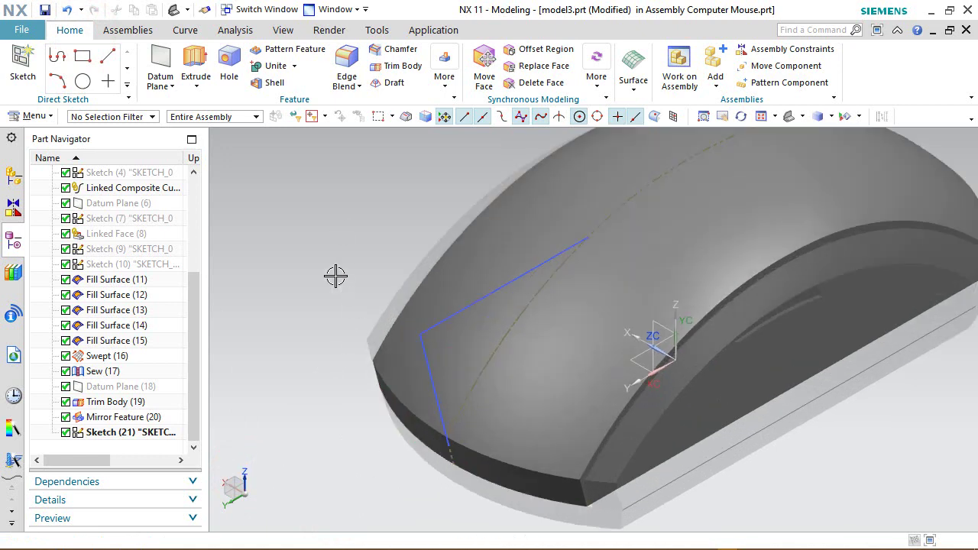
Start an Extrude feature for the finished profile sketch
left_click(304, 176)
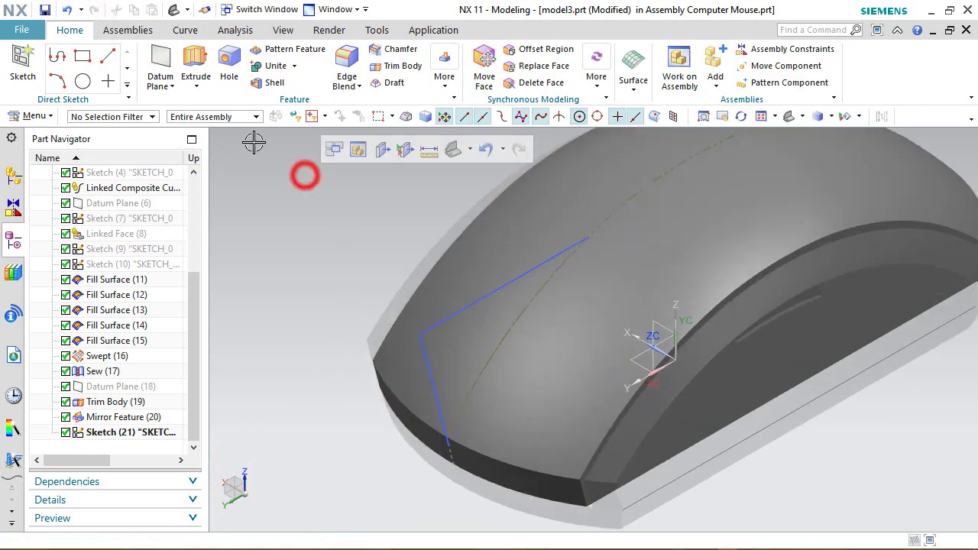
left_click(186, 49)
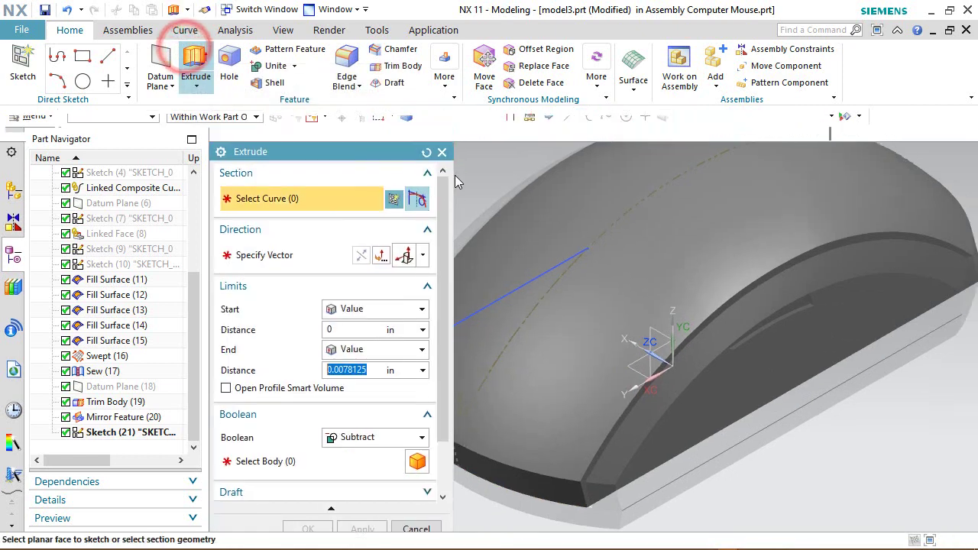
Extrude the sketch profile on the mouse's front with a symmetric distance of 7/16/2 in, subtracting it from the mouse body
left_click(514, 290)
scroll(631, 322, "down", 3)
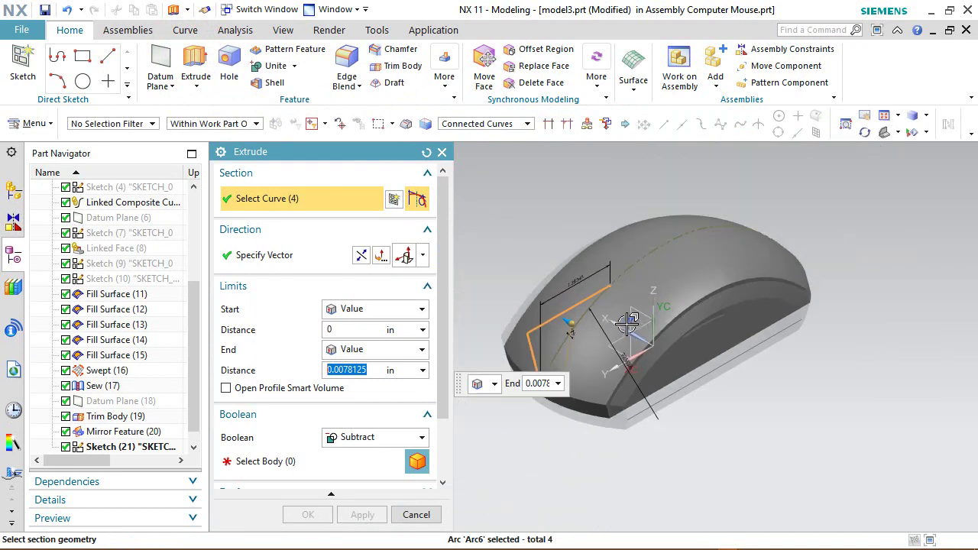
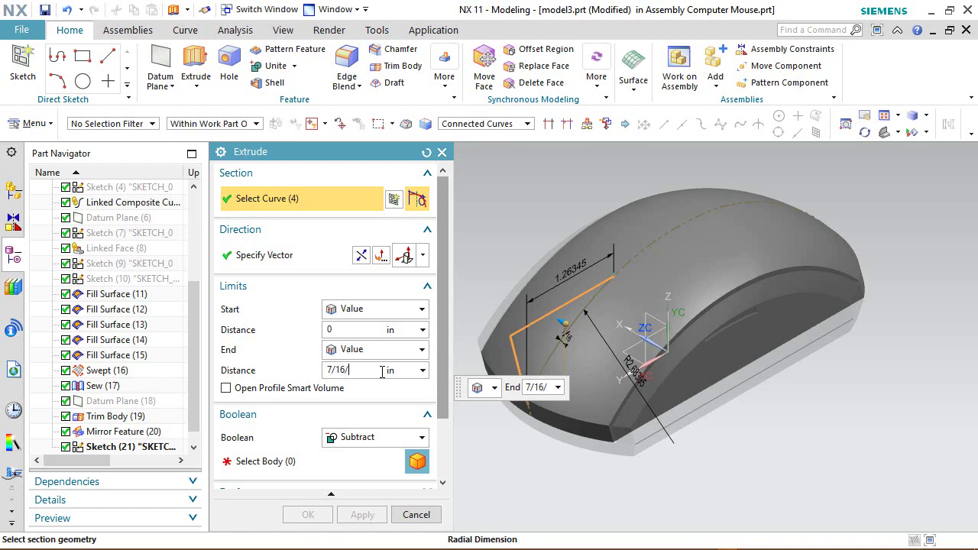
key("Return")
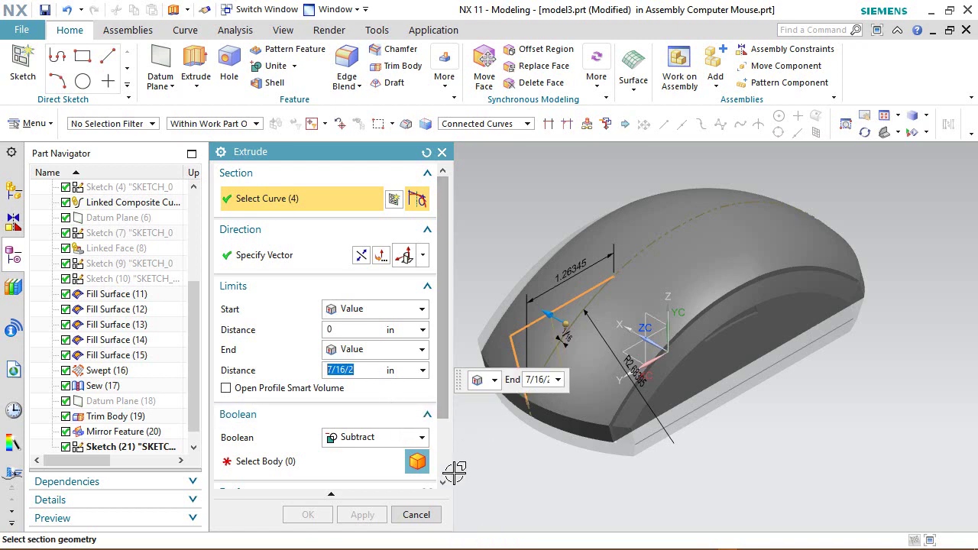
left_click(343, 463)
left_click(599, 358)
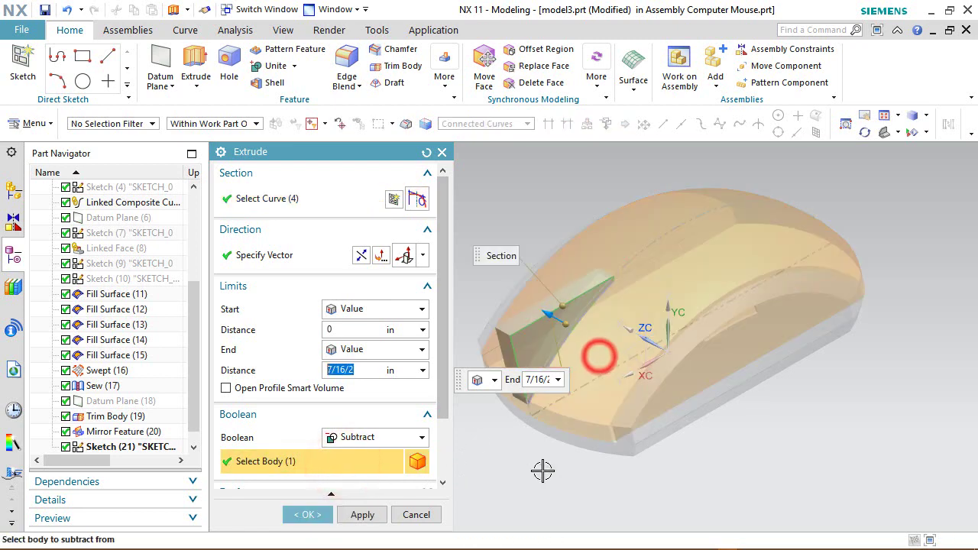
left_click(422, 349)
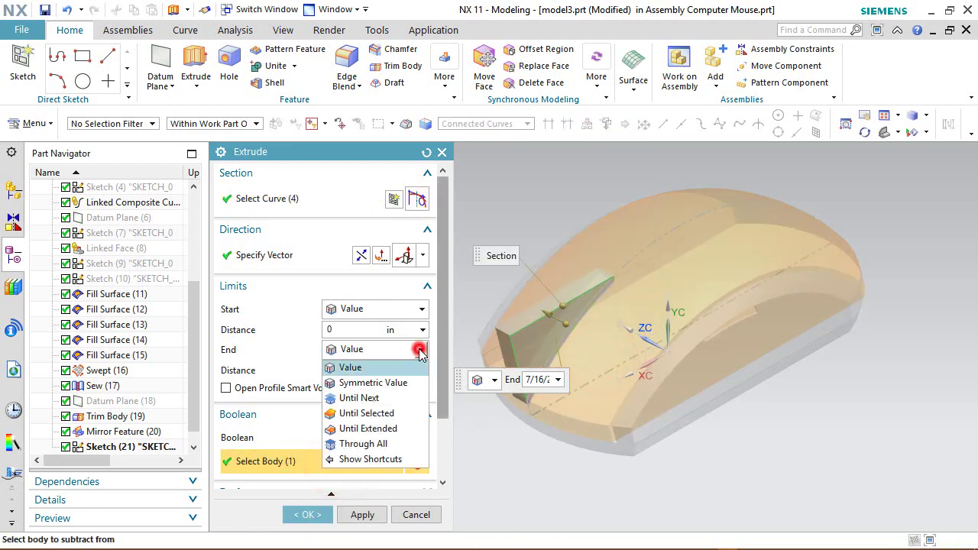
left_click(402, 385)
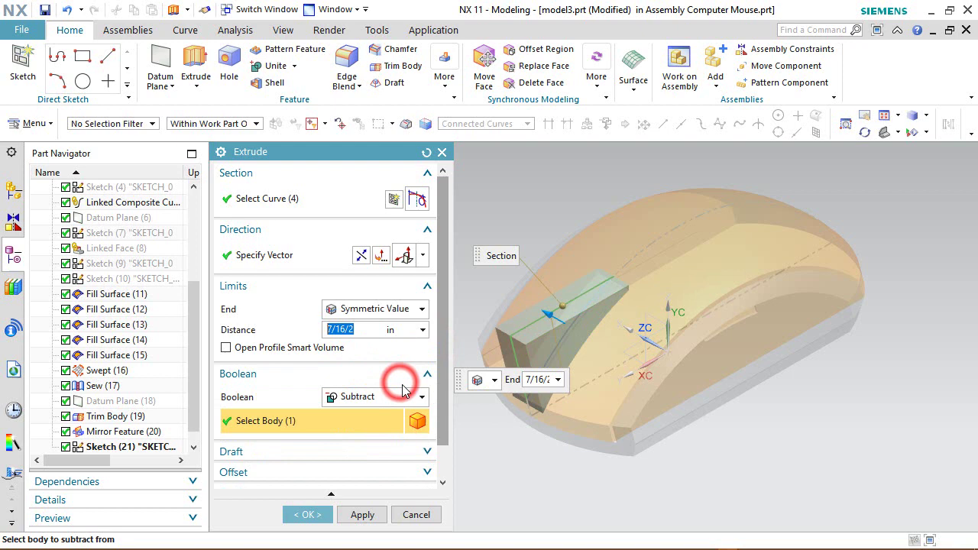
left_click(306, 516)
Hide the sketch used for the front slot cut and save the part
scroll(550, 313, "up", 5)
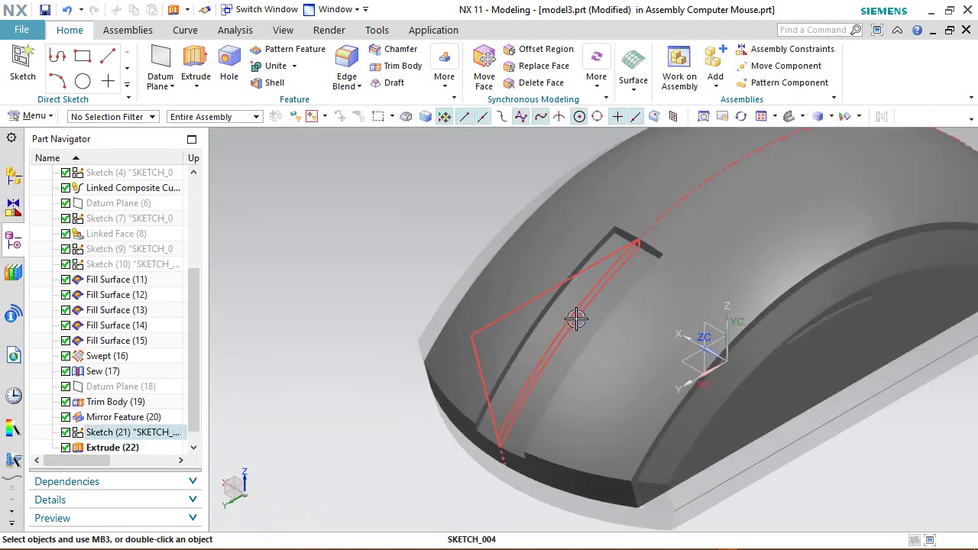
left_click(527, 300)
left_click(638, 278)
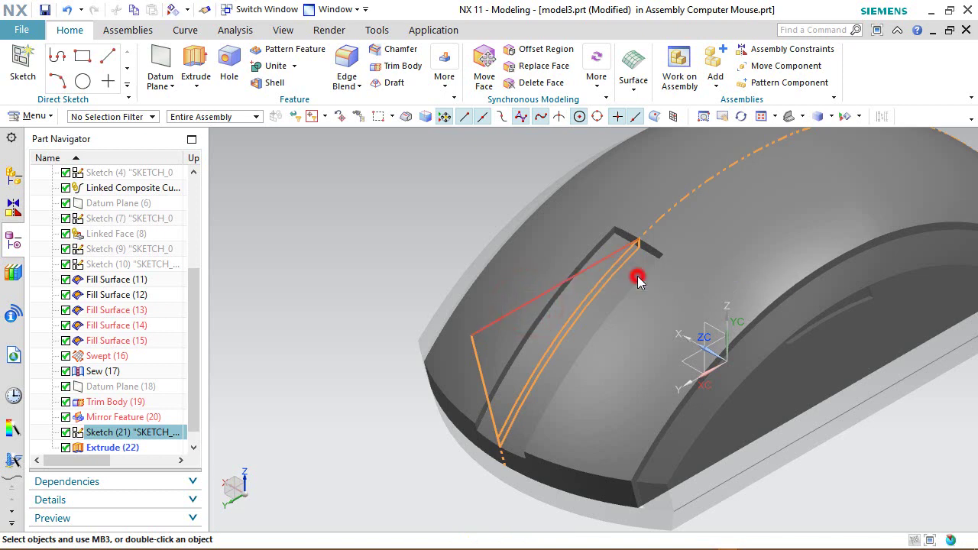
left_click(395, 232)
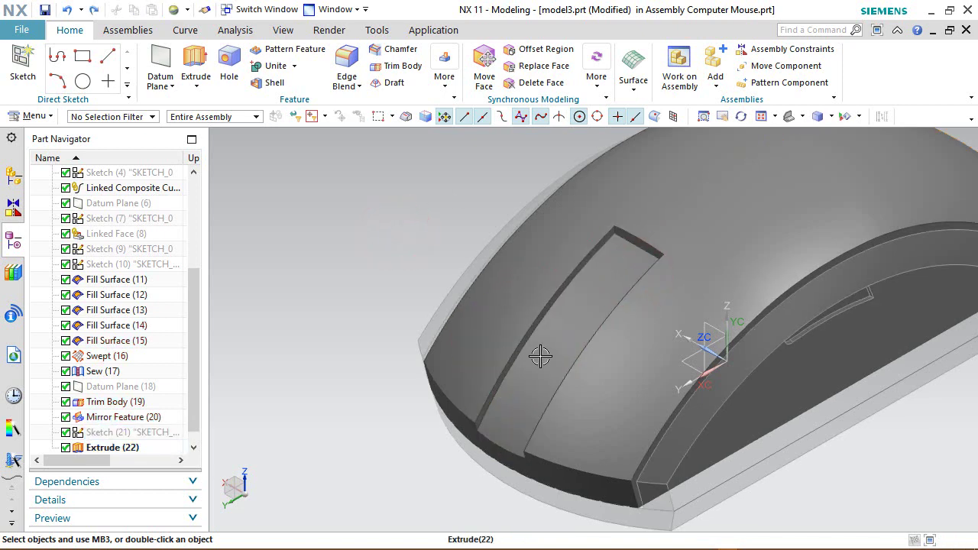
mouse_move(539, 355)
middle_mouse_down()
mouse_move(602, 338)
mouse_move(555, 347)
middle_mouse_up()
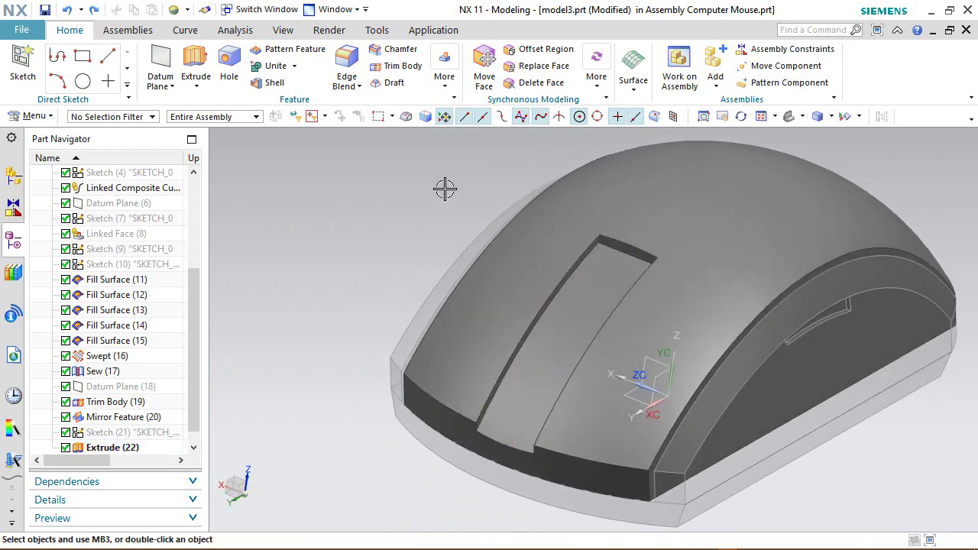
middle_click_drag(445, 189, 430, 229)
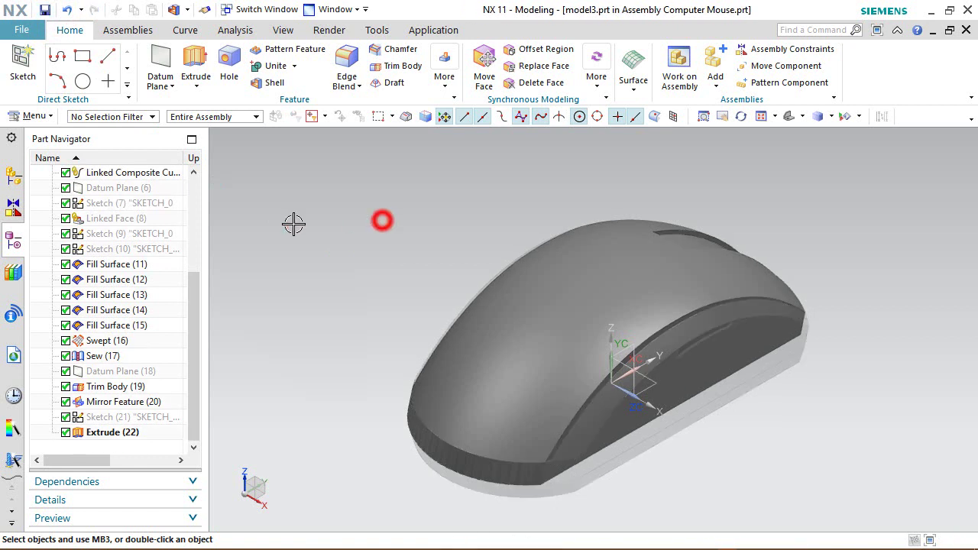
Hide the model2 component in the Computer Mouse assembly and return to the part's feature history
left_click(12, 180)
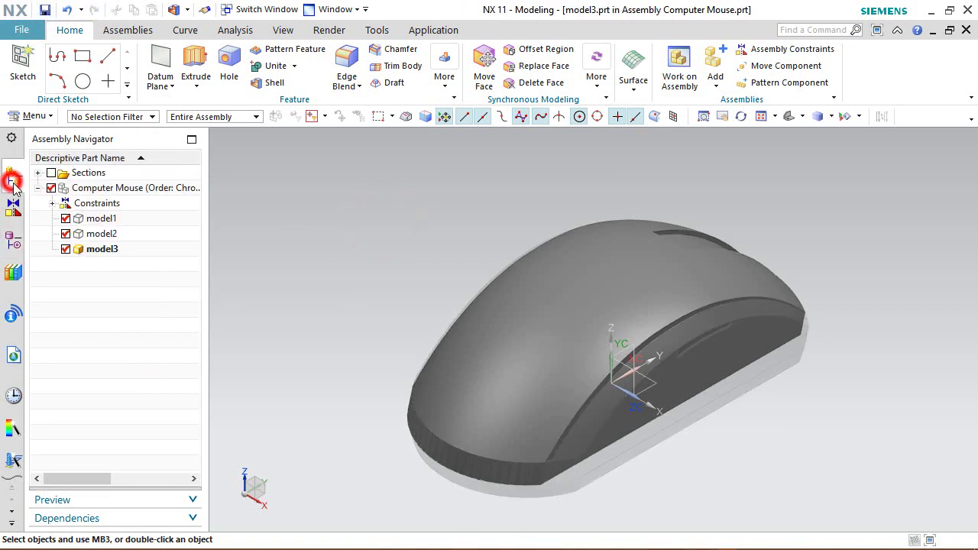
left_click(66, 234)
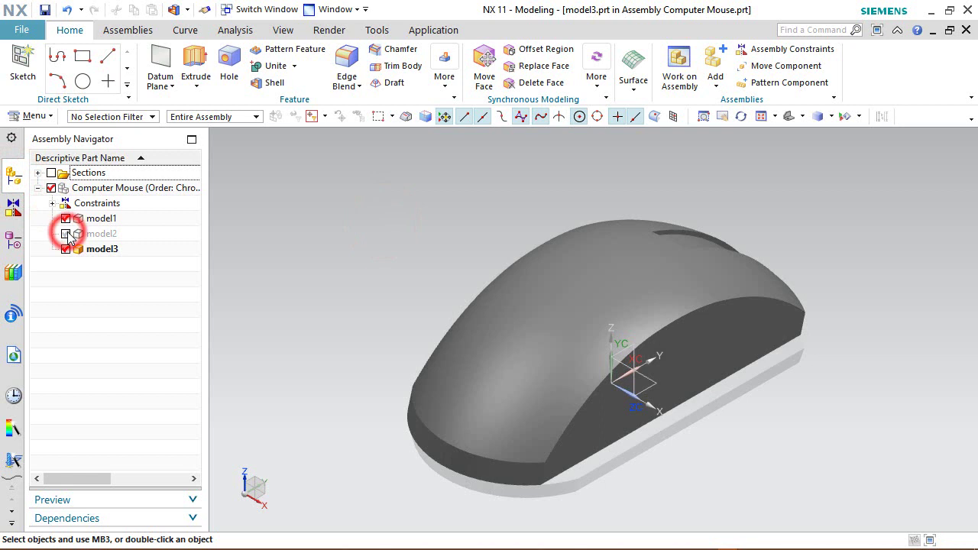
left_click(13, 240)
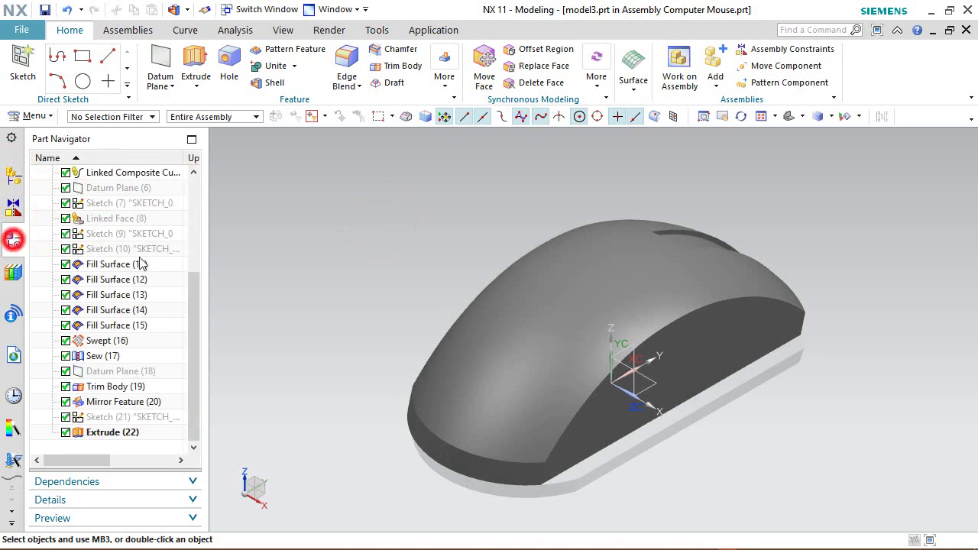
Set up a Remove Faces, then Shell operation with 1/32 in thickness, piercing the near flat side face
left_click(238, 346)
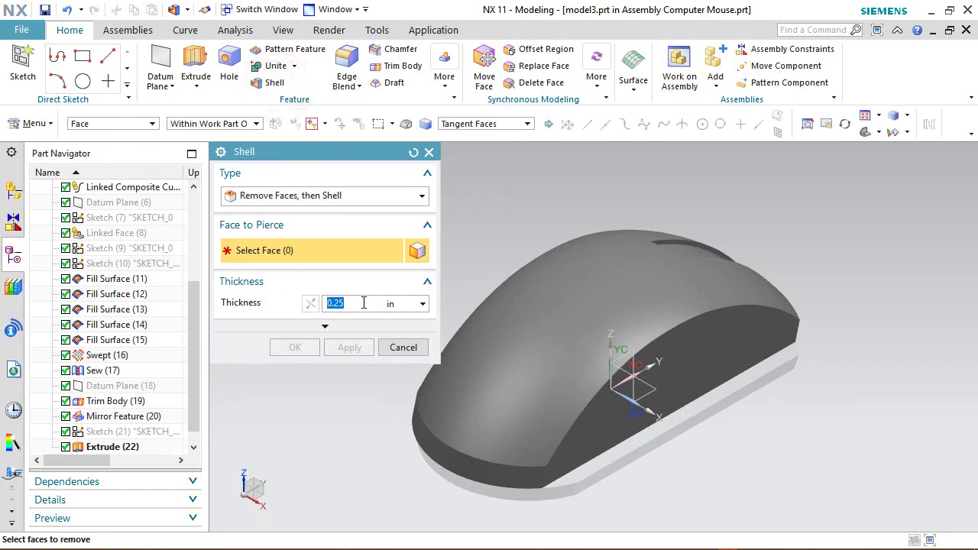
key("Return")
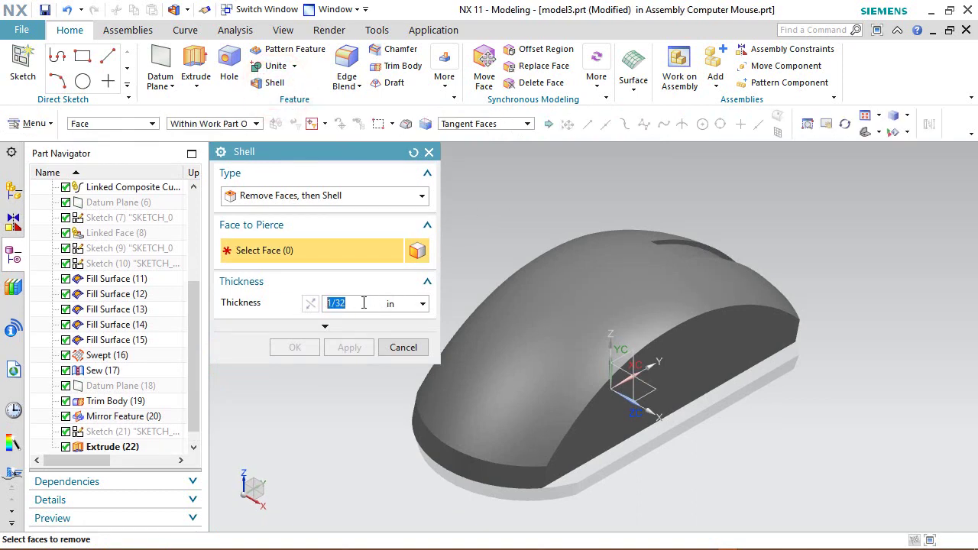
left_click(609, 422)
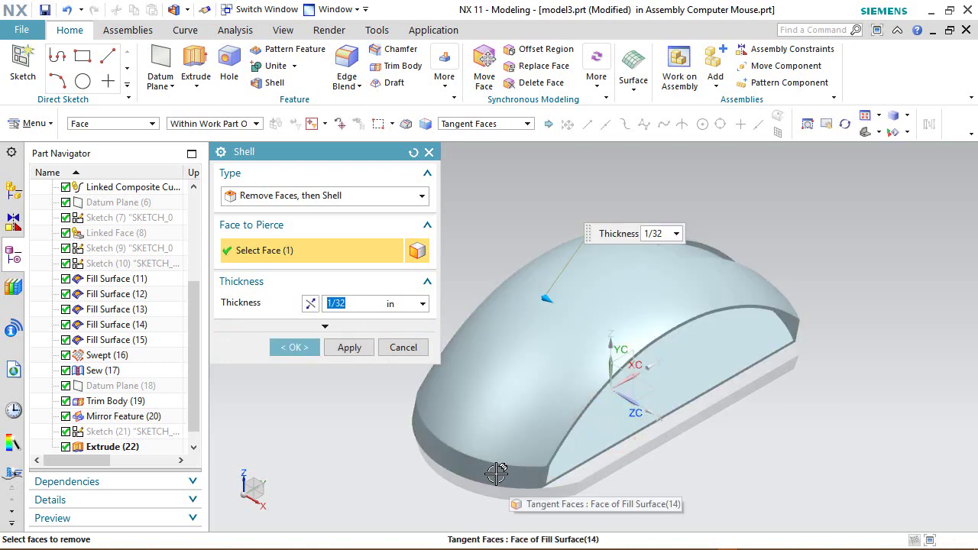
left_click(525, 125)
left_click(481, 136)
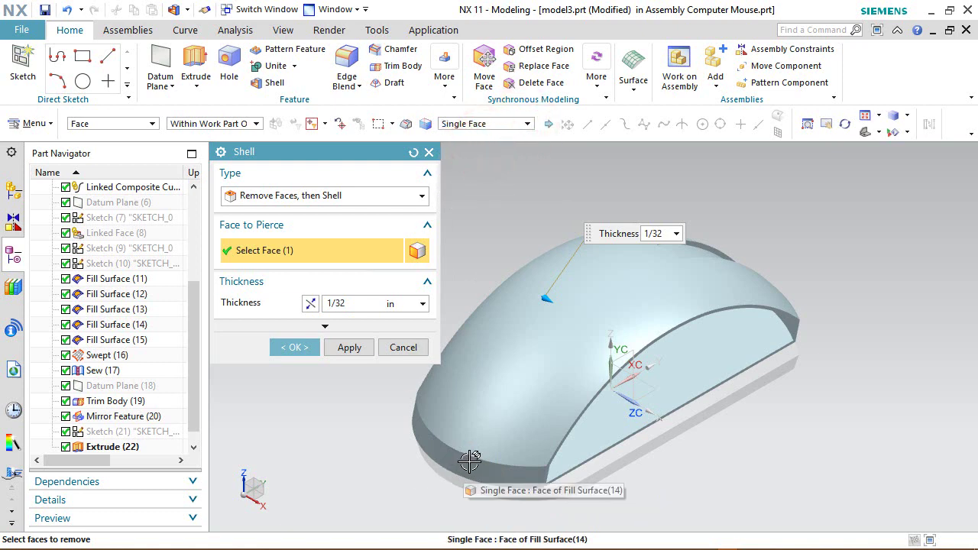
left_click(492, 125)
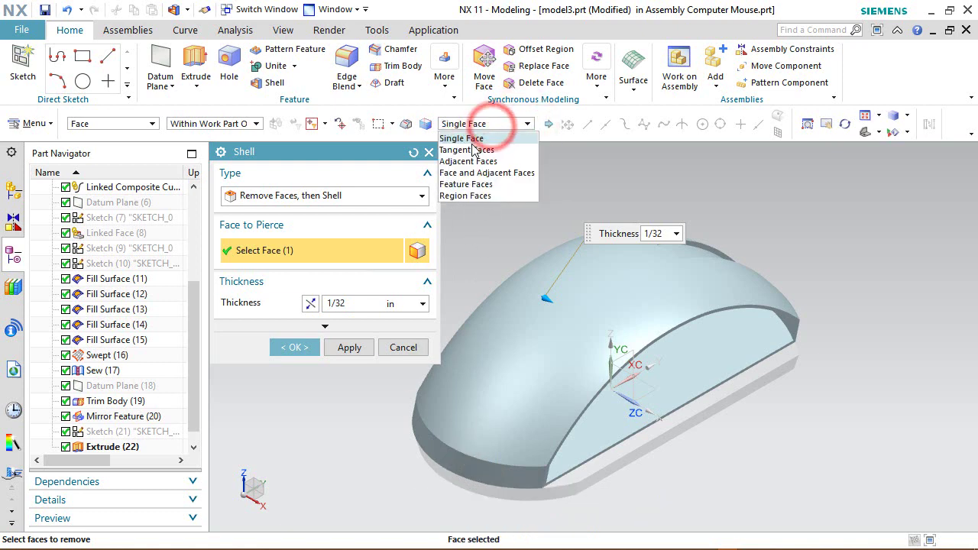
left_click(477, 151)
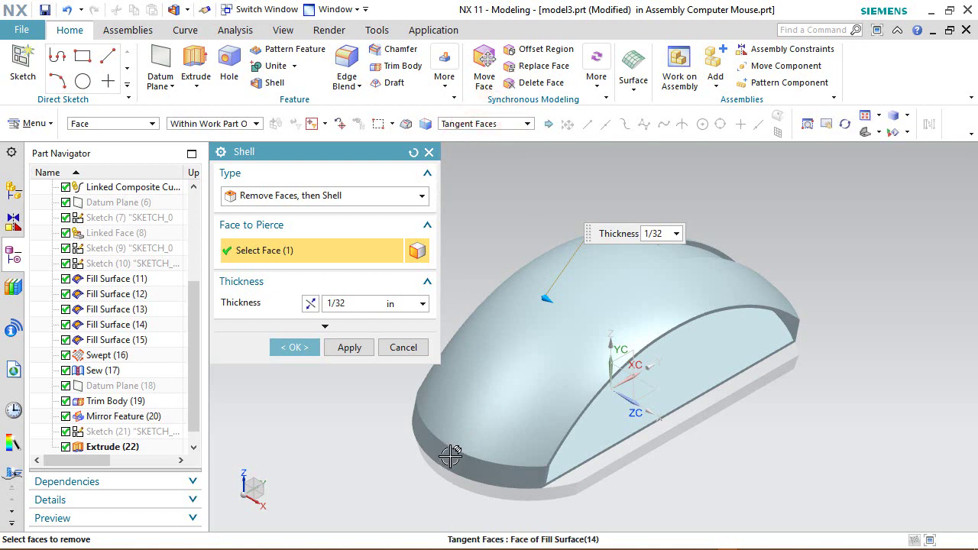
Add the opposite side face and the lower band face at the rear as faces to pierce, and complete the shell
middle_click_drag(450, 456, 552, 421)
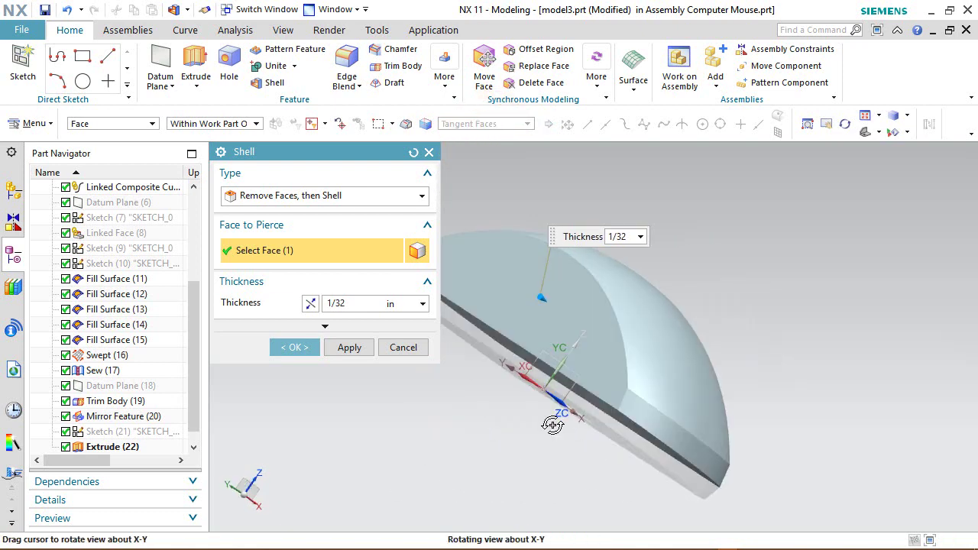
left_click(492, 277)
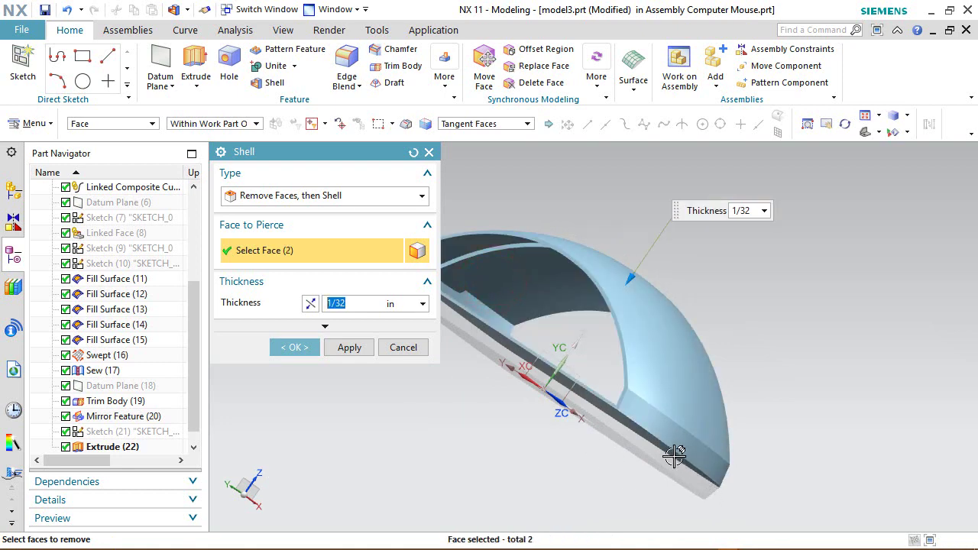
middle_click_drag(675, 455, 599, 420)
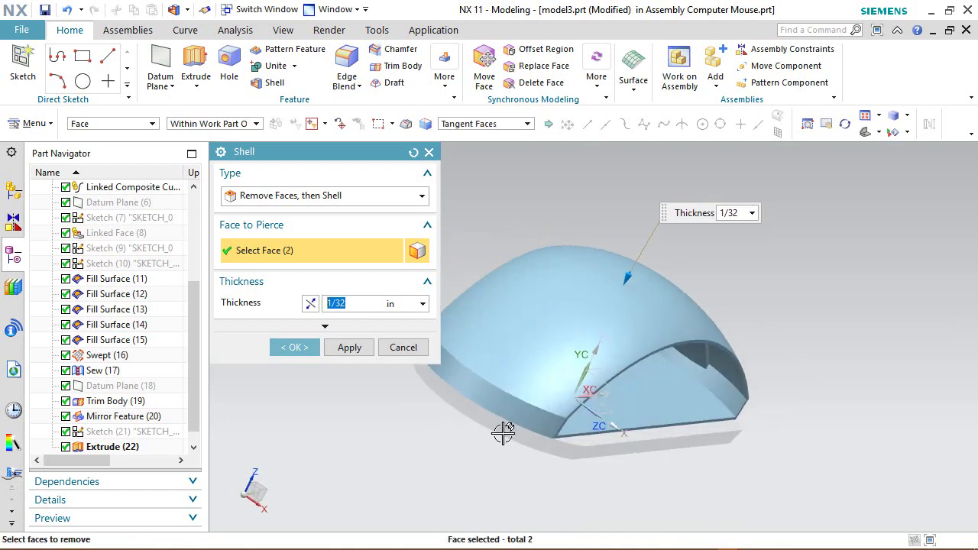
left_click(490, 392)
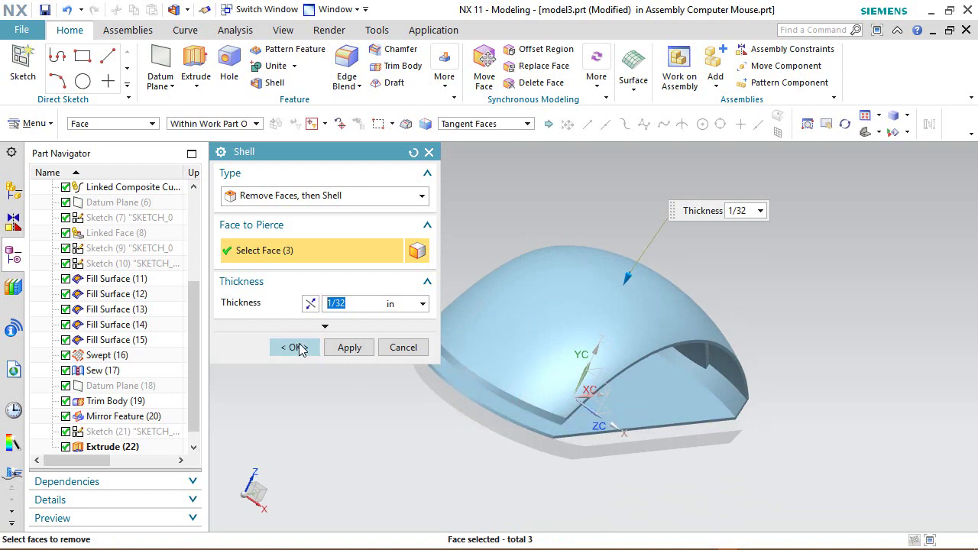
left_click(881, 135)
left_click(894, 116)
left_click(915, 154)
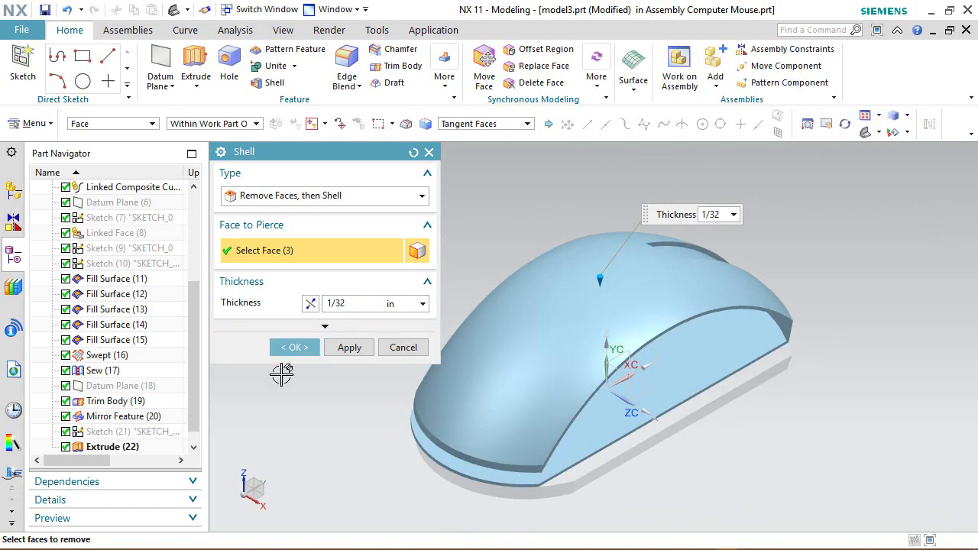
left_click(298, 348)
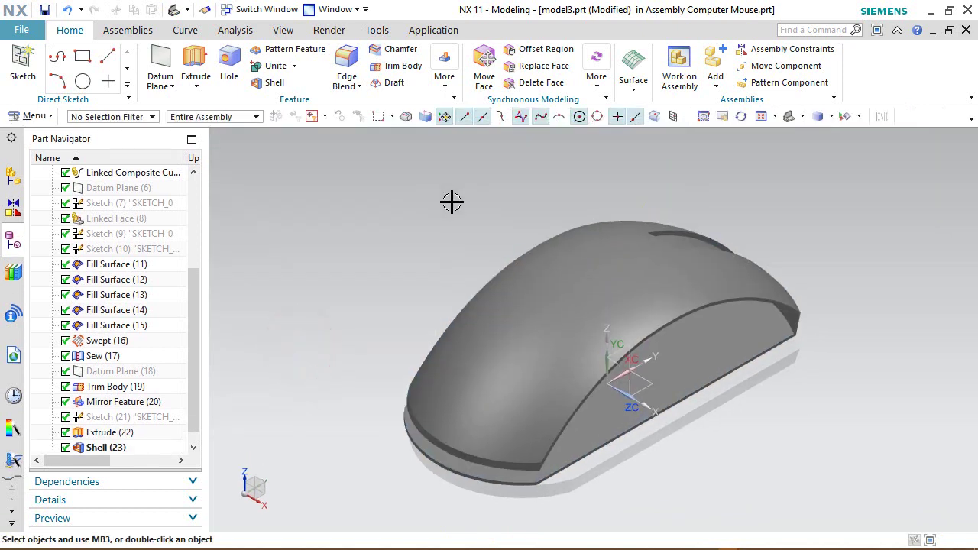
Check the hollowed mouse body from below and save the part
middle_click_drag(584, 445, 560, 404)
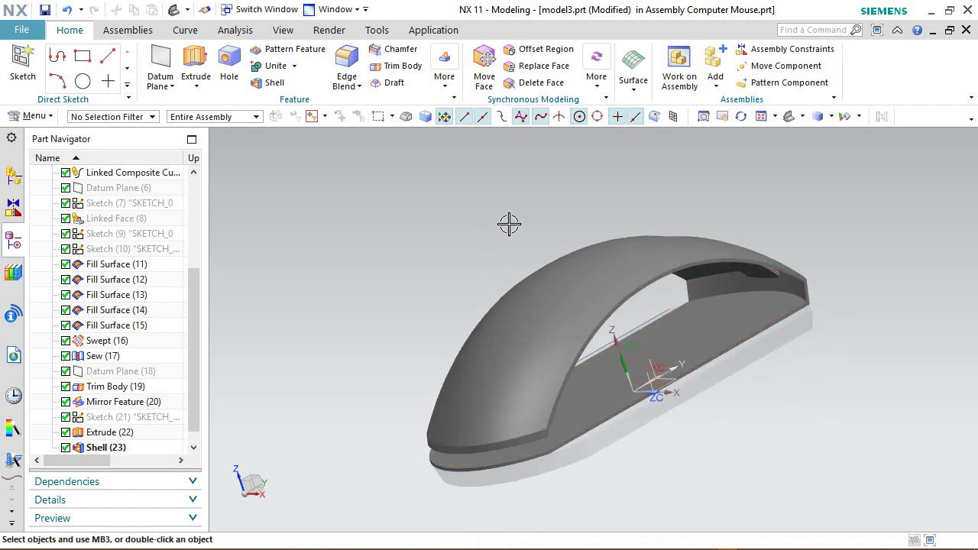
middle_click_drag(509, 223, 465, 214)
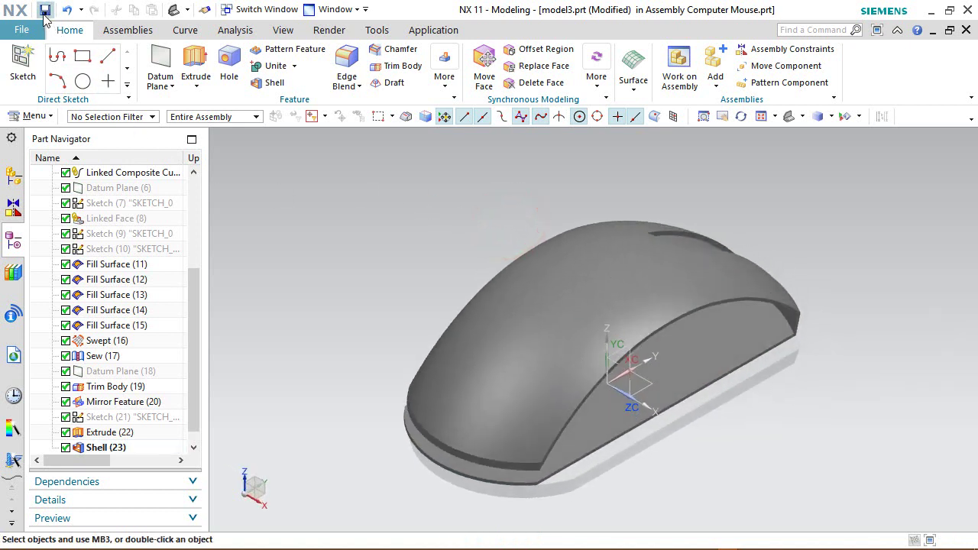
left_click(395, 201)
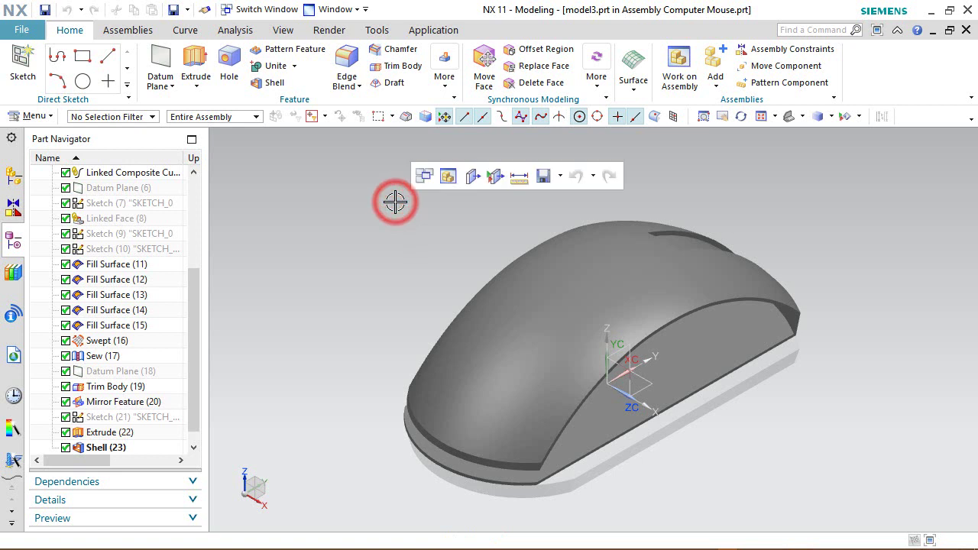
Create a datum plane 1/32 in above model1's top face, selecting within the entire assembly with an interpart link and reusing the existing linked face
left_click(160, 57)
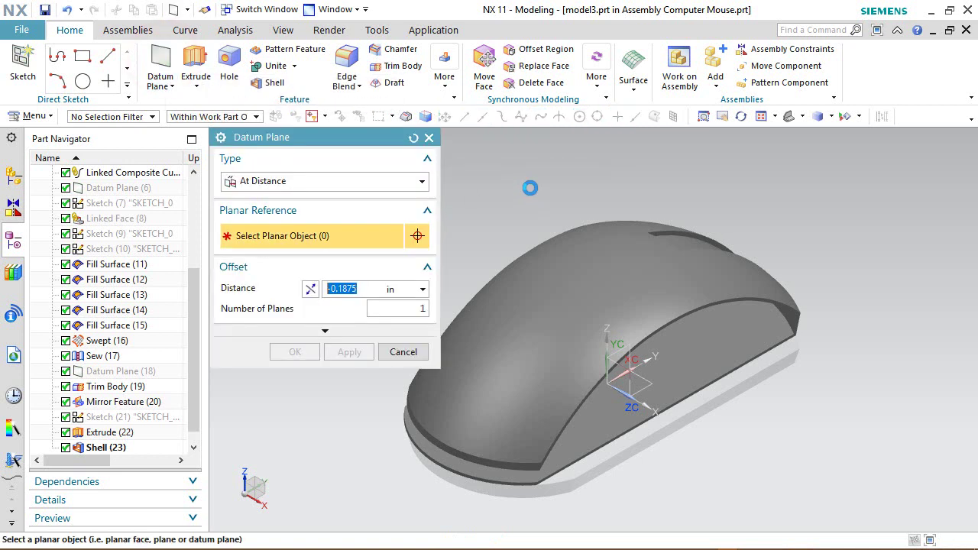
left_click(256, 116)
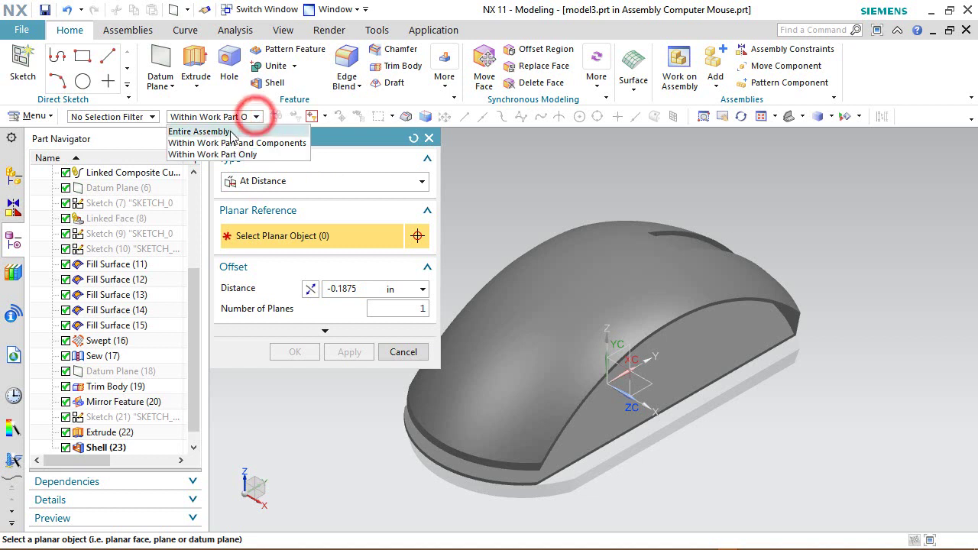
left_click(229, 128)
left_click(276, 116)
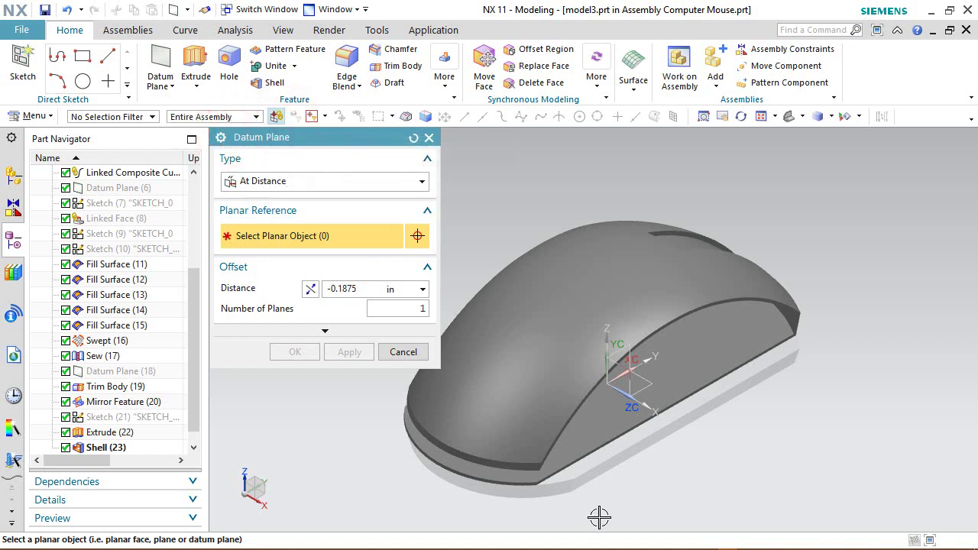
scroll(599, 518, "down", 2)
left_click(565, 440)
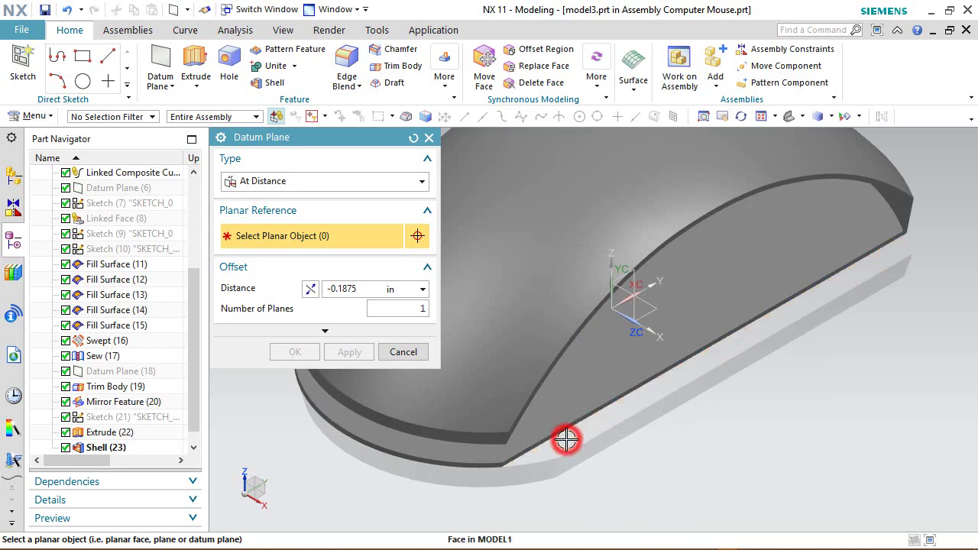
left_click(573, 436)
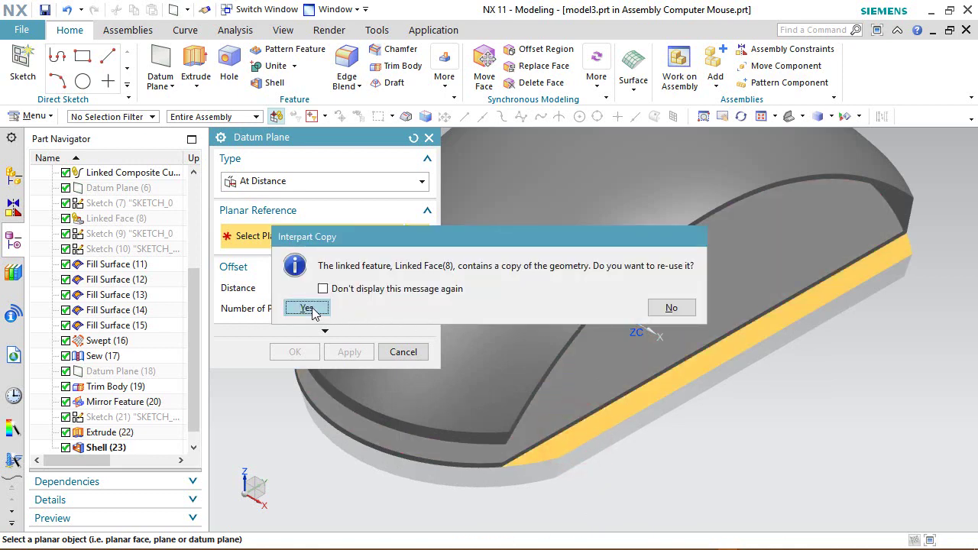
left_click(307, 308)
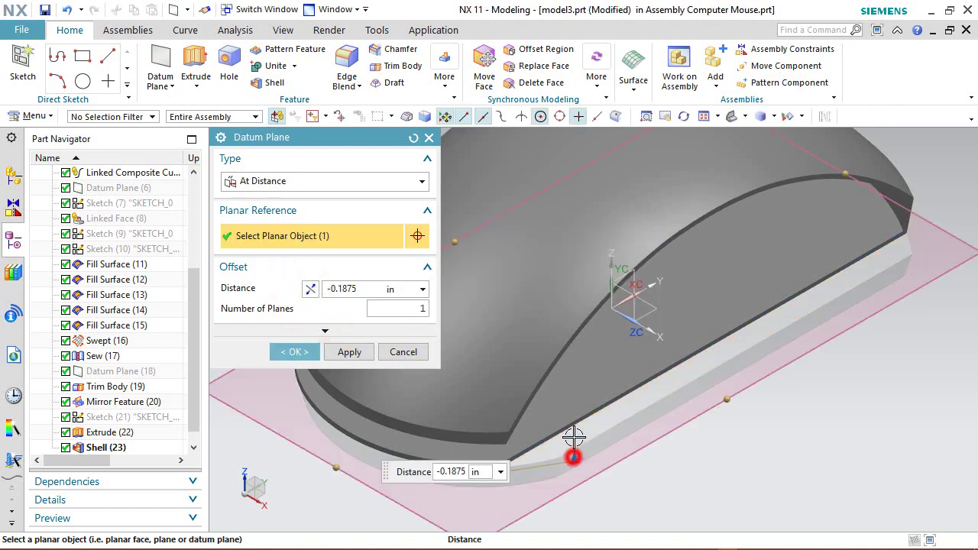
left_click_drag(573, 436, 574, 391)
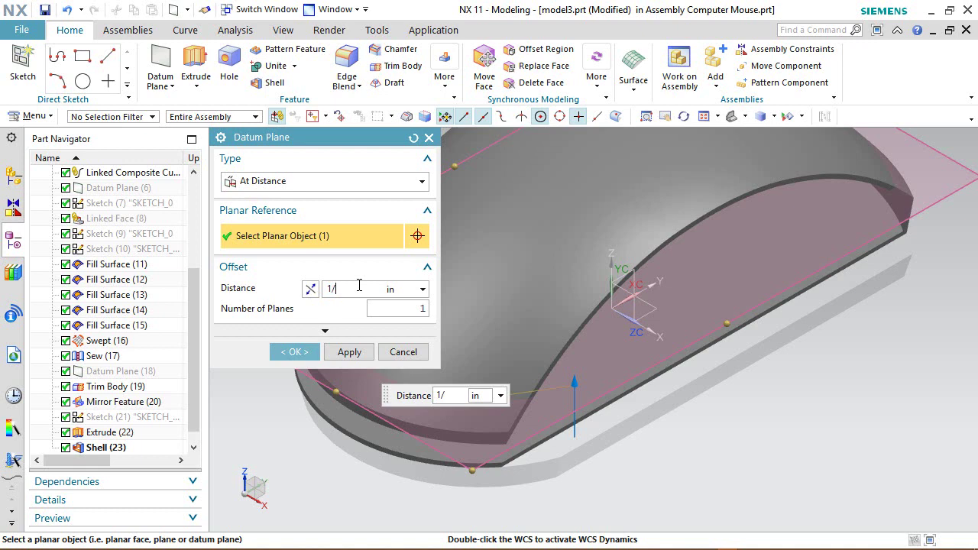
key("Return")
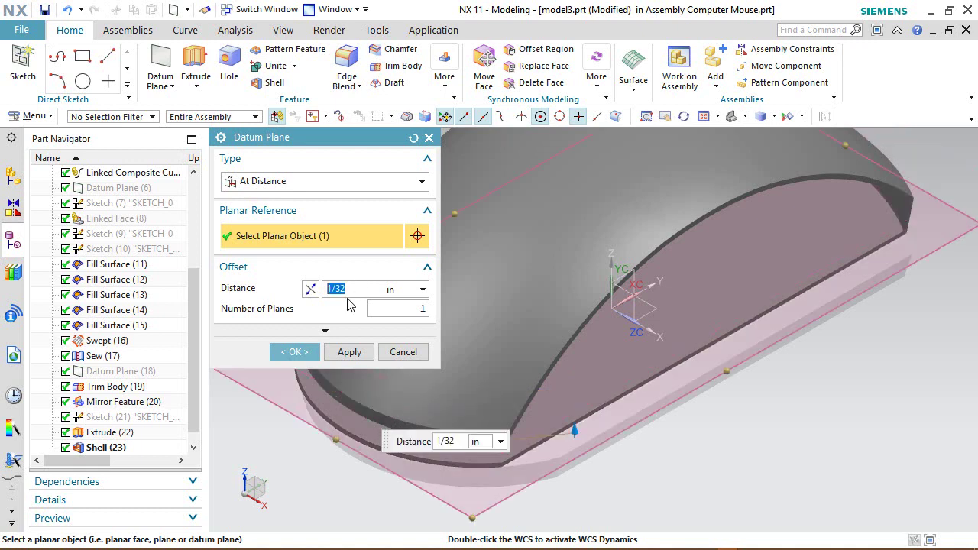
left_click(304, 353)
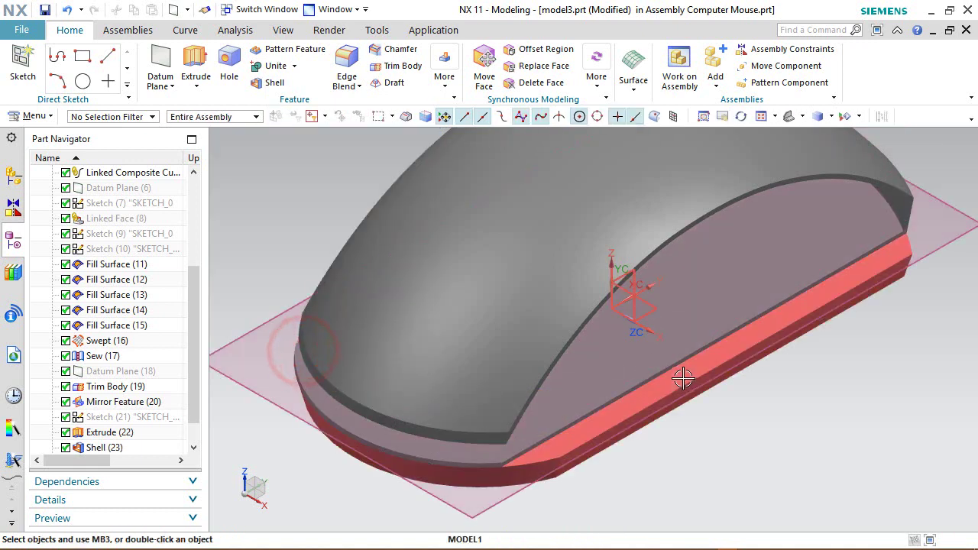
Examine the new datum plane against the lower edge of the shelled body in a side view and return to the trimetric view
mouse_move(634, 337)
middle_mouse_down()
mouse_move(665, 362)
mouse_move(636, 350)
middle_mouse_up()
right_click(638, 197)
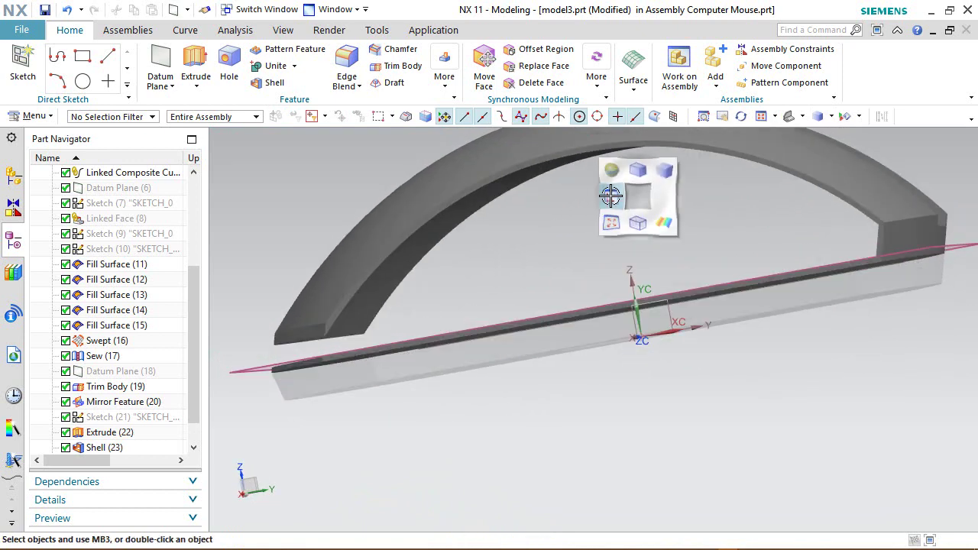
left_click(610, 196)
scroll(932, 313, "up", 3)
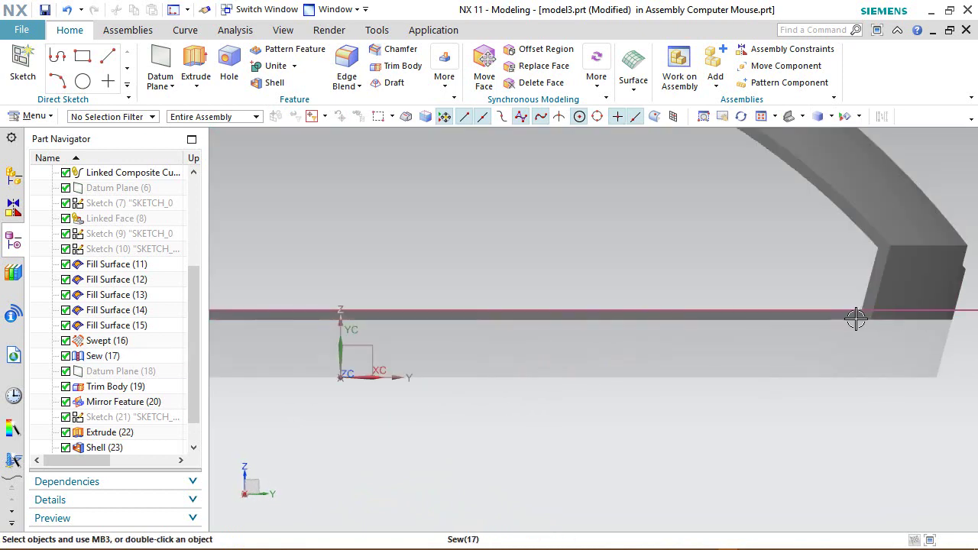
scroll(814, 361, "down", 4)
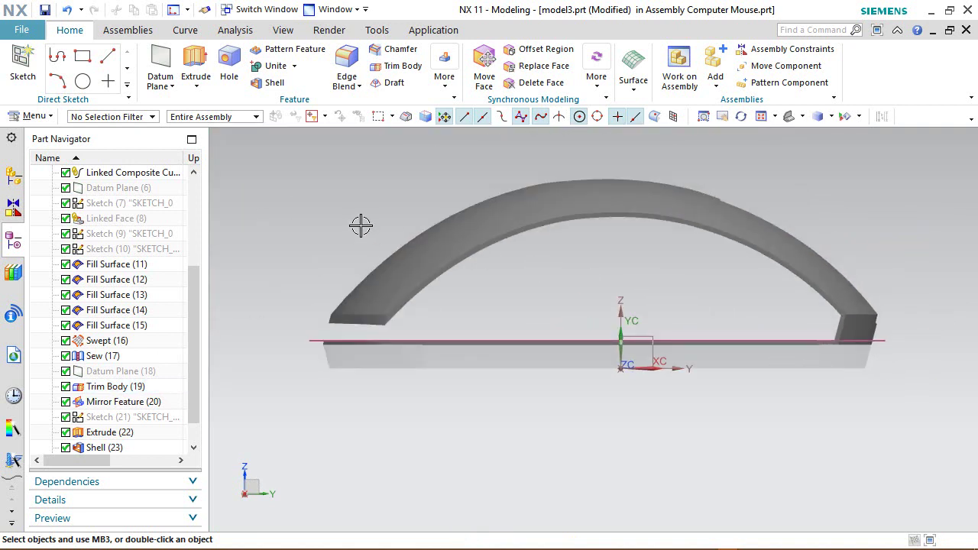
right_click(317, 177)
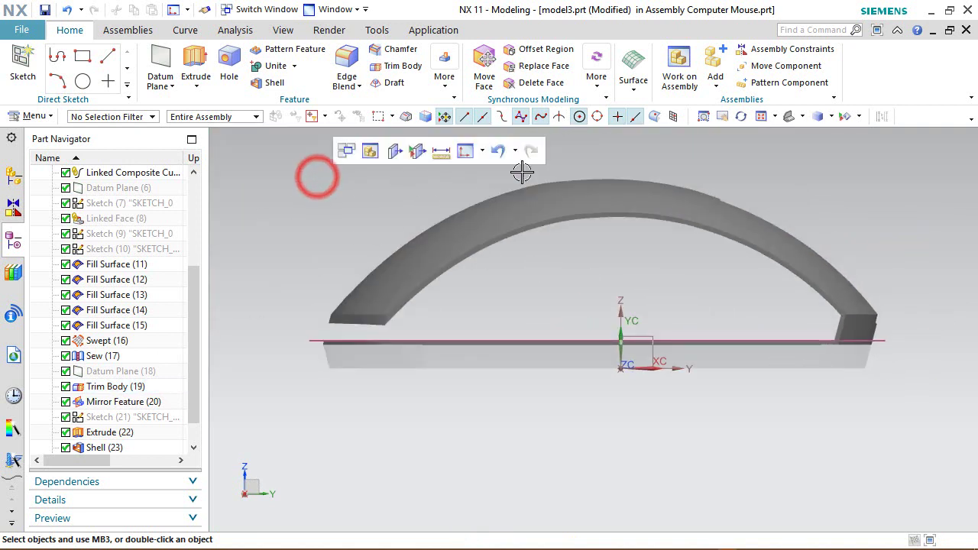
left_click(789, 116)
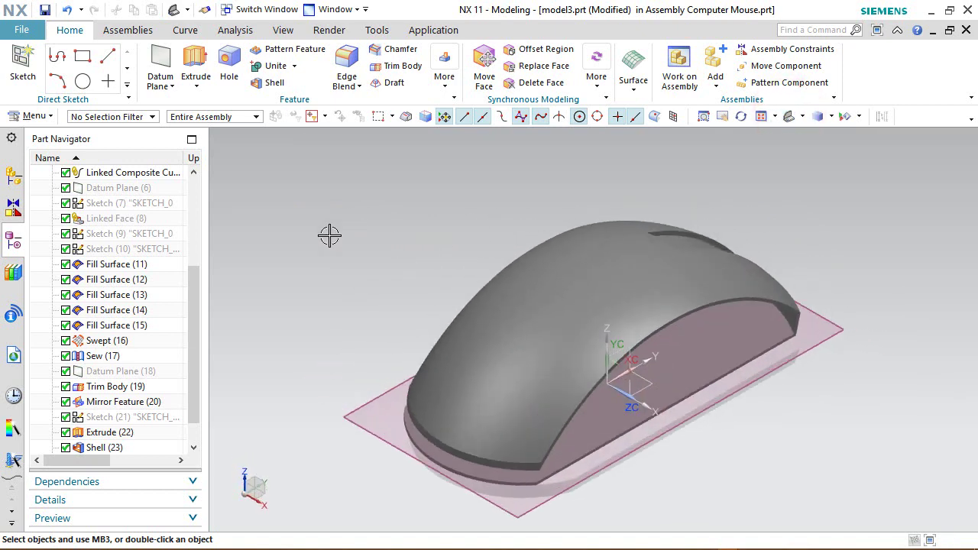
Edit the Shell feature to add the flat bottom face as another face to pierce
left_click(105, 450)
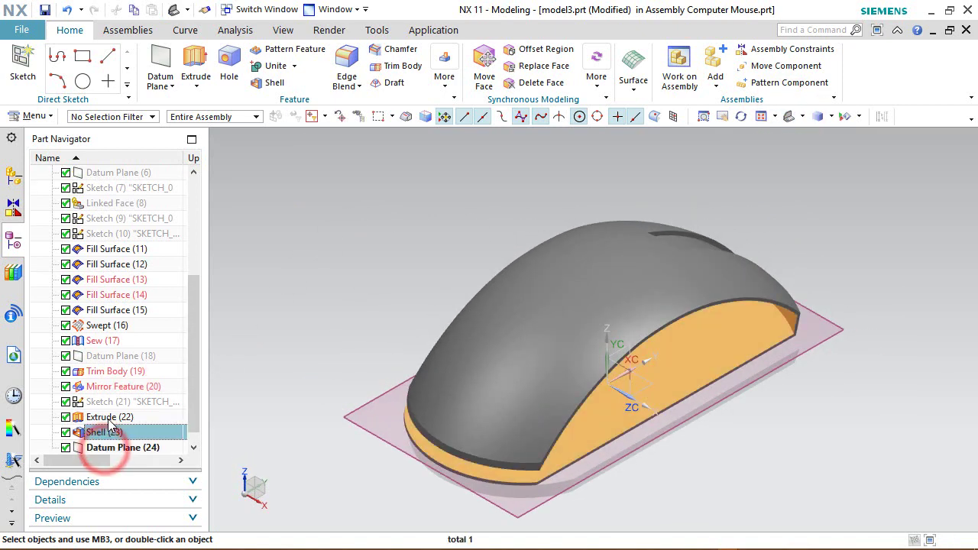
right_click(107, 432)
left_click(176, 80)
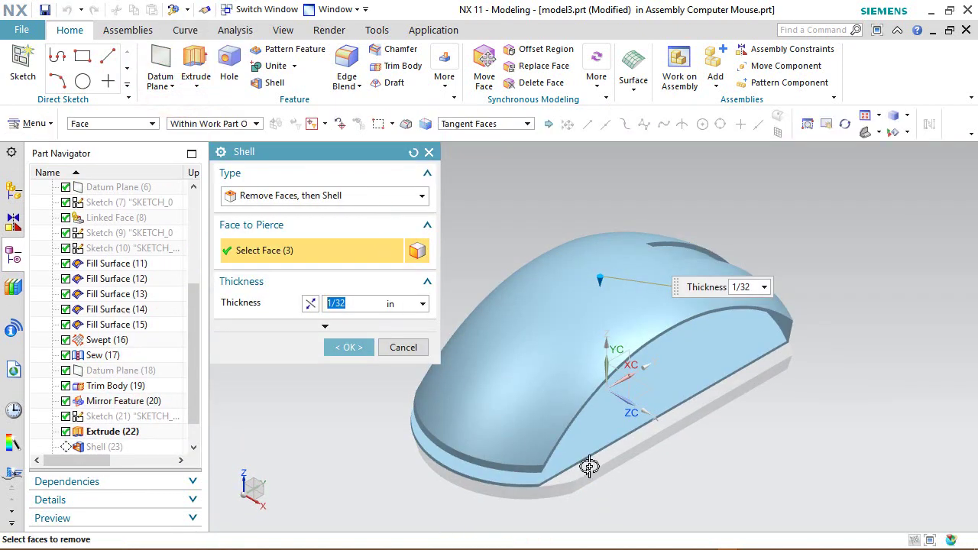
middle_click_drag(589, 467, 550, 358)
left_click(550, 358)
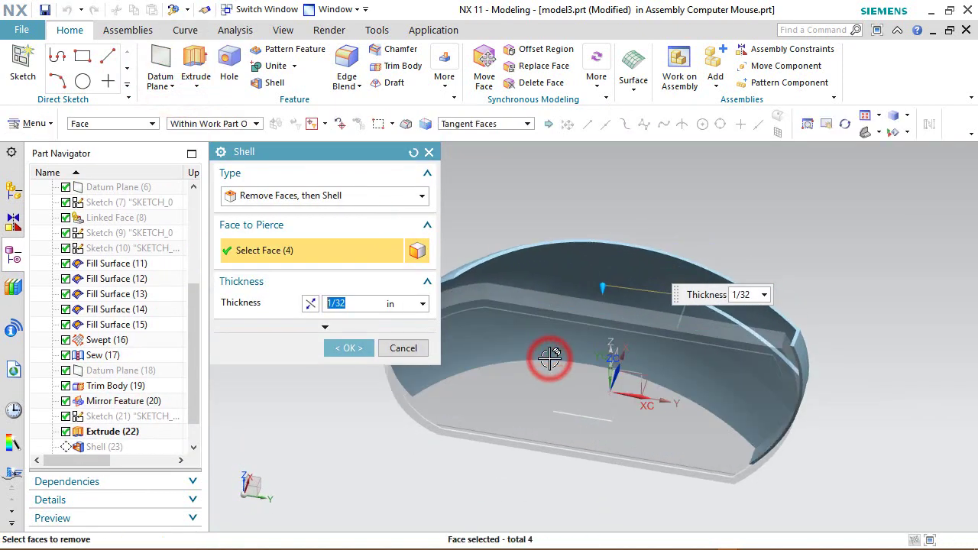
left_click(350, 349)
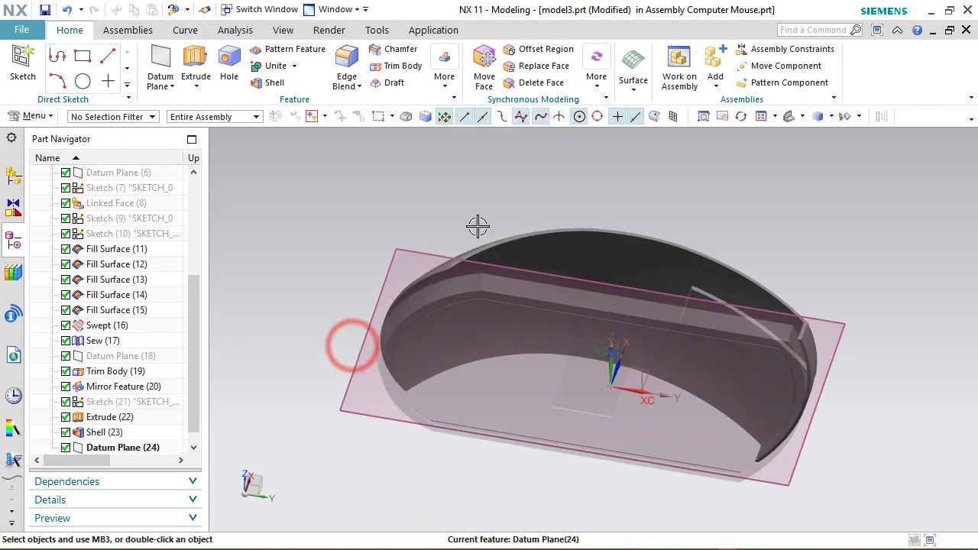
Trim the shelled body with the datum plane 1/32 in above the base, reversing the direction to keep the portion above it
middle_click_drag(476, 226, 361, 179)
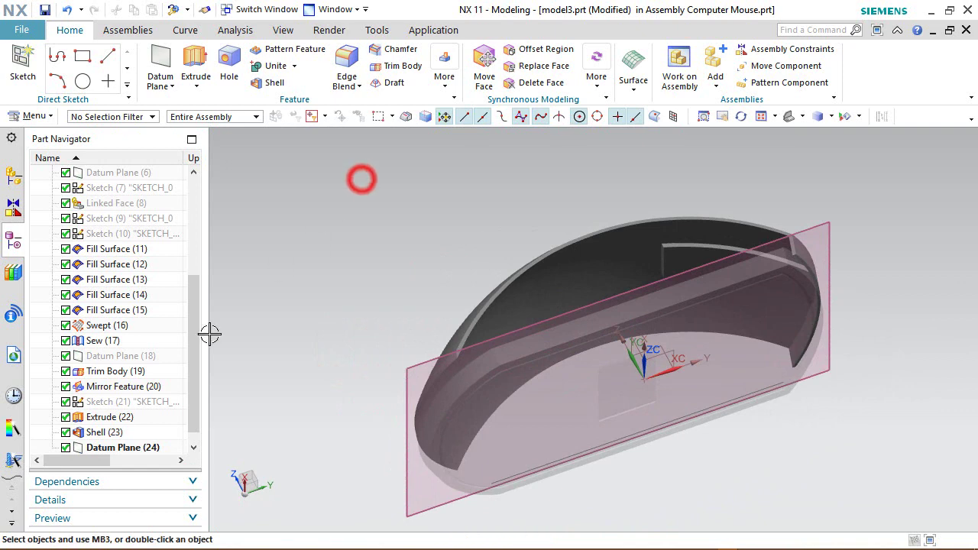
scroll(193, 378, "down", 1)
middle_click_drag(451, 248, 393, 278)
right_click_drag(662, 187, 639, 184)
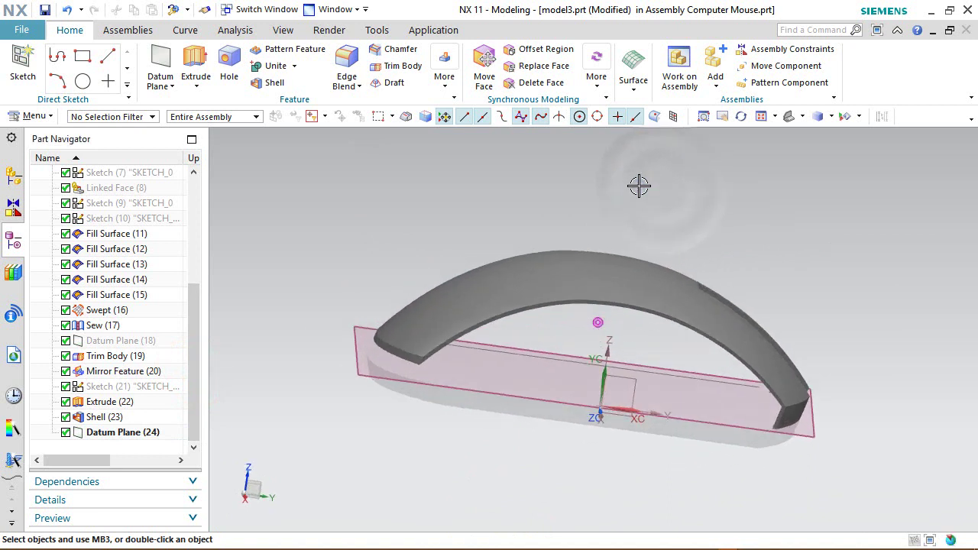
scroll(890, 419, "down", 2)
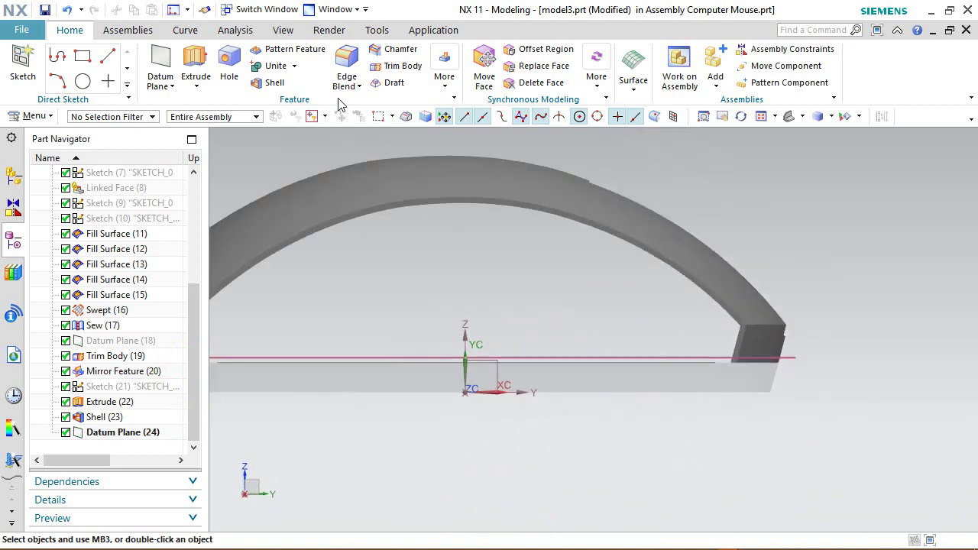
left_click(389, 67)
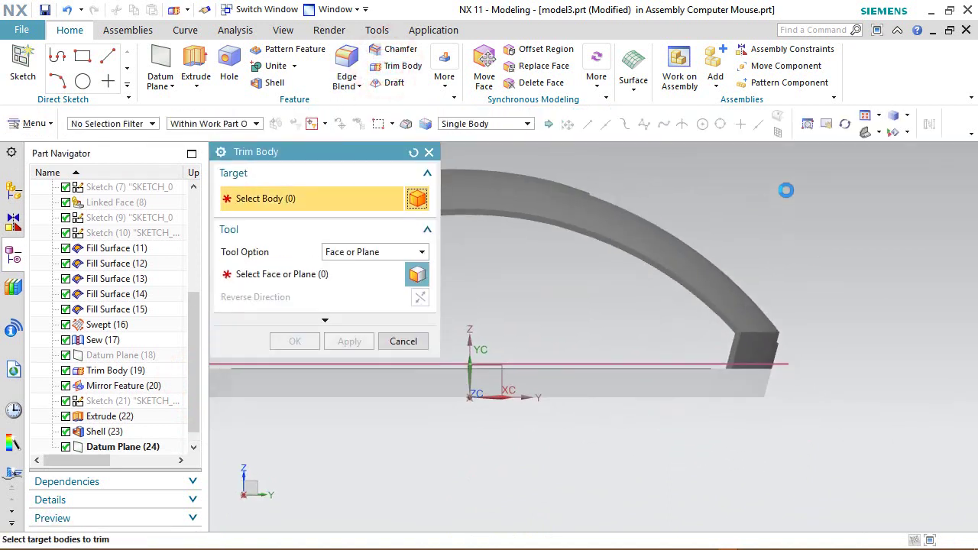
left_click(642, 225)
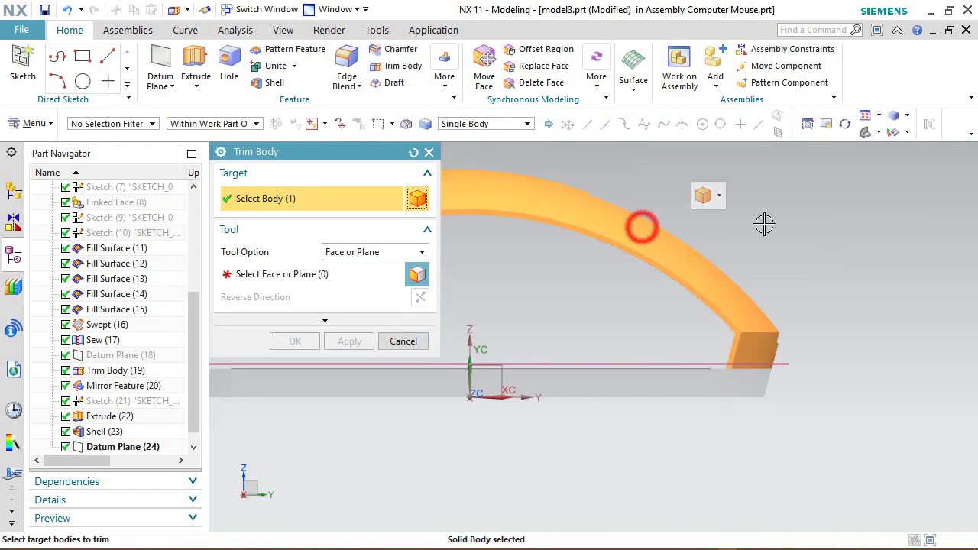
left_click(298, 274)
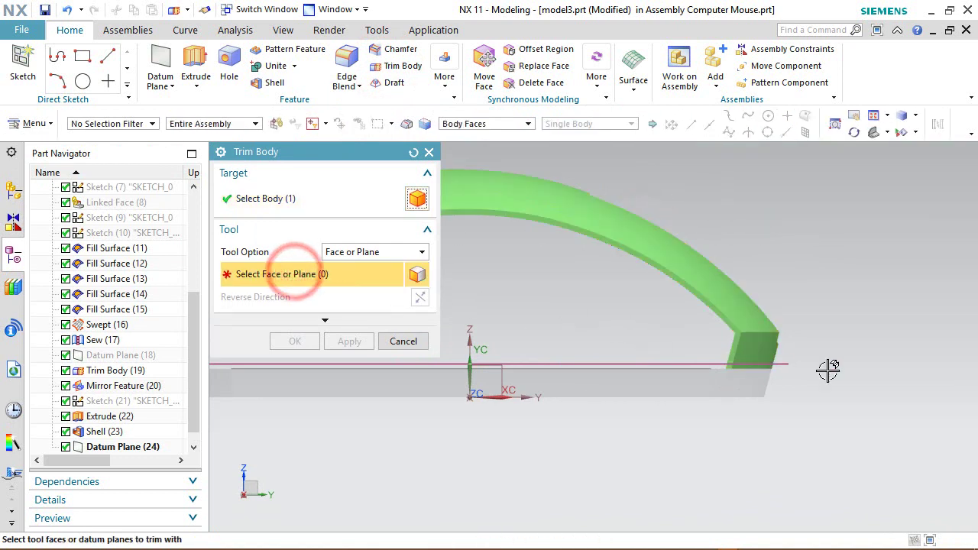
scroll(775, 367, "down", 2)
left_click(775, 363)
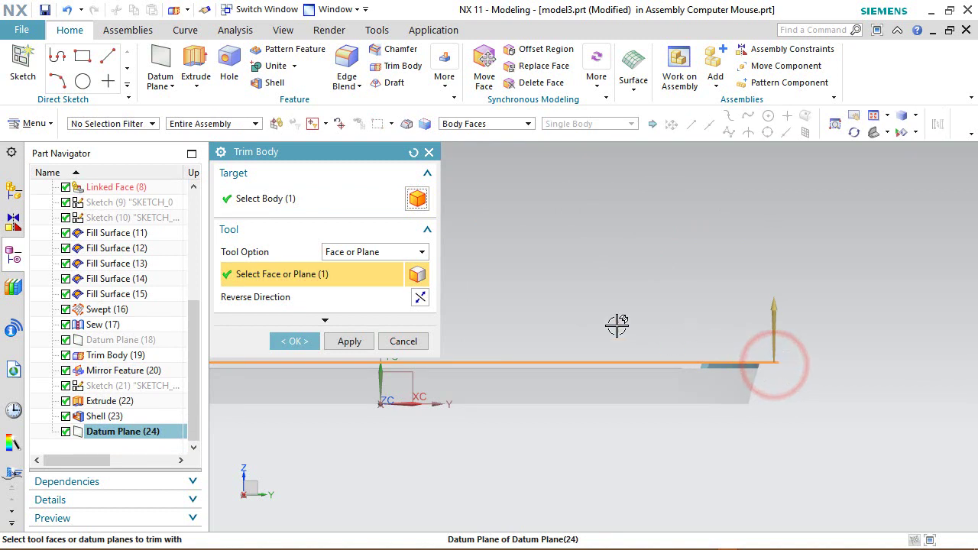
left_click(420, 298)
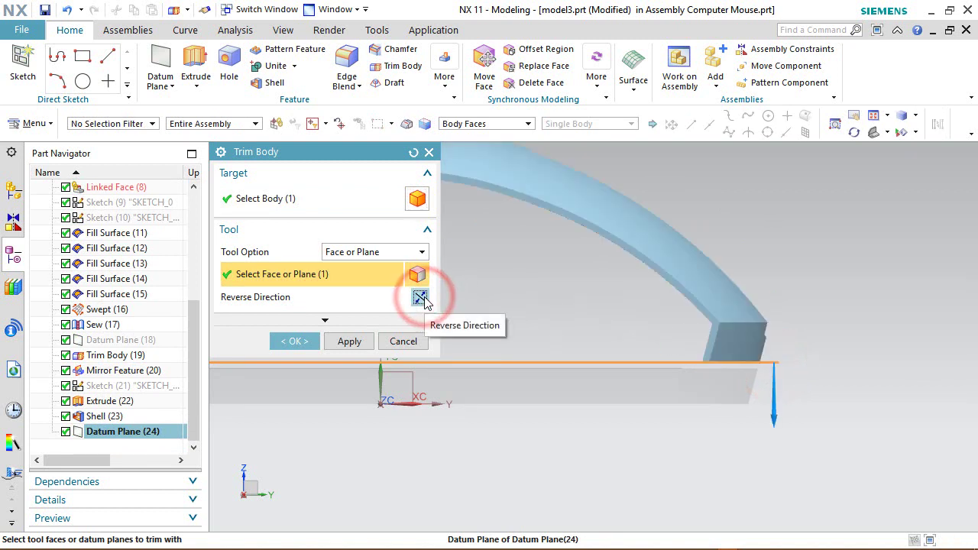
left_click(306, 341)
Hide the datum plane used for the trim and return to the trimetric view
scroll(812, 353, "up", 3)
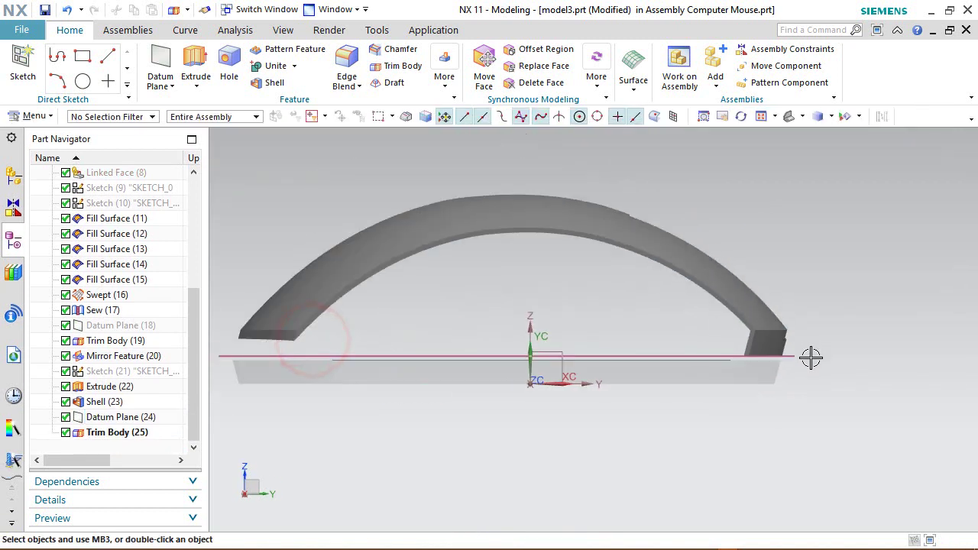
left_click(128, 418)
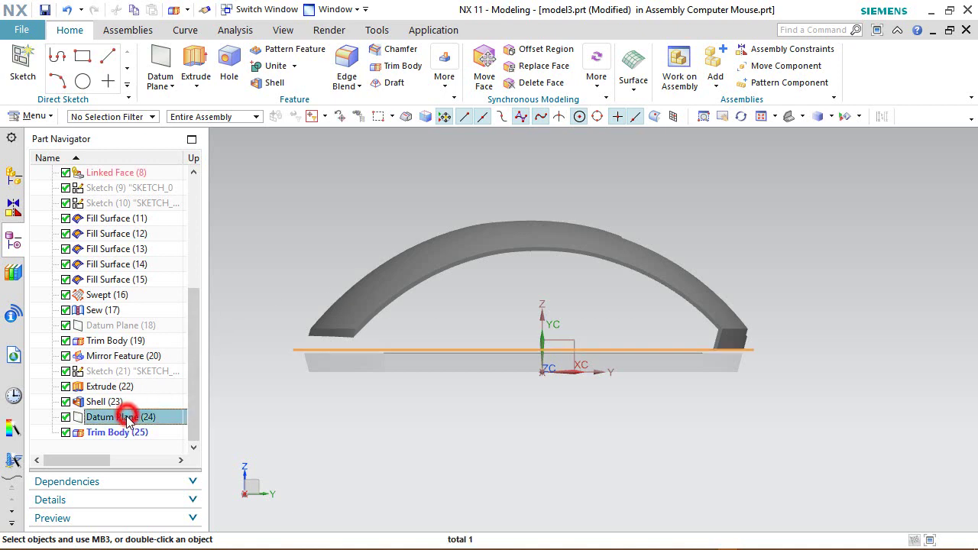
right_click(129, 418)
left_click(153, 10)
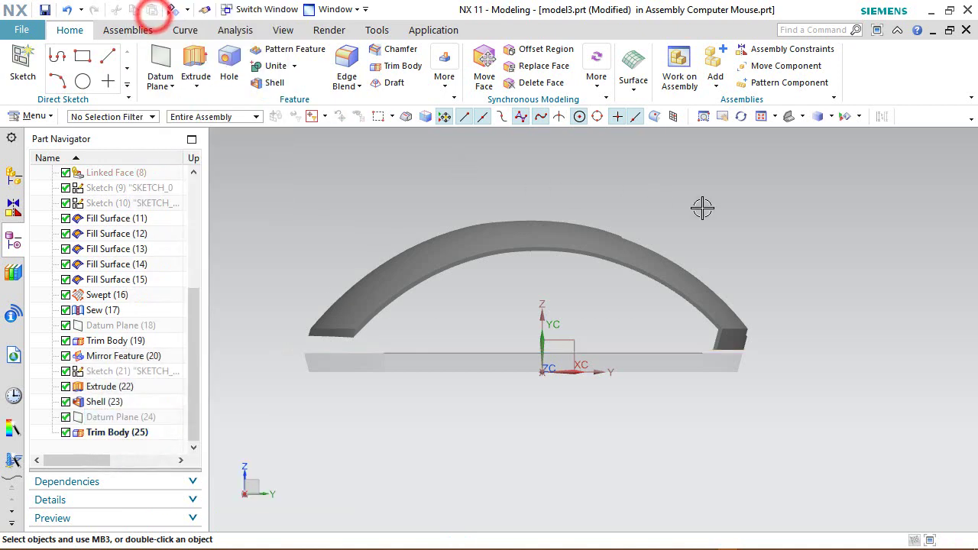
left_click(786, 116)
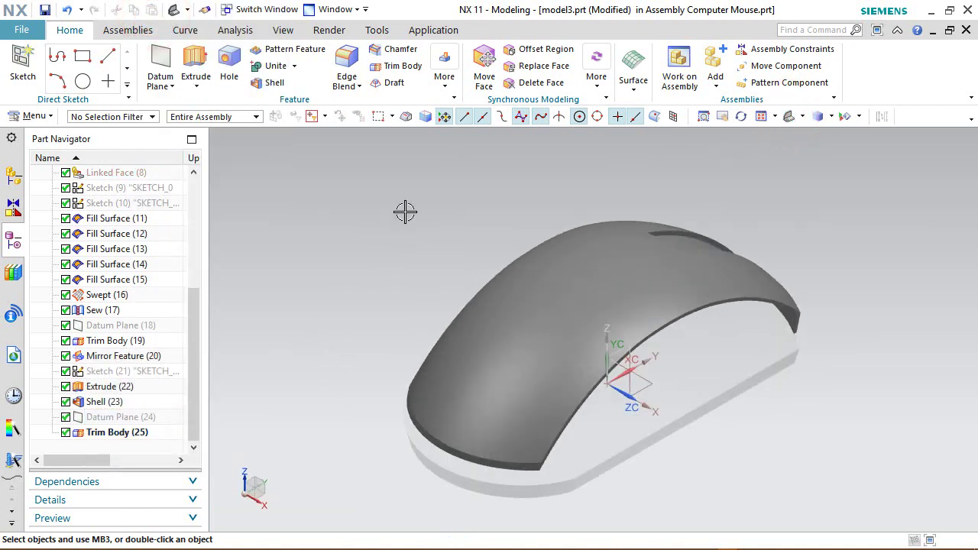
Split the trimmed shell body into two bodies with the vertical XZ datum plane through the coordinate system origin
left_click(446, 85)
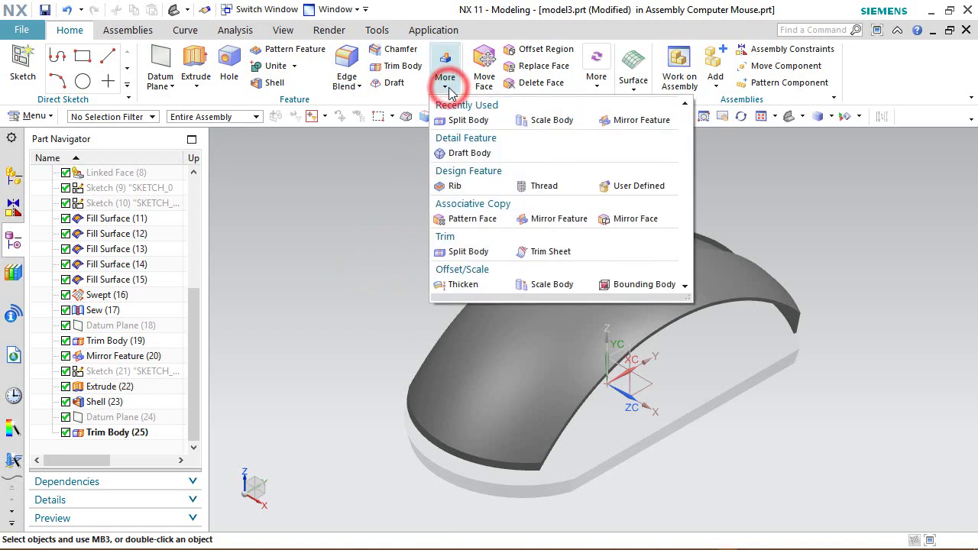
left_click(469, 252)
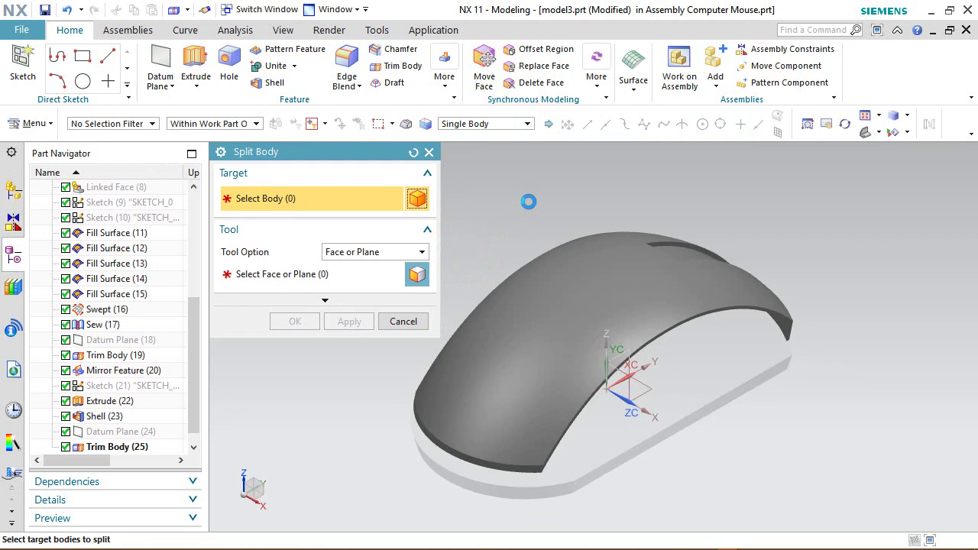
left_click(565, 298)
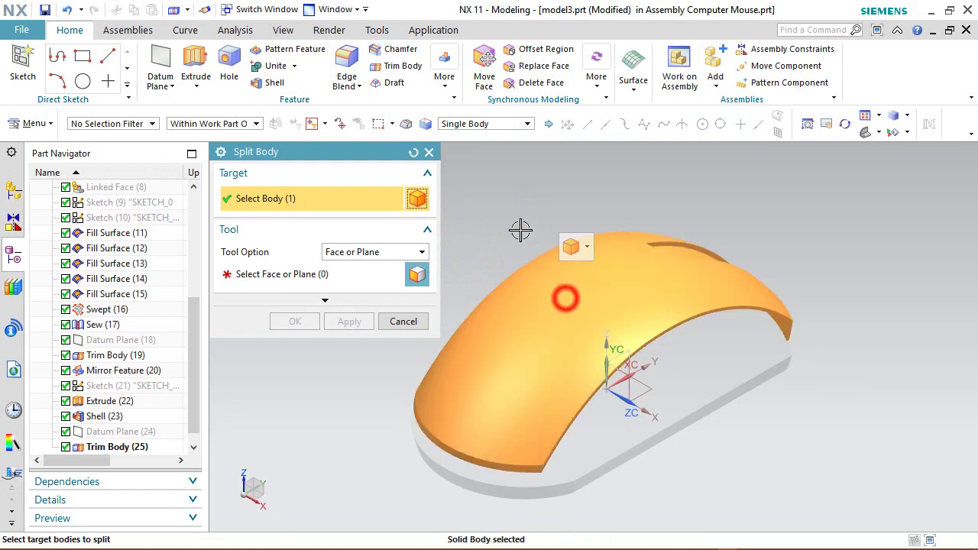
left_click(305, 277)
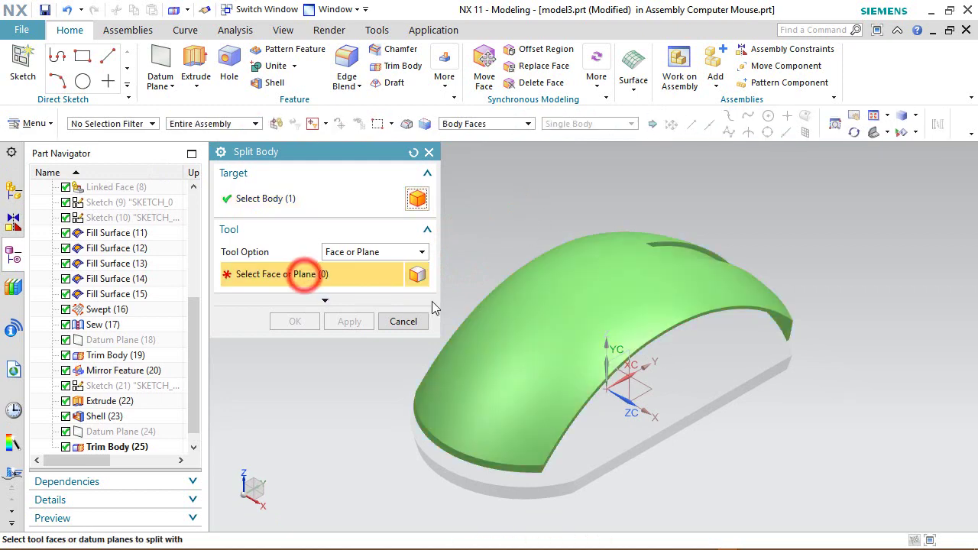
left_click(623, 369)
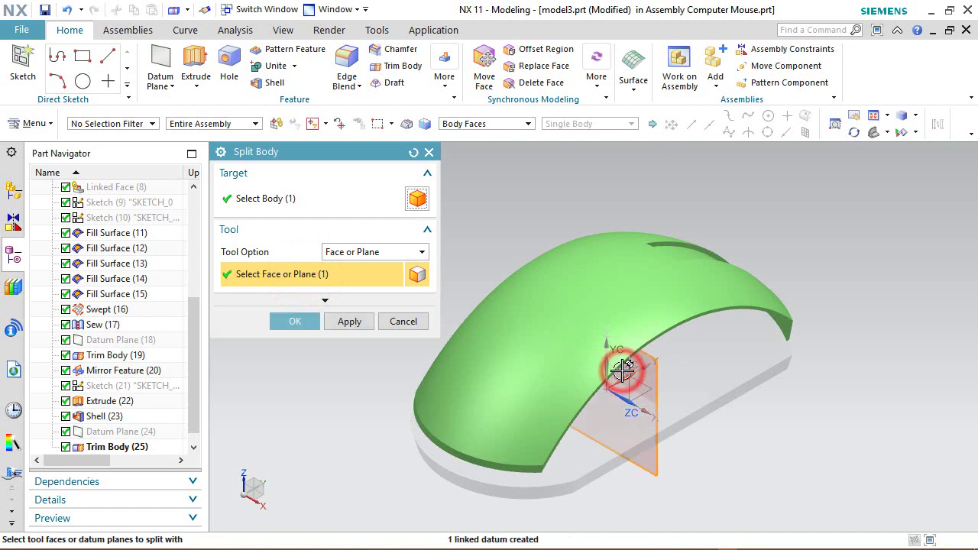
left_click(300, 320)
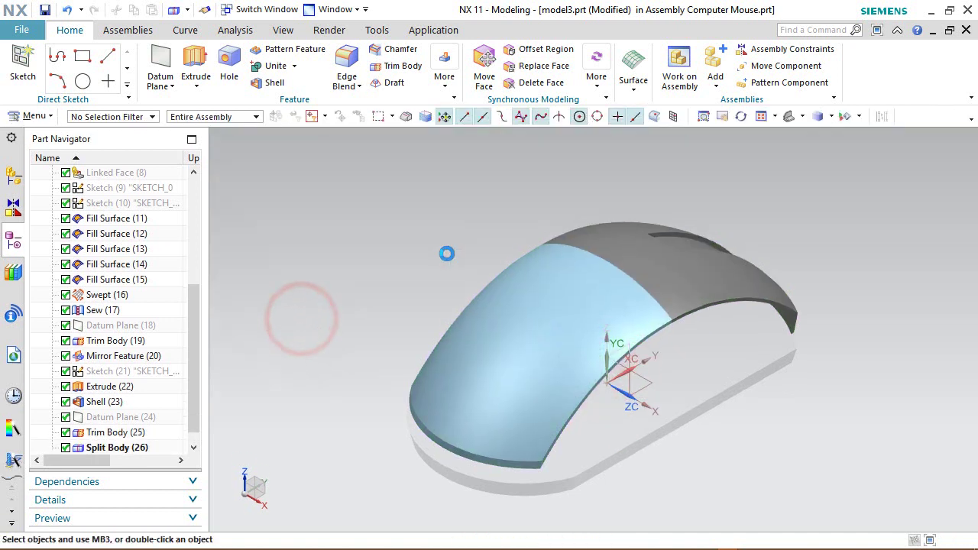
Restrict the selection filter to Solid Body and check the light blue and grey halves of the shell as separate bodies
left_click(149, 115)
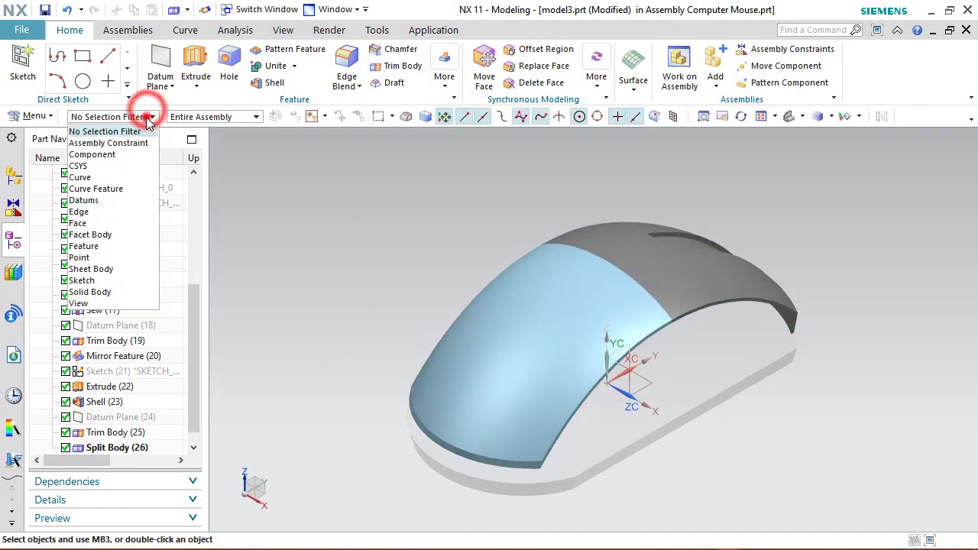
left_click(109, 290)
left_click_drag(191, 365, 192, 375)
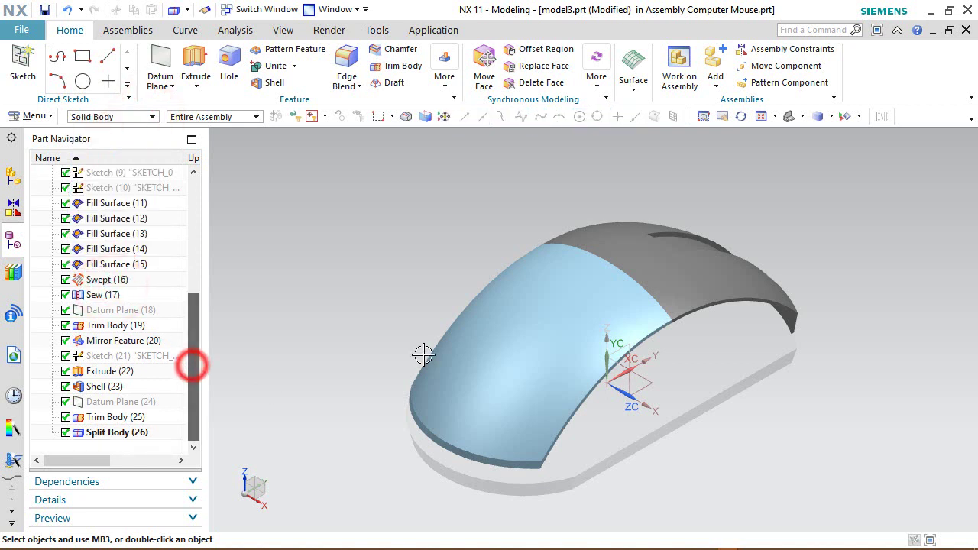
left_click(485, 345)
key("Escape")
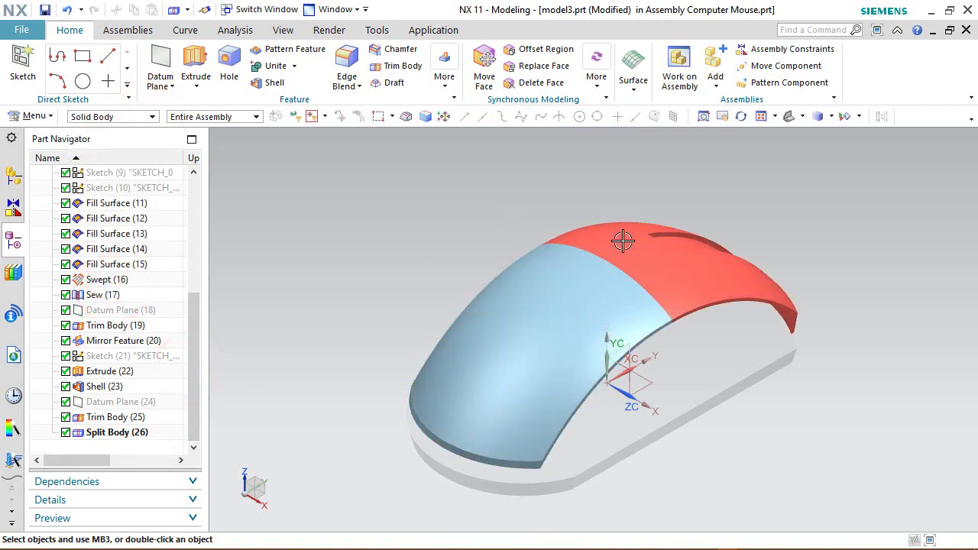
left_click(622, 240)
key("Escape")
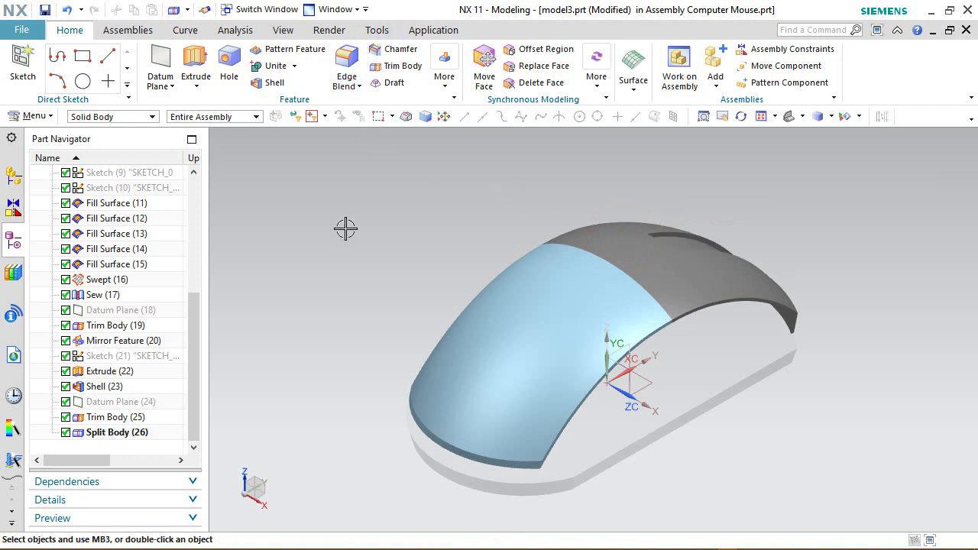
Show the hidden model2 component in the assembly alongside the split shell
left_click(13, 175)
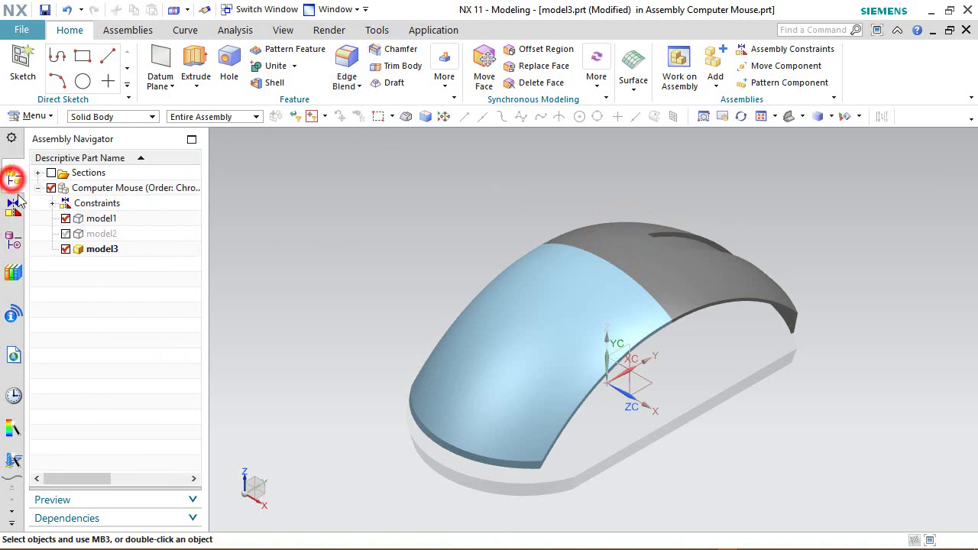
left_click(66, 234)
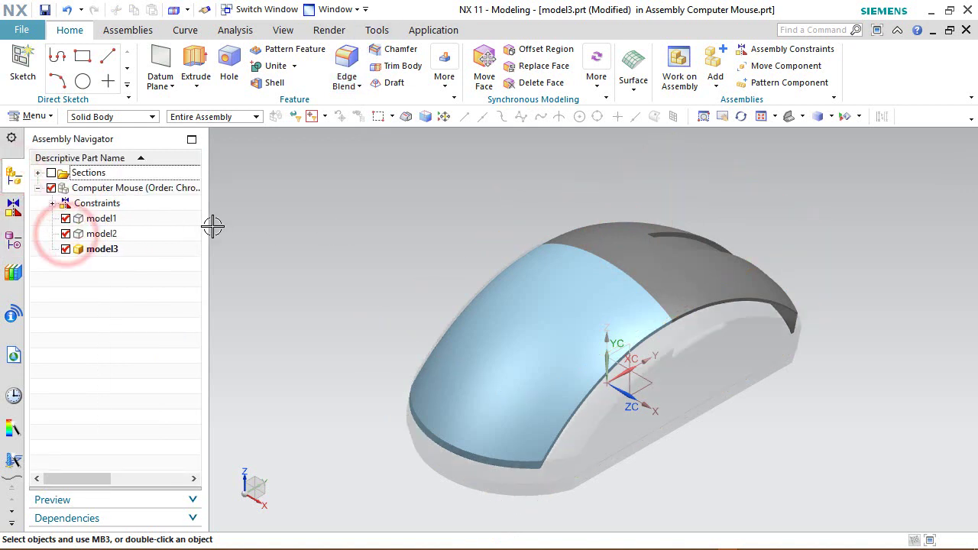
left_click(14, 245)
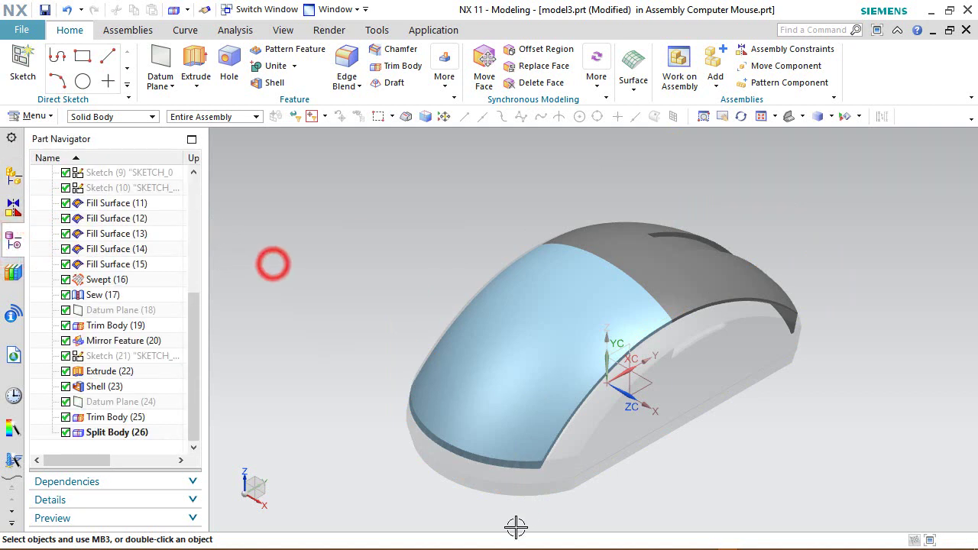
scroll(518, 524, "up", 2)
middle_click_drag(291, 298, 277, 194)
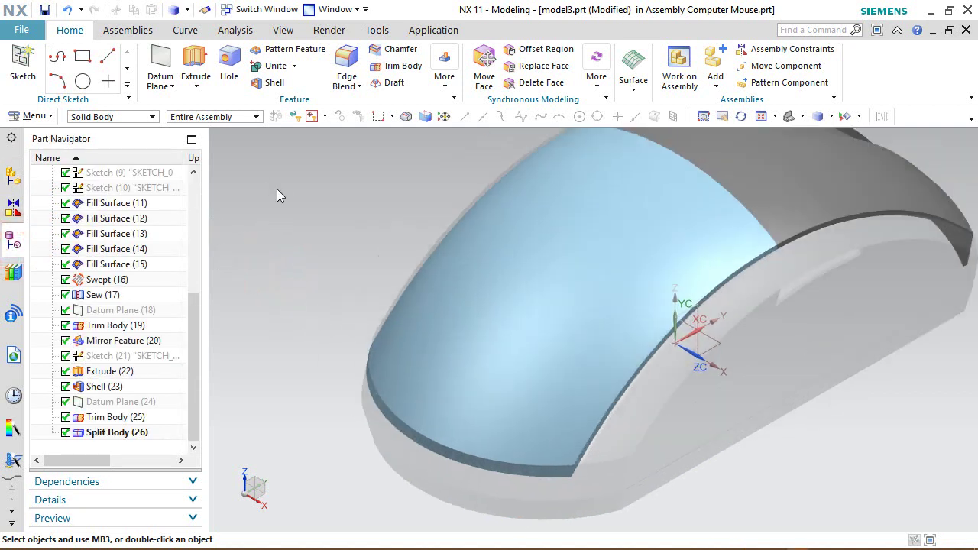
left_click(278, 187)
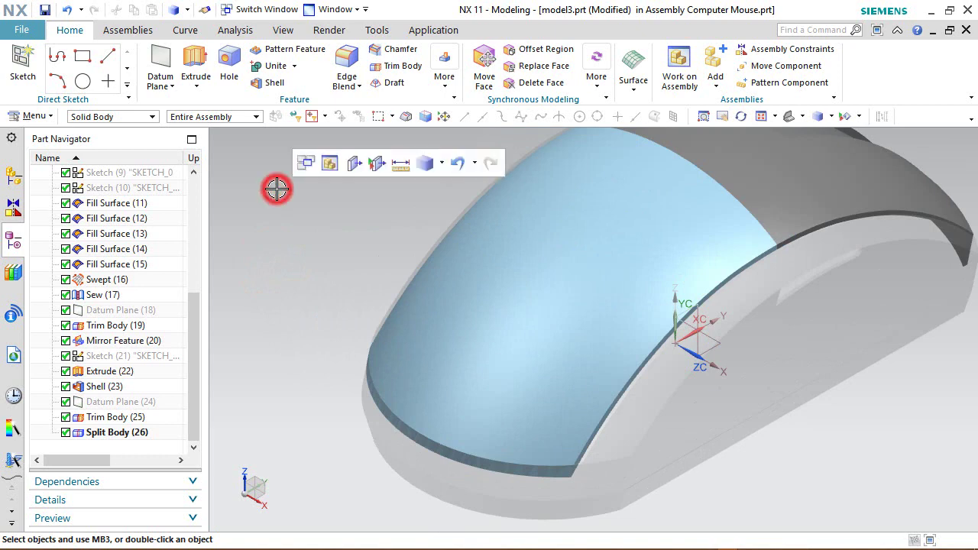
left_click(169, 85)
left_click(195, 87)
left_click(198, 105)
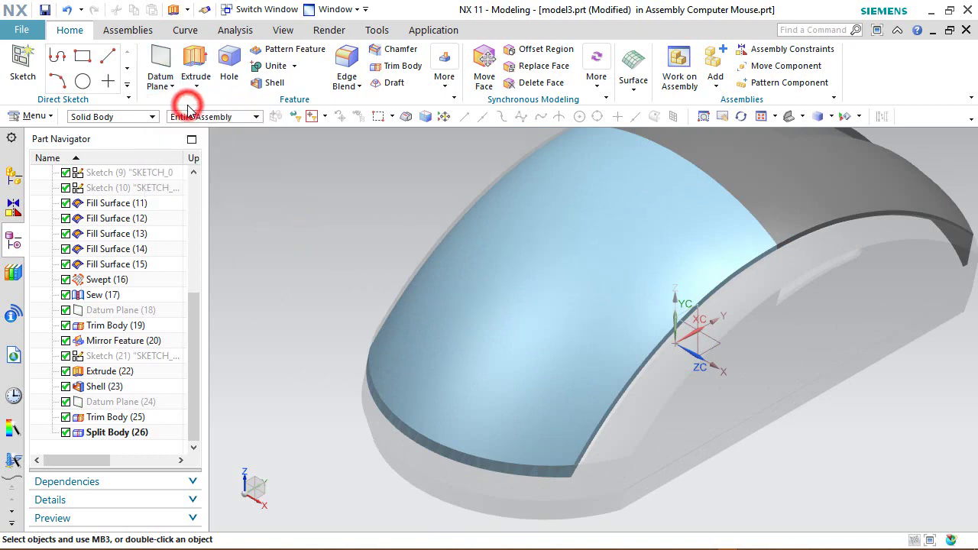
key("Escape")
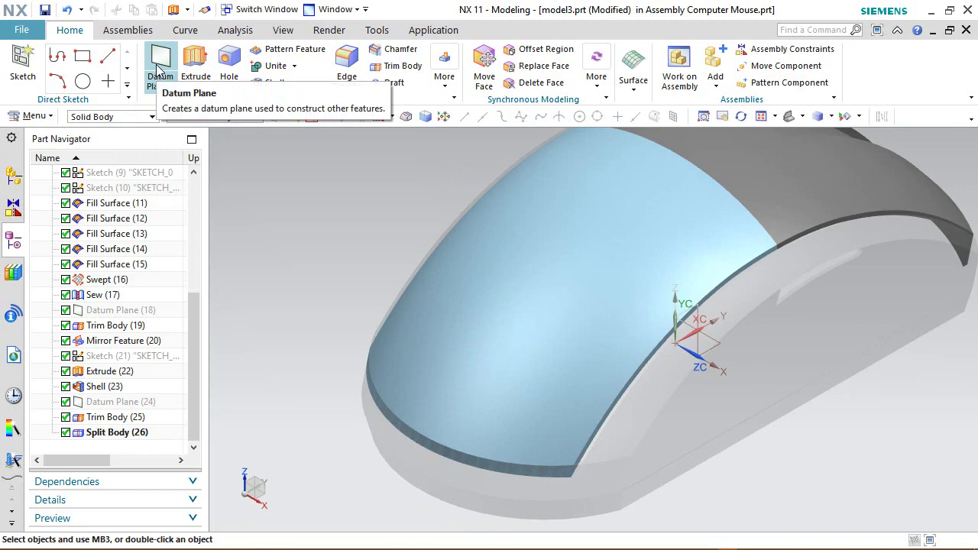
Display the model shaded with edges and create an At Distance datum plane above model2's flat ledge face, accepting the WAVE link
left_click(159, 64)
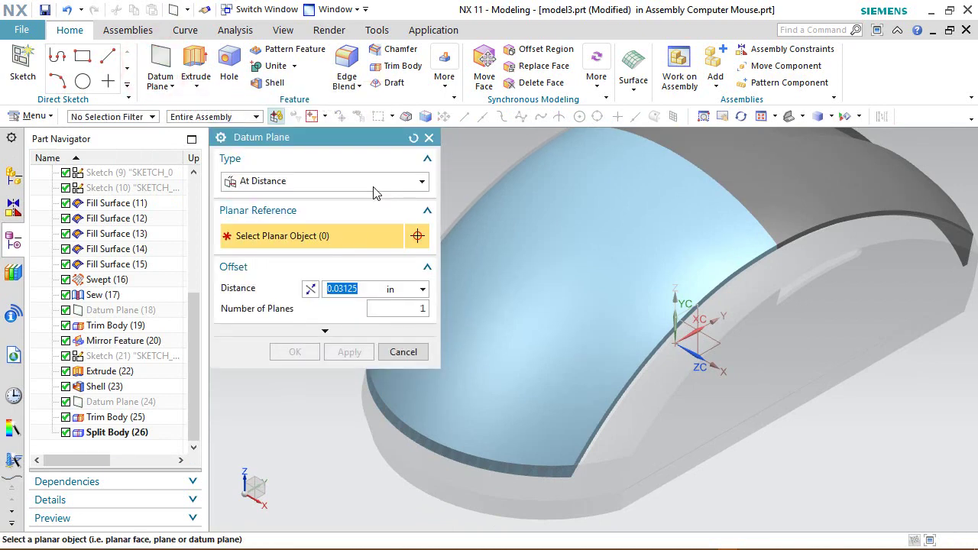
left_click(822, 121)
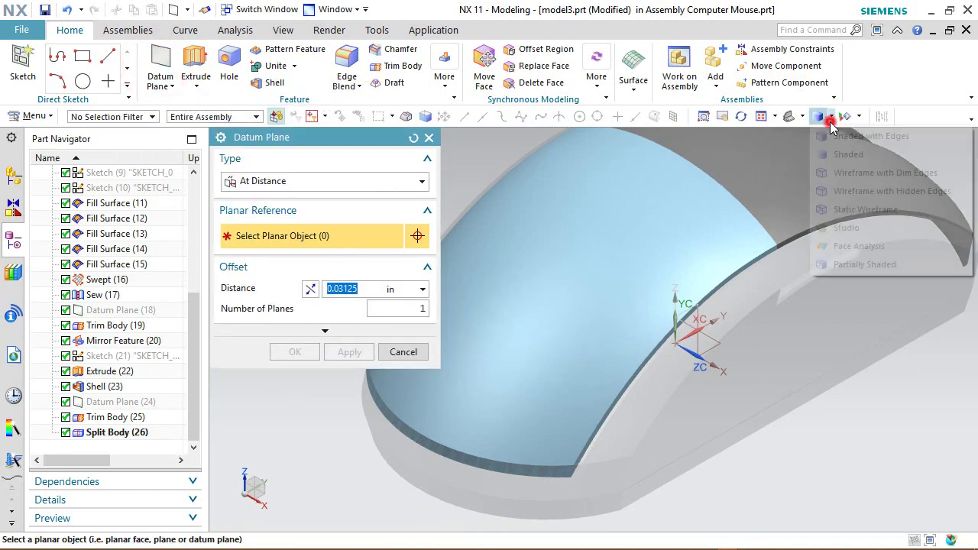
left_click(836, 139)
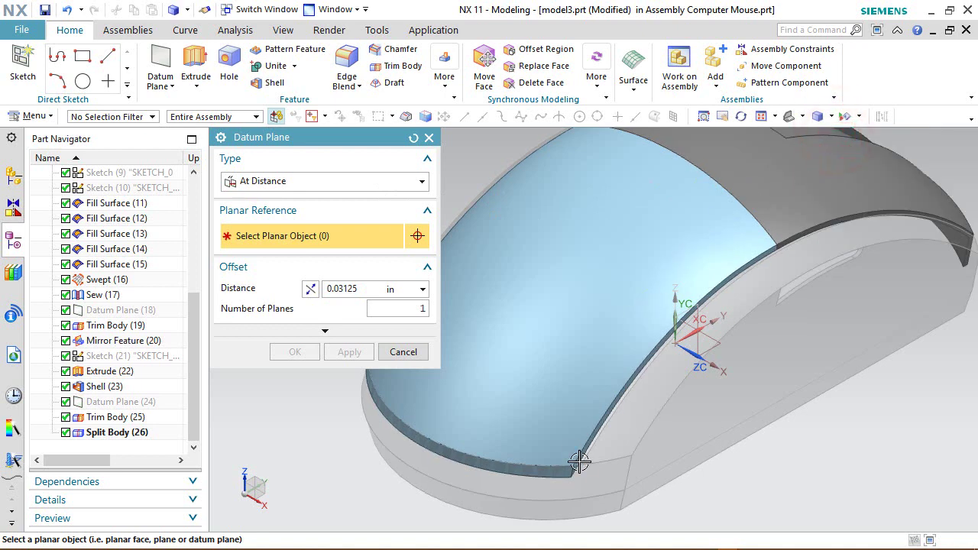
scroll(579, 463, "up", 5)
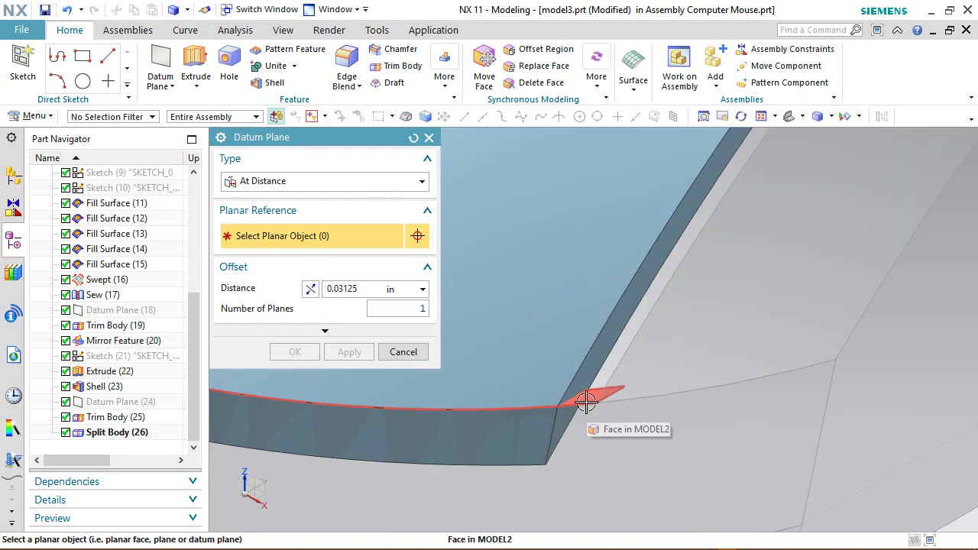
left_click(586, 402)
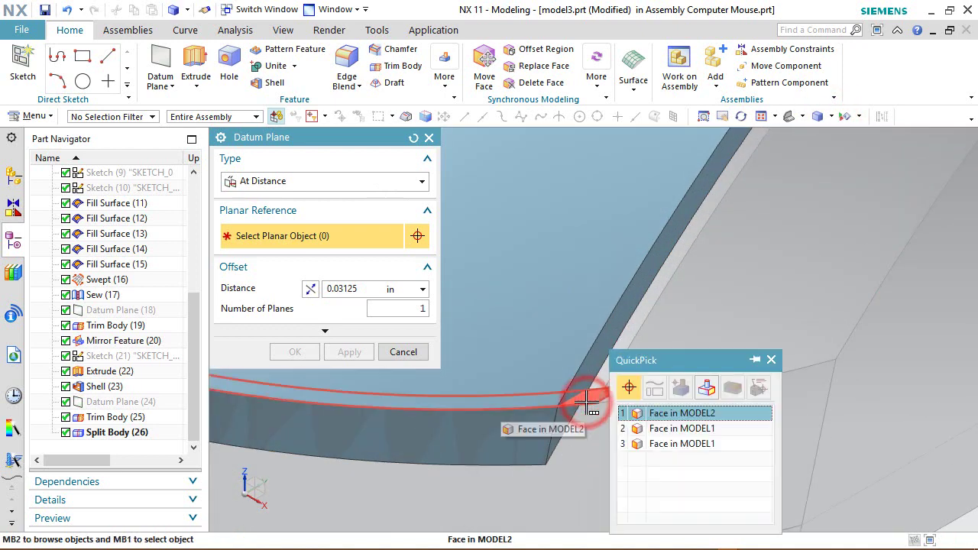
left_click(666, 415)
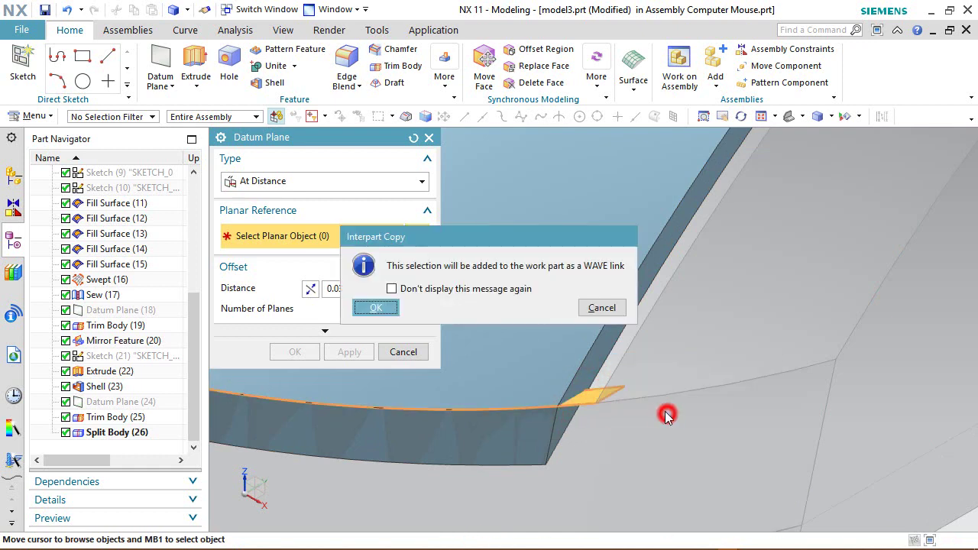
left_click(375, 307)
middle_click_drag(690, 385, 633, 419)
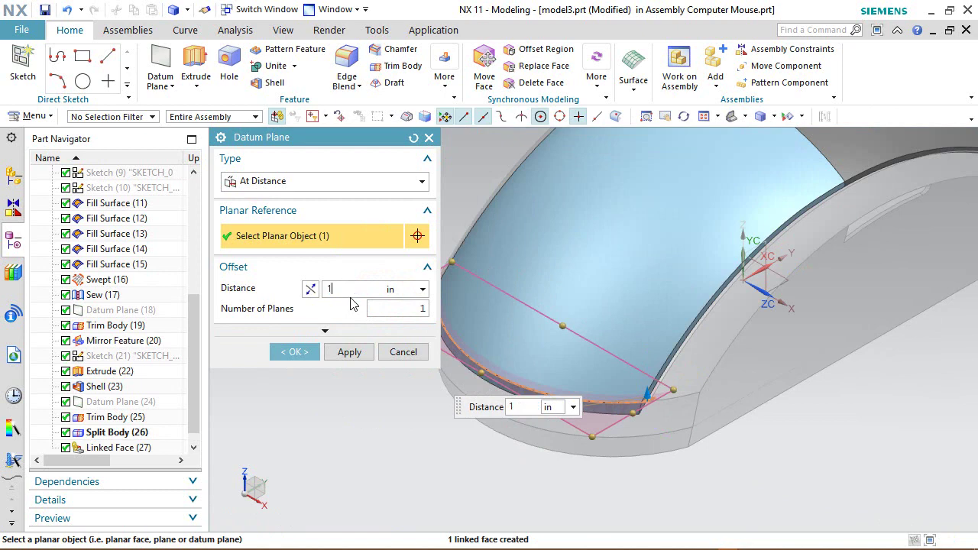
left_click(285, 353)
Trim the light blue shell half with the new datum plane above the ledge, reversing the direction to keep the upper portion
middle_click_drag(634, 443, 594, 419)
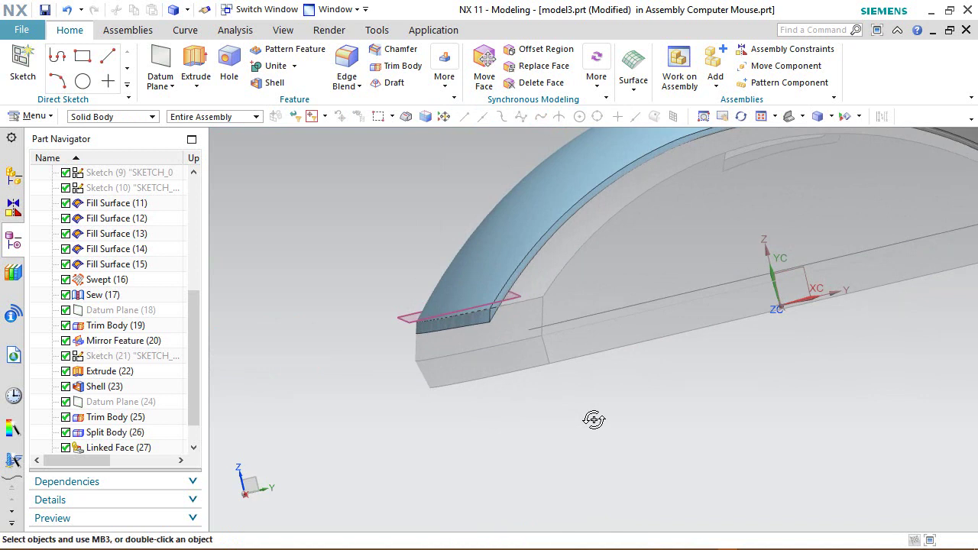
right_click(593, 420)
left_click(589, 417)
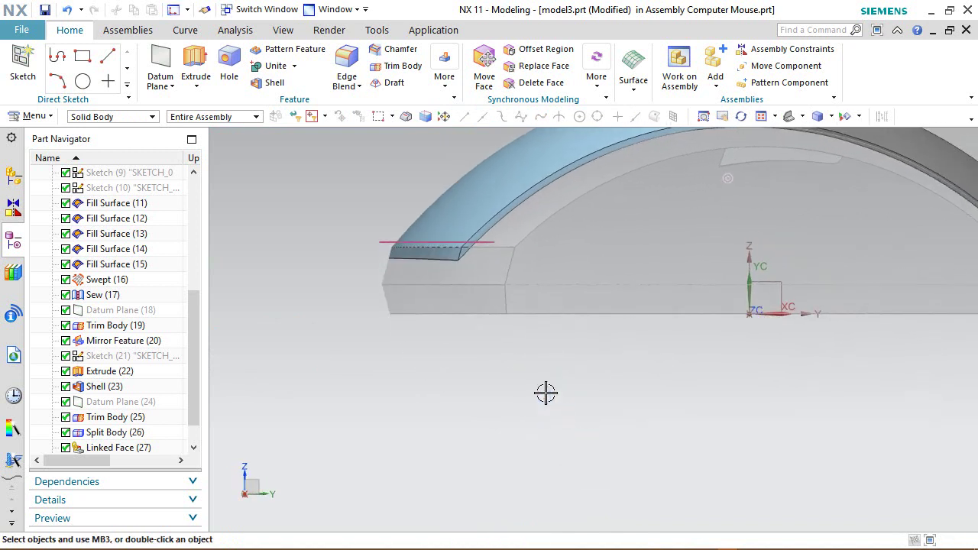
left_click(347, 165)
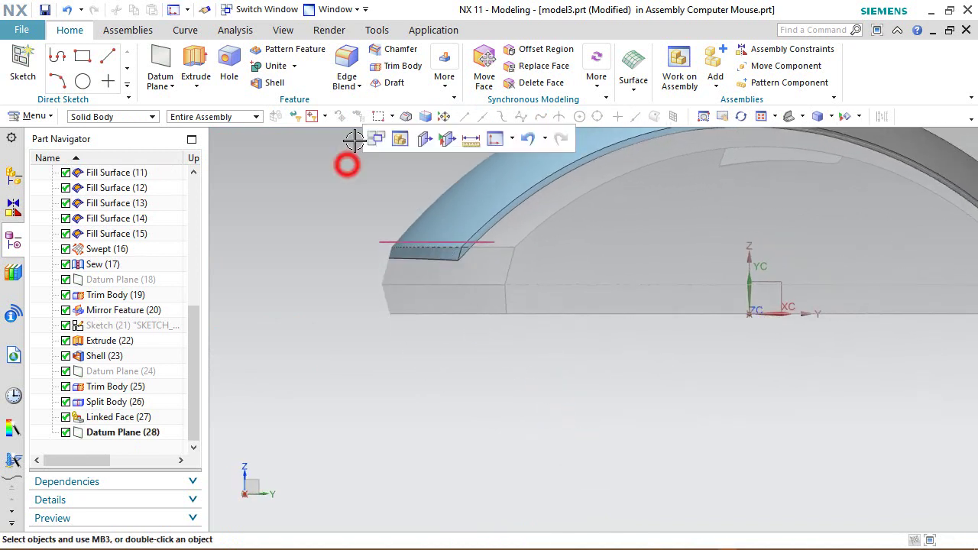
left_click(387, 70)
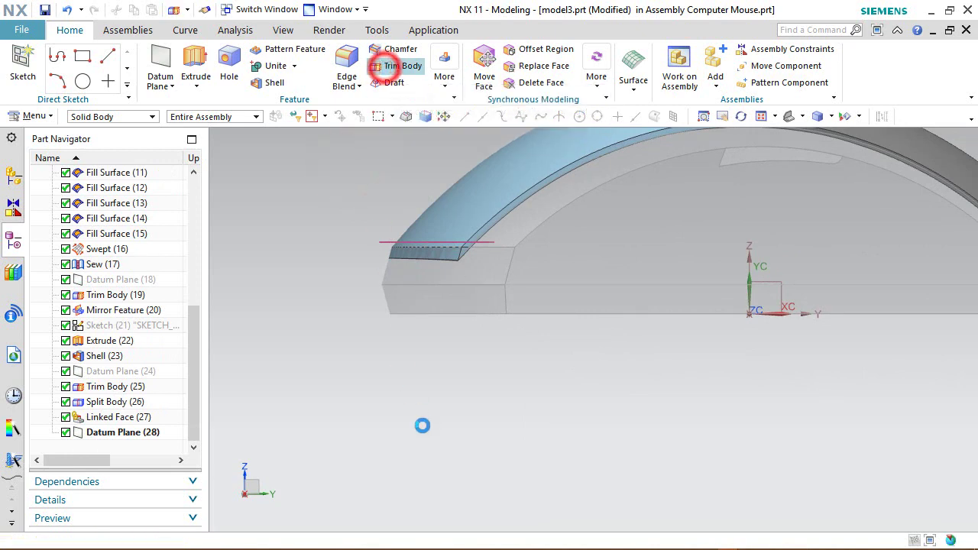
scroll(453, 415, "down", 3)
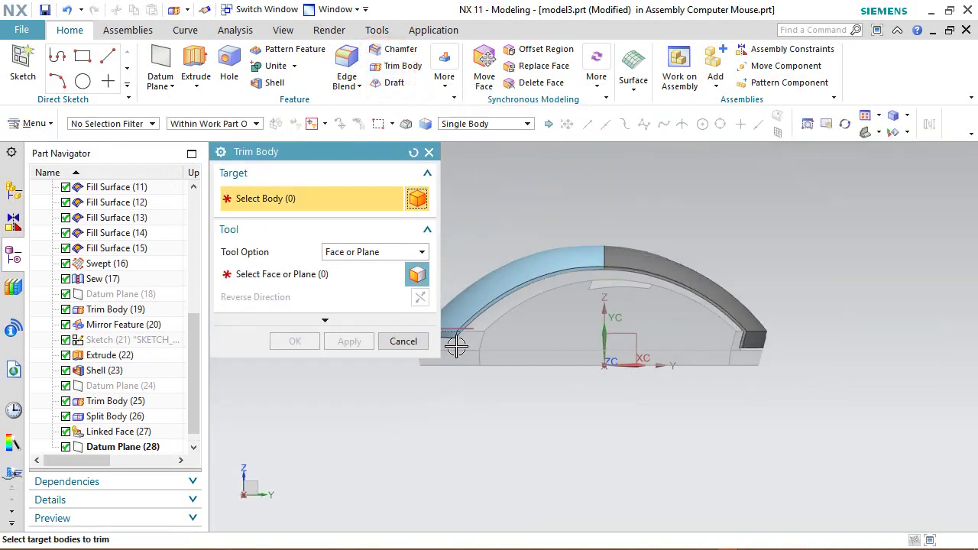
left_click(482, 275)
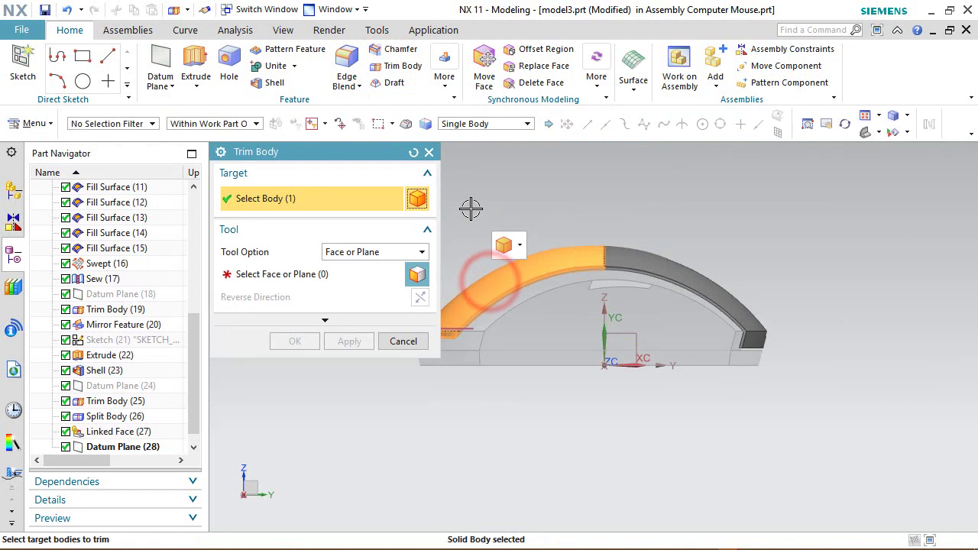
scroll(517, 351, "up", 5)
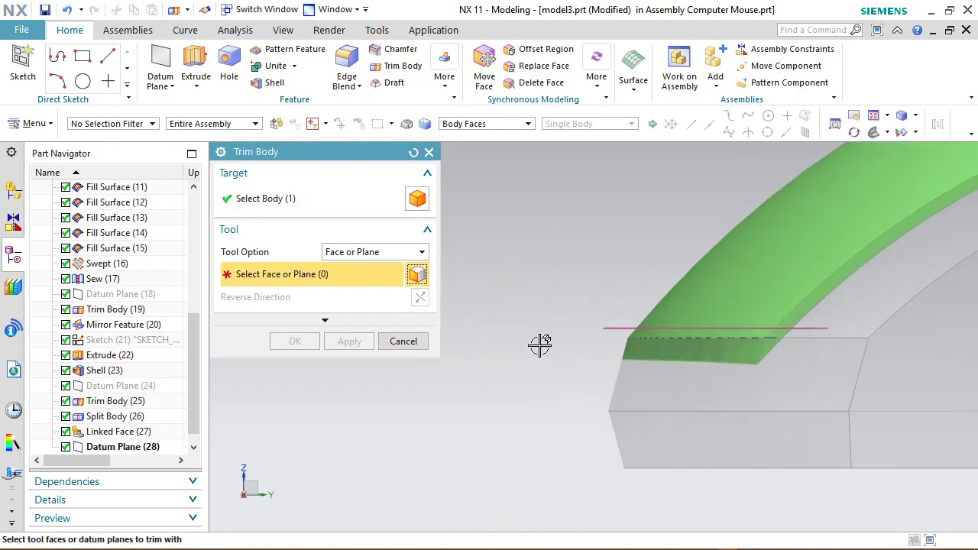
left_click(604, 327)
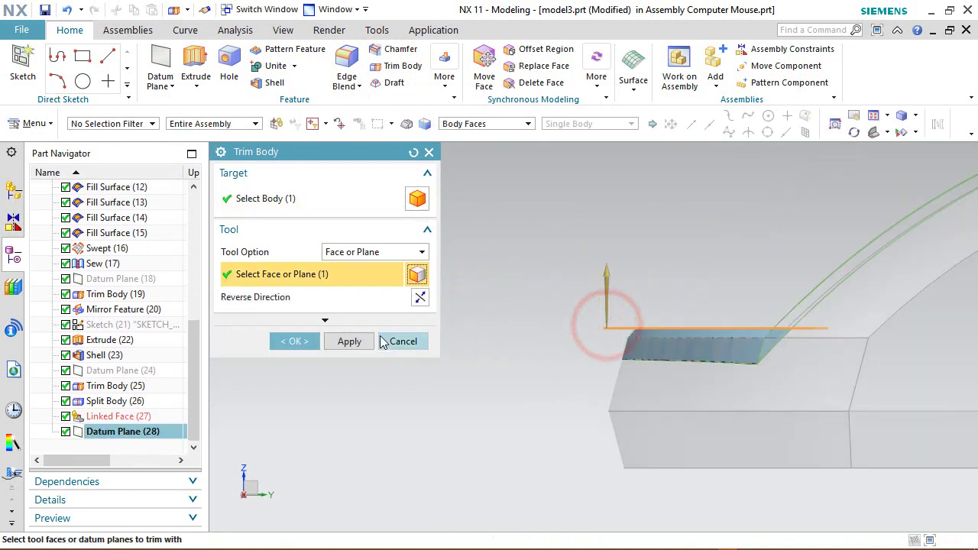
left_click(420, 299)
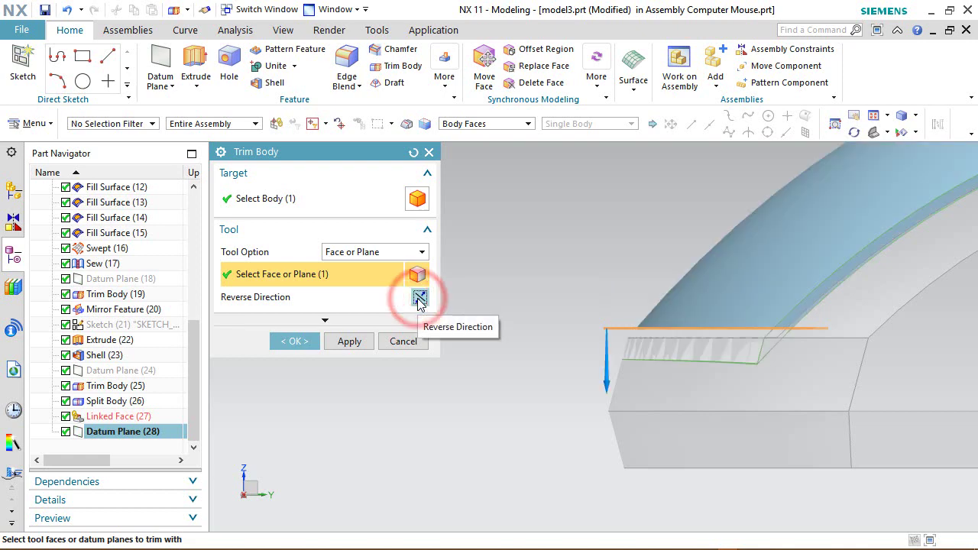
left_click(306, 341)
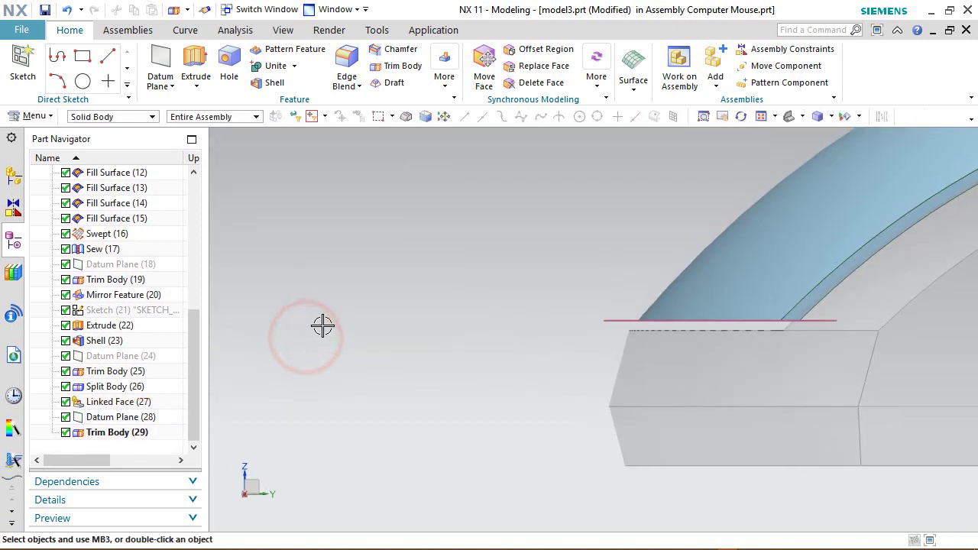
Hide the datum plane above model2's ledge that was used for the trim, and restore the trimetric view
scroll(310, 334, "down", 4)
right_click(136, 420)
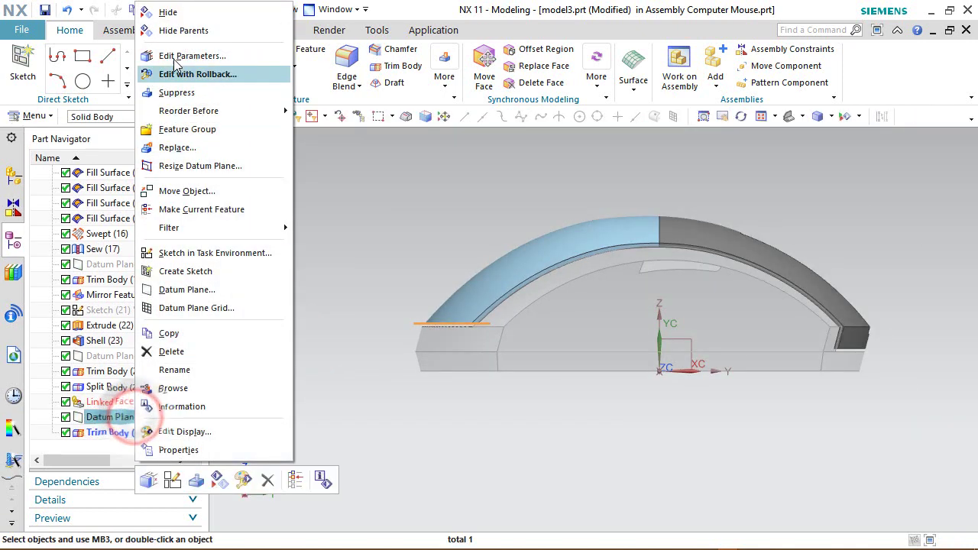
left_click(171, 10)
right_click(309, 208)
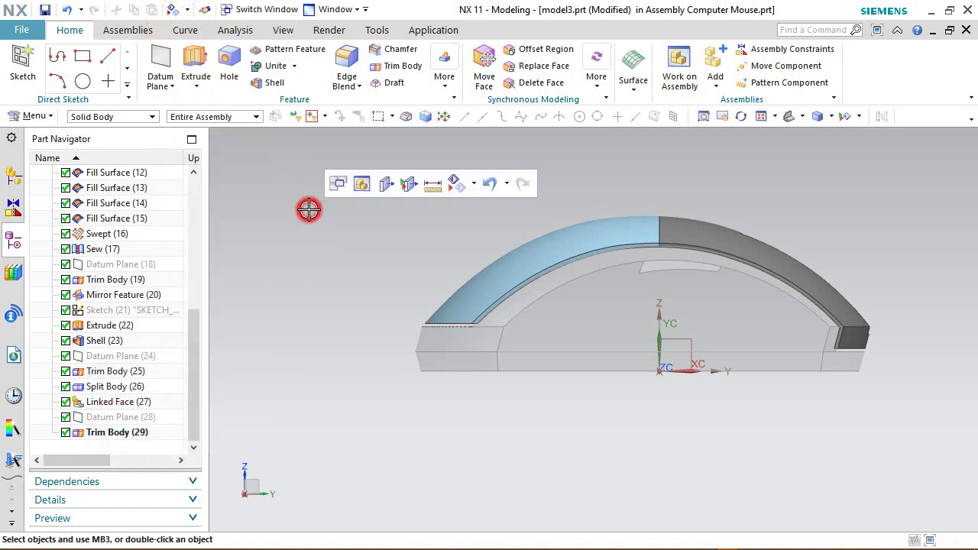
key("Home")
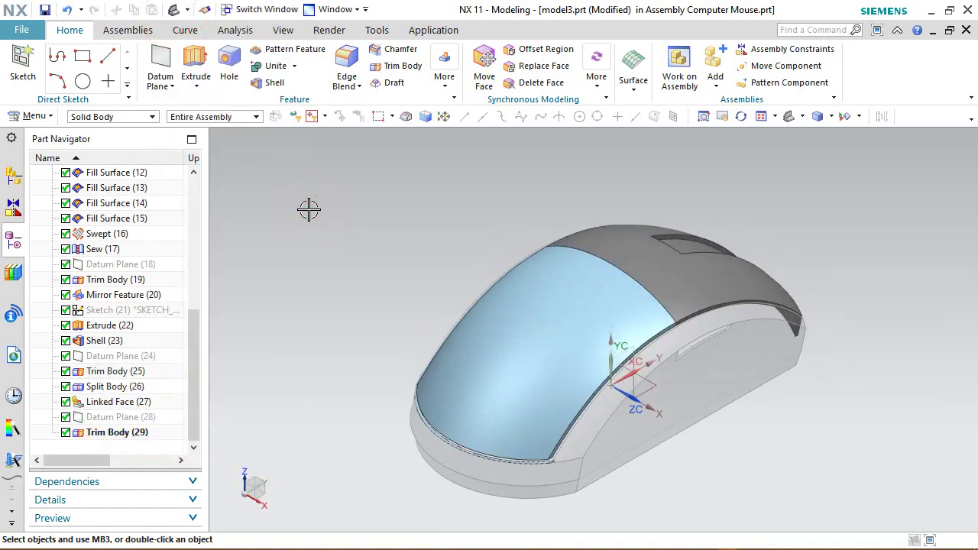
right_click(503, 205)
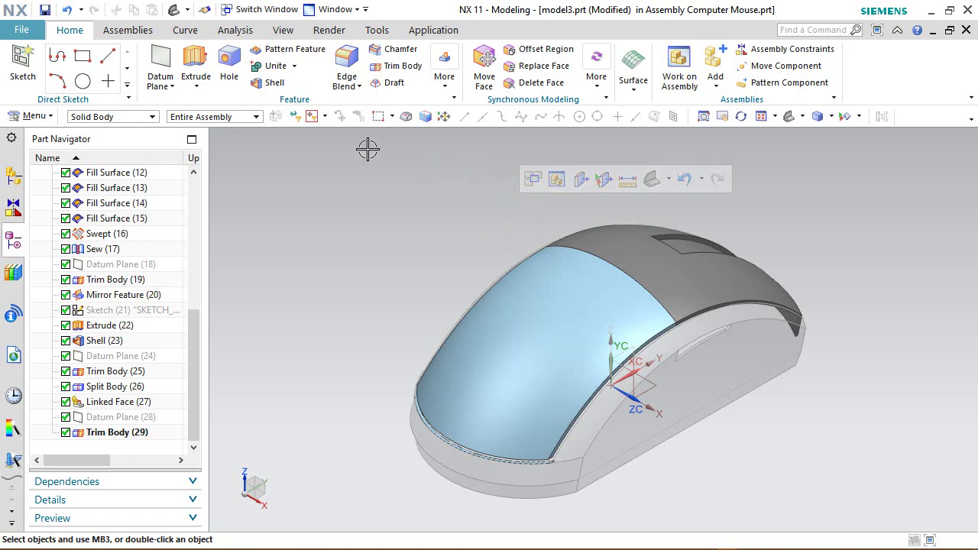
Unite the shell halves, using the grey body as the target and the light blue body as the tool
left_click(276, 67)
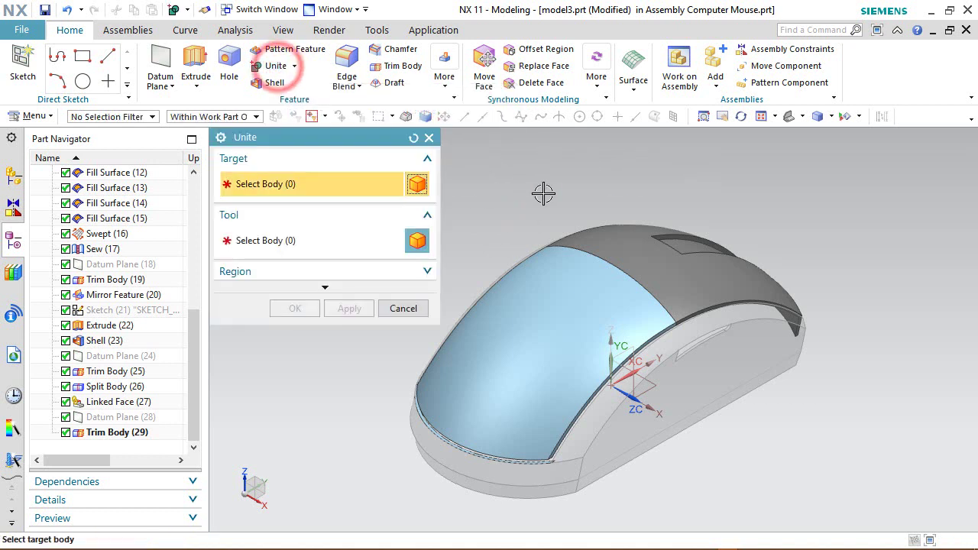
left_click(625, 237)
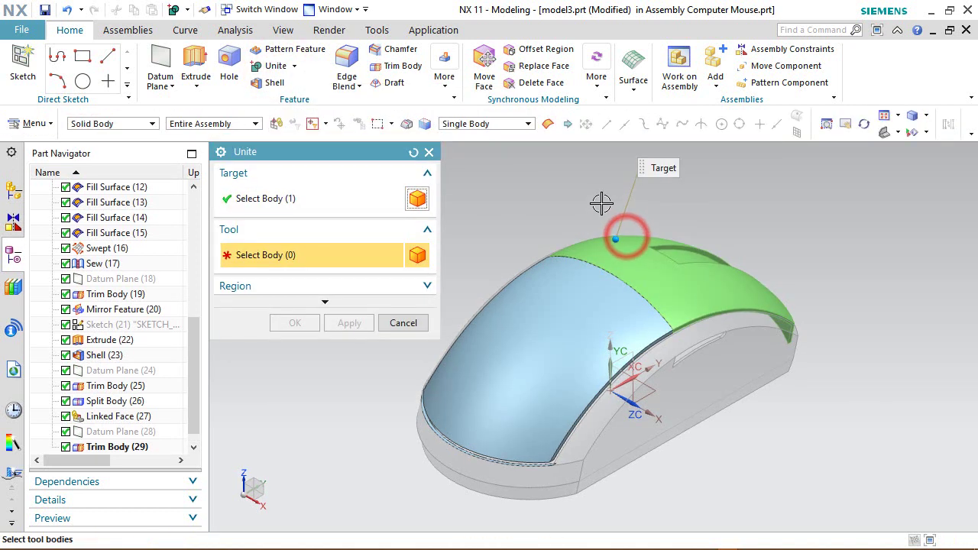
left_click(504, 362)
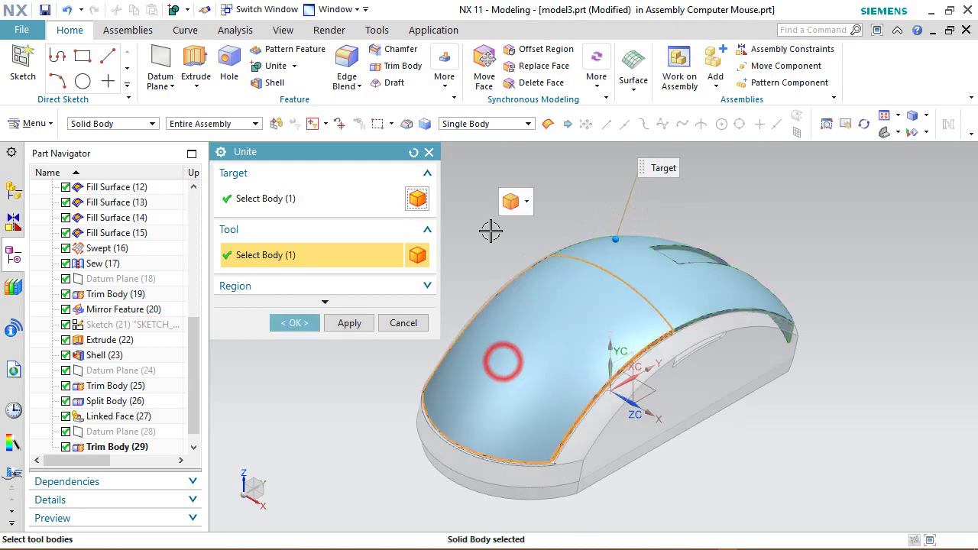
left_click(304, 323)
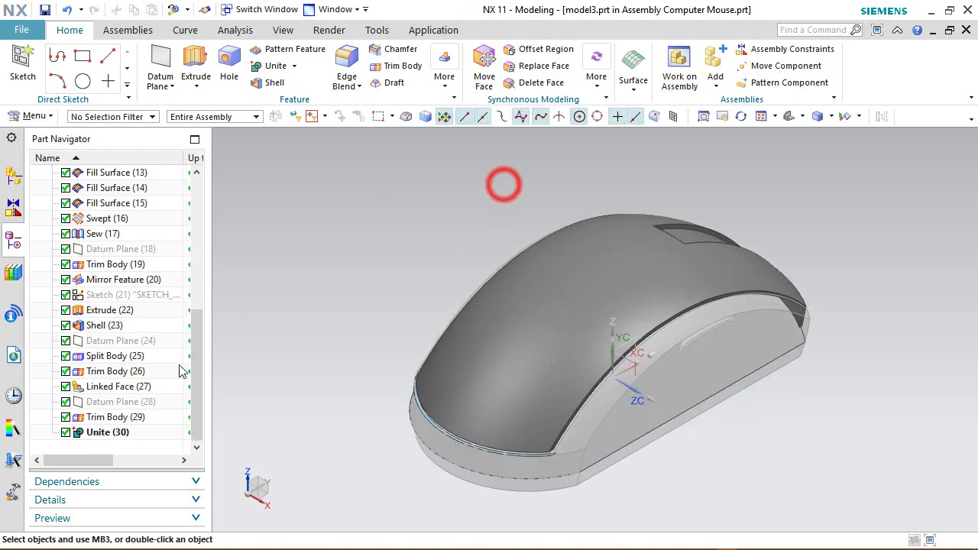
Hide the linked face along the front ledge of the mouse
left_click(114, 386)
right_click(113, 385)
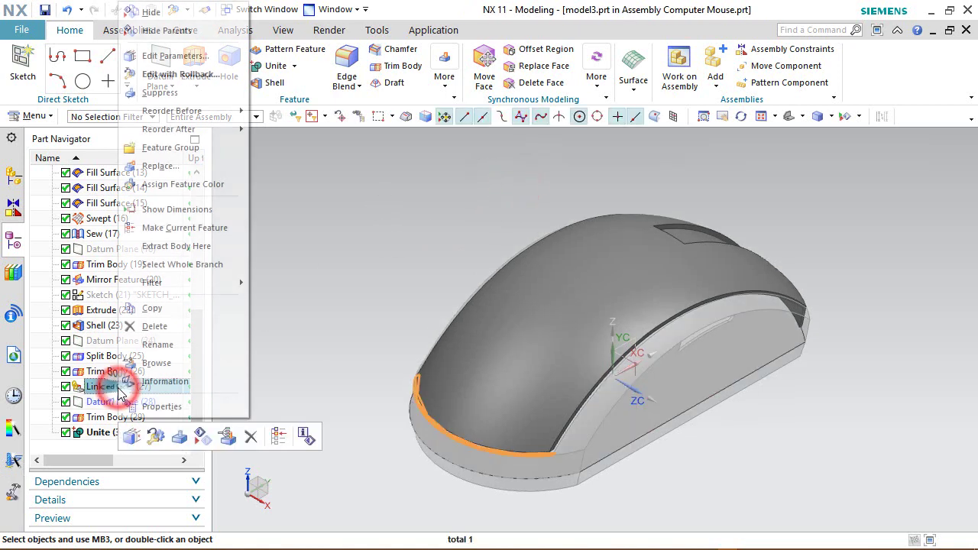
left_click(181, 12)
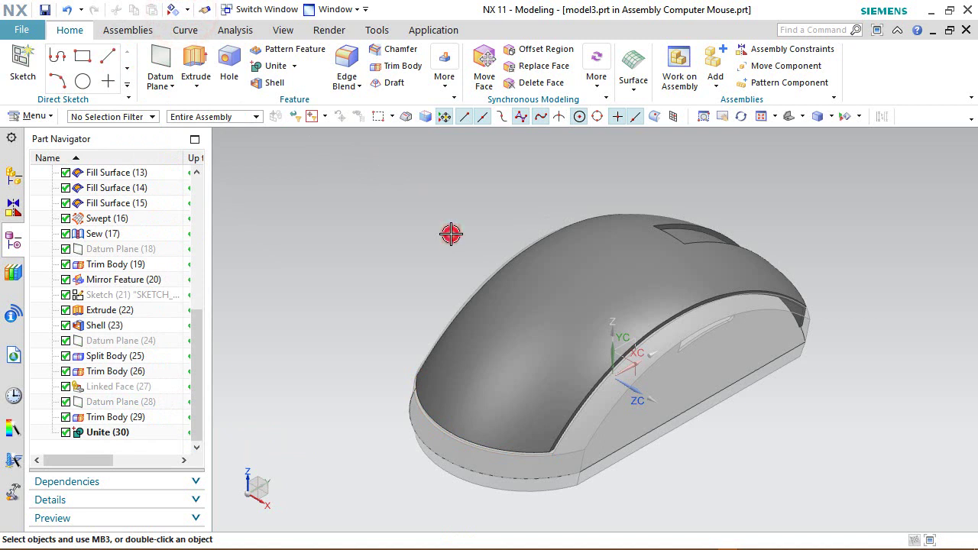
left_click(450, 234)
left_click(497, 211)
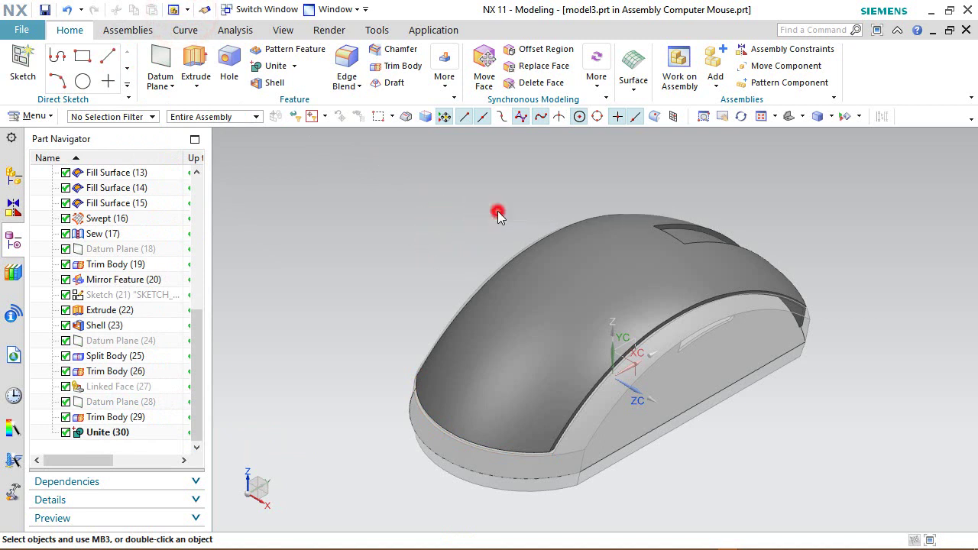
Make the Computer Mouse assembly the work part and save it, and make model3 the work part again
left_click(19, 179)
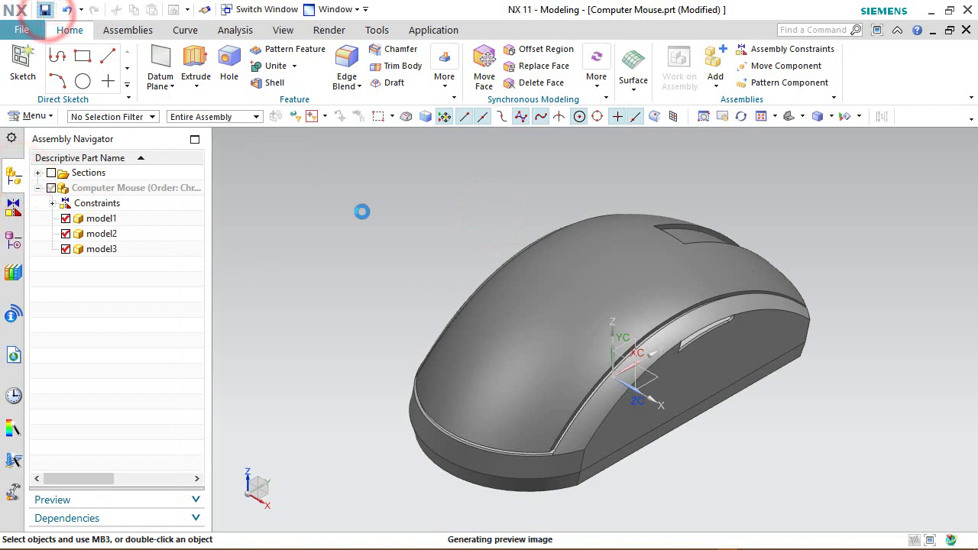
left_click(360, 178)
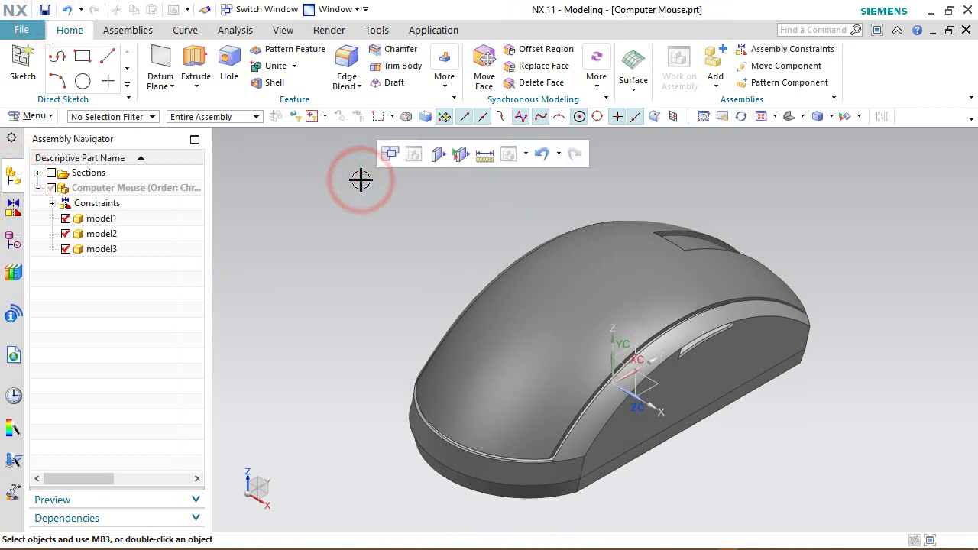
left_click(16, 241)
double_click(563, 320)
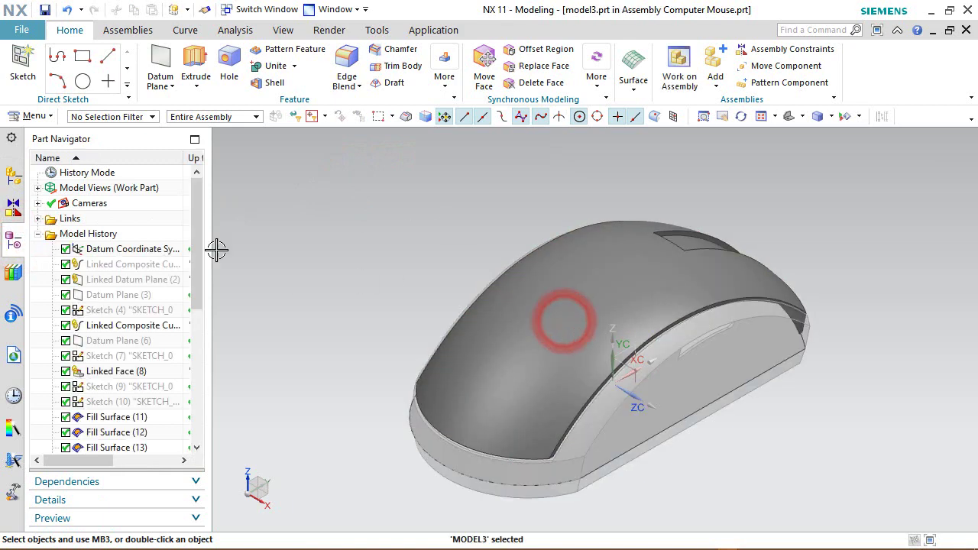
left_click_drag(196, 263, 209, 412)
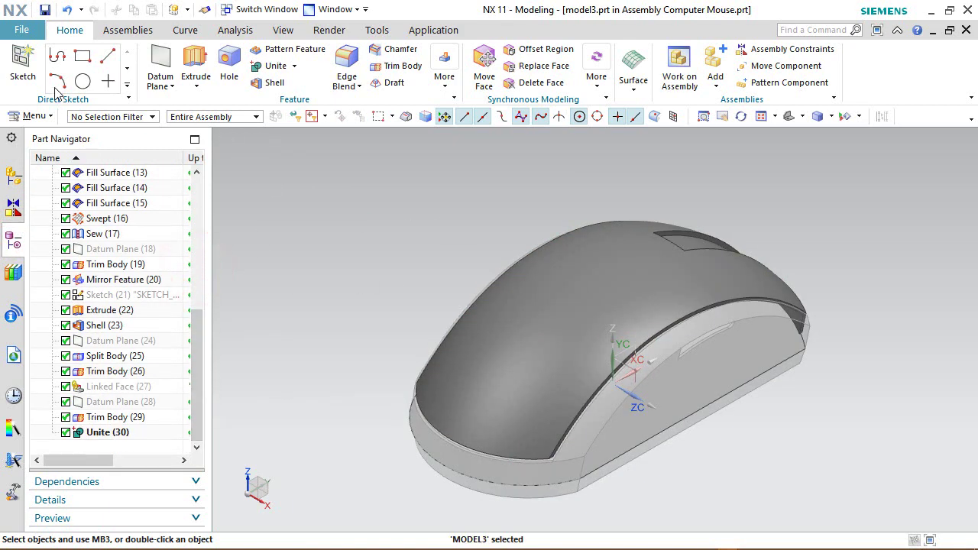
Create an On Plane sketch on model2's XZ plane, which crosses the middle of the mouse, as a linked reference
left_click(23, 69)
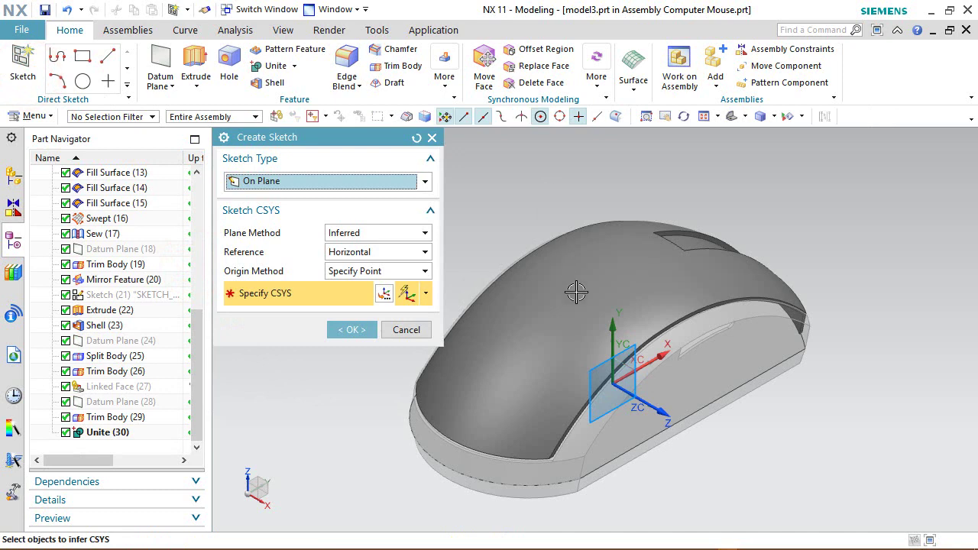
left_click(625, 363)
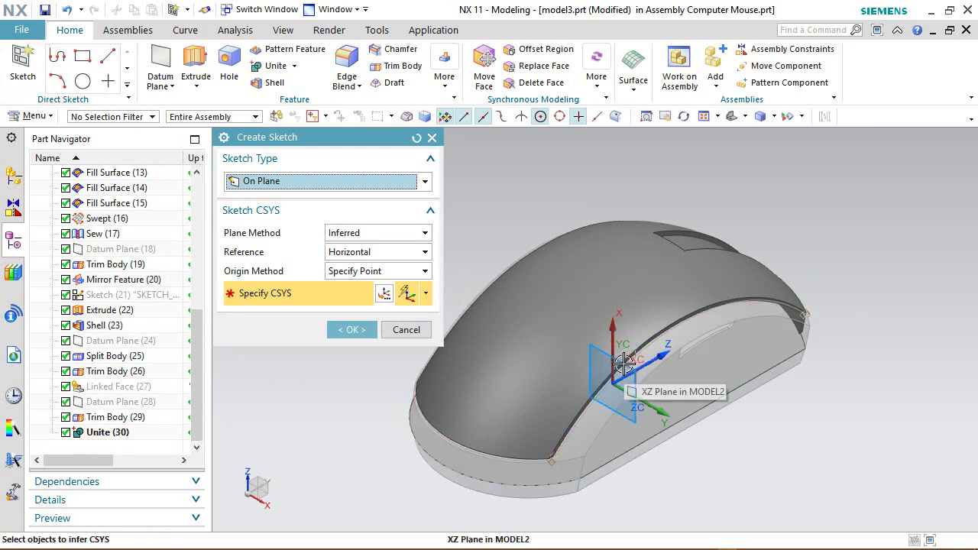
left_click(625, 362)
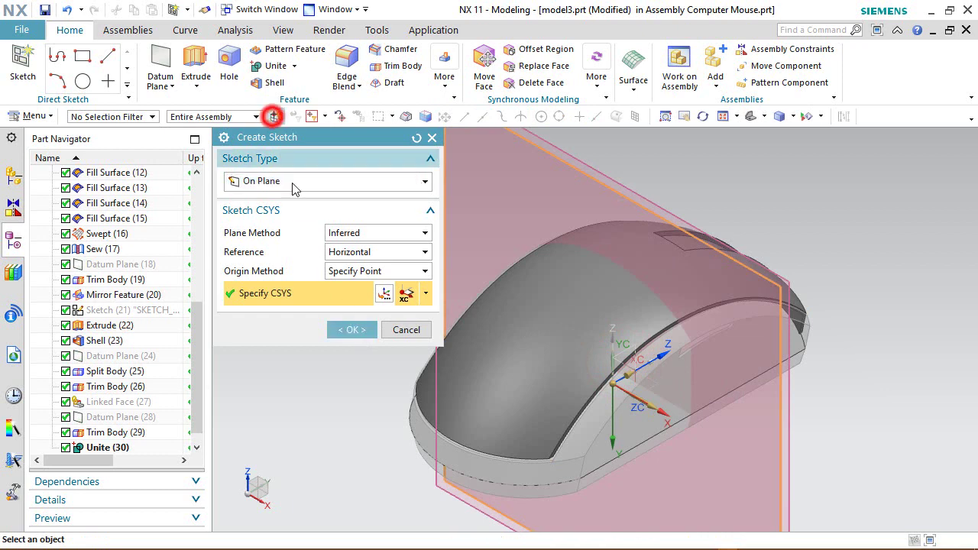
left_click(336, 330)
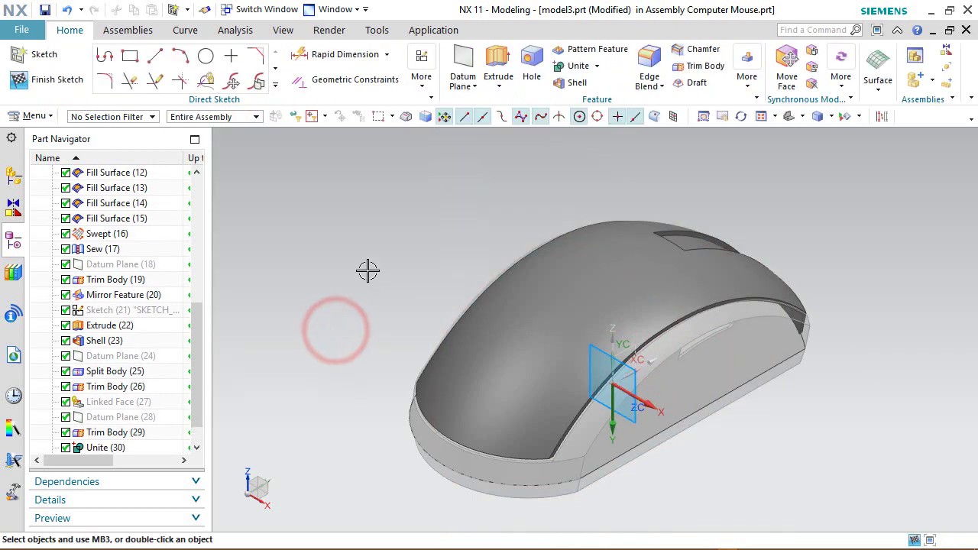
Create intersection curves where the shell's body faces cross the sketch plane
left_click(276, 86)
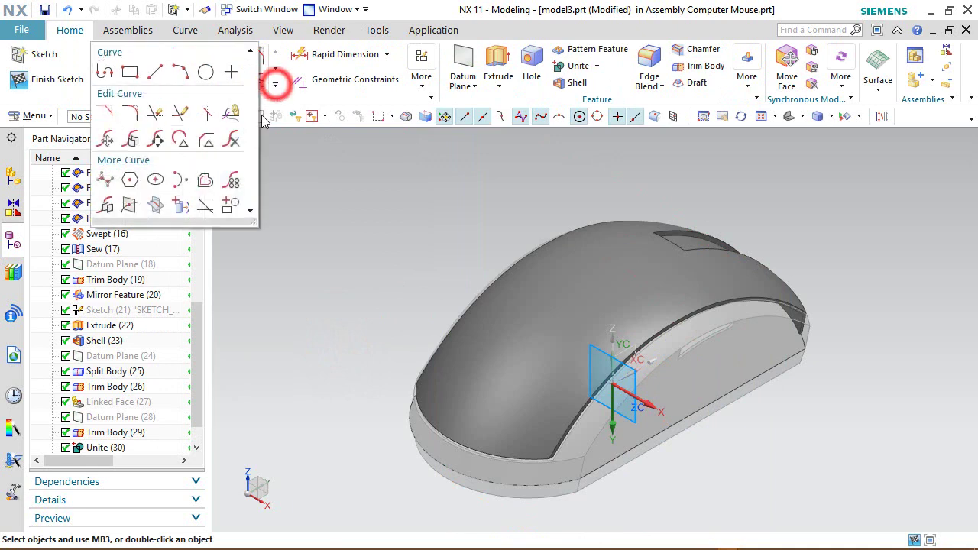
left_click(155, 205)
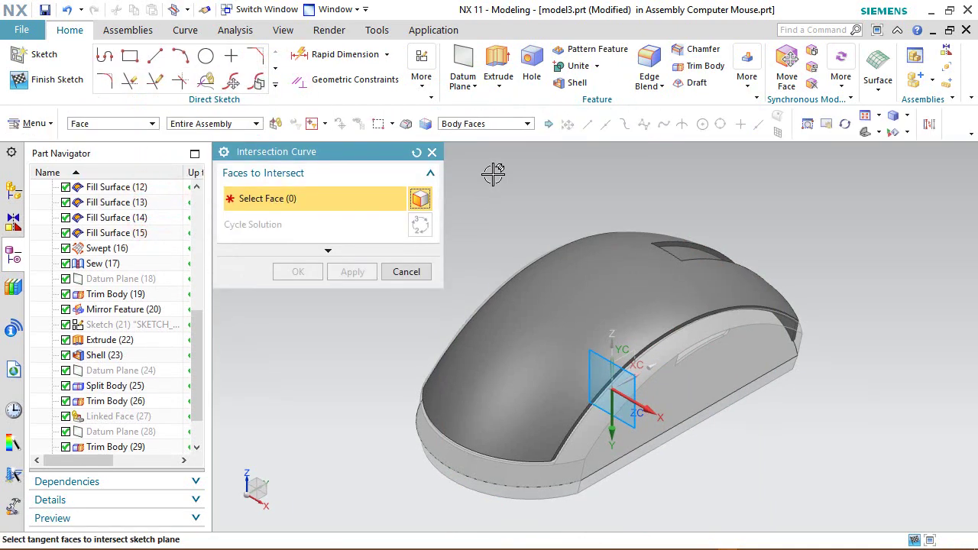
left_click(570, 286)
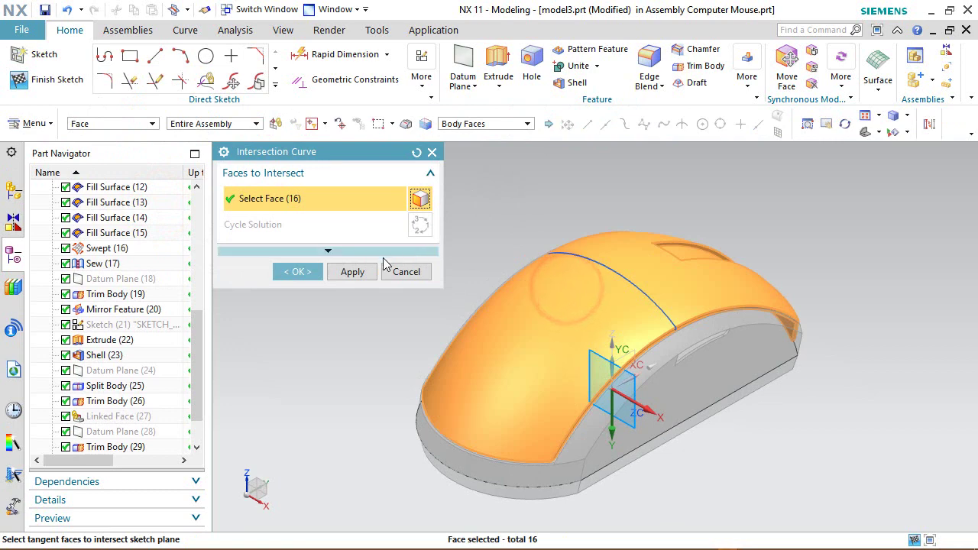
left_click(298, 272)
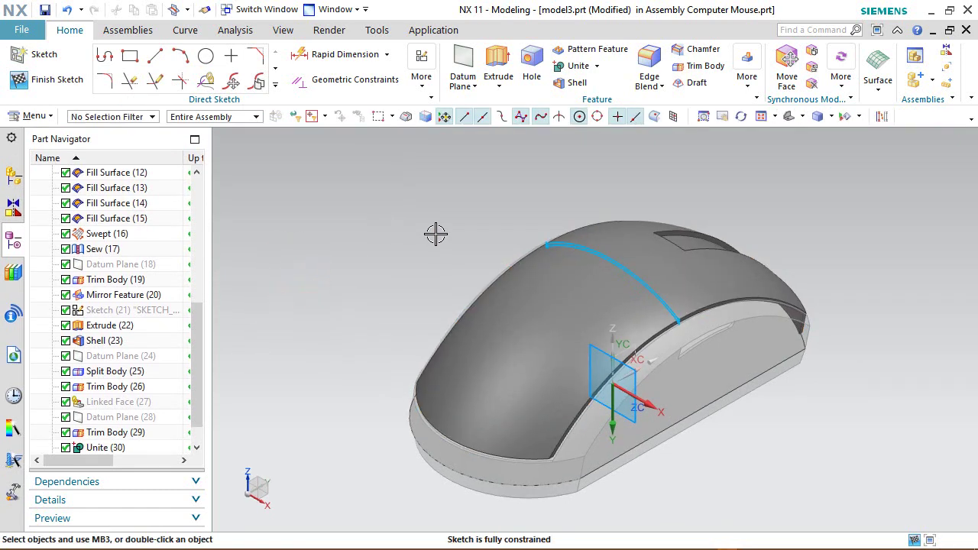
Convert all the intersection curves in the sketch to reference curves
middle_click_drag(435, 234, 480, 209)
right_click_drag(484, 201, 453, 199)
scroll(664, 247, "up", 3)
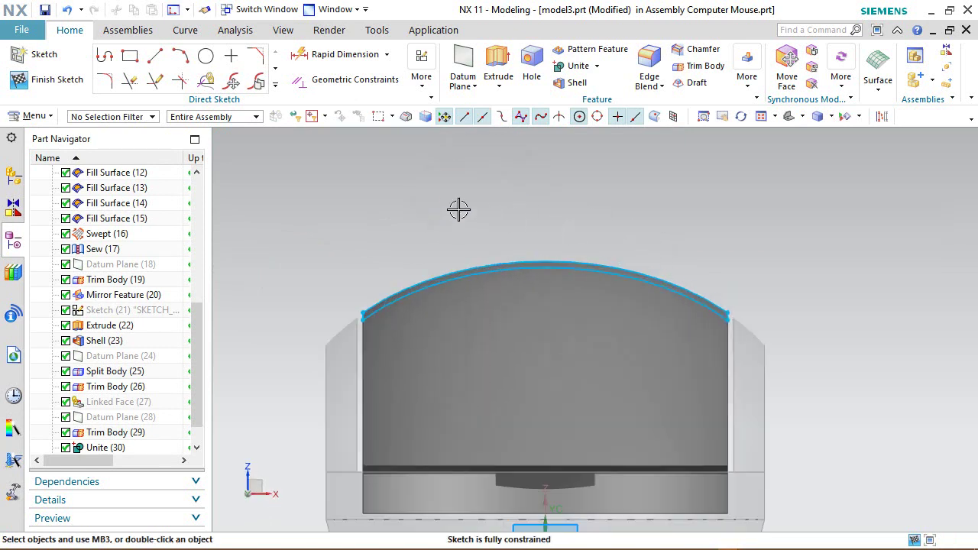
left_click(882, 116)
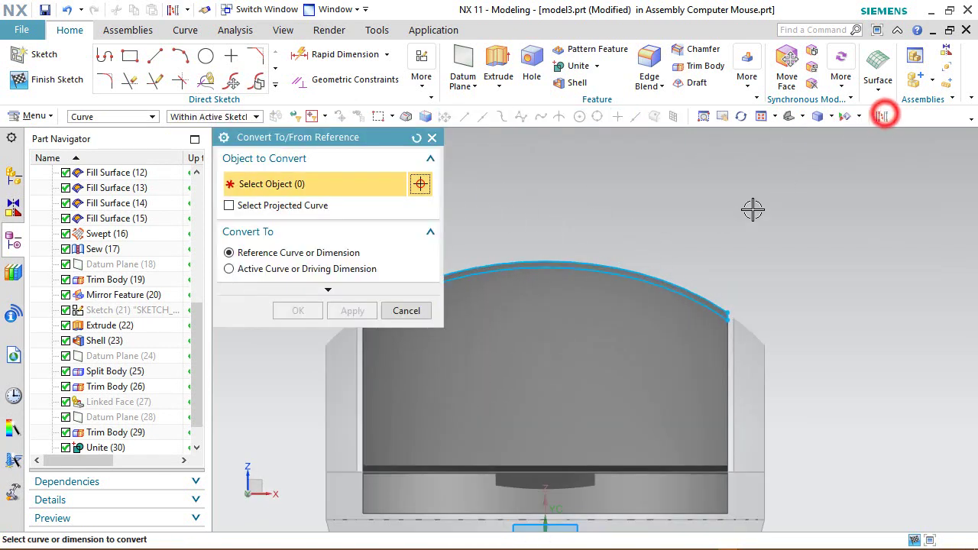
scroll(719, 276, "down", 4)
left_click_drag(764, 326, 774, 331)
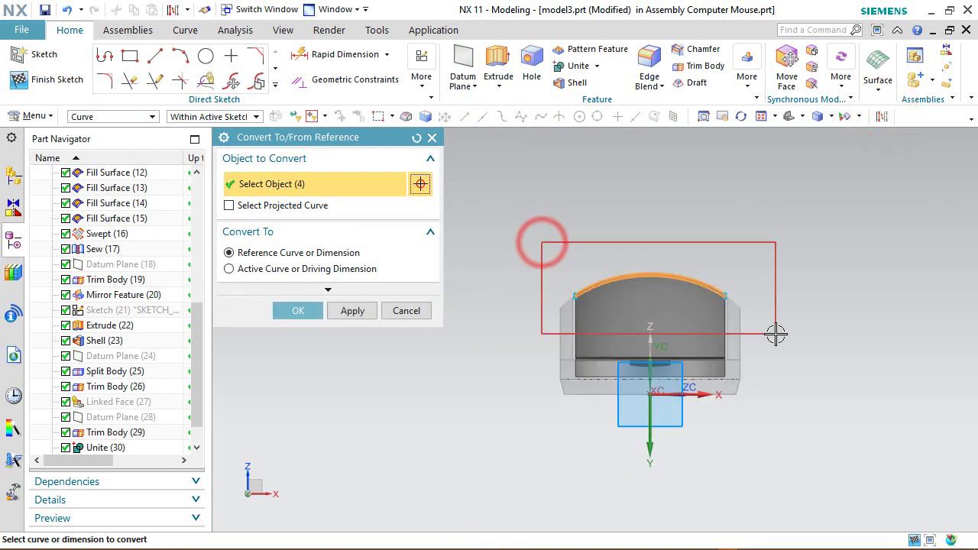
left_click(293, 311)
scroll(723, 299, "up", 2)
scroll(724, 300, "up", 1)
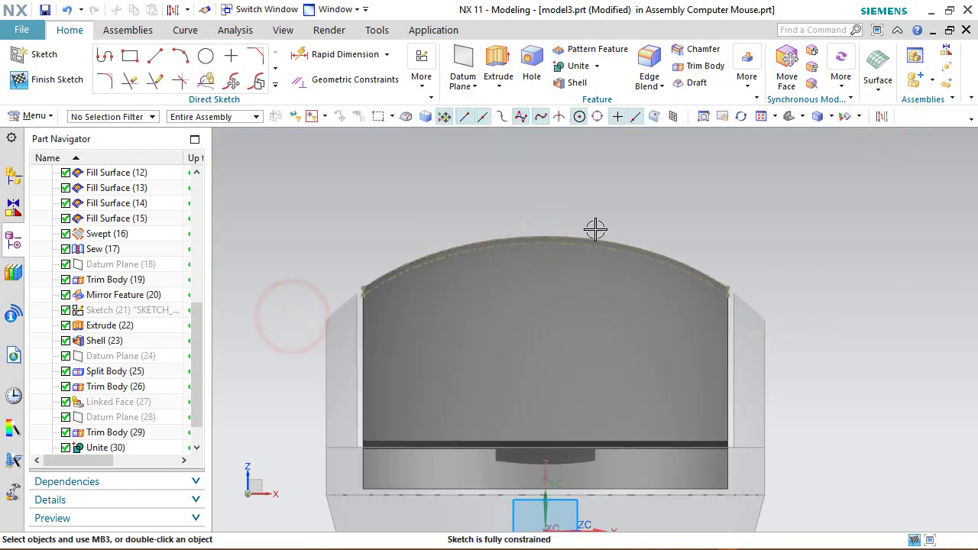
Sketch a horizontal line joining the inner arc's lower ends and a vertical line about 9/16 long up from its left end
scroll(590, 226, "up", 1)
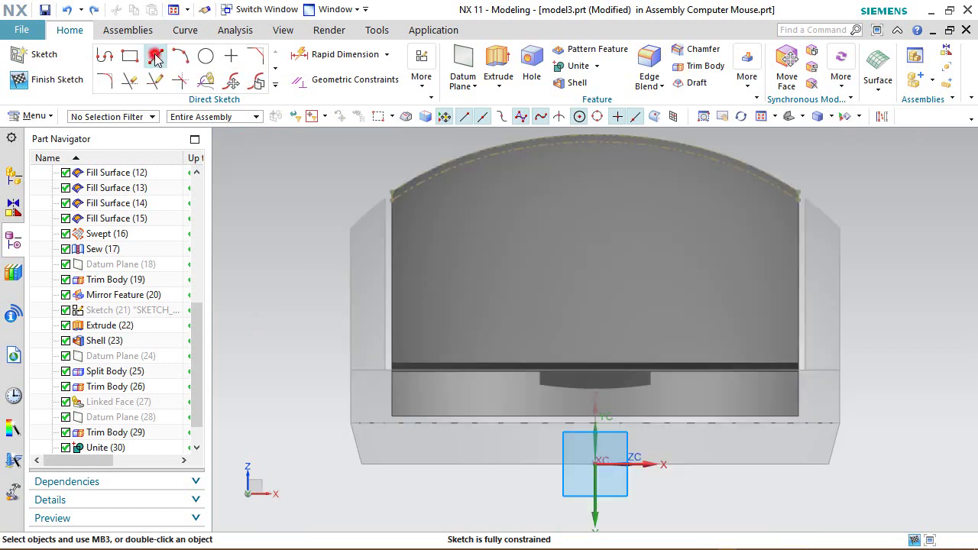
left_click(155, 57)
scroll(395, 217, "up", 3)
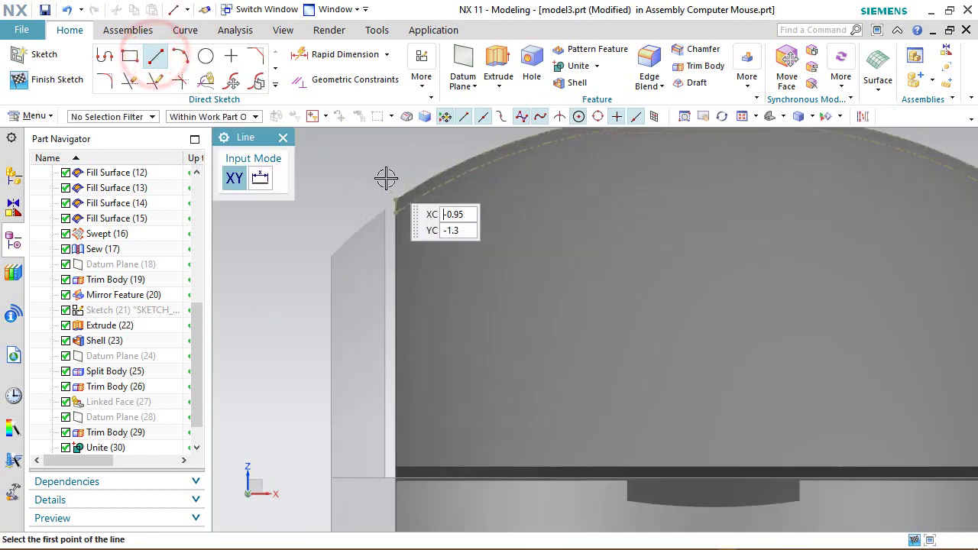
left_click(397, 231)
scroll(398, 232, "down", 3)
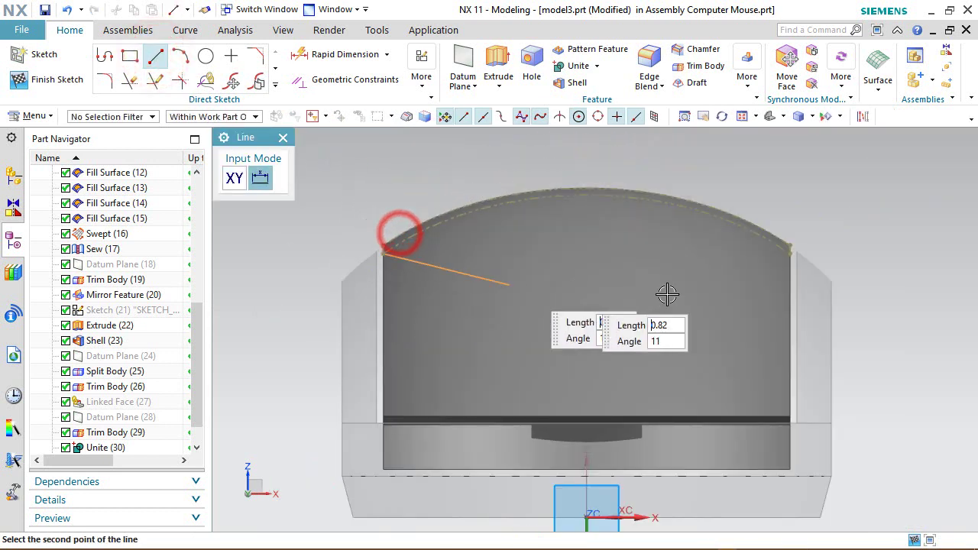
scroll(797, 262, "up", 1)
left_click(797, 236)
scroll(644, 321, "down", 3)
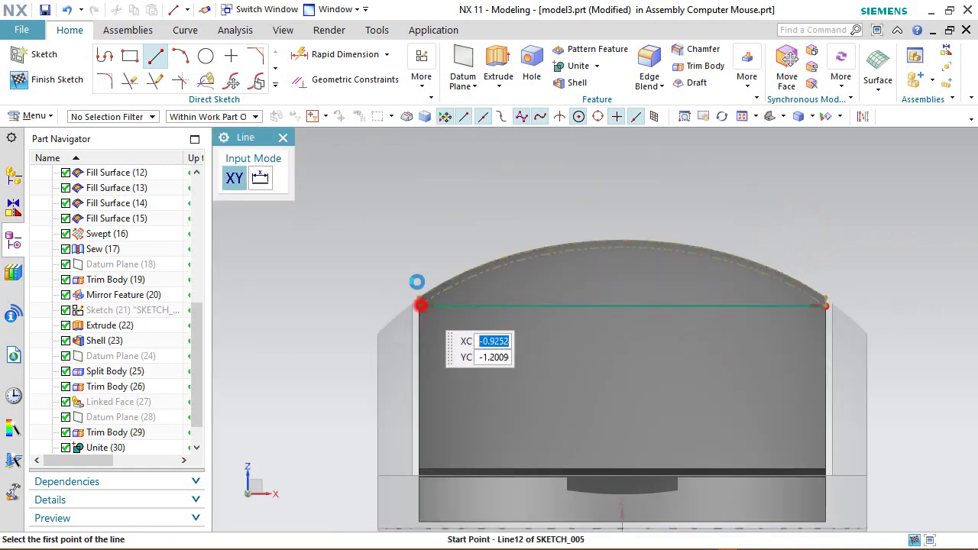
left_click(420, 305)
left_click(422, 184)
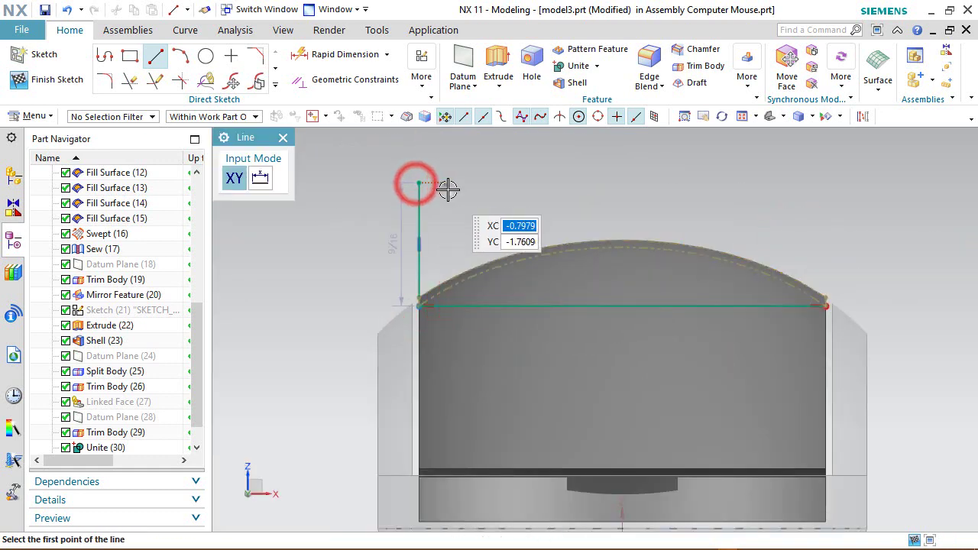
right_click(448, 183)
left_click(476, 190)
Delete the overconstraining Horizontal Alignment constraint at the right end of the horizontal sketch line
scroll(843, 289, "up", 3)
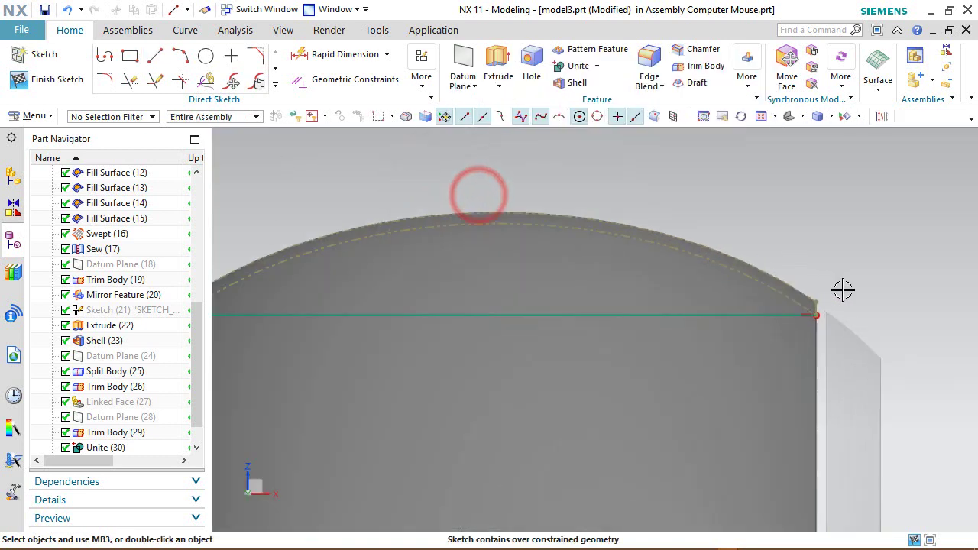
left_click(803, 311)
left_click(840, 323)
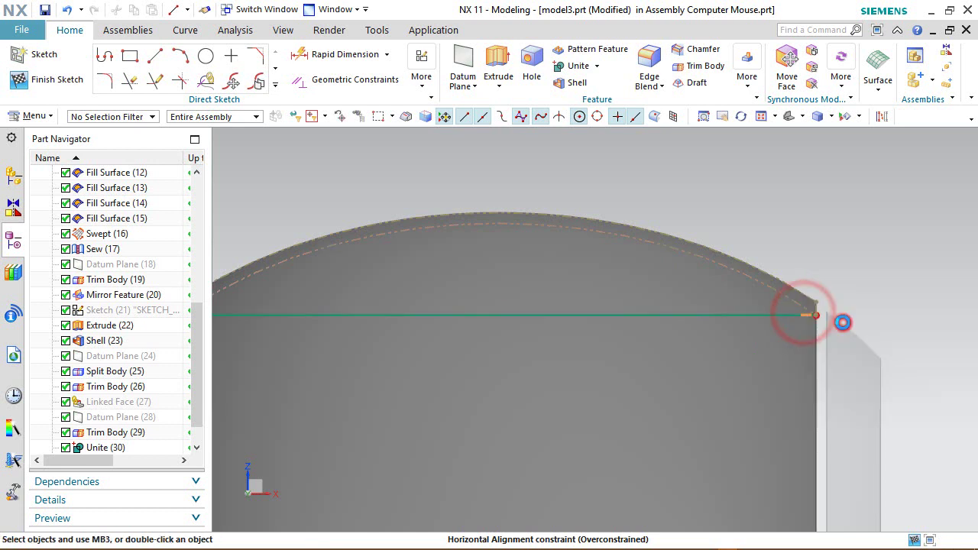
left_click(870, 294)
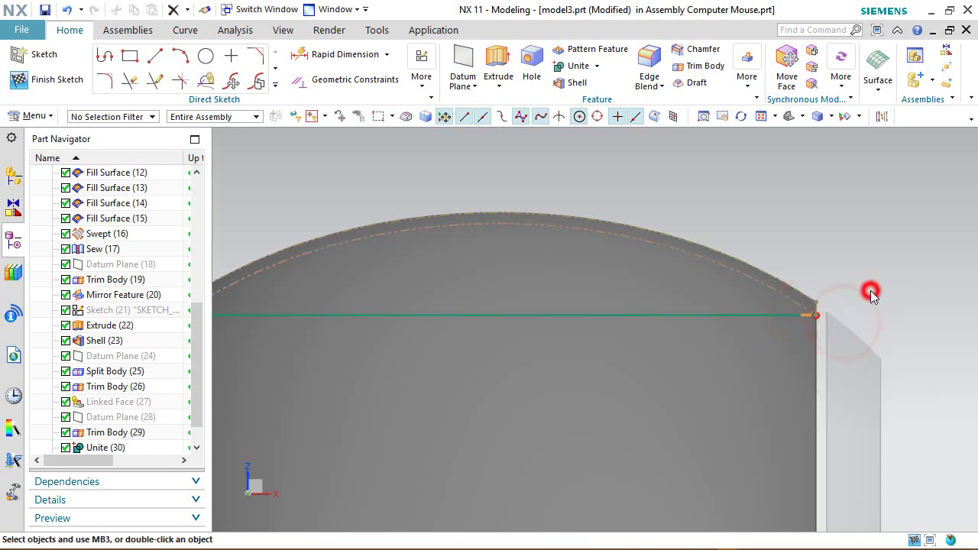
Close the rectangular profile with a vertical line up from the base line's right end and a horizontal top line, and finish the sketch
left_click(155, 56)
left_click(814, 307)
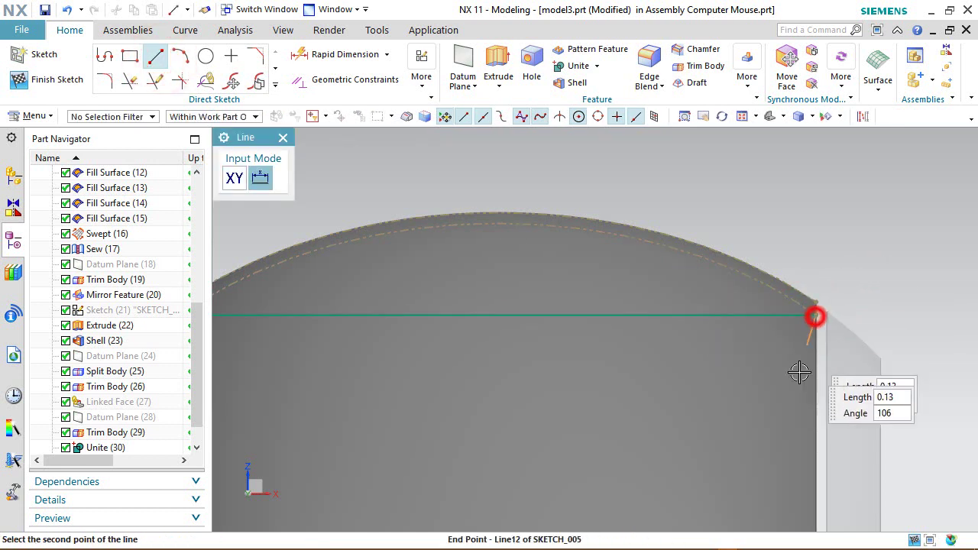
scroll(806, 305, "down", 3)
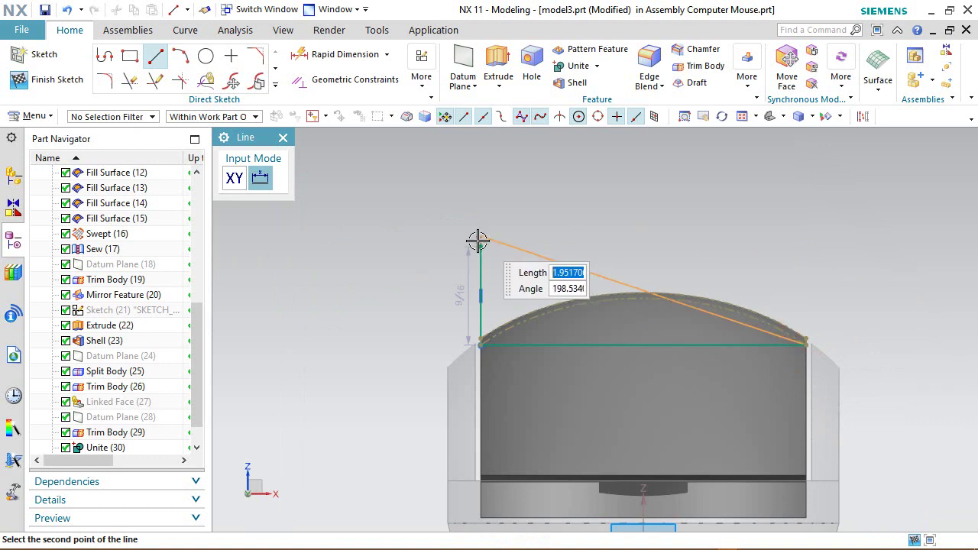
left_click(803, 245)
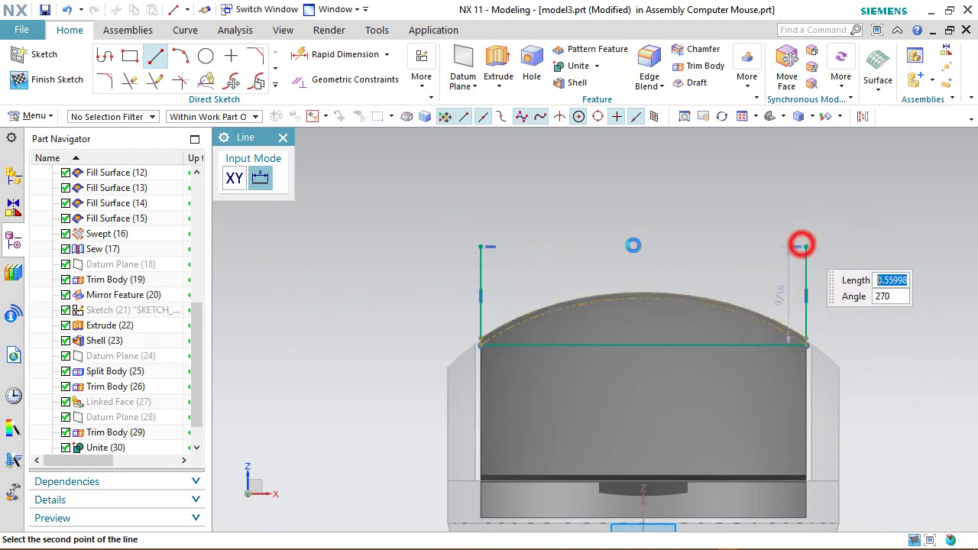
left_click(481, 245)
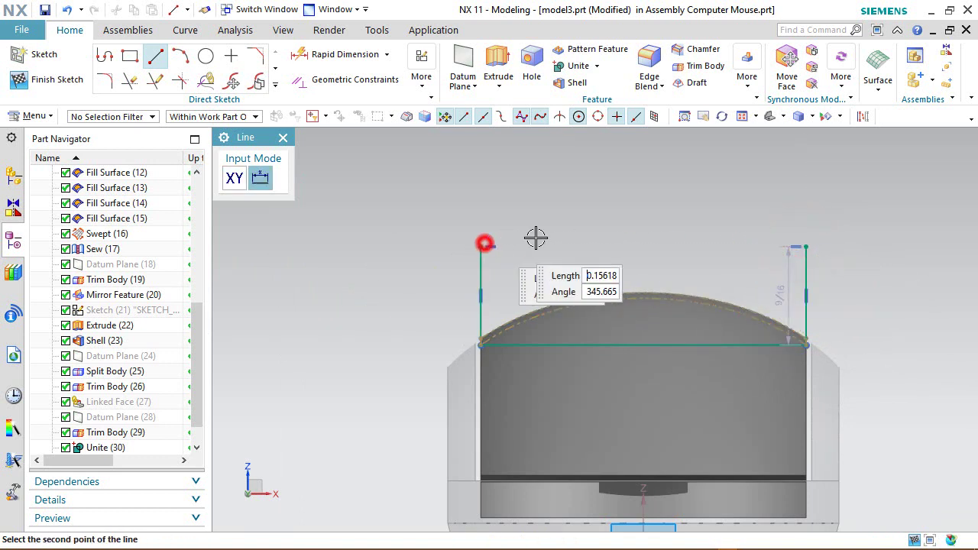
left_click(803, 244)
right_click(556, 223)
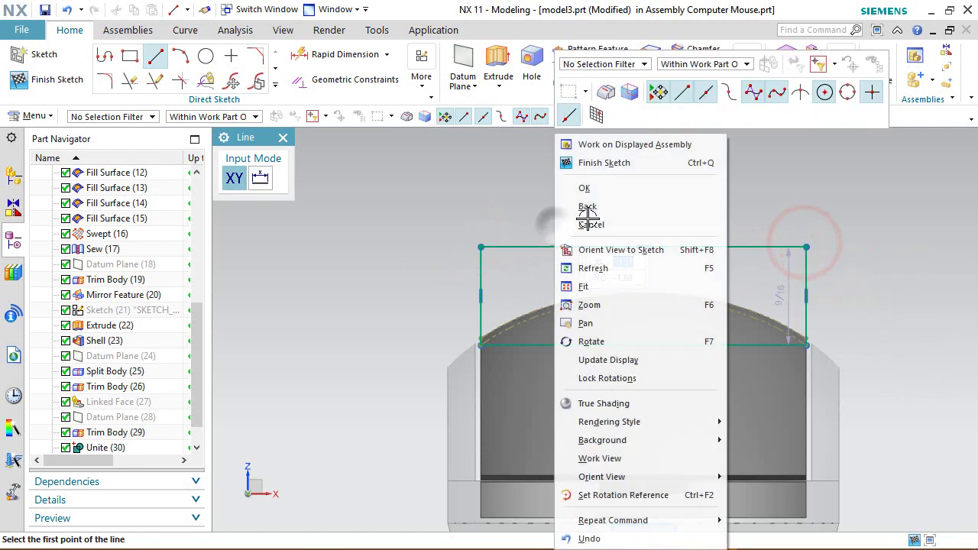
left_click(587, 191)
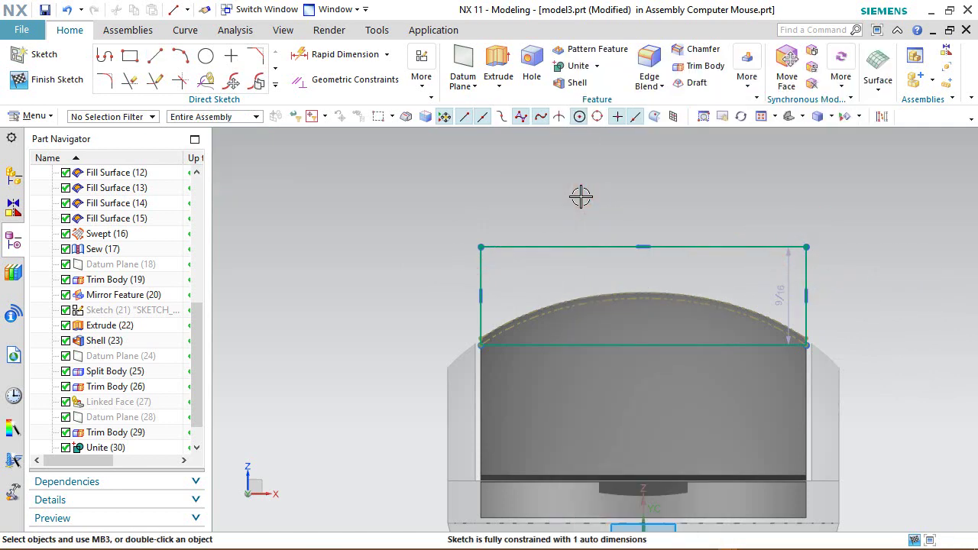
right_click(628, 195)
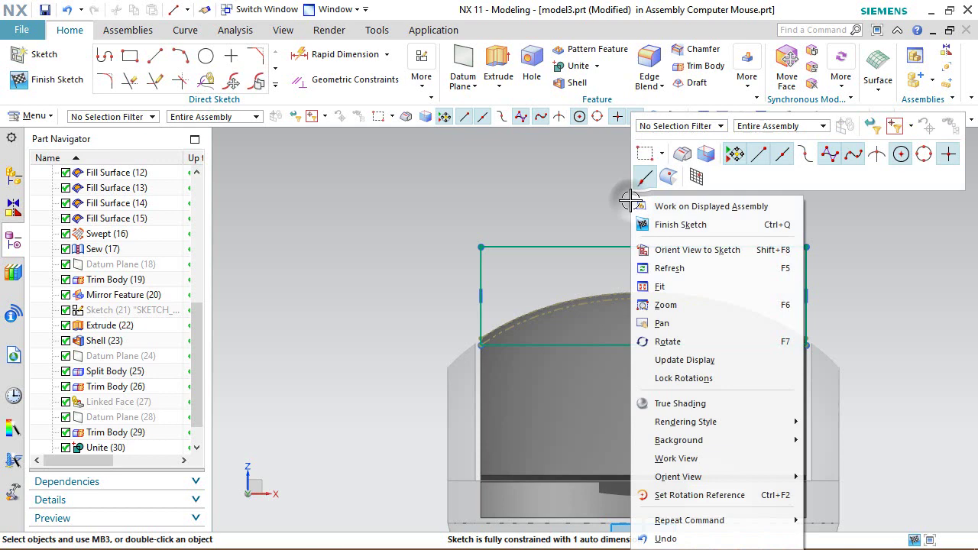
left_click(670, 221)
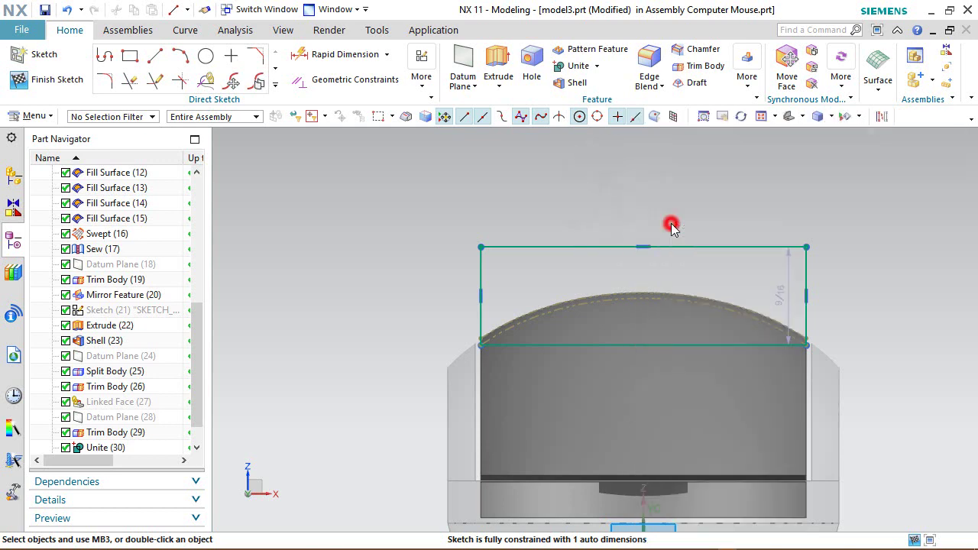
Extrude the rectangular profile with a Symmetric Value distance of 1/32/2 in and subtract it from the shell body
left_click(802, 117)
left_click(840, 138)
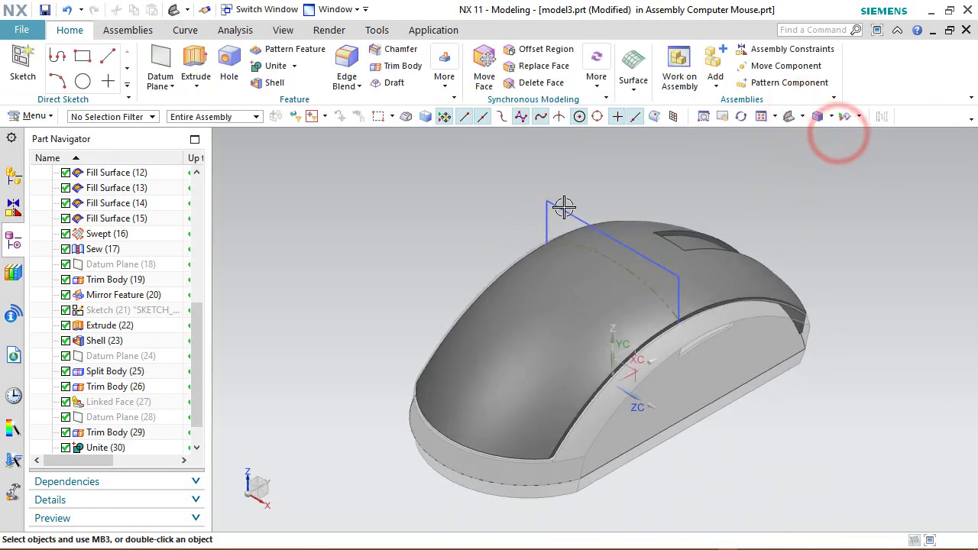
left_click(424, 180)
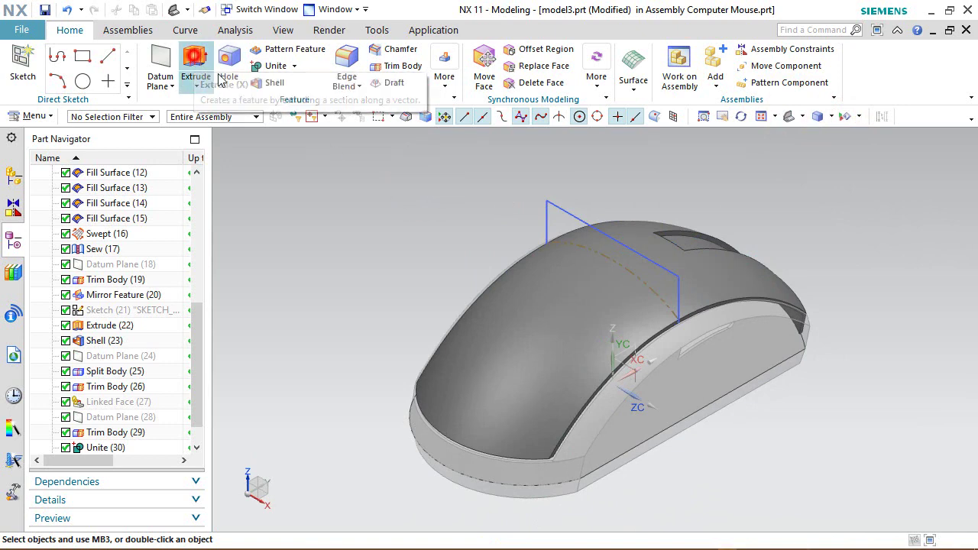
left_click(195, 63)
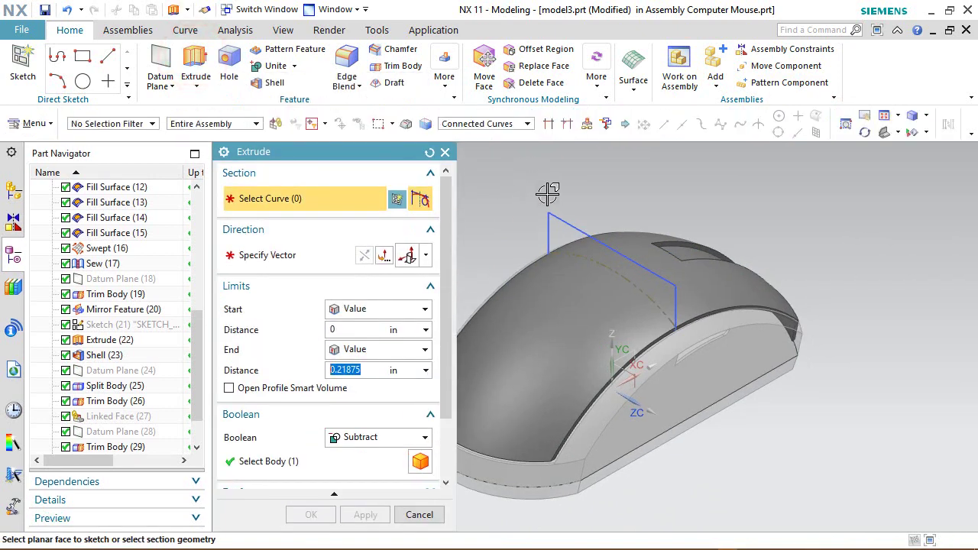
left_click(568, 219)
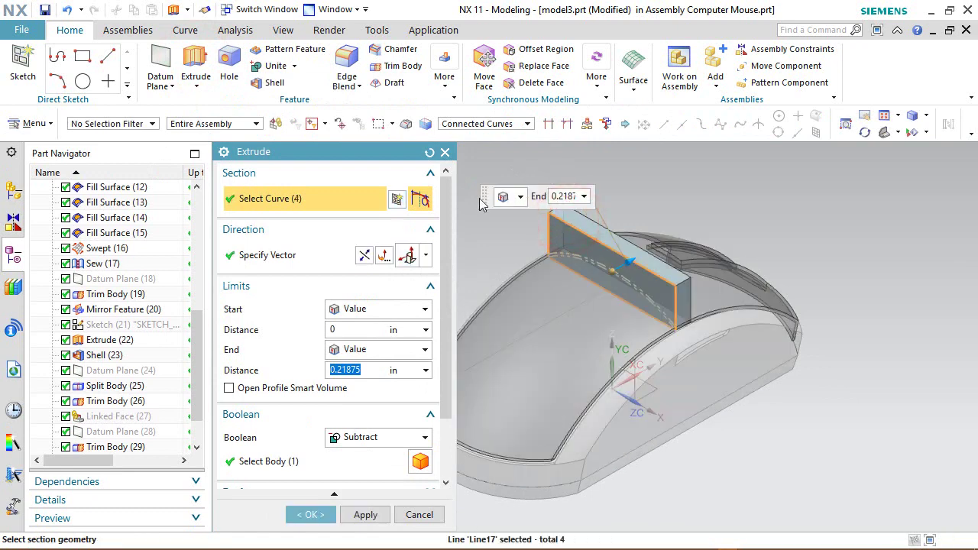
left_click(424, 309)
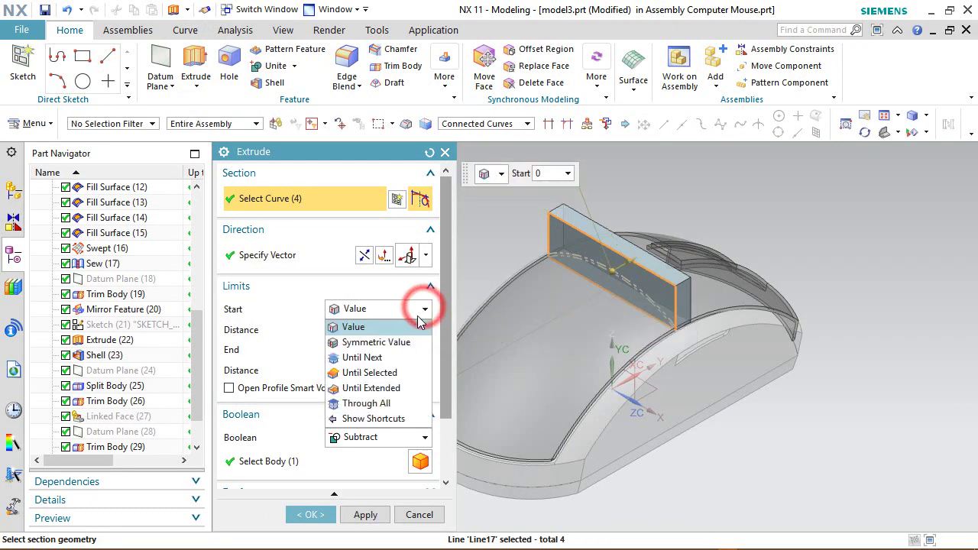
left_click(374, 342)
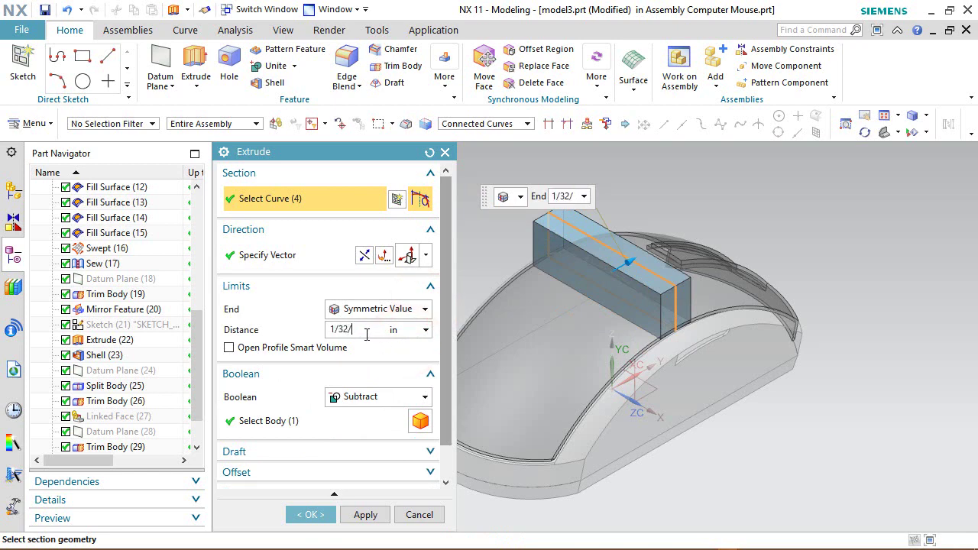
type("1/32/2")
key("Return")
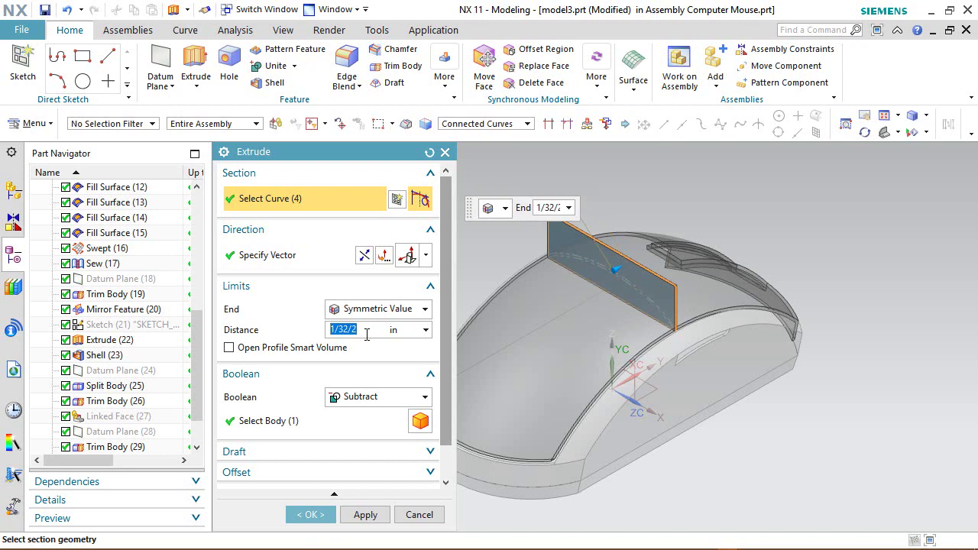
left_click(321, 514)
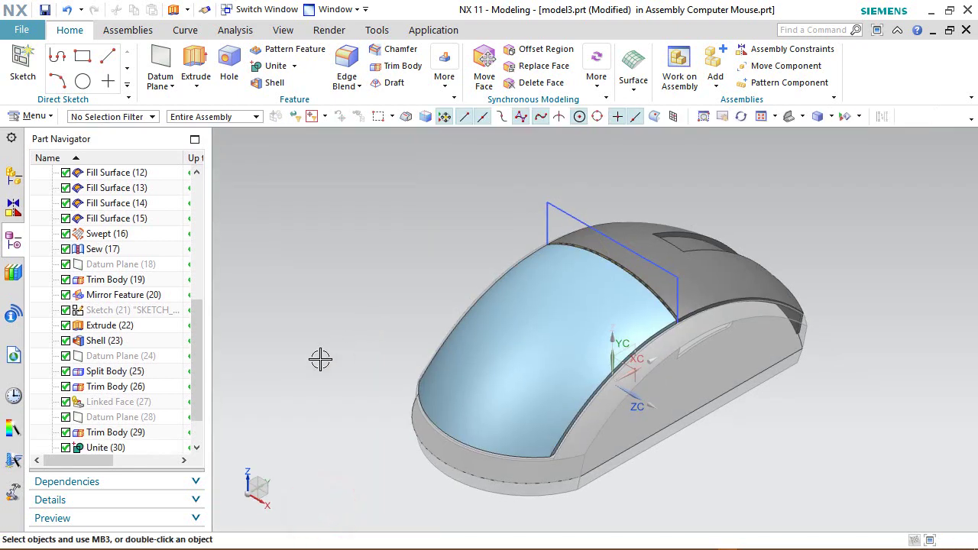
Hide the rectangular profile sketch used for the groove across the shell
scroll(195, 410, "down", 1)
right_click(114, 417)
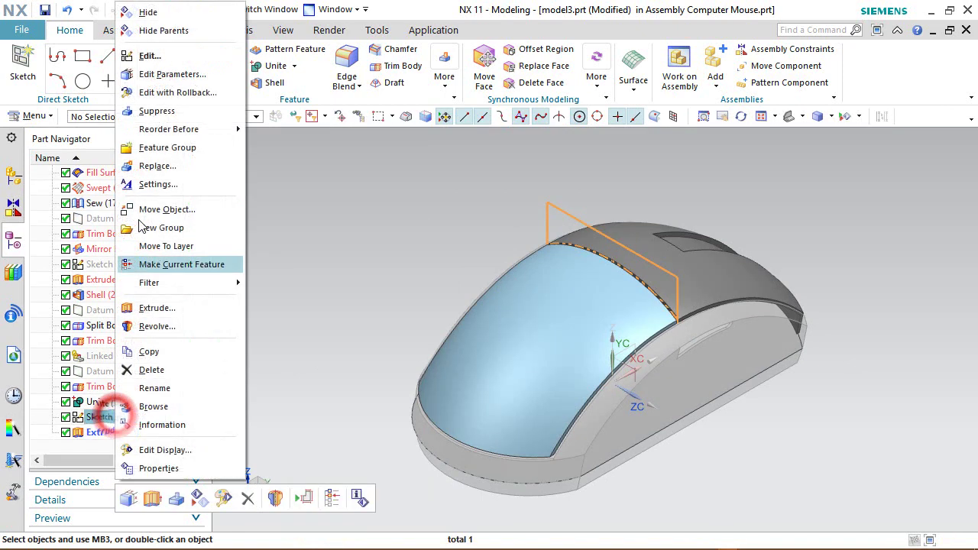
left_click(159, 17)
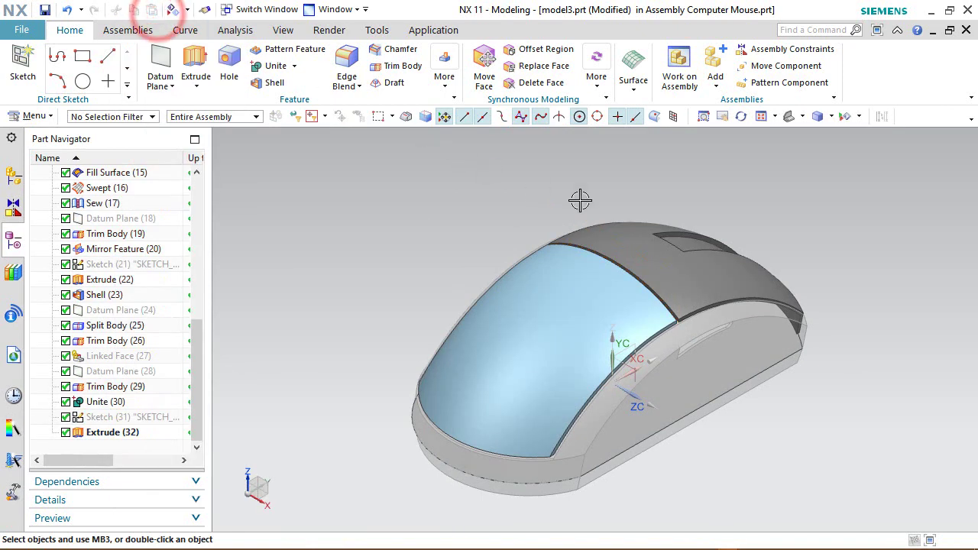
Change the display color of the whole top shell body to dark gray
scroll(669, 305, "up", 3)
scroll(657, 262, "down", 2)
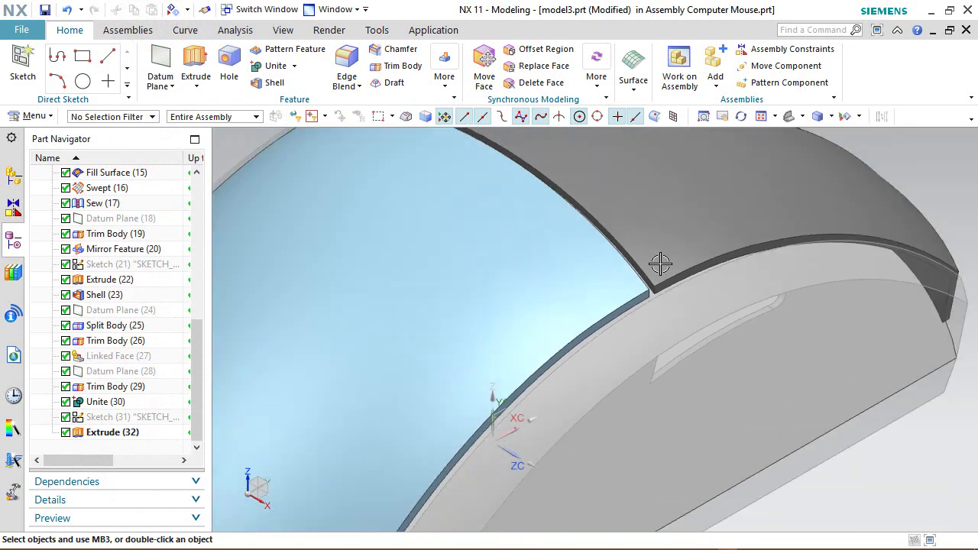
scroll(657, 262, "up", 1)
left_click(761, 116)
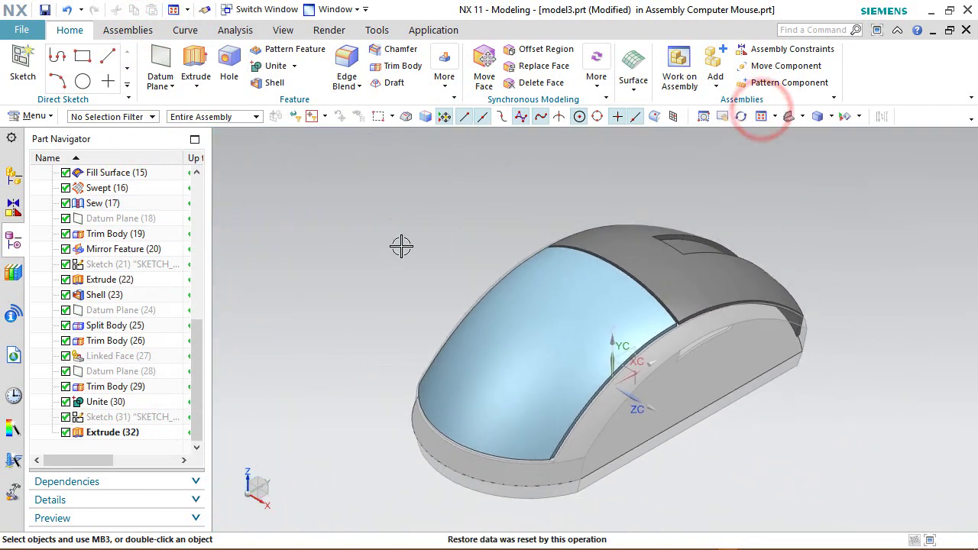
left_click(518, 301)
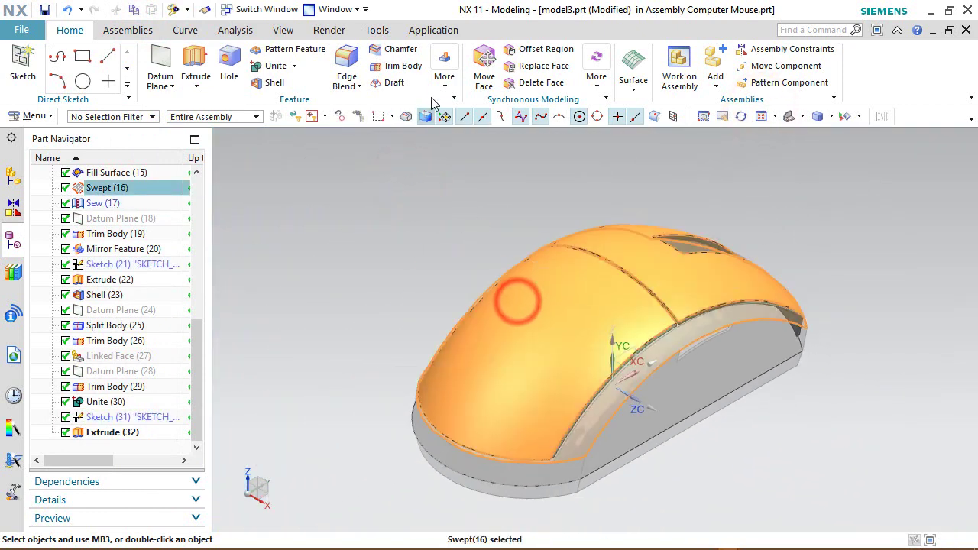
left_click(283, 30)
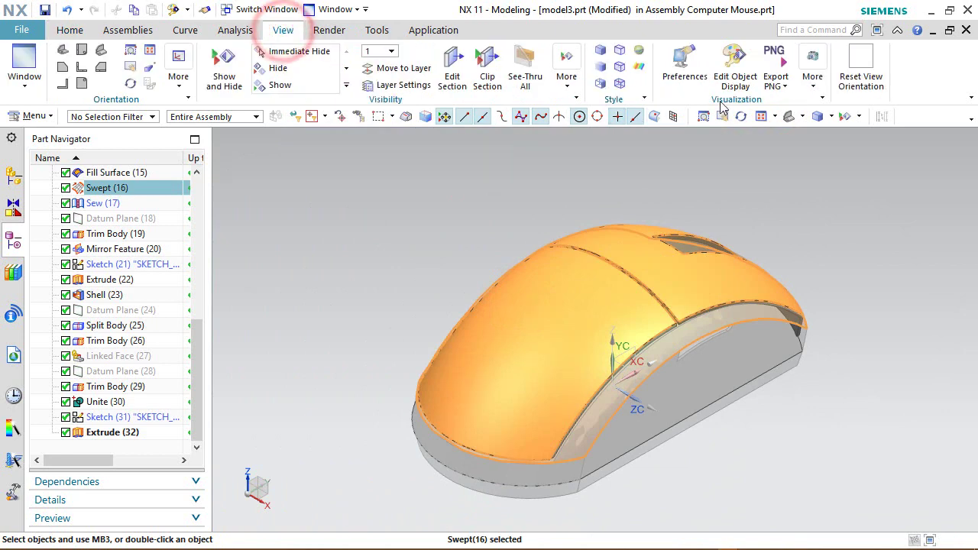
left_click(733, 64)
left_click(410, 226)
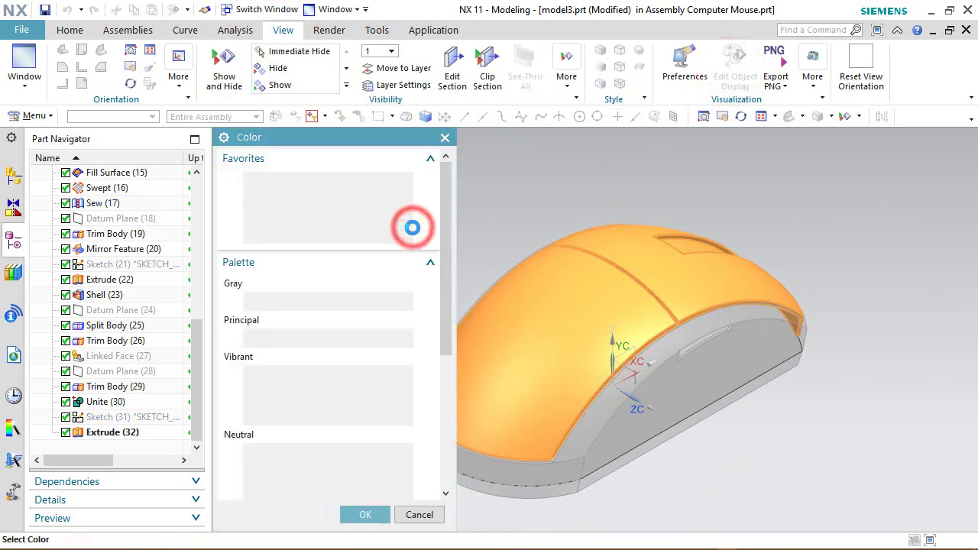
left_click(306, 301)
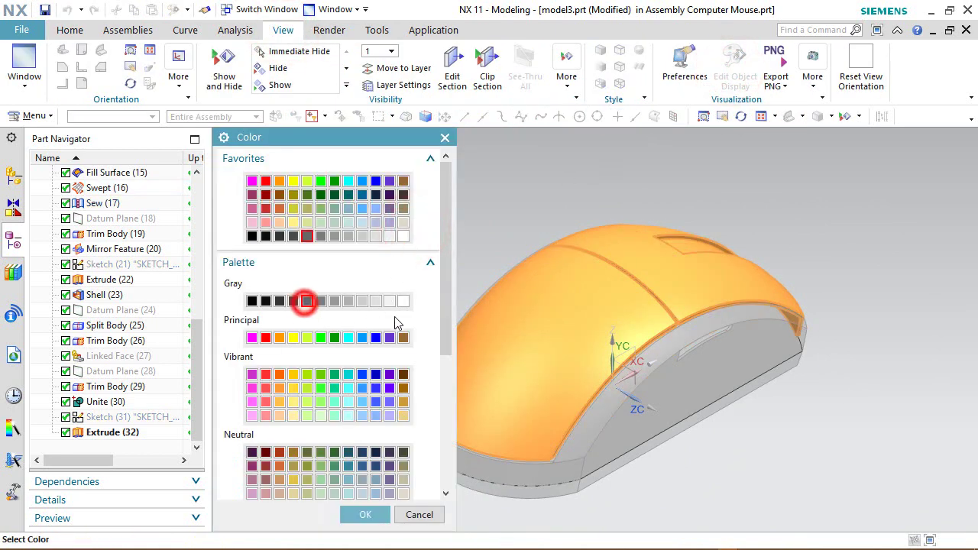
left_click(445, 323)
left_click(362, 514)
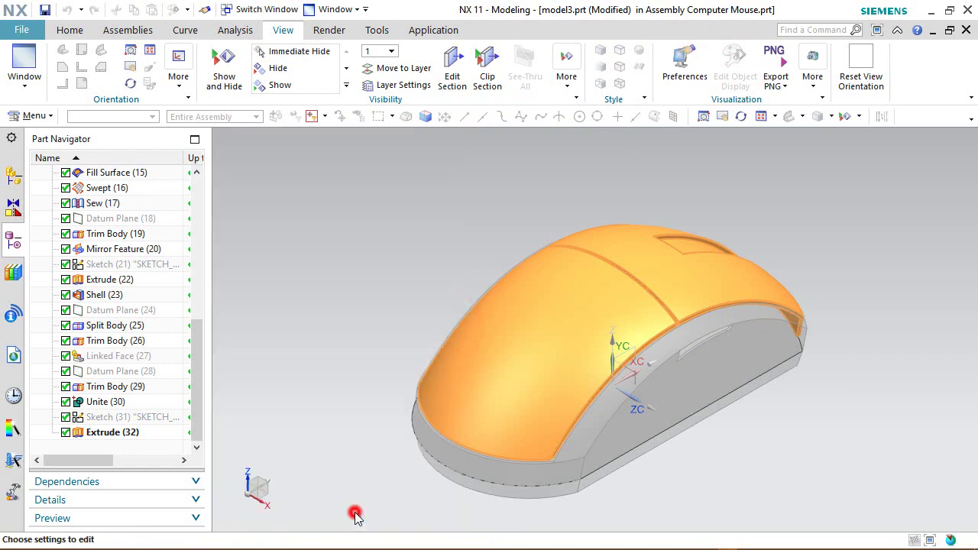
left_click(316, 510)
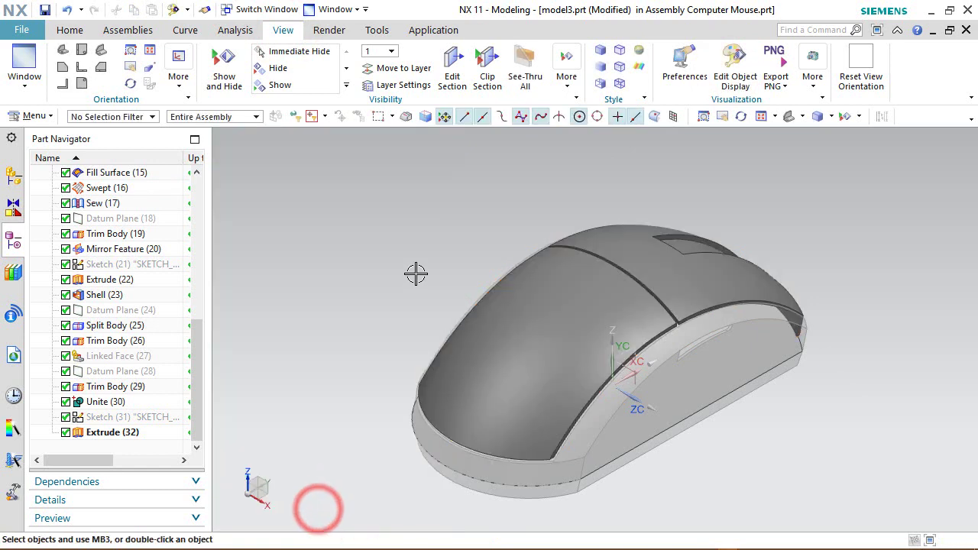
Start an At Distance datum plane from the large flat base face in MODEL1, accepting the face as a WAVE link
left_click(77, 34)
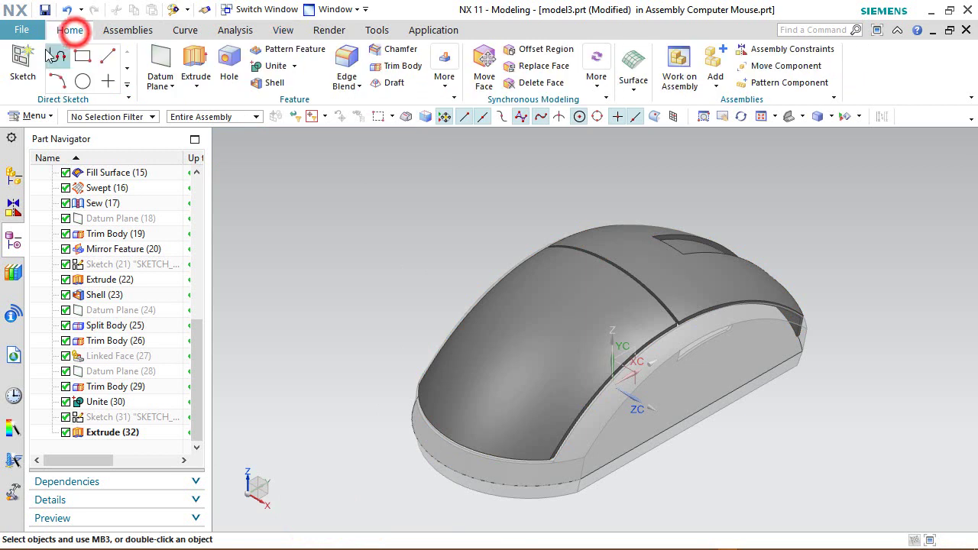
left_click(159, 68)
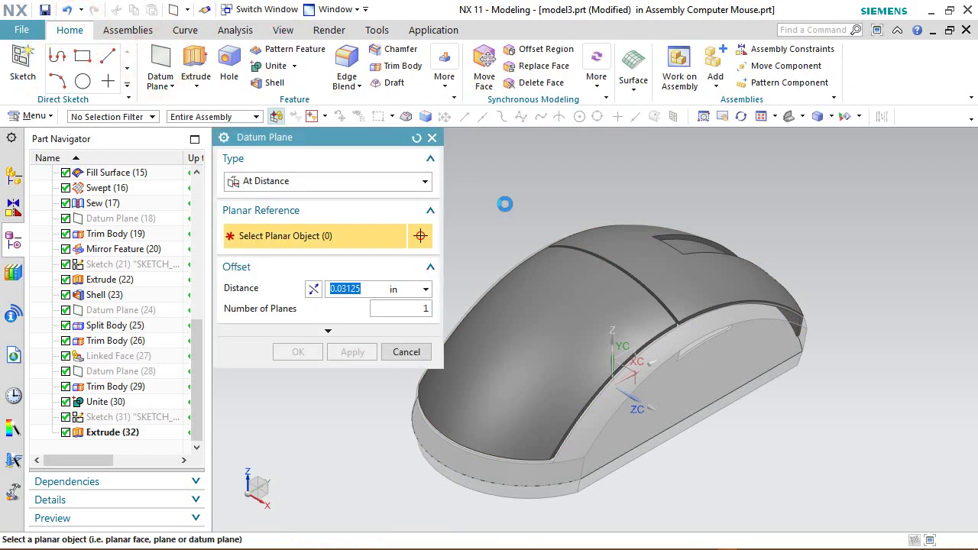
middle_click_drag(713, 467, 674, 387)
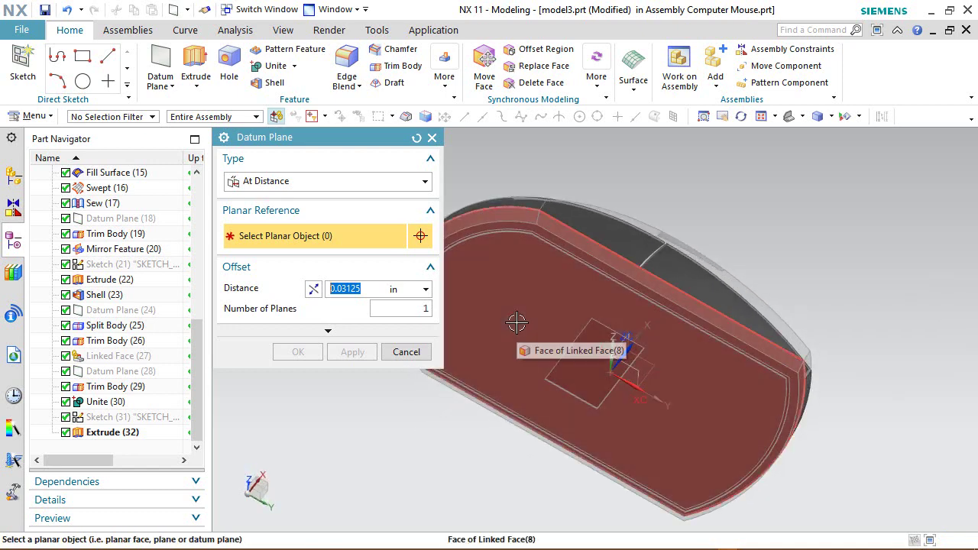
left_click(517, 323)
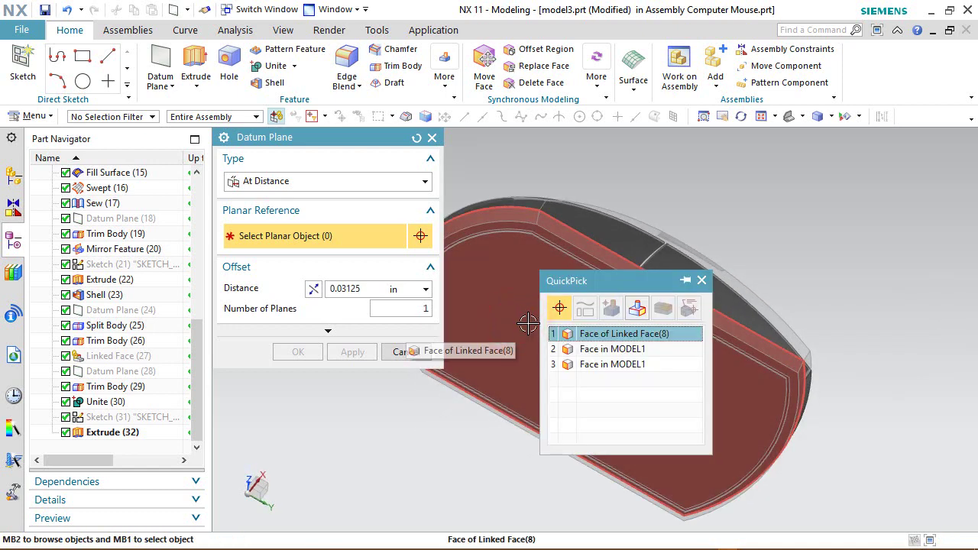
left_click(584, 348)
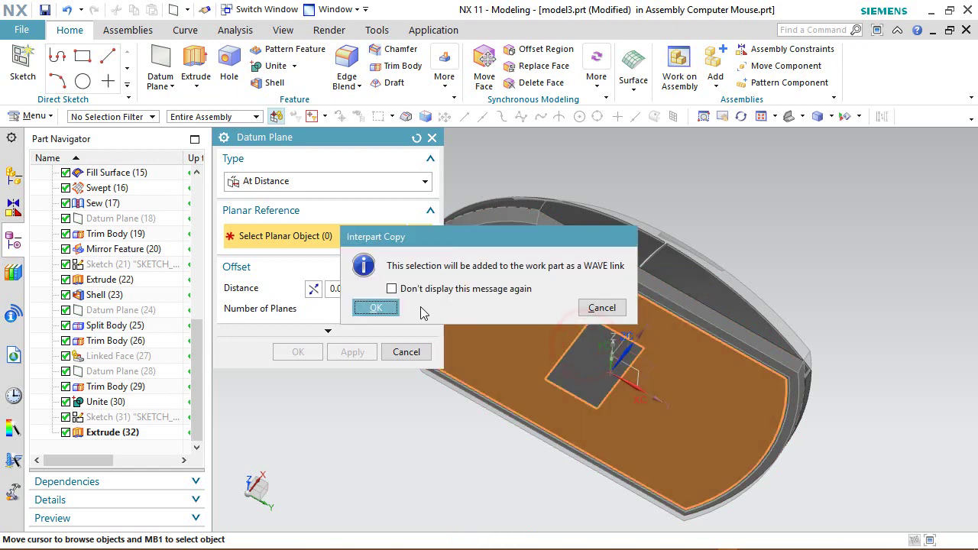
left_click(376, 307)
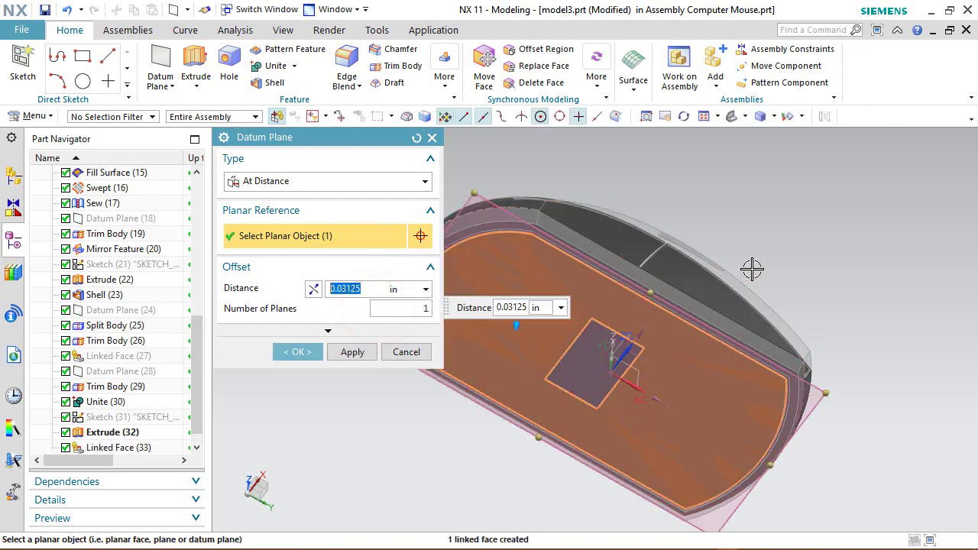
Set the datum plane's offset distance to -1.5625 in above the shell and create the plane
left_click(732, 116)
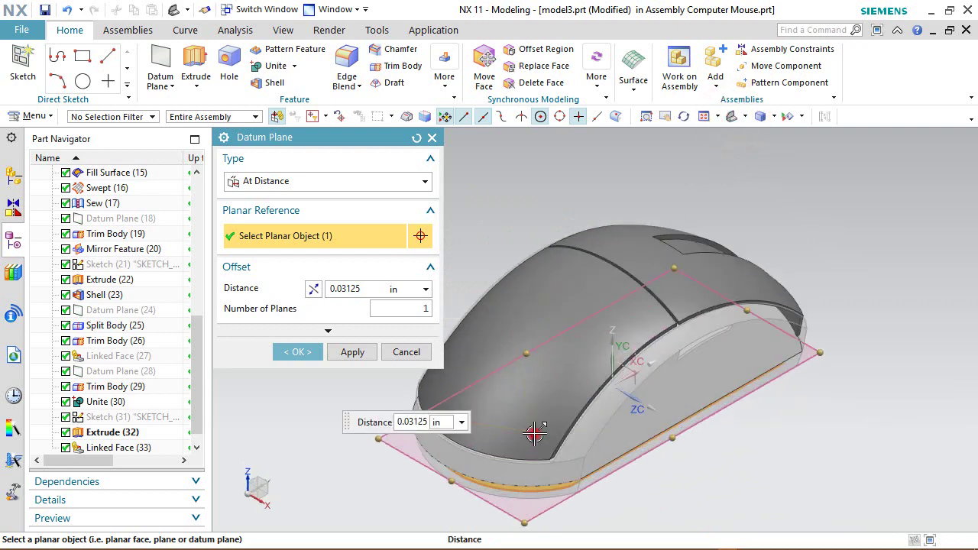
left_click_drag(535, 432, 524, 269)
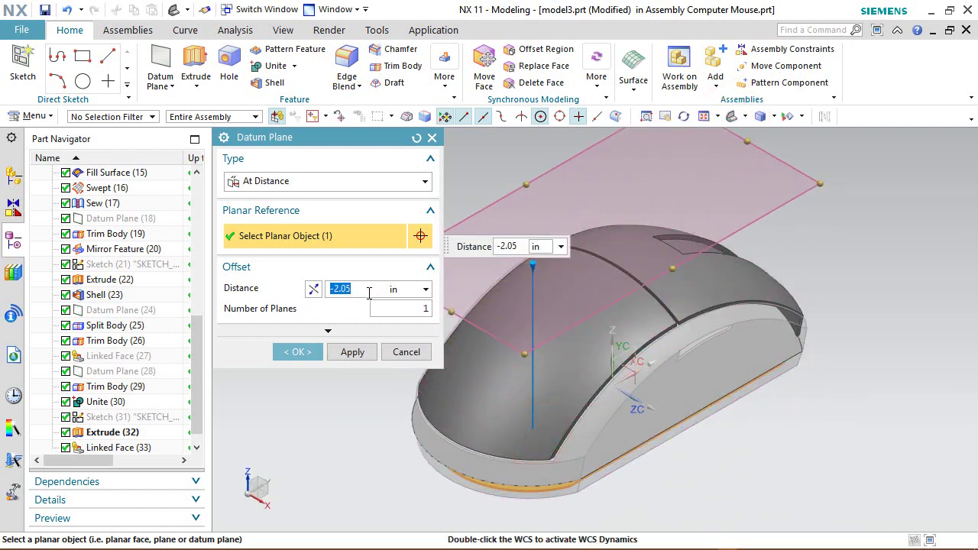
left_click_drag(336, 293, 325, 295)
key("Return")
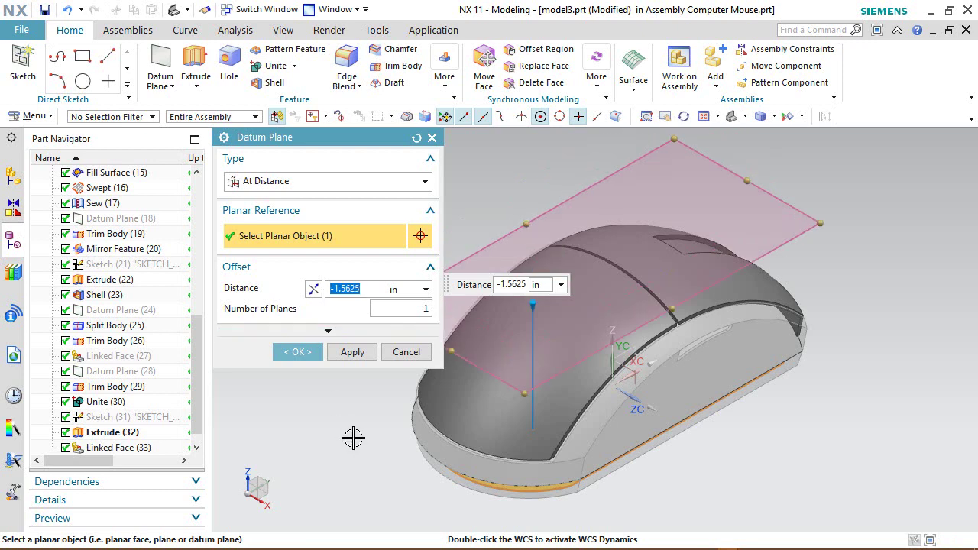
middle_click_drag(353, 437, 317, 403)
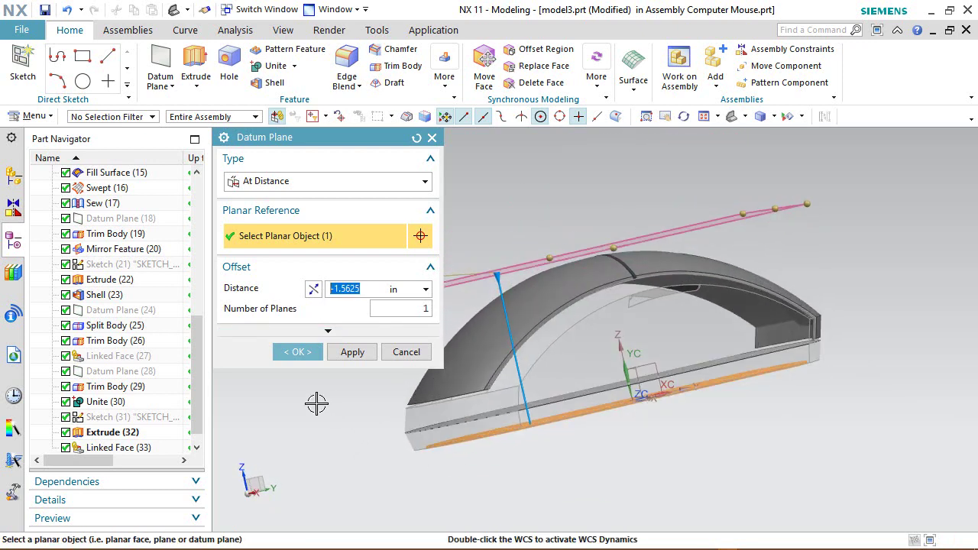
left_click(298, 351)
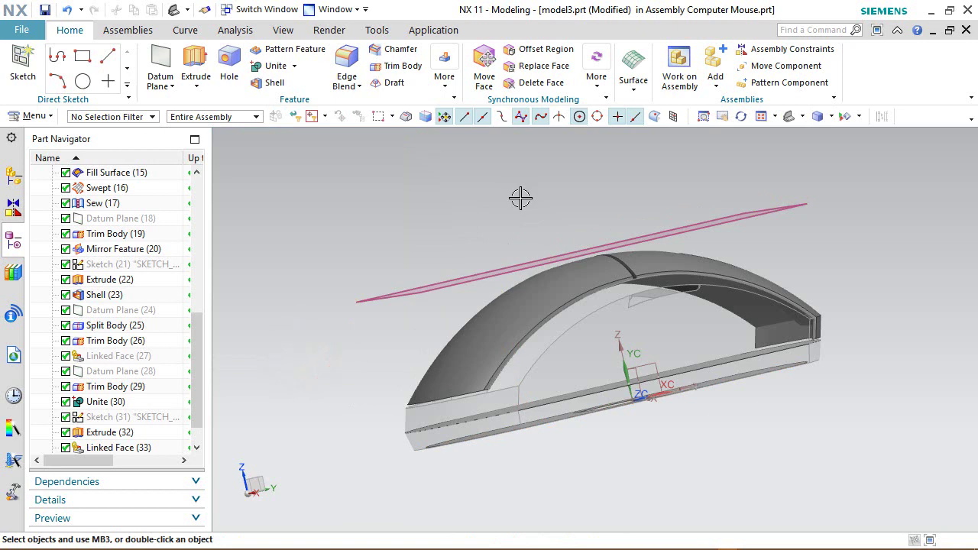
key("Home")
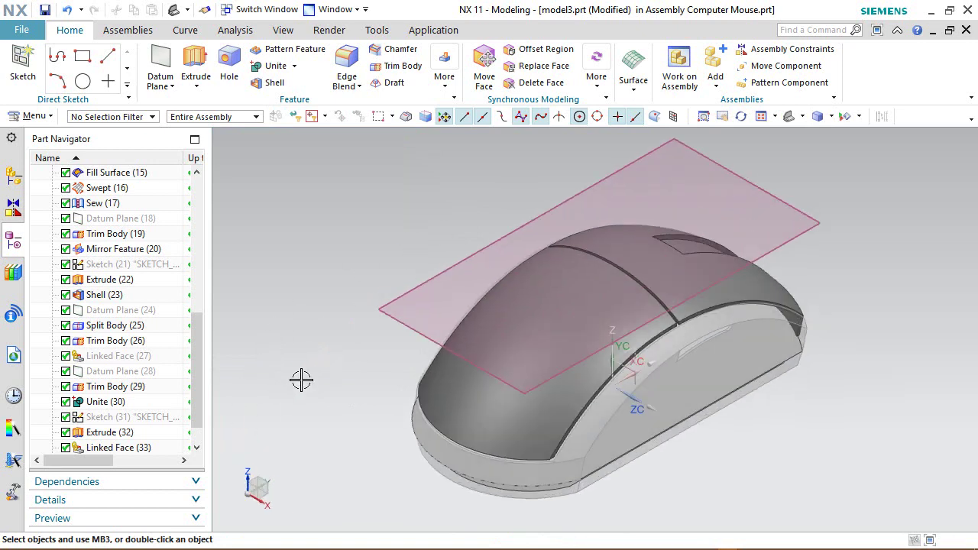
Start an On Plane sketch on the new offset datum plane above the shell and orient the view square to it
left_click(6, 71)
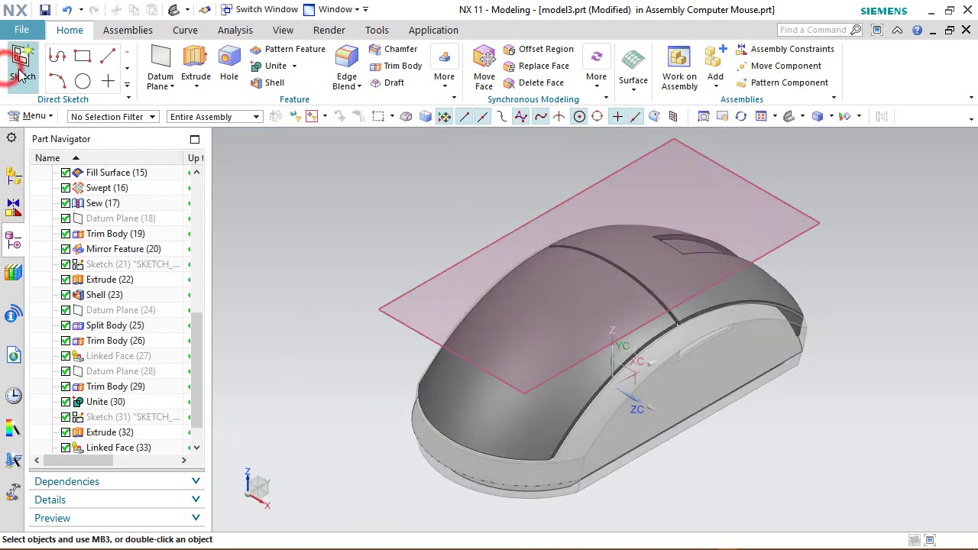
left_click(271, 122)
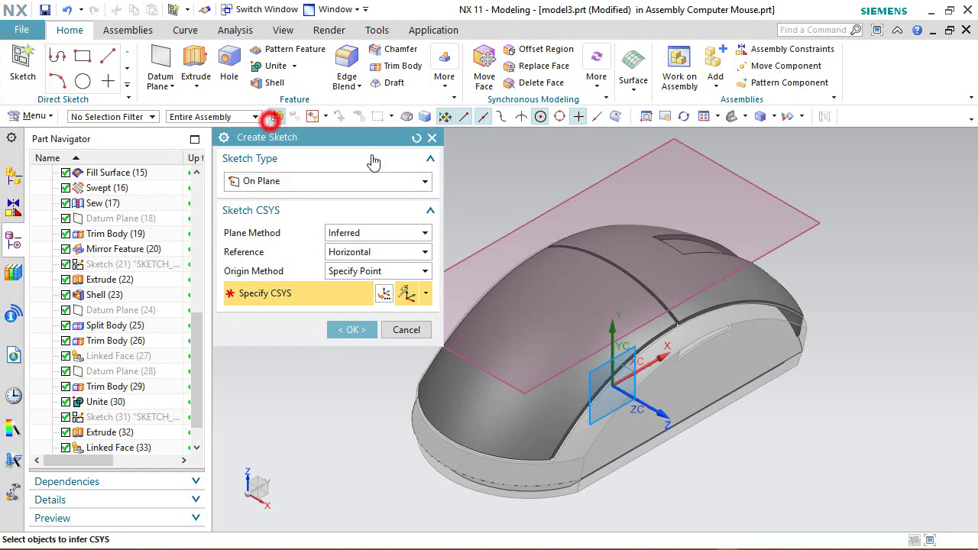
left_click(540, 210)
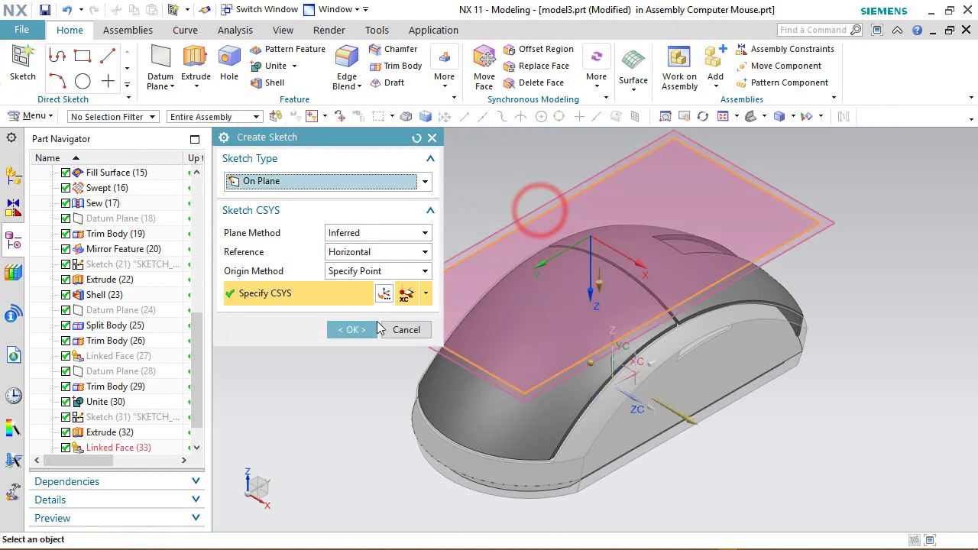
left_click(352, 329)
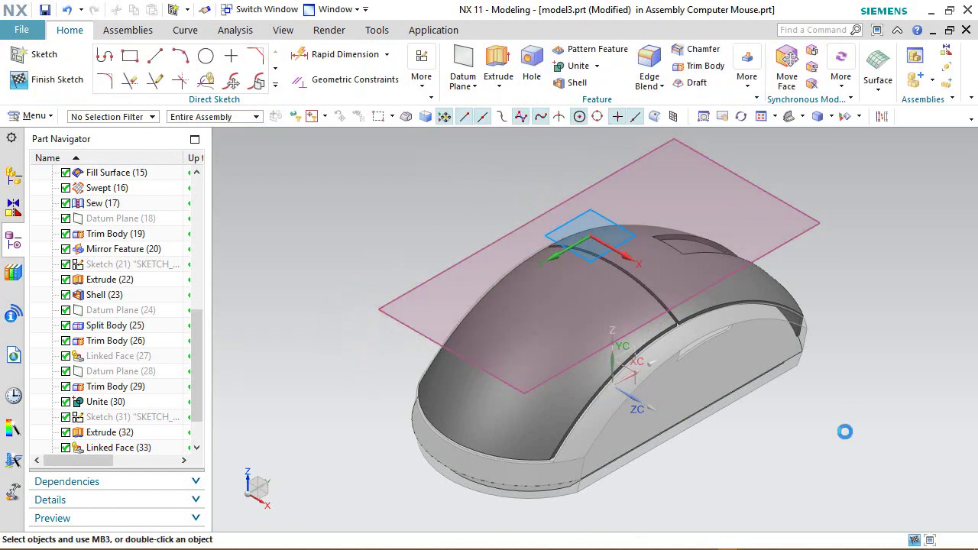
middle_click_drag(844, 432, 734, 489)
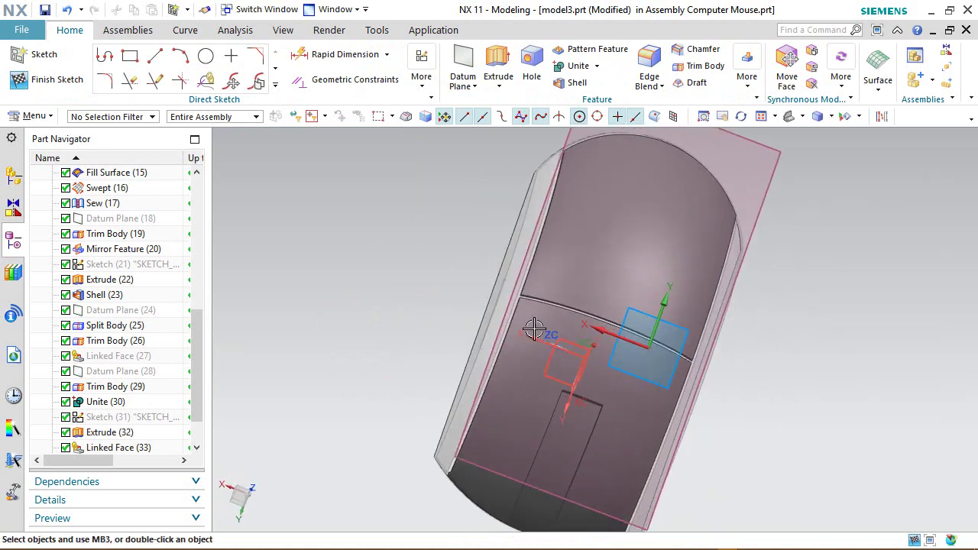
right_click_drag(433, 224, 410, 224)
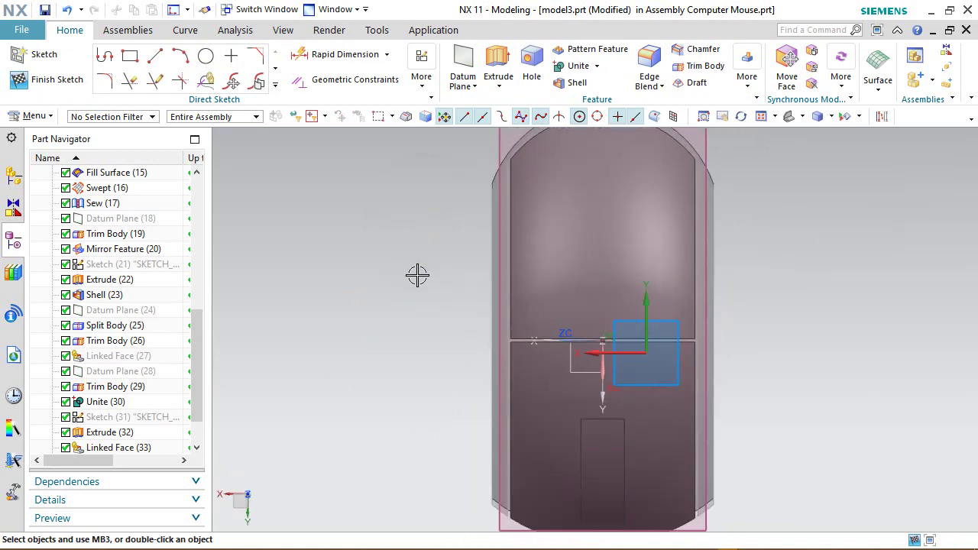
scroll(417, 276, "up", 2)
scroll(443, 301, "down", 3)
scroll(572, 445, "up", 2)
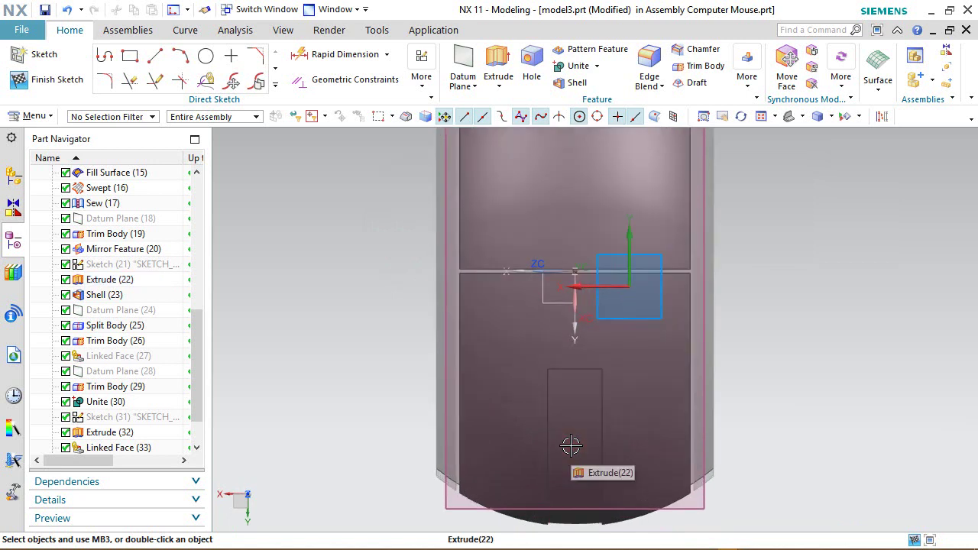
left_click(324, 235)
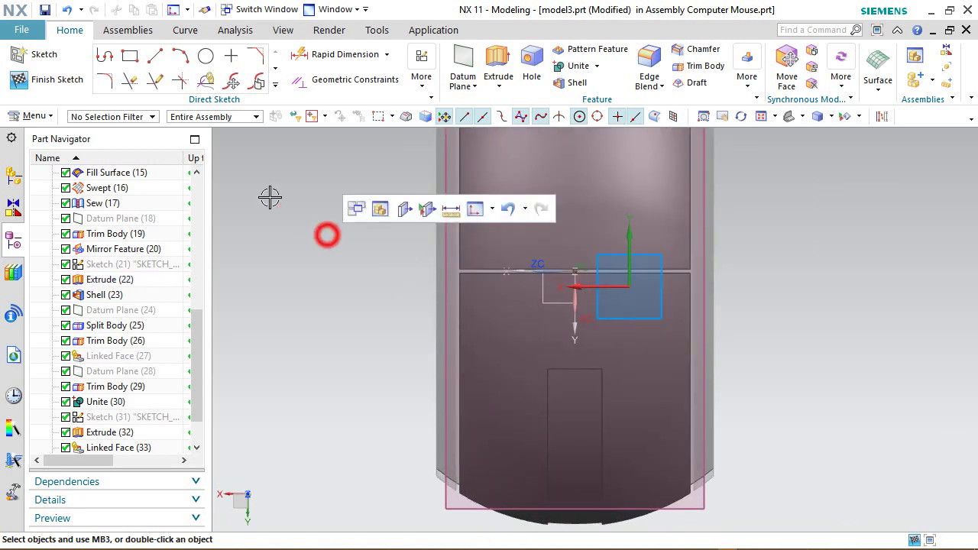
Sketch a rectangle about 3/16 by 9/16 in inside the existing slot outline near the front of the shell
left_click(130, 56)
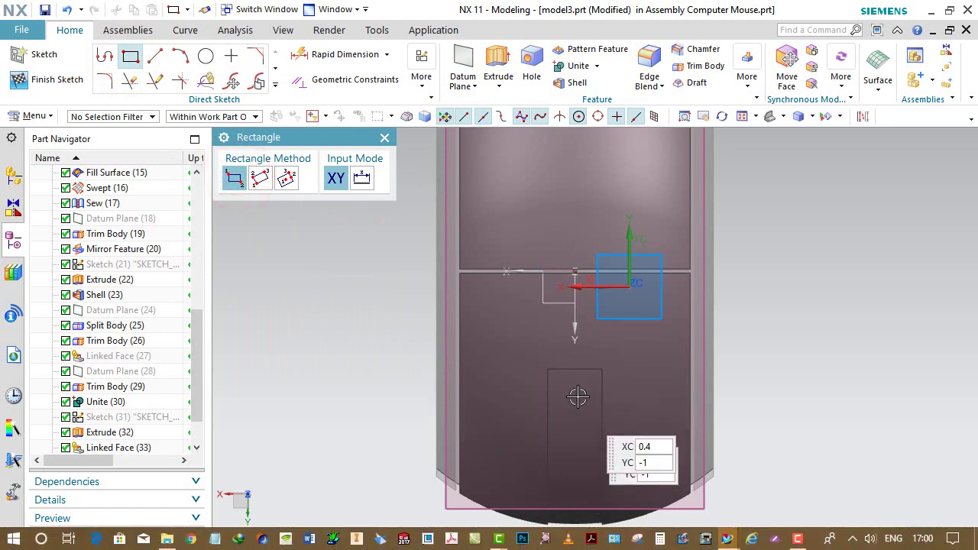
scroll(563, 350, "down", 1)
scroll(584, 435, "up", 2)
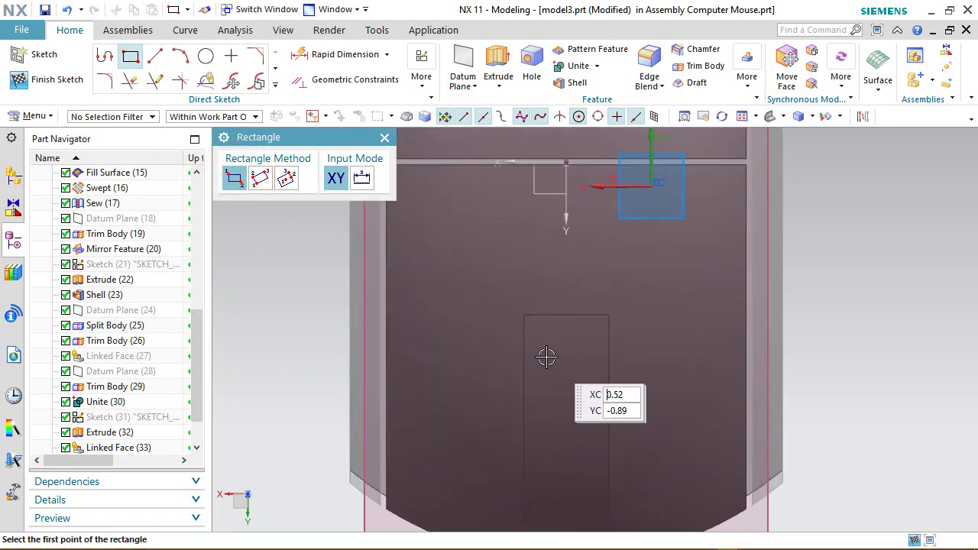
left_click(545, 355)
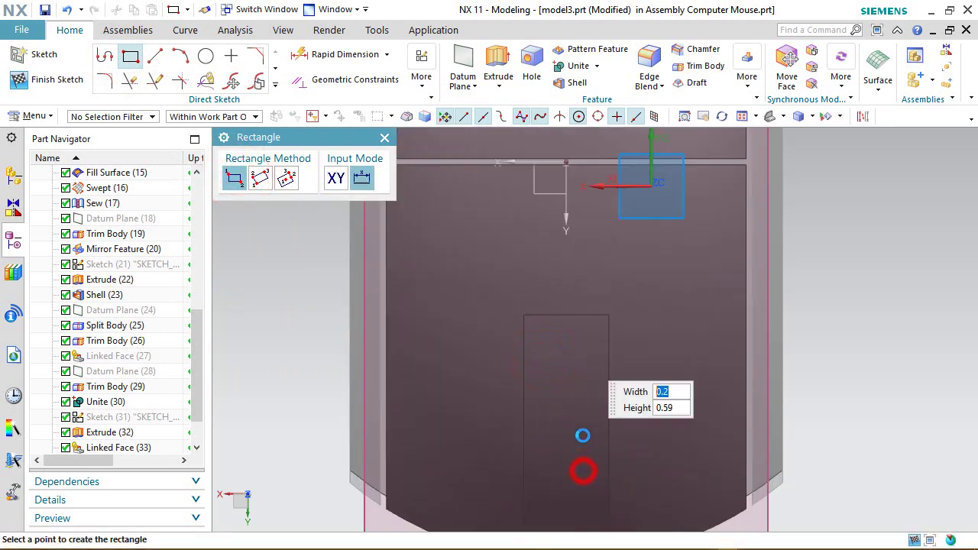
left_click(583, 469)
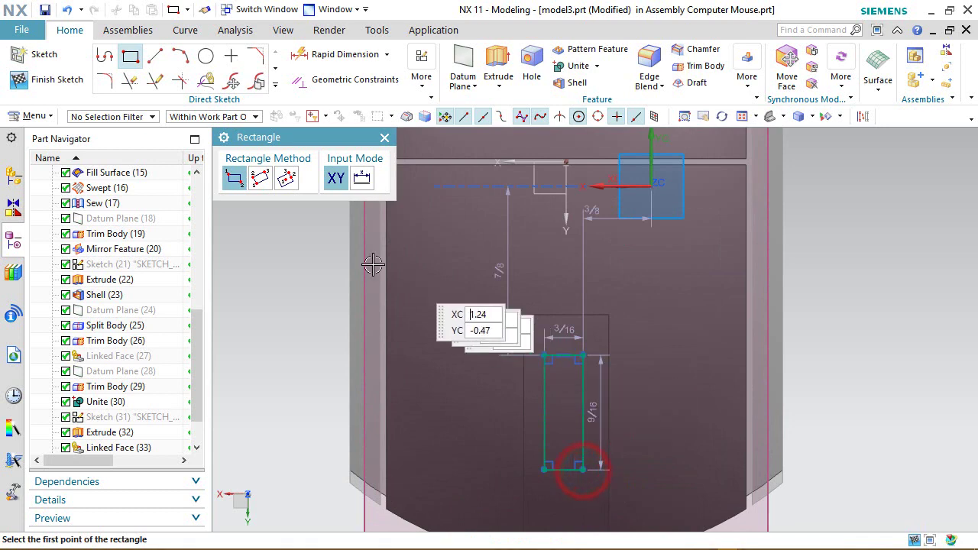
right_click(291, 238)
left_click(327, 185)
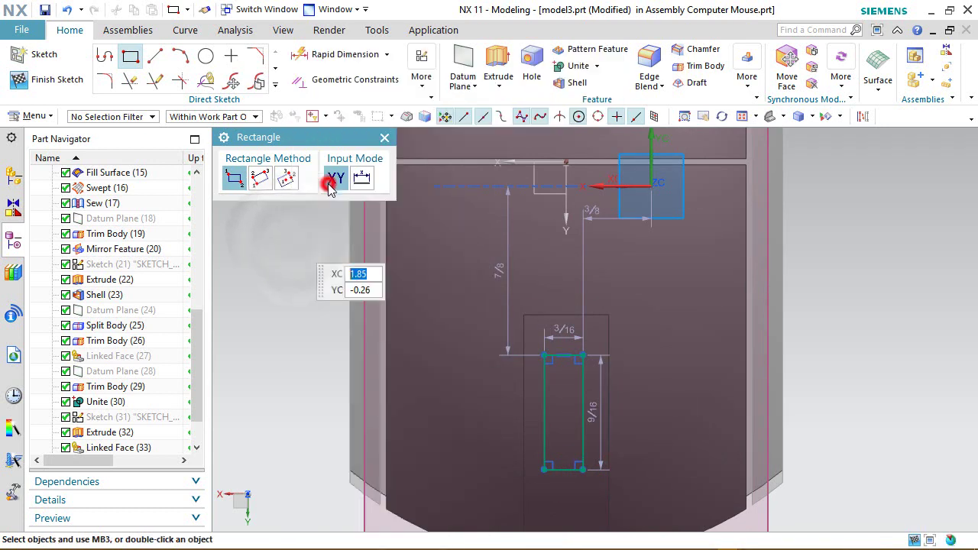
Set the rectangle's width to 0.3125 in and its height to 0.55609 in
double_click(566, 335)
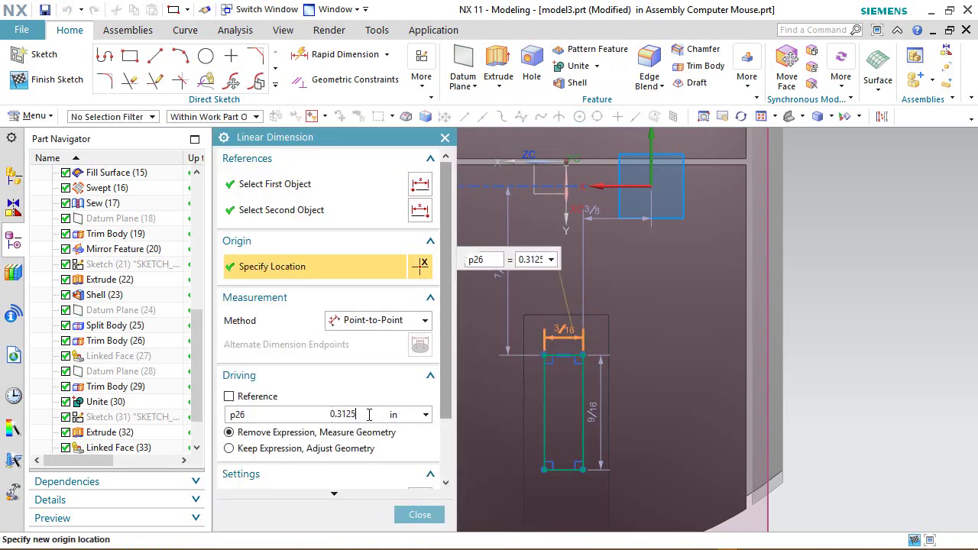
key("Return")
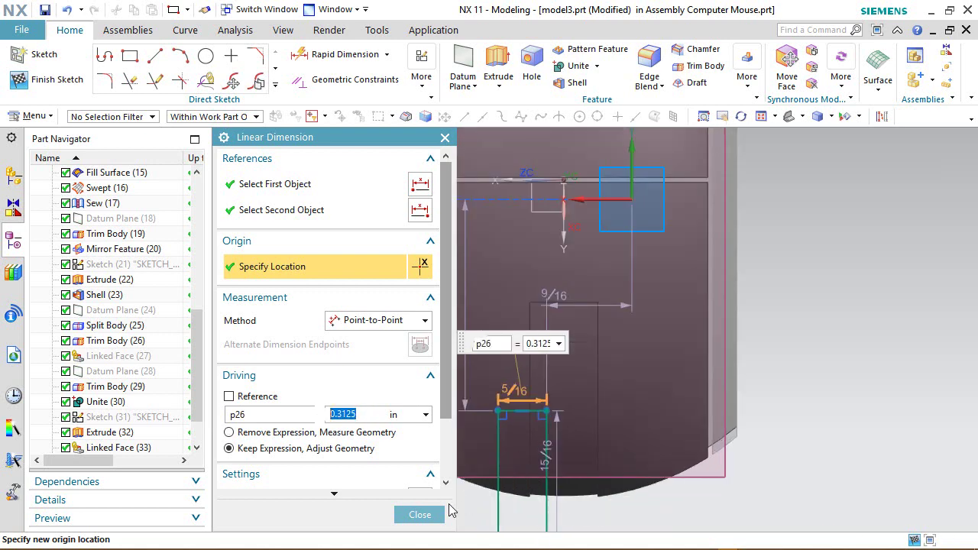
left_click(419, 514)
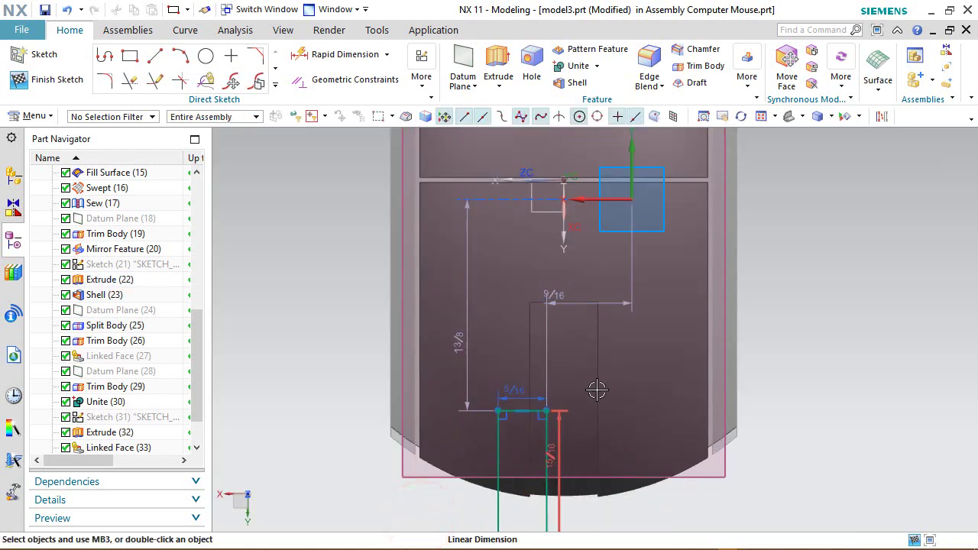
scroll(565, 465, "down", 2)
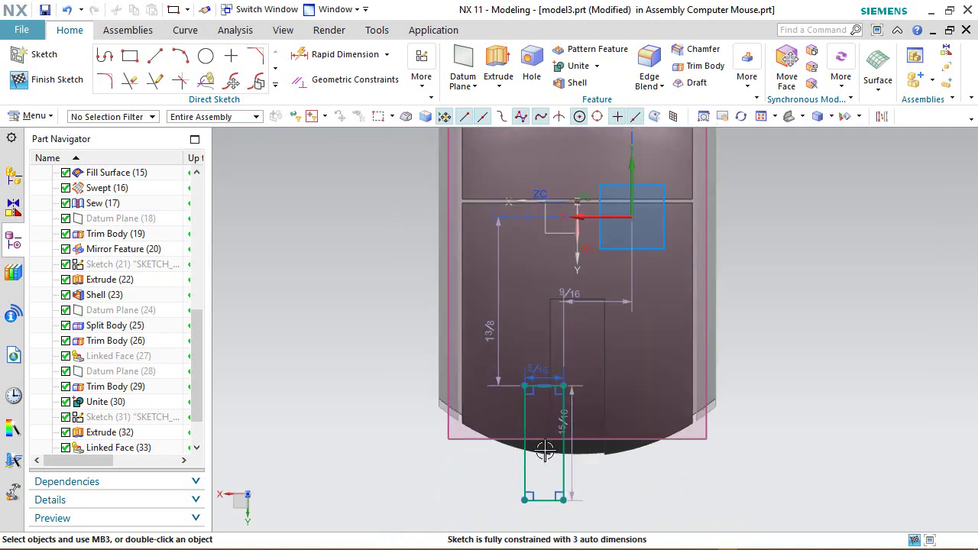
double_click(575, 426)
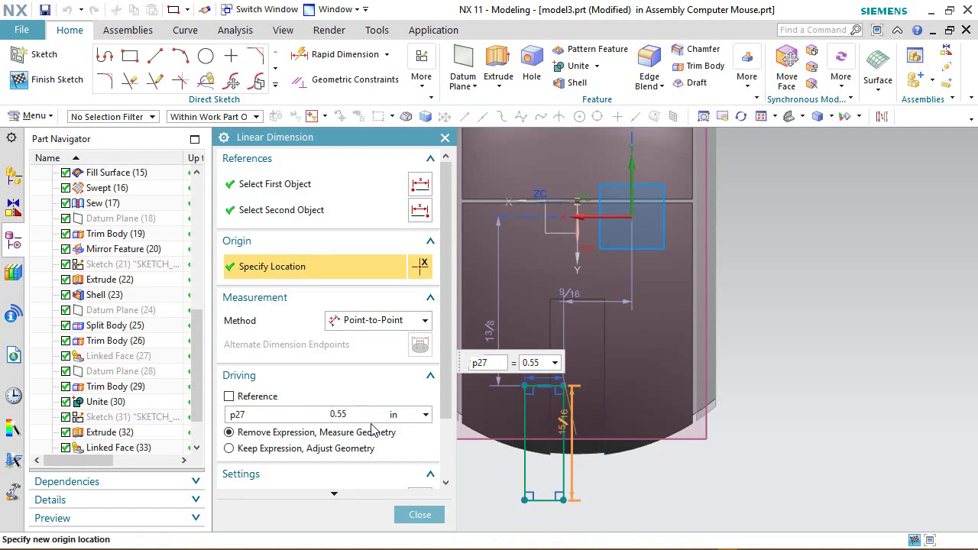
key("Return")
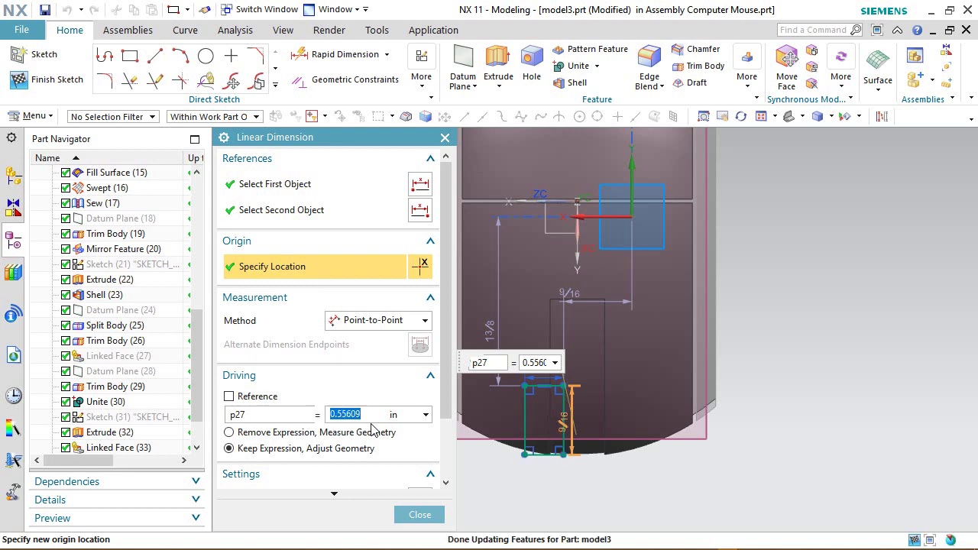
left_click(420, 515)
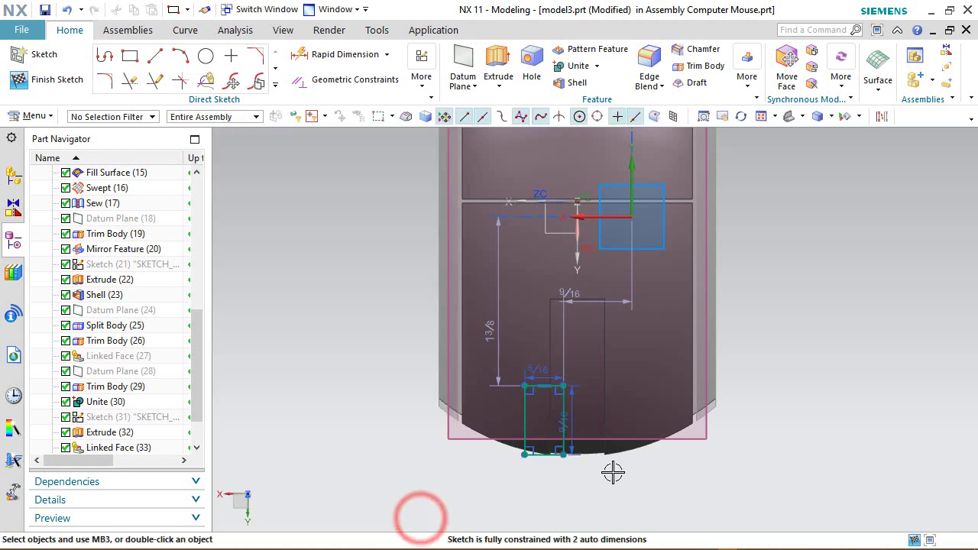
Constrain the midpoint of the rectangle's upper edge to the Y axis of the datum coordinate system
scroll(613, 472, "down", 2)
left_click(497, 360)
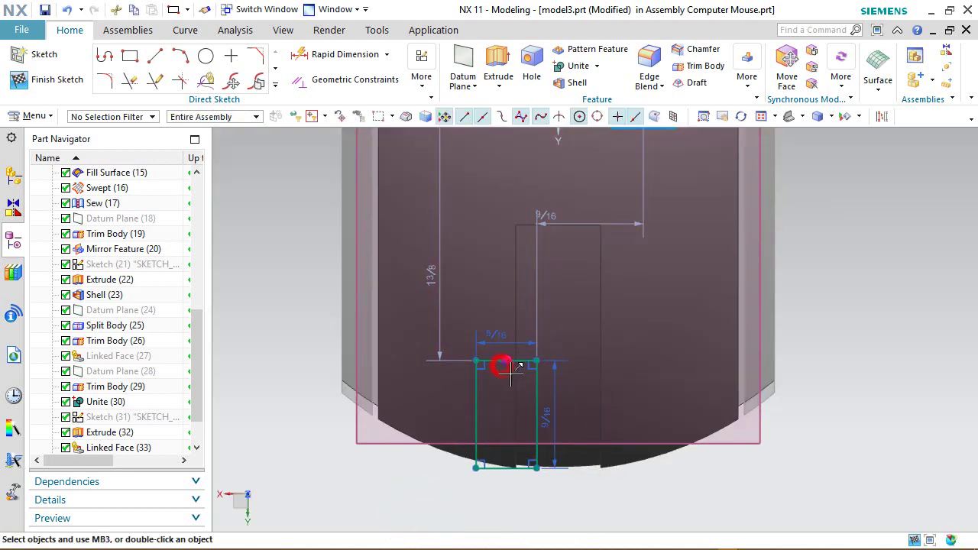
scroll(497, 361, "up", 2)
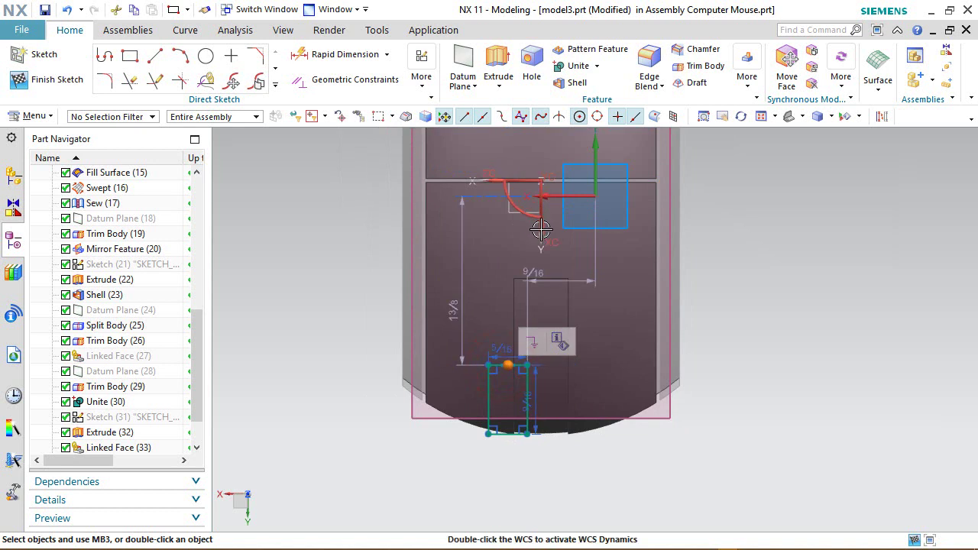
left_click(542, 191)
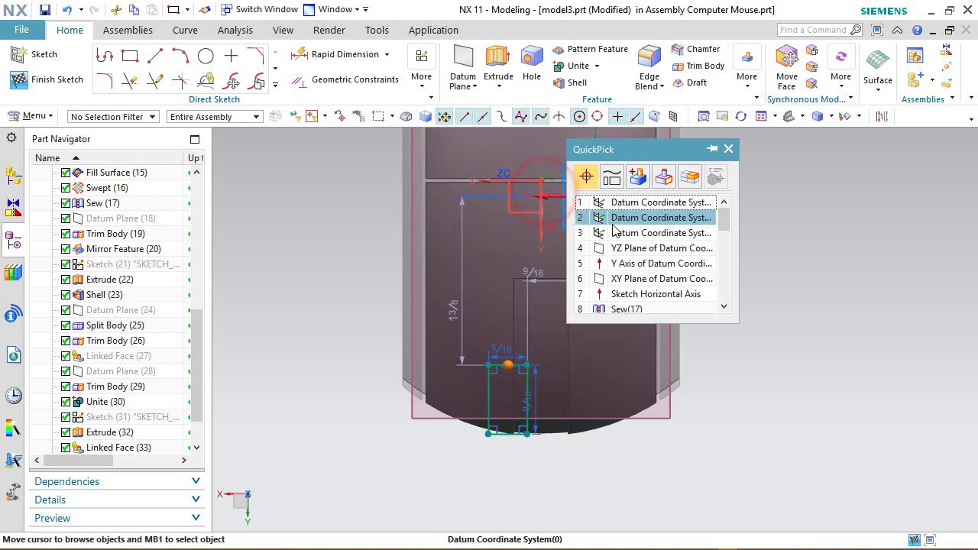
left_click(639, 263)
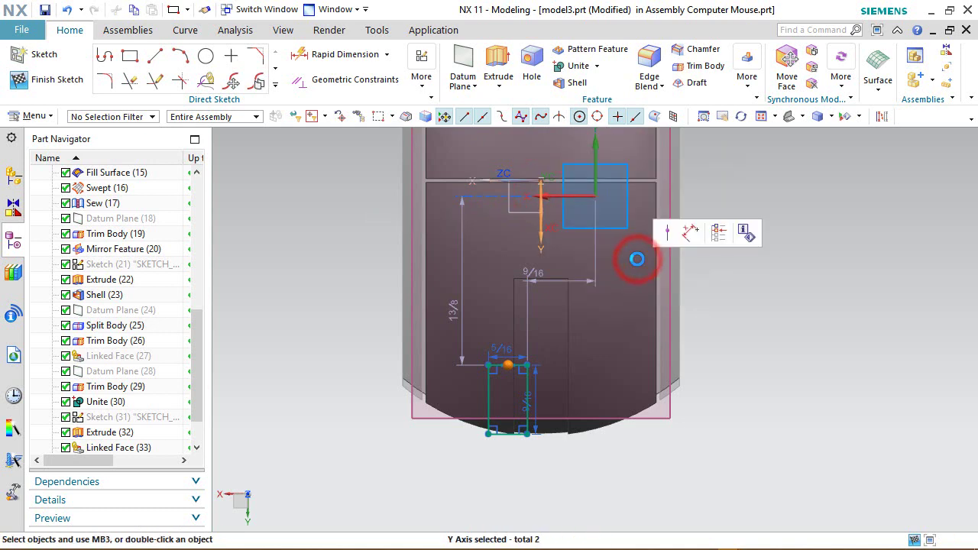
left_click(667, 233)
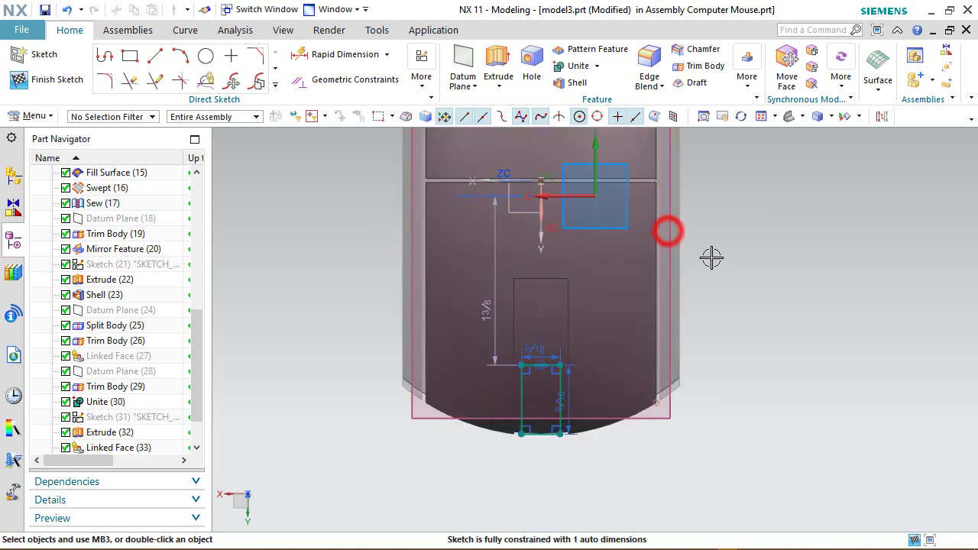
Move the rectangle along the centre axis to about 7/8 in from the sketch's horizontal axis, inside the slot outline
scroll(543, 476, "down", 2)
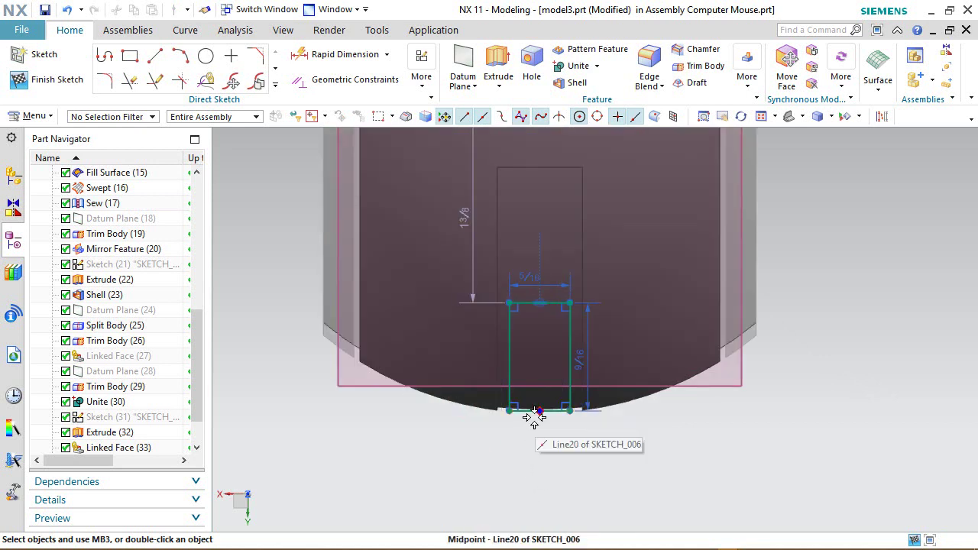
left_click_drag(527, 414, 535, 321)
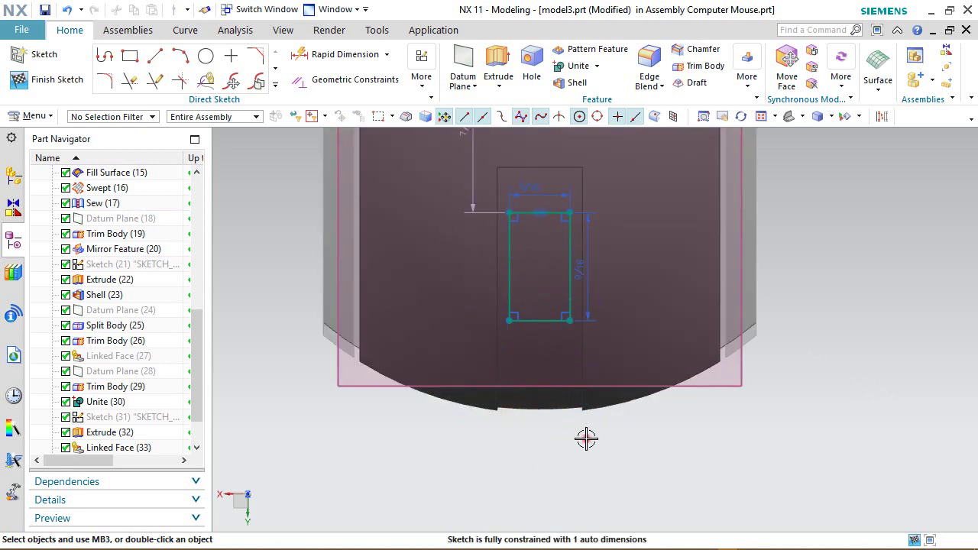
left_click(585, 436)
key("ctrl+z")
Project one long edge of the slot outline into the sketch and convert the projected curve to a reference line
left_click(323, 190)
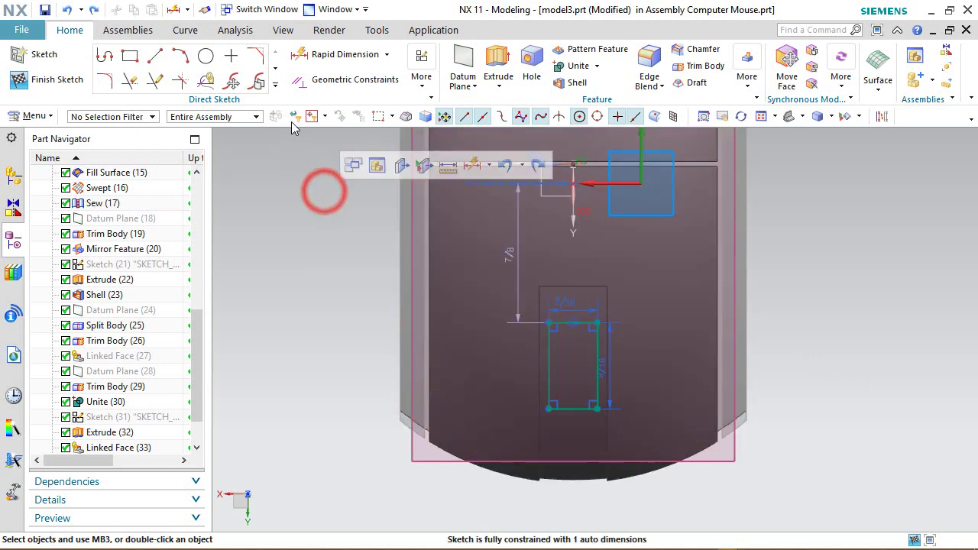
left_click(275, 84)
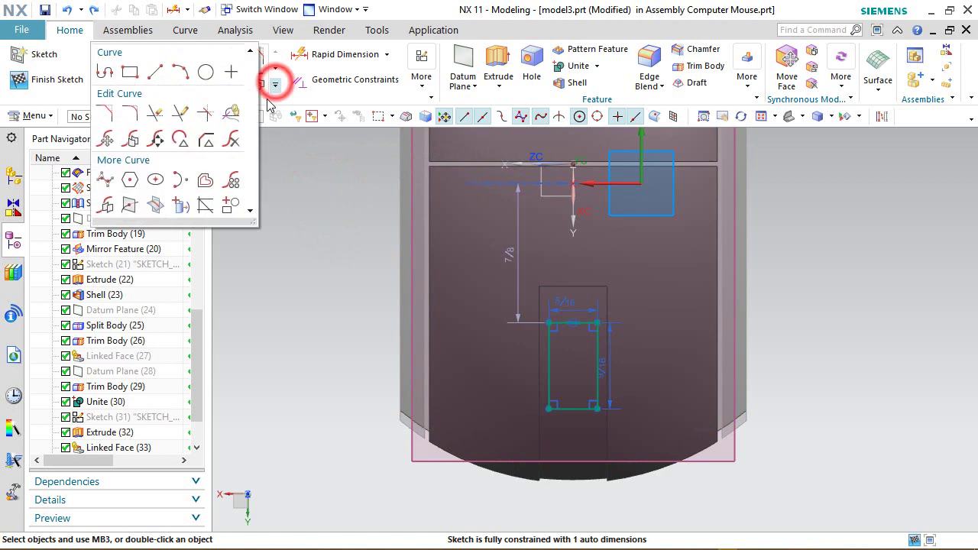
left_click(180, 204)
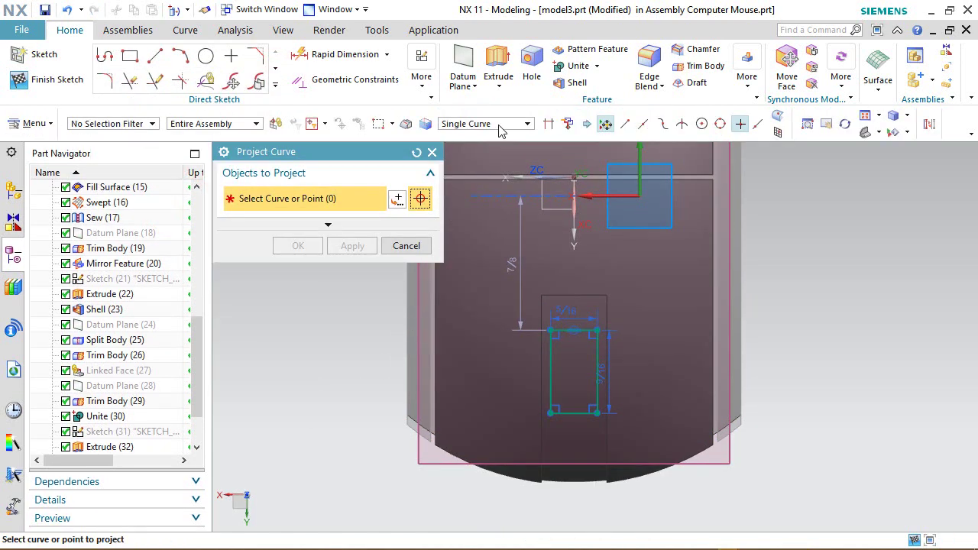
left_click(534, 437)
left_click(298, 245)
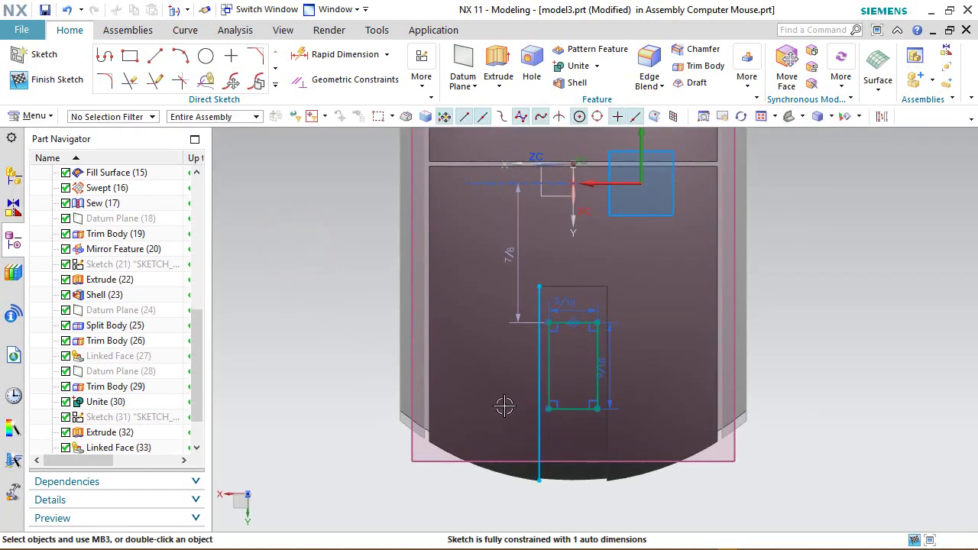
left_click(539, 421)
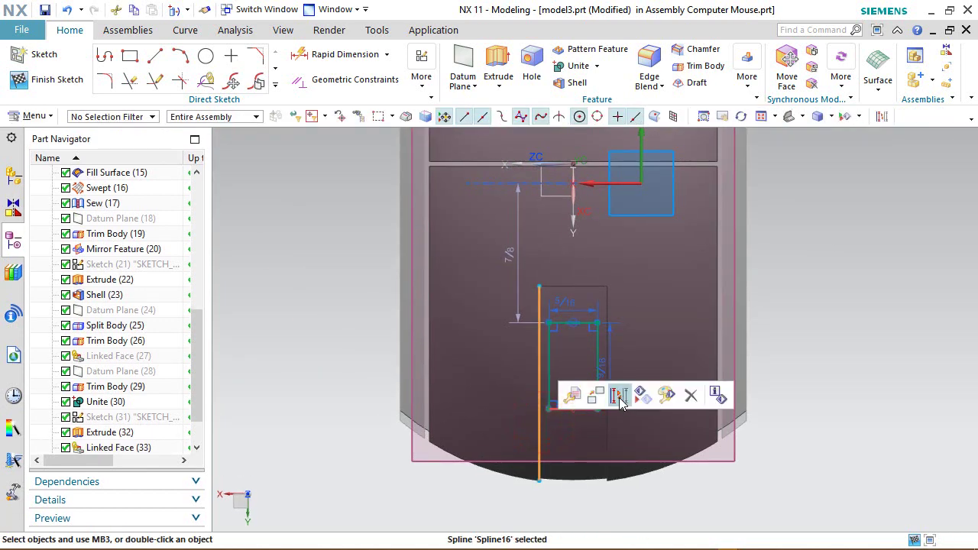
left_click(620, 399)
Dimension the rectangle's lower edge from the reference line's front endpoint and set the distance to 0.32483 in
scroll(570, 506, "up", 2)
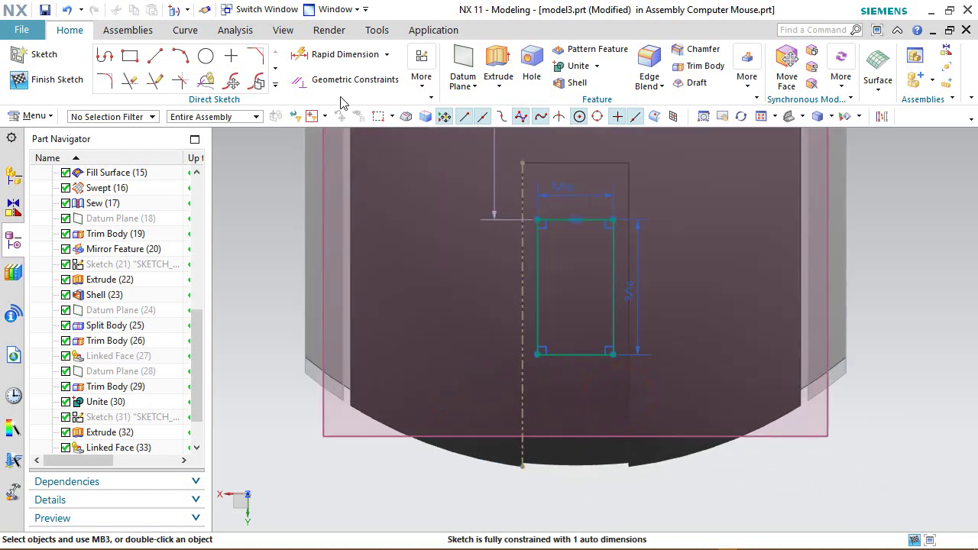
left_click(328, 55)
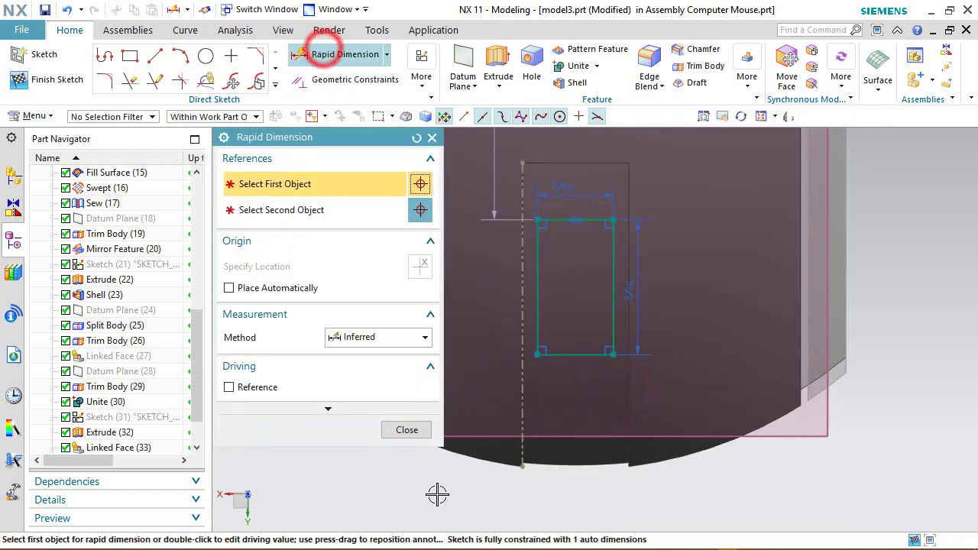
left_click(526, 473)
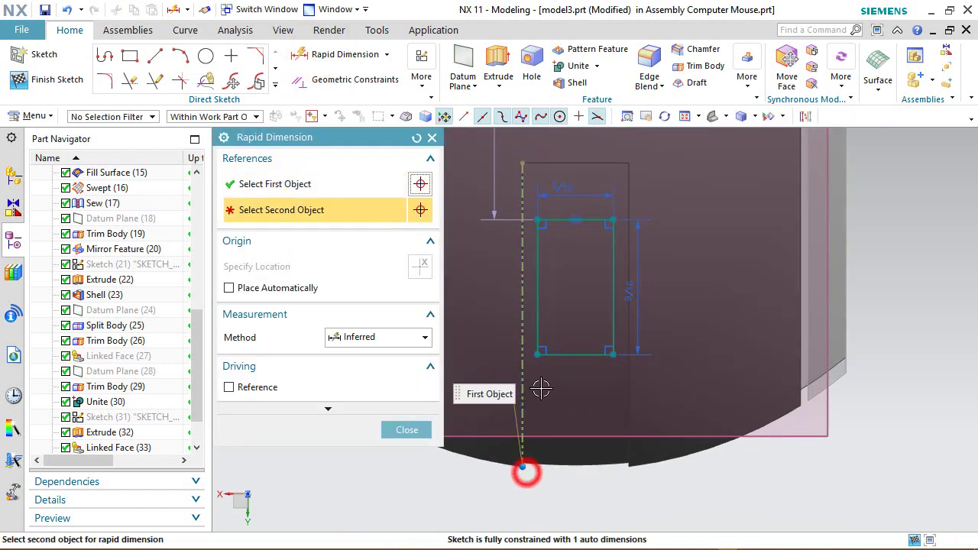
left_click(574, 356)
left_click(705, 393)
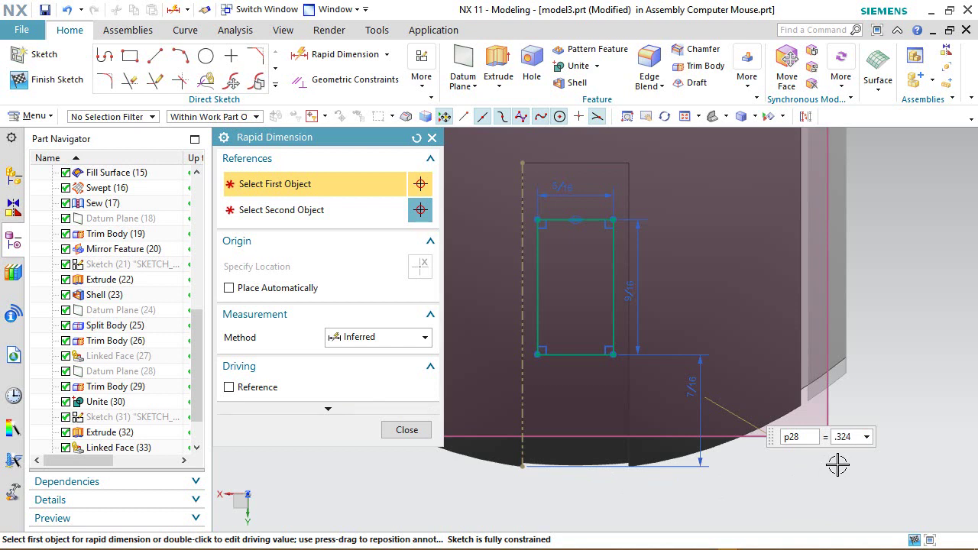
key("Return")
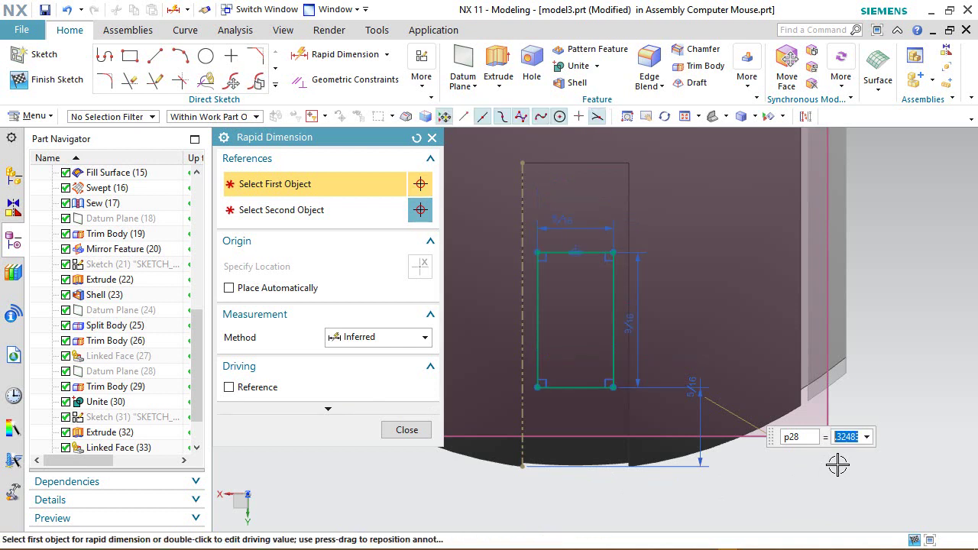
left_click(405, 431)
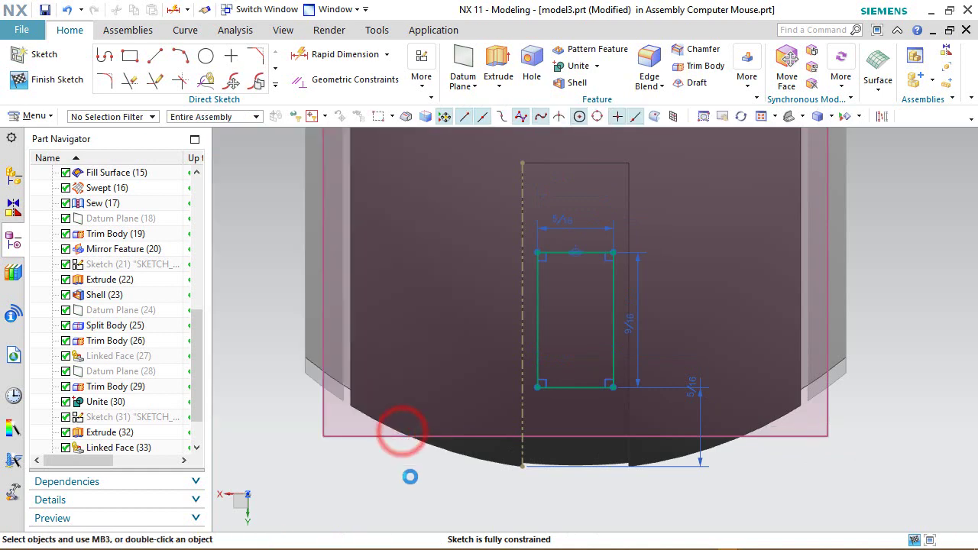
Hide the sketch's supporting Datum Plane (34) and finish the rectangle sketch
left_click(200, 418)
right_click(119, 417)
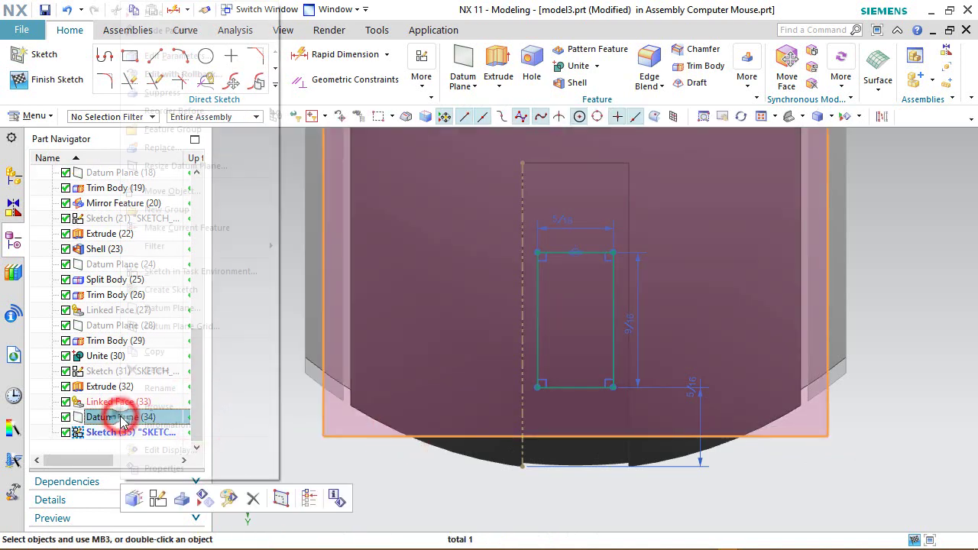
left_click(153, 11)
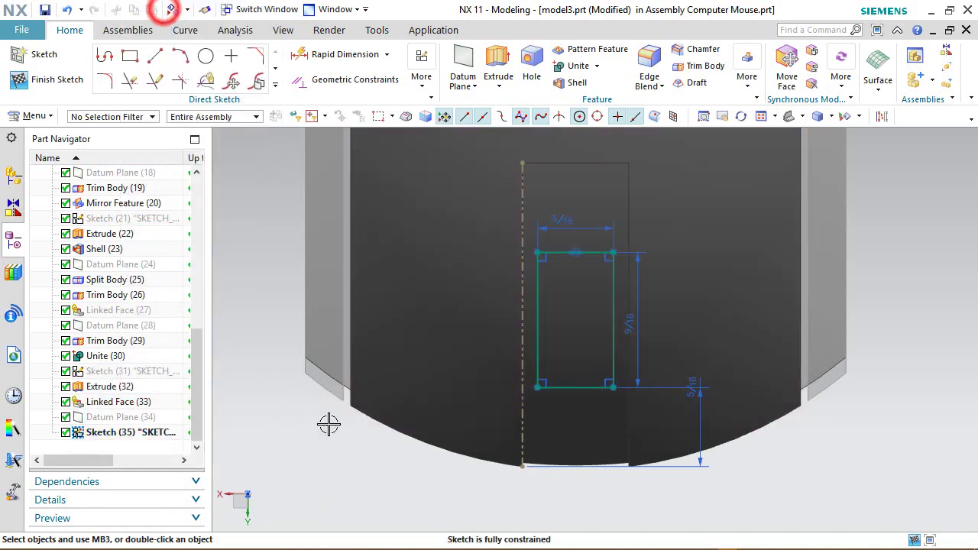
right_click(709, 500)
right_click(906, 258)
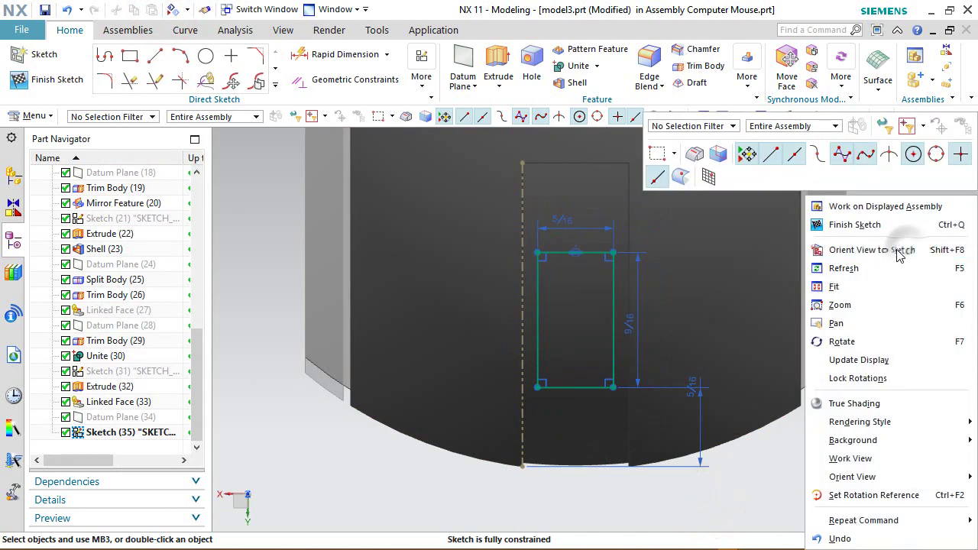
left_click(871, 226)
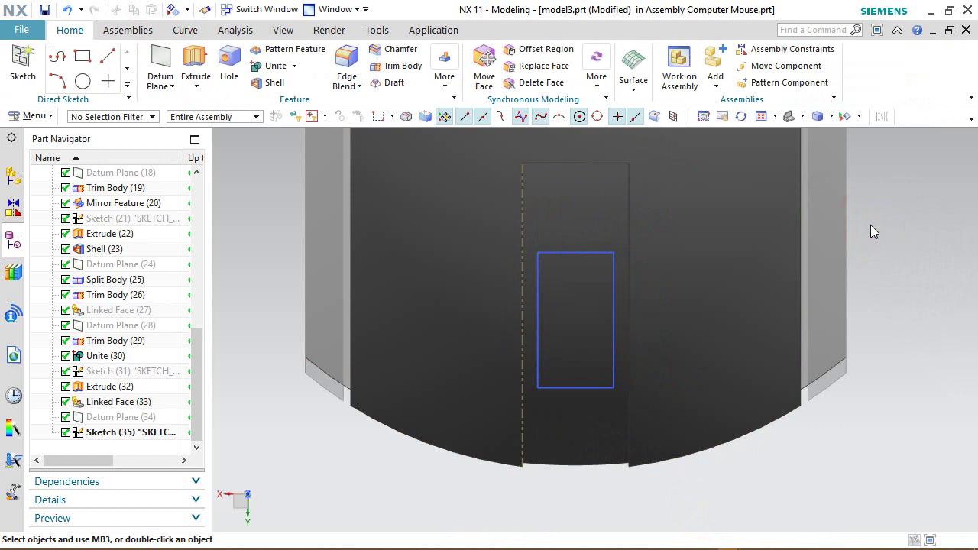
Set up a Project Curve operation with the rectangle's four sketch curves as input and the front shell body's faces as target
left_click(789, 116)
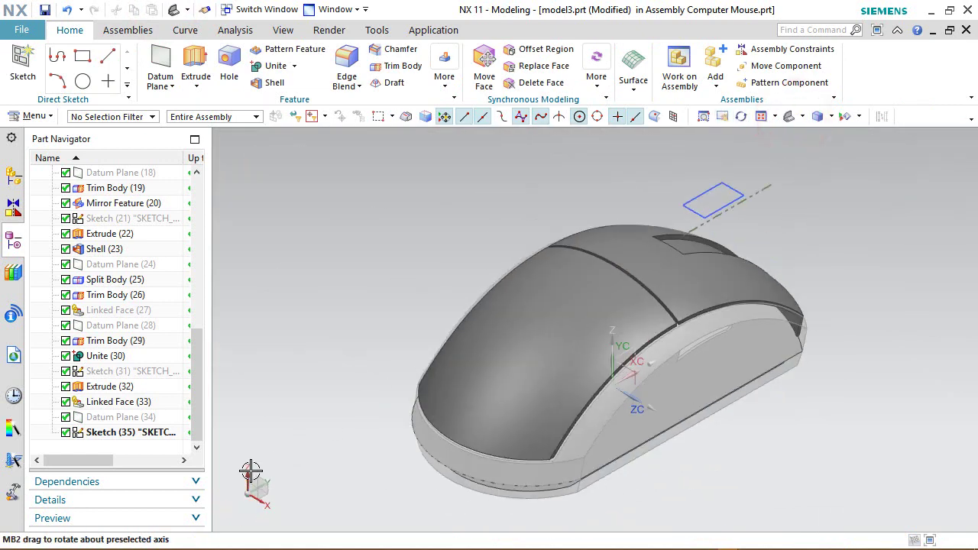
left_click(342, 509)
type("90")
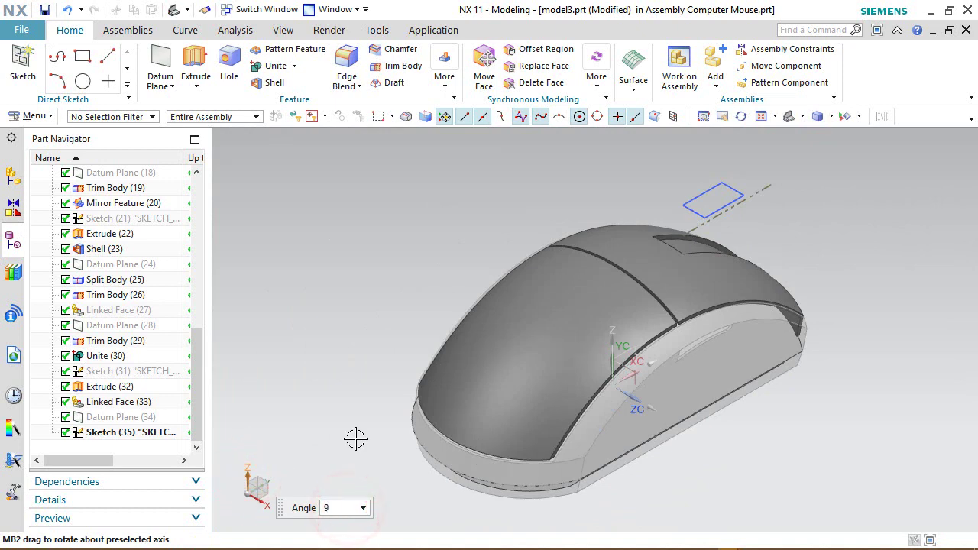
key("Return")
key("Return")
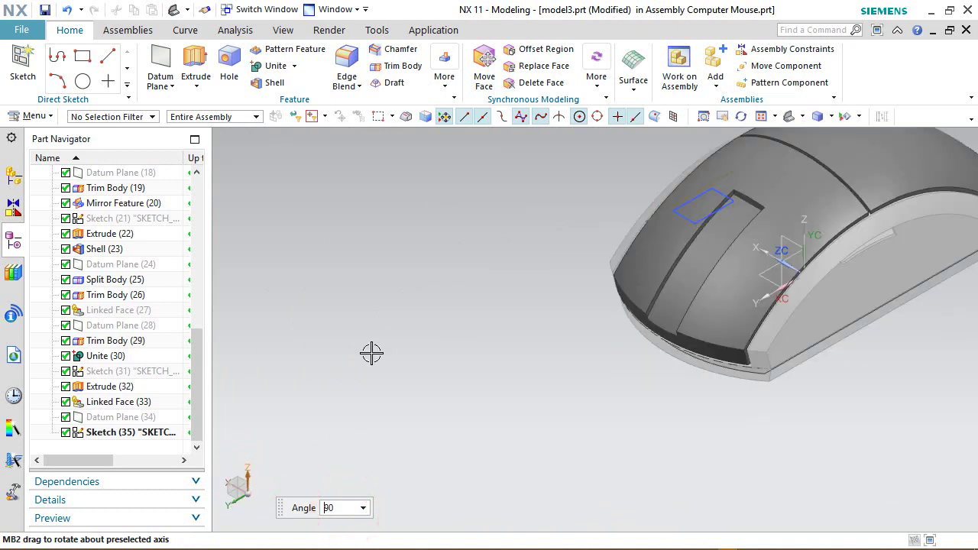
left_click(754, 117)
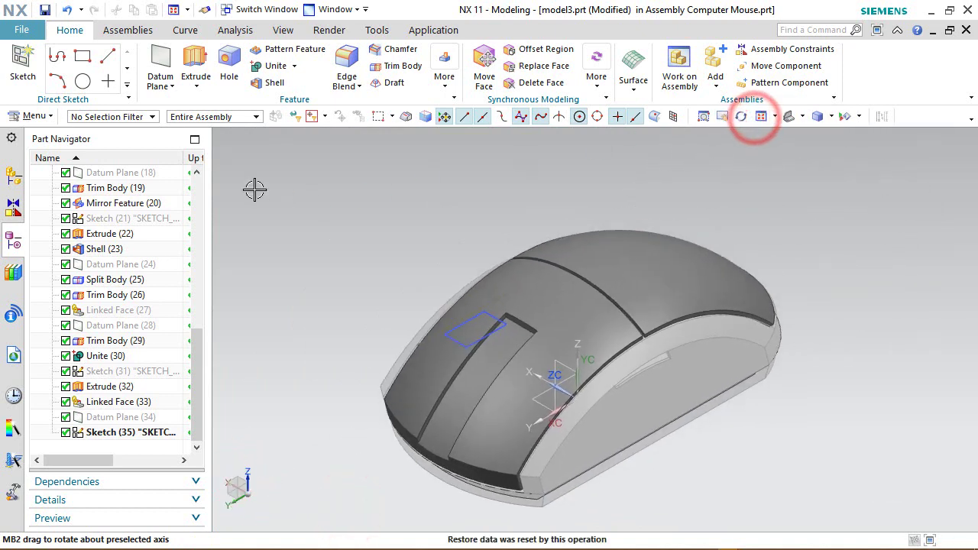
left_click(172, 28)
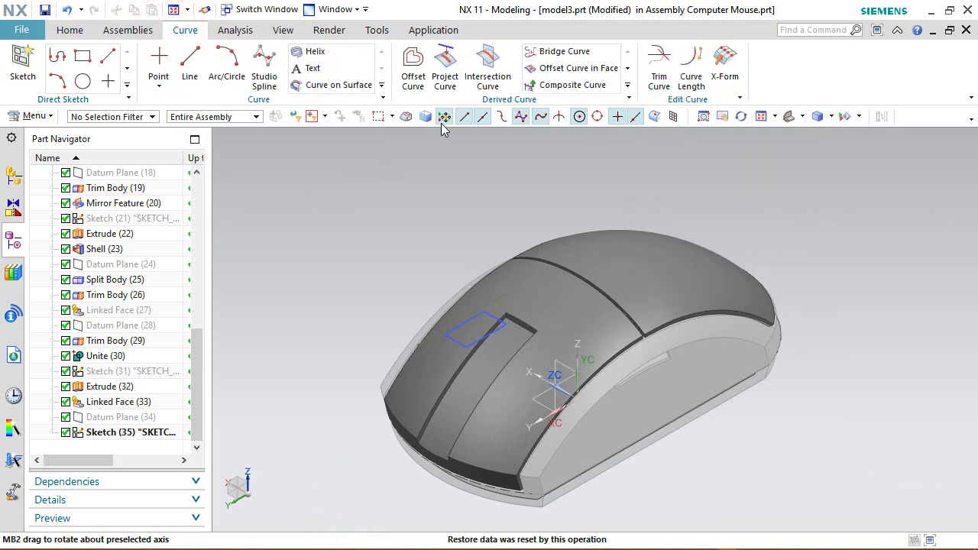
left_click(448, 68)
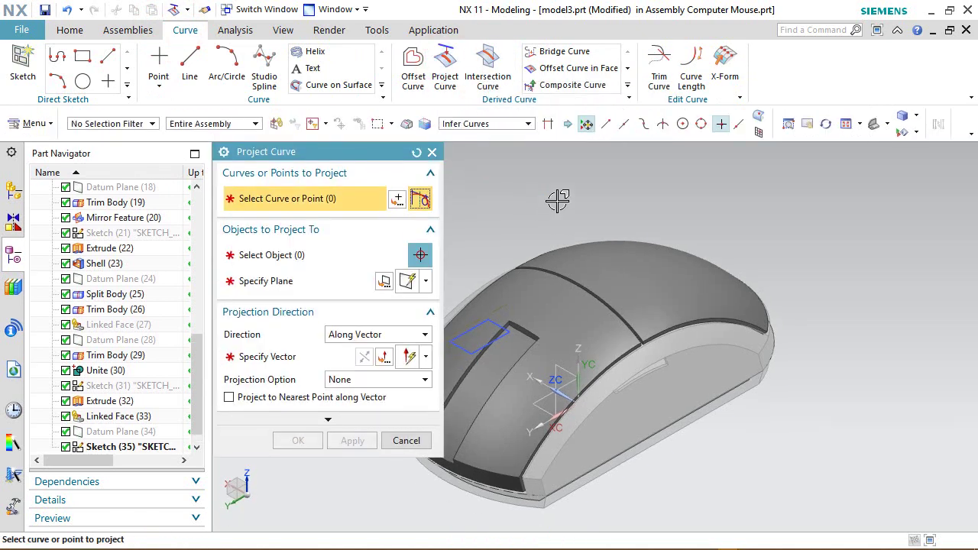
scroll(732, 233, "down", 2)
scroll(488, 321, "up", 2)
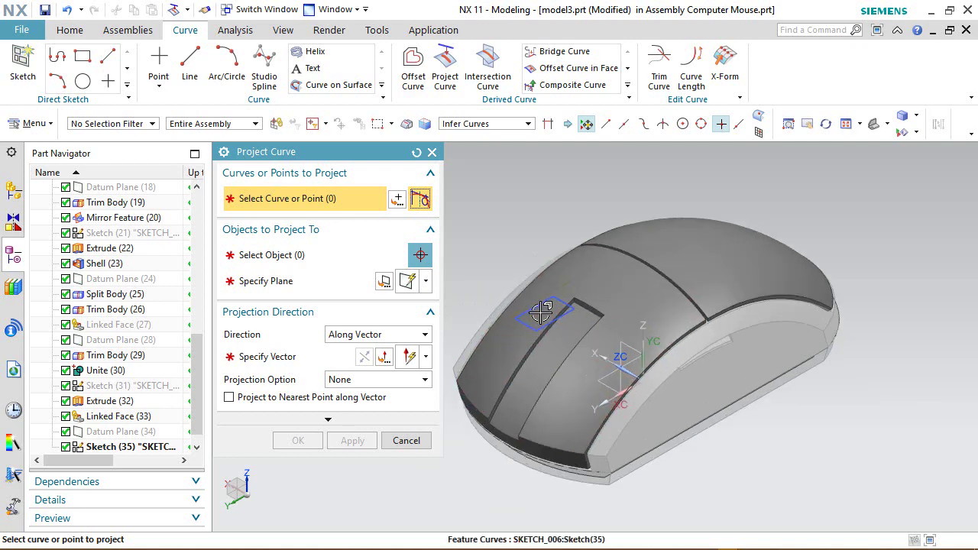
left_click(561, 300)
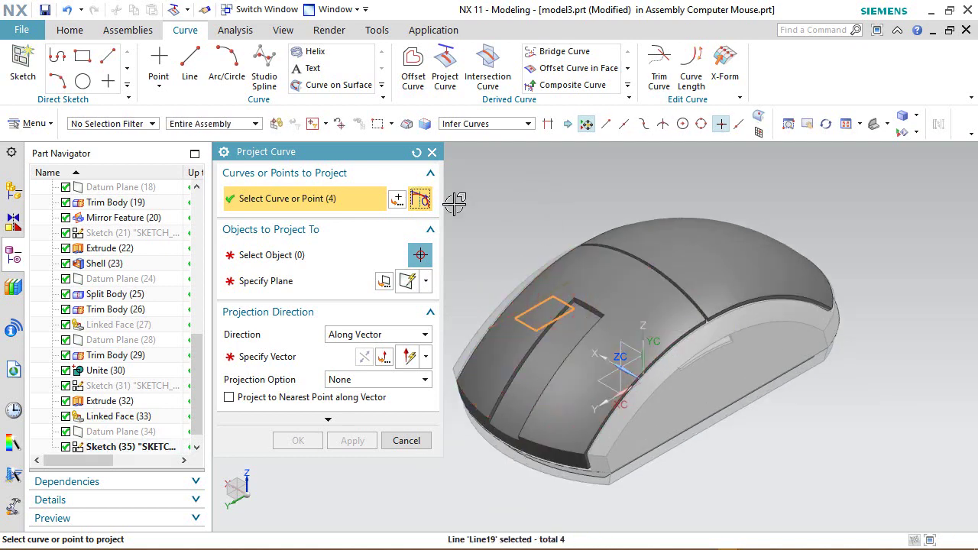
left_click(286, 256)
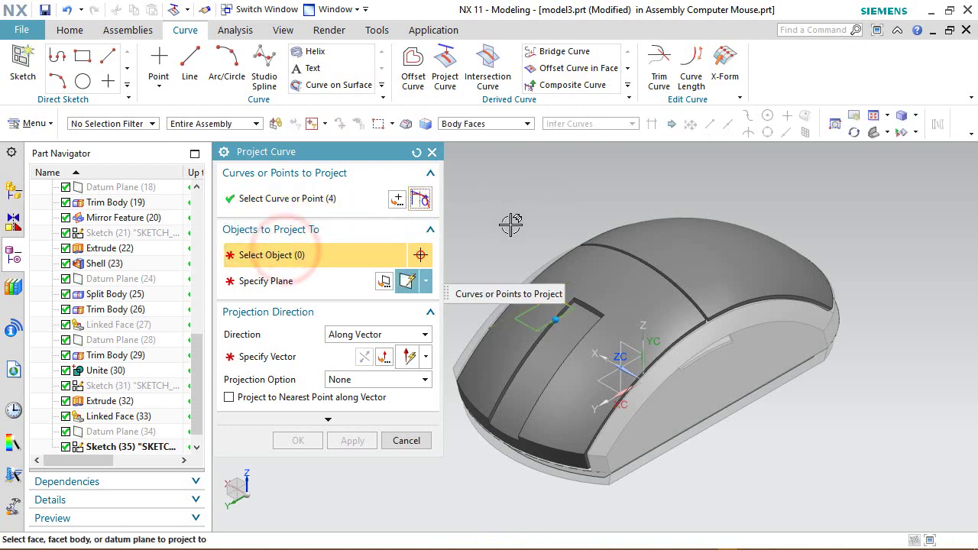
left_click(547, 366)
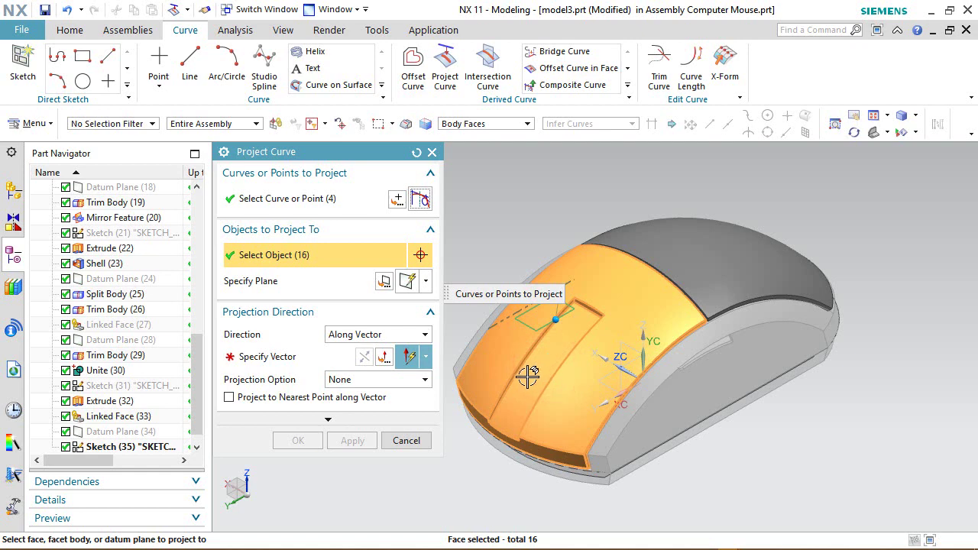
Project the rectangle straight down onto the shell along the reversed YC axis vector
left_click(264, 356)
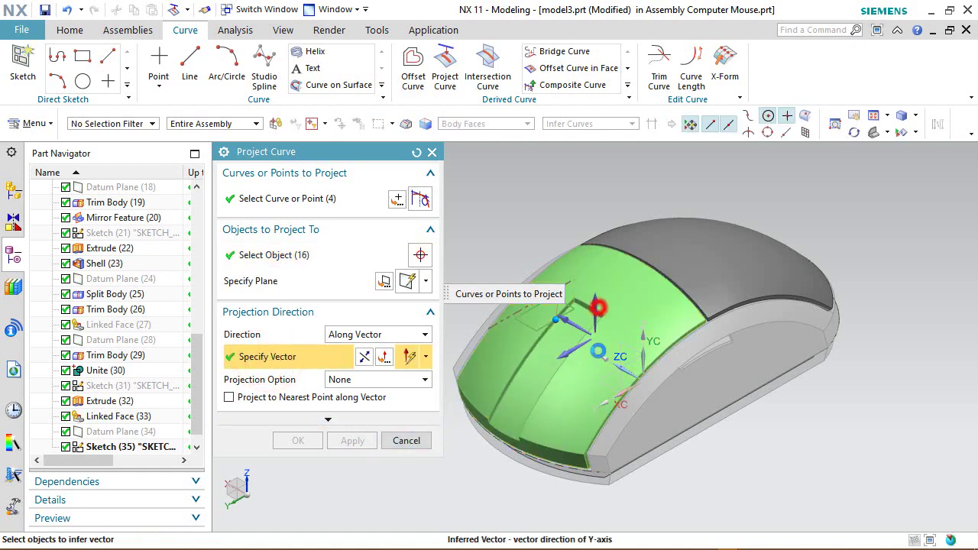
left_click(617, 419)
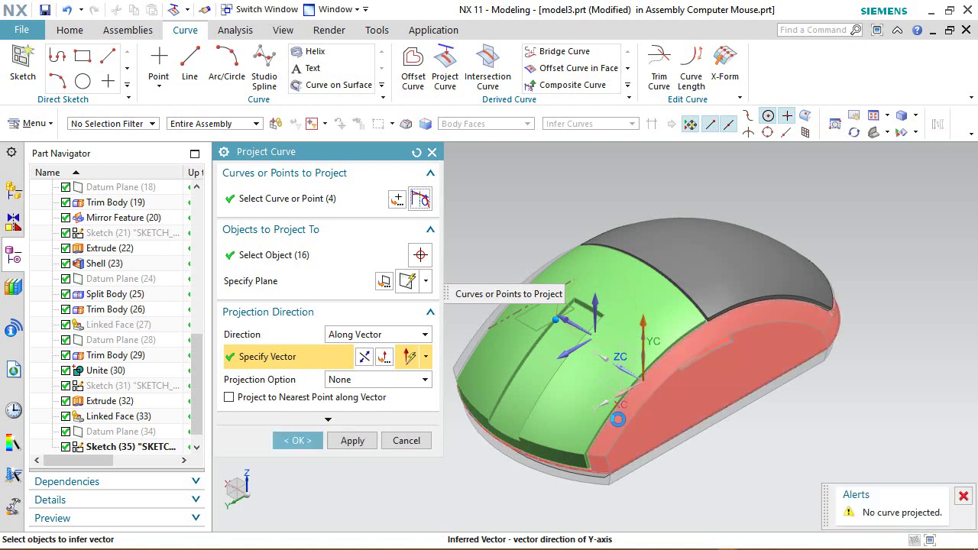
left_click(365, 359)
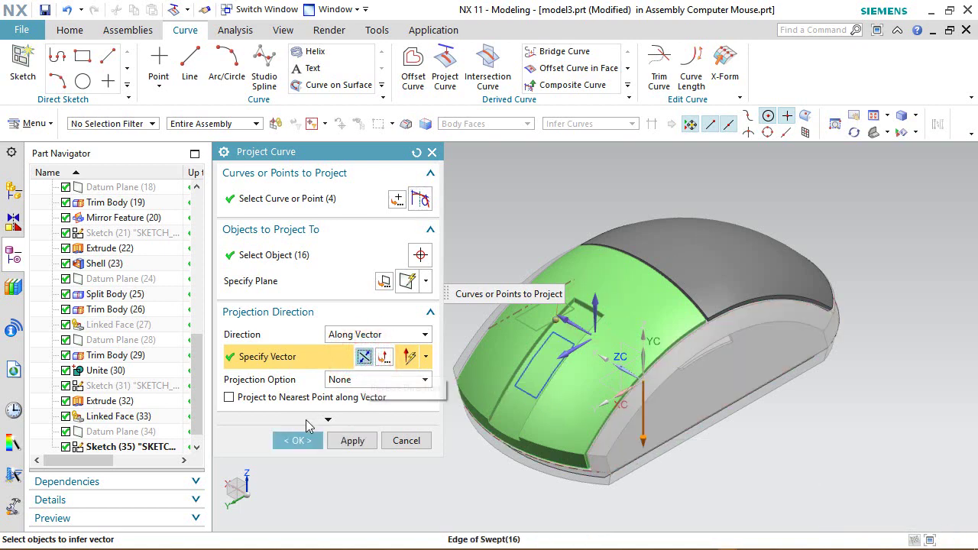
left_click(300, 440)
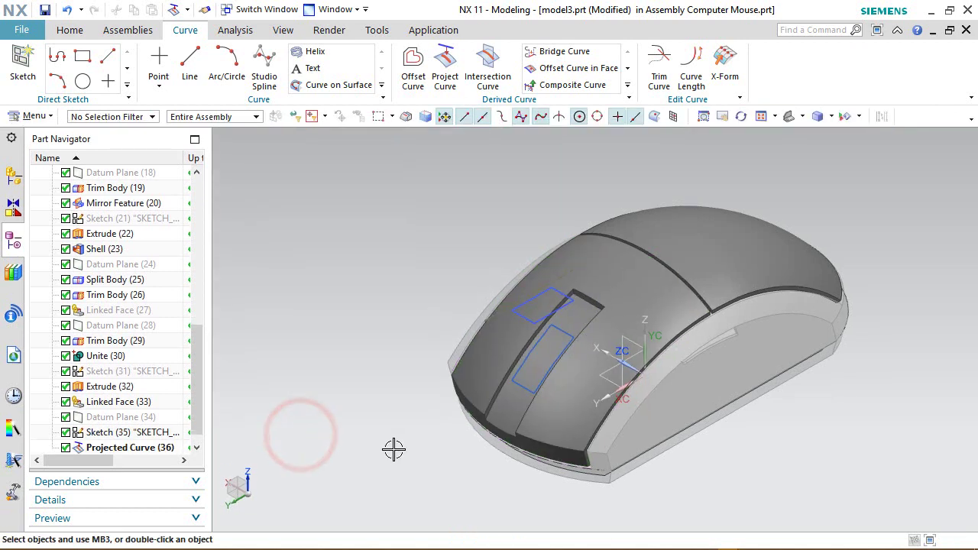
Hide the rectangle sketch, Sketch (35), leaving its projected curve displayed
left_click_drag(195, 401, 193, 405)
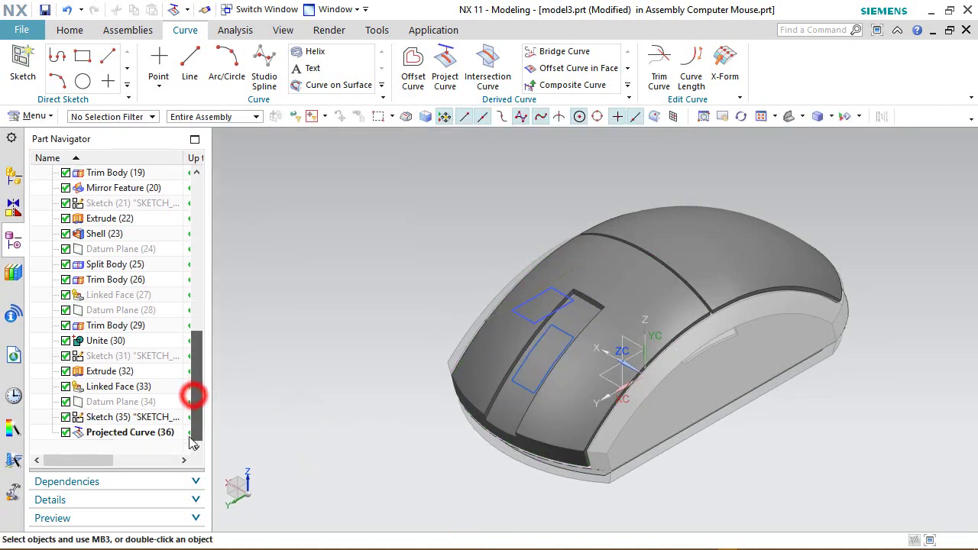
right_click(126, 416)
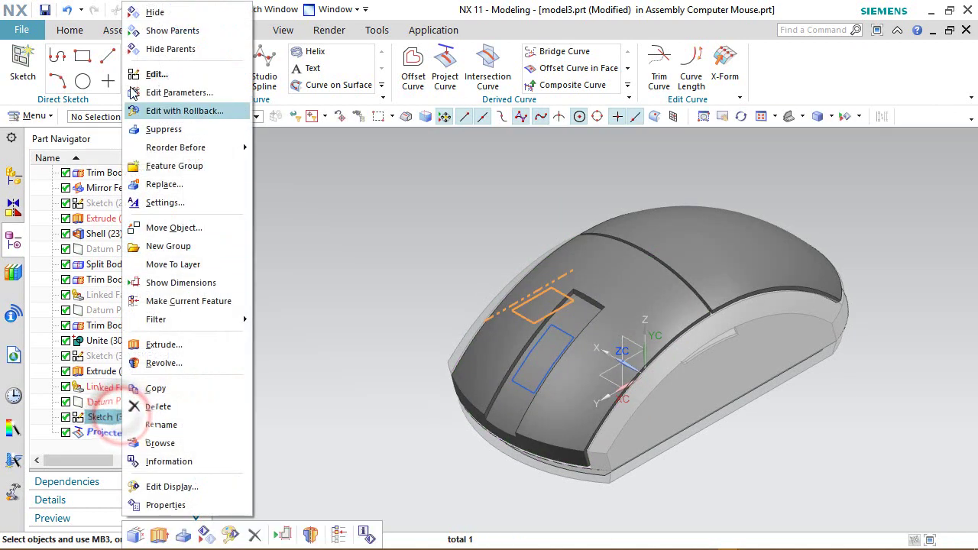
left_click(153, 13)
Examine the projected rectangle on the slot area from above and in an isometric view rotated 90° about the Z axis
middle_click_drag(448, 430, 432, 301)
right_click_drag(433, 301, 406, 301)
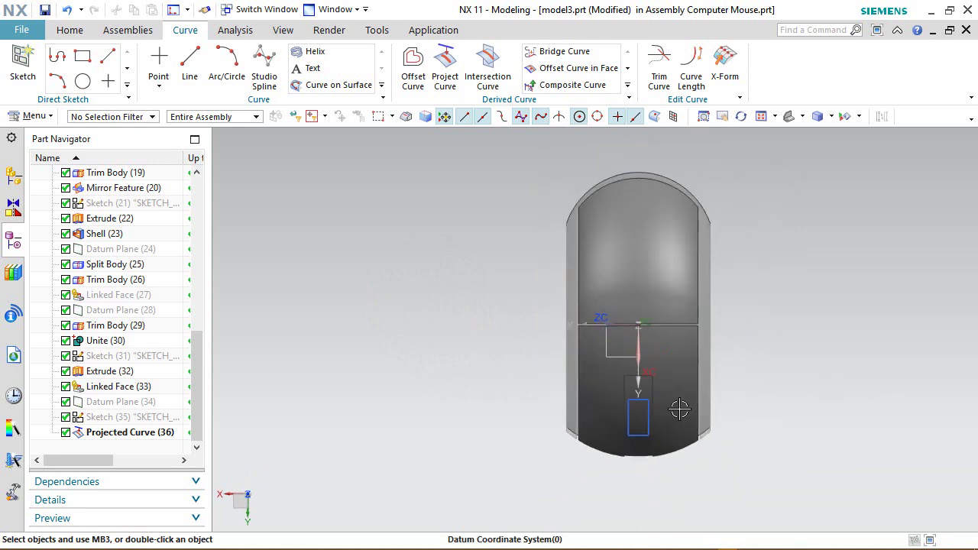
scroll(655, 447, "up", 2)
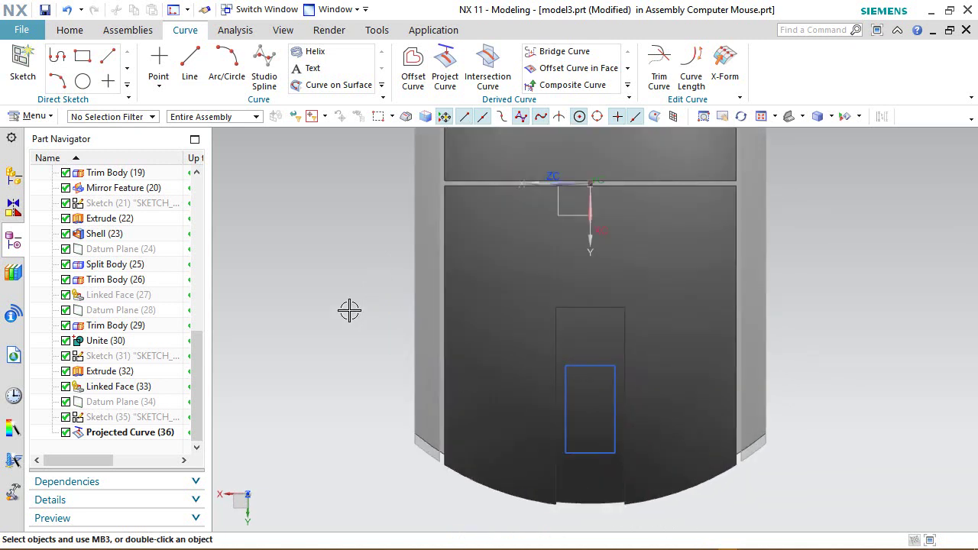
left_click(795, 117)
left_click(252, 475)
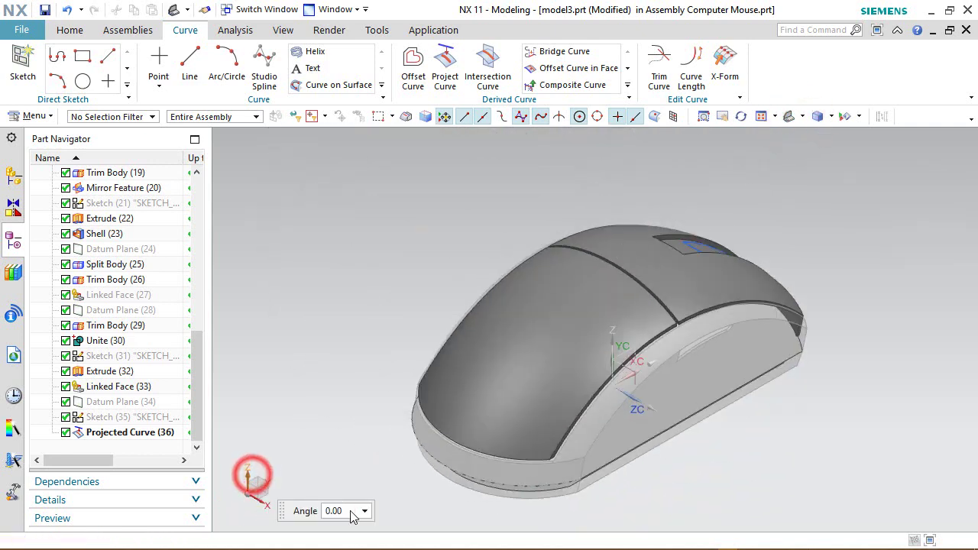
left_click(350, 510)
type("90")
key("Return")
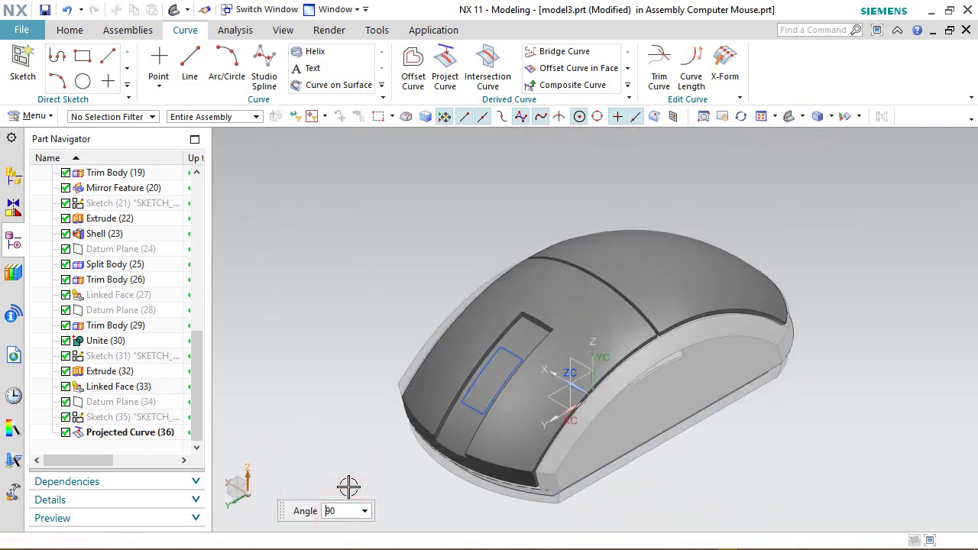
Create a Fill Surface bounded by the projected rectangle's four connected curves, with the shape control method set to None
left_click(69, 30)
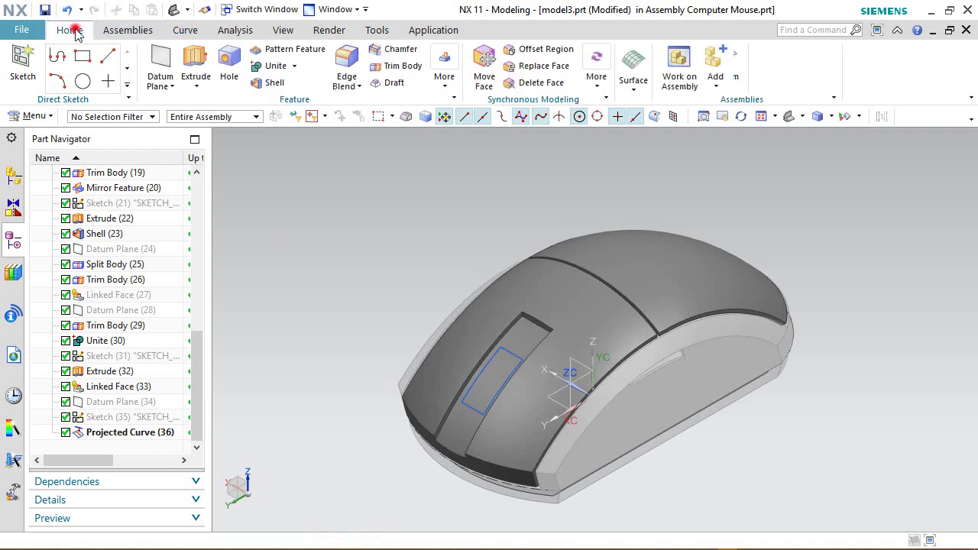
left_click(421, 180)
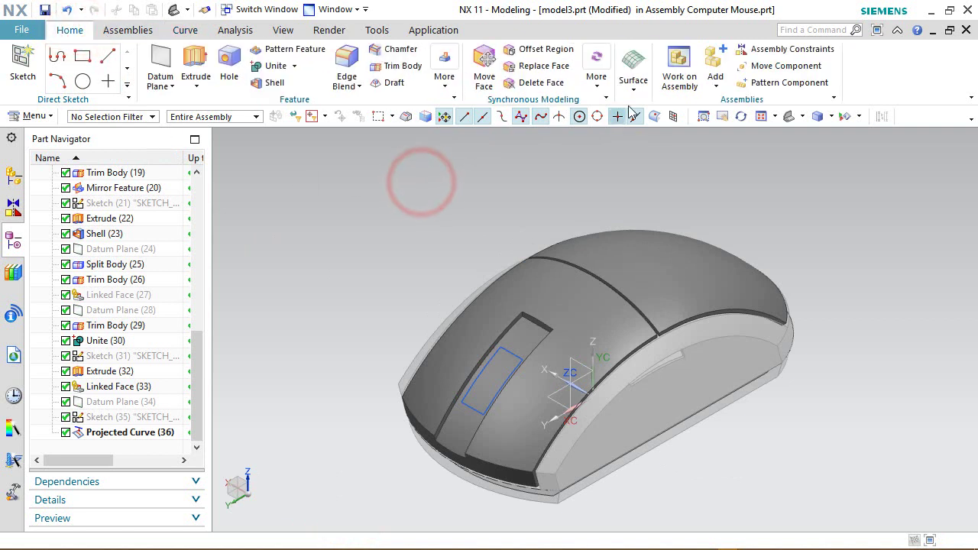
left_click(633, 82)
left_click(704, 149)
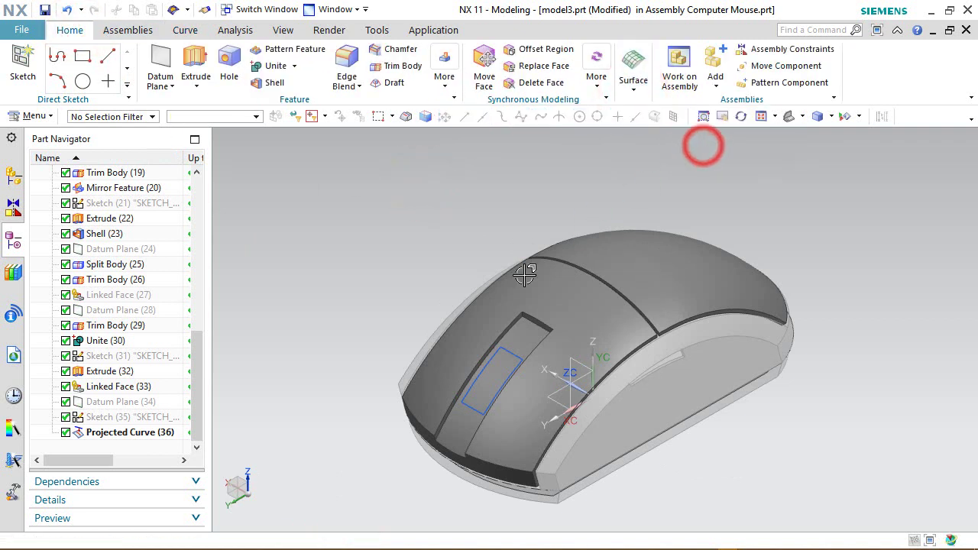
scroll(529, 306, "up", 3)
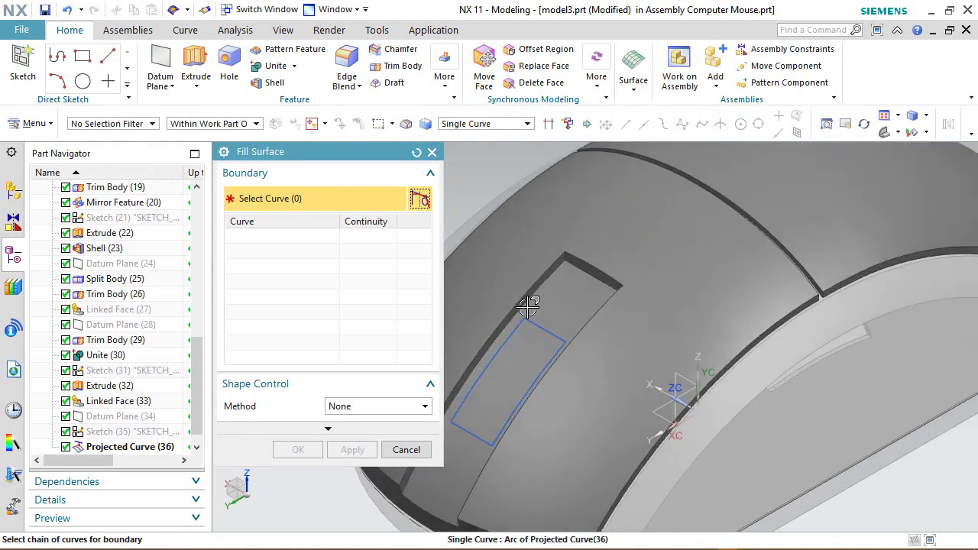
left_click(503, 124)
left_click(481, 147)
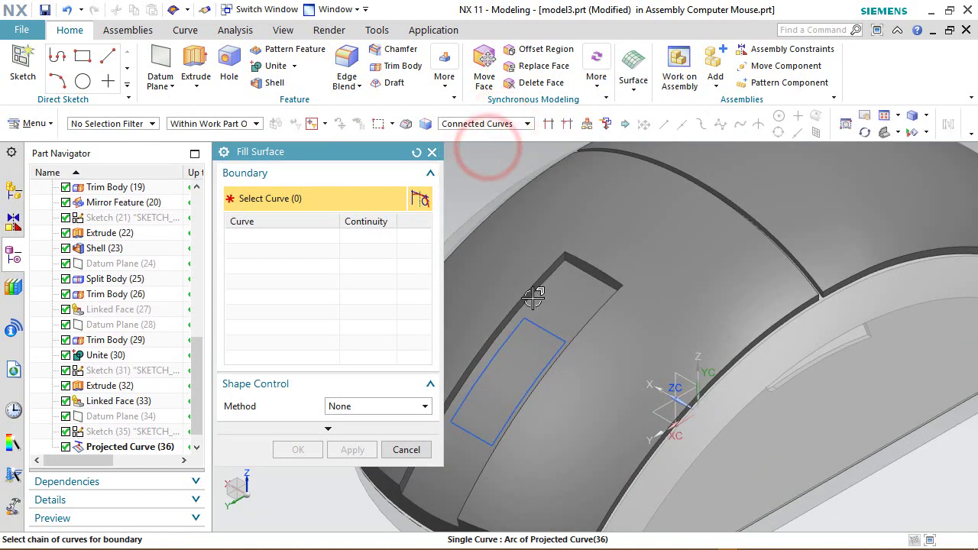
left_click(544, 327)
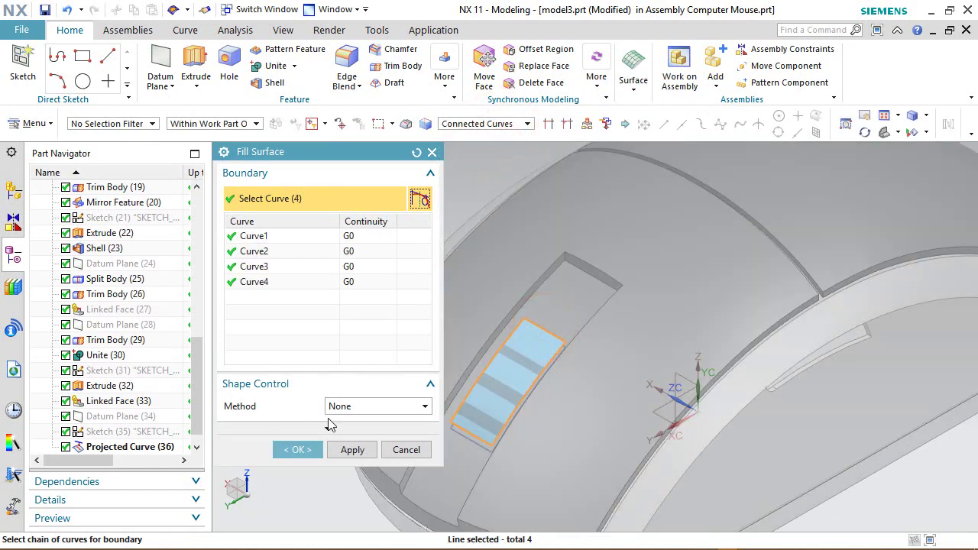
left_click(298, 449)
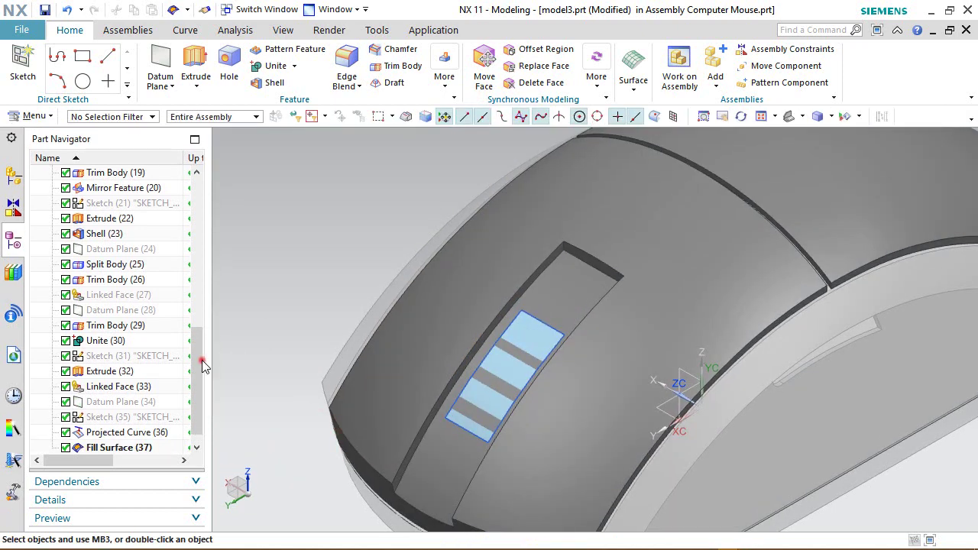
left_click(202, 360)
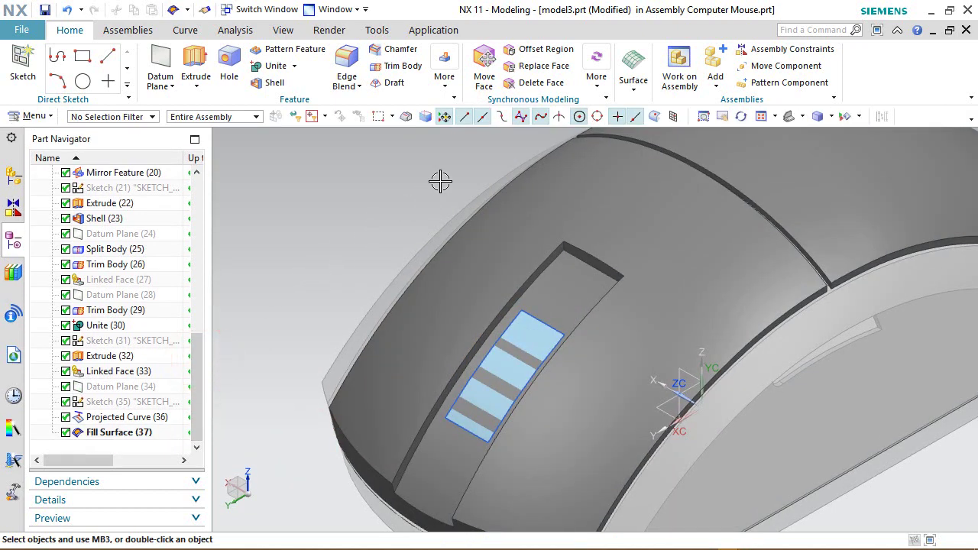
Thicken the fill surface by 0.1 in in the reversed direction, subtracting it from the front shell body
left_click(634, 90)
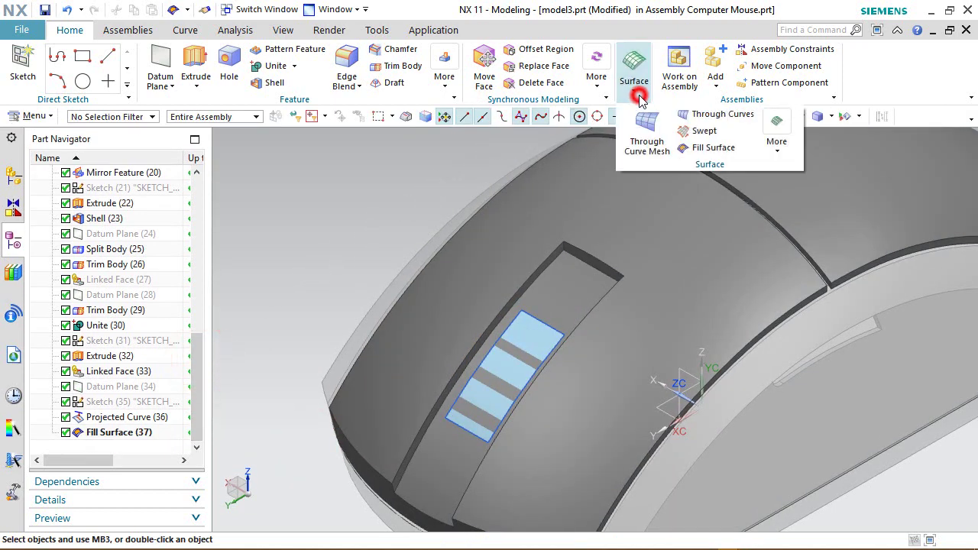
left_click(781, 155)
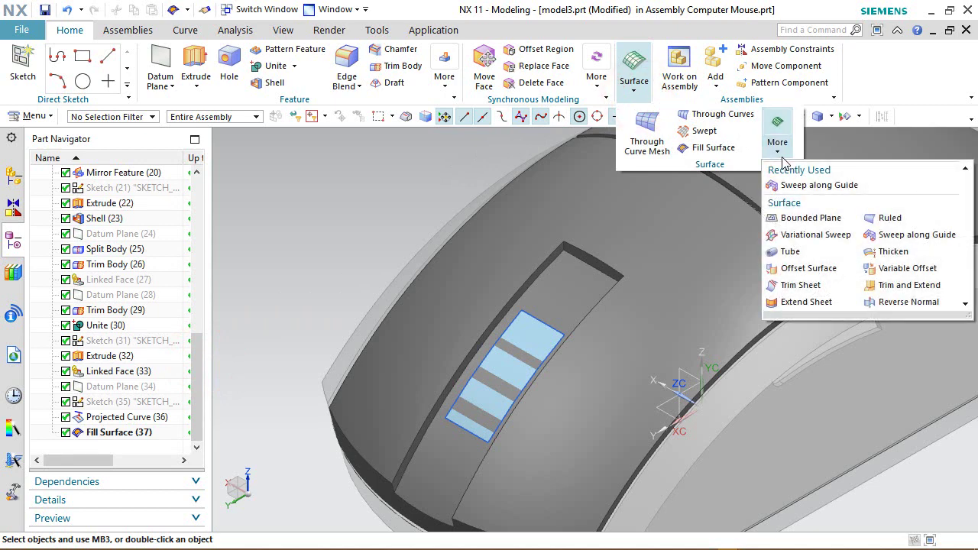
left_click(877, 254)
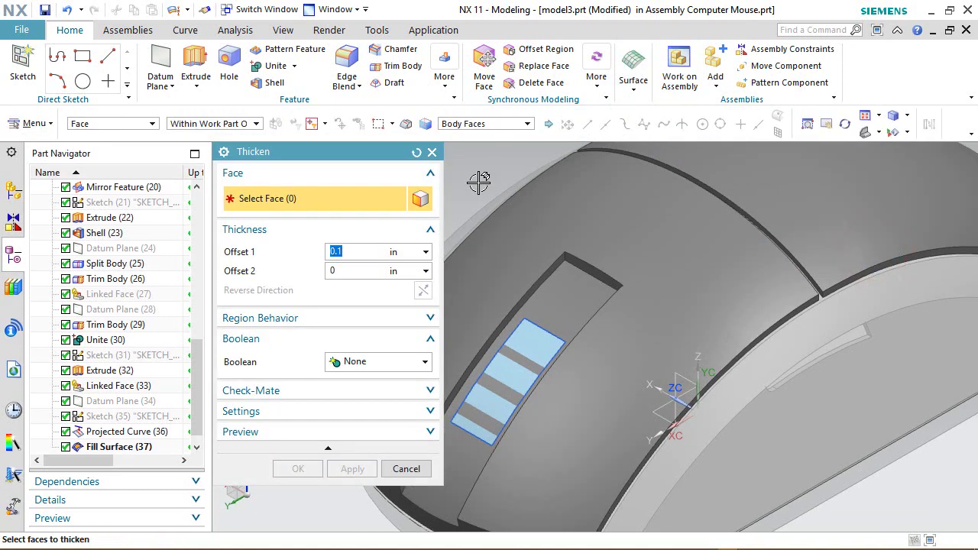
left_click(527, 345)
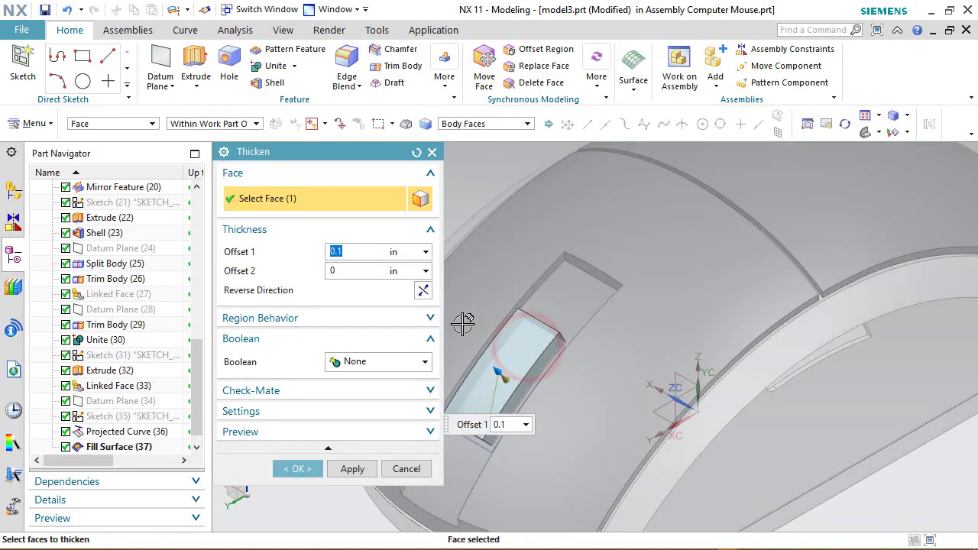
left_click(424, 291)
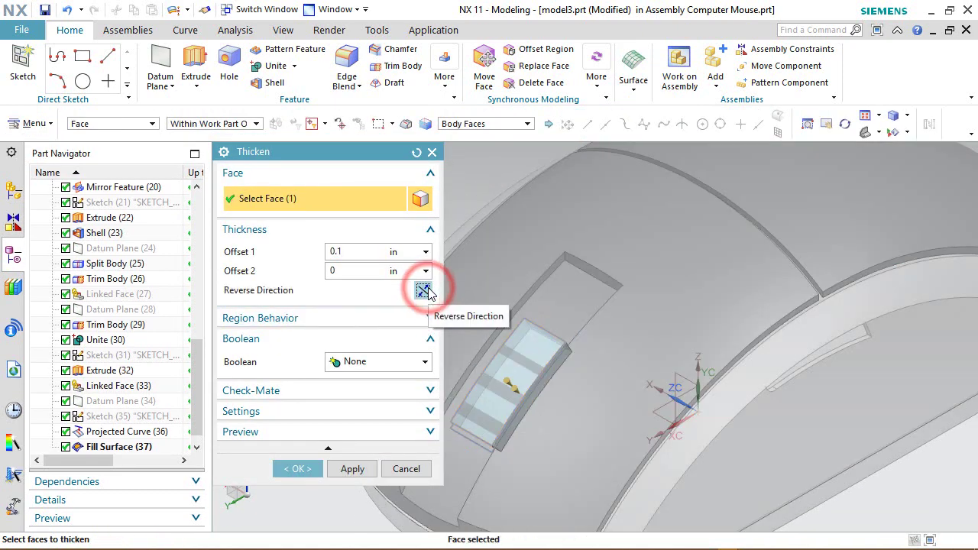
left_click(382, 363)
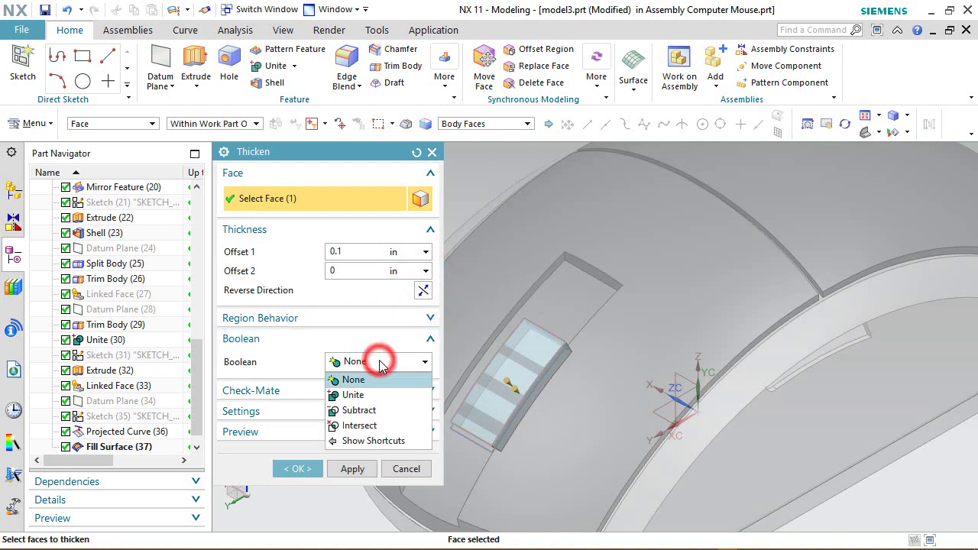
left_click(364, 407)
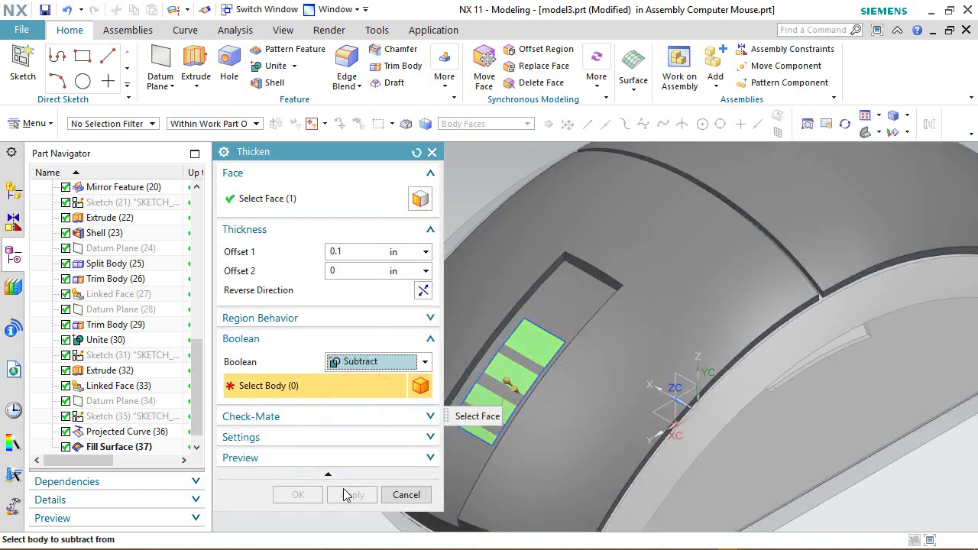
left_click(503, 330)
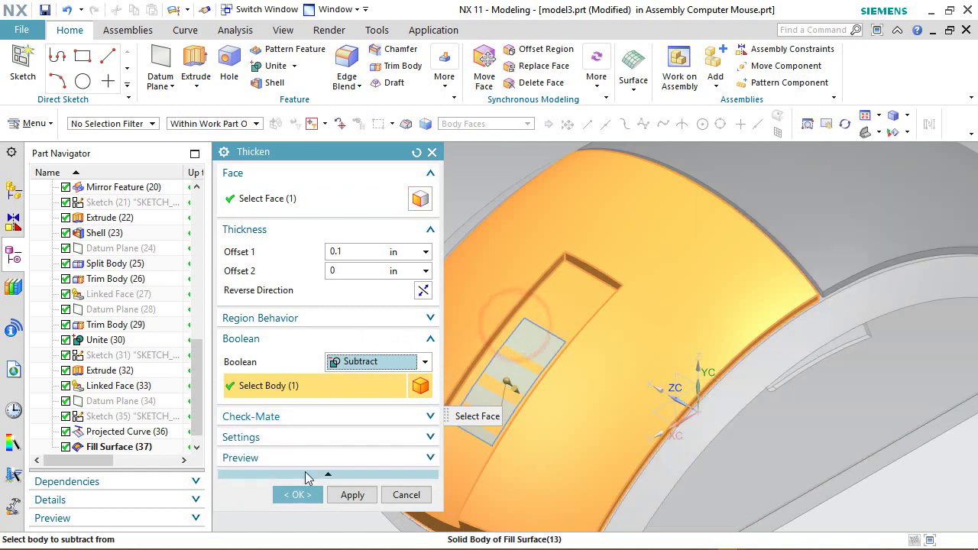
left_click(298, 495)
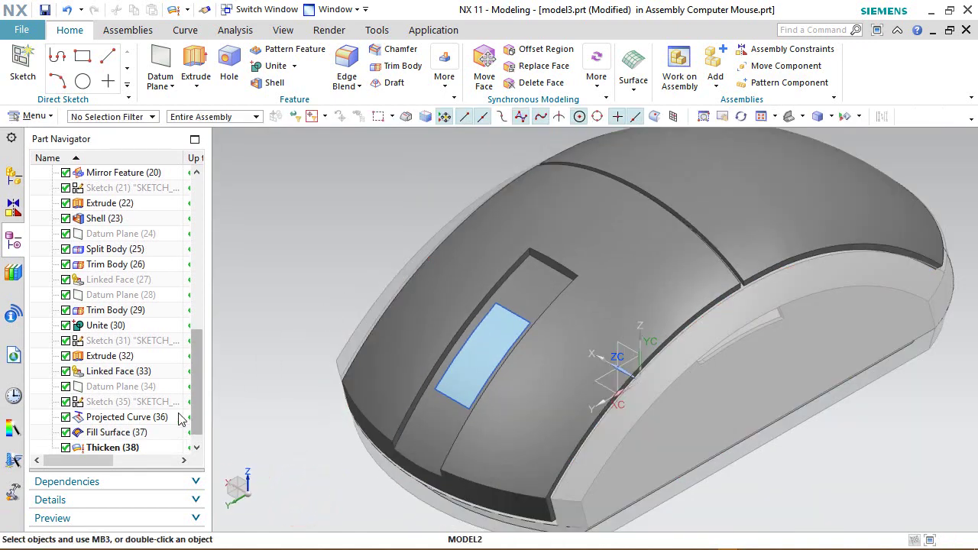
Hide Fill Surface (37) and Projected Curve (36), leaving the rectangular opening displayed
right_click(122, 432)
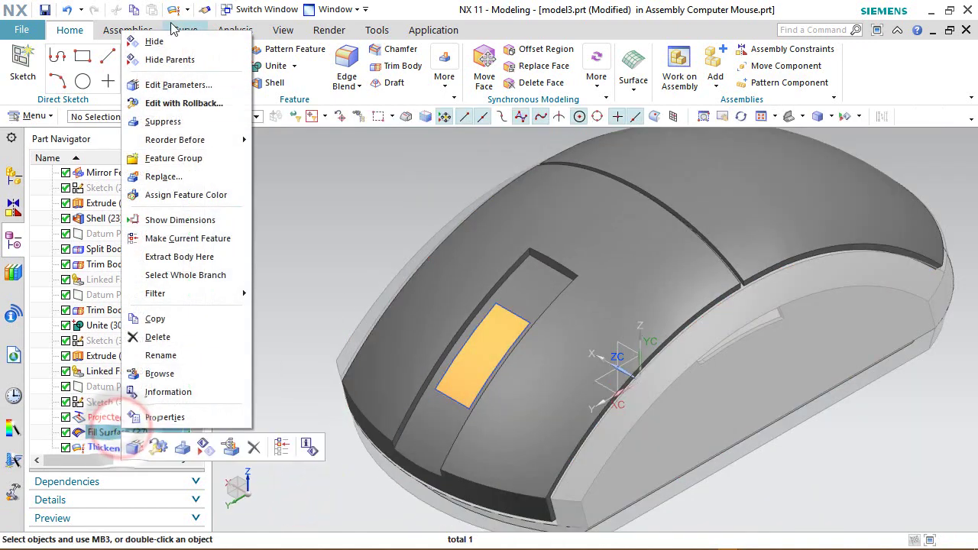
left_click(155, 37)
scroll(149, 378, "down", 1)
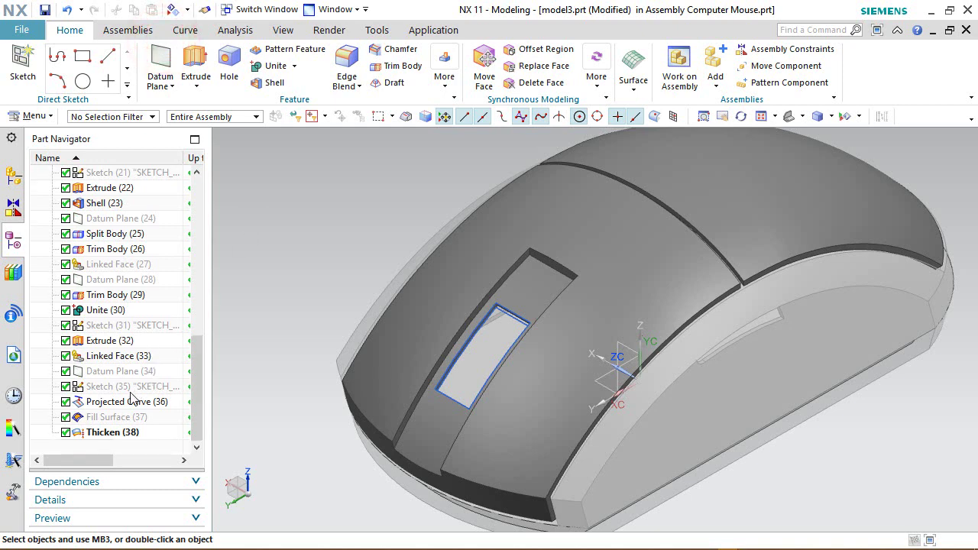
right_click(114, 401)
left_click(172, 11)
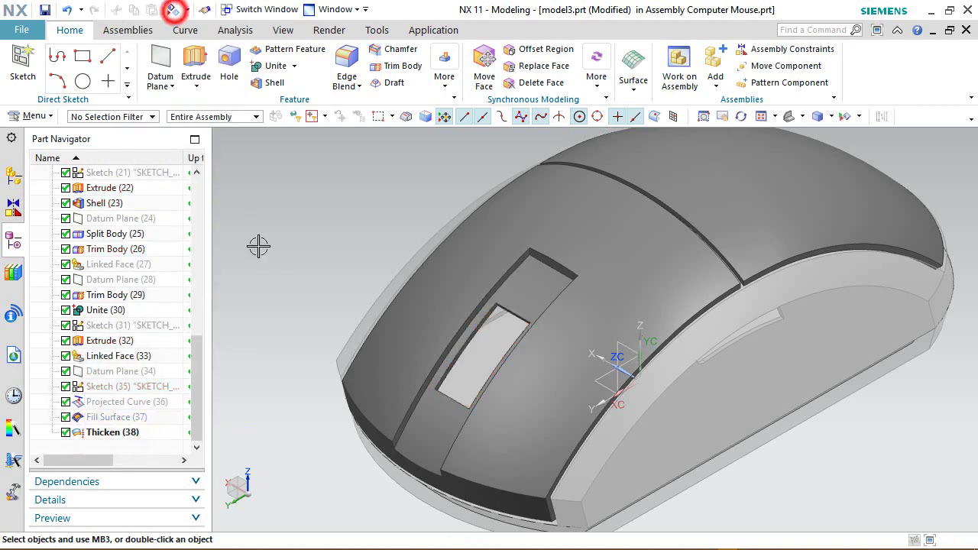
Inspect the rectangular opening, orient the model to an isometric view rotated 90° about the Z axis, and save the part
scroll(448, 394, "up", 4)
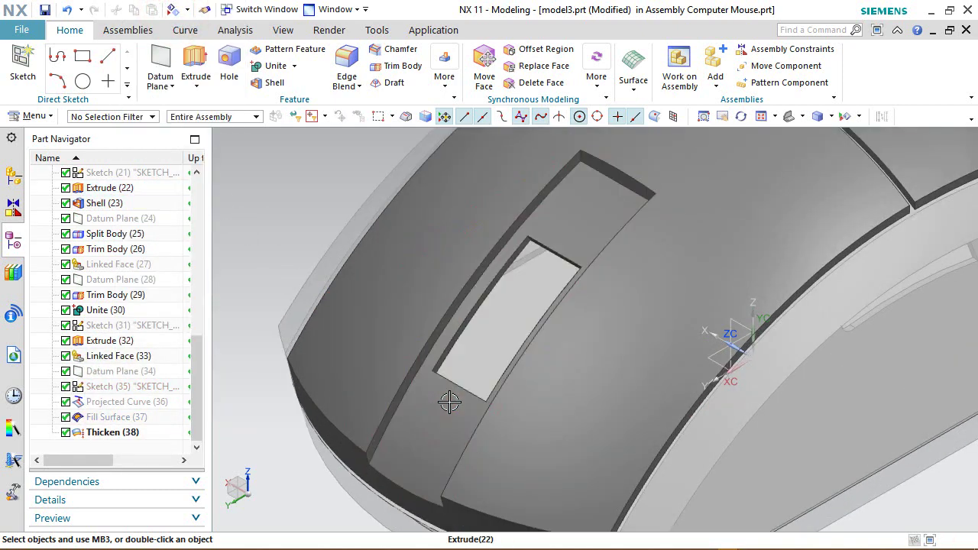
middle_click_drag(452, 405, 727, 153)
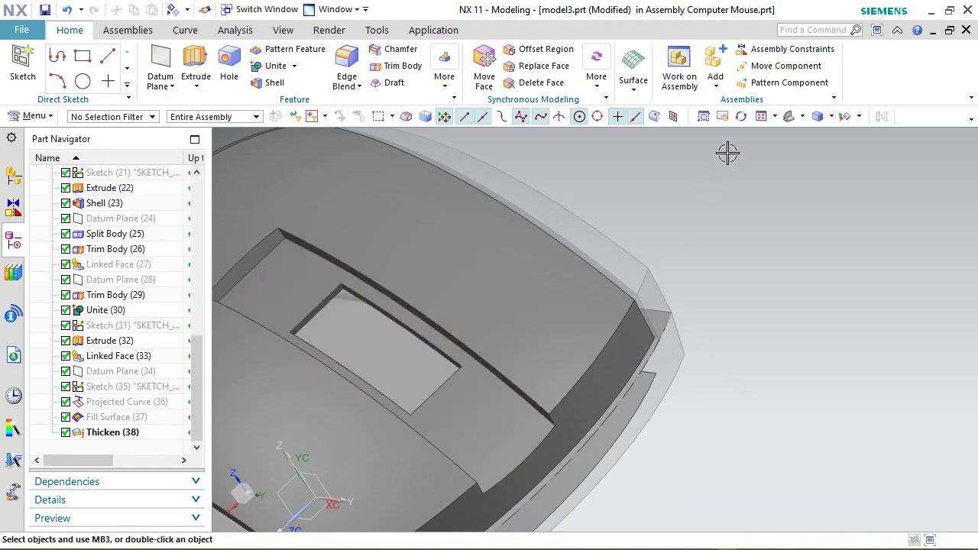
left_click(790, 116)
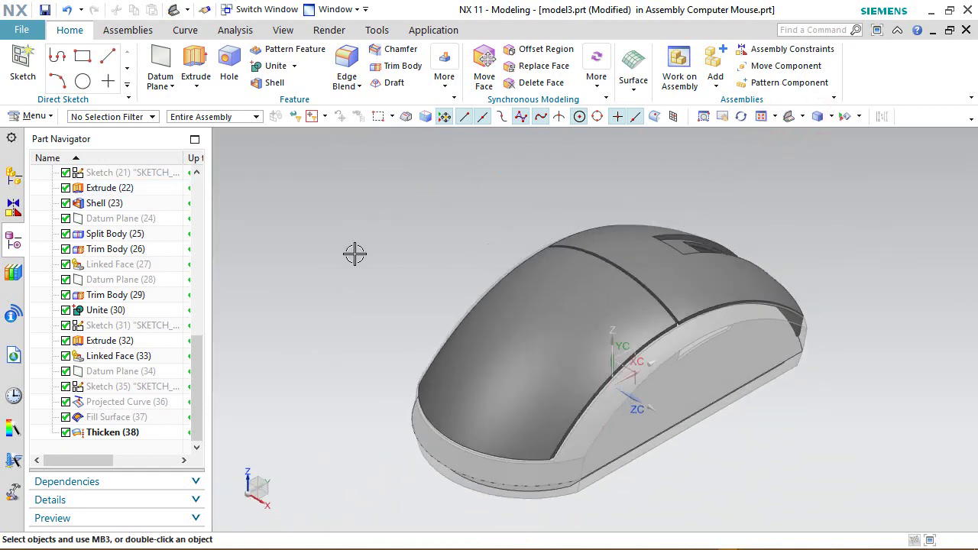
left_click(252, 466)
type("90")
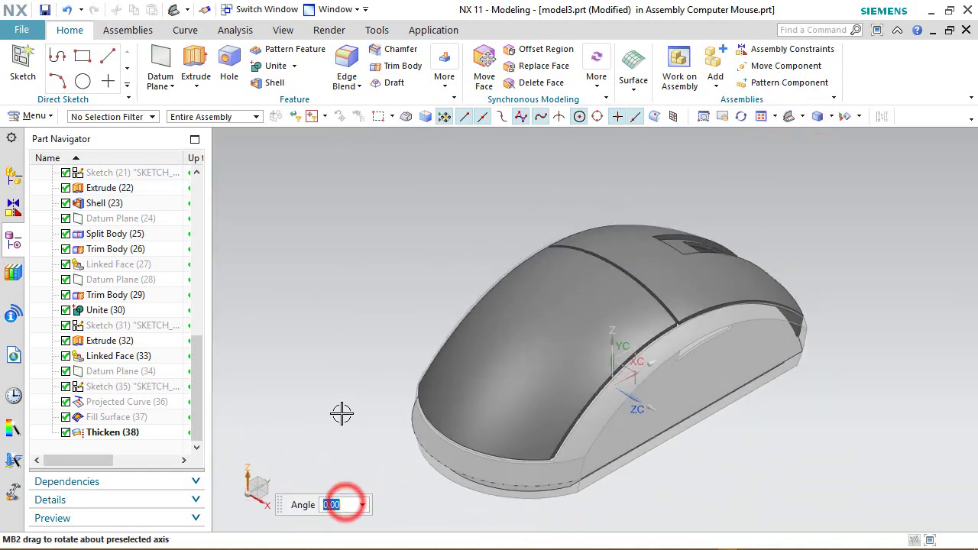
key("Return")
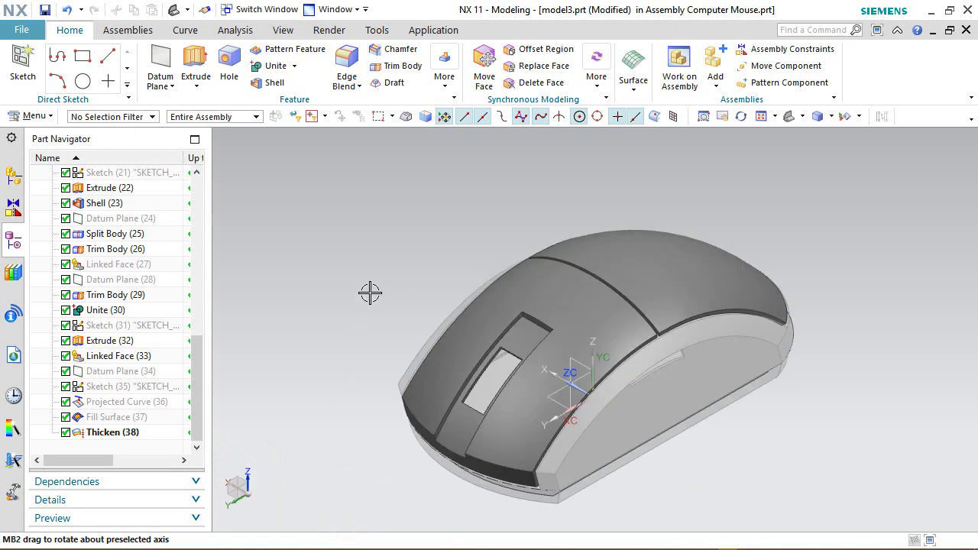
left_click(758, 119)
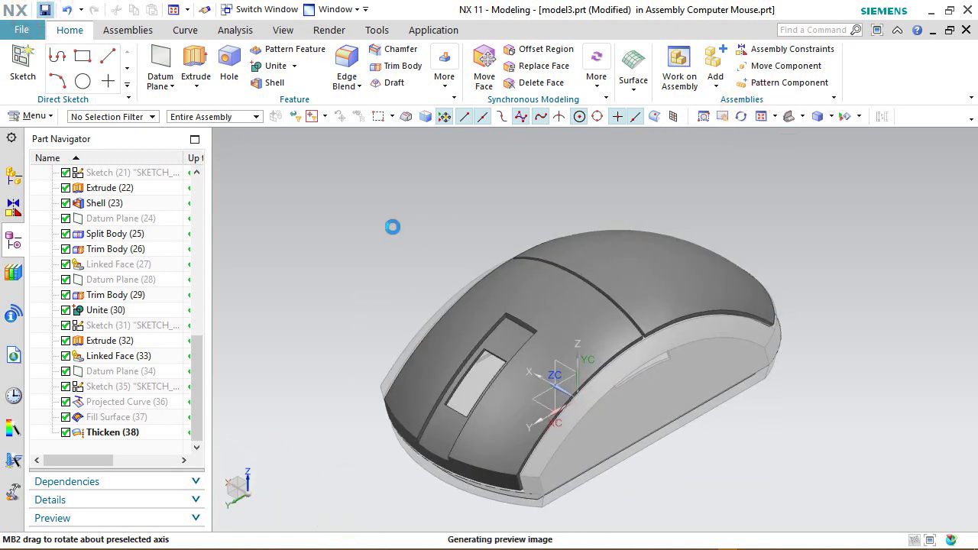
left_click(355, 268)
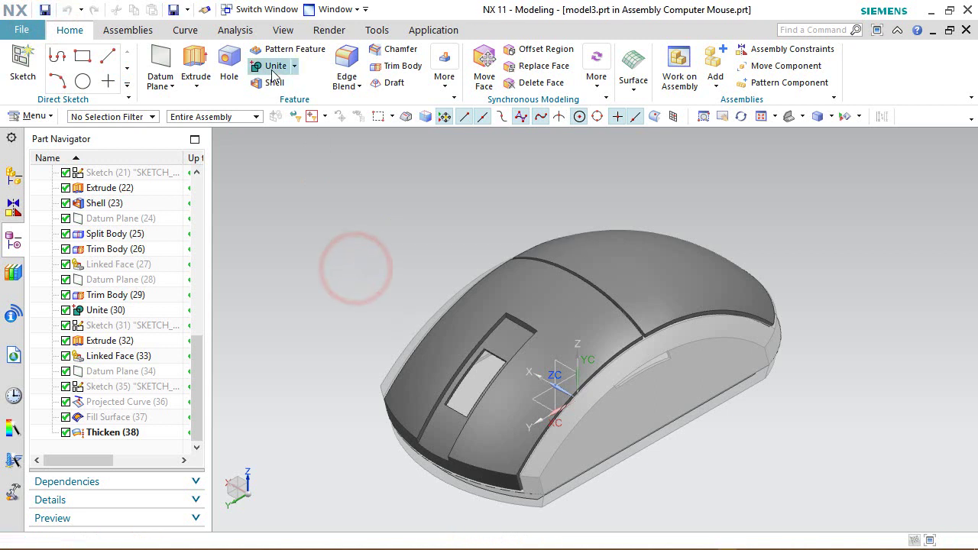
Blend the four corner edges of the rectangular opening in the front shell with a 1/64 in circular radius and G1 continuity
left_click(343, 65)
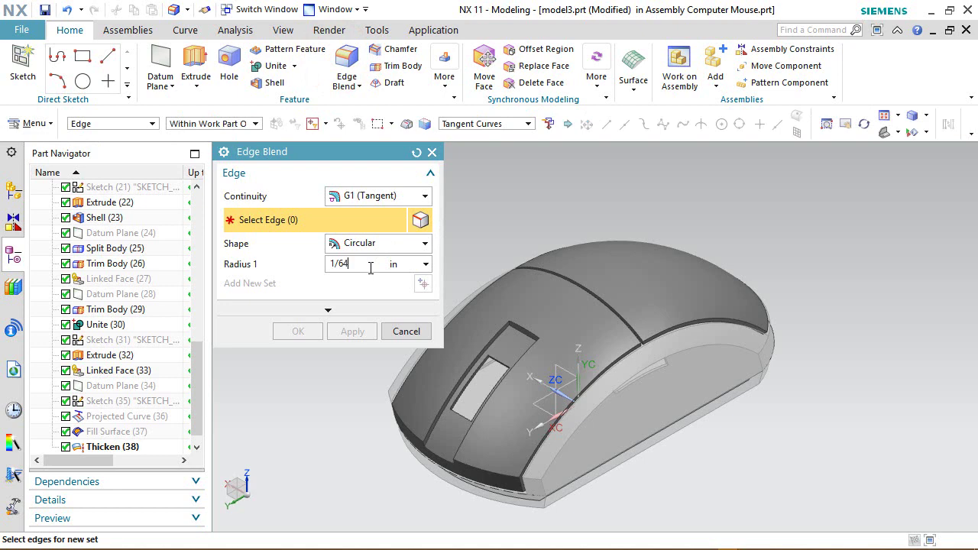
scroll(460, 363, "down", 10)
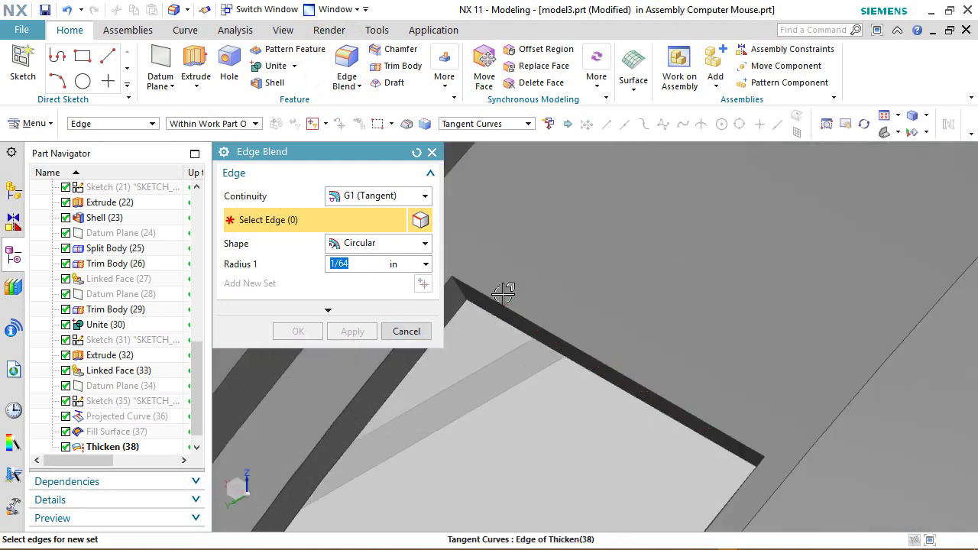
left_click(542, 314)
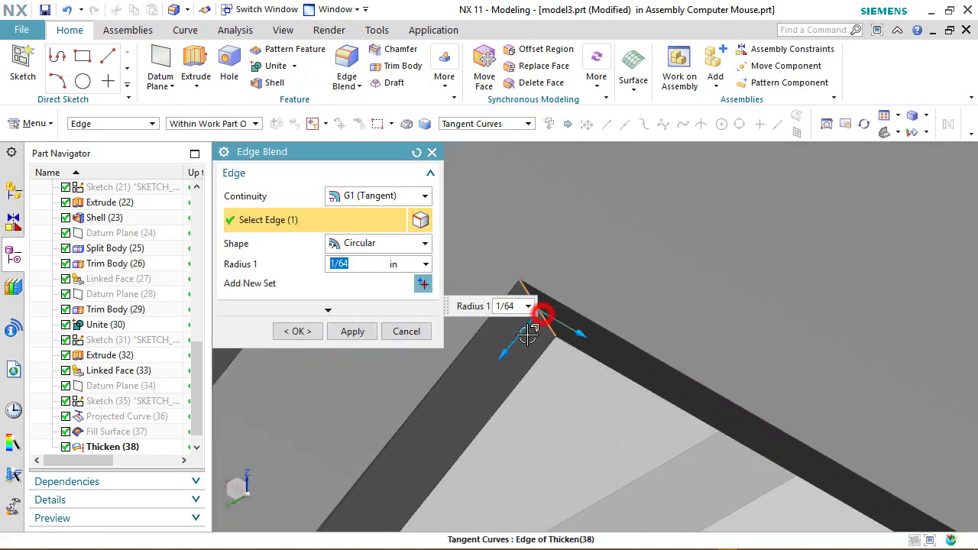
middle_click_drag(541, 315, 511, 345)
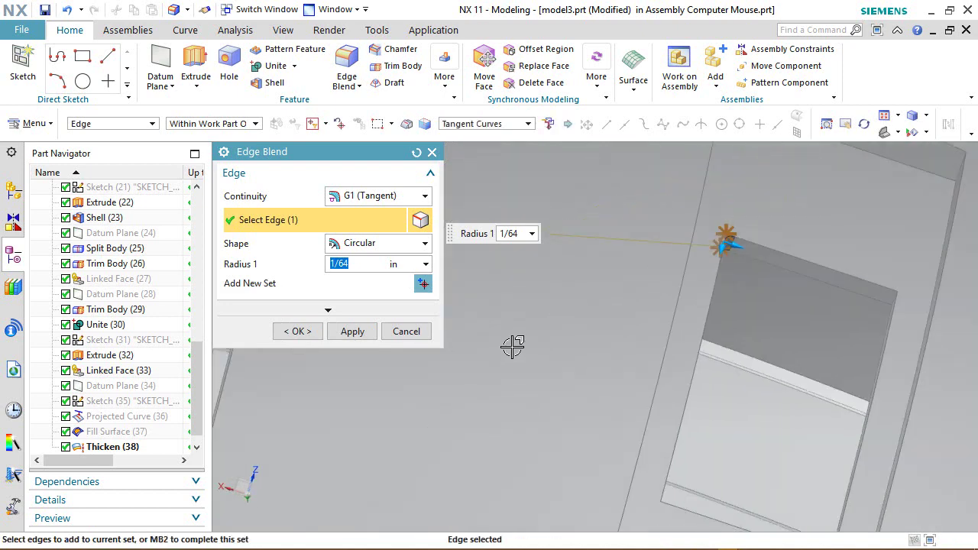
scroll(512, 345, "up", 3)
scroll(672, 323, "down", 5)
scroll(721, 367, "down", 2)
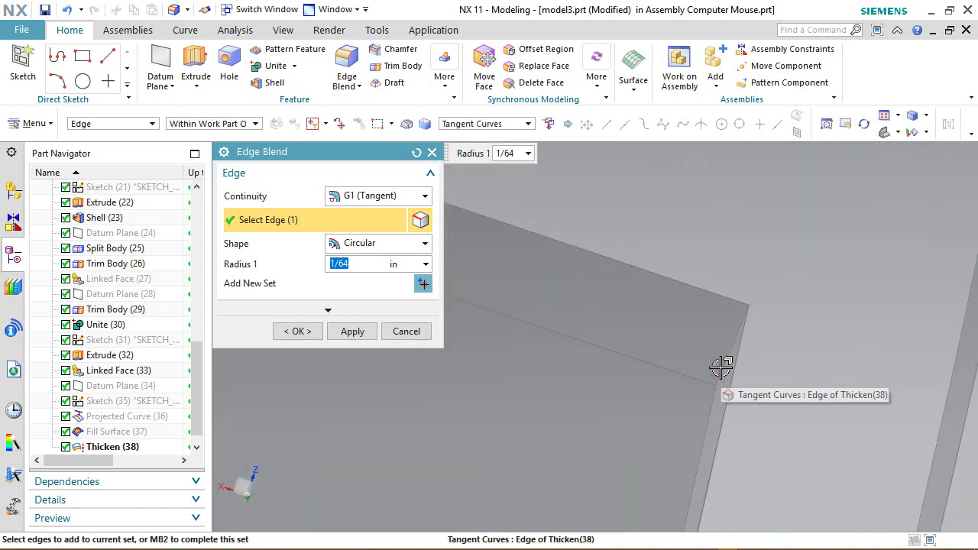
left_click(726, 361)
scroll(633, 234, "up", 3)
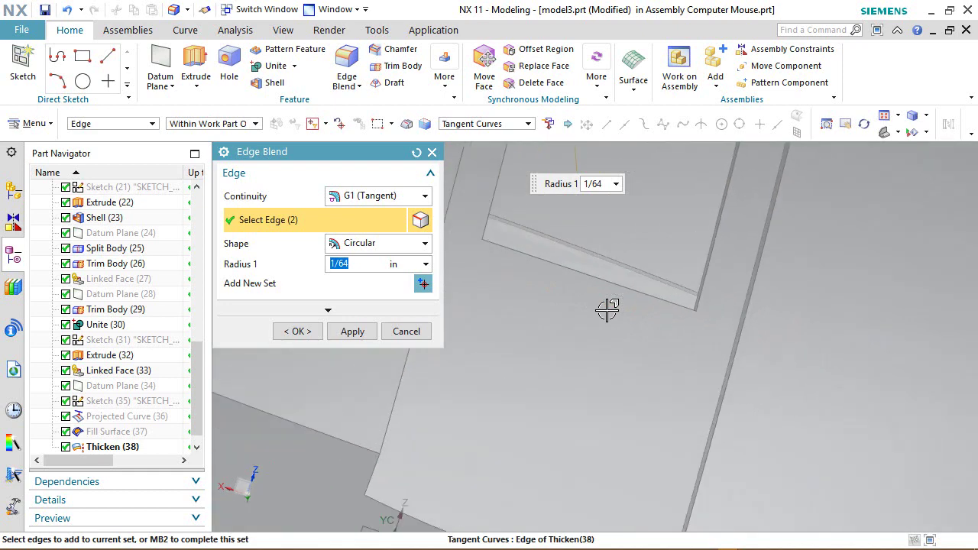
middle_click_drag(607, 309, 552, 340)
scroll(549, 321, "down", 3)
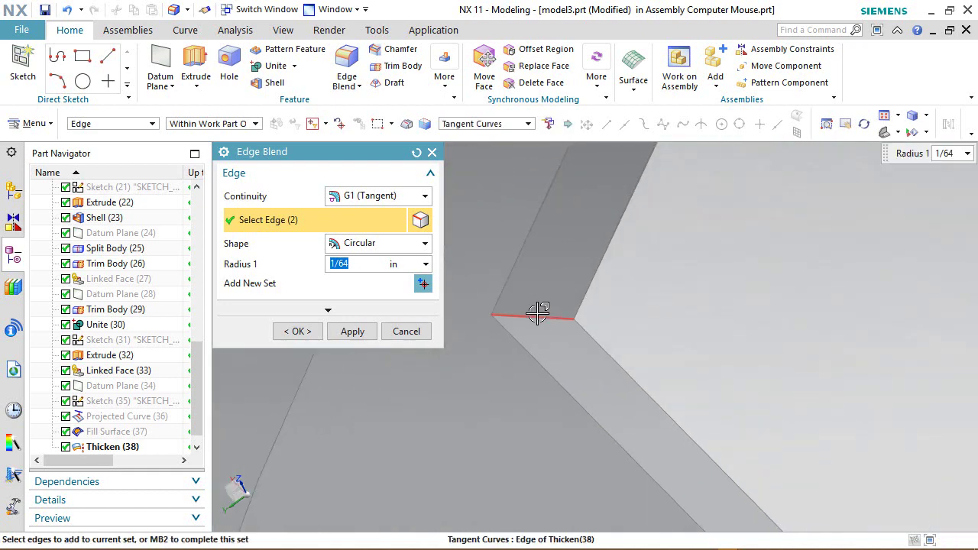
left_click(538, 312)
scroll(557, 327, "up", 2)
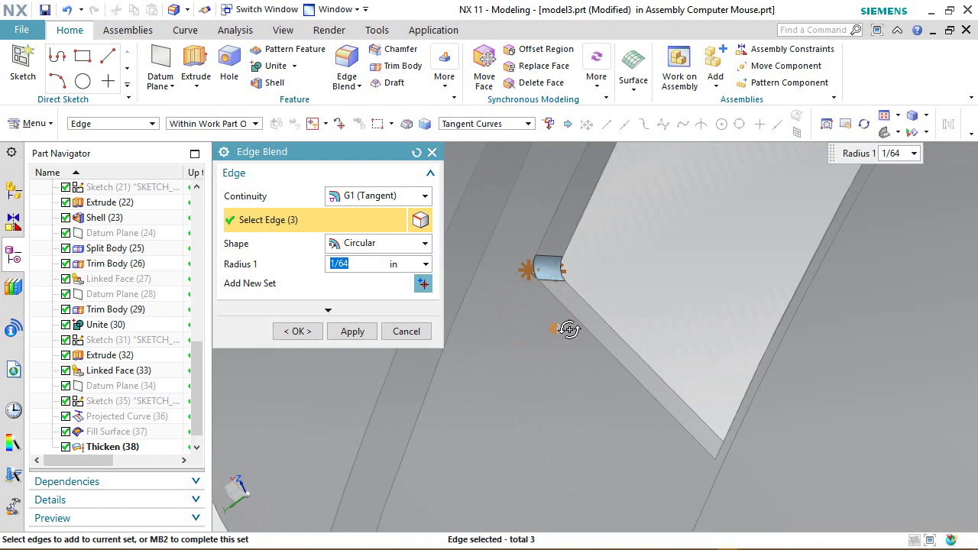
middle_click_drag(569, 329, 694, 370)
scroll(753, 395, "down", 3)
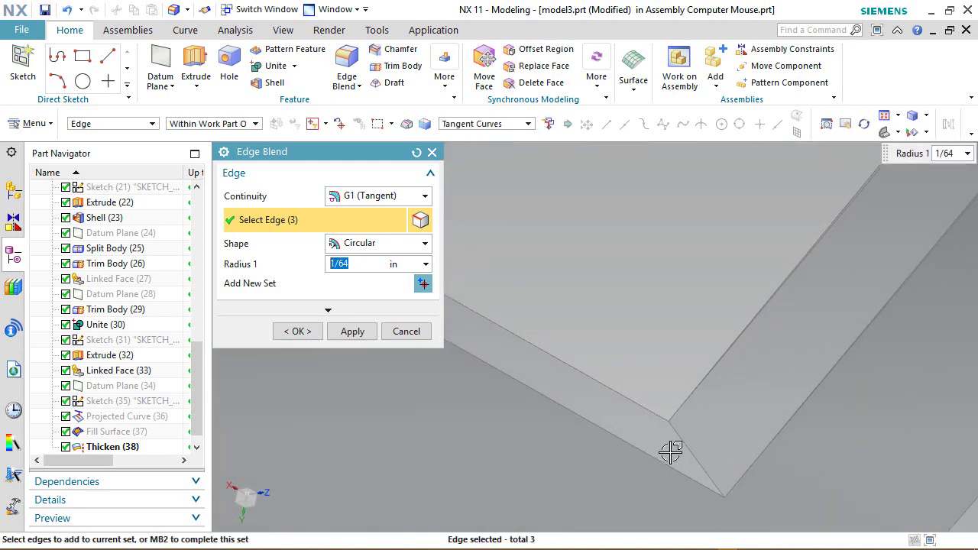
left_click(684, 441)
left_click(297, 330)
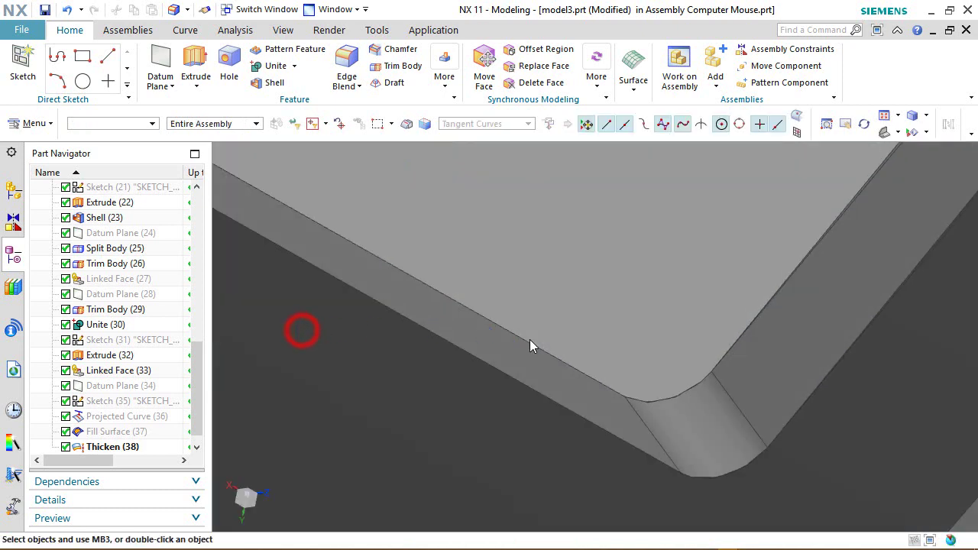
Inspect the blended opening, orient the model to the standard isometric view, and save the part
scroll(543, 378, "up", 2)
scroll(544, 378, "up", 3)
middle_click_drag(548, 389, 506, 338)
scroll(504, 333, "down", 2)
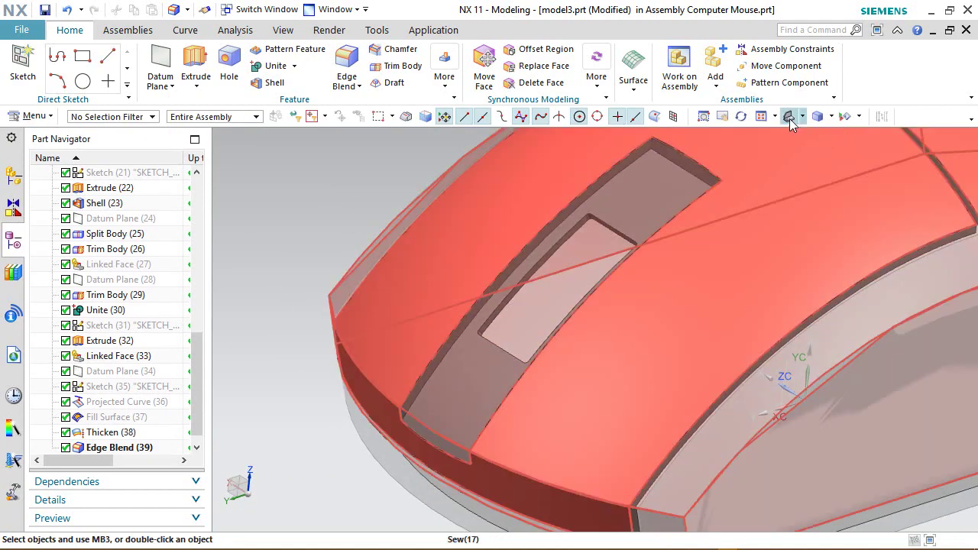
left_click(790, 119)
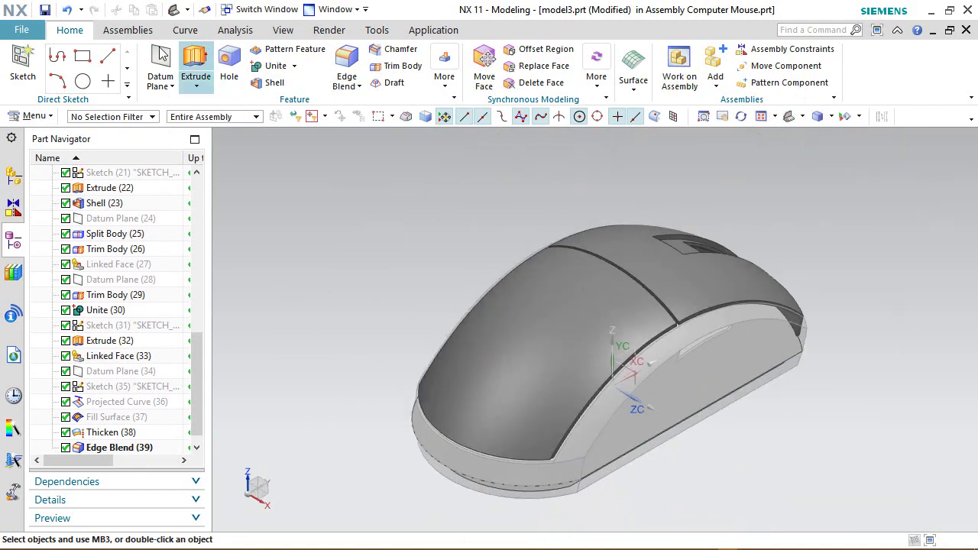
right_click(388, 219)
Create a sketch on the YZ plane of MODEL2's datum coordinate system, accepting the interpart copy as a WAVE link
left_click(20, 61)
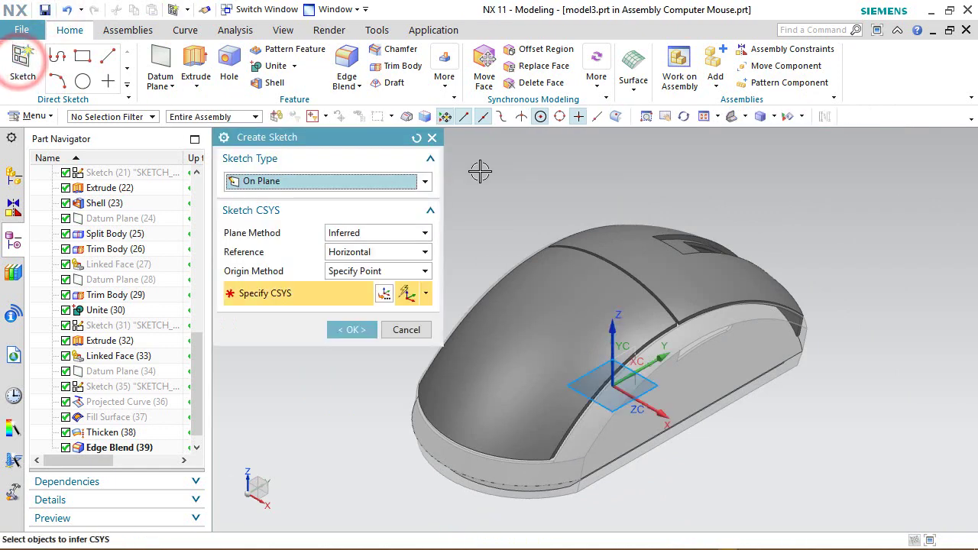
left_click(631, 350)
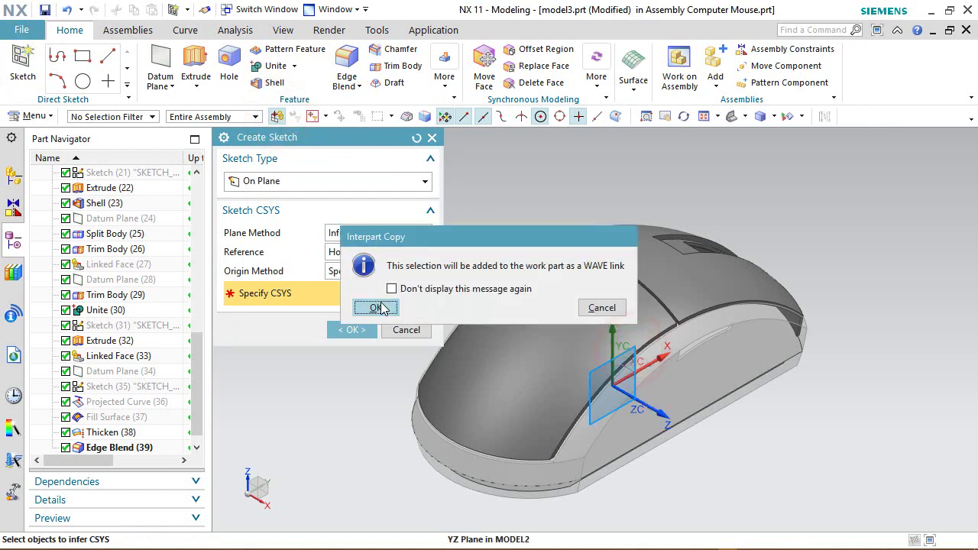
left_click(378, 307)
left_click(359, 327)
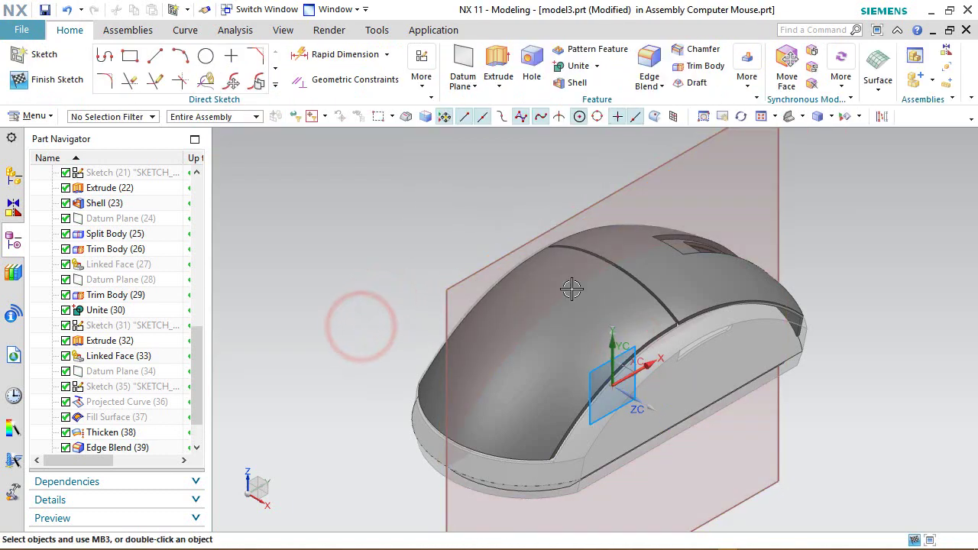
middle_click_drag(572, 289, 546, 312)
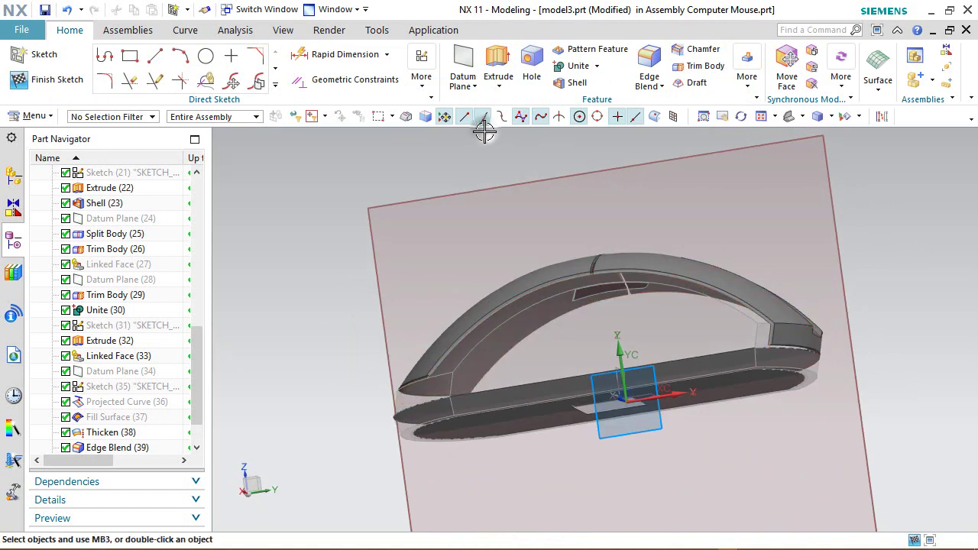
right_click_drag(484, 131, 459, 129)
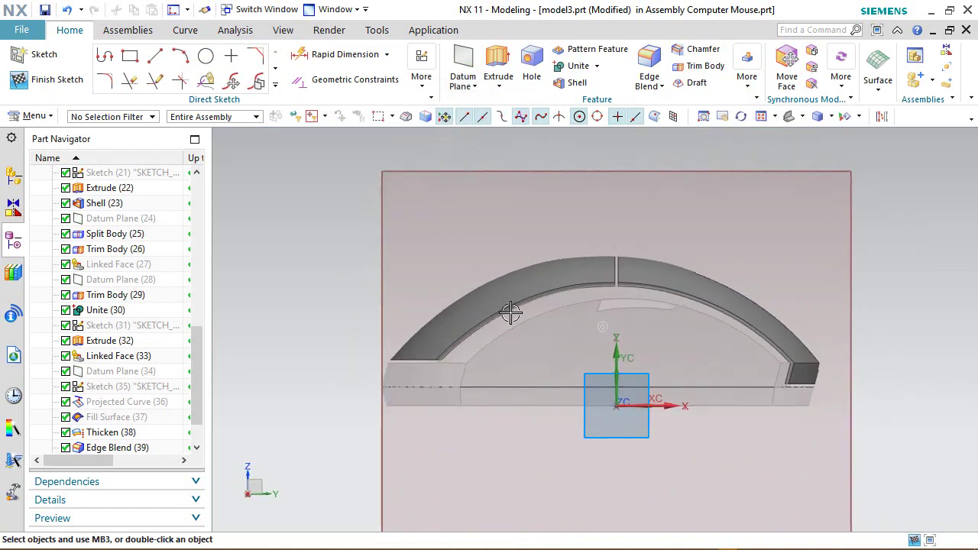
left_click(299, 193)
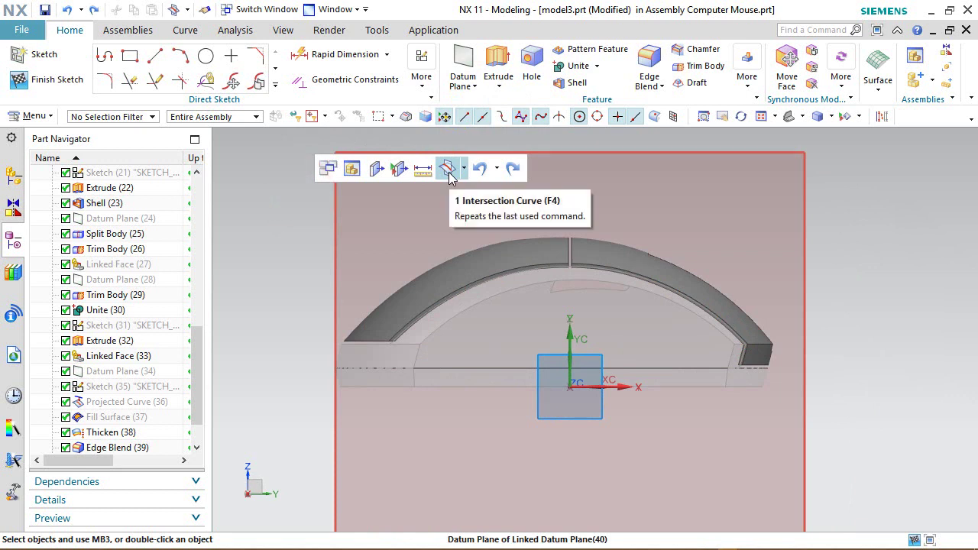
Create intersection curves from the body faces of the MODEL1 base in the sketch plane and convert them to reference curves
left_click(449, 173)
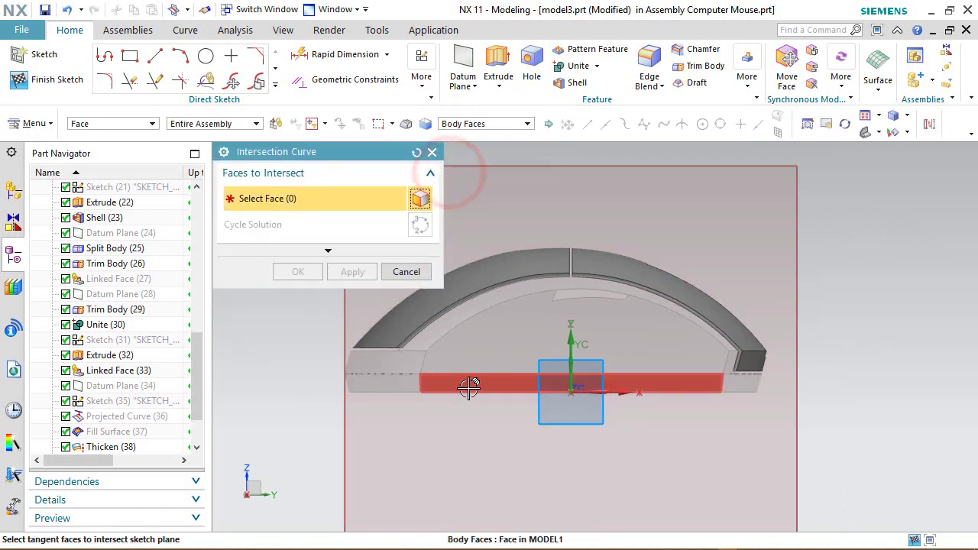
left_click(461, 385)
left_click(295, 272)
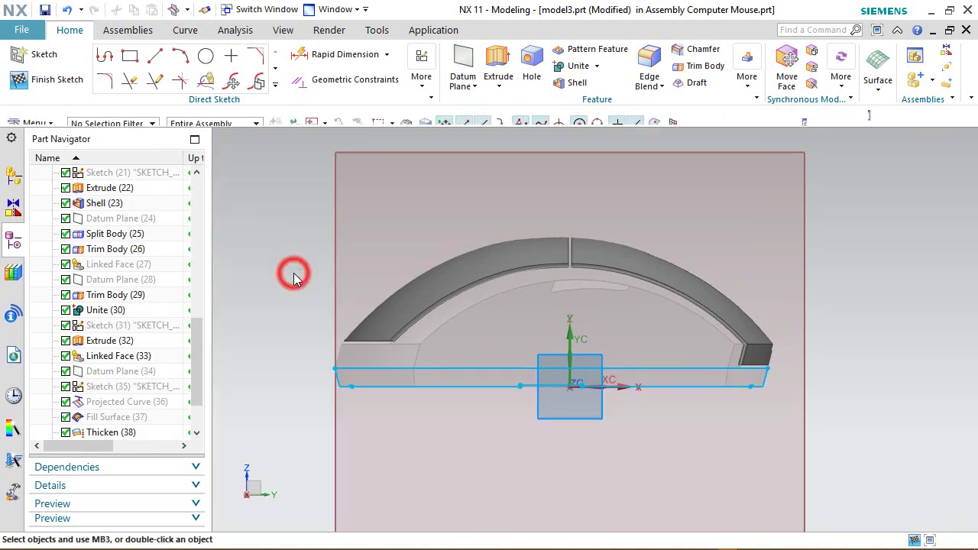
left_click(882, 117)
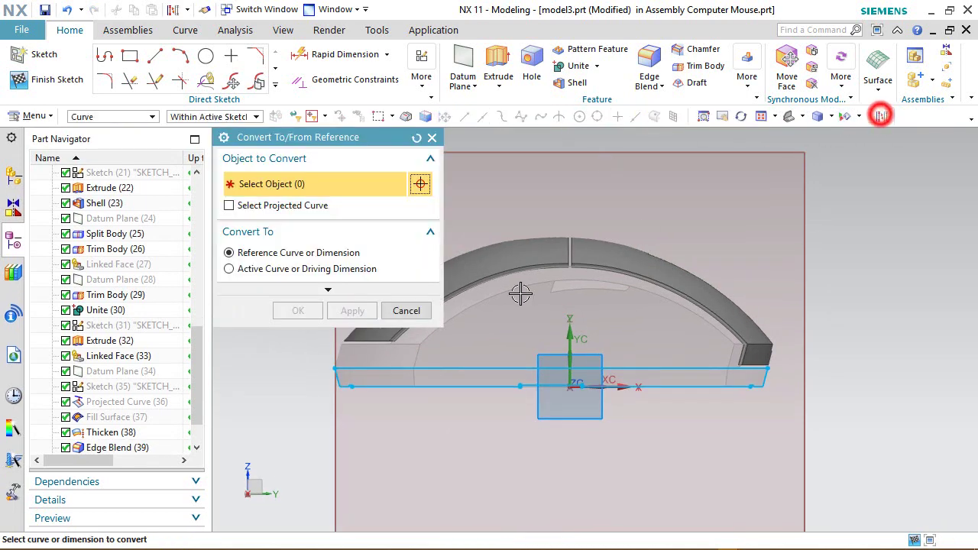
left_click_drag(296, 345, 806, 434)
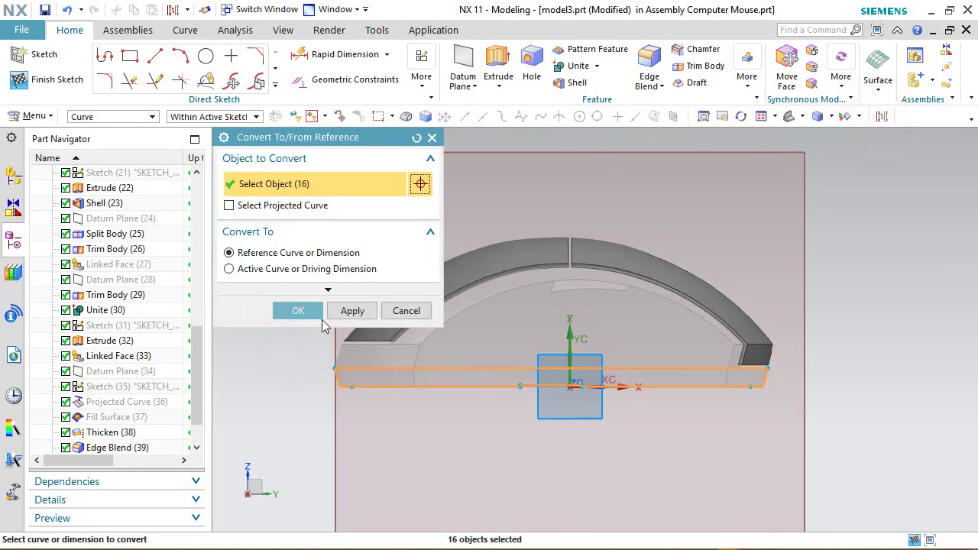
left_click(297, 310)
Sketch a rectangle about 2 in wide and 1 1/2 in high, starting on the upper reference line and extending above the front shell
scroll(711, 286, "up", 3)
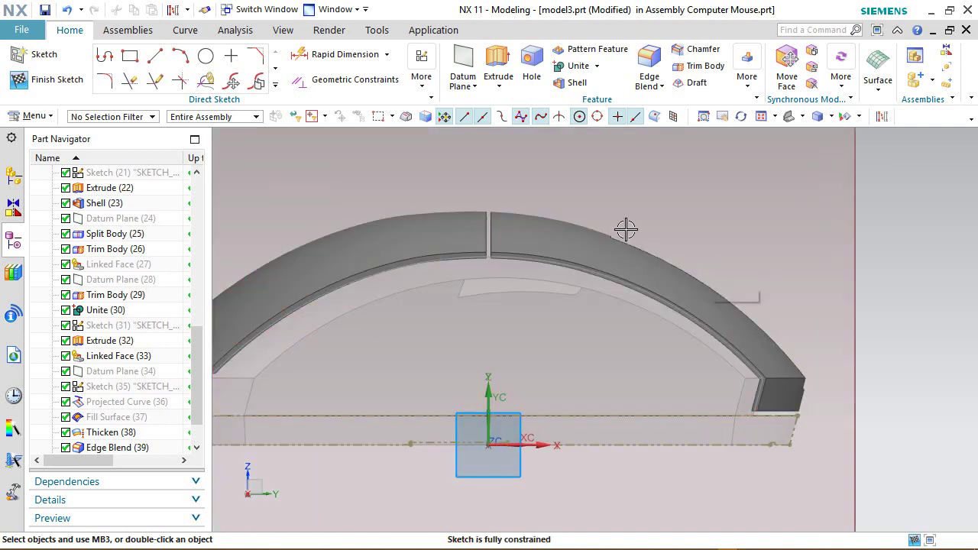
left_click(132, 57)
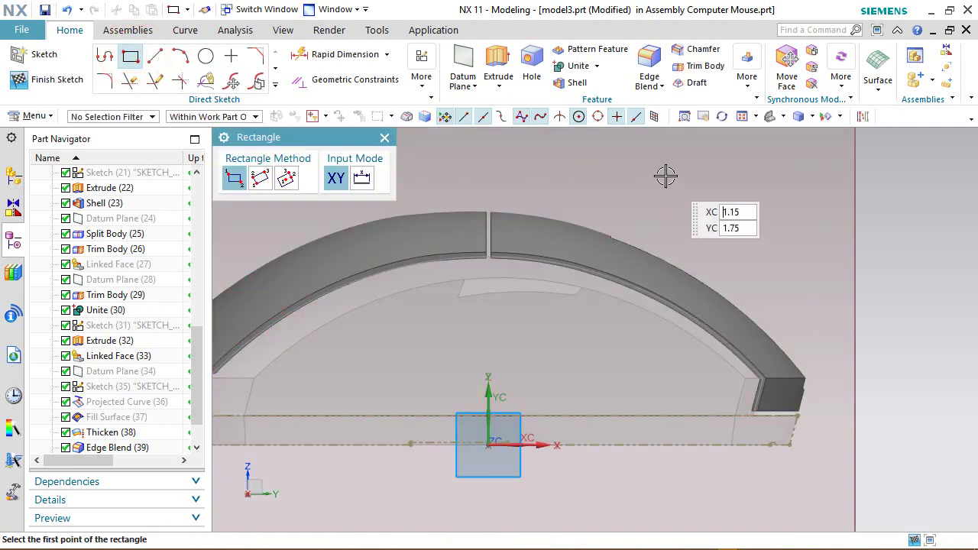
left_click(538, 413)
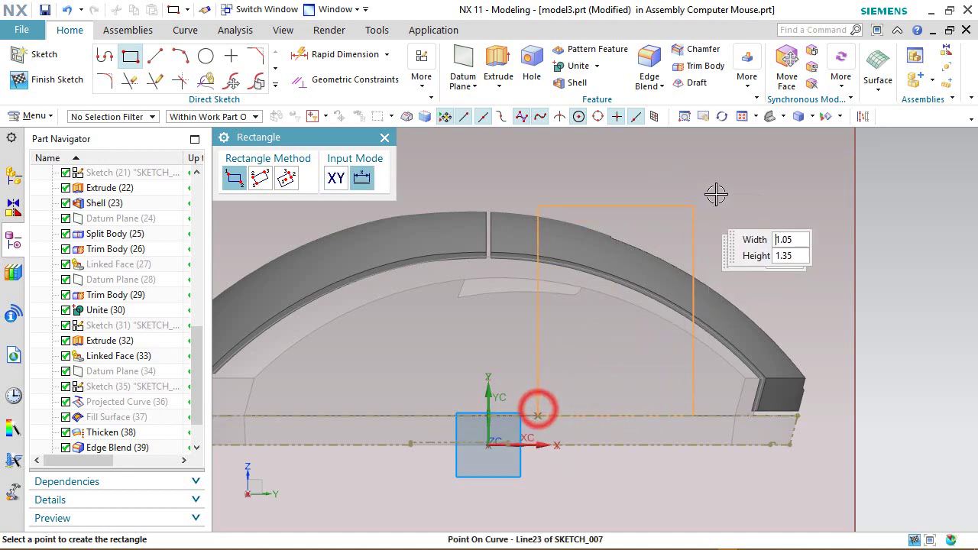
left_click(848, 184)
right_click(915, 246)
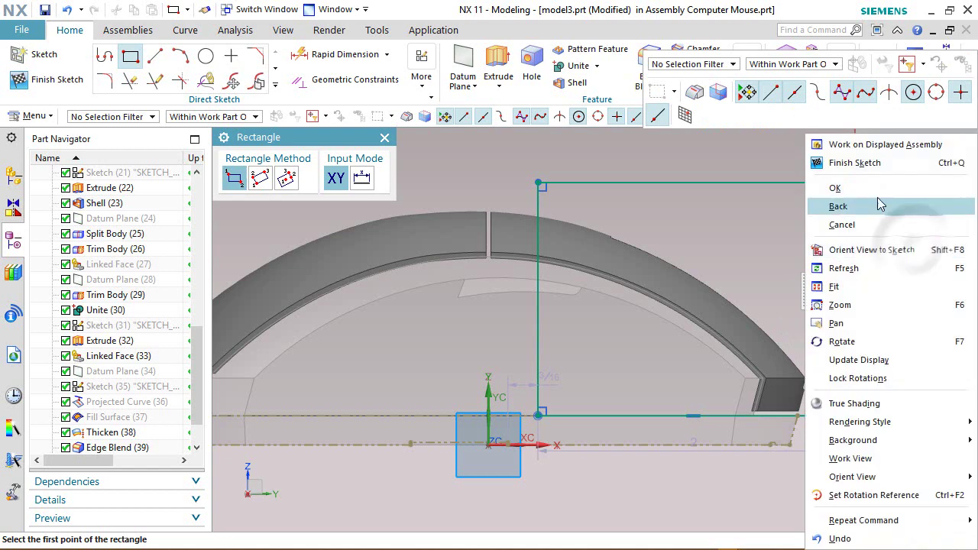
left_click(878, 205)
Constrain the rectangle's vertical side nearest the origin to be collinear with the Z axis of the datum coordinate system
left_click(539, 351)
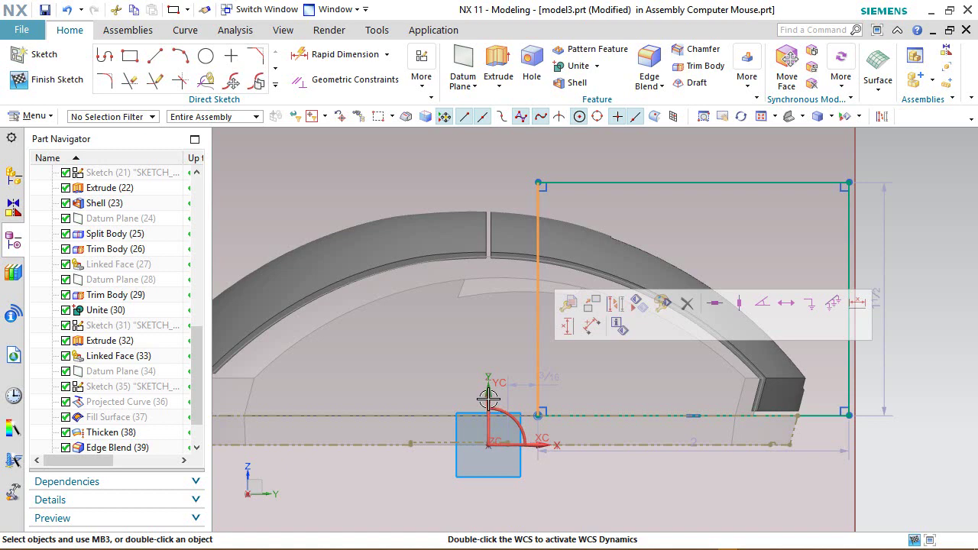
right_click(488, 398)
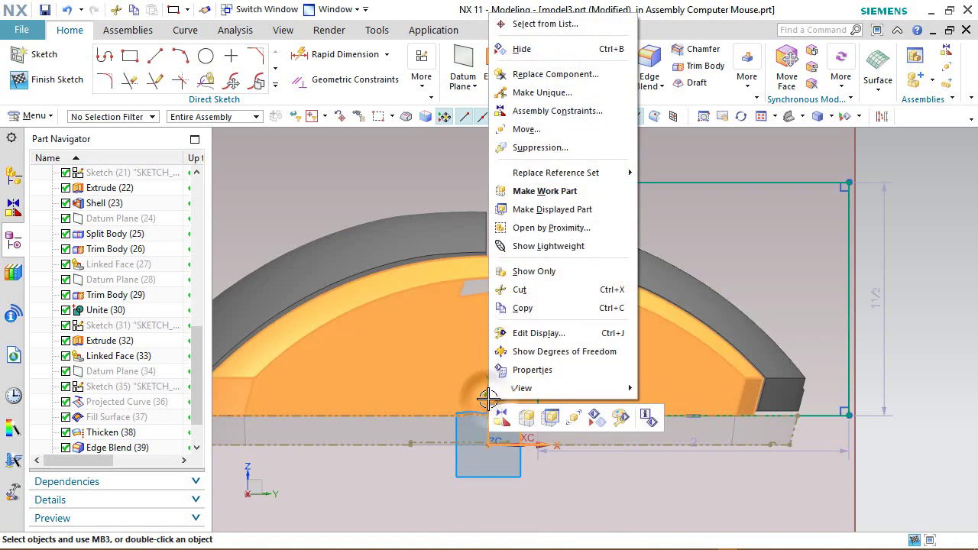
left_click(519, 23)
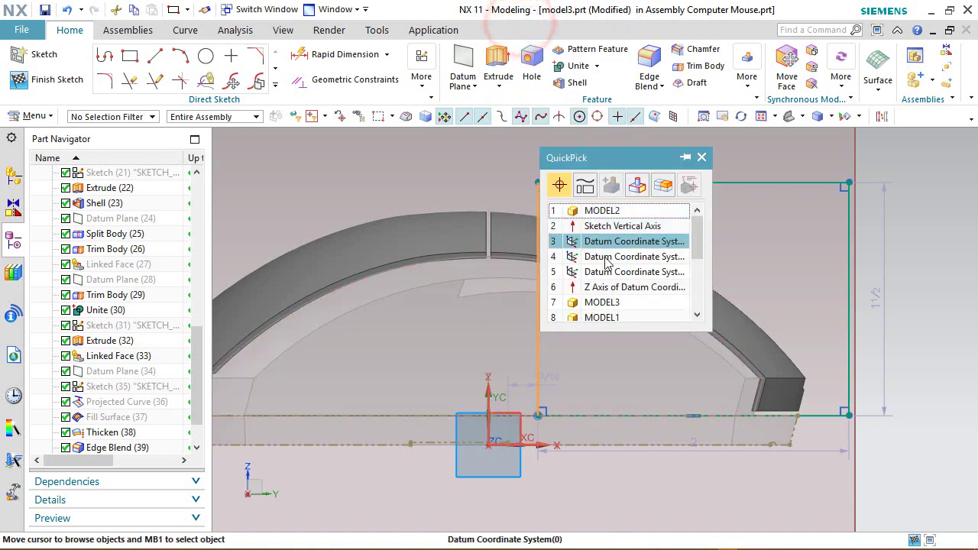
left_click(615, 291)
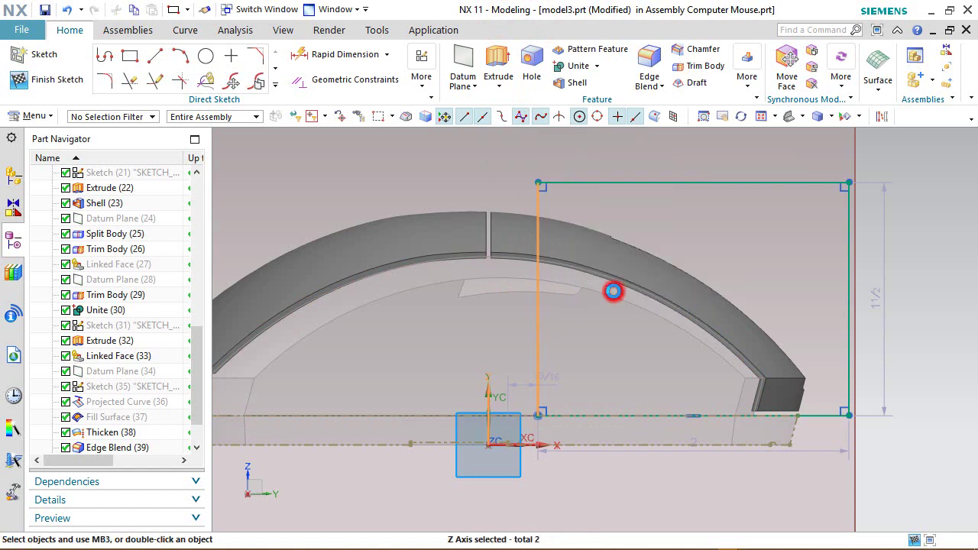
left_click(789, 264)
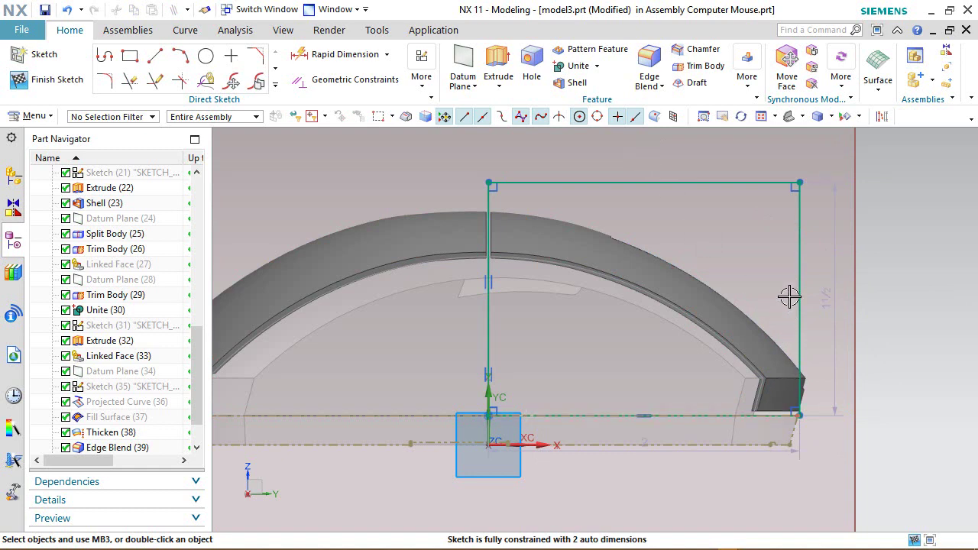
Extend the rectangle's outer vertical side past the front end of the shell to a width of about 2 7/16 in, and finish the sketch
left_click_drag(804, 265, 872, 267)
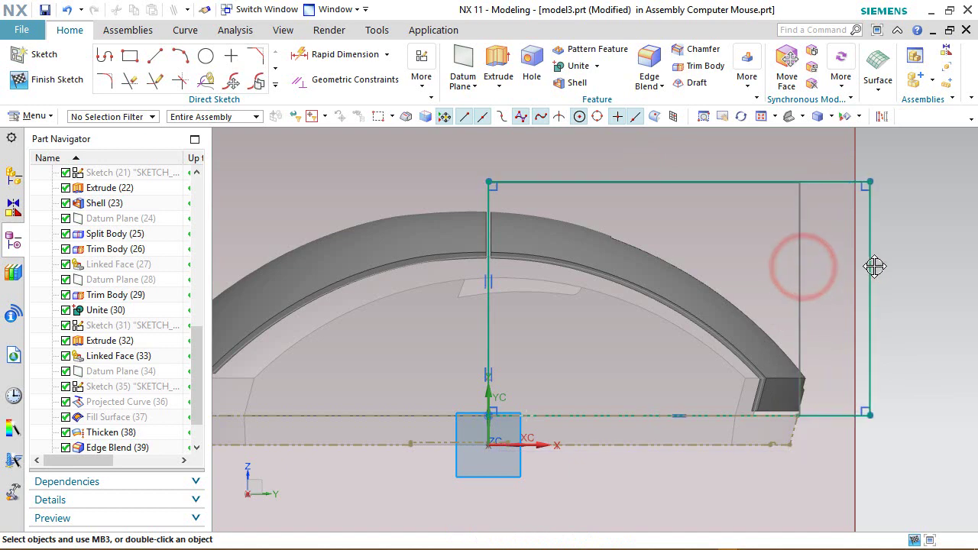
left_click(910, 201)
right_click(910, 199)
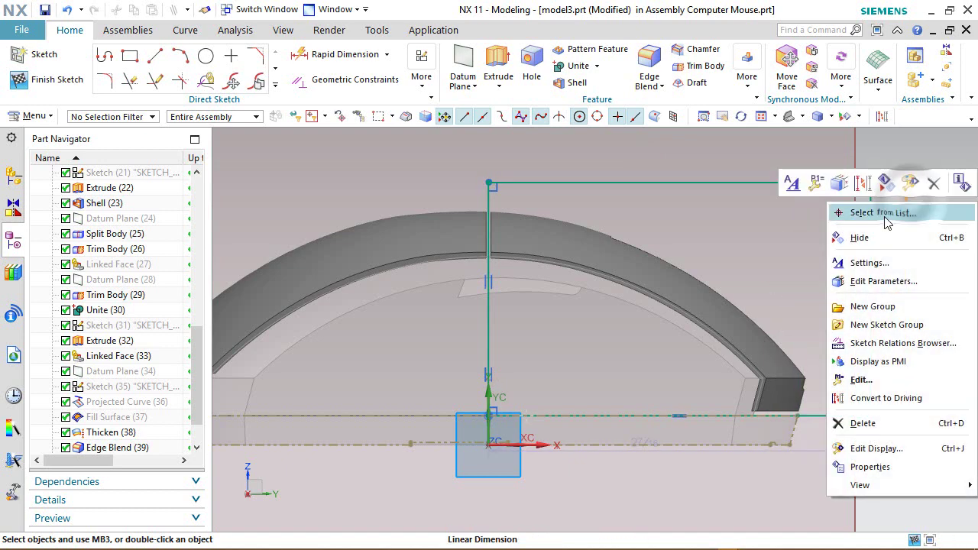
left_click(888, 189)
right_click(863, 164)
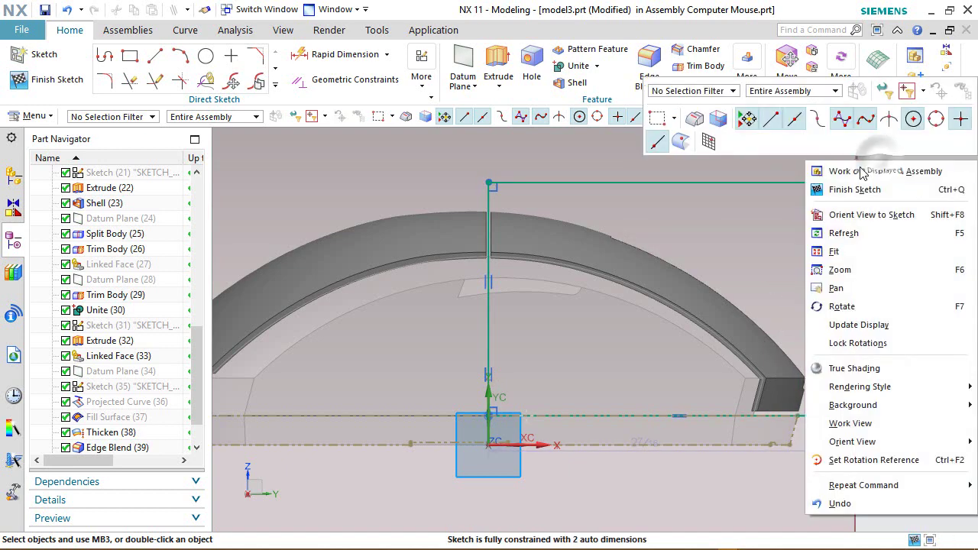
left_click(870, 188)
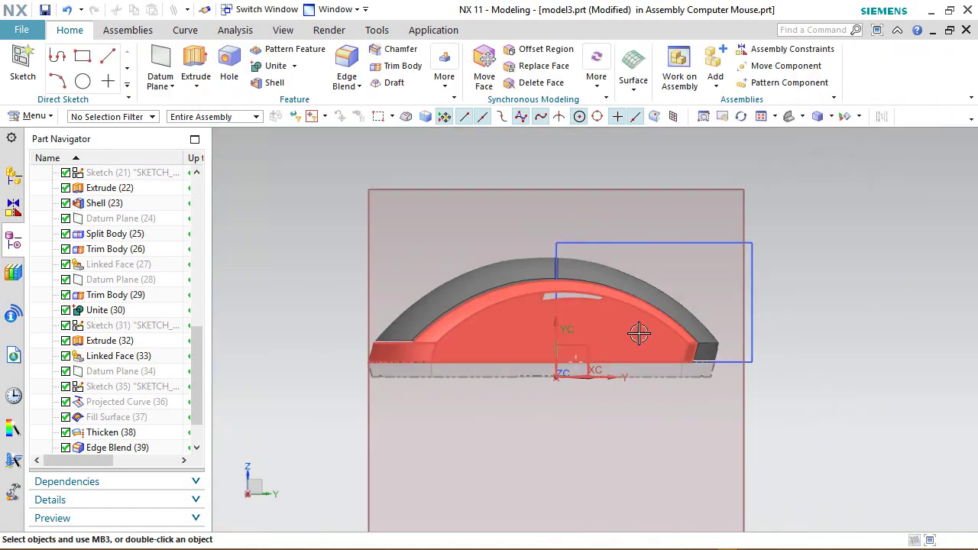
Hide the linked datum plane that cuts lengthwise through the mouse
mouse_move(639, 332)
middle_mouse_down()
mouse_move(589, 332)
mouse_move(587, 349)
middle_mouse_up()
scroll(686, 240, "up", 3)
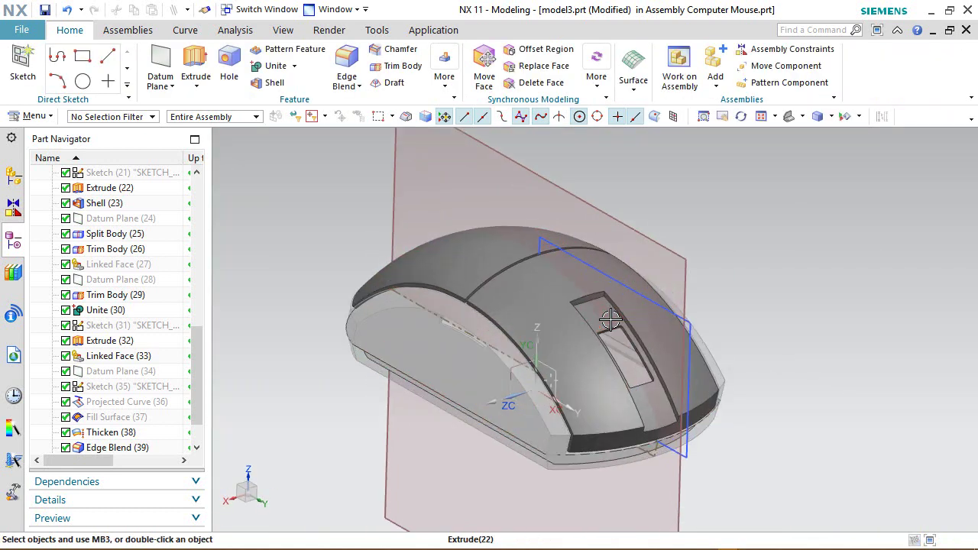
left_click(686, 240)
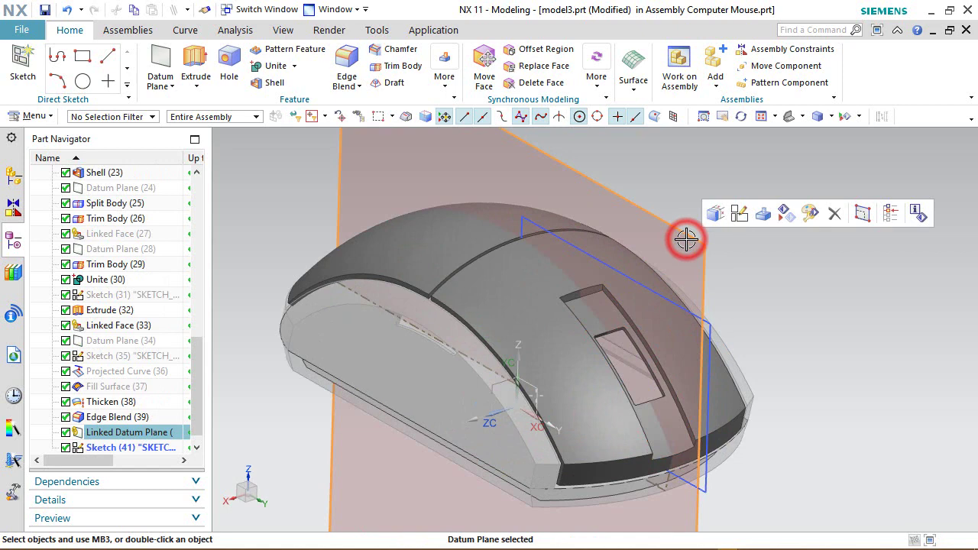
left_click(783, 210)
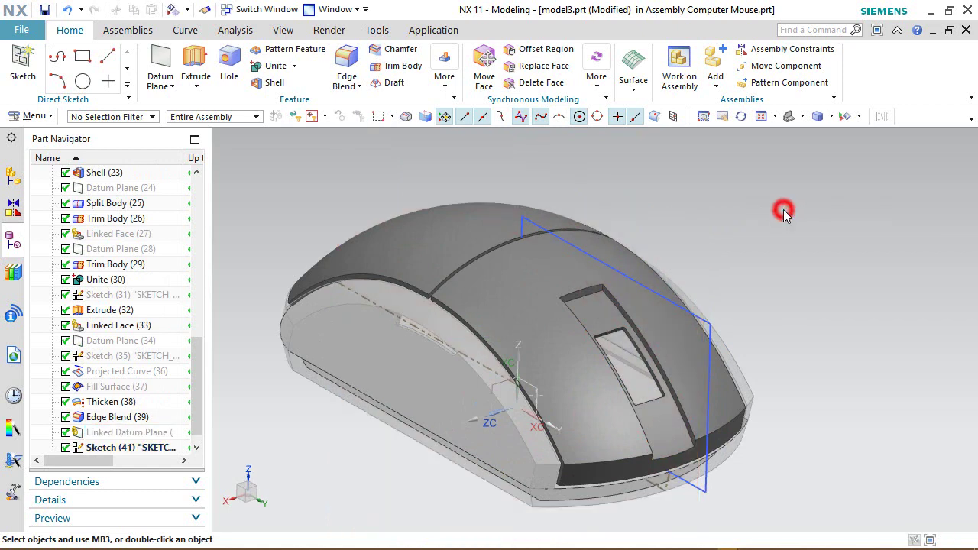
left_click(517, 181)
Extrude the rectangle sketch symmetrically by 1/32/2 in and subtract it from the front shell to split it lengthwise
left_click(195, 65)
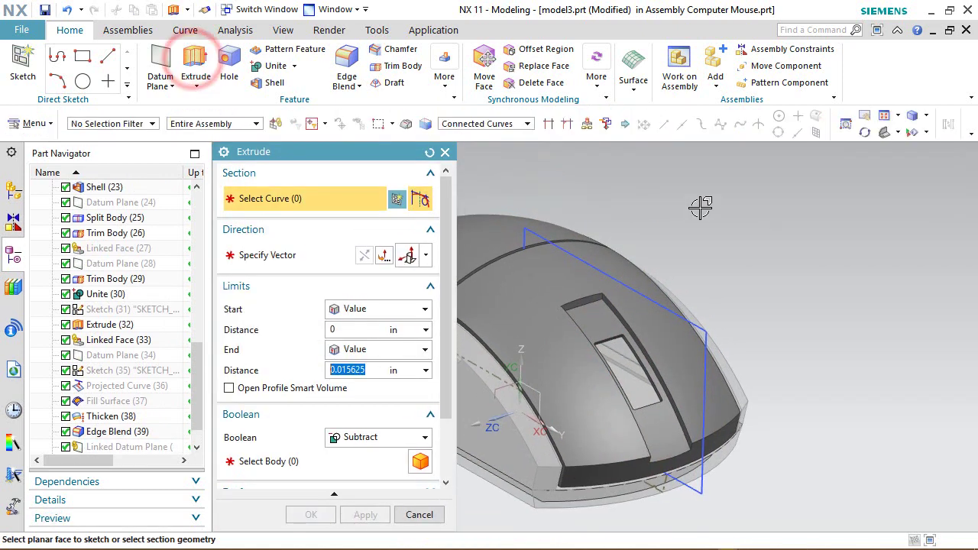
left_click(658, 306)
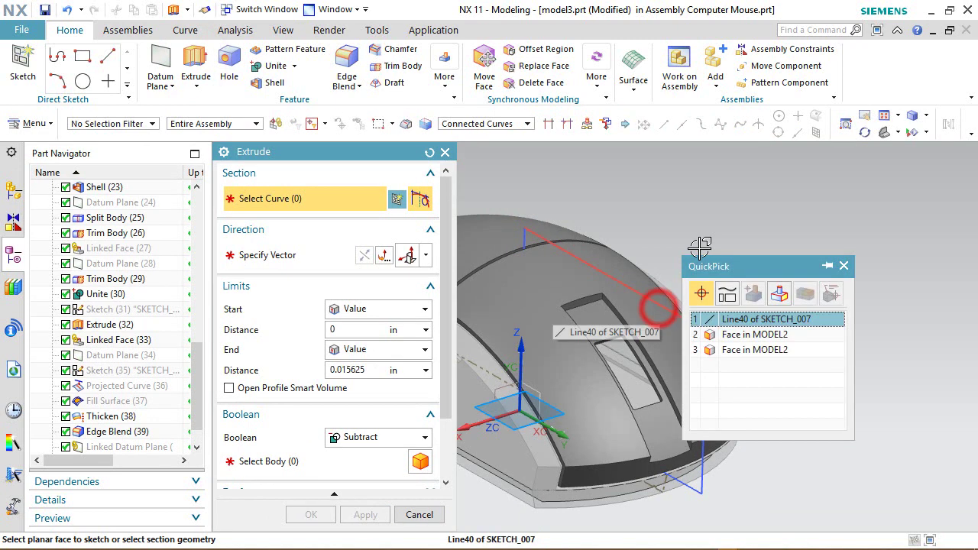
left_click(760, 319)
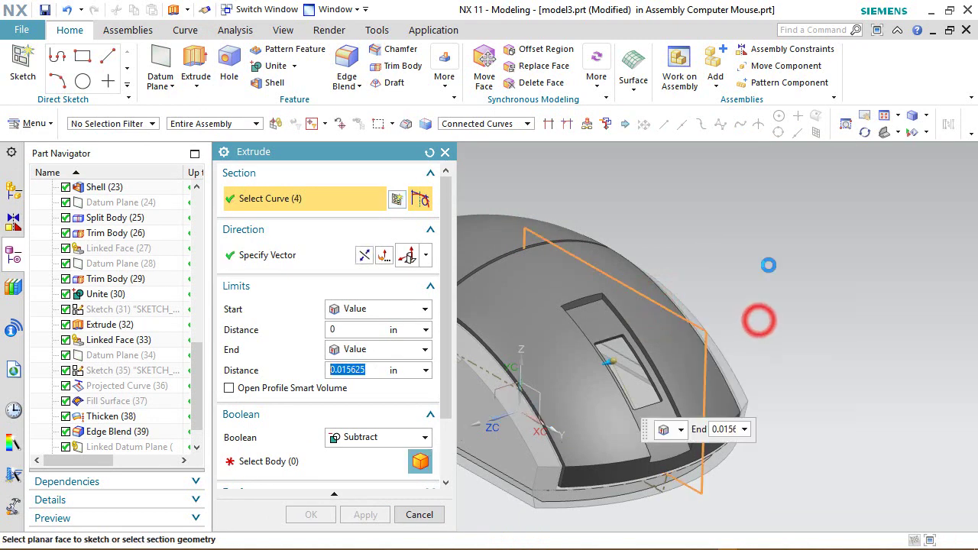
left_click(406, 309)
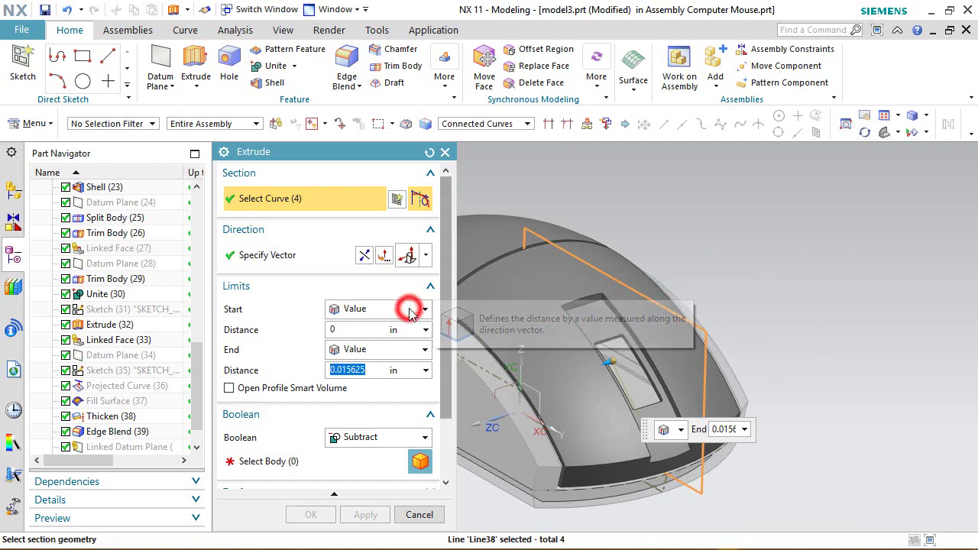
left_click(402, 343)
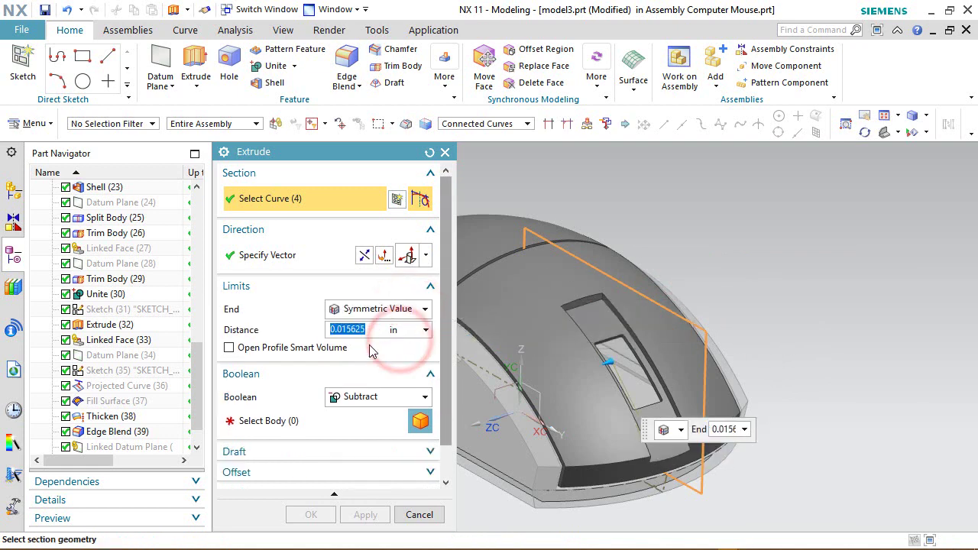
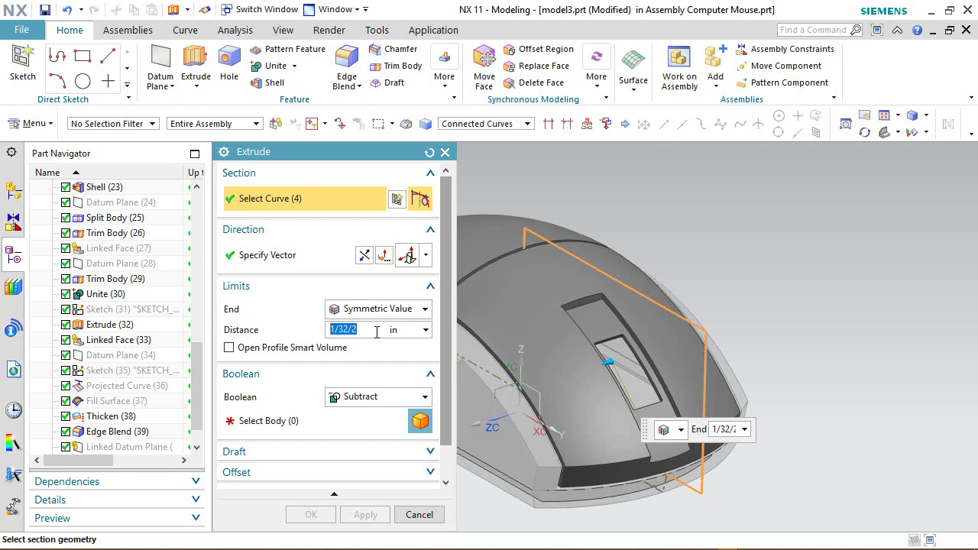
left_click(320, 421)
left_click(541, 343)
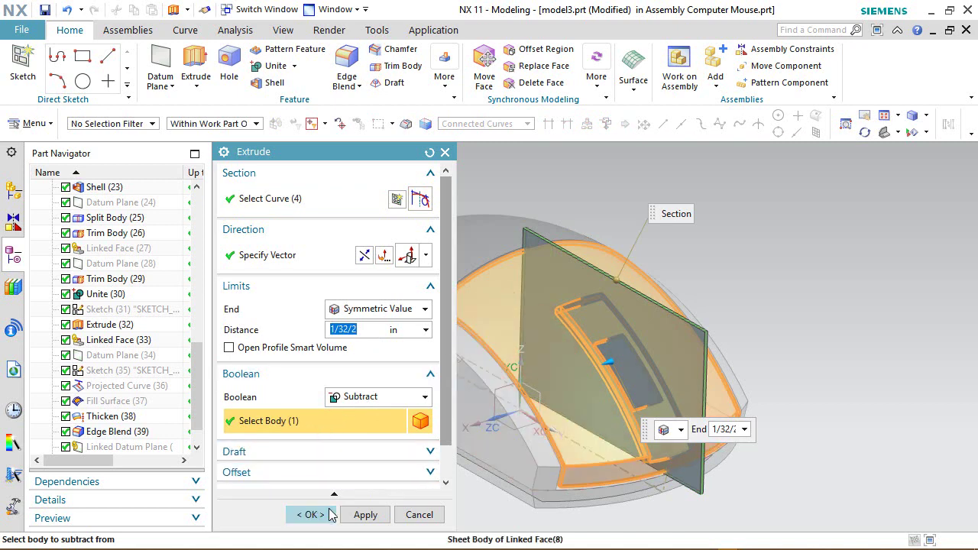
left_click(331, 517)
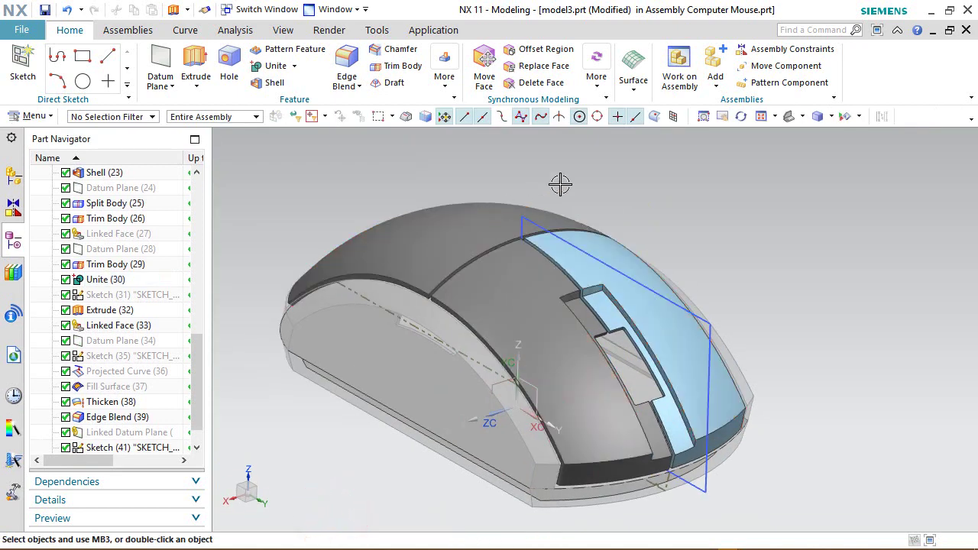
Set the display color of the top shell bodies, including the light blue front half, to dark gray
left_click(283, 30)
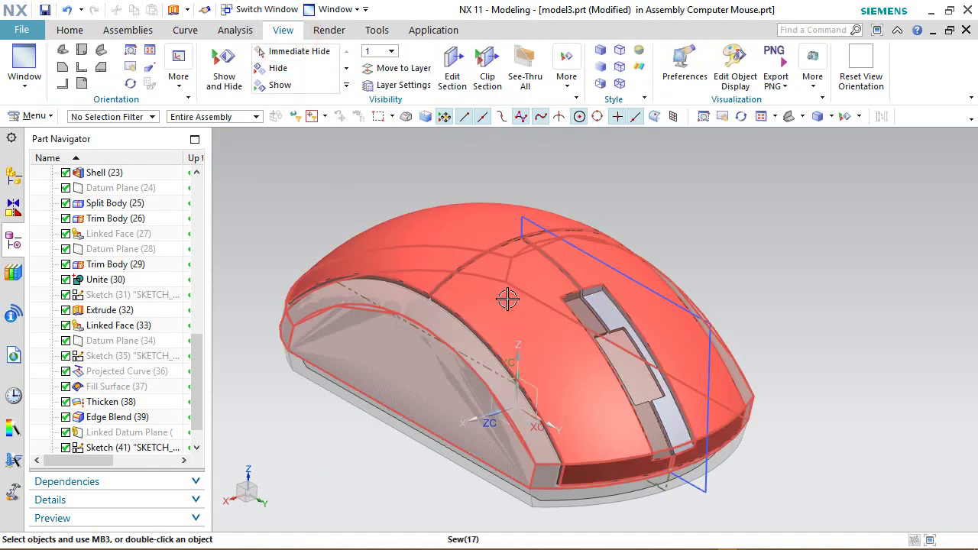
left_click(507, 298)
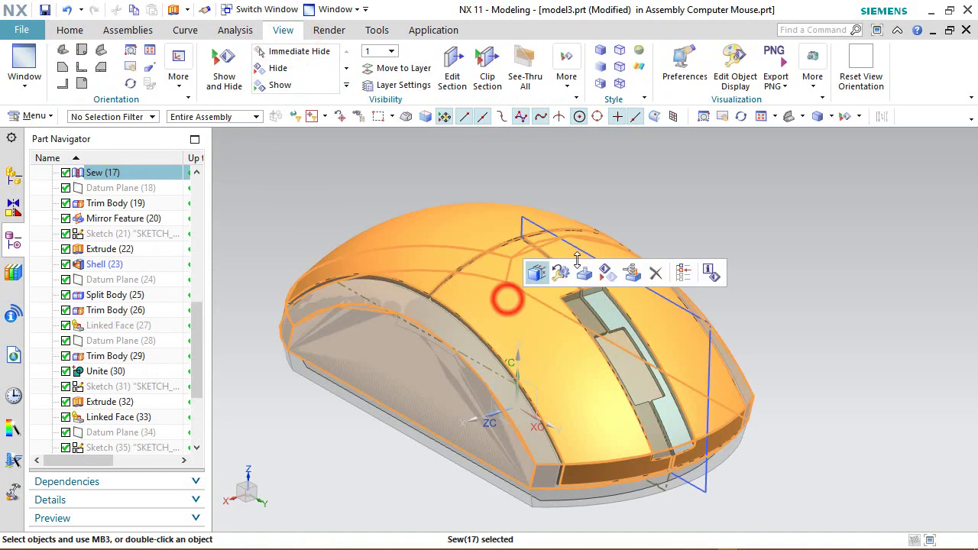
left_click(722, 58)
left_click(382, 227)
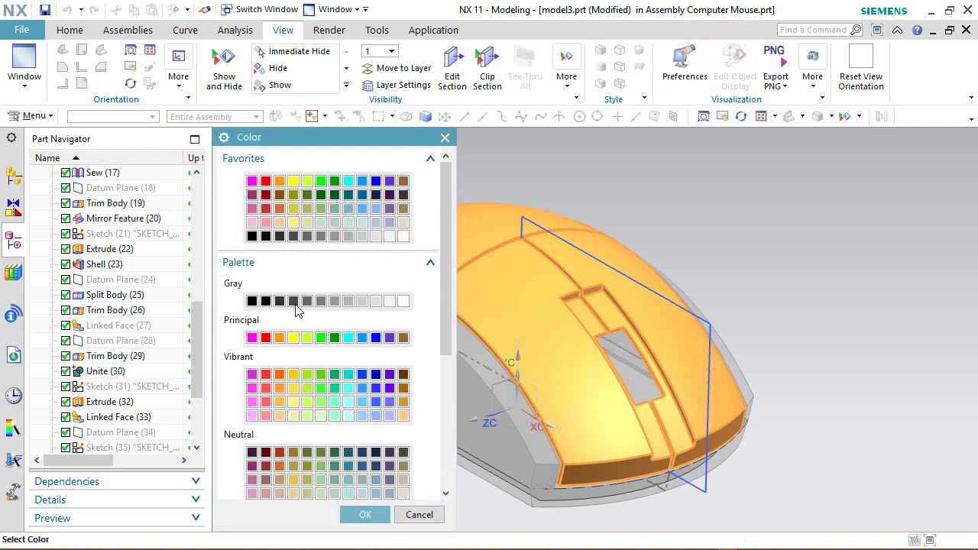
left_click(375, 515)
left_click(369, 520)
left_click(320, 513)
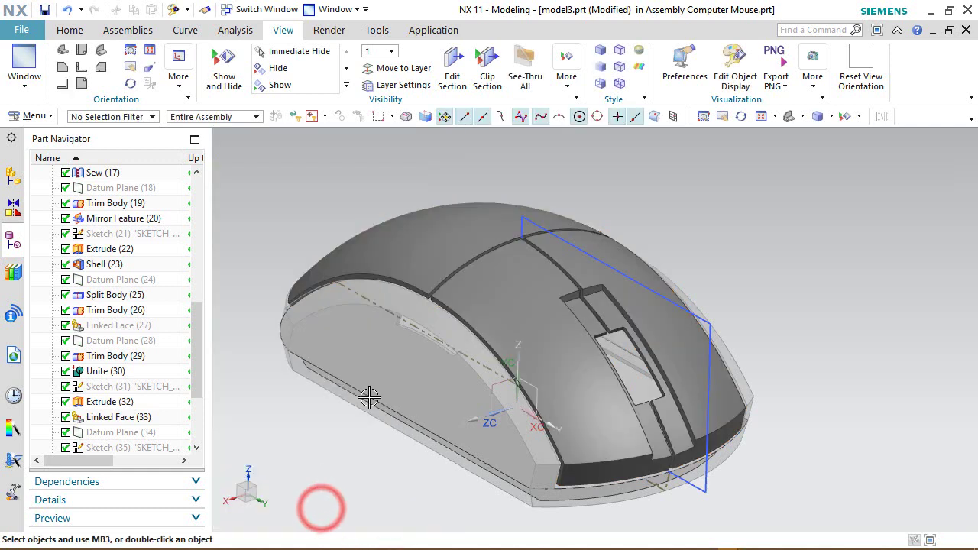
Hide the rectangle sketch, Sketch (41), used for the lengthwise cut
left_click_drag(195, 389, 196, 432)
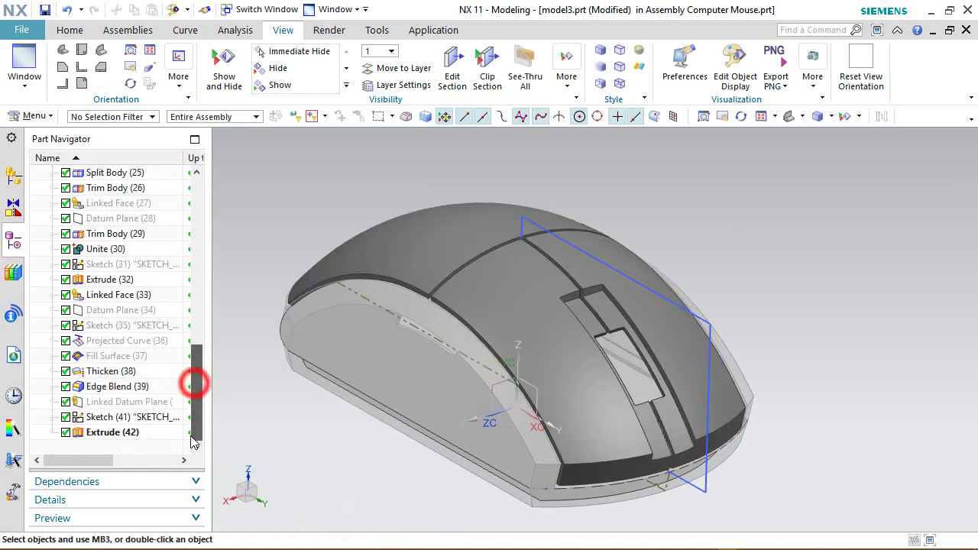
left_click(107, 416)
right_click(106, 417)
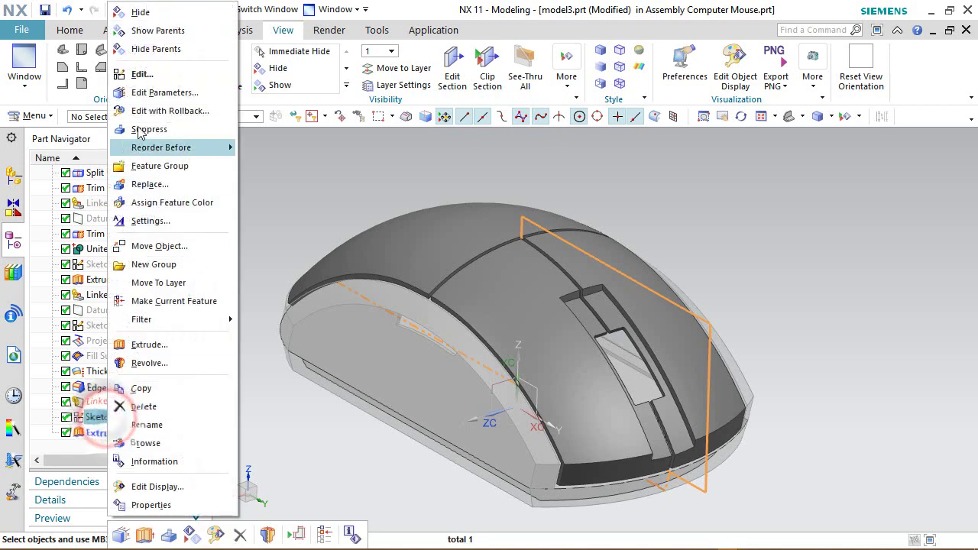
left_click(144, 10)
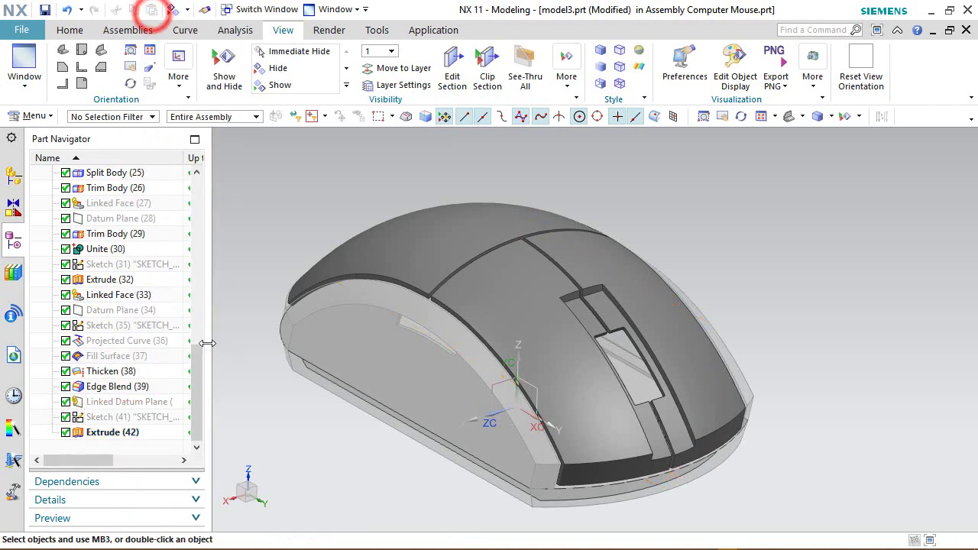
left_click(122, 401)
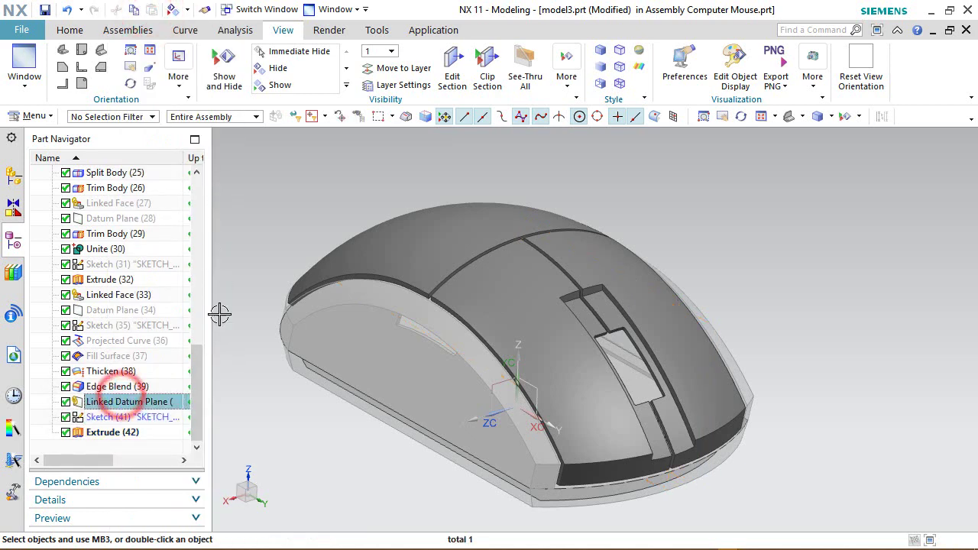
left_click(718, 212)
Save model3 and make the Computer Mouse assembly the work part, shown in a trimetric view
middle_click_drag(650, 243, 630, 309)
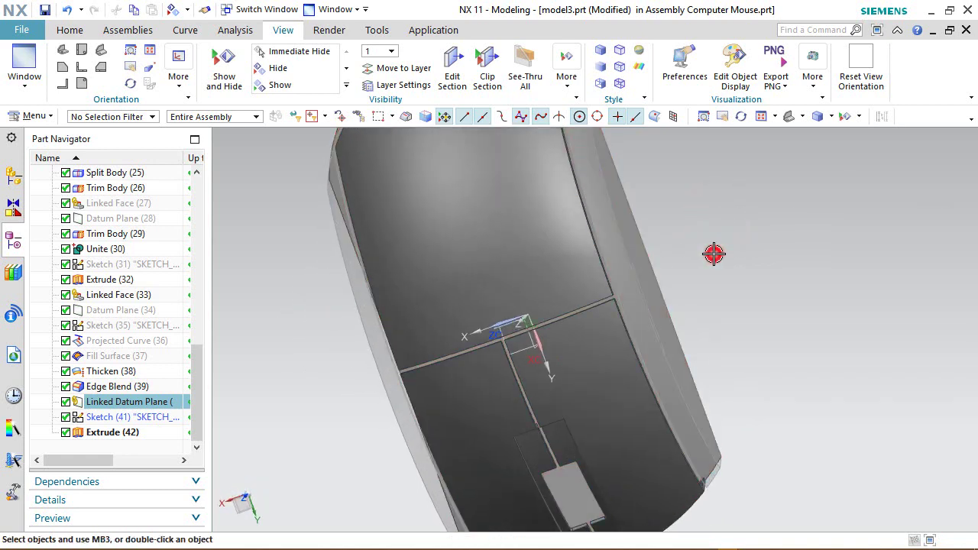
key("Home")
left_click(70, 30)
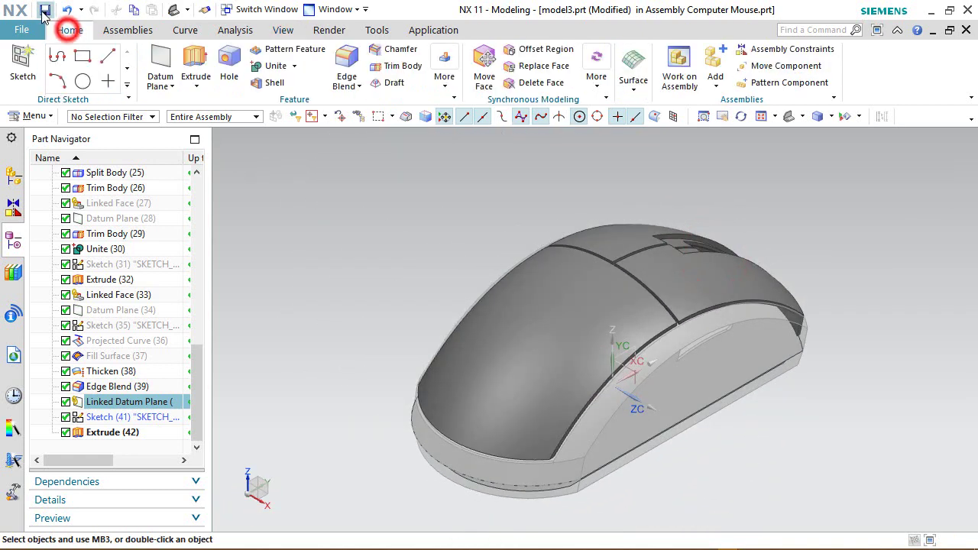
left_click(44, 10)
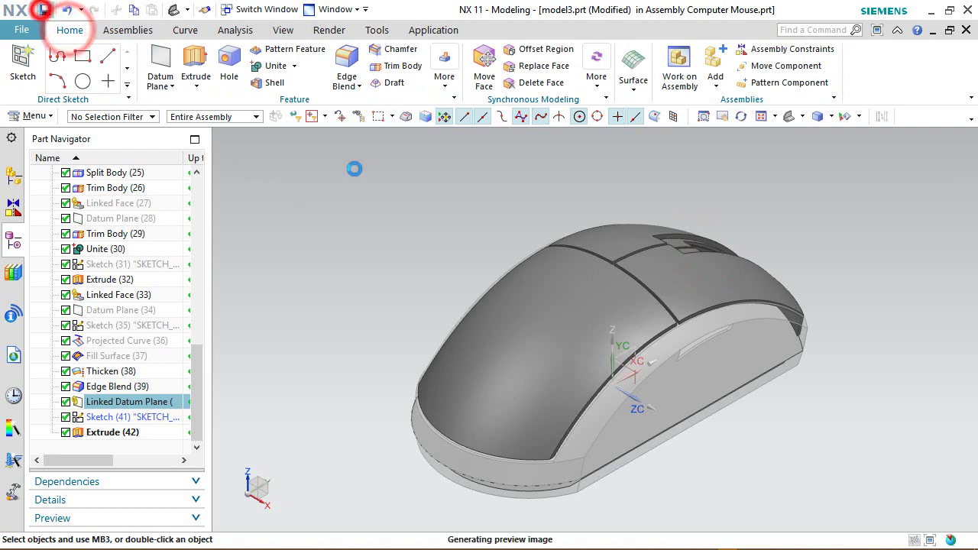
left_click(411, 211)
left_click(464, 187)
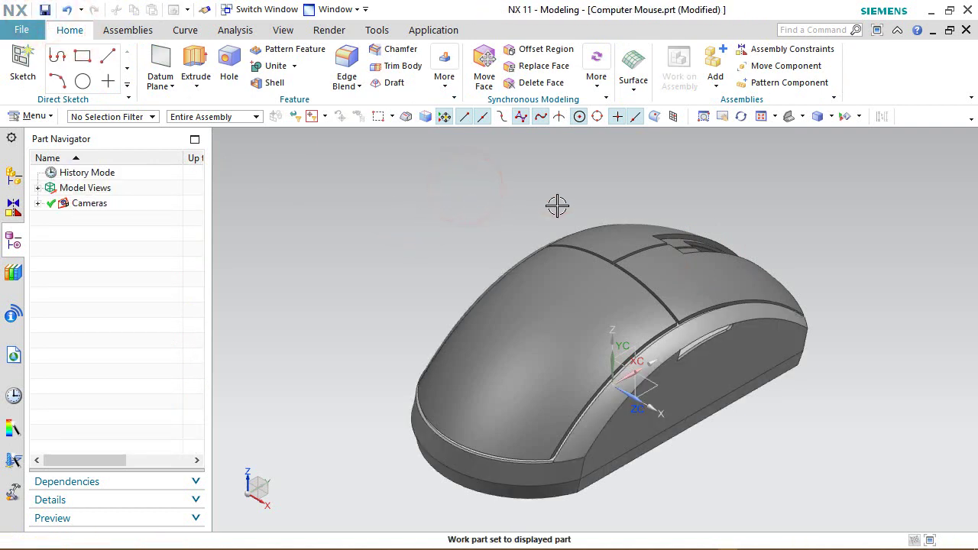
Turn on True Shading for the assembly and switch the view from perspective back to parallel projection
left_click(760, 118)
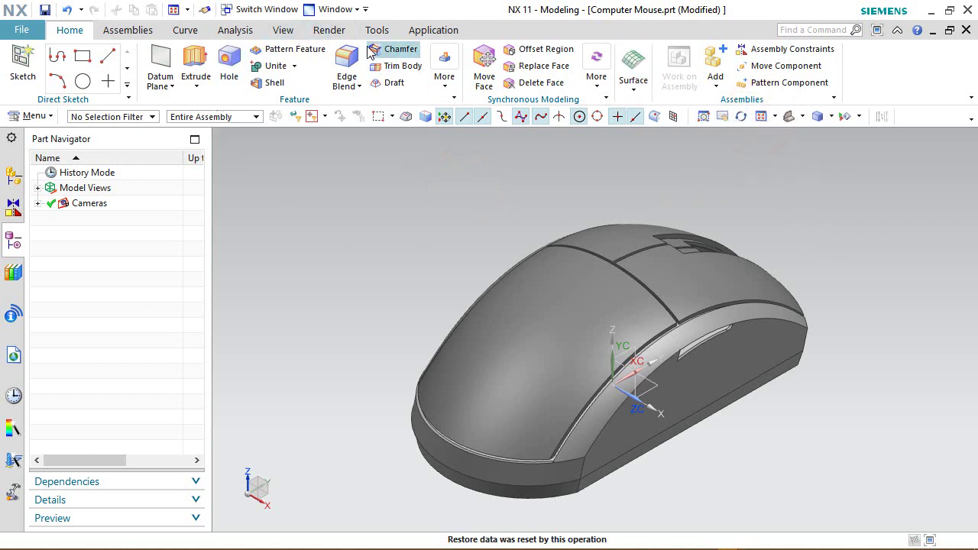
left_click(328, 30)
left_click(27, 65)
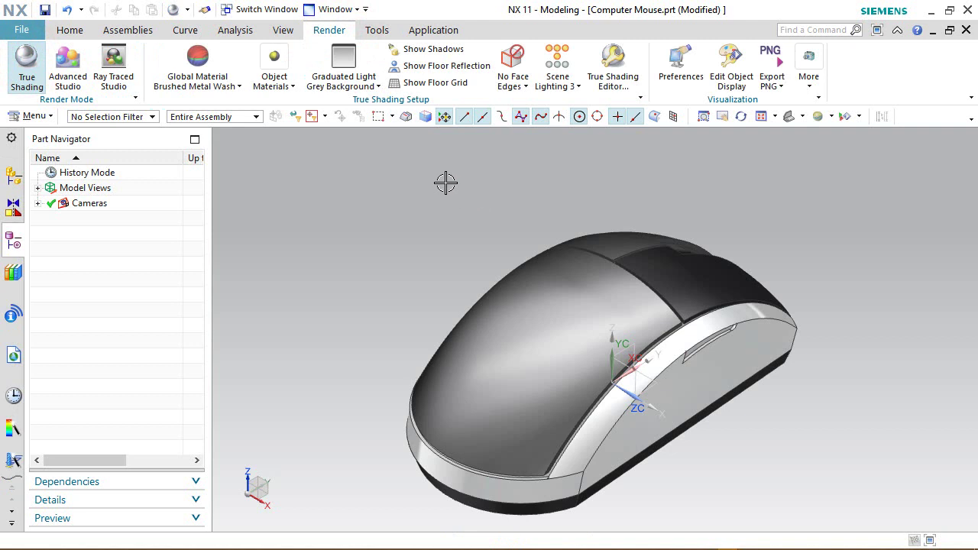
left_click(283, 29)
left_click(150, 69)
left_click(70, 30)
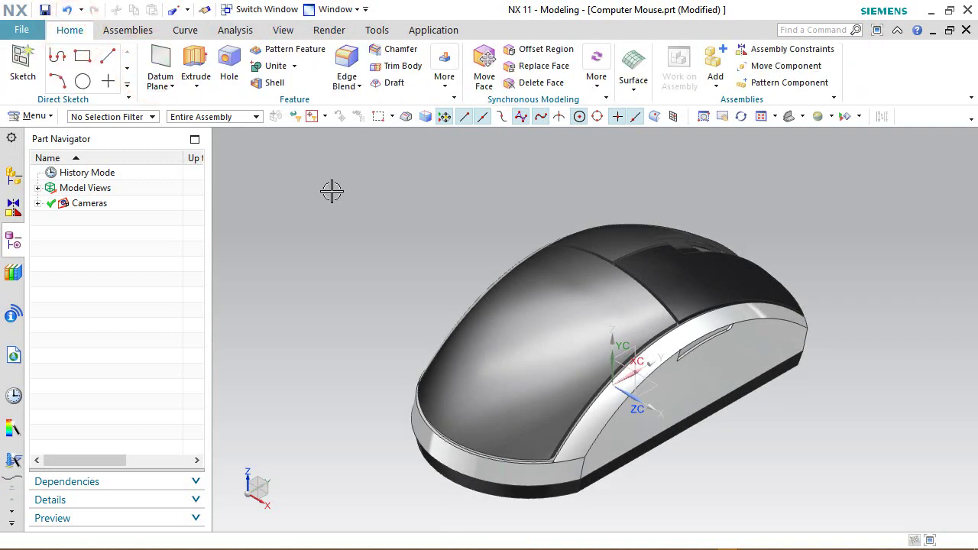
Assign the Black Glossy Plastic material to the rear shell and both front shell solid bodies, and save the assembly
left_click(328, 30)
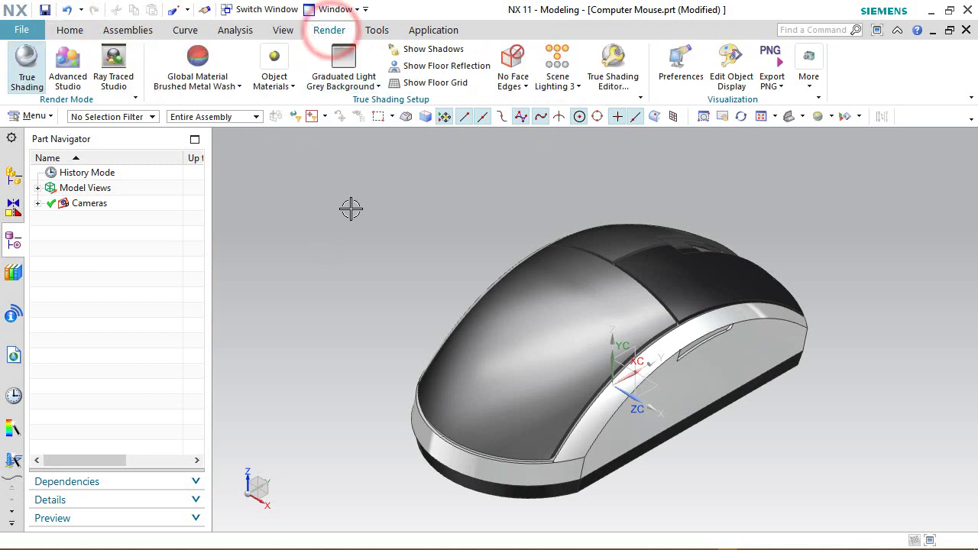
left_click(152, 116)
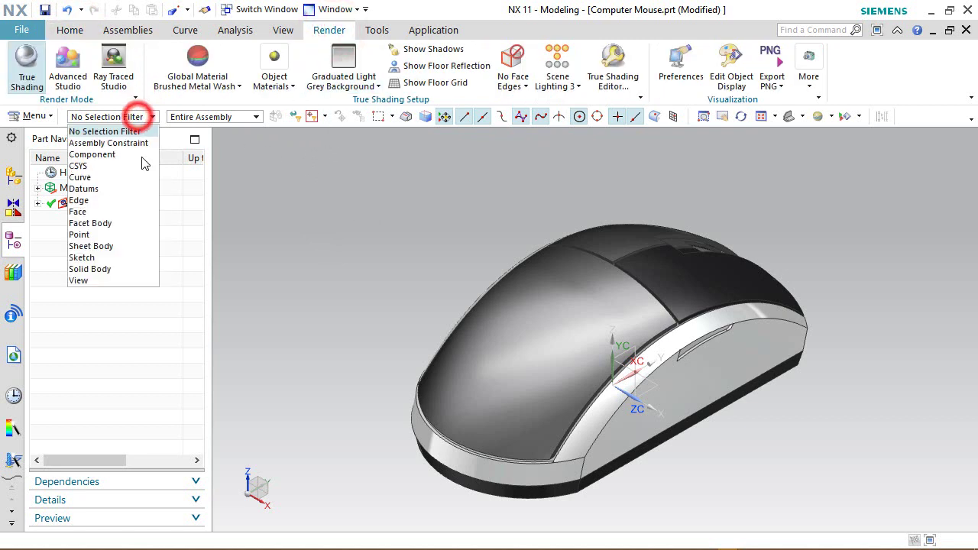
left_click(144, 264)
left_click(523, 291)
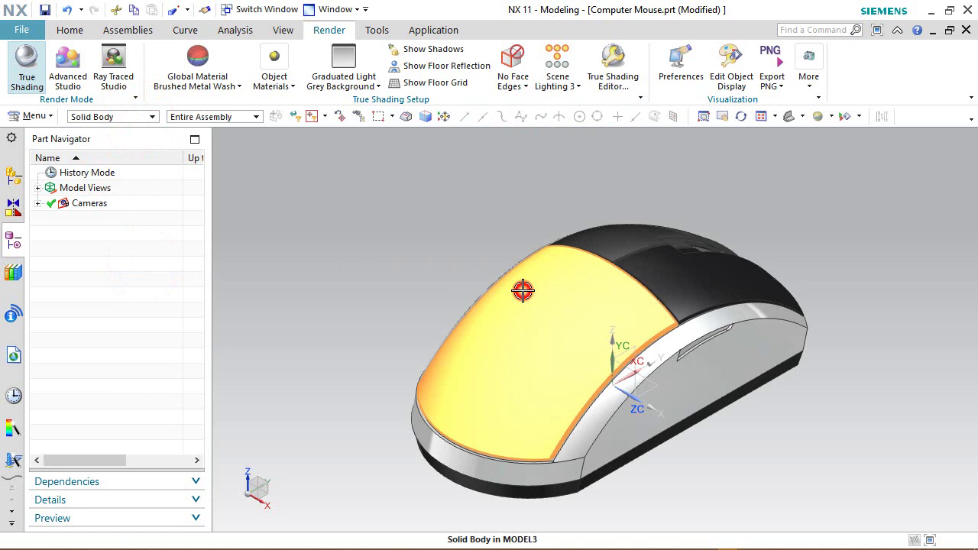
left_click(614, 229)
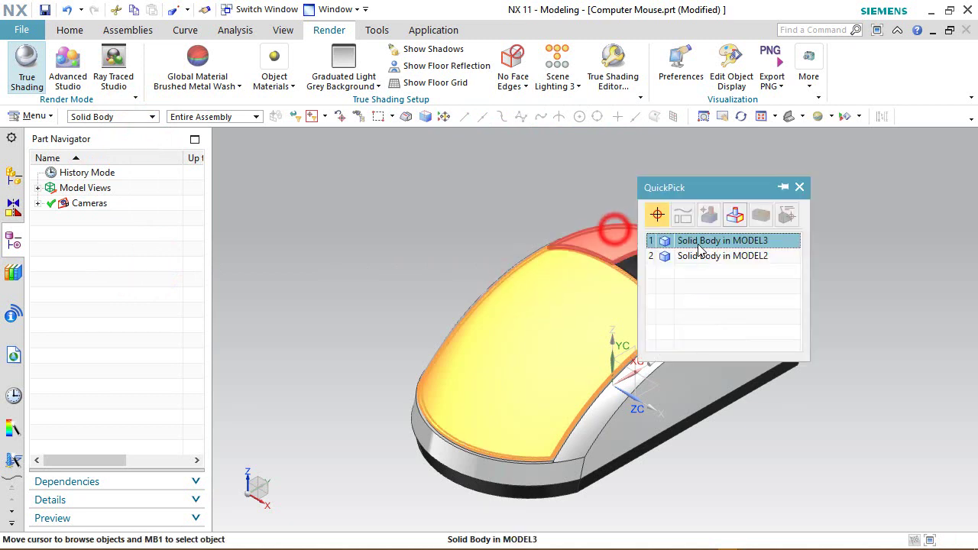
left_click_drag(707, 186, 317, 183)
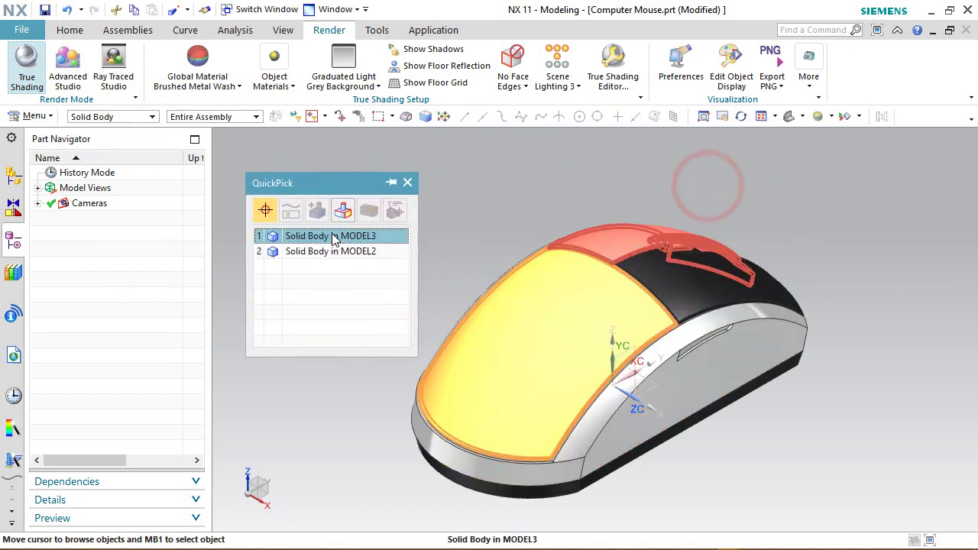
left_click(331, 235)
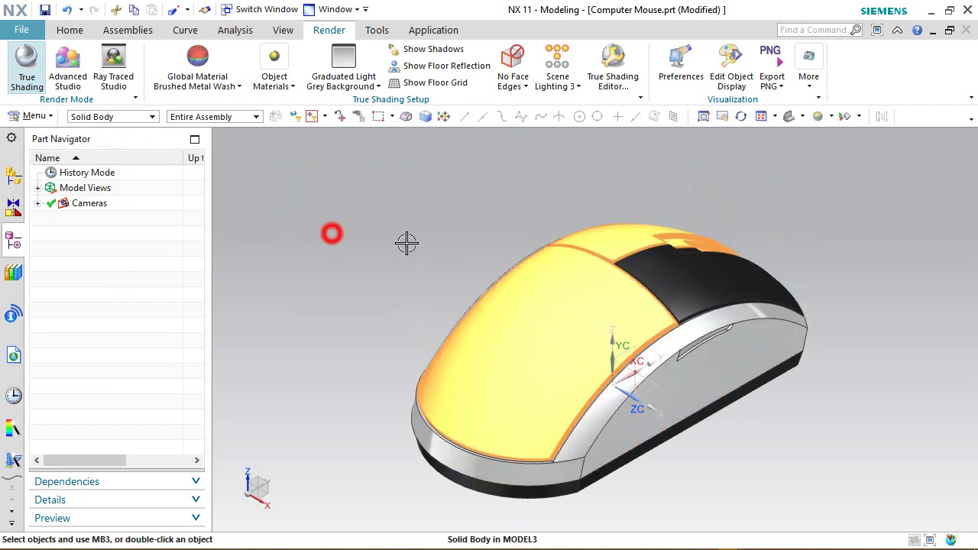
left_click(684, 276)
left_click(276, 90)
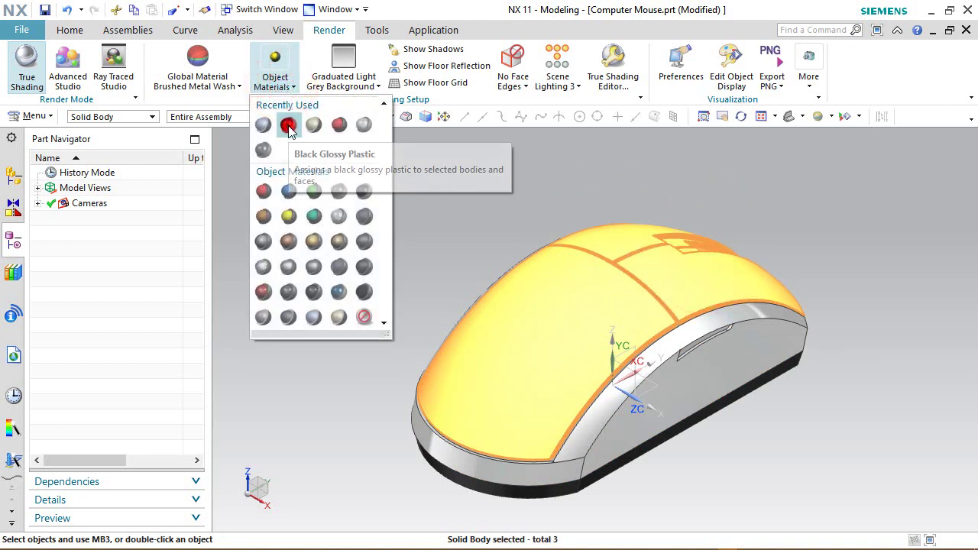
left_click(288, 125)
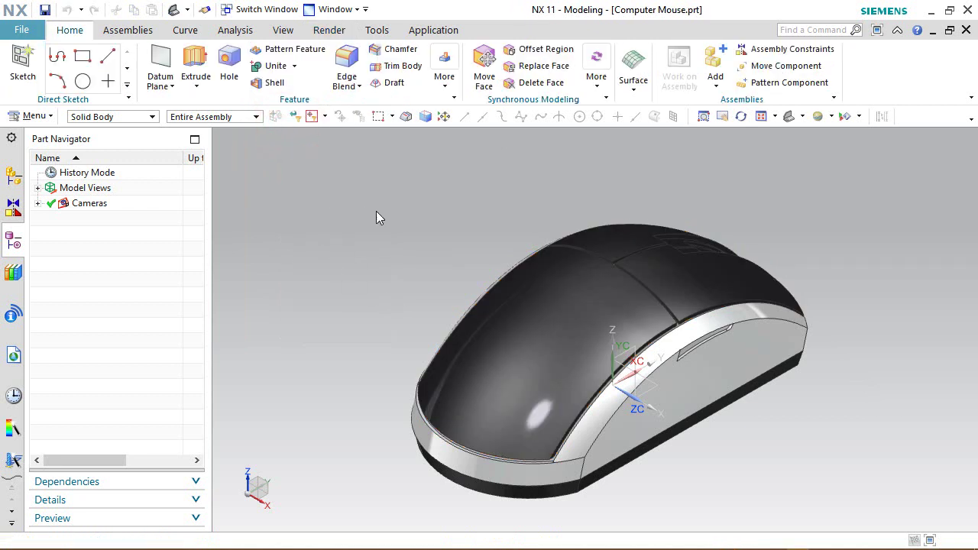
left_click(376, 217)
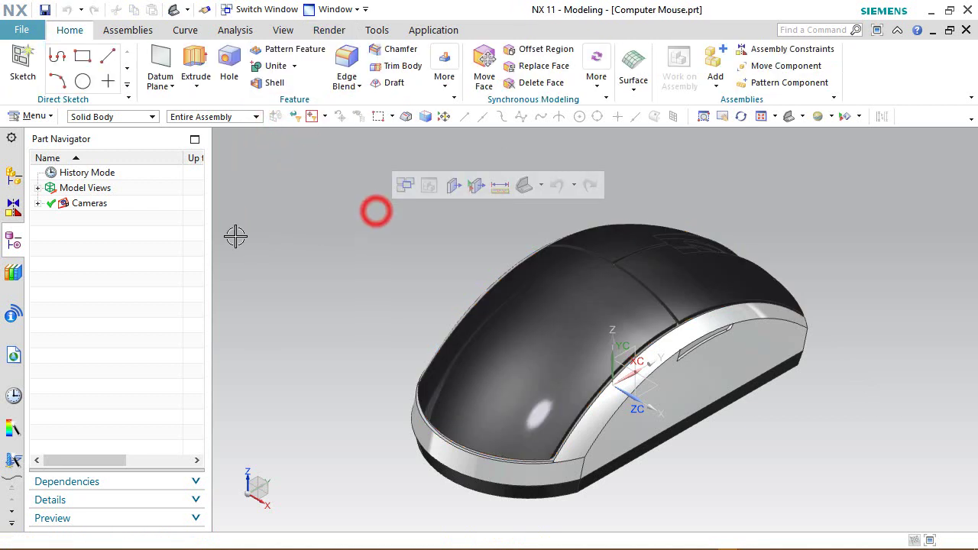
Show the assembly's component structure and rotate the view 180° about the Z axis to face the mouse's front
left_click(14, 175)
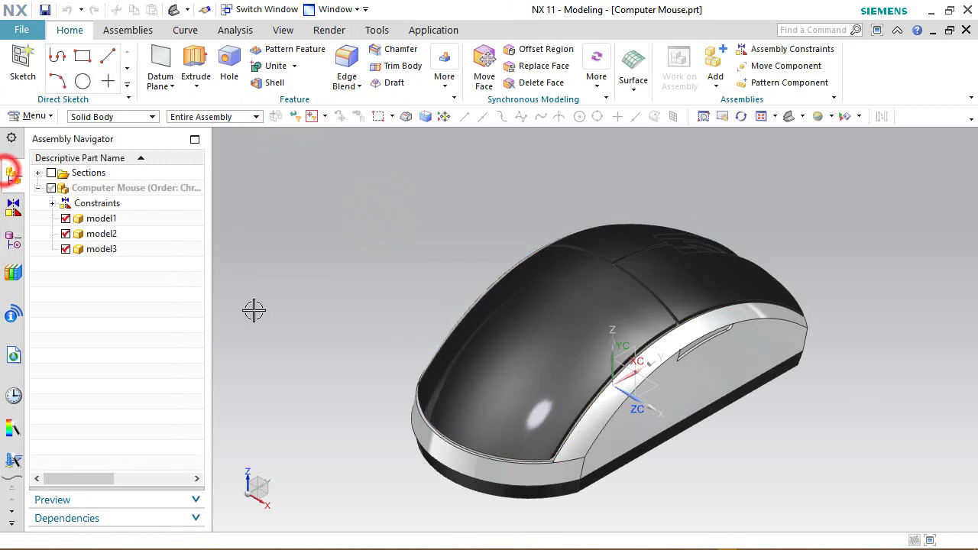
left_click(246, 470)
type("1")
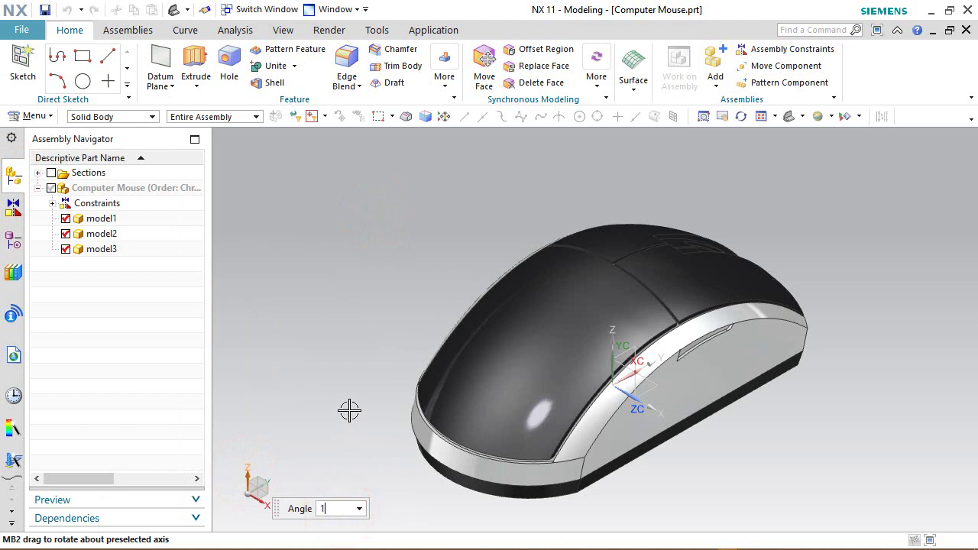
type("80")
key("Return")
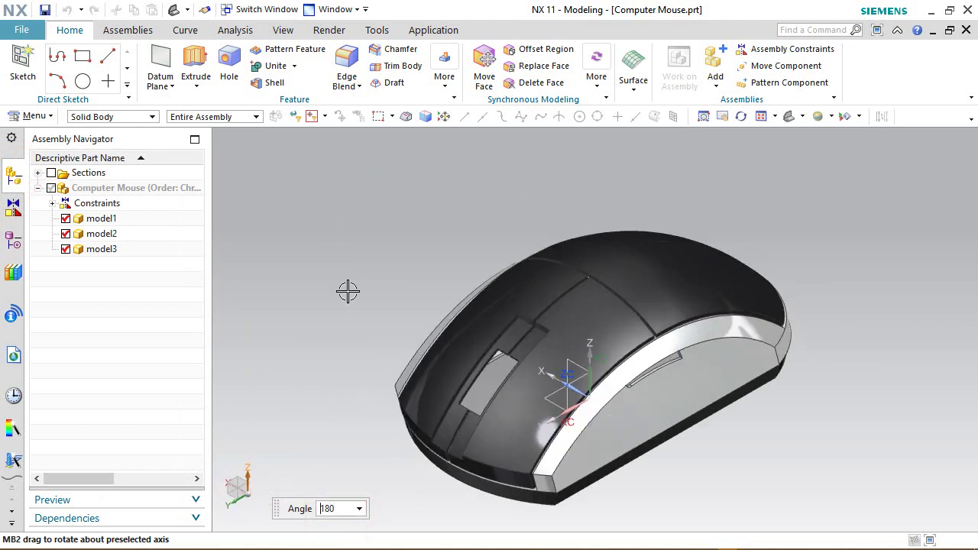
scroll(575, 469, "up", 2)
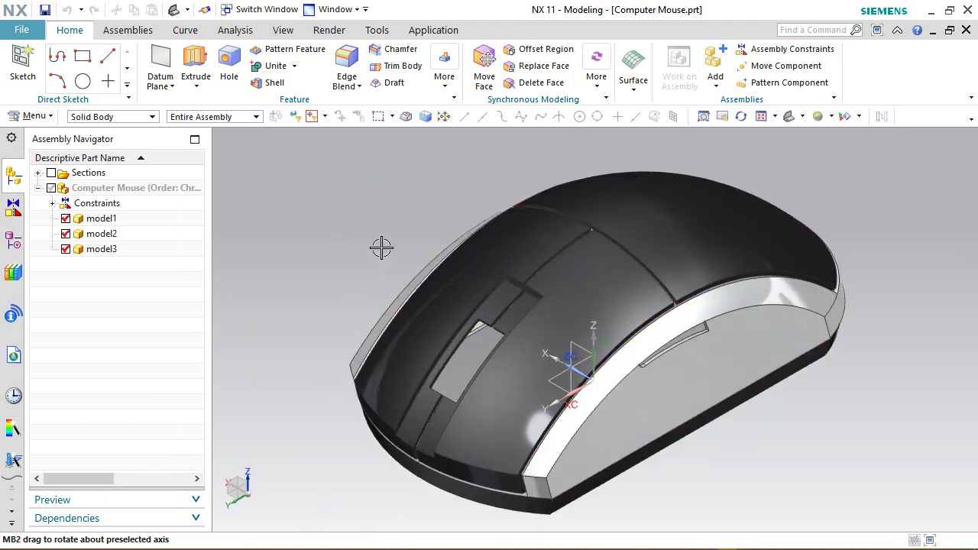
middle_click_drag(381, 248, 356, 236, "shift")
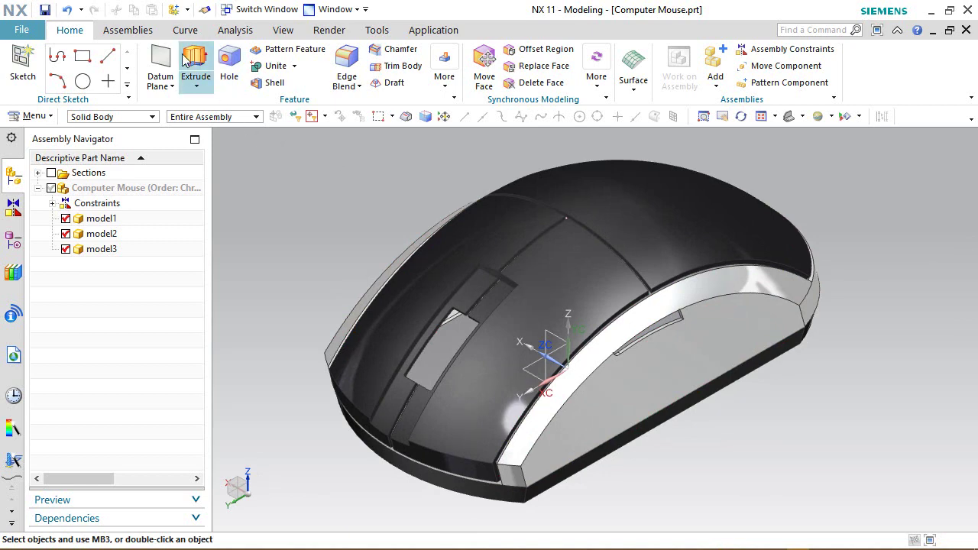
Create an empty component named Side Button from the inch Model template and make it the work part
left_click(146, 32)
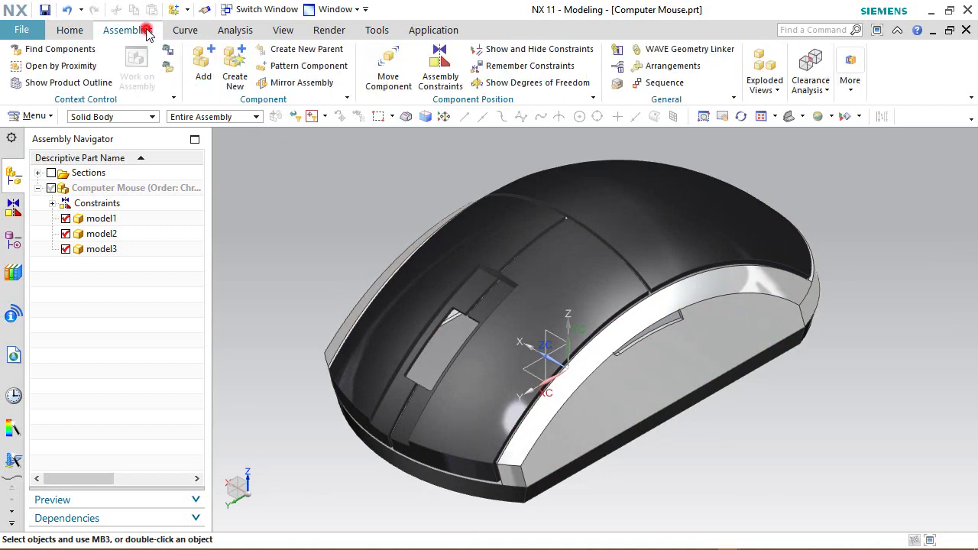
left_click(233, 85)
left_click_drag(479, 13, 503, 36)
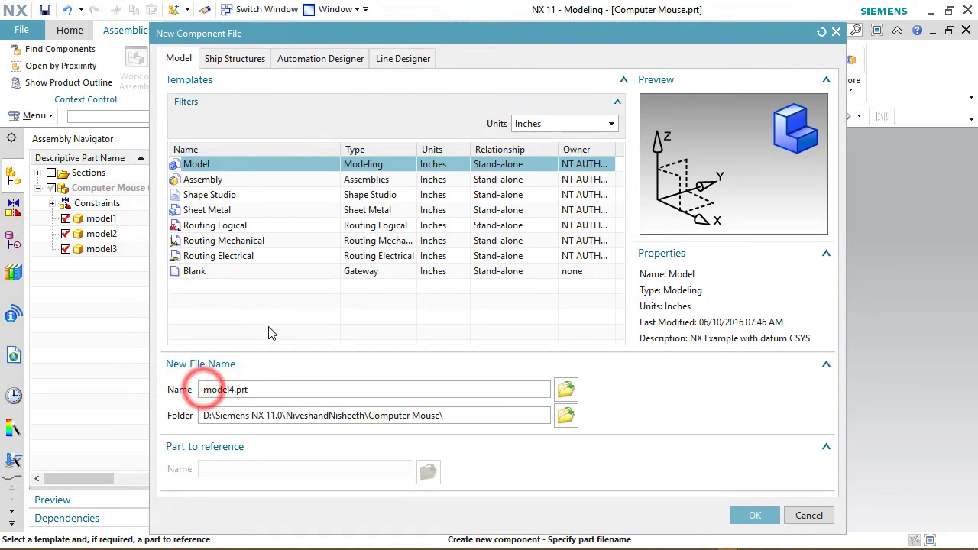
key("Delete")
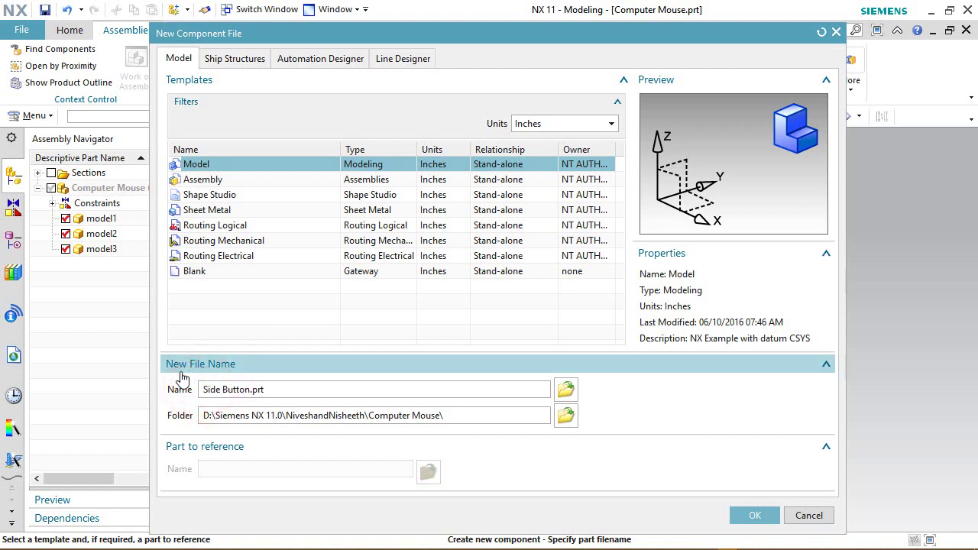
left_click(755, 516)
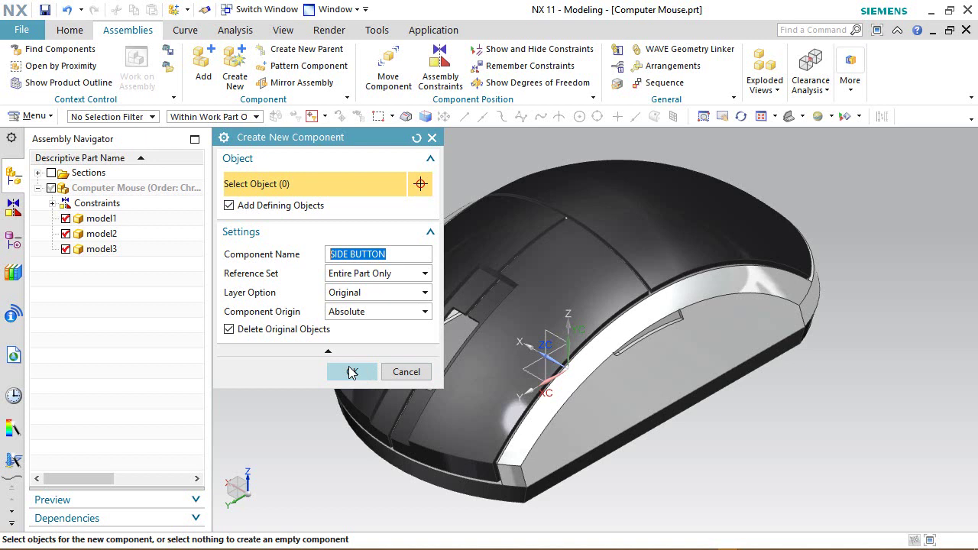
left_click(351, 372)
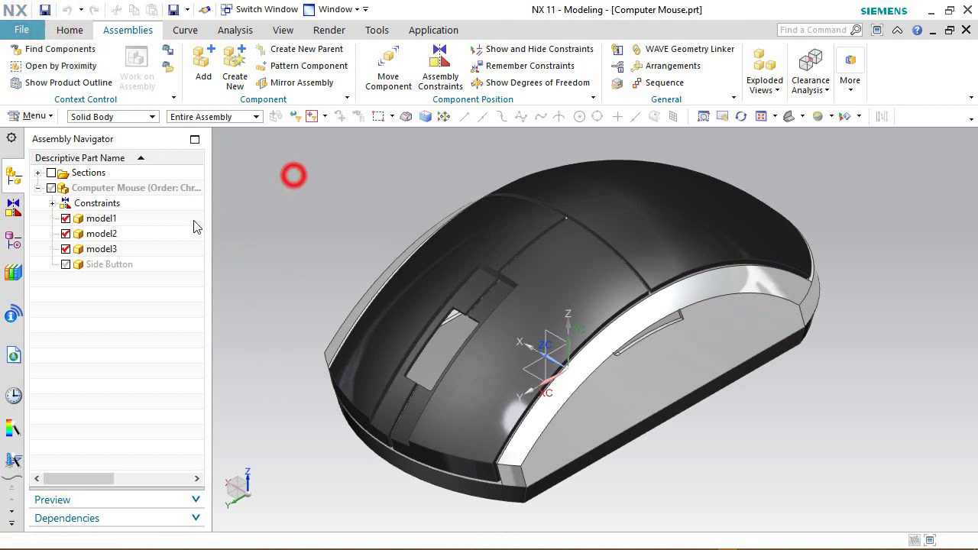
double_click(82, 267)
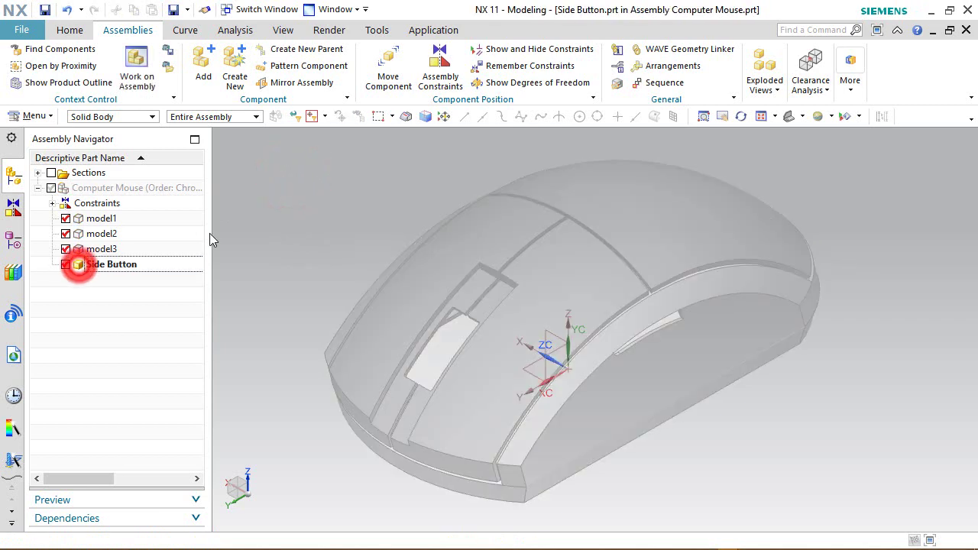
Start a sketch on model2's flat side face, allowing interpart links and accepting the face as a WAVE link
left_click(68, 30)
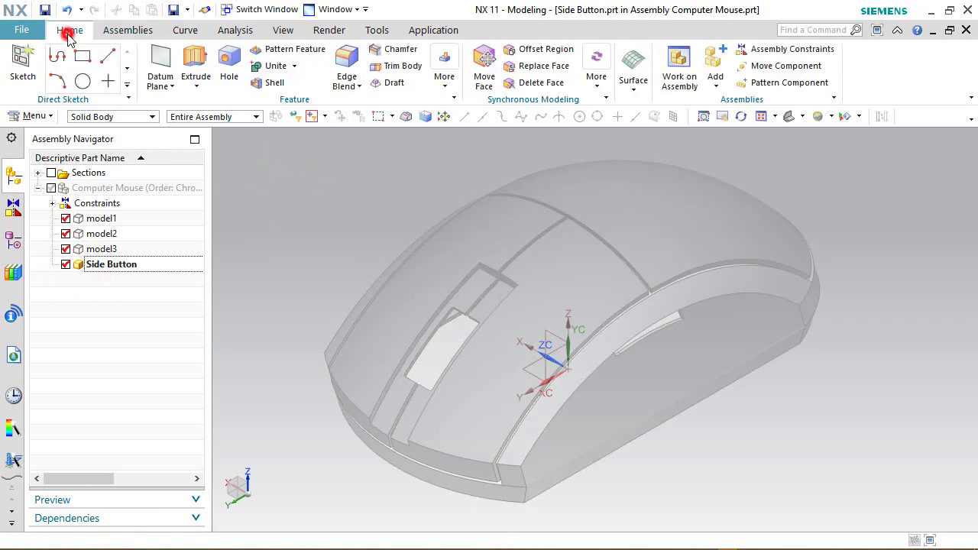
left_click(22, 64)
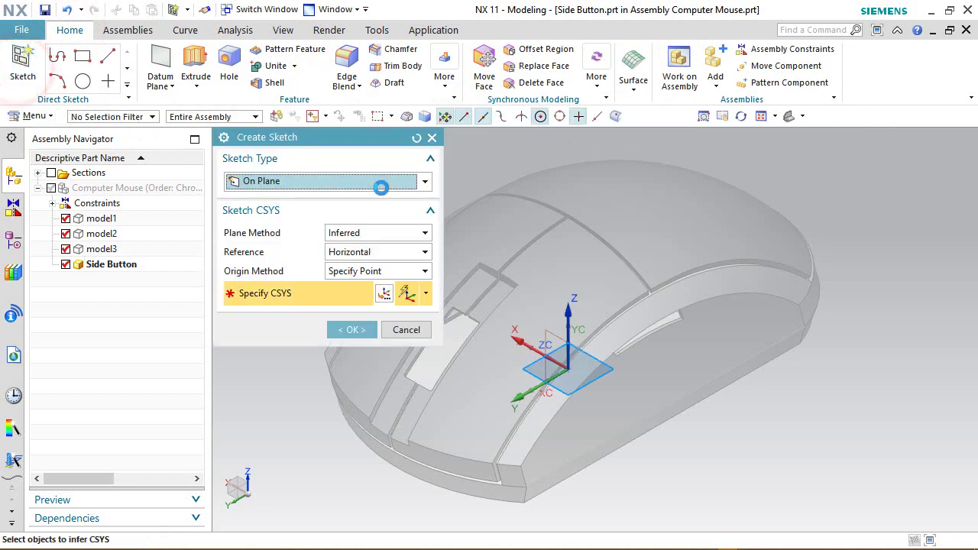
left_click(277, 117)
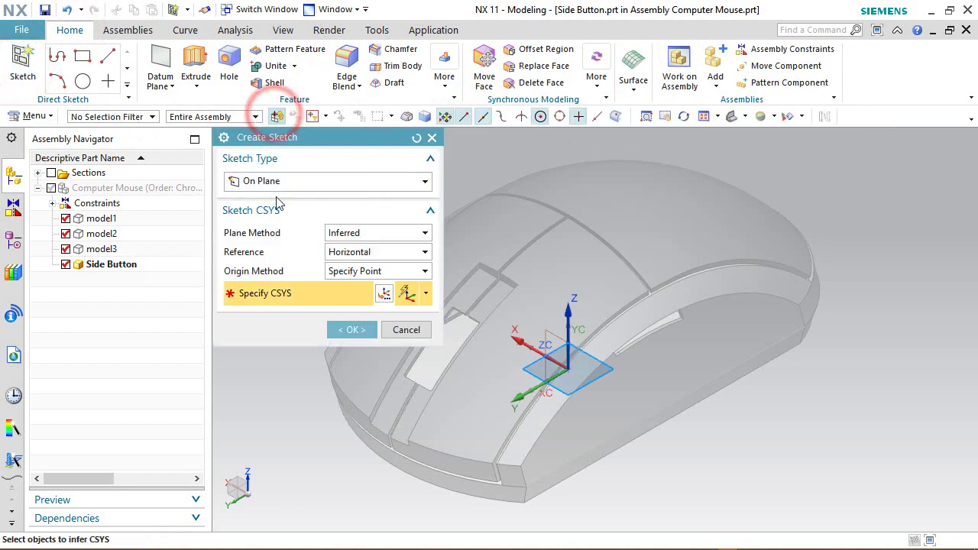
left_click(666, 378)
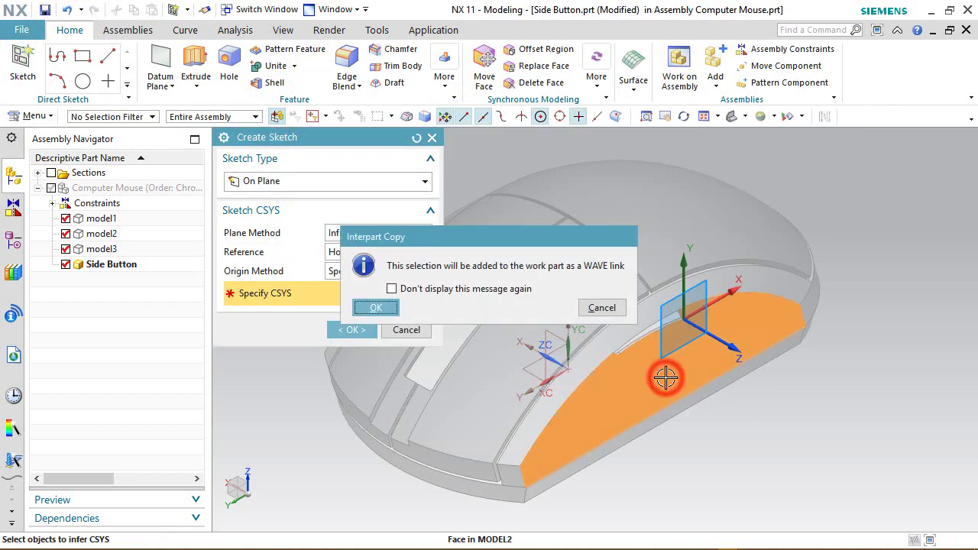
left_click(384, 307)
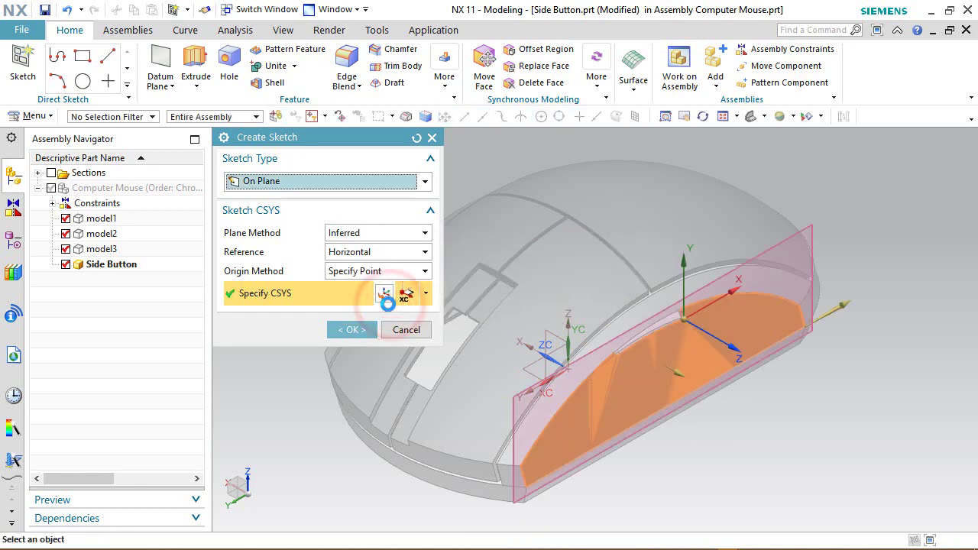
left_click(352, 330)
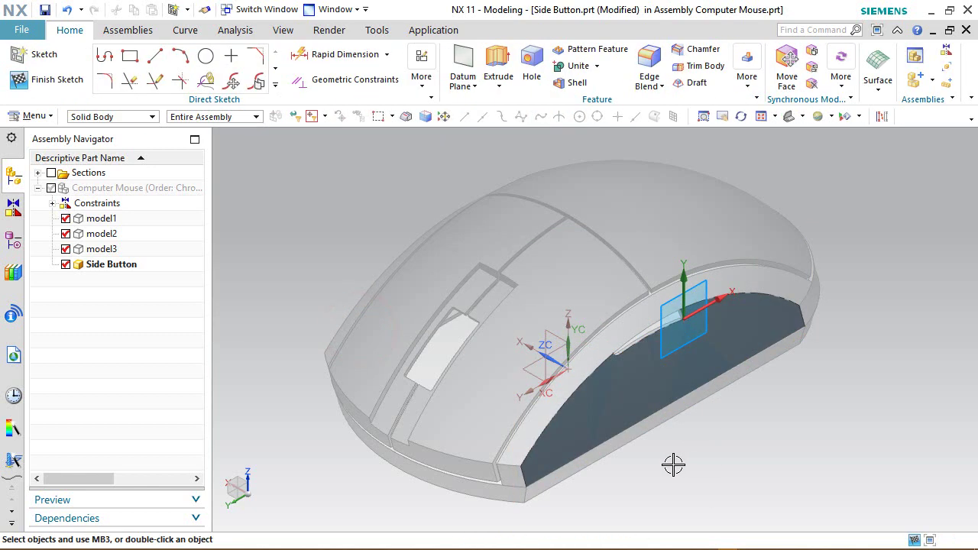
Orient the view to the sketch plane and set the display style to Shaded with Edges
middle_click_drag(653, 461, 624, 453)
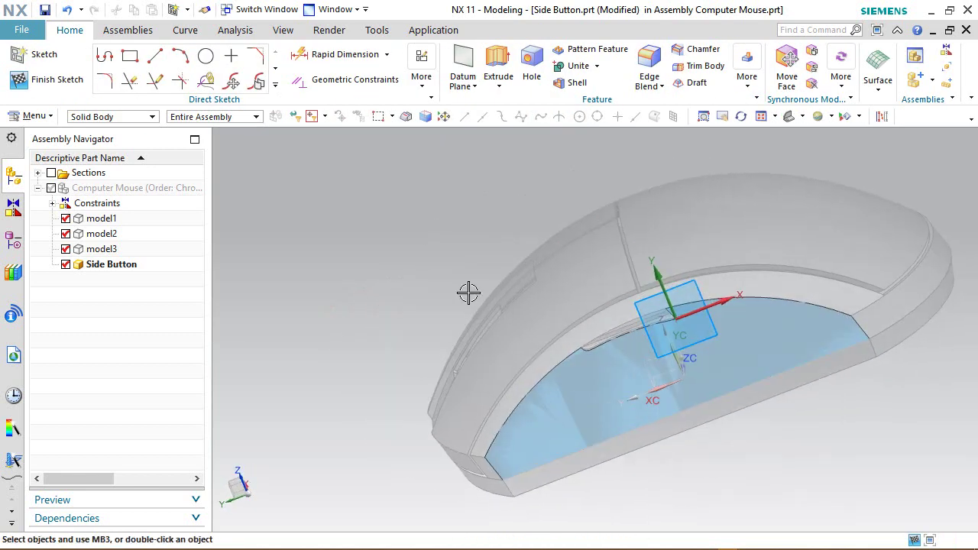
right_click_drag(424, 241, 402, 240)
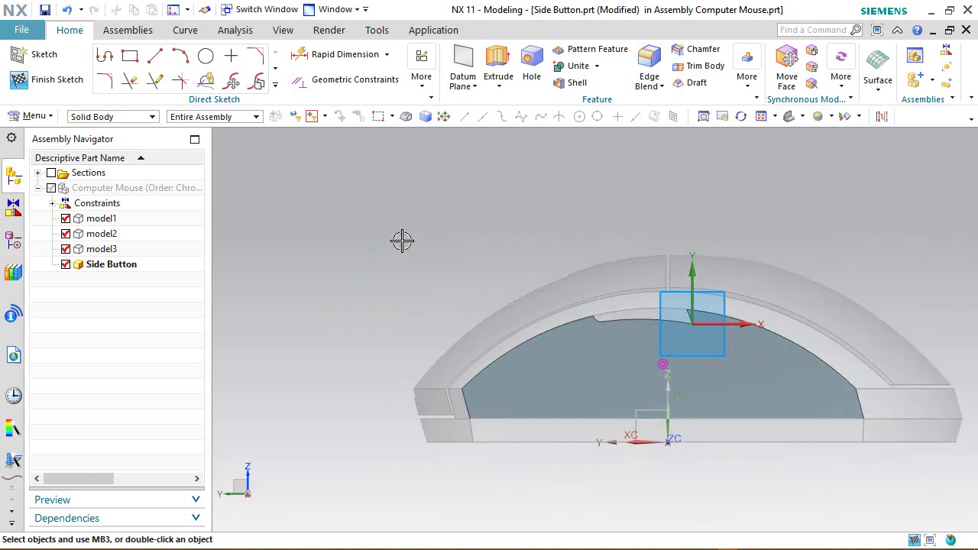
scroll(581, 266, "up", 1)
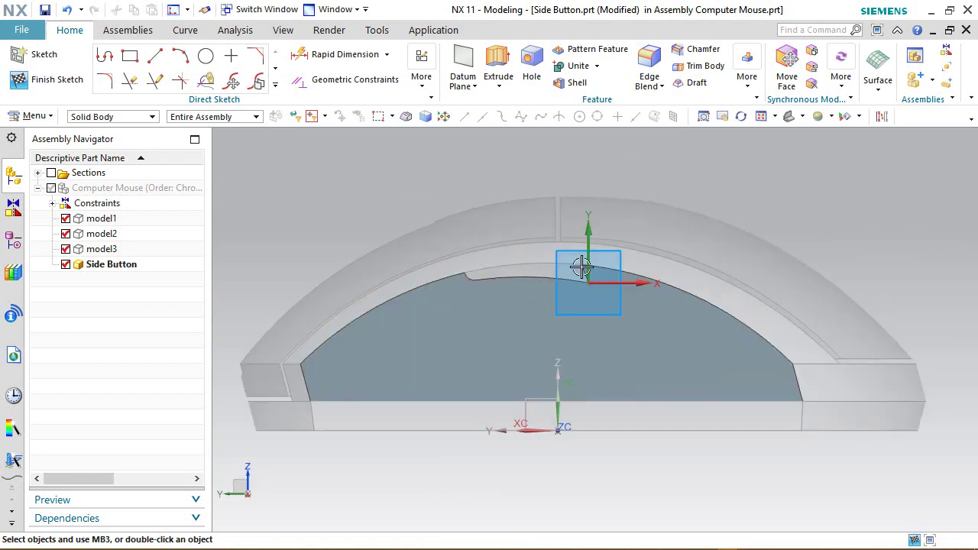
left_click(831, 116)
left_click(831, 135)
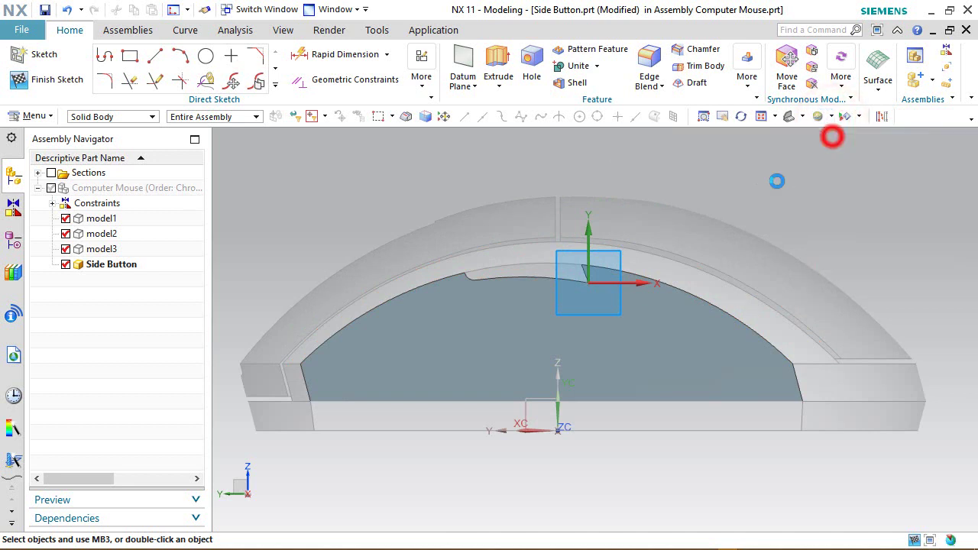
left_click(831, 116)
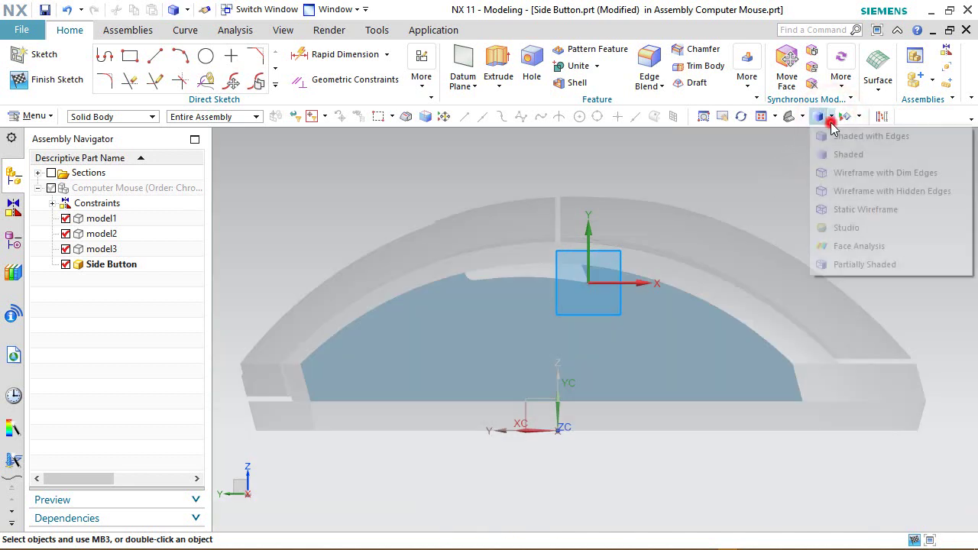
left_click(833, 136)
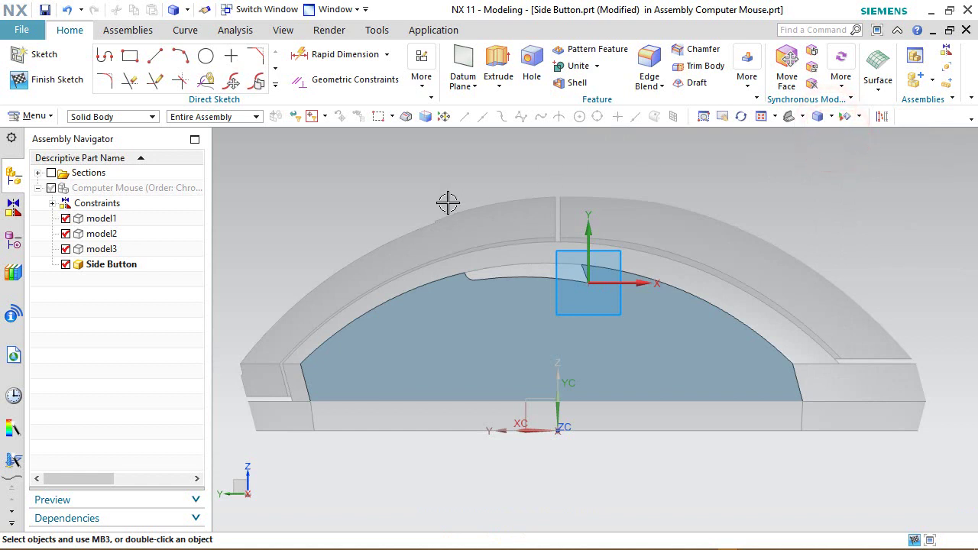
Project the four edges outlining the slot at the side face's upper edge into the sketch
left_click(274, 84)
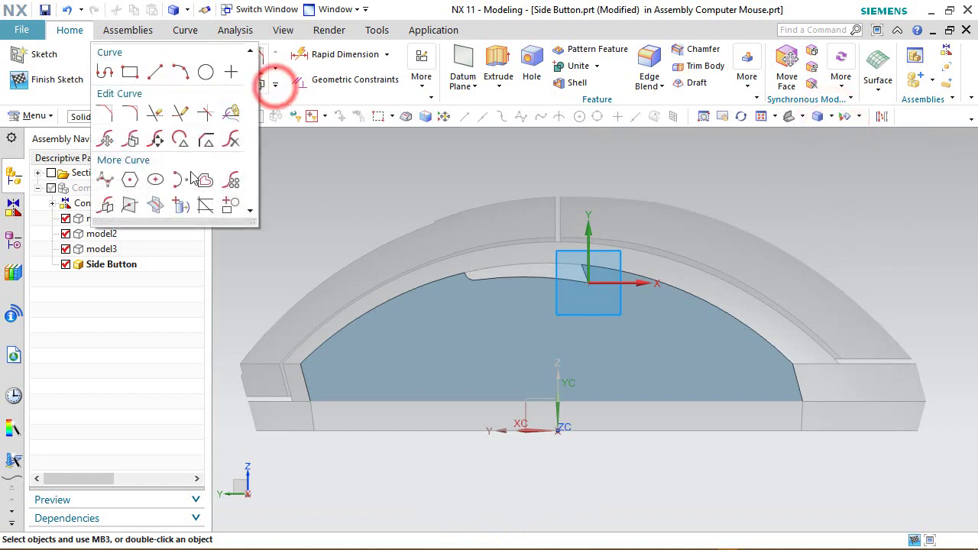
left_click(176, 201)
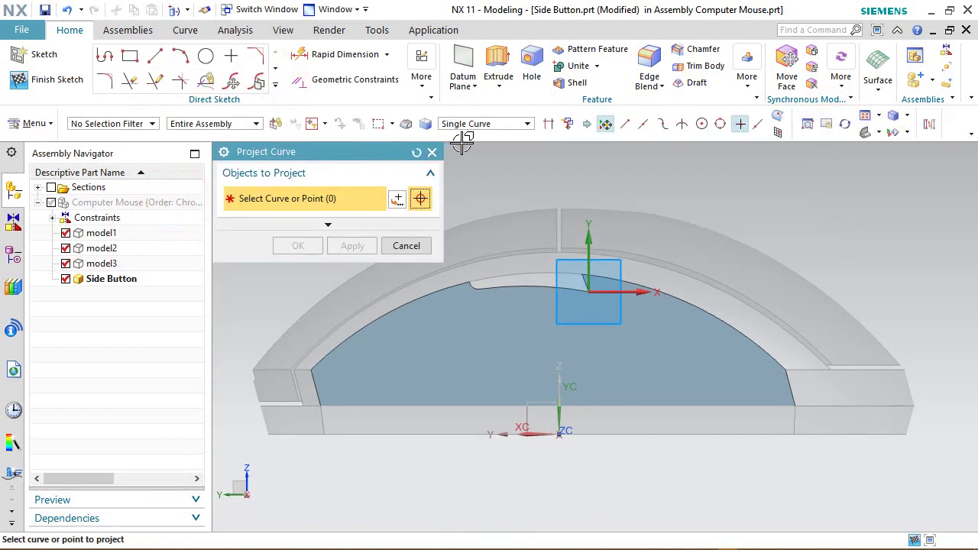
scroll(501, 224, "up", 5)
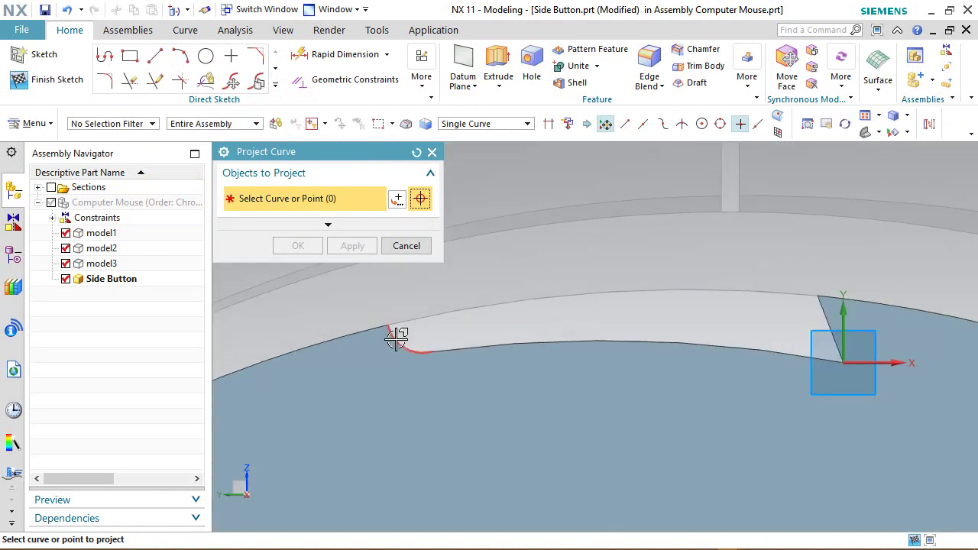
left_click(397, 338)
left_click(474, 349)
scroll(520, 356, "down", 3)
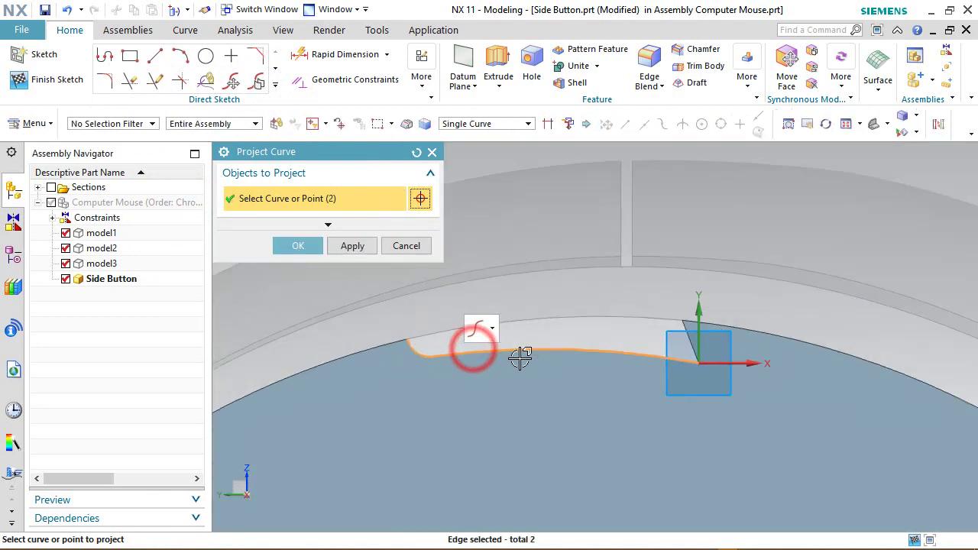
middle_click_drag(519, 357, 671, 357)
left_click(706, 317)
middle_click_drag(706, 317, 644, 317)
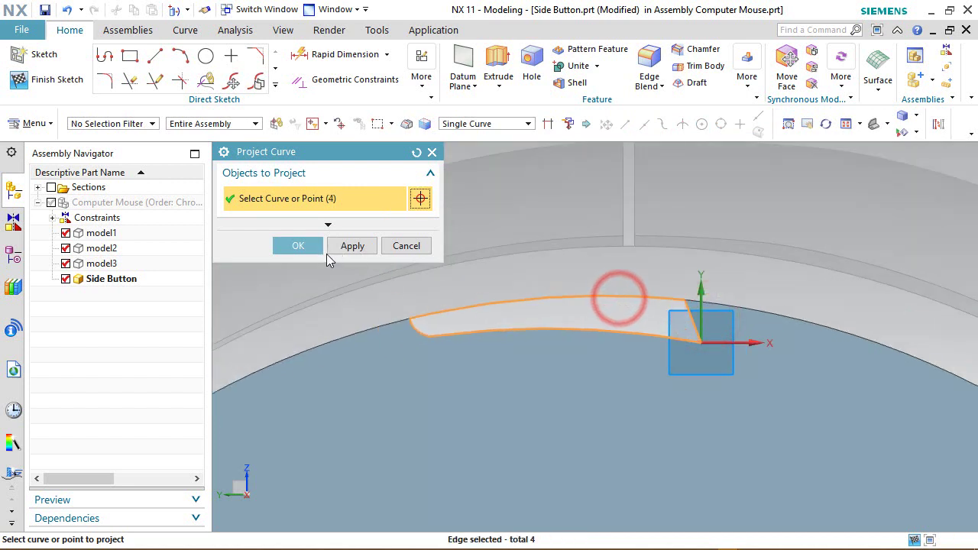
left_click(298, 245)
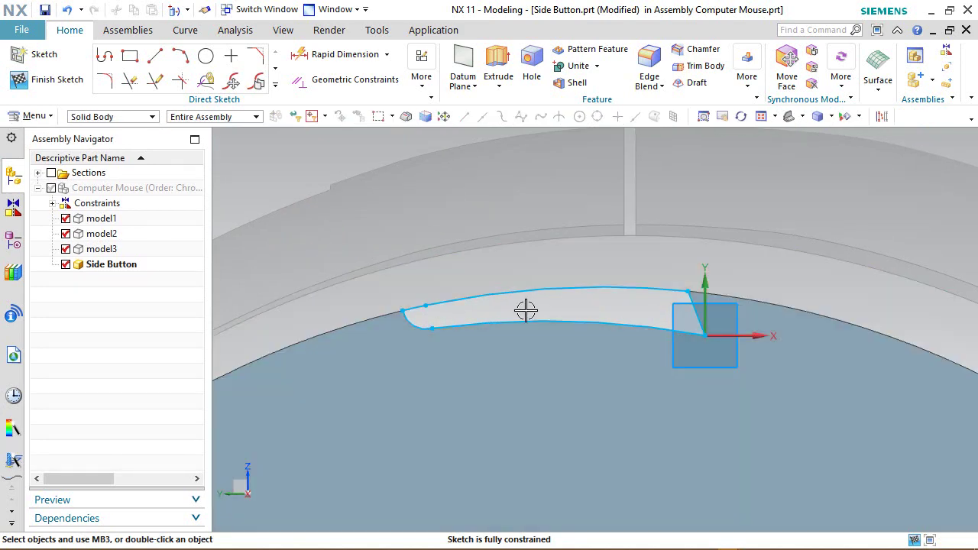
In the drafting preferences for dimension text units, set the numerical display to the slanted fraction format
left_click(286, 160)
left_click(21, 30)
left_click(62, 153)
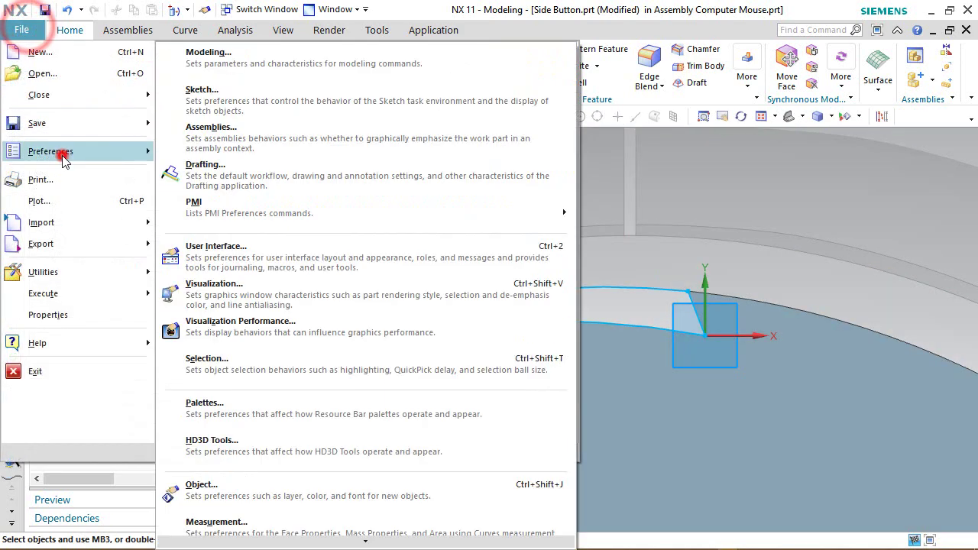
left_click(197, 169)
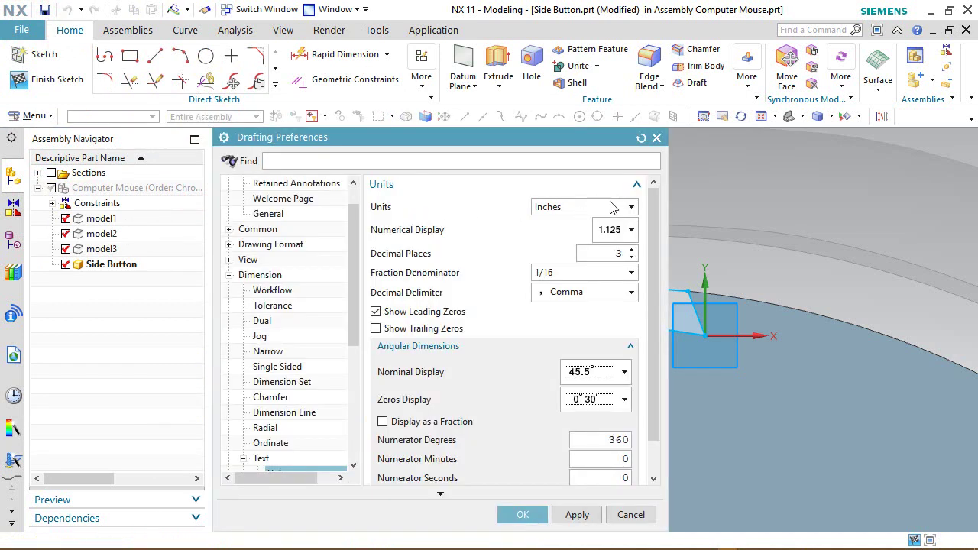
left_click(631, 231)
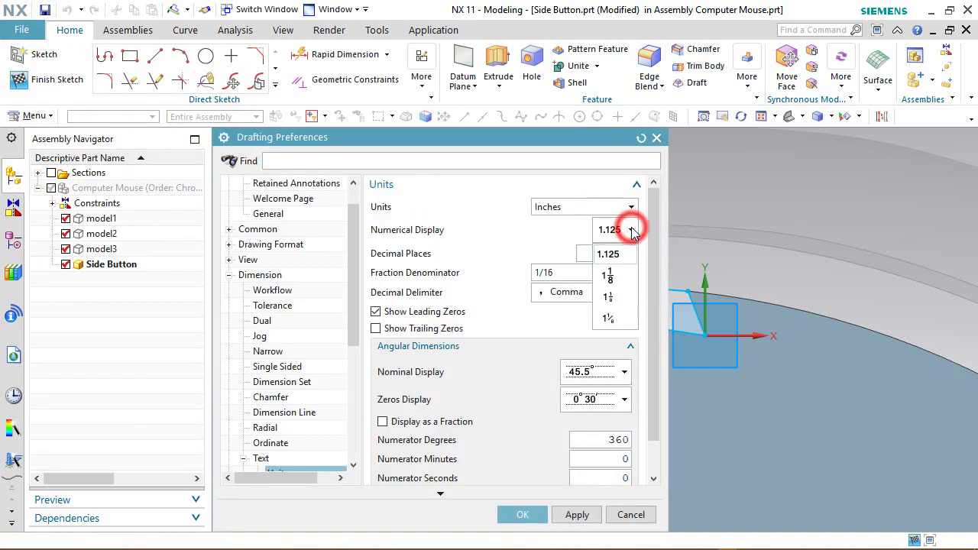
left_click(611, 320)
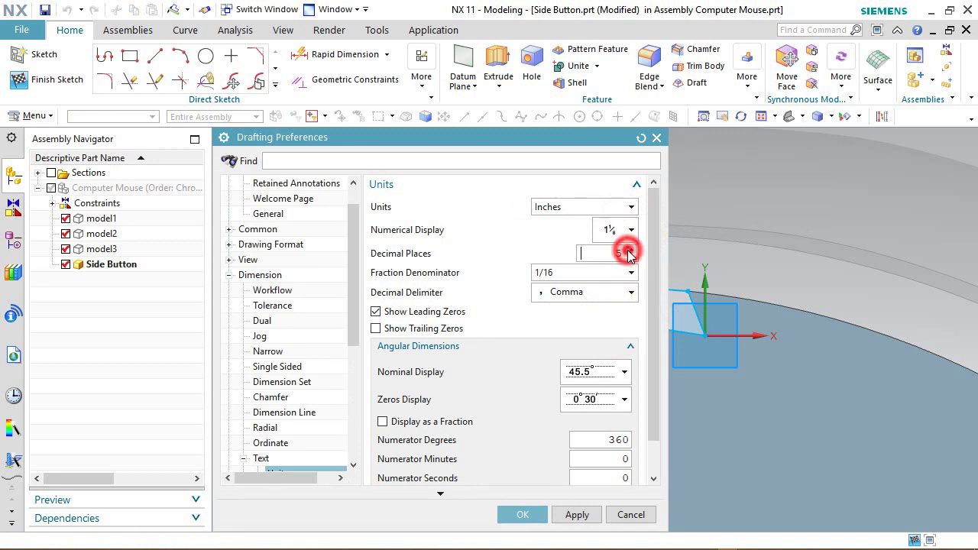
Set the dimension text units to 5 decimal places, a 1/64 fraction denominator and a period as decimal delimiter
left_click(628, 252)
left_click(595, 272)
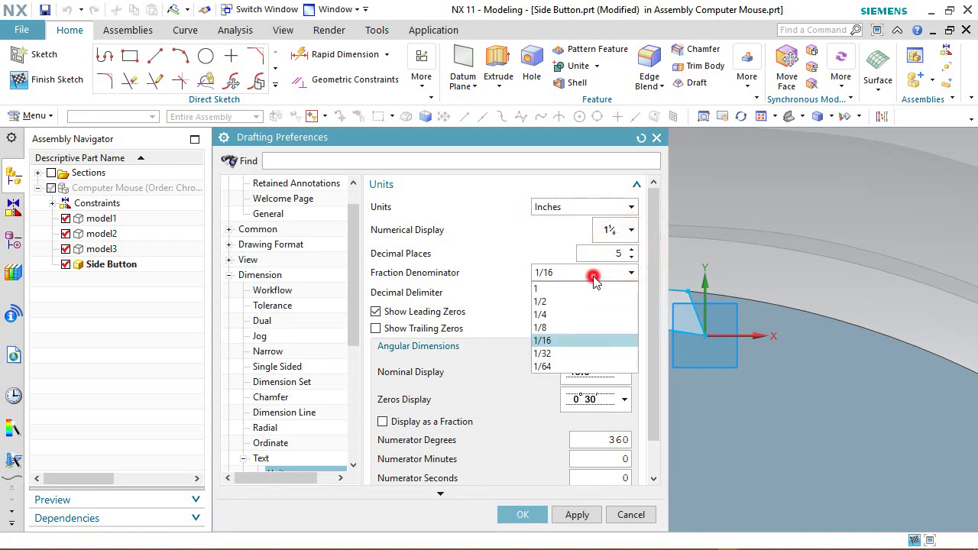
left_click(551, 362)
left_click(557, 292)
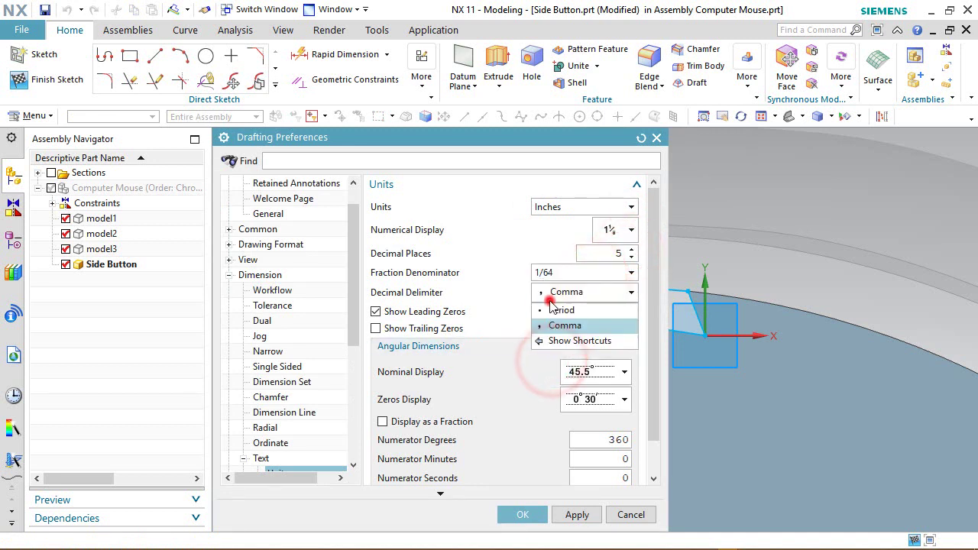
left_click(548, 308)
left_click(523, 515)
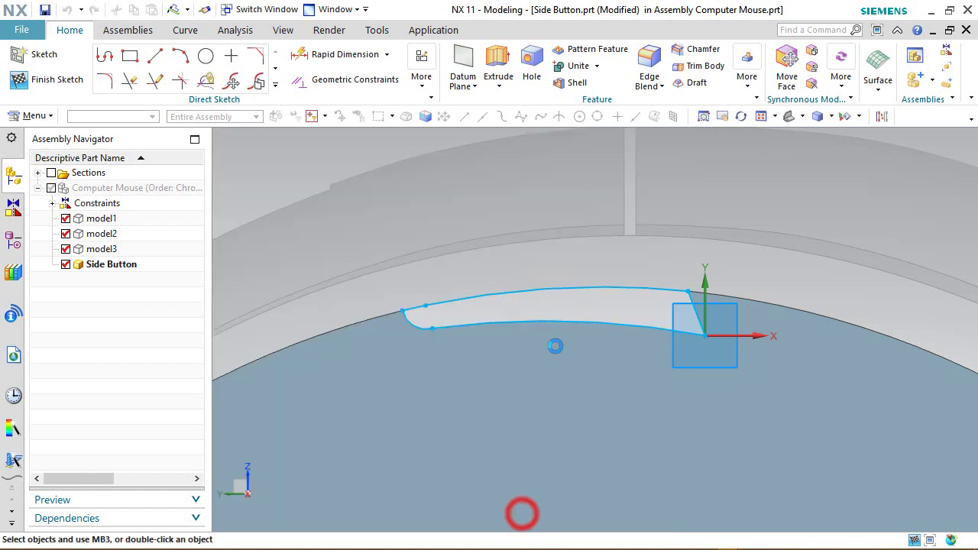
left_click(327, 160)
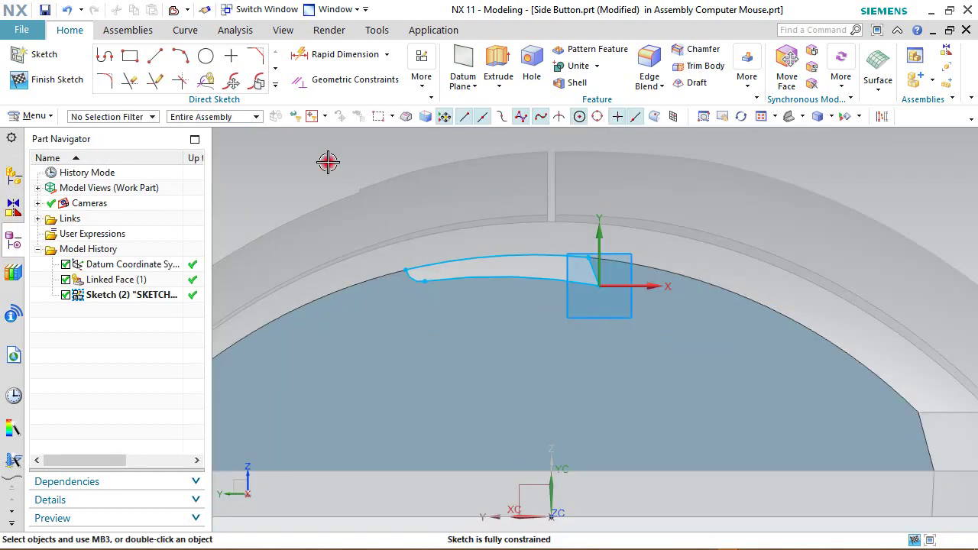
Offset the upper spline of the side button profile 1/64 in inward, using Offset Curve with single-curve selection
left_click(274, 86)
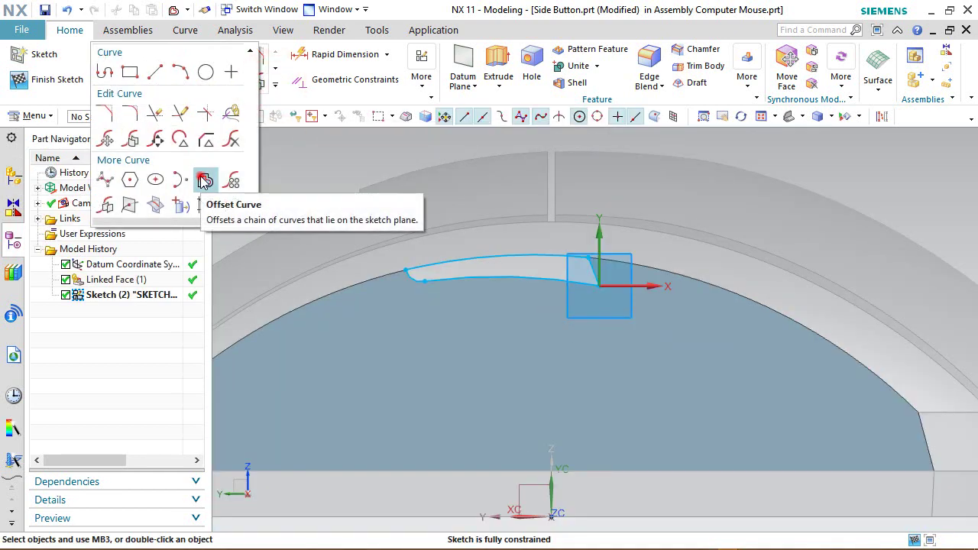
left_click(203, 180)
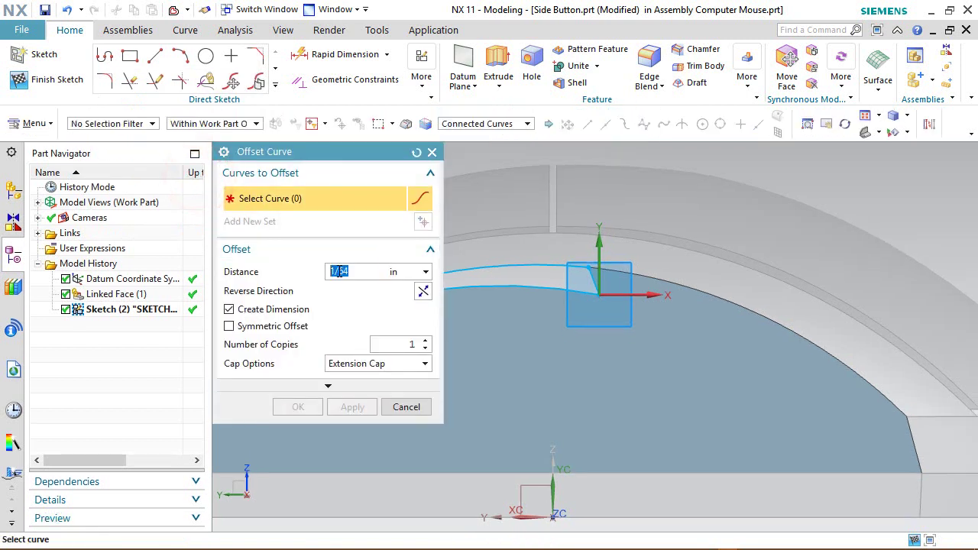
scroll(554, 283, "up", 3)
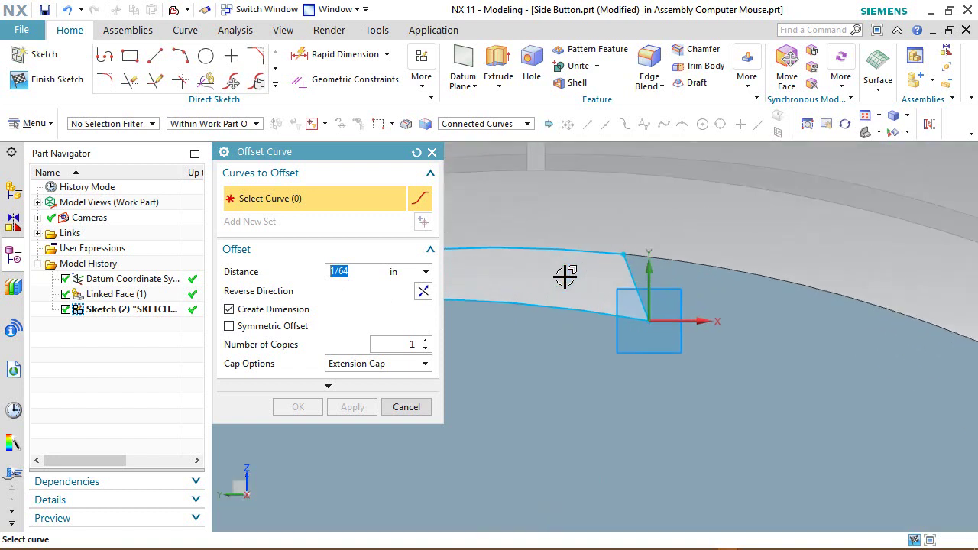
left_click(528, 124)
left_click(494, 136)
scroll(556, 296, "up", 2)
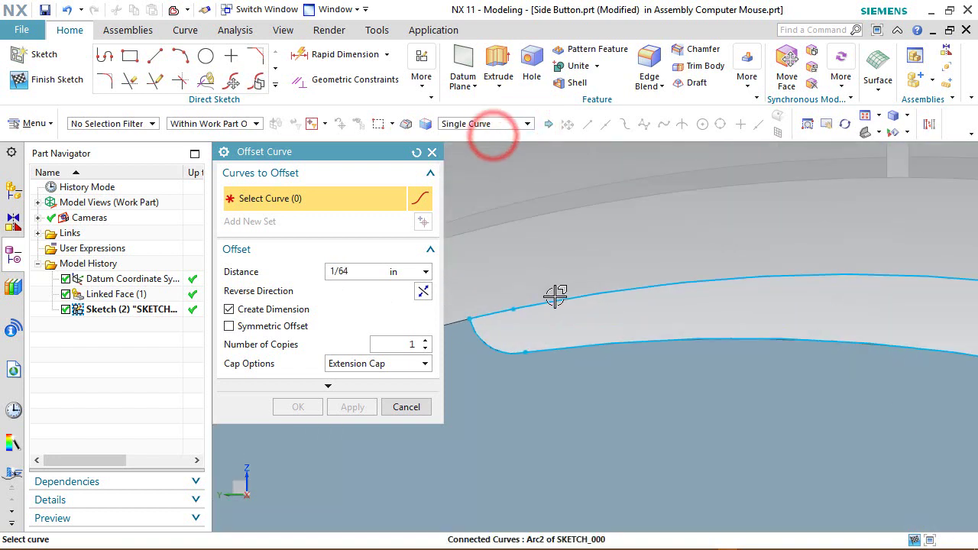
left_click(561, 299)
left_click(422, 292)
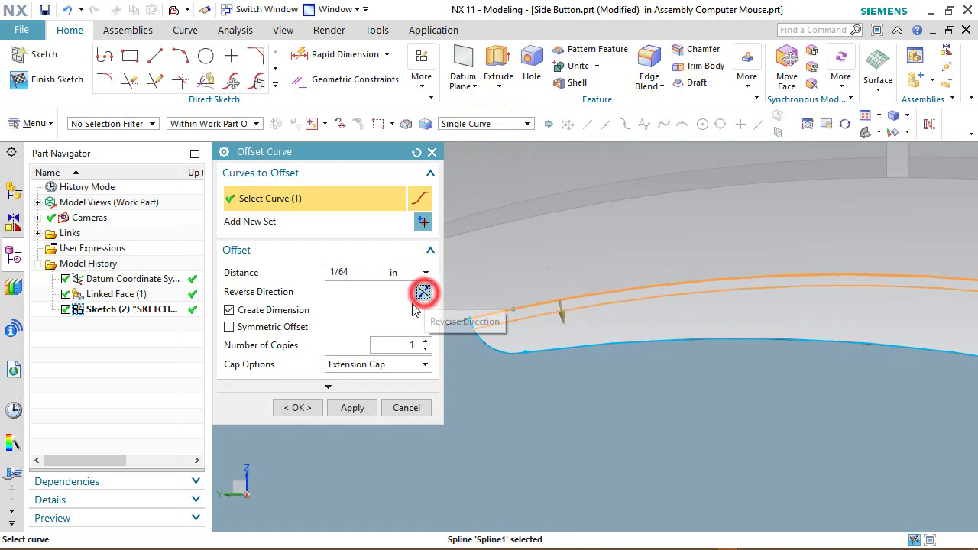
left_click(357, 408)
Offset the arc at the profile's rounded end 0.015625 in toward the inside of the profile
scroll(462, 351, "down", 3)
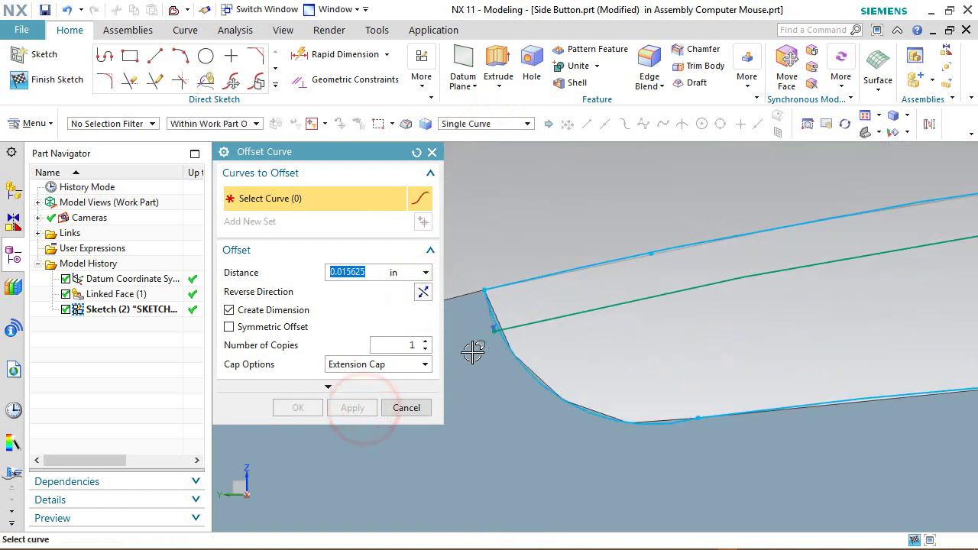
left_click(521, 369)
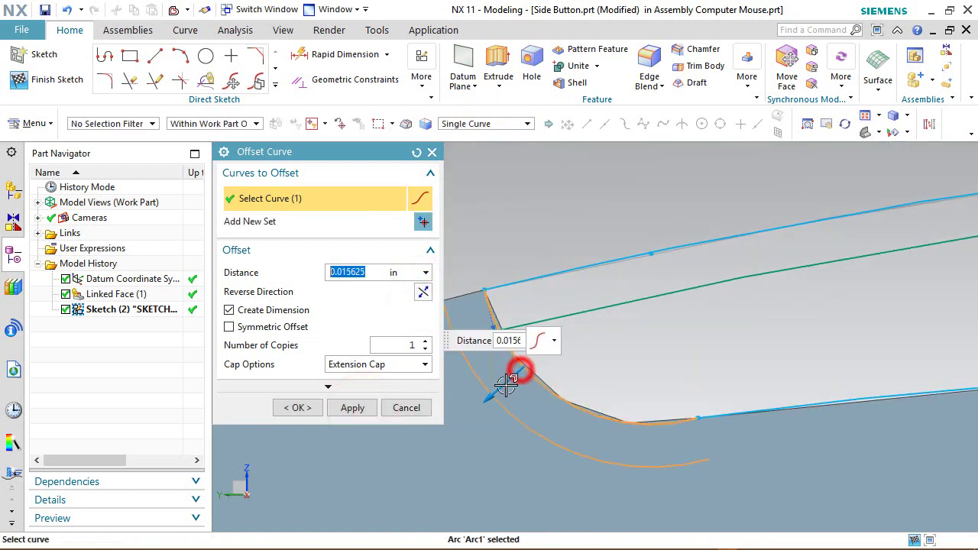
left_click(421, 296)
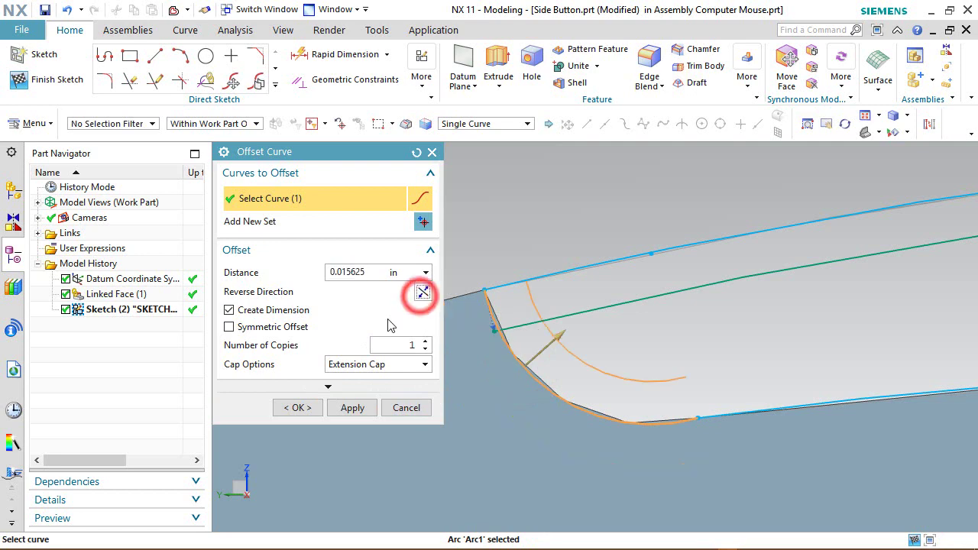
left_click(353, 408)
Offset the long lower arc of the profile 0.015625 in inward
scroll(550, 287, "up", 5)
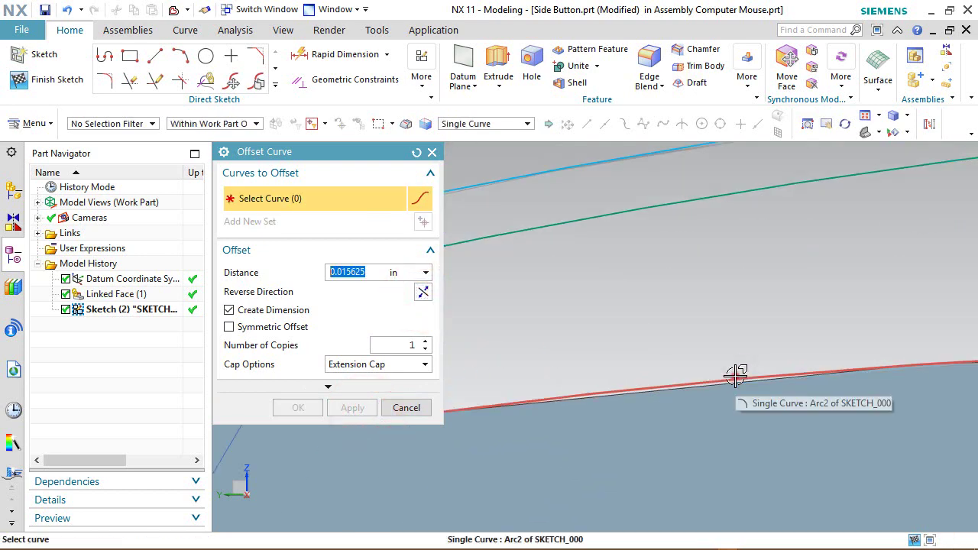
left_click(736, 374)
scroll(736, 374, "down", 5)
left_click(421, 292)
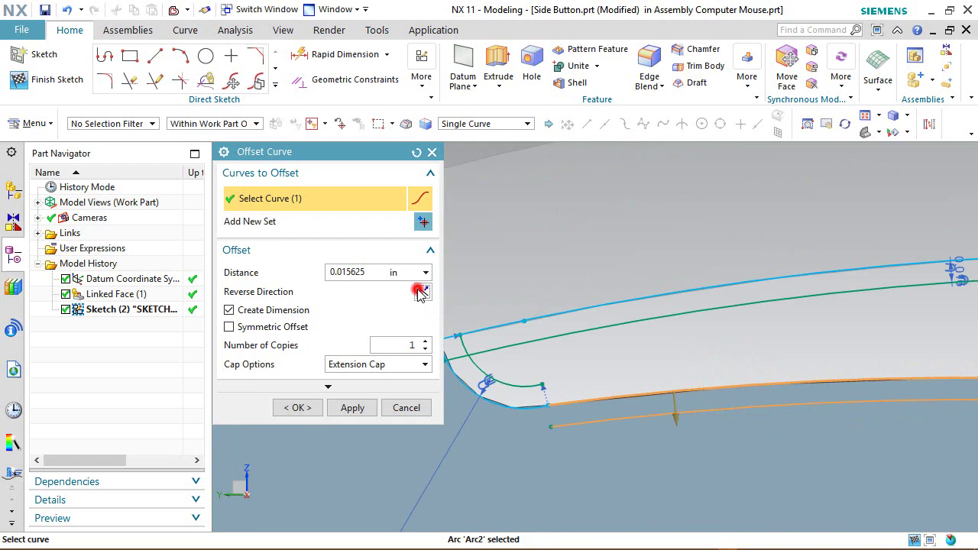
left_click(364, 408)
Offset the slanted end line near the sketch origin 0.015625 in inward and finish the Offset Curve command
scroll(579, 360, "up", 3)
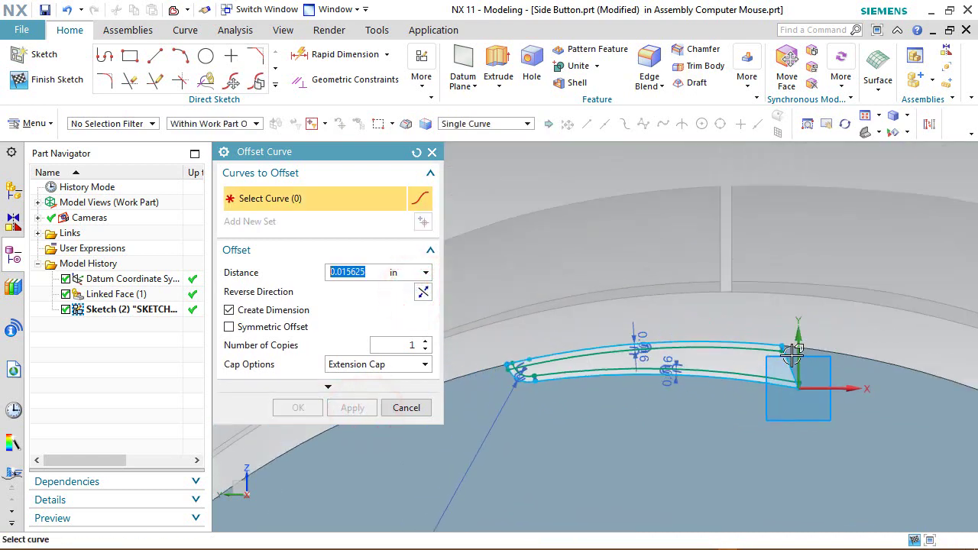
scroll(793, 352, "up", 3)
left_click(731, 350)
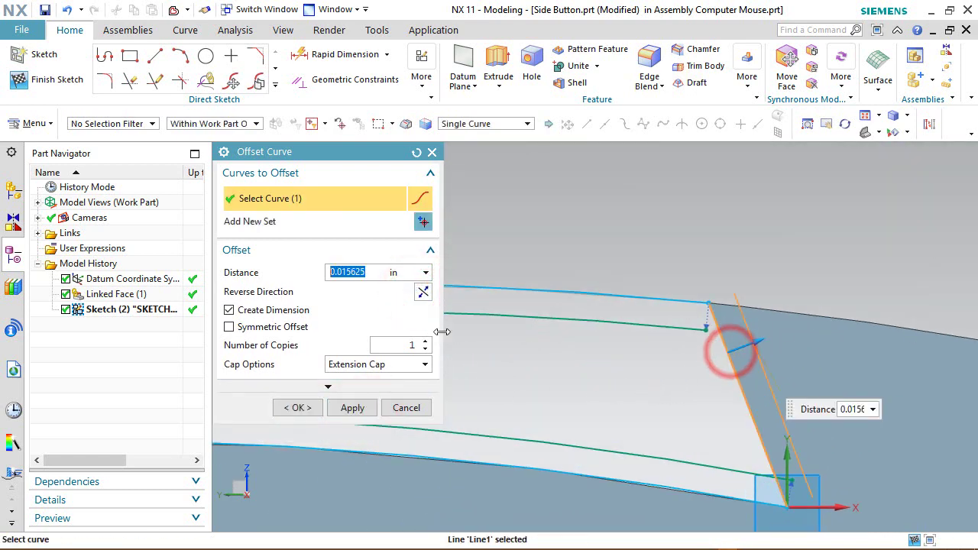
left_click(420, 291)
left_click(308, 407)
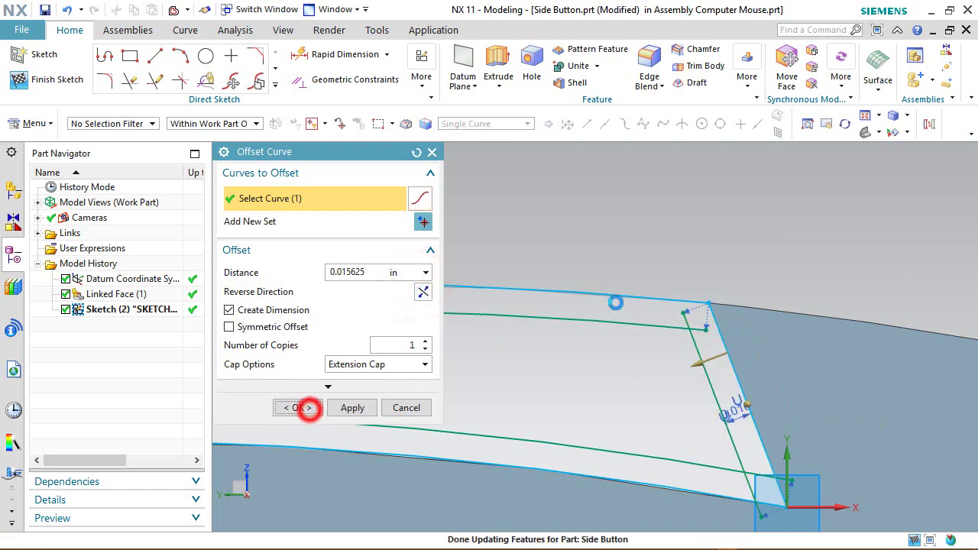
Extend the lower offset curve to the offset arc at the rounded end with Quick Extend
scroll(693, 279, "down", 3)
scroll(693, 279, "down", 3)
scroll(386, 340, "up", 6)
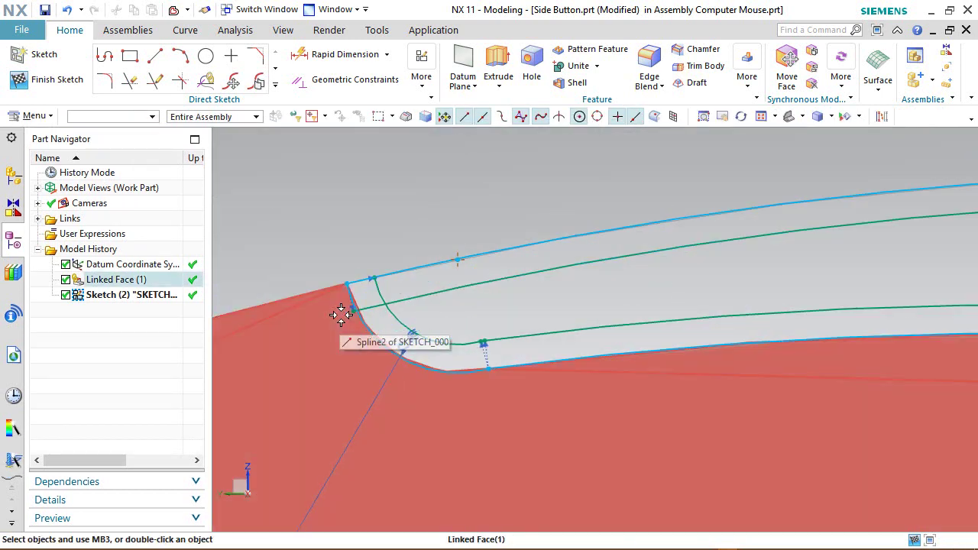
scroll(520, 353, "up", 5)
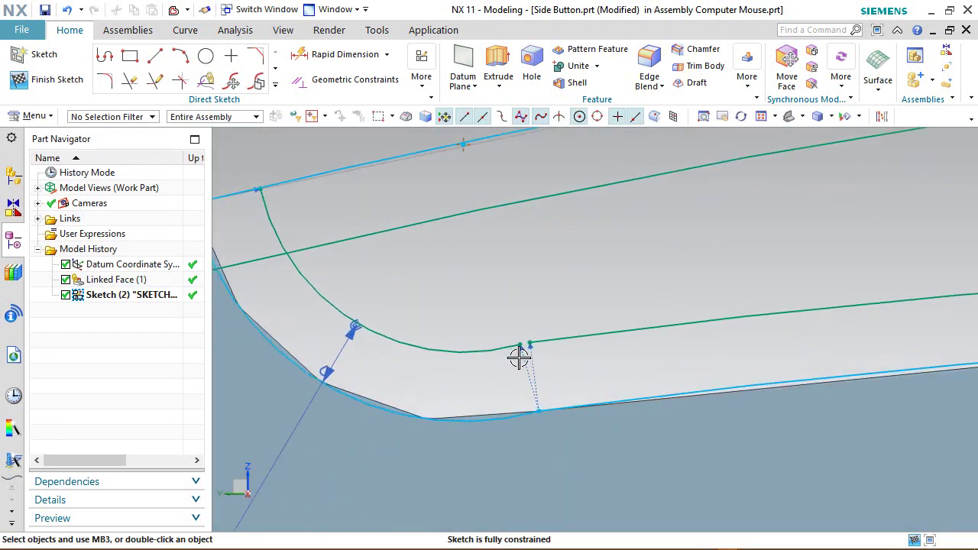
left_click(155, 81)
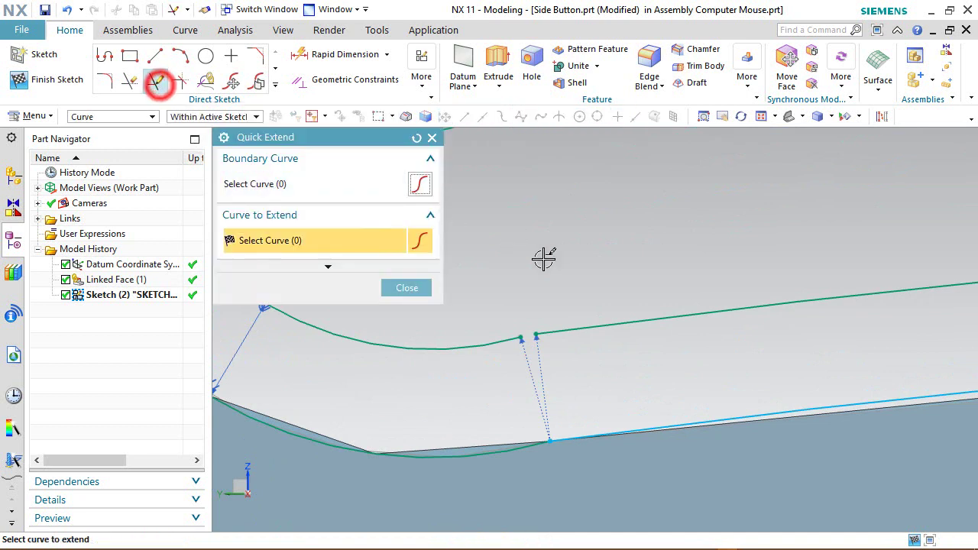
left_click(586, 327)
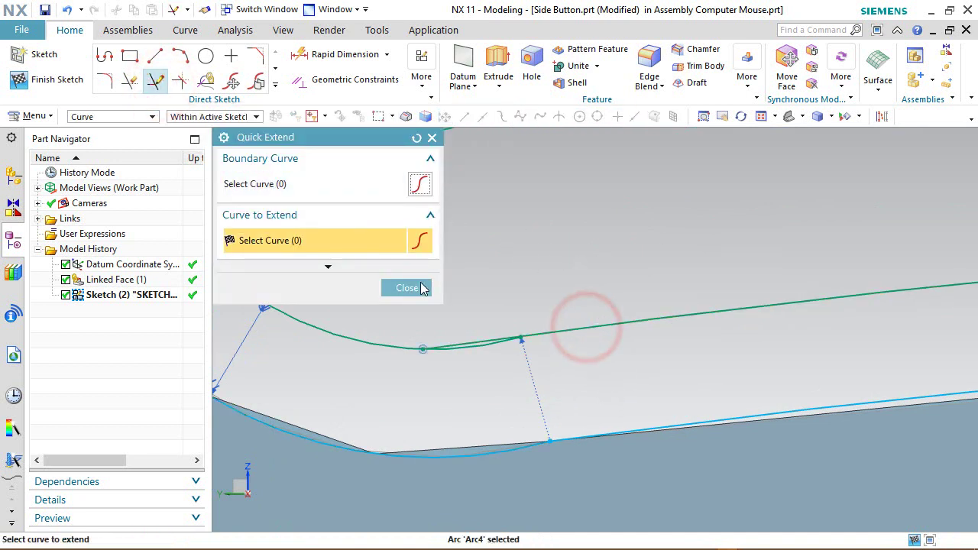
left_click(417, 288)
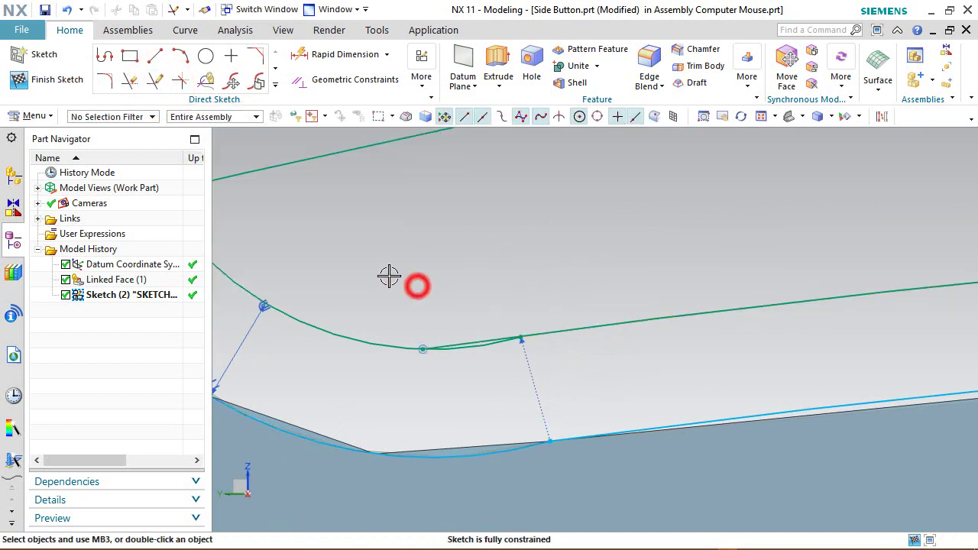
Trim the excess end of the offset arc below the extended lower offset curve
left_click(130, 81)
scroll(489, 395, "up", 3)
scroll(504, 333, "down", 2)
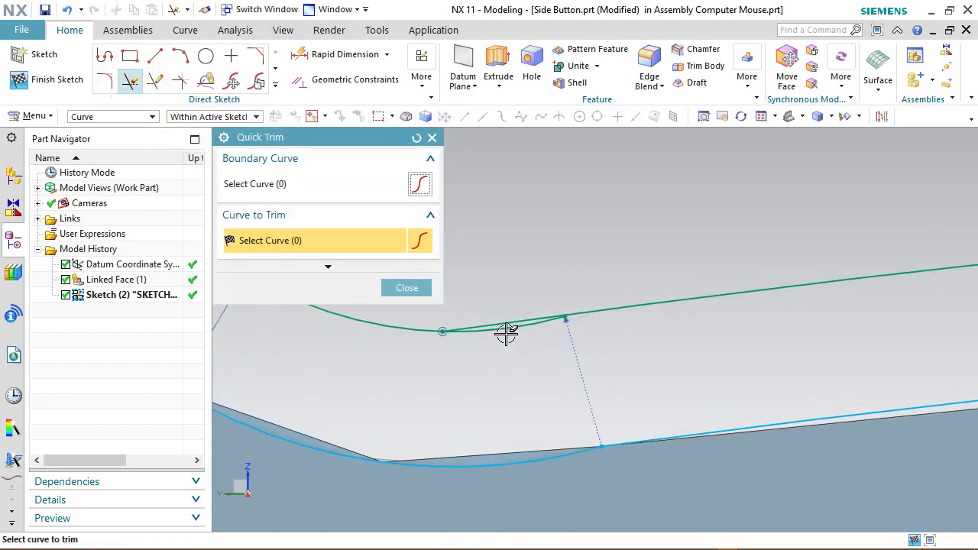
left_click(506, 335)
Trim the upper offset spline and the offset arc beyond their intersection at the rounded end
middle_click_drag(507, 334, 403, 355)
scroll(406, 353, "up", 5)
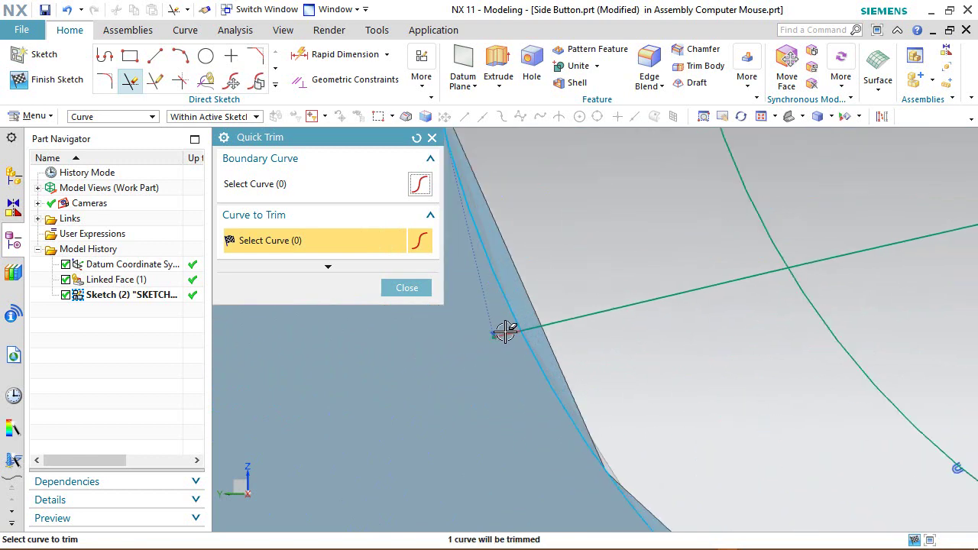
left_click(600, 314)
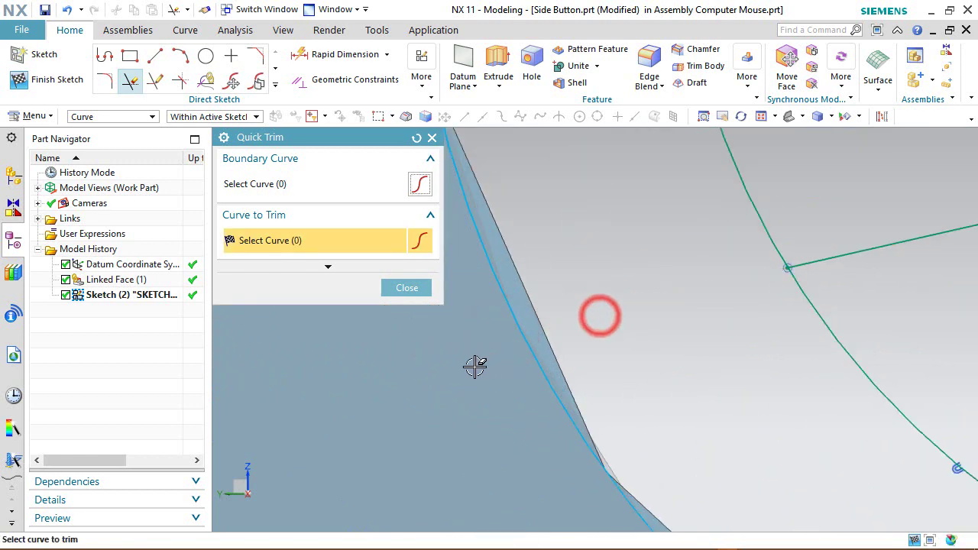
middle_click_drag(471, 365, 468, 372)
scroll(546, 312, "up", 2)
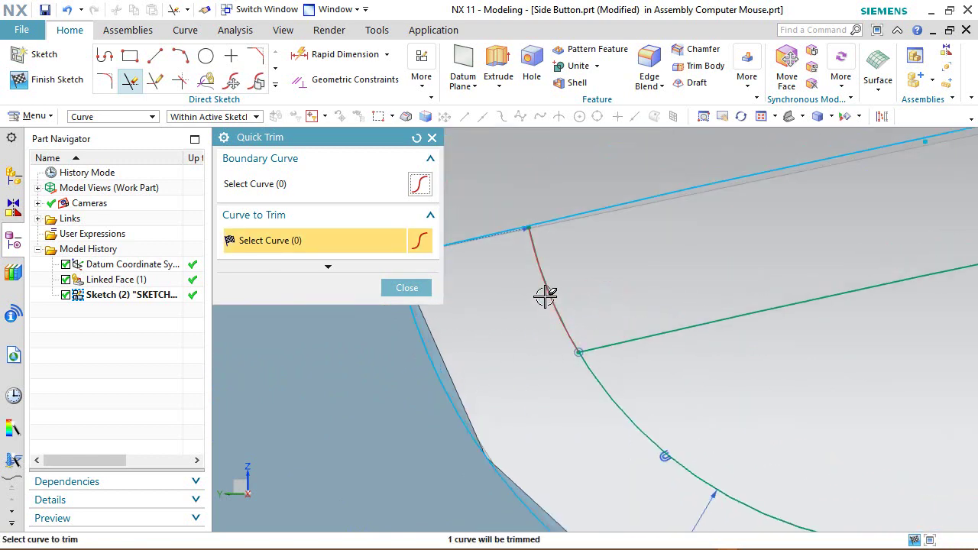
left_click(544, 297)
Trim the slanted offset line and the lower offset curve beyond their intersection near the sketch origin
scroll(522, 308, "down", 3)
mouse_move(501, 317)
middle_mouse_down()
mouse_move(490, 328)
mouse_move(862, 359)
middle_mouse_up()
scroll(873, 356, "up", 5)
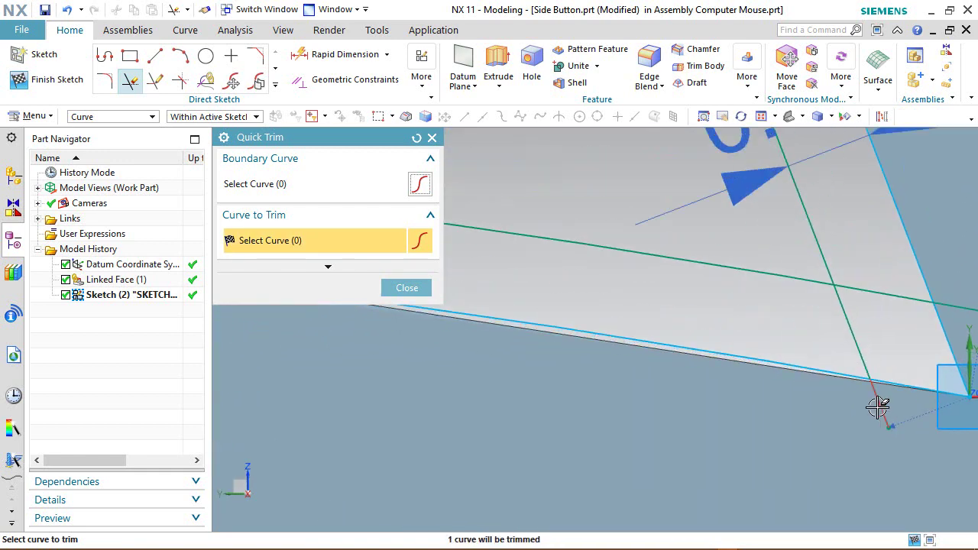
left_click(848, 333)
scroll(618, 375, "down", 3)
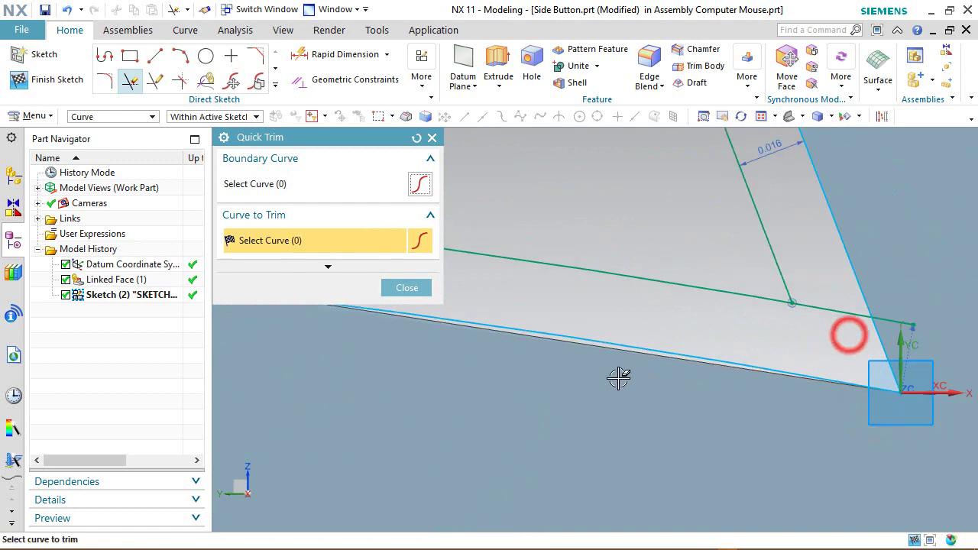
left_click(829, 360)
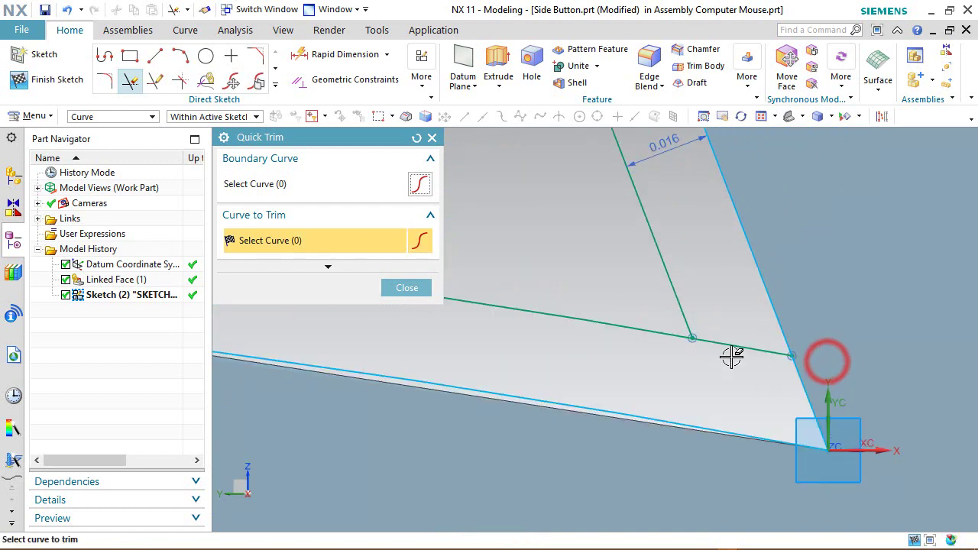
left_click(734, 347)
Trim the slanted offset line above the upper offset curve to close the inner profile, and finish trimming
scroll(717, 412, "down", 2)
scroll(681, 338, "down", 2)
scroll(668, 214, "up", 2)
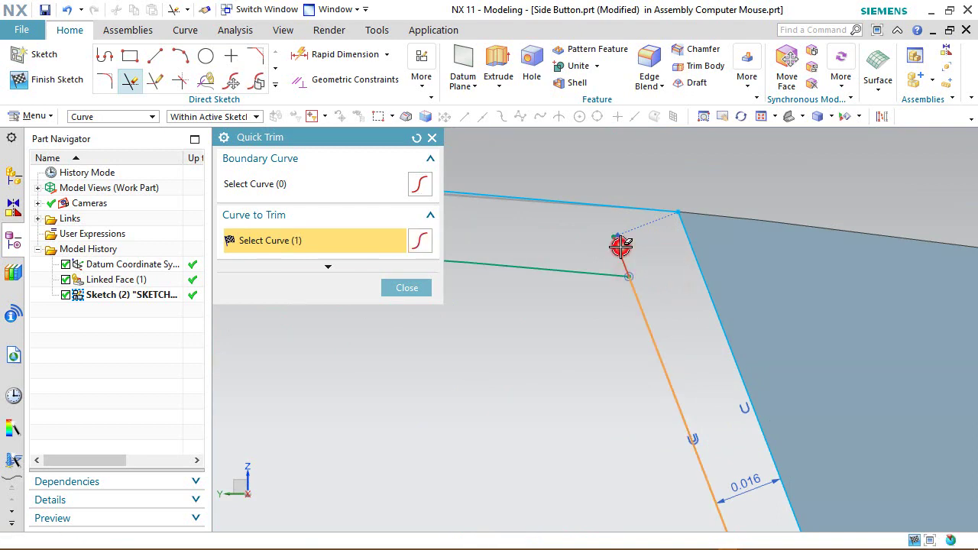
left_click(625, 253)
scroll(606, 317, "down", 3)
left_click(414, 284)
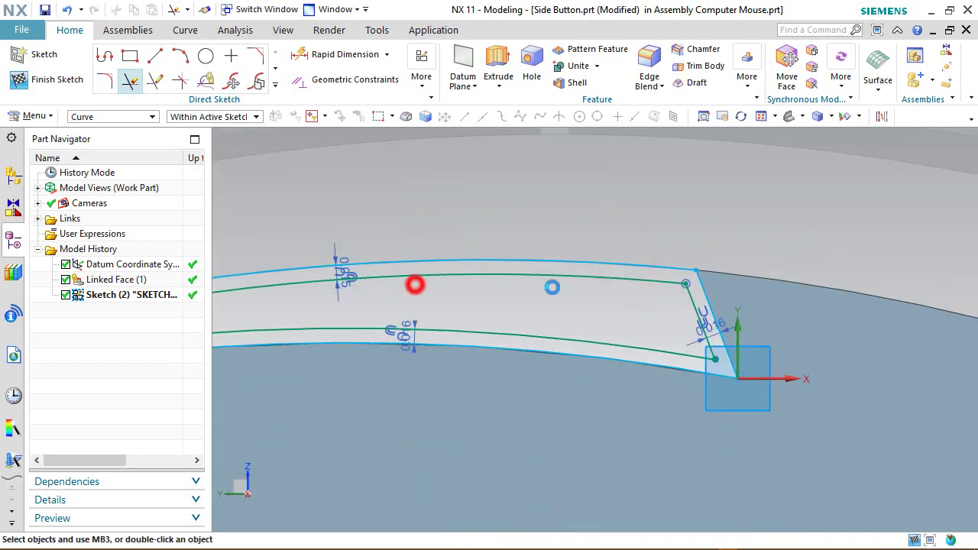
Convert the upper spline, rounded end arc, lower curve and slanted line of the outer button outline to reference curves
scroll(568, 298, "down", 3)
scroll(497, 284, "up", 1)
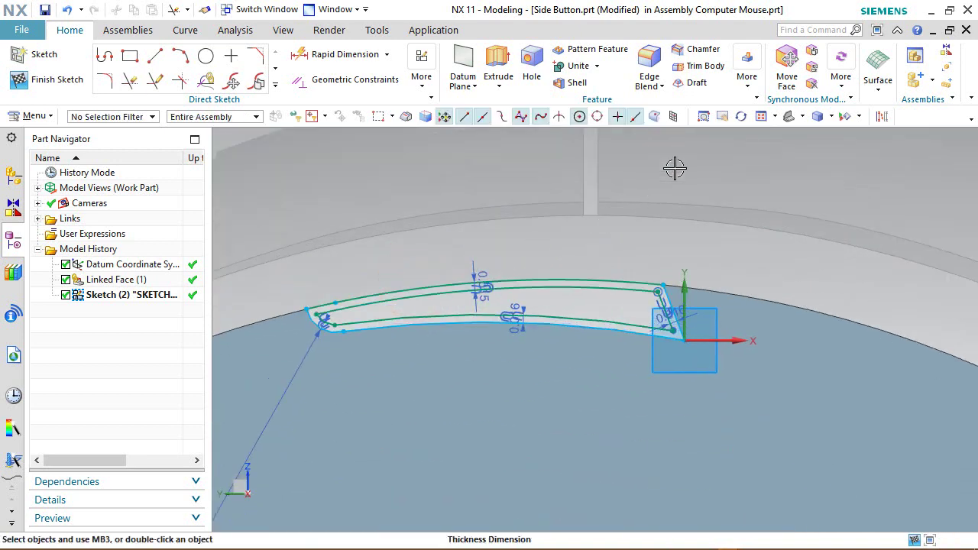
scroll(494, 315, "down", 3)
right_click(414, 186)
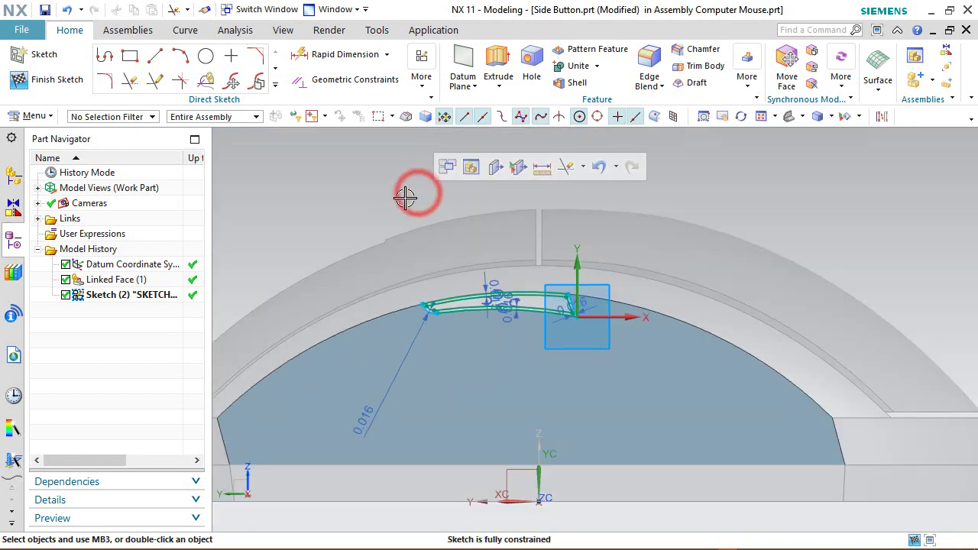
left_click(881, 116)
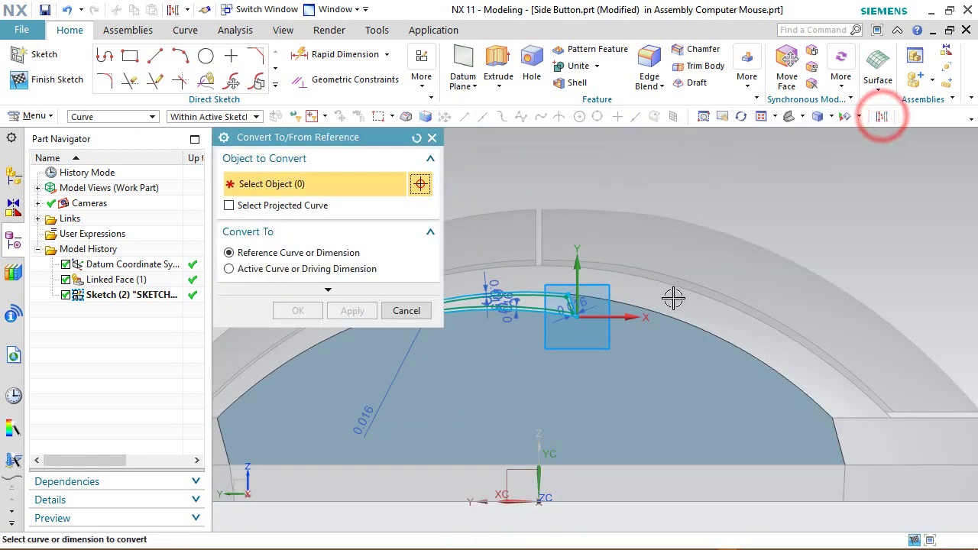
scroll(508, 302, "up", 5)
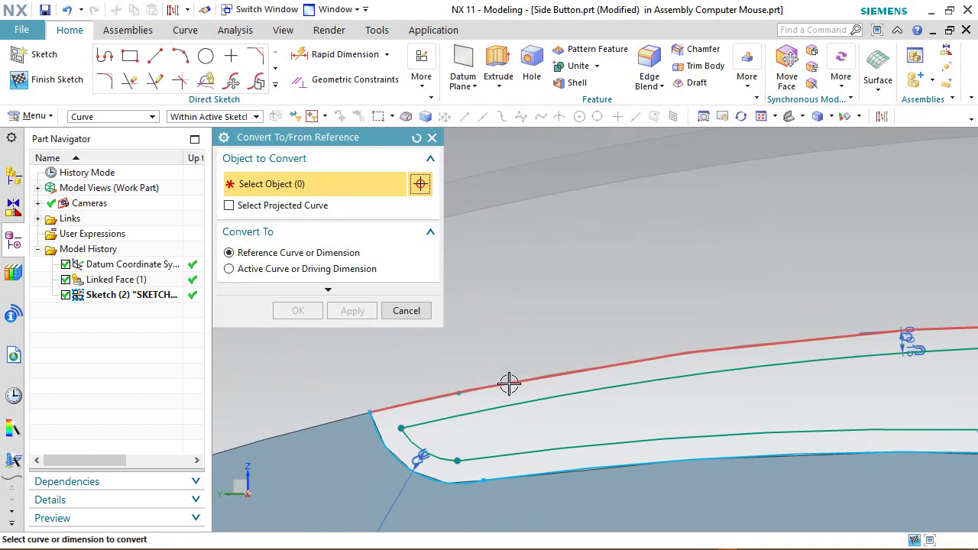
left_click(509, 384)
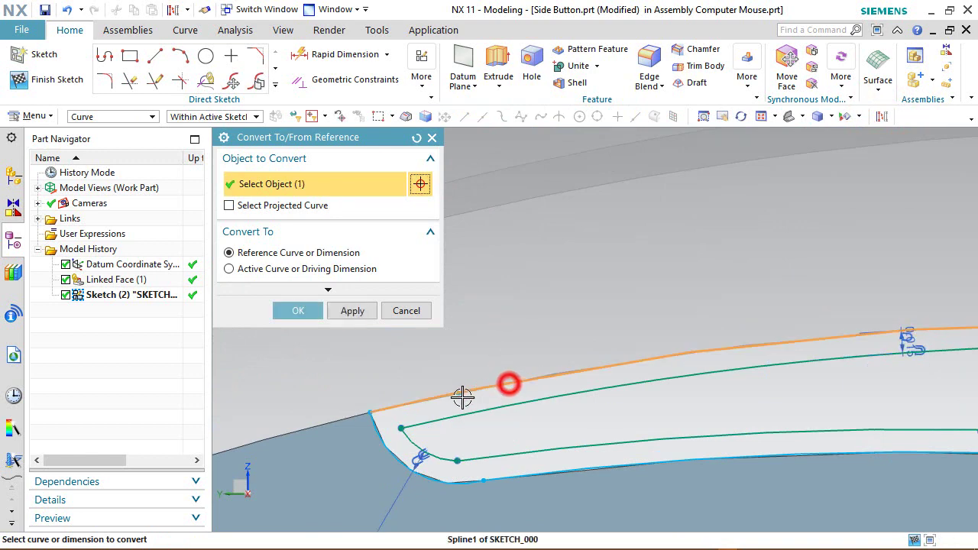
left_click(534, 472)
scroll(535, 472, "down", 3)
scroll(753, 476, "up", 4)
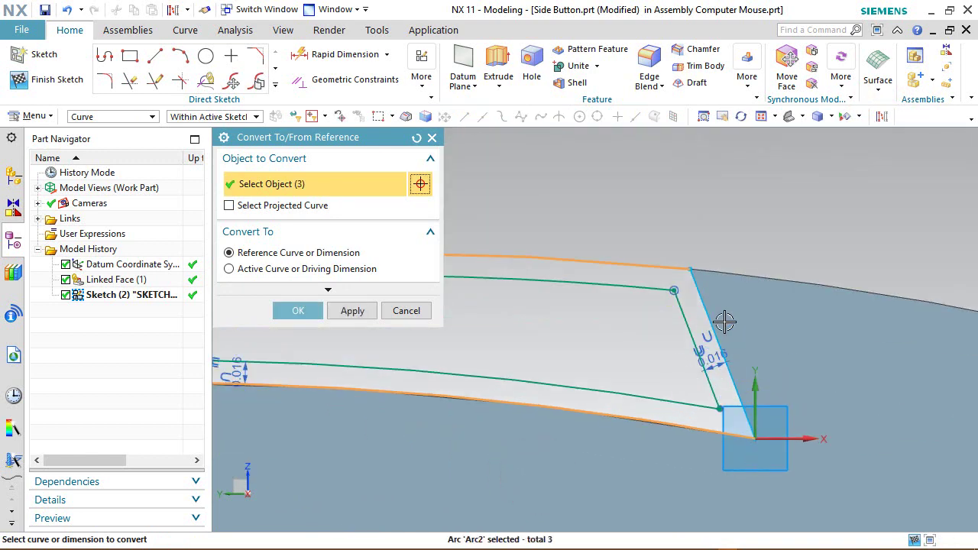
left_click(309, 310)
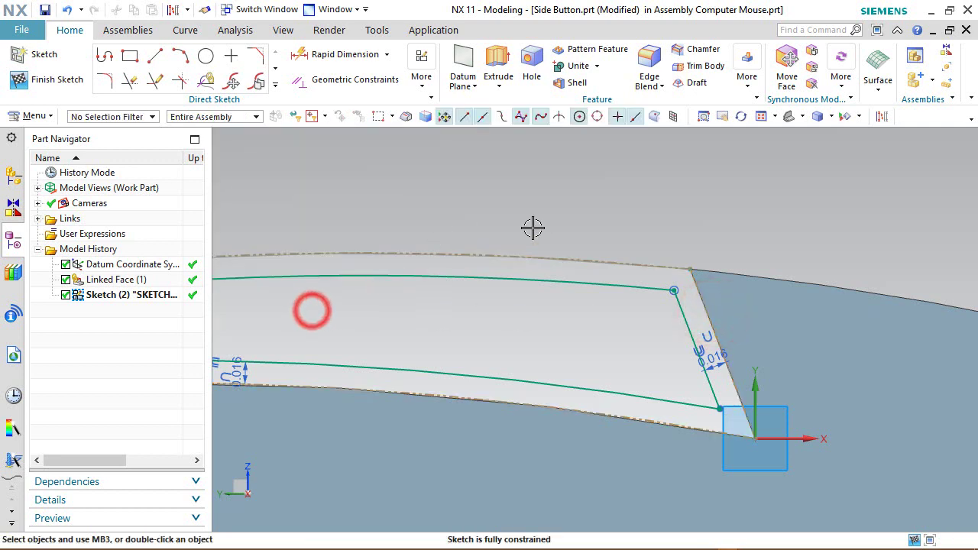
Finish the sketch containing the inner side button profile
scroll(639, 331, "down", 3)
scroll(511, 280, "down", 3)
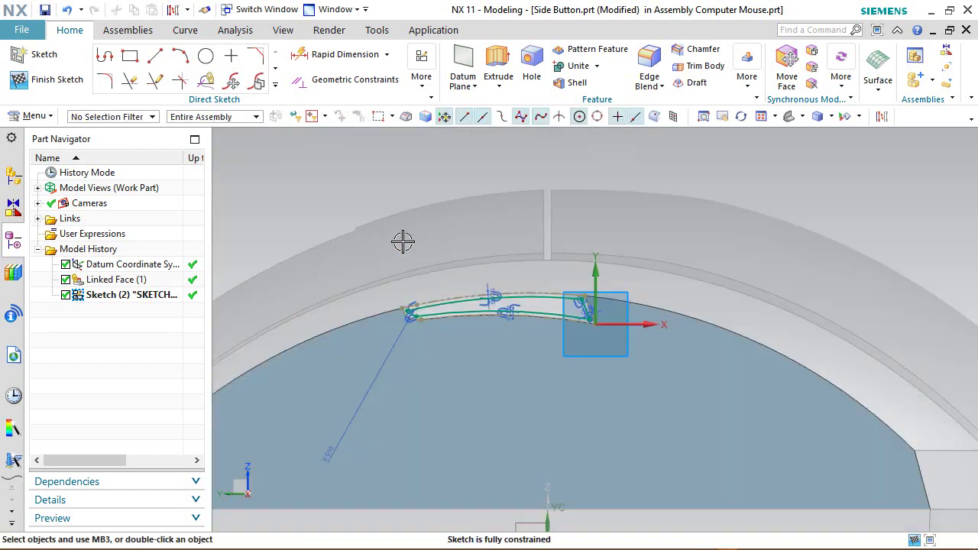
right_click(366, 163)
left_click(417, 197)
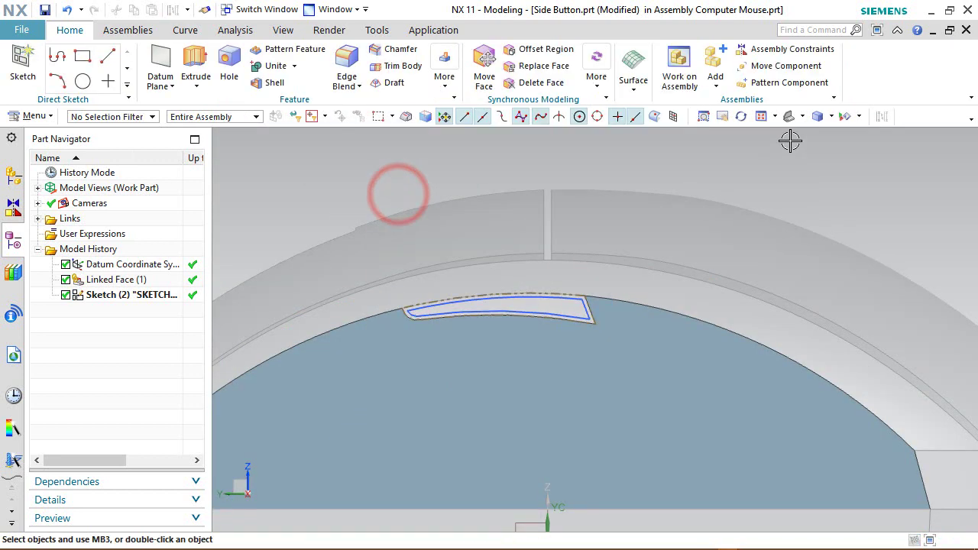
Orient the model to a standard pictorial view and rotate it 90 degrees about the Z axis to face the button side
left_click(801, 117)
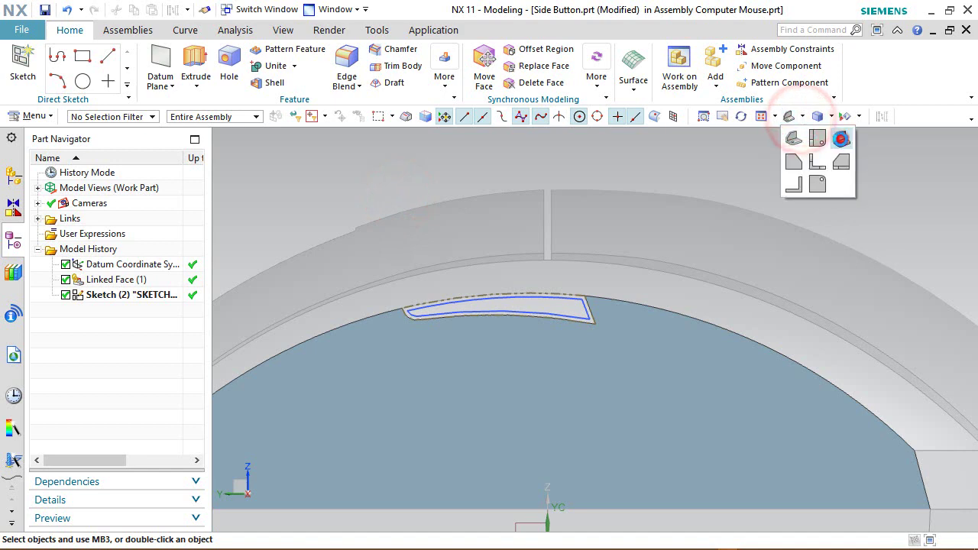
left_click(842, 139)
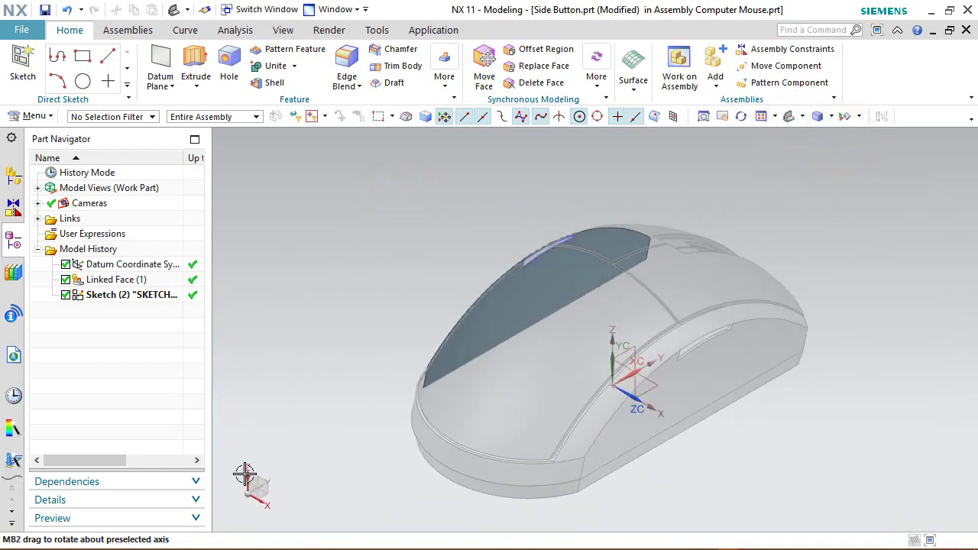
left_click(328, 510)
type("9")
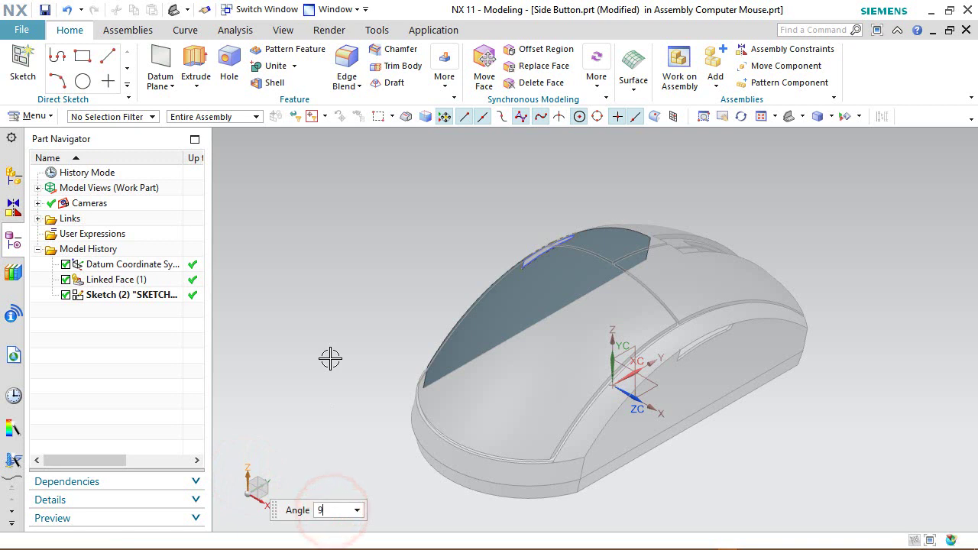
type("0")
key("Return")
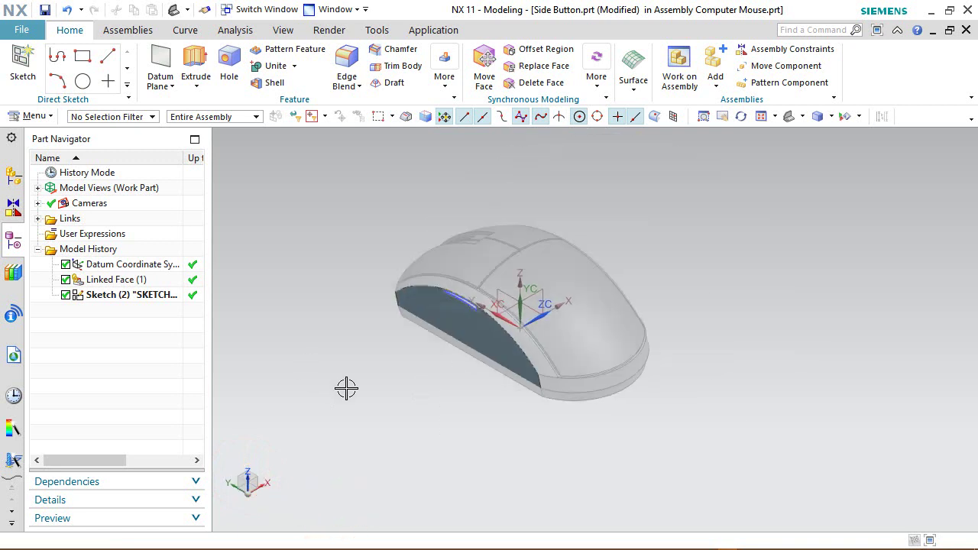
scroll(360, 247, "up", 3)
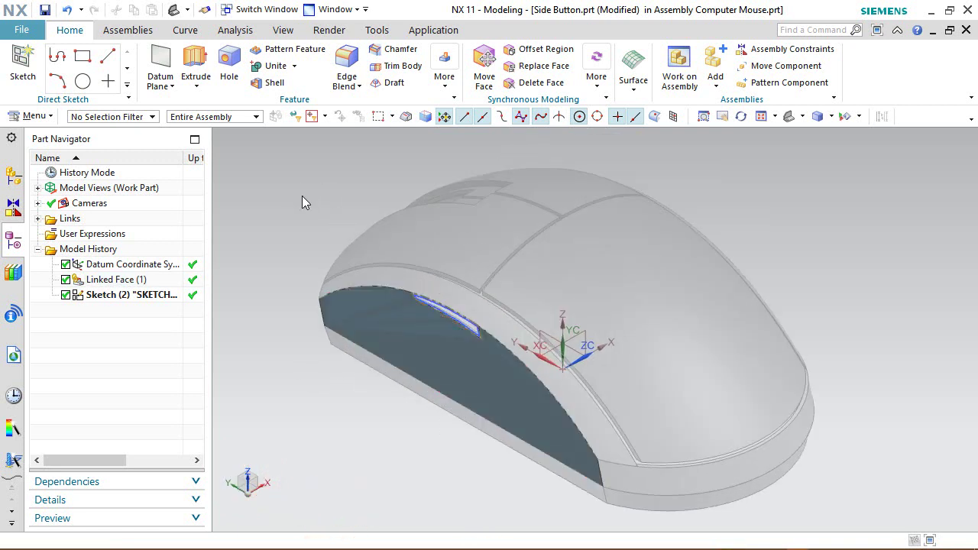
Hide the linked face on the side of the mouse
left_click(107, 281)
right_click(106, 280)
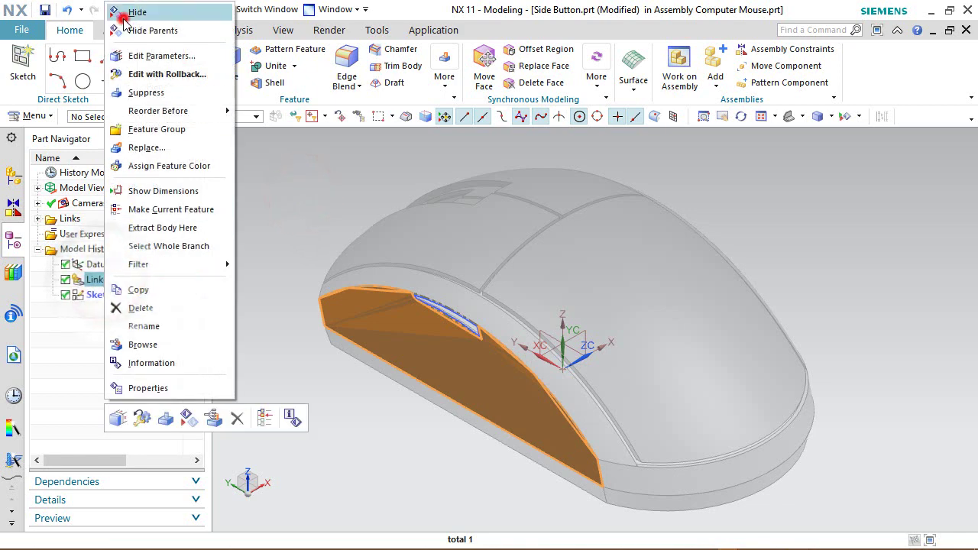
left_click(126, 12)
left_click(278, 179)
Extrude the closed inner profile by a symmetric distance of 1/16/2 in with Boolean set to None
left_click(196, 66)
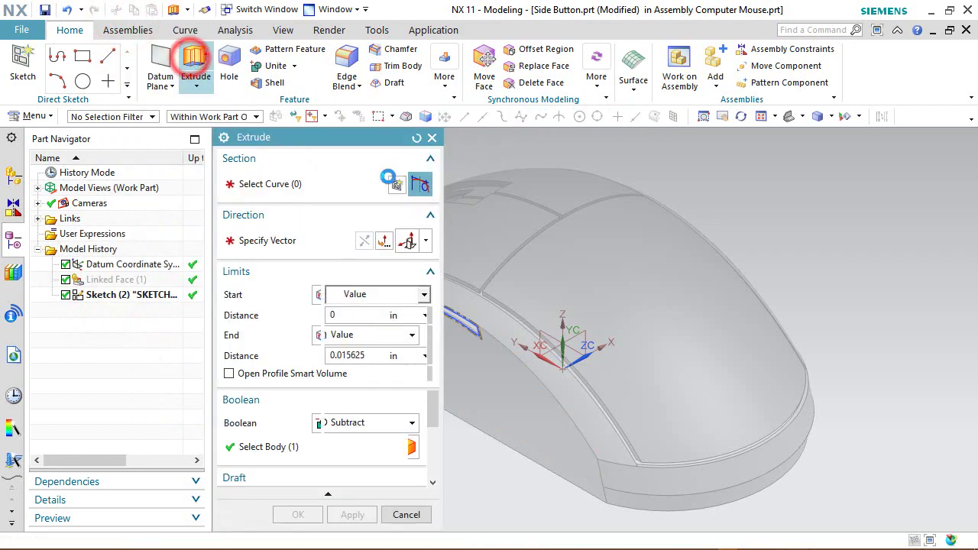
scroll(556, 273, "down", 2)
scroll(556, 273, "up", 6)
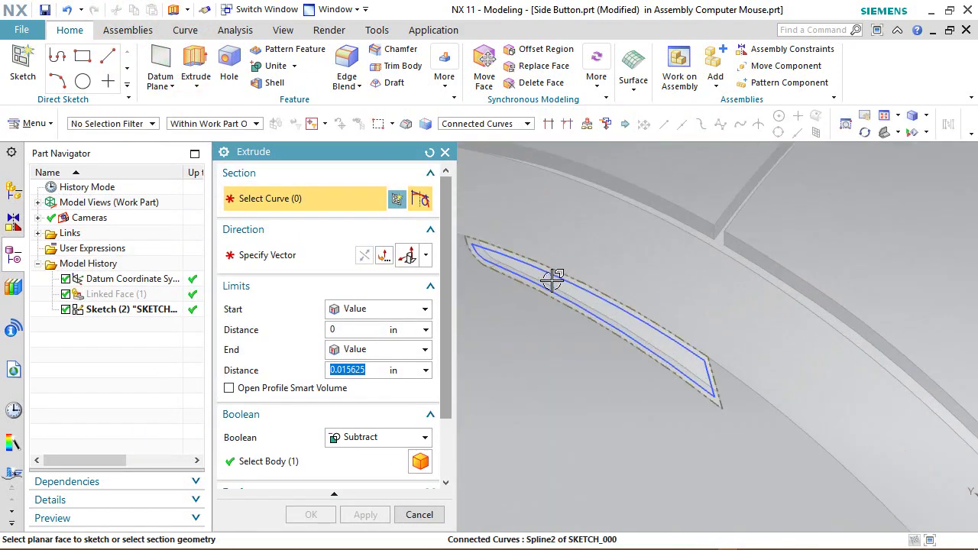
left_click(566, 272)
scroll(566, 272, "down", 3)
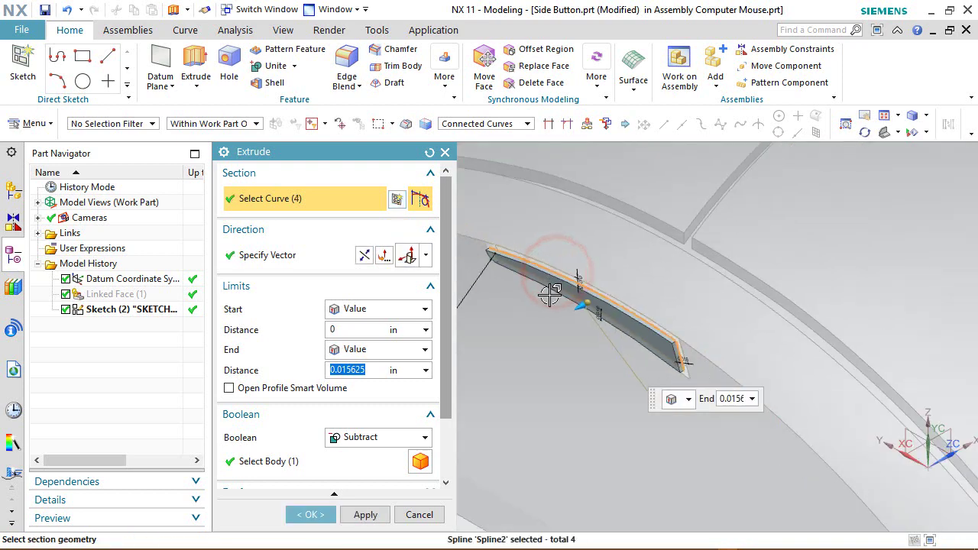
left_click(424, 308)
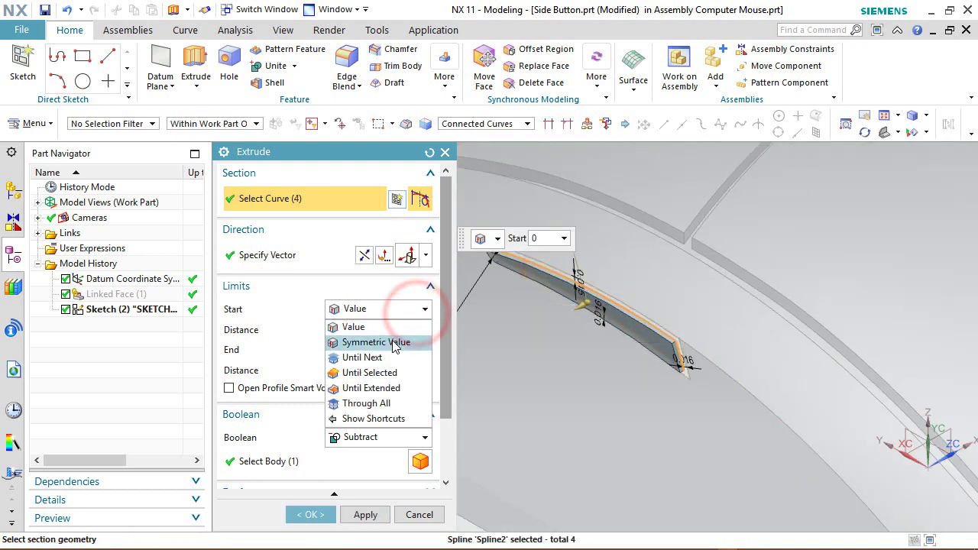
left_click(382, 343)
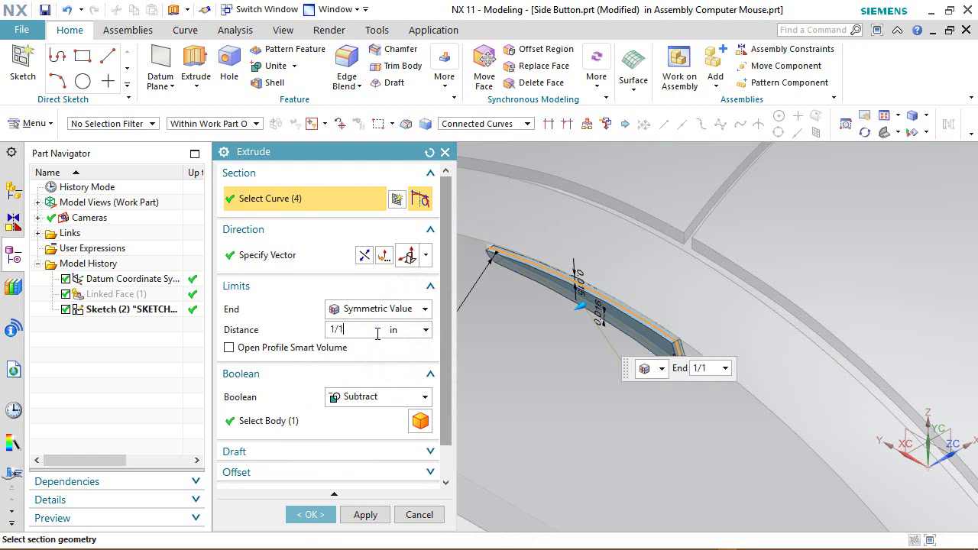
double_click(377, 334)
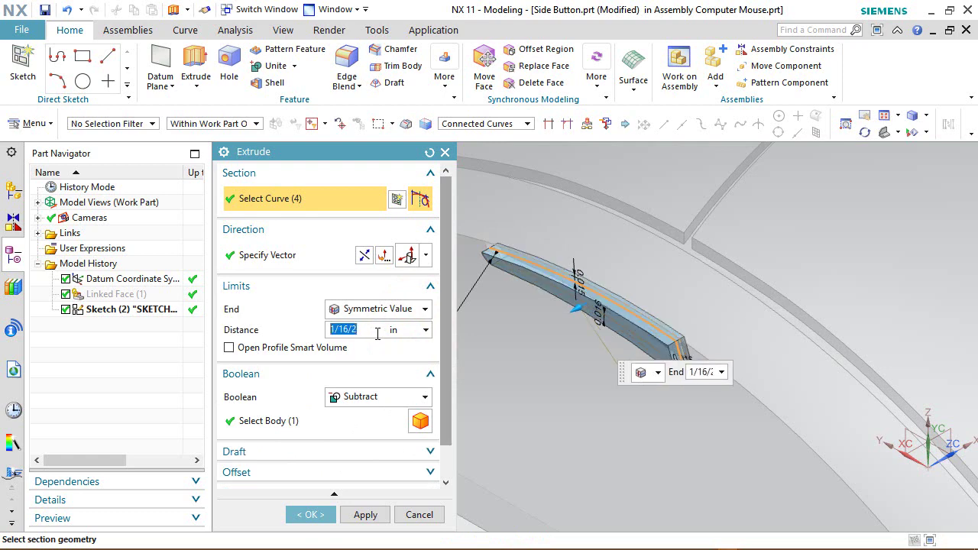
left_click(372, 398)
left_click(358, 412)
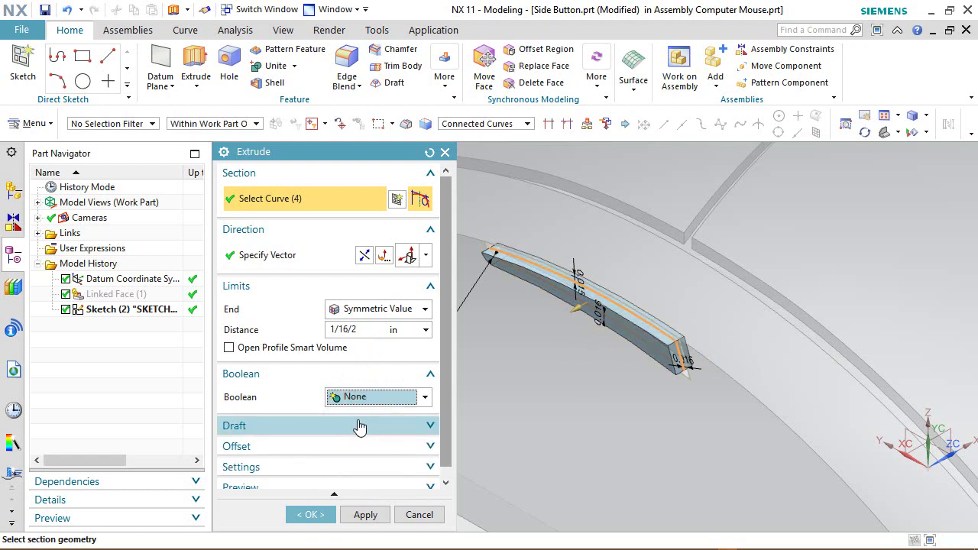
left_click(314, 514)
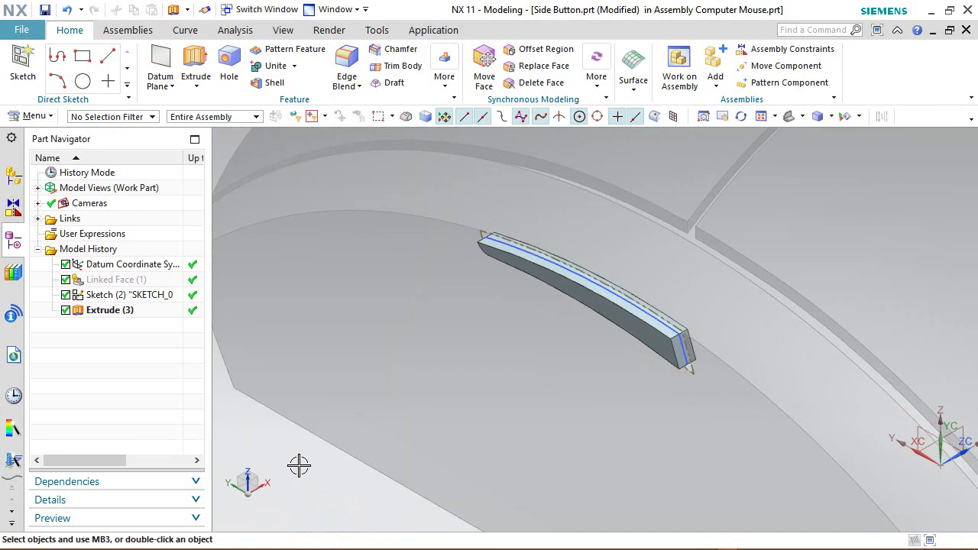
Hide the side button profile sketch
left_click(273, 463)
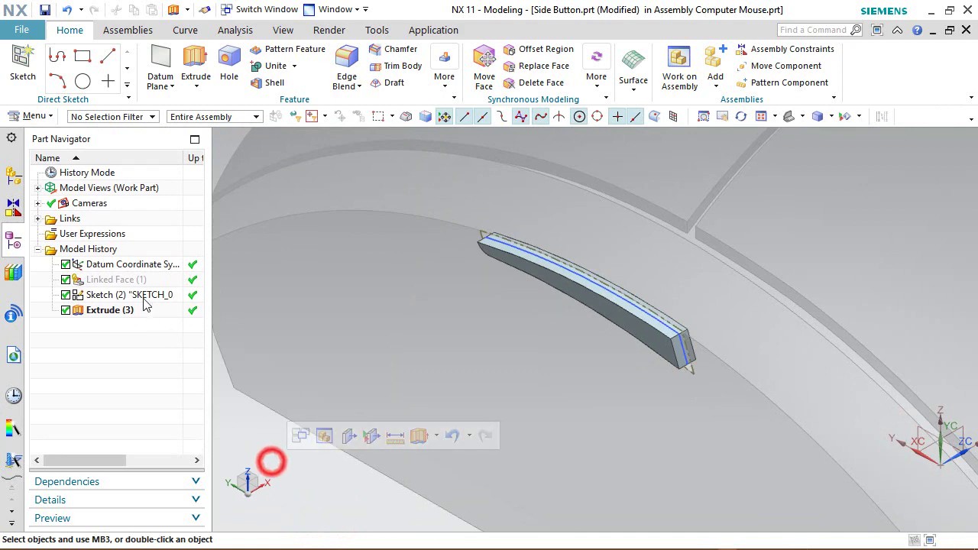
left_click(134, 294)
right_click(134, 294)
left_click(183, 13)
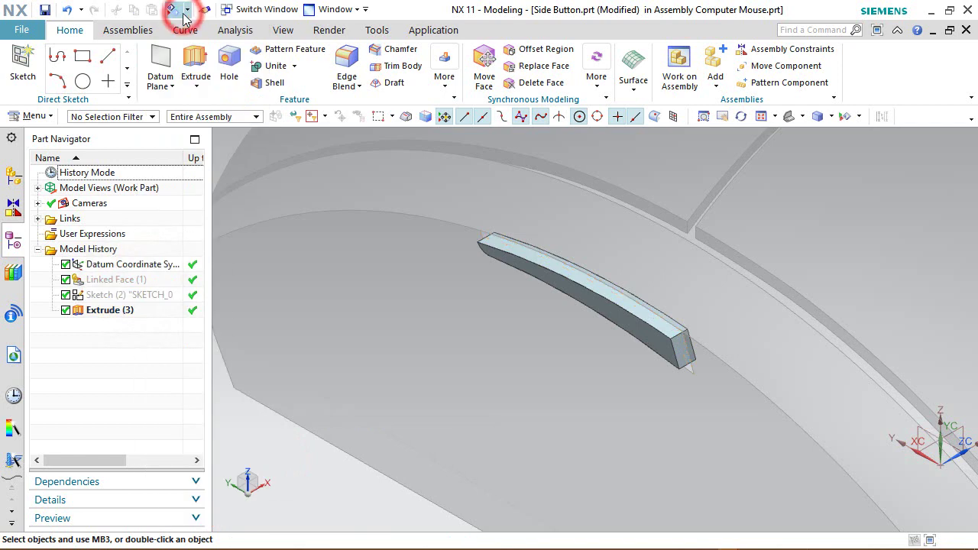
Blend the two slanted edges at the square end of the button with a 1/64 in radius
left_click(346, 59)
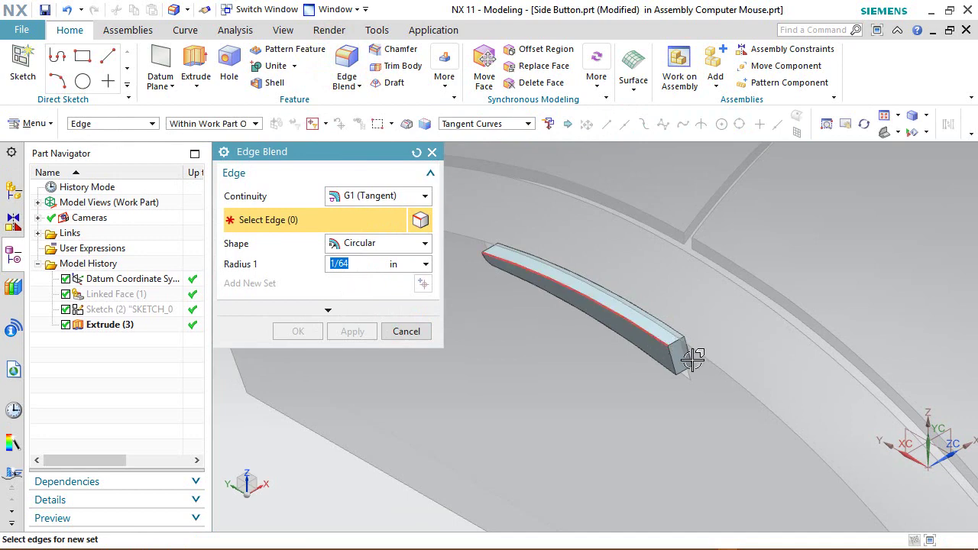
scroll(693, 359, "up", 5)
left_click(607, 333)
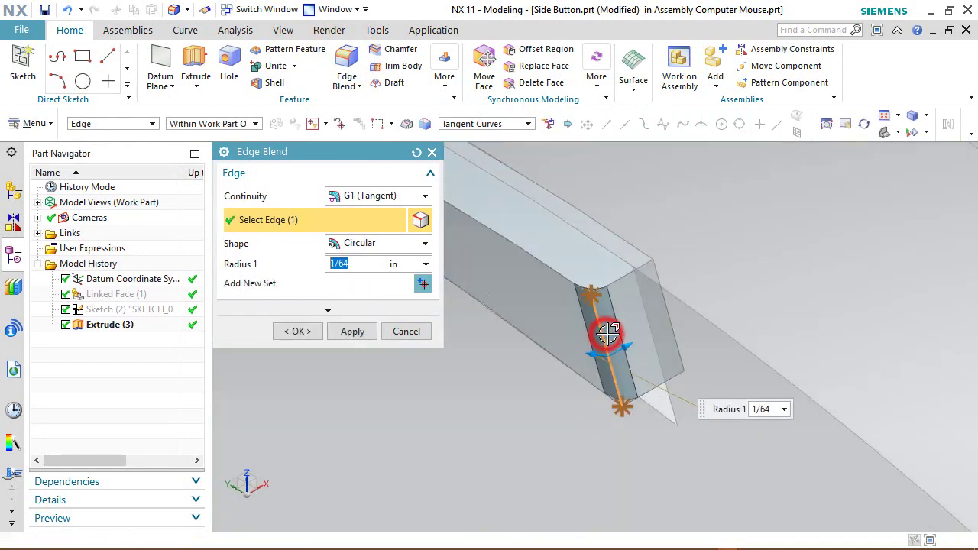
left_click(661, 308)
left_click(298, 333)
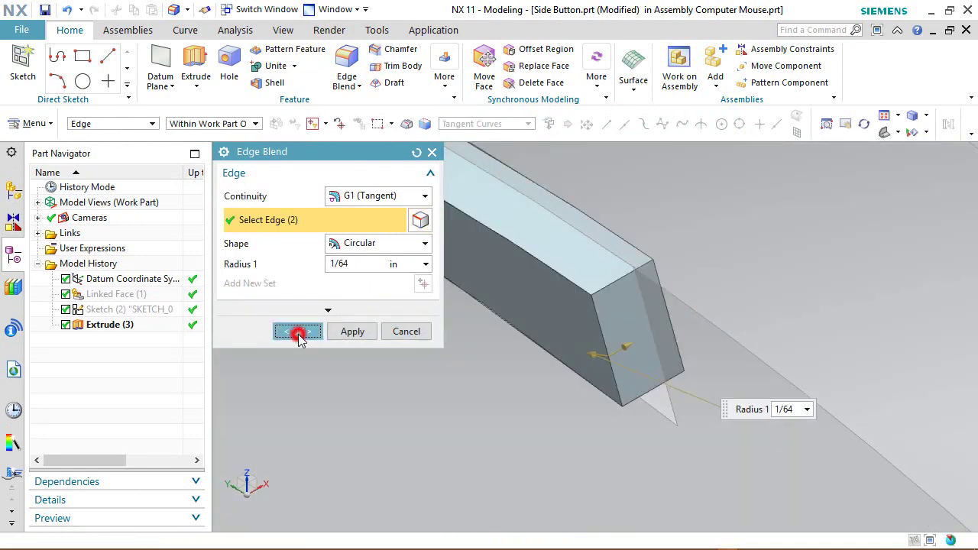
Mirror the button's extrude and edge blend features about the YZ plane of the datum coordinate system
scroll(478, 373, "down", 8)
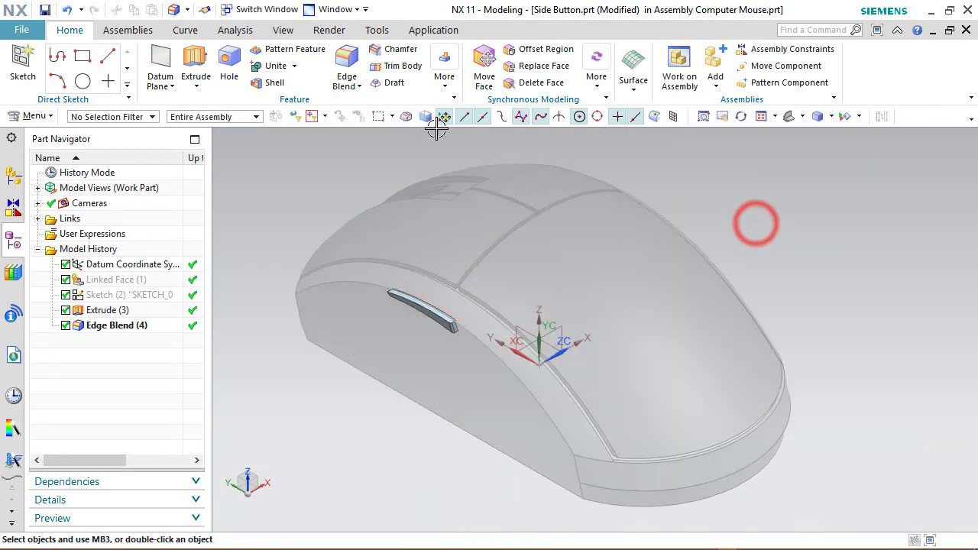
left_click(445, 90)
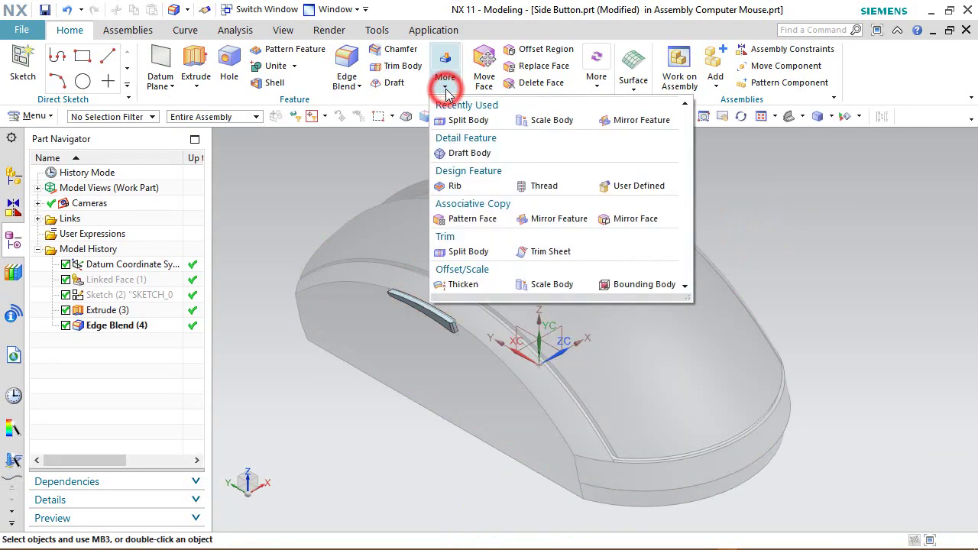
left_click(549, 219)
scroll(736, 220, "down", 3)
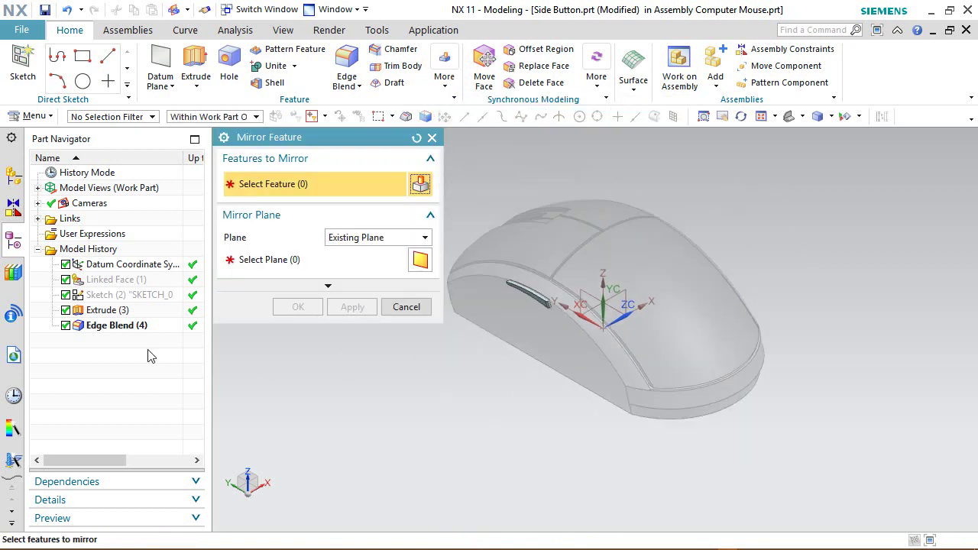
left_click(98, 311)
left_click(102, 325, "ctrl")
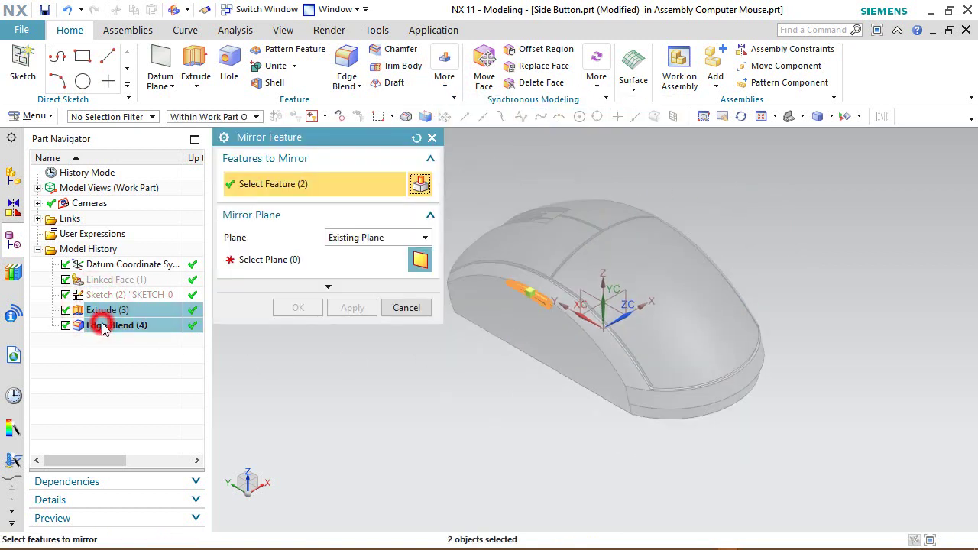
left_click(248, 263)
scroll(582, 282, "up", 3)
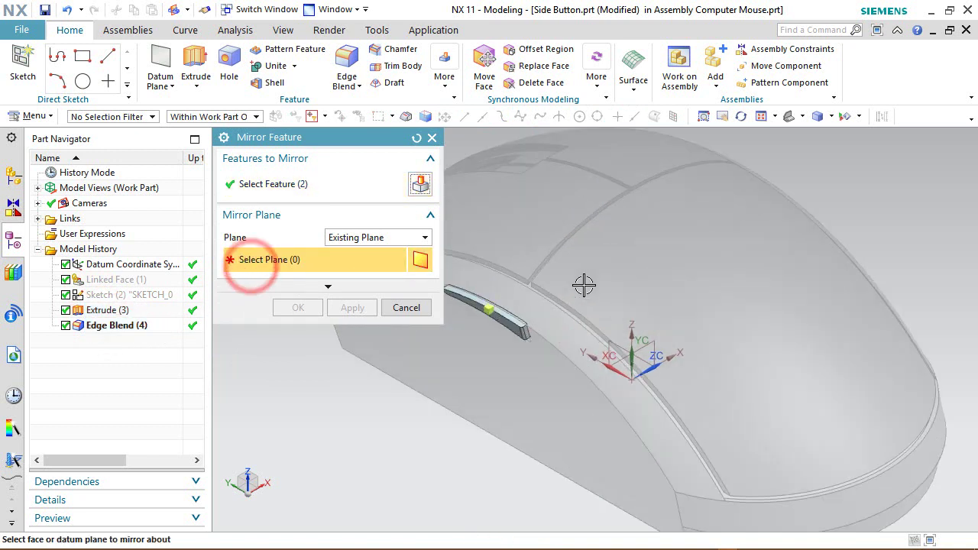
left_click(616, 341)
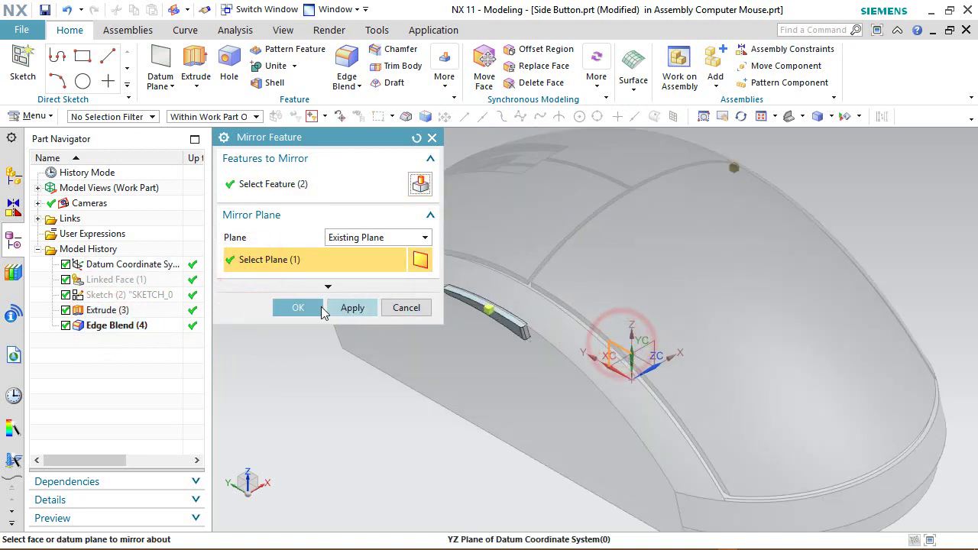
left_click(306, 307)
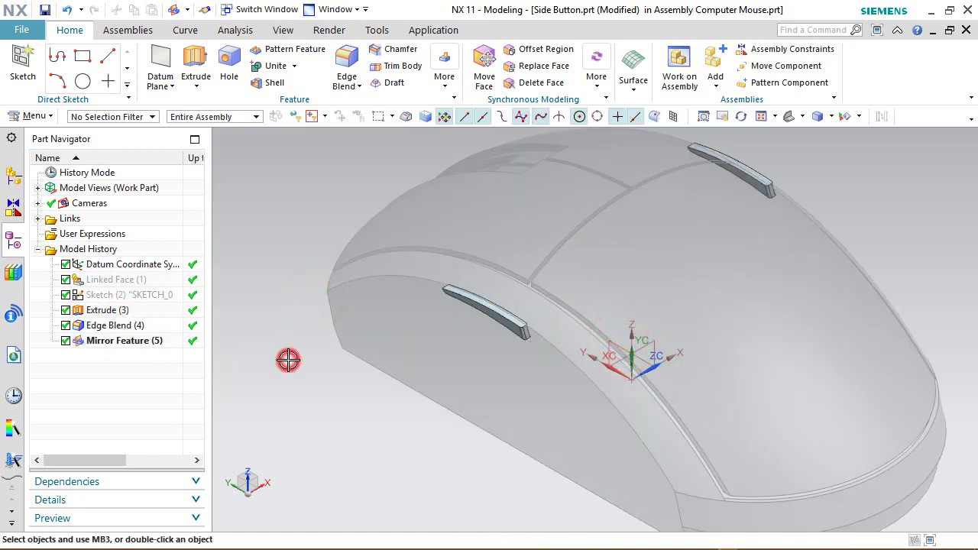
Inspect the mirrored side buttons and make the top-level Computer Mouse assembly the work part
middle_click_drag(288, 359, 287, 360)
scroll(731, 345, "up", 4)
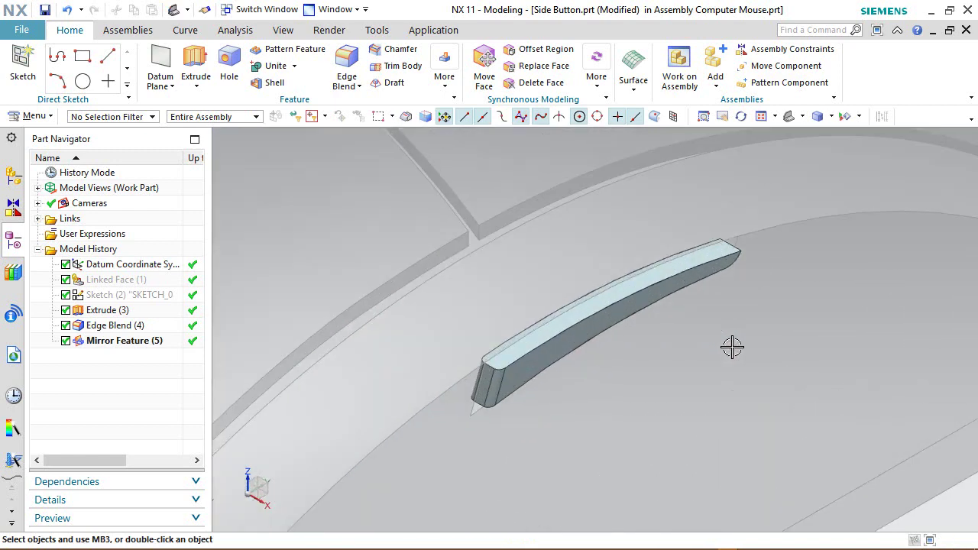
scroll(731, 344, "down", 5)
right_click(794, 209)
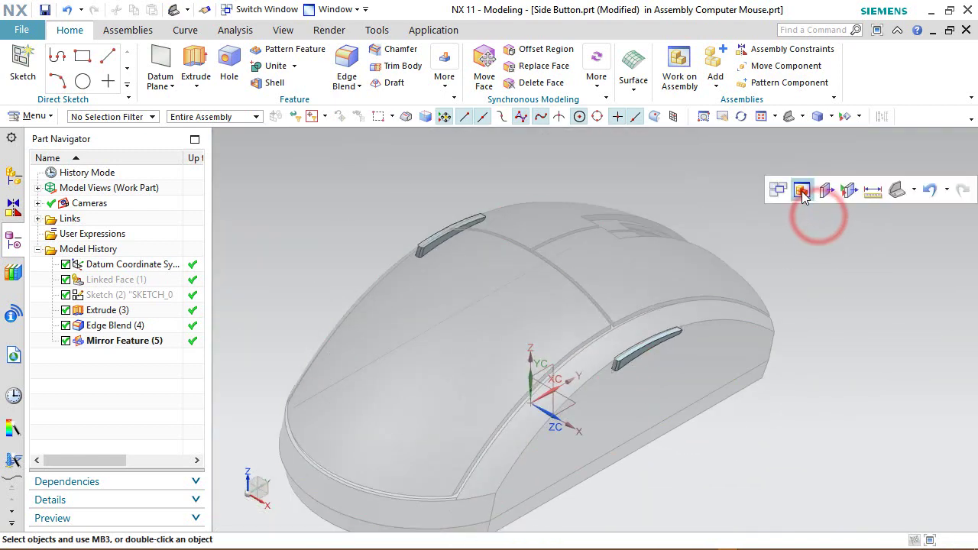
left_click(802, 191)
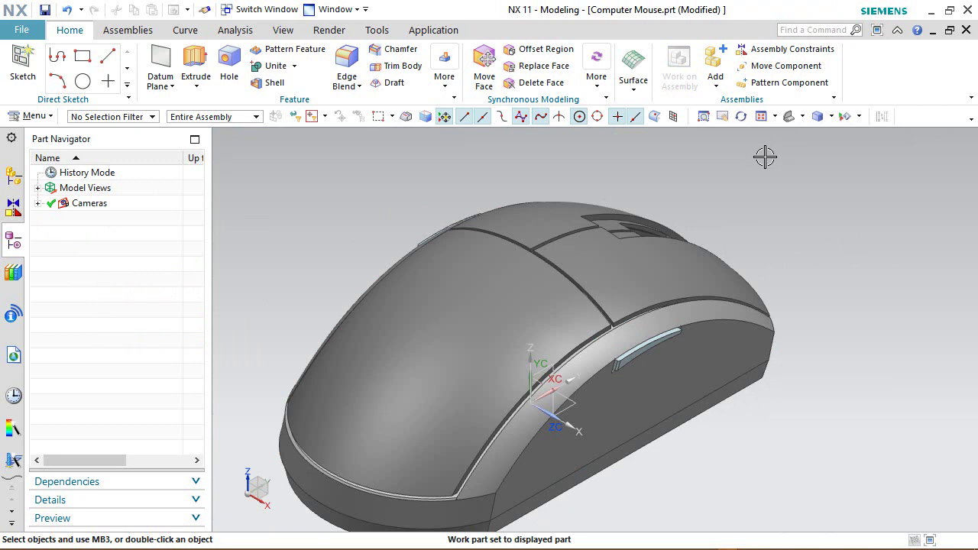
Render the assembly with True Shading and set the face edge display to Face Edges without Hidden Edges
left_click(789, 116)
left_click(831, 117)
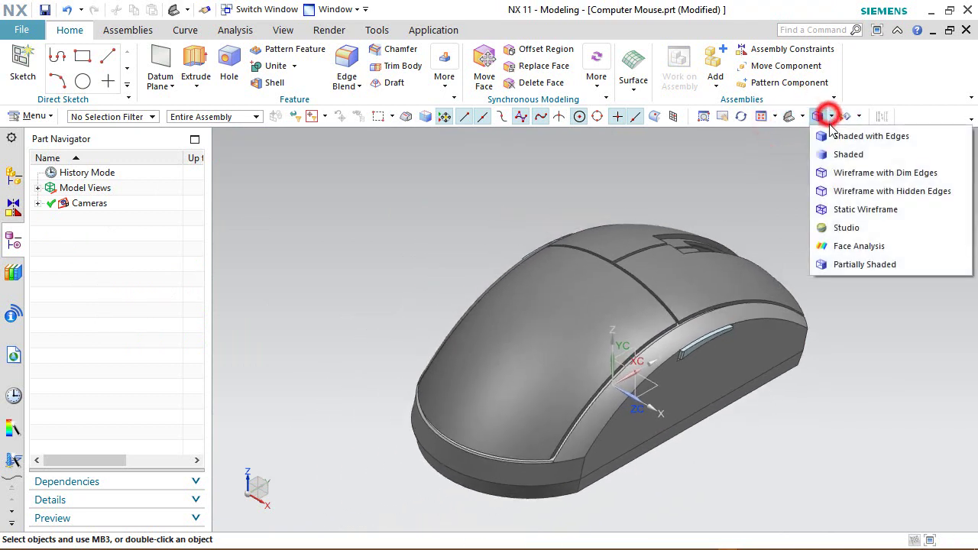
left_click(328, 30)
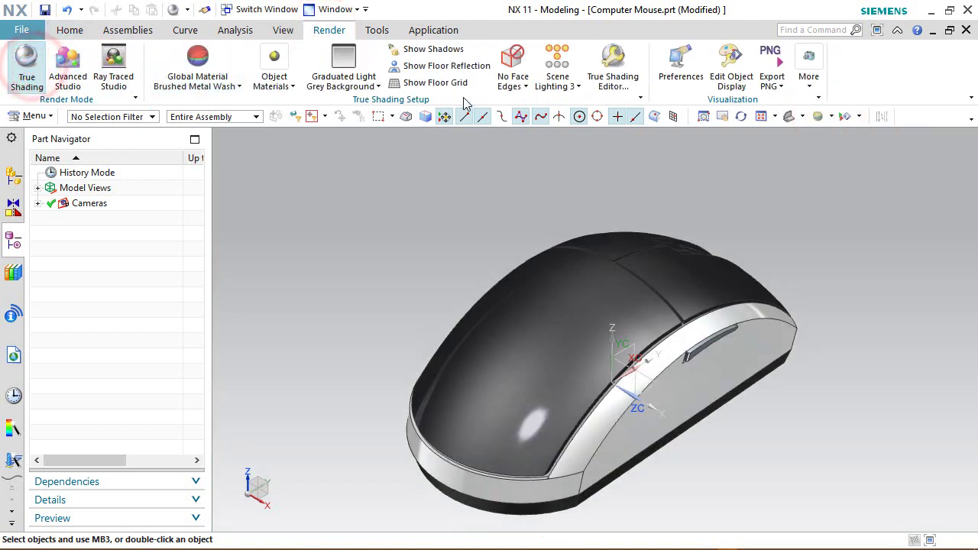
left_click(526, 84)
left_click(531, 125)
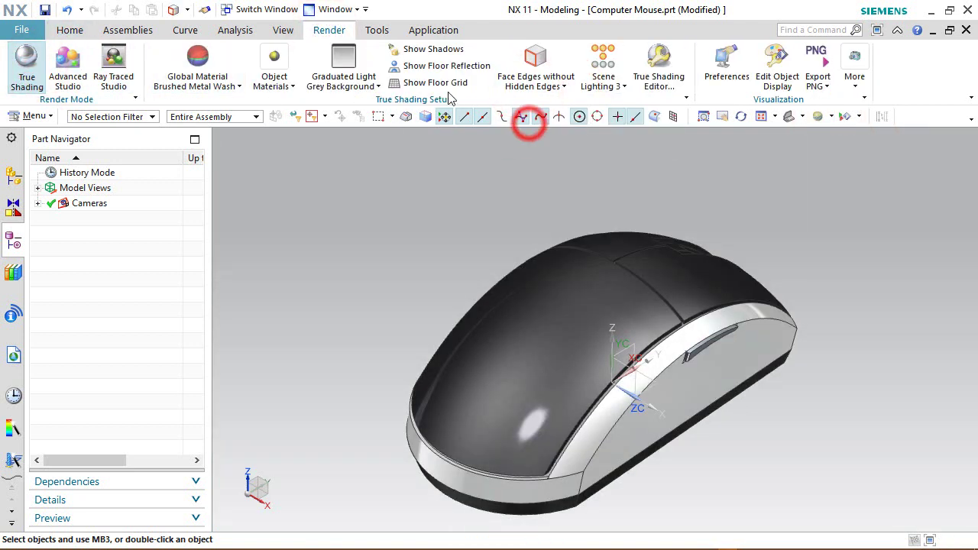
left_click(536, 79)
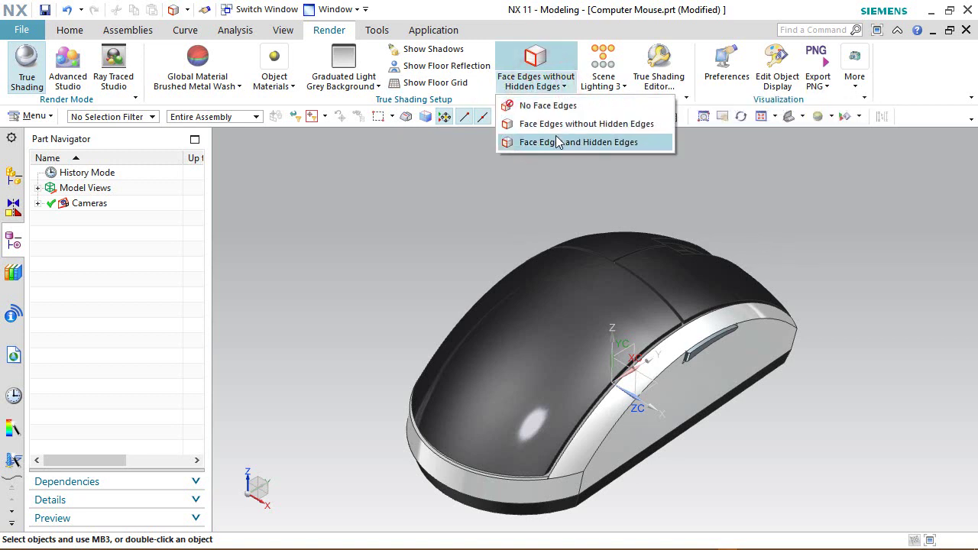
left_click(197, 81)
Save the Computer Mouse assembly and close it together with its components
left_click(67, 30)
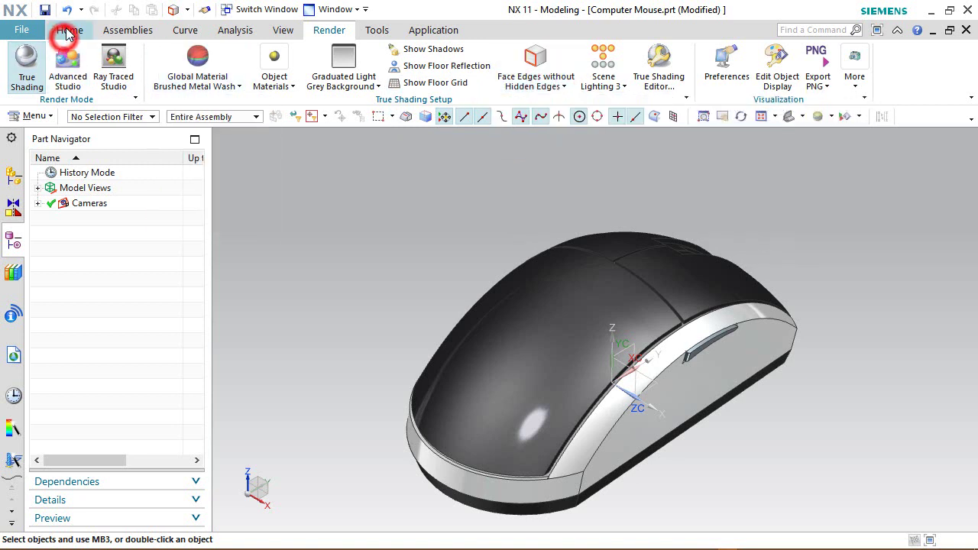
left_click(67, 30)
left_click(45, 9)
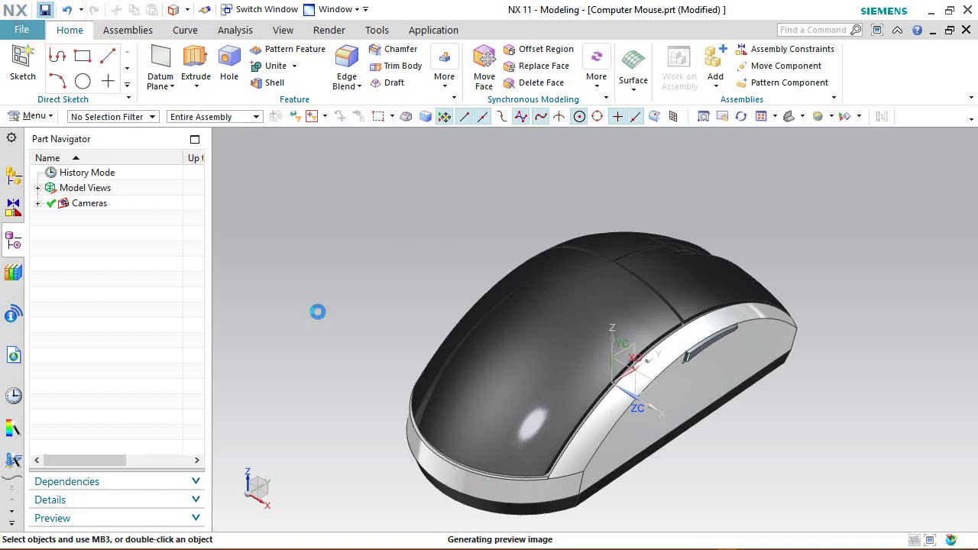
left_click(343, 197)
left_click(965, 29)
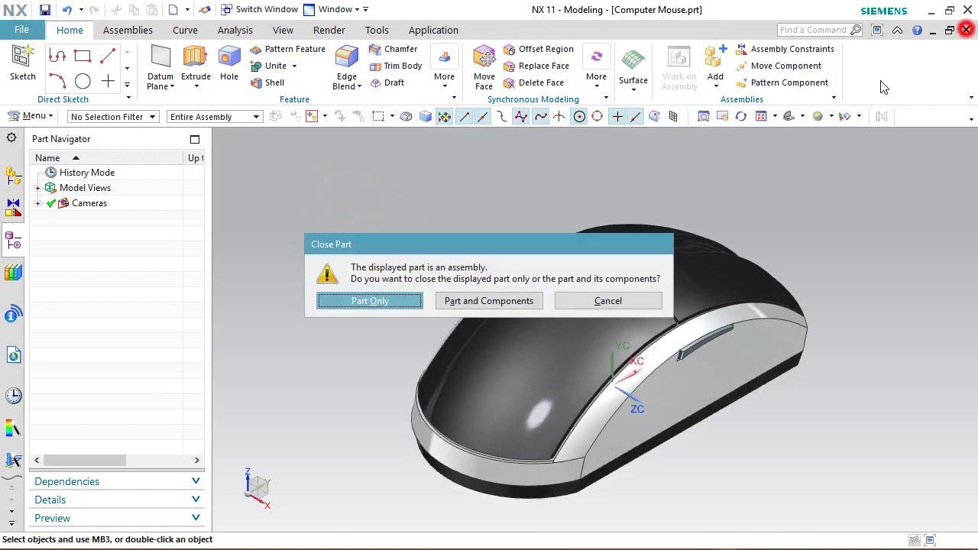
left_click(459, 301)
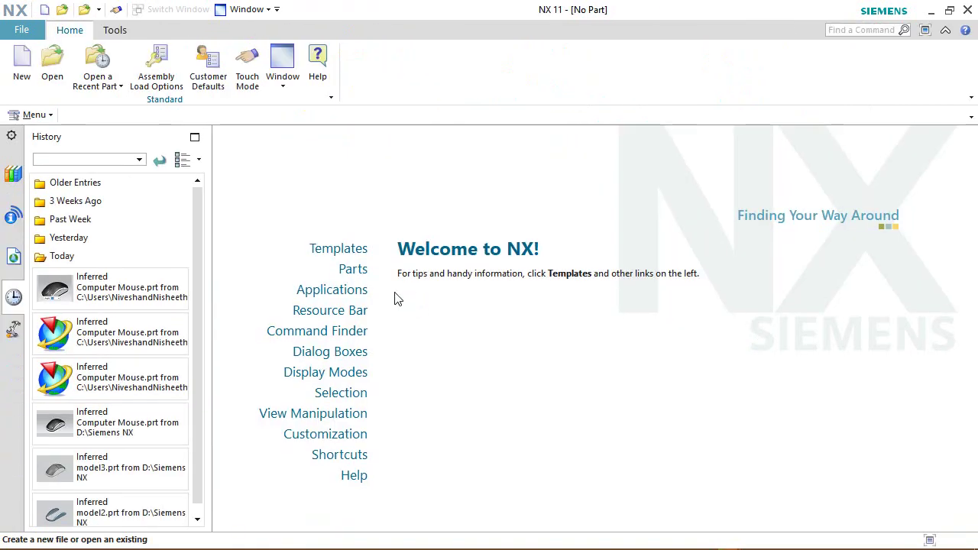
Create a new inch Model part named Wheel.prt in the Computer Mouse folder
left_click(18, 64)
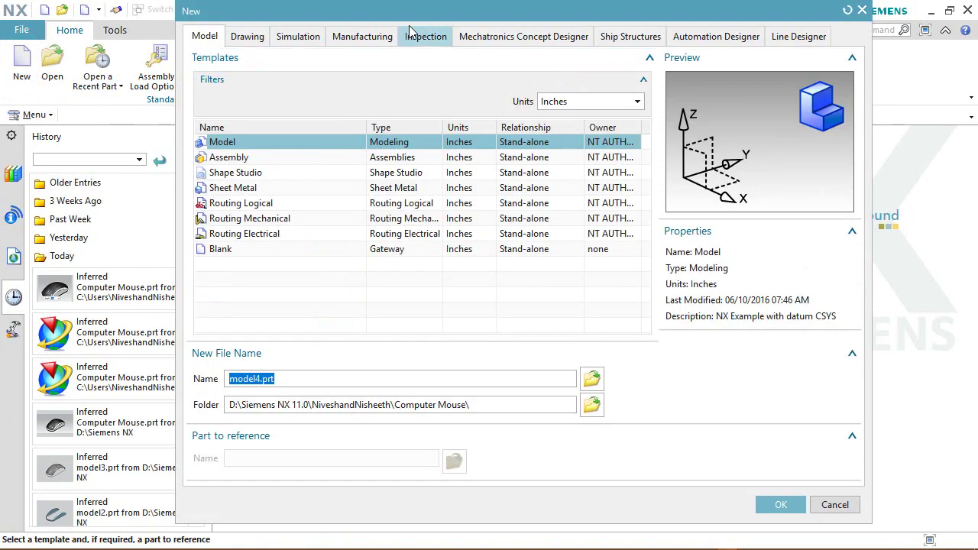
left_click_drag(431, 16, 449, 34)
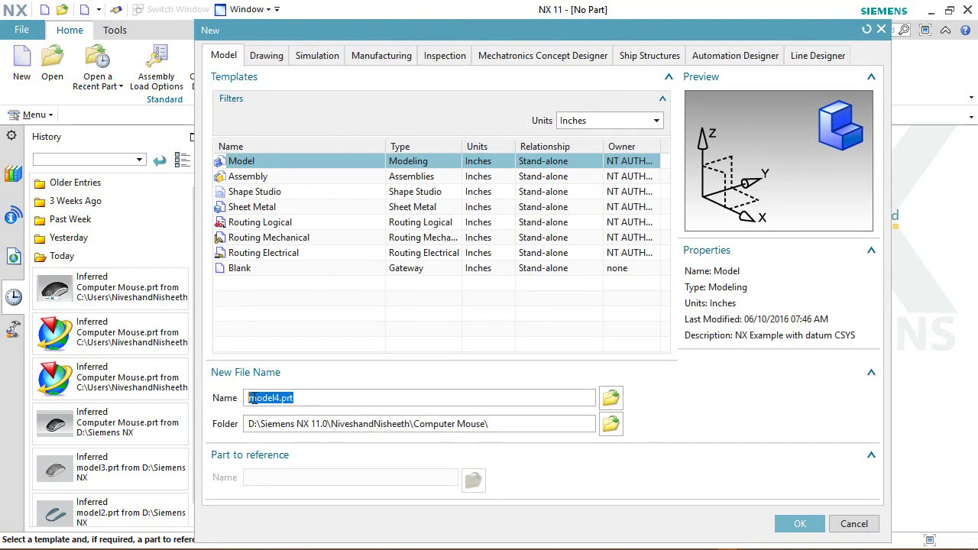
left_click_drag(246, 399, 276, 398)
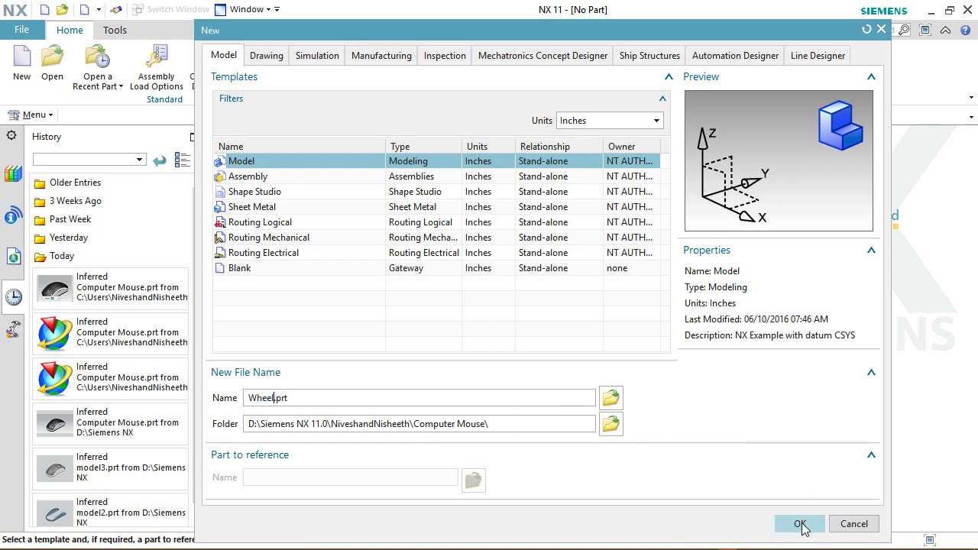
left_click(800, 525)
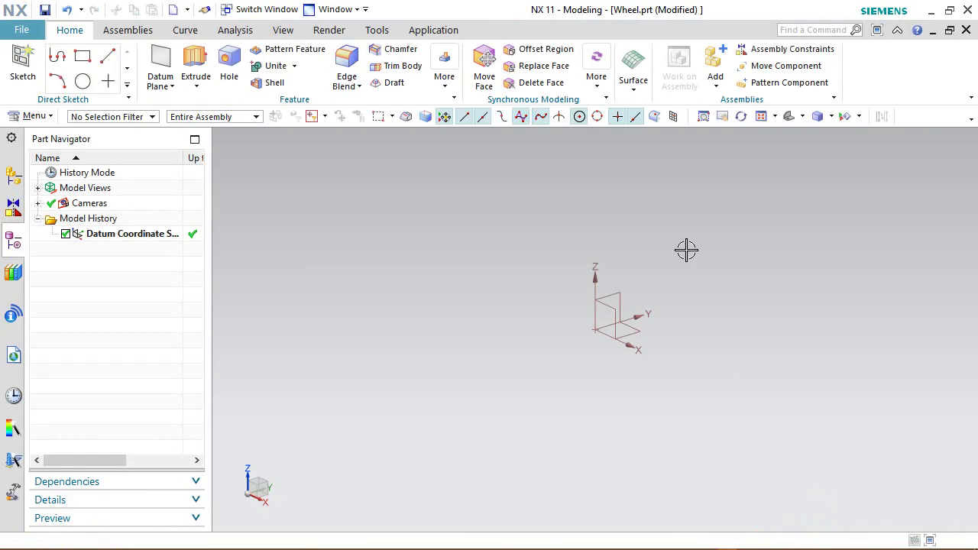
Set the drafting dimension units to fractional numerical display with 5 decimal places
left_click(802, 116)
left_click(833, 137)
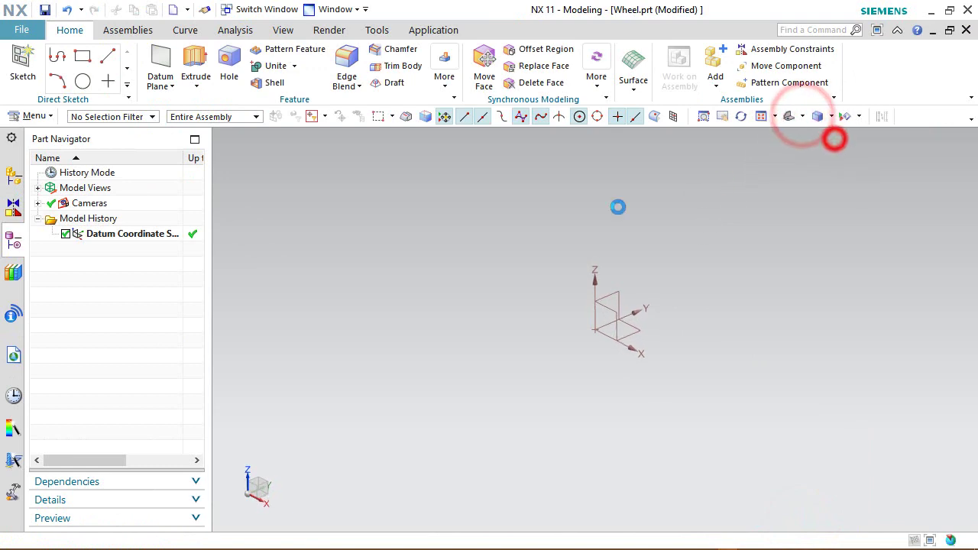
left_click(19, 29)
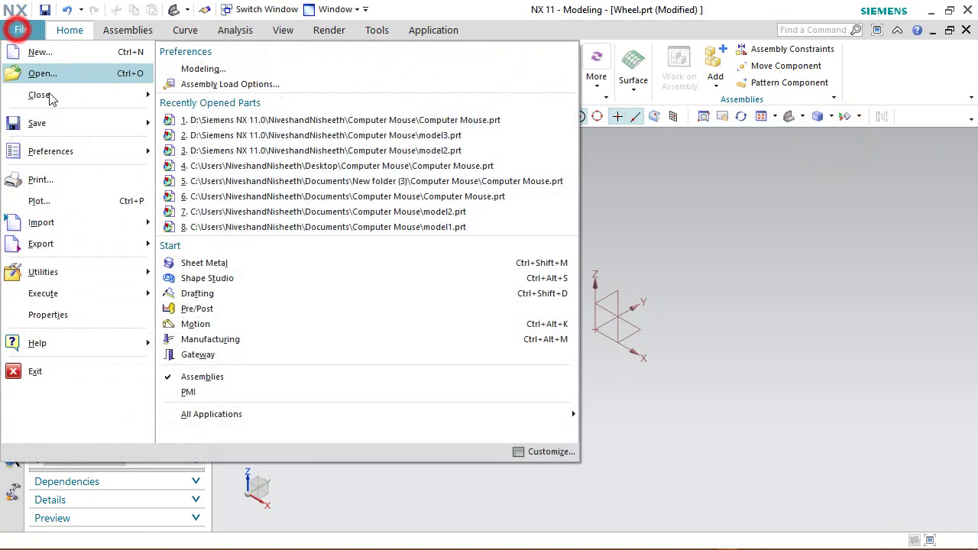
left_click(84, 151)
left_click(208, 165)
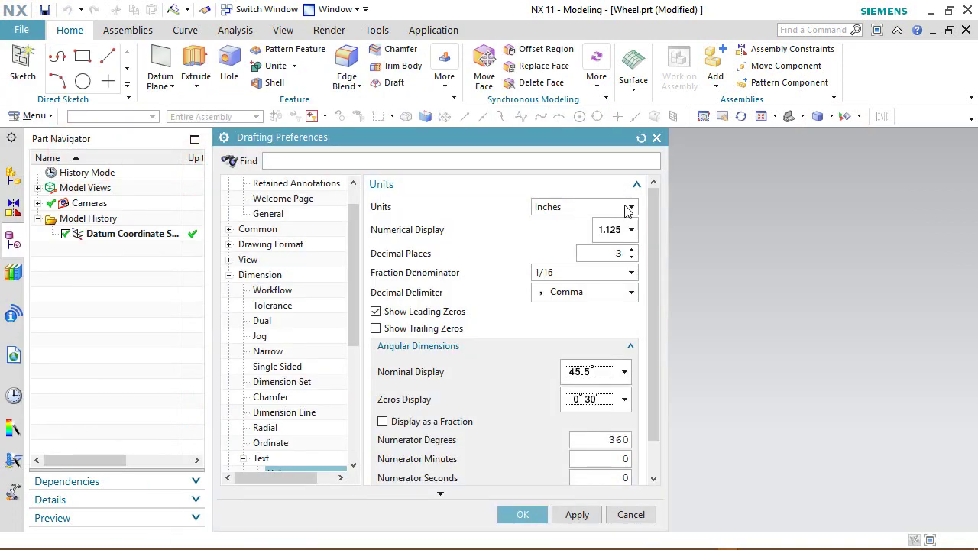
left_click(621, 318)
left_click(629, 253)
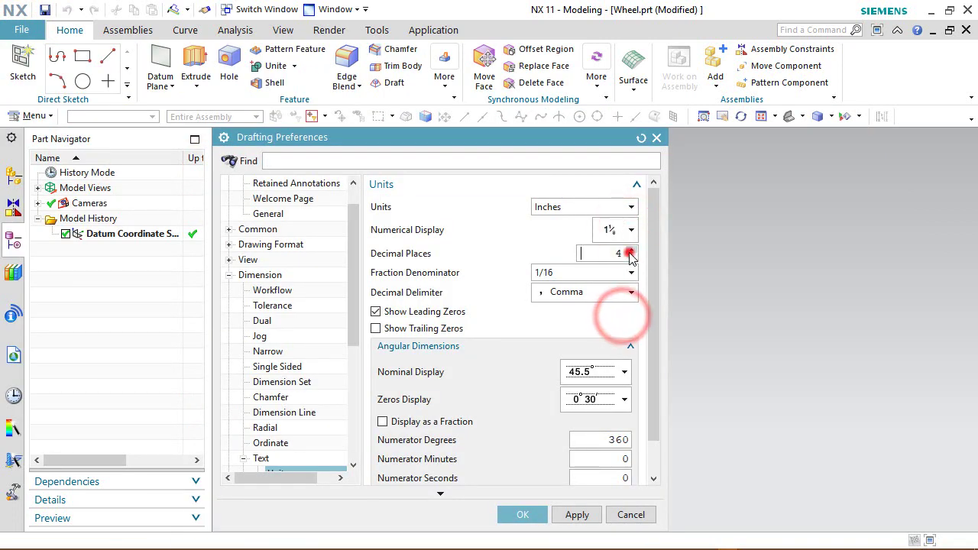
Set the fraction denominator to 1/32 and the decimal delimiter to Period, and accept the drafting preferences
left_click(631, 273)
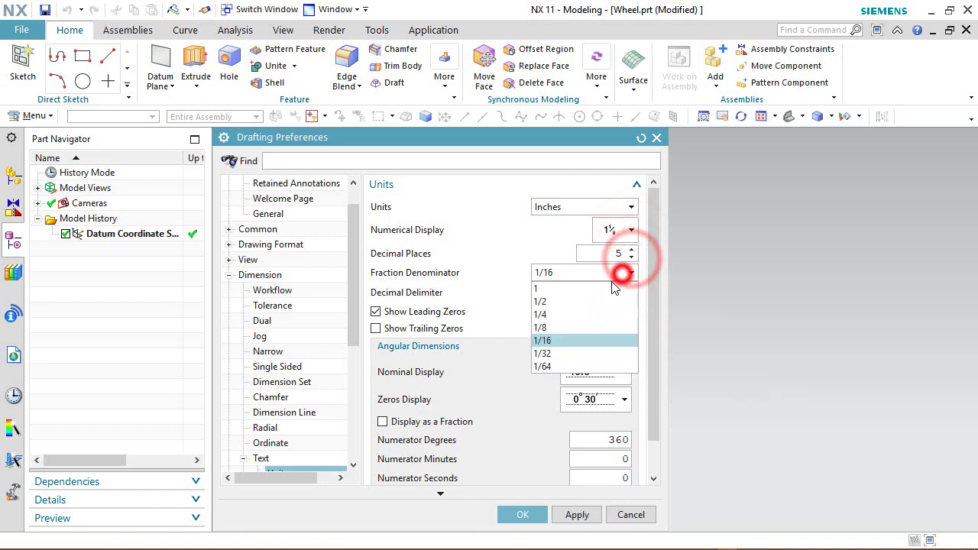
left_click(553, 367)
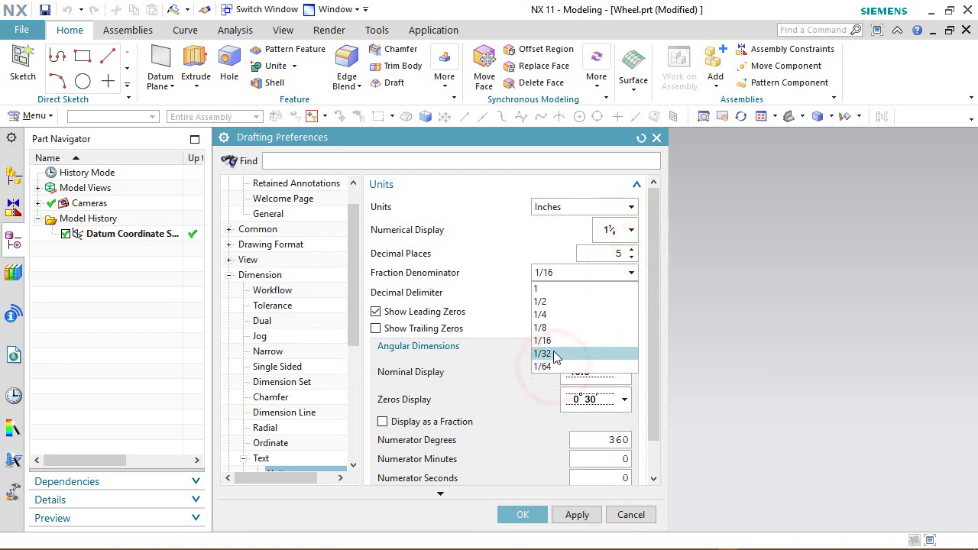
left_click(553, 353)
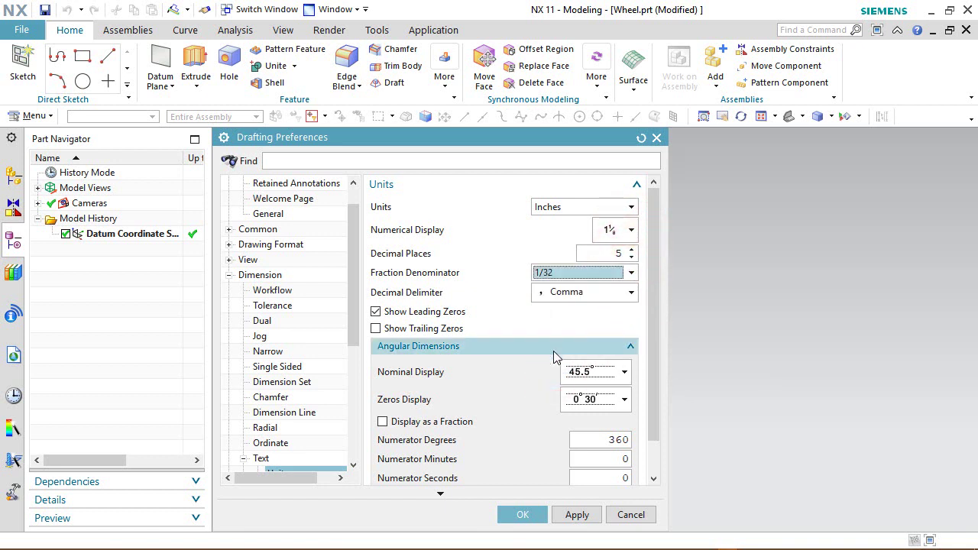
left_click(552, 294)
left_click(555, 308)
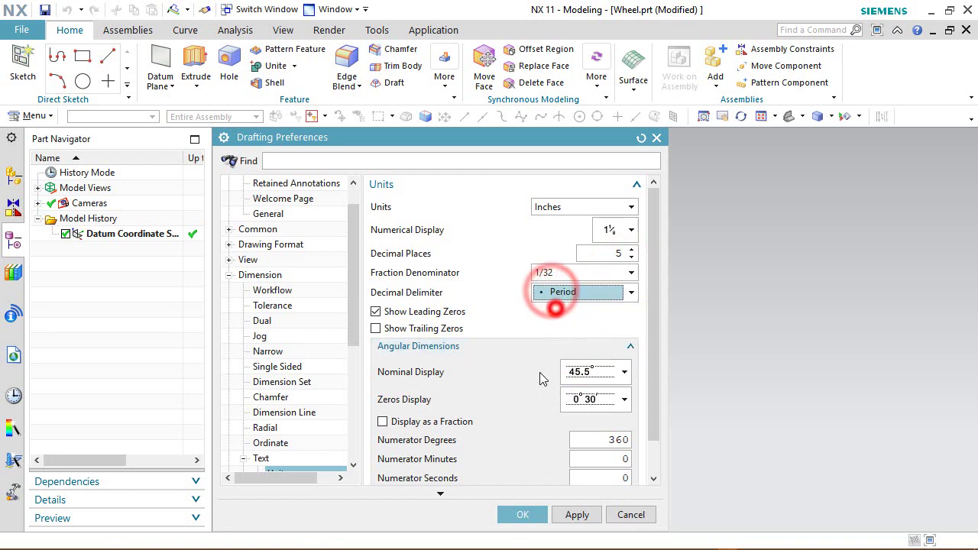
left_click(526, 513)
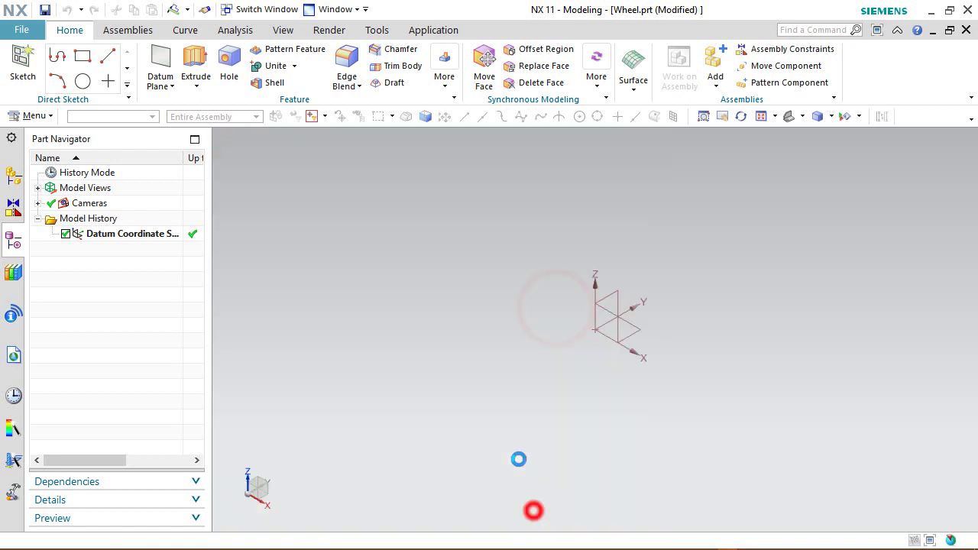
Start an on-plane sketch on the XZ plane of the datum coordinate system
left_click(492, 251)
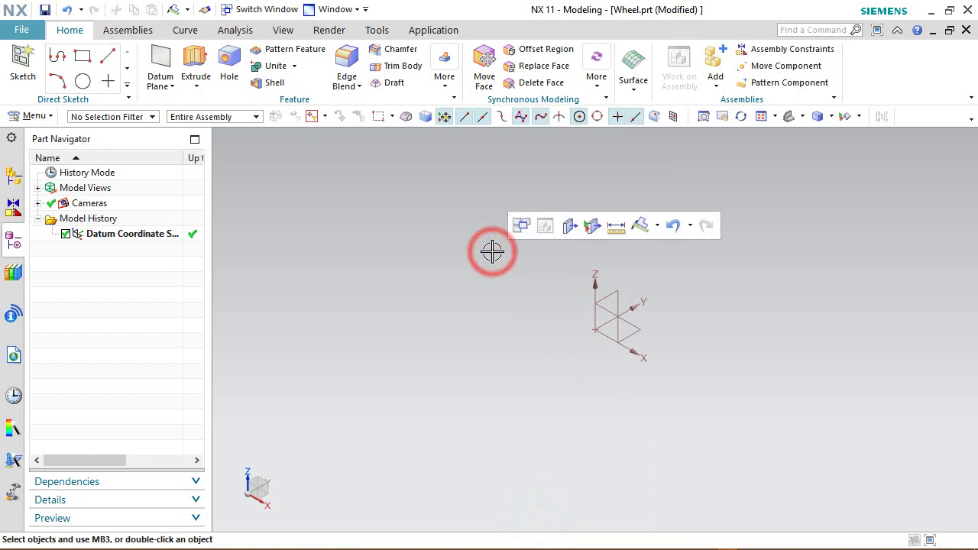
left_click(23, 61)
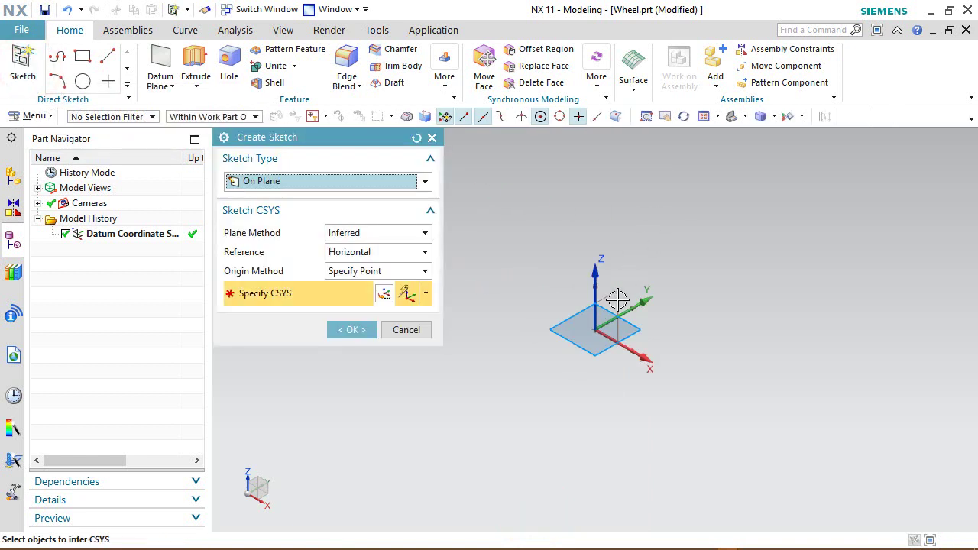
left_click(613, 312)
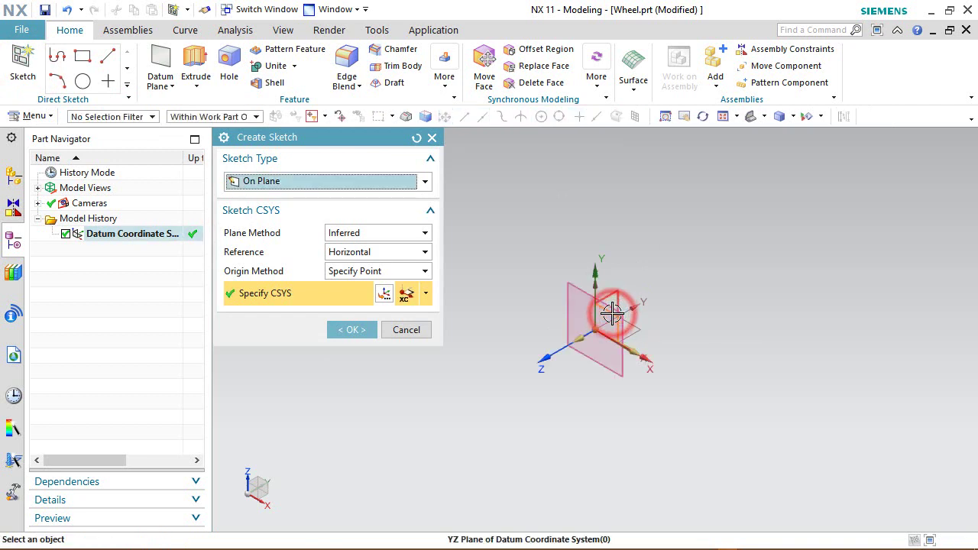
left_click(351, 330)
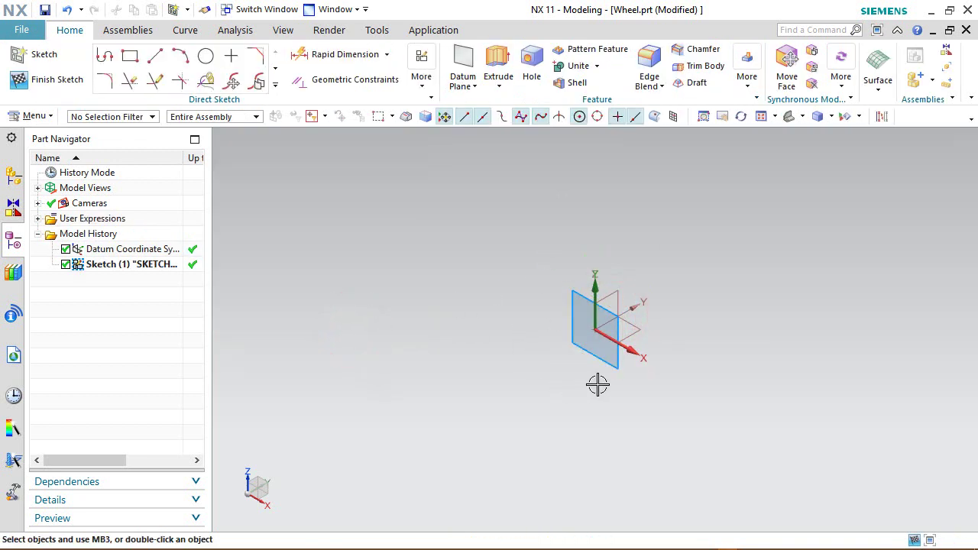
Draw a horizontal line about 2 3/4 in long along the sketch's X axis, spanning both sides of the origin
middle_click_drag(669, 384, 718, 336)
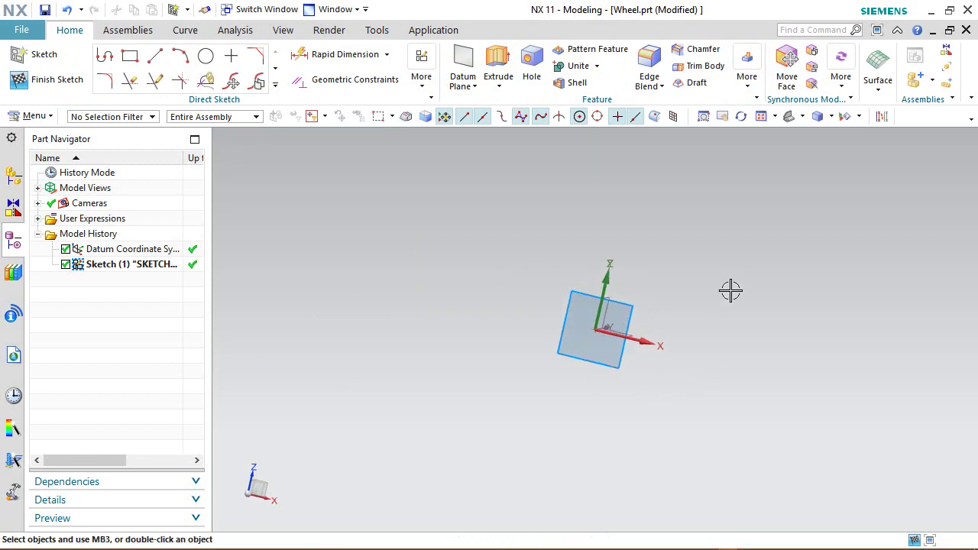
right_click_drag(731, 290, 705, 289)
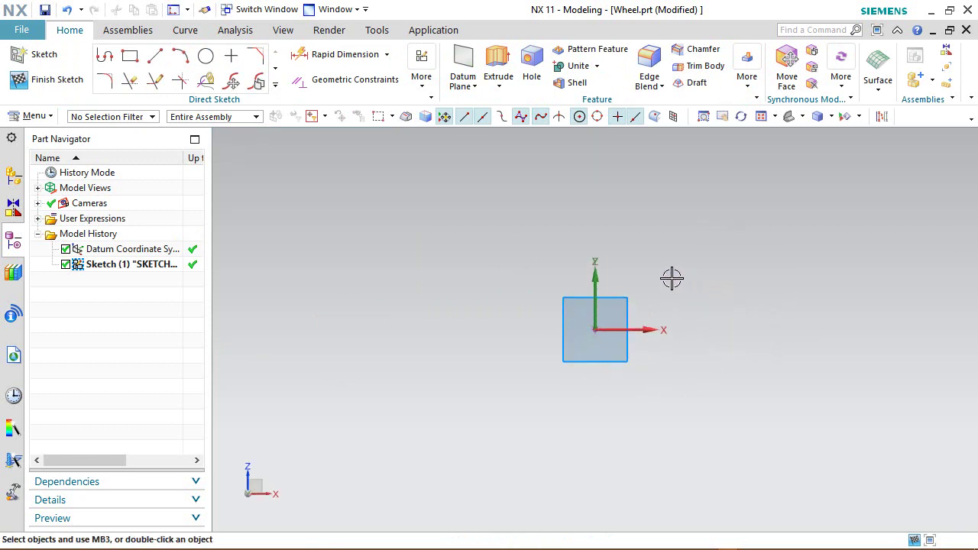
left_click(156, 58)
left_click(498, 330)
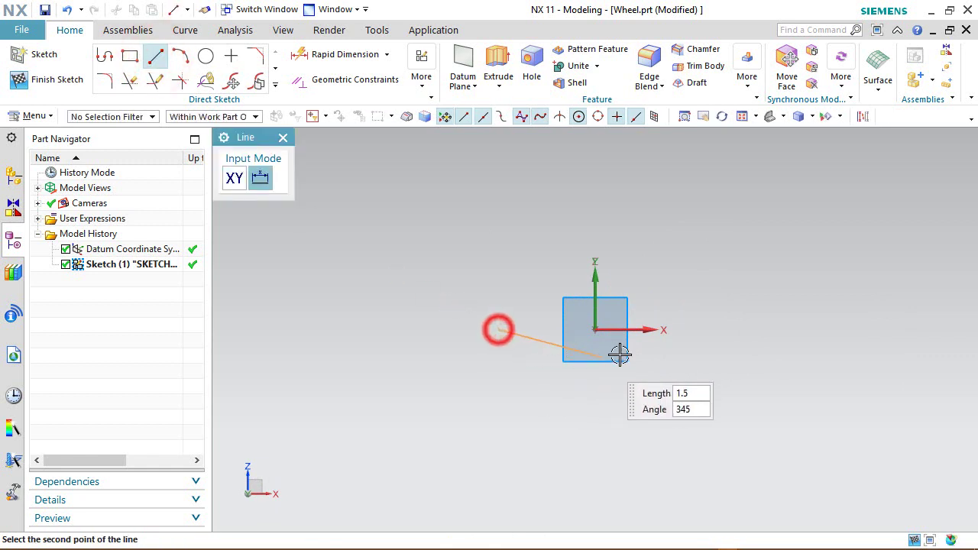
left_click(694, 329)
right_click(709, 256)
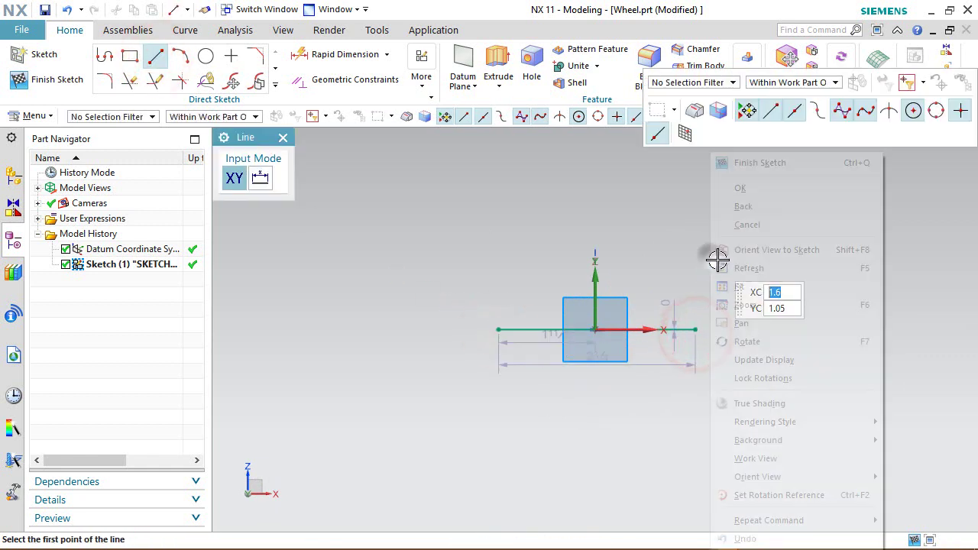
left_click(749, 185)
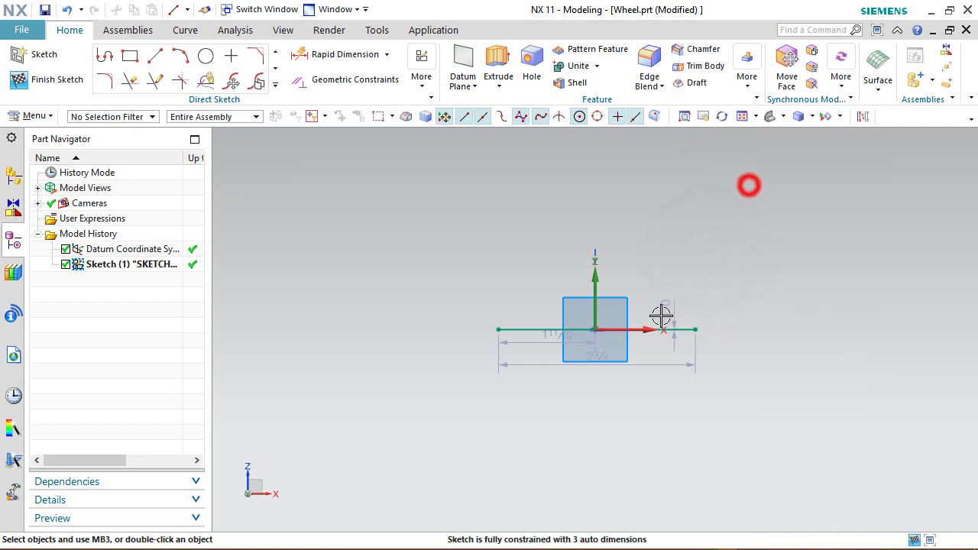
Constrain the horizontal line's midpoint onto the sketch's vertical axis with a Point on Curve constraint
left_click(591, 329)
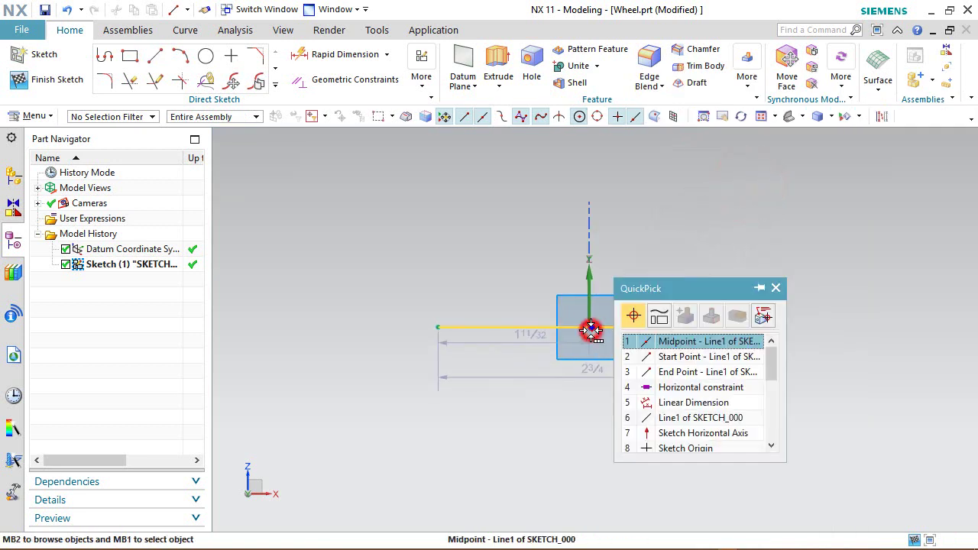
left_click(655, 339)
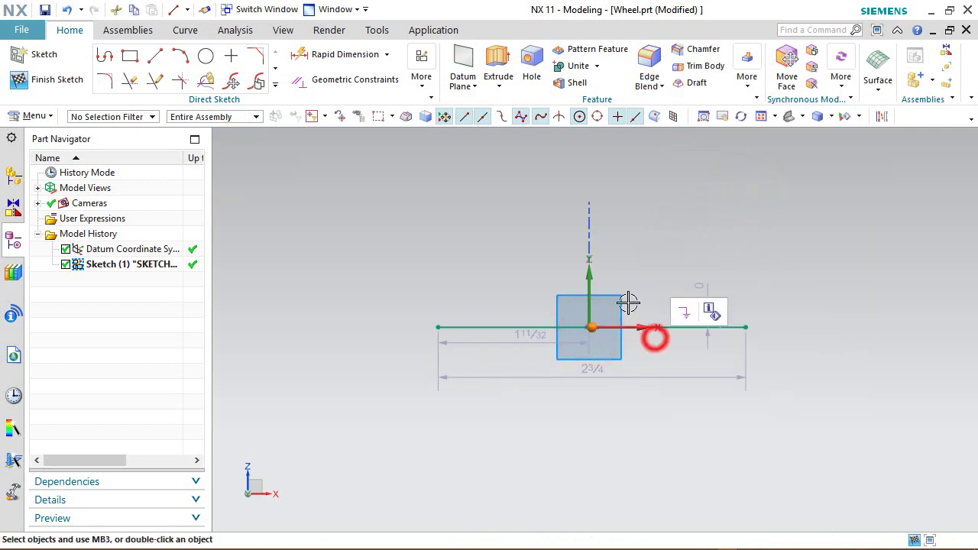
left_click(589, 279)
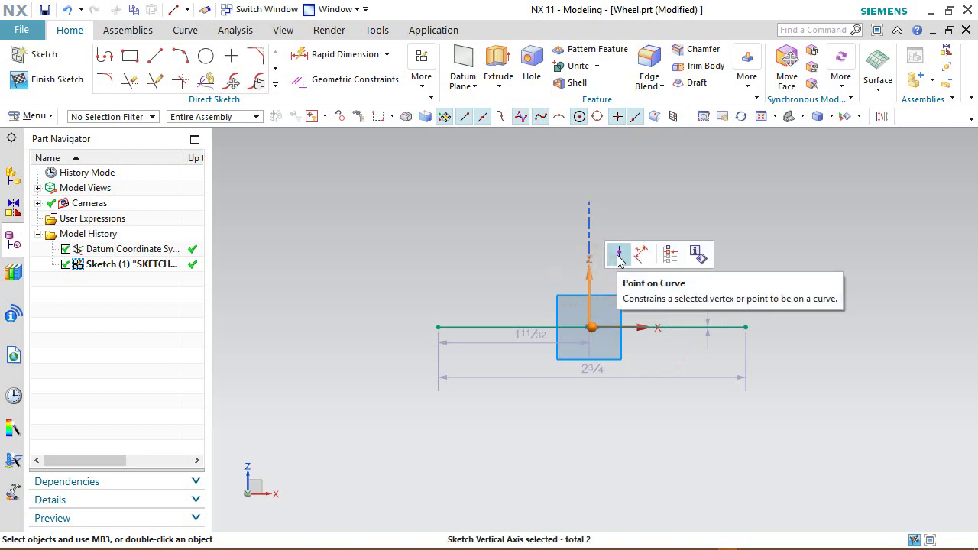
left_click(619, 256)
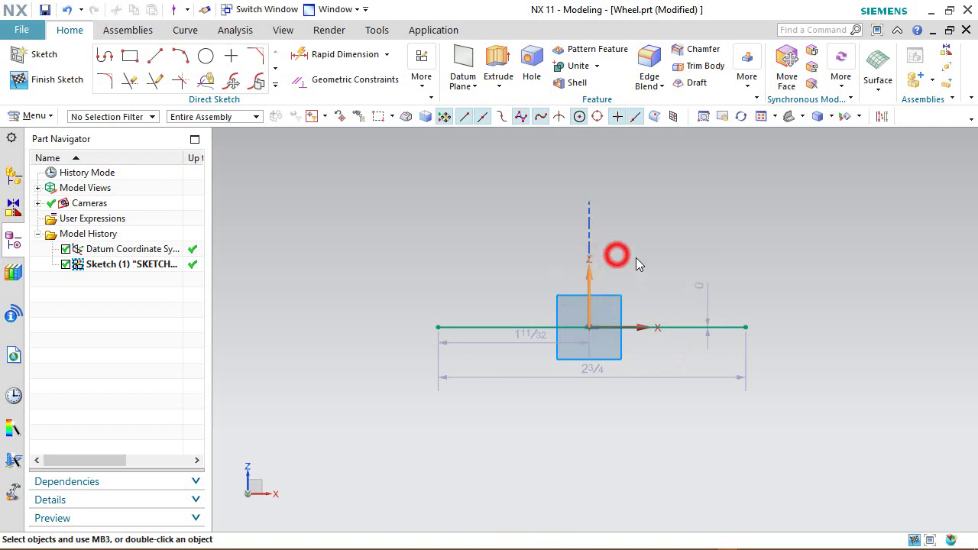
Set the horizontal line's length to 1/4 in and move its dimension text between the extension lines
left_click(585, 350)
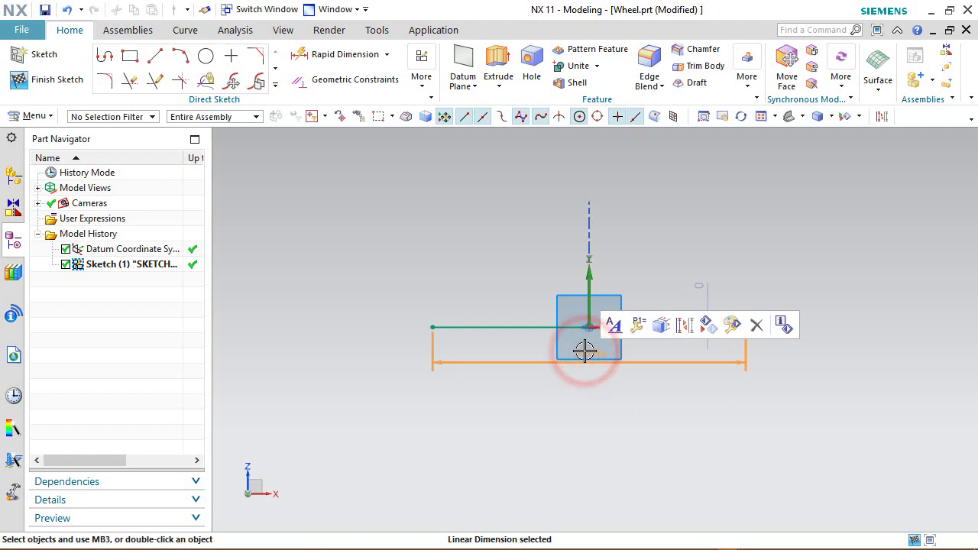
left_click(585, 351)
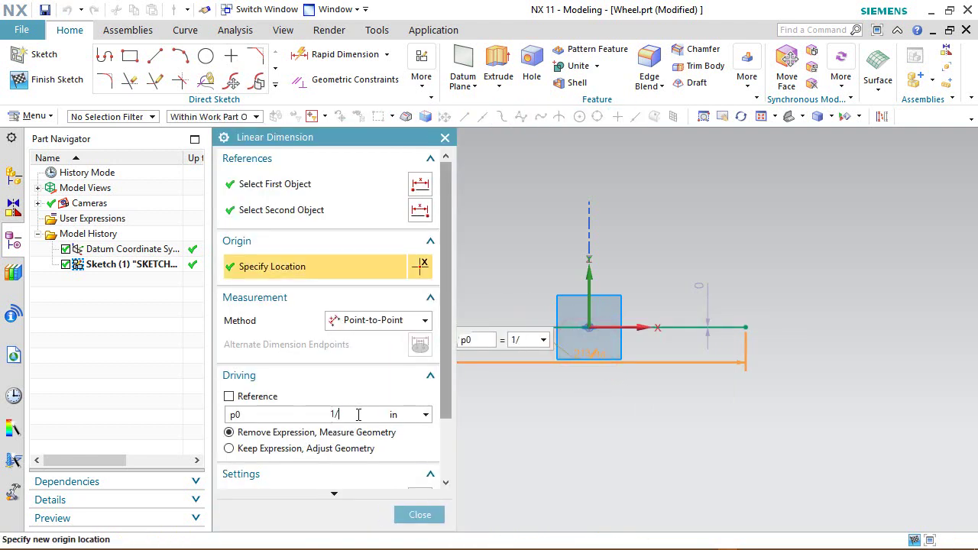
type("1/4")
key("Return")
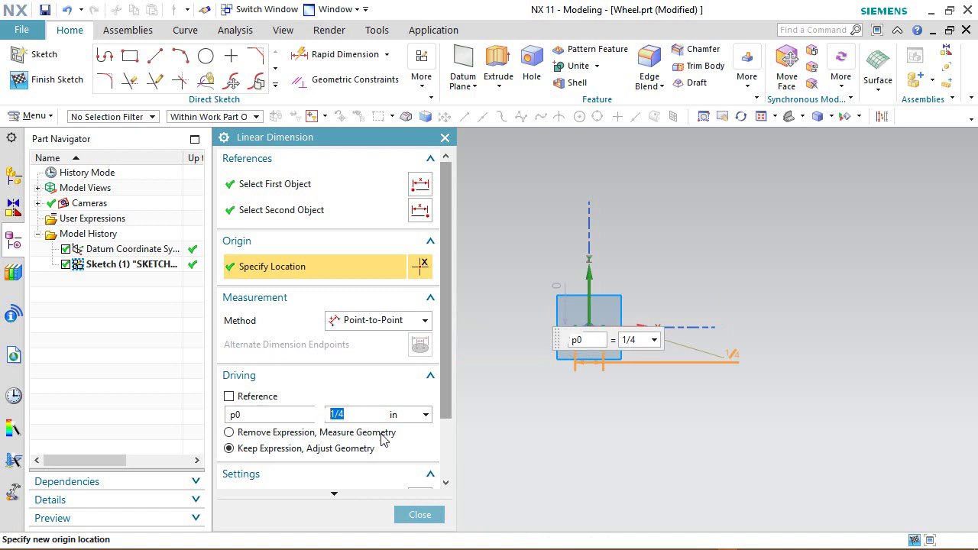
left_click(432, 516)
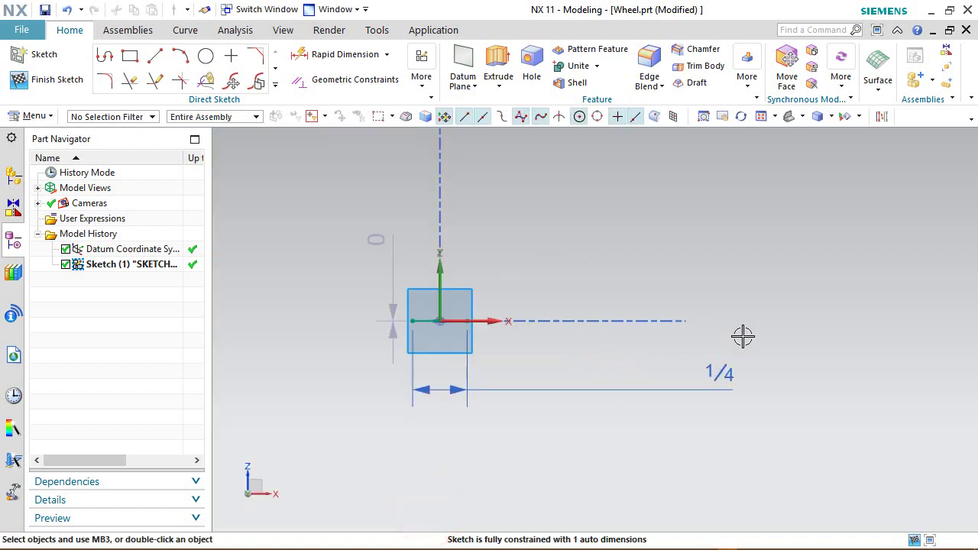
left_click(712, 384)
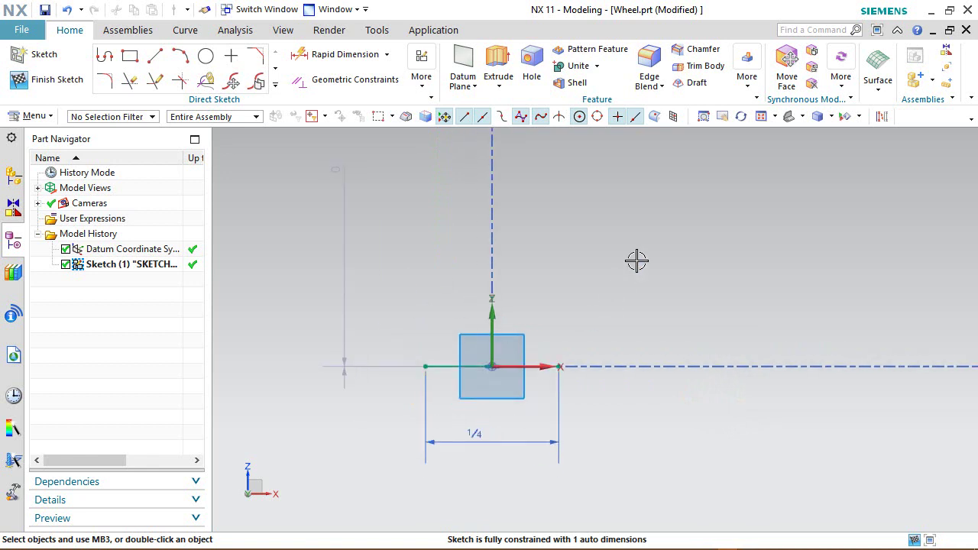
Draw a 3/16 in vertical line up from each end of the base line, with both tops at the same height
left_click(156, 59)
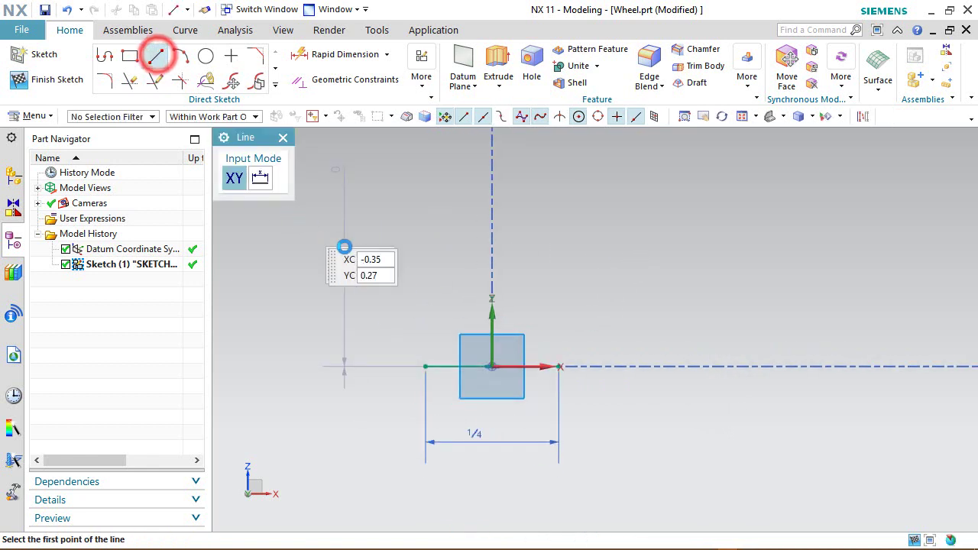
left_click(424, 366)
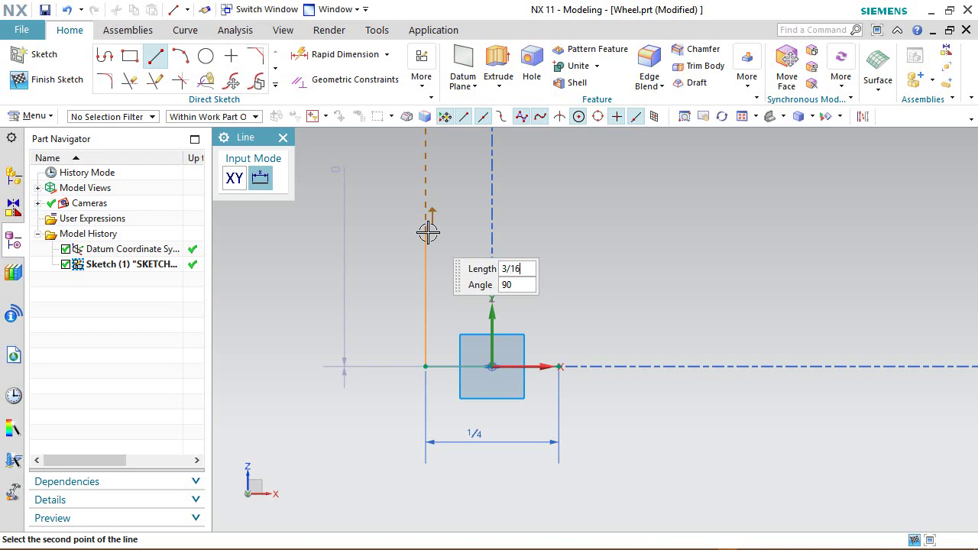
left_click(428, 232)
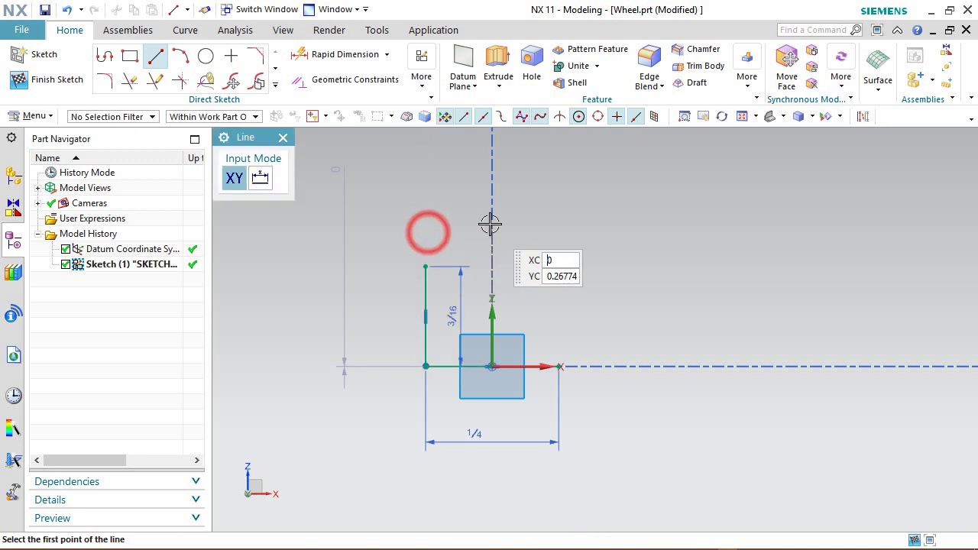
left_click(562, 362)
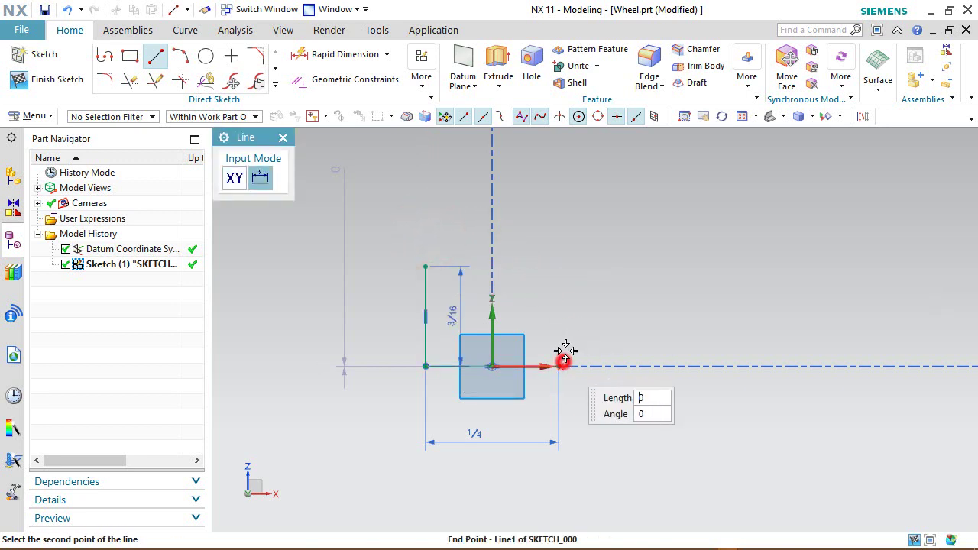
left_click(564, 265)
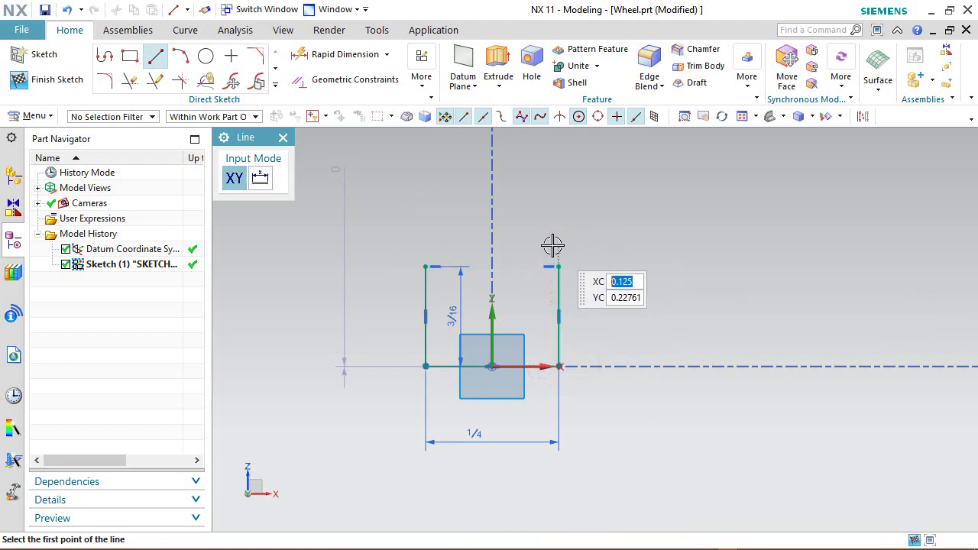
Close the profile with an upward-bulging three-point arc of about 0.13 in radius joining the tops of the two vertical lines
left_click(183, 60)
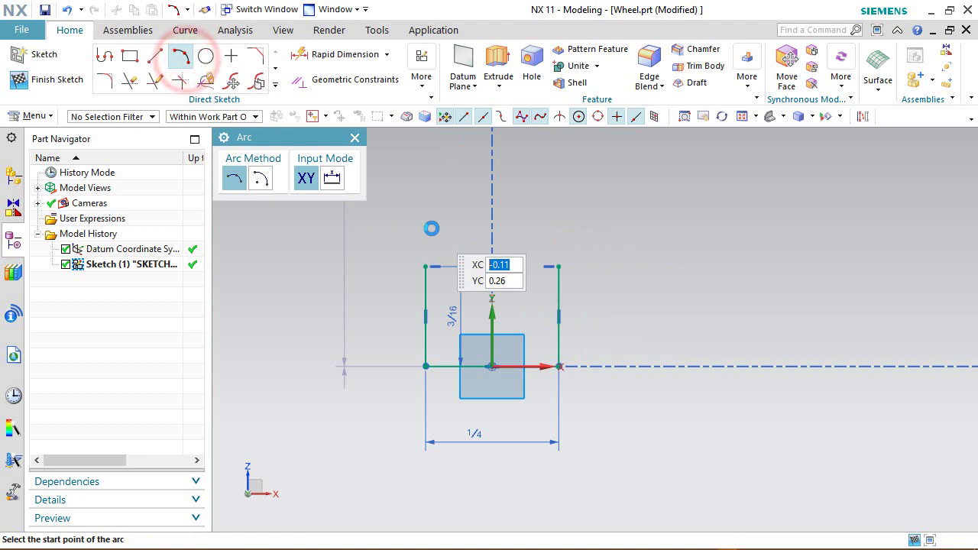
left_click(424, 265)
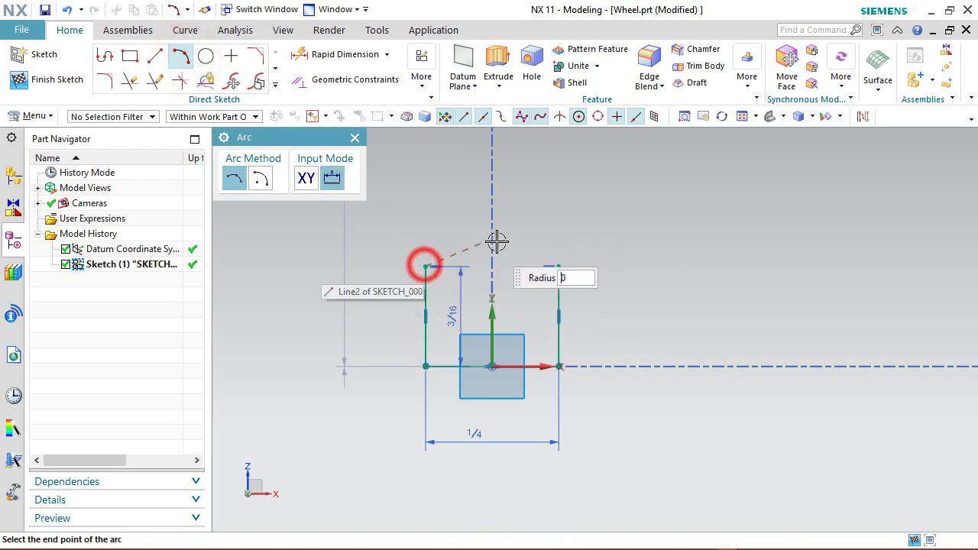
left_click(557, 266)
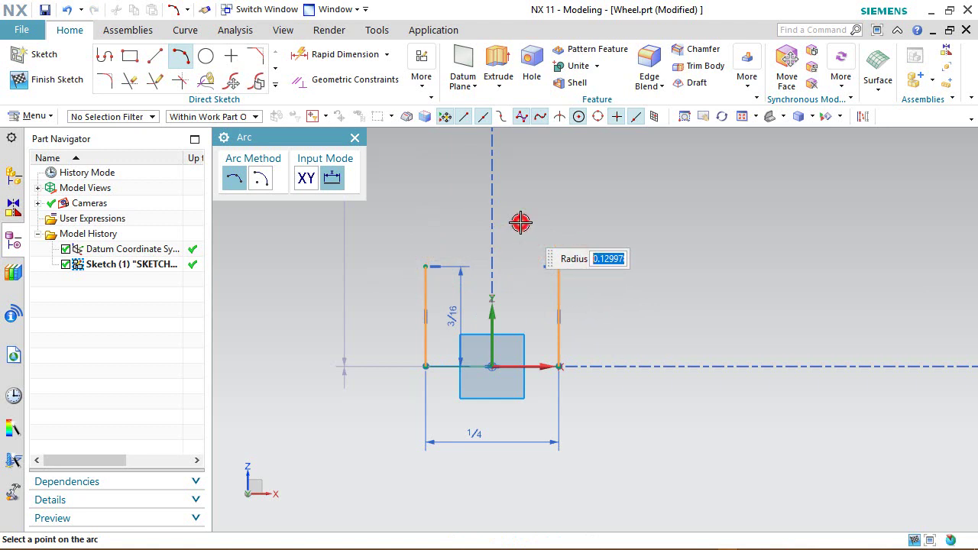
left_click(520, 222)
right_click(378, 191)
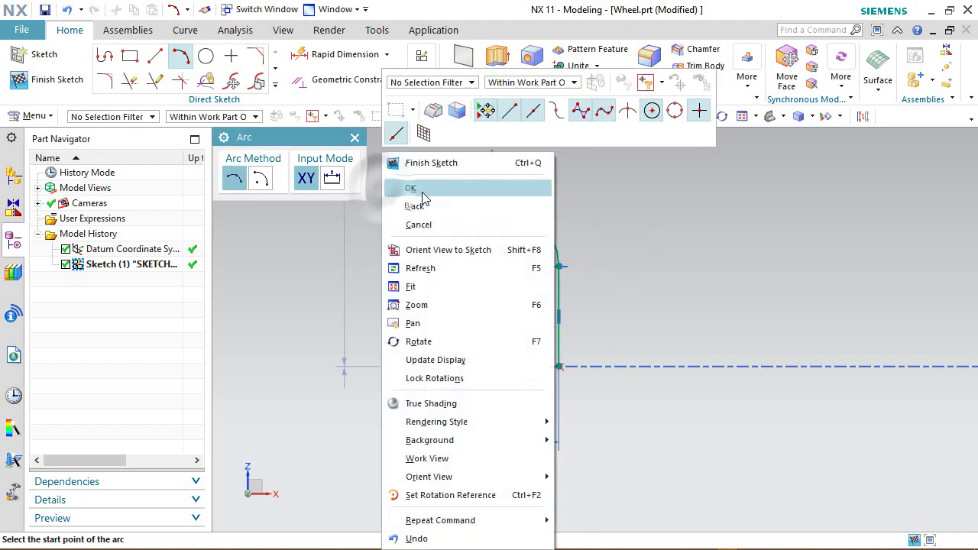
left_click(422, 193)
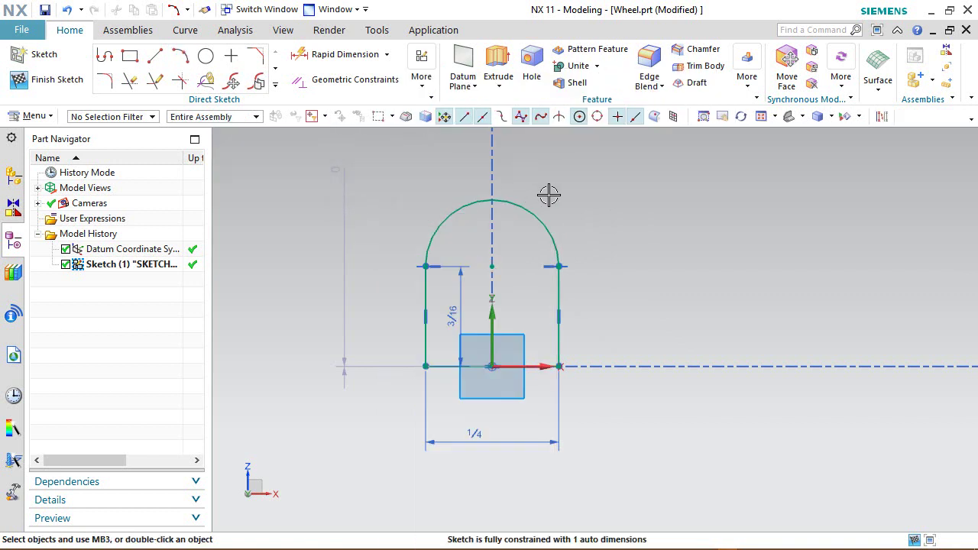
Constrain the arc's two end points to be horizontally aligned
left_click(558, 291)
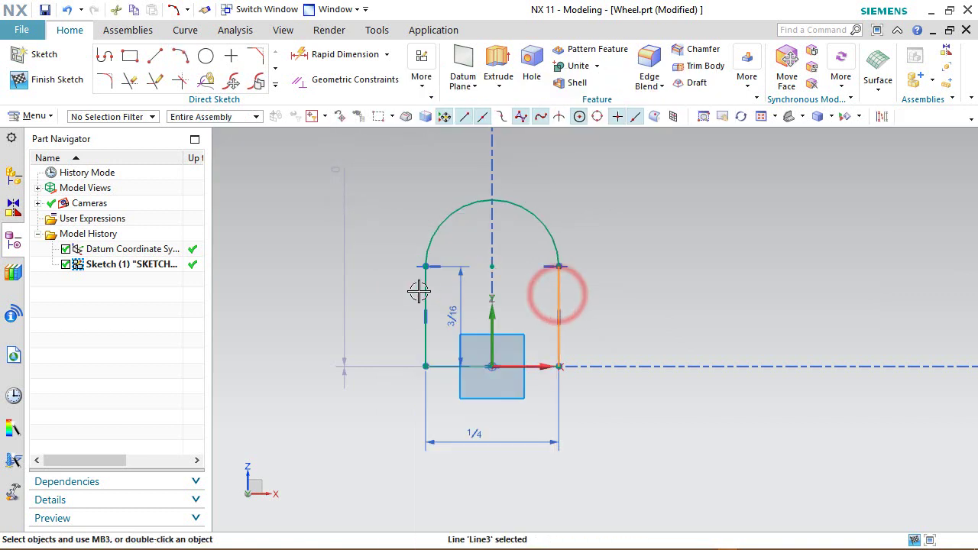
left_click(603, 251)
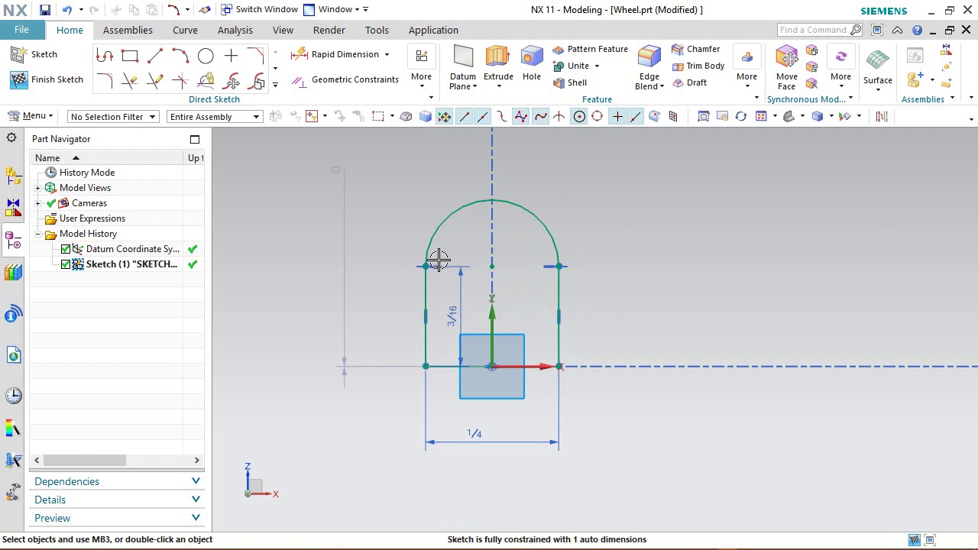
left_click(429, 262)
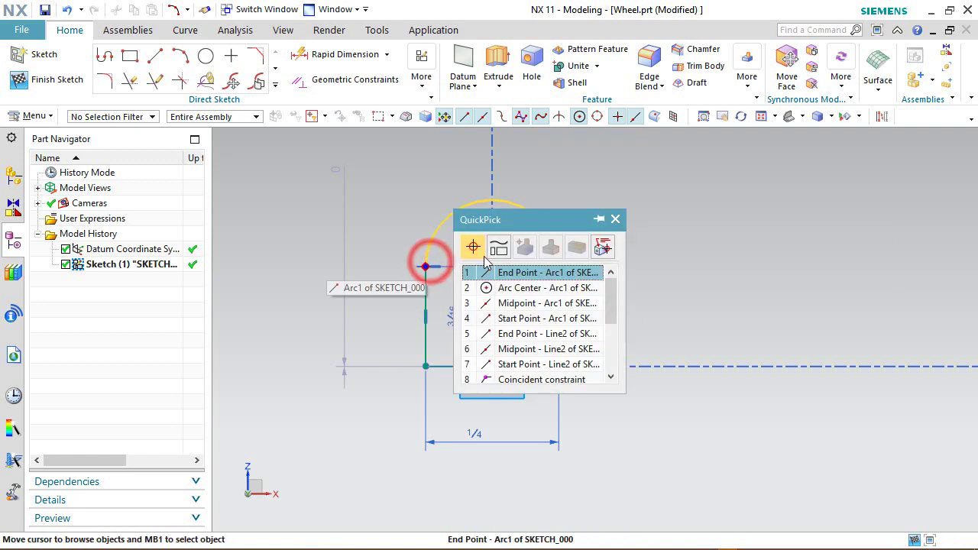
left_click(541, 271)
left_click(559, 267)
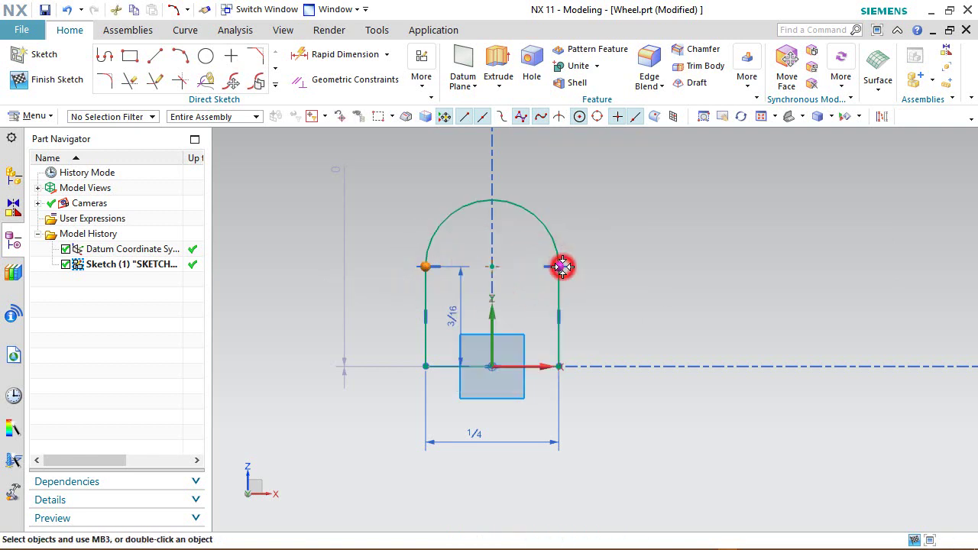
left_click(616, 241)
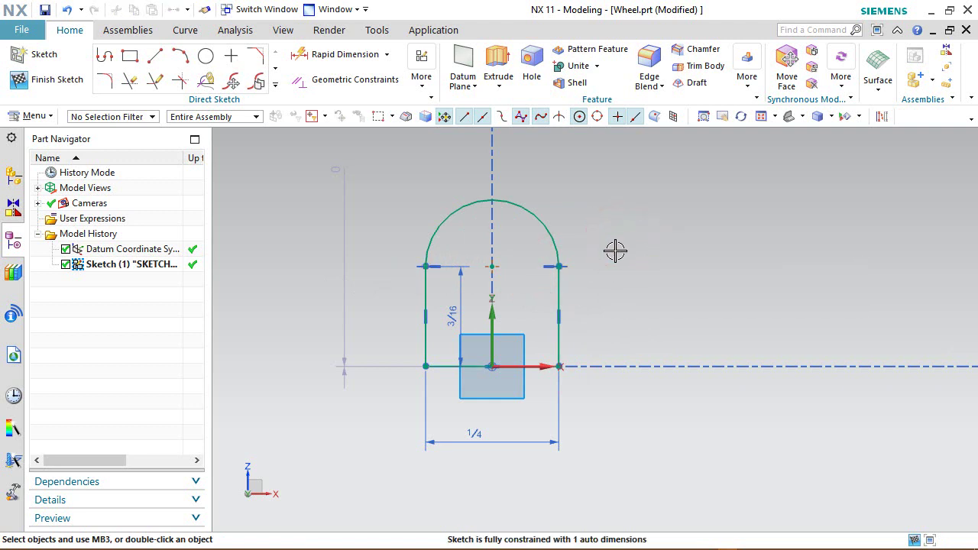
Move the profile up off the X axis and constrain its base line collinear with the sketch's horizontal axis
left_click(498, 360)
left_click_drag(426, 366, 401, 305)
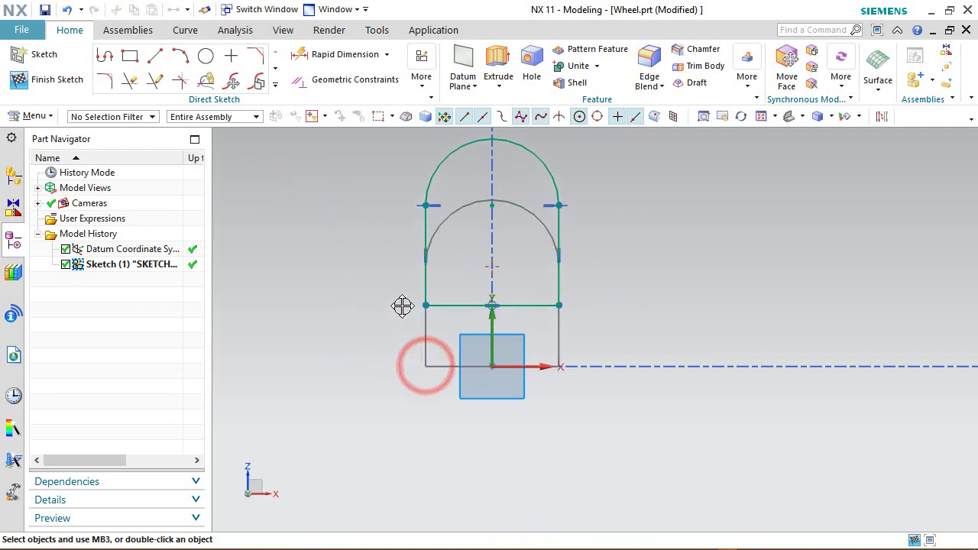
left_click(521, 307)
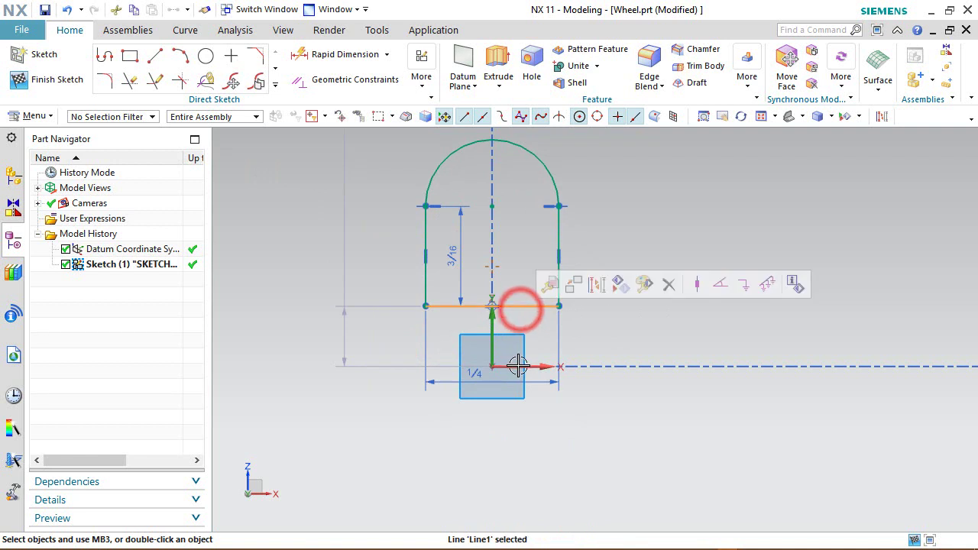
left_click(516, 366)
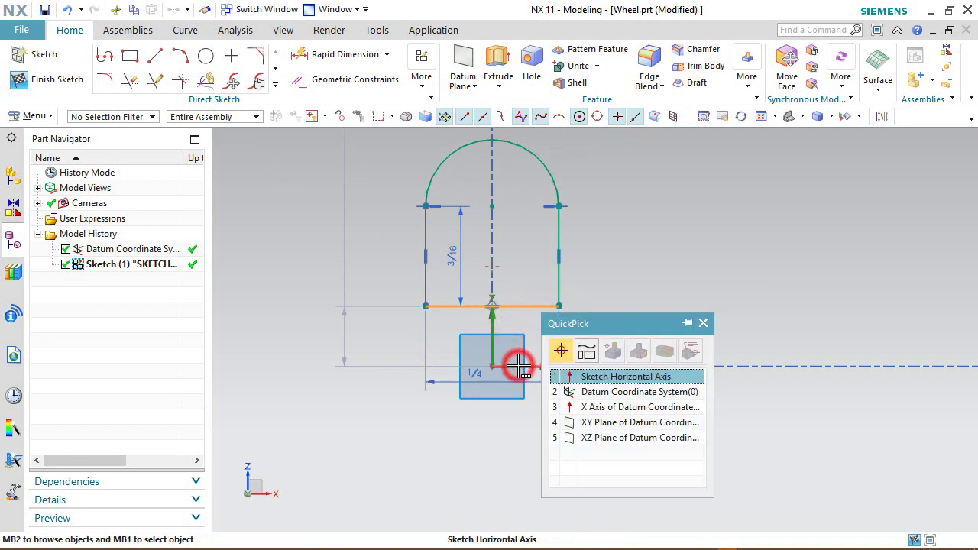
left_click(590, 373)
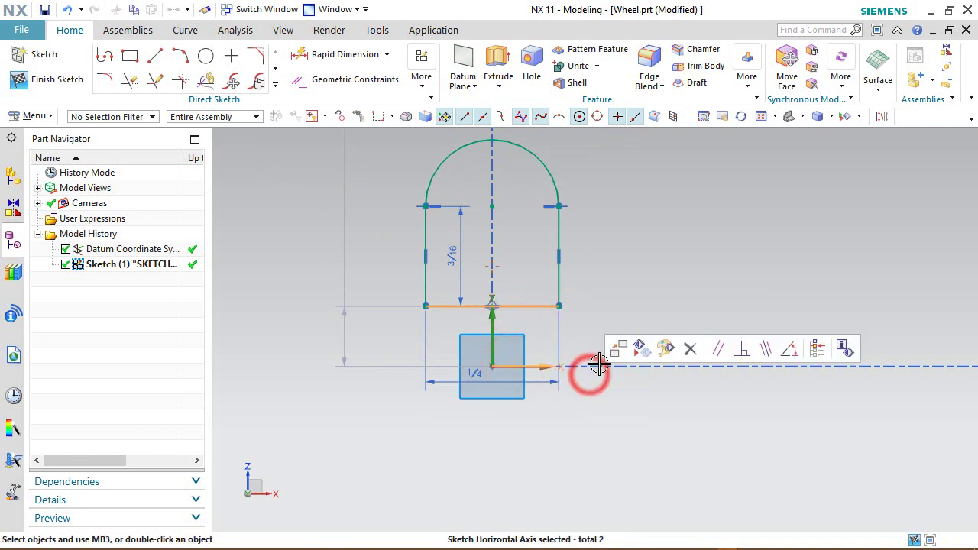
left_click(765, 353)
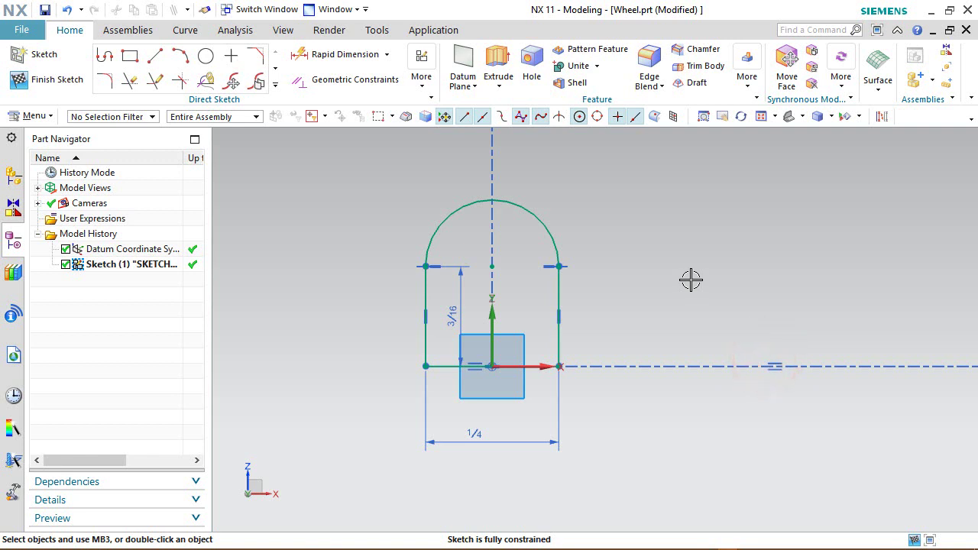
Finish the wheel profile sketch
left_click(413, 181)
right_click(663, 209)
left_click(713, 224)
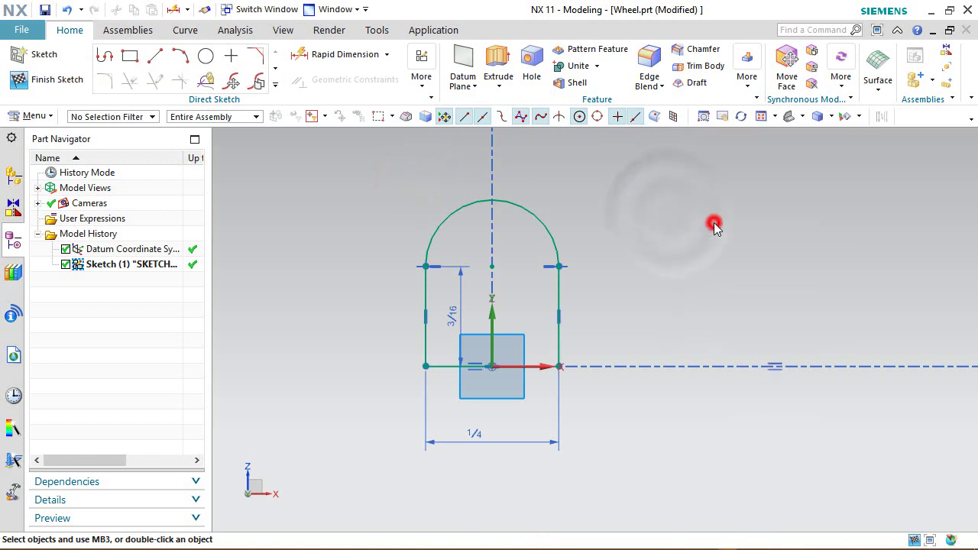
left_click(802, 119)
left_click(774, 116)
left_click(838, 133)
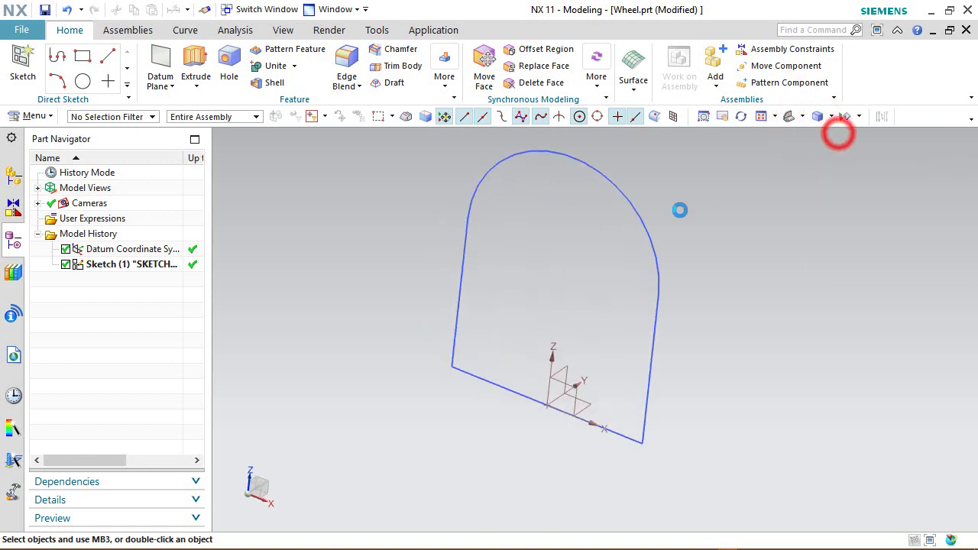
Revolve the closed arched profile 360 degrees about its straight base line
left_click(197, 86)
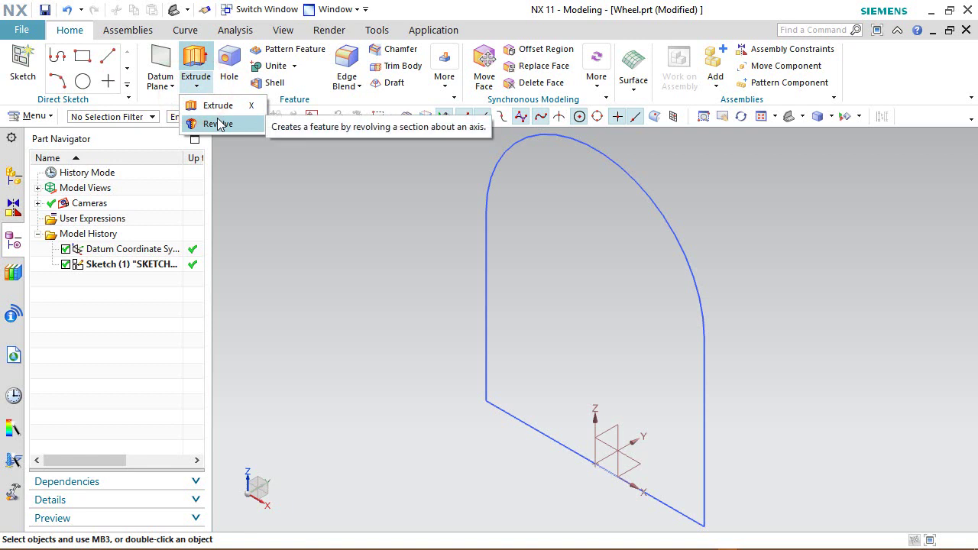
left_click(218, 124)
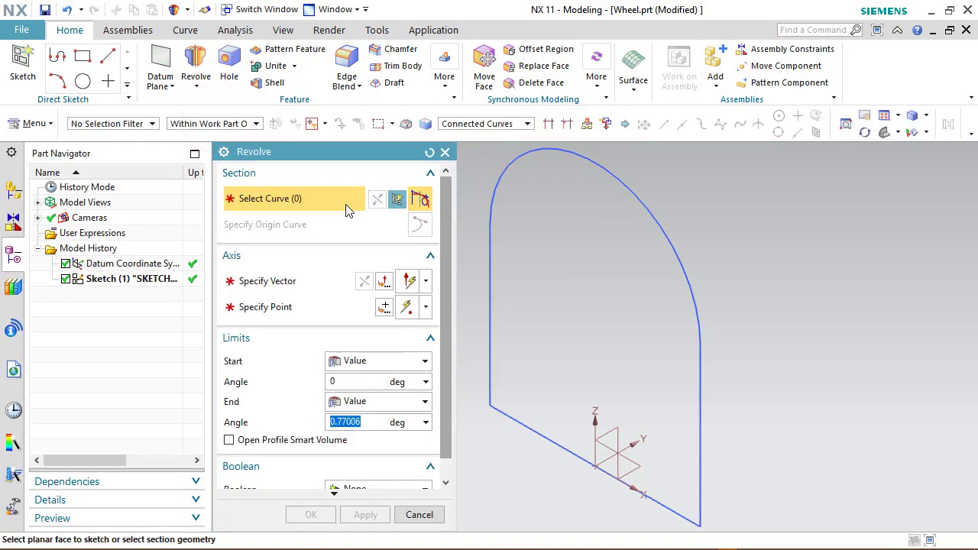
left_click(609, 165)
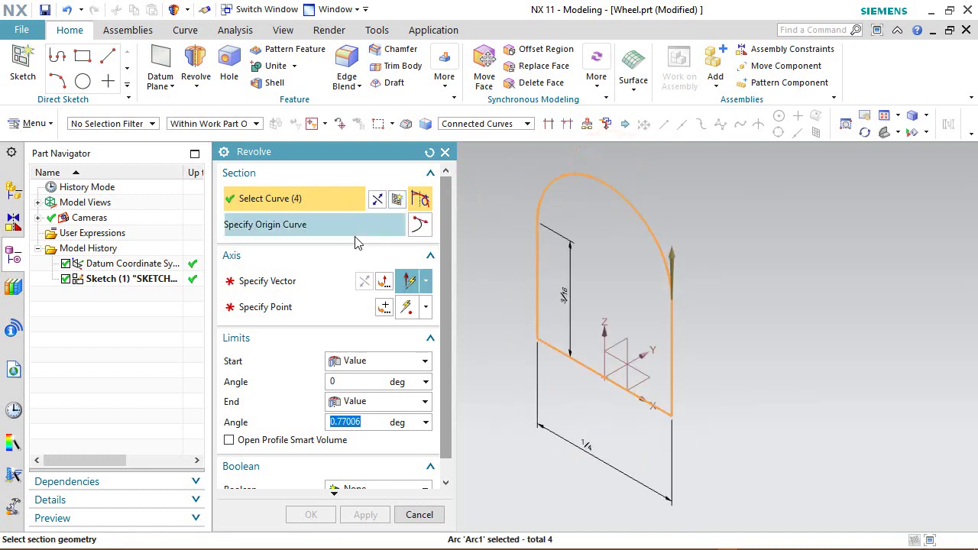
left_click(267, 279)
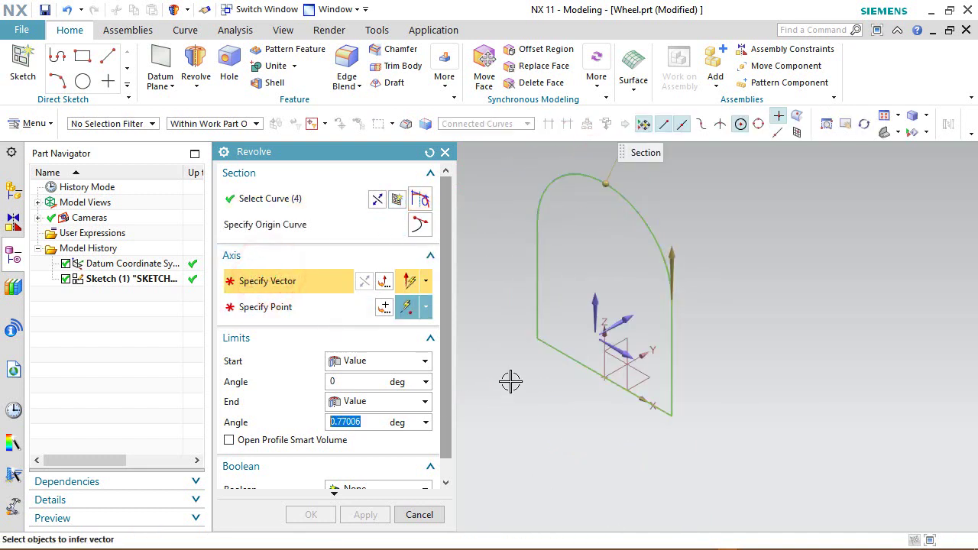
left_click(563, 354)
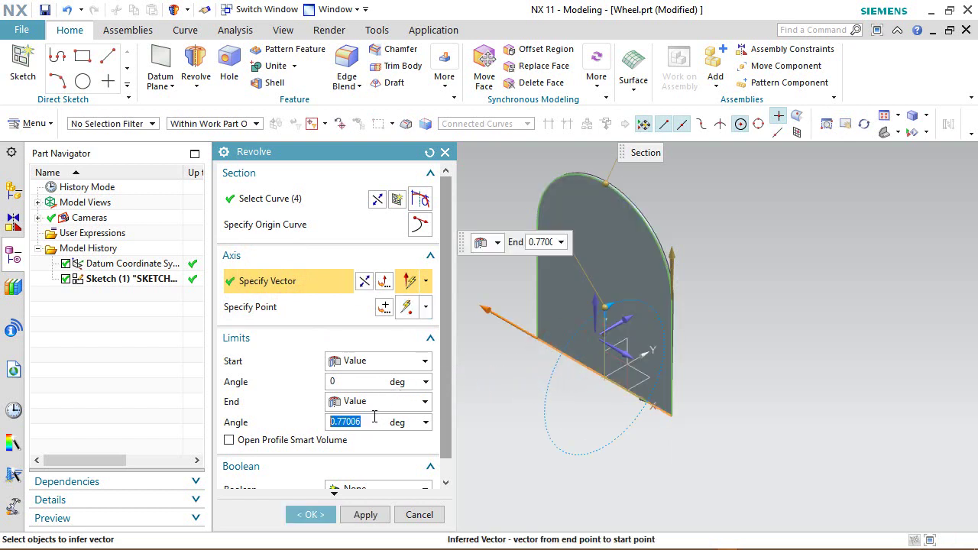
type("360")
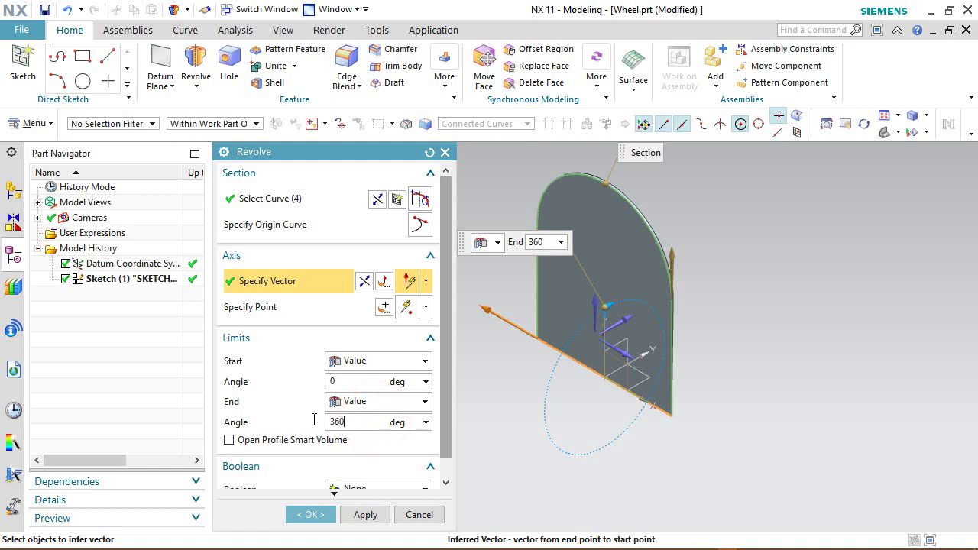
key("Return")
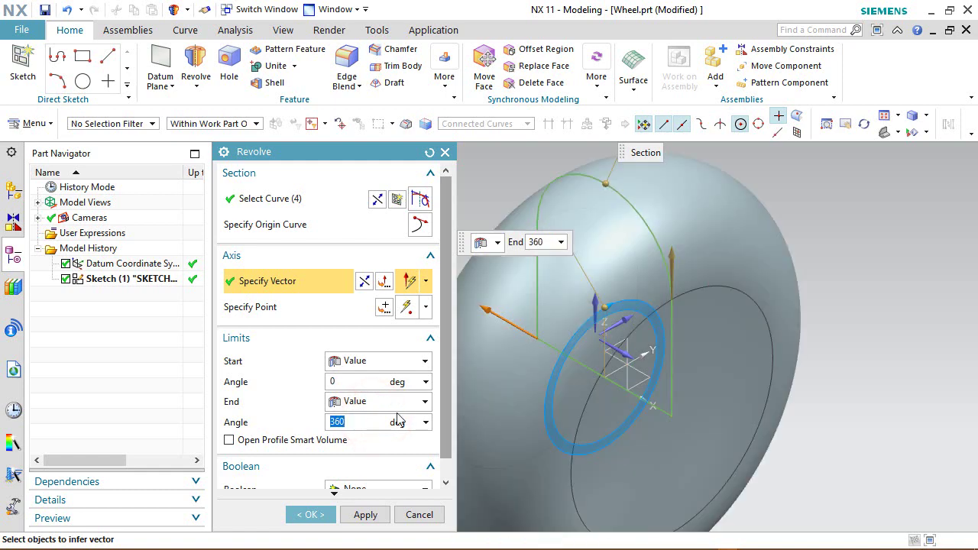
scroll(417, 433, "down", 1)
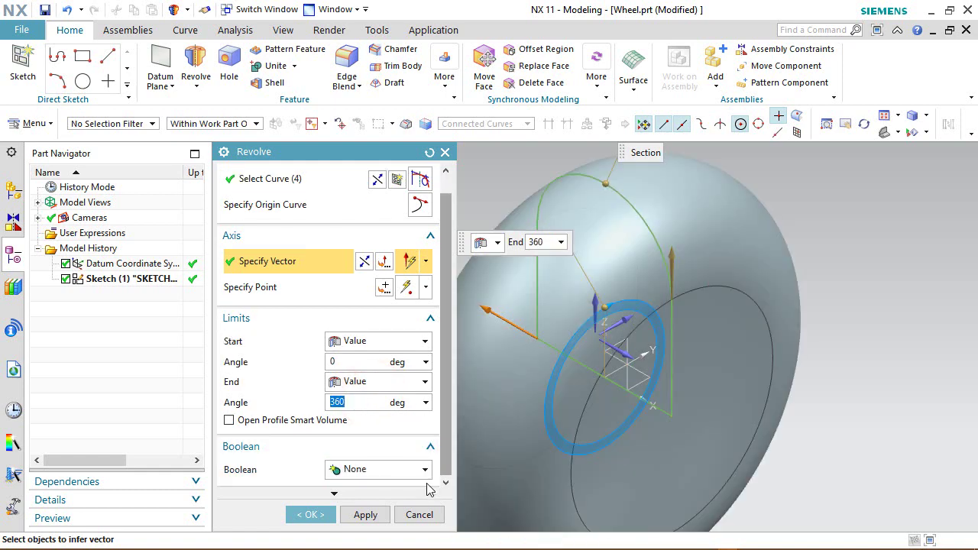
left_click(311, 515)
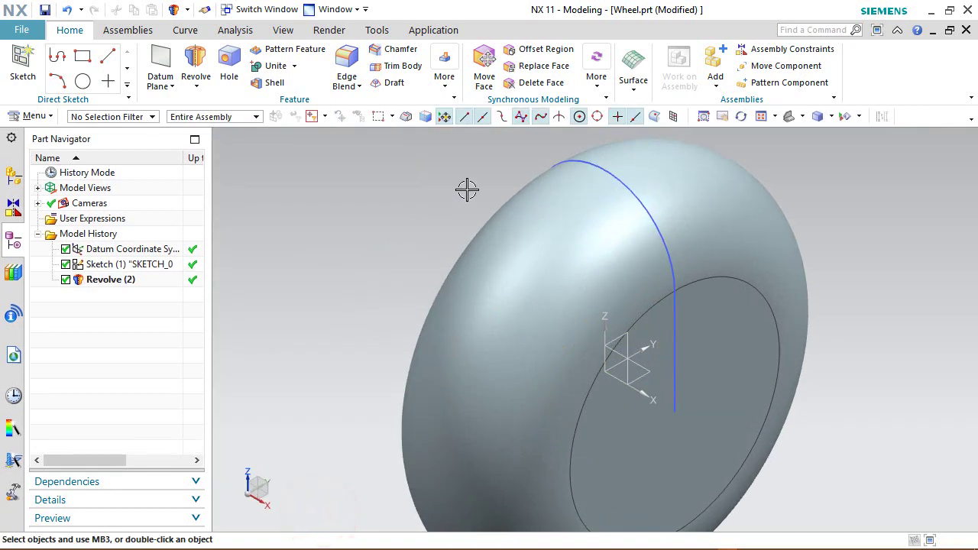
Hide the profile sketch used for the revolved wheel body
left_click(760, 117)
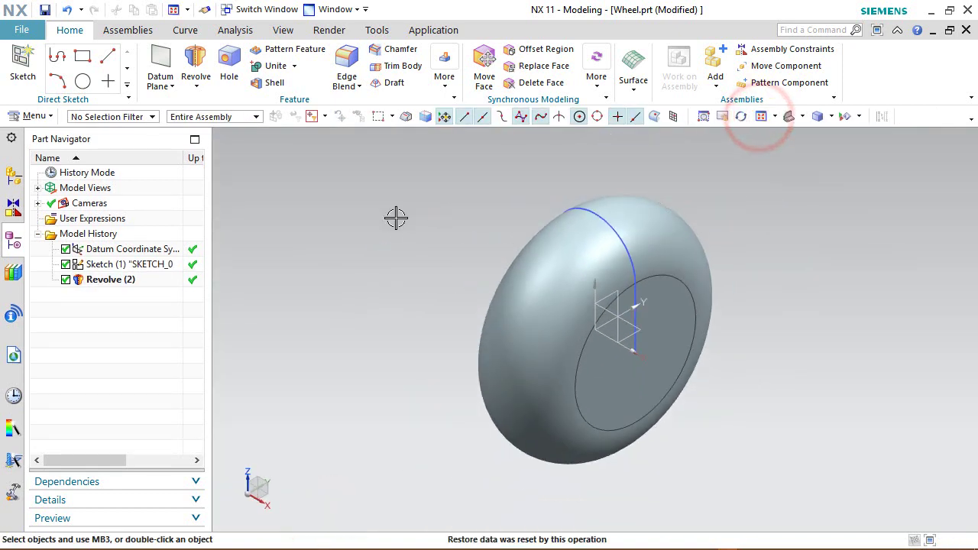
left_click(139, 265)
right_click(140, 264)
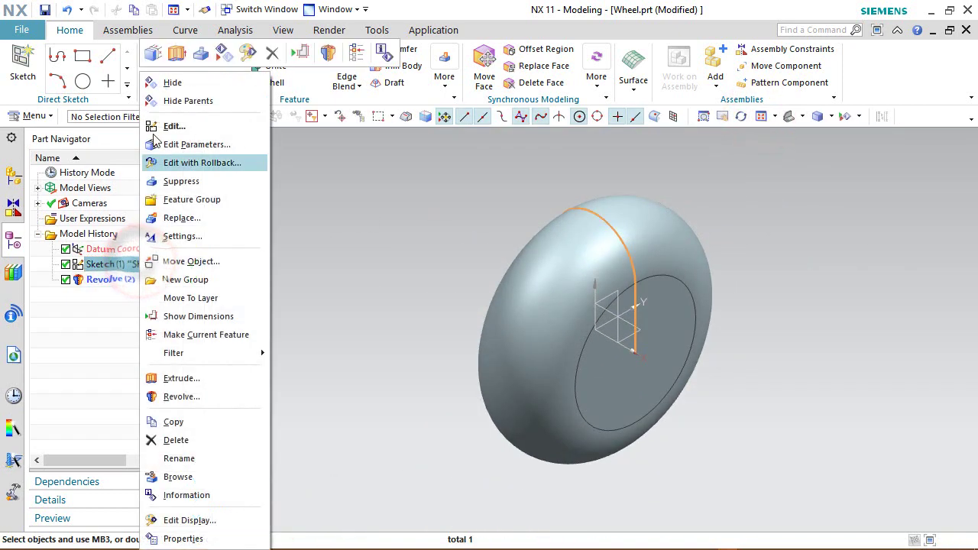
left_click(168, 83)
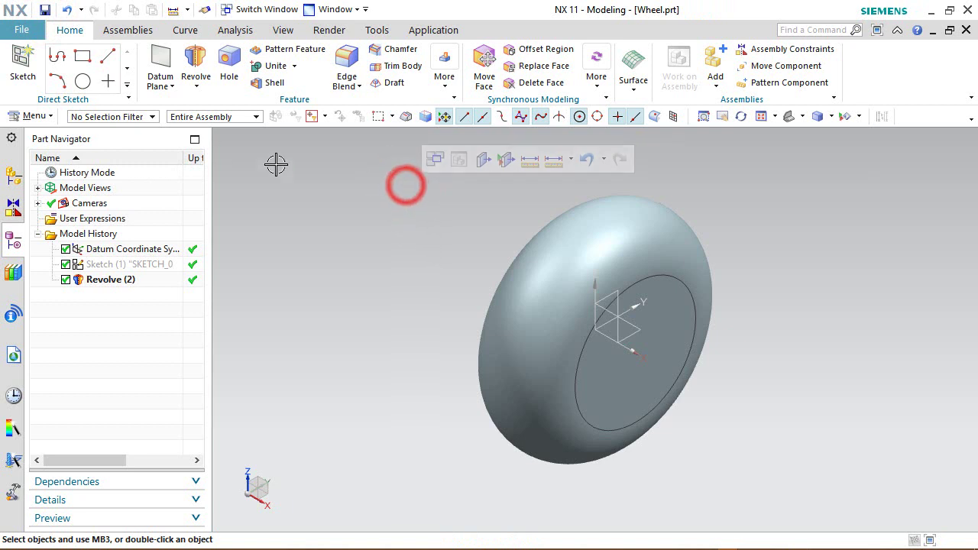
Start a new sketch on the YZ datum plane through the middle of the wheel
left_click(23, 65)
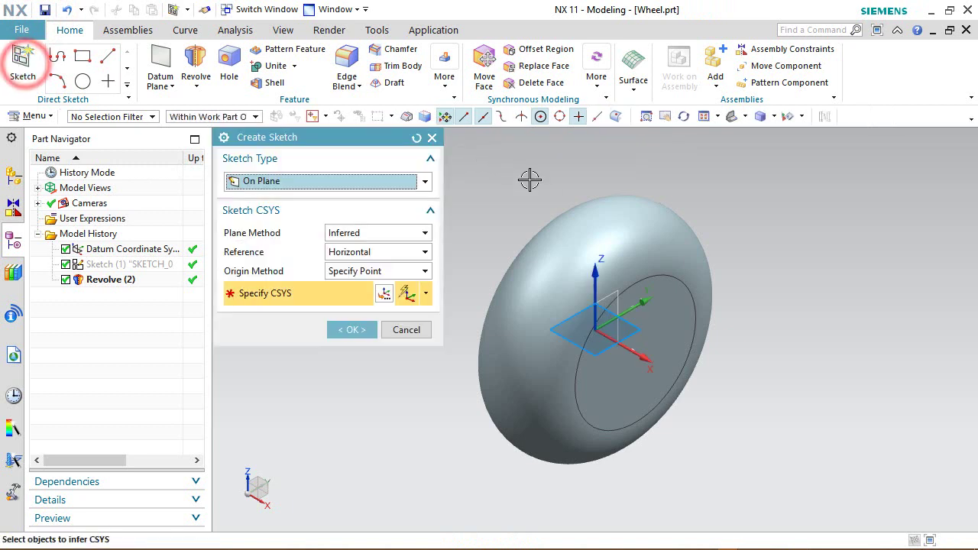
left_click(616, 283)
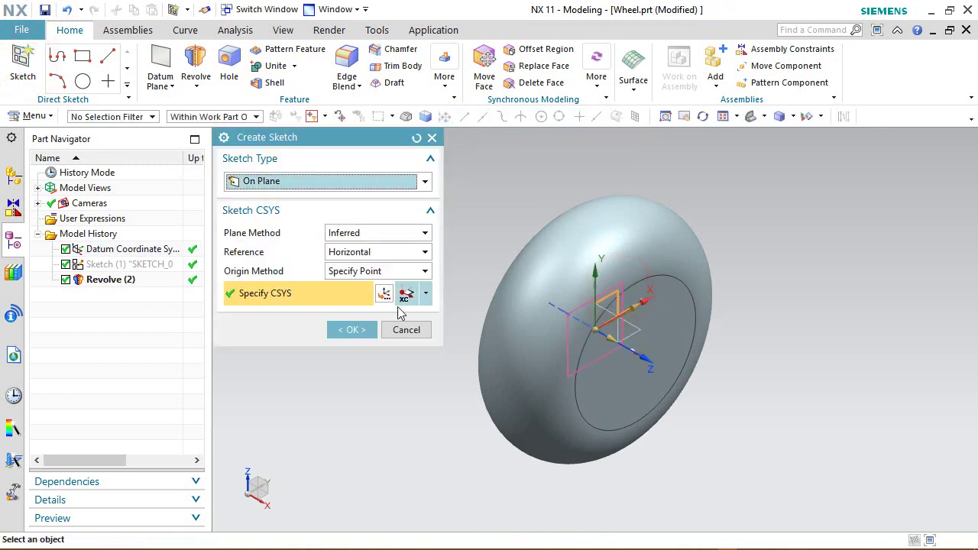
left_click(356, 329)
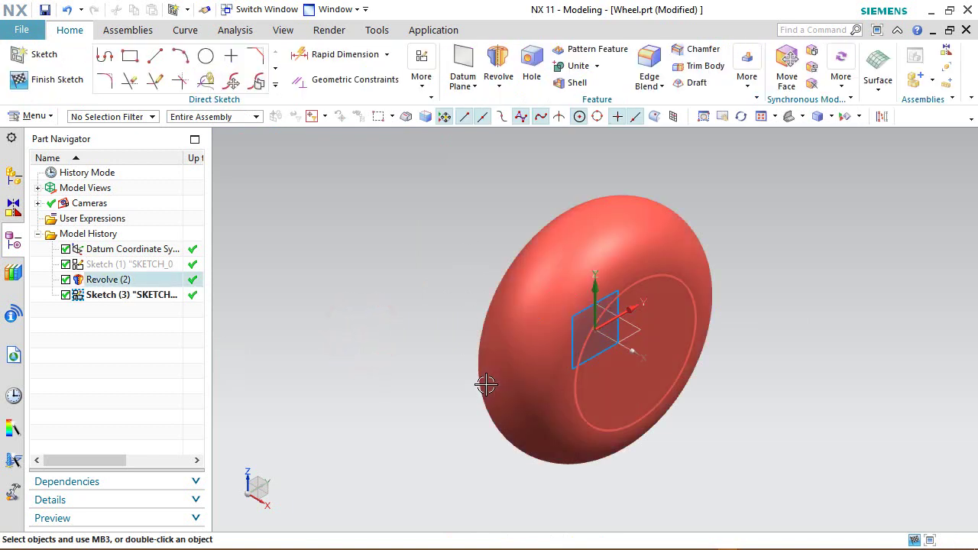
right_click(474, 167)
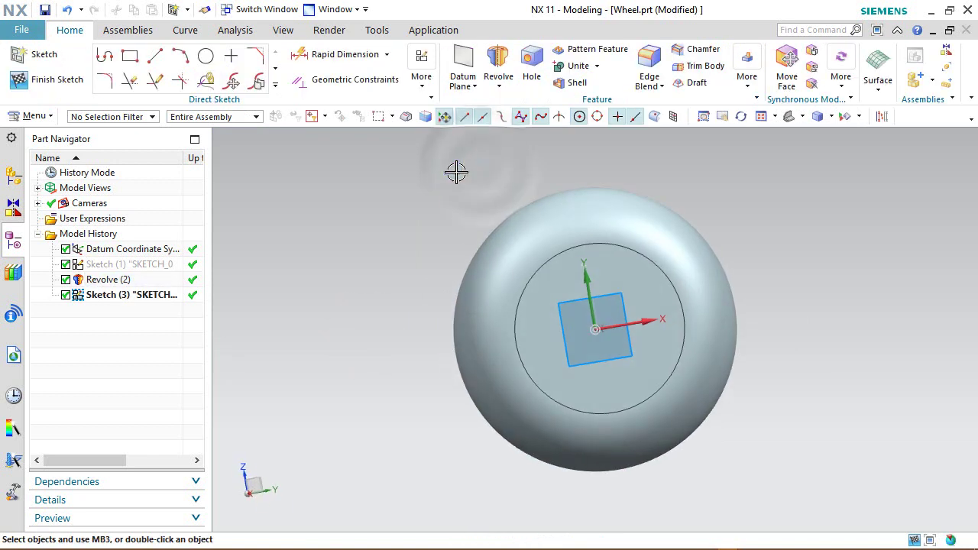
Create an intersection curve where the wheel's rounded outer face meets the sketch plane, and convert it to a reference curve
left_click(275, 84)
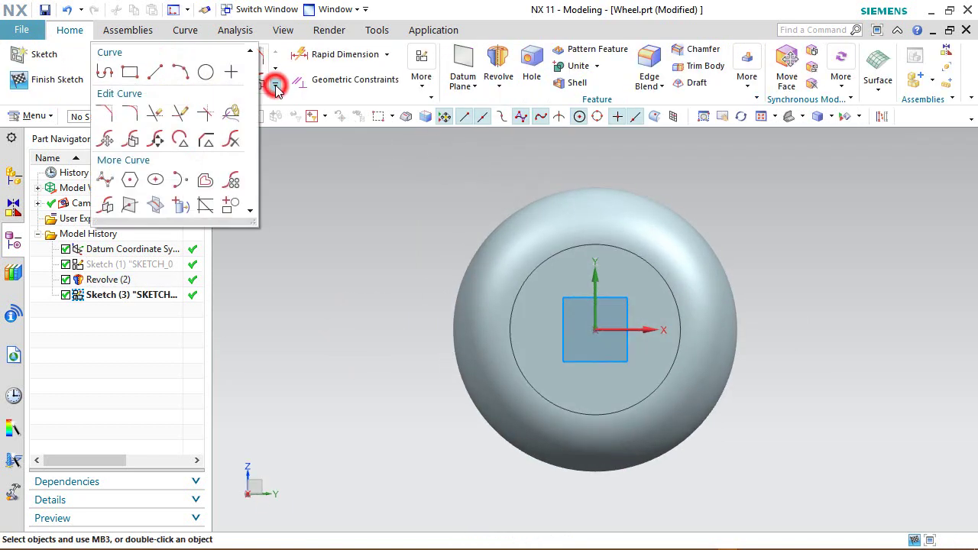
left_click(156, 204)
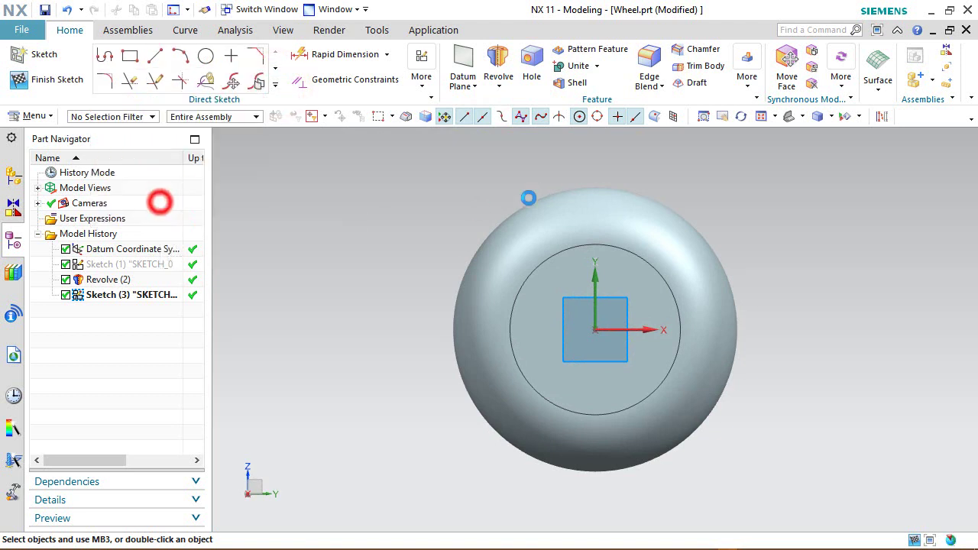
left_click(560, 220)
left_click(307, 271)
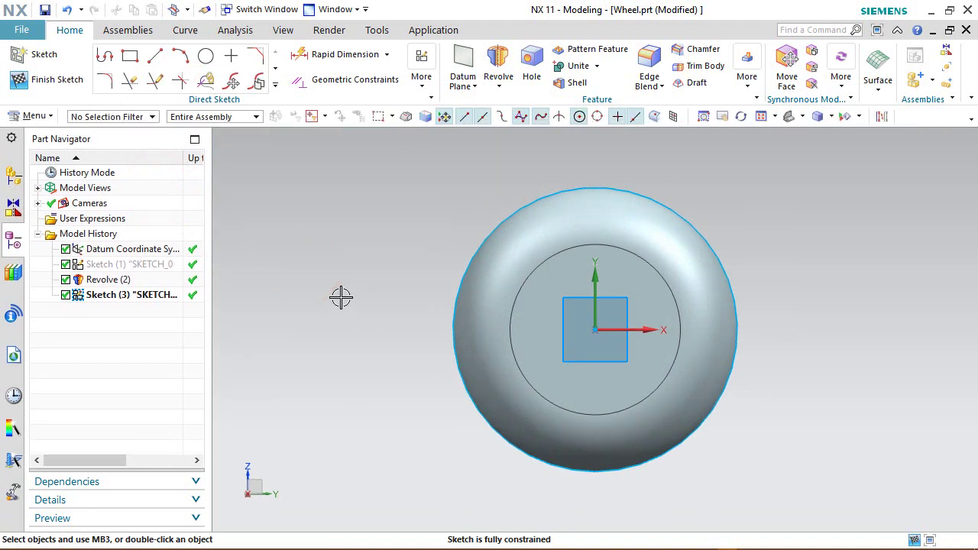
left_click(516, 202)
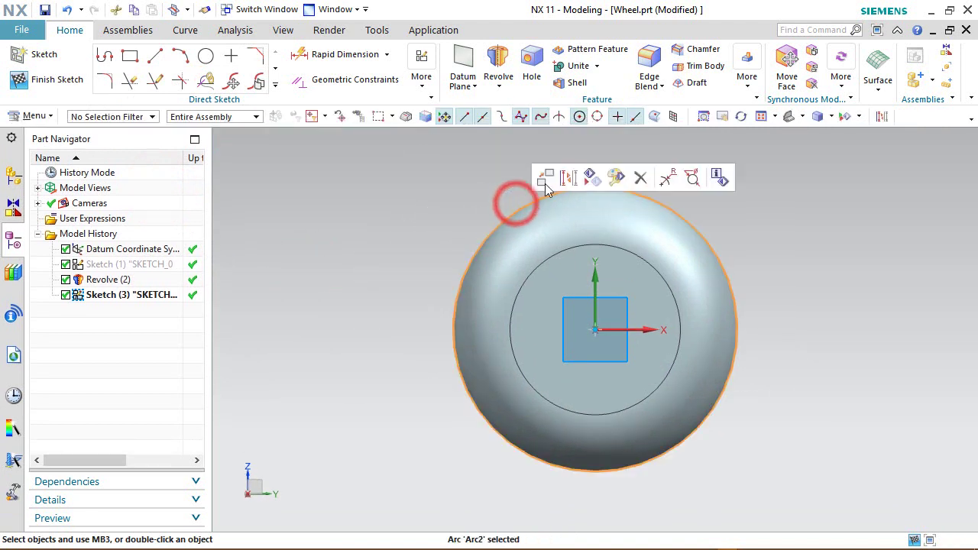
left_click(565, 178)
Draw a rectangle about 0.22 in wide and 0.13 in high across the top edge of the wheel outline
scroll(628, 180, "up", 2)
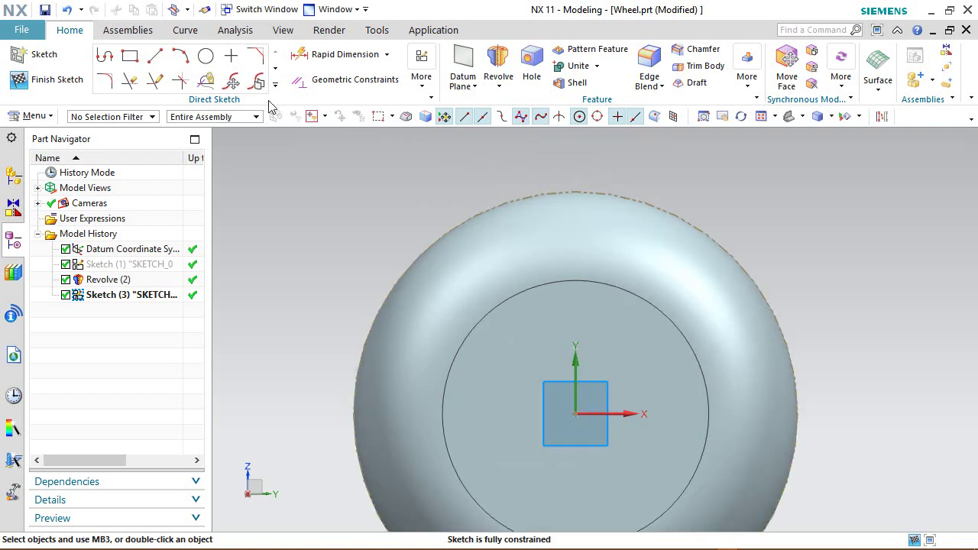
left_click(129, 55)
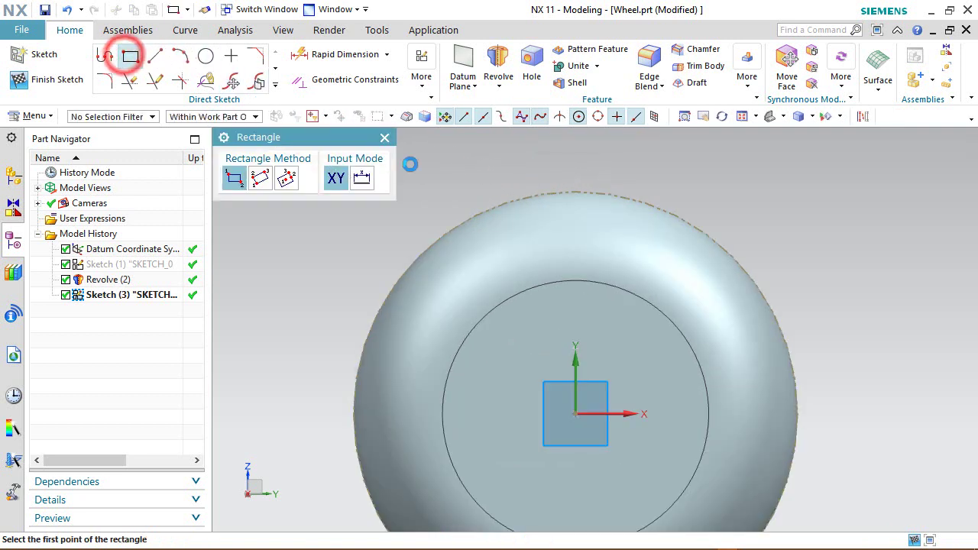
left_click(495, 162)
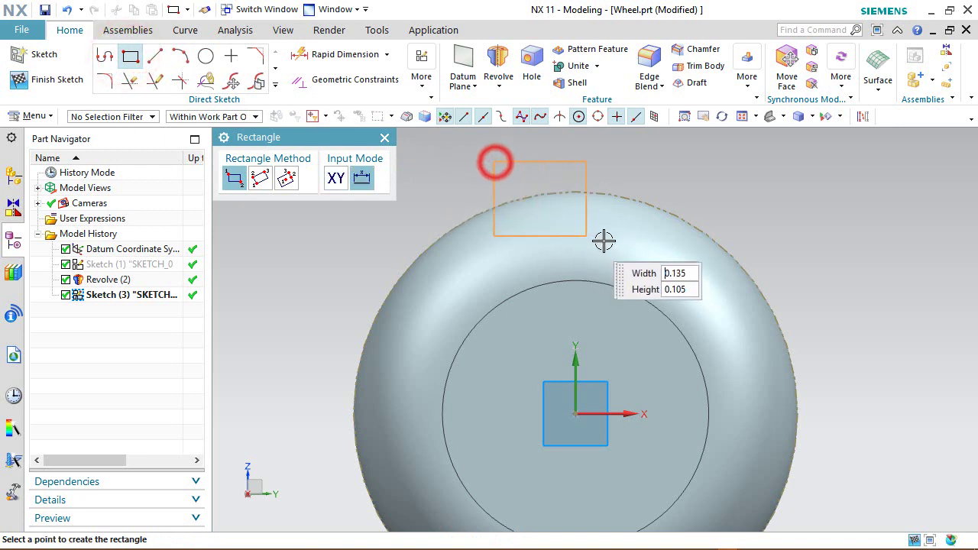
left_click(643, 251)
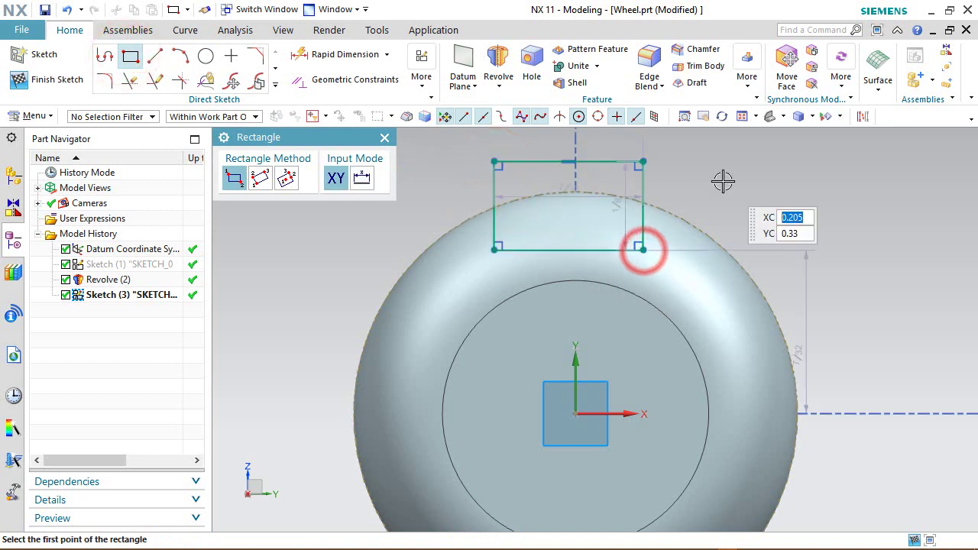
right_click(414, 185)
left_click(448, 189)
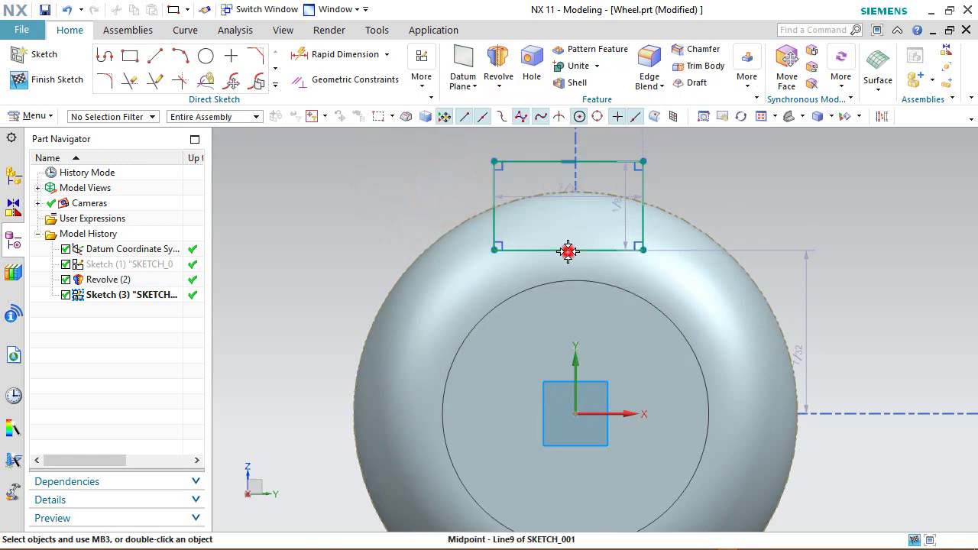
Constrain the midpoint of the rectangle's lower line onto the sketch's vertical axis and convert that line to reference
left_click(567, 250)
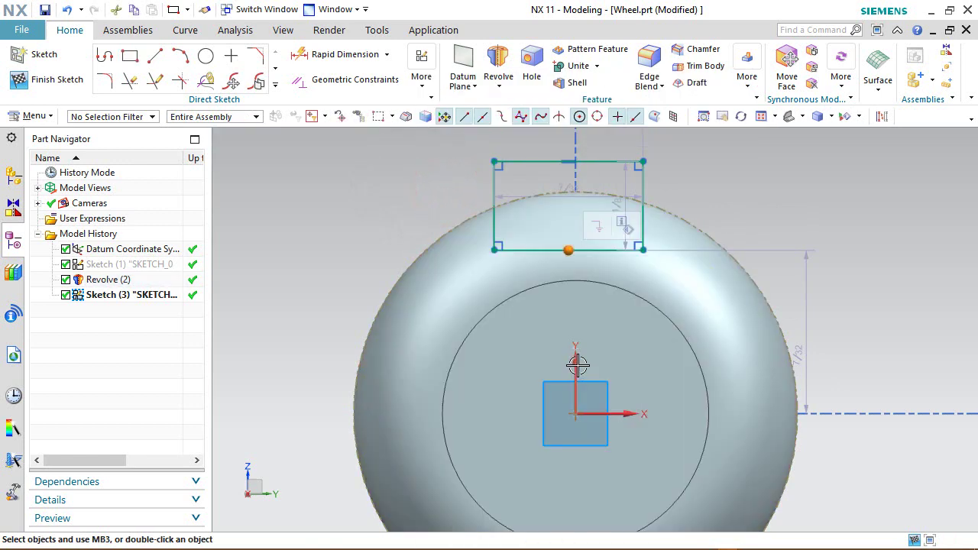
left_click(576, 361)
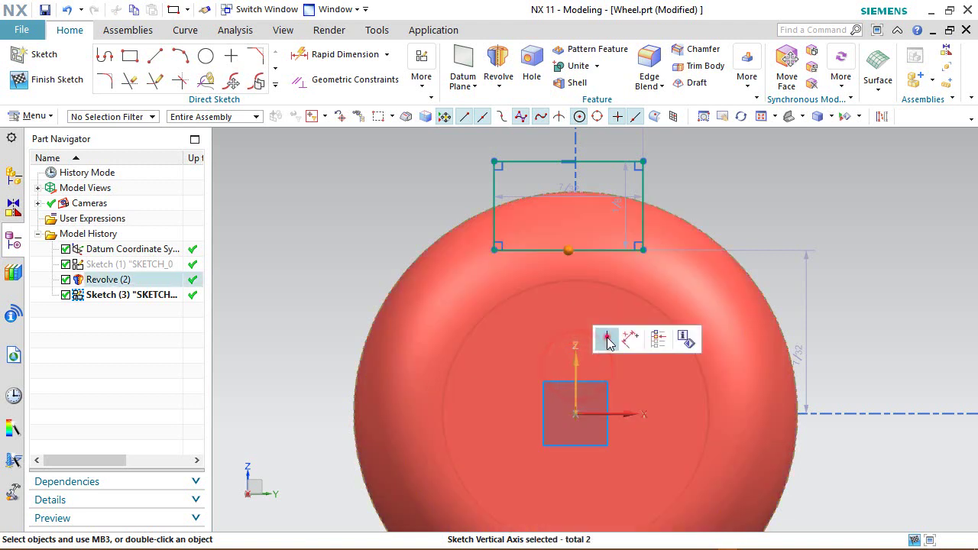
left_click(606, 337)
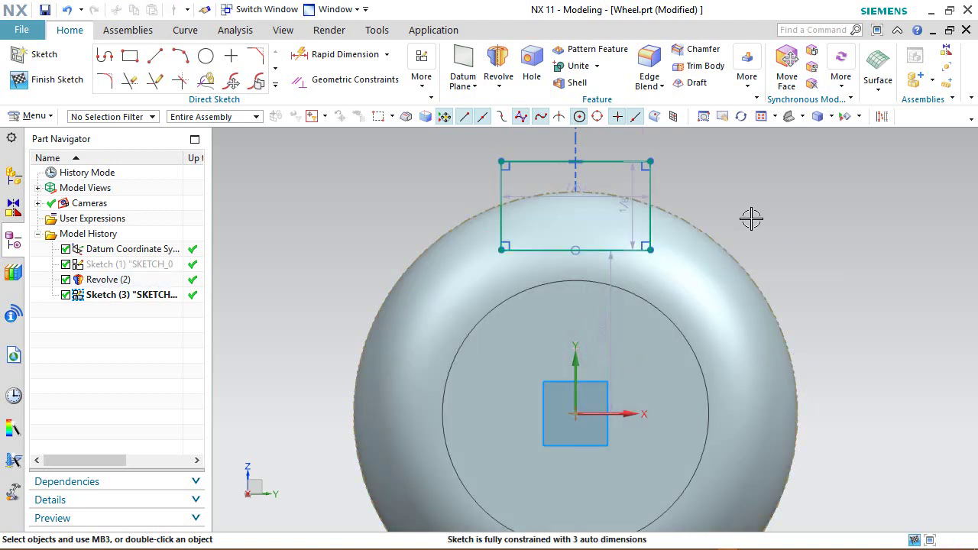
left_click(546, 250)
left_click(618, 223)
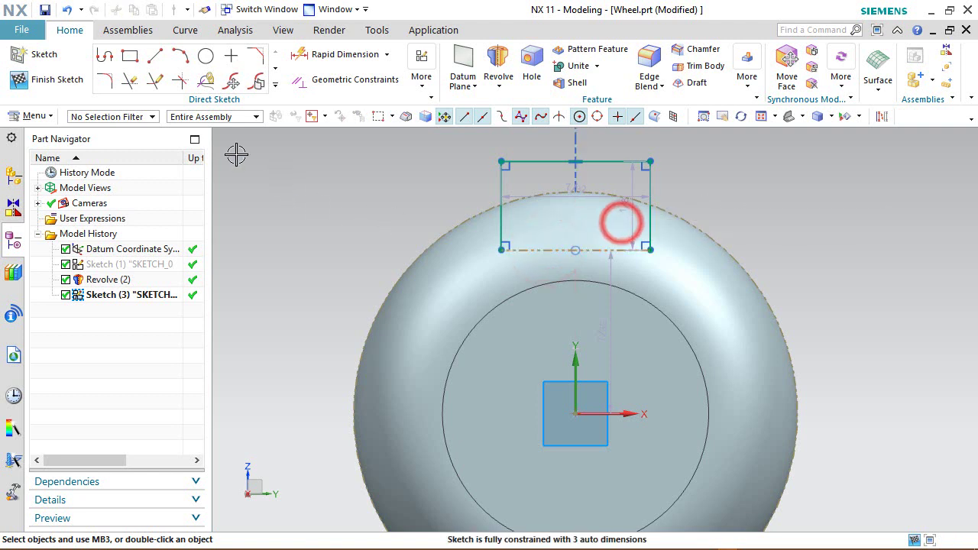
Close the notch profile with a downward-bulging three-point arc of about 0.11 in radius between the rectangle's two lower corners
left_click(179, 58)
left_click(501, 249)
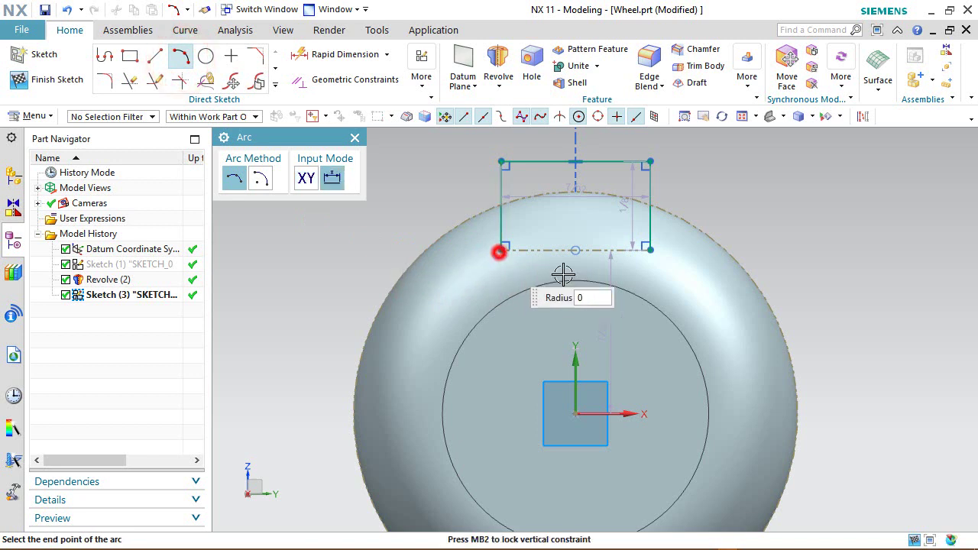
left_click(647, 250)
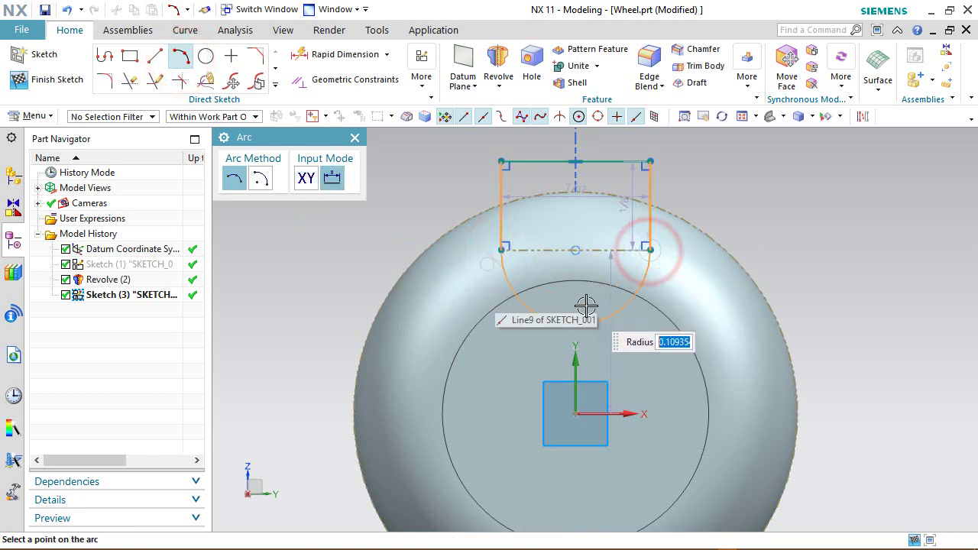
left_click(586, 306)
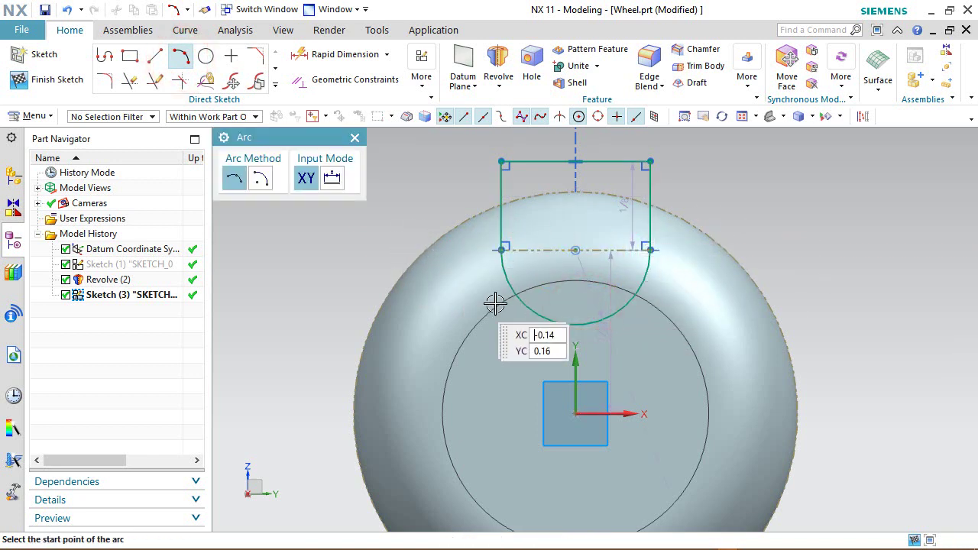
scroll(535, 323, "up", 1)
scroll(535, 323, "down", 3)
scroll(563, 225, "up", 2)
right_click(720, 179)
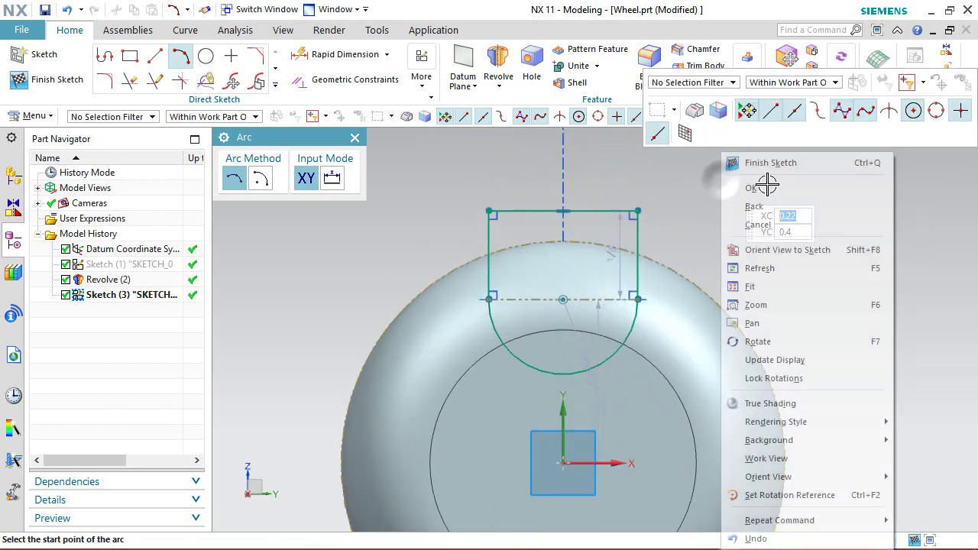
left_click(755, 188)
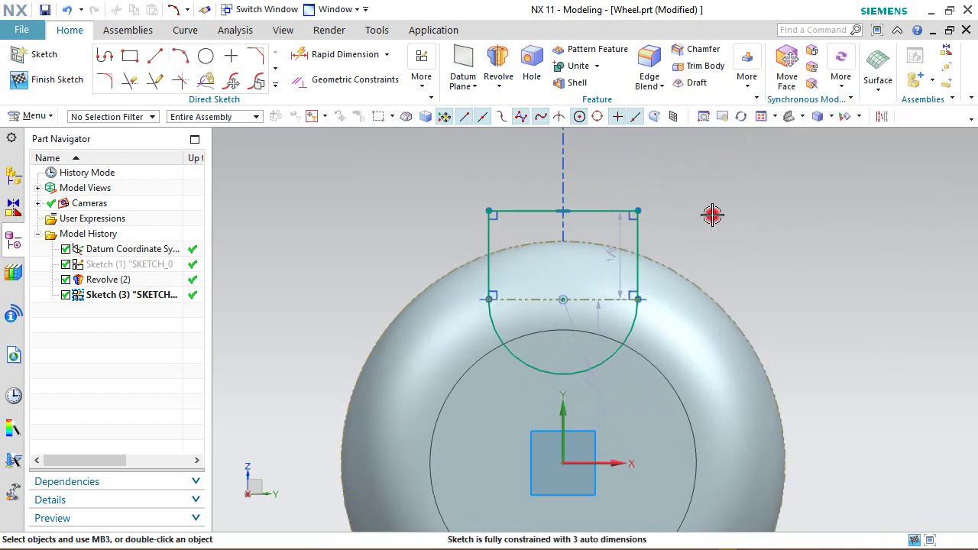
Dimension the notch rectangle's width along its upper line and set it to 1/128 in
left_click(303, 55)
left_click(607, 211)
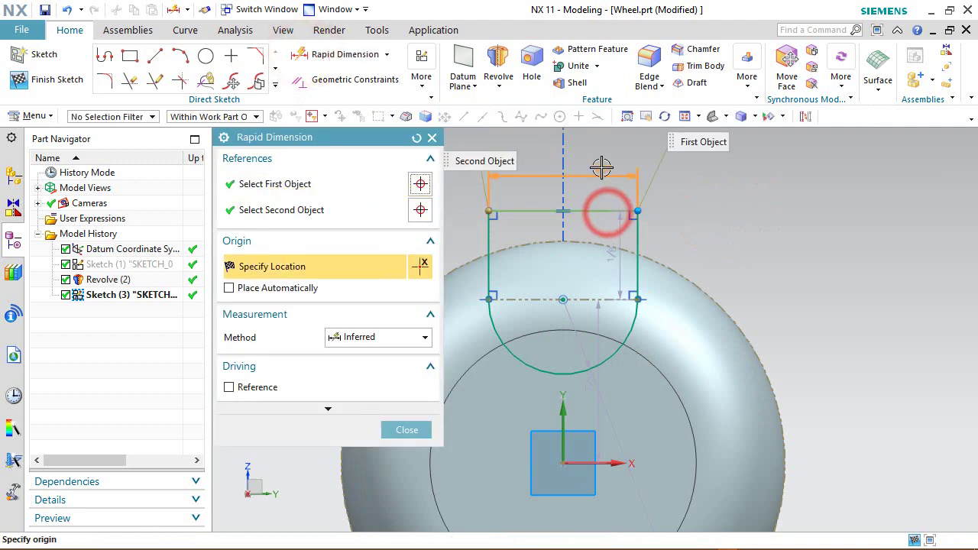
left_click(601, 166)
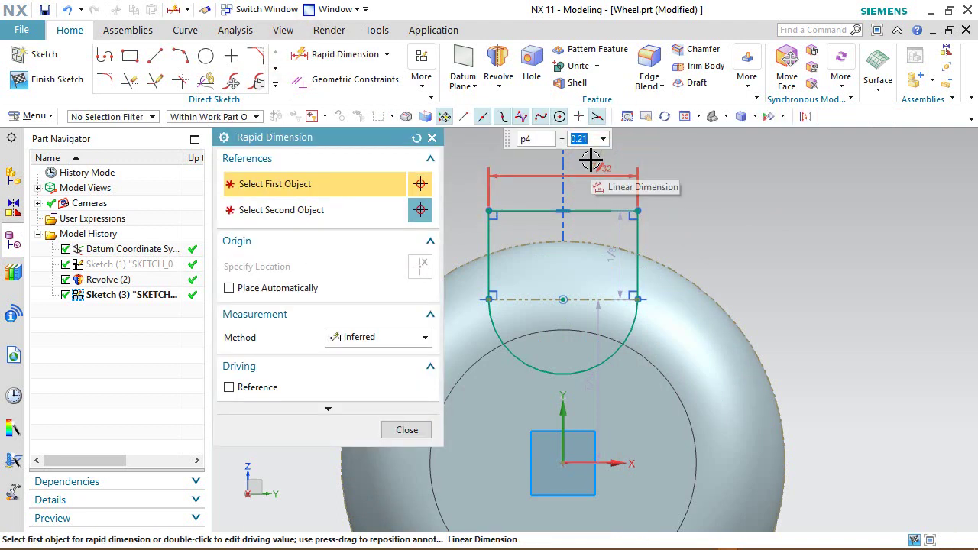
type("1/128")
key("Return")
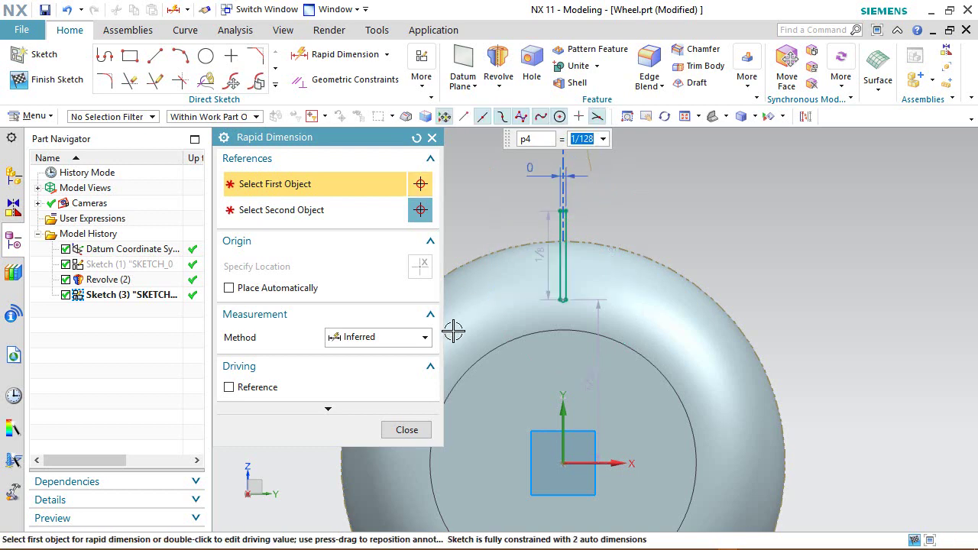
left_click(408, 430)
Shorten the notch to about 1/32 in by moving its upper edge down and its lower edge up near the wheel outline
scroll(517, 212, "up", 5)
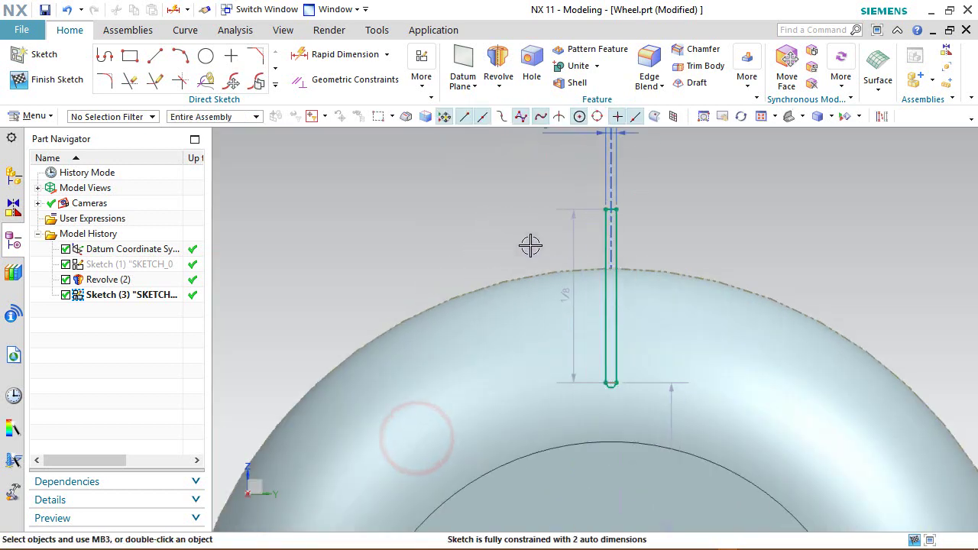
scroll(557, 252, "up", 2)
left_click_drag(648, 175, 634, 246)
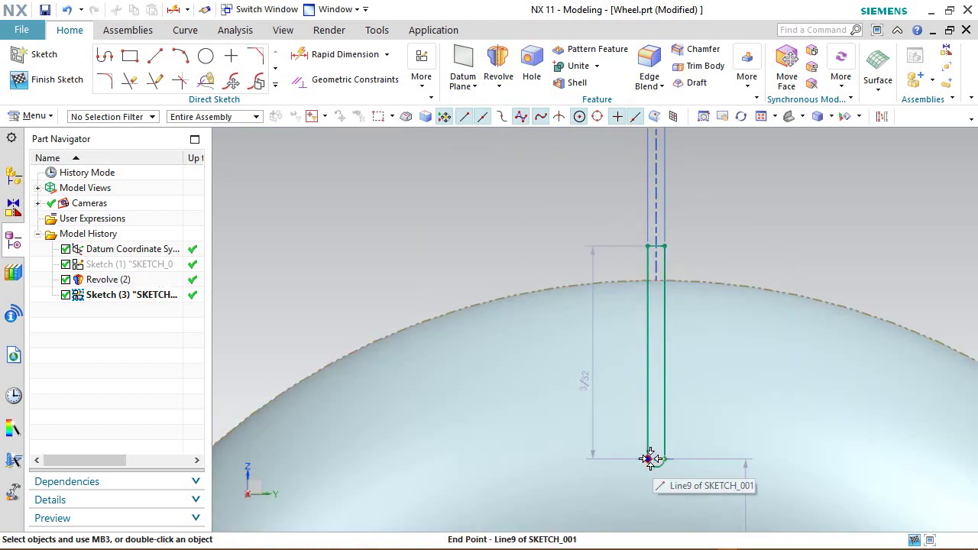
left_click_drag(651, 459, 643, 305)
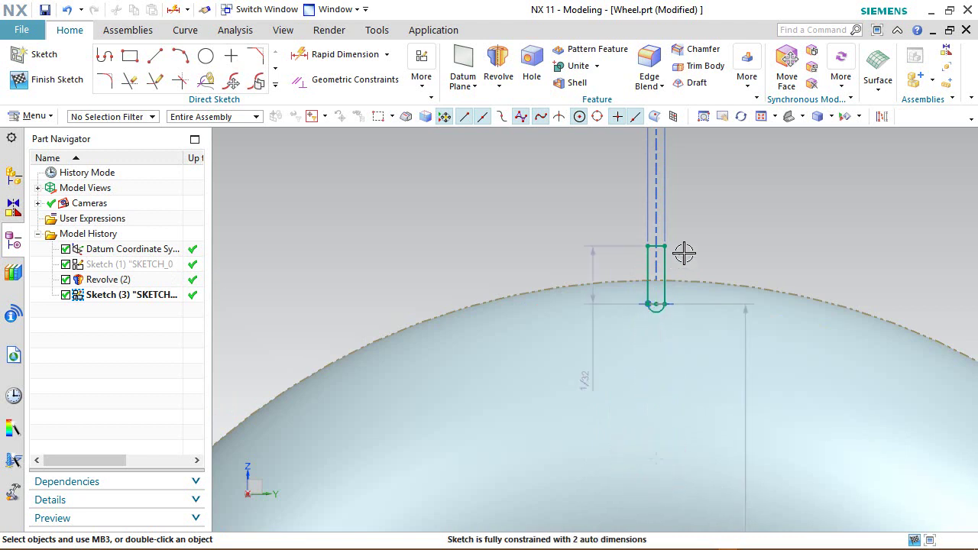
Place a sketch point on the wheel's outer reference curve, just beside the vertical centerline inside the notch
scroll(679, 255, "up", 4)
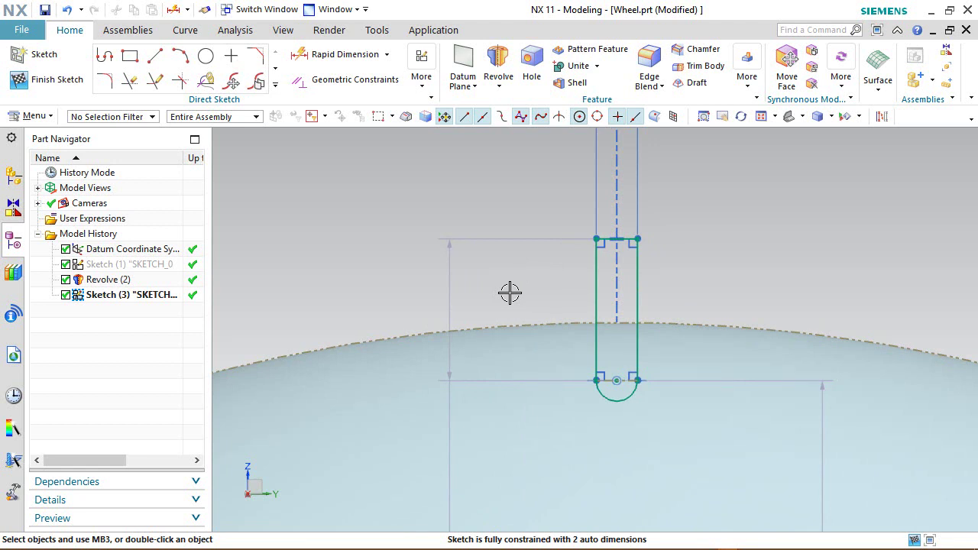
left_click(231, 57)
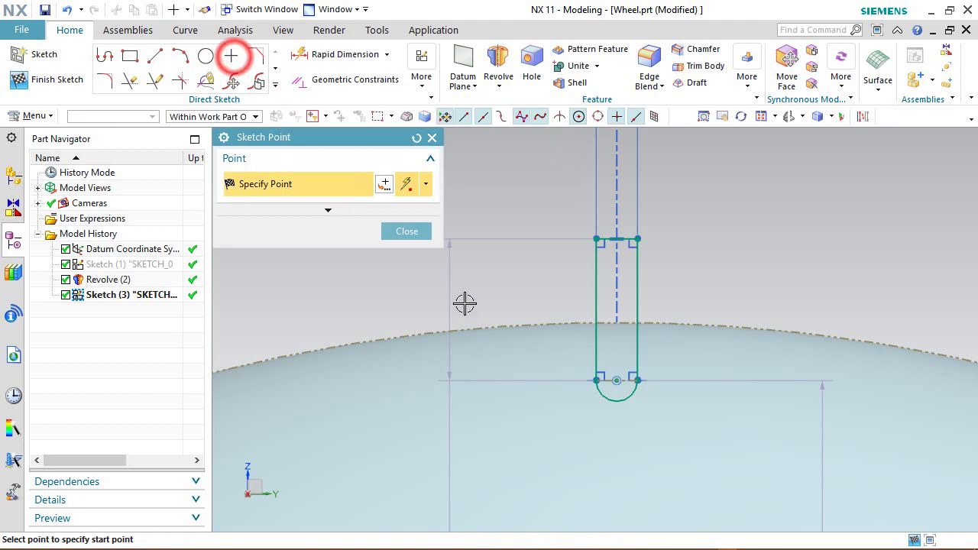
left_click(615, 324)
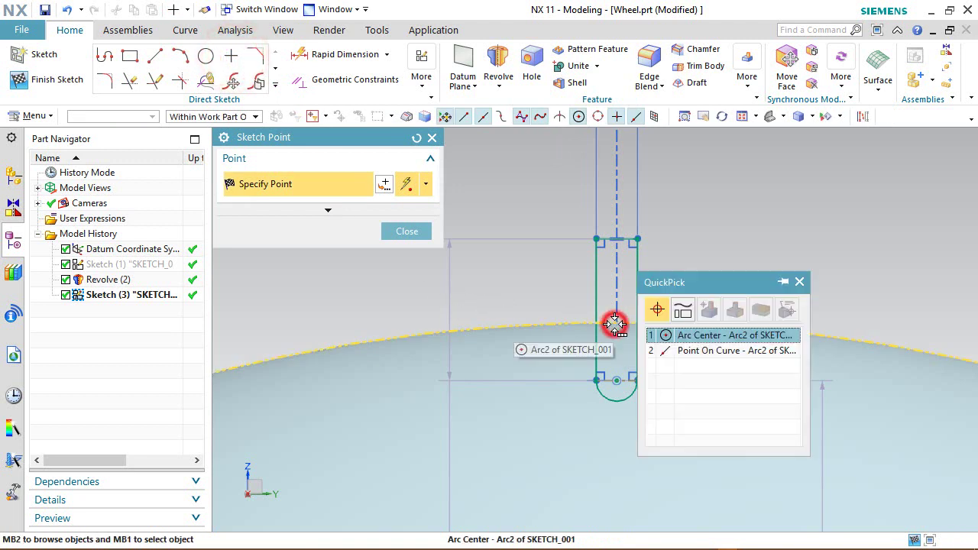
left_click(703, 347)
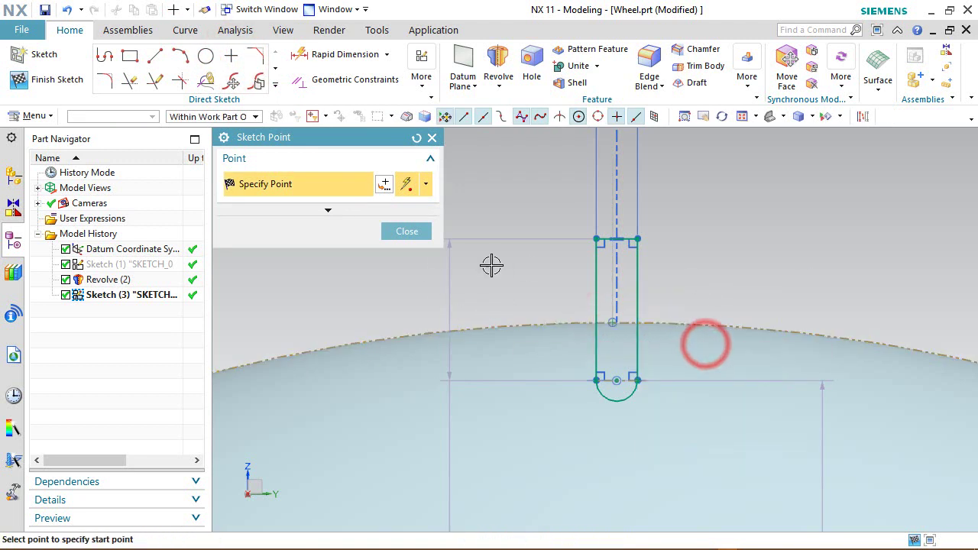
left_click(405, 230)
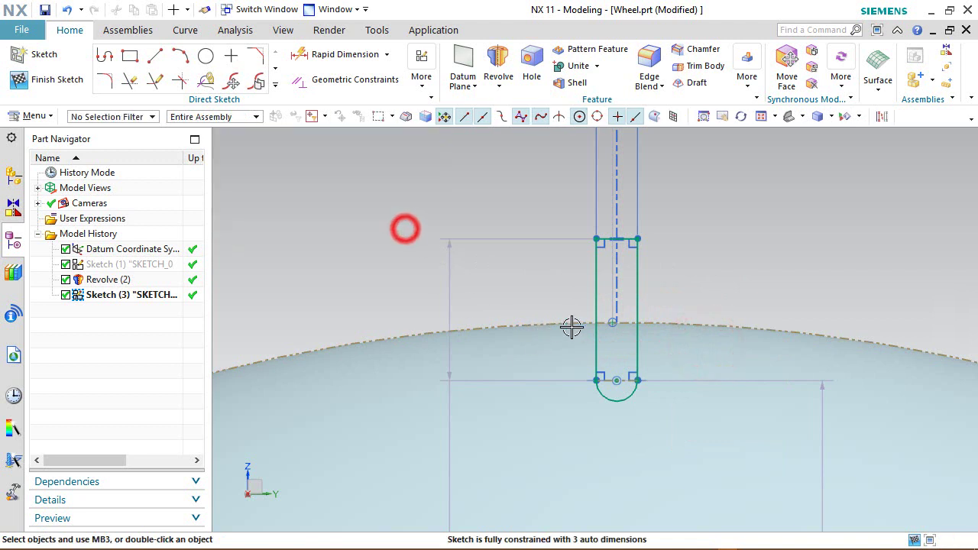
Constrain the point on the wheel outline to lie on the sketch's vertical axis
left_click(611, 321)
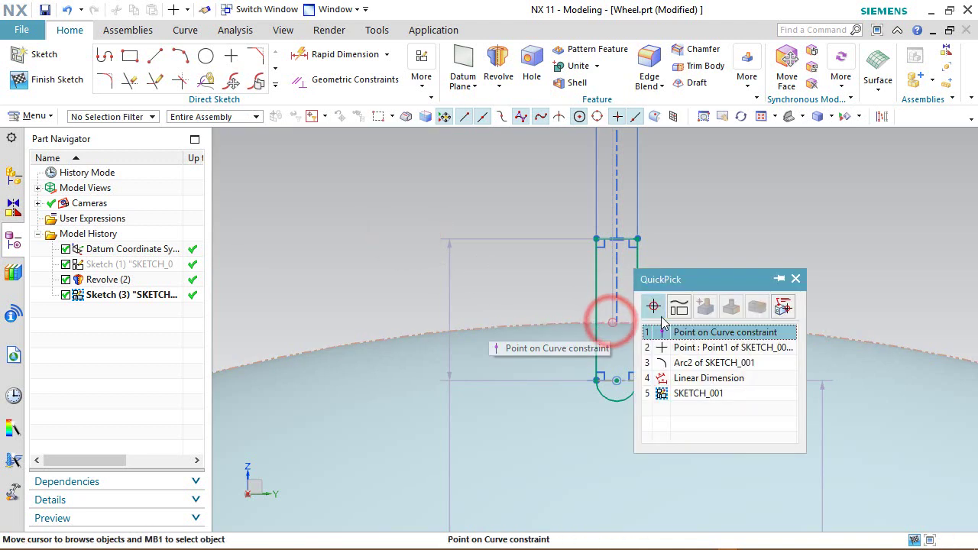
left_click(697, 342)
scroll(688, 287, "down", 6)
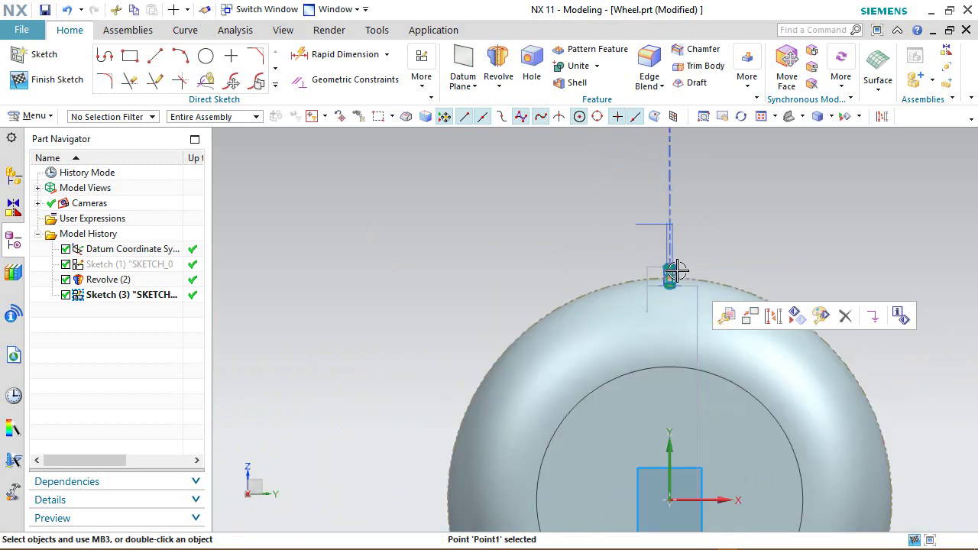
left_click(665, 392)
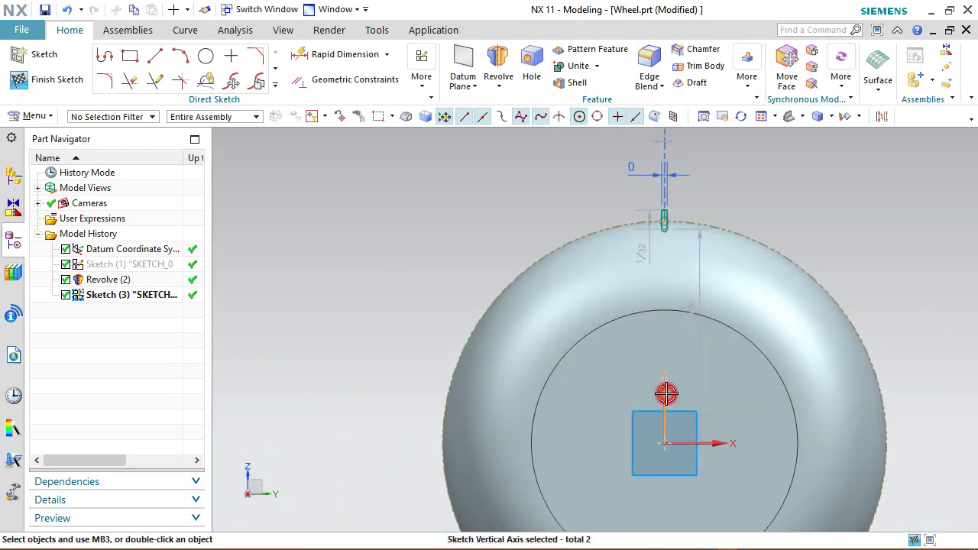
left_click(797, 371)
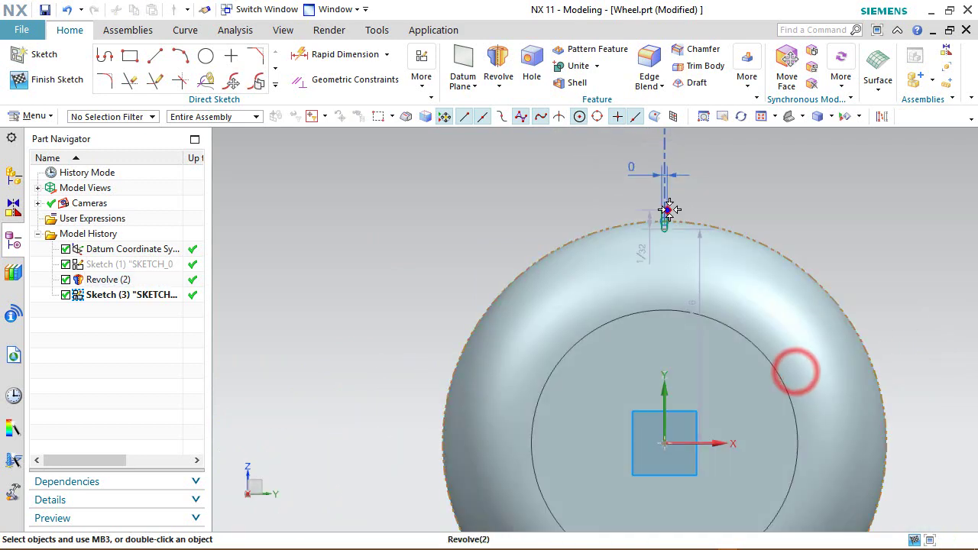
Add a sketch point at the lowest point of the notch's bottom arc
scroll(665, 233, "up", 5)
scroll(664, 236, "up", 1)
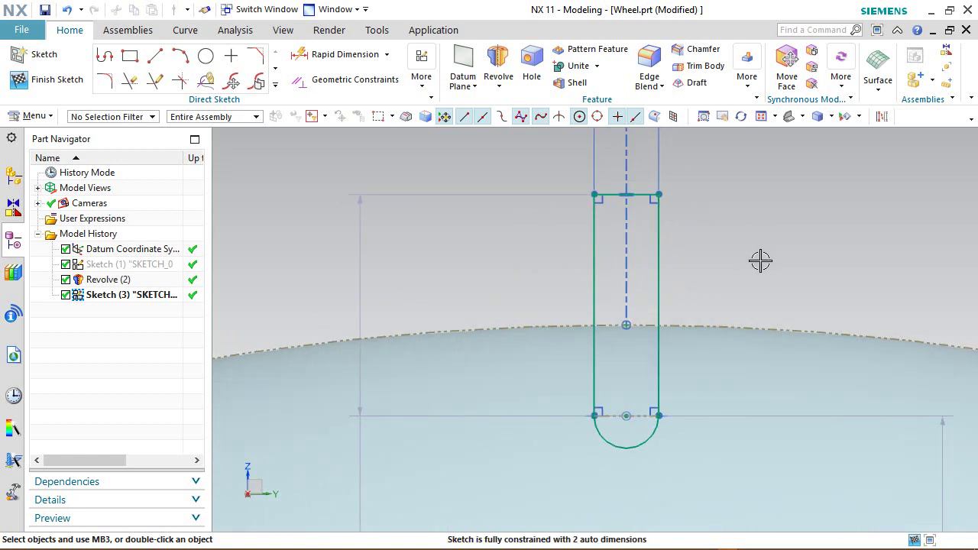
left_click(233, 54)
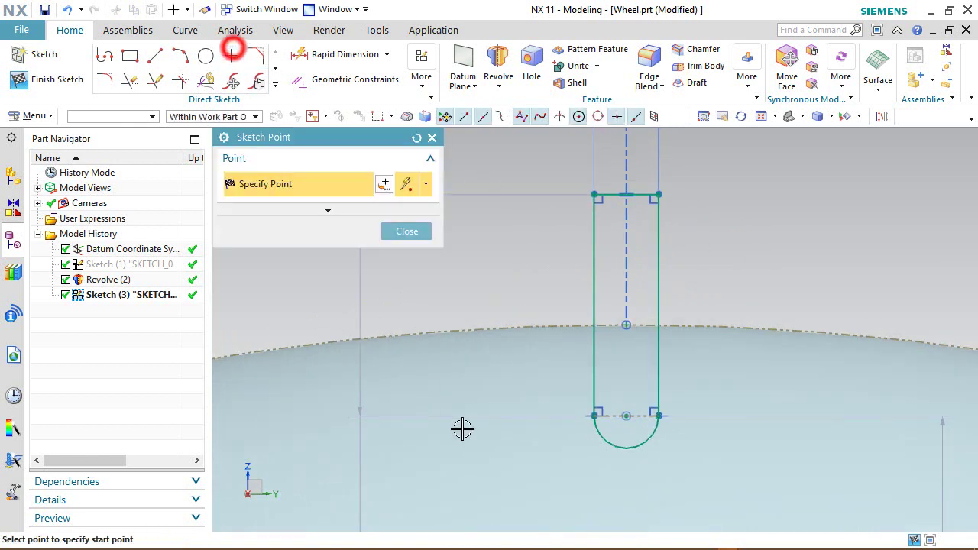
left_click(624, 449)
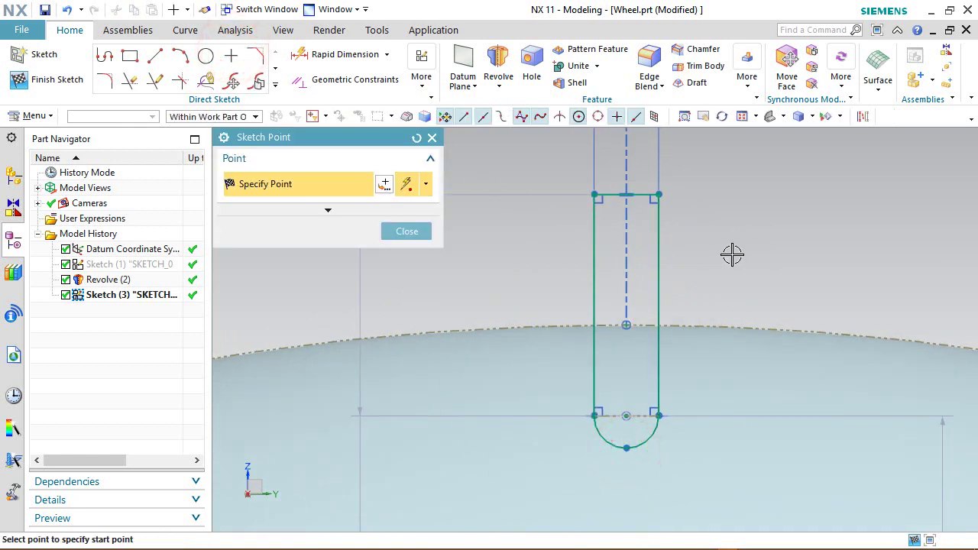
right_click(731, 254)
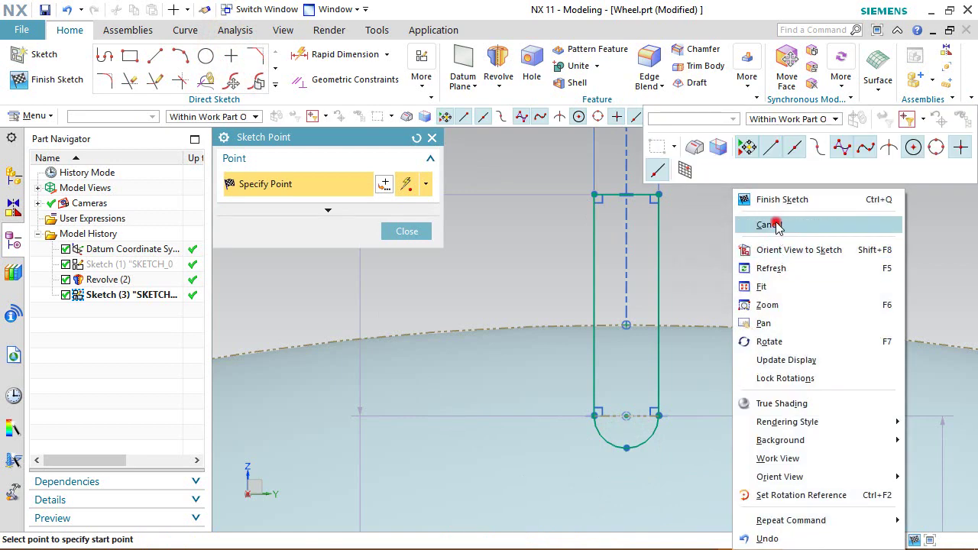
left_click(771, 224)
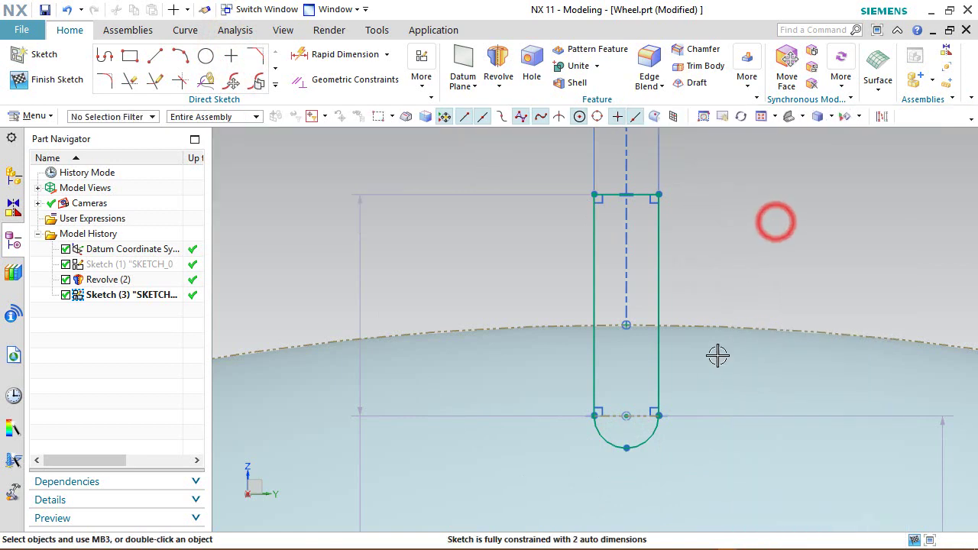
Dimension the notch's height from the upper line's midpoint to the arc's lowest point and set it to 1/128 in
left_click(351, 54)
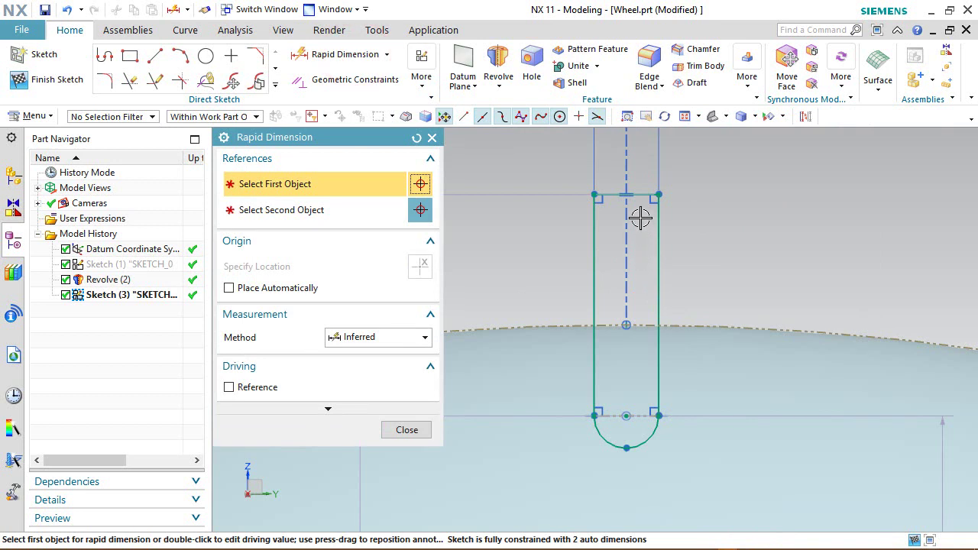
left_click(627, 195)
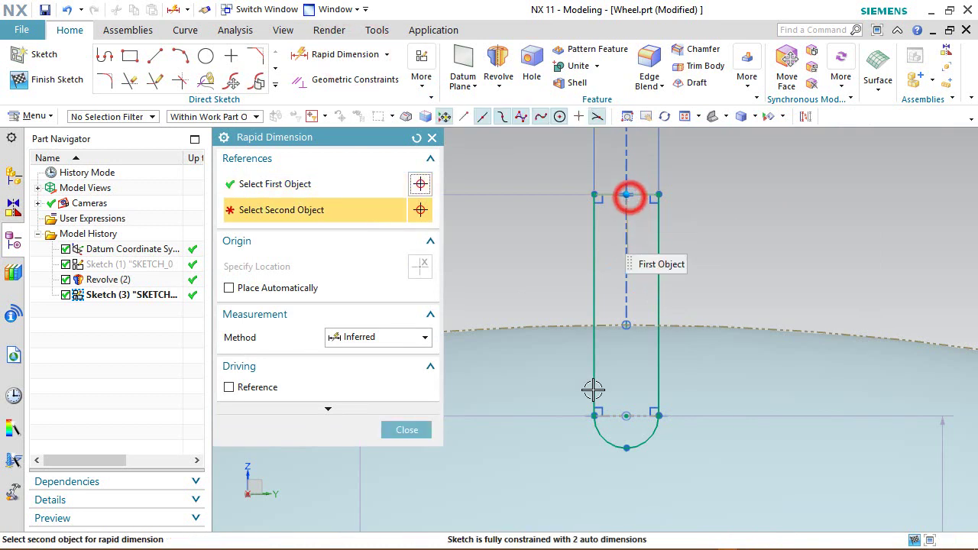
left_click(628, 450)
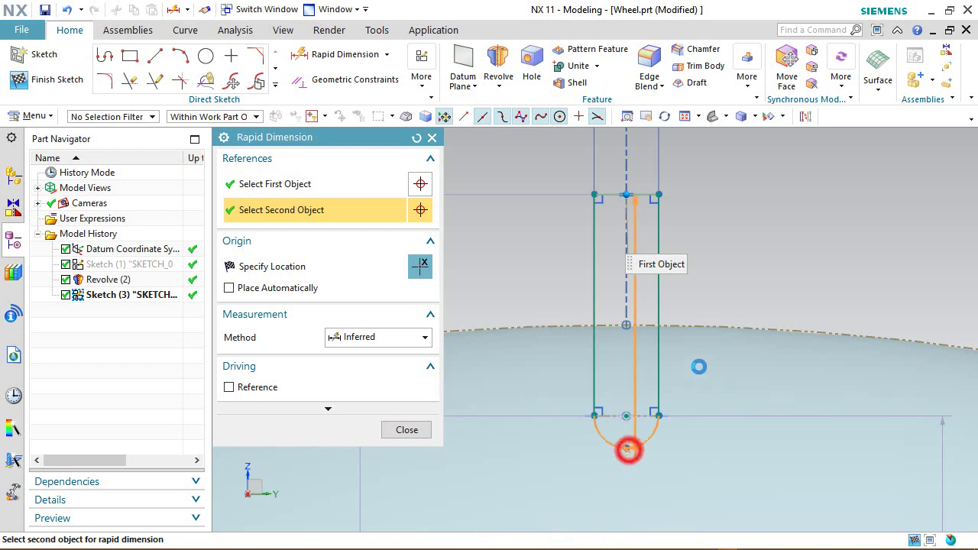
left_click(754, 275)
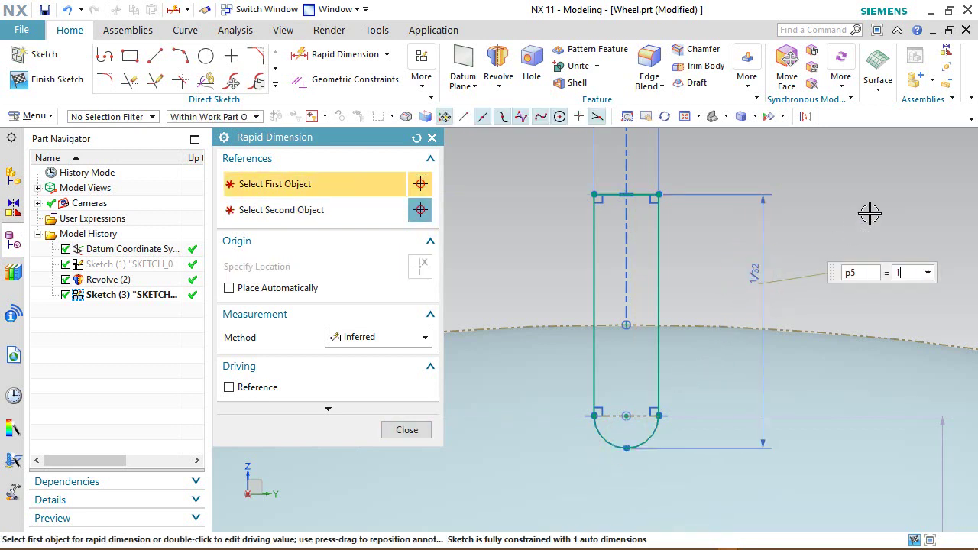
type("1/128")
key("Return")
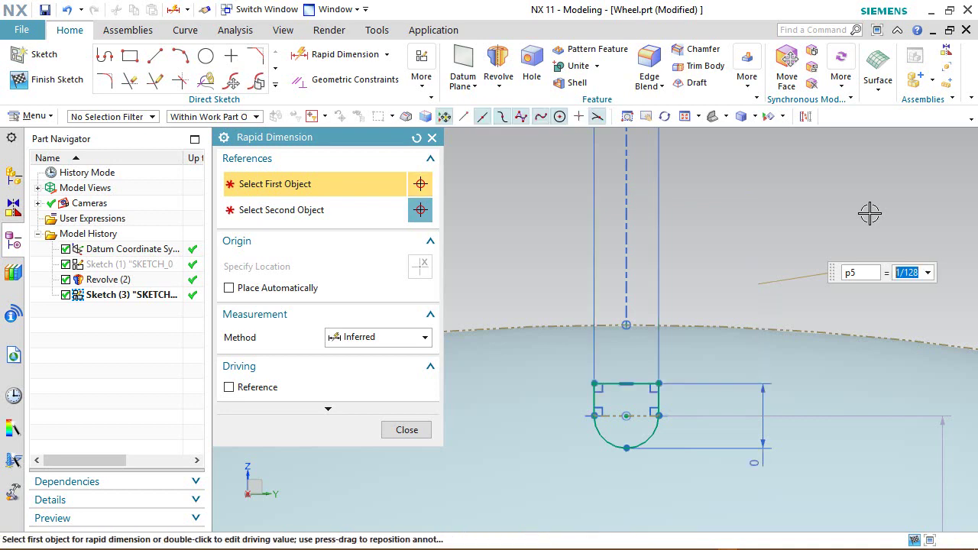
left_click(406, 430)
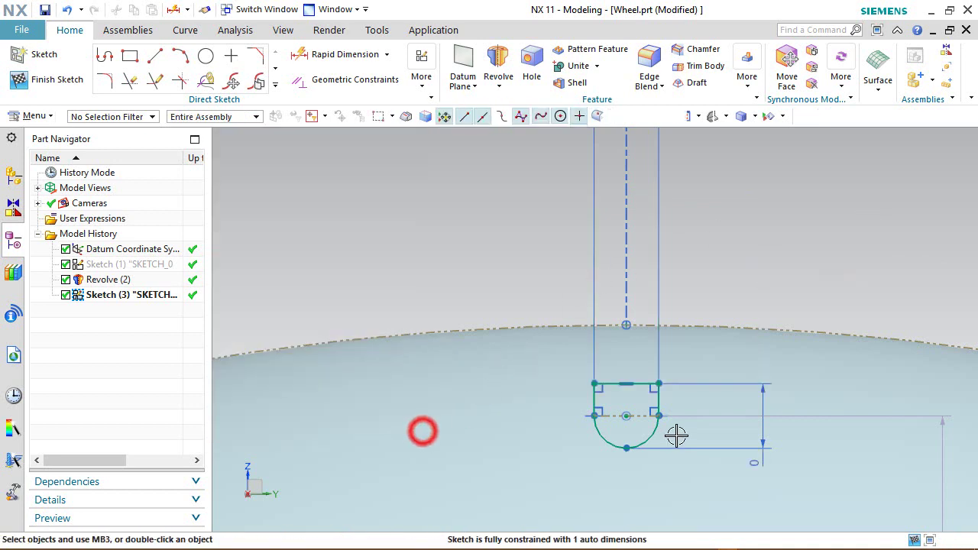
Constrain the notch's upper-left corner onto the wheel's outer reference curve
scroll(677, 435, "up", 3)
left_click(511, 335)
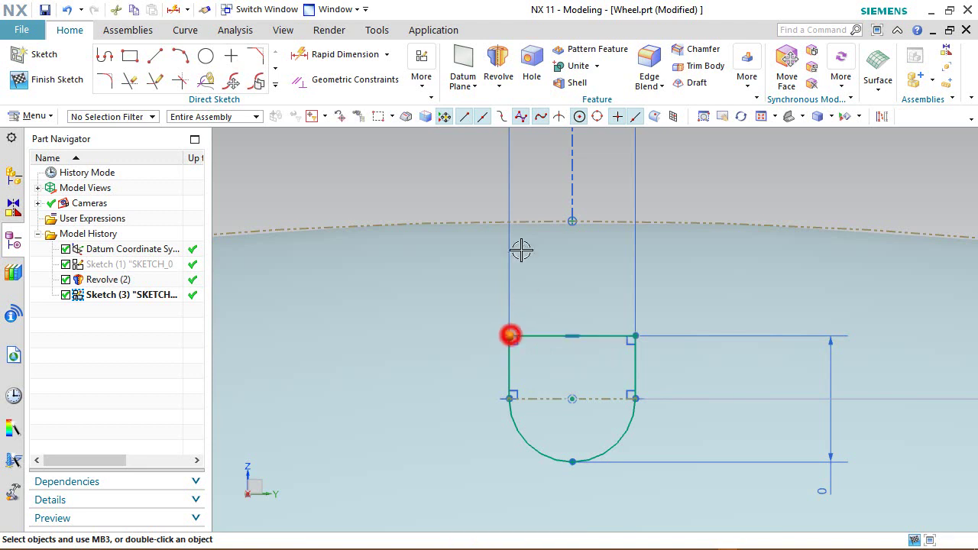
left_click(493, 222)
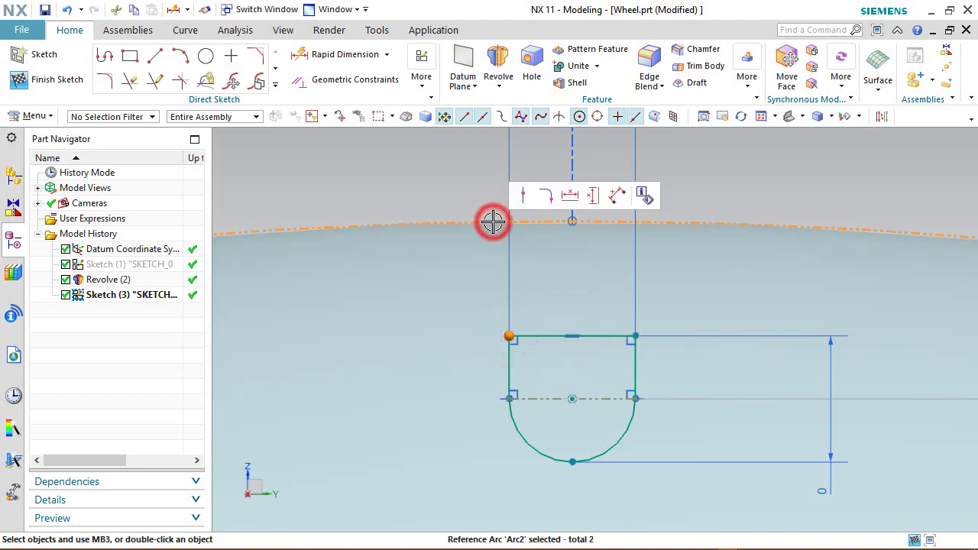
left_click(524, 196)
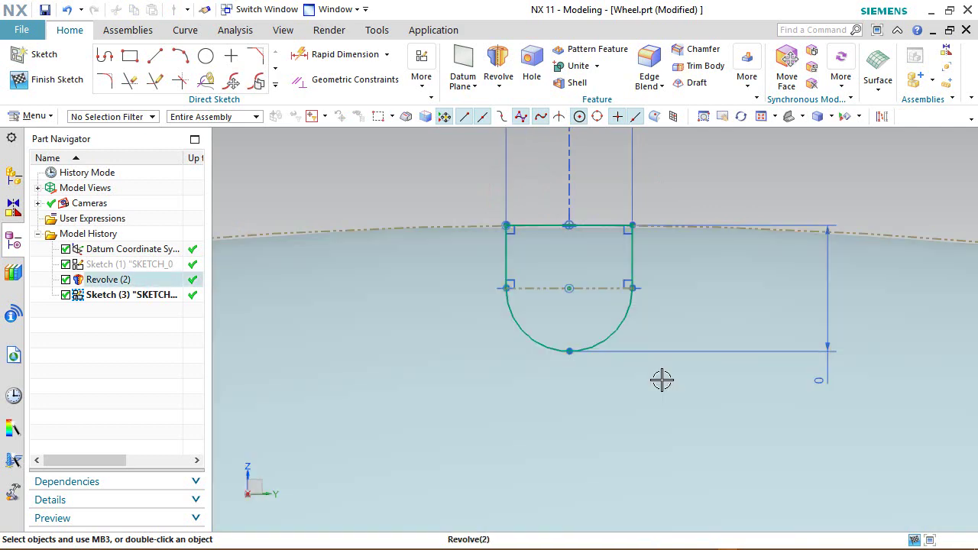
Reposition the notch's width dimension just above the notch
scroll(650, 319, "up", 2)
scroll(648, 271, "down", 5)
scroll(627, 304, "down", 4)
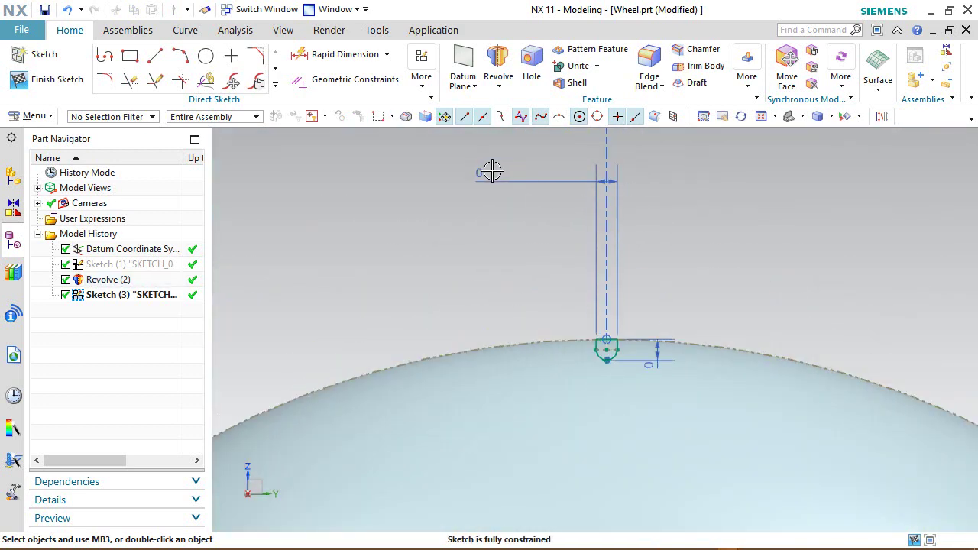
left_click(480, 171)
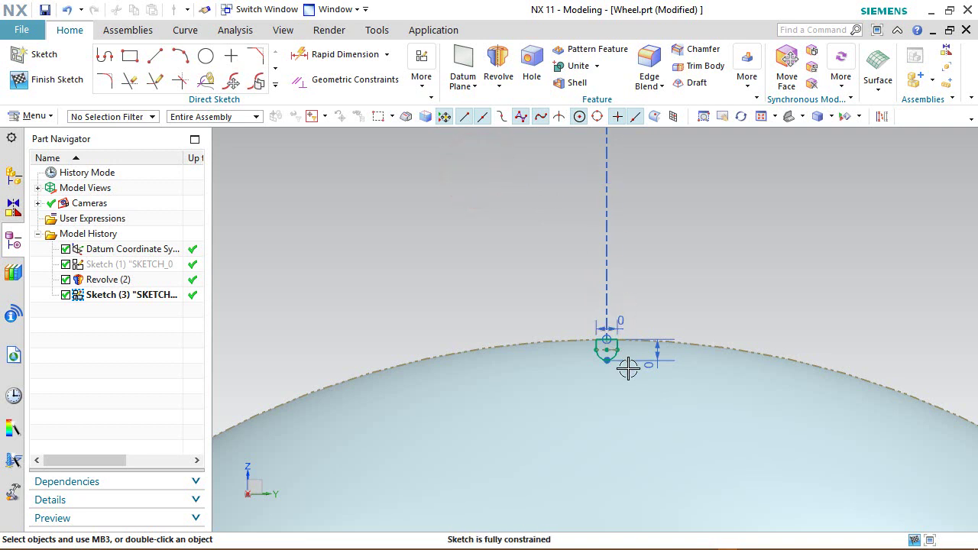
Convert the notch's upper line to reference
scroll(611, 344, "up", 3)
scroll(566, 280, "up", 2)
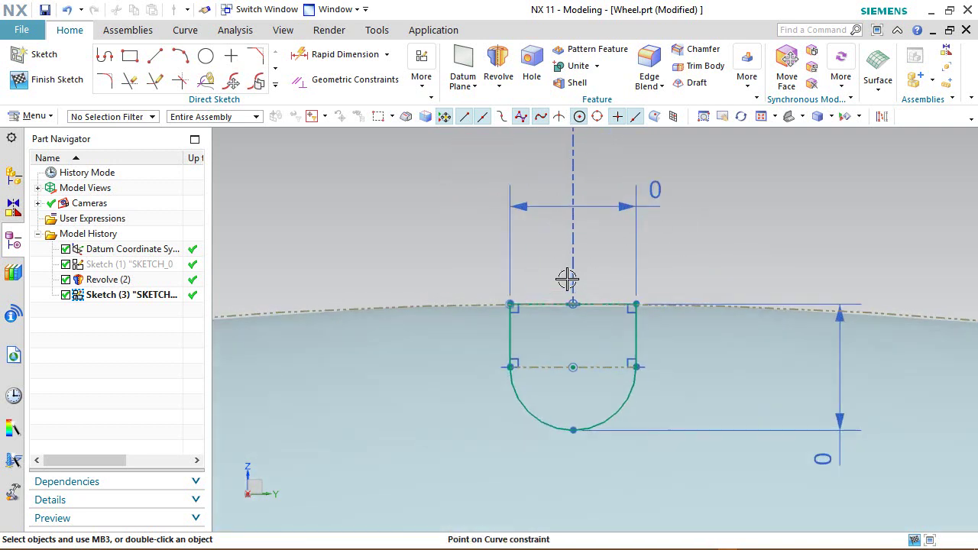
left_click(546, 300)
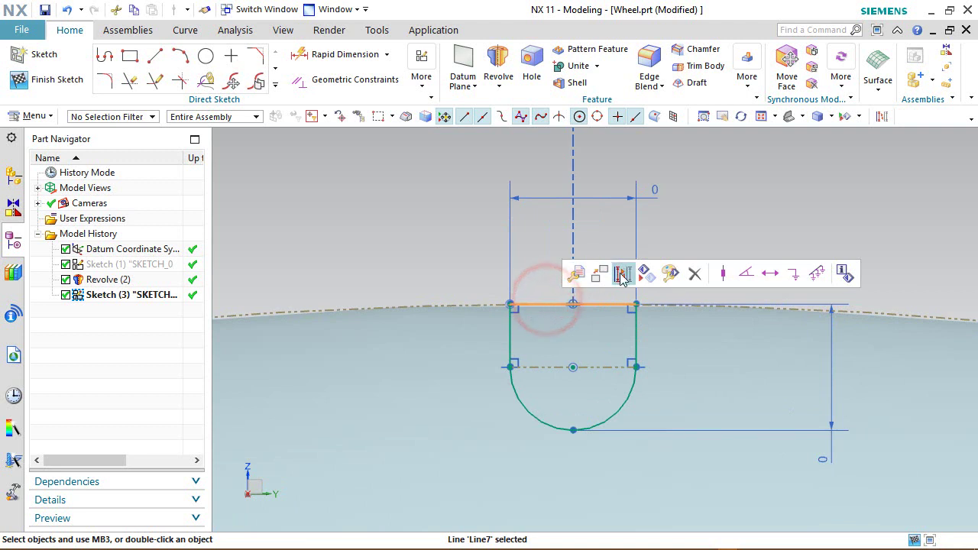
left_click(622, 276)
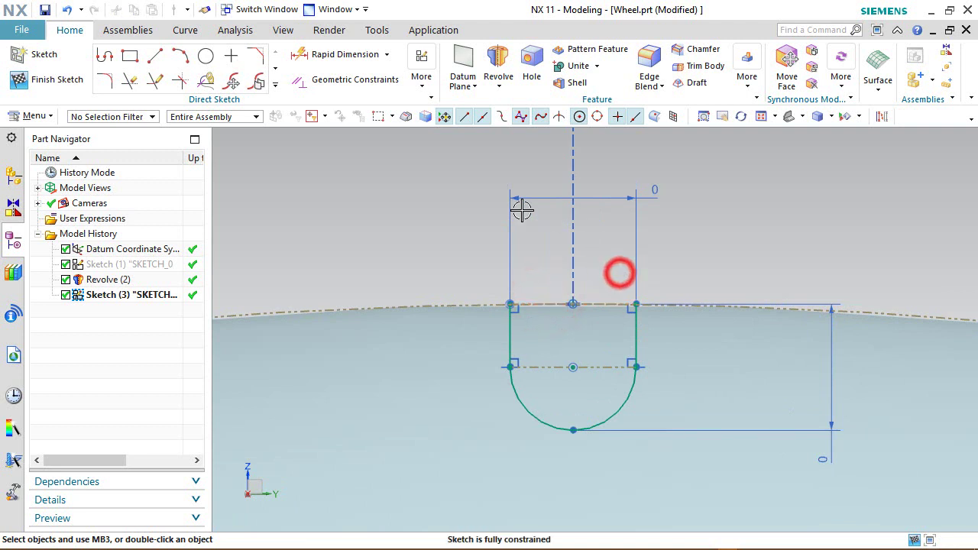
Draw three lines that close the notch profile with a rectangle about 0.0035 in tall above the wheel's rim
left_click(155, 56)
left_click(506, 301)
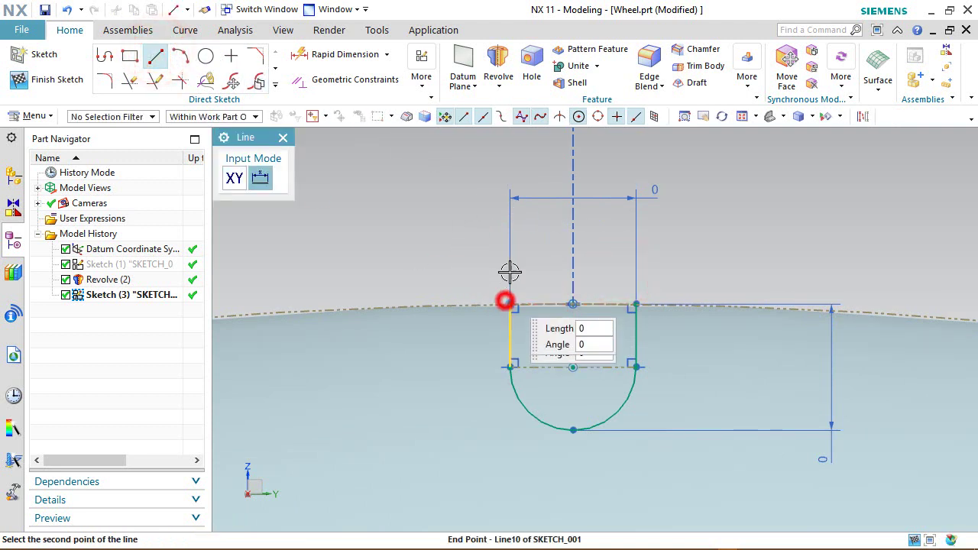
left_click(510, 248)
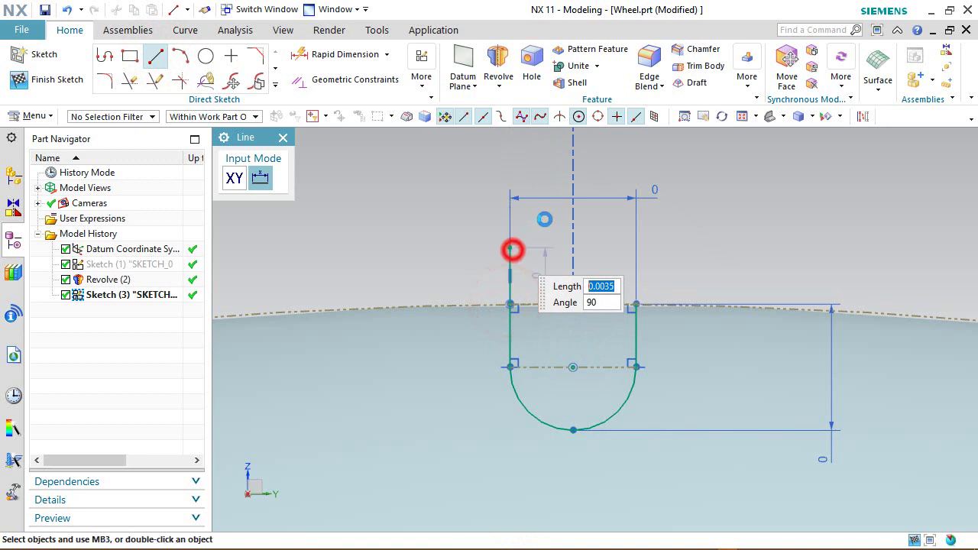
left_click(634, 305)
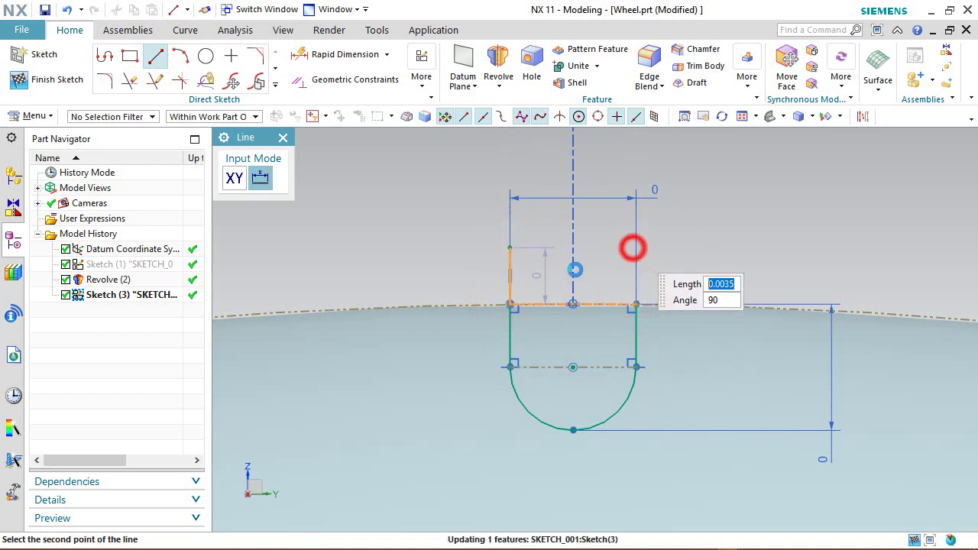
left_click(633, 247)
left_click(510, 247)
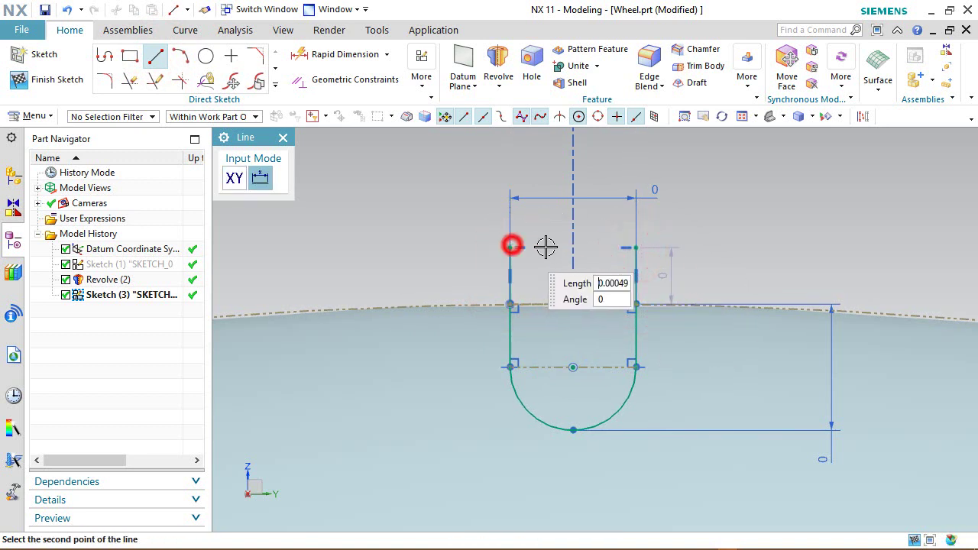
left_click(633, 247)
right_click(738, 221)
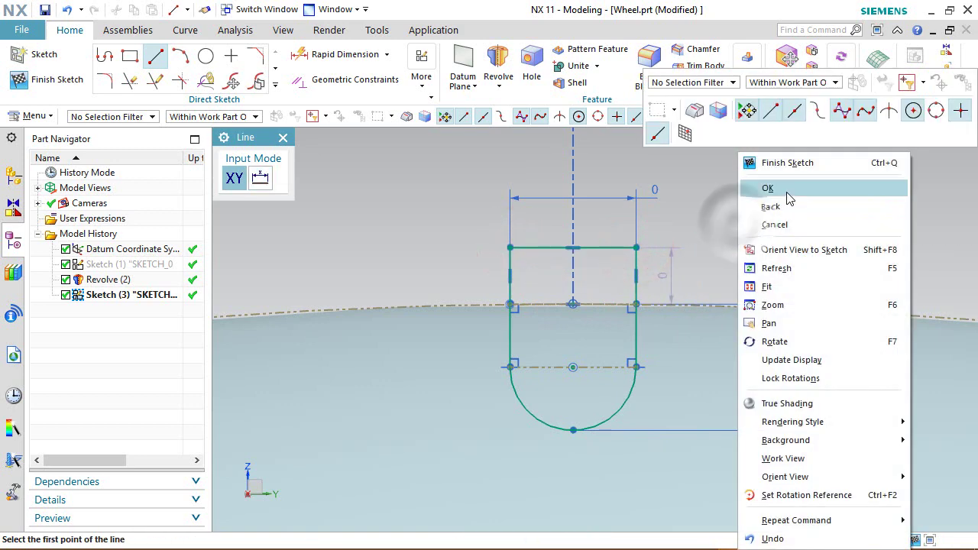
left_click(782, 190)
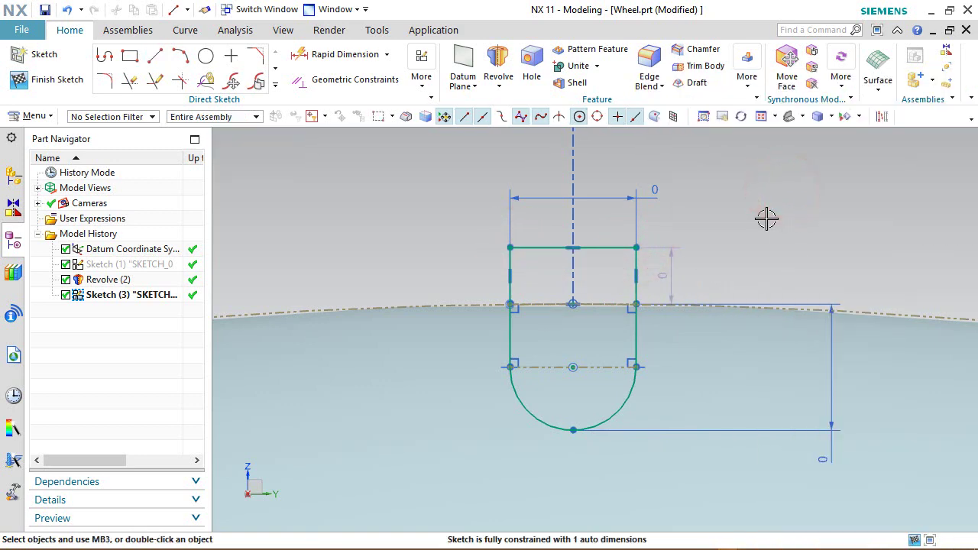
Finish the notch sketch and save the wheel part
right_click(766, 219)
left_click(787, 221)
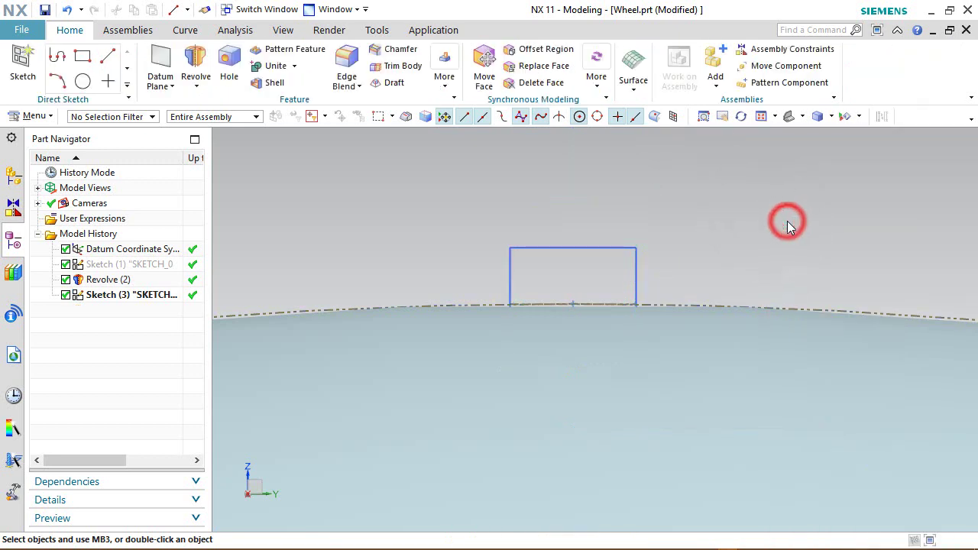
left_click(800, 116)
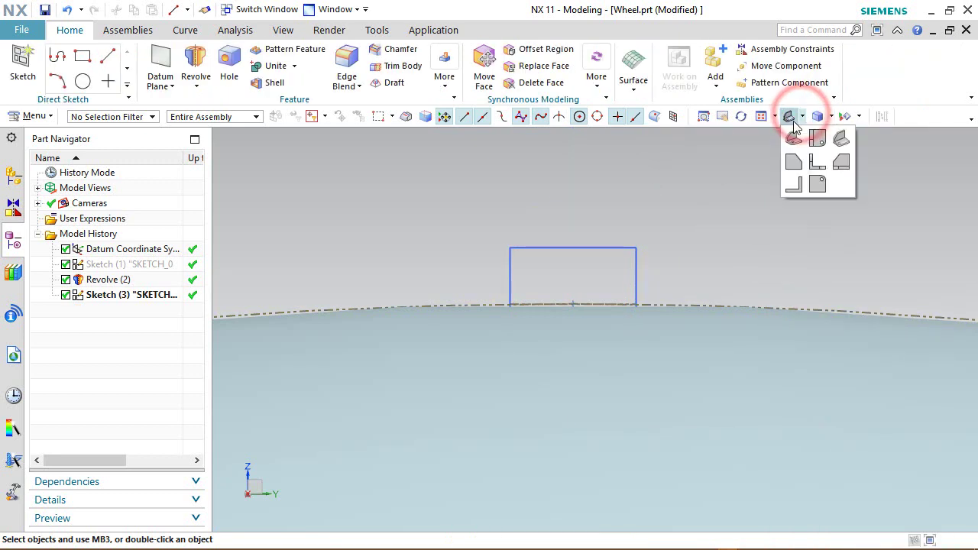
left_click(844, 145)
scroll(588, 205, "up", 5)
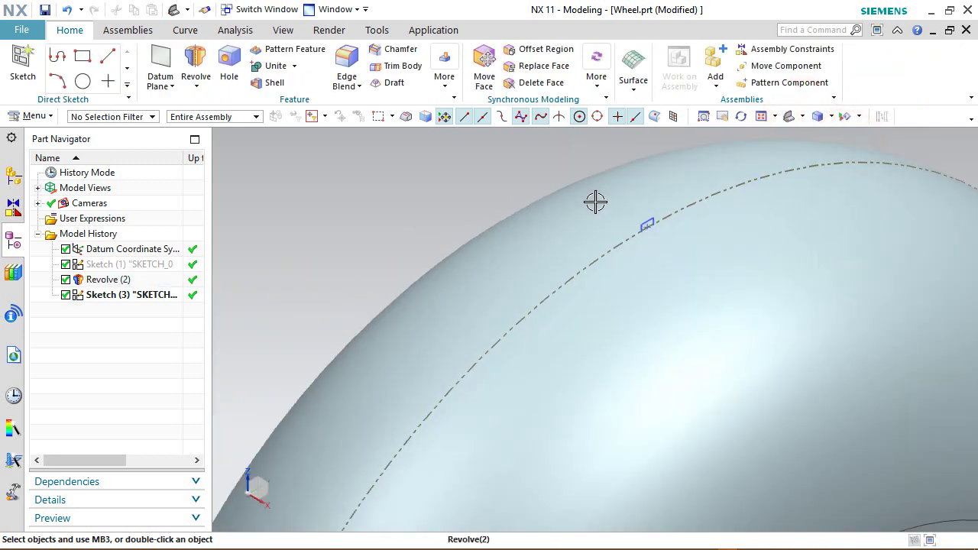
left_click(45, 12)
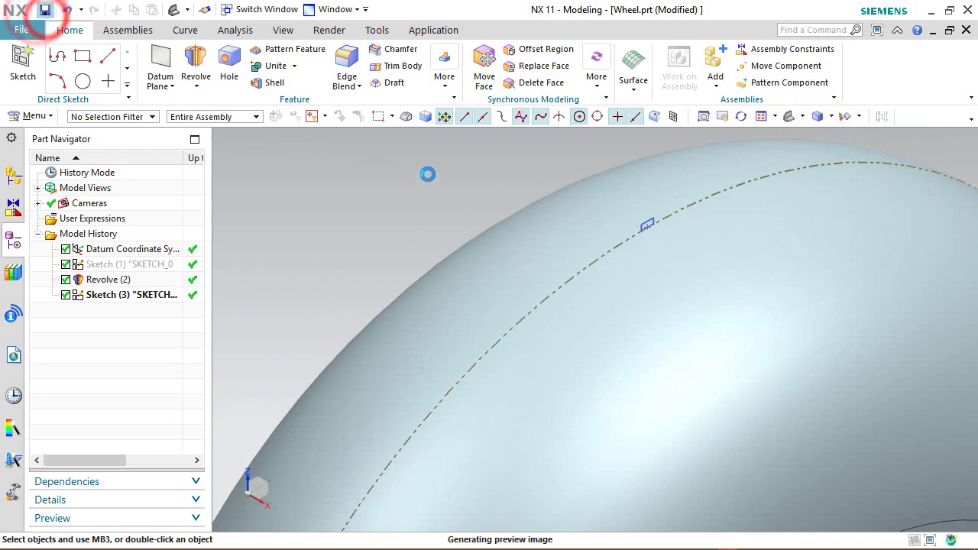
key("ctrl+f")
right_click(369, 188)
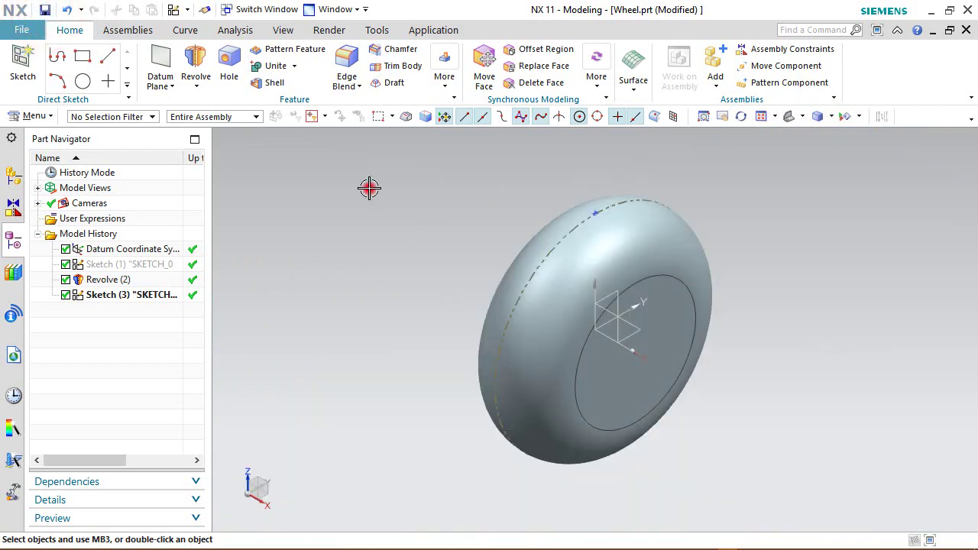
Extrude the closed notch profile with both start and end limits set to Through All, subtracting it from the wheel body
left_click(196, 86)
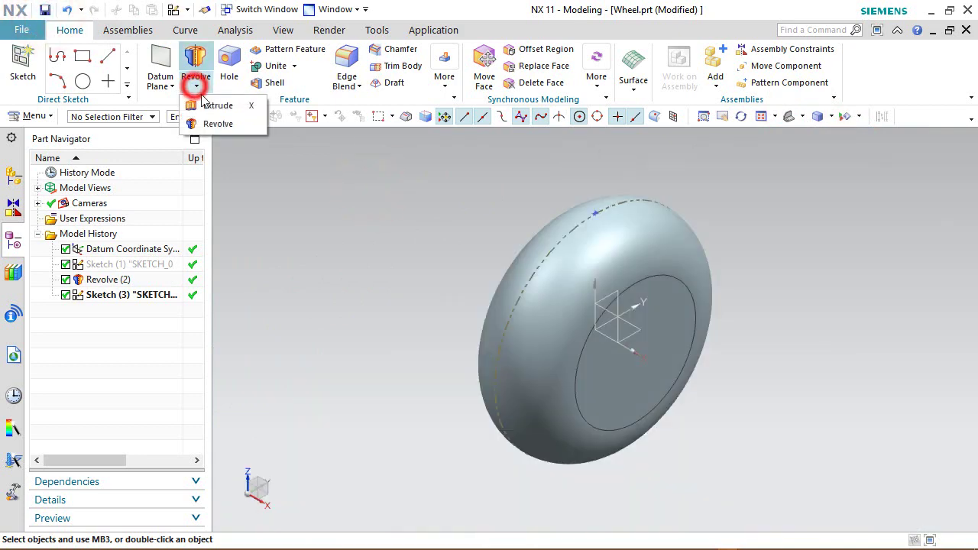
left_click(217, 101)
scroll(580, 206, "up", 8)
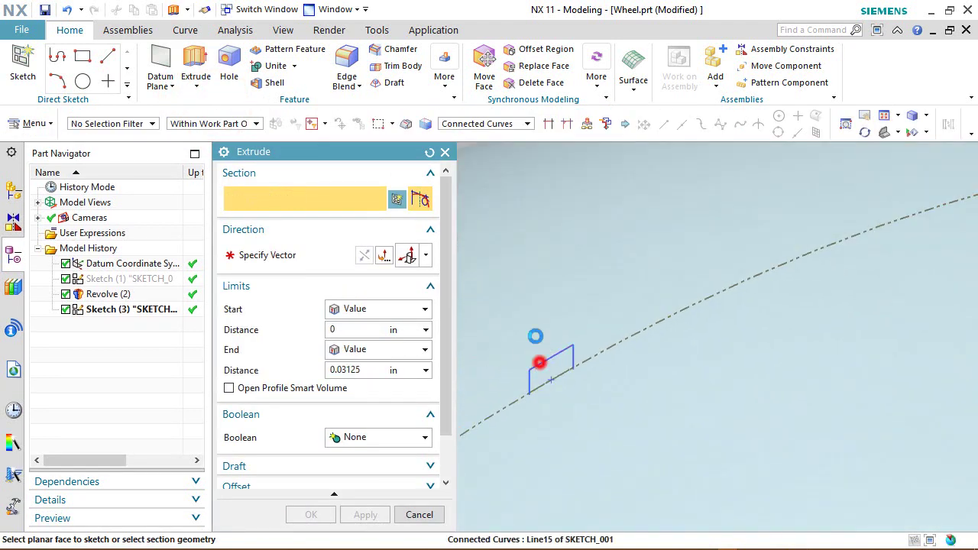
left_click(540, 362)
scroll(563, 305, "down", 5)
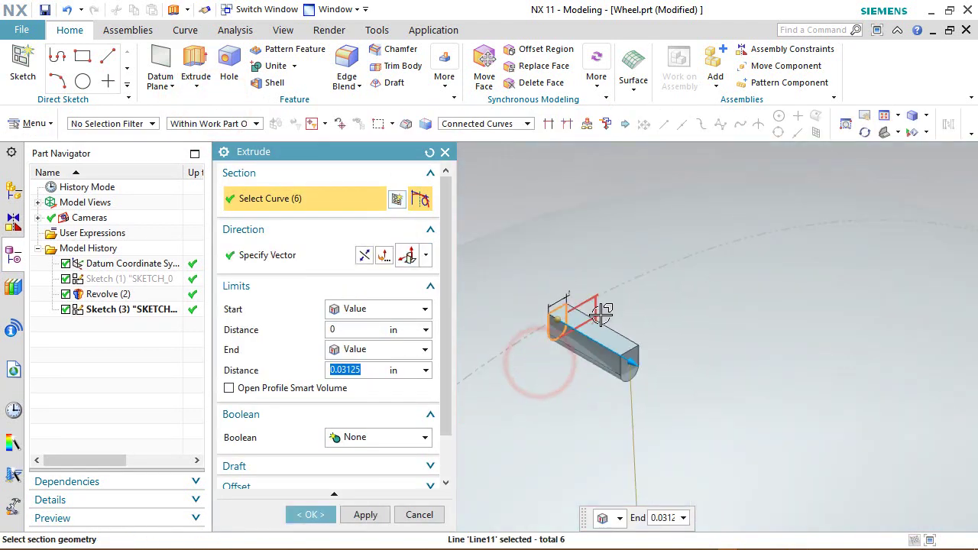
left_click(425, 309)
left_click(385, 402)
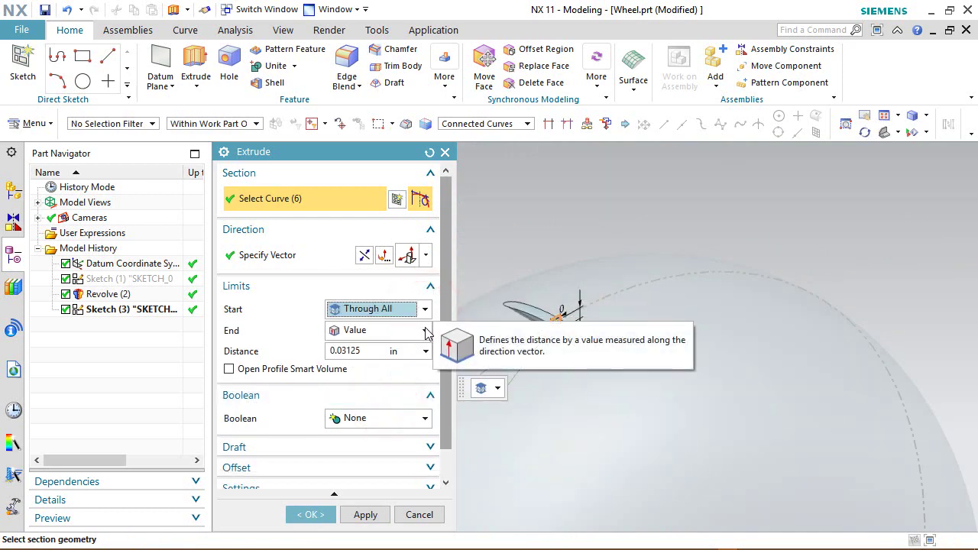
left_click(425, 330)
left_click(396, 425)
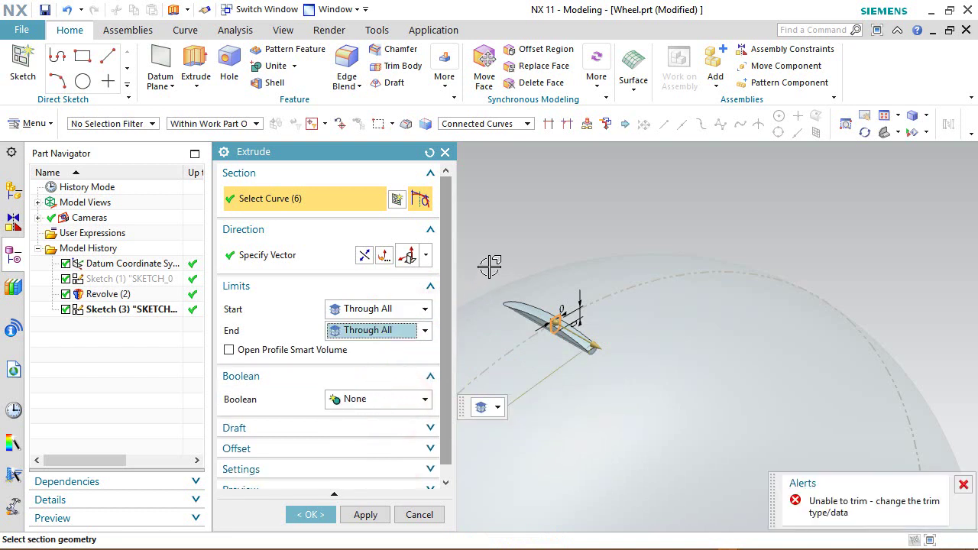
left_click(413, 401)
left_click(372, 445)
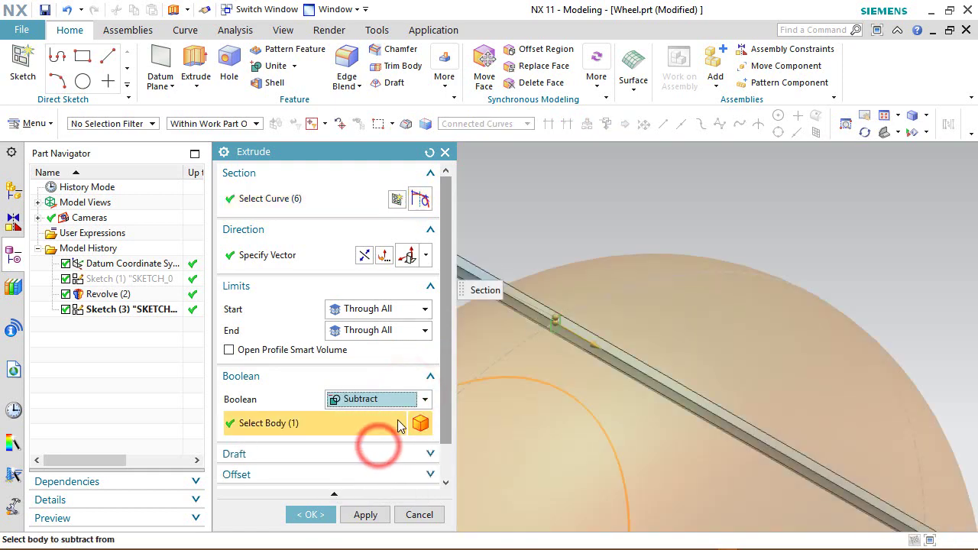
left_click(318, 512)
Hide the notch sketch on the wheel's rim
scroll(556, 299, "down", 5)
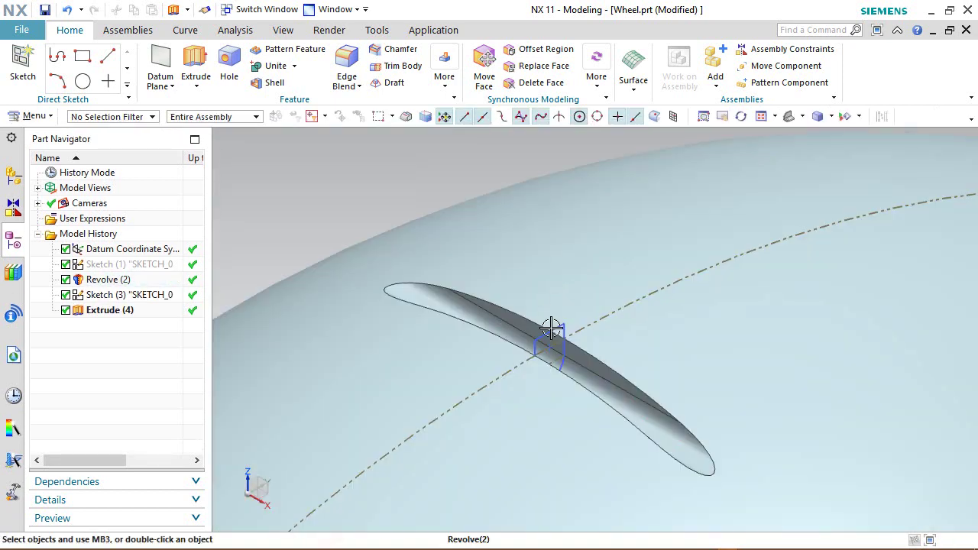
left_click(557, 330)
right_click(566, 329)
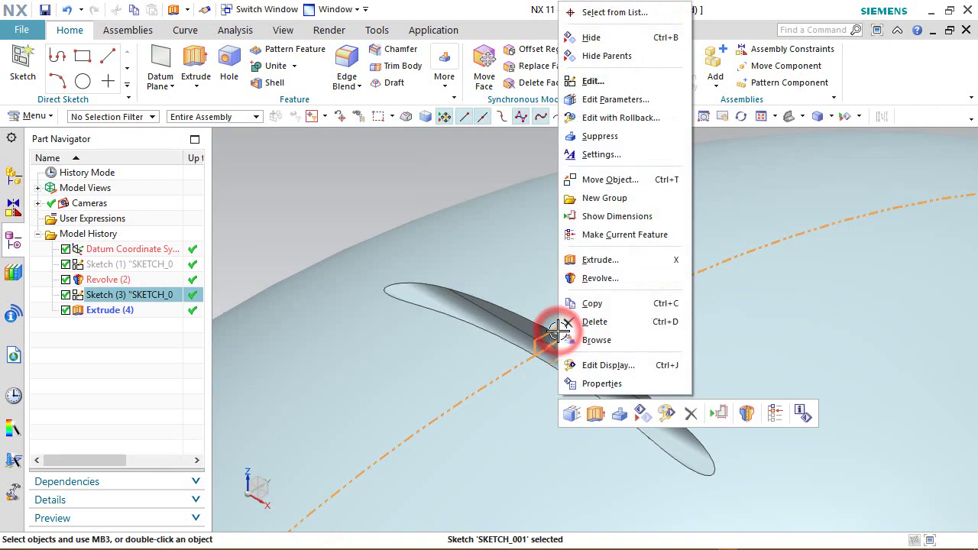
left_click(594, 36)
middle_click_drag(461, 331, 423, 354)
middle_click_drag(415, 352, 538, 159)
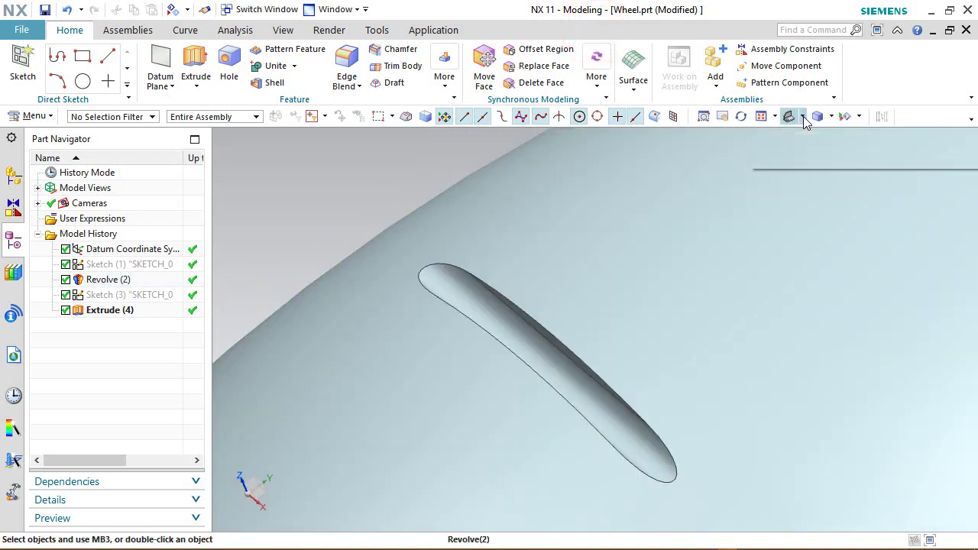
left_click(802, 116)
left_click(841, 138)
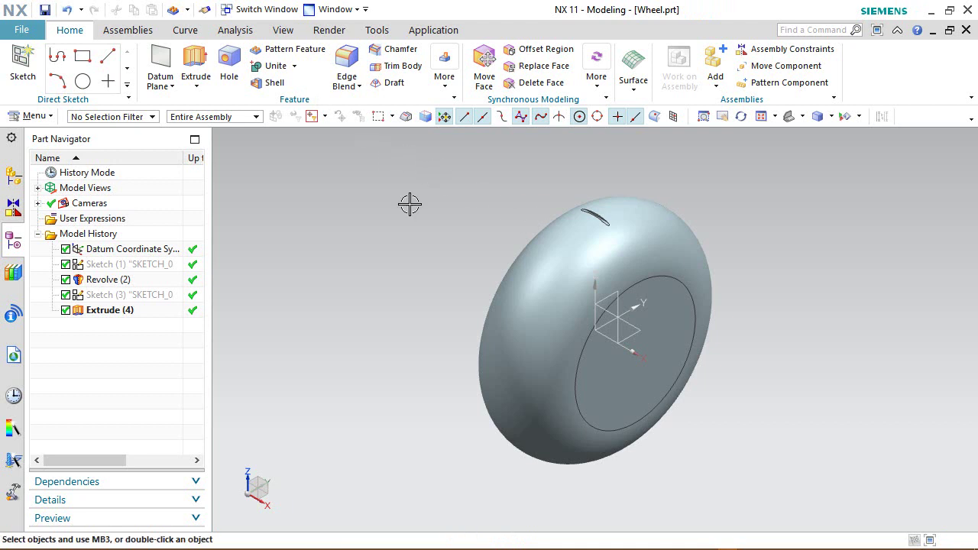
Set up a Pattern Feature of the groove cut with a Circular layout around the datum X axis
left_click(296, 51)
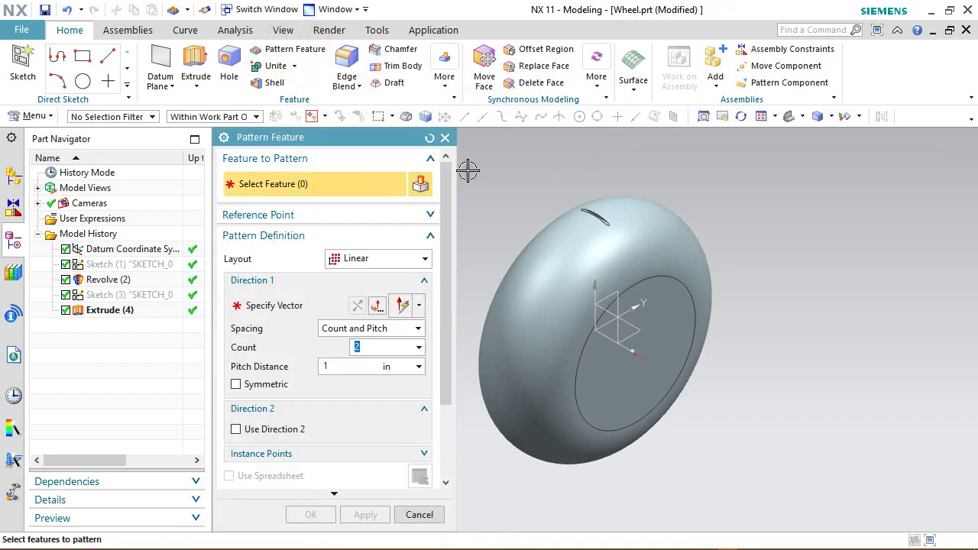
scroll(585, 191, "up", 6)
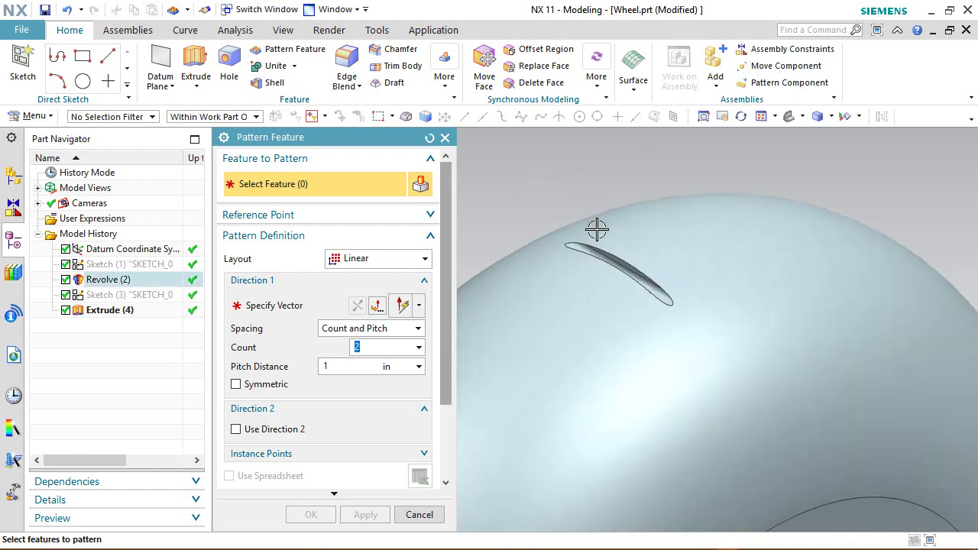
left_click(607, 260)
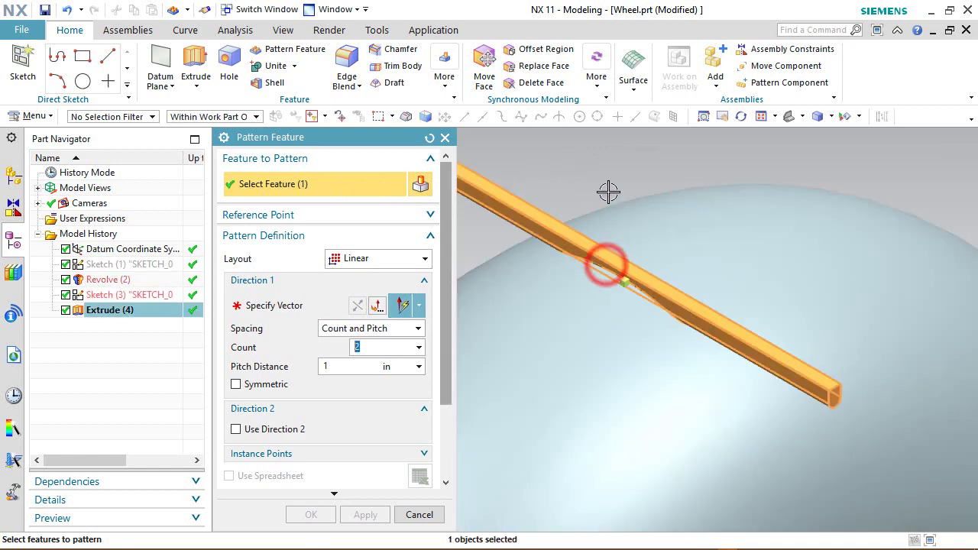
scroll(596, 172, "down", 2)
scroll(596, 173, "down", 2)
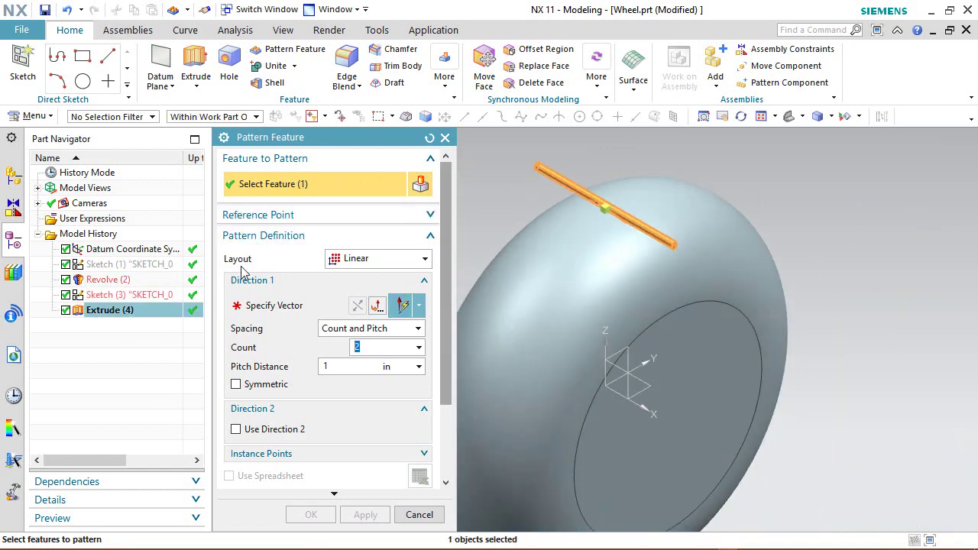
left_click(375, 259)
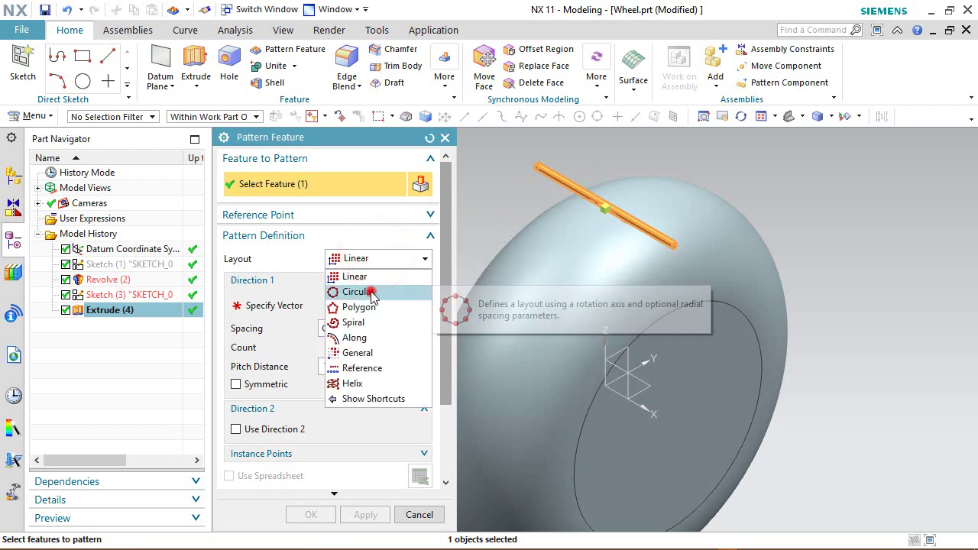
left_click(370, 292)
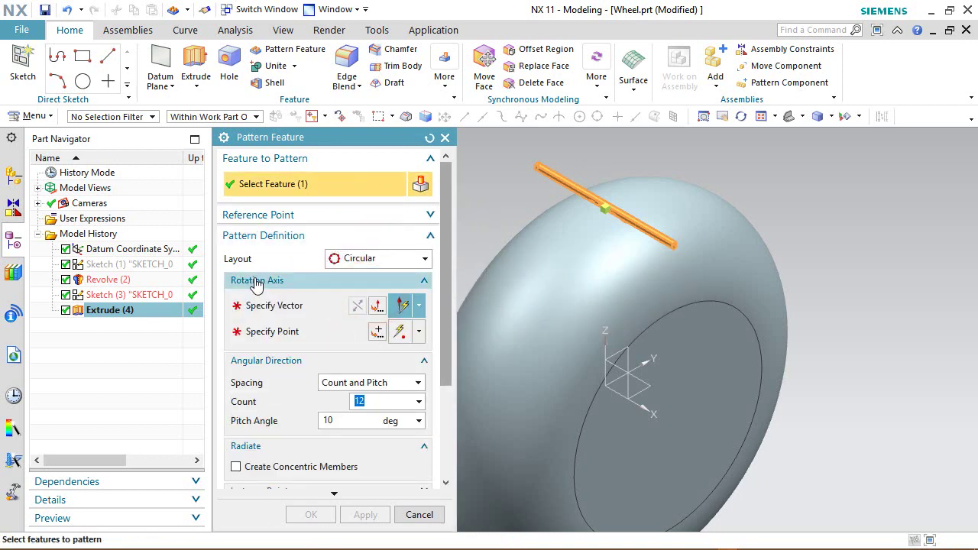
left_click(270, 309)
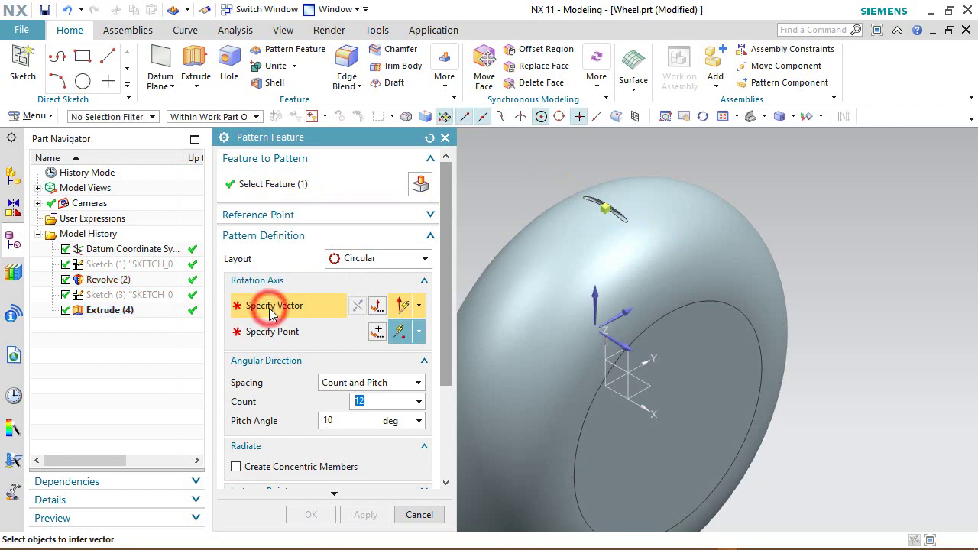
left_click(645, 411)
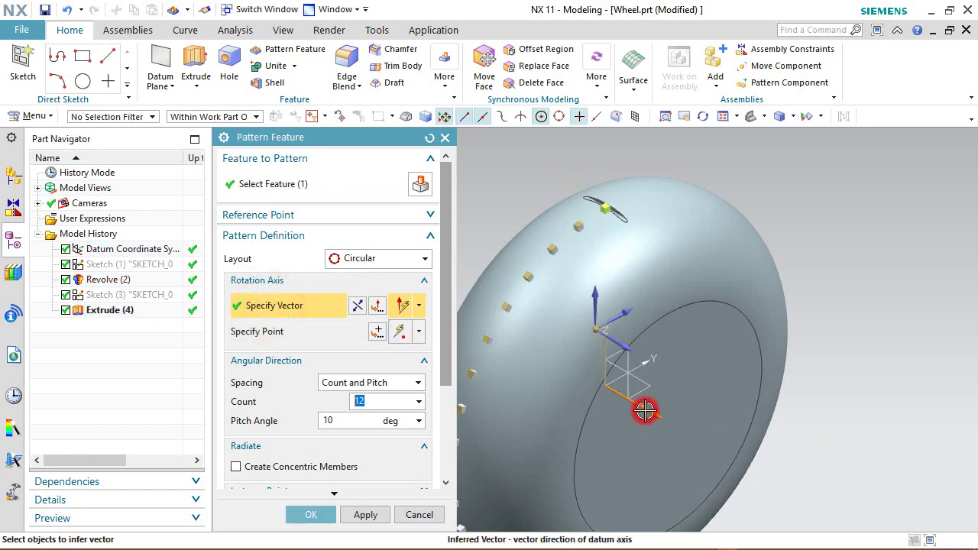
middle_click_drag(646, 411, 665, 393)
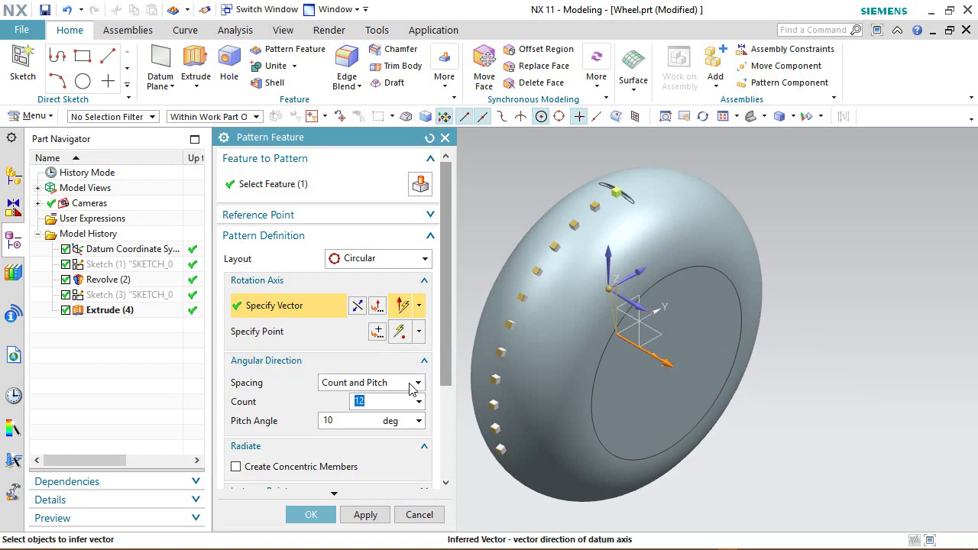
Space the circular groove pattern by Count and Span with a count of 64 over 360 degrees, and create it
left_click(356, 386)
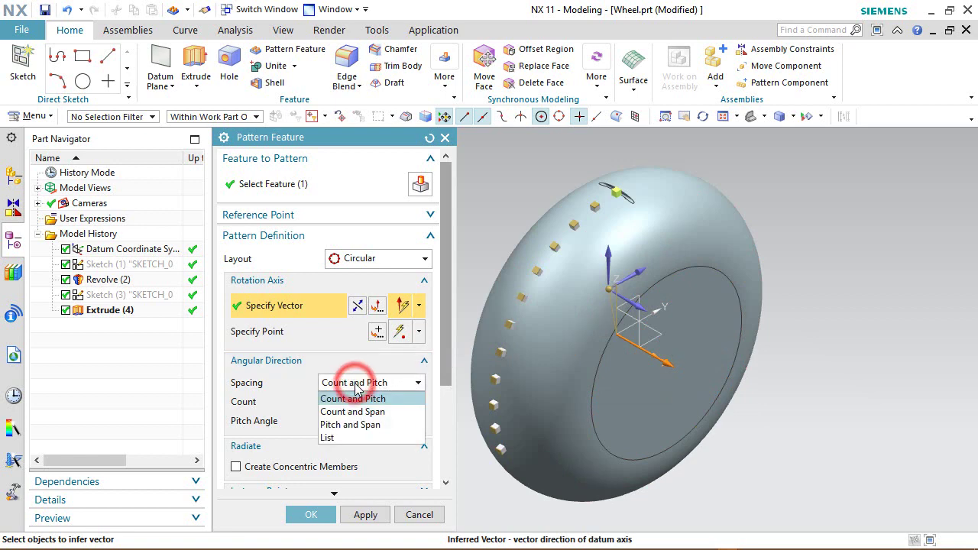
left_click(372, 412)
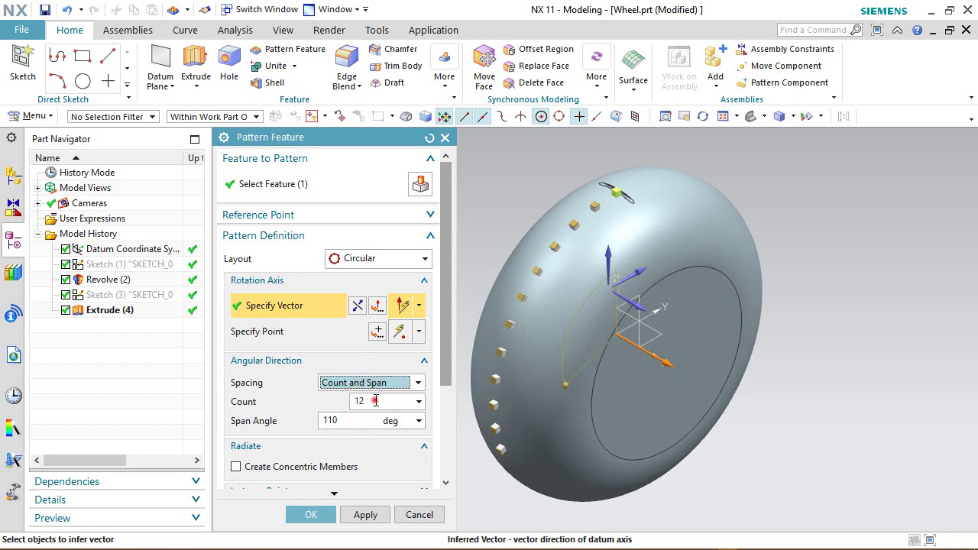
double_click(375, 401)
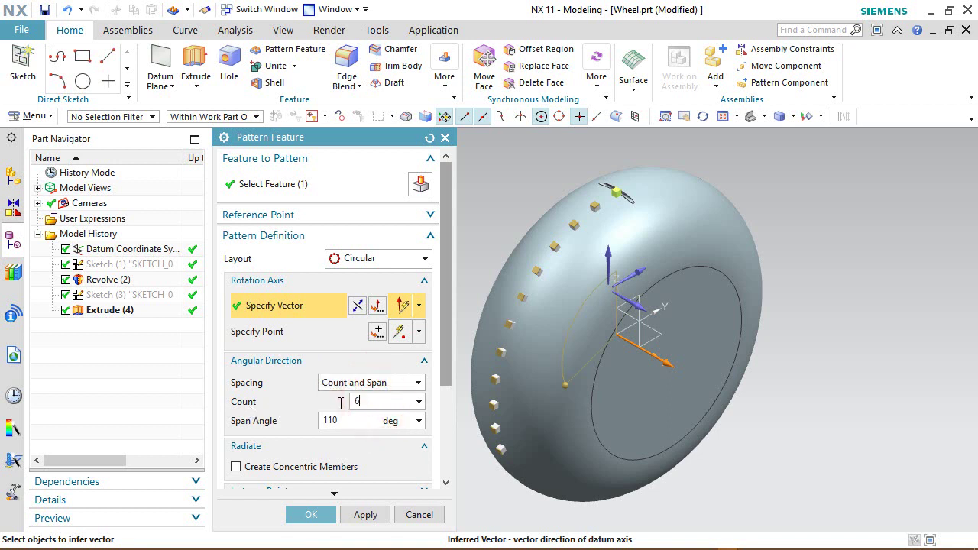
type("64")
key("Return")
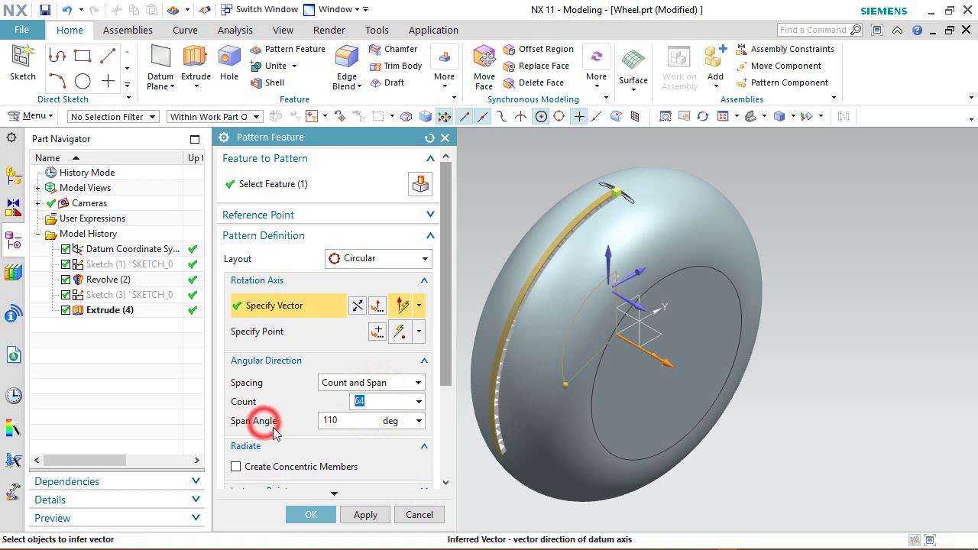
double_click(360, 421)
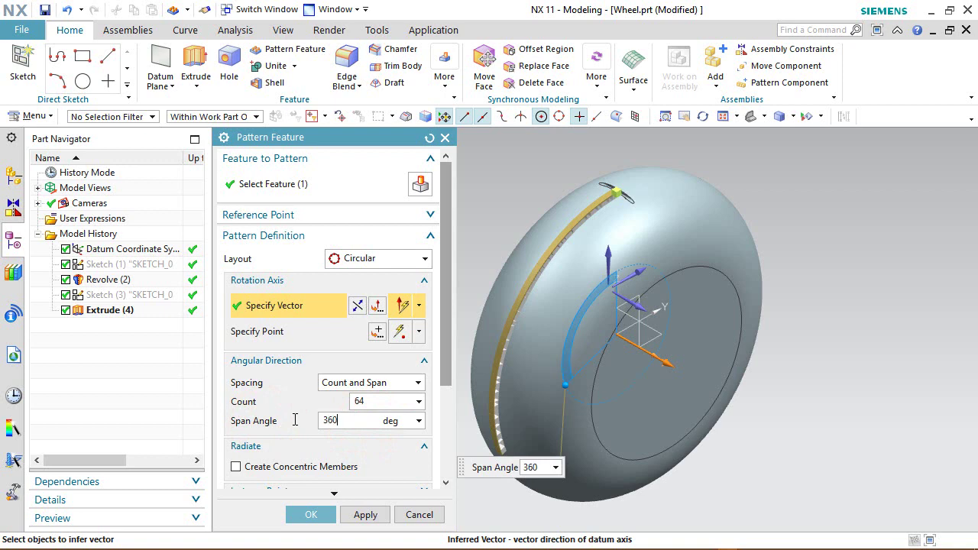
type("360")
key("Return")
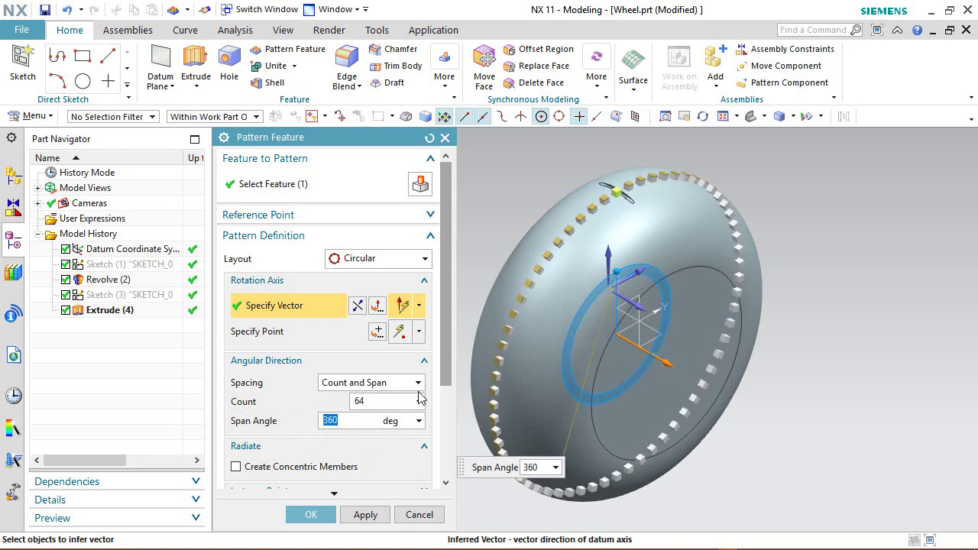
left_click_drag(447, 356, 452, 475)
left_click(309, 515)
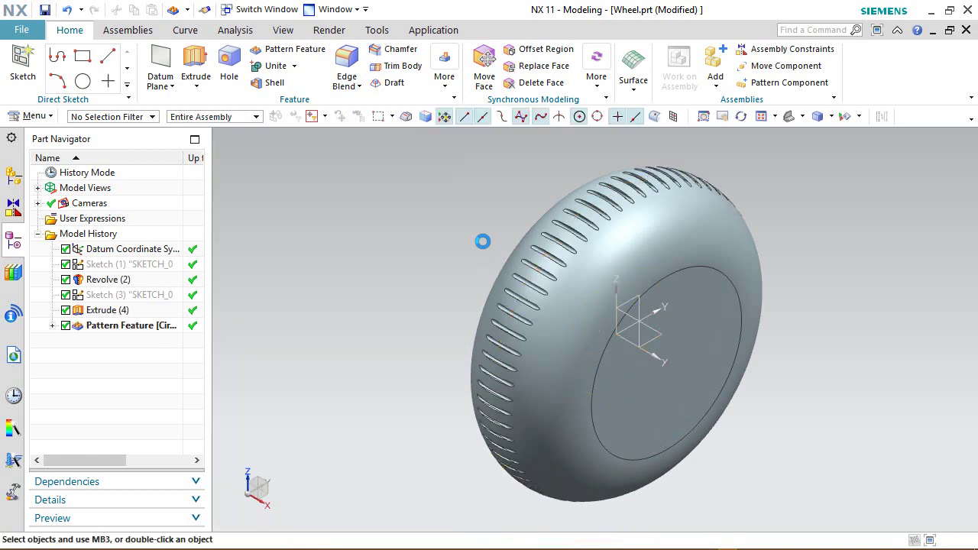
Save the patterned wheel part and close it
middle_click_drag(585, 233, 566, 227)
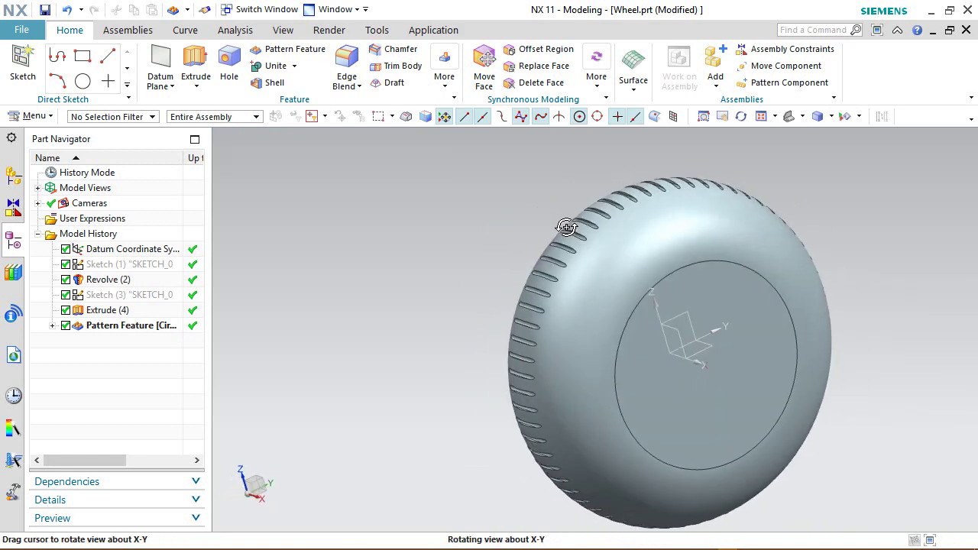
left_click(786, 118)
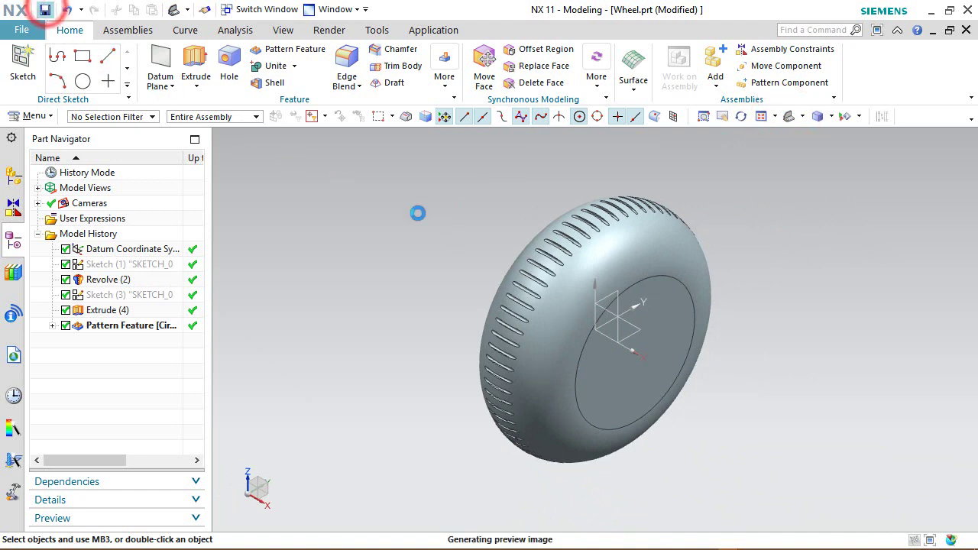
left_click(392, 181)
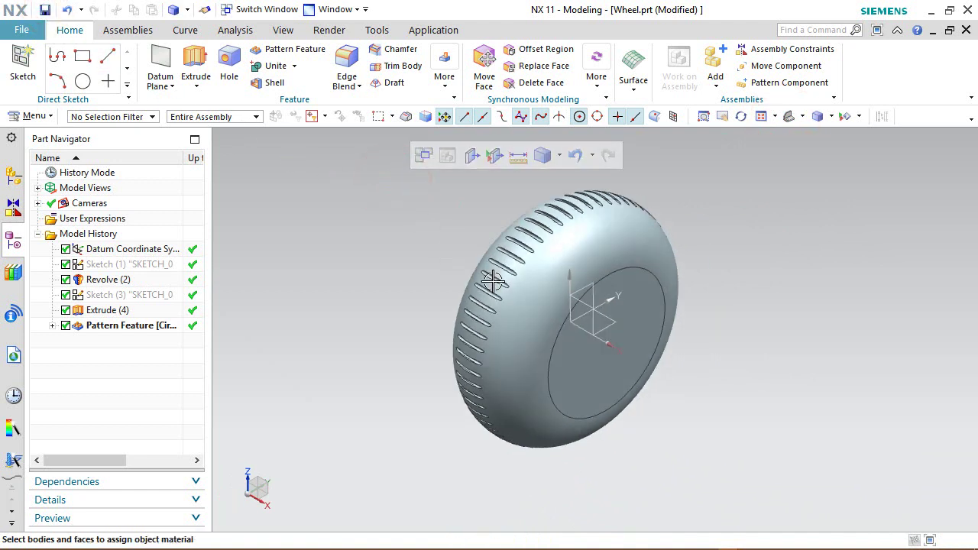
scroll(542, 305, "up", 2)
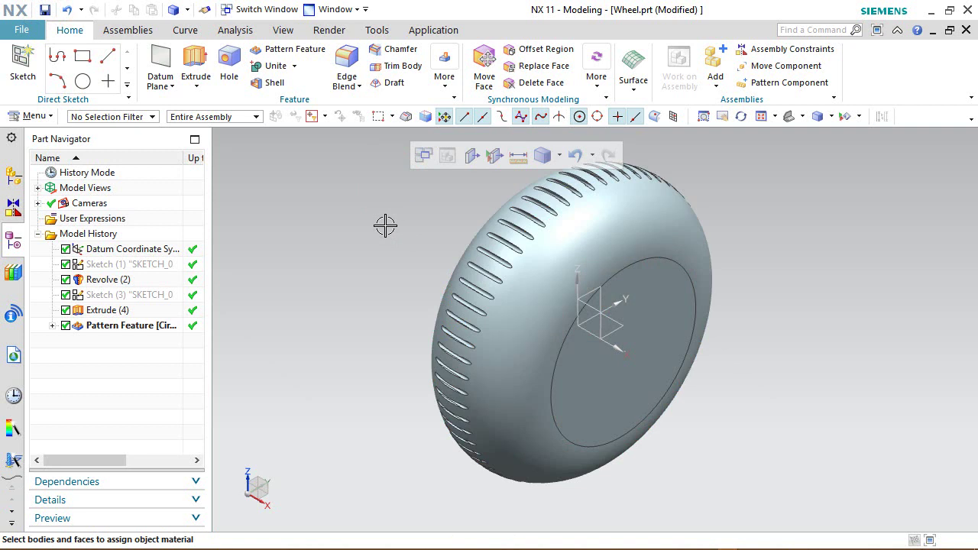
left_click(966, 32)
left_click(404, 309)
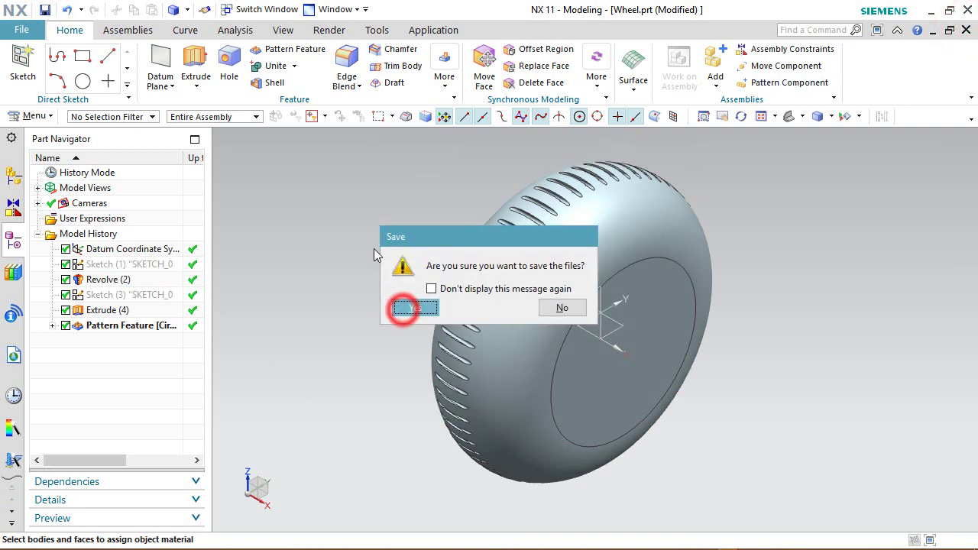
left_click(414, 308)
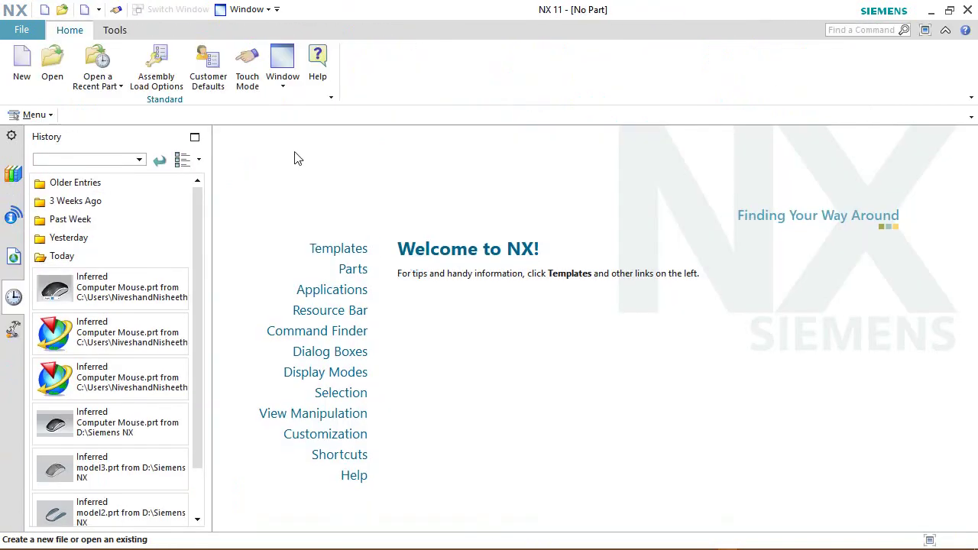
Open the Computer Mouse assembly file from the Computer Mouse folder
left_click(52, 60)
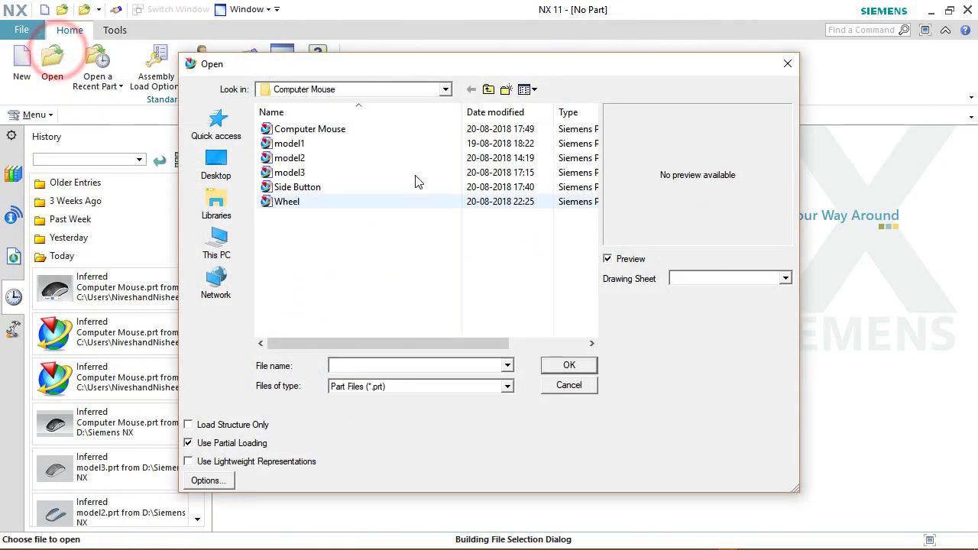
left_click_drag(469, 66, 533, 92)
left_click(403, 153)
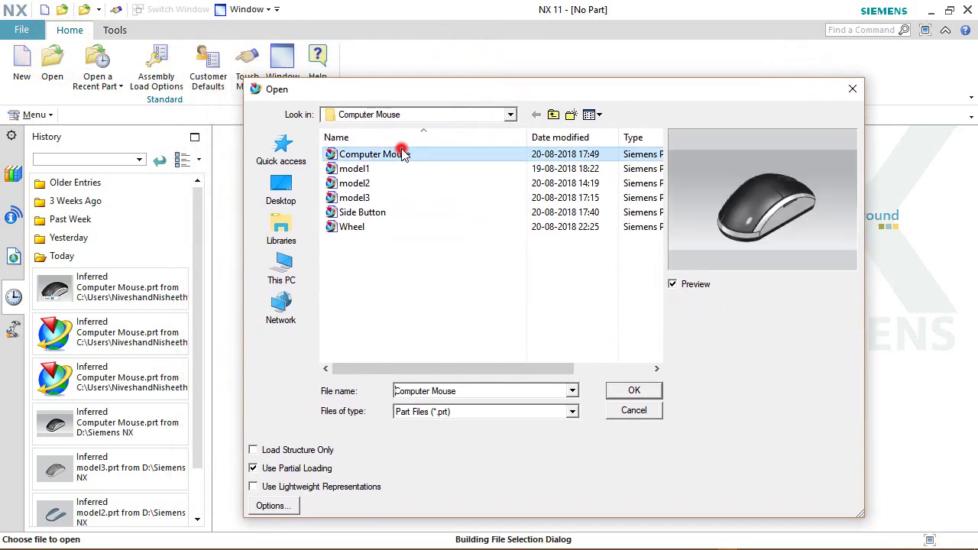
left_click(628, 392)
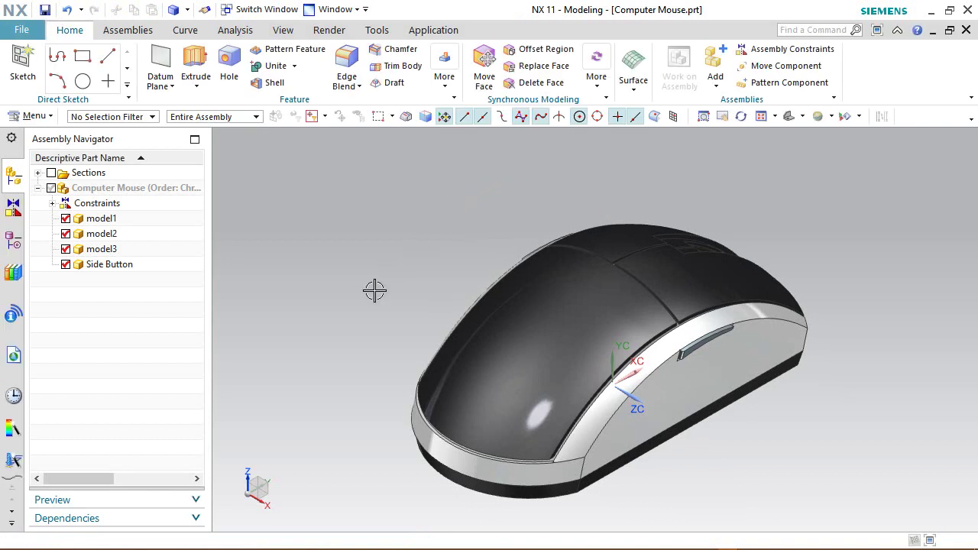
Rotate the view of the mouse assembly exactly 180 degrees about the Z axis
left_click(248, 479)
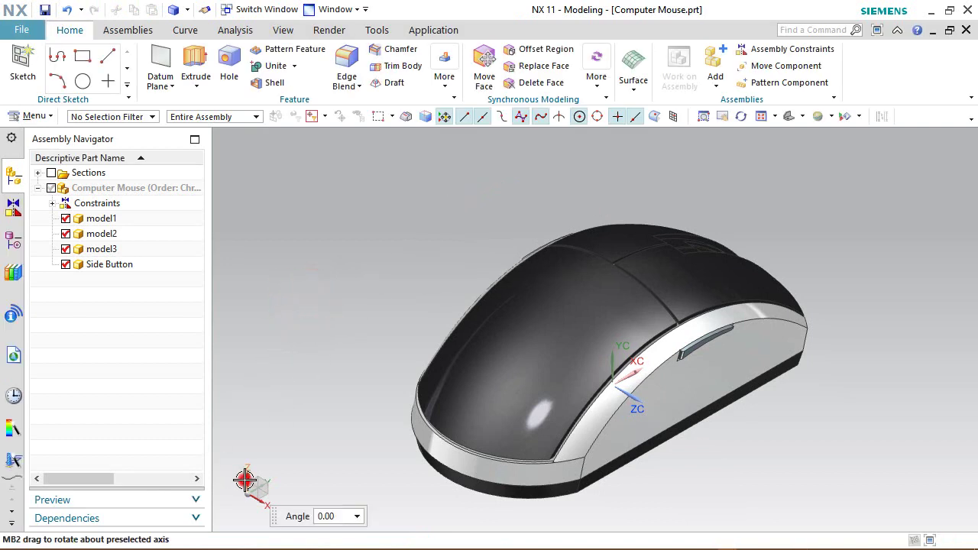
left_click(327, 515)
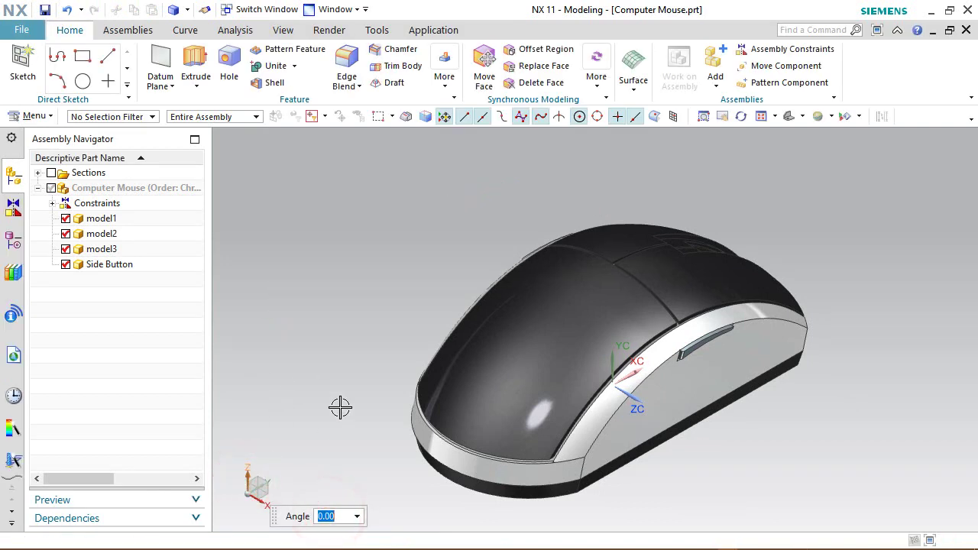
type("180")
key("Return")
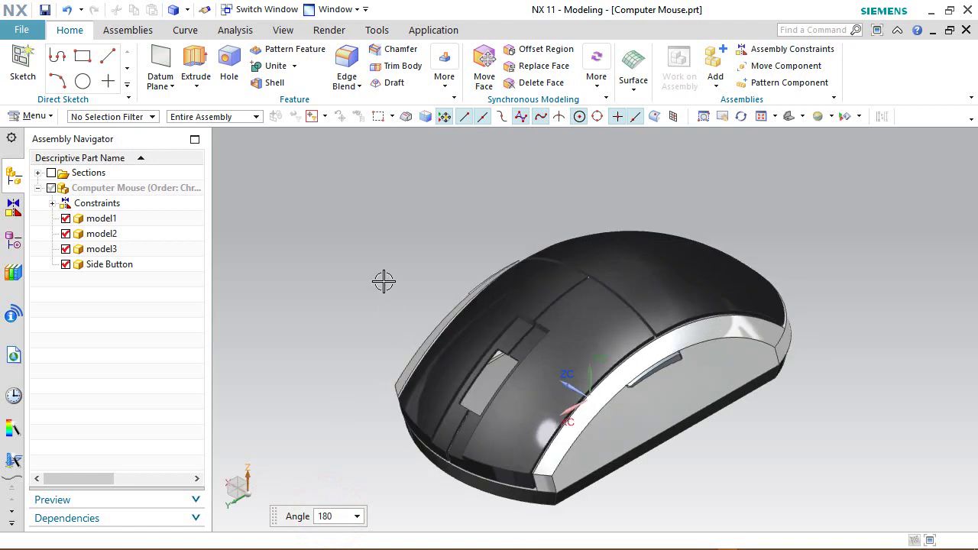
right_click(392, 180)
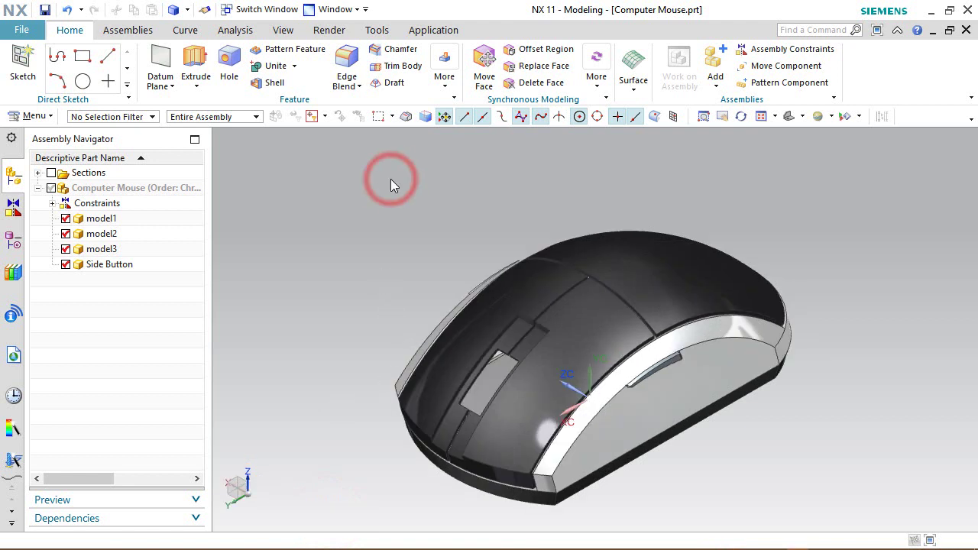
left_click(392, 180)
Start adding a component to the assembly and load the Wheel part from the Computer Mouse folder
left_click(135, 31)
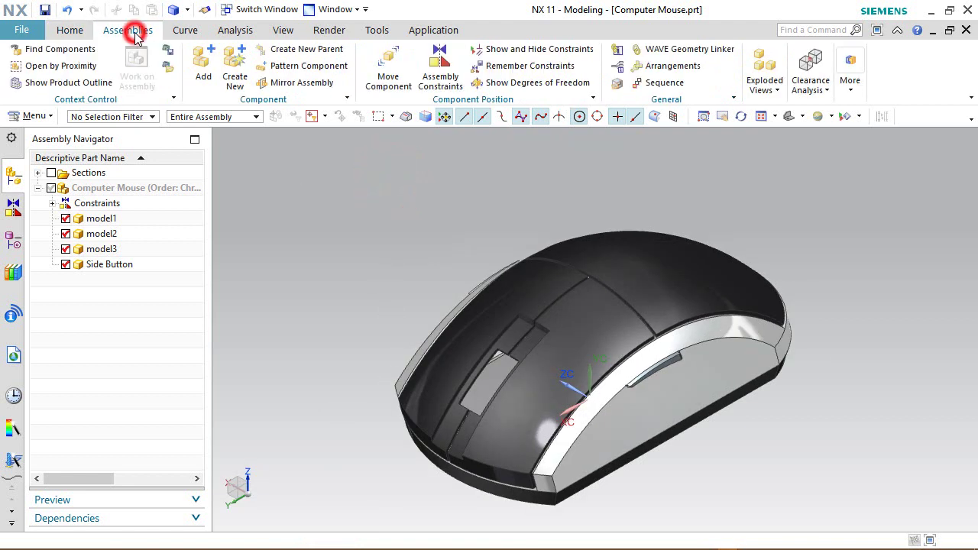
left_click(200, 77)
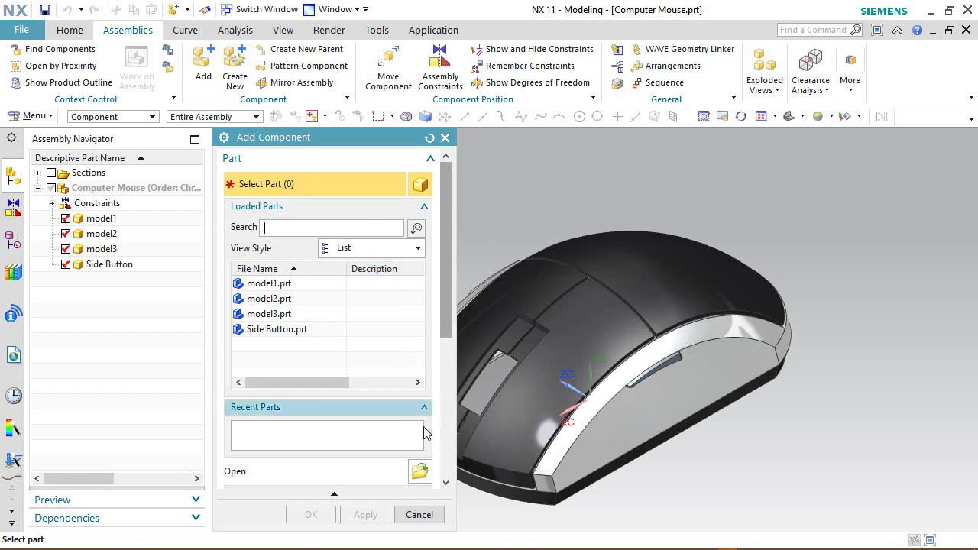
left_click_drag(445, 328, 448, 406)
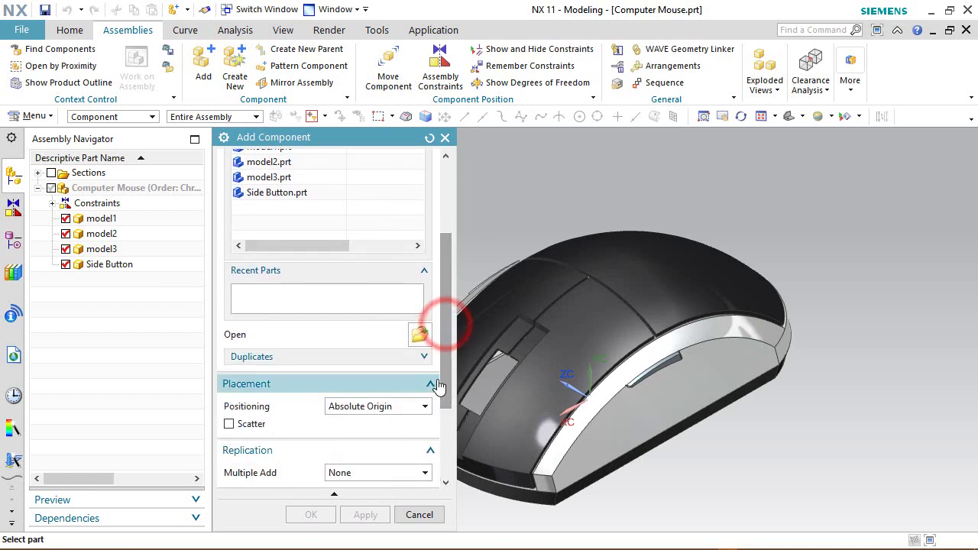
left_click(421, 335)
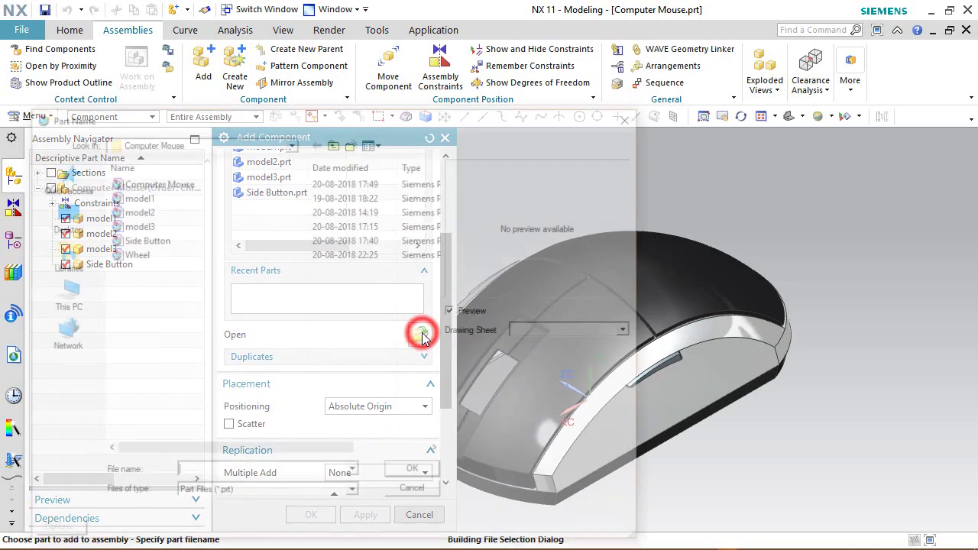
left_click(137, 254)
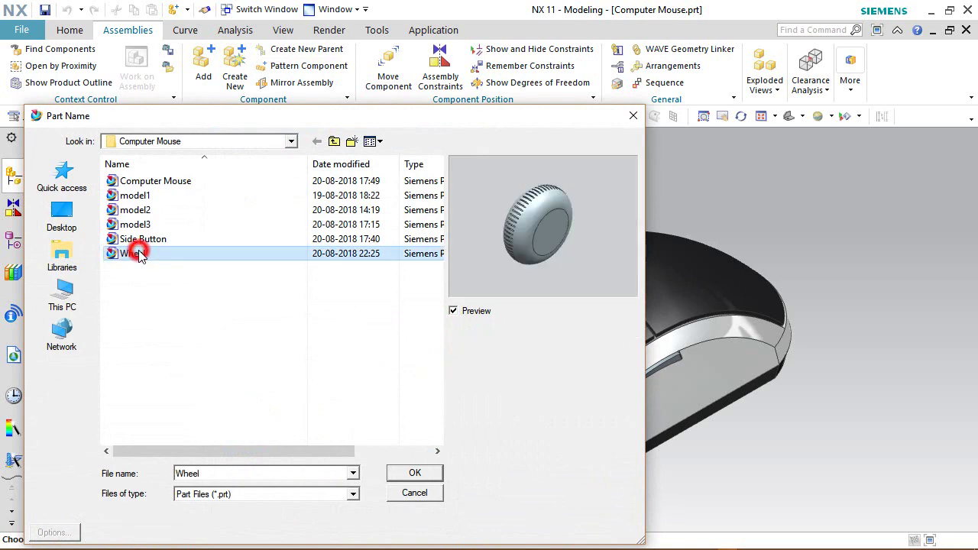
left_click(414, 474)
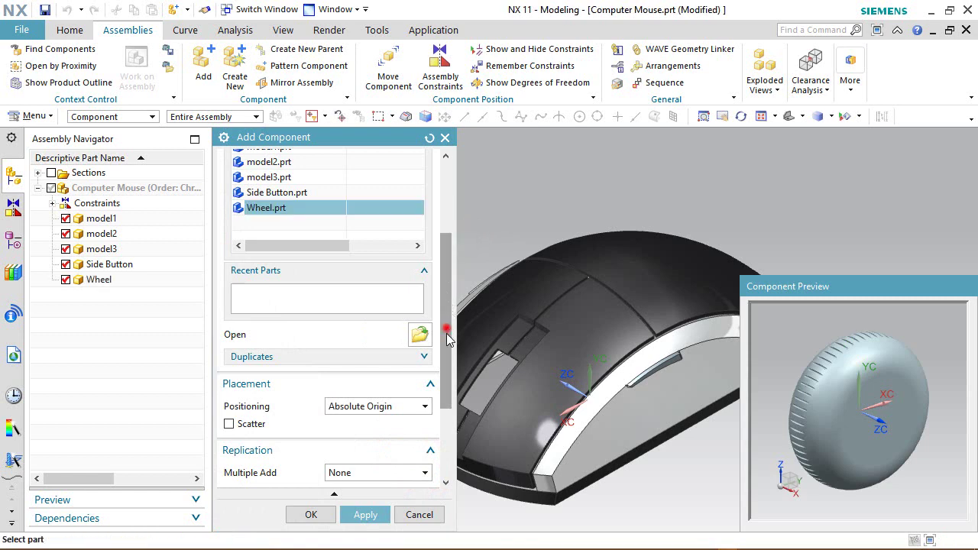
Set the wheel component's reference set to Entire Part and its positioning to Move, and accept the settings
left_click_drag(447, 340, 447, 407)
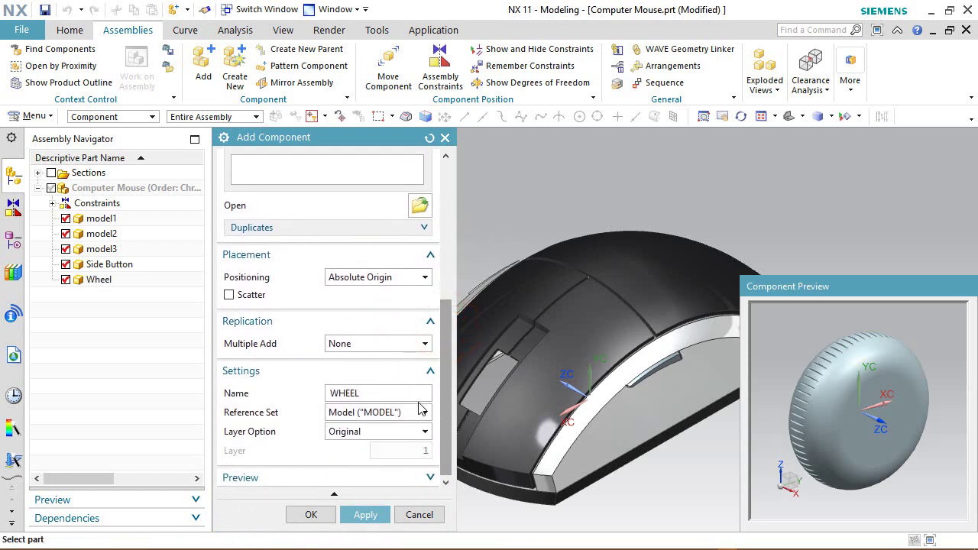
left_click(413, 412)
left_click(368, 442)
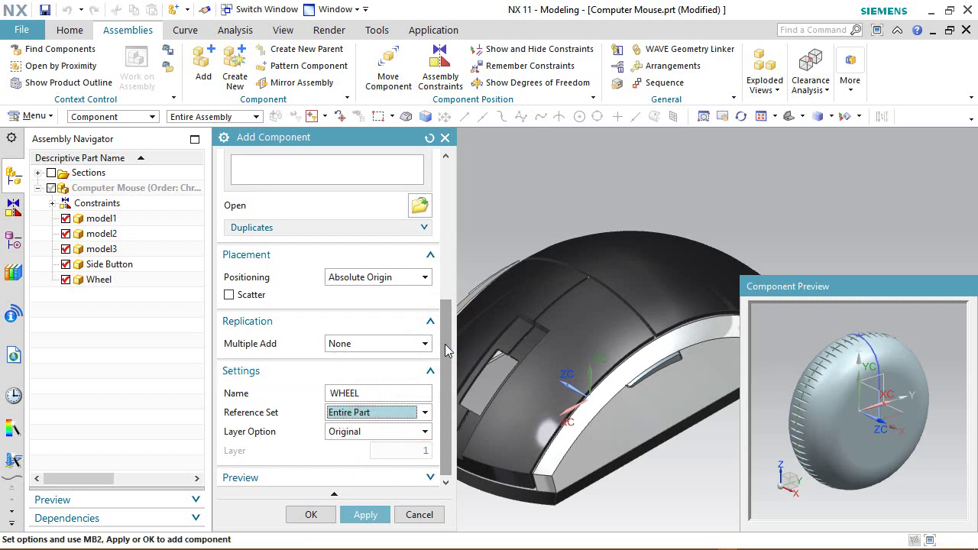
left_click_drag(448, 347, 448, 297)
left_click(413, 376)
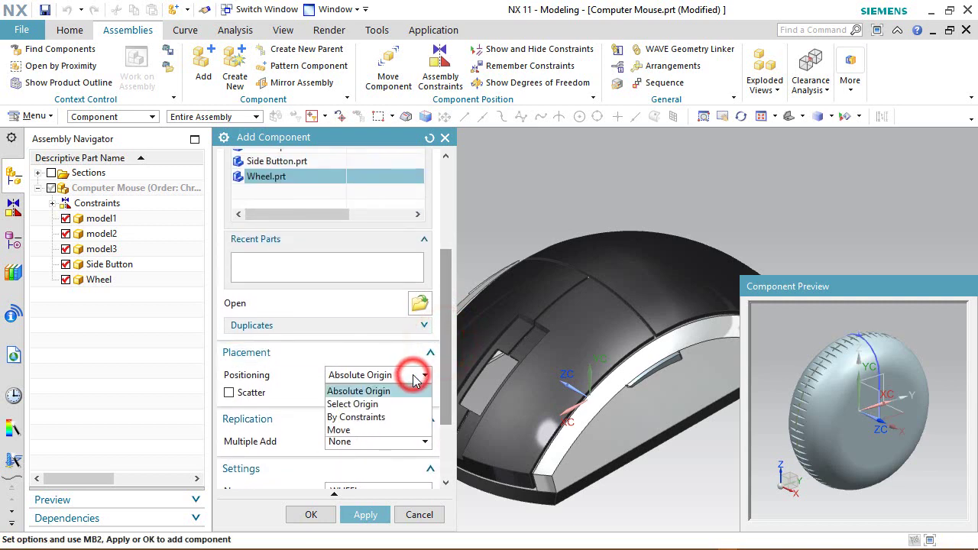
left_click(340, 430)
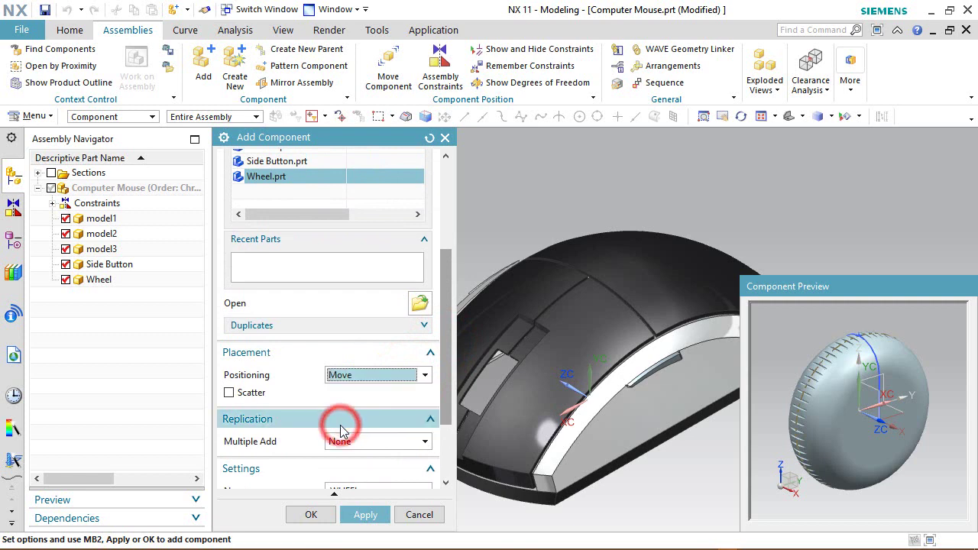
left_click(314, 514)
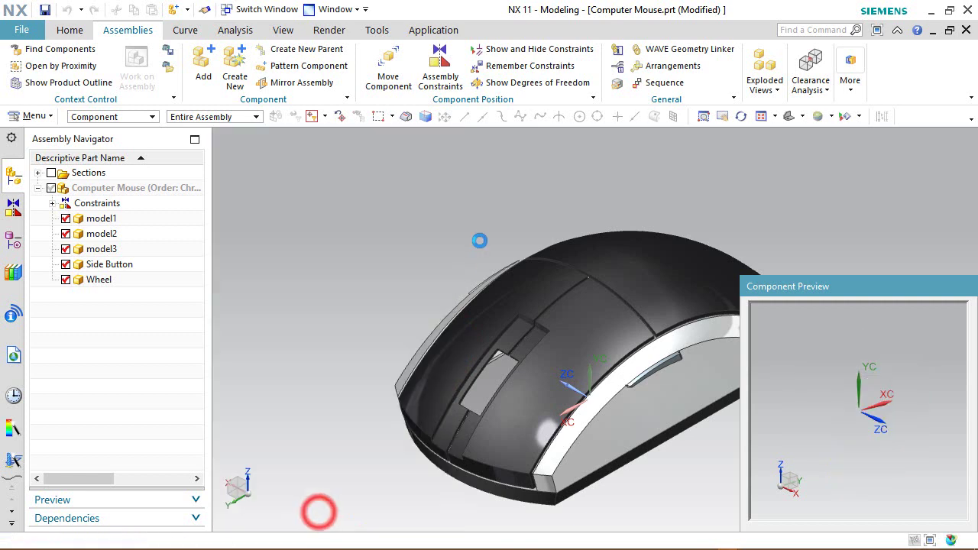
Place the wheel from the absolute origin and move it clear of the mouse body to about X 2.8 in
scroll(642, 294, "down", 3)
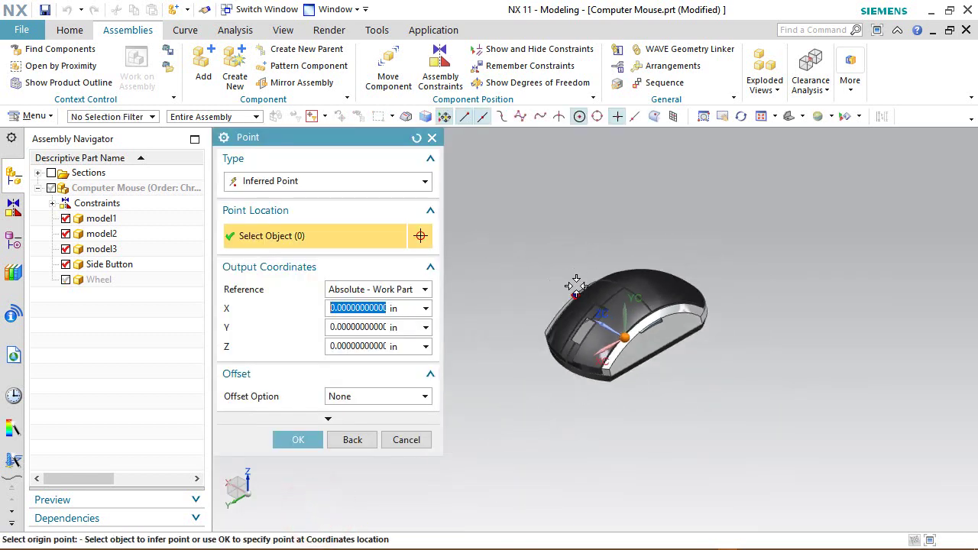
left_click(301, 441)
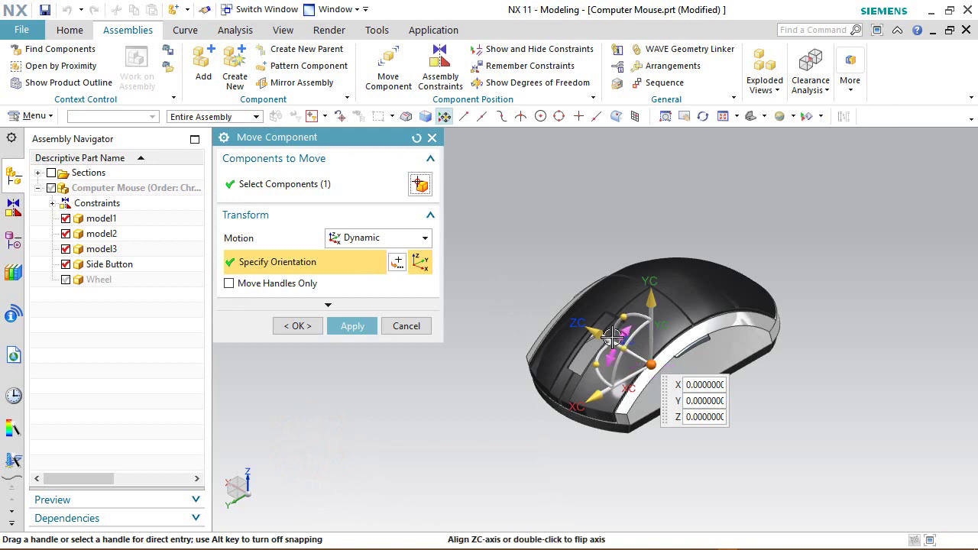
left_click_drag(594, 330, 469, 246)
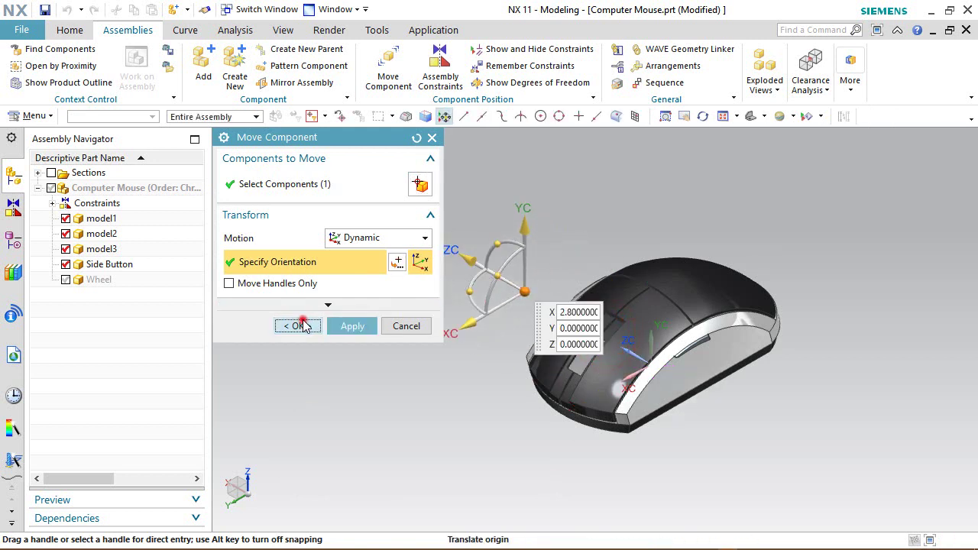
left_click(303, 327)
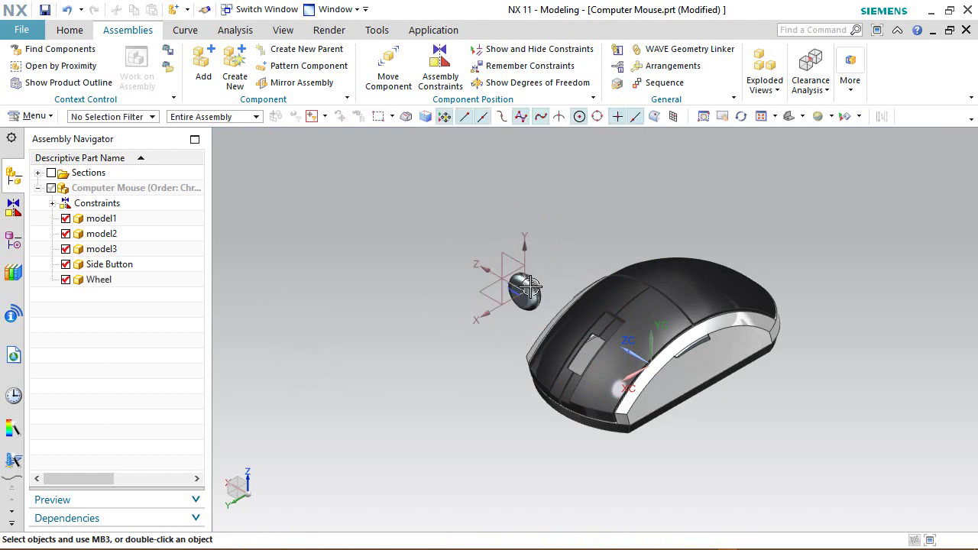
Rotate the wheel component 80 degrees about its YC axis with a dynamic Move Component
left_click(761, 117)
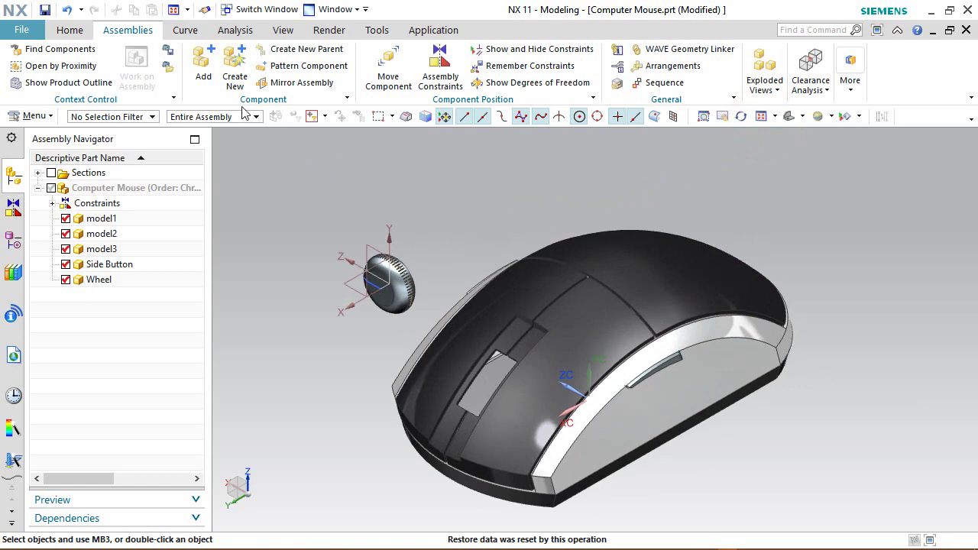
left_click(388, 65)
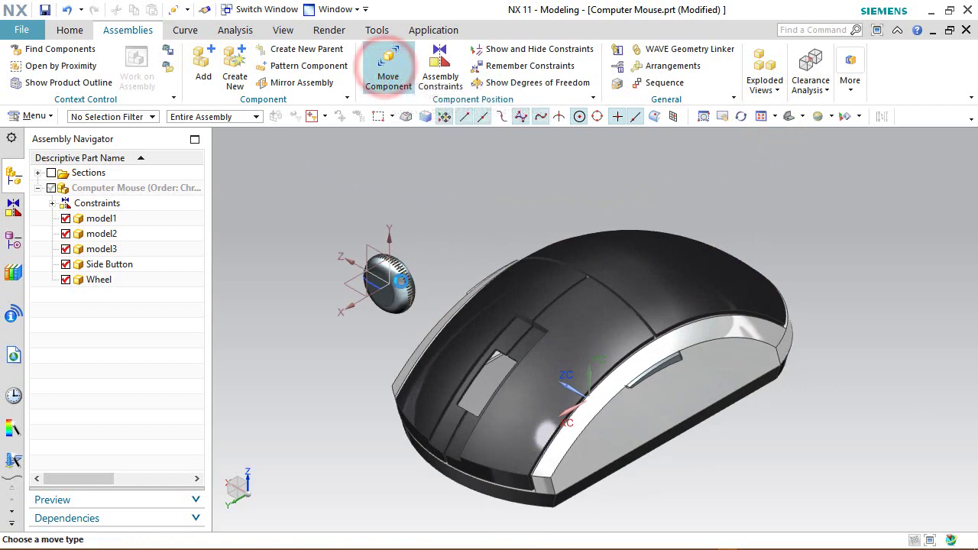
scroll(678, 262, "down", 3)
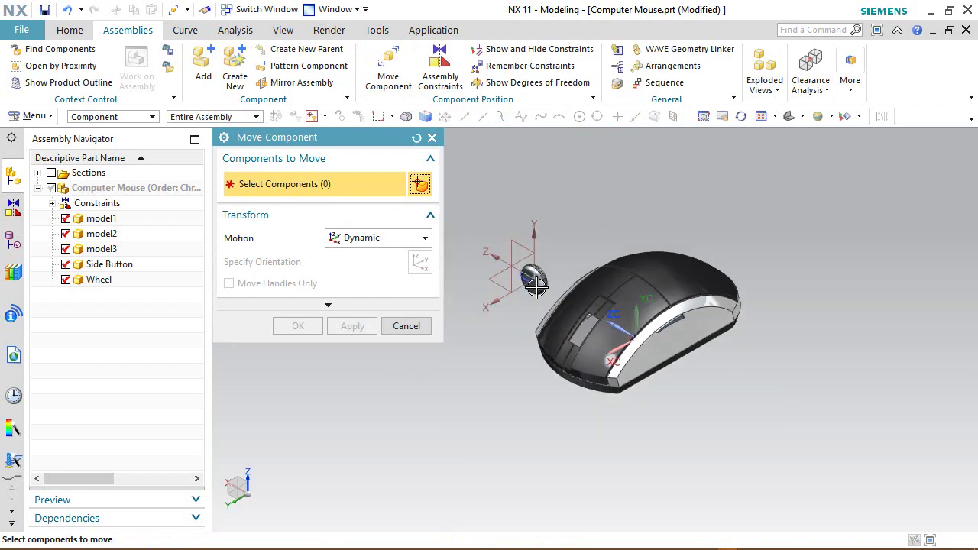
scroll(536, 286, "up", 3)
scroll(538, 283, "up", 2)
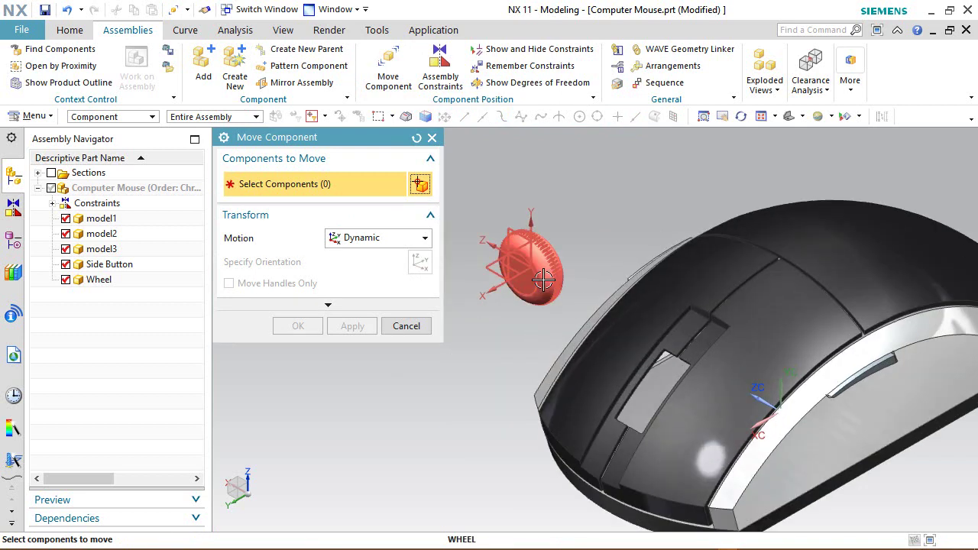
left_click(558, 247)
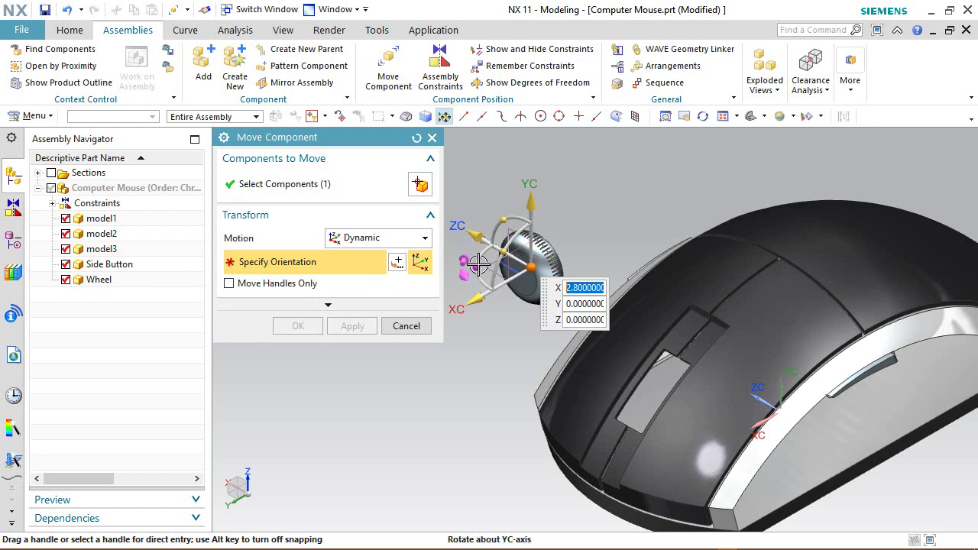
left_click_drag(478, 264, 379, 331)
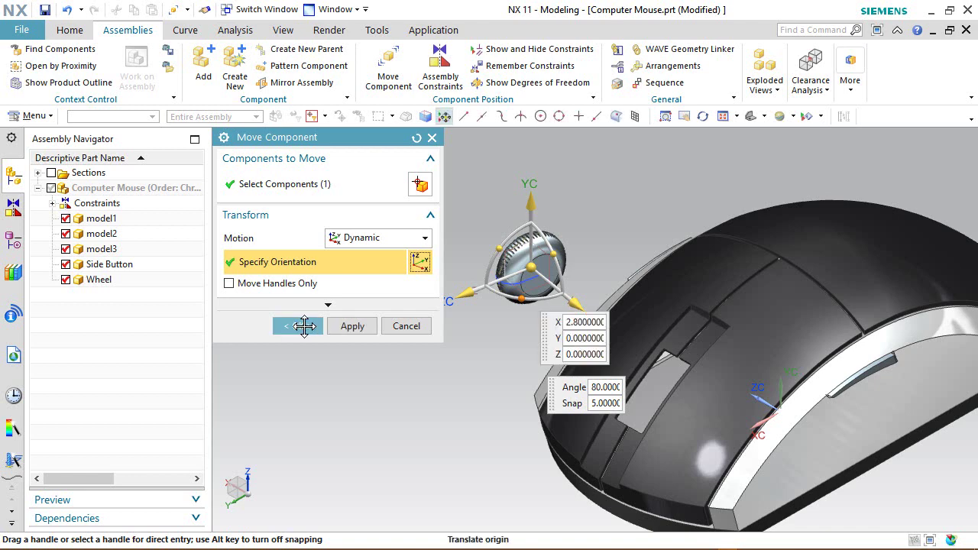
left_click(303, 326)
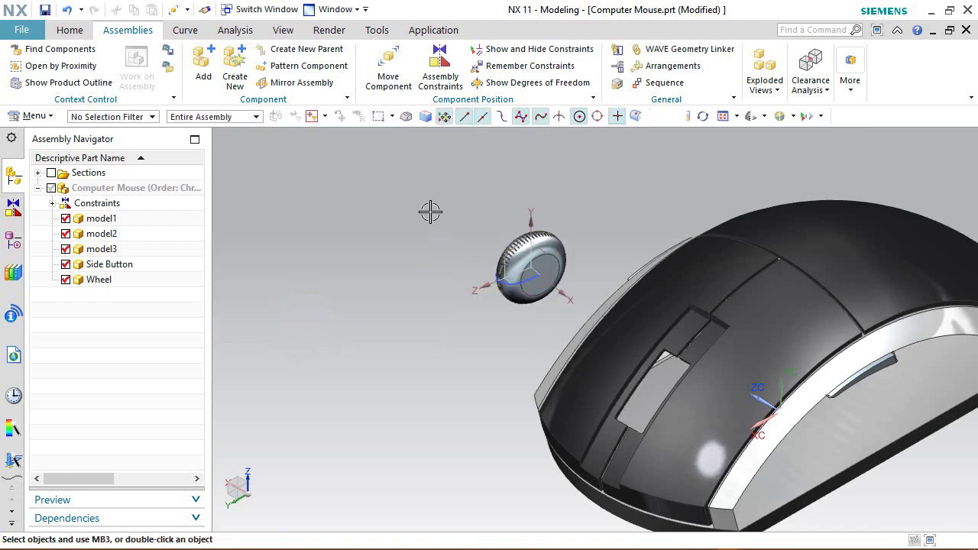
Hide all sketches in the mouse assembly
left_click(283, 30)
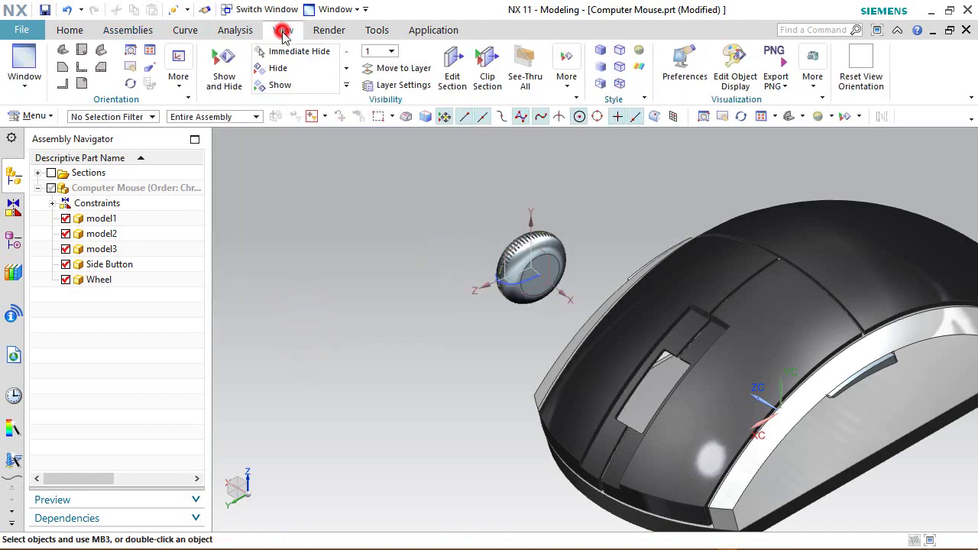
left_click(224, 69)
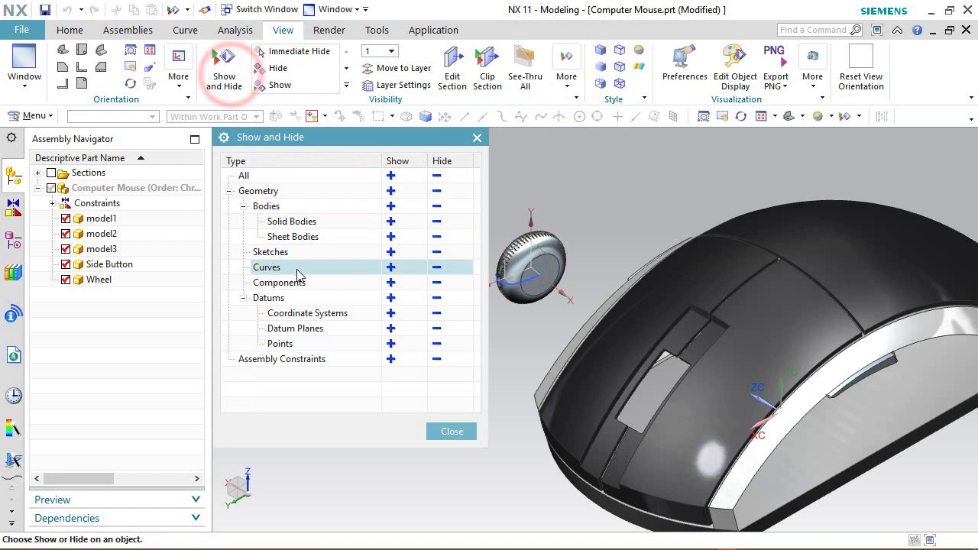
left_click(437, 251)
left_click(458, 430)
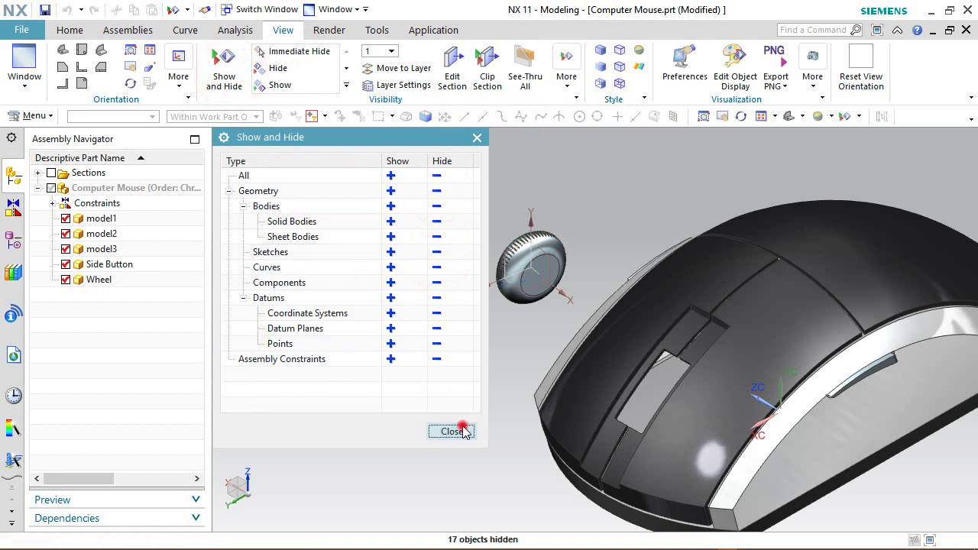
Change the assembly's display style from Studio to Shaded with Edges
left_click(760, 116)
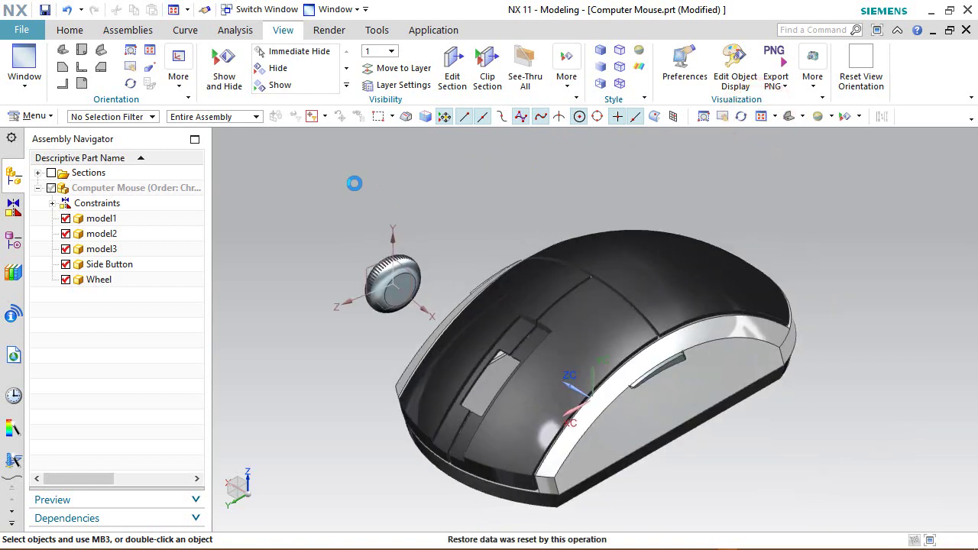
left_click(303, 175)
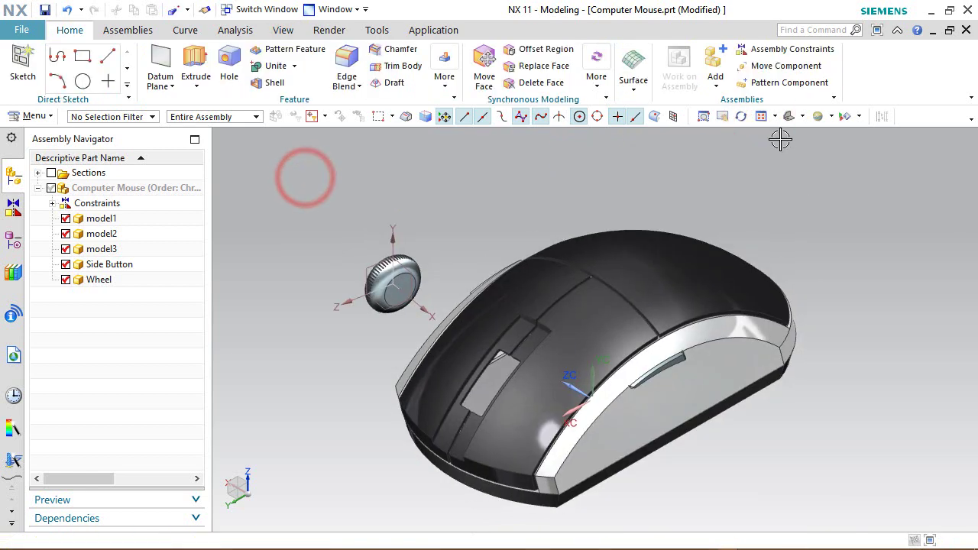
left_click(832, 116)
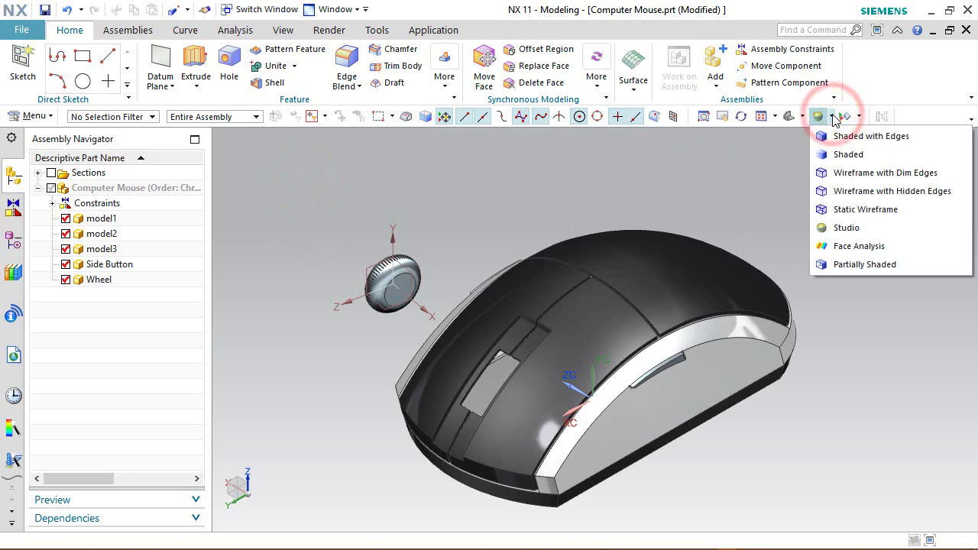
left_click(856, 136)
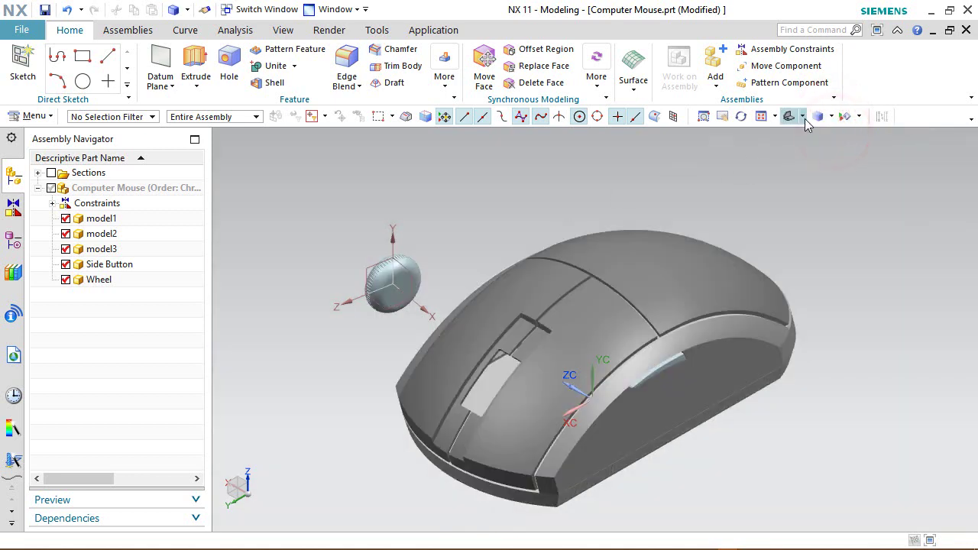
left_click(832, 116)
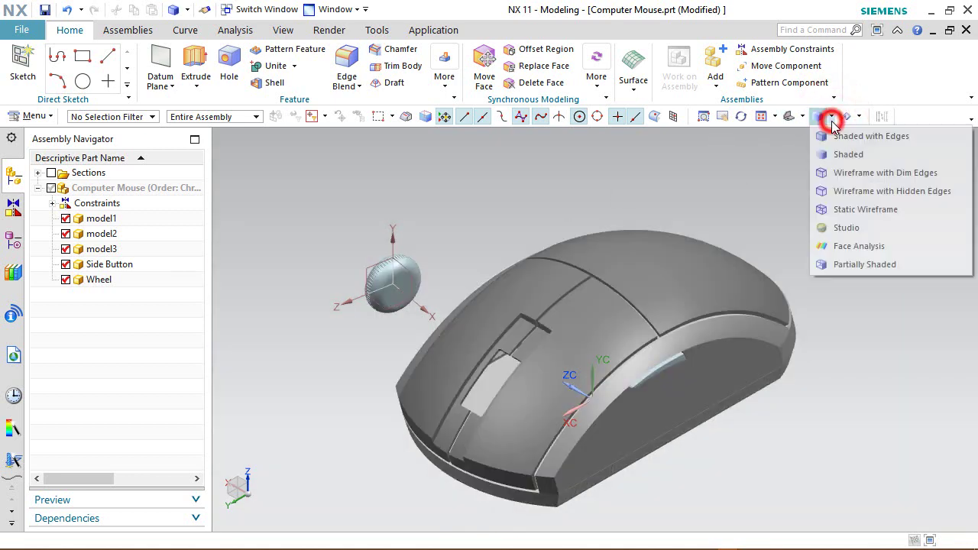
left_click(842, 137)
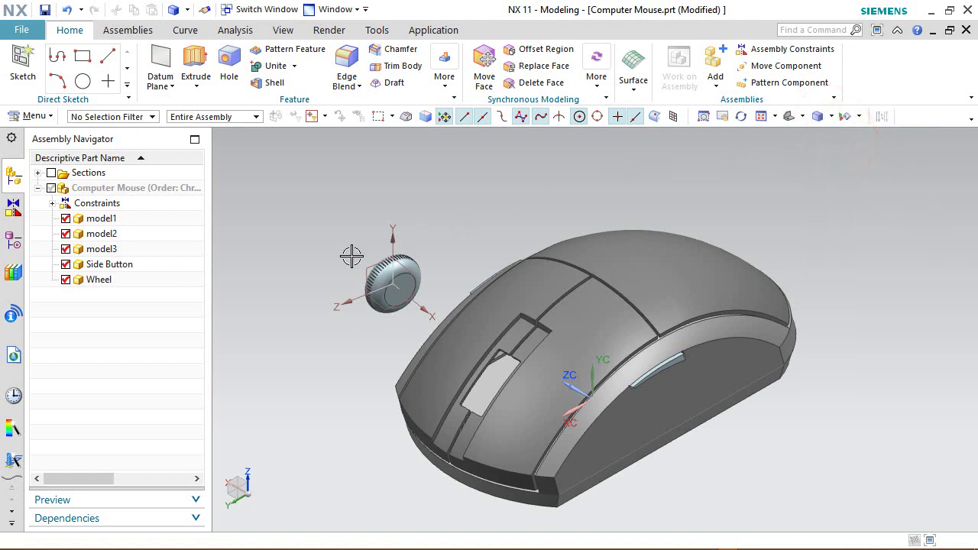
Make model3 the work part and show its datum coordinate system from the model history
left_click(82, 254)
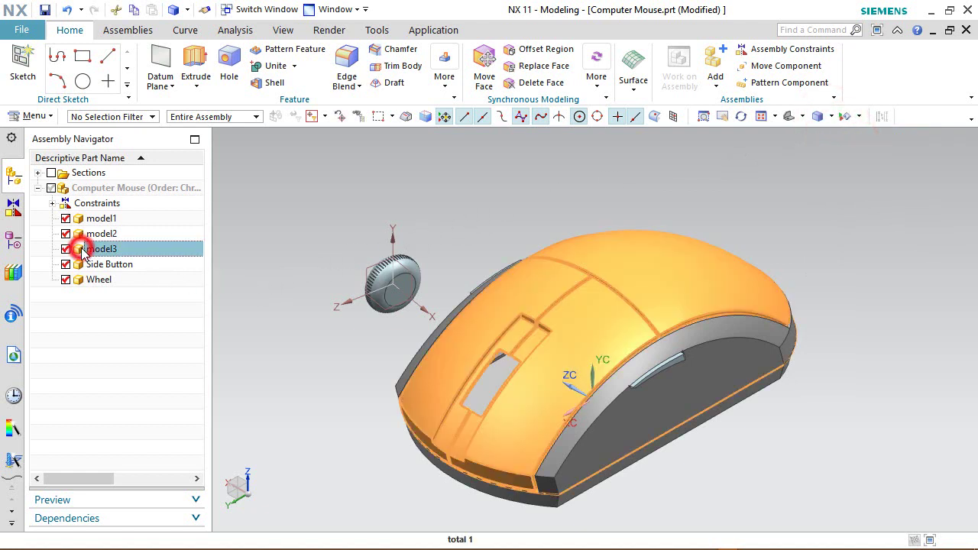
double_click(83, 255)
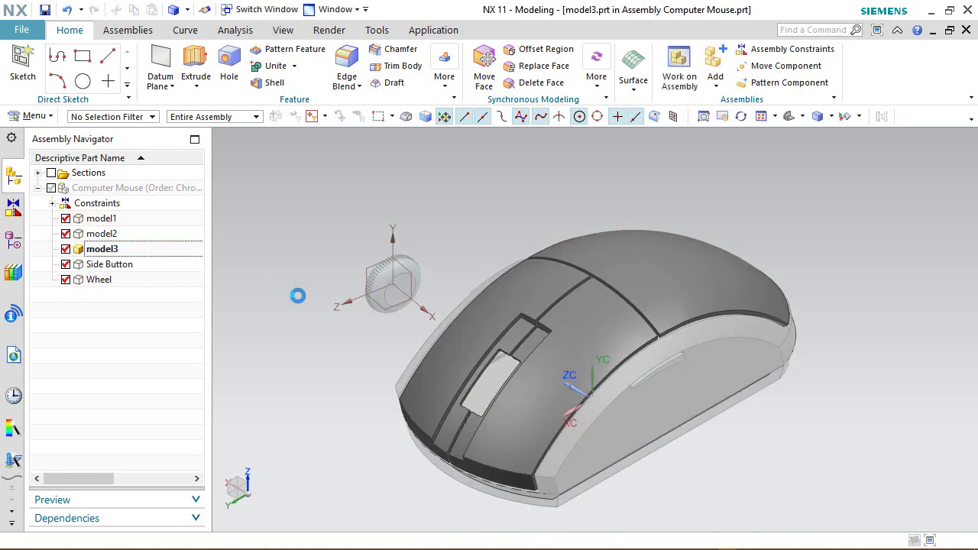
left_click(6, 243)
scroll(199, 293, "down", 8)
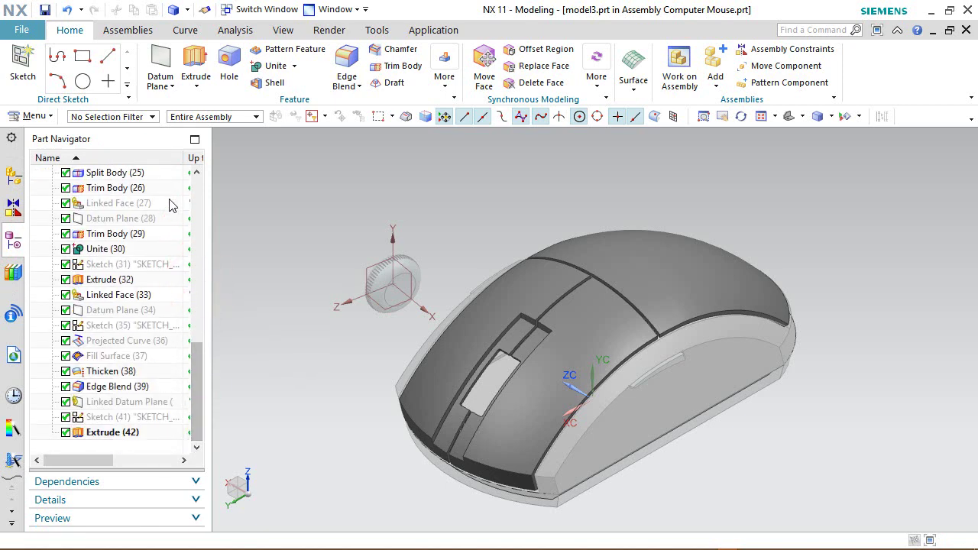
scroll(201, 369, "up", 10)
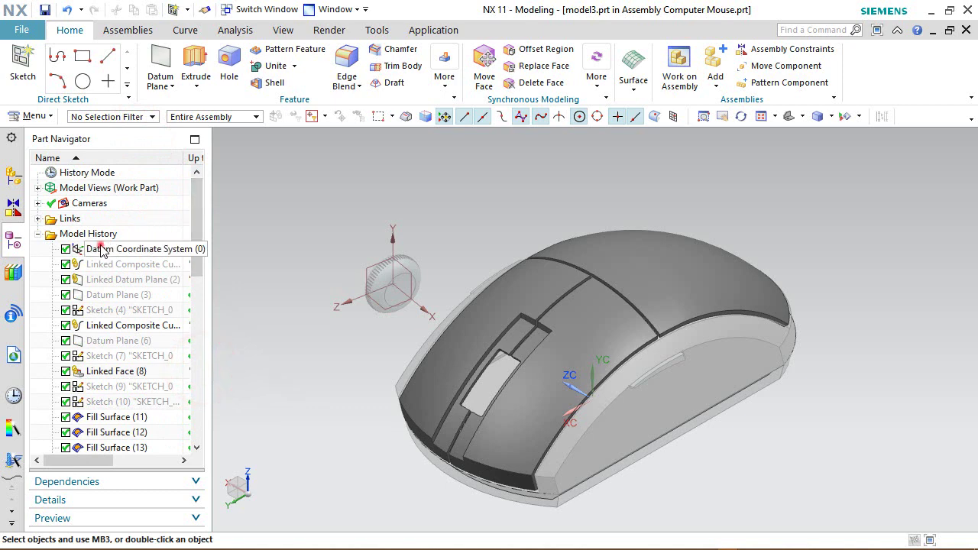
left_click(102, 250)
right_click(101, 250)
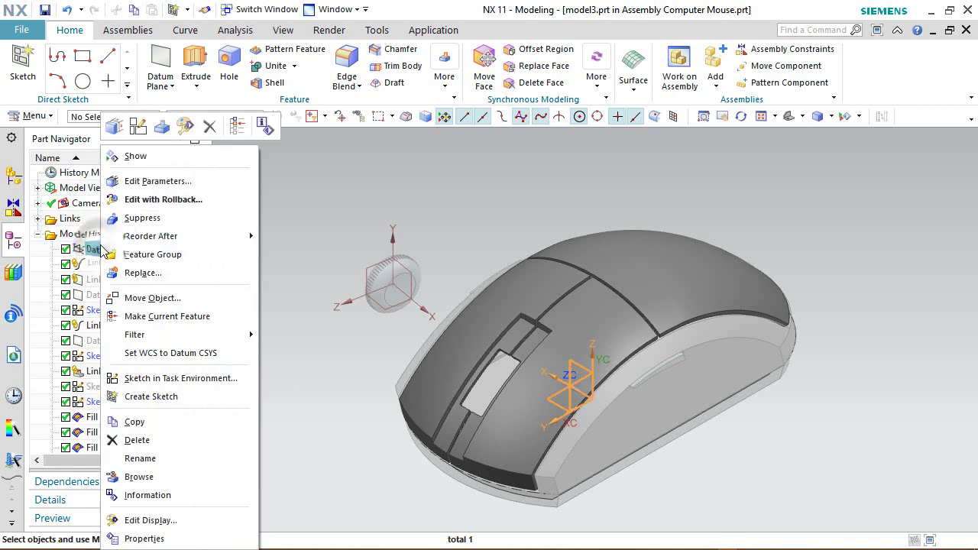
left_click(134, 156)
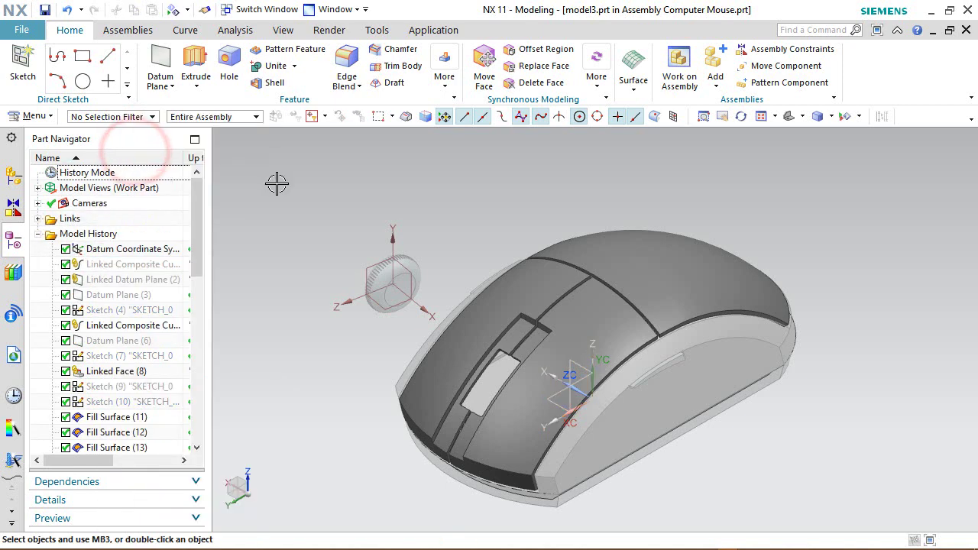
Create a sketch in model3 on the YZ plane of its datum coordinate system
left_click(23, 66)
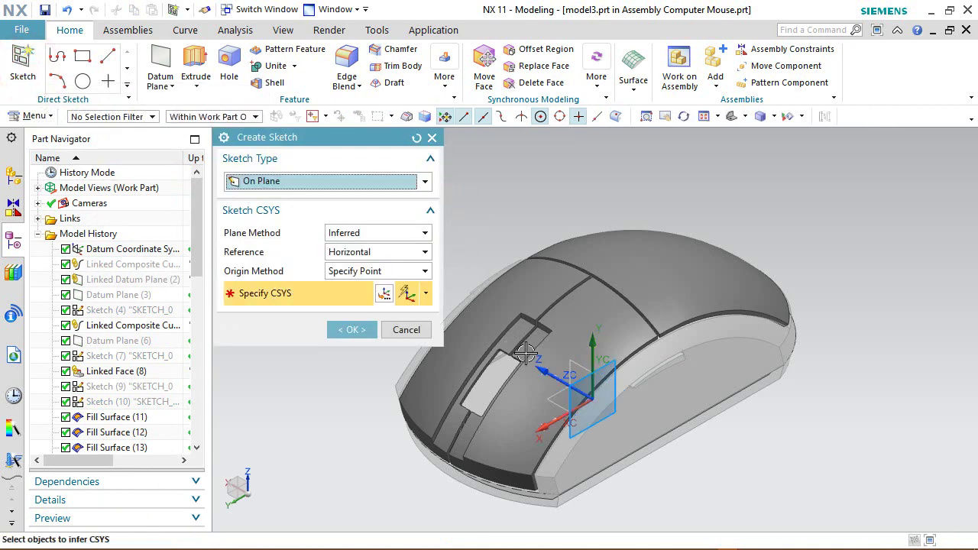
left_click(583, 379)
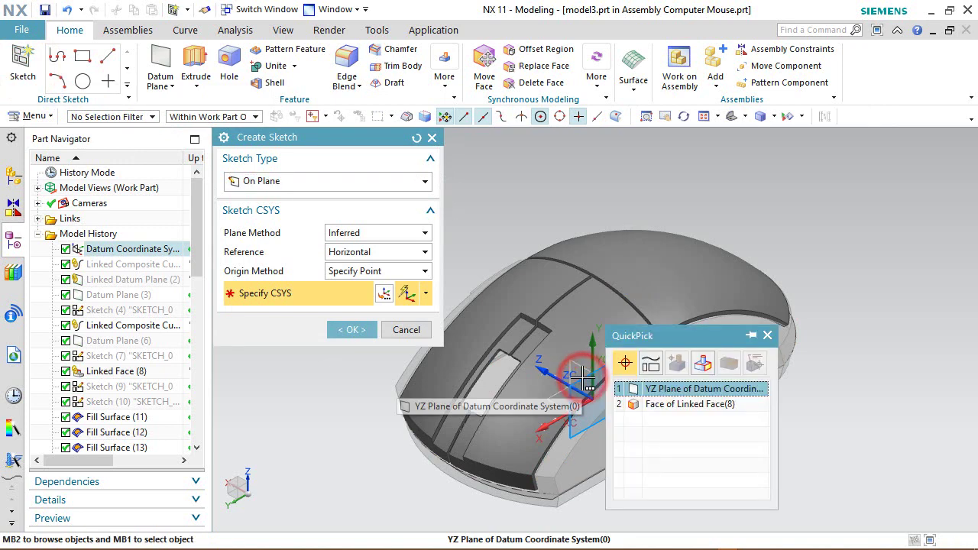
left_click(686, 390)
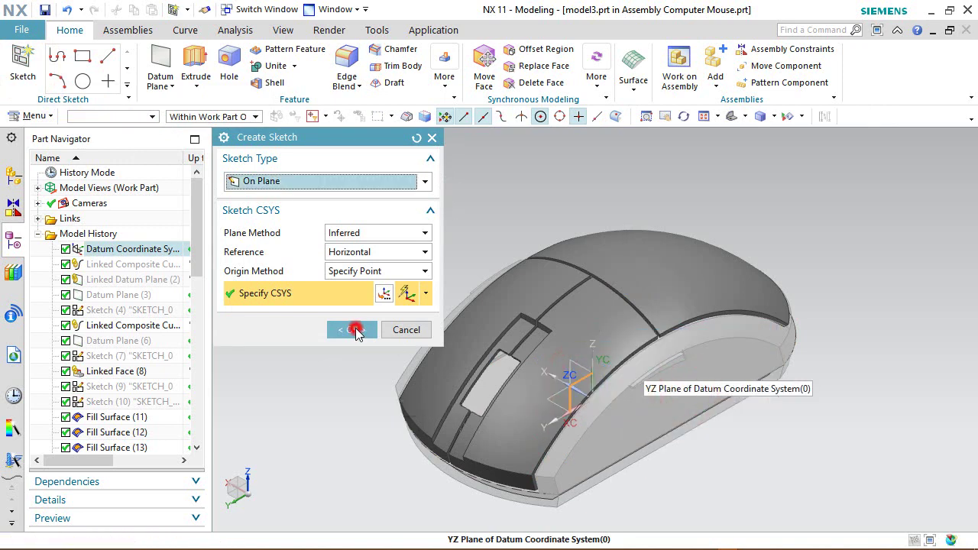
left_click(355, 330)
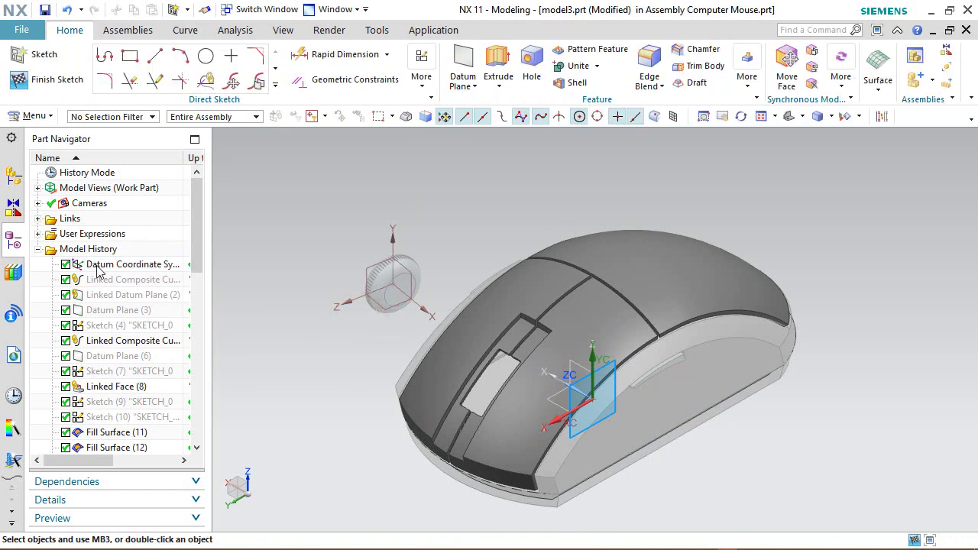
Hide the Wheel component in the assembly and return to model3's feature history
left_click(14, 177)
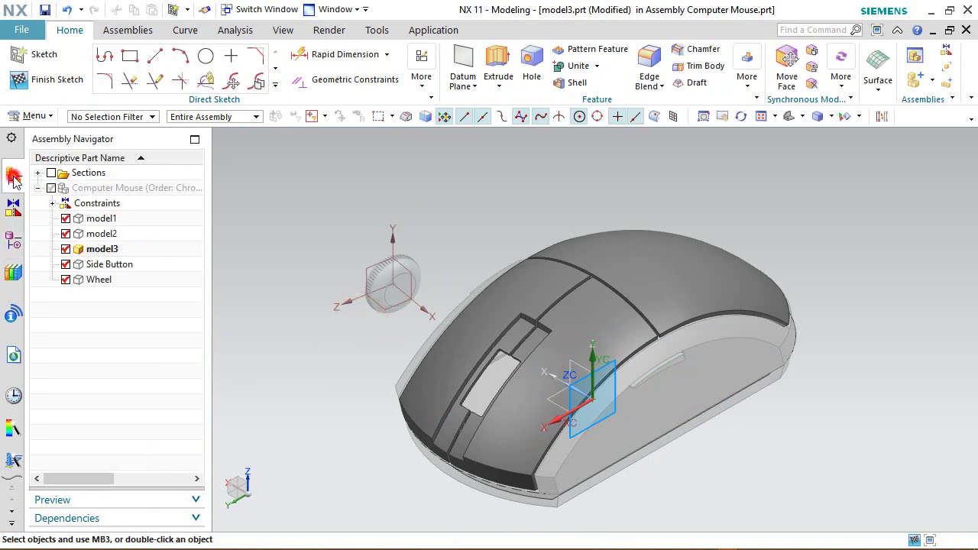
left_click(66, 280)
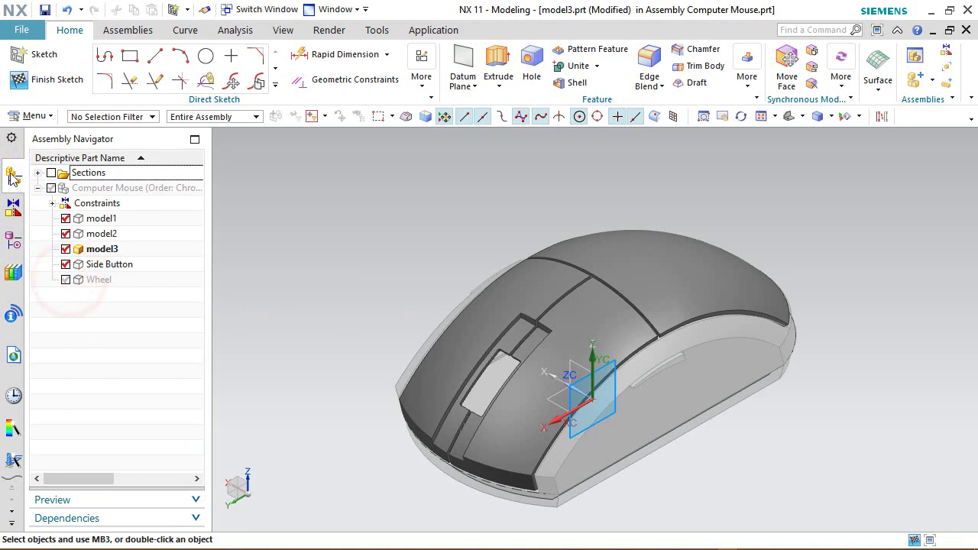
left_click(12, 241)
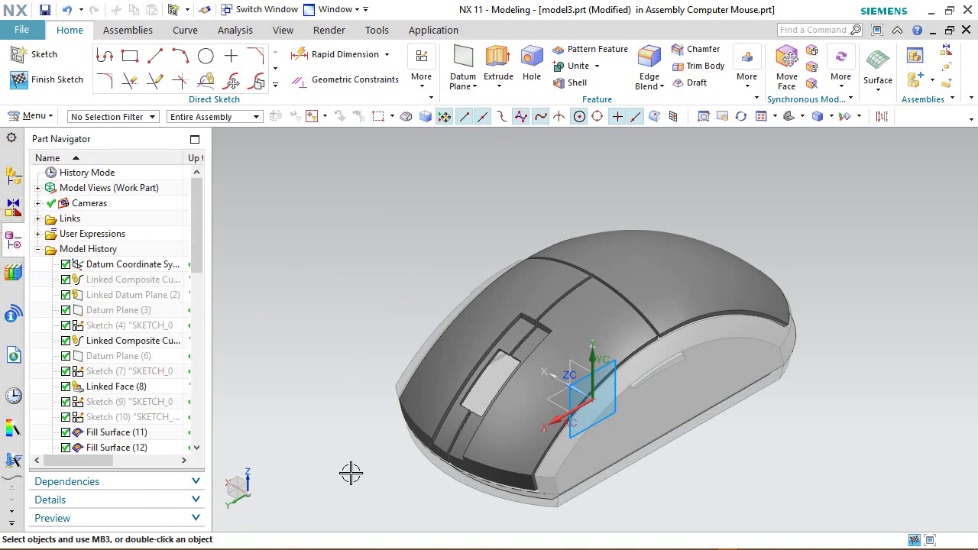
Project the long side edge of the wheel slot in the top cover onto the sketch plane
scroll(443, 439, "up", 5)
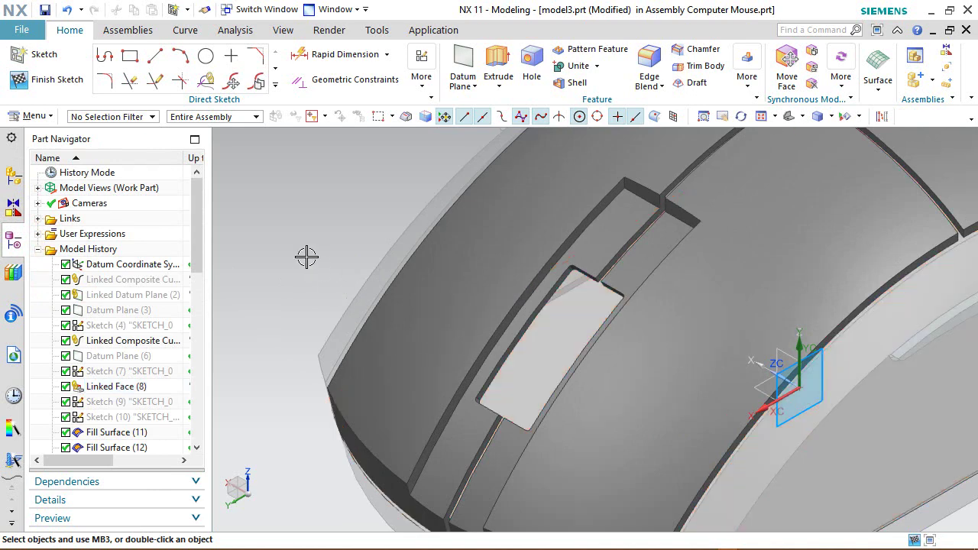
left_click(275, 84)
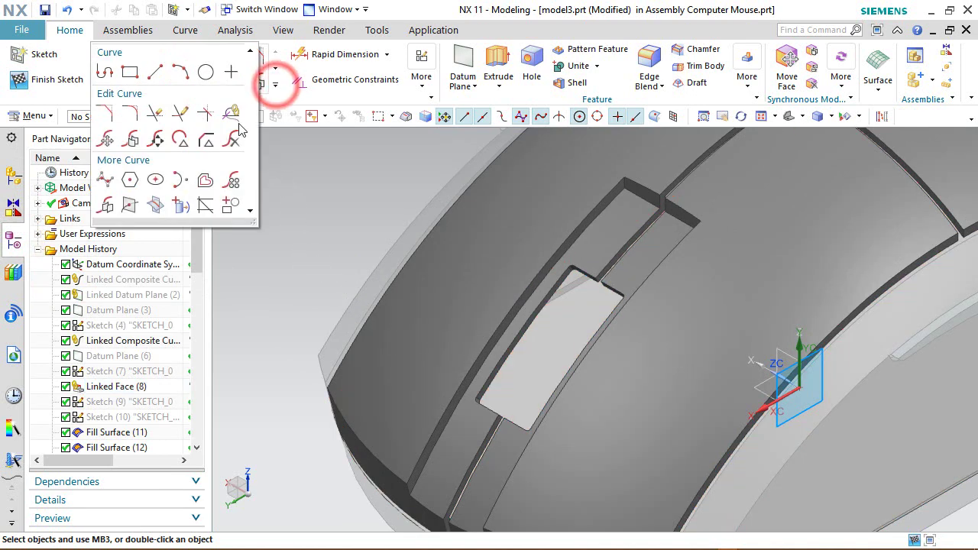
left_click(181, 206)
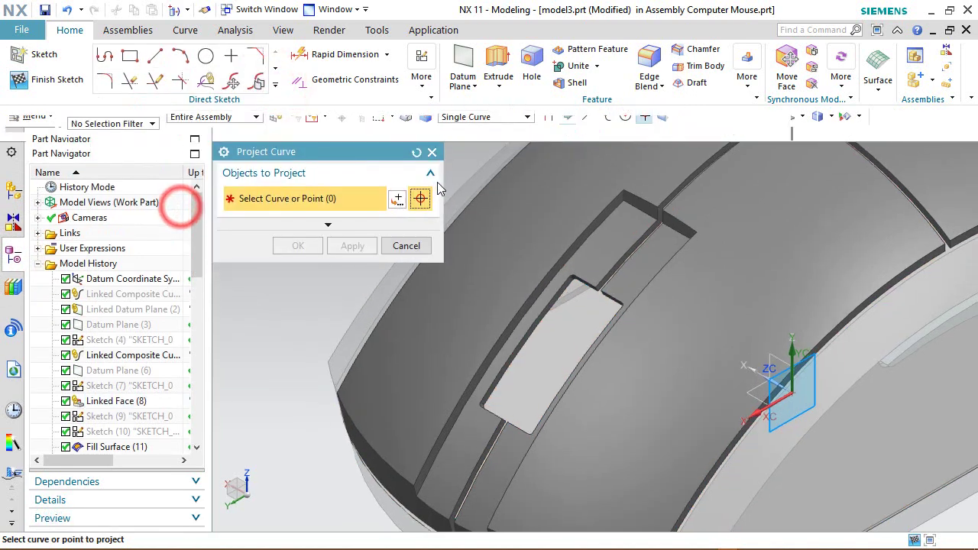
scroll(551, 314, "up", 2)
scroll(551, 314, "up", 2)
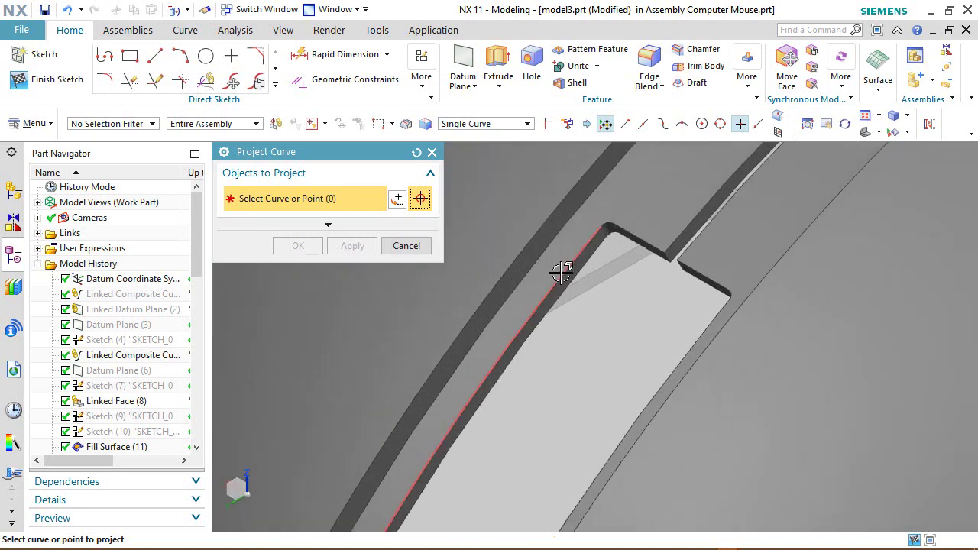
left_click(561, 271)
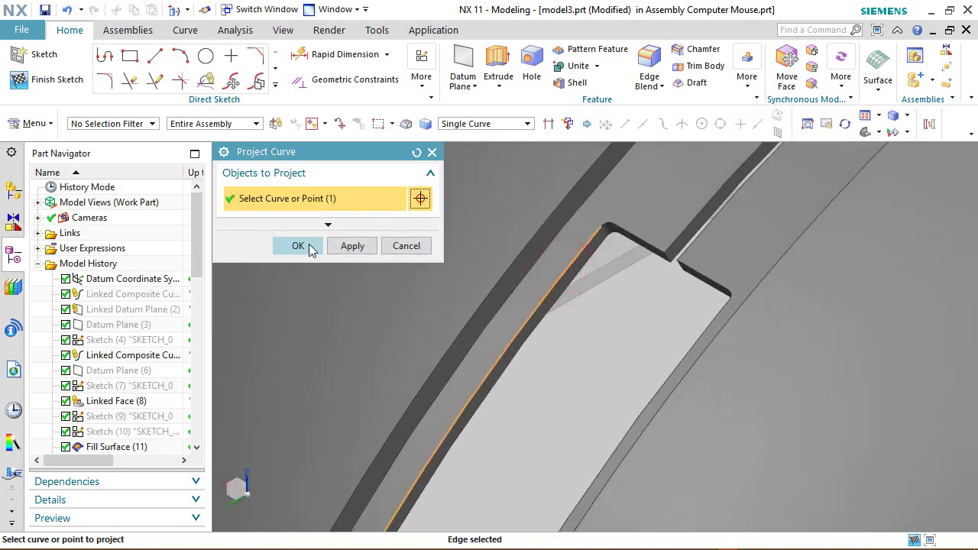
left_click(347, 245)
scroll(525, 204, "down", 4)
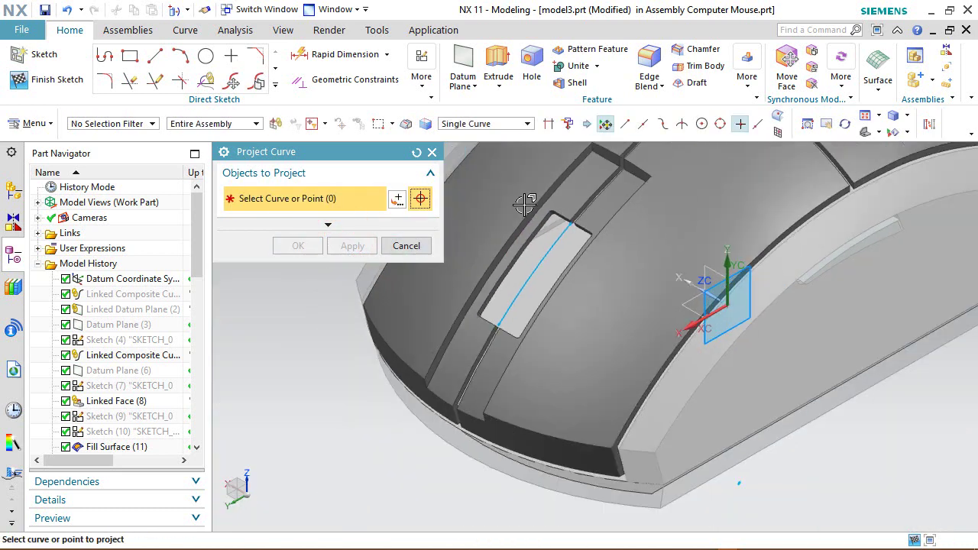
Project the long straight horizontal edge at the base of the mouse body onto the sketch plane
middle_click_drag(574, 398, 336, 329)
right_click_drag(321, 327, 295, 327)
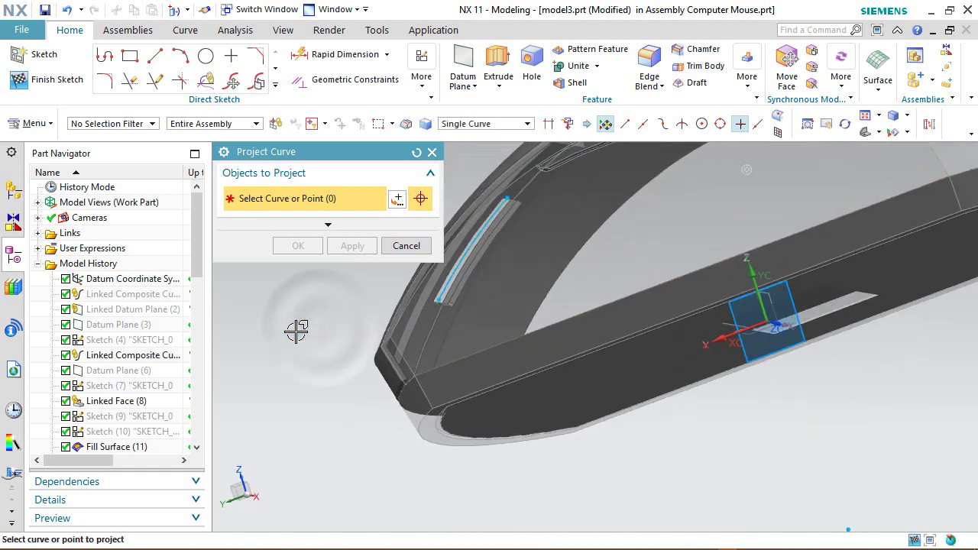
scroll(525, 306, "up", 2)
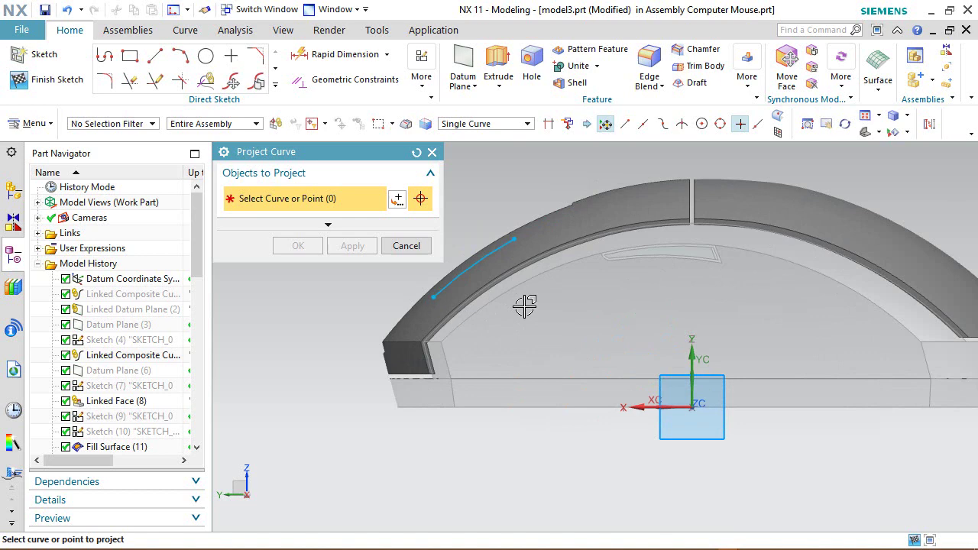
left_click(545, 377)
left_click(295, 245)
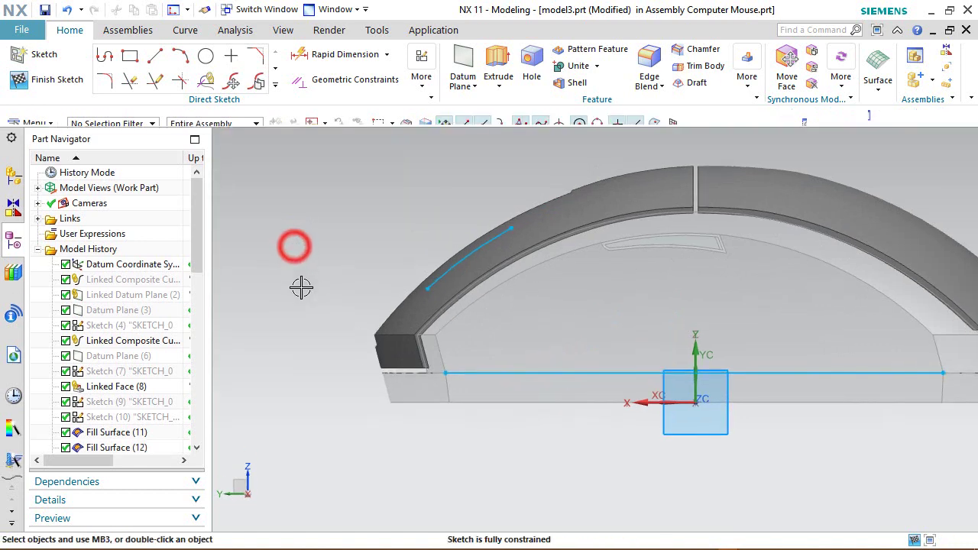
key("ctrl+f")
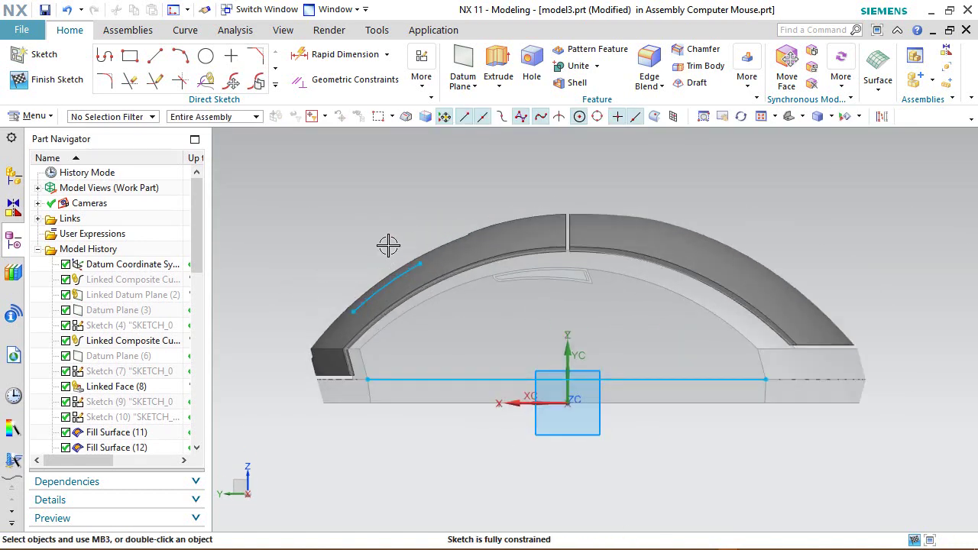
scroll(388, 244, "up", 1)
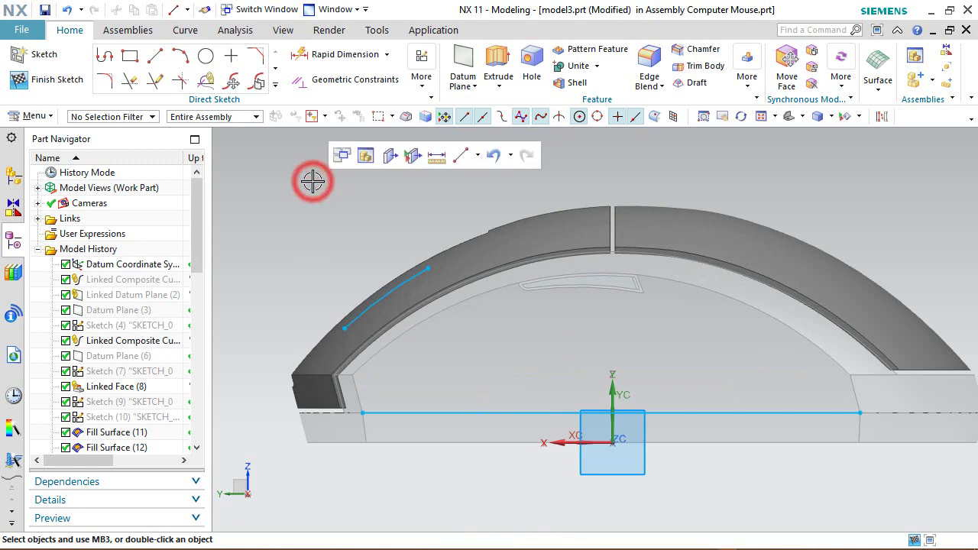
Draw a line about 15/16 in long from the midpoint of the projected slot arc down to the projected base line
left_click(151, 61)
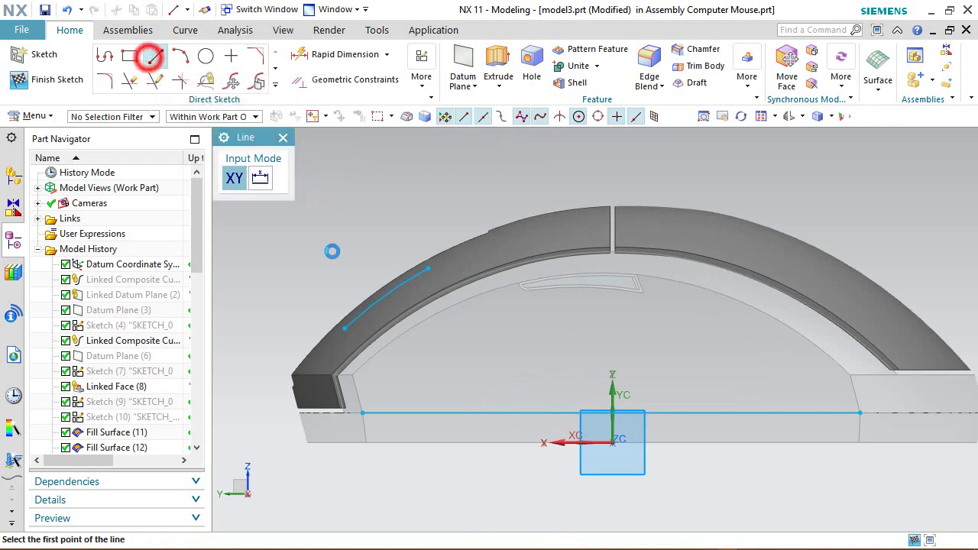
scroll(389, 304, "up", 2)
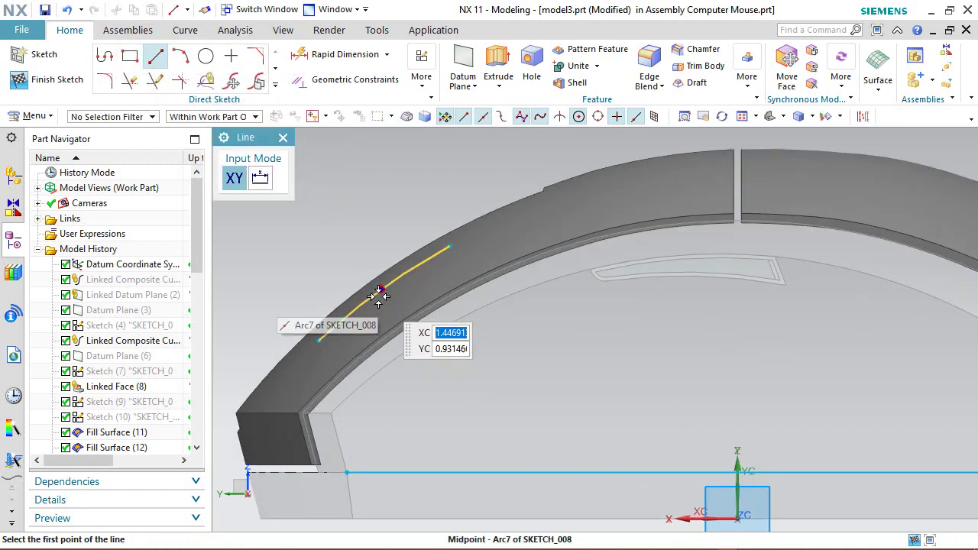
left_click(379, 296)
left_click(429, 309)
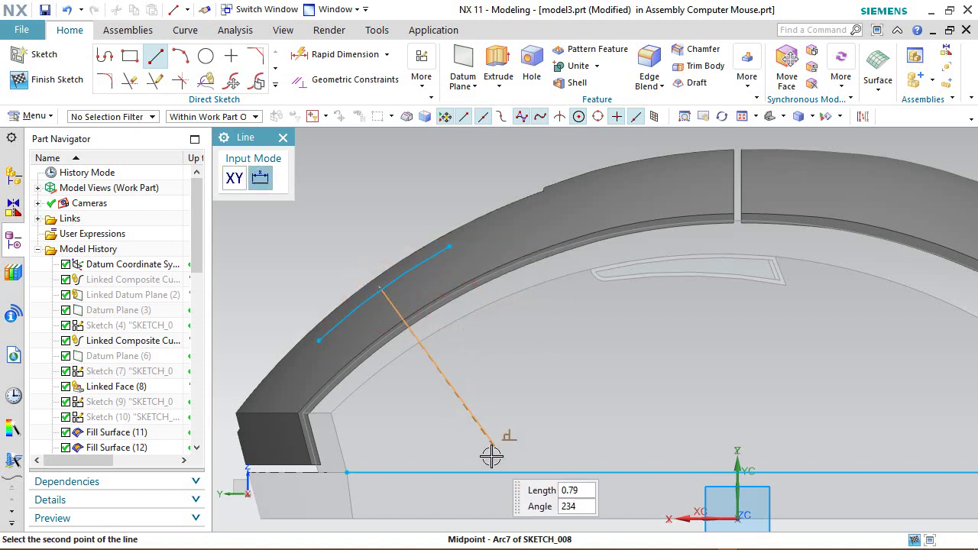
left_click(508, 472)
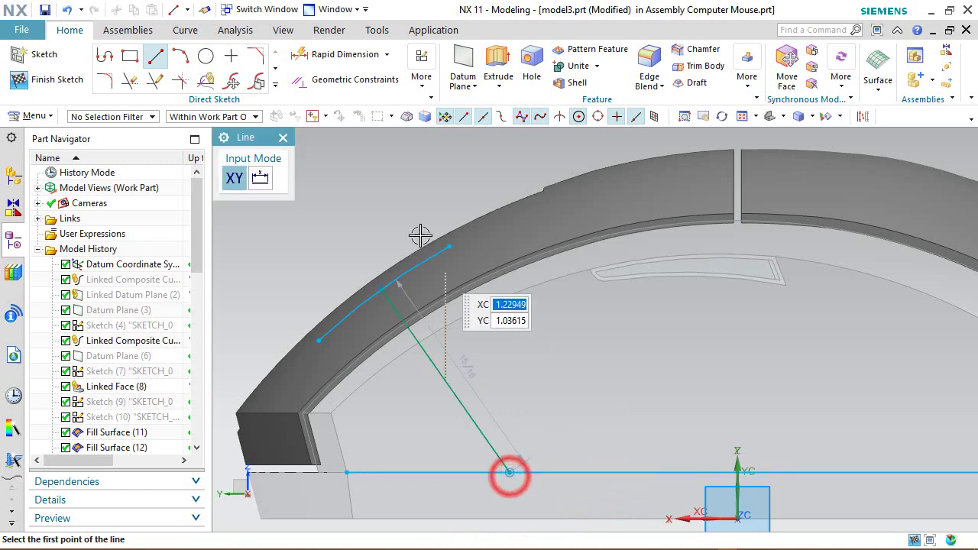
Draw a straight chord line connecting the two endpoints of the projected slot arc
scroll(366, 312, "up", 3)
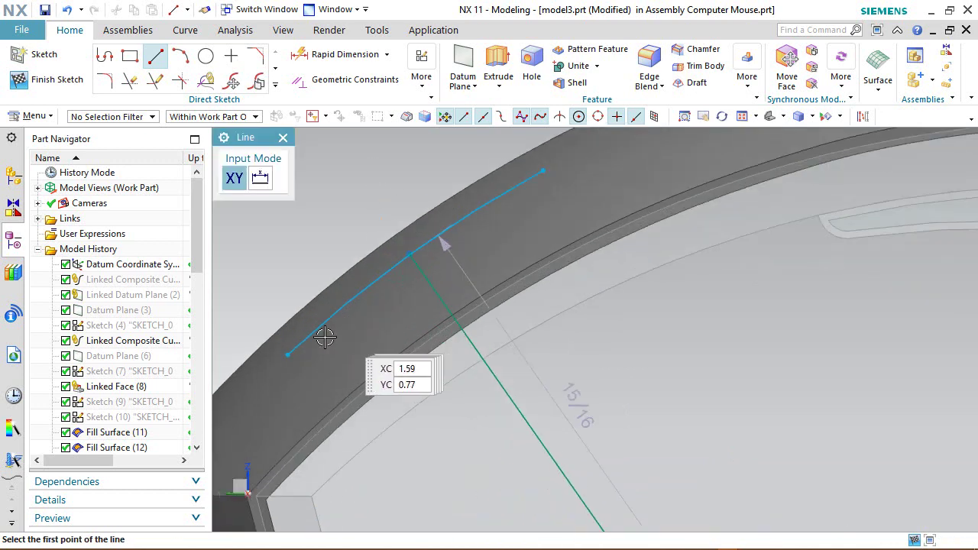
left_click(285, 357)
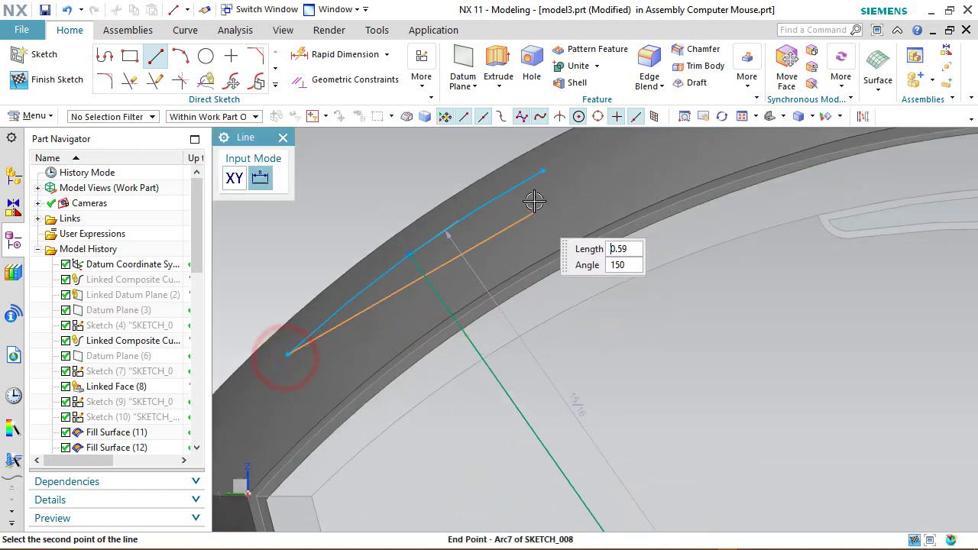
left_click(542, 172)
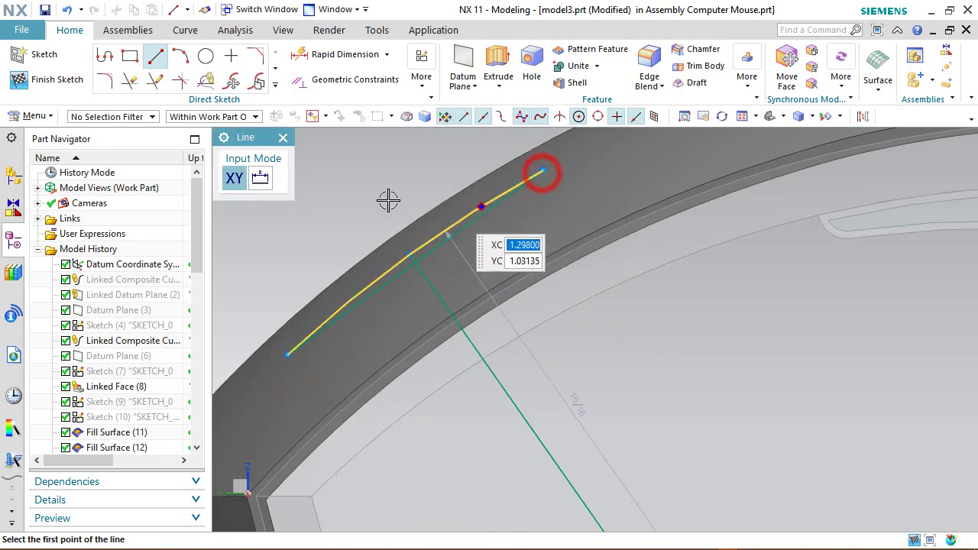
right_click(347, 178)
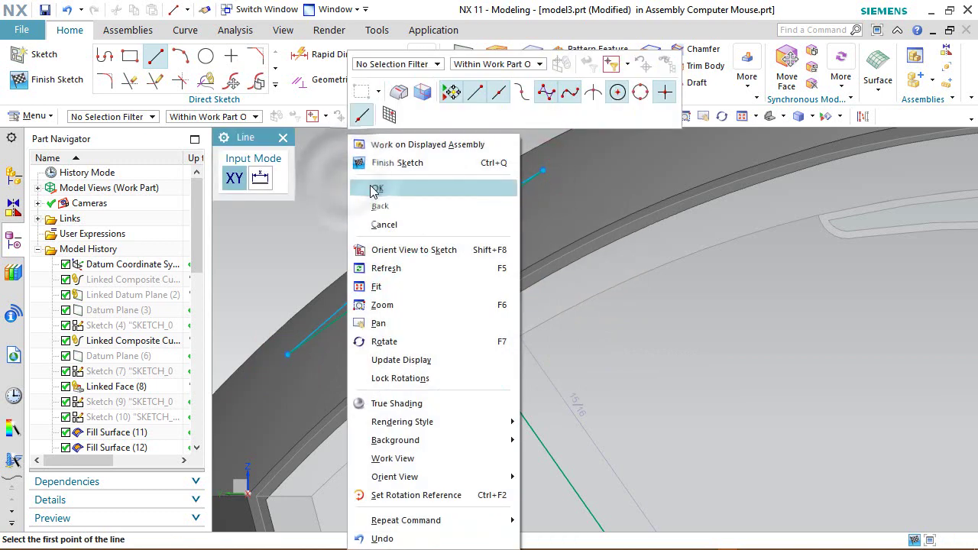
left_click(370, 188)
Constrain the chord line and the line from the arc's midpoint to be perpendicular
scroll(372, 246, "up", 3)
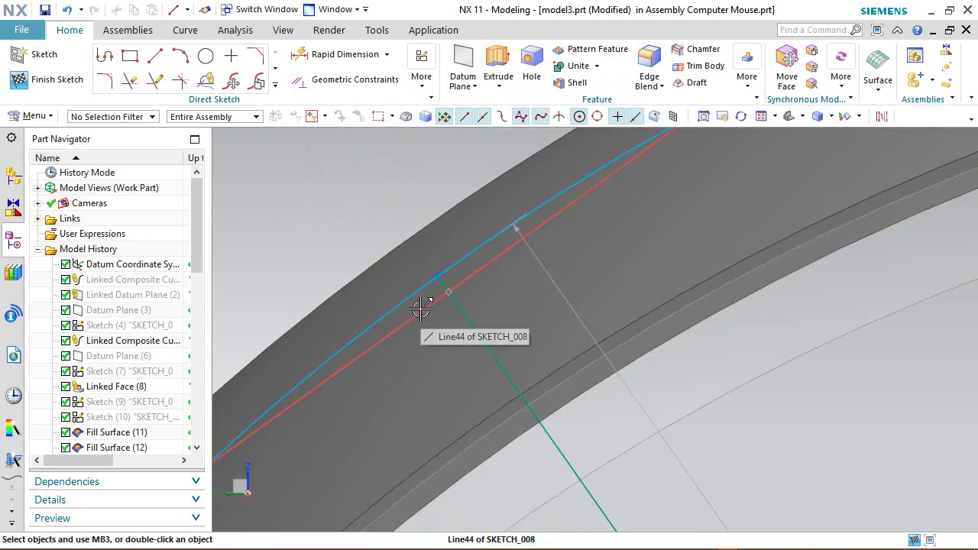
left_click(421, 309)
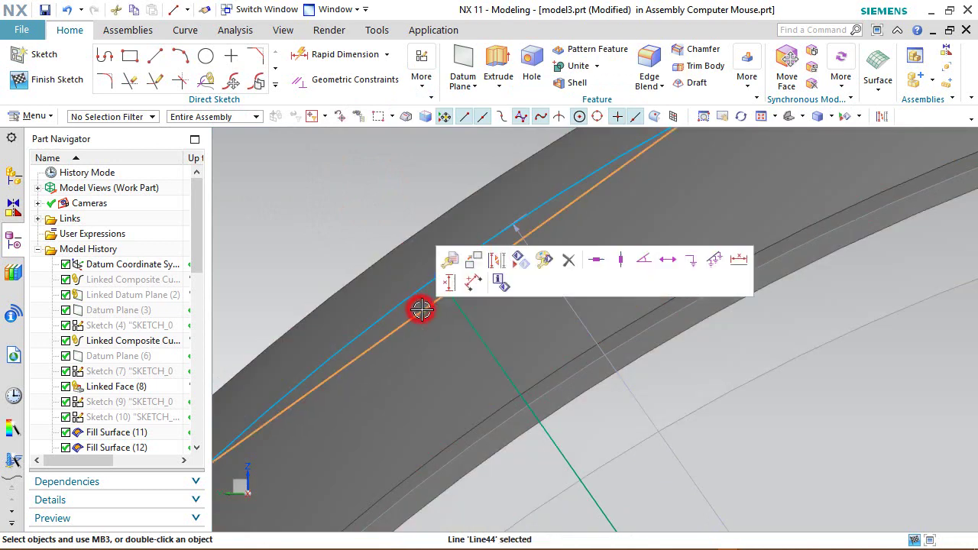
left_click(475, 331)
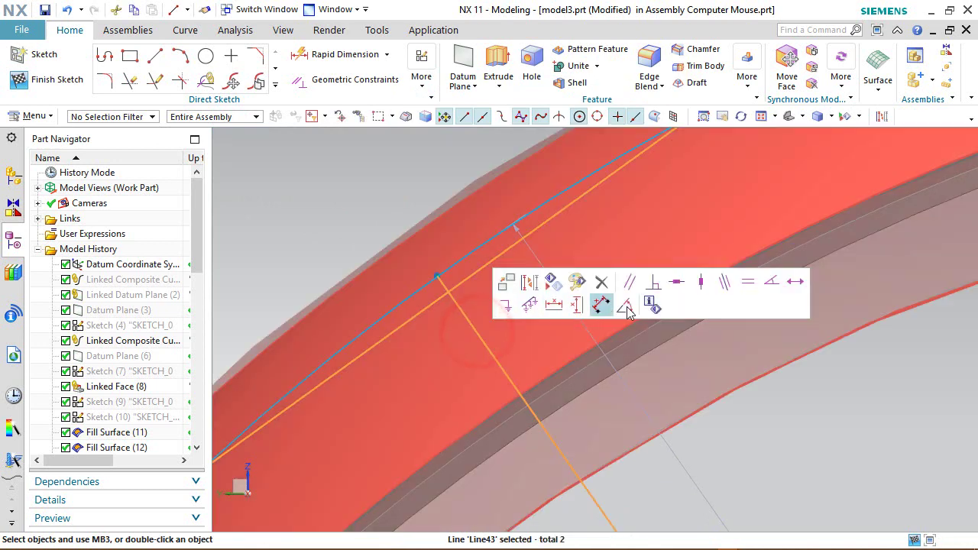
left_click(658, 286)
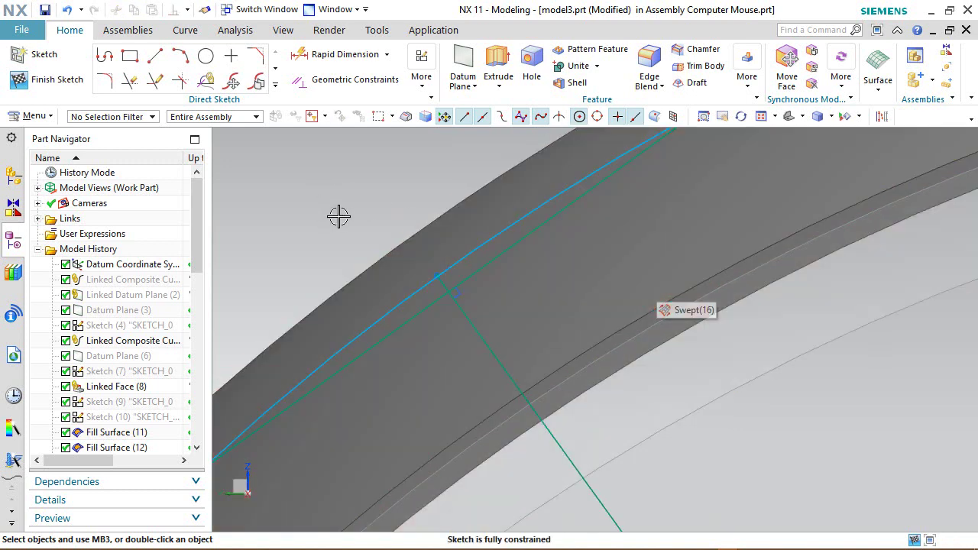
Place a sketch point on the line from the arc's midpoint, about 1/8 in below the chord
scroll(352, 220, "down", 2)
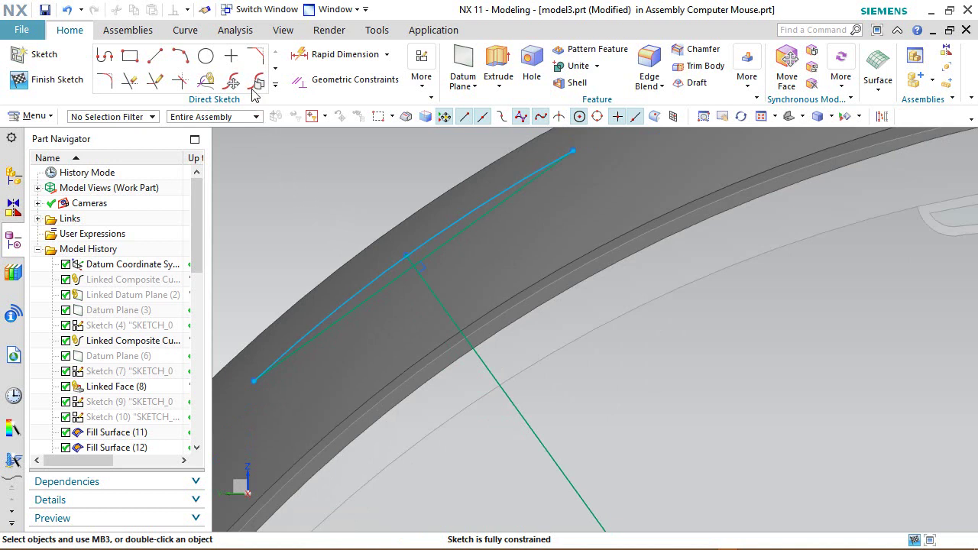
left_click(233, 57)
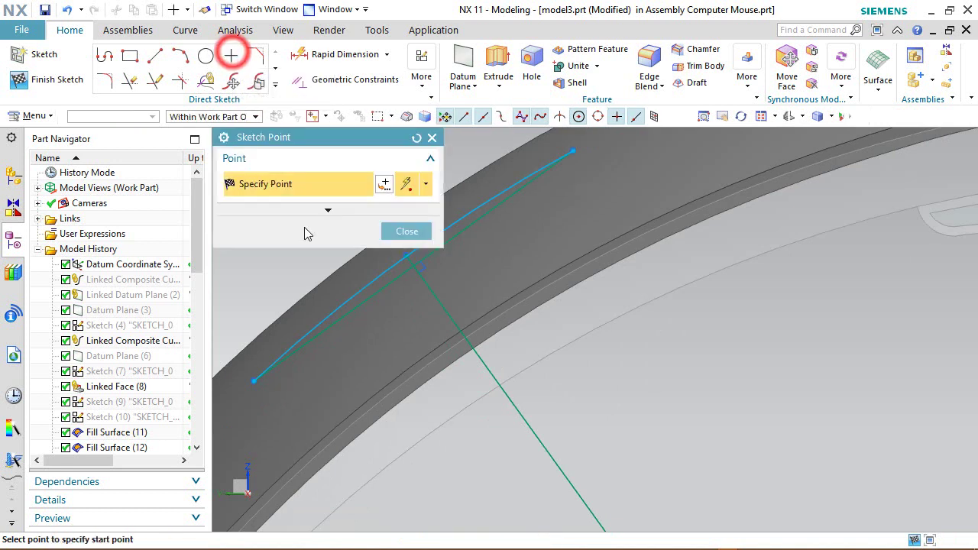
left_click(455, 311)
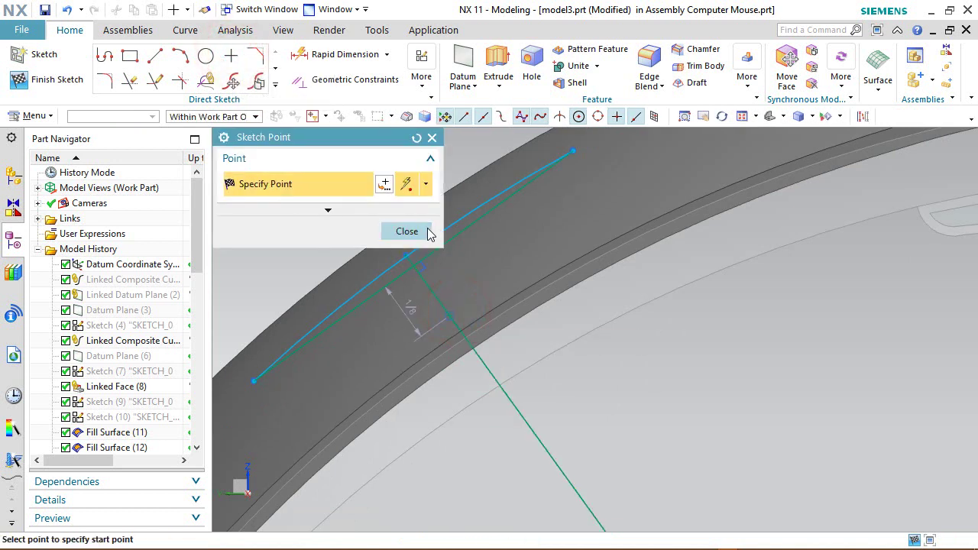
left_click(426, 230)
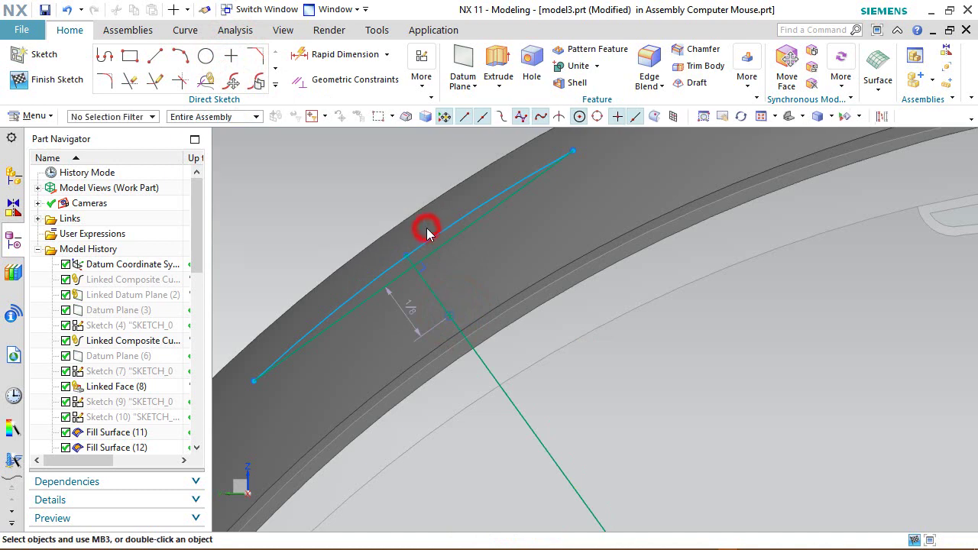
Dimension the distance from the line's start at the arc's midpoint to the sketch point as 0.197 in
left_click(348, 53)
scroll(535, 306, "up", 5)
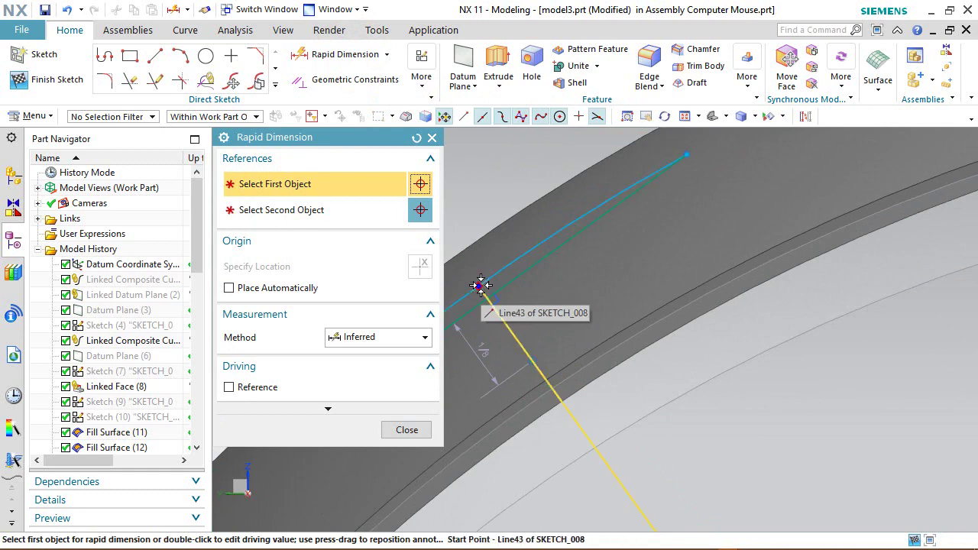
left_click(479, 284)
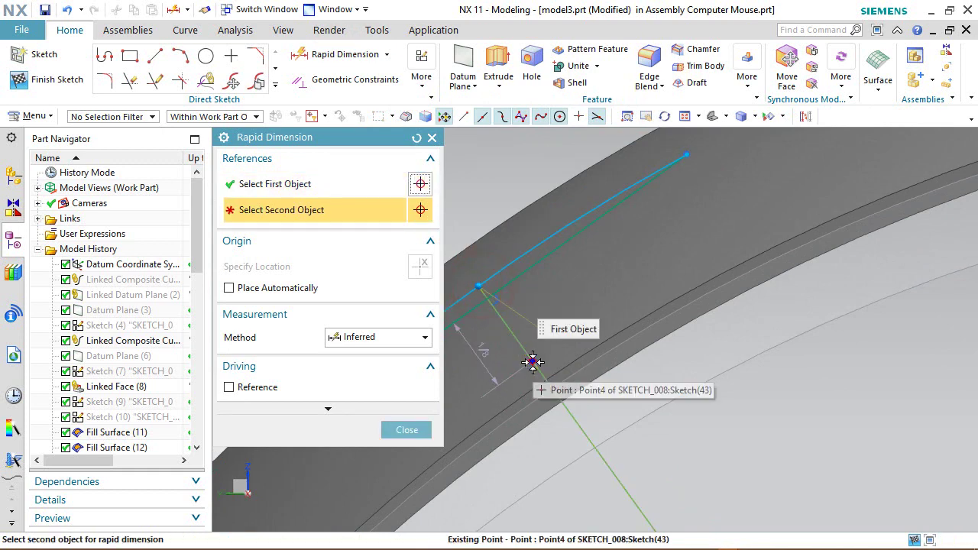
left_click(533, 363)
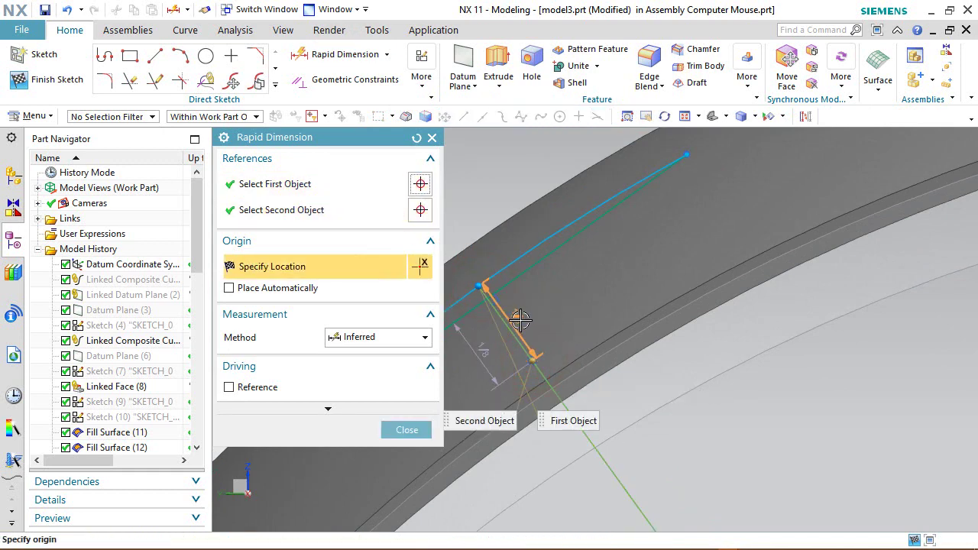
left_click(528, 311)
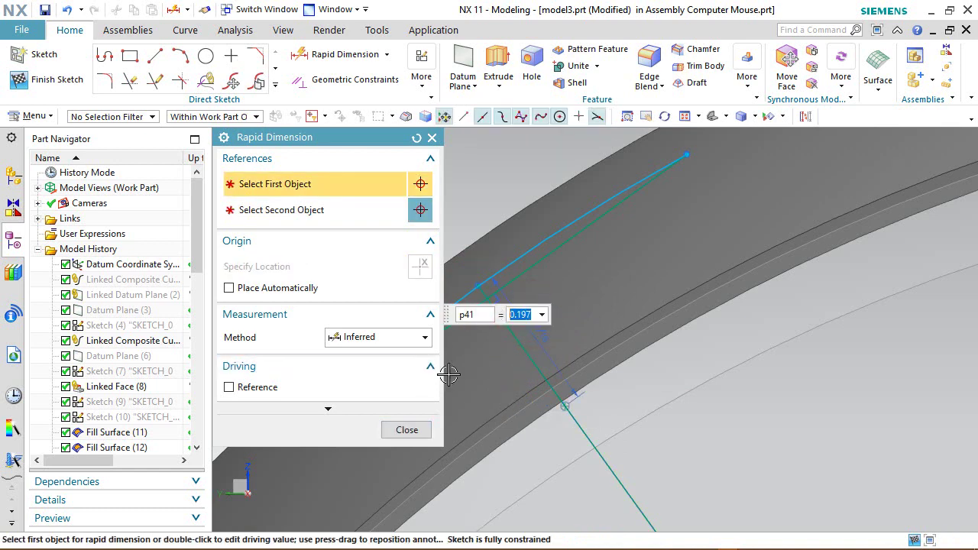
left_click(409, 432)
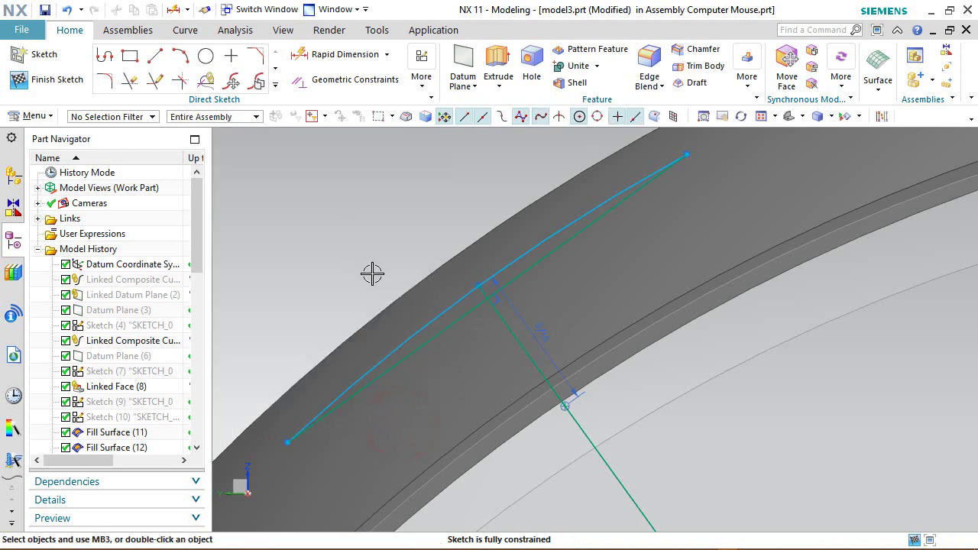
Convert the projected slot arc, the chord and the perpendicular line to reference geometry and finish the sketch
left_click(457, 305)
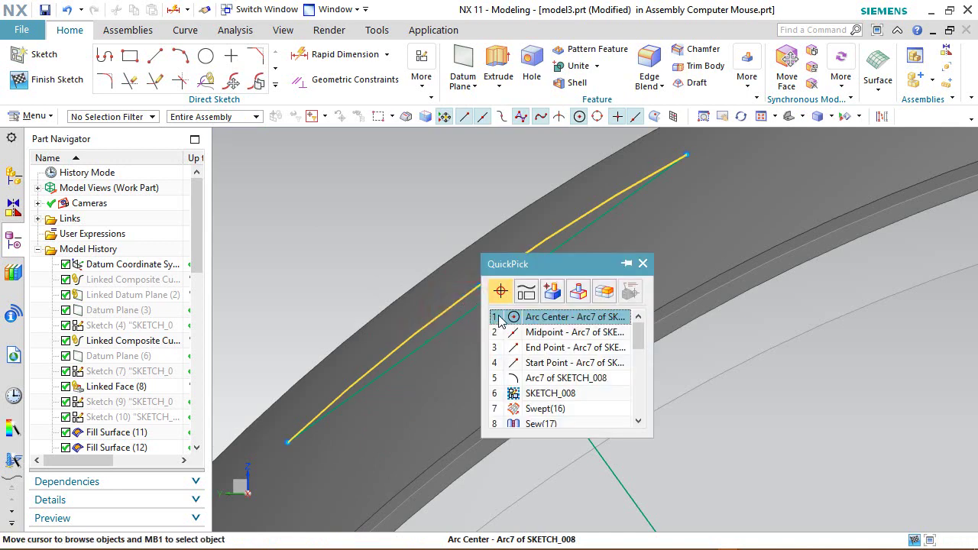
left_click(543, 379)
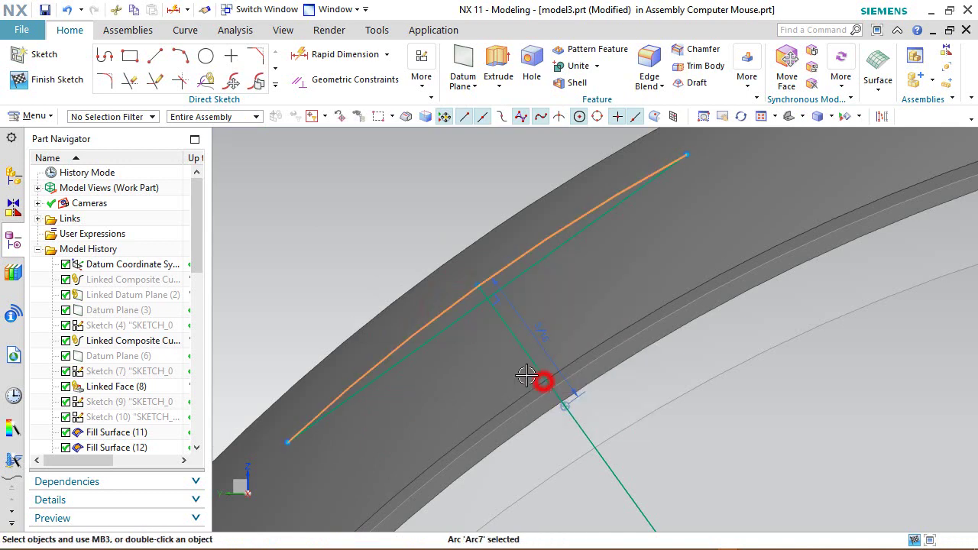
left_click(452, 321)
left_click(517, 339)
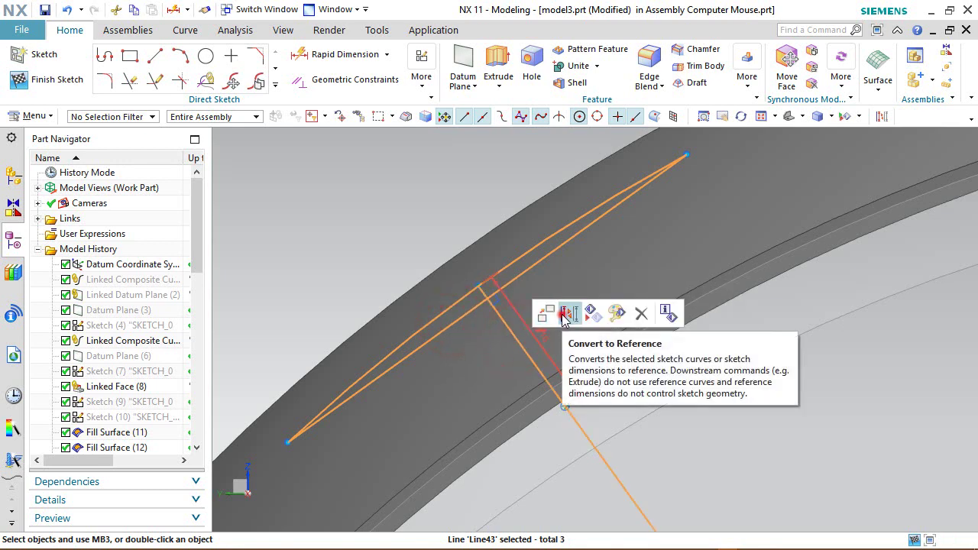
left_click(566, 314)
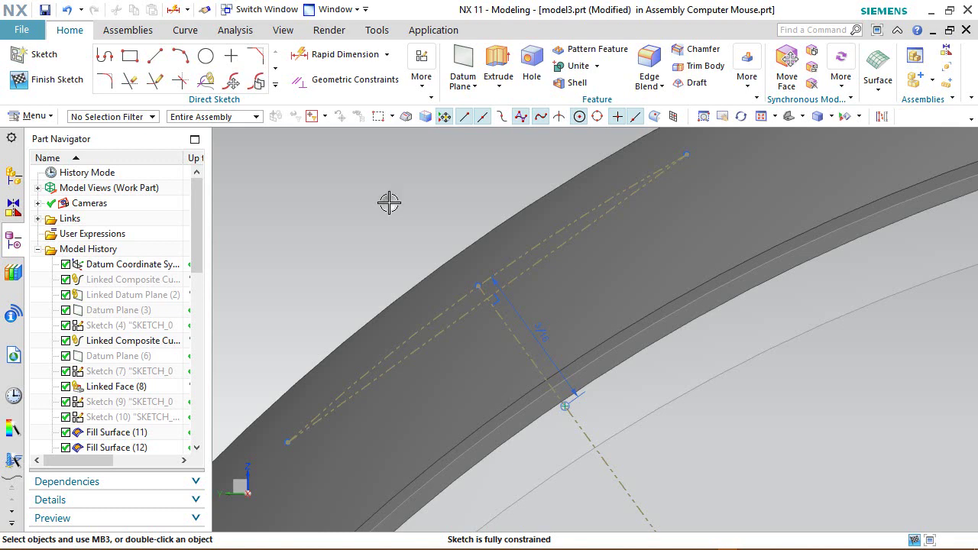
right_click(389, 202)
left_click(416, 221)
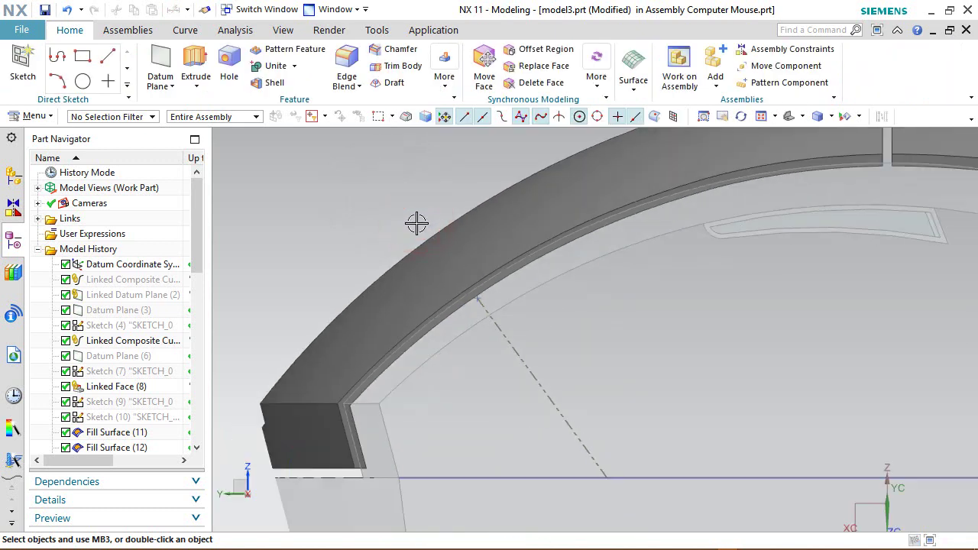
Create an associative datum point on the existing sketch point in the scroll wheel slot of model3
middle_click_drag(463, 349, 545, 389)
scroll(546, 372, "down", 3)
scroll(610, 413, "up", 3)
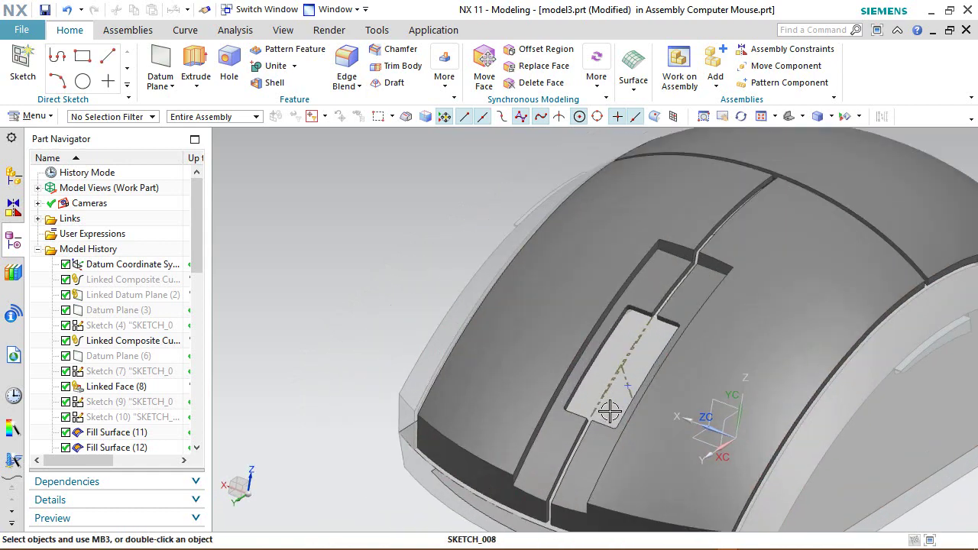
scroll(610, 412, "up", 2)
left_click(164, 84)
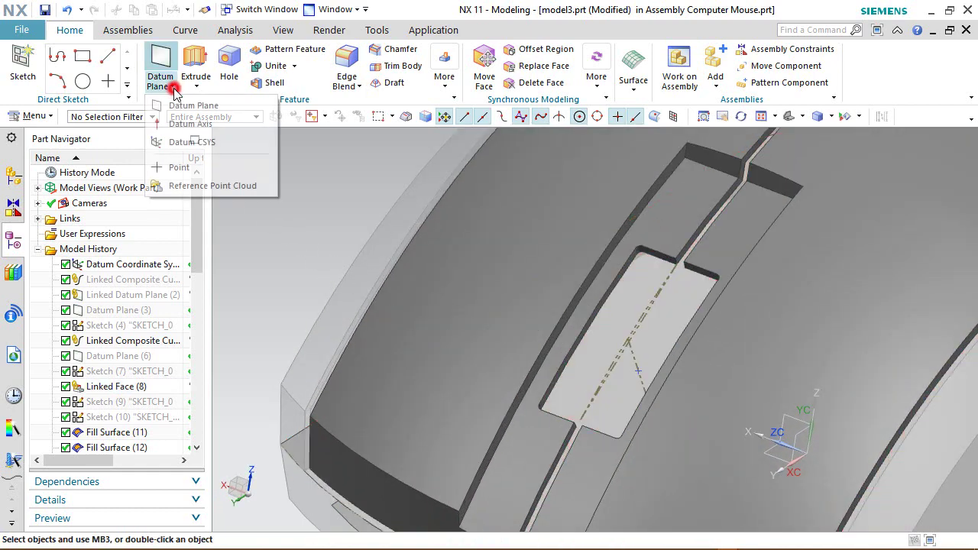
left_click(192, 165)
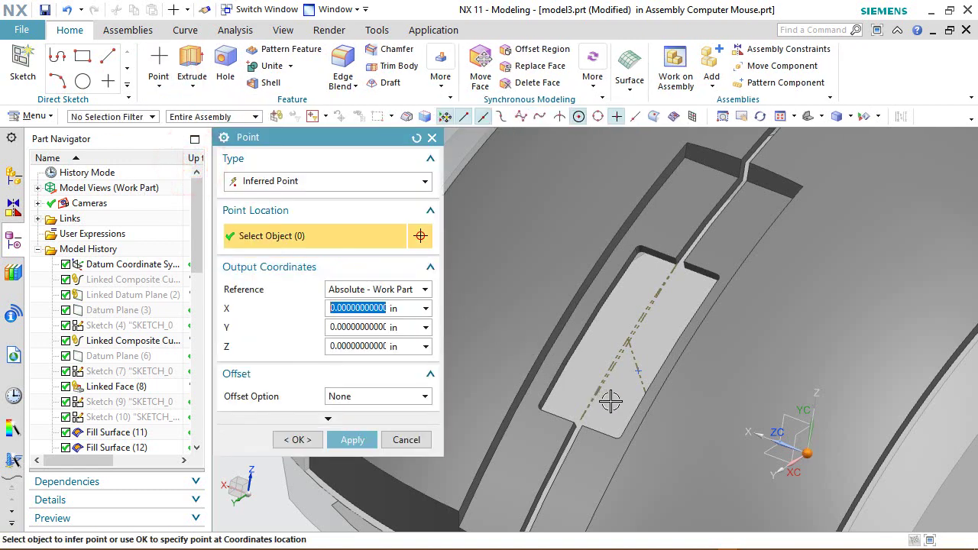
scroll(611, 400, "up", 3)
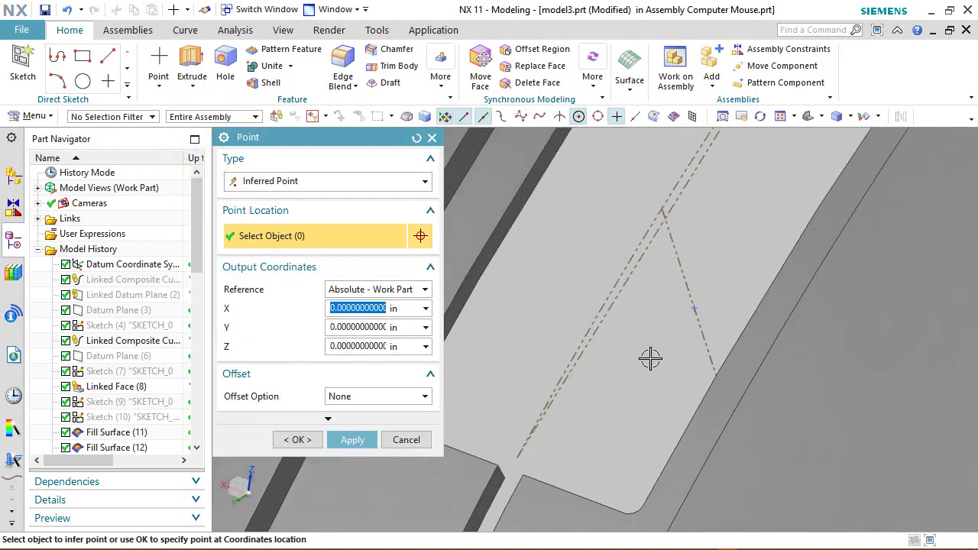
left_click(694, 308)
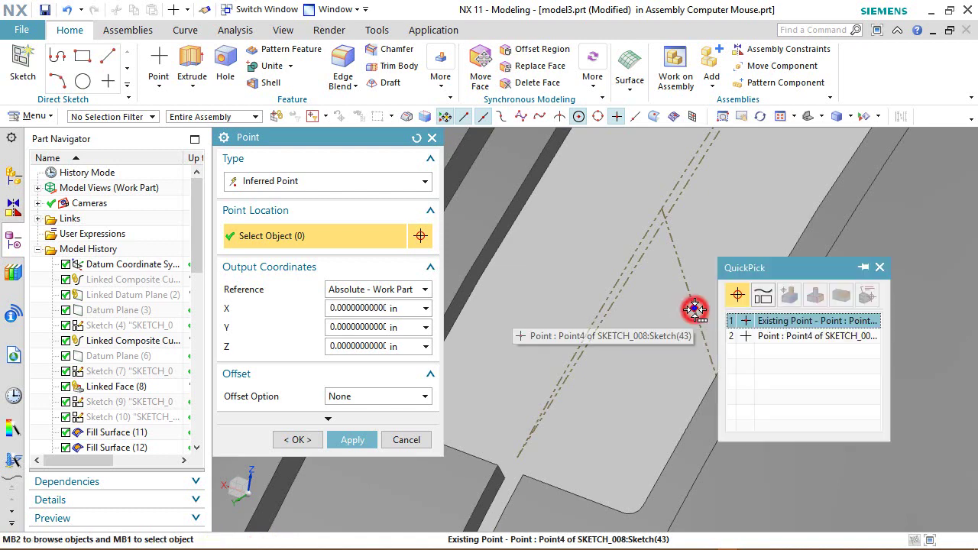
left_click(774, 321)
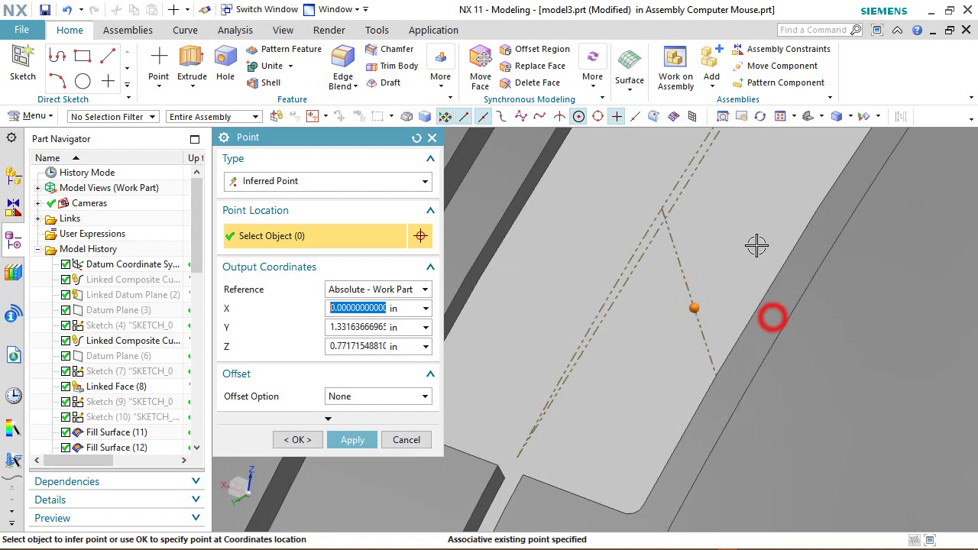
left_click(296, 438)
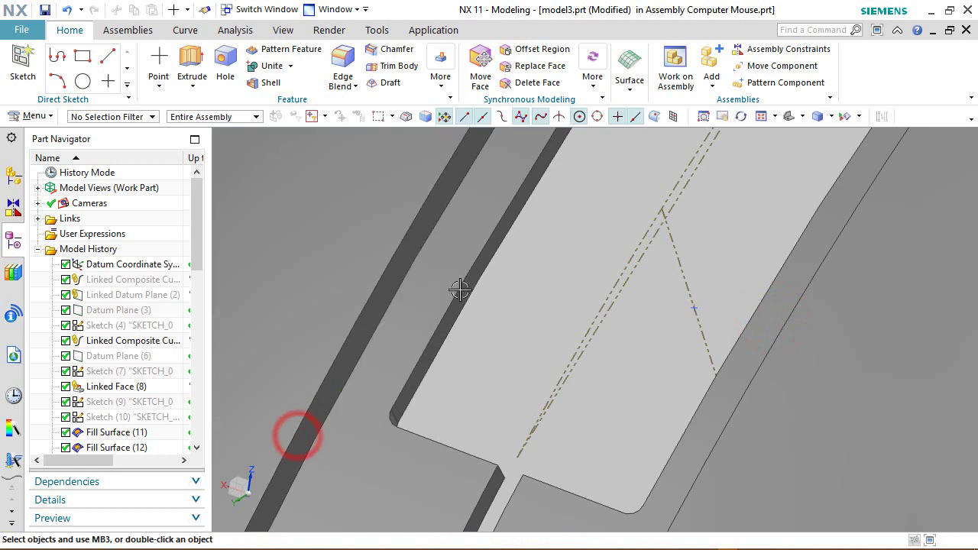
Hide the sketch that holds the wheel slot's reference lines, SKETCH_008
scroll(628, 292, "down", 4)
scroll(417, 284, "down", 2)
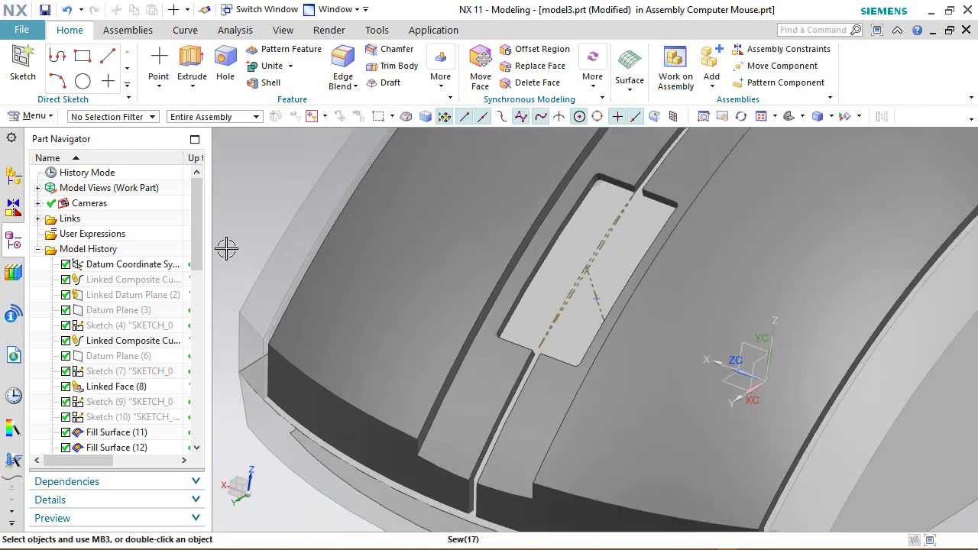
left_click_drag(203, 269, 203, 439)
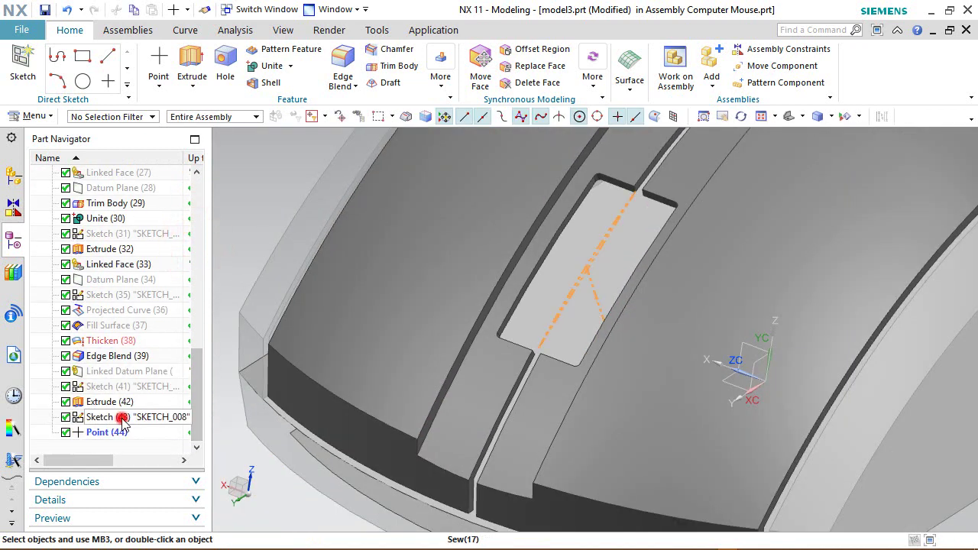
right_click(122, 415)
left_click(139, 12)
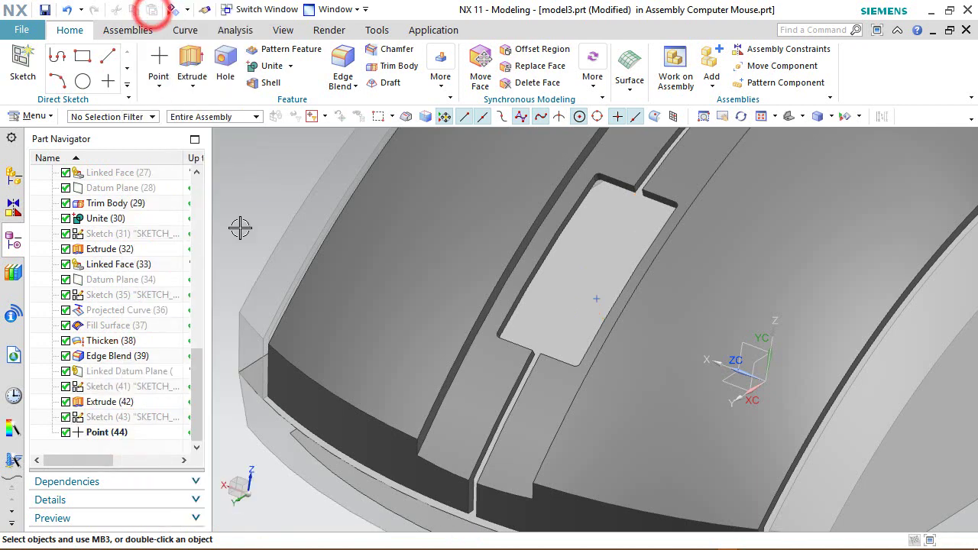
Make the top-level Computer Mouse assembly the work part and show the Wheel component
scroll(405, 374, "down", 2)
right_click(348, 202)
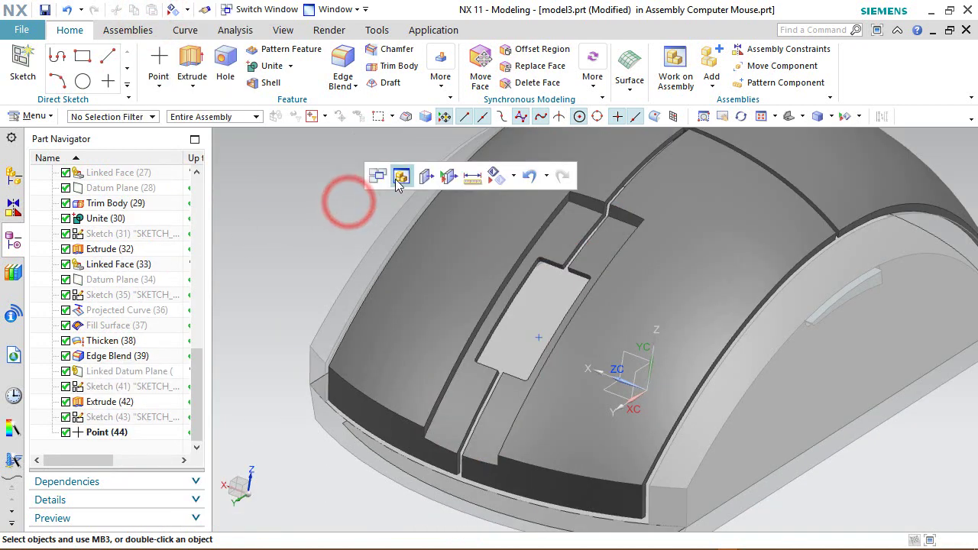
left_click(394, 181)
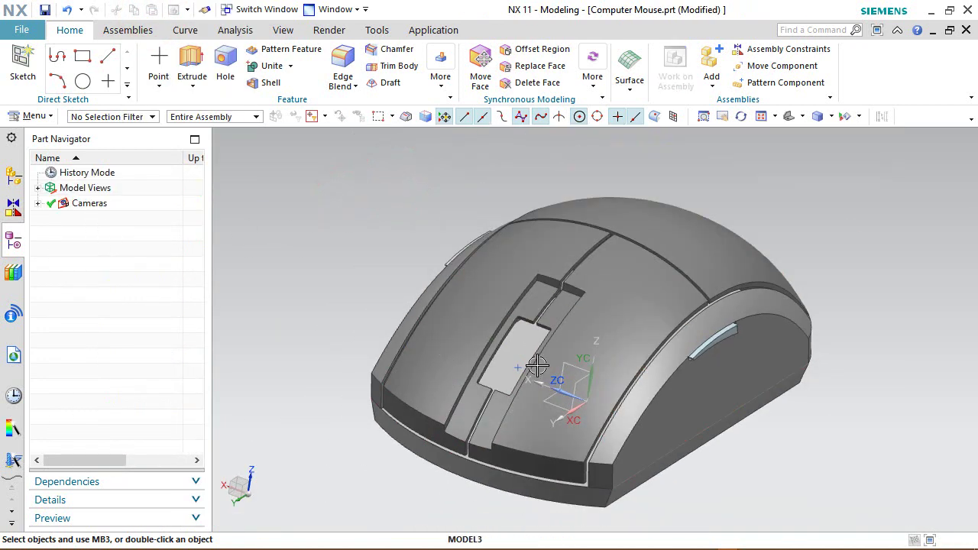
middle_click_drag(518, 415, 502, 430)
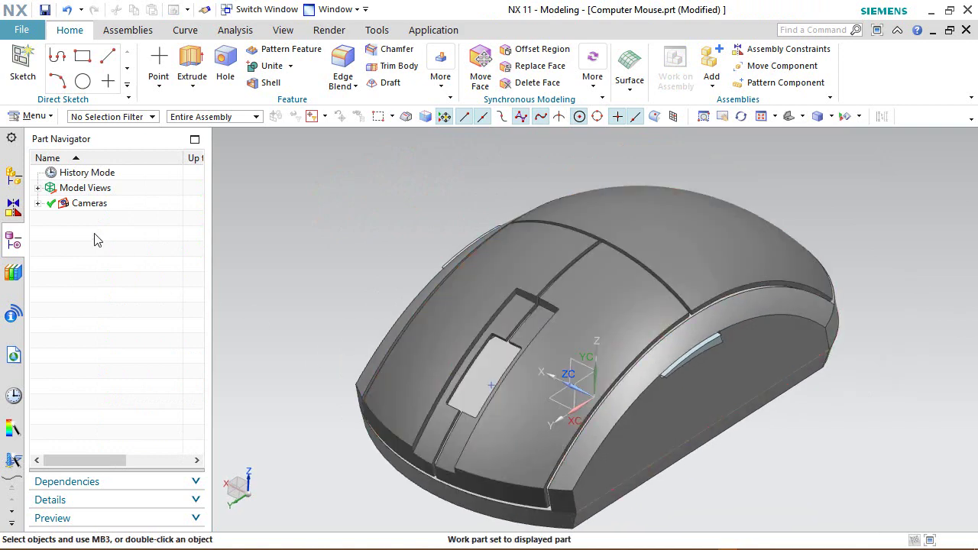
left_click(14, 175)
left_click(65, 279)
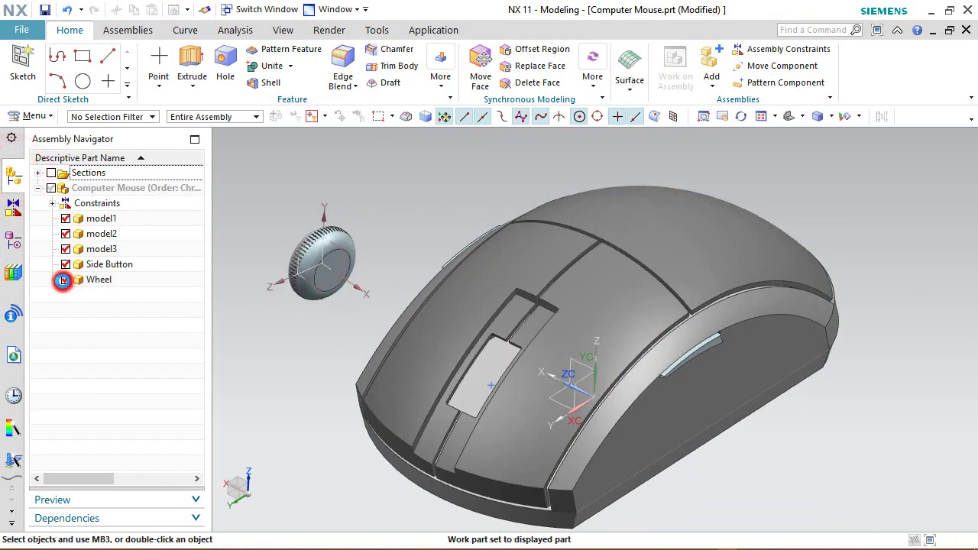
Make the Wheel the work part and create a datum point at its origin, X 0, Y 0, Z 0
scroll(277, 260, "up", 5)
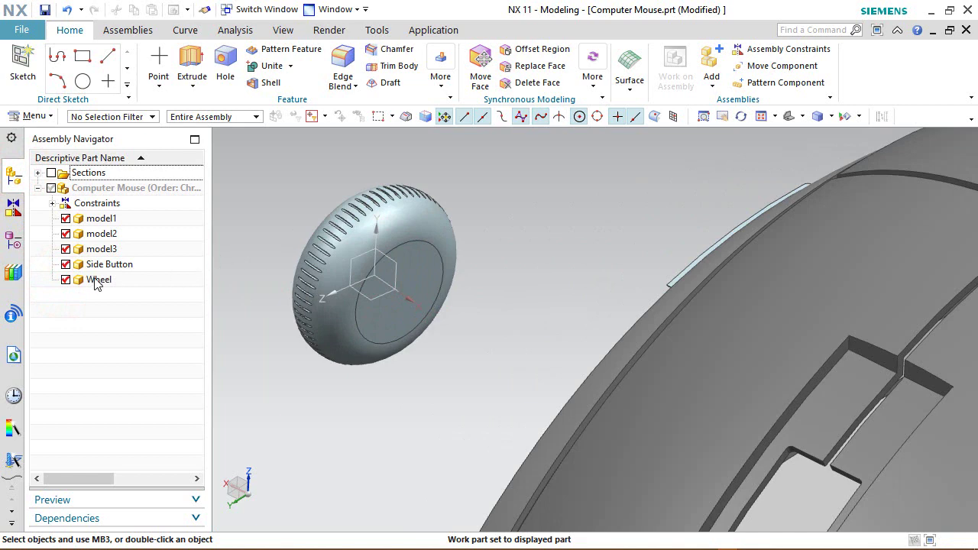
double_click(81, 281)
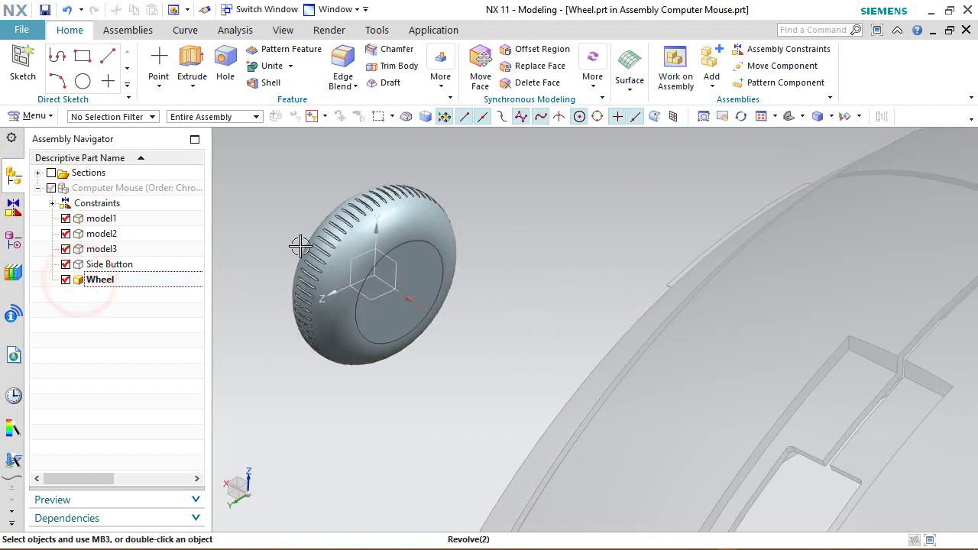
left_click(13, 240)
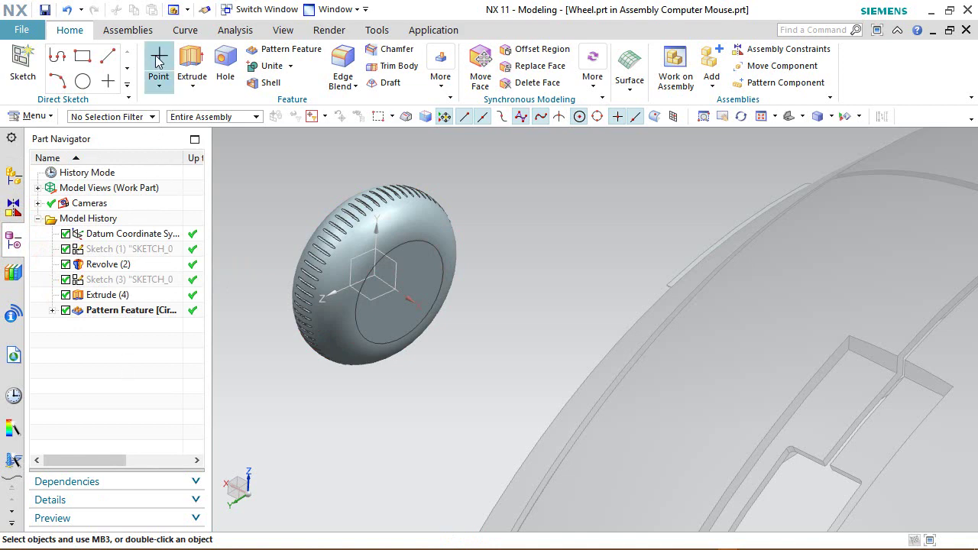
scroll(652, 286, "up", 3)
scroll(463, 277, "down", 4)
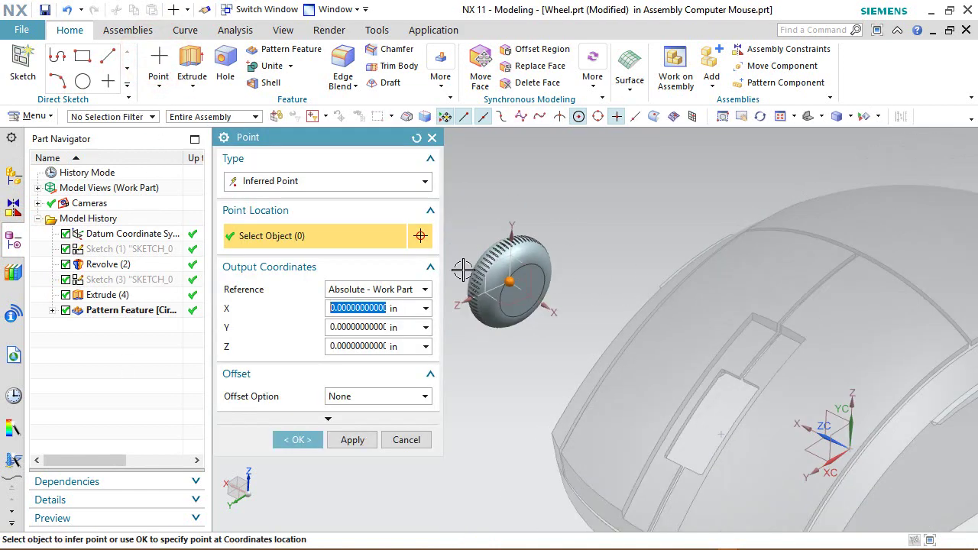
scroll(504, 309, "up", 3)
scroll(581, 287, "up", 2)
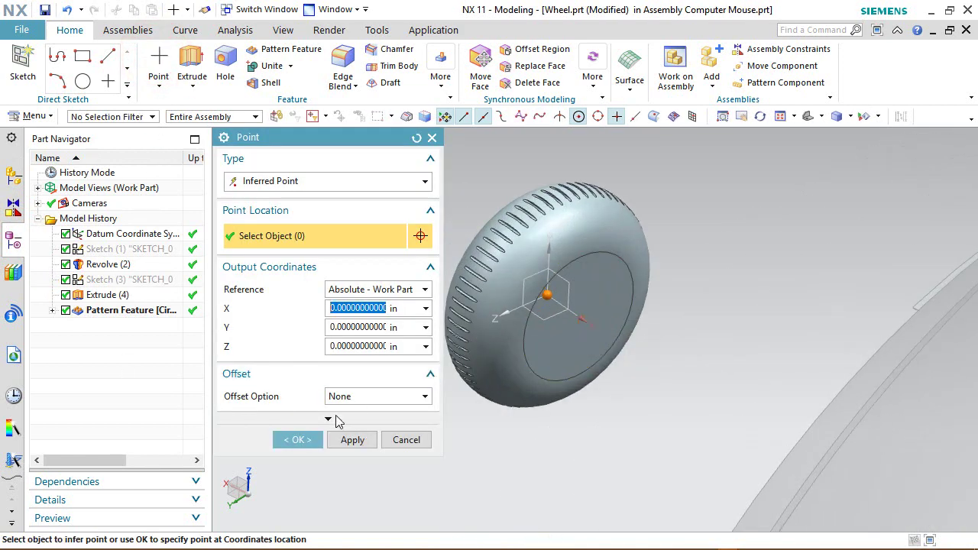
left_click(307, 439)
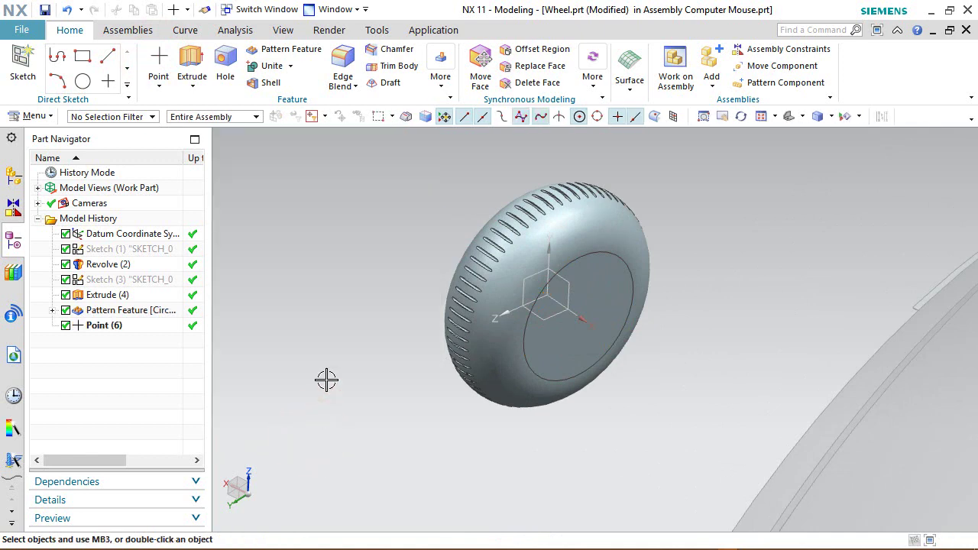
Switch the work part from the Wheel back to the Computer Mouse assembly
scroll(309, 257, "down", 2)
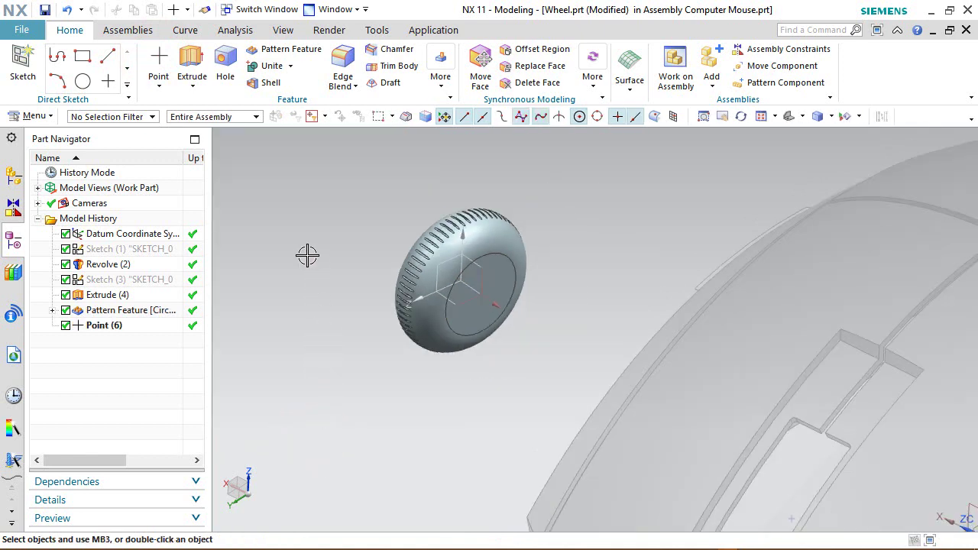
left_click(308, 248)
left_click(360, 227)
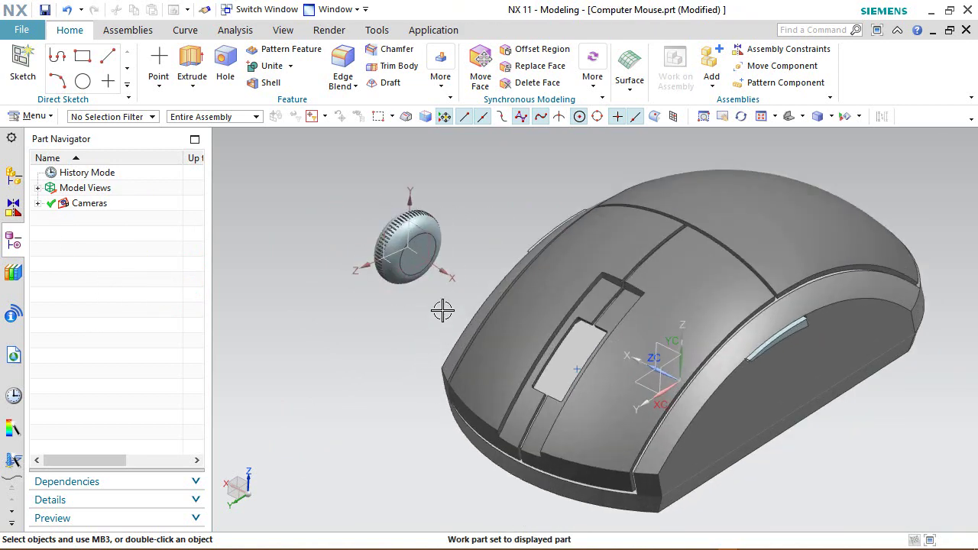
Add a Touch/Align assembly constraint with Prefer Touch between the YZ plane of the Wheel and the YZ plane of model3
mouse_move(478, 245)
middle_mouse_down()
mouse_move(469, 250)
mouse_move(477, 243)
middle_mouse_up()
left_click(126, 29)
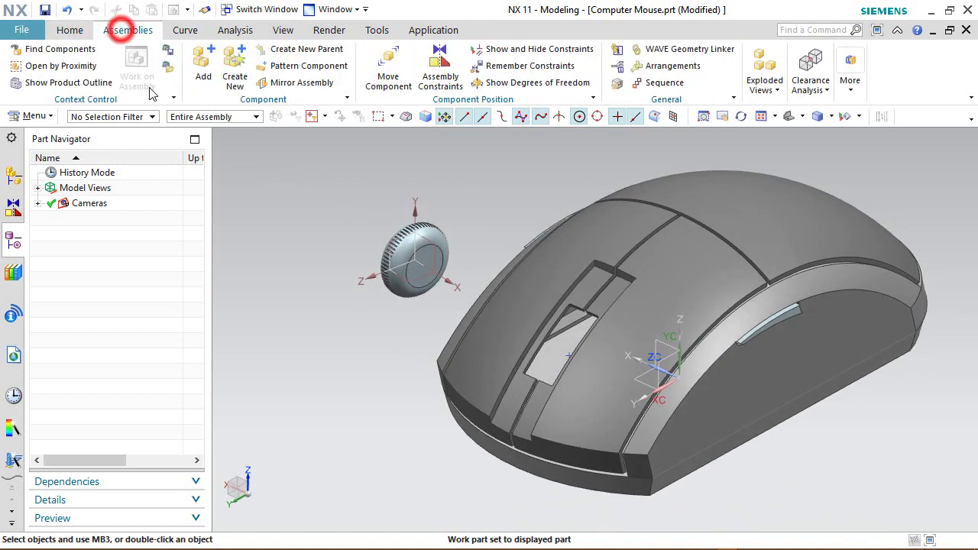
left_click(314, 185)
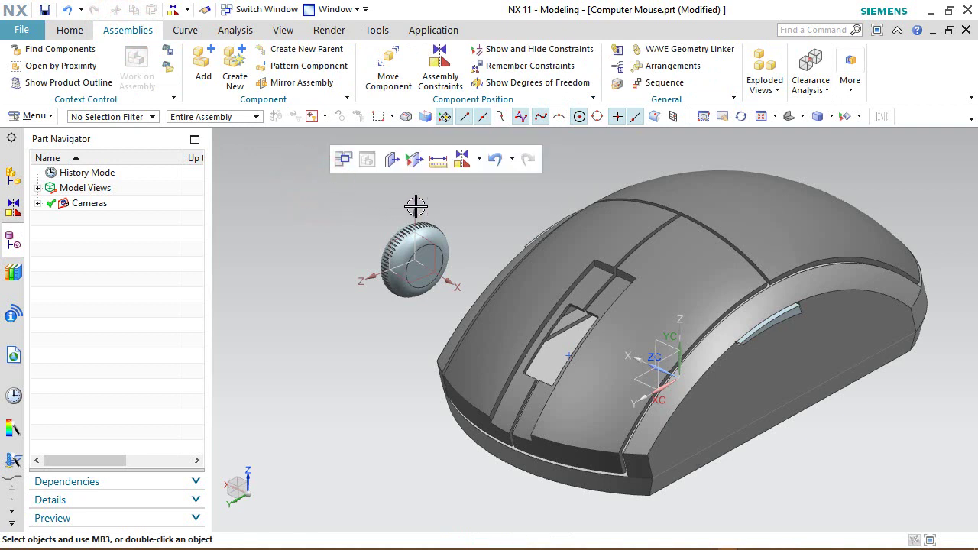
left_click(440, 67)
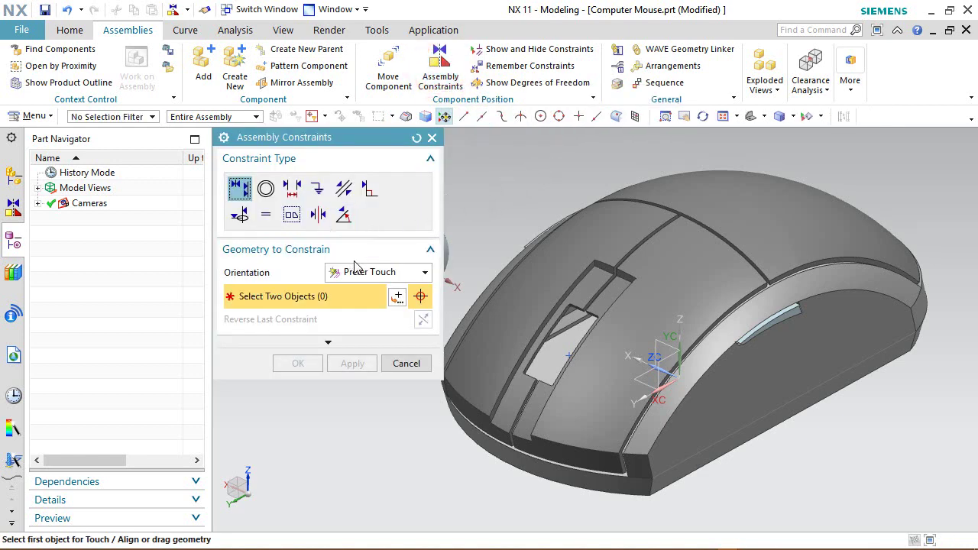
scroll(592, 304, "down", 2)
scroll(481, 267, "up", 6)
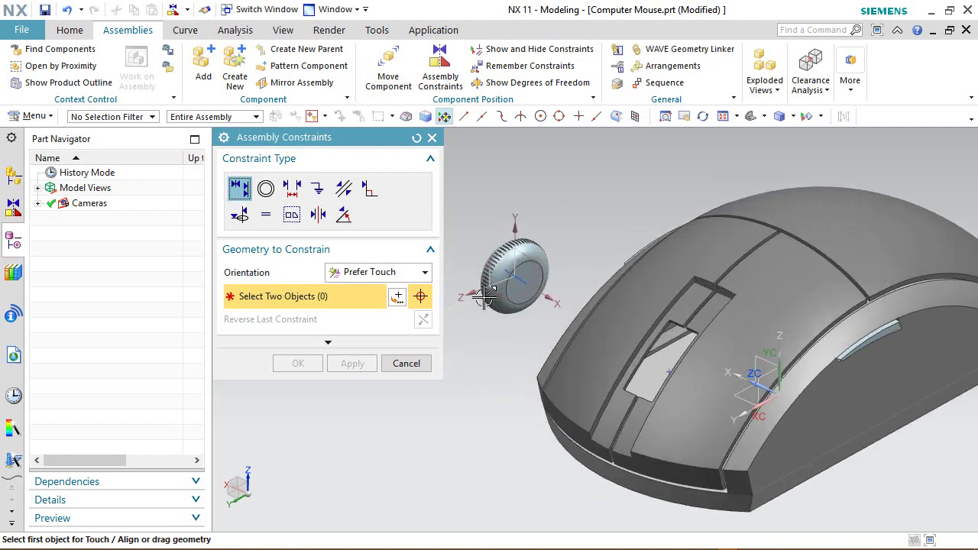
left_click(535, 254)
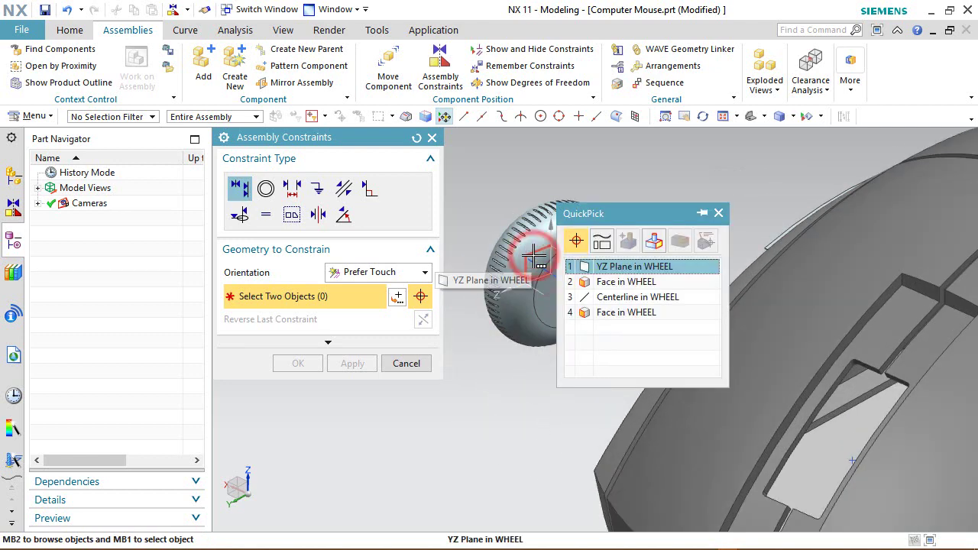
left_click(611, 266)
middle_click_drag(617, 265, 644, 310)
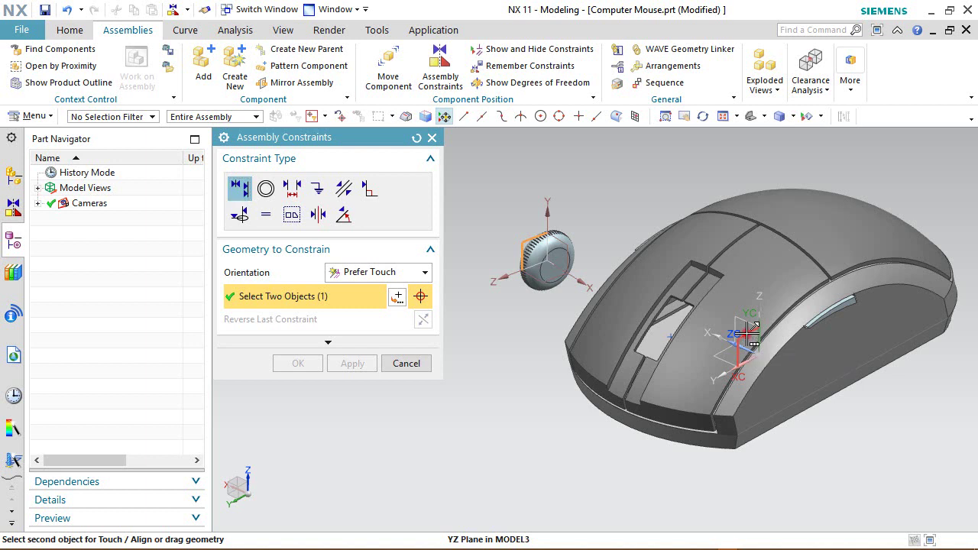
left_click(747, 330)
left_click(817, 345)
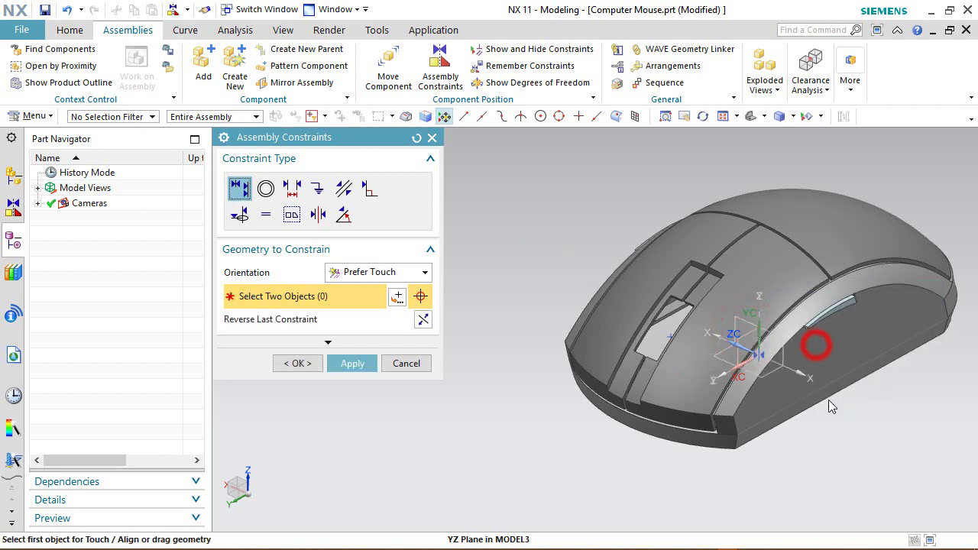